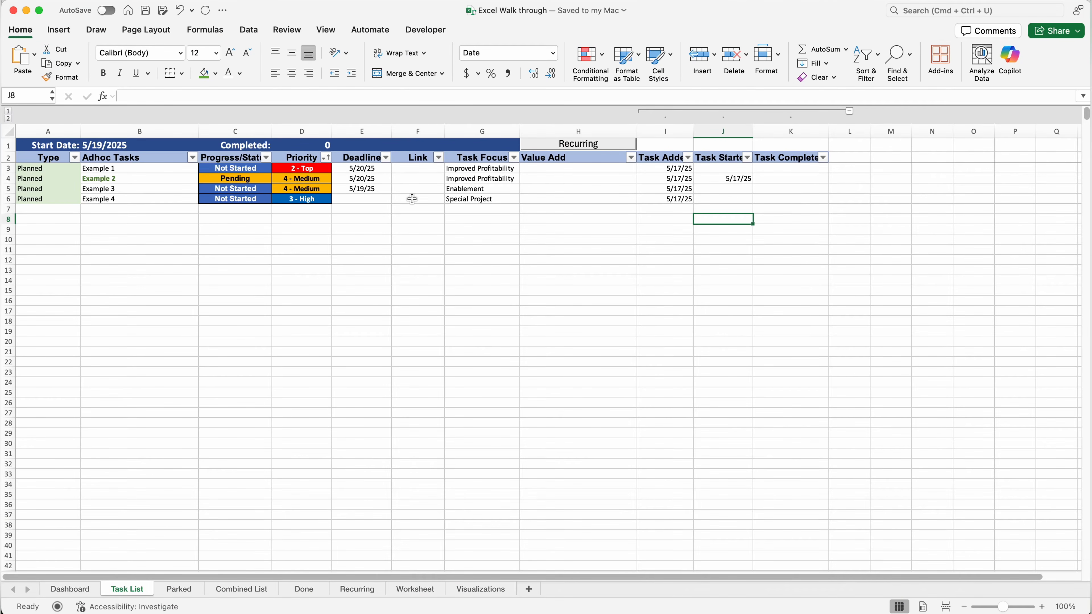
Set Example 2's status to Done and copy the recurring tasks into the Task List
click(235, 178)
click(276, 178)
click(234, 191)
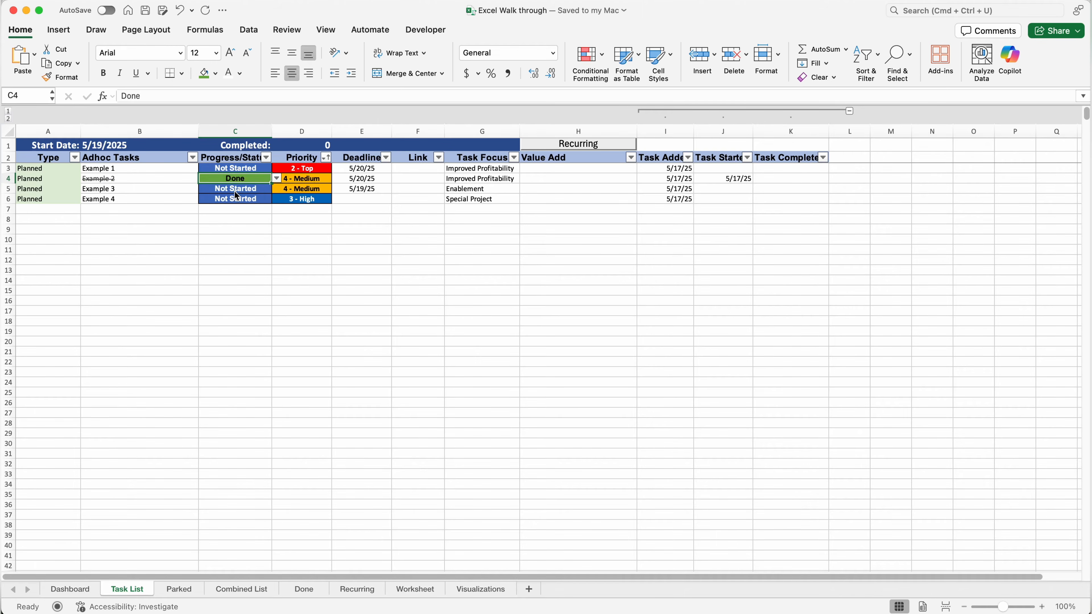
key(Up)
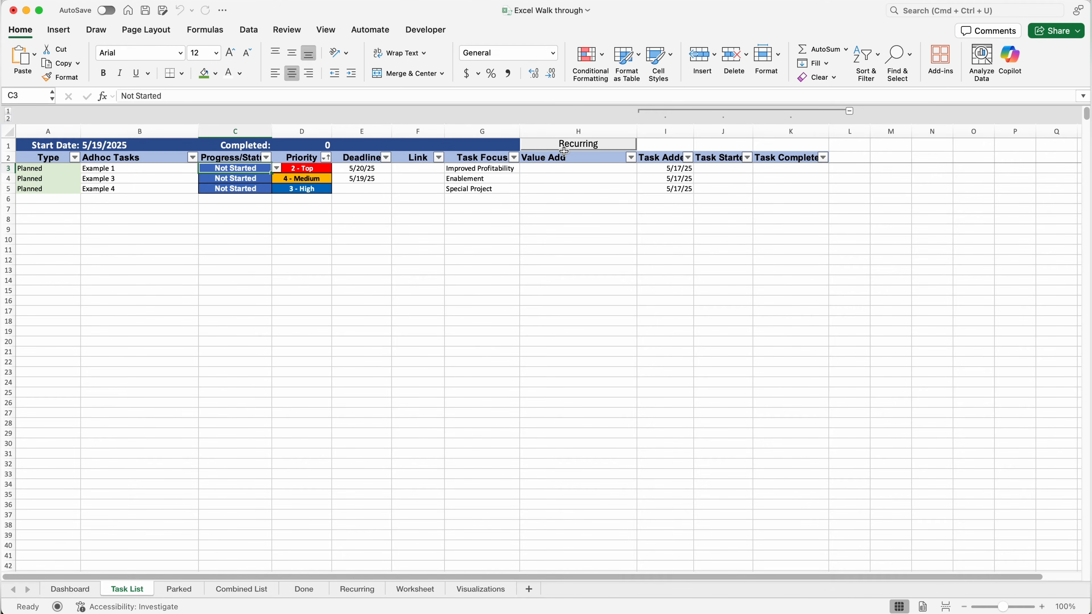
click(580, 150)
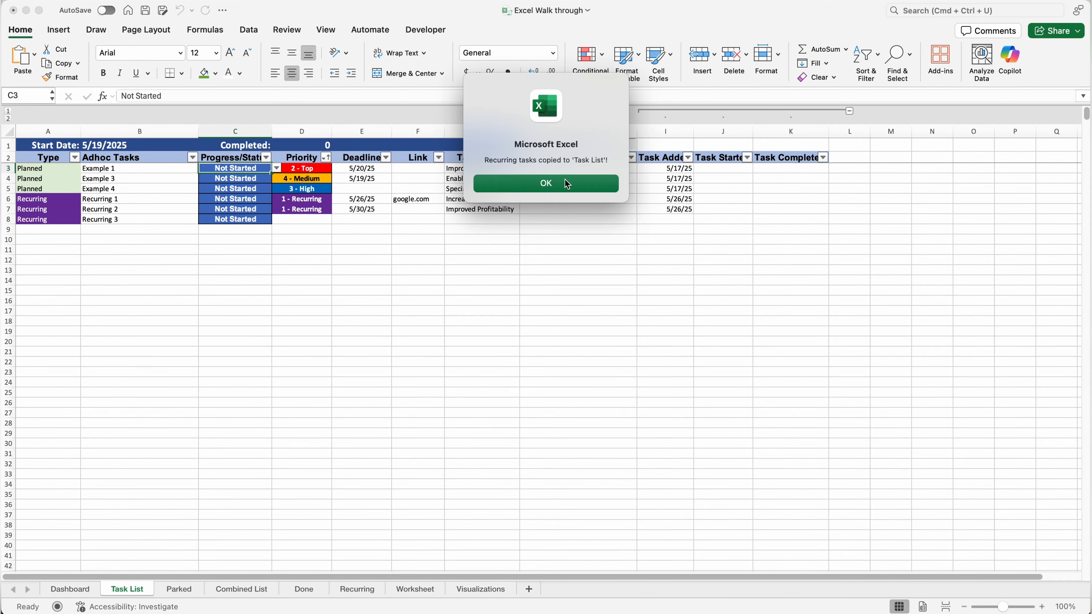
click(568, 184)
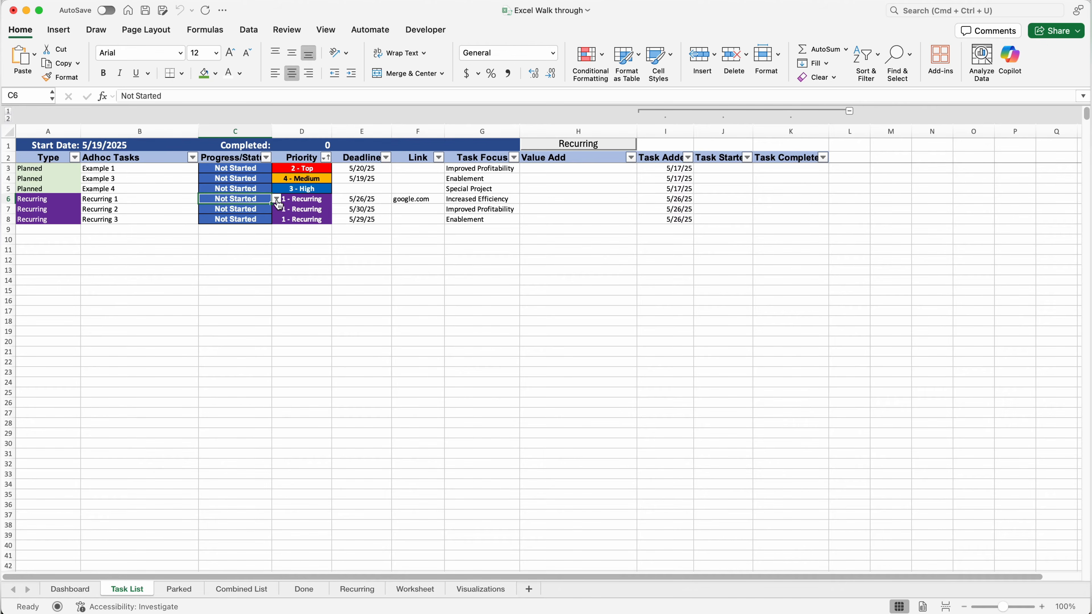
Change Recurring 1's status to Pending and from there to Done, and open the Done sheet
click(277, 199)
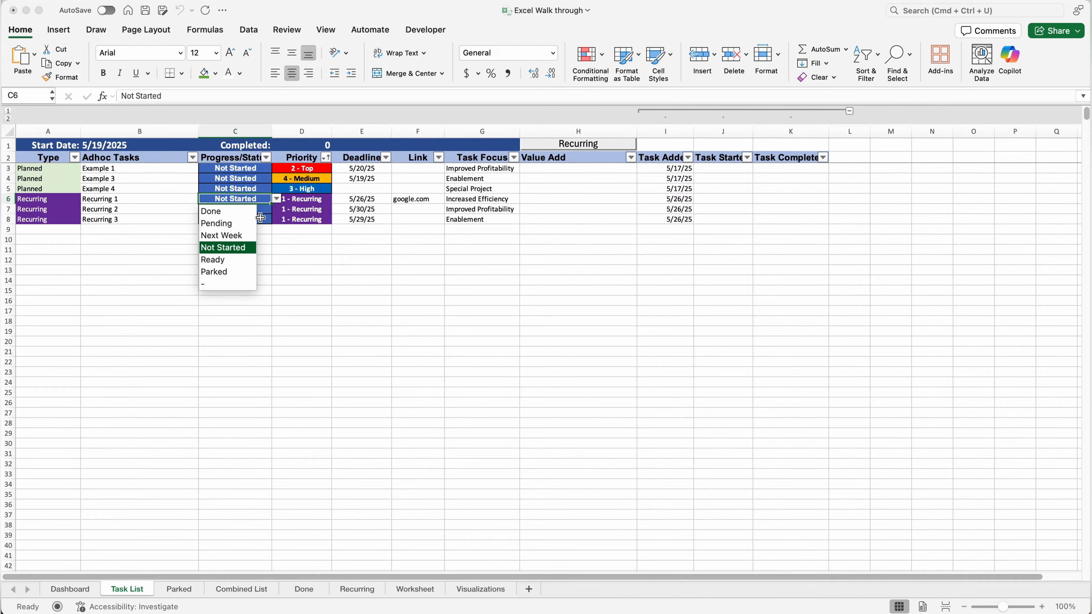
click(251, 224)
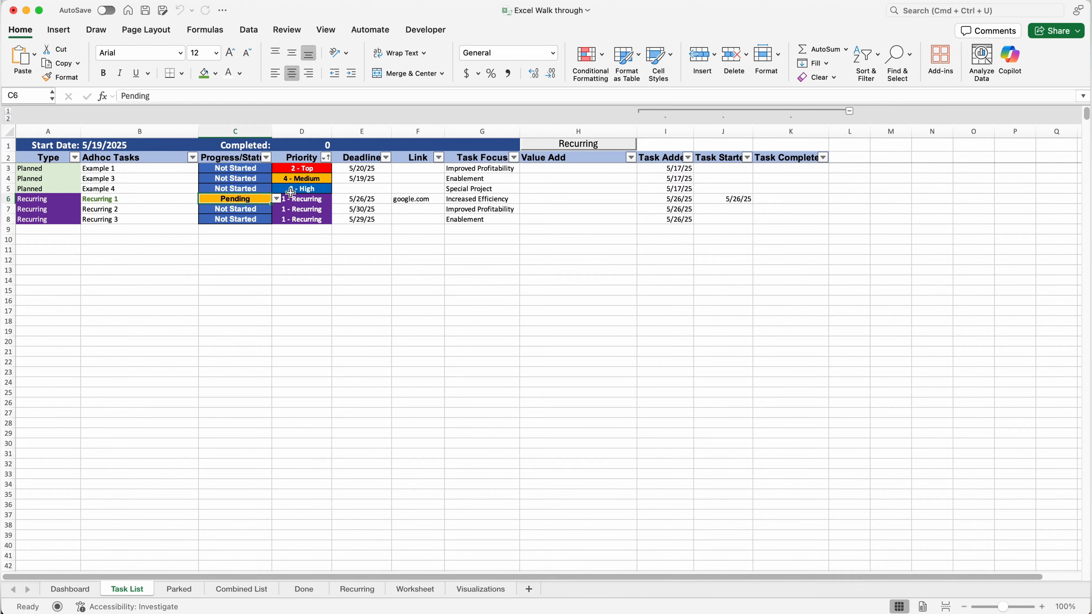
click(277, 198)
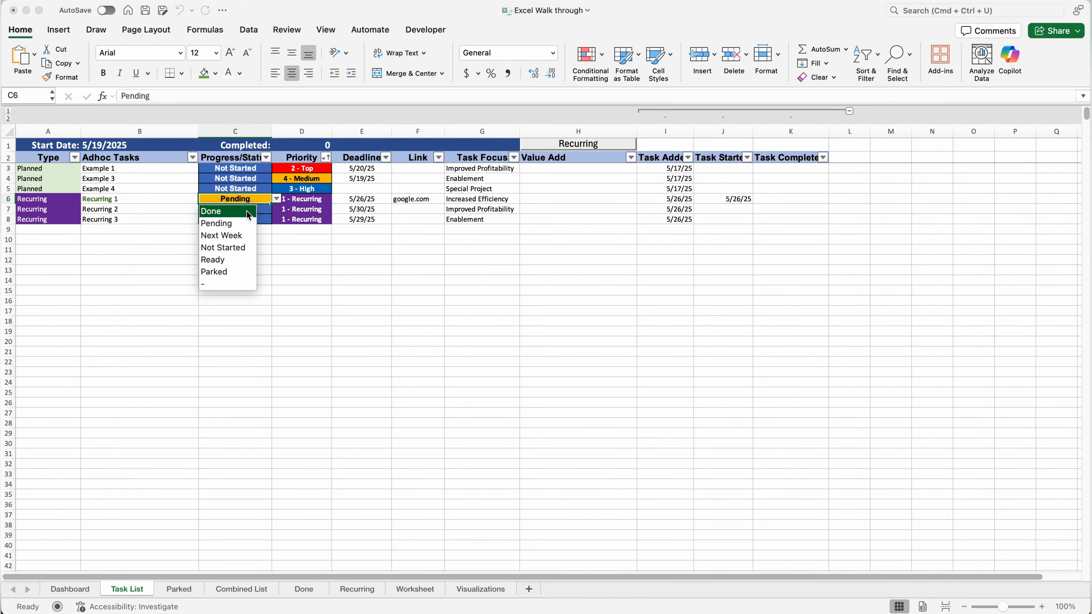
click(248, 212)
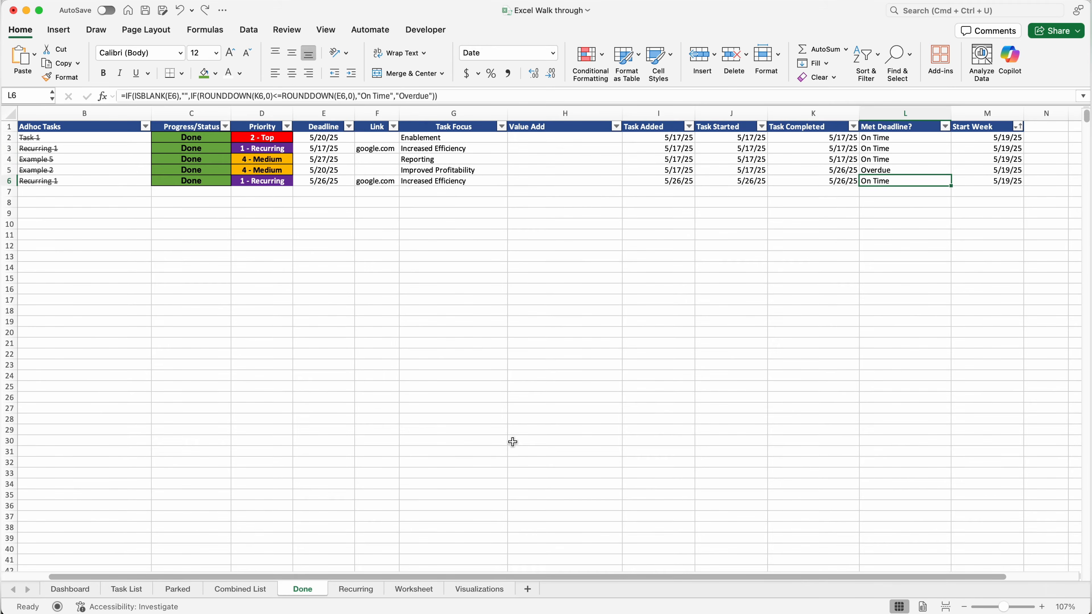
click(306, 589)
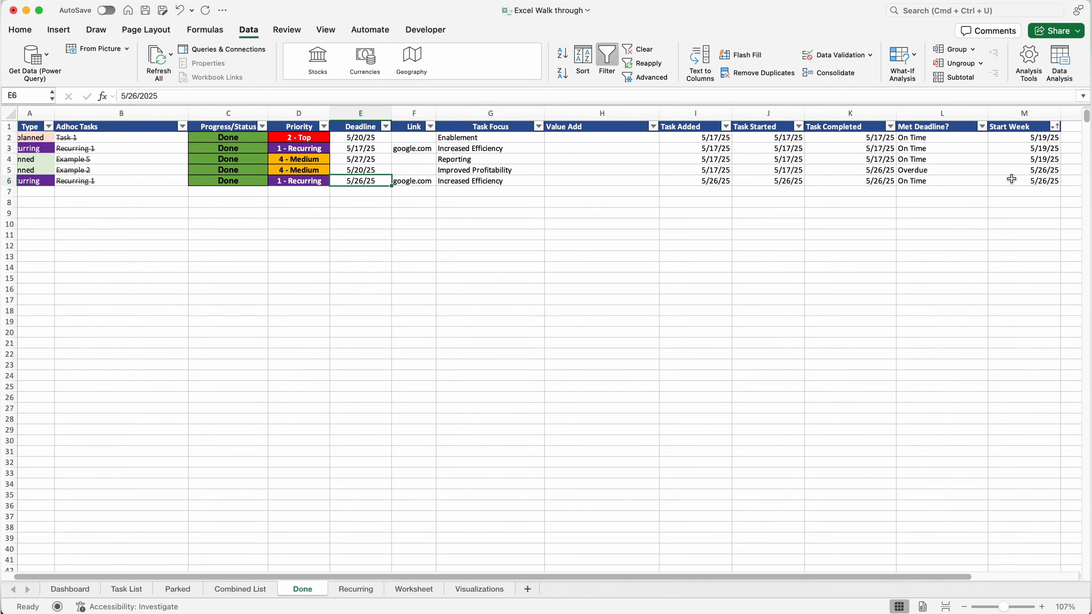
Check the start date and the Completed count formula on the Task List sheet
click(126, 590)
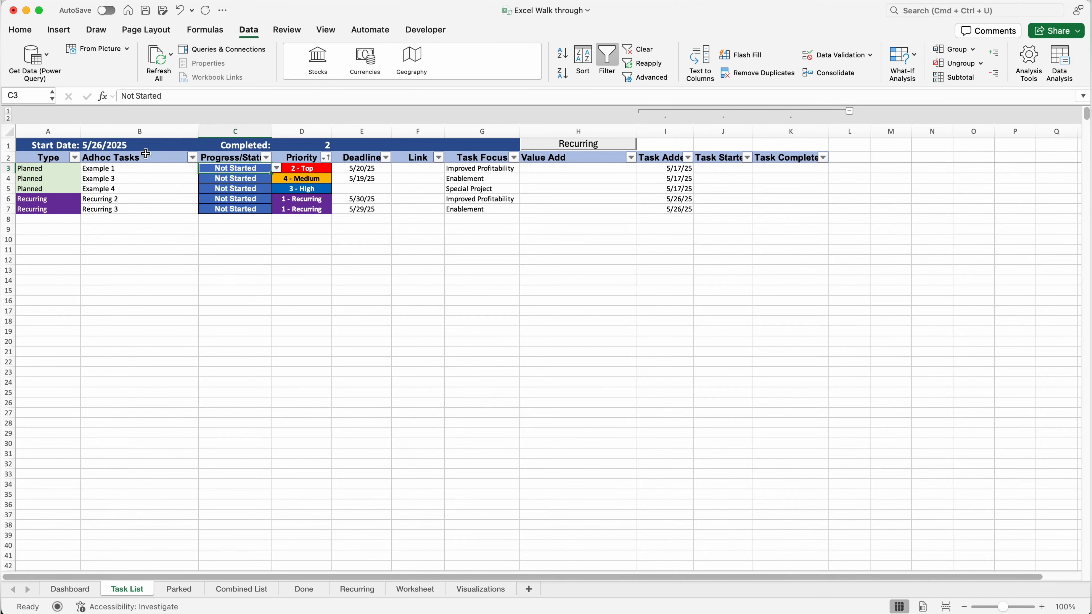
click(142, 146)
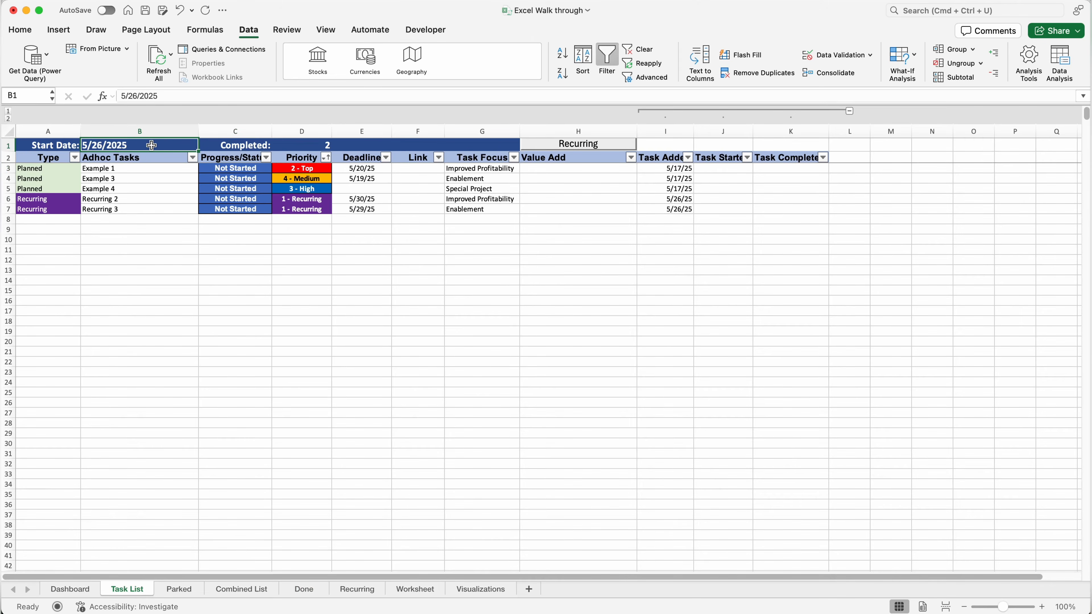
click(310, 142)
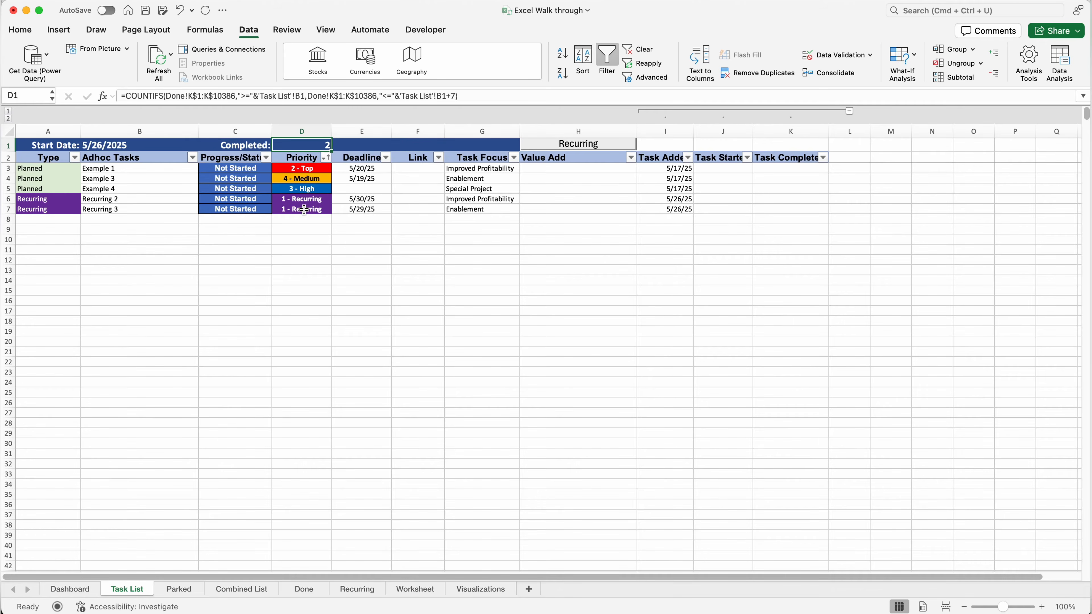
Sort the Task List by Priority in ascending order
click(326, 159)
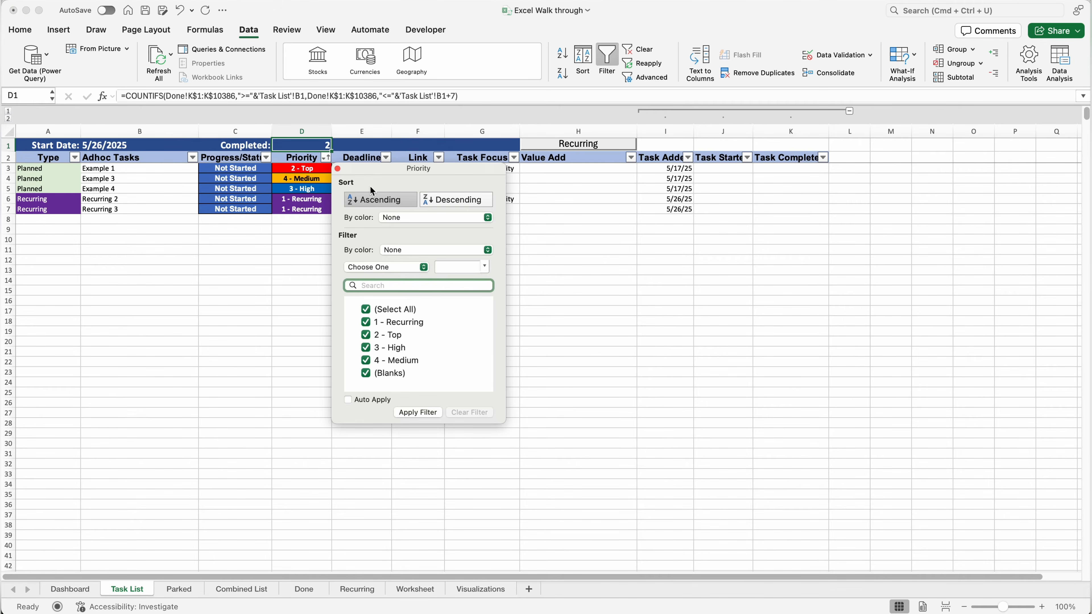
click(382, 199)
click(338, 168)
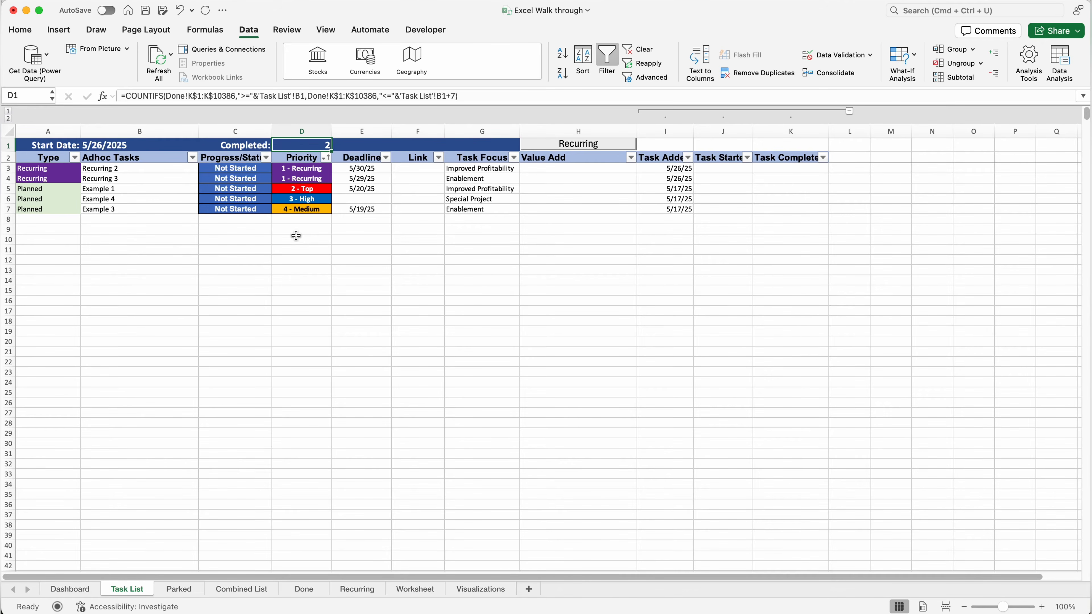
Set Example 3's status to Parked in the Task List
click(258, 209)
click(277, 209)
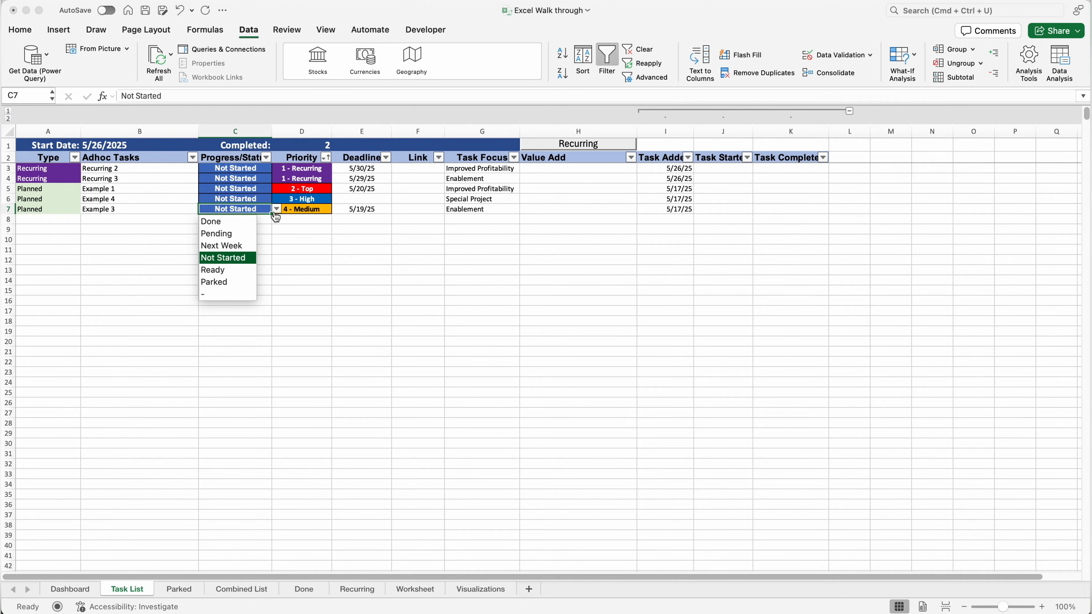
click(239, 284)
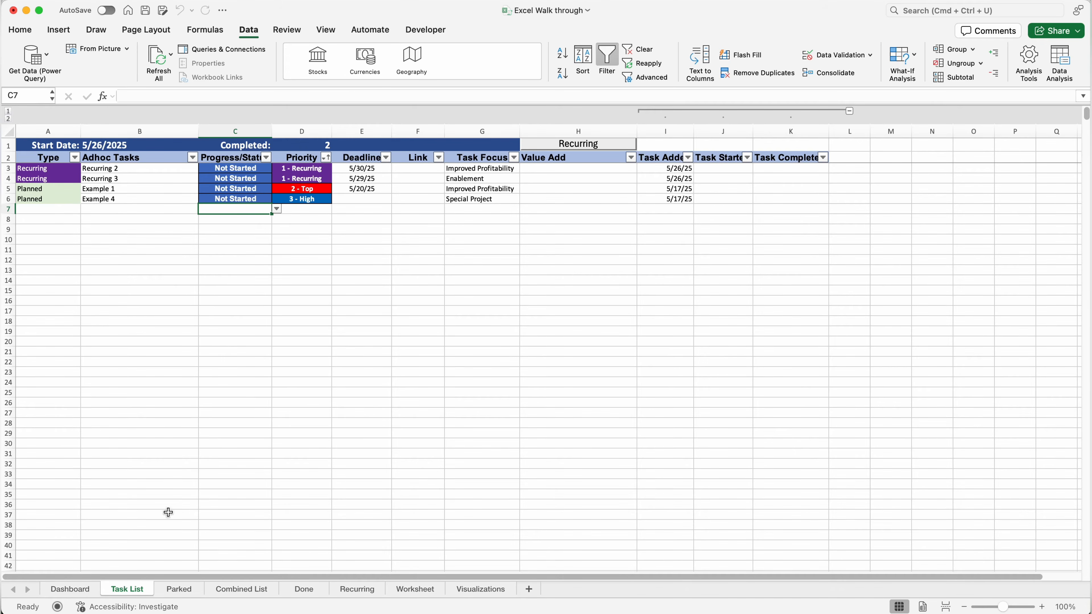
Set Example 3's status to Ready on the Parked sheet and return to the Task List
click(182, 590)
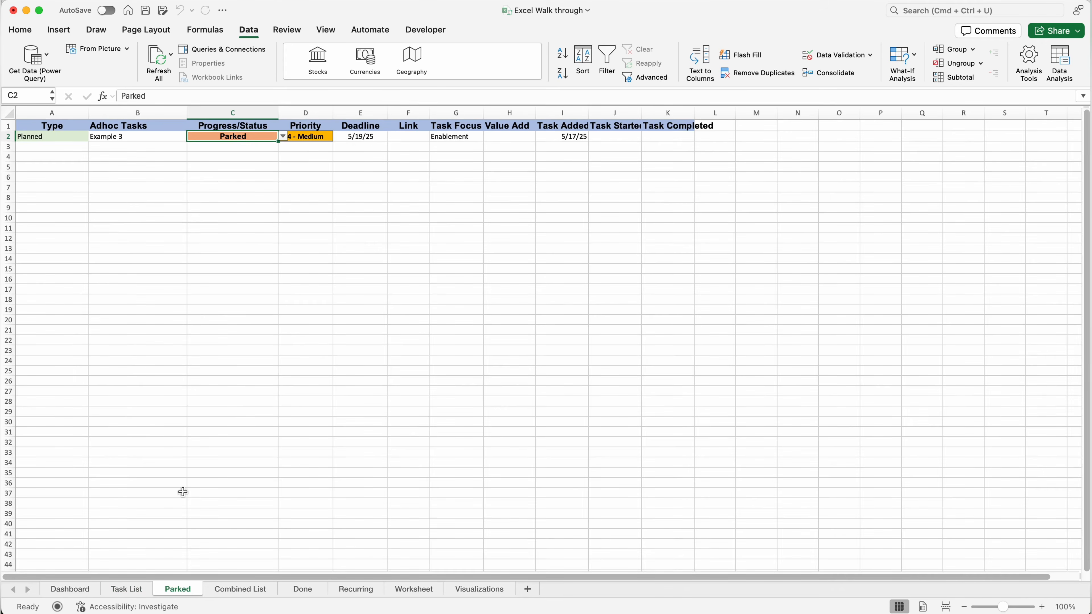
click(283, 137)
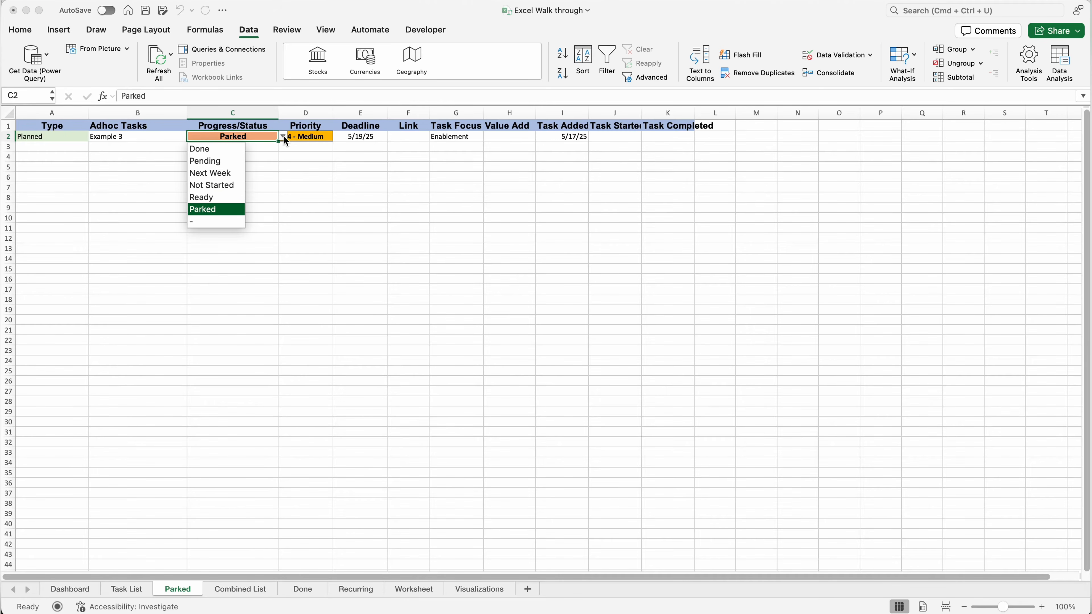
click(231, 204)
click(126, 589)
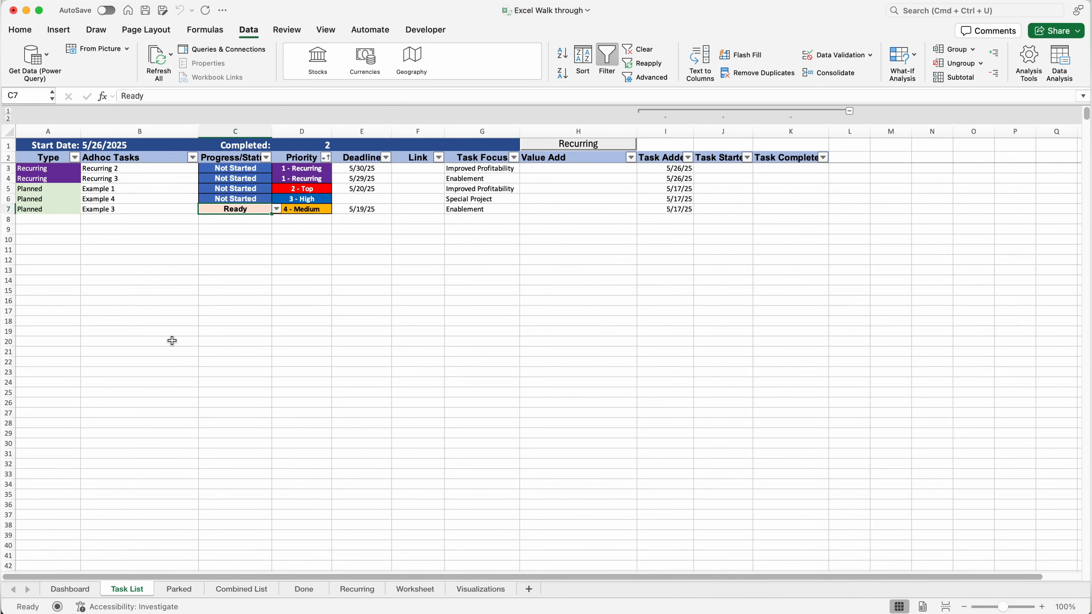
Change Example 3's status to Pending and from there to Done, and open the Done sheet
click(278, 210)
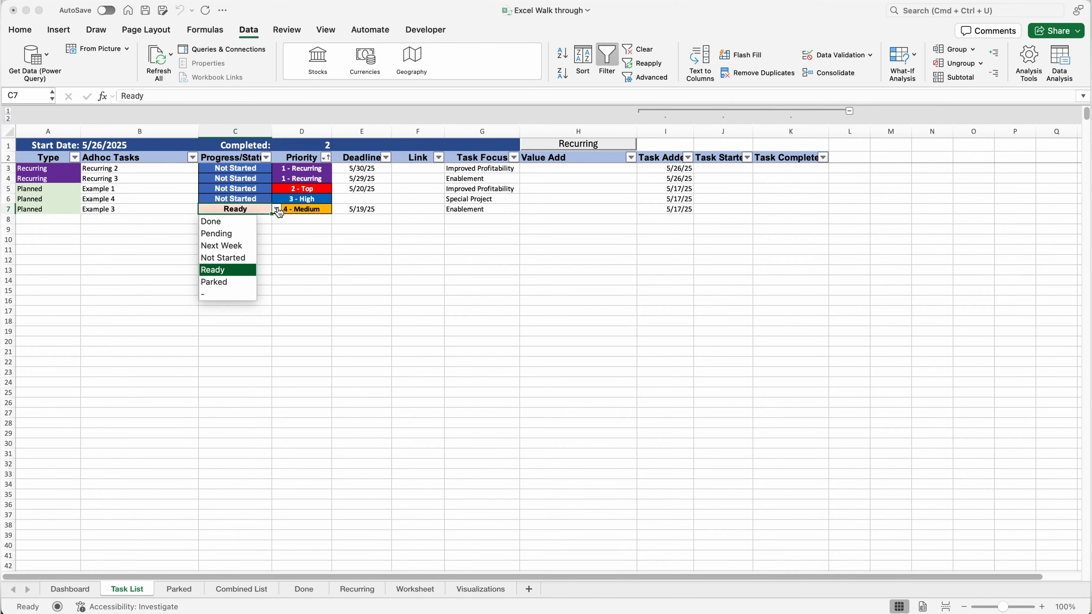
click(241, 234)
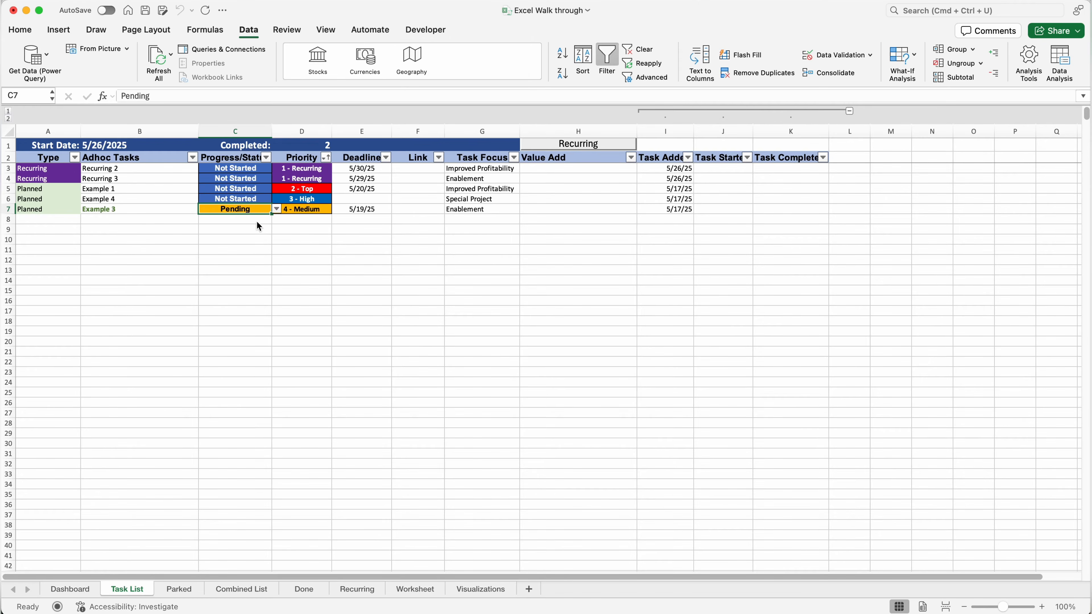
click(277, 210)
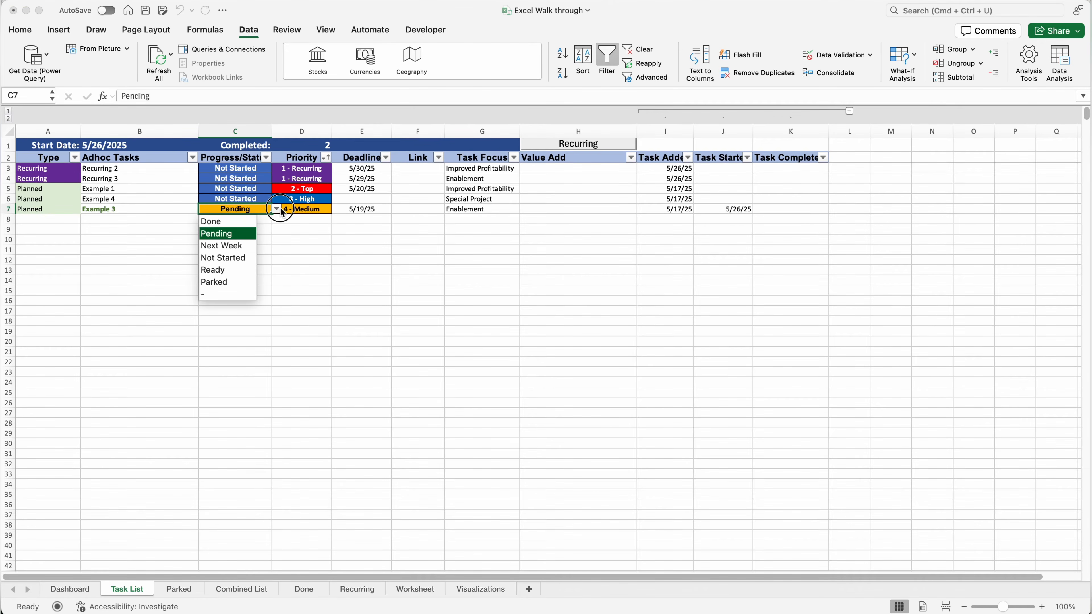
click(232, 223)
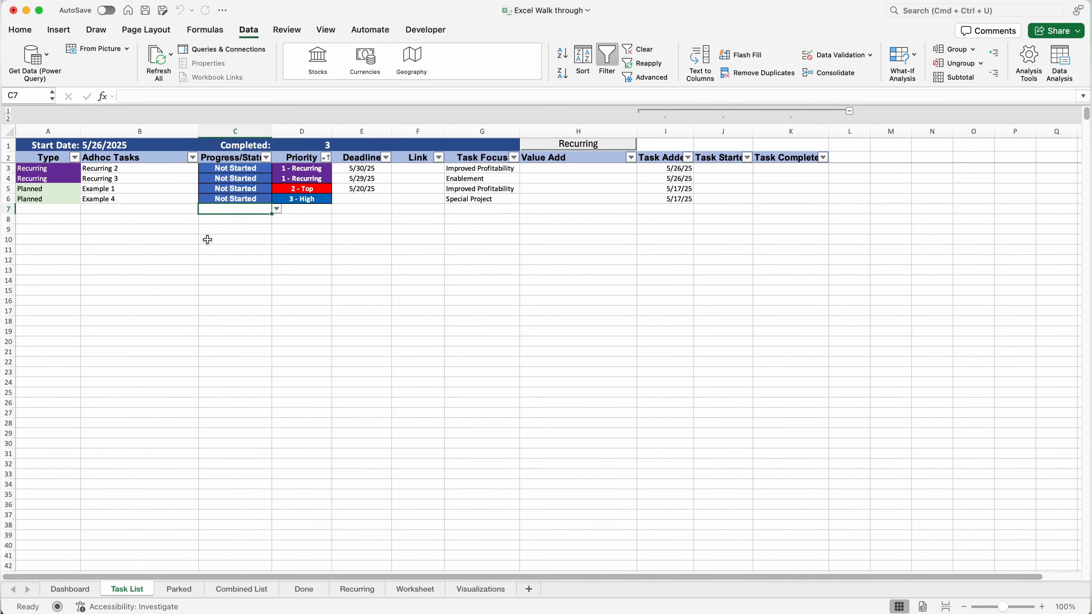
click(308, 593)
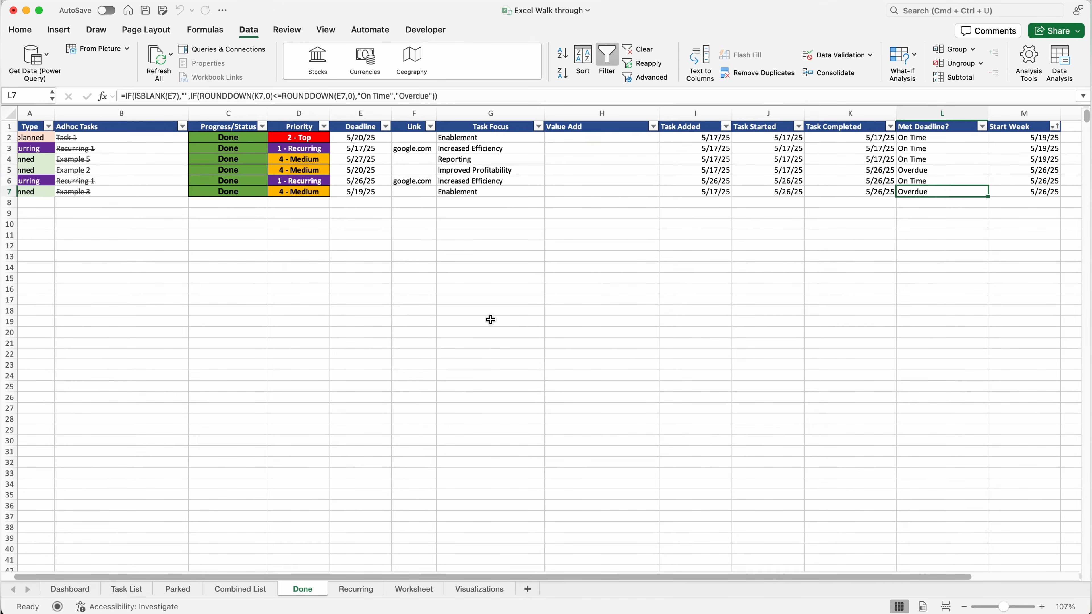
Examine the Last Added dates, the To add formula and the day thresholds per frequency on the Recurring sheet
key(ctrl+Page_Down)
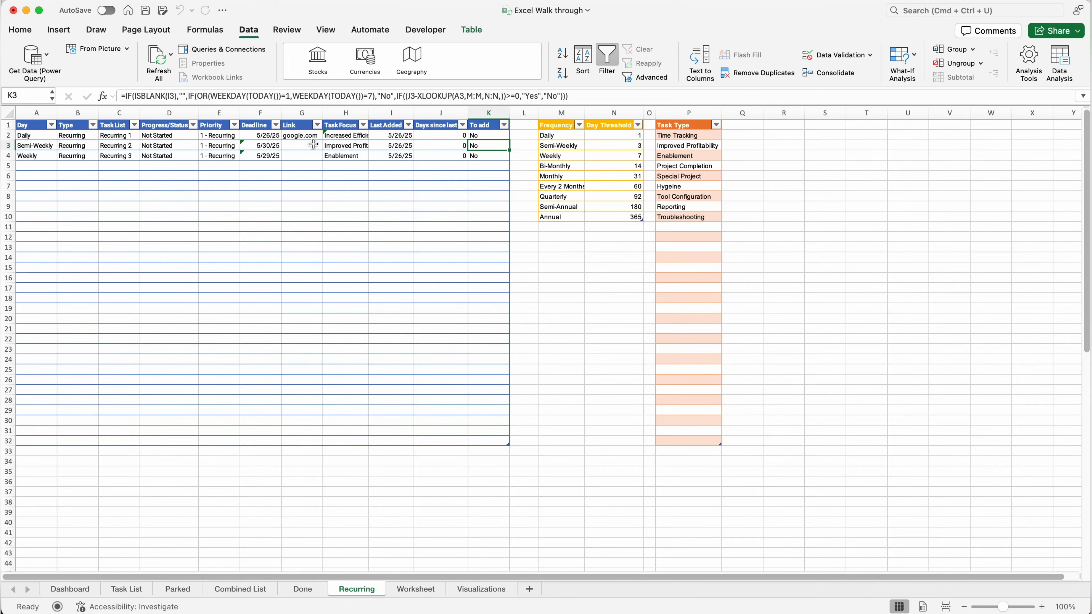
click(403, 137)
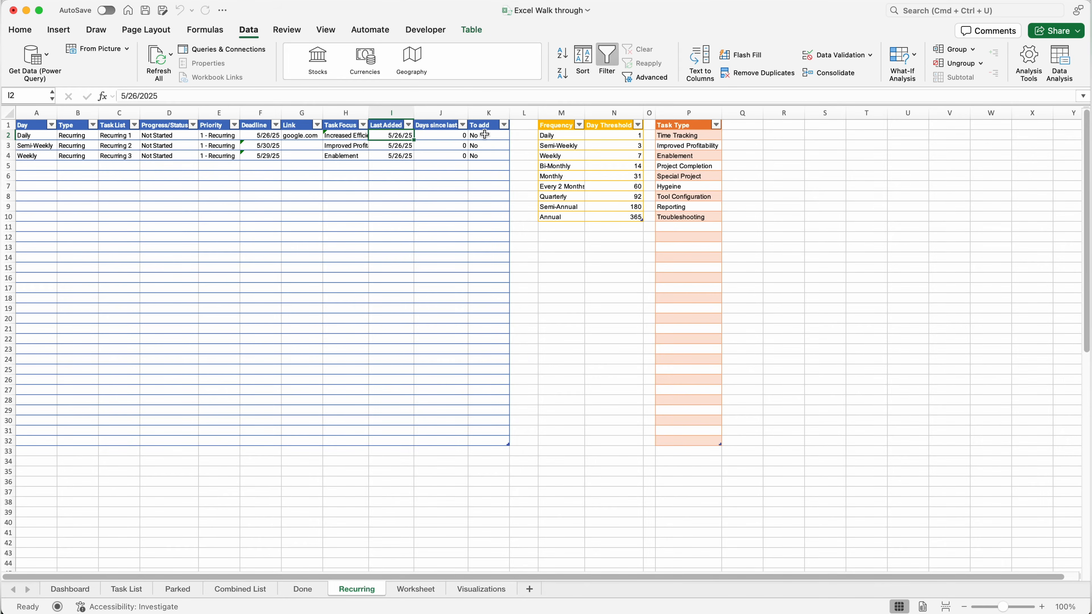
click(499, 136)
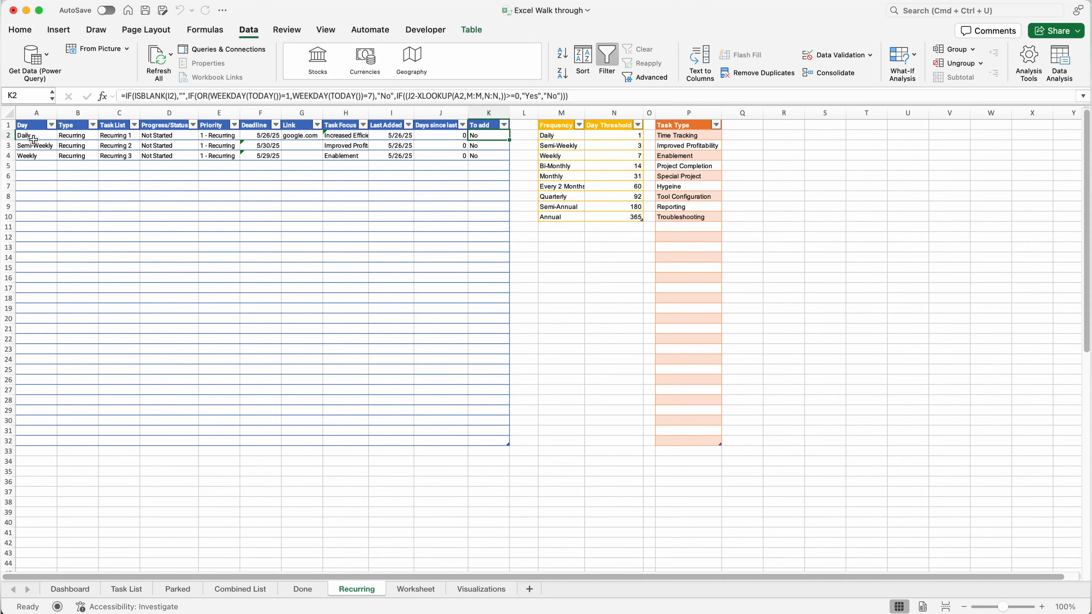
click(568, 142)
click(622, 134)
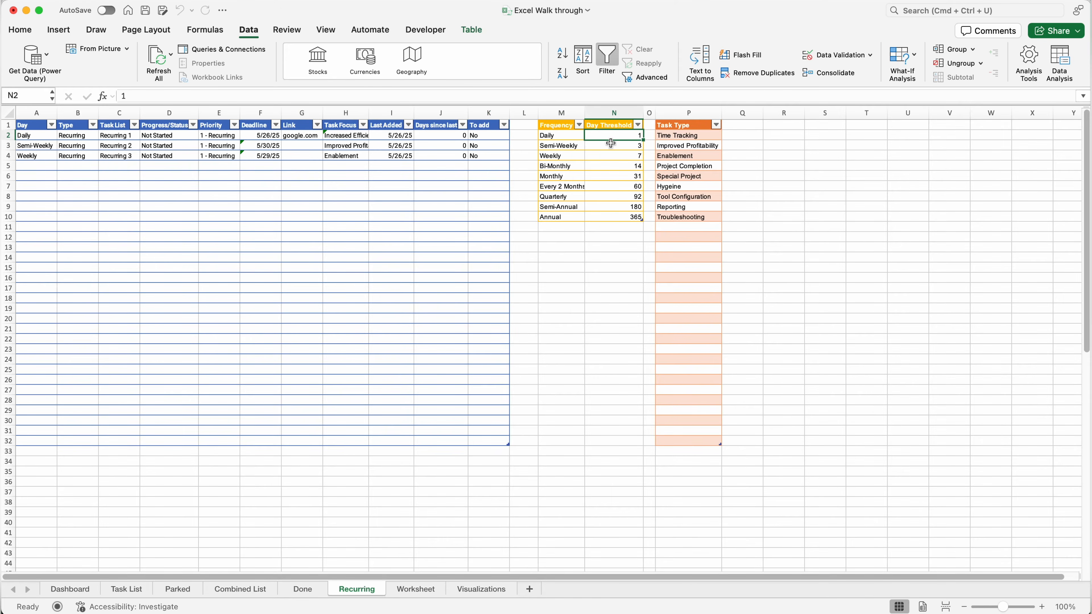
click(624, 143)
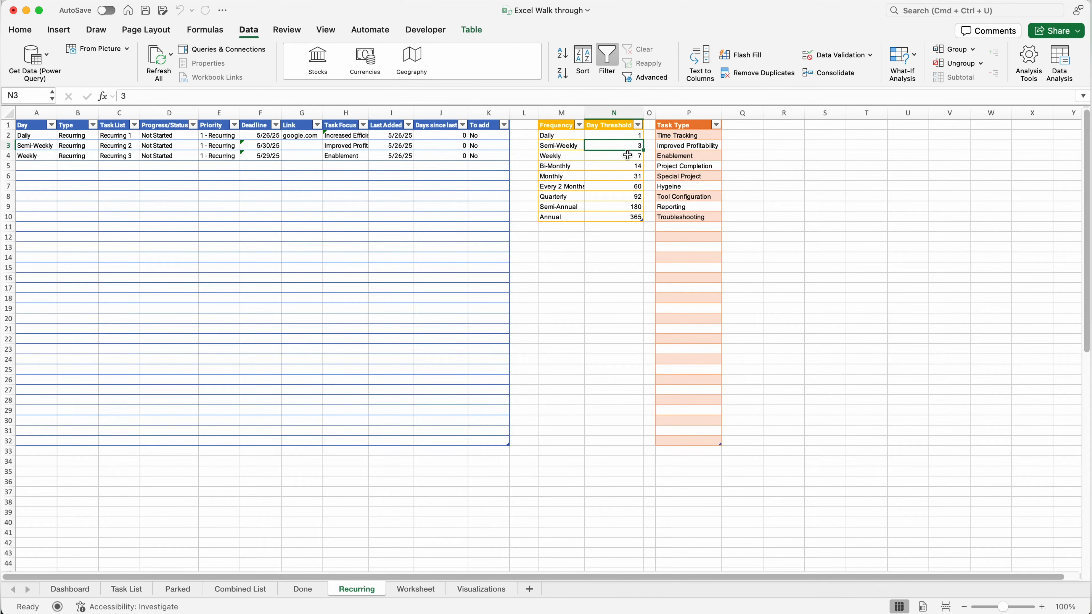
click(624, 155)
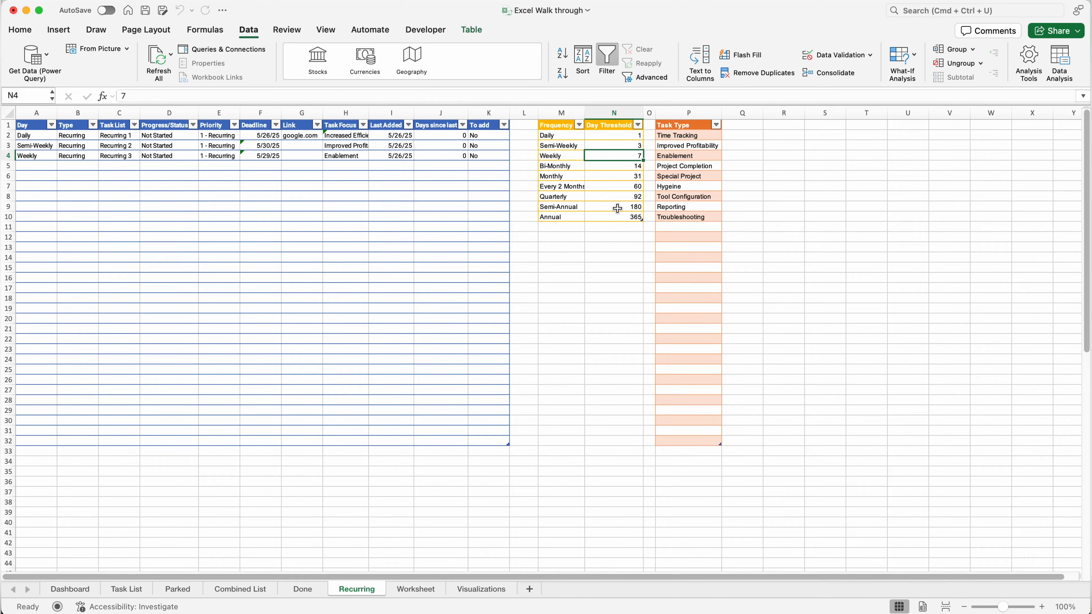
click(484, 137)
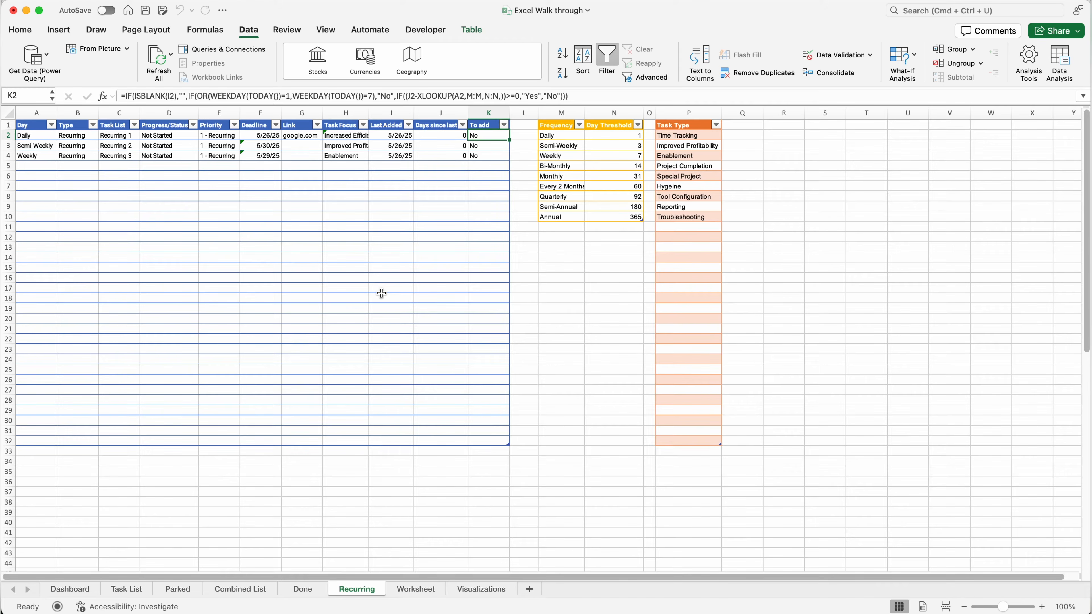
Replace the Project Completion entry in the Task Type table with "fhfhdkfh" and return to the Task List sheet
click(688, 137)
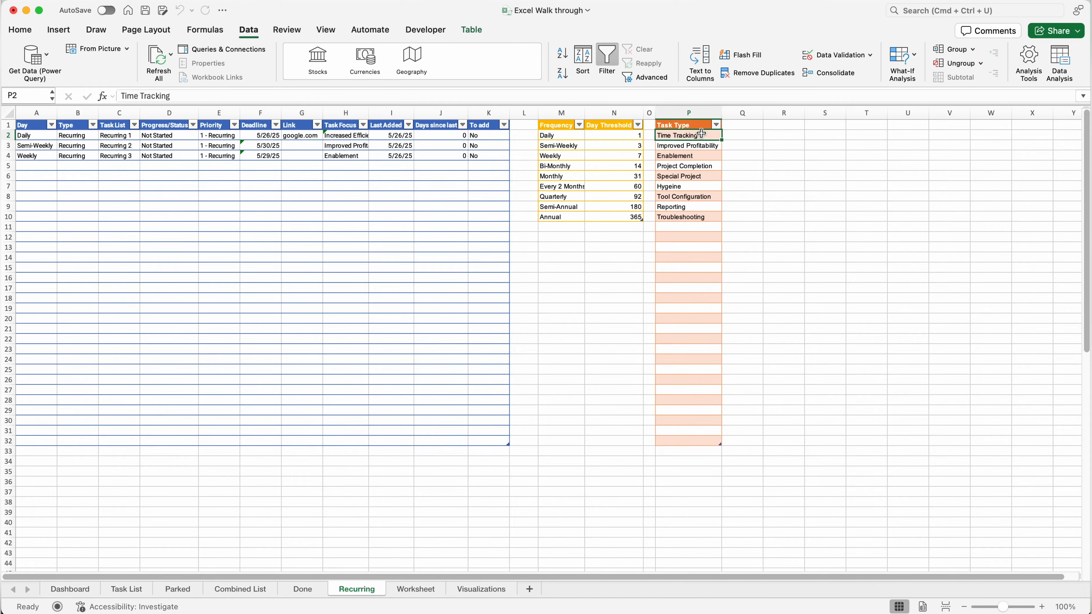
click(705, 164)
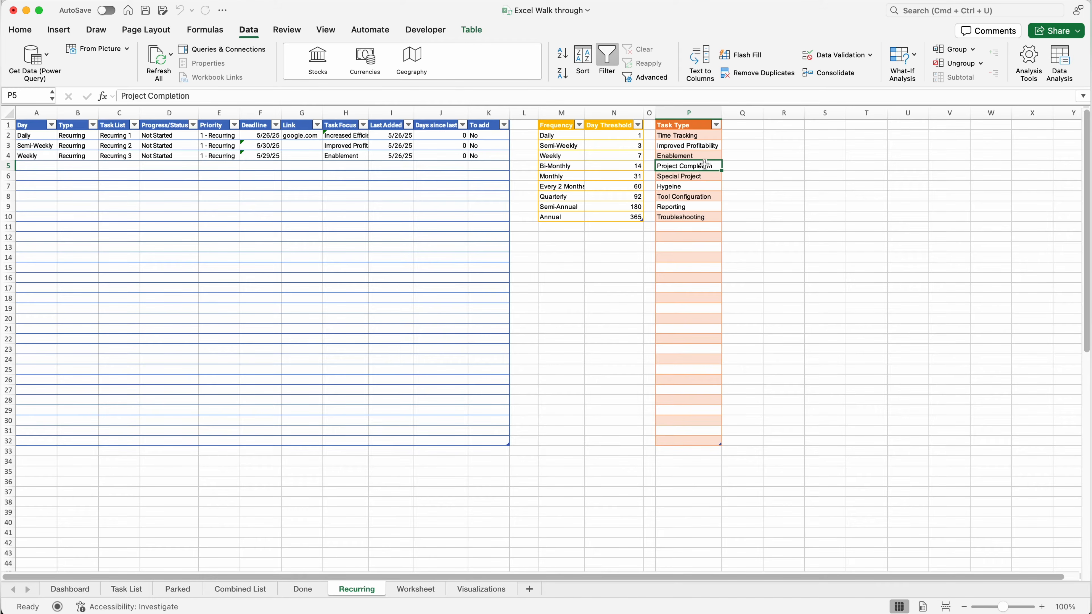
text(fhfhdkfh)
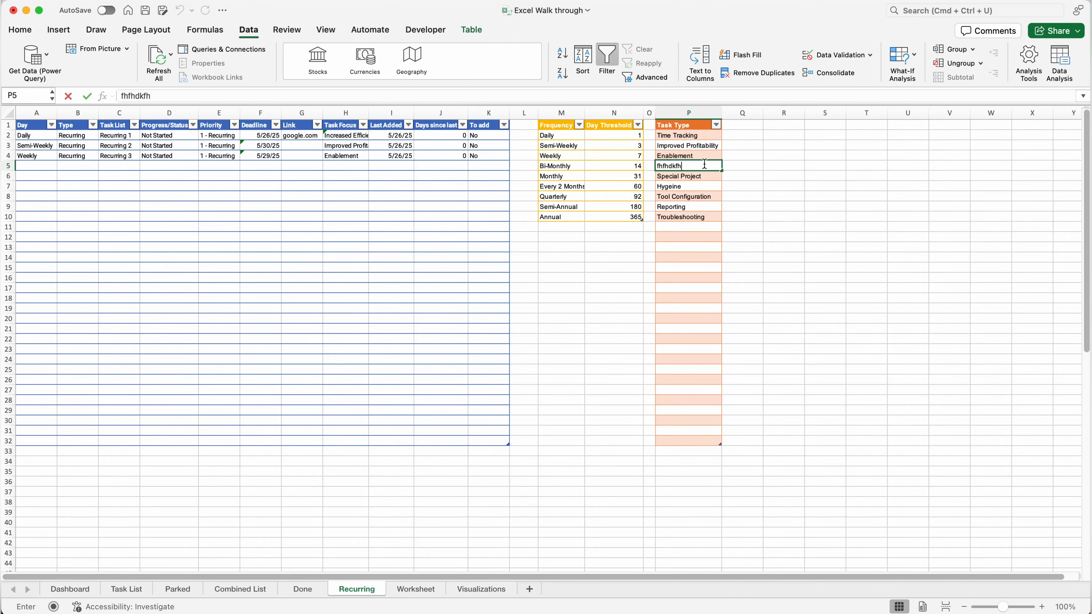
key(Return)
click(134, 592)
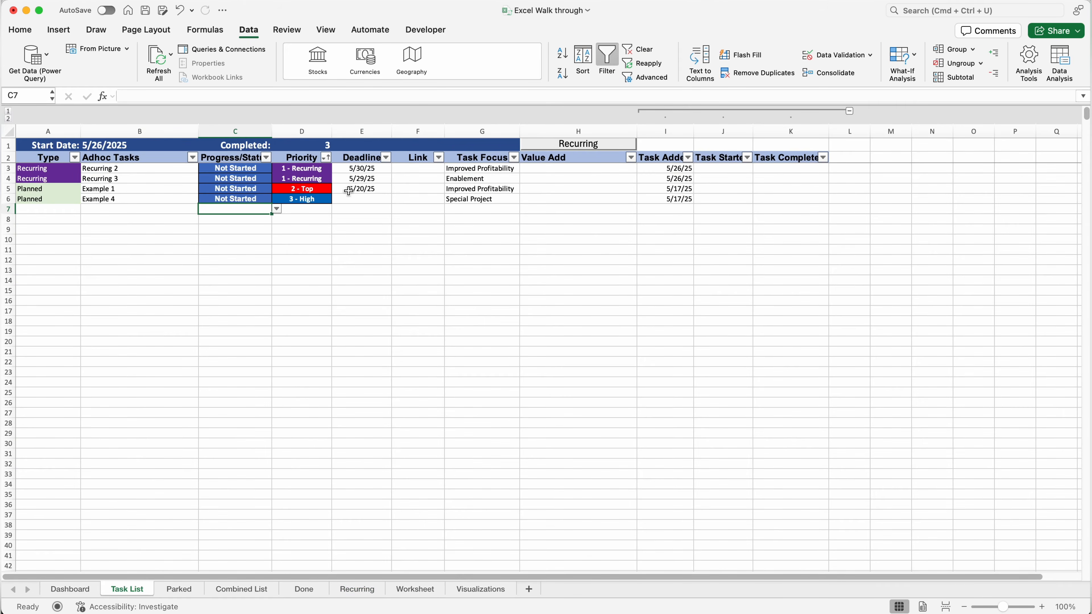
Open the Visualizations sheet and examine the weekly and monthly charts for task focus, priority, type and on-time completion
click(503, 188)
click(524, 189)
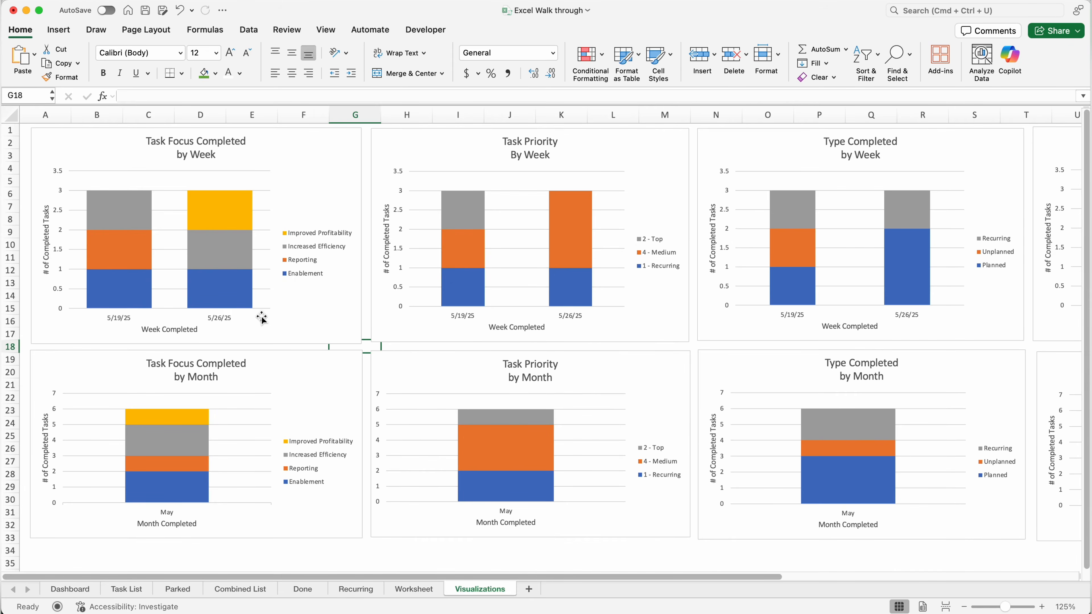
scroll(262, 319, right, 1)
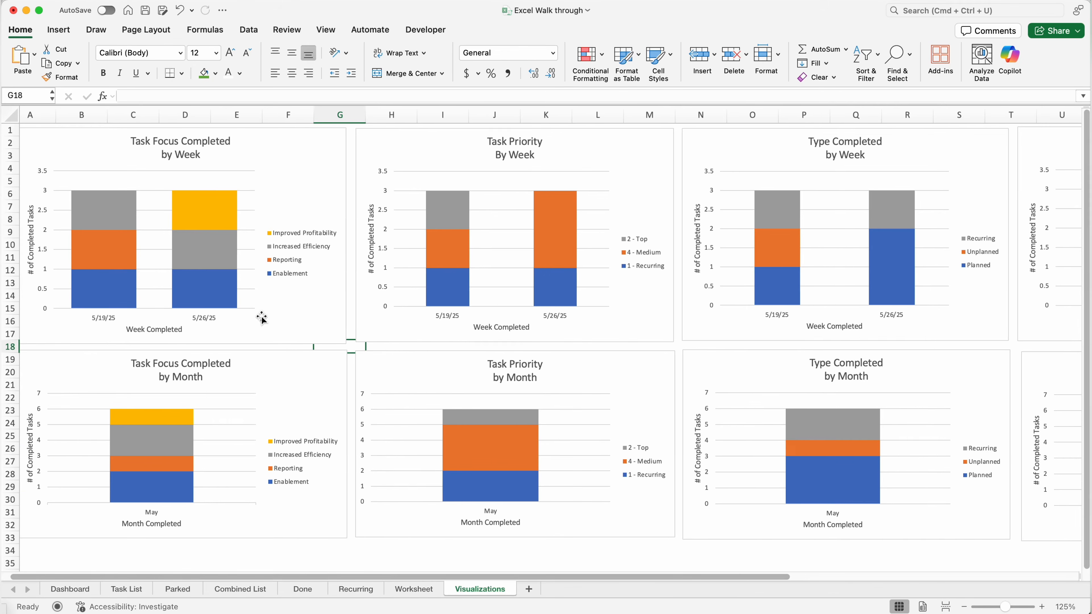
scroll(263, 318, right, 10)
scroll(262, 318, right, 10)
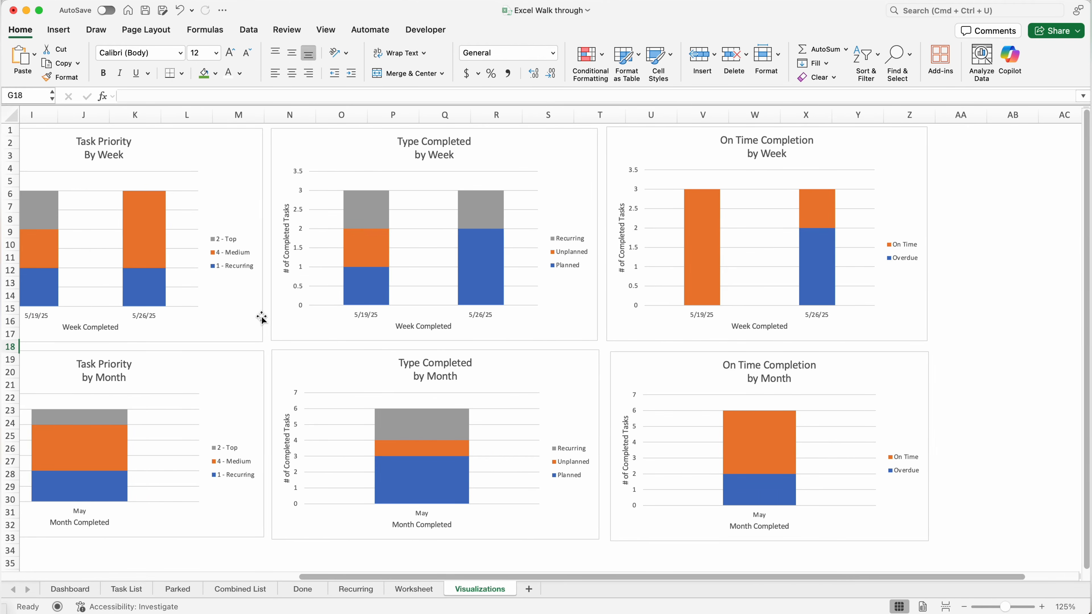
scroll(262, 318, left, 20)
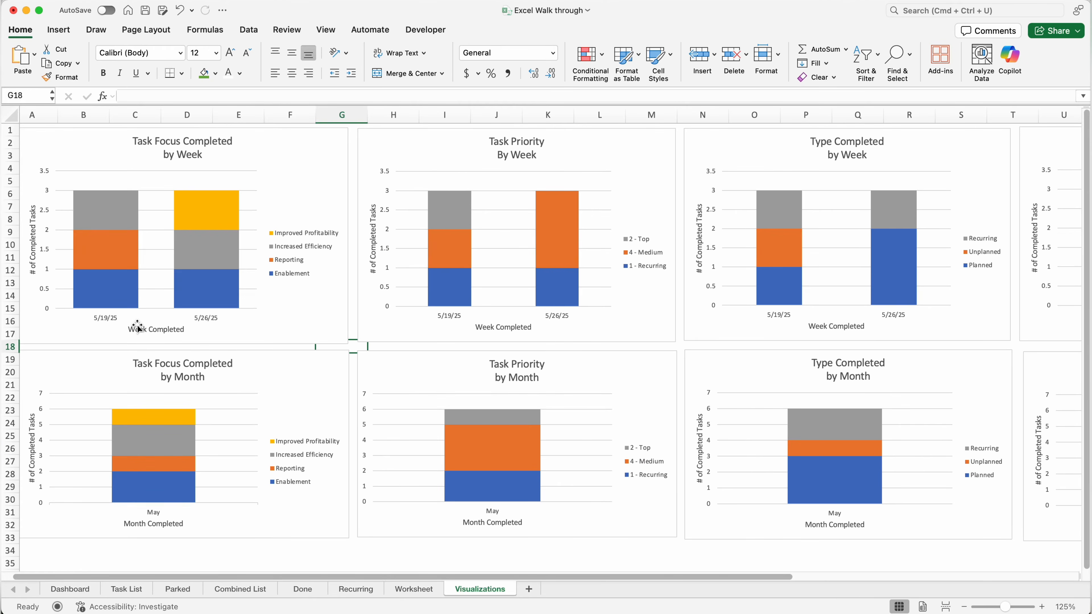
Examine the Due in formula in the Dashboard's Pending Tasks table and the May calendar entries, and return to the Task List
click(76, 595)
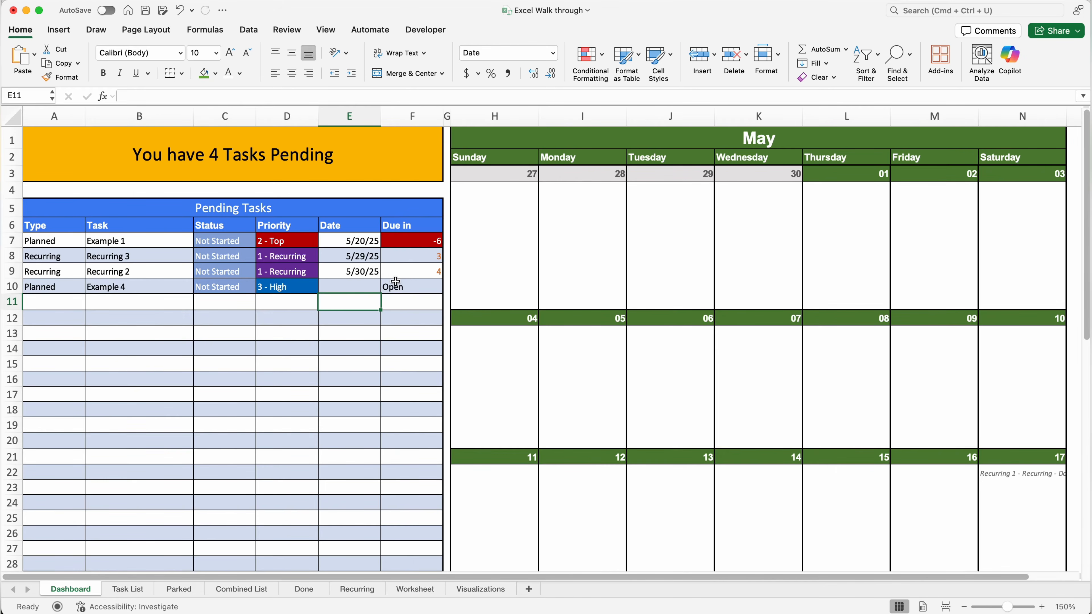
click(400, 256)
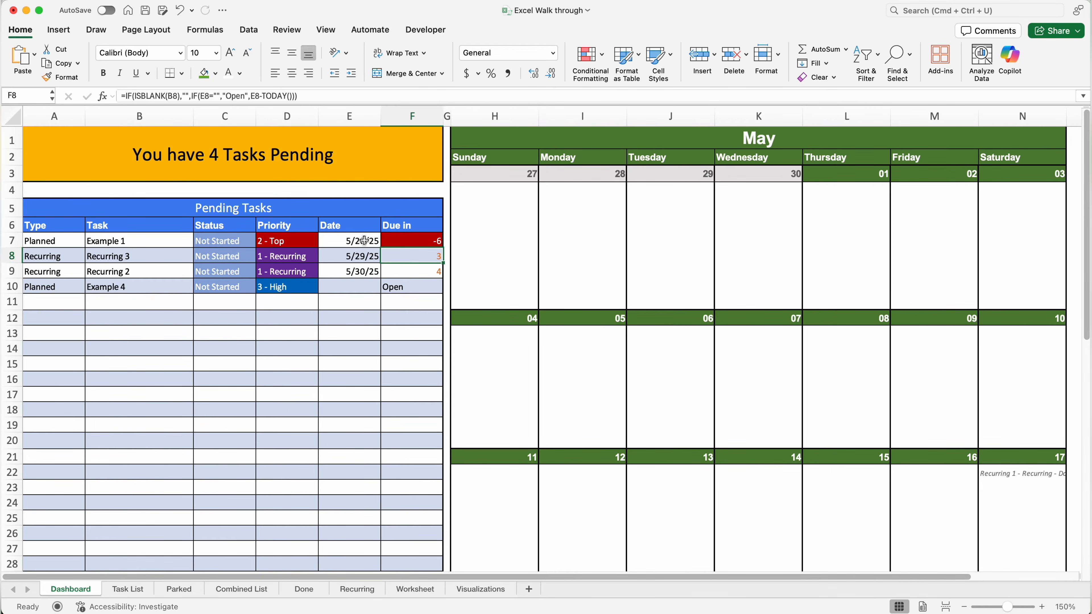
scroll(769, 312, down, 10)
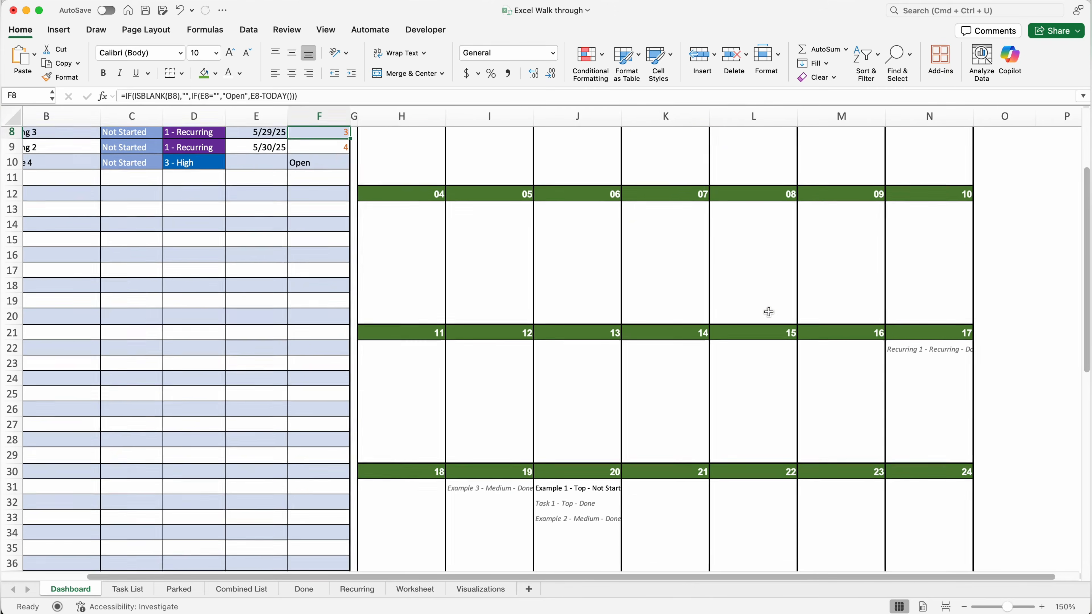
scroll(769, 312, down, 5)
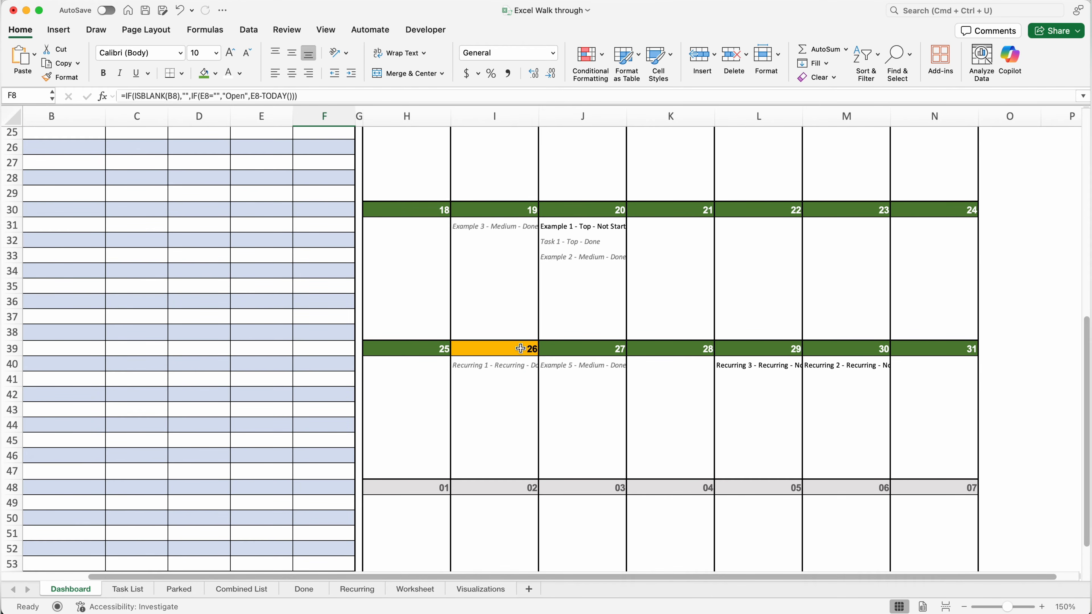
click(137, 591)
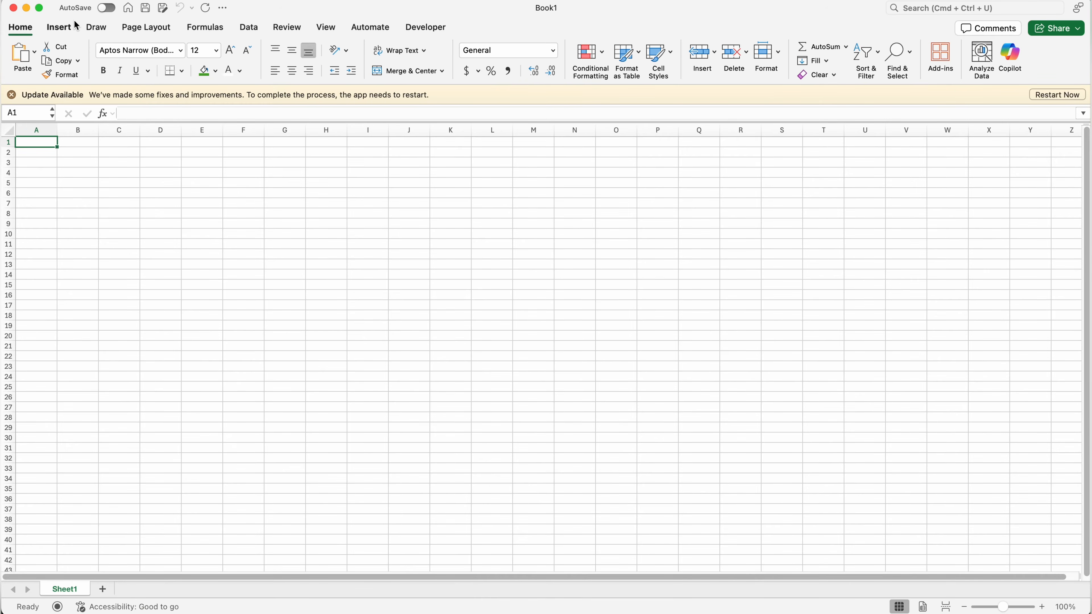
Save the new blank workbook as "Rolling Task Tracker Excel Tutorial" in the SheetsbyOlan folder, in Excel Macro-Enabled Workbook (.xlsm) format
key(super+s)
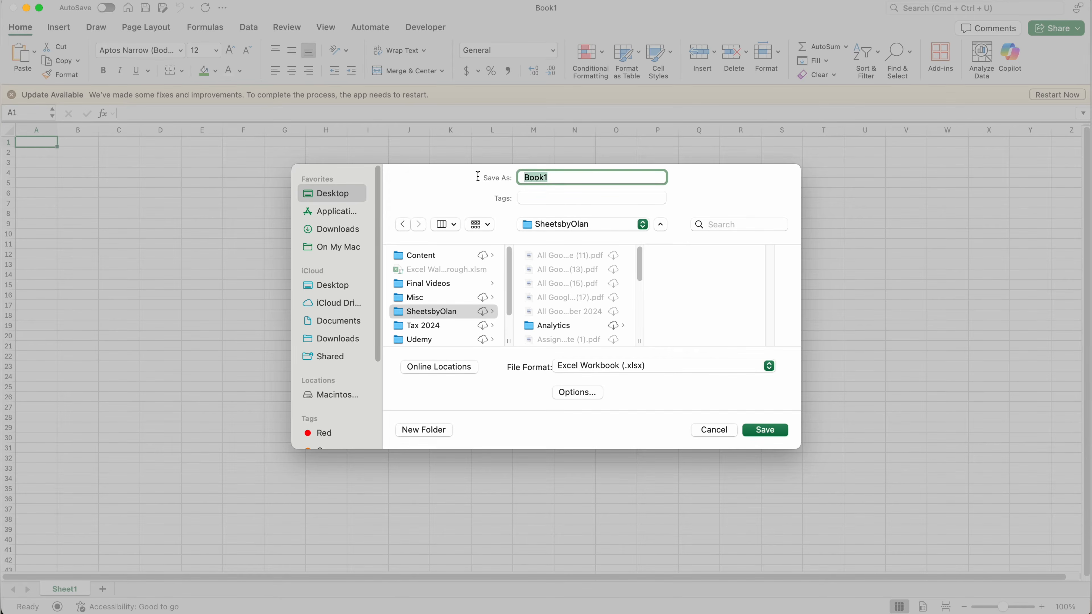
key(BackSpace)
text(Rolling Task Tracker Excel Tutorial)
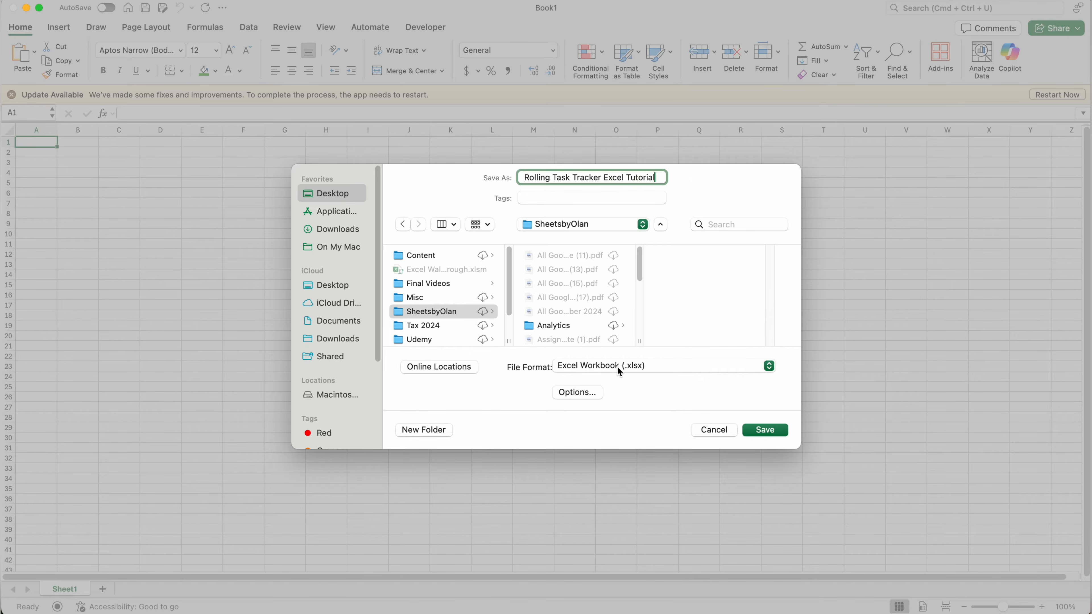
click(731, 369)
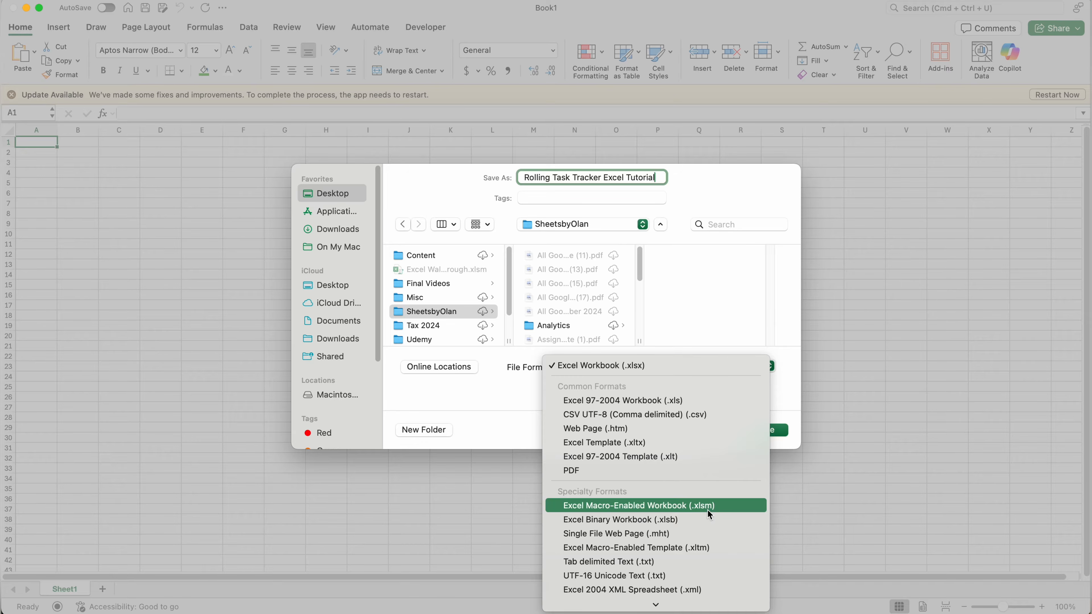
click(723, 504)
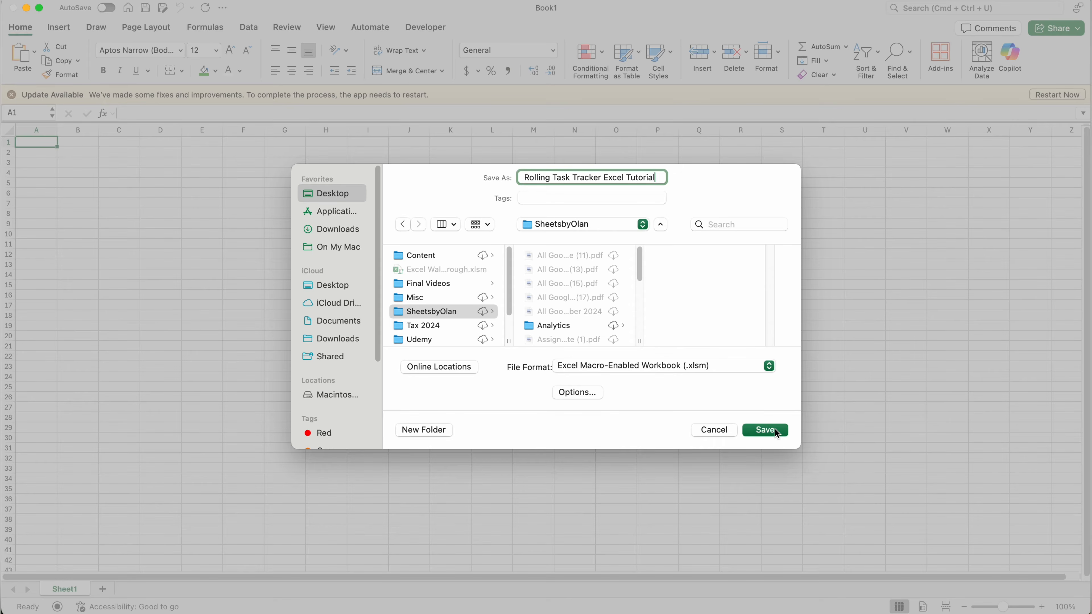
click(770, 430)
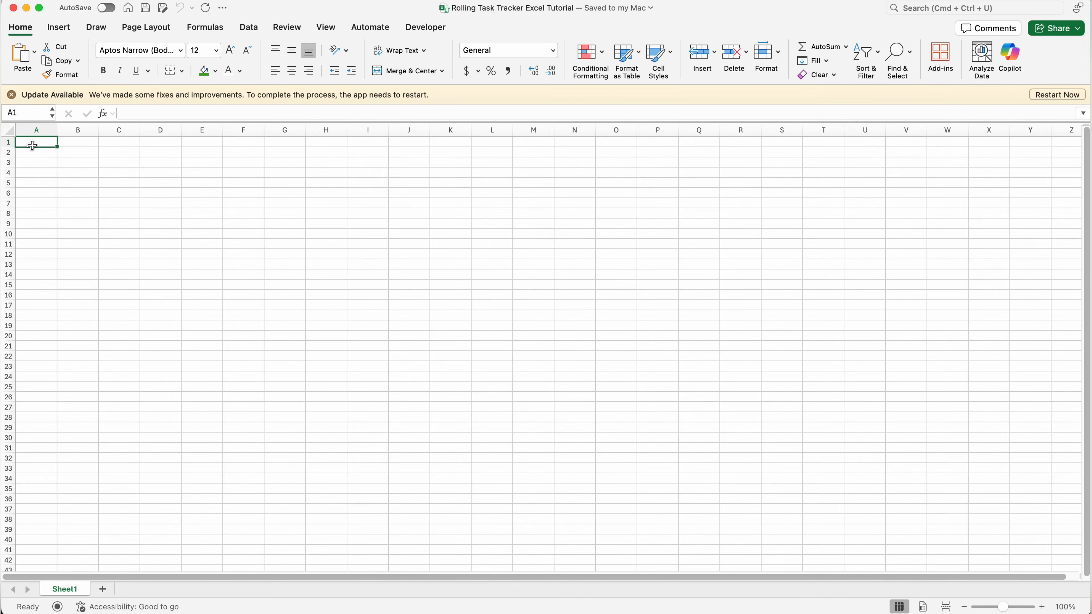
Fill cells A1:G1 with the dark teal theme color and set their font color to white
drag(32, 145, 300, 141)
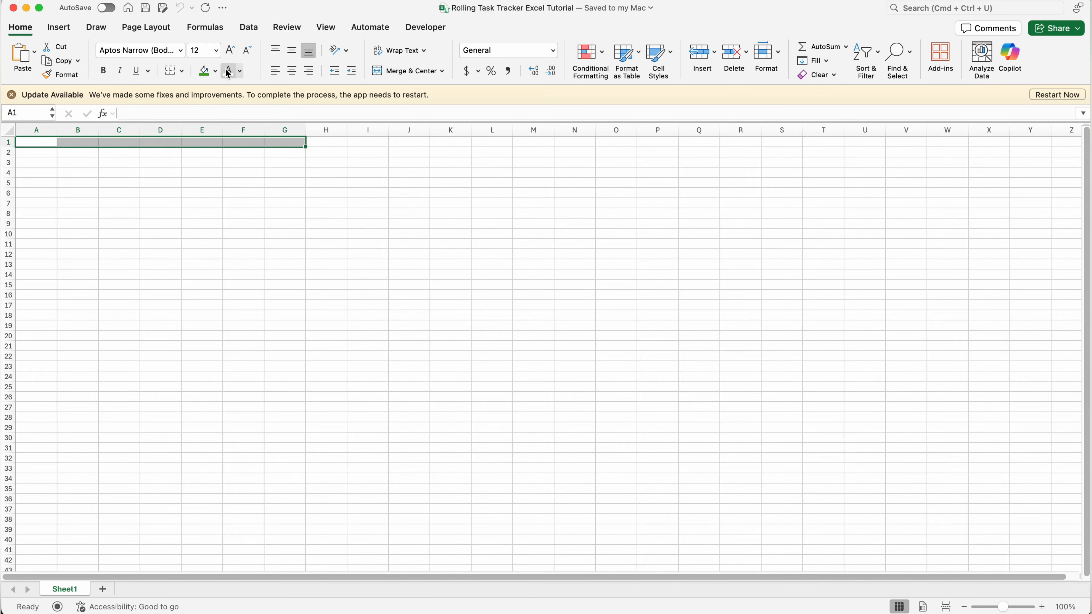
click(206, 71)
click(216, 73)
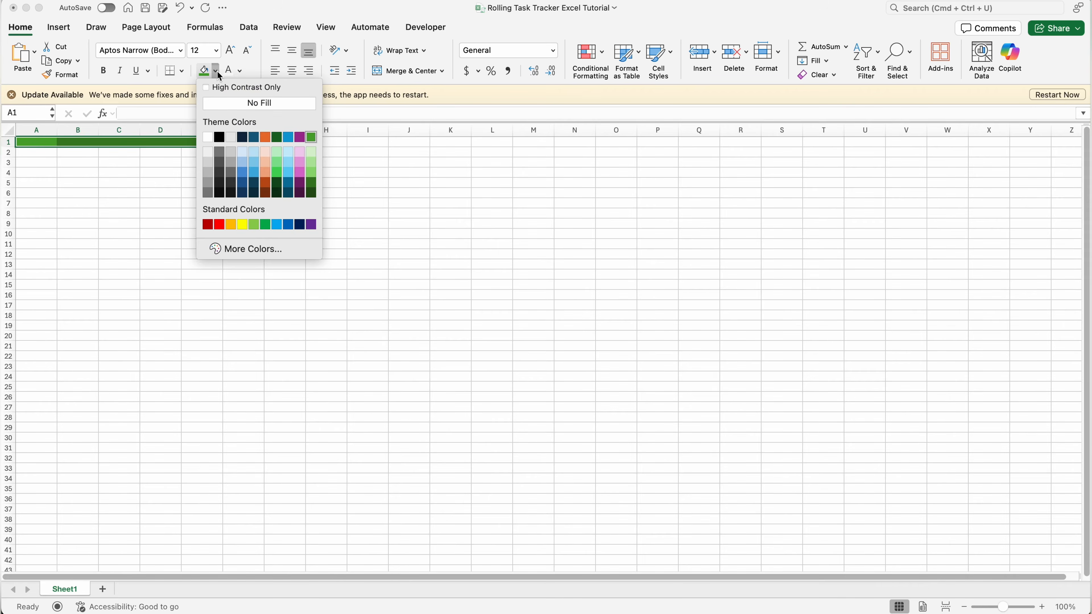
click(254, 137)
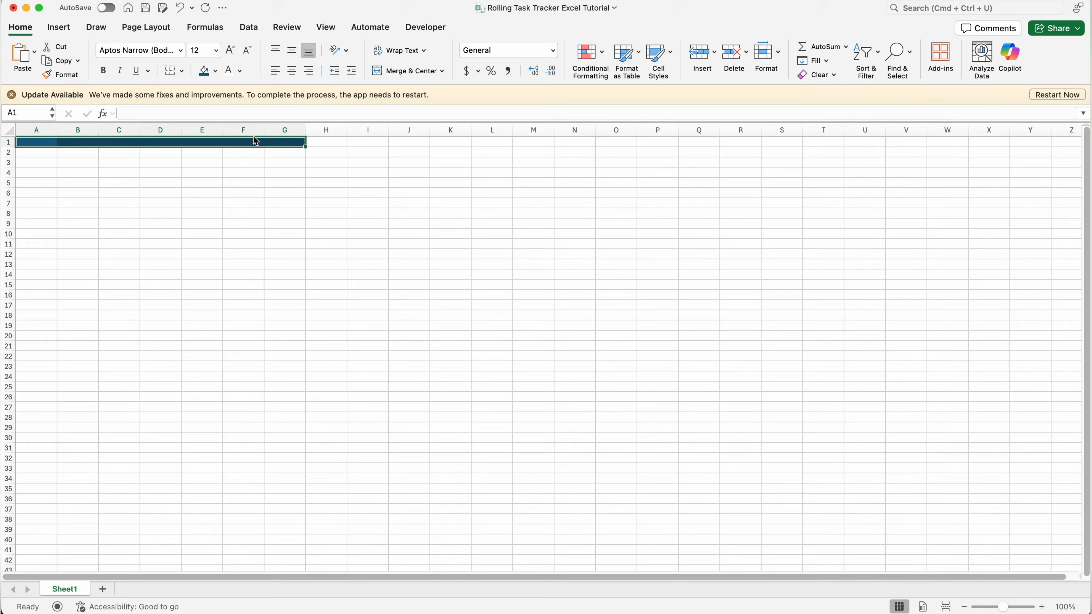
click(230, 76)
Enter "Start Date:" in A1, 5/26/2025 in B1 and "Completed:" in C1
click(53, 143)
text(S)
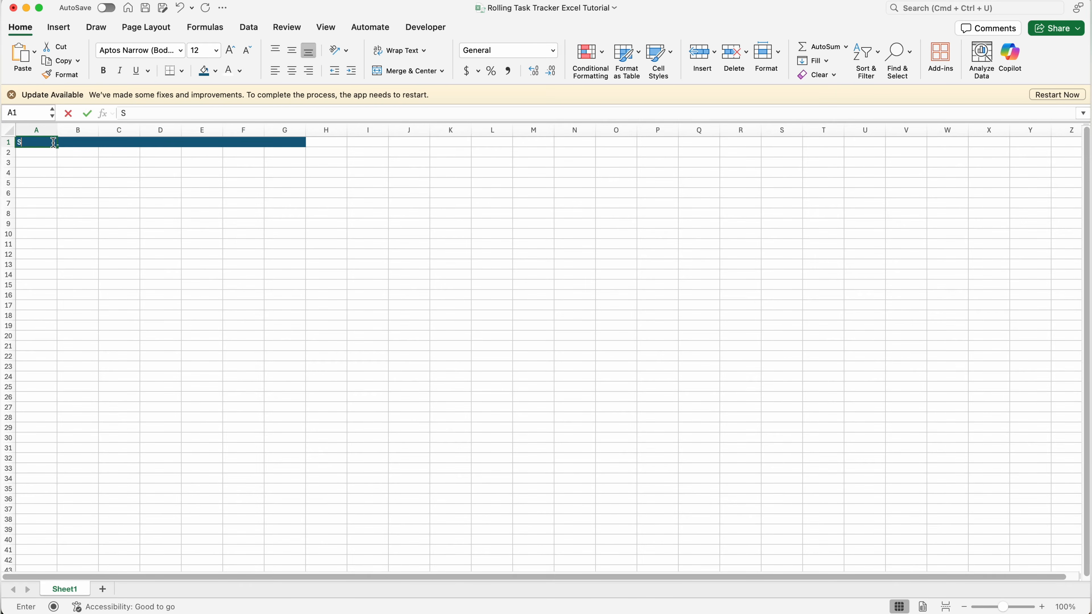
text(tart Da)
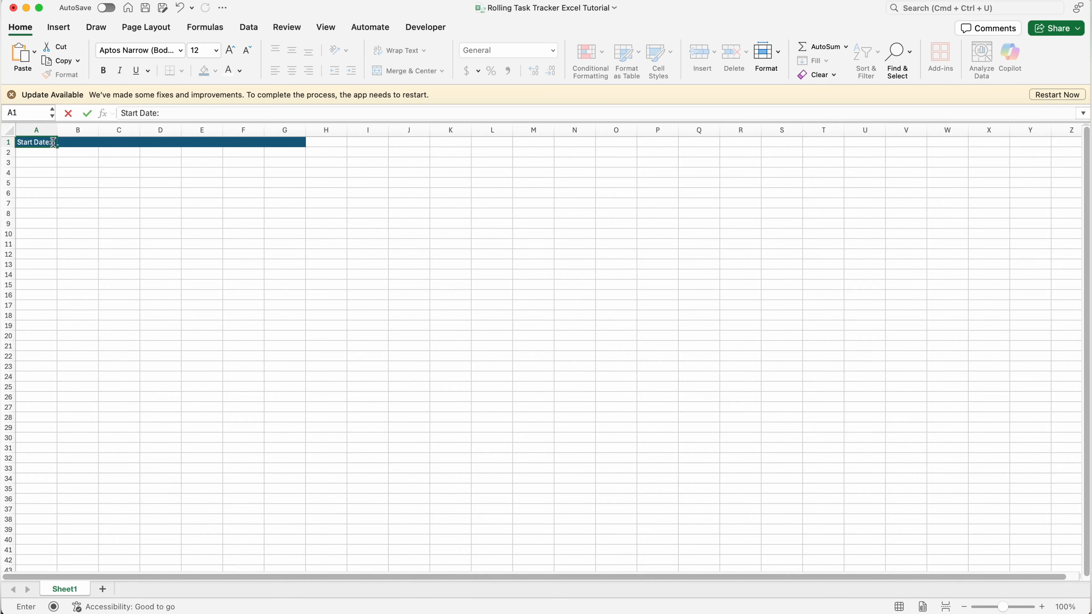
text(te:)
click(86, 143)
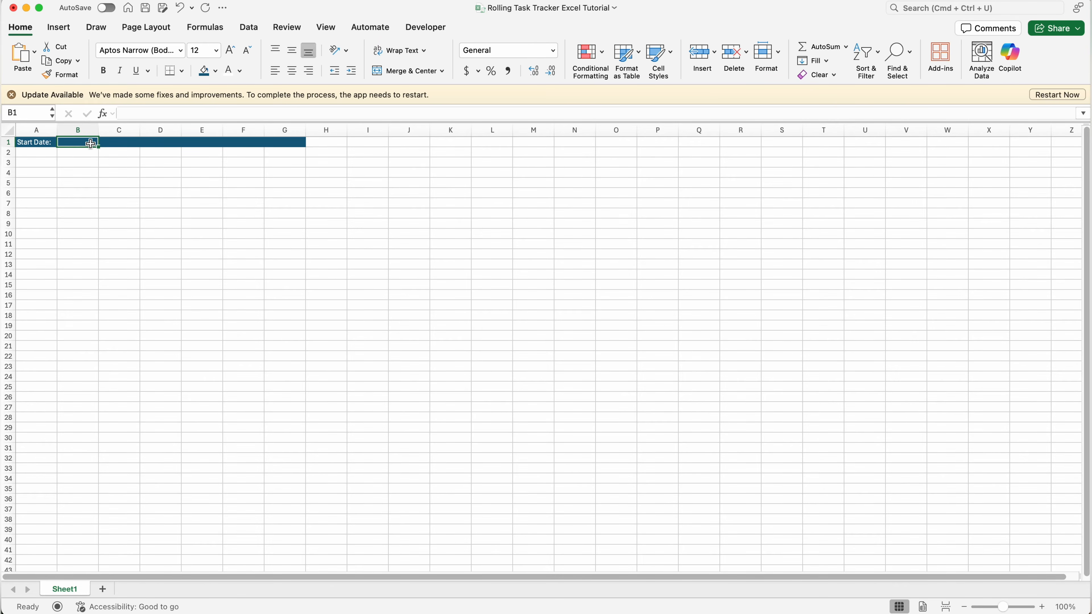
text(5/26)
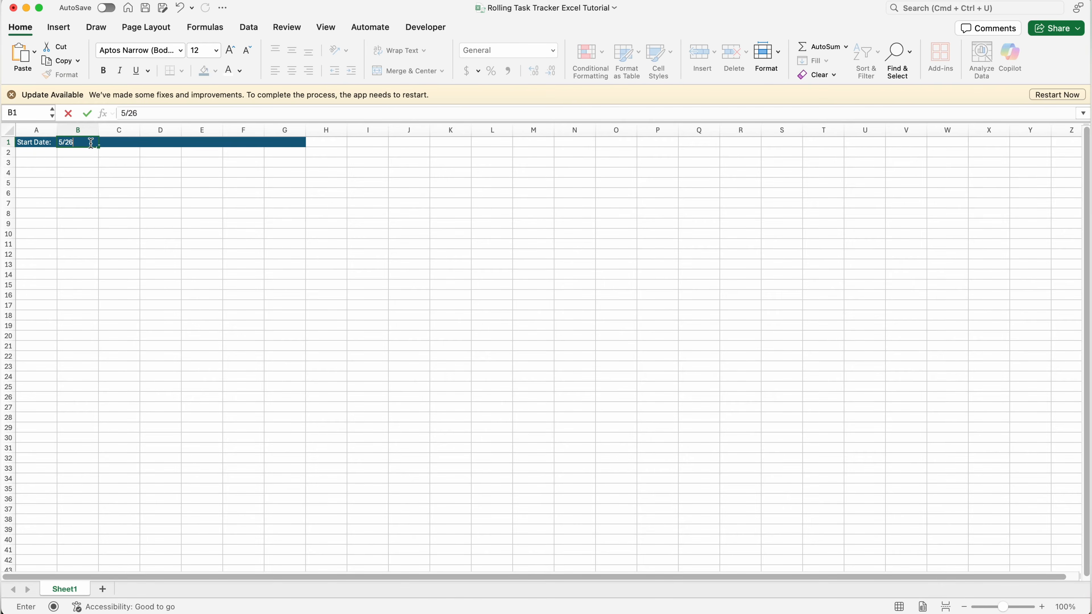
text(/2025)
click(113, 146)
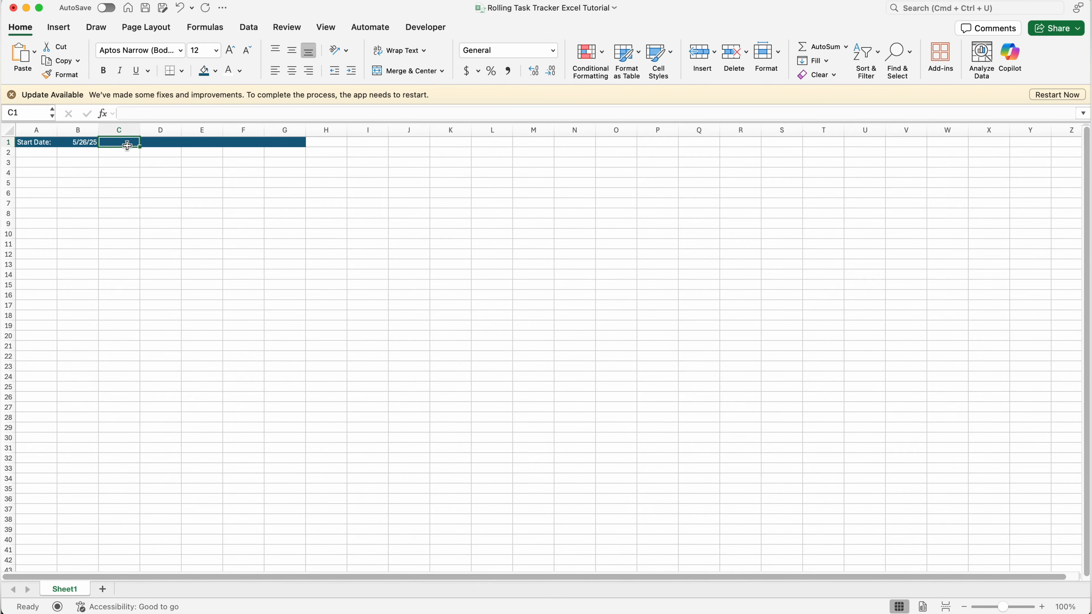
text(Completed:)
click(164, 143)
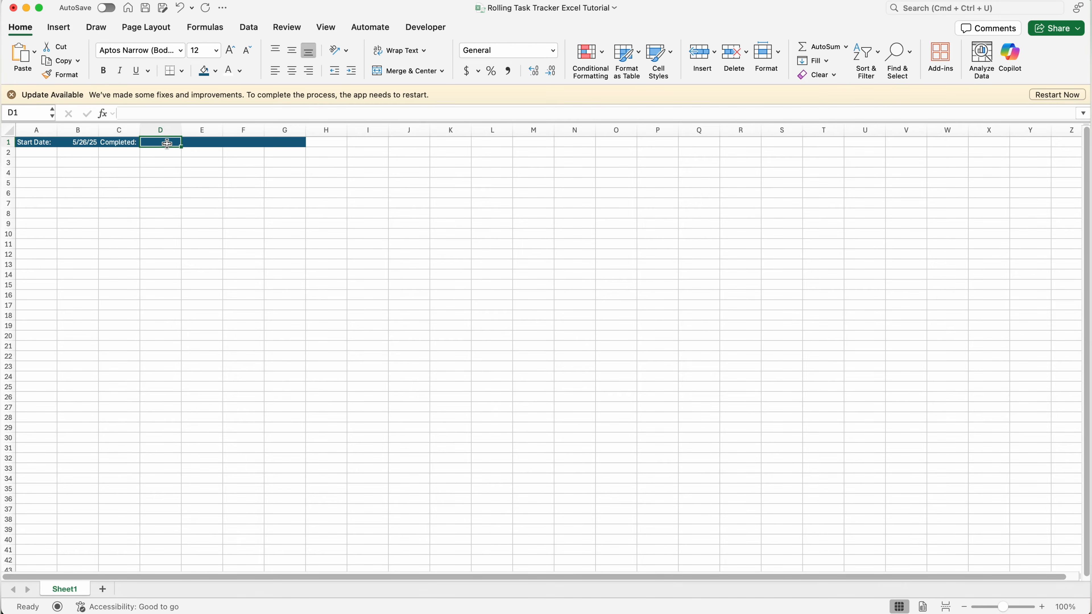
Widen column H and draw a rectangle about 1.61" wide and 0.19" high over cell H1
drag(347, 130, 380, 130)
click(357, 142)
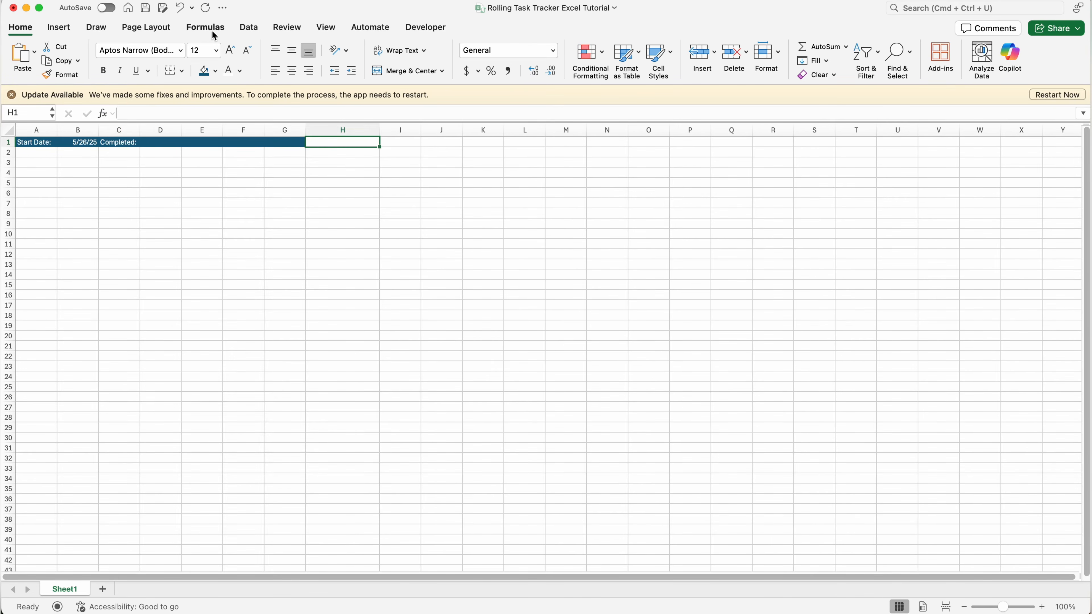
click(46, 29)
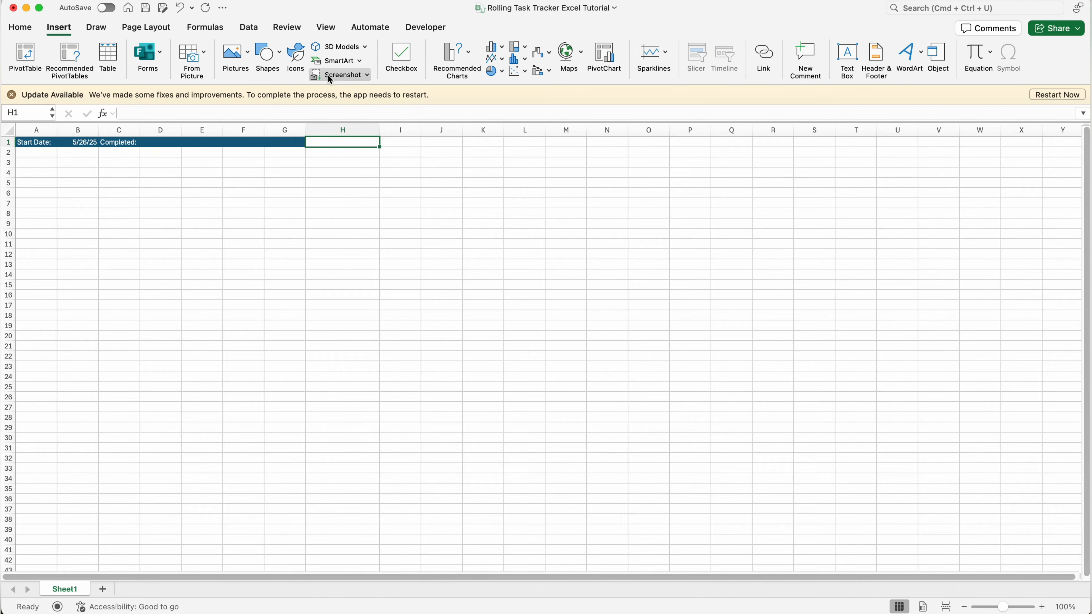
click(270, 60)
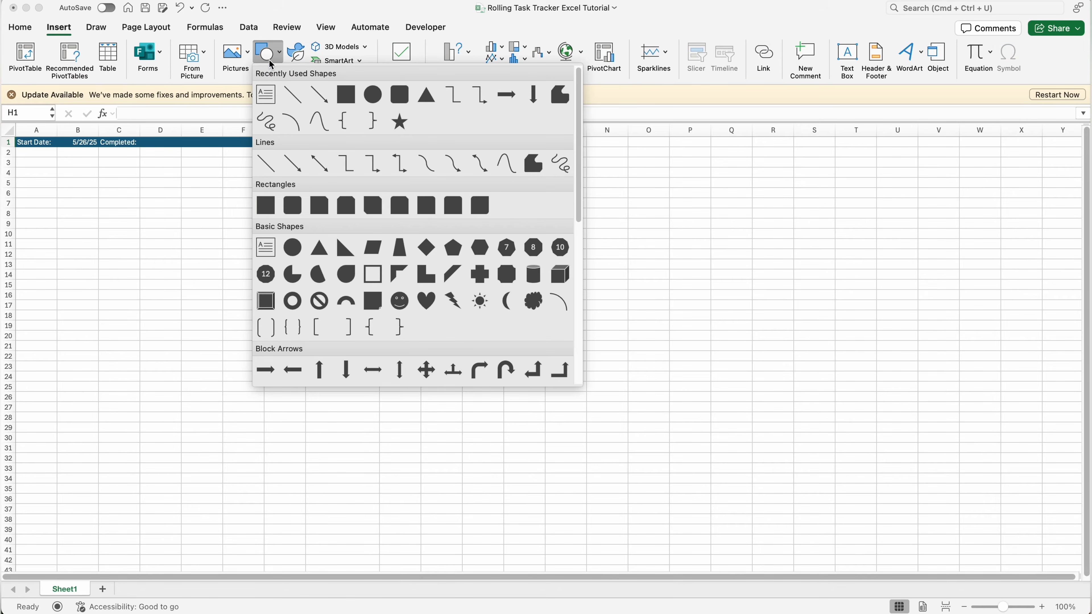
click(269, 211)
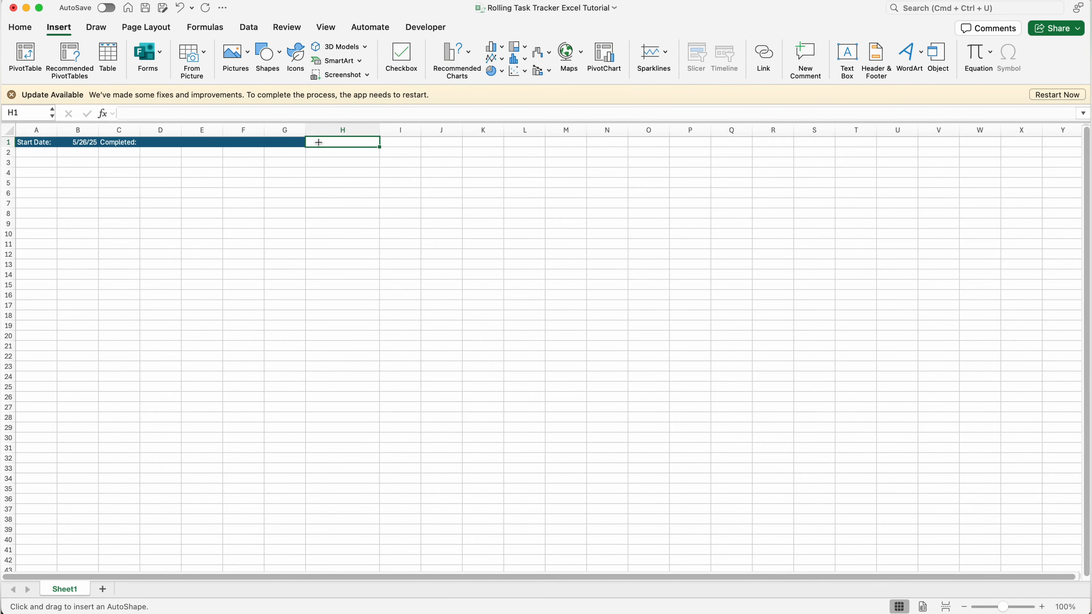
drag(307, 139, 381, 148)
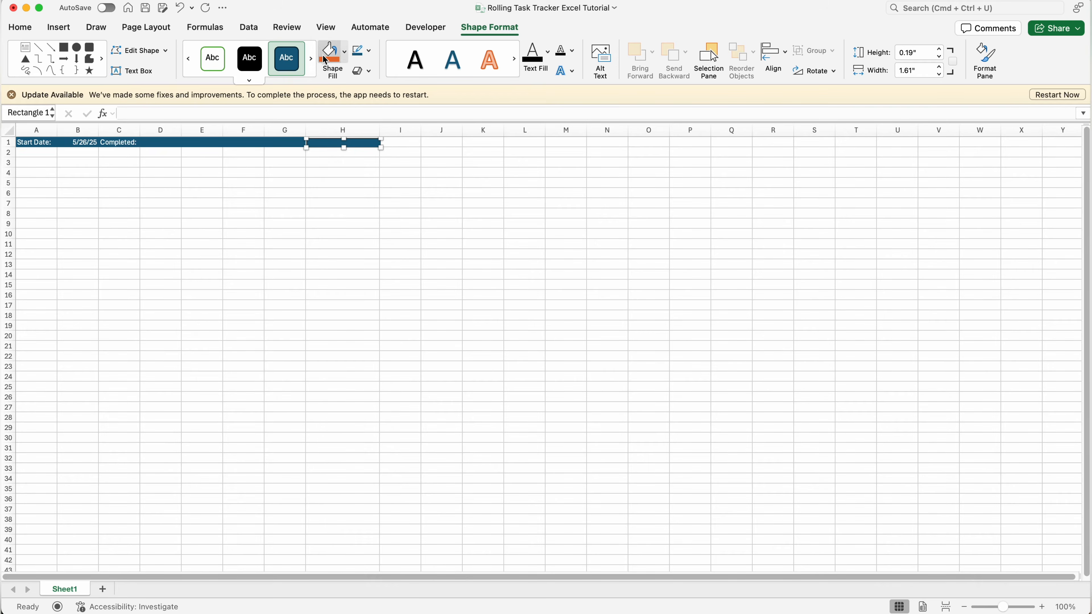
Give the rectangle over H1 a light gray fill and a black outline
click(346, 55)
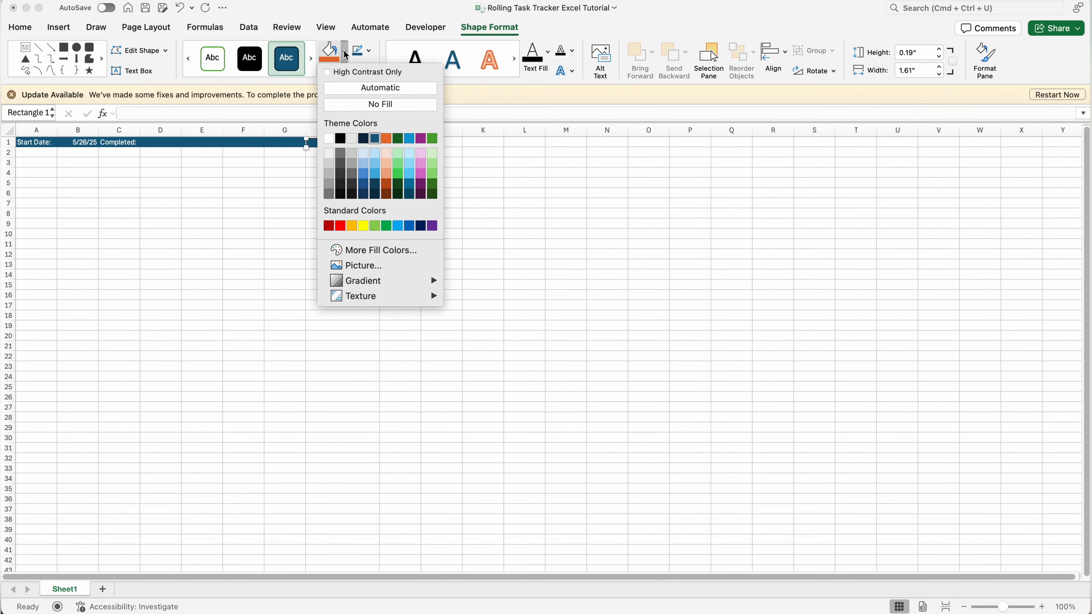
click(351, 157)
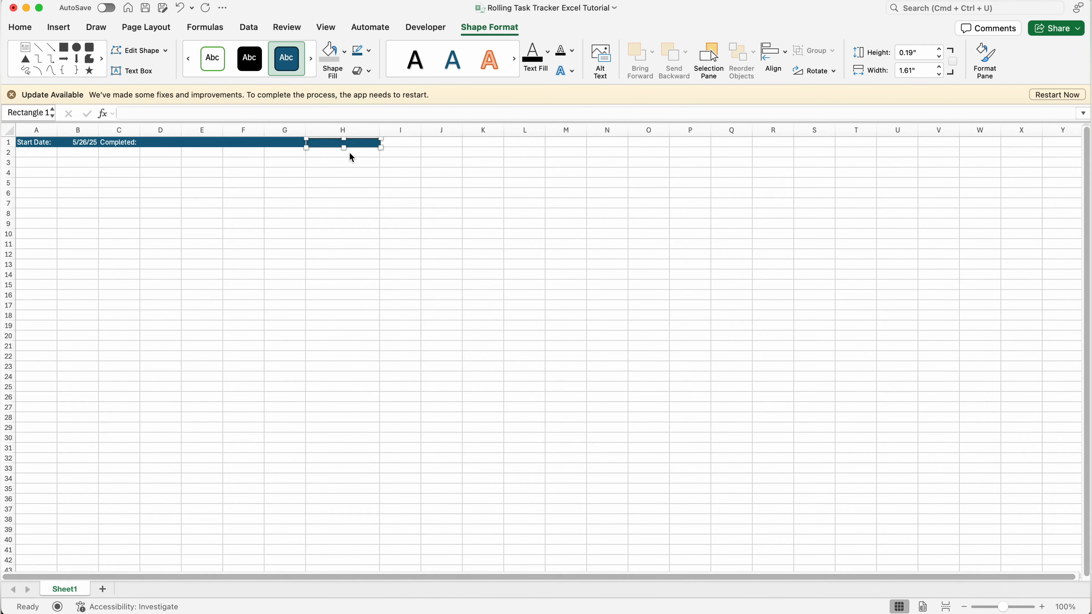
click(371, 56)
click(373, 141)
click(398, 165)
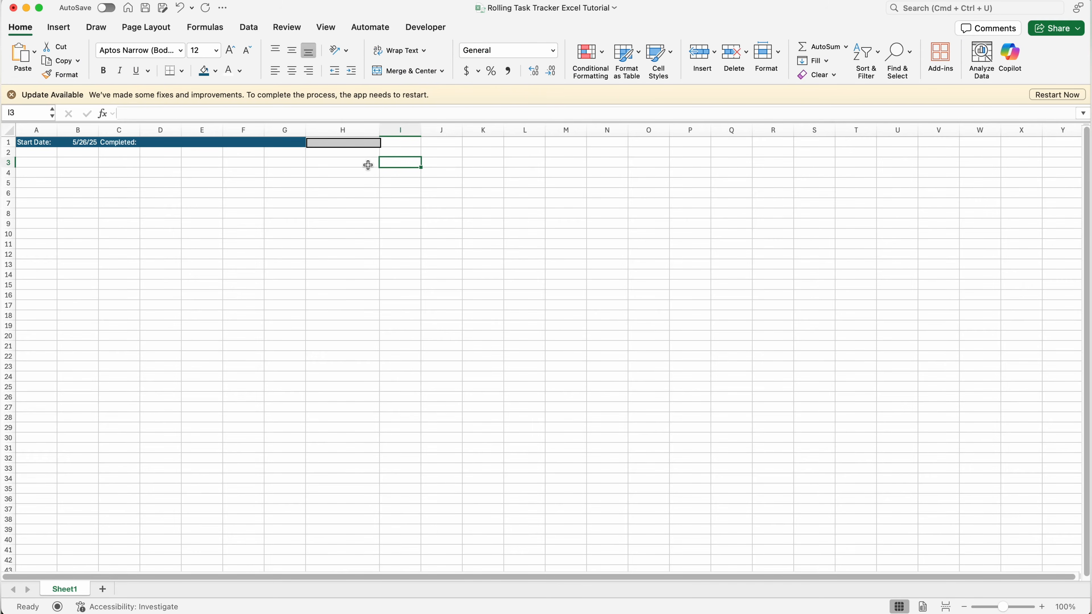
Label the rectangle over H1 "Recurring" and set its text color to black
click(355, 146)
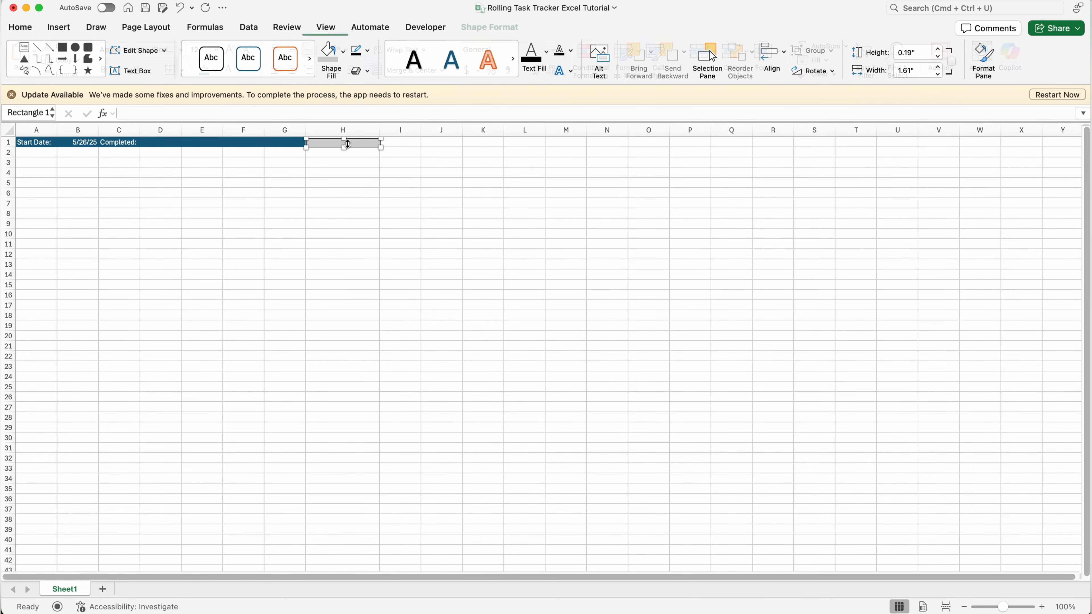
click(342, 139)
double_click(342, 139)
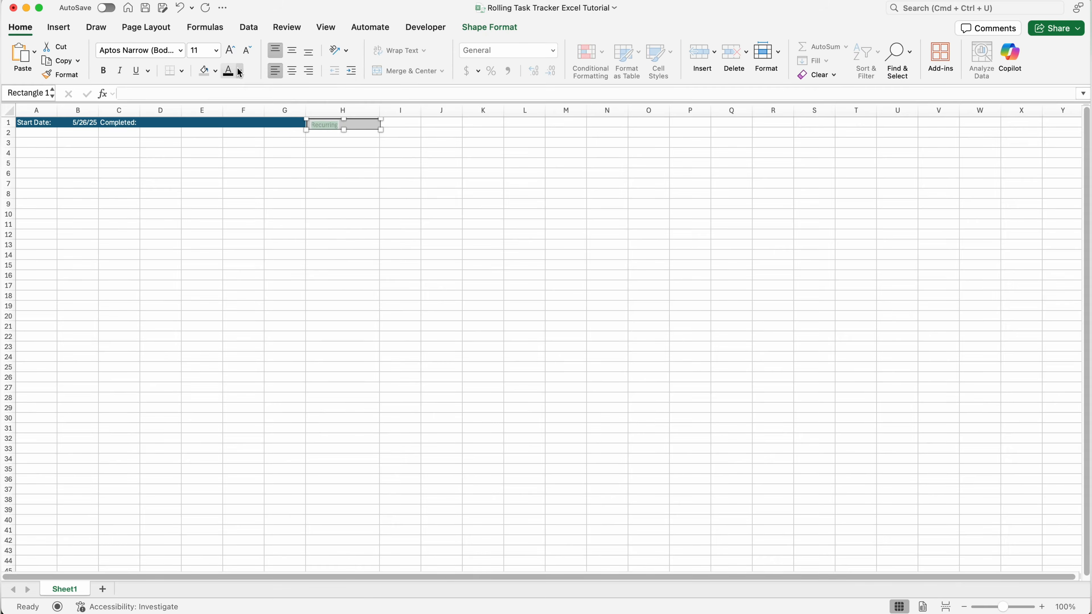
click(240, 70)
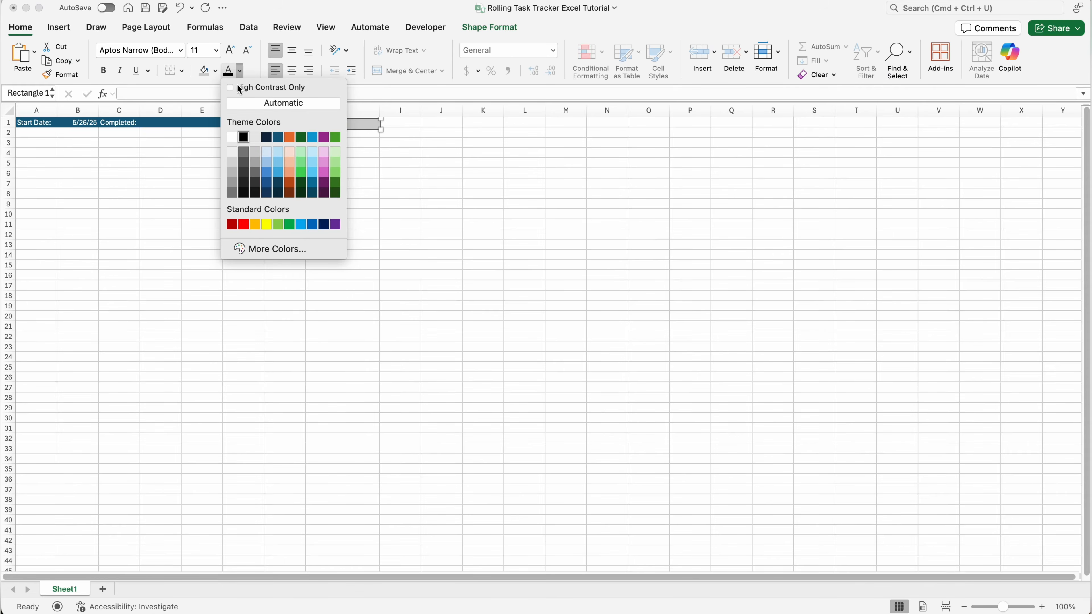
click(244, 137)
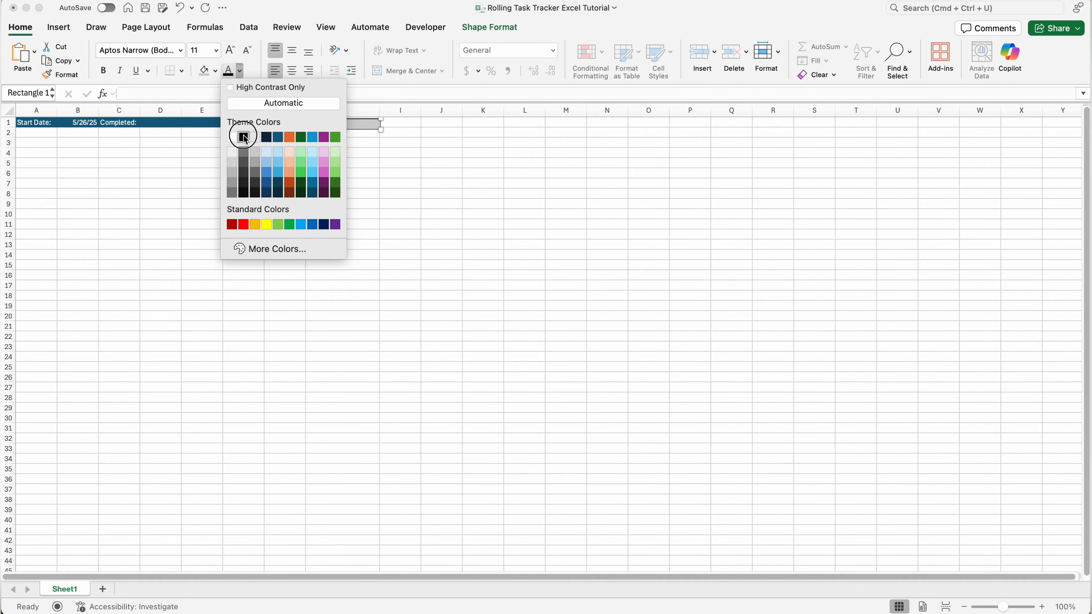
Increase the "Recurring" label's font size to 14 and adjust the rectangle so the text fits
click(288, 72)
click(230, 50)
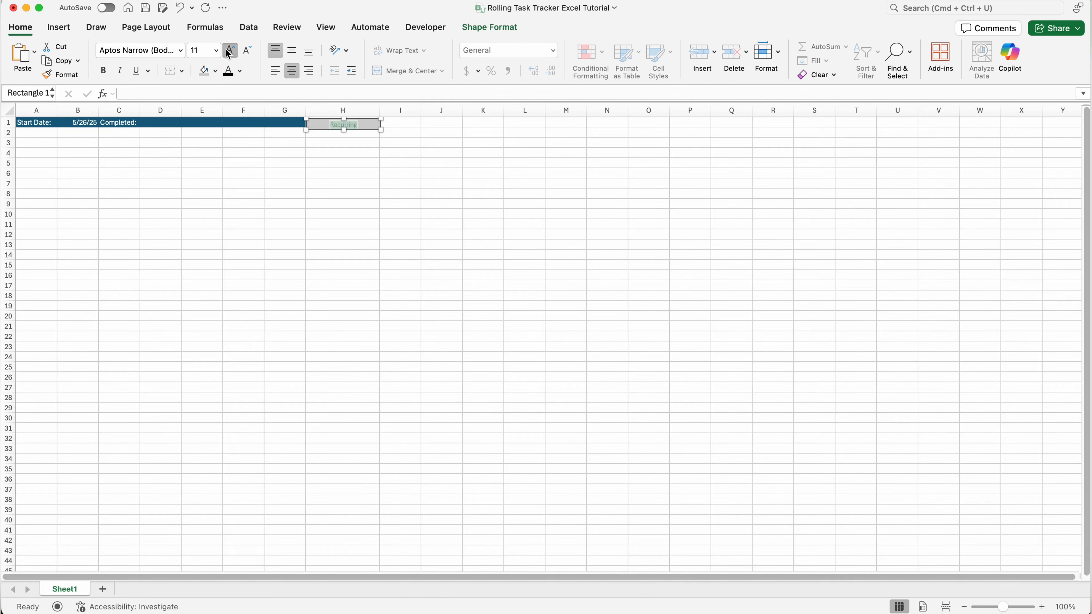
click(230, 50)
click(450, 157)
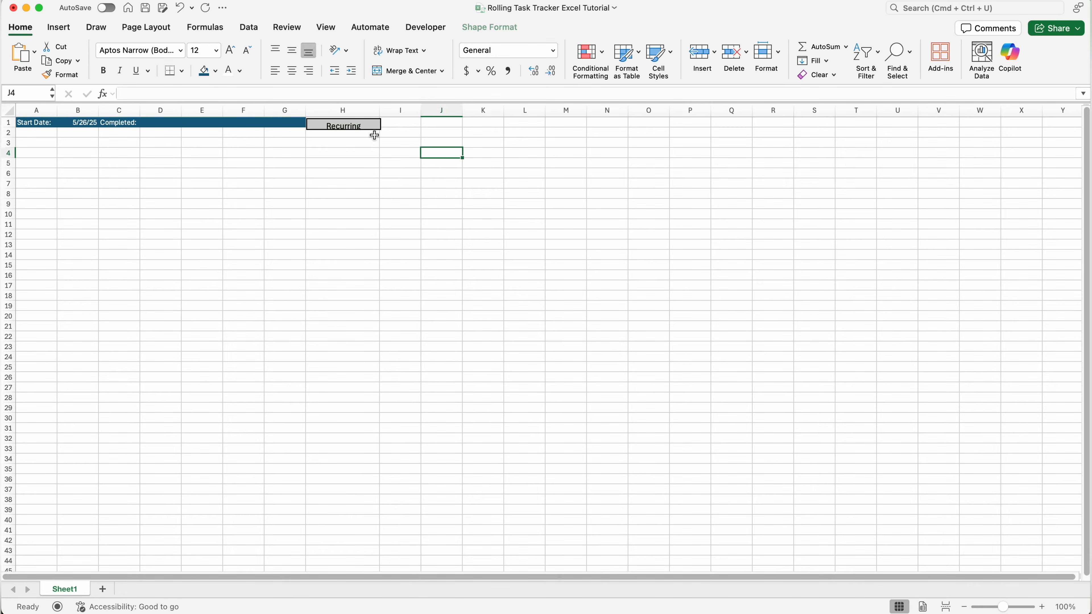
click(343, 127)
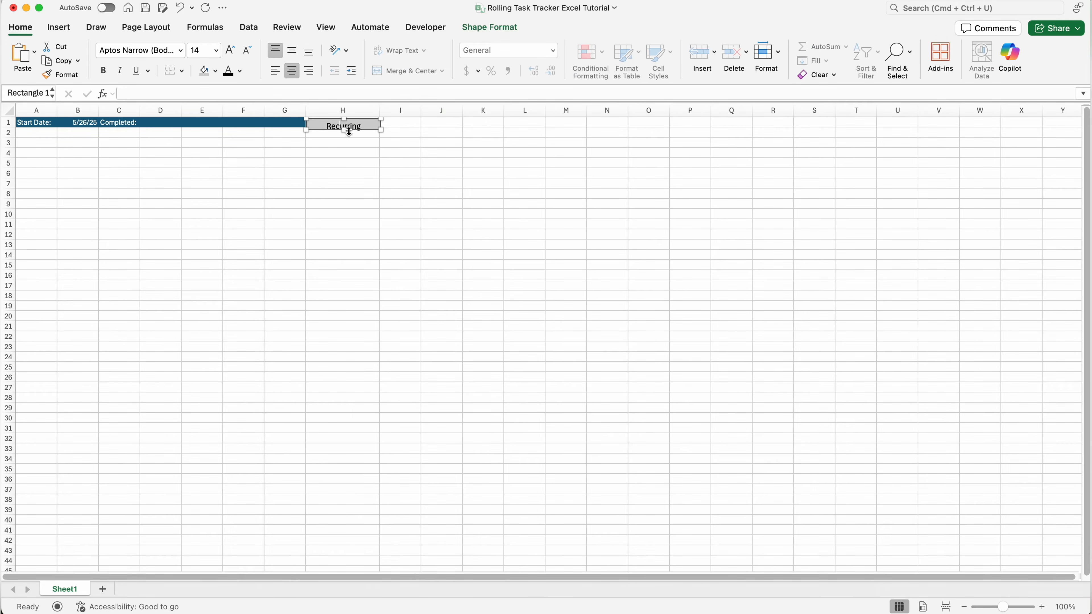
drag(349, 129, 343, 130)
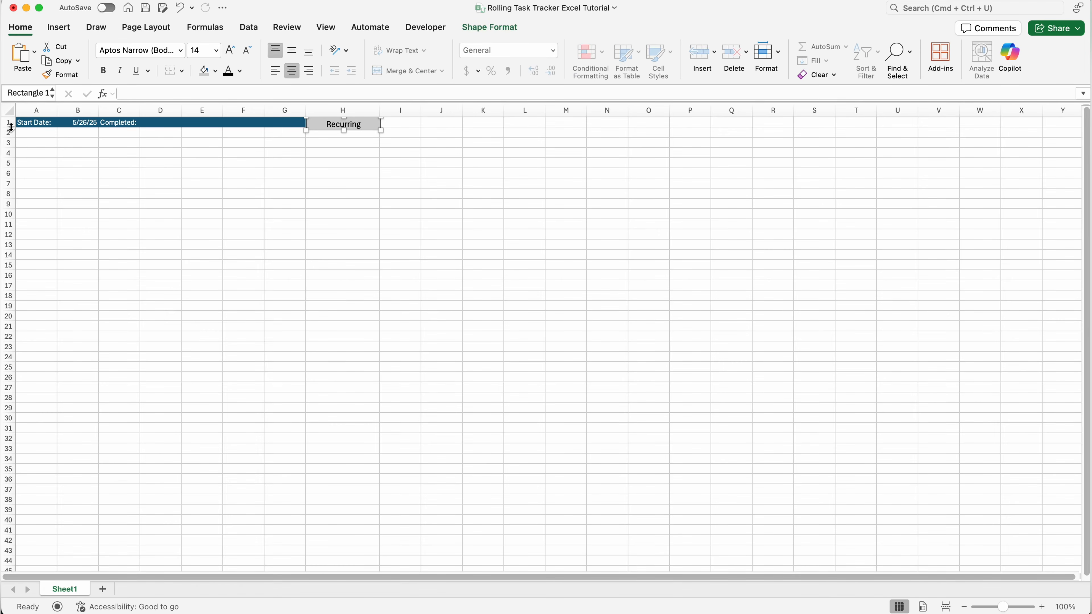
Make row 1 taller, then bold the text in A1:D1 and set its font size to 14
drag(11, 128, 171, 124)
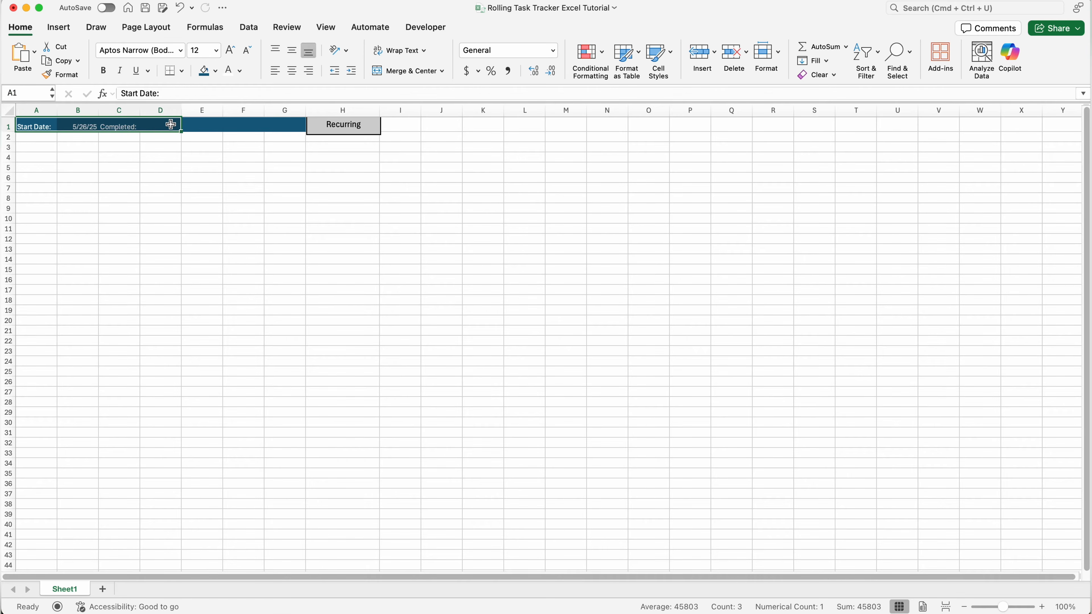
click(103, 70)
click(231, 54)
click(231, 56)
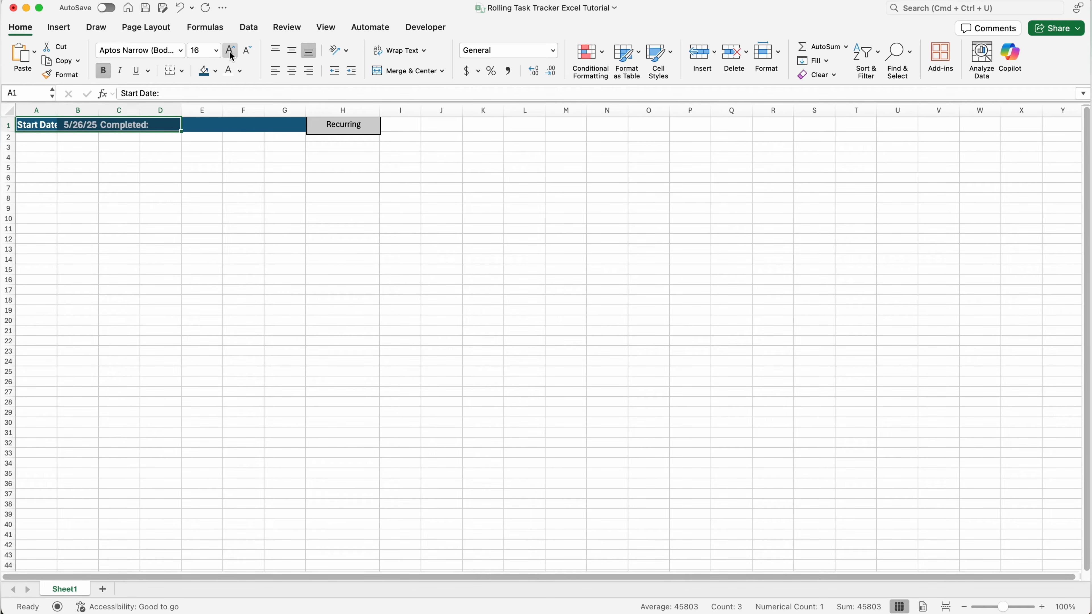
click(247, 54)
click(157, 164)
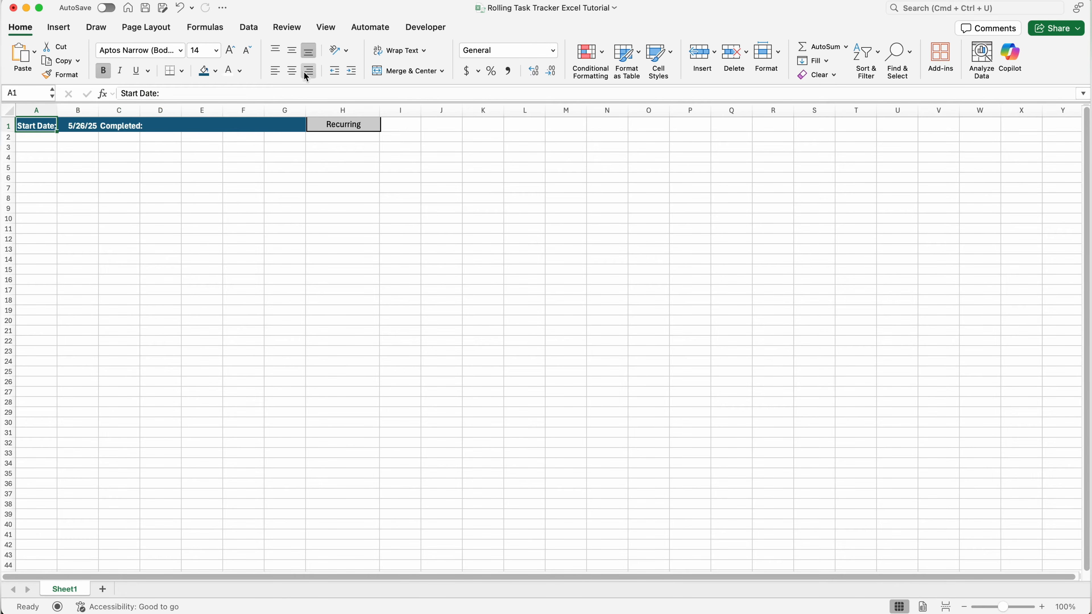
Right-align the "Start Date:" and "Completed:" labels and widen columns B and C
click(306, 73)
click(124, 125)
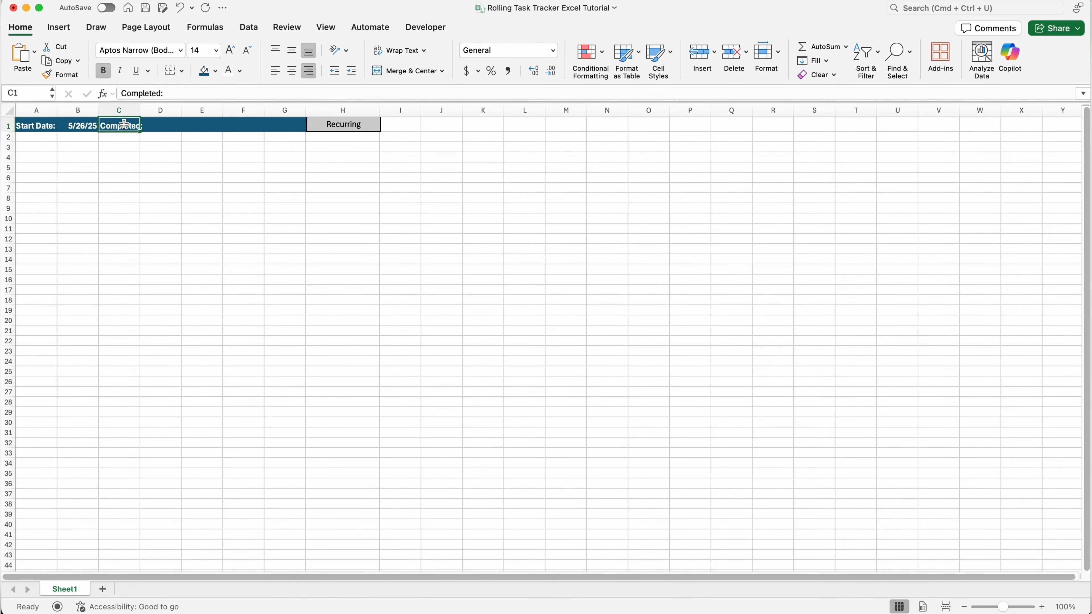
click(310, 72)
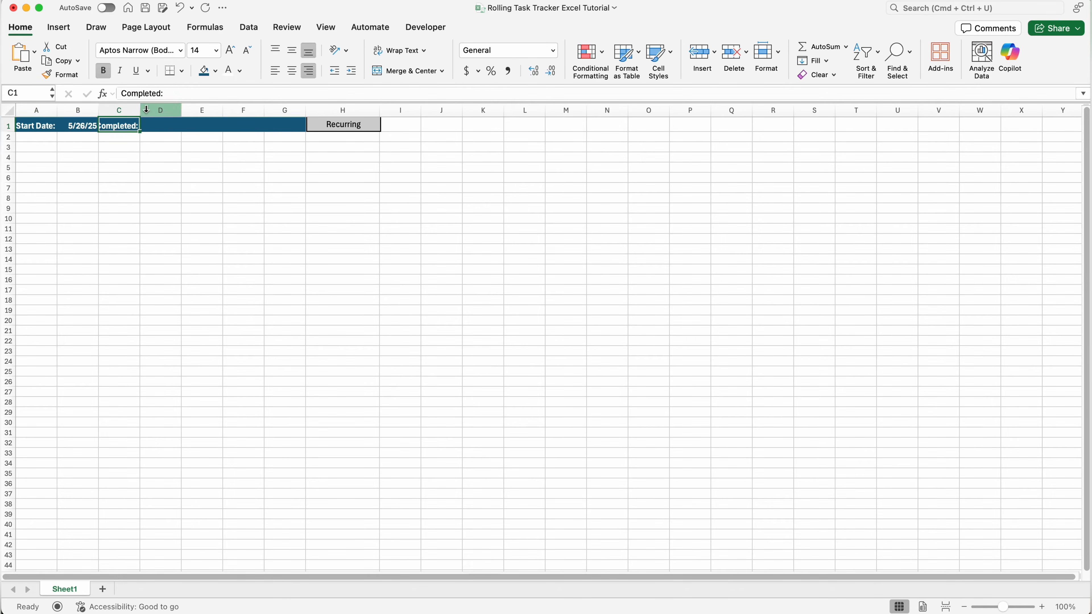
drag(140, 110, 157, 110)
click(136, 147)
click(176, 139)
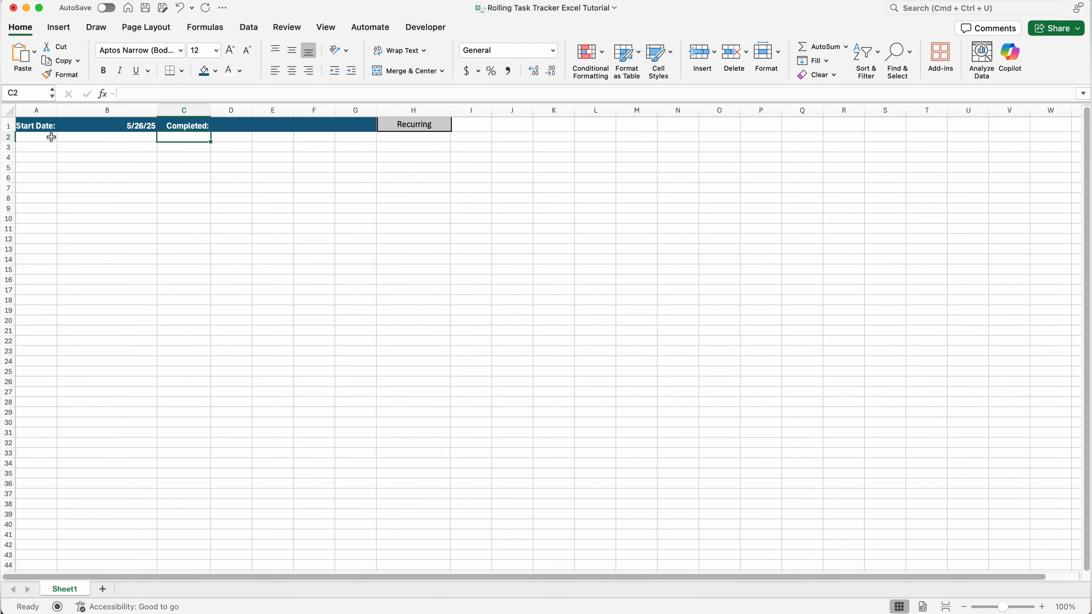
Enter the headers "Type", "Adhoc Tasks" and "Progress/Status" in A2:C2
click(35, 138)
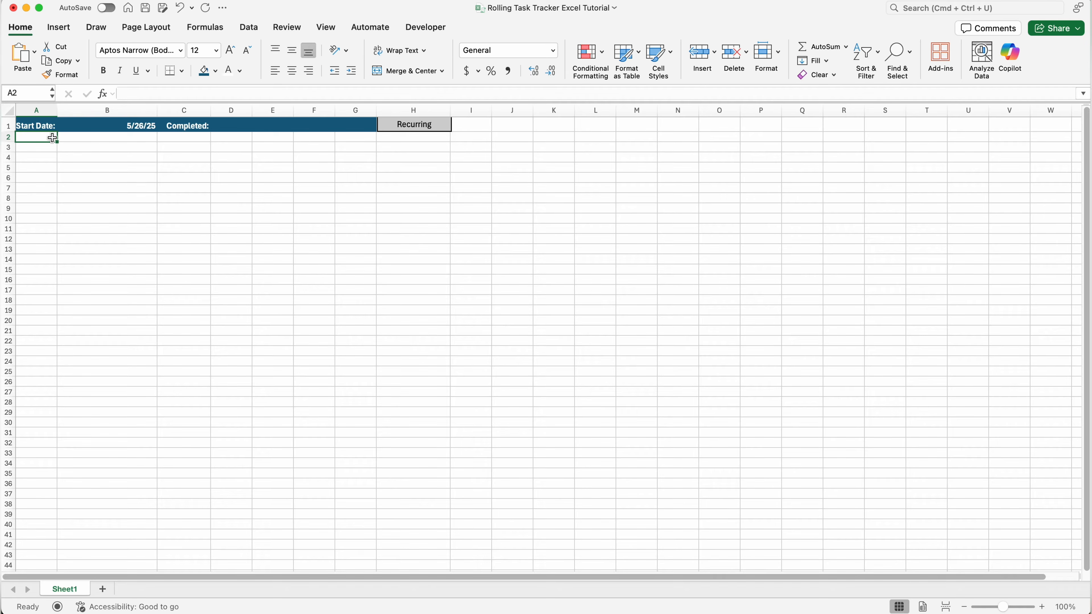
text(Type)
key(Tab)
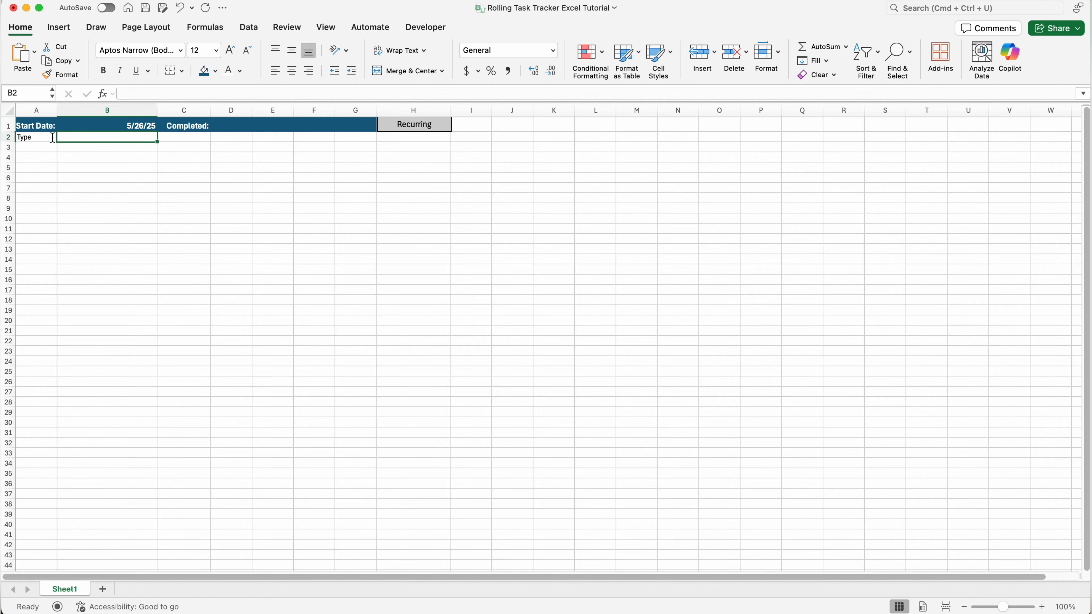
text(Adhoc Tasks)
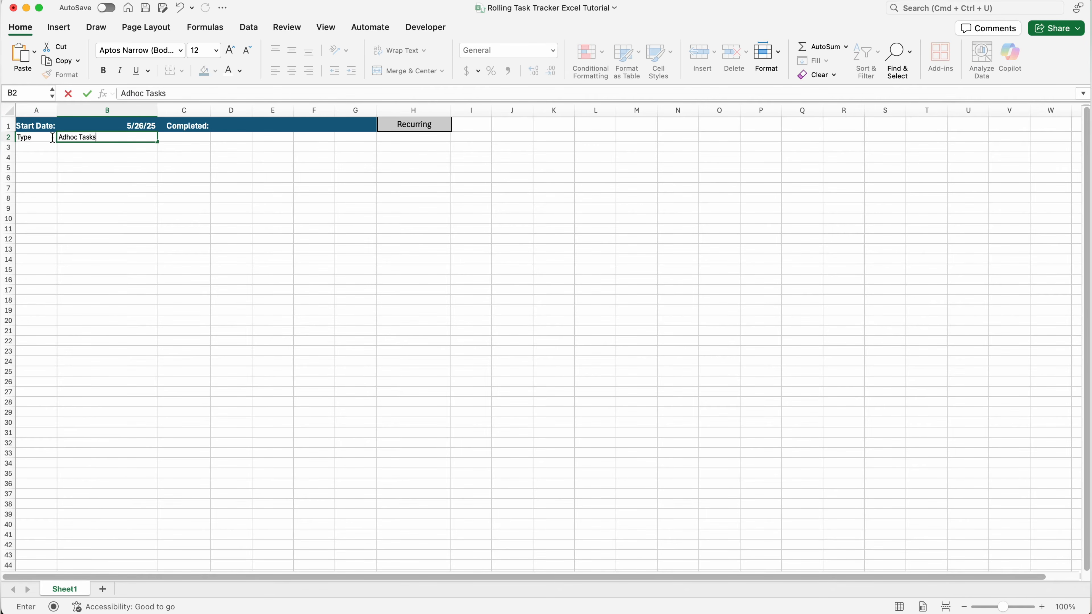
key(Tab)
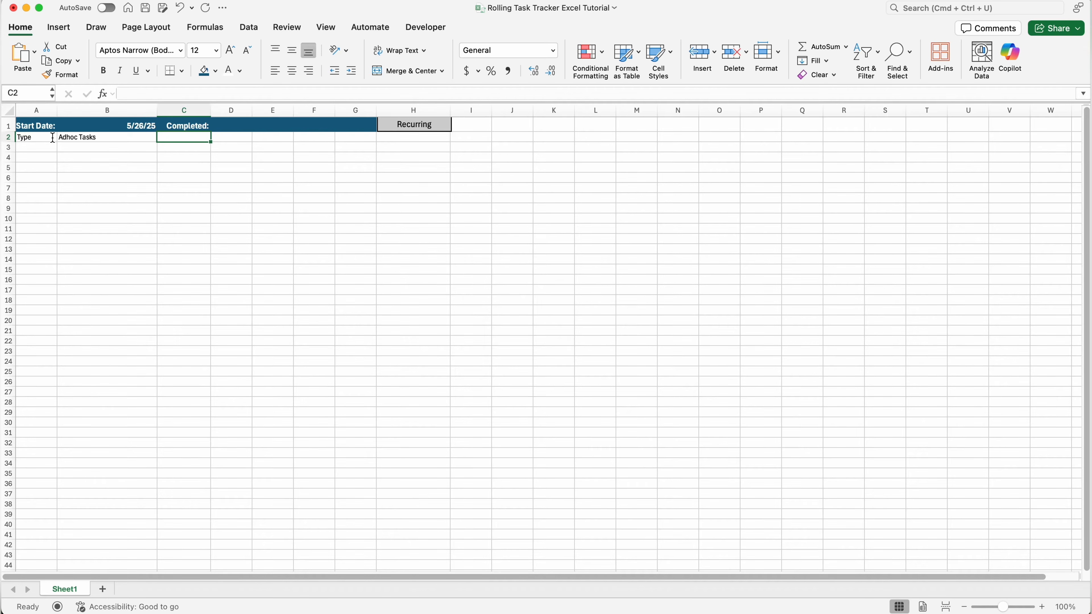
text(Prog)
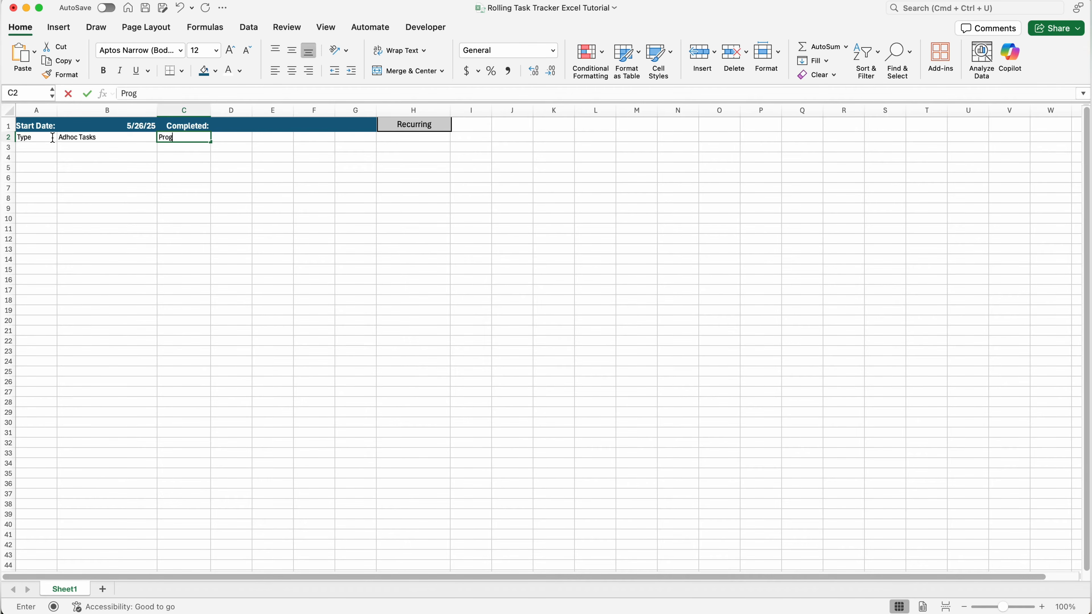
text(ress/Status)
key(Tab)
Enter the headers "Priority", "Dealine", "Link" and "Task Focus" in D2:G2
text(P)
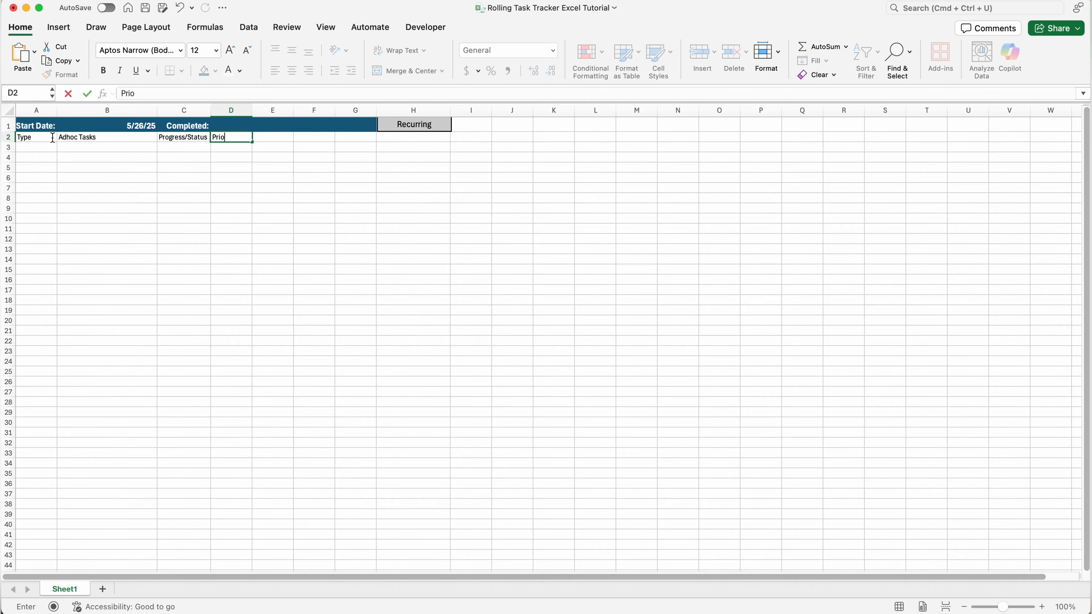
text(riority)
key(Tab)
text(Dealine)
key(Tab)
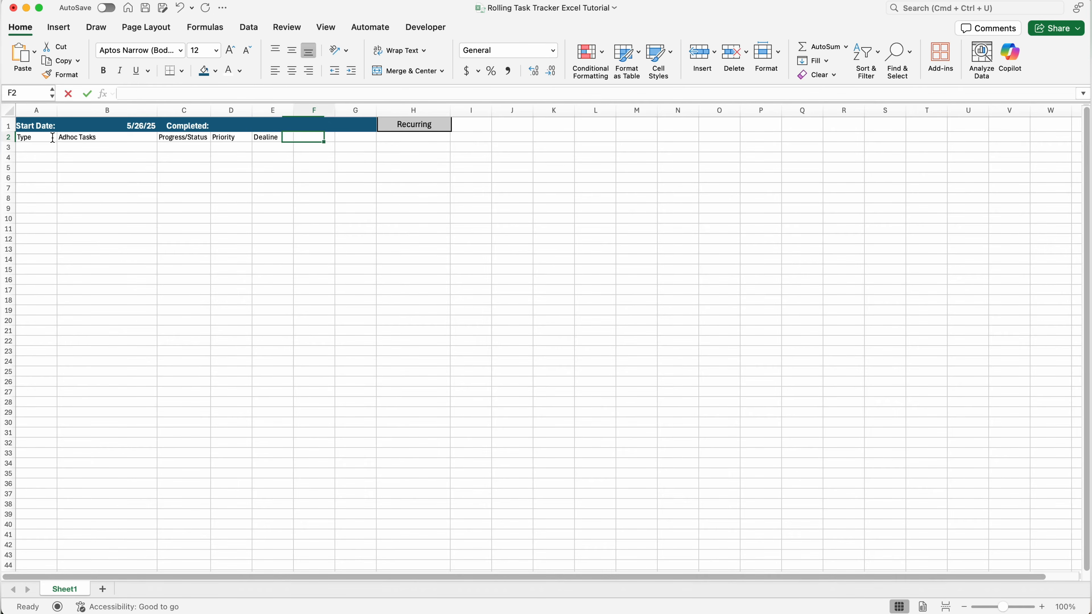
text(Link)
key(Tab)
text(Task Focus)
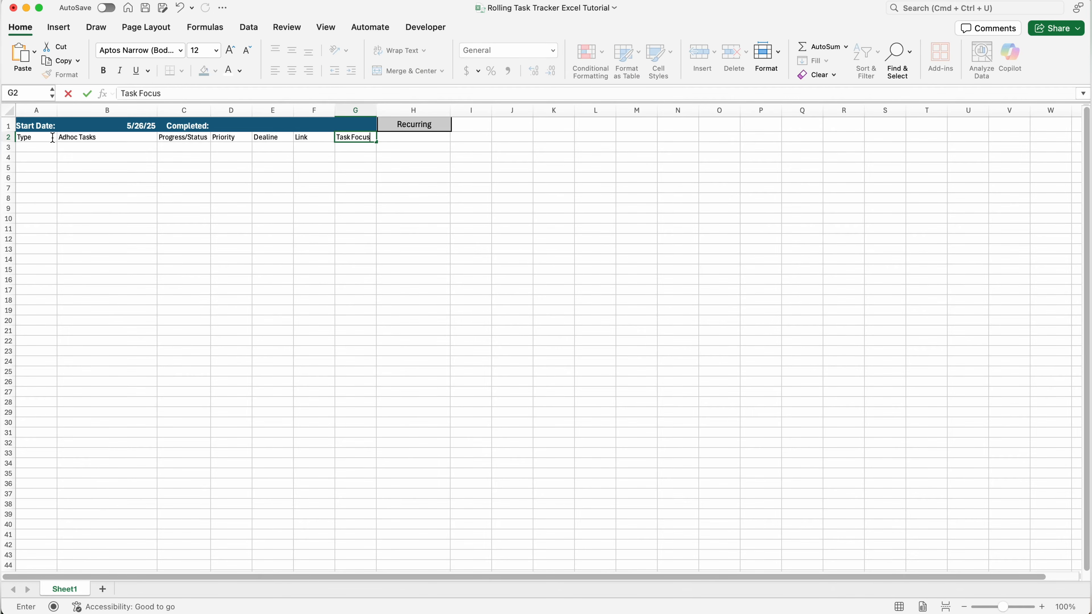
key(Tab)
Enter the headers "Value Add", "Task Added", "Task Started" and "Task Completed" in H2:K2
text(Value Add)
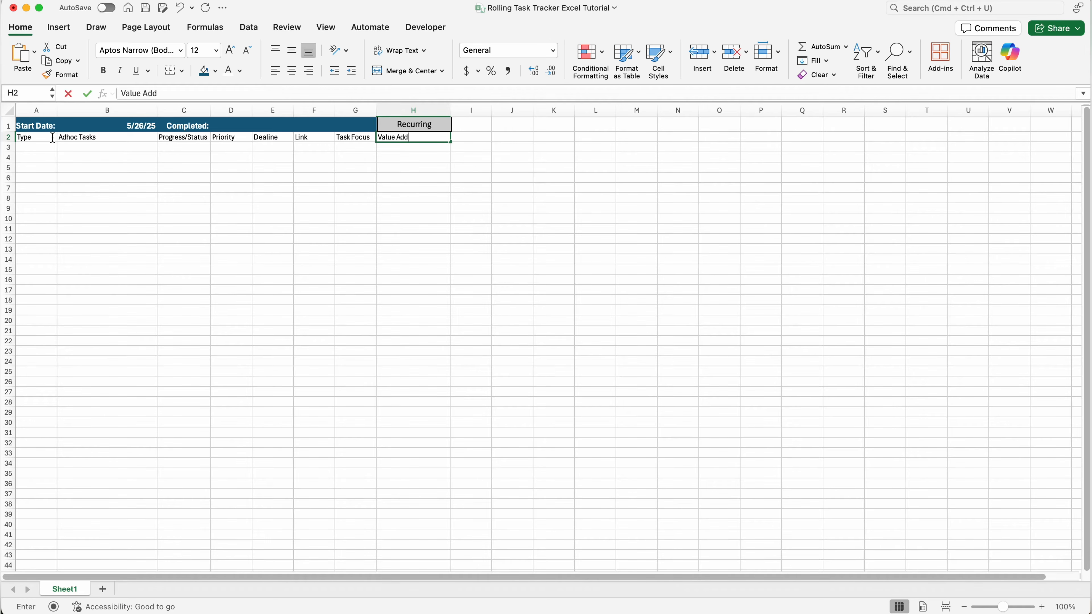
key(Tab)
text(Task)
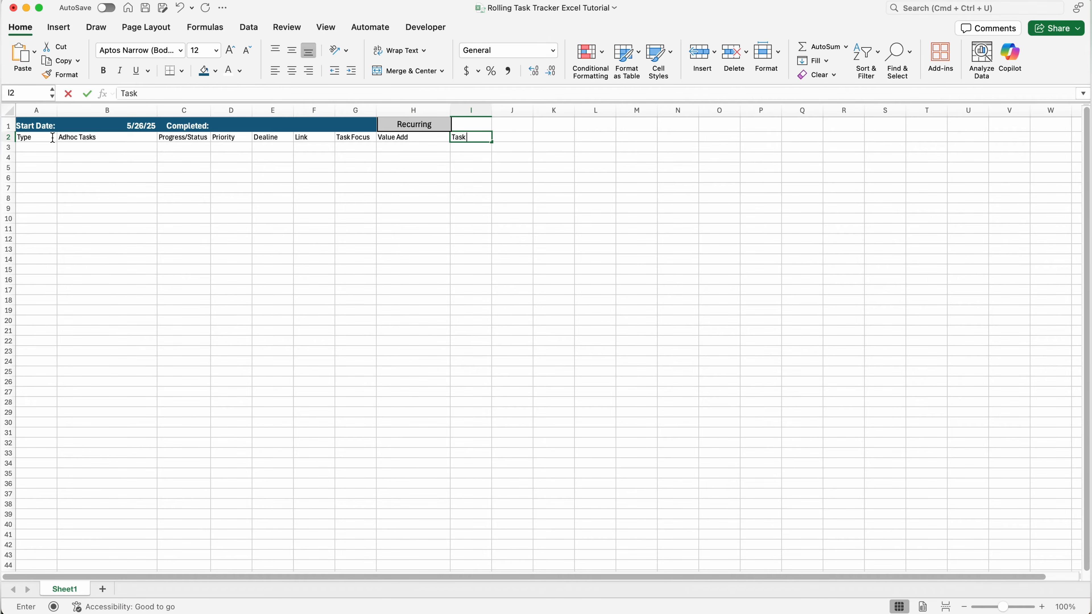
text( Added)
key(Tab)
text(Task)
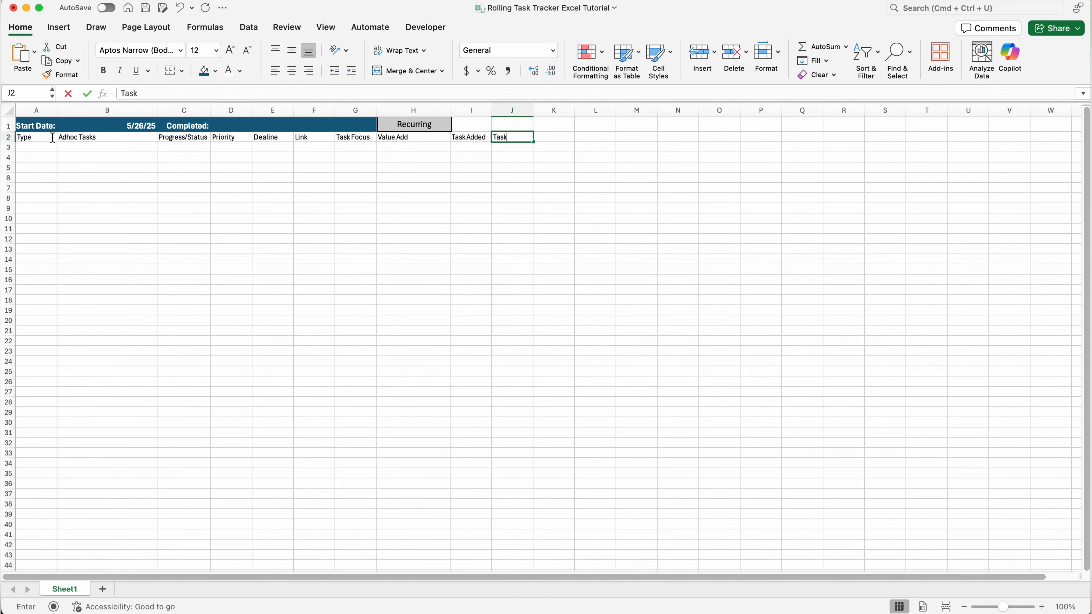
text( Started)
key(Tab)
text(T)
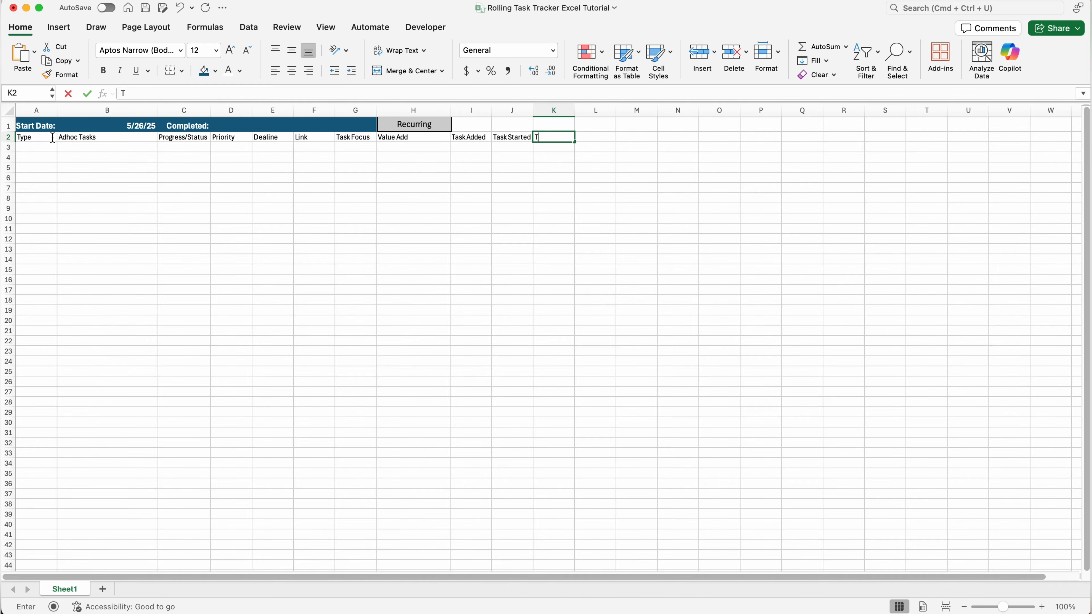
text(ask Completed)
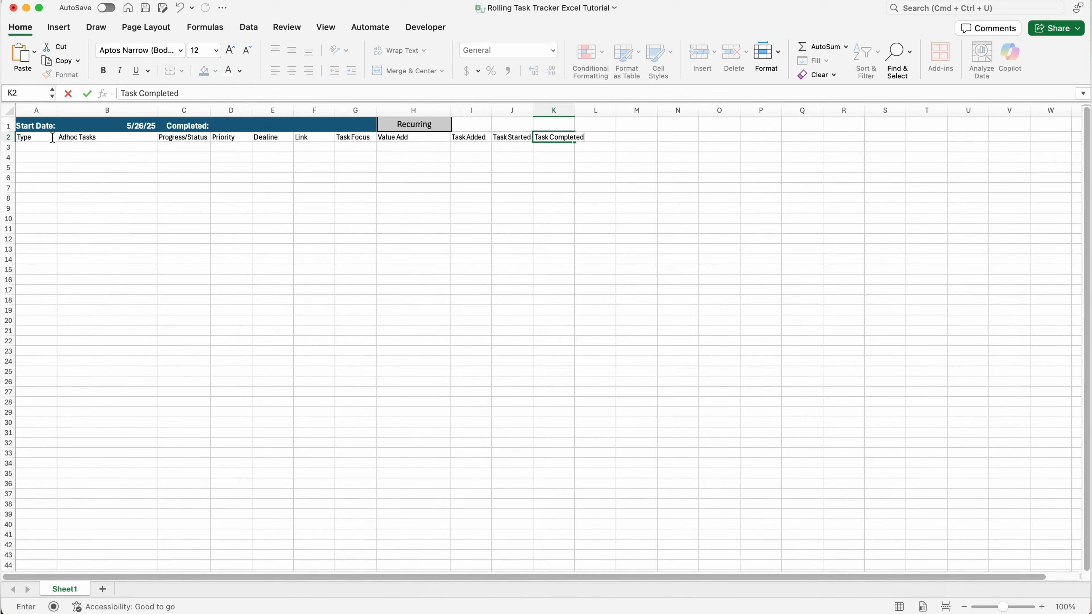
click(52, 138)
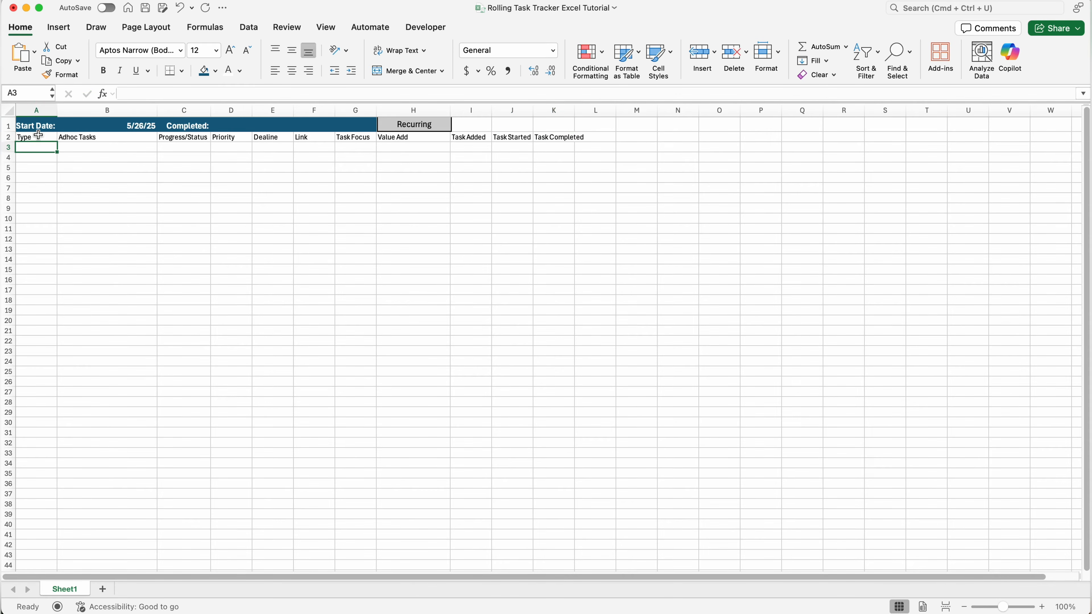
Fill the header cells A2:K2 with light blue and make their text bold
drag(39, 137, 571, 136)
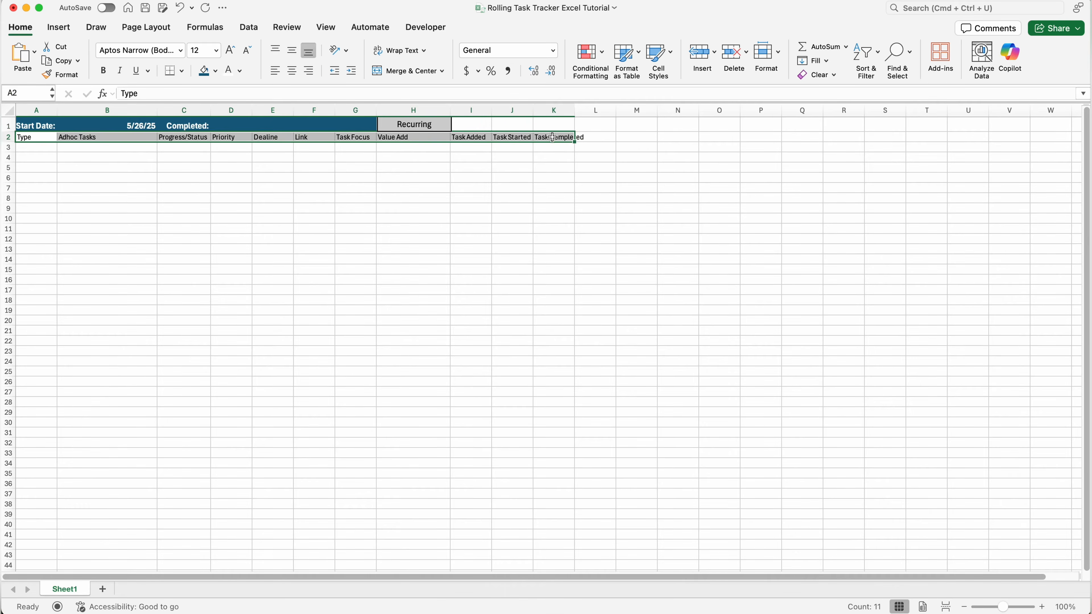
click(216, 72)
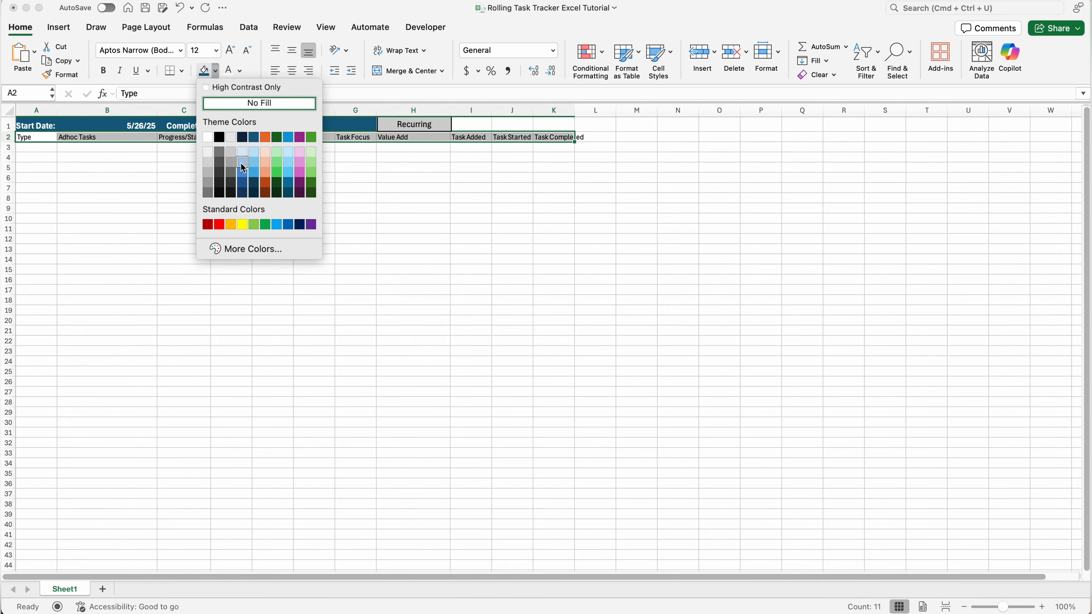
click(243, 173)
click(316, 159)
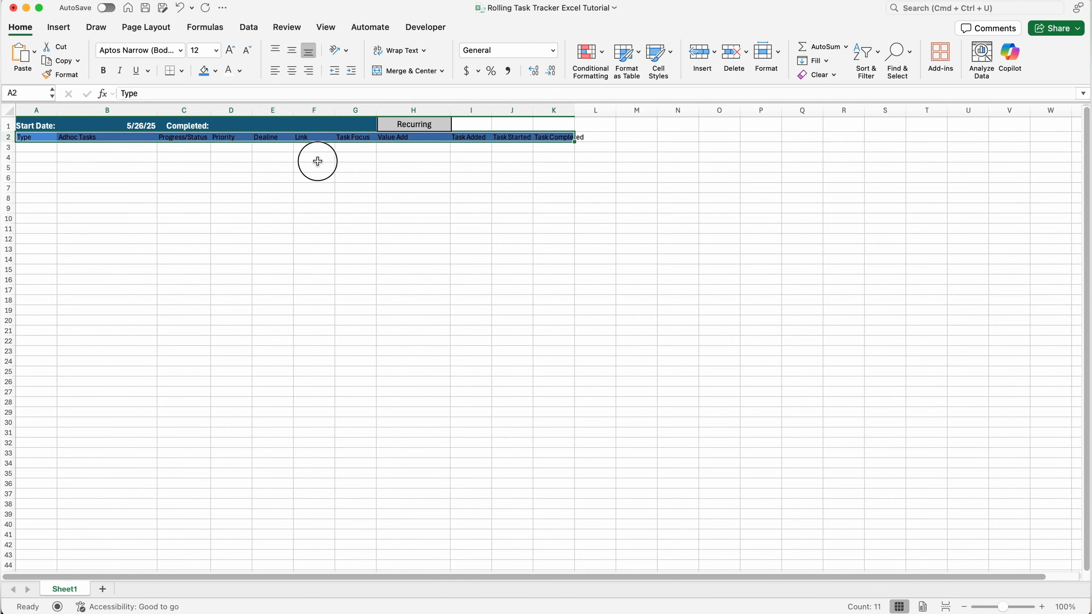
drag(33, 138, 550, 137)
click(103, 70)
Change the fill of A1:G1 to a dark blue matching the header row's shade
drag(34, 126, 342, 112)
click(215, 70)
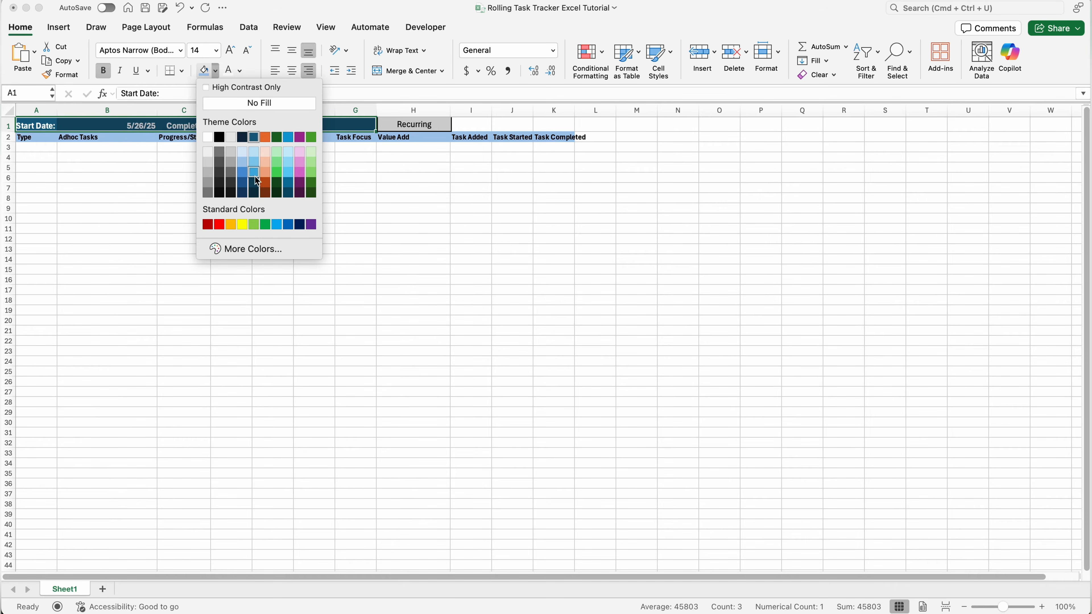
click(252, 187)
click(262, 159)
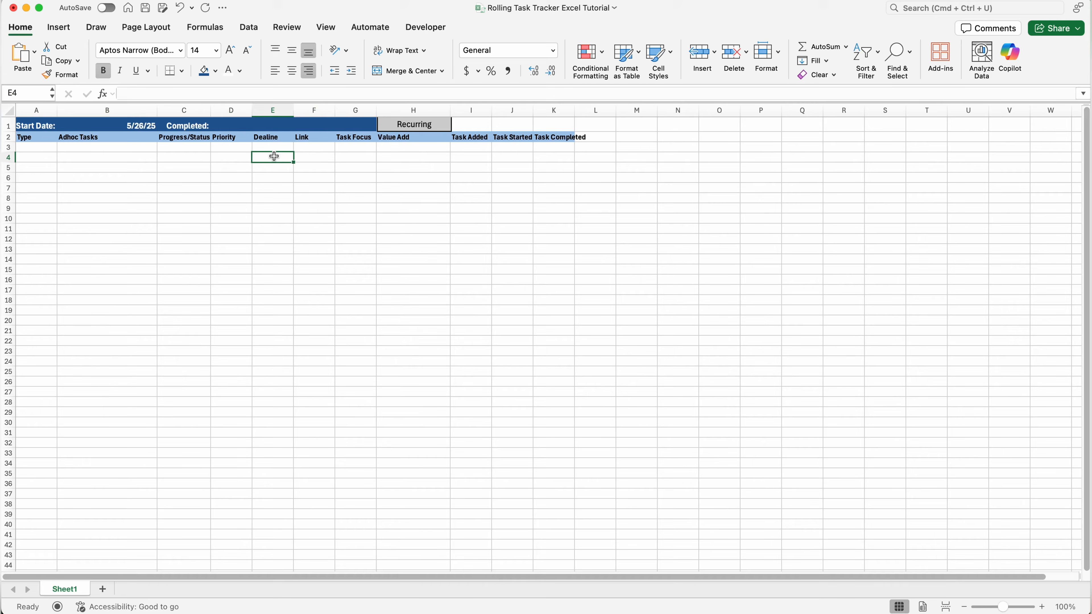
click(230, 146)
Widen columns I through K equally so the "Task Completed" header fits
drag(471, 110, 554, 110)
drag(533, 110, 555, 107)
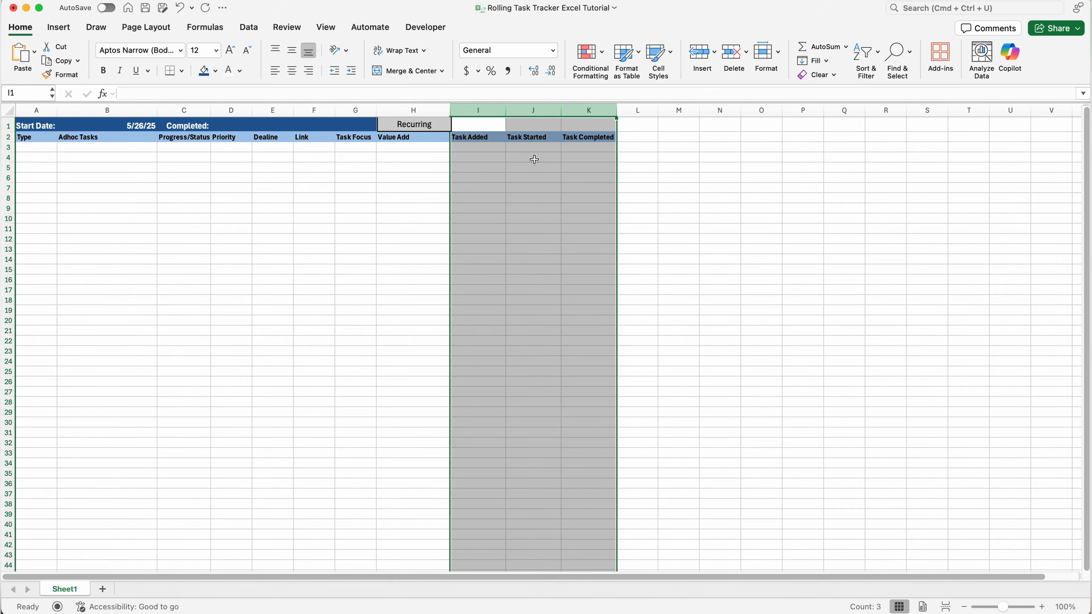
click(532, 158)
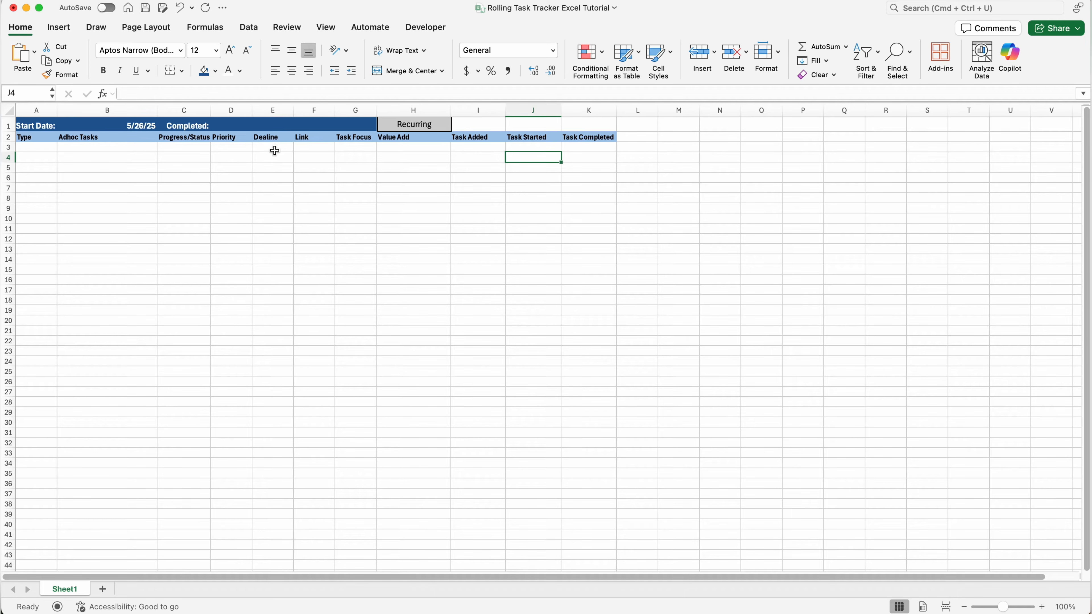
click(31, 147)
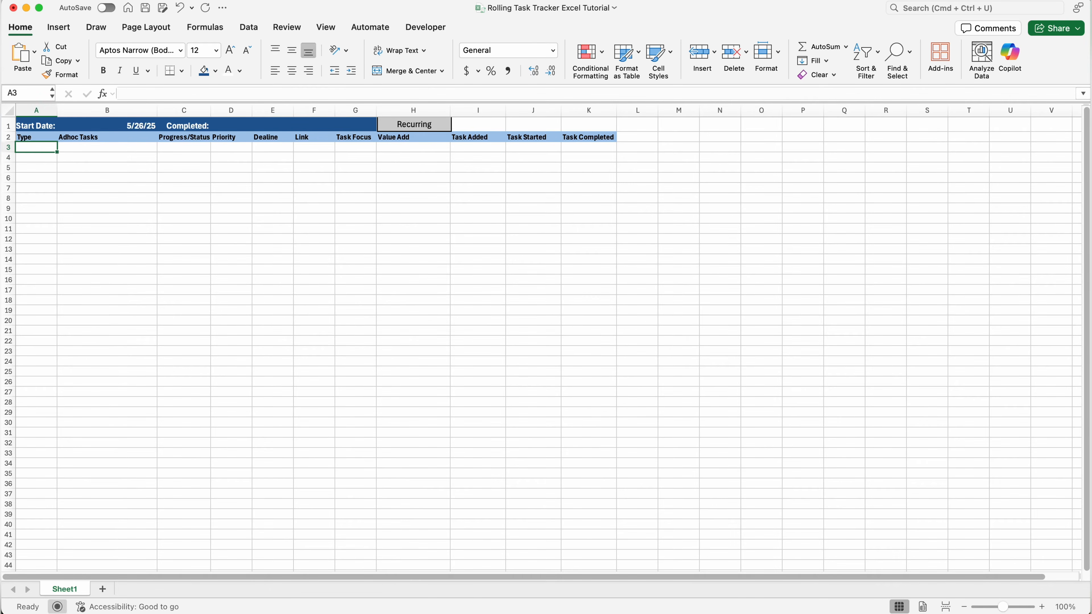
Rename Sheet1 as "Task List"
right_click(73, 588)
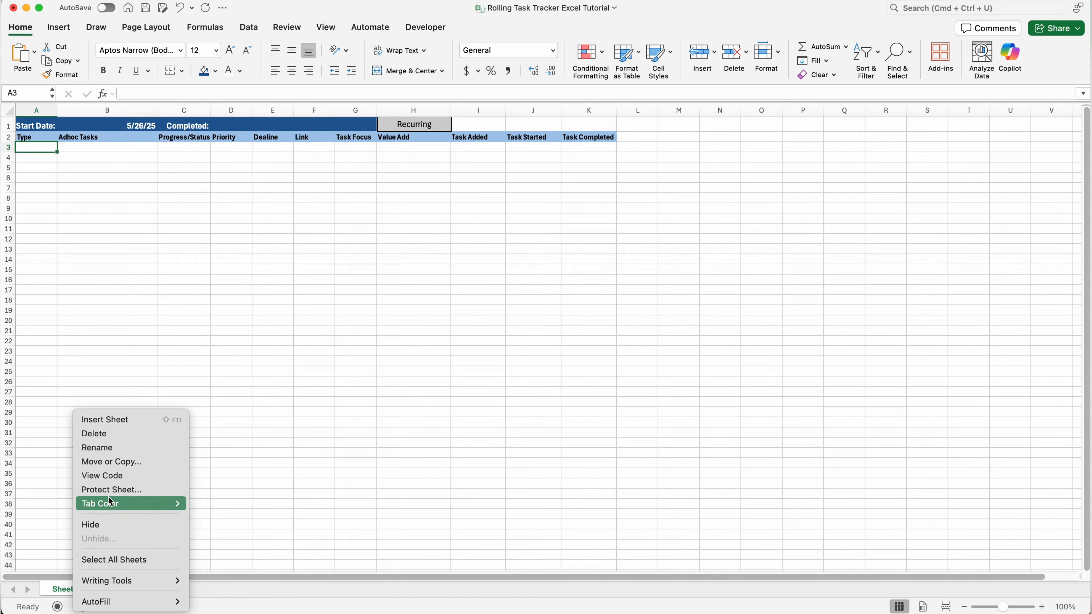
click(113, 448)
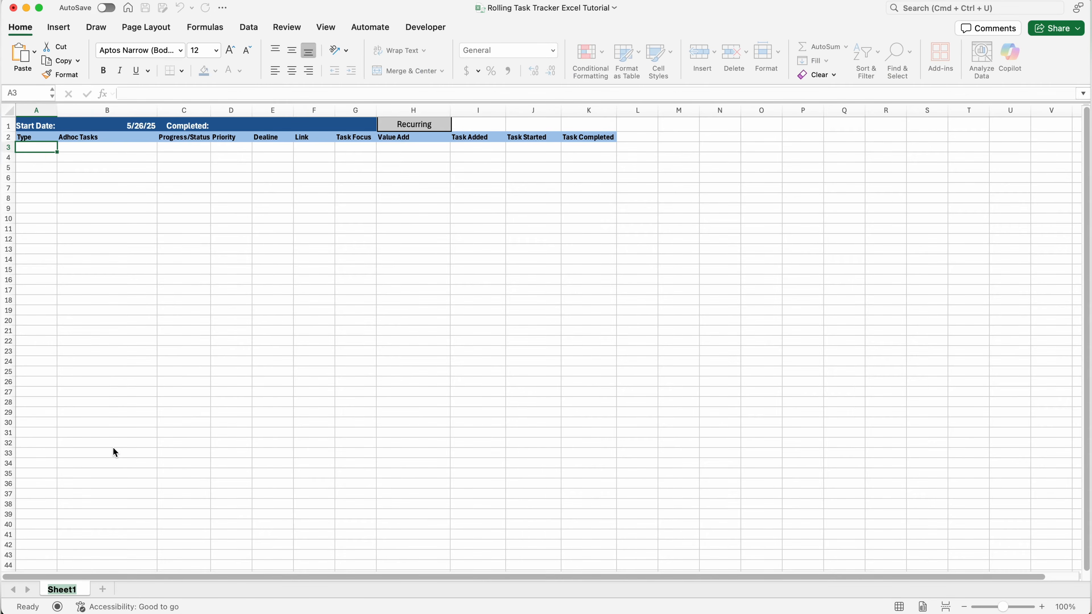
text(Task List)
key(Return)
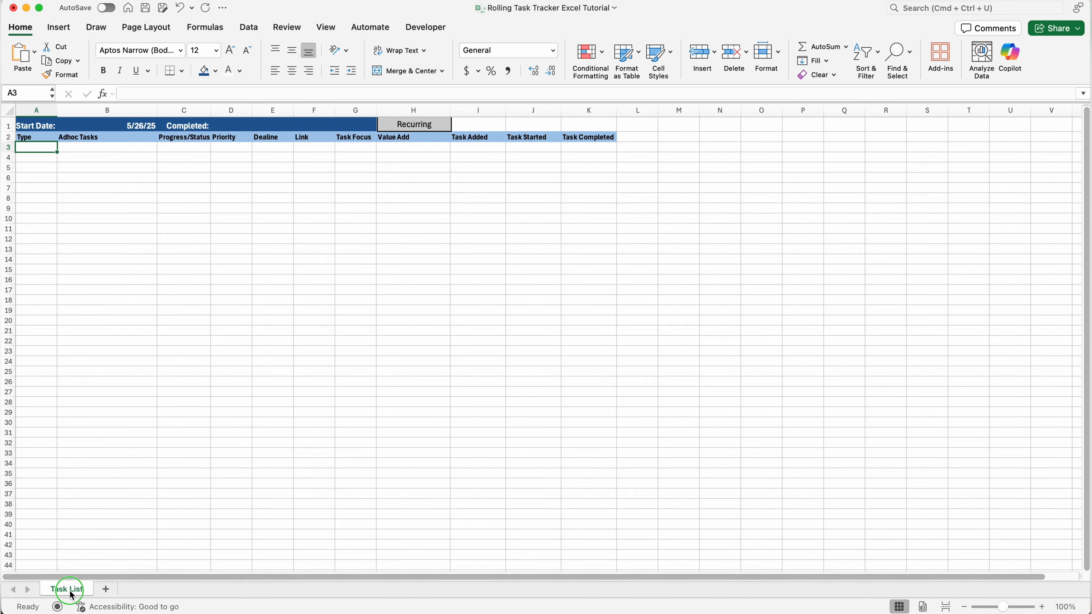
Create a copy of the Task List sheet at the end of the workbook and name it "Parked"
right_click(71, 593)
click(113, 462)
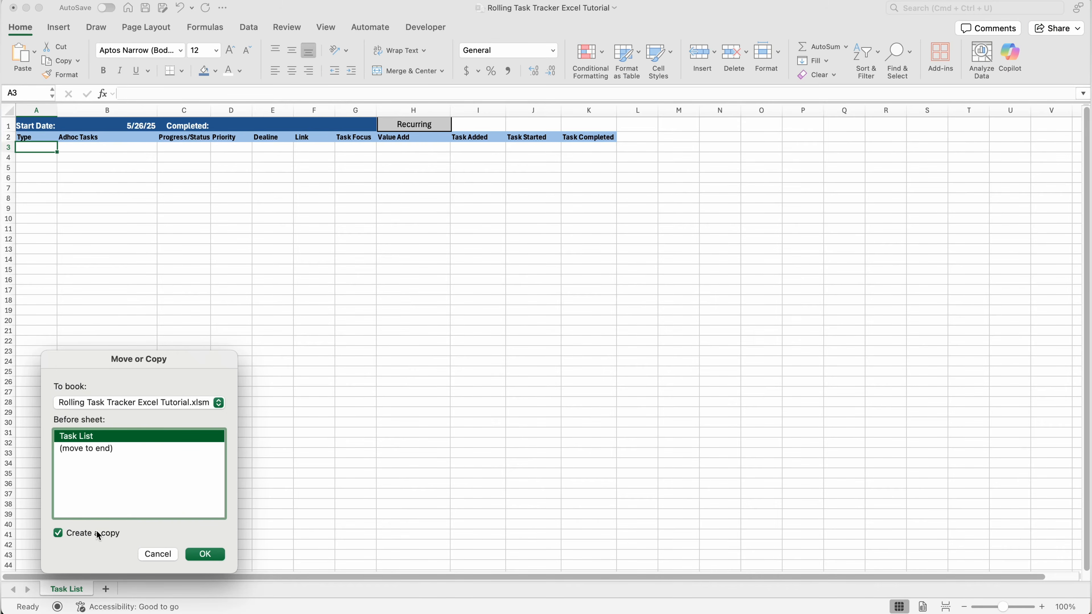
click(103, 450)
click(207, 555)
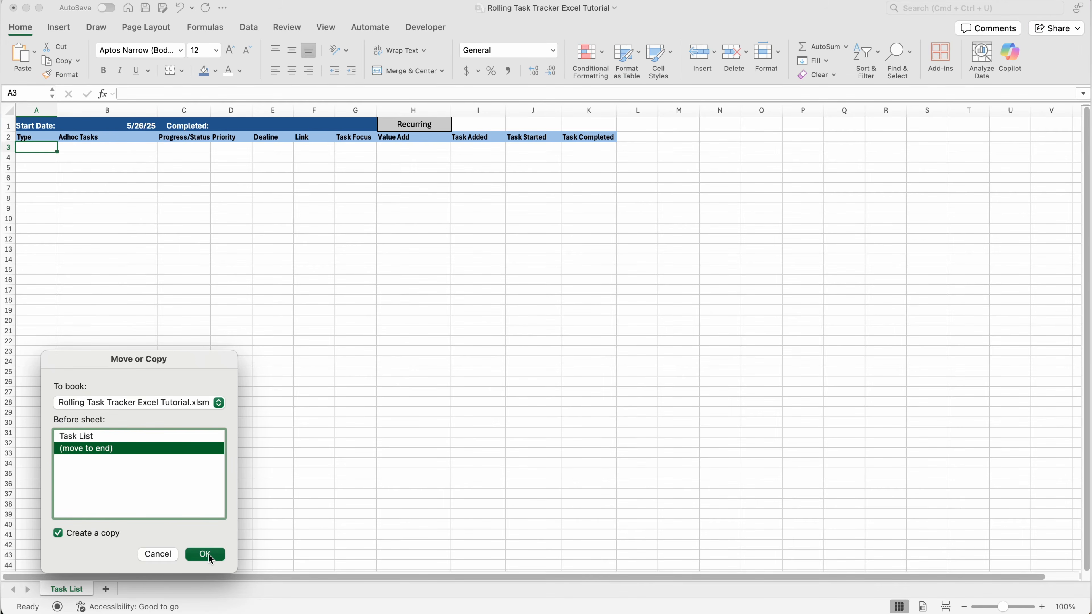
double_click(150, 592)
text(Parked)
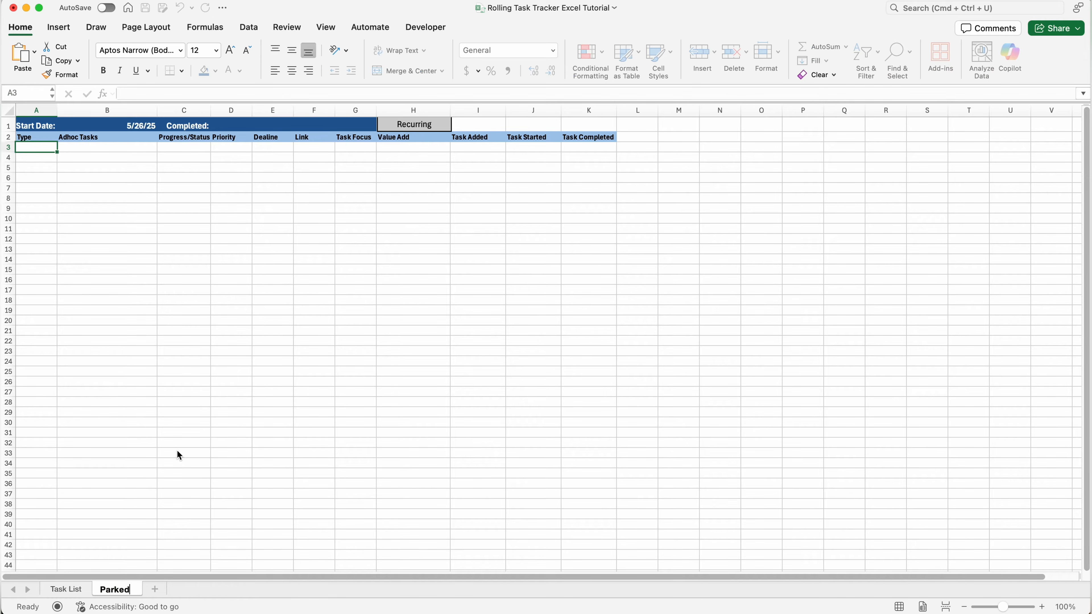
key(Return)
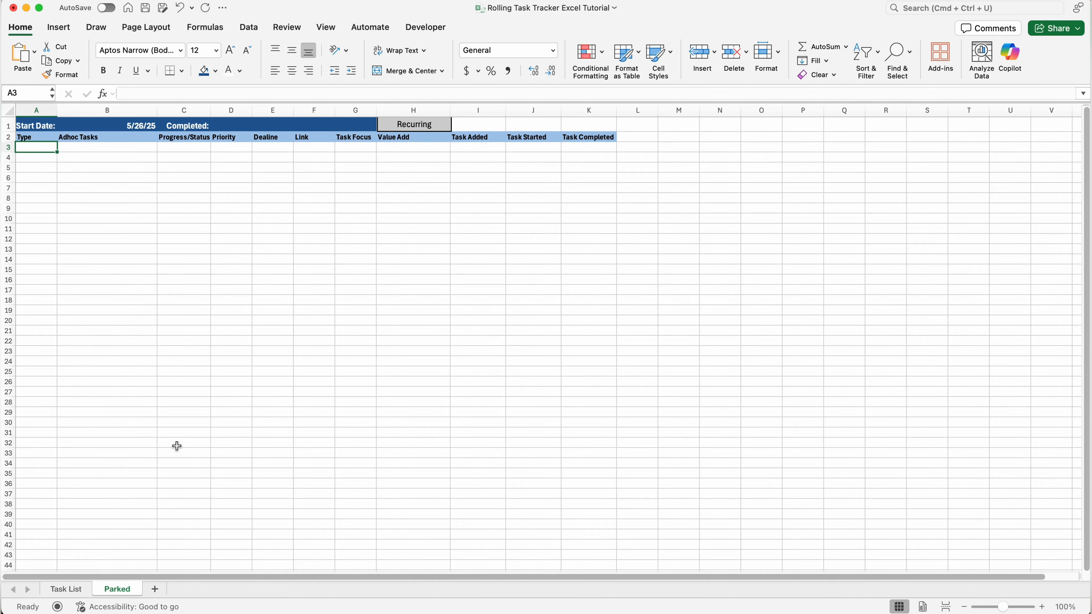
Delete row 1, containing the start date and completed labels, from the Parked sheet
click(69, 124)
click(8, 125)
right_click(7, 126)
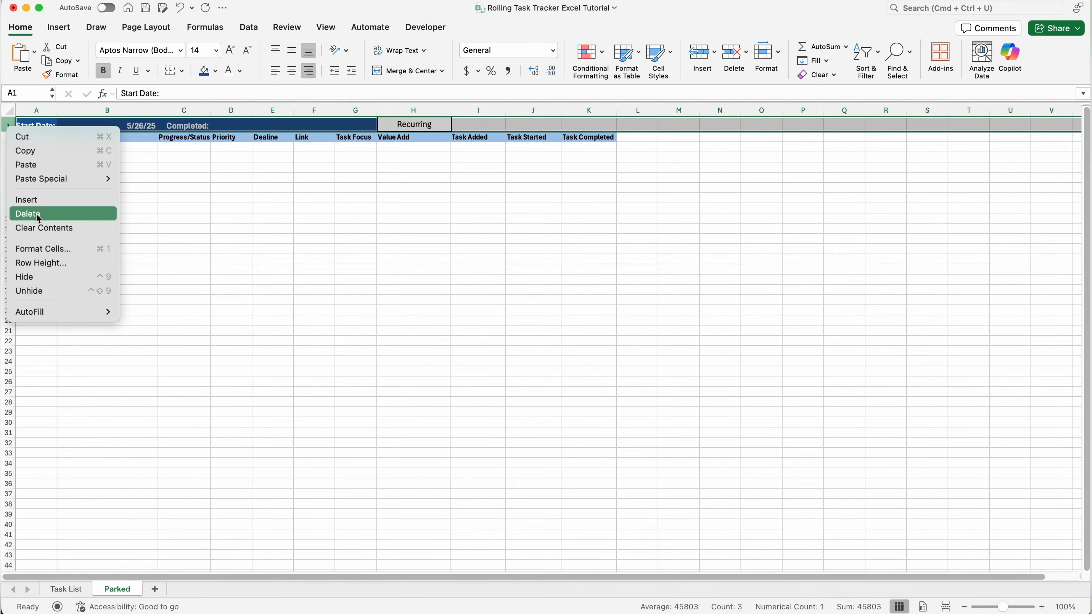
click(36, 214)
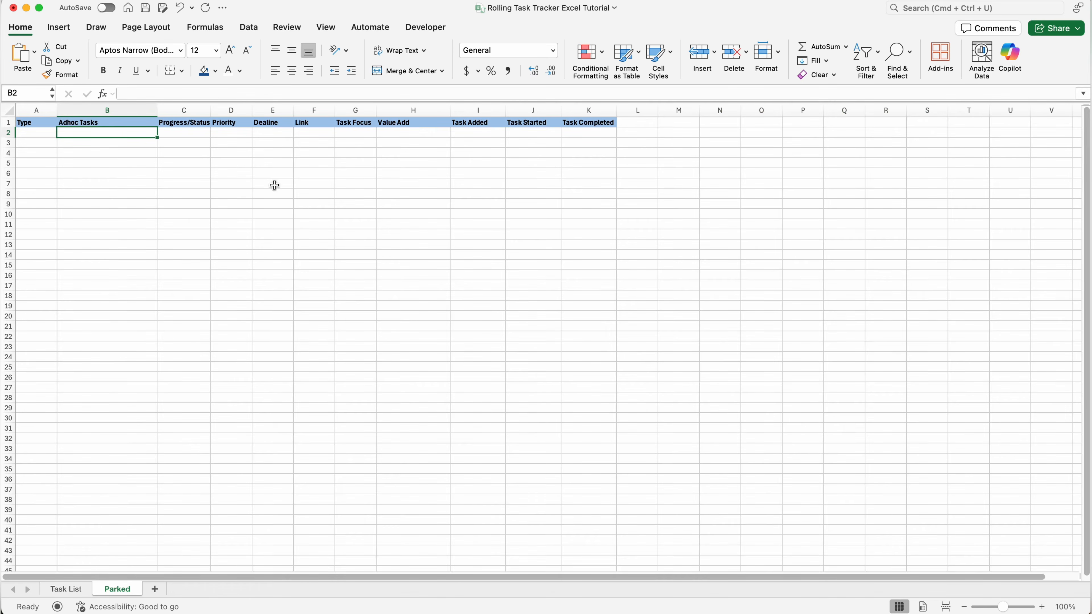
Create a copy of the Parked sheet at the end of the workbook and name it "Done"
right_click(127, 589)
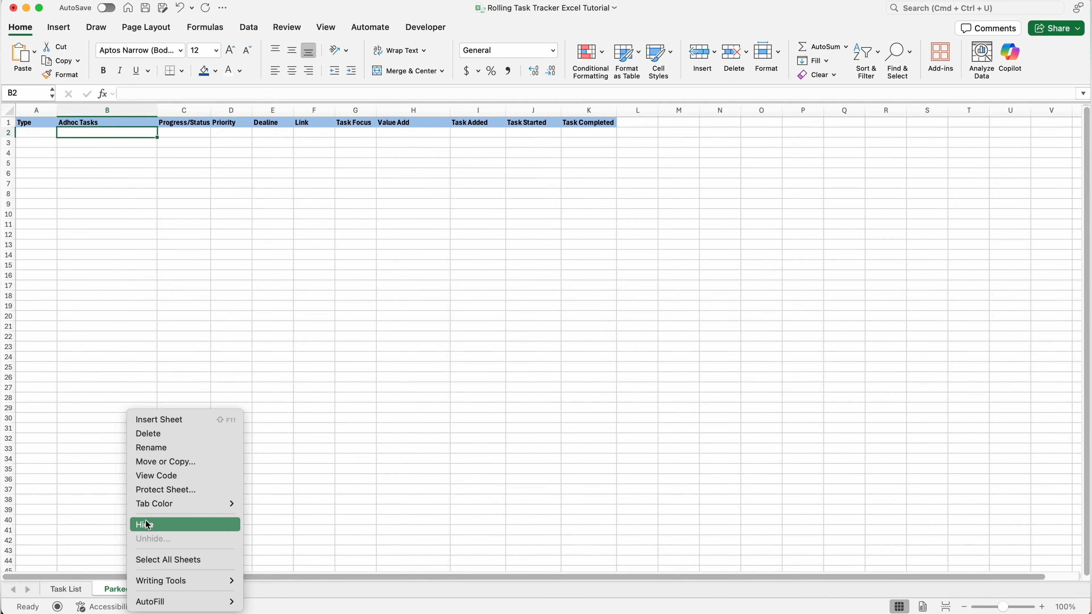
click(173, 463)
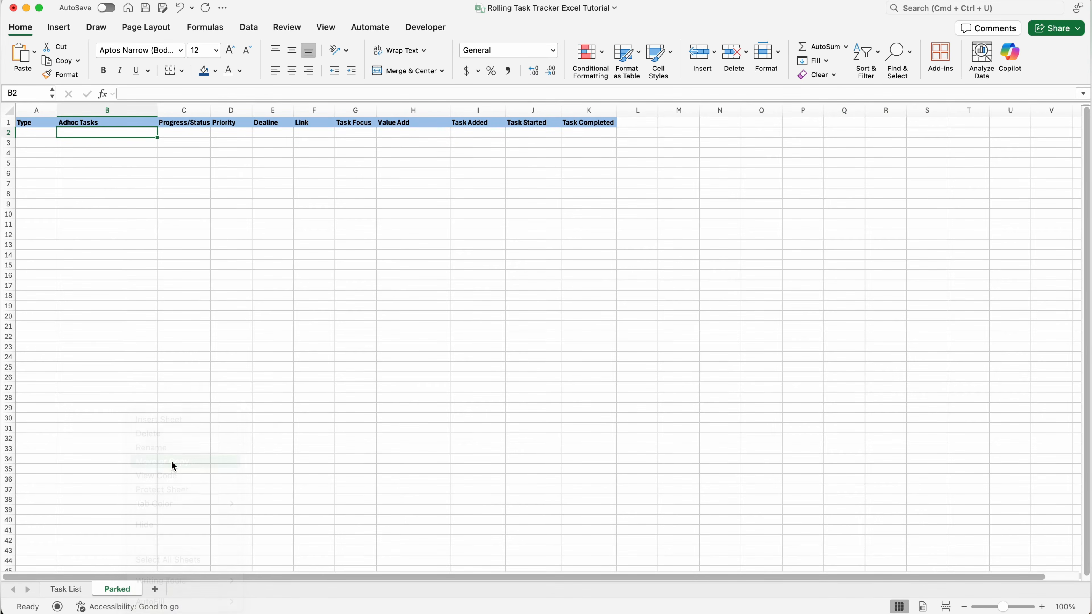
click(149, 463)
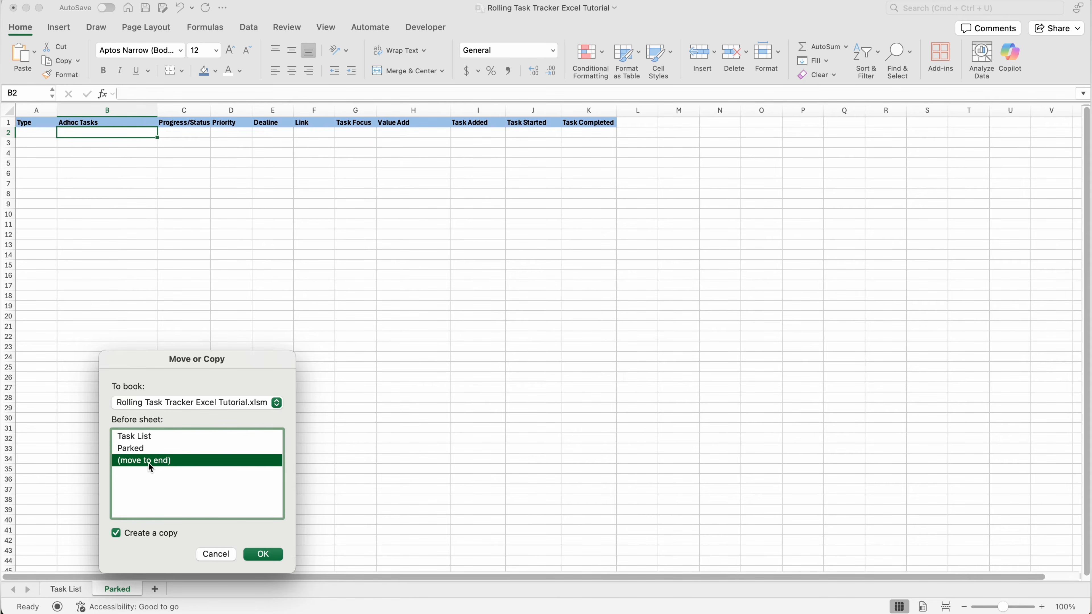
click(263, 555)
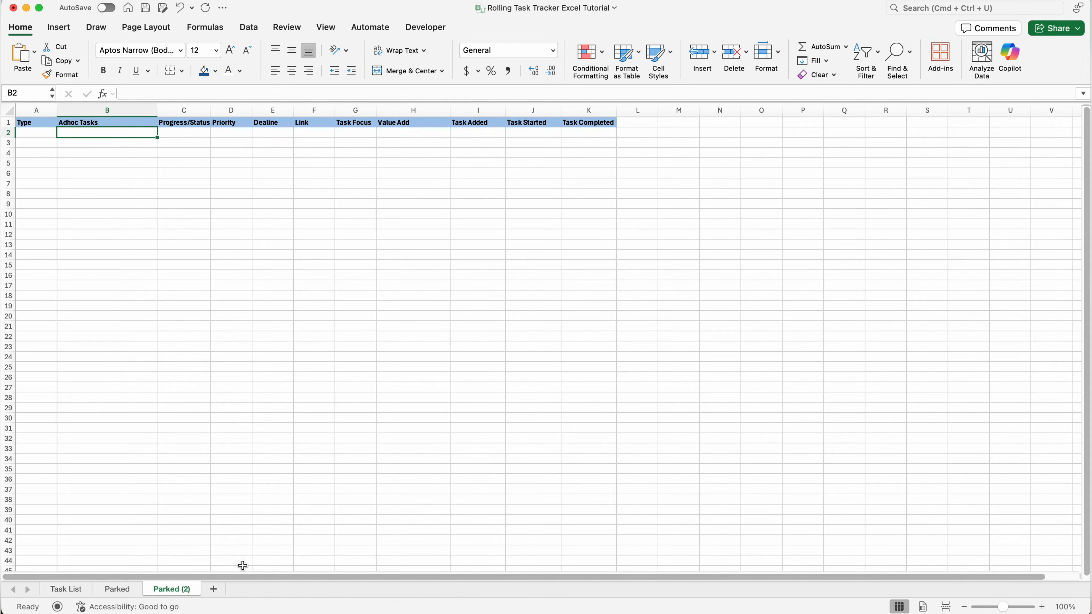
right_click(183, 589)
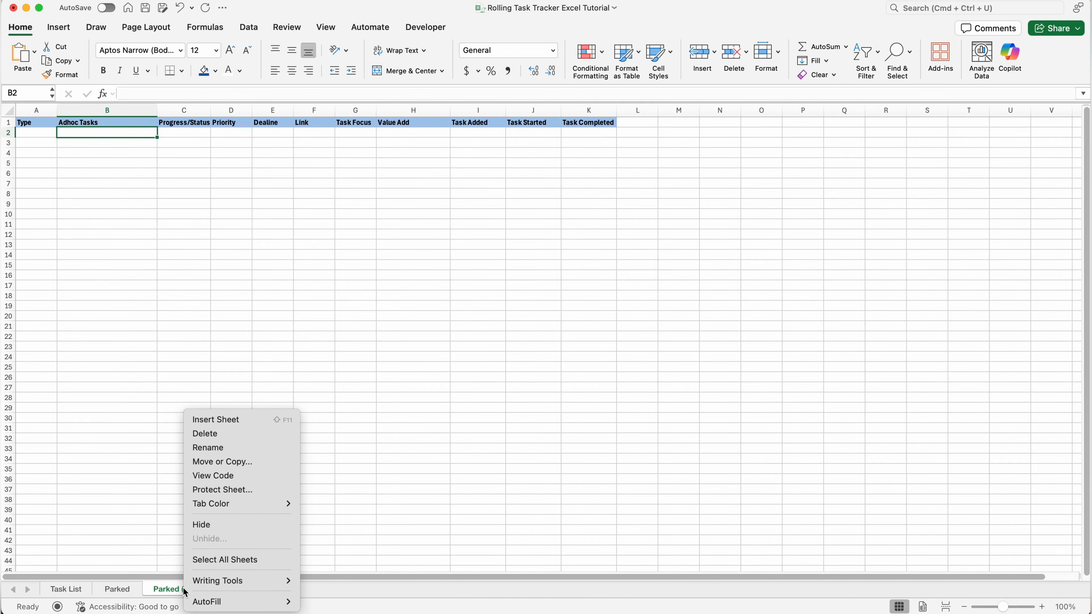
click(223, 447)
text(Done)
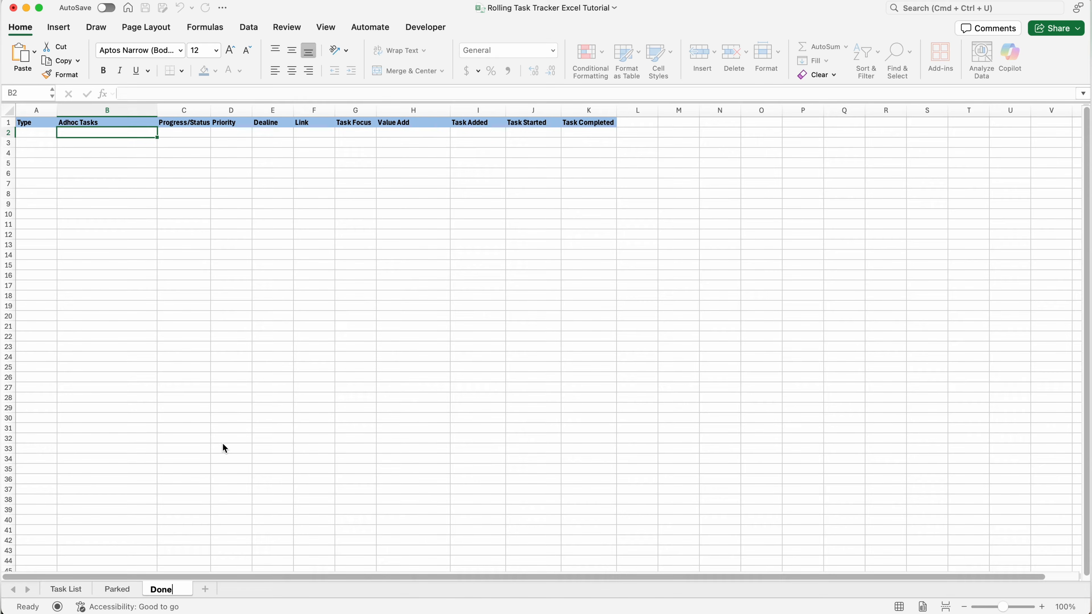
key(Return)
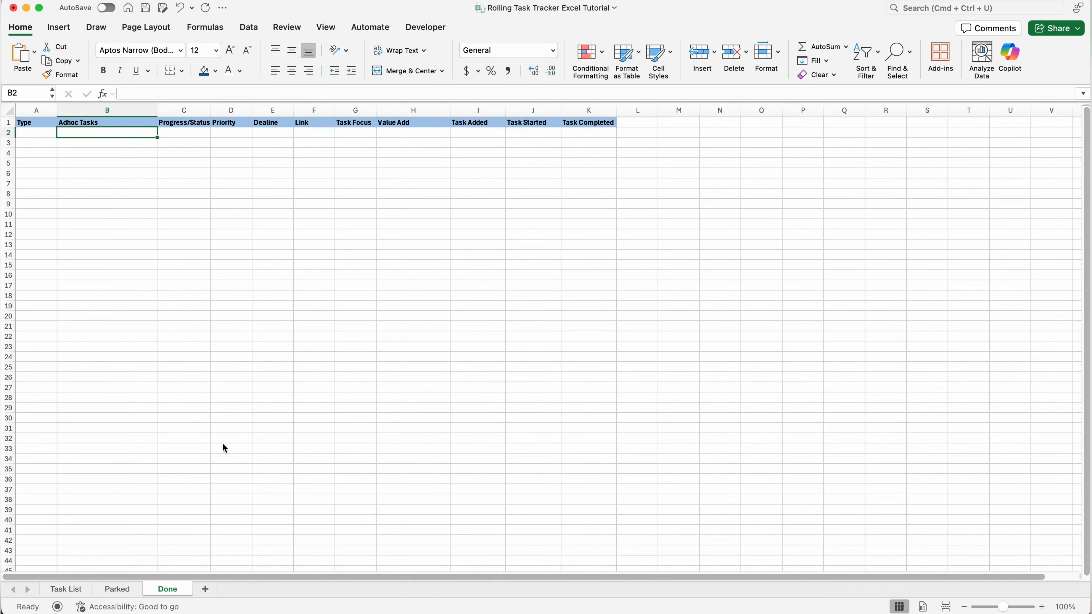
Add the headers "Met Deadline?" in L1 and "Start Week" in M1 of the Done sheet, and widen column L to fit
click(638, 124)
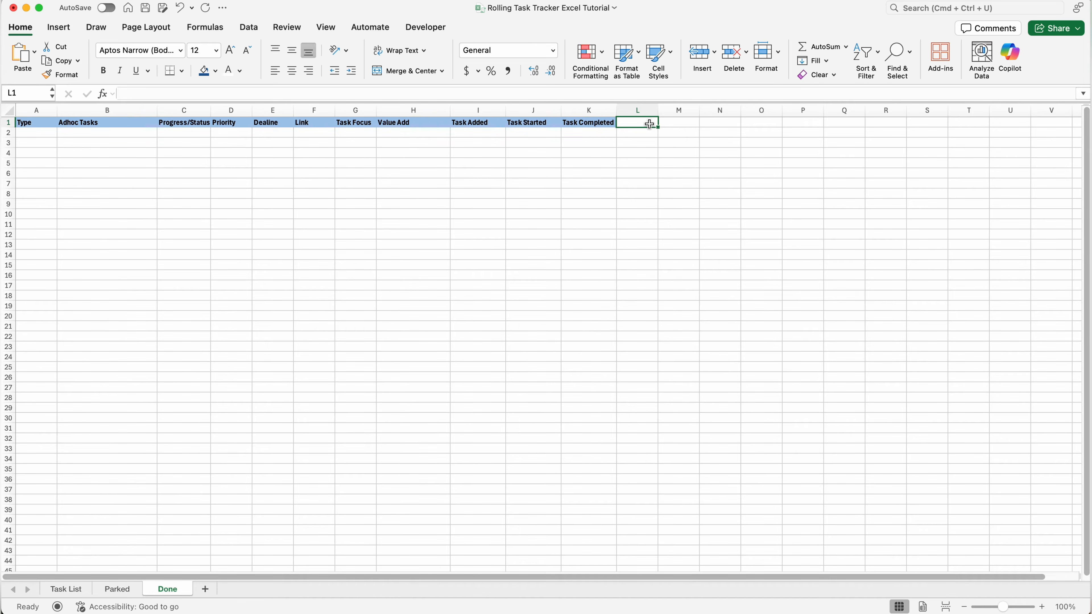
text(Met Deadline?)
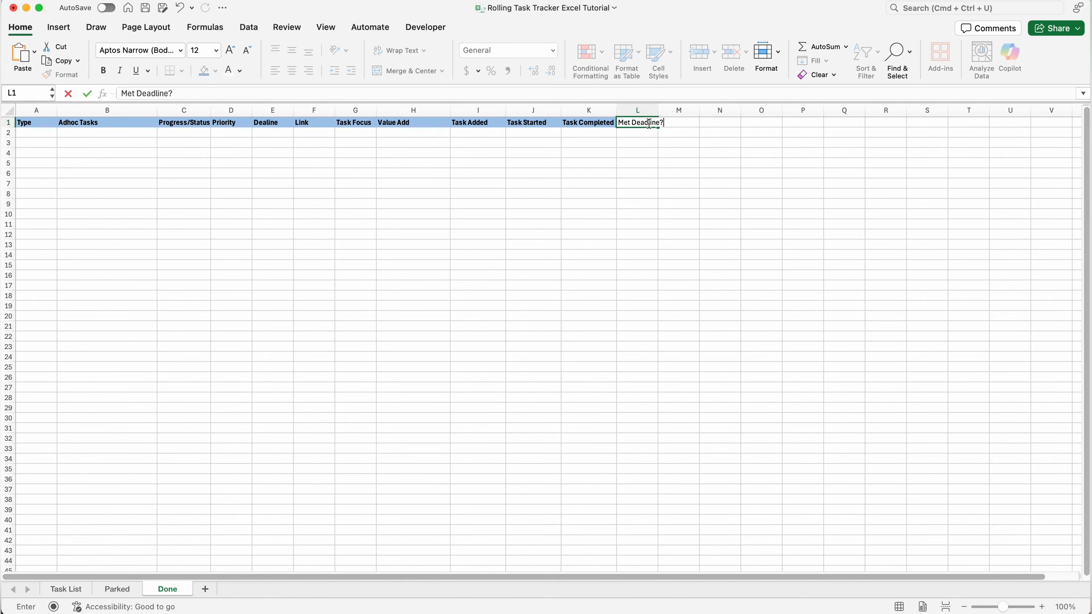
key(Tab)
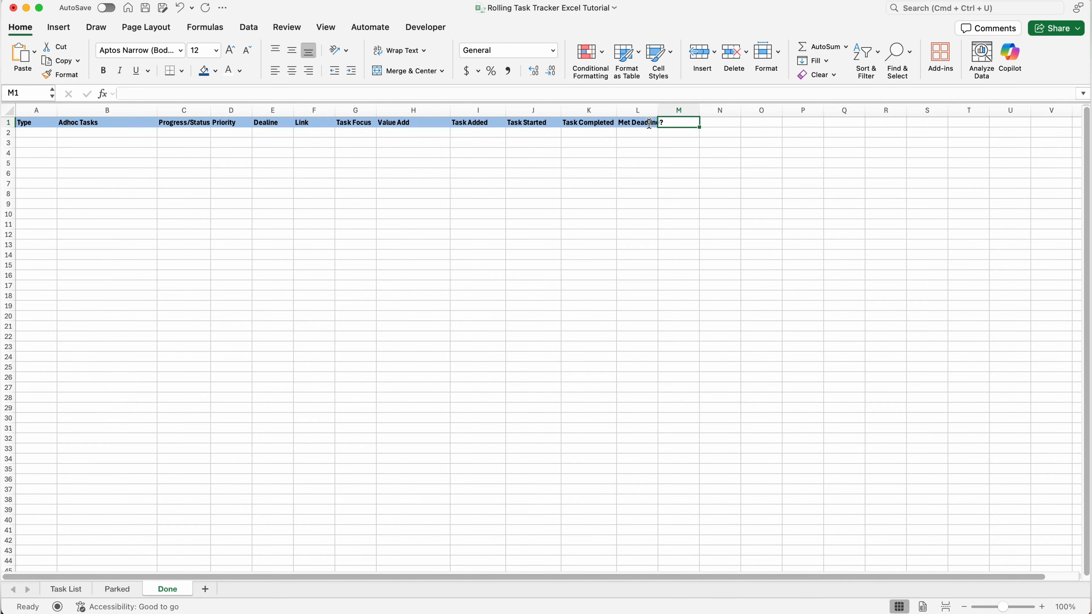
text(Start)
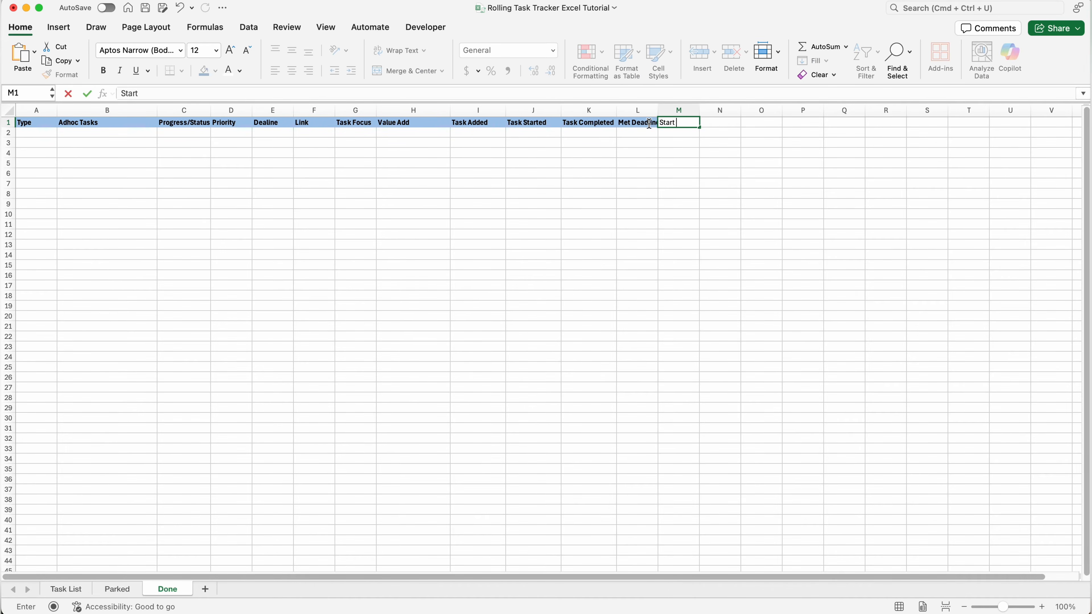
text( Q Week)
click(649, 125)
click(645, 134)
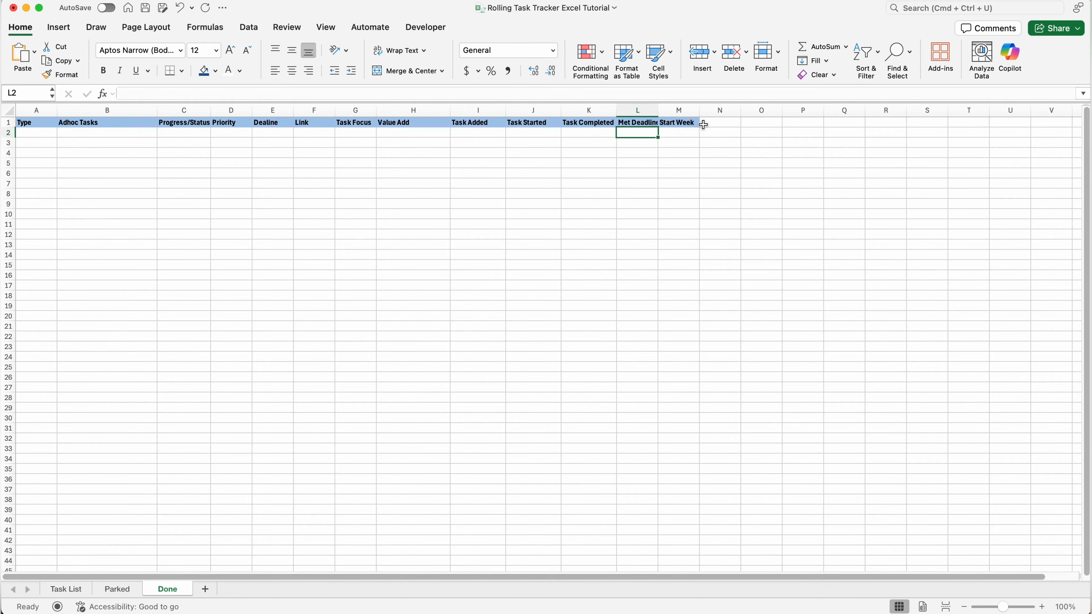
click(670, 132)
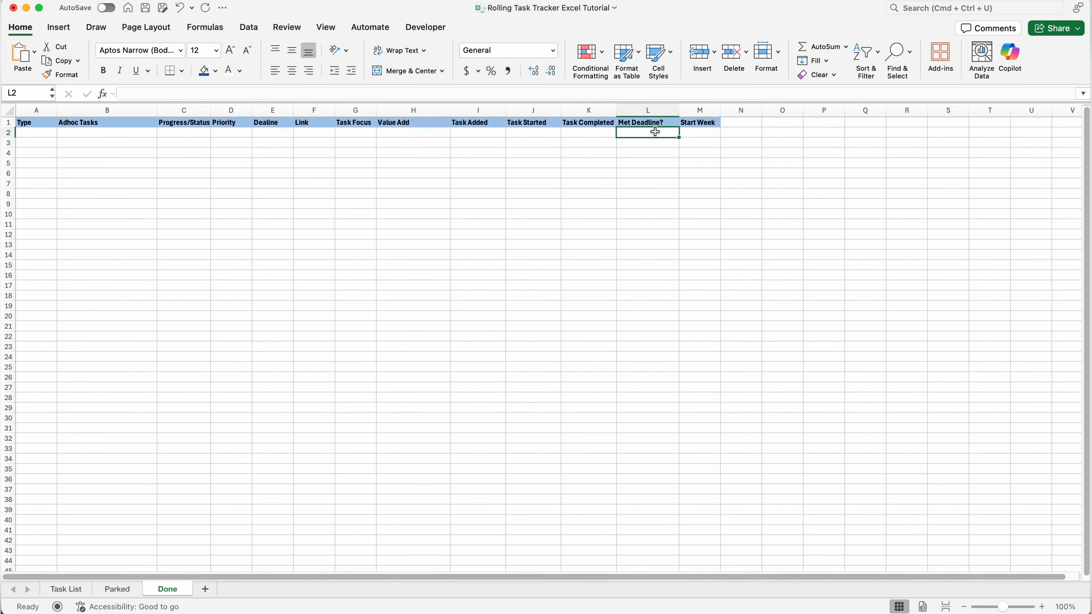
Create another copy of the Parked sheet at the end of the workbook and name it "Combined List"
click(114, 585)
right_click(114, 585)
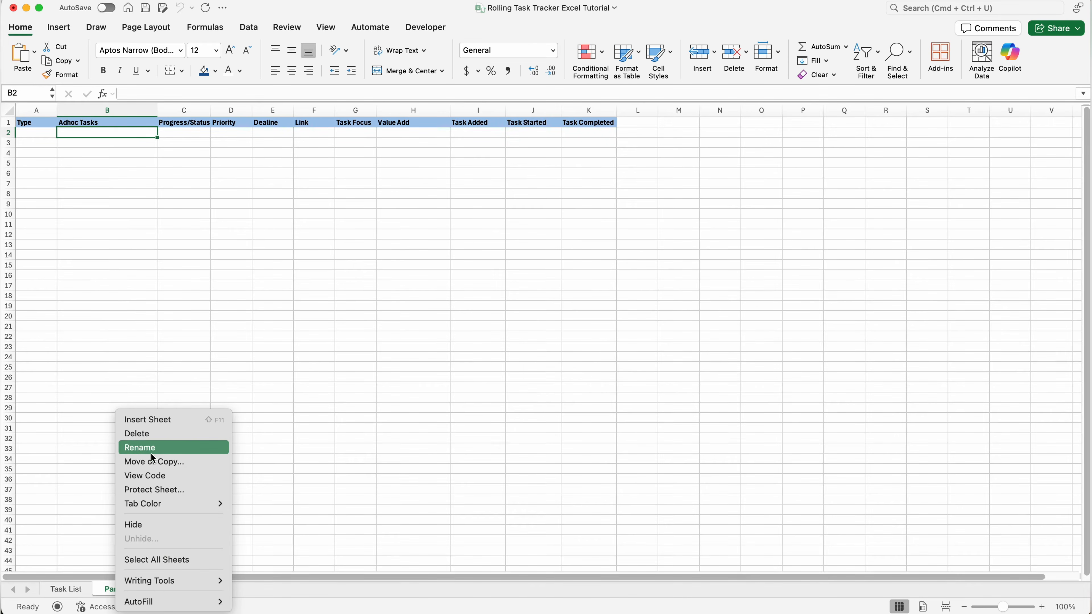
click(156, 462)
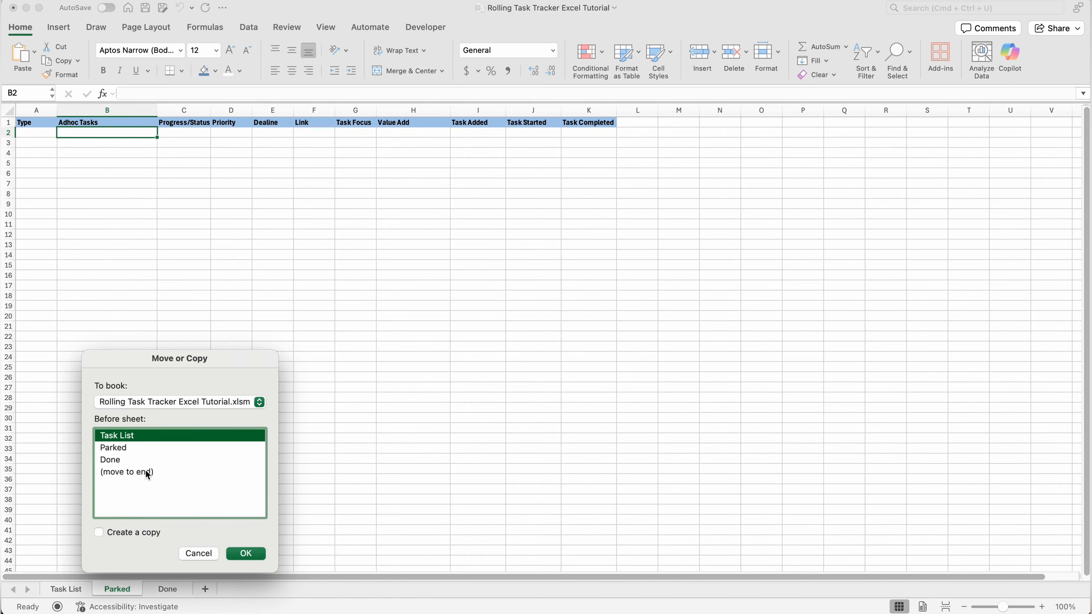
click(148, 473)
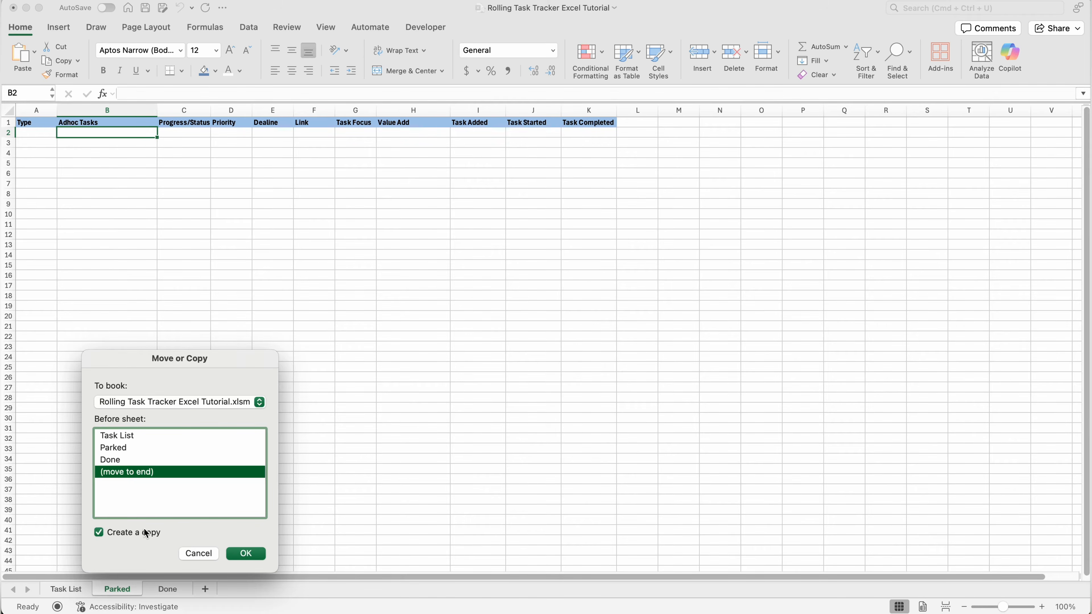
click(246, 553)
right_click(215, 588)
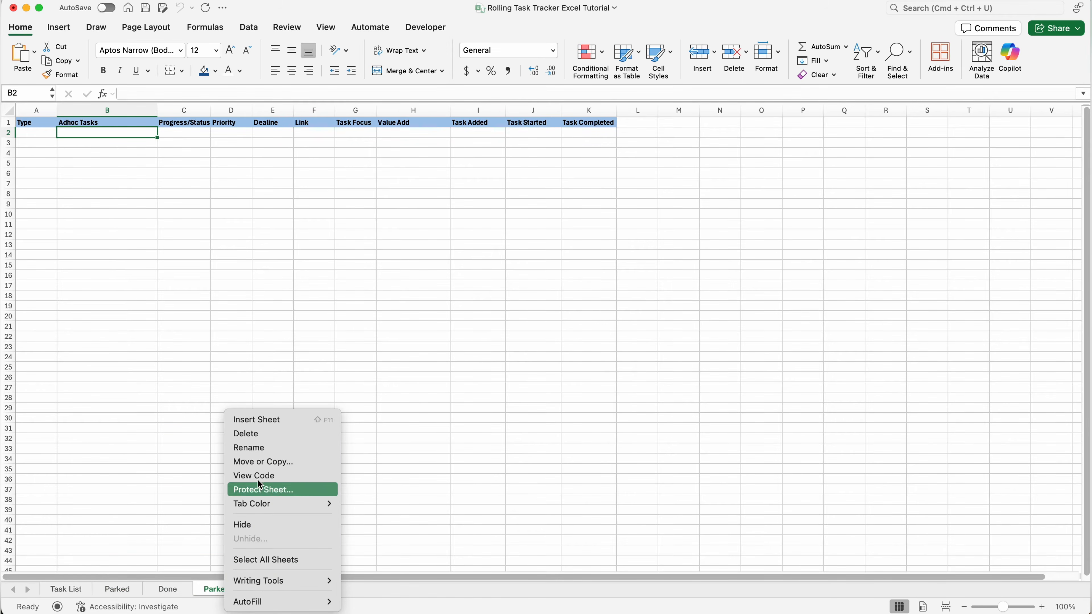
click(265, 445)
text(Combined List)
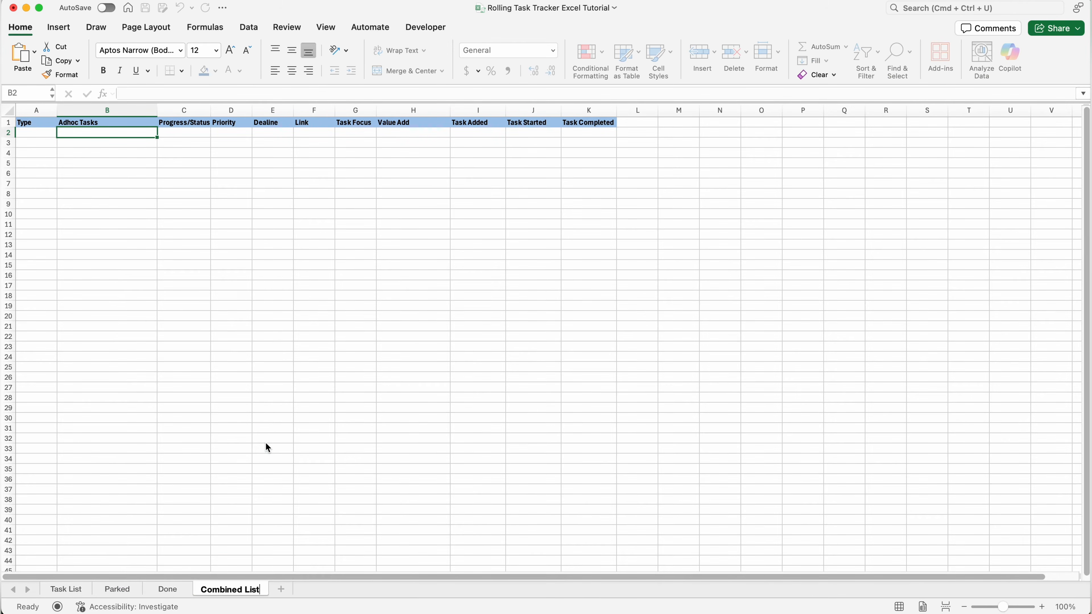
key(Return)
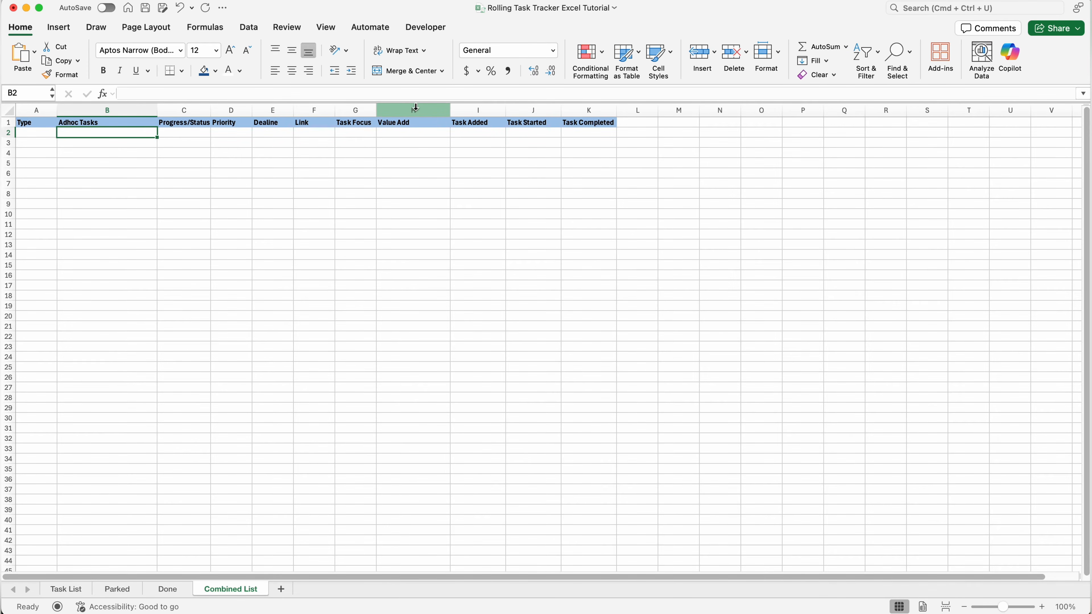
Clear the contents of columns H through K on the Combined List sheet and enter "Task Summary" in H1
drag(415, 107, 601, 111)
key(Delete)
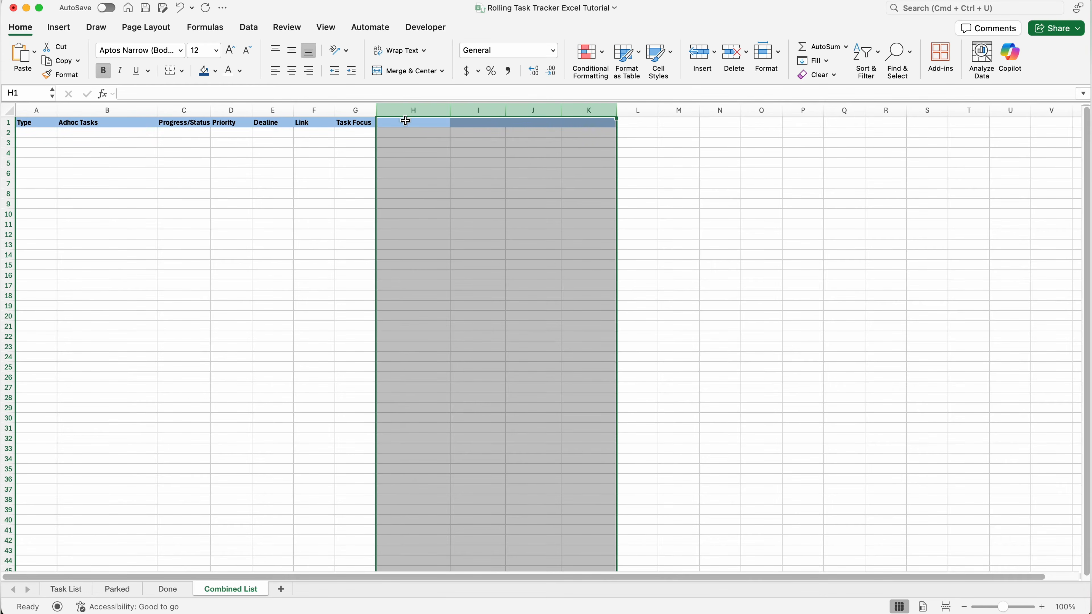
click(406, 121)
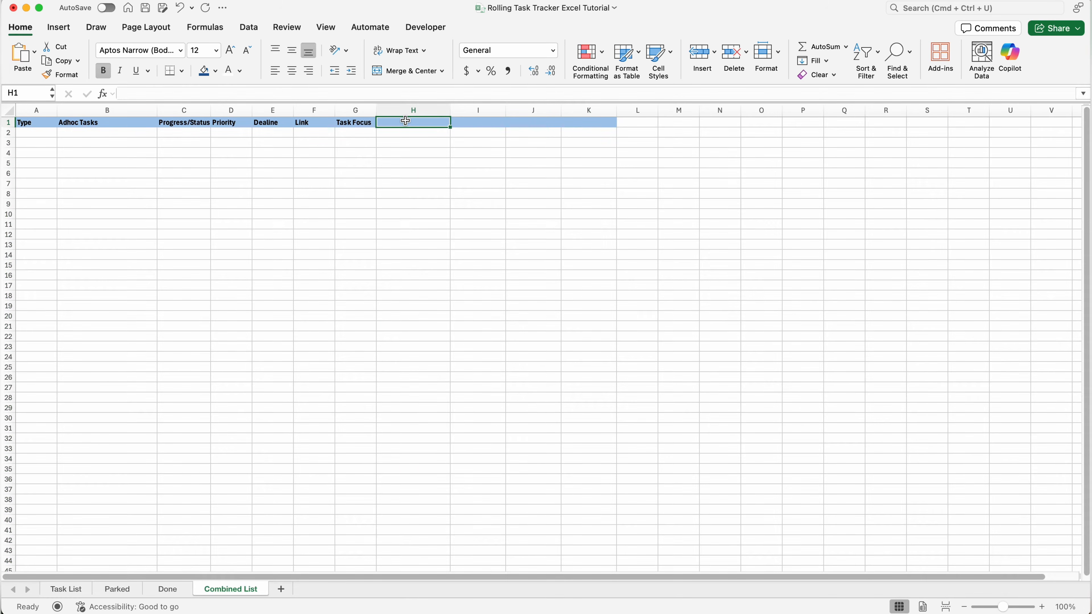
text(Task Summary)
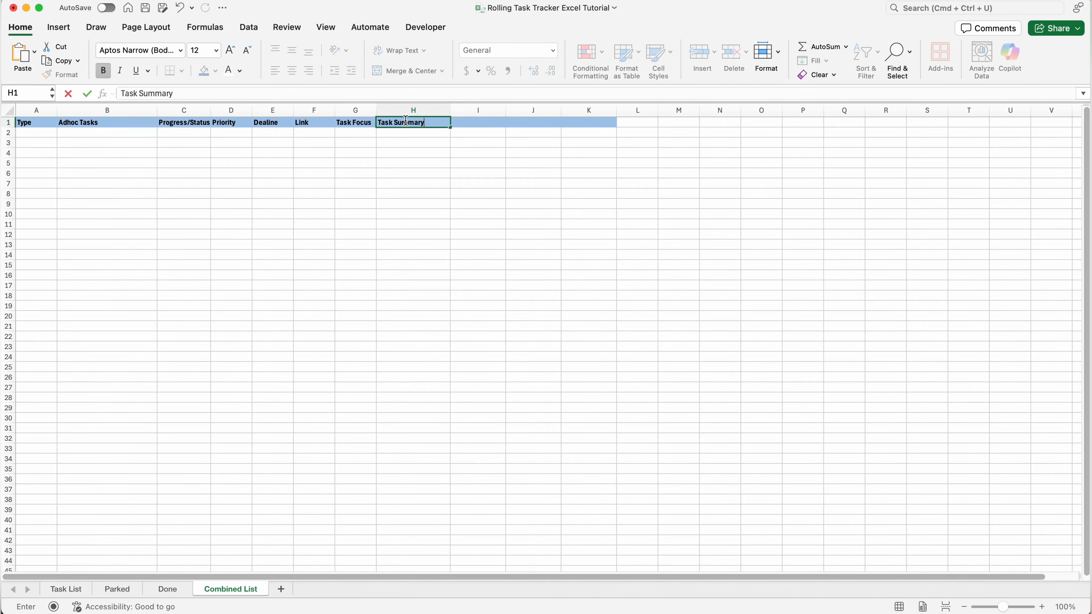
key(Return)
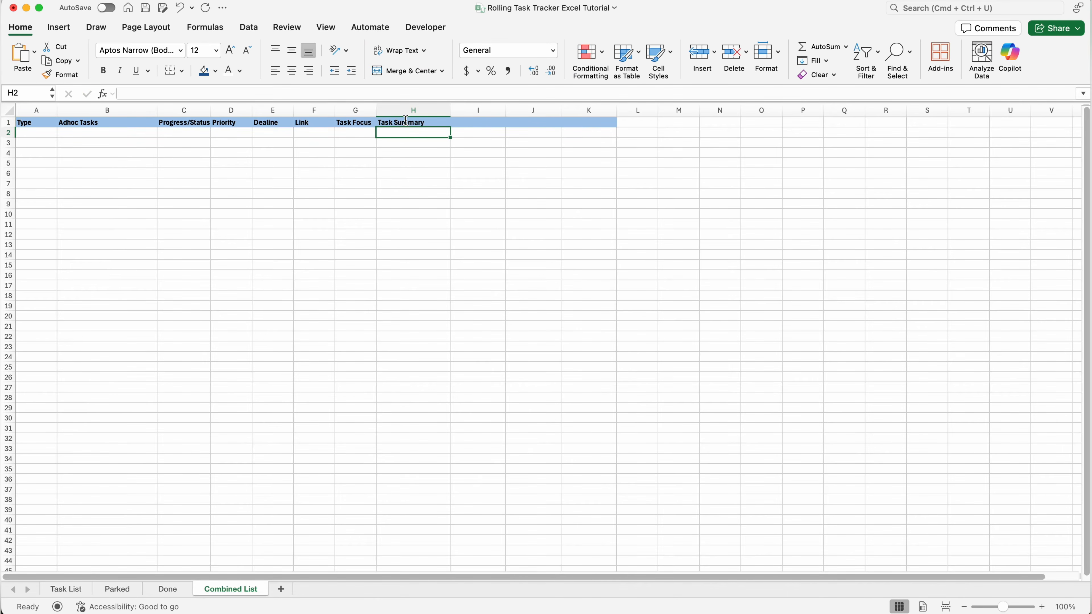
Delete the emptied columns I through K from the Combined List sheet
drag(478, 110, 594, 111)
right_click(594, 111)
click(627, 195)
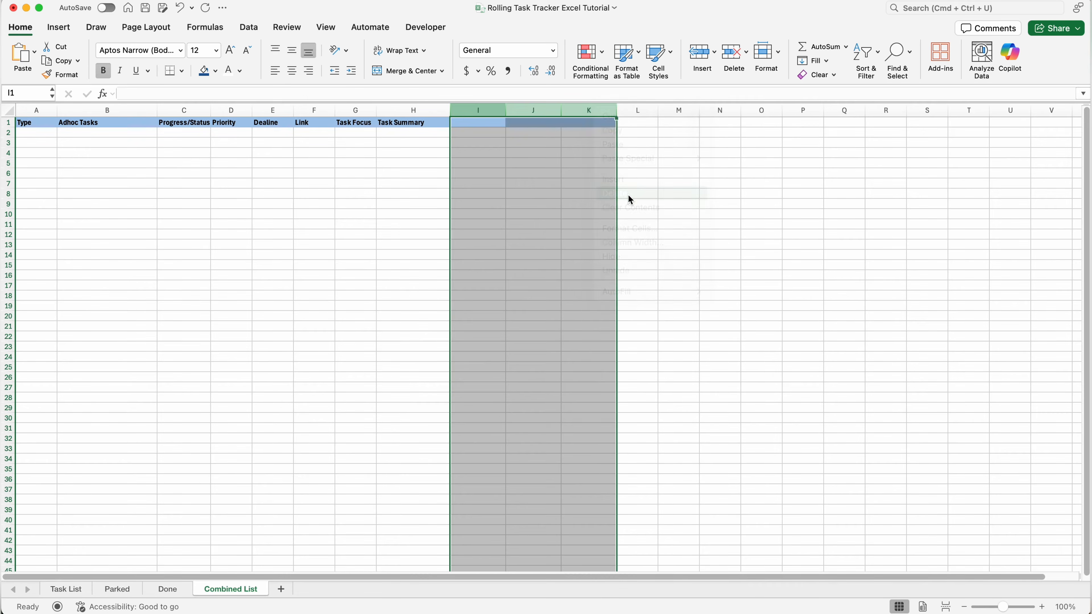
click(521, 174)
Add a new sheet after Combined List and convert A1:K38 into a table with headers
click(281, 589)
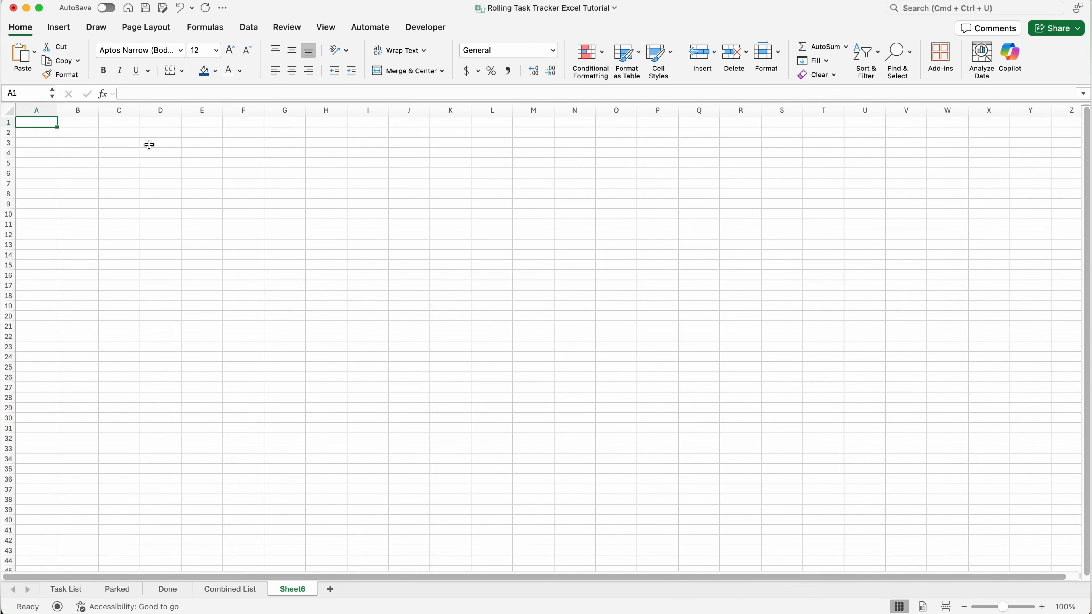
click(34, 123)
mouse_move(35, 122)
mouse_down()
mouse_move(354, 224)
mouse_move(493, 358)
mouse_move(458, 502)
mouse_up()
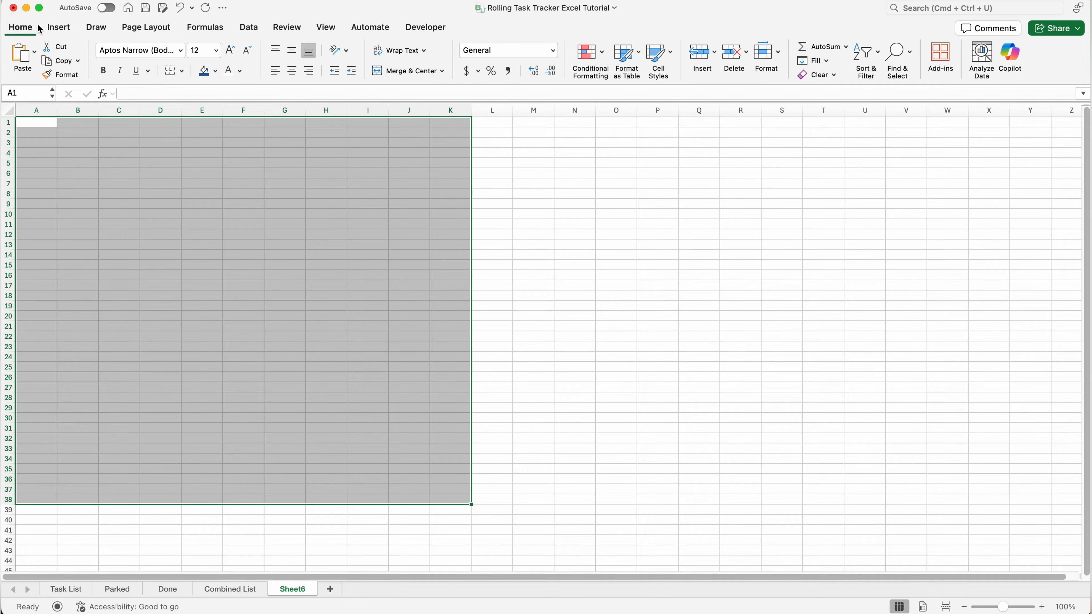
click(57, 29)
click(108, 54)
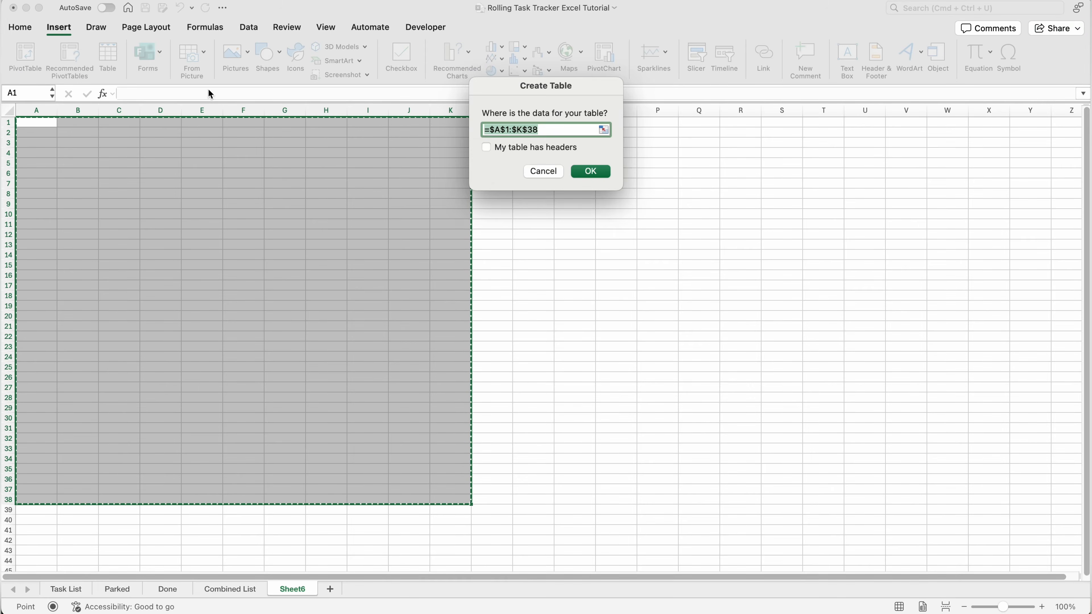
click(556, 150)
click(600, 172)
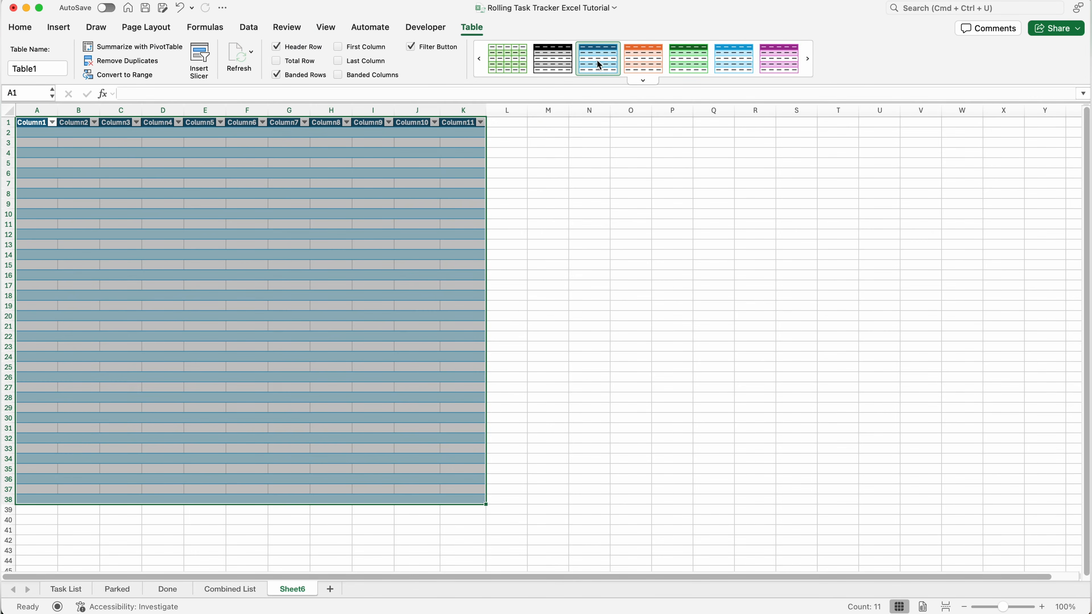
Convert M1:N38 into a table with headers and apply the orange table style
drag(518, 121, 569, 498)
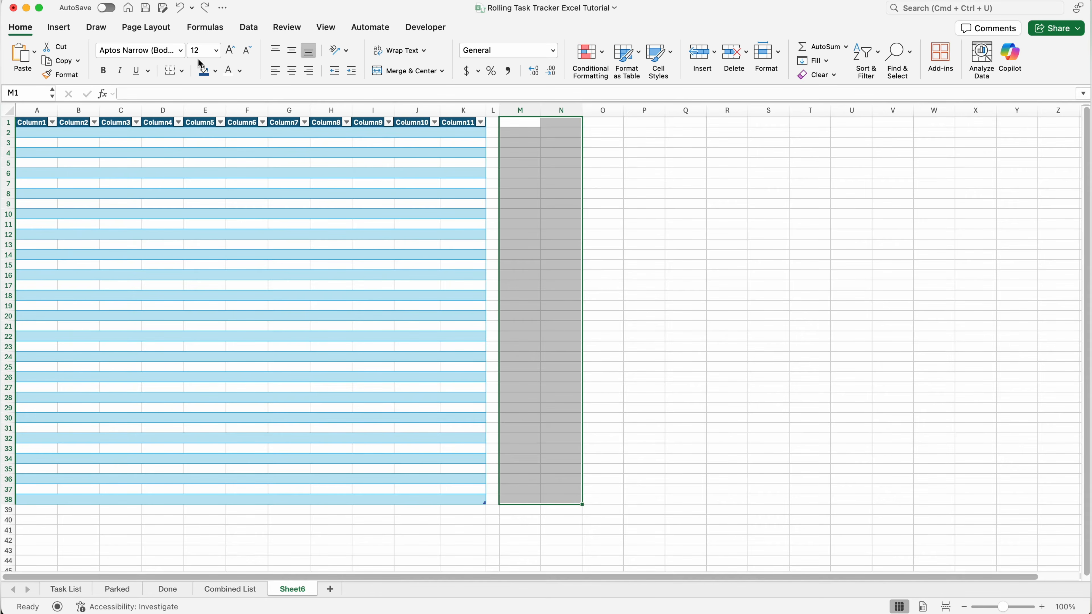
click(59, 27)
click(108, 56)
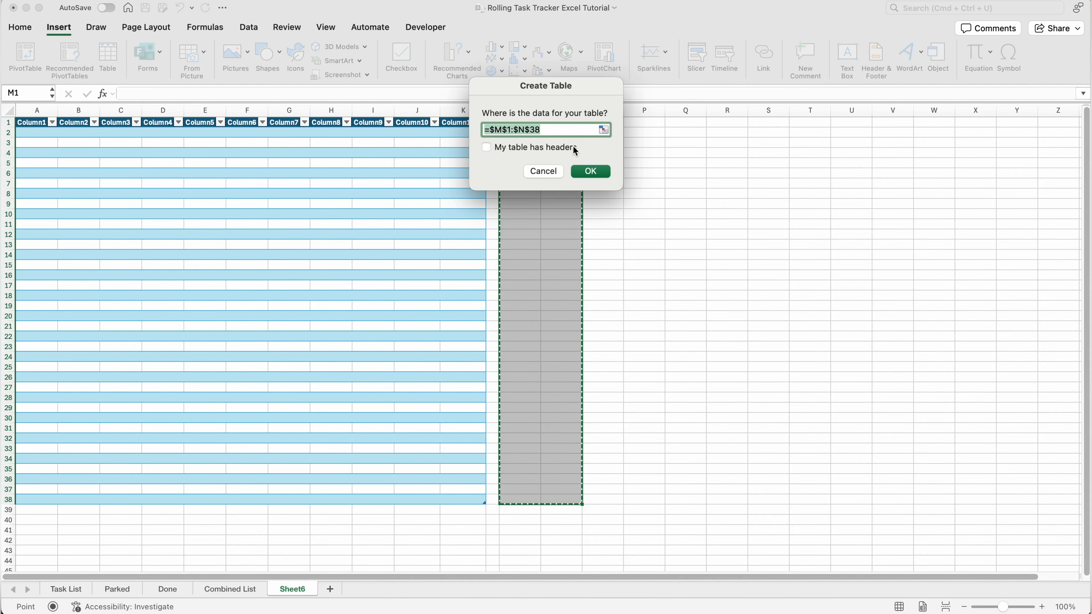
click(563, 147)
click(591, 171)
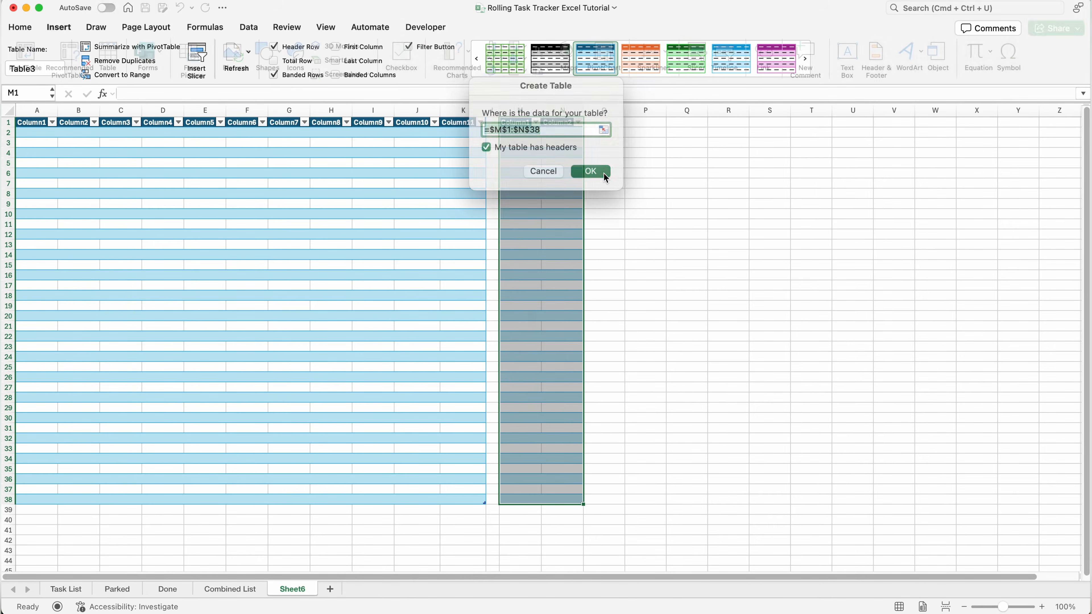
click(651, 69)
Convert P1:P38 into a table with headers and apply the green table style
click(645, 123)
mouse_move(625, 110)
mouse_down()
mouse_move(592, 111)
mouse_move(612, 155)
mouse_move(619, 500)
mouse_up()
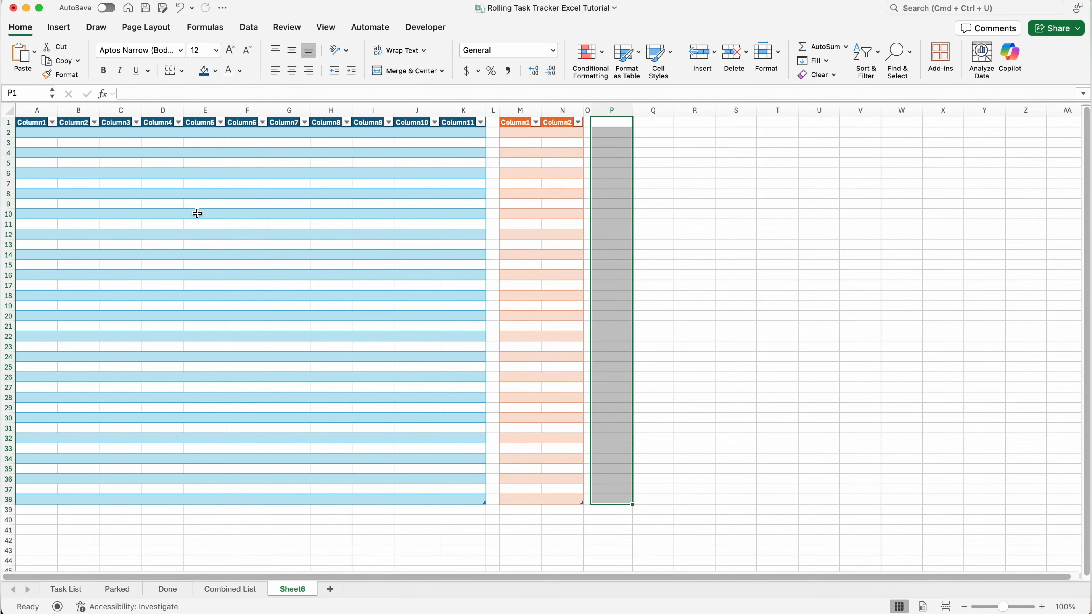
click(58, 27)
click(108, 58)
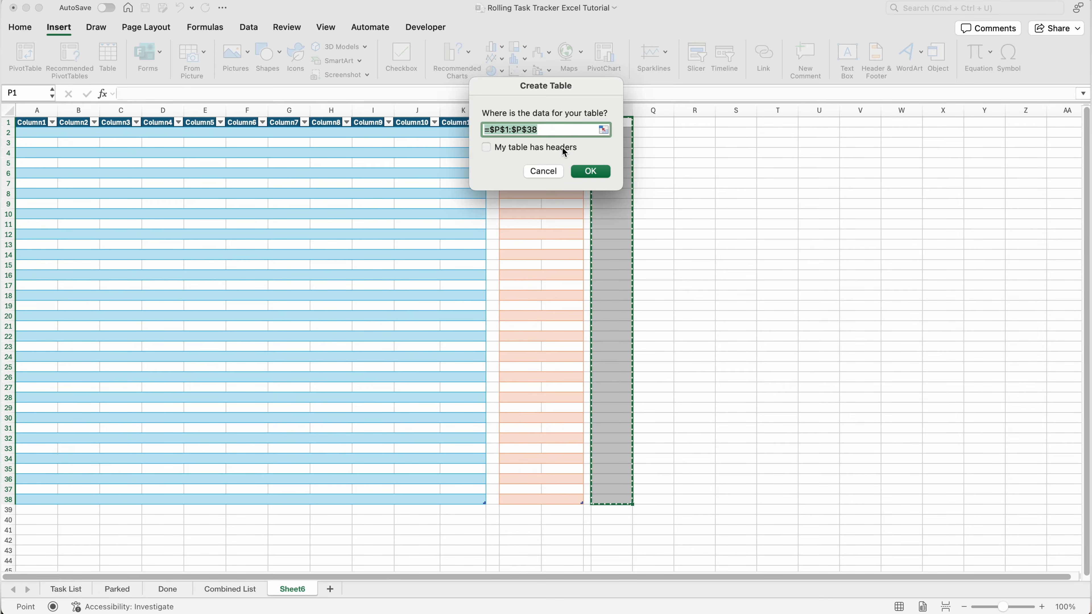
click(590, 171)
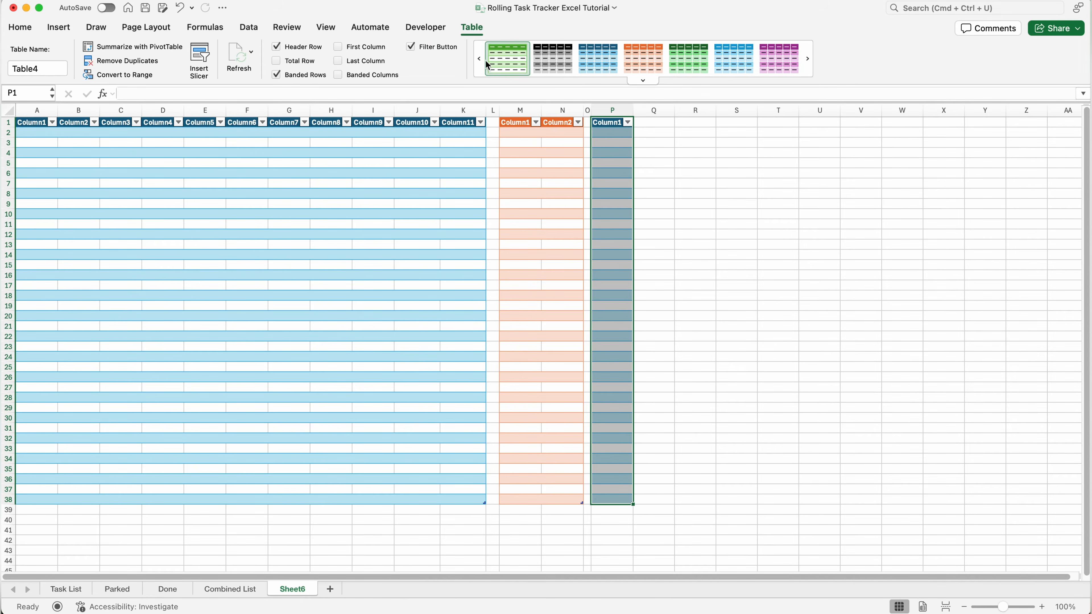
click(496, 65)
Name the first three headers of the blue table "Day", "Type" and "Task List" in A1:C1
click(38, 121)
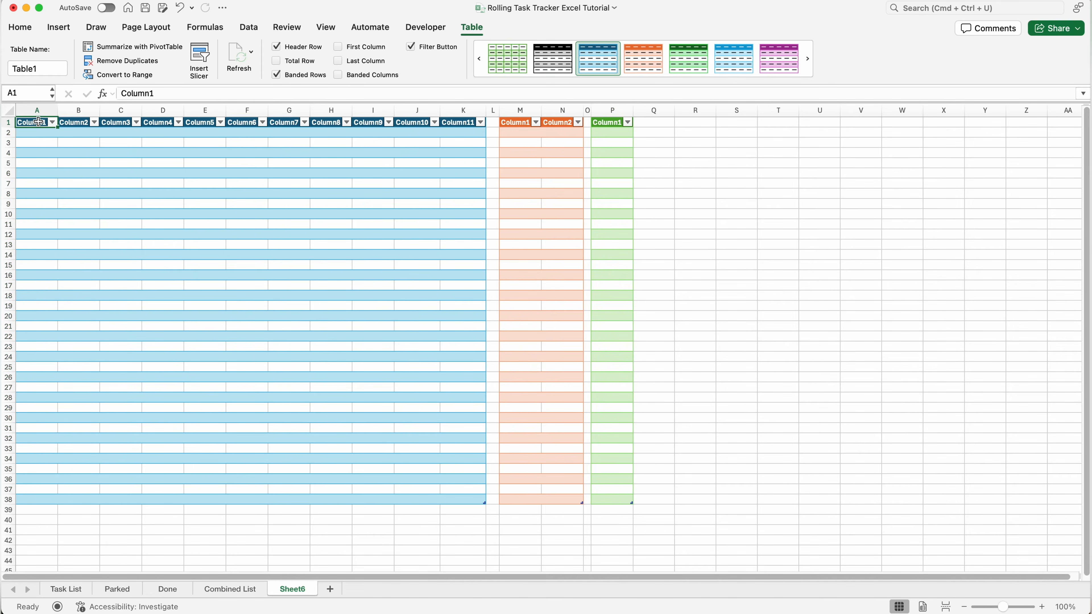
text(Day)
key(Tab)
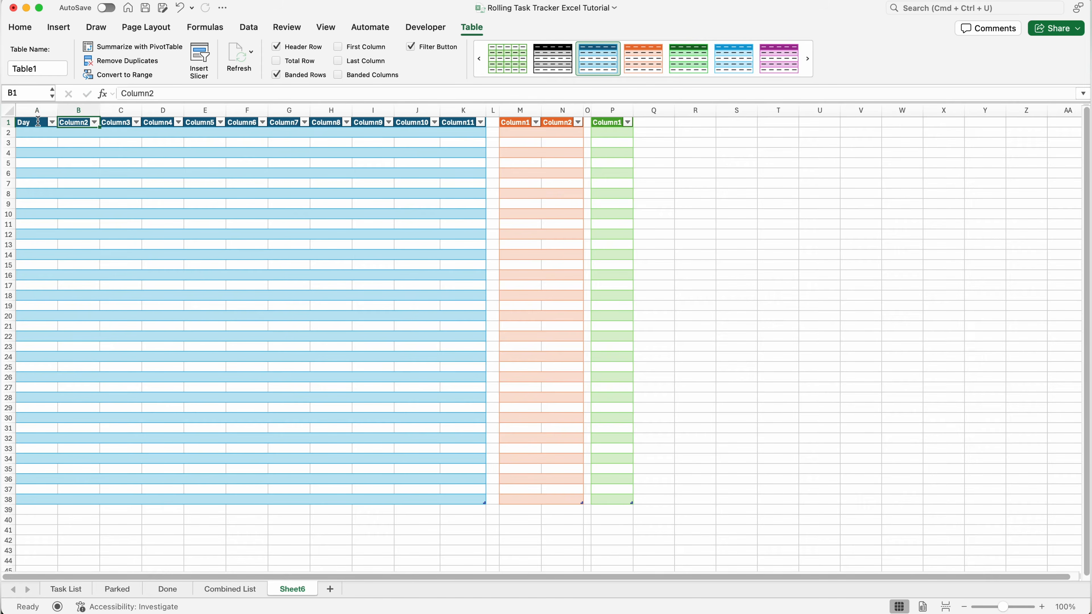
text(Typ)
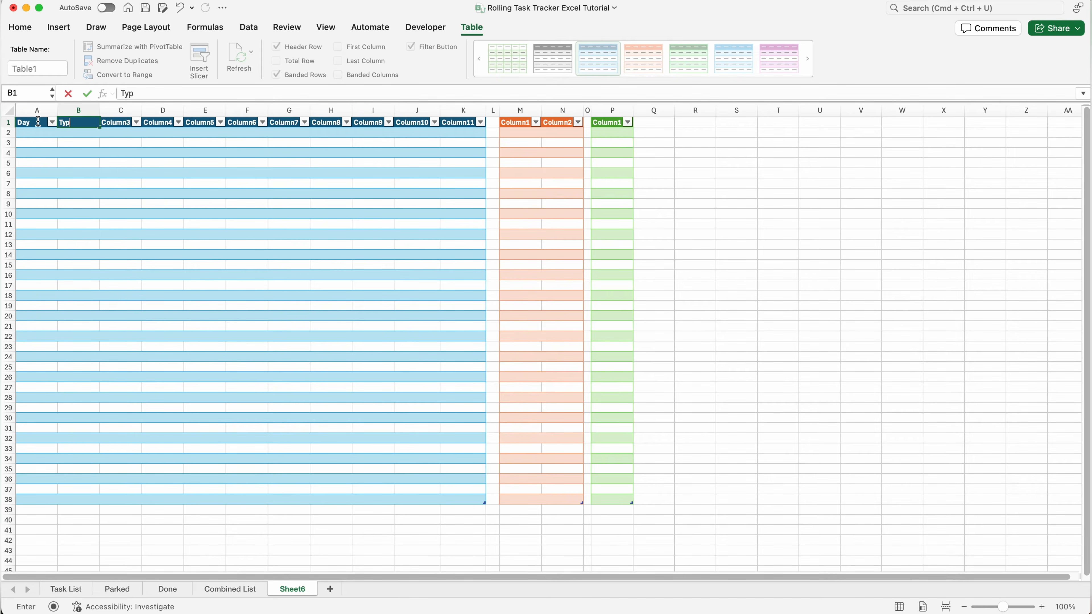
text(e)
key(Tab)
key(BackSpace)
text(Task List)
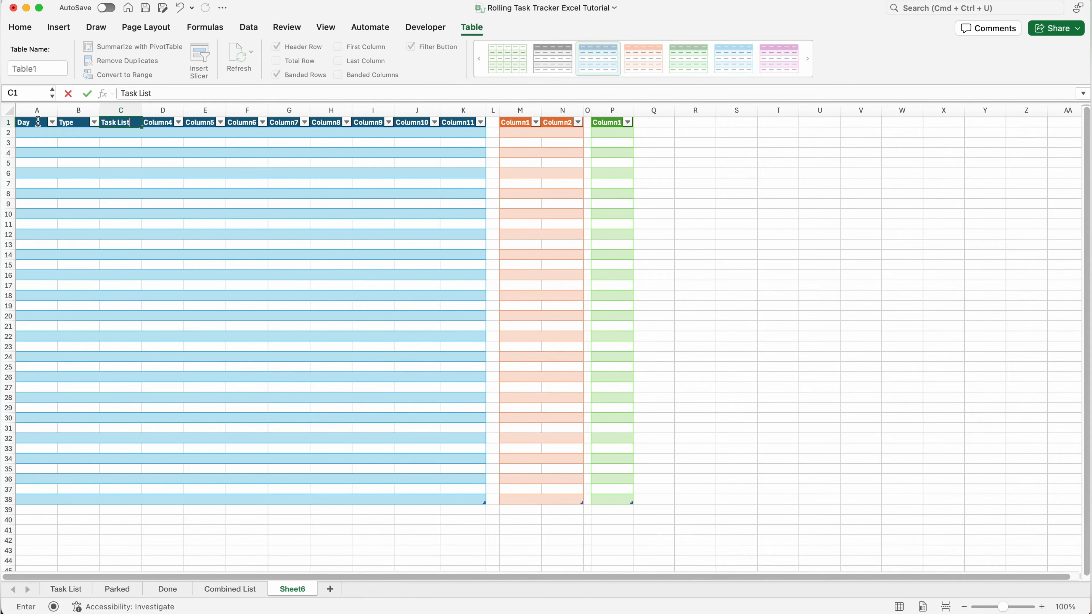
key(Tab)
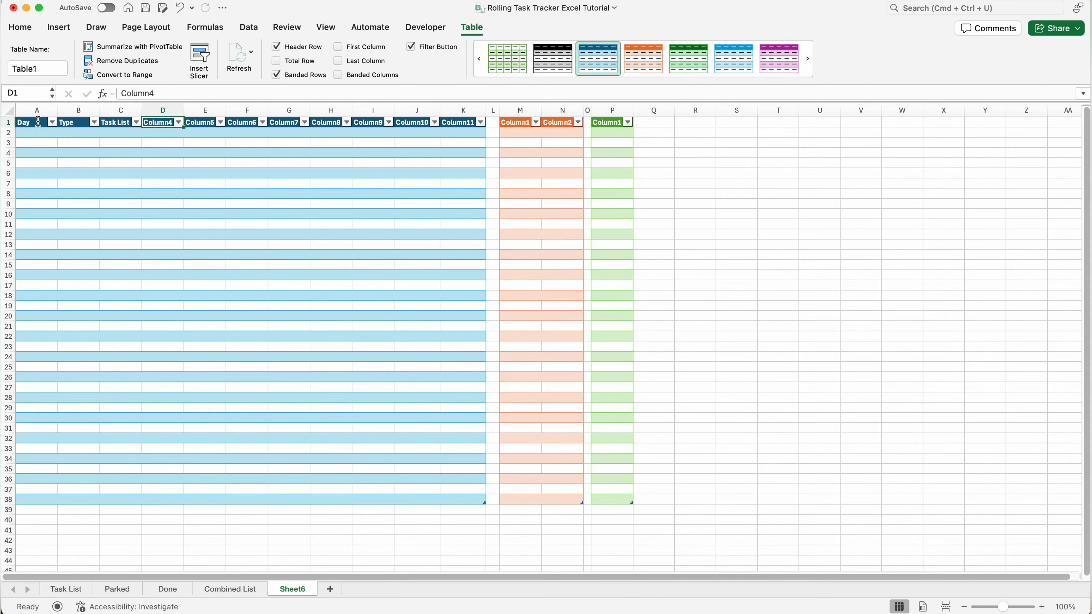
Enter the headers "Progress/Status", "Priority" and "Deadline" in D1:F1 of the blue table
text(Progress/)
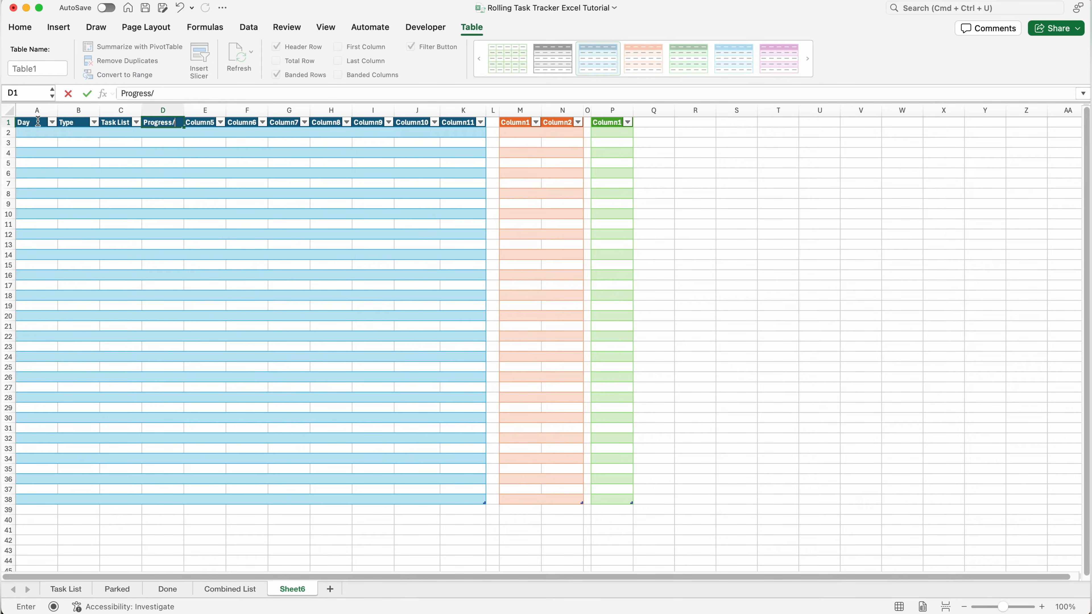
text(Statsu)
key(Tab)
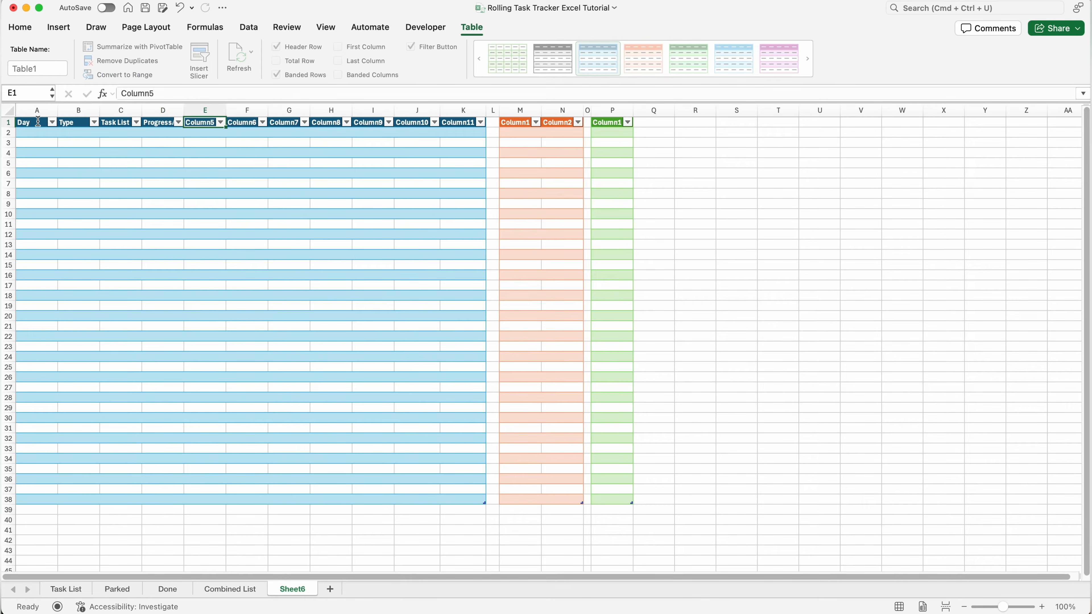
text(Prio)
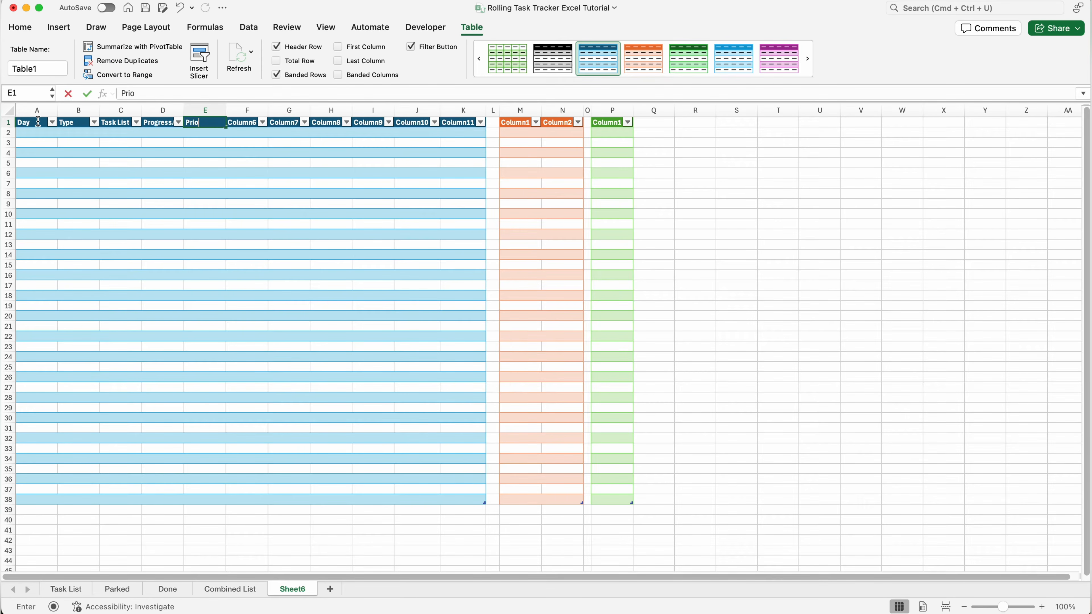
text(rity)
key(Tab)
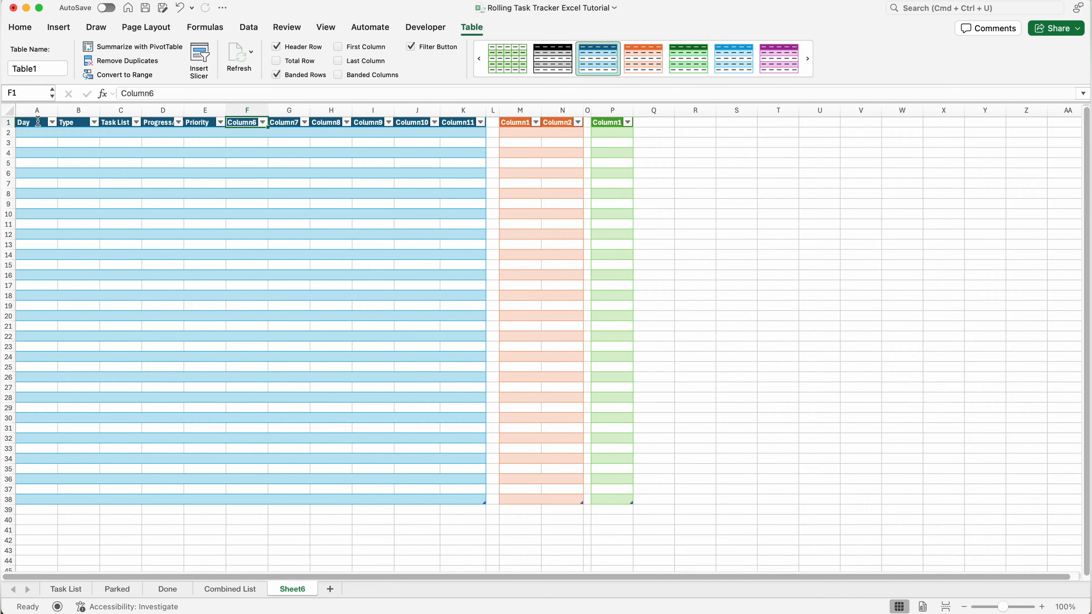
text(De)
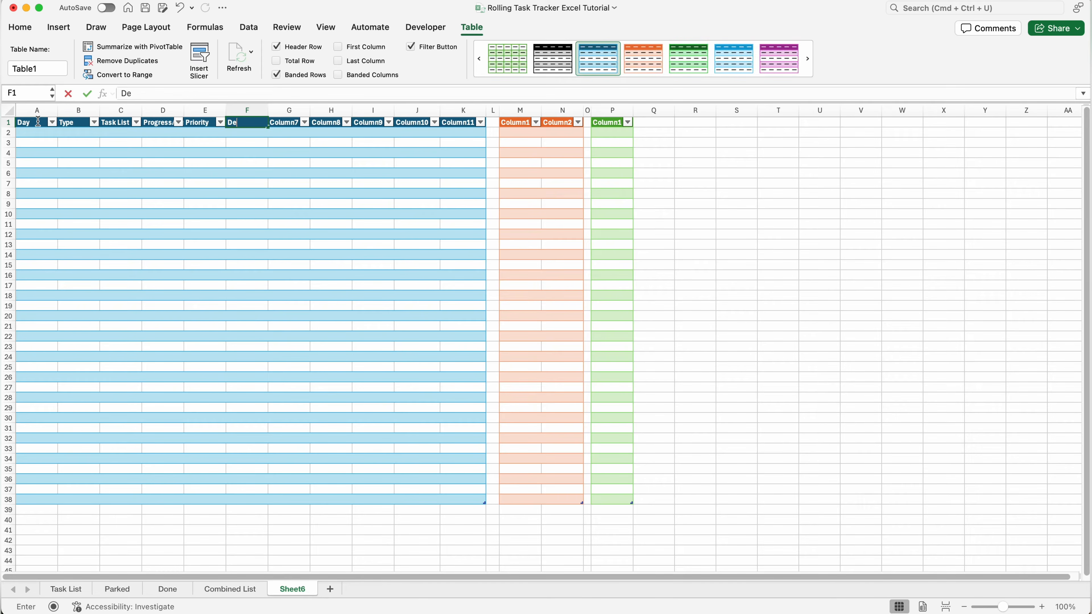
text(adline)
key(Tab)
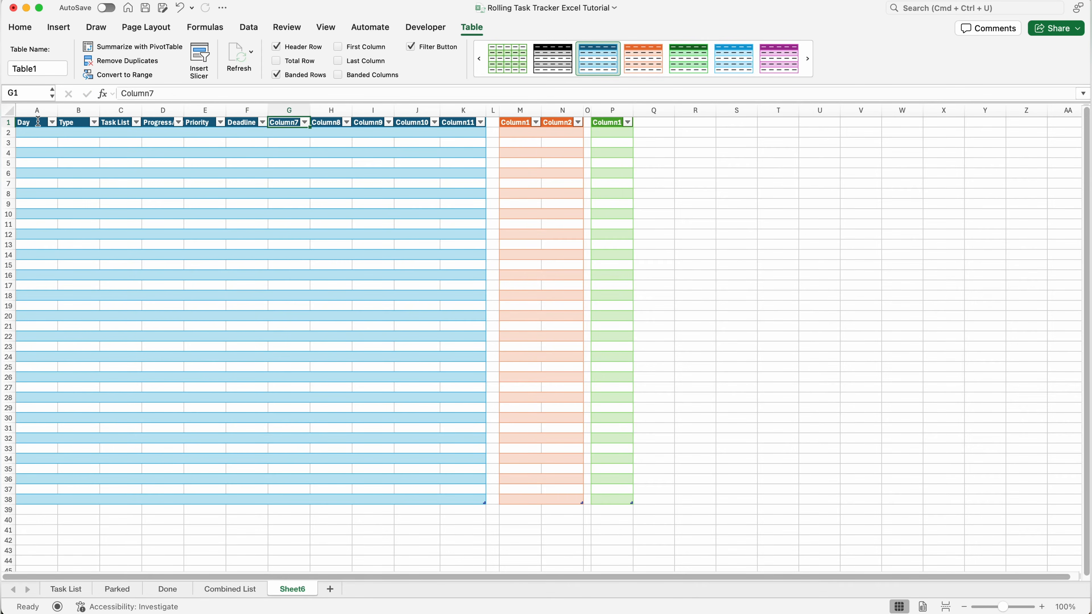
Enter the headers "Link", "Task Focus" and "Last Added" in G1:I1 of the blue table
text(Link)
key(Tab)
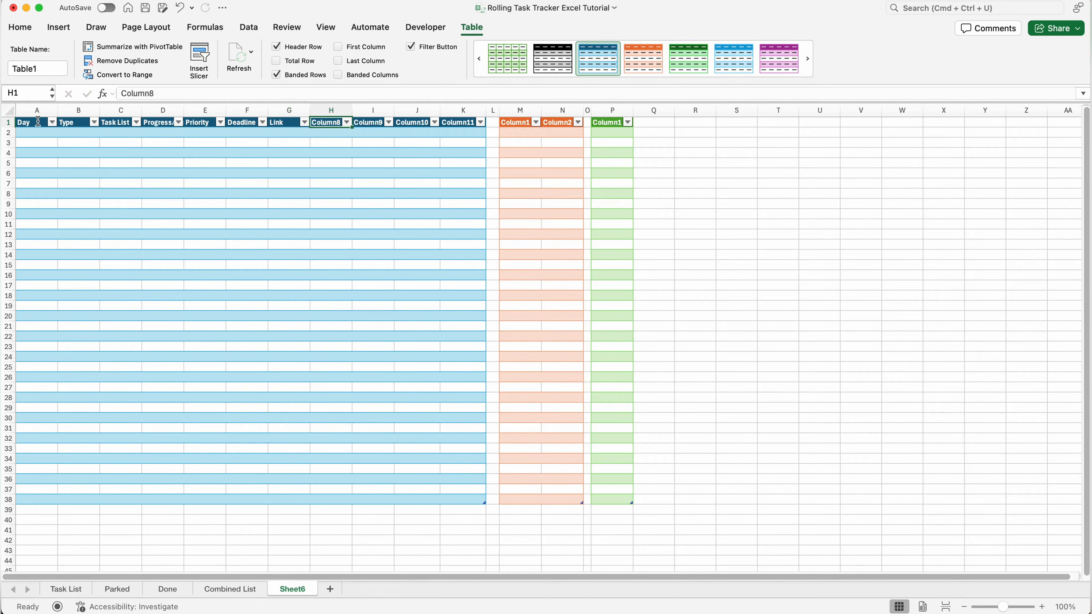
text(Task F)
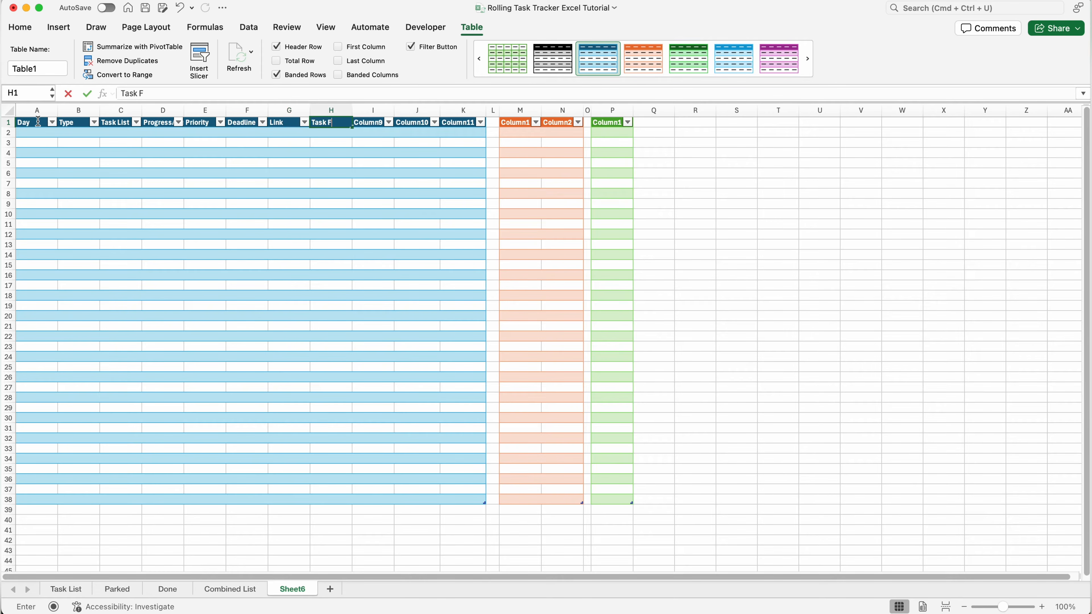
text(ocus)
key(Tab)
text(La)
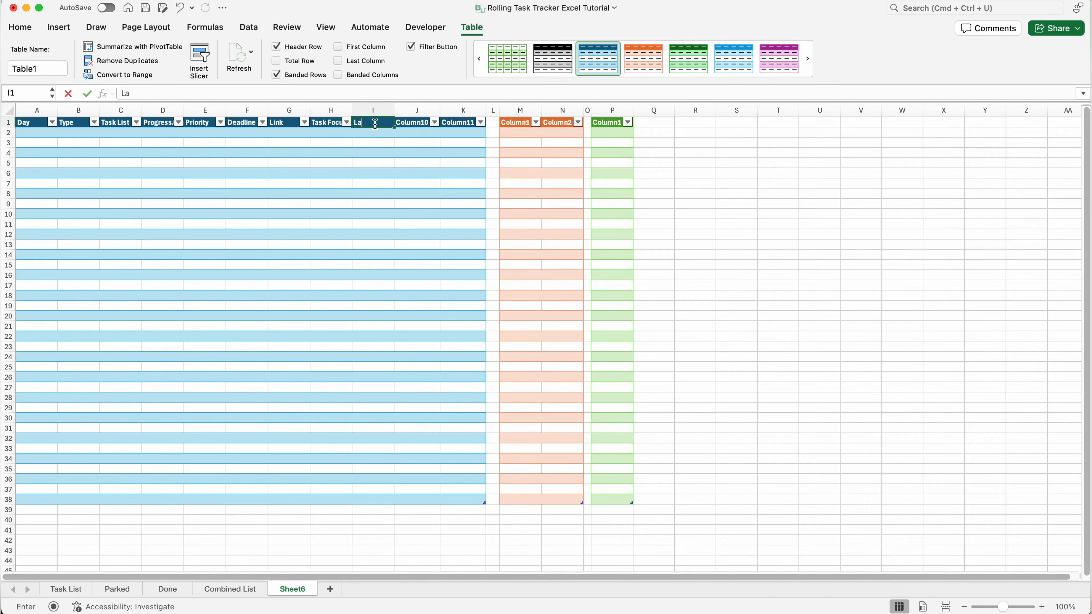
text(st Adde)
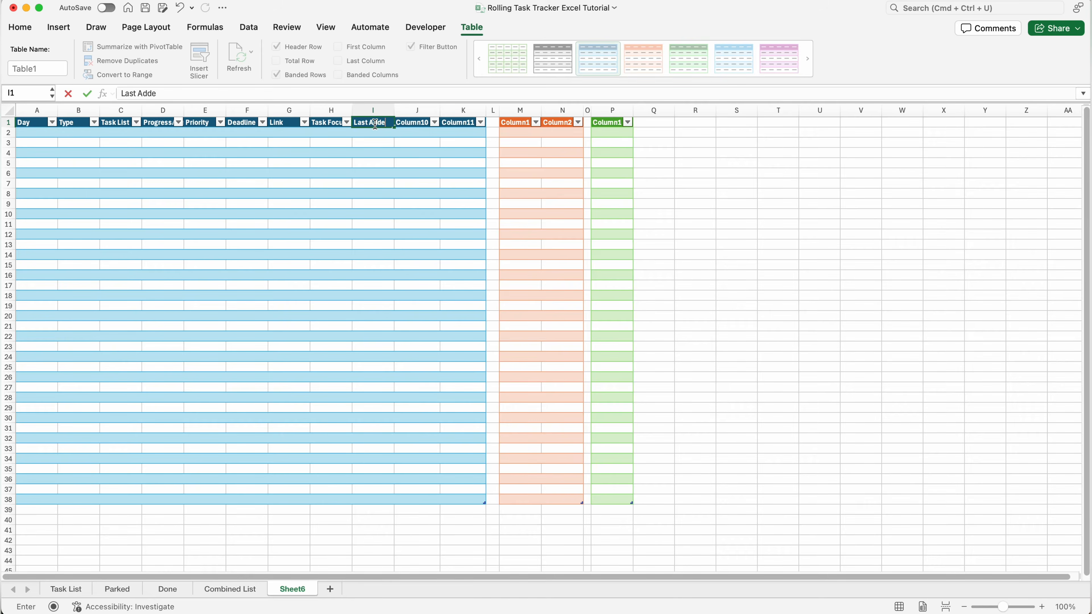
text(d)
key(Tab)
Complete the blue table's headers with "Days since last" in J1 and "To Add" in K1
text(Da)
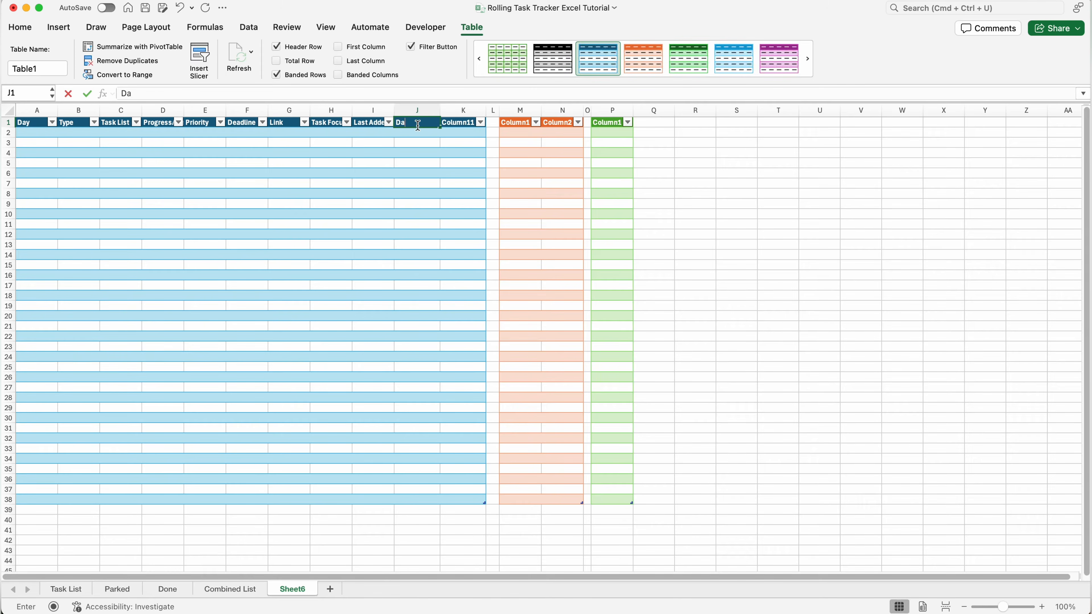
text(ys since LA)
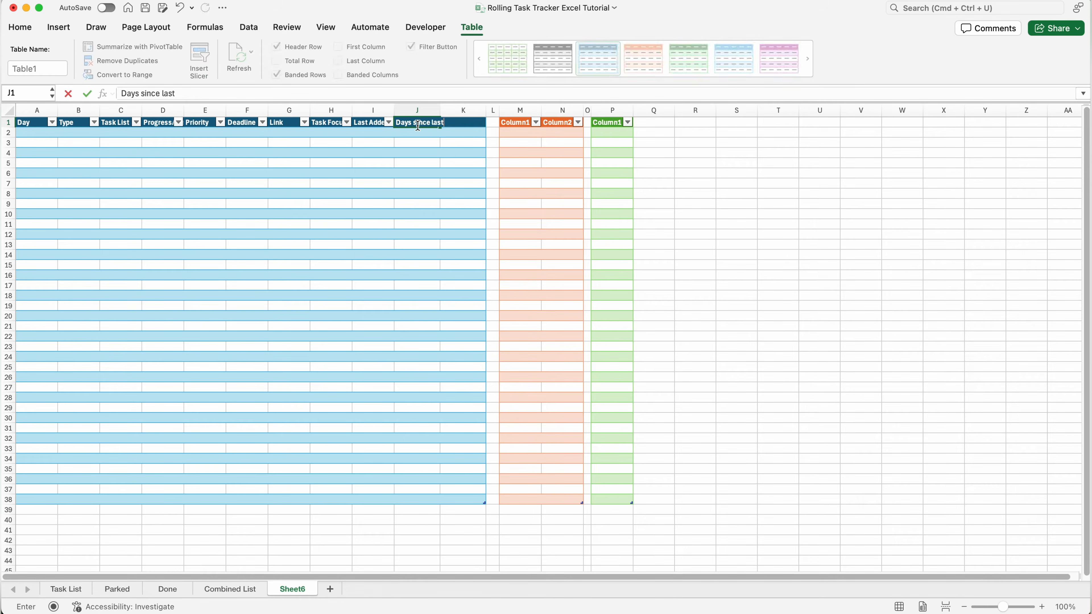
key(Tab)
text(To A)
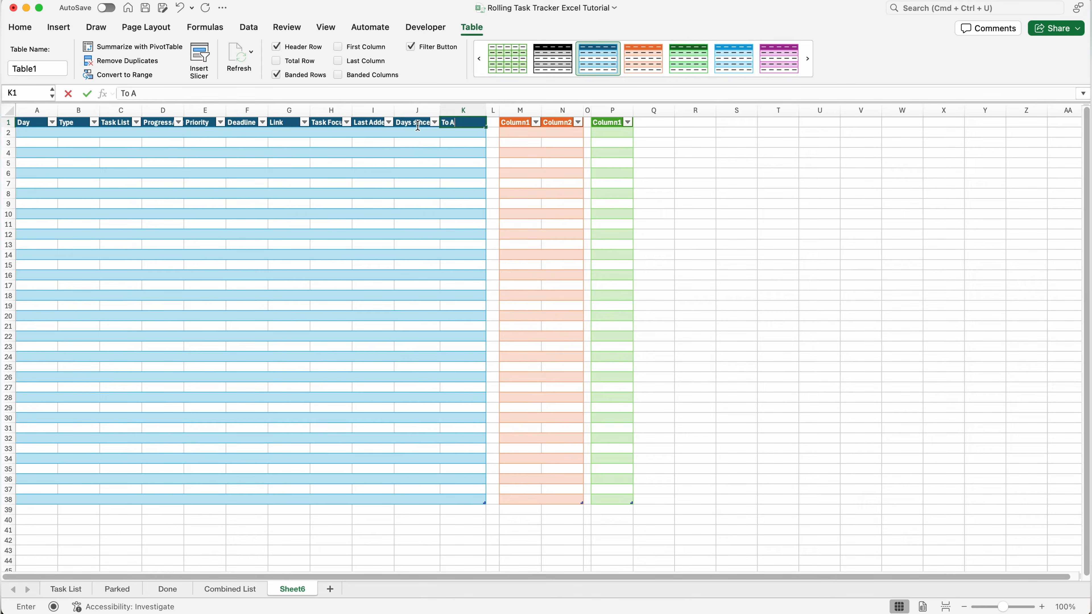
text(dd)
Name the orange table's headers "Frequency" in M1 and "Day Threshold" in N1
click(517, 124)
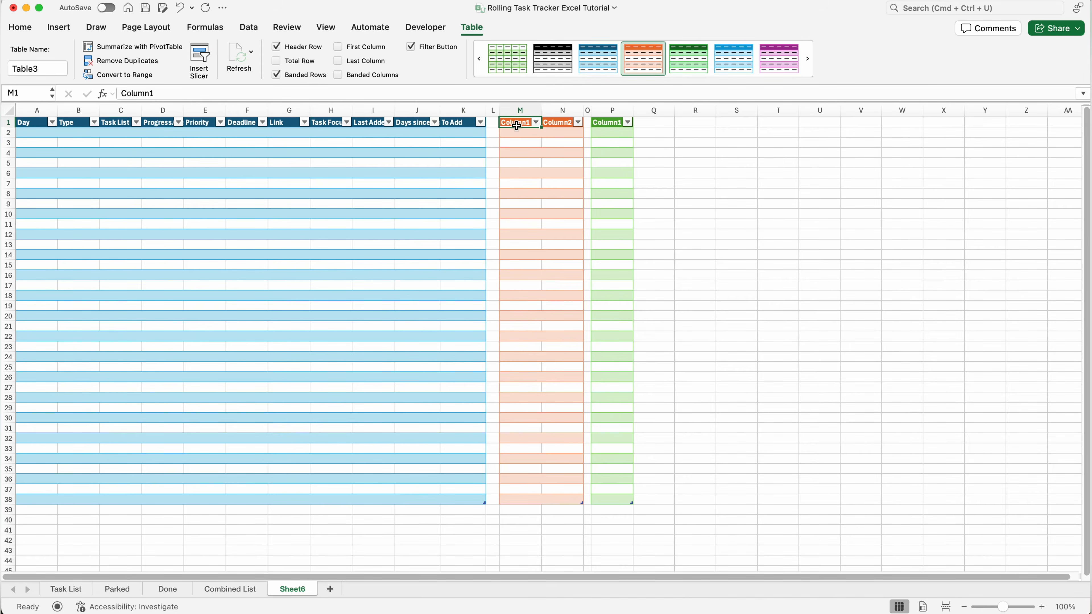
text(Frequency)
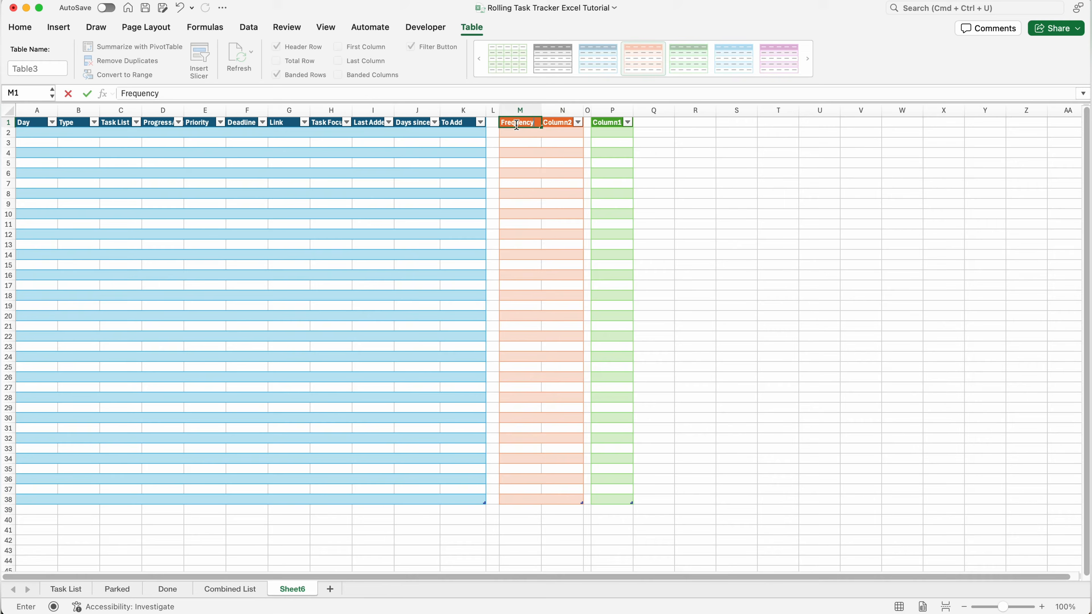
key(Tab)
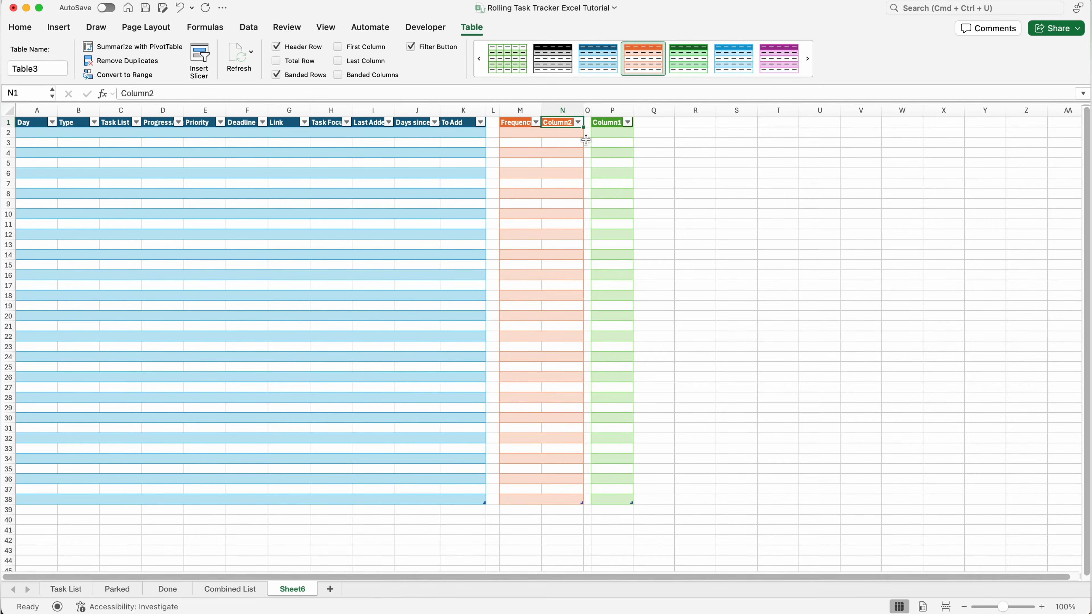
text(Day Thr)
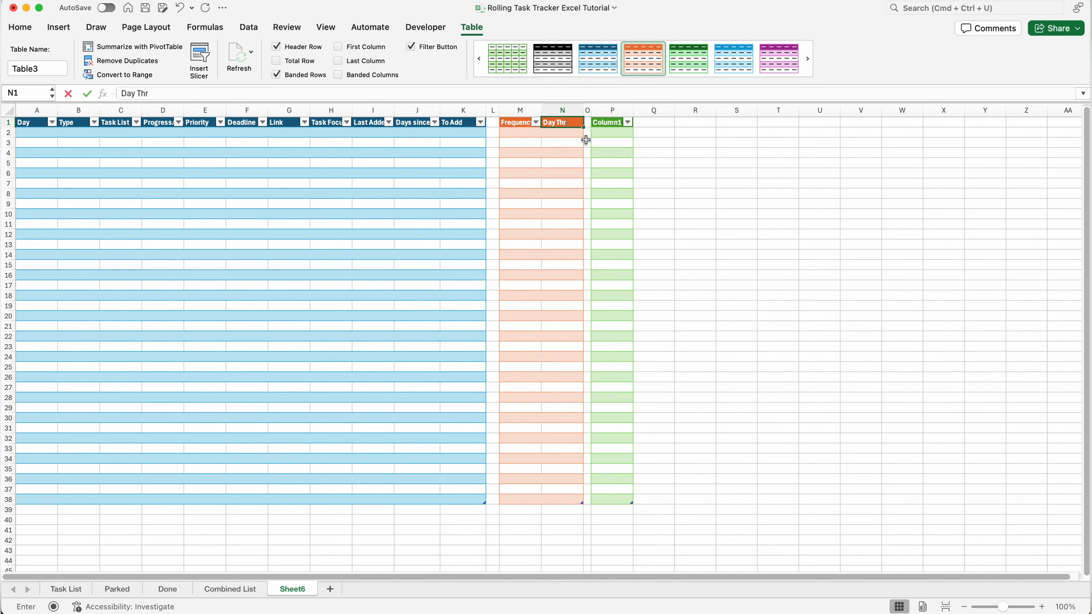
text(eshold)
Name the green table's header "Task Focus" and widen columns M, N and P to fit their headers
click(615, 123)
text(Task)
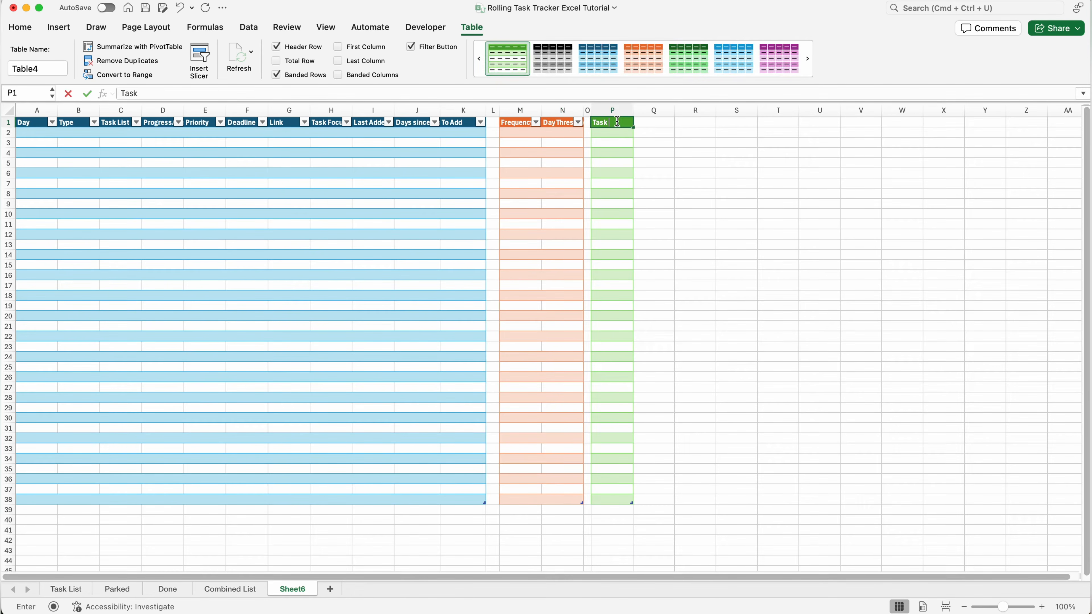
text( Focus)
drag(633, 110, 658, 109)
drag(583, 110, 557, 110)
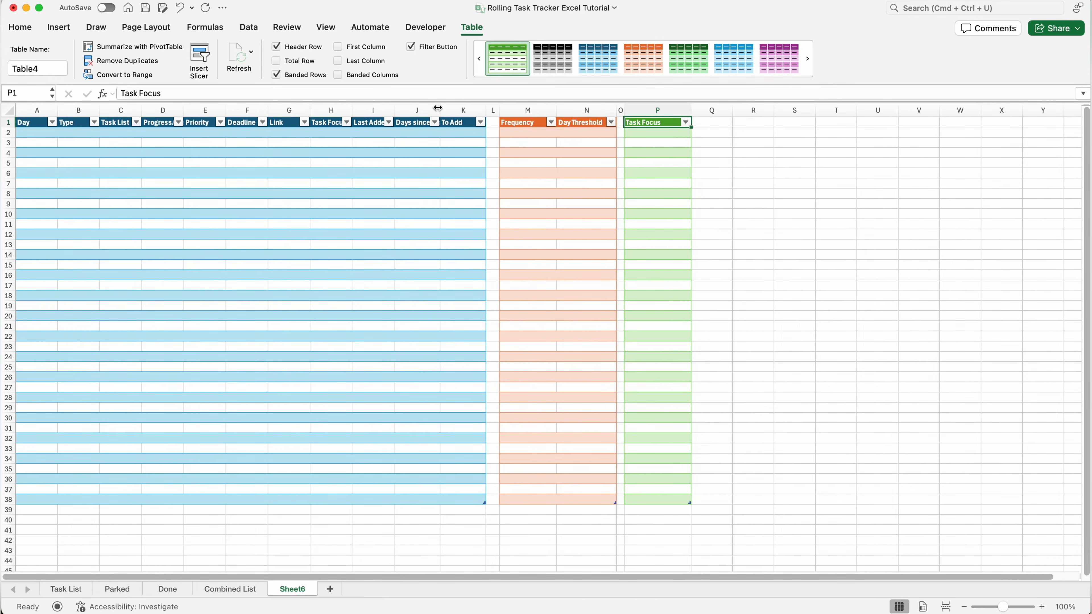
Fill the Frequency table with Daily 1, Semi-Weekly 3, Weekly 7, Bi-Monthly 14, Monthly 31, Every 2 Months 60, Quarterly 92, Semi-Annual 180 and Annual 365
click(528, 132)
text(Daily	1 Semi-Weekly	3 Weekly	7 Bi-Monthly	14 Monthly	31 Every 2 Months	60 Quarterly	92 Semi-Annual	180 Annual	365)
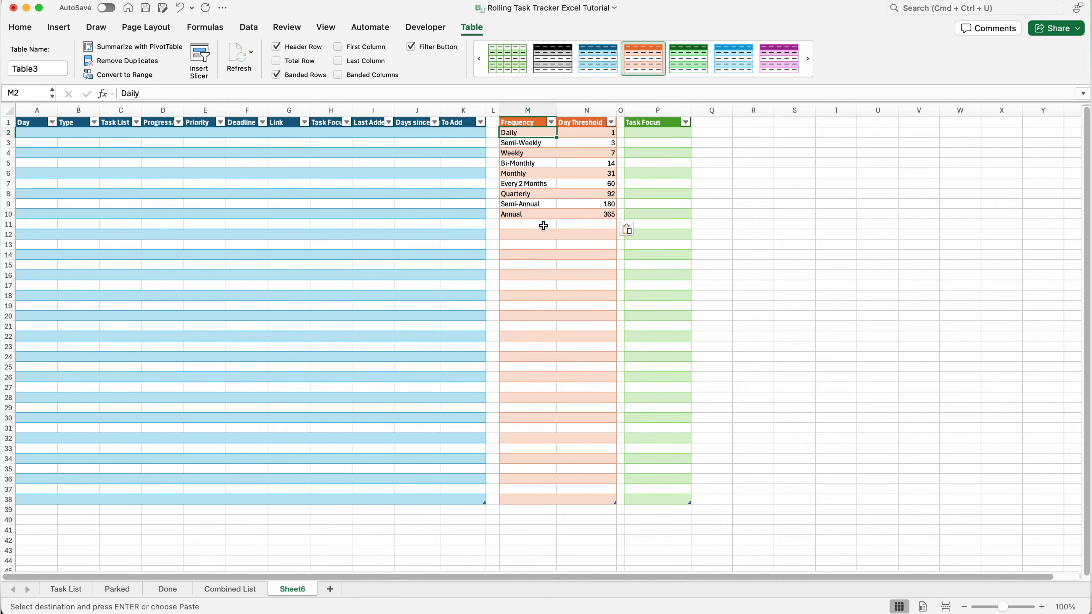
click(605, 133)
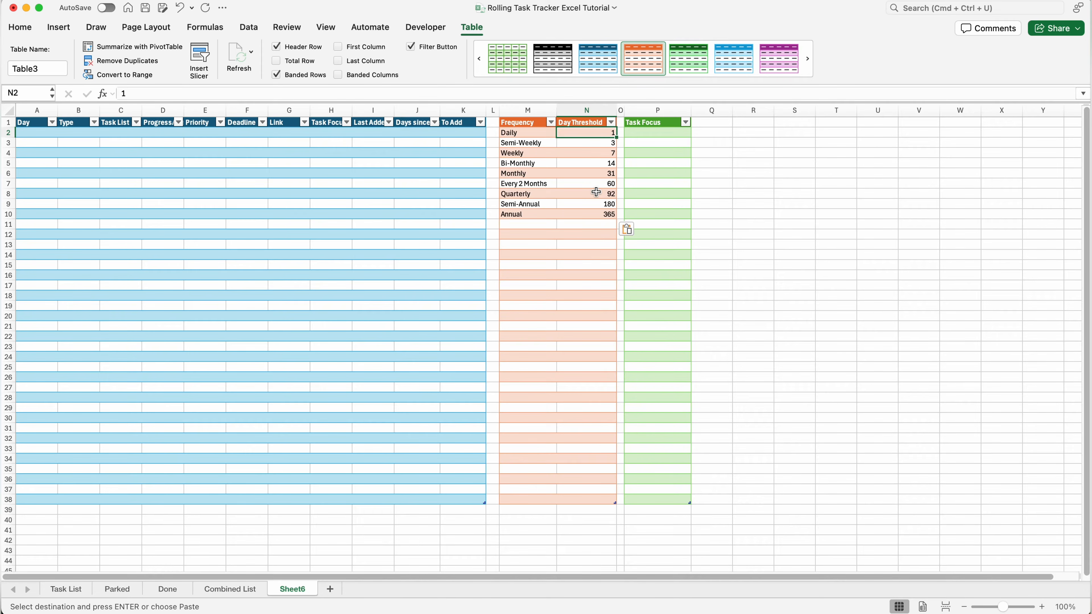
Add a data validation list to the Day cells A2:A38 using =$M$2:$M$38 as its source
click(40, 133)
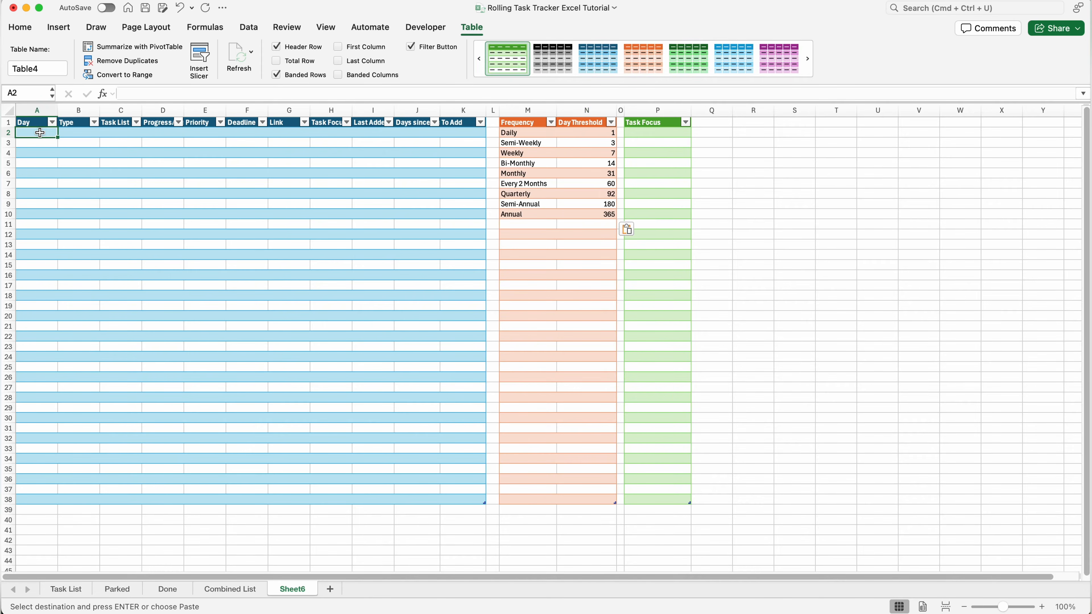
drag(39, 133, 30, 502)
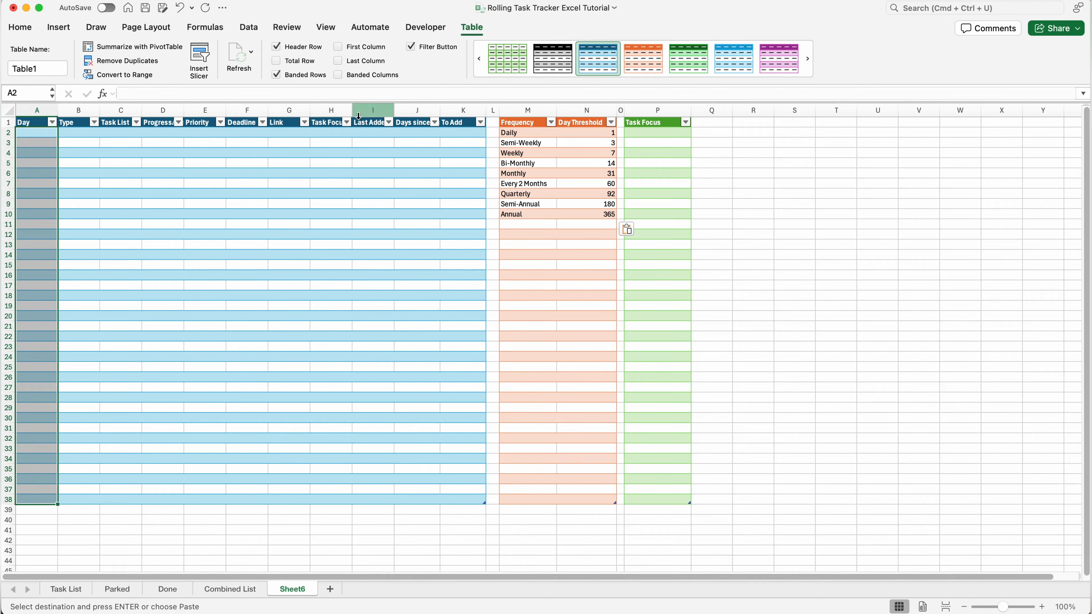
click(250, 27)
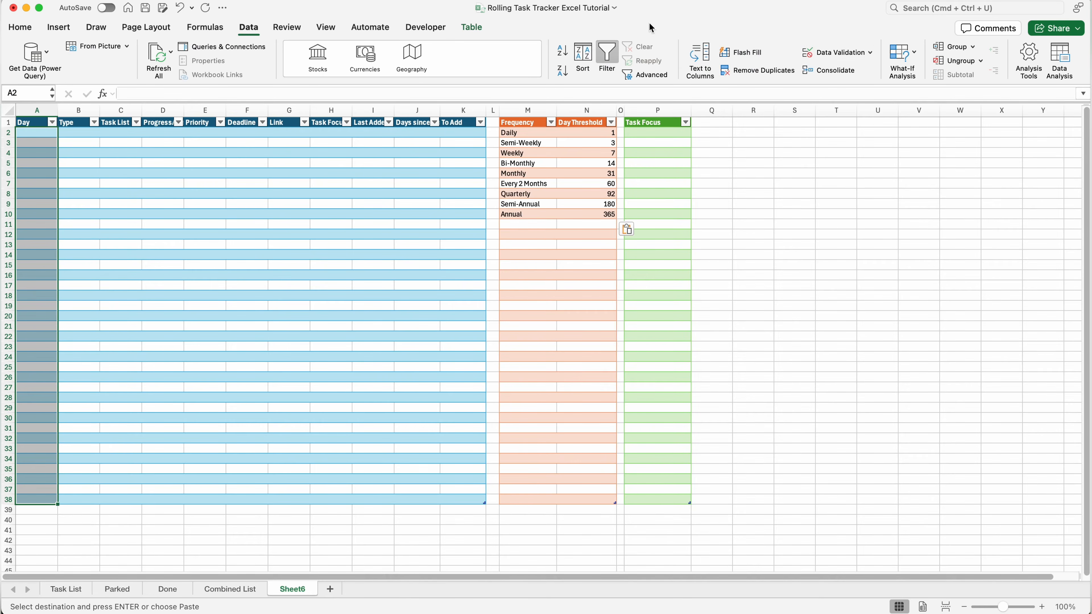
click(812, 57)
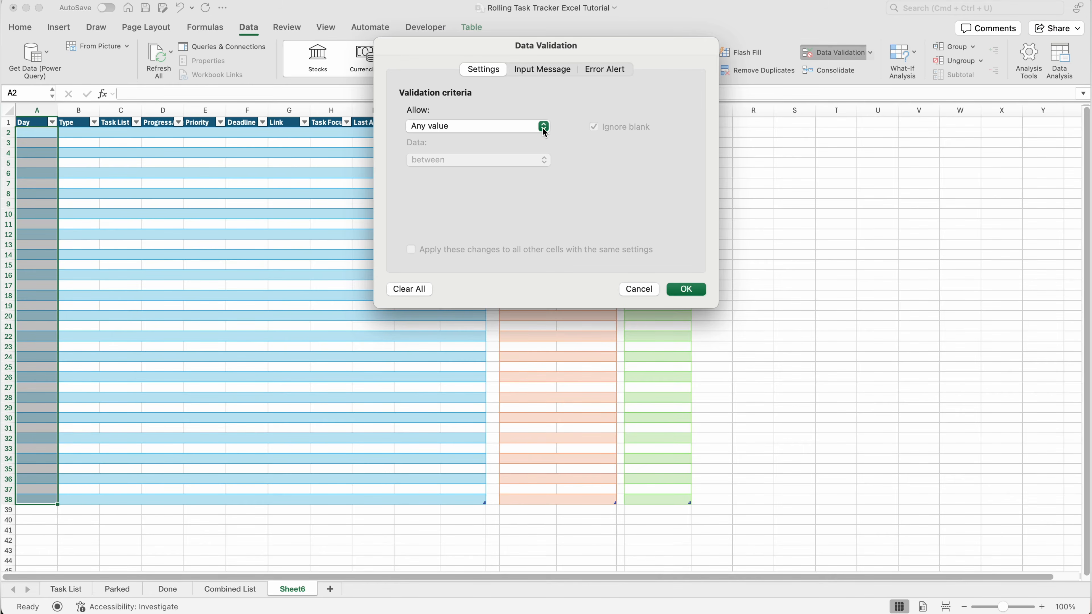
click(543, 127)
click(503, 168)
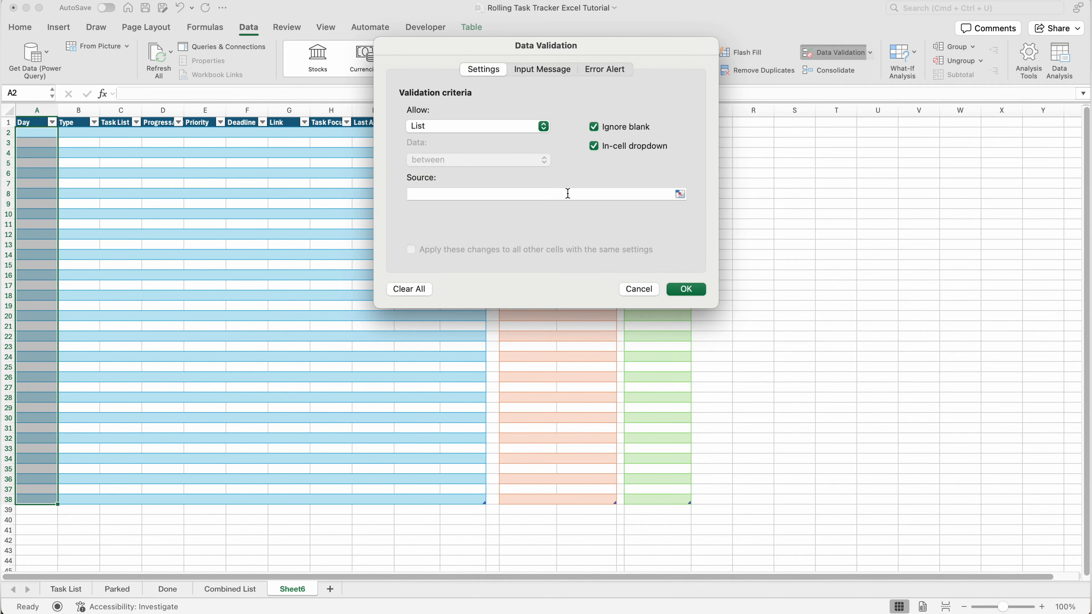
click(680, 194)
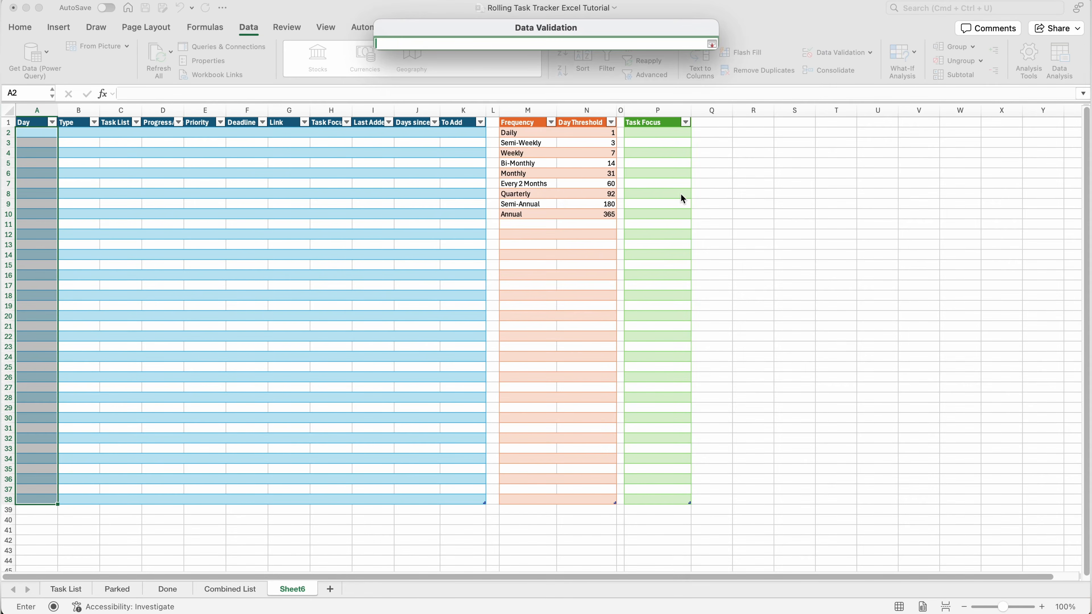
drag(530, 134, 517, 496)
key(Return)
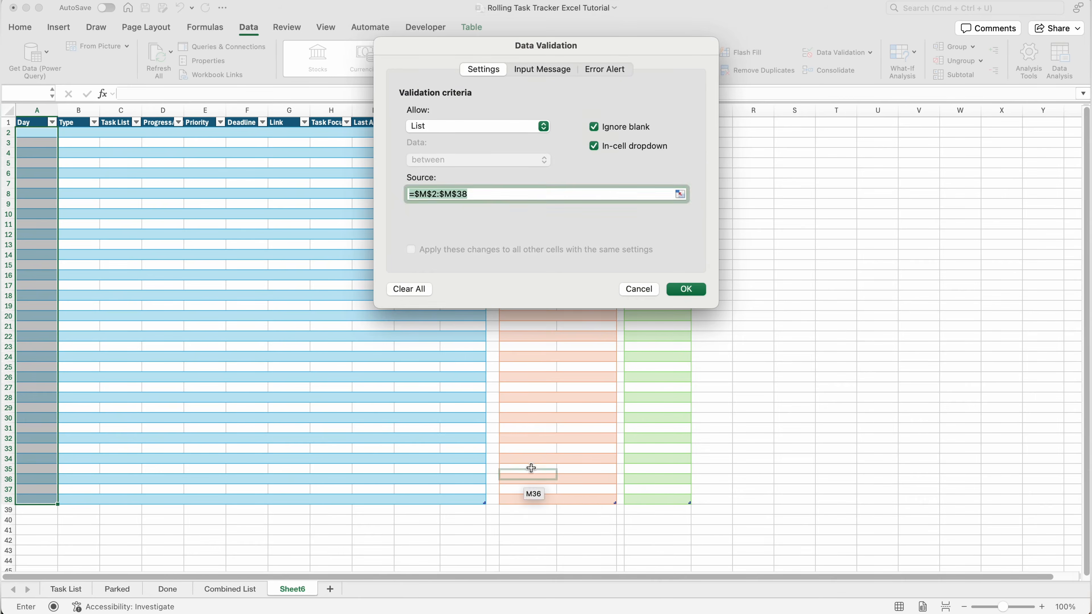
click(699, 292)
Choose Daily, Semi-Weekly, Weekly and Monthly for the first four Day entries, A2 to A5
click(62, 132)
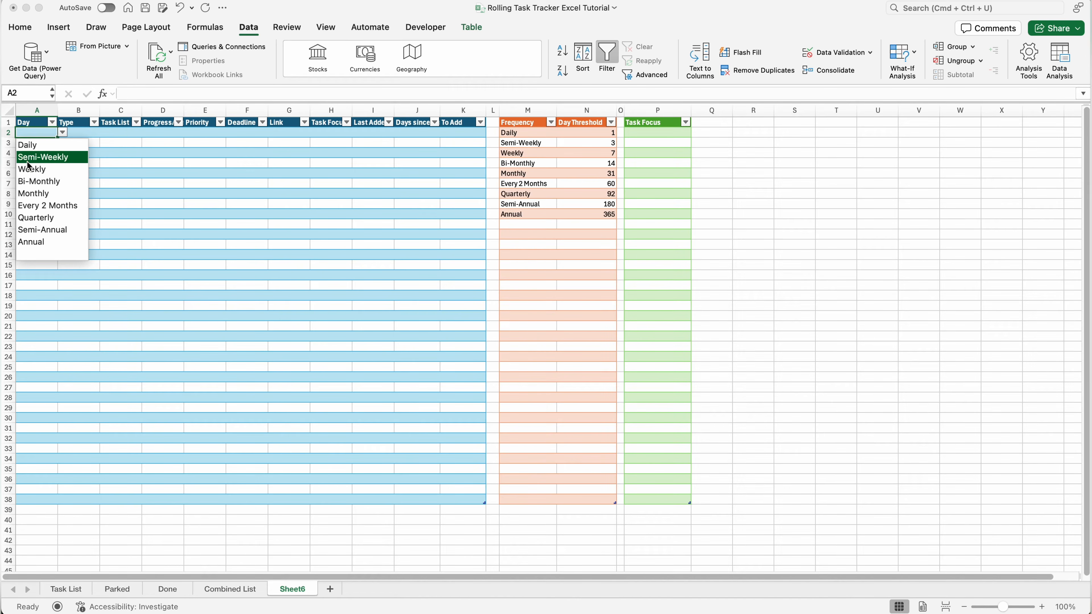
click(39, 150)
click(50, 143)
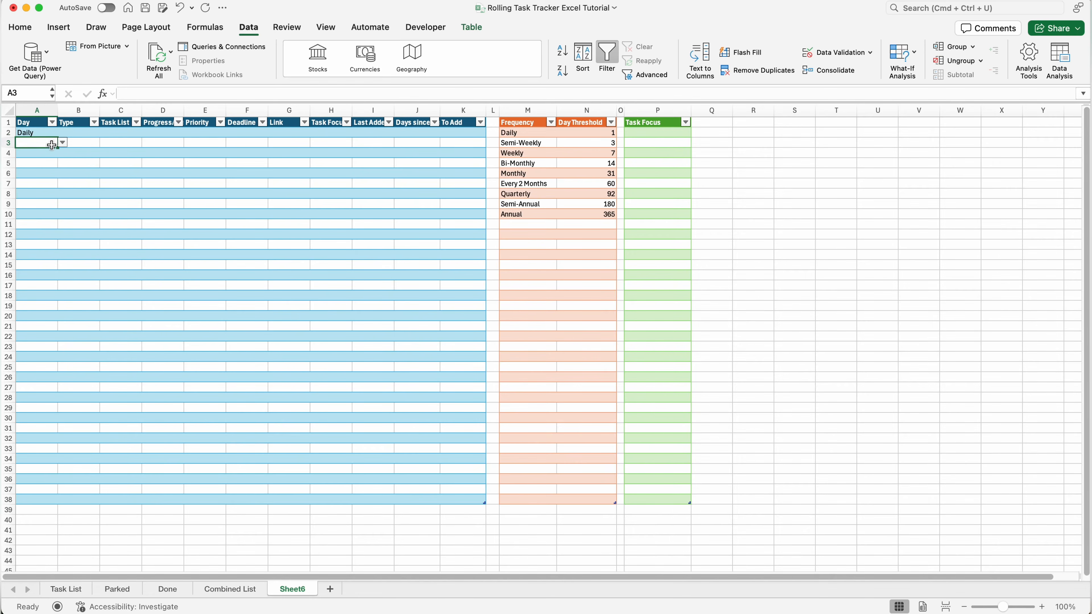
click(62, 142)
click(42, 163)
click(48, 153)
click(62, 153)
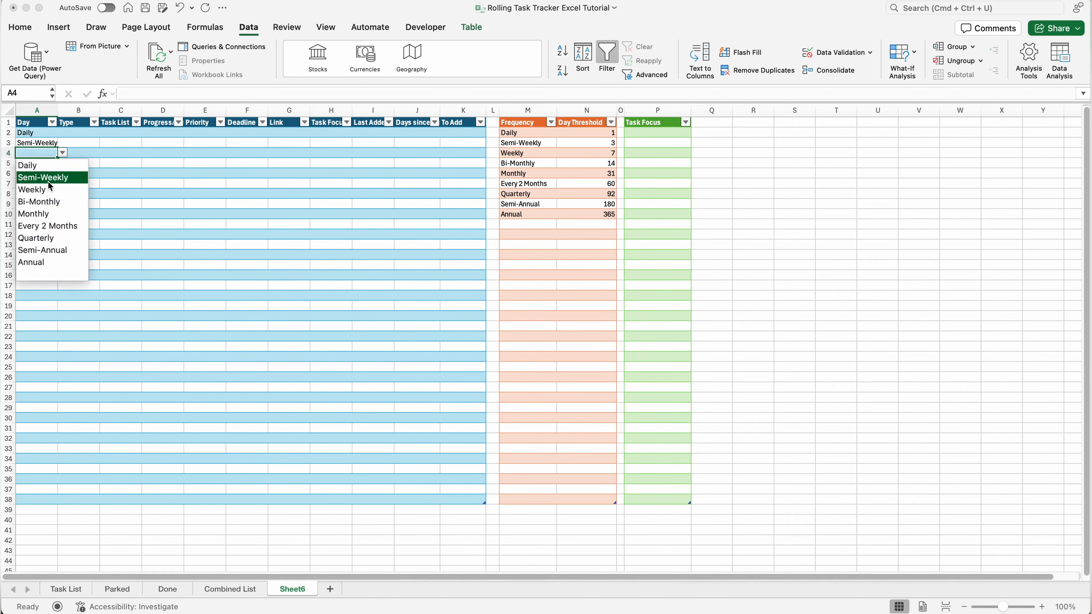
click(45, 184)
click(53, 167)
click(63, 163)
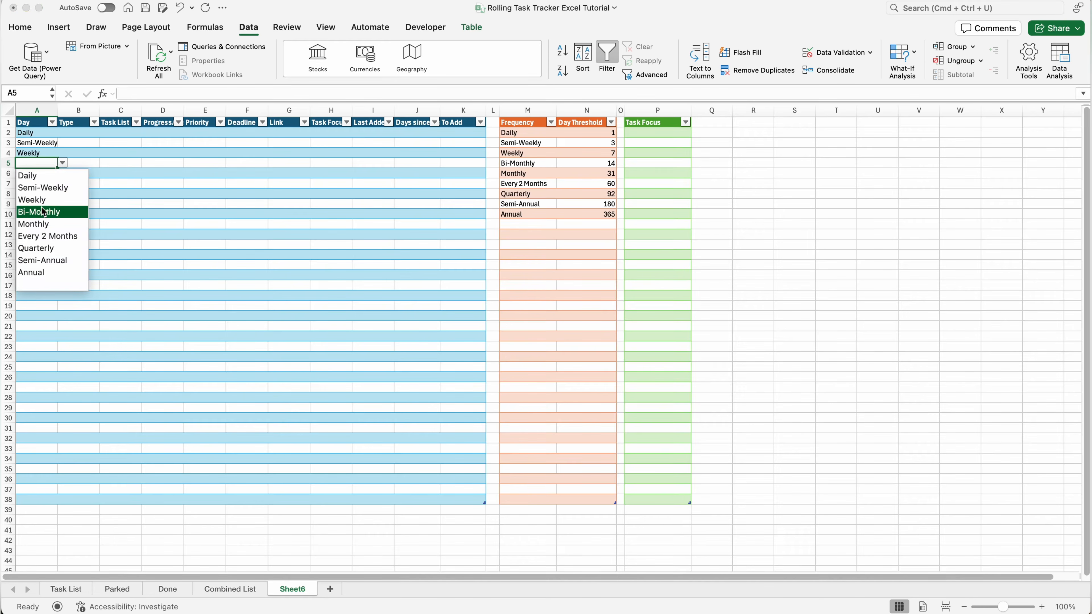
click(43, 230)
Enter "Recurring" as the Type in B2 and copy it to B3 through B5
click(87, 136)
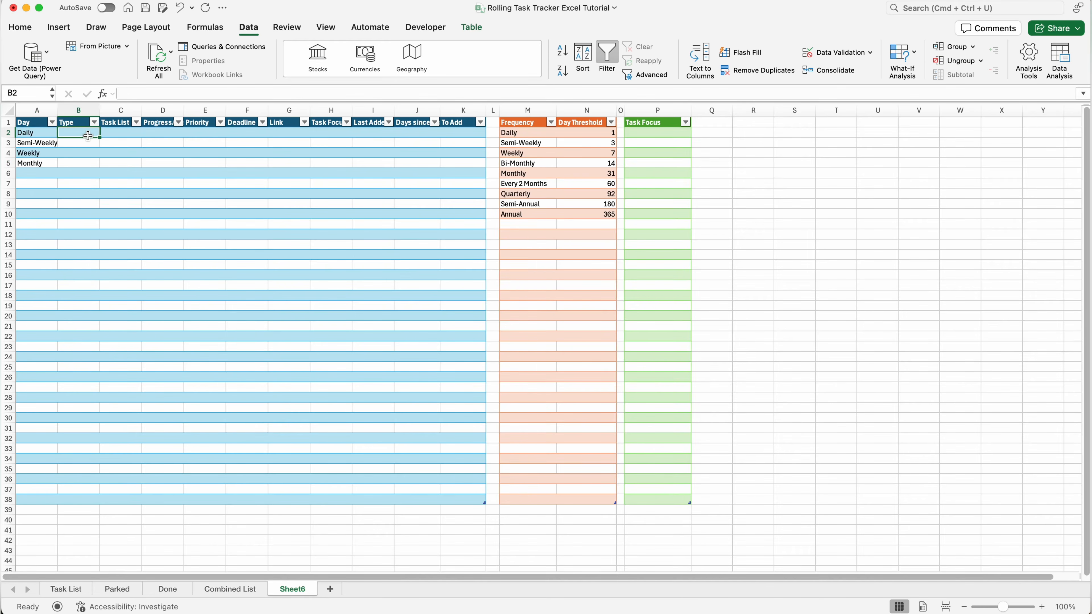
text(Rec)
key(Return)
click(88, 136)
key(super+c)
click(85, 144)
key(super+v)
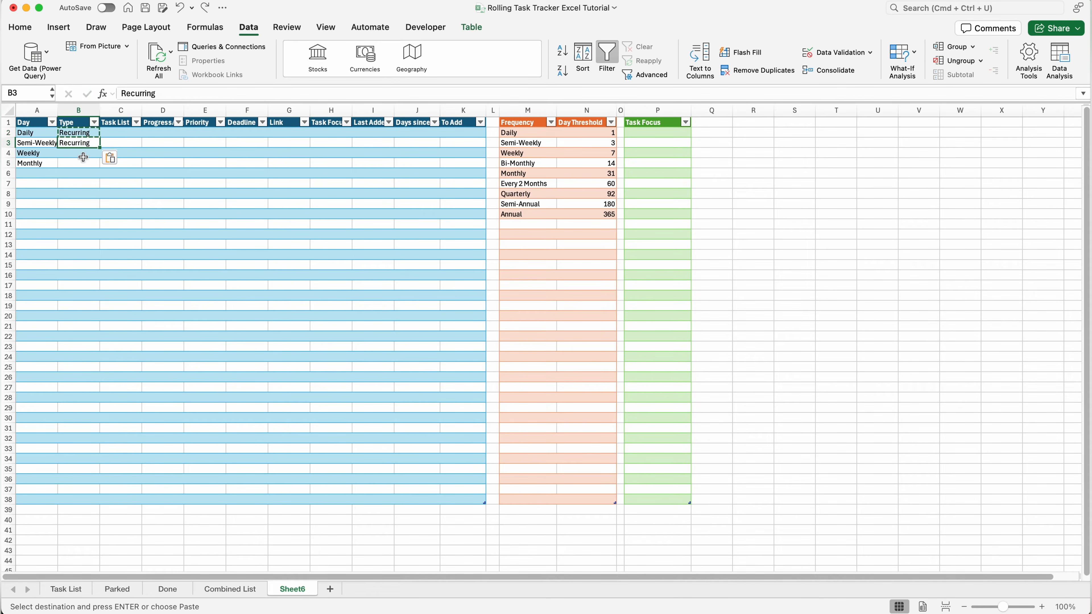
click(83, 157)
key(super+v)
click(82, 169)
click(80, 163)
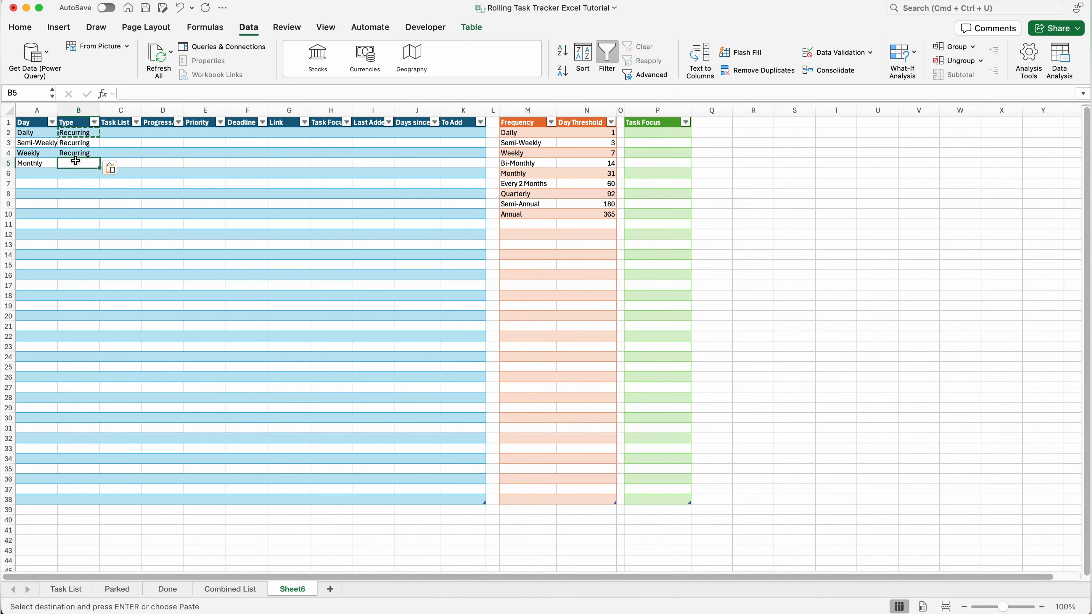
key(Return)
Enter "Task 1" in C2 and fill the series down to "Task 4" in C5
click(136, 122)
double_click(135, 134)
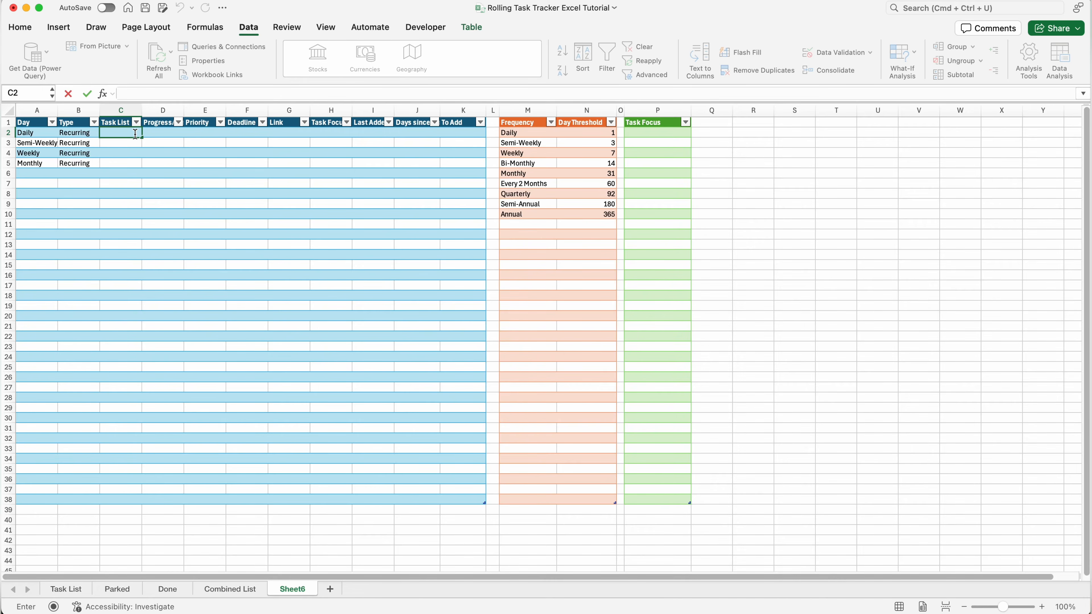
text(Task 1)
key(Tab)
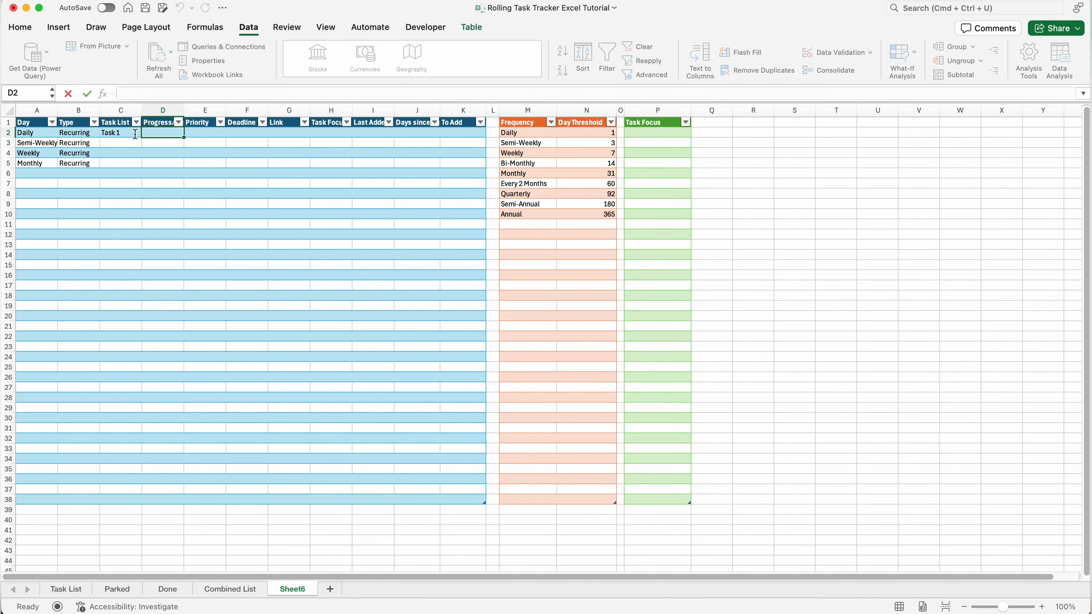
click(135, 133)
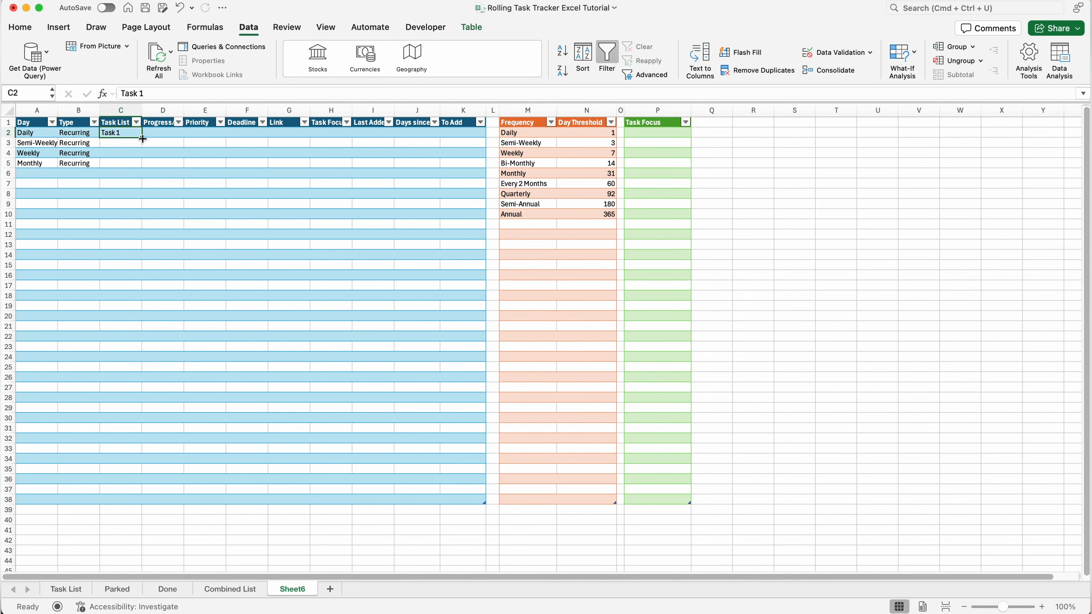
drag(141, 137, 141, 164)
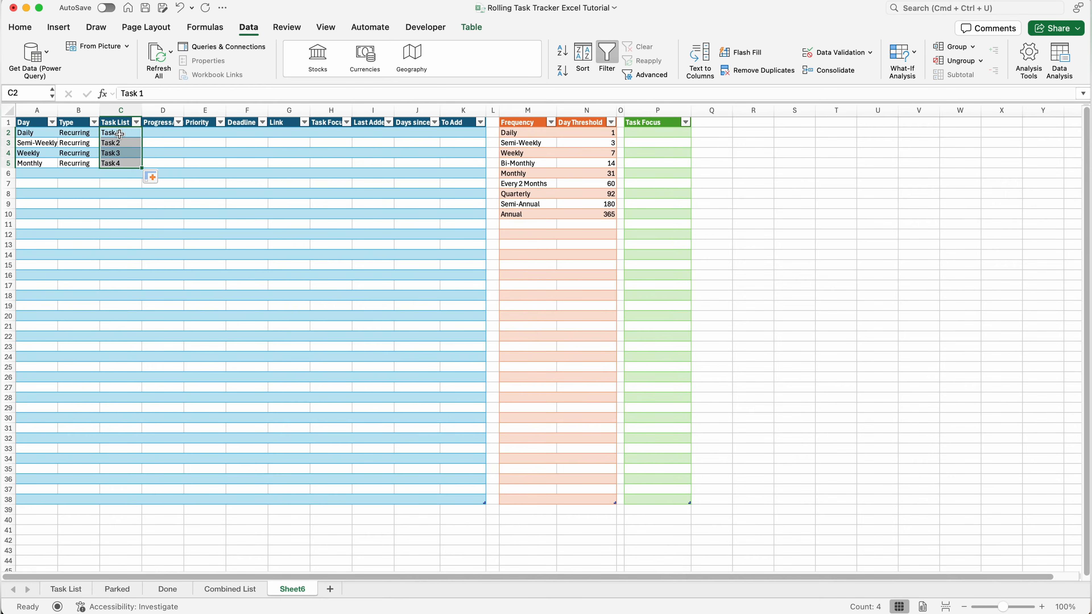
Enter "Not Started" as the progress in D2 and fill it down to D5
click(160, 133)
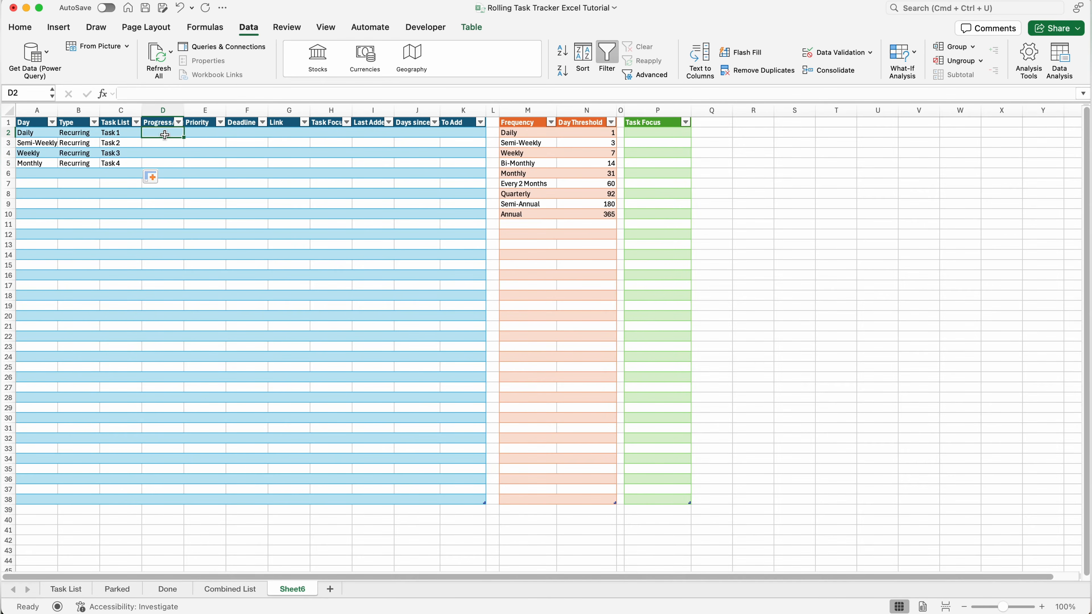
text(Not Sta)
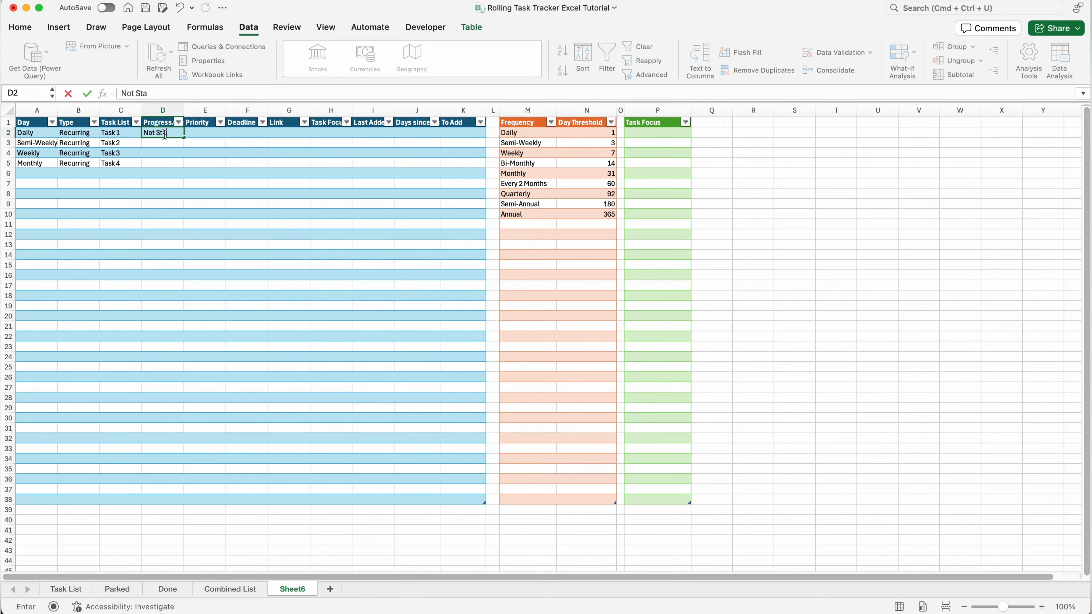
text(rted)
key(Return)
click(181, 134)
drag(184, 137, 178, 164)
Enter "1 - Recurring" as the Priority in E2 and fill it down to E5
click(209, 132)
text(1)
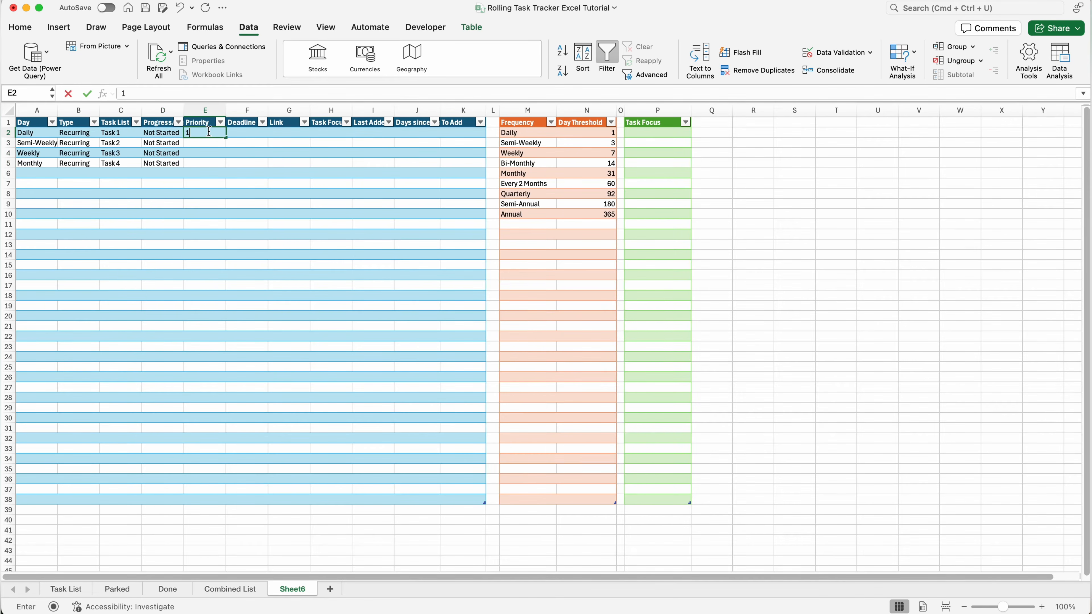
text( - Recurringh)
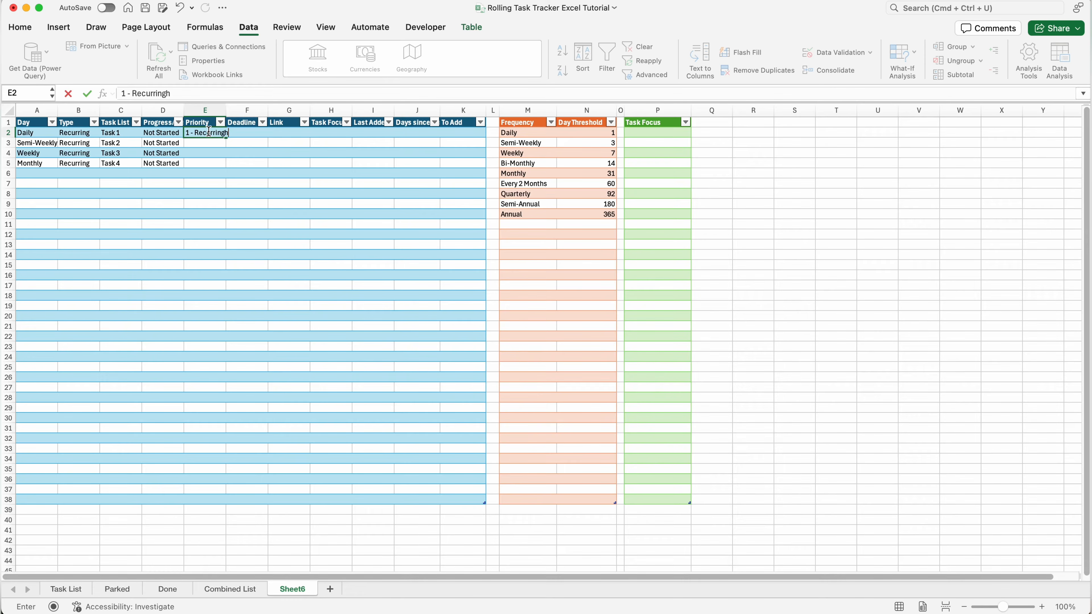
key(BackSpace)
key(Return)
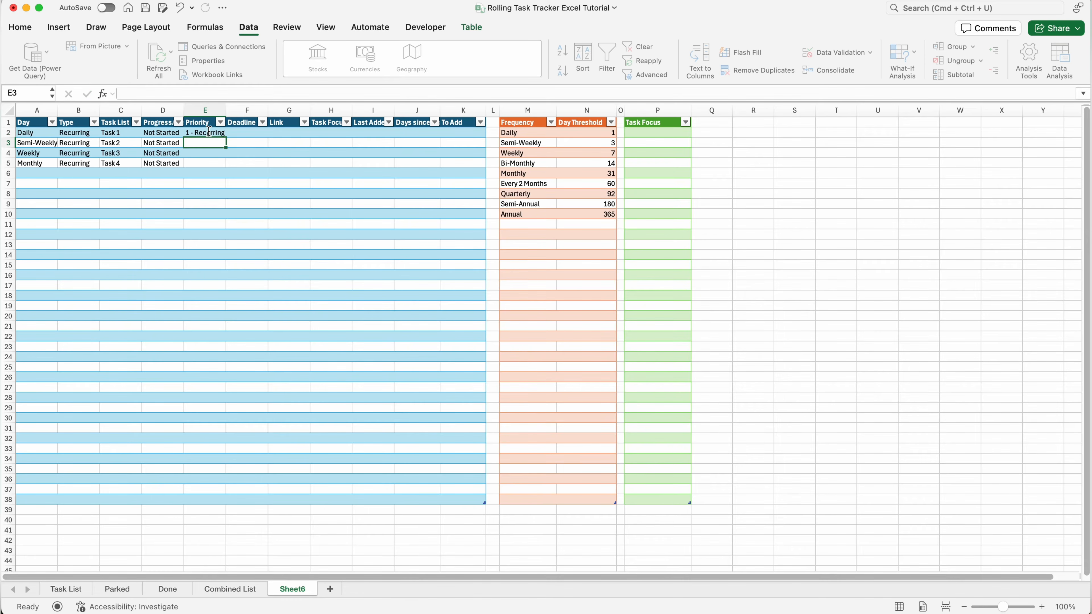
click(220, 135)
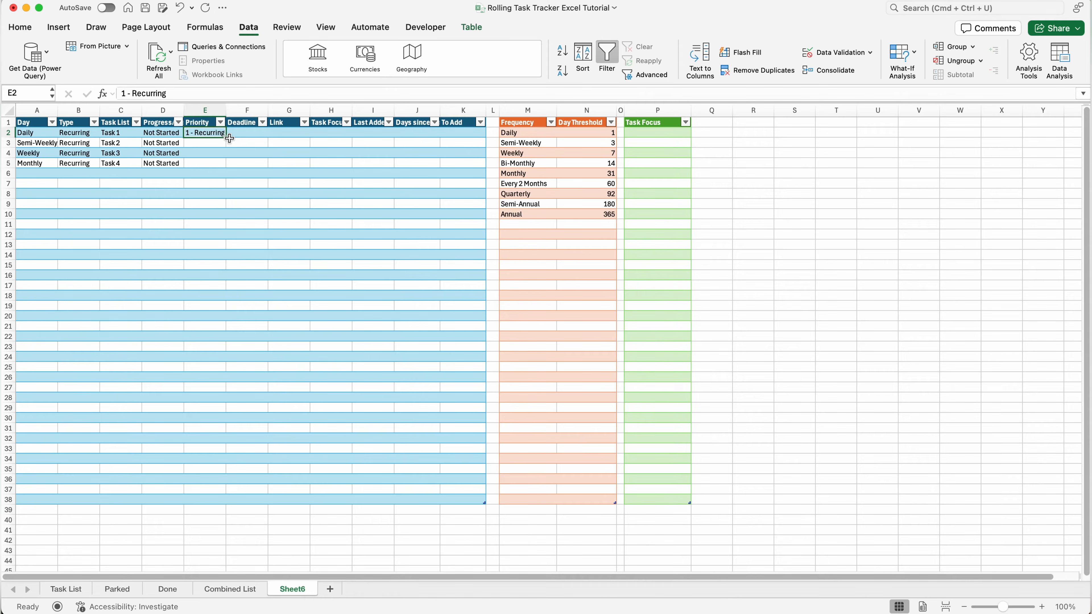
drag(225, 138, 224, 170)
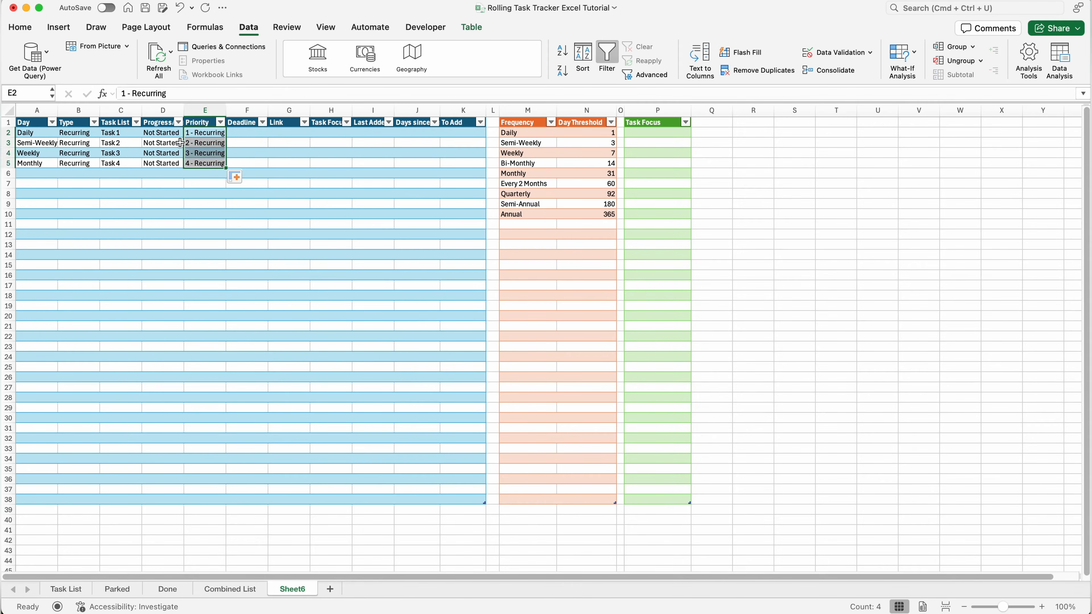
Correct the Priority entries in E3 to E5 so that each reads "1 - Recurring"
double_click(188, 143)
key(Delete)
text(1)
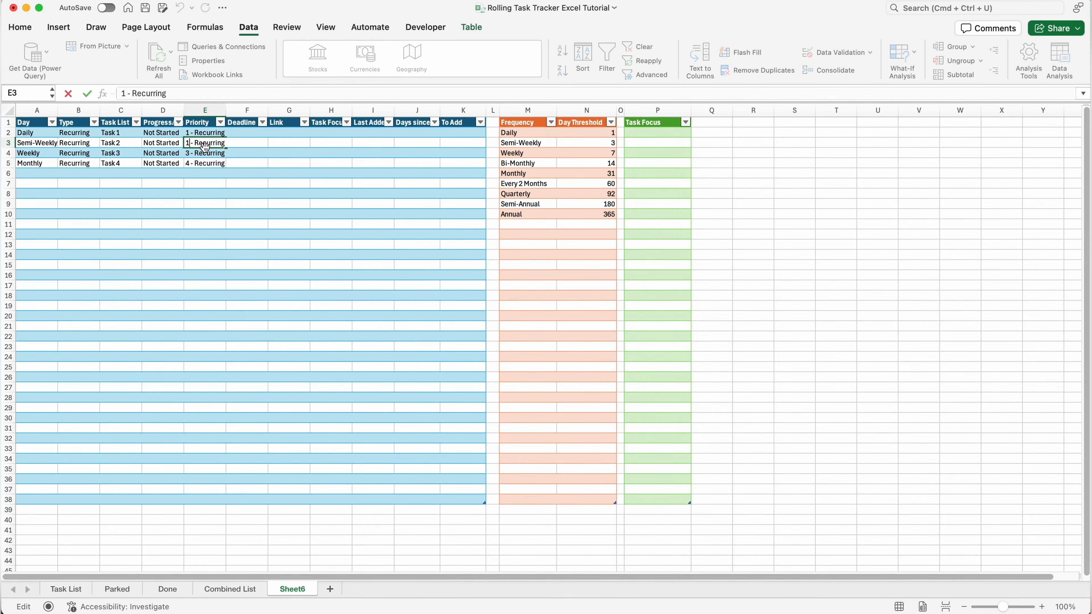
key(Return)
drag(207, 137, 225, 167)
Enter =TODAY() as the Deadline in F2 and fill it down to F3
click(244, 137)
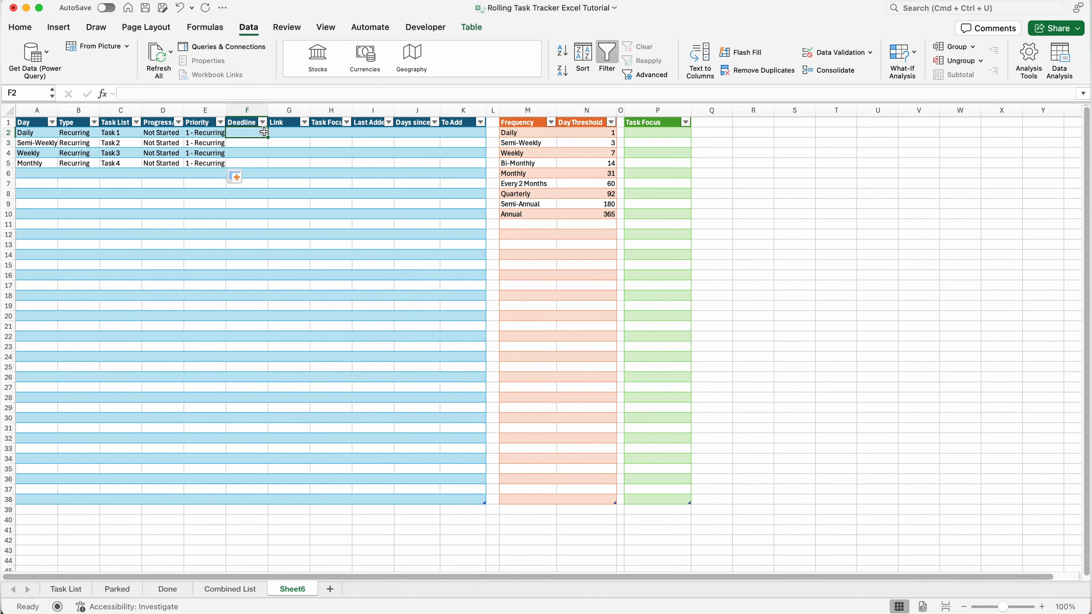
click(284, 135)
click(257, 136)
text(=)
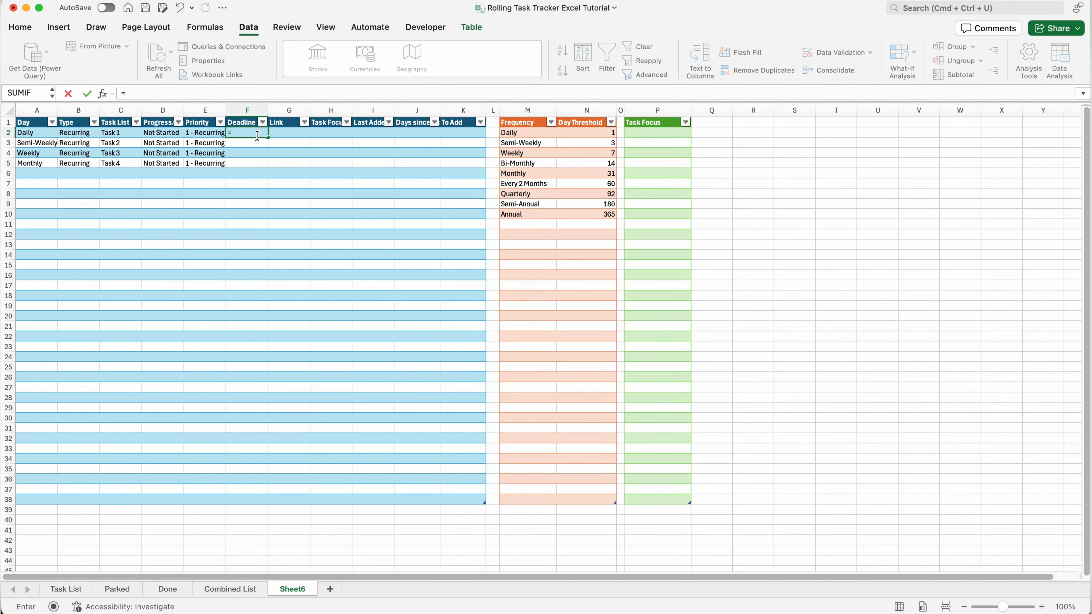
text(TODAY)
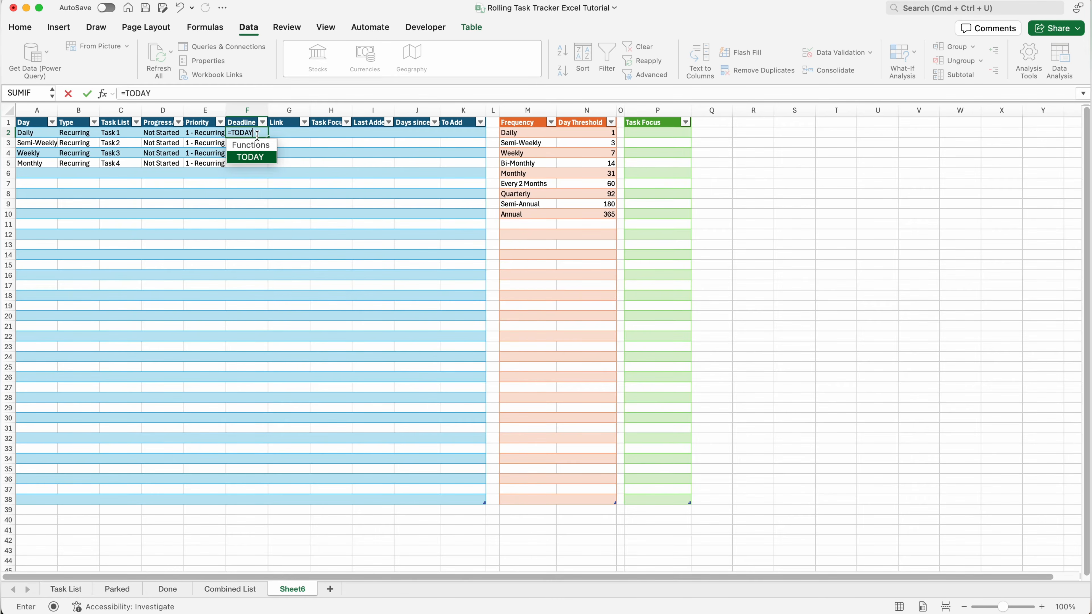
text(())
key(ctrl+Return)
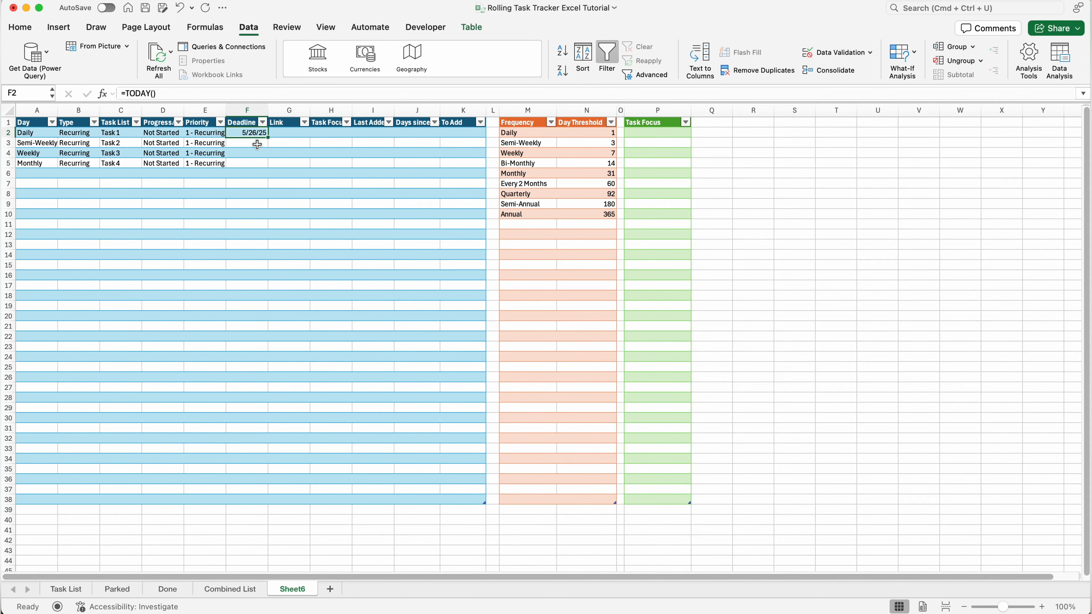
drag(268, 137, 266, 145)
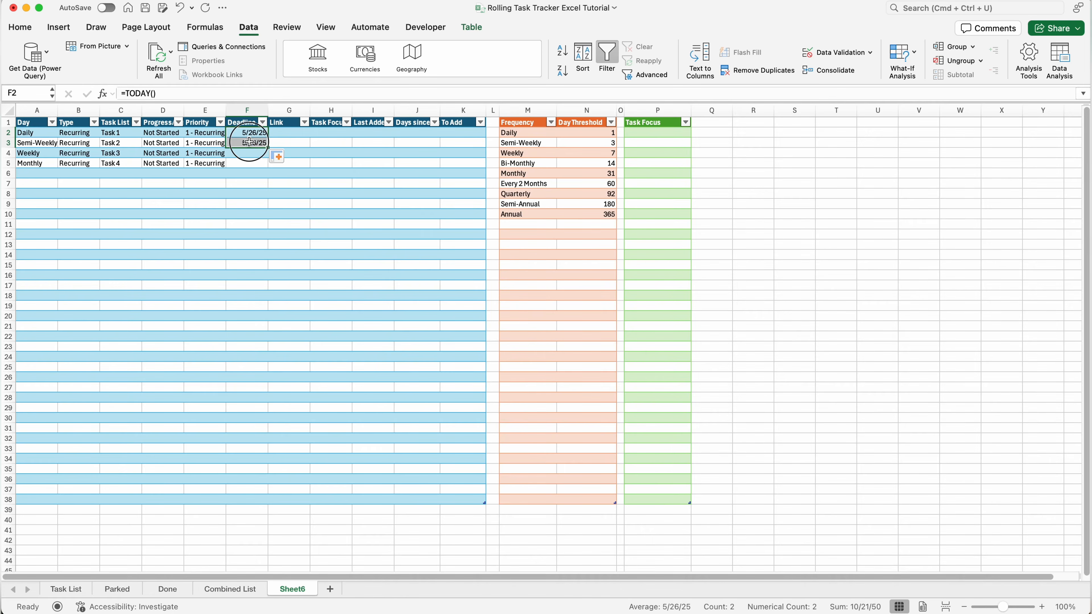
Change the Deadline formula of the Semi-Weekly task in F3 to =TODAY()+3
click(253, 144)
click(194, 90)
text(+)
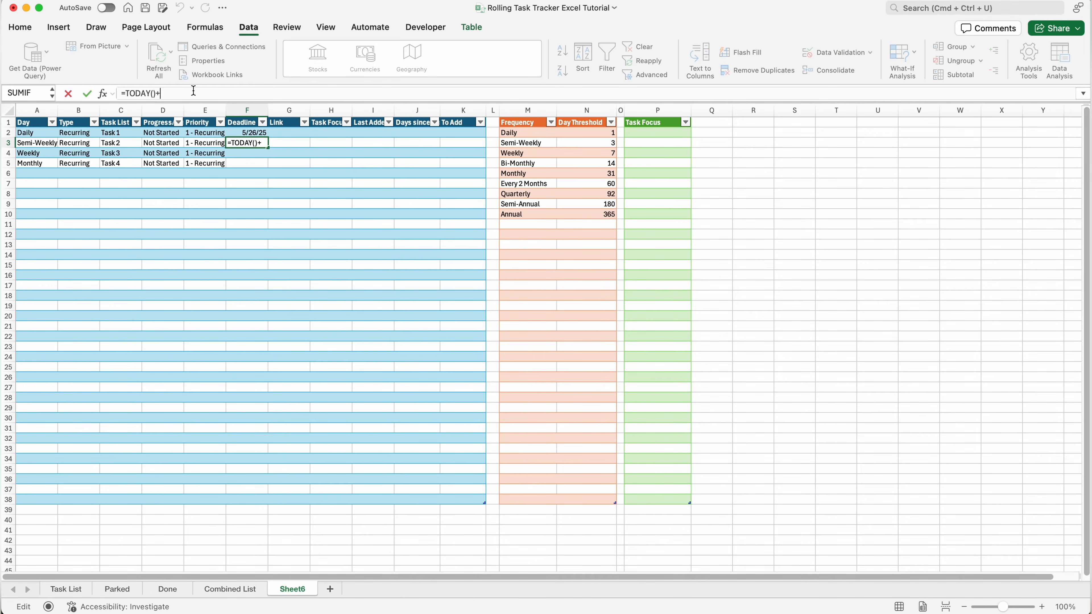
text(3)
key(Return)
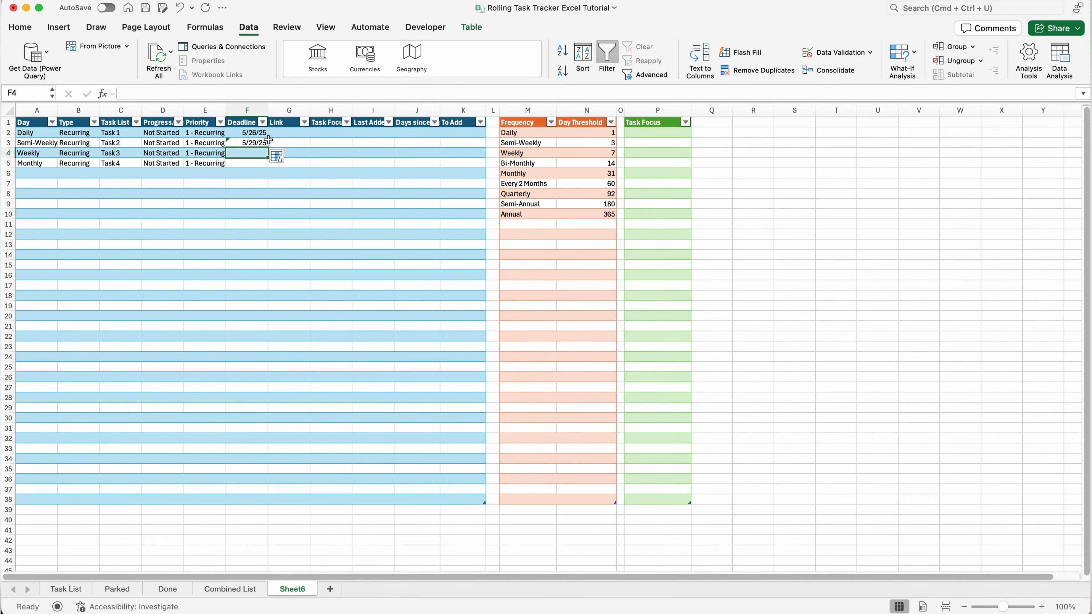
Add a list dropdown to the Task Focus cells H2:H38, using $P$2:$P$38 as the validation source
click(292, 135)
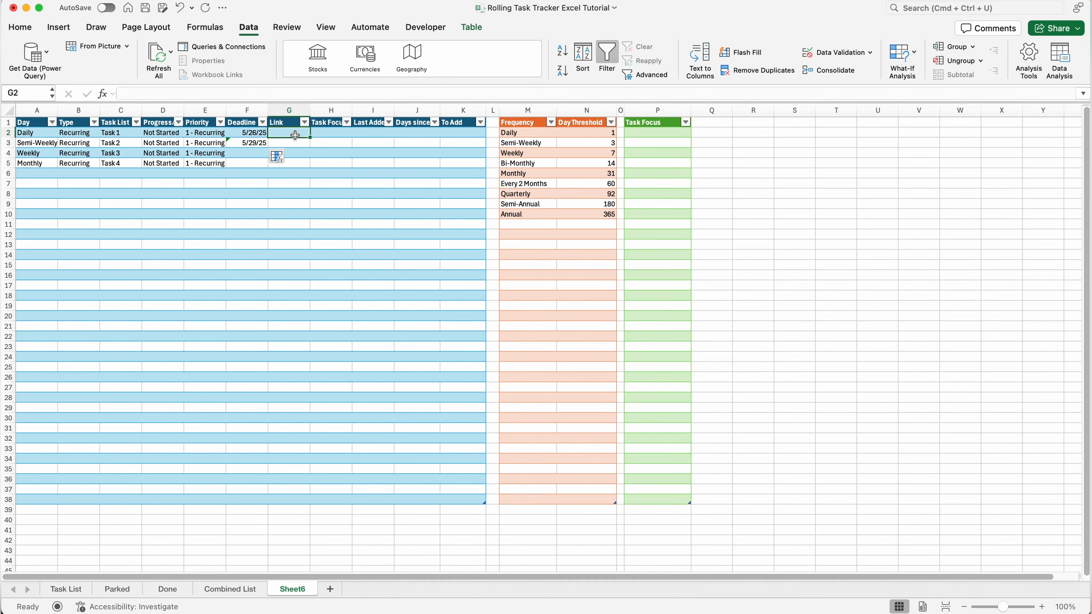
drag(338, 132, 331, 501)
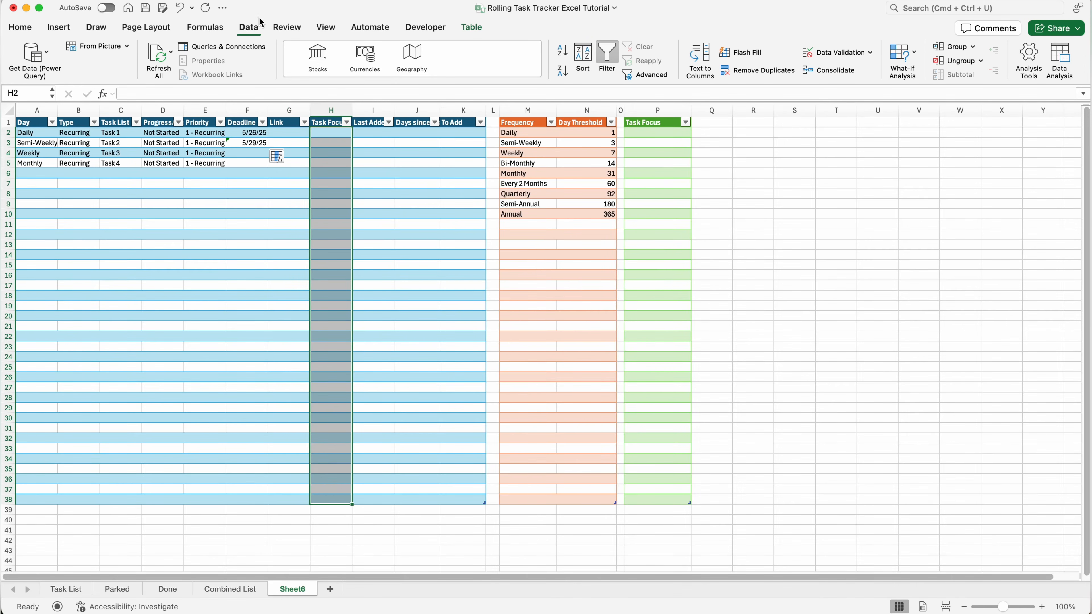
click(842, 52)
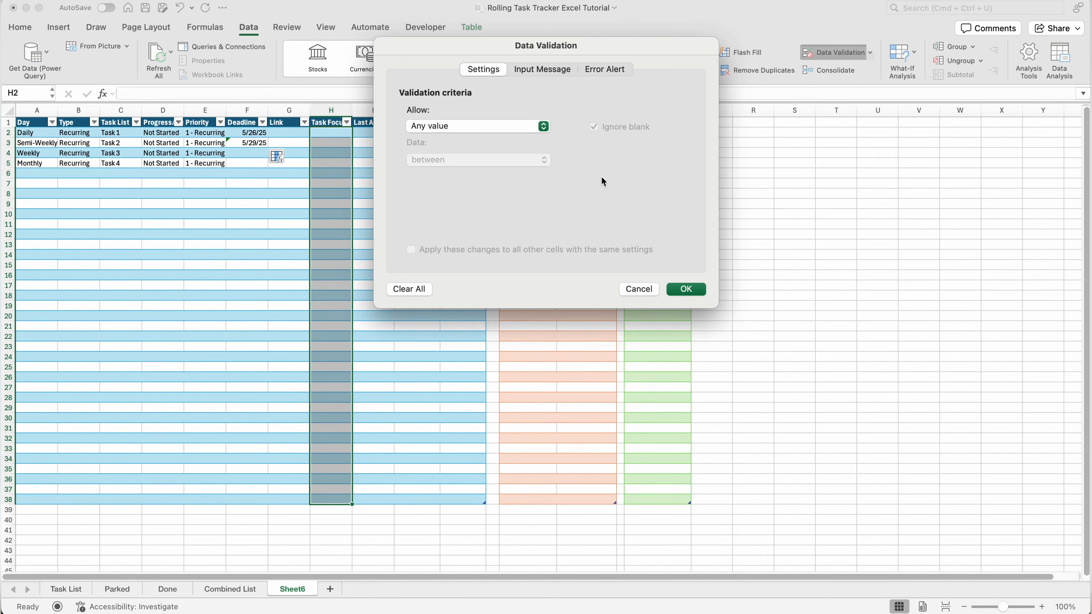
click(523, 128)
click(477, 173)
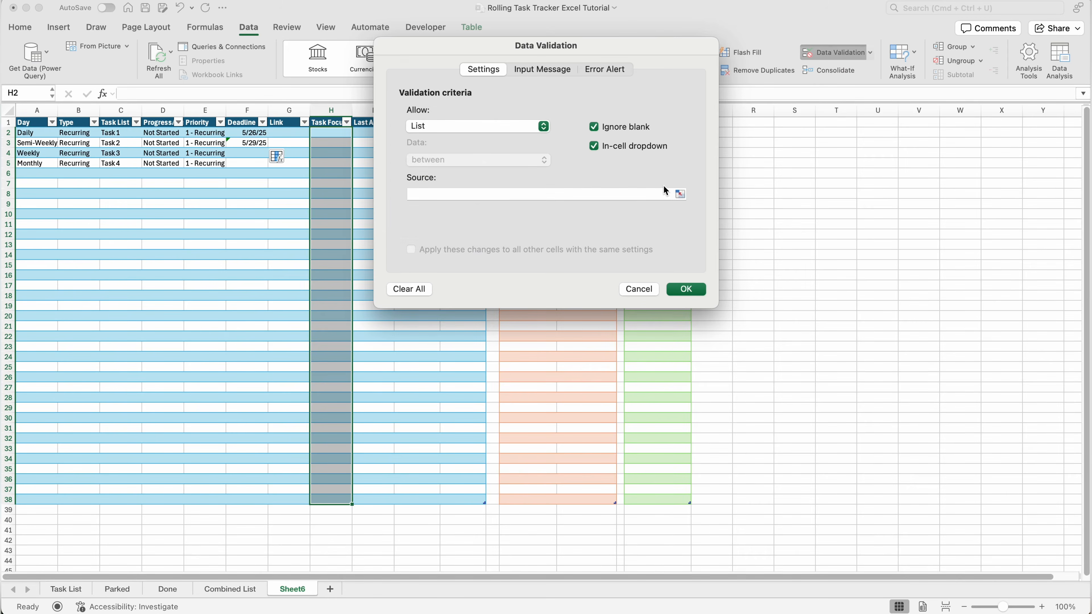
click(667, 189)
drag(642, 136, 653, 500)
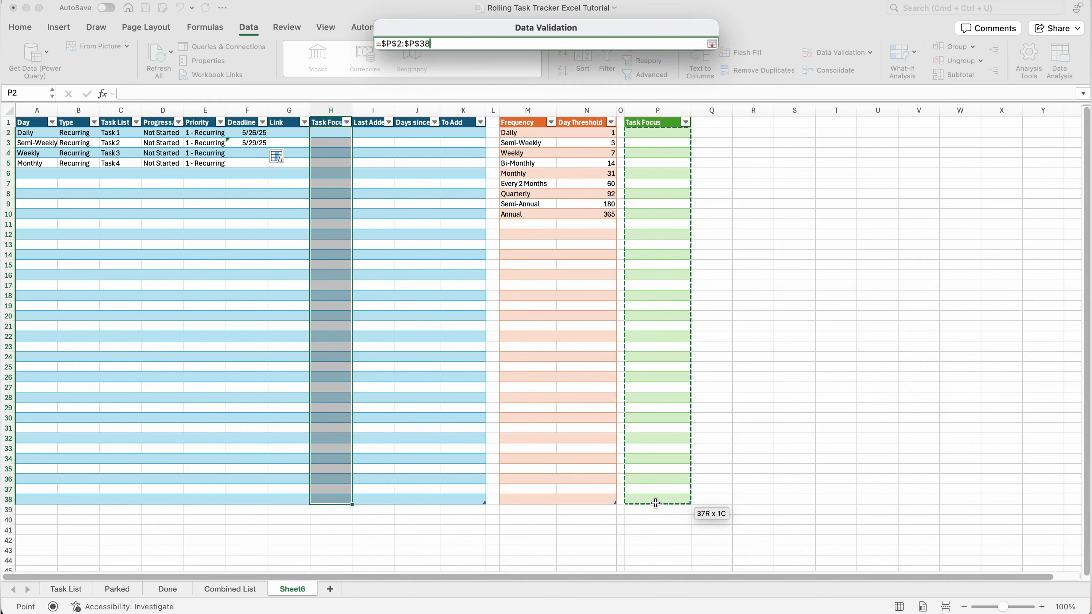
key(Return)
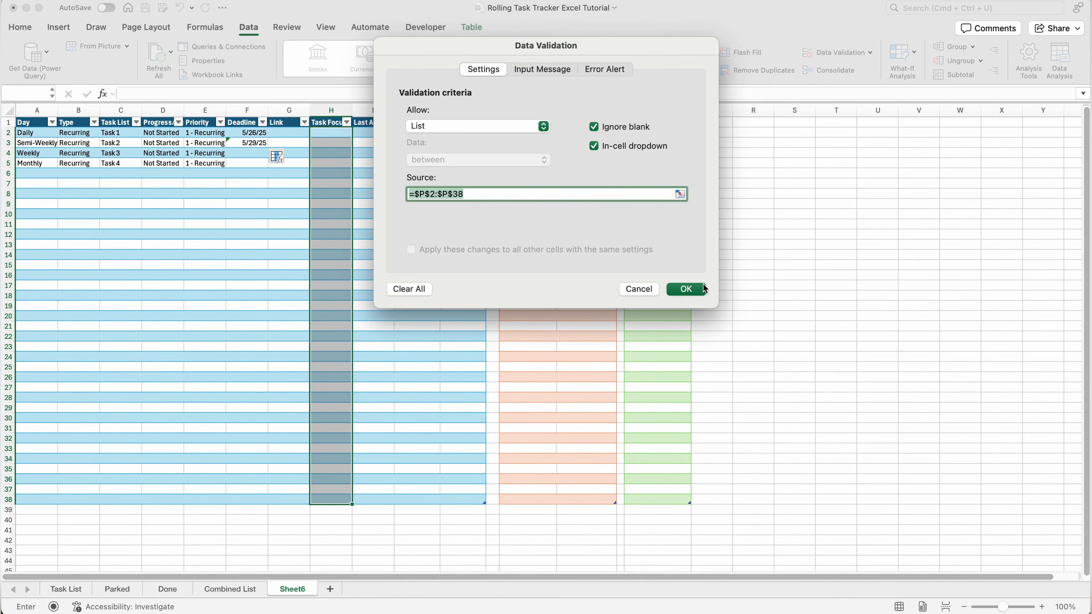
click(694, 287)
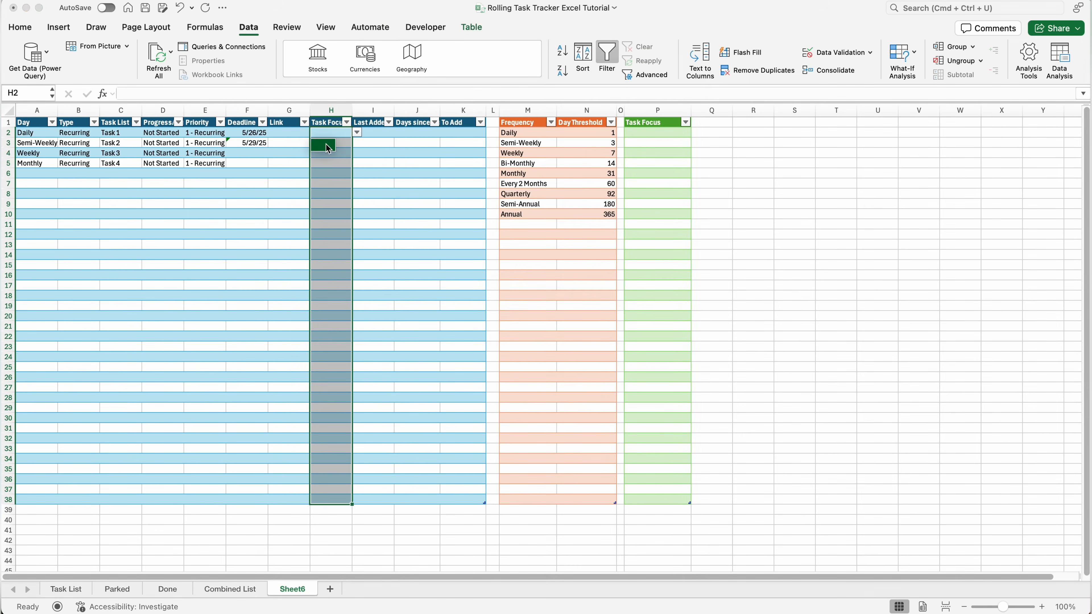
Enter "Focus 1" in P2 of the green Task Focus table and fill the series down to "Focus 15" in P16
click(670, 134)
text(Focus 1)
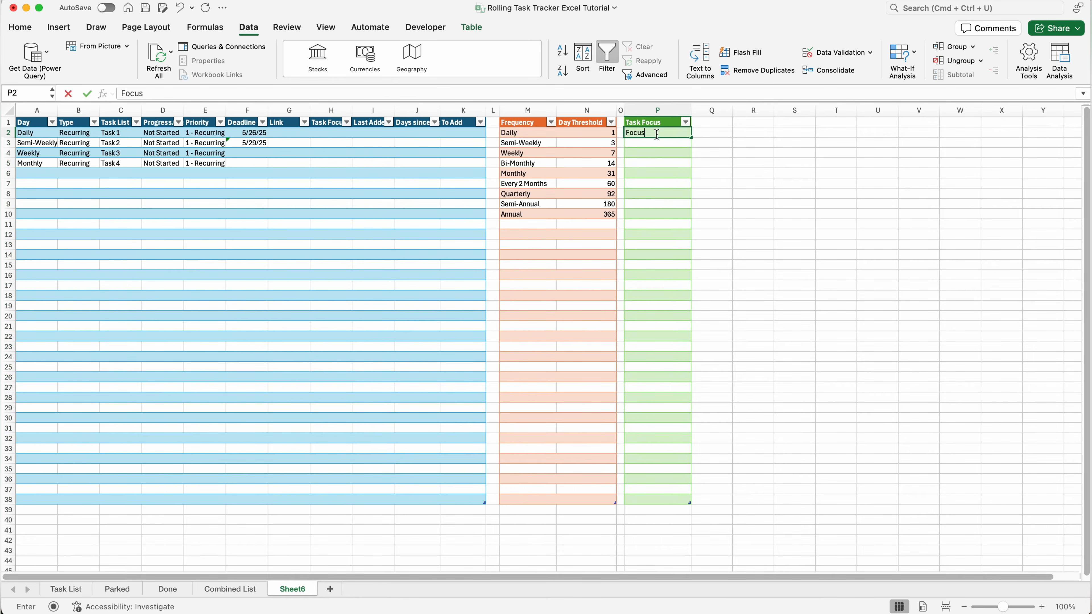
key(Return)
key(Up)
drag(690, 137, 689, 281)
Choose the Task Focus for the four recurring tasks in H2:H5 as Focus 1, Focus 4, Focus 8 and Focus 3
click(346, 133)
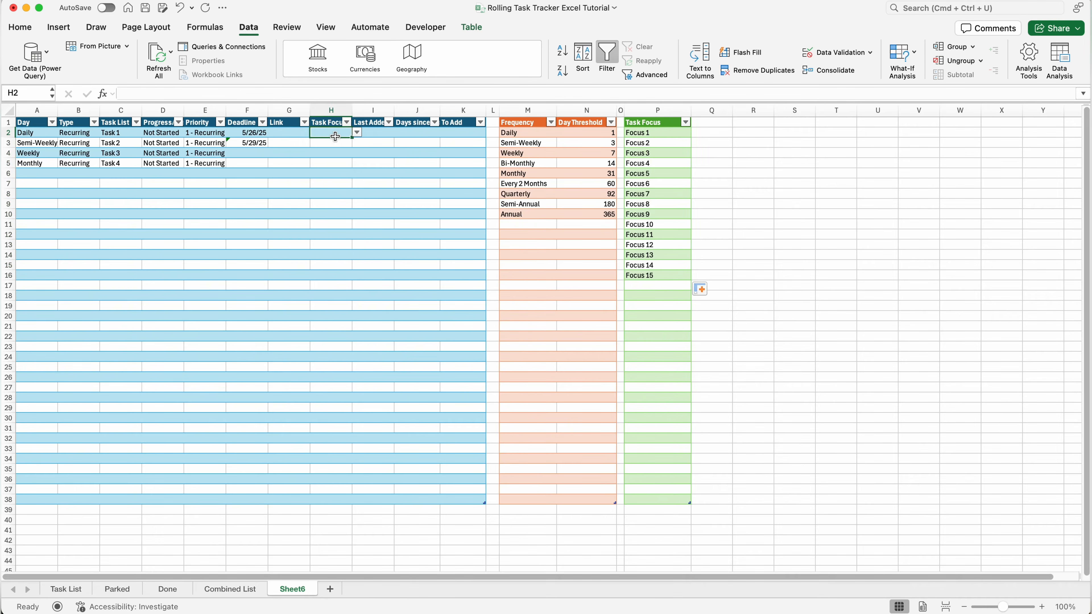
click(357, 132)
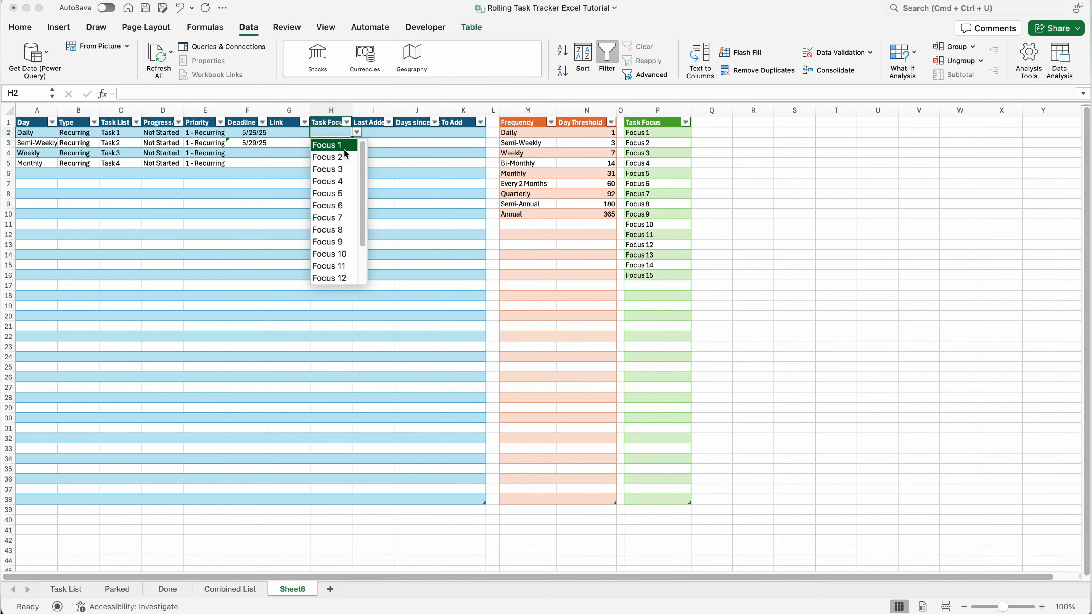
click(345, 149)
click(346, 143)
click(358, 143)
click(340, 194)
click(336, 152)
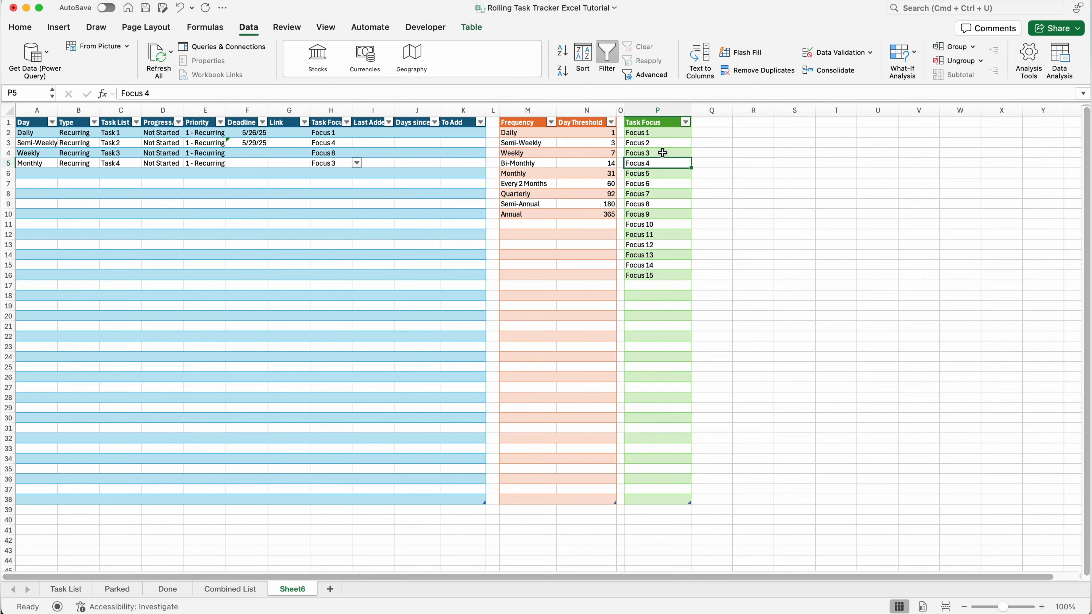
Try renaming the Task Focus entry in P3 to "Focus 22", check the dropdown in H5, and undo the rename
double_click(667, 146)
text(2)
key(Return)
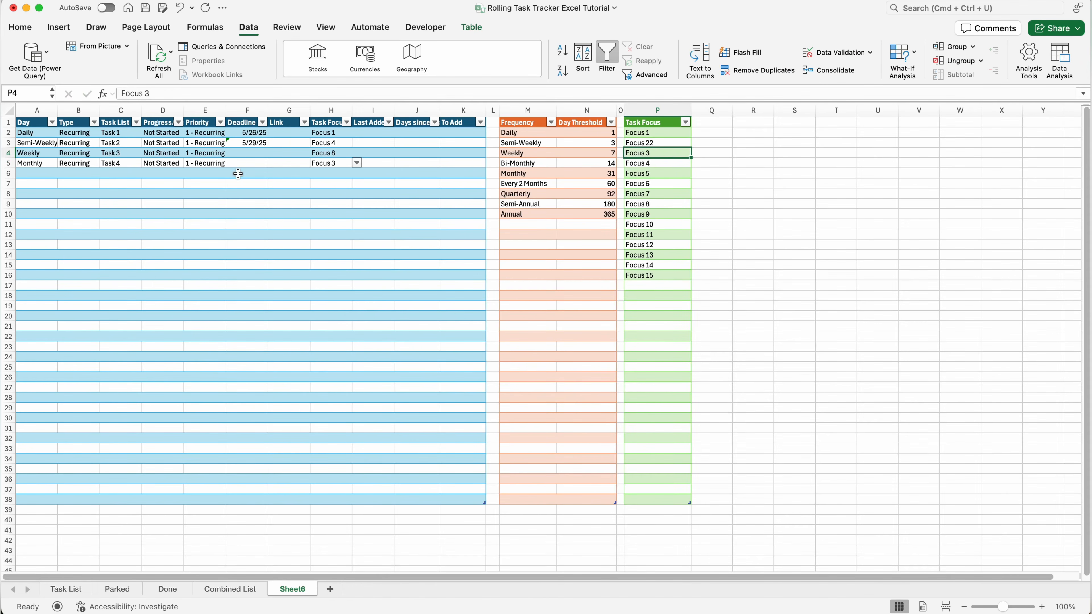
click(357, 163)
click(377, 158)
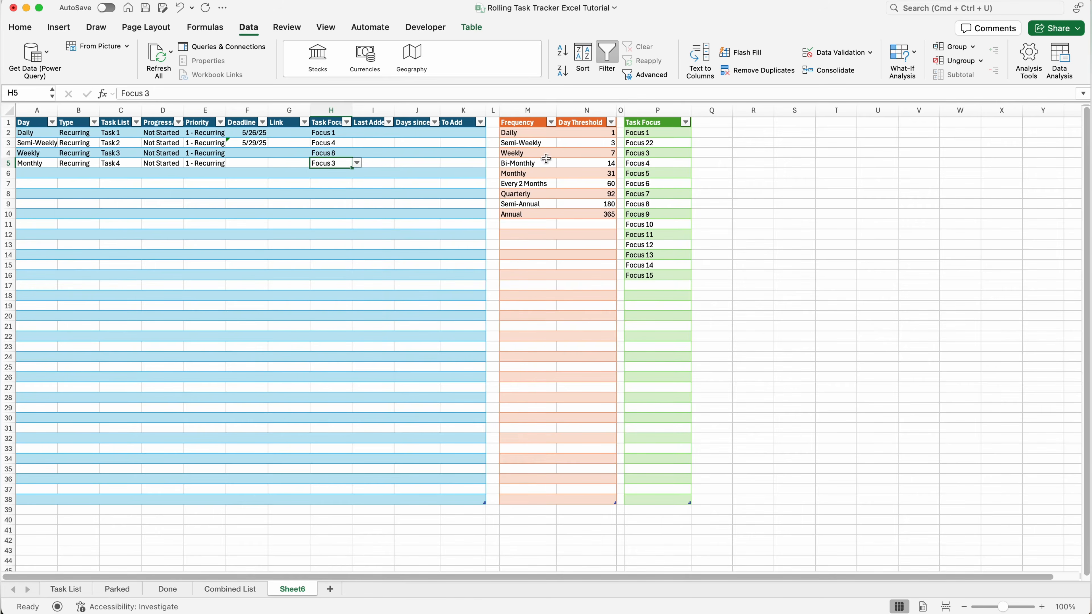
key(super+z)
Enter 5/26/2025 as the Last Added date of the Daily task in I2
click(417, 133)
click(373, 132)
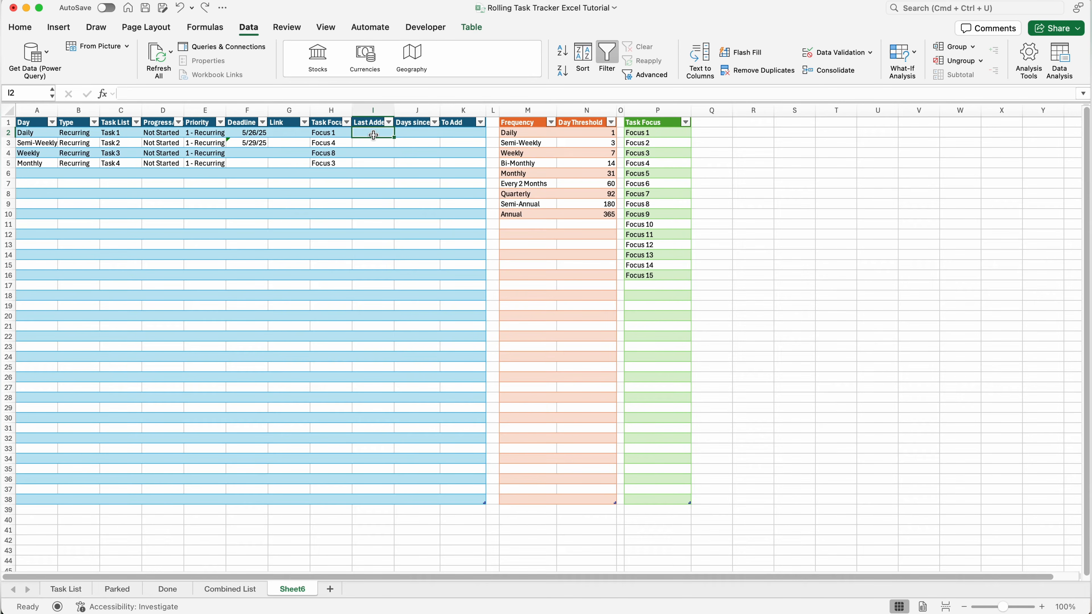
text(5/26/202)
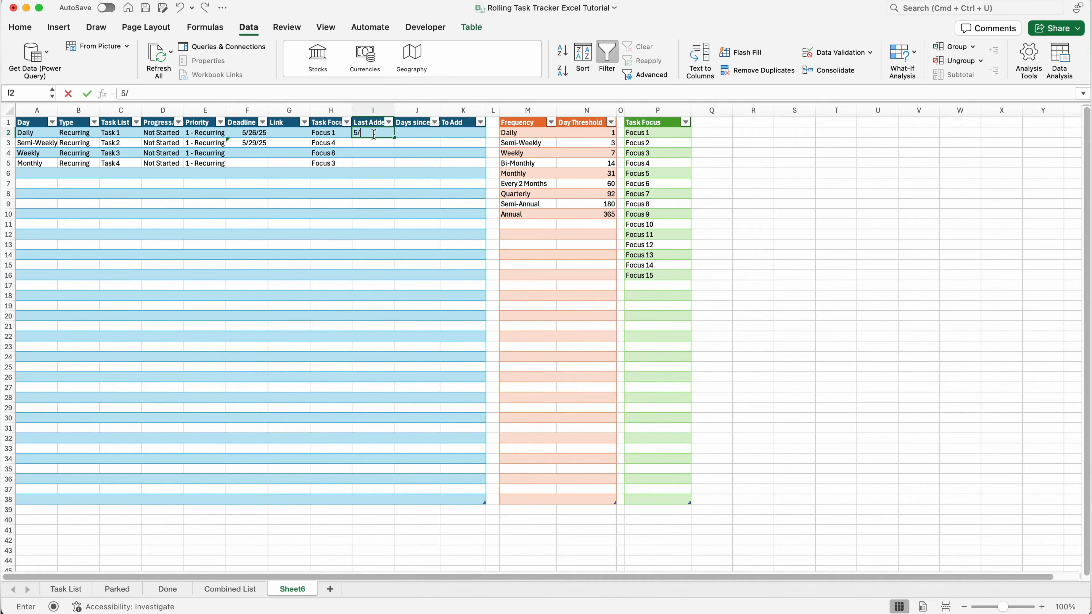
text(5)
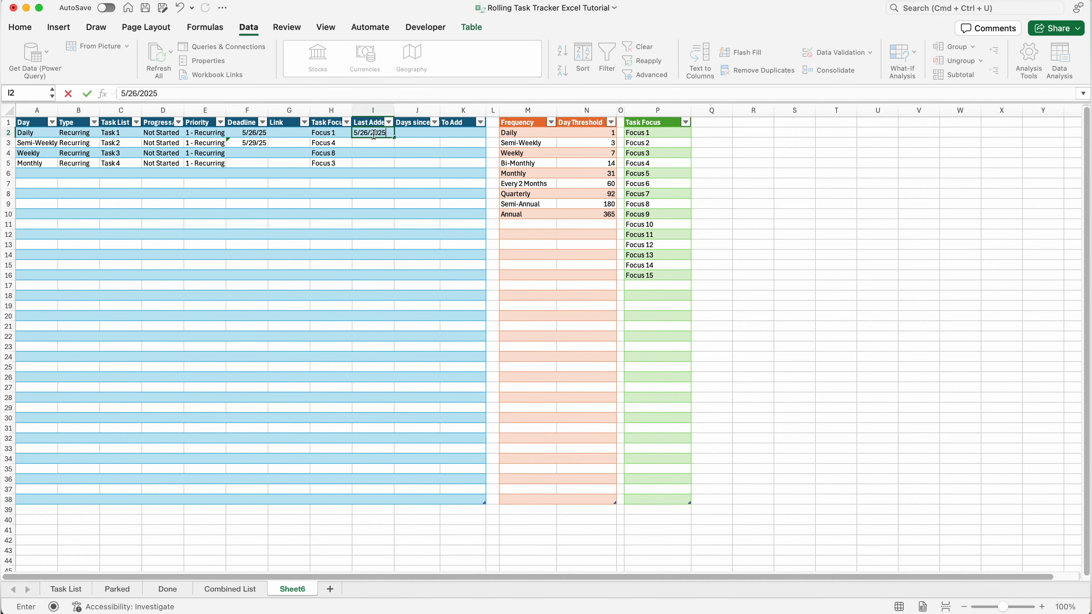
key(Return)
click(374, 134)
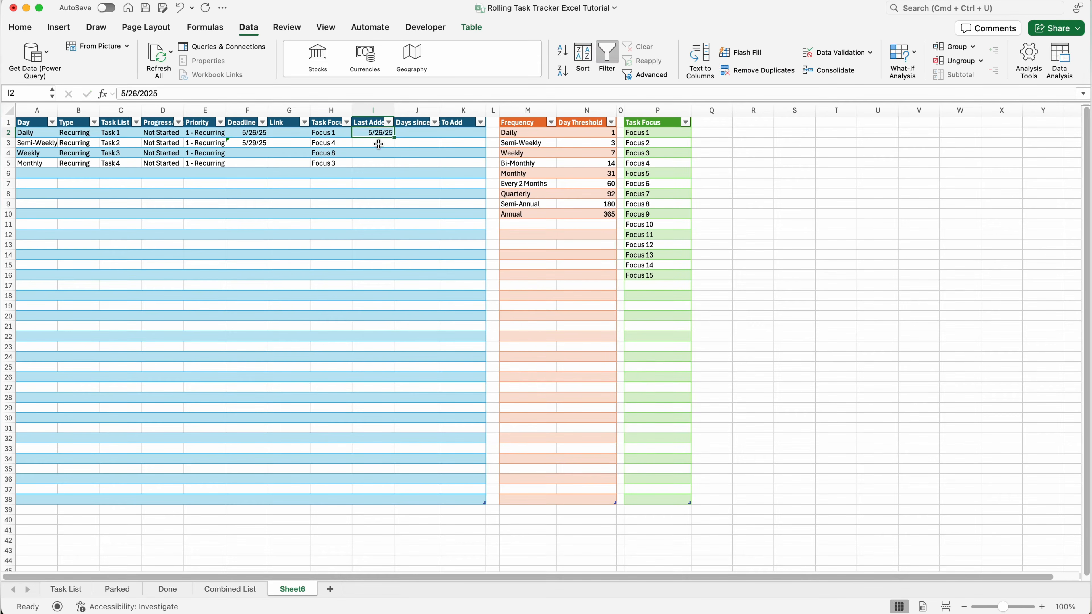
Enter 5/20/2025 as the Last Added date of the Semi-Weekly task in I3
click(379, 145)
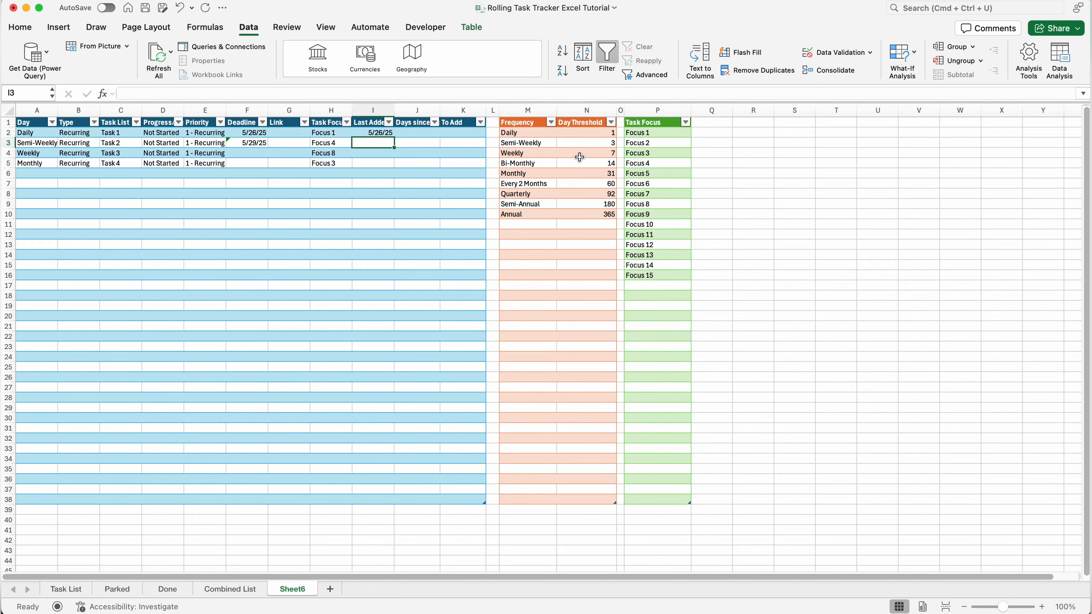
click(377, 143)
text(5/)
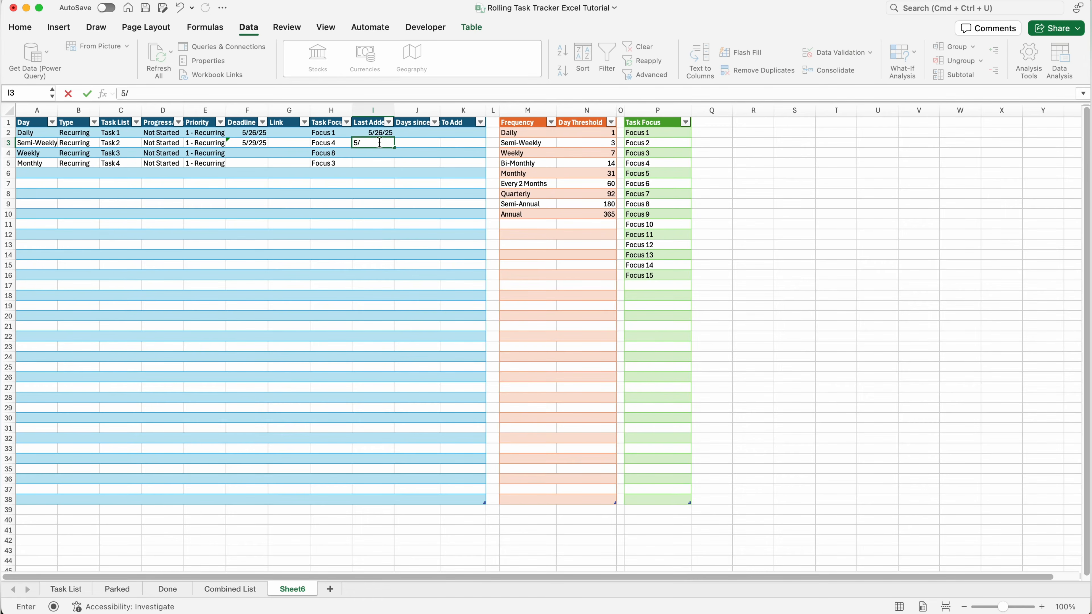
text(20/2025)
key(ctrl+Return)
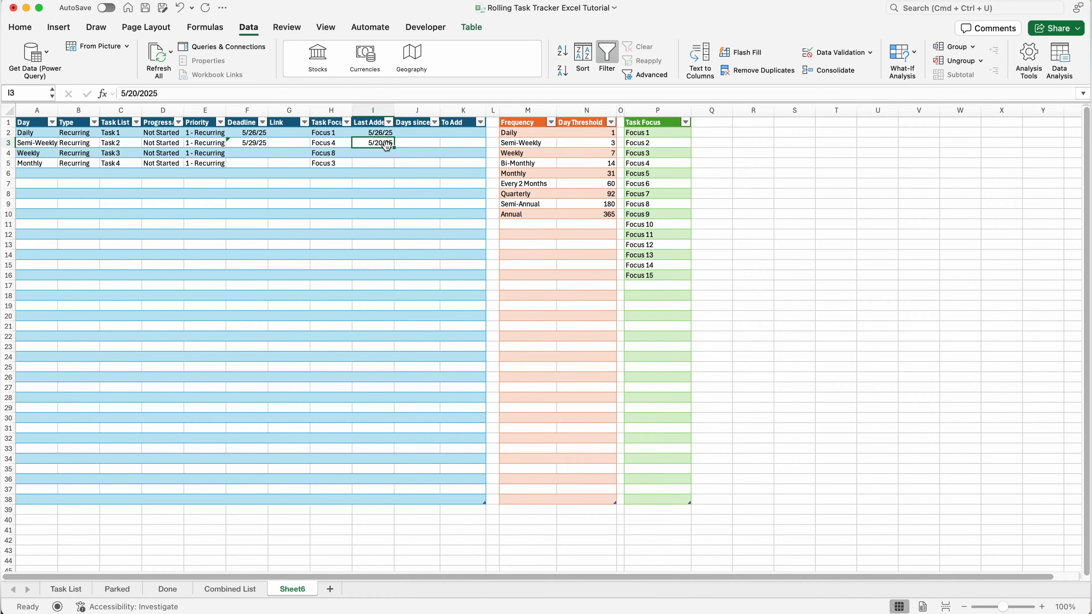
Enter 5/26/2025 as the Last Added date in I4 and I5, and fill the Days since column from J2 with =IF(ISBLANK(I2),"",TODAY()-I2)
click(590, 153)
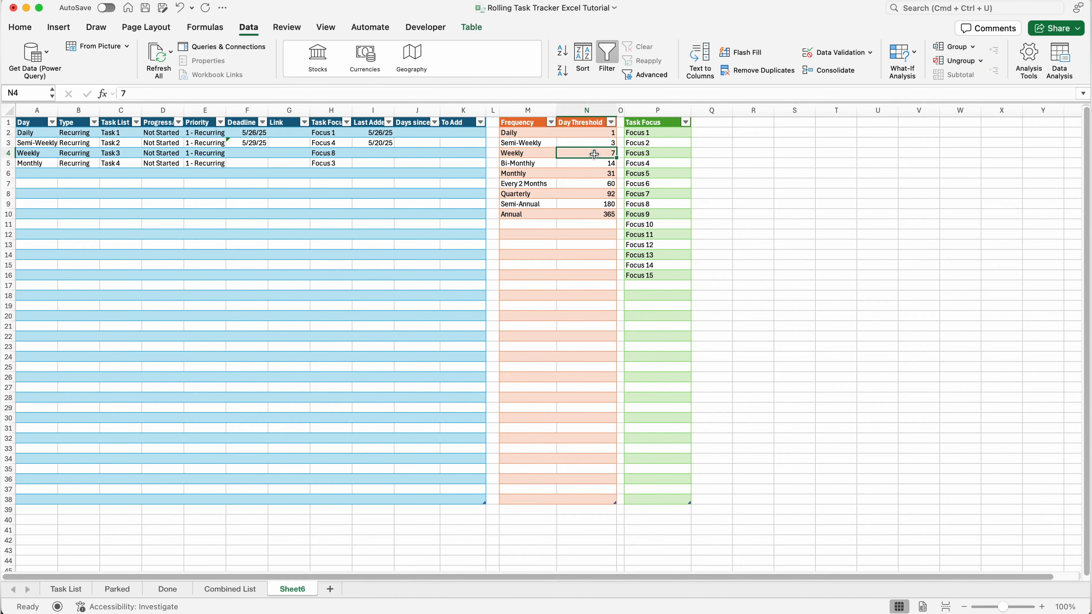
drag(594, 154, 377, 133)
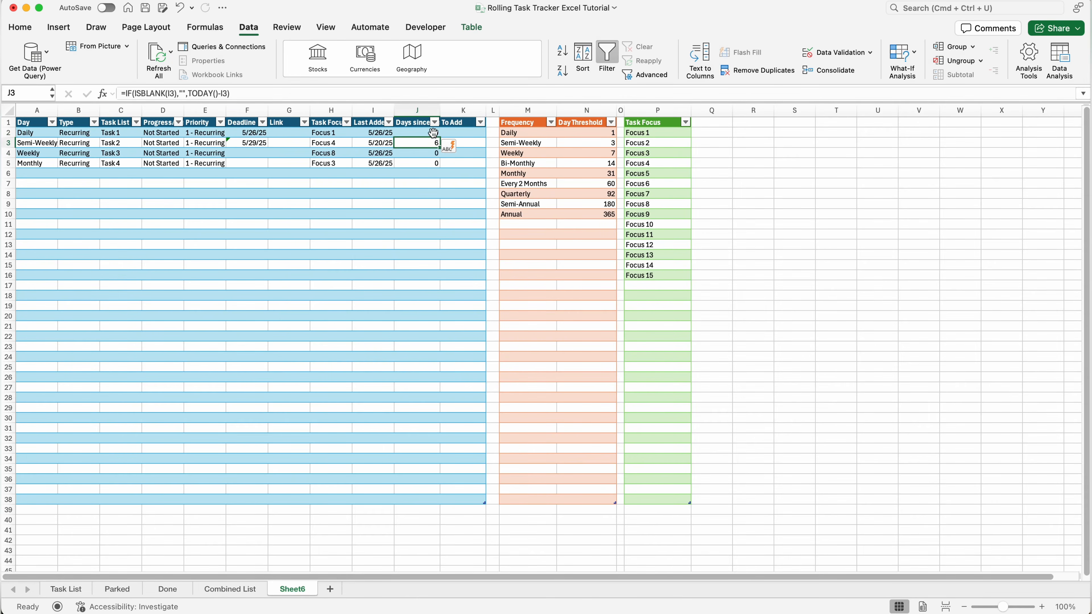
click(432, 133)
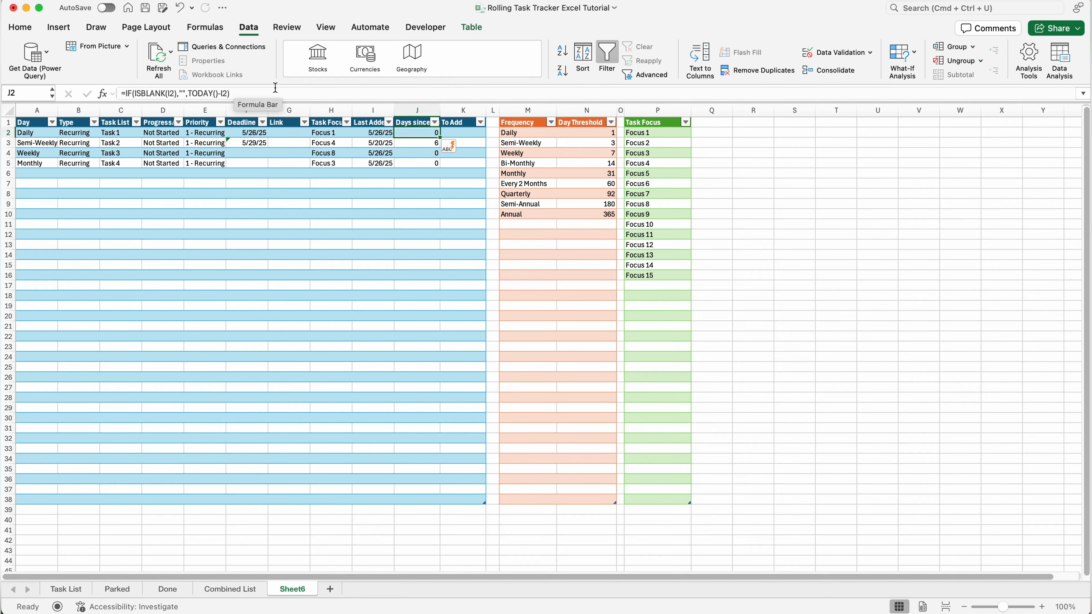
Examine how the Days since formula handles filled and blank Last Added dates in the recurring task table
click(383, 132)
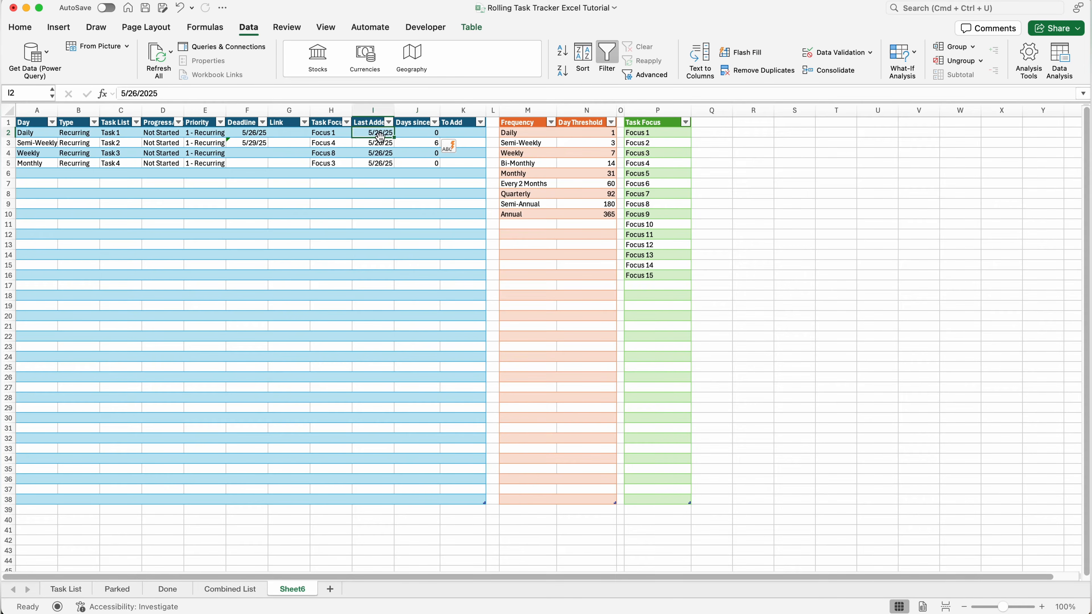
click(413, 182)
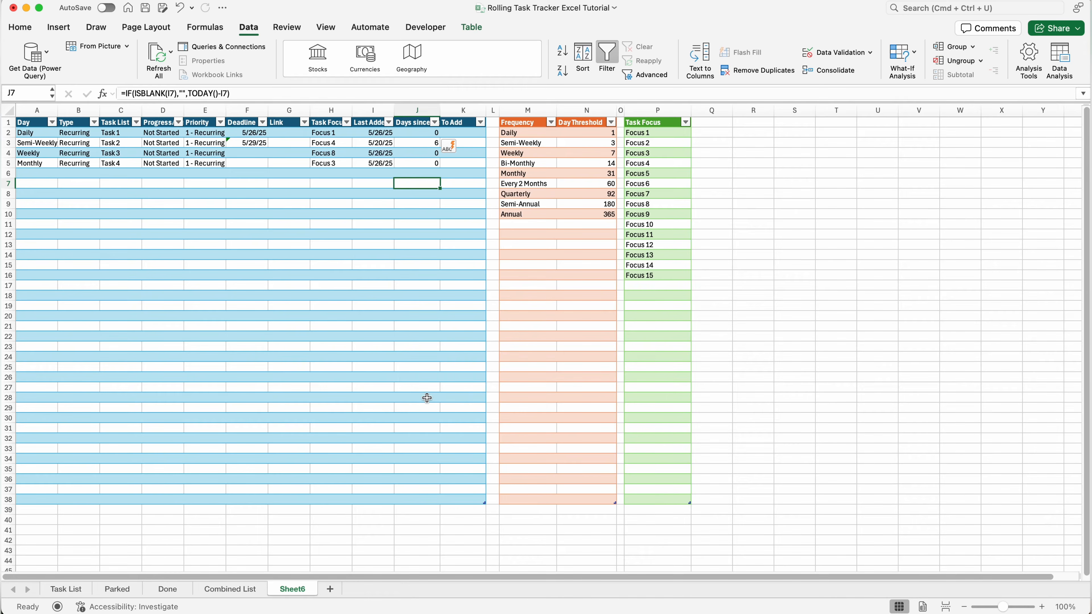
click(433, 132)
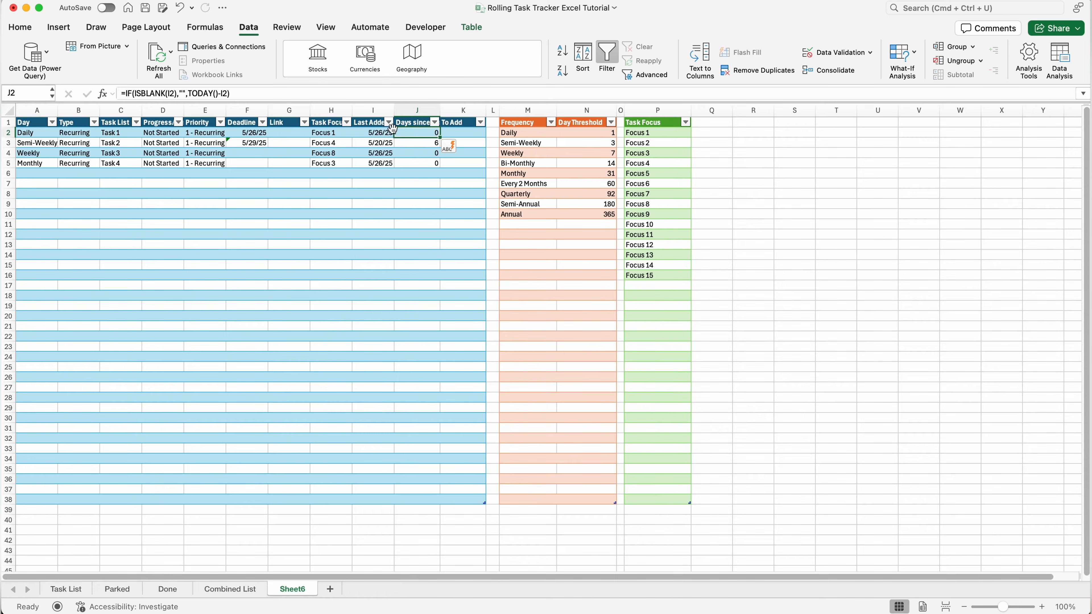
click(377, 140)
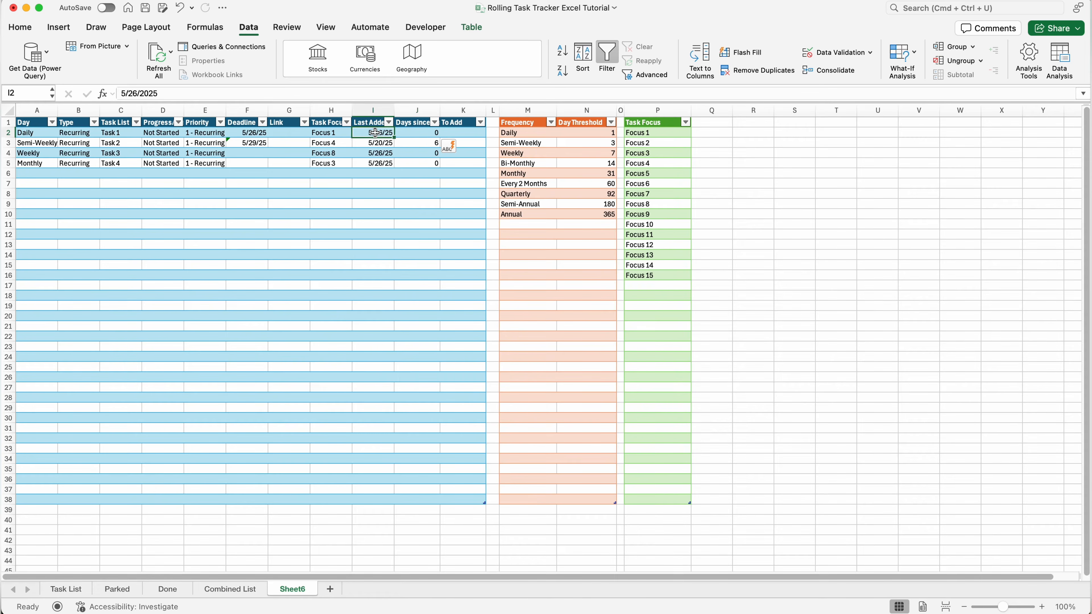
click(417, 132)
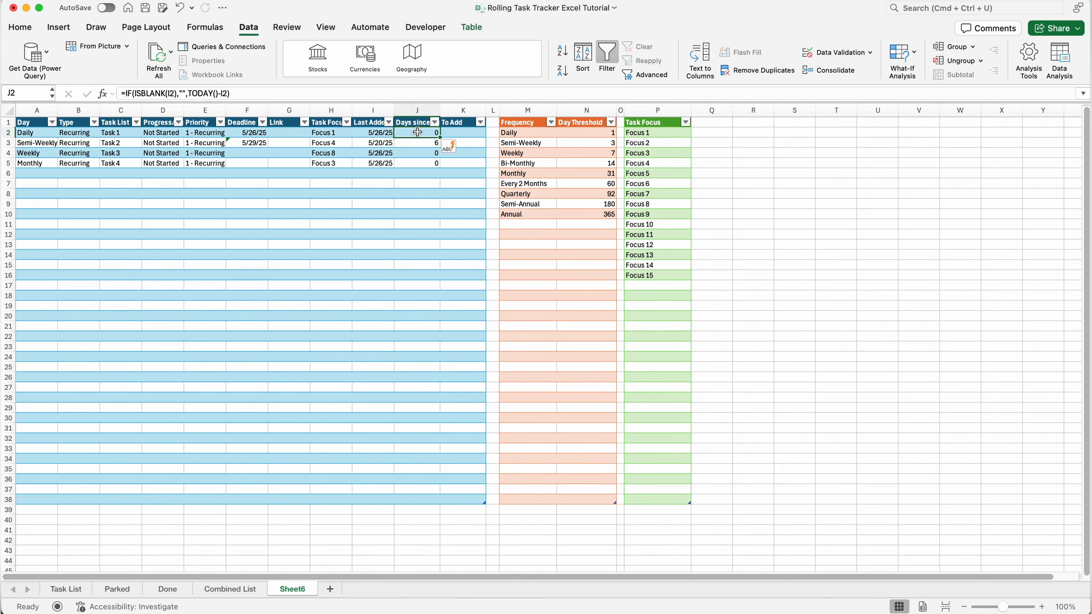
click(369, 126)
click(415, 134)
click(432, 141)
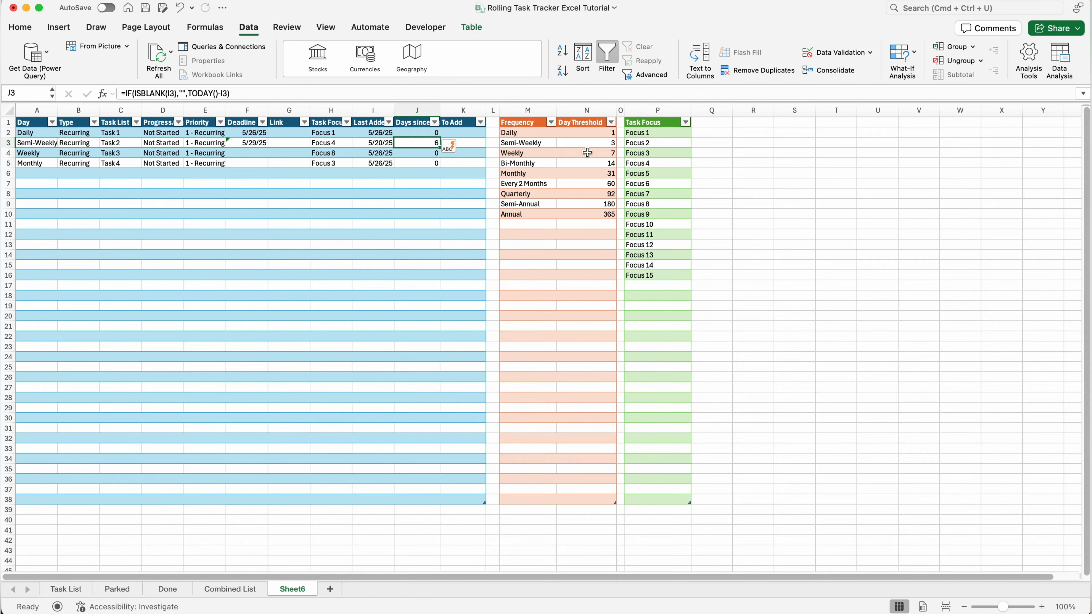
Fill the To Add column from K2 with =IF(ISBLANK(I2),"",IF(OR(WEEKDAY(TODAY())=1,WEEKDAY(TODAY())=7),"No",IF((J2-XLOOKUP(A2,M:M,N:N,))>=0,"Yes","No")))
click(473, 134)
text(=IF(ISBLANK(I2),"",IF(OR(WEEKDAY(TODAY())=1,WEEKDAY(TODAY())=7),"No",IF((J2-XLOOKUP(A2,M:M,N:N,))>=0,"Yes","No"))))
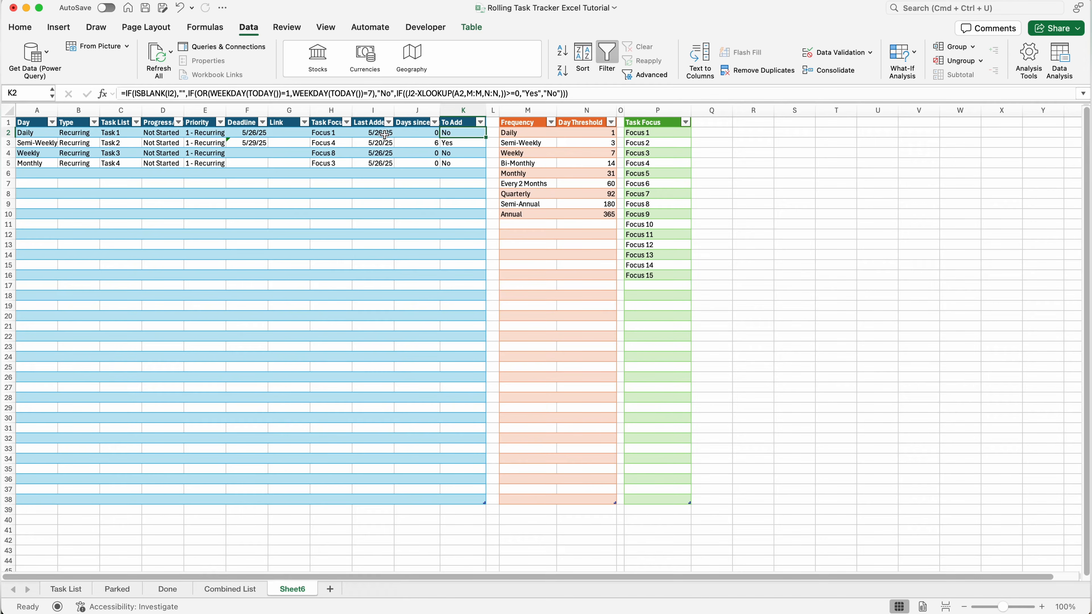
click(464, 173)
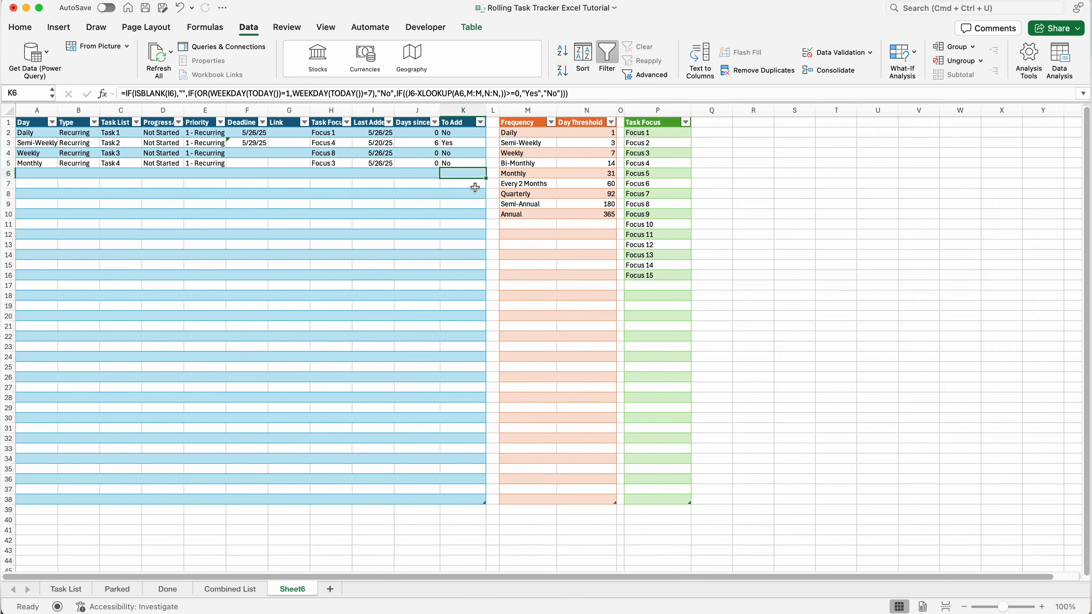
click(463, 136)
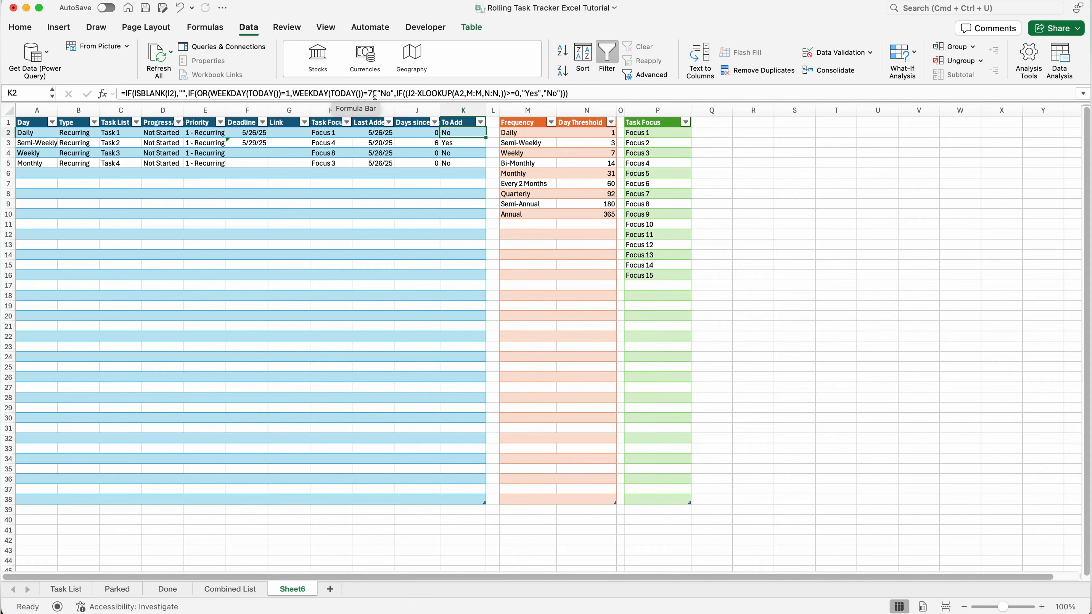
Change the weekday numbers in the K2 To Add formula from the weekend days to 8 and 9
drag(374, 93, 213, 94)
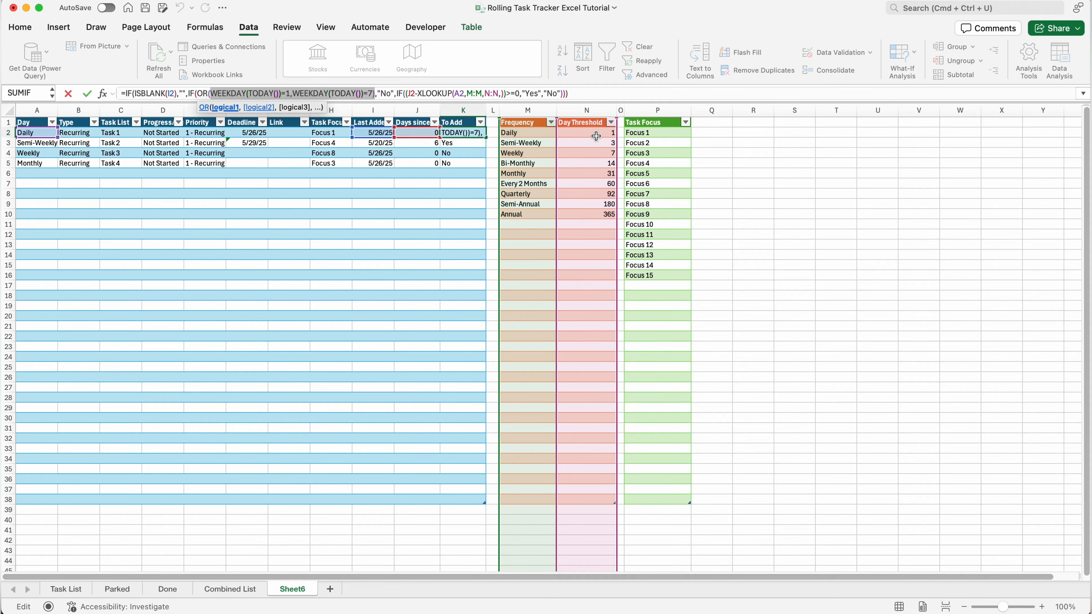
click(371, 93)
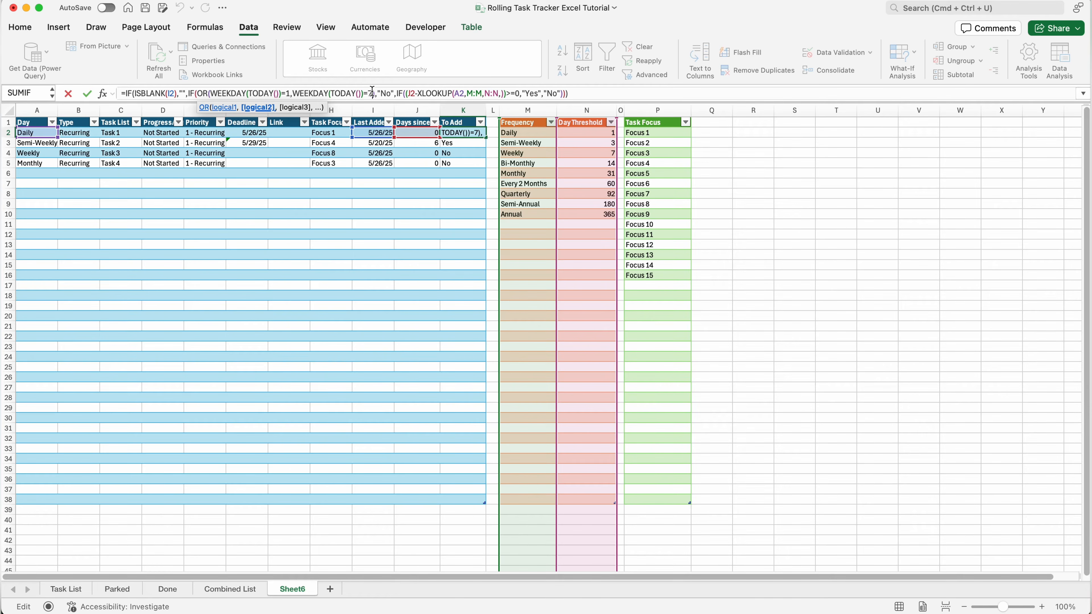
click(290, 95)
key(BackSpace)
text(8)
click(371, 93)
key(BackSpace)
text(9)
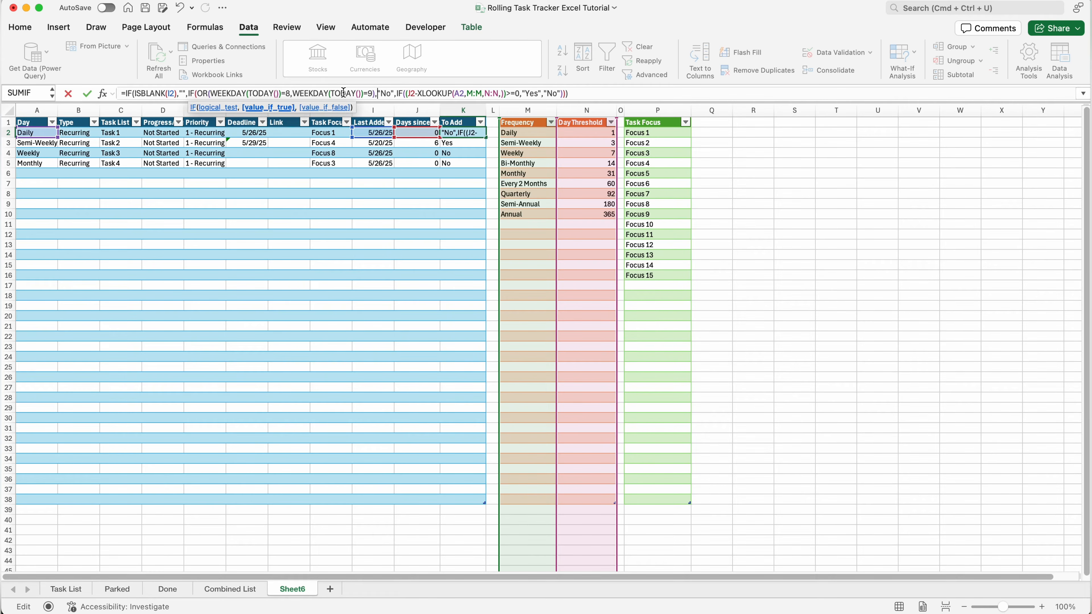
click(372, 91)
key(Return)
Compare the Semi-Weekly task's Days since value with its Day Threshold and its To Add result
click(426, 146)
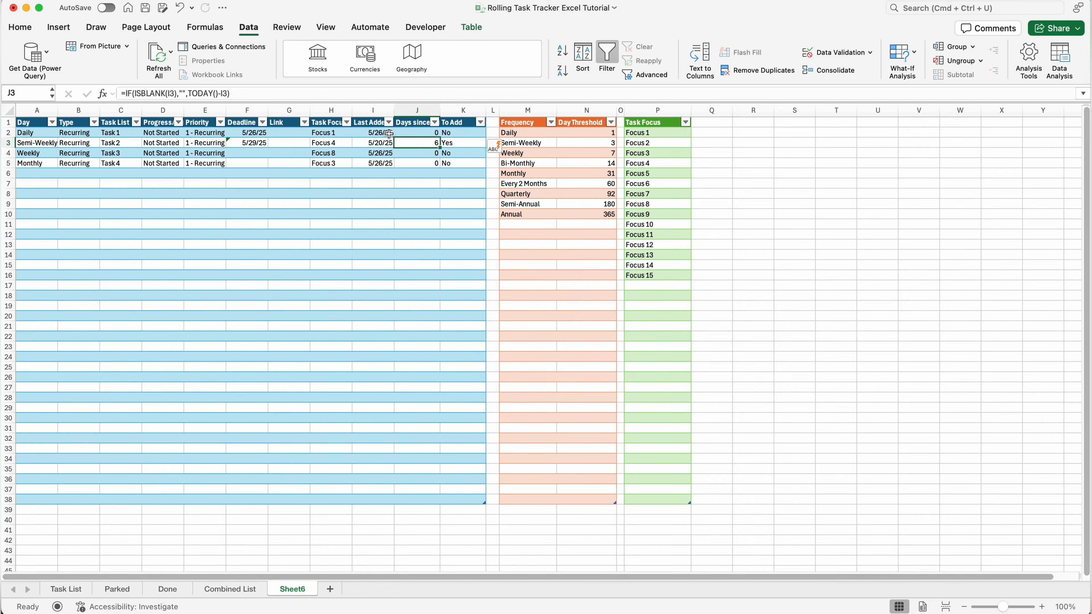
click(584, 145)
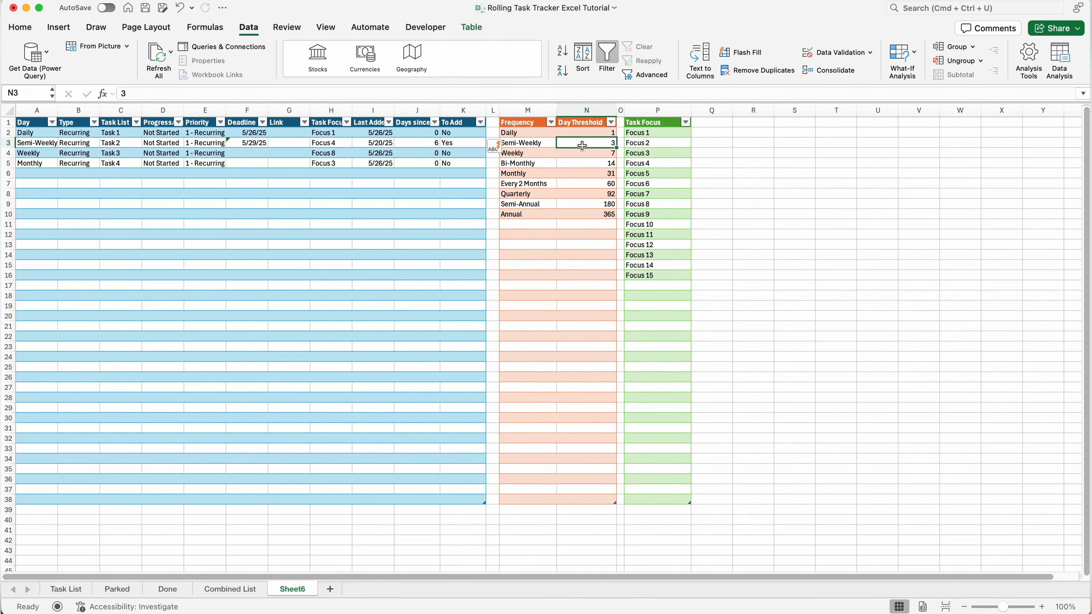
click(452, 143)
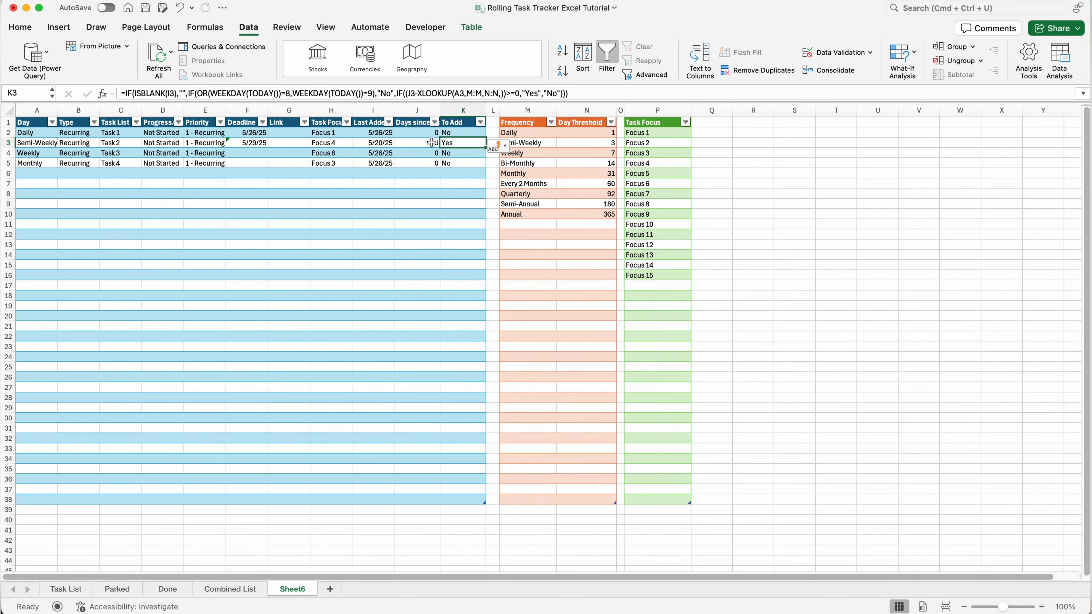
click(431, 144)
Try Weekly as the frequency of Task 2 in A3 and check its To Add result
click(37, 143)
click(63, 142)
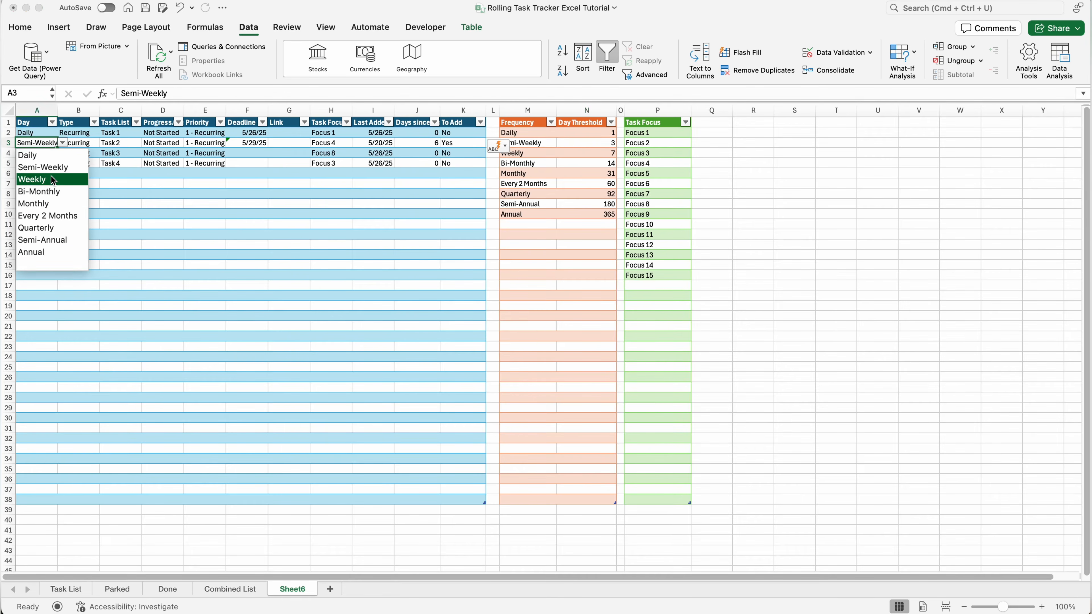
click(50, 177)
click(464, 145)
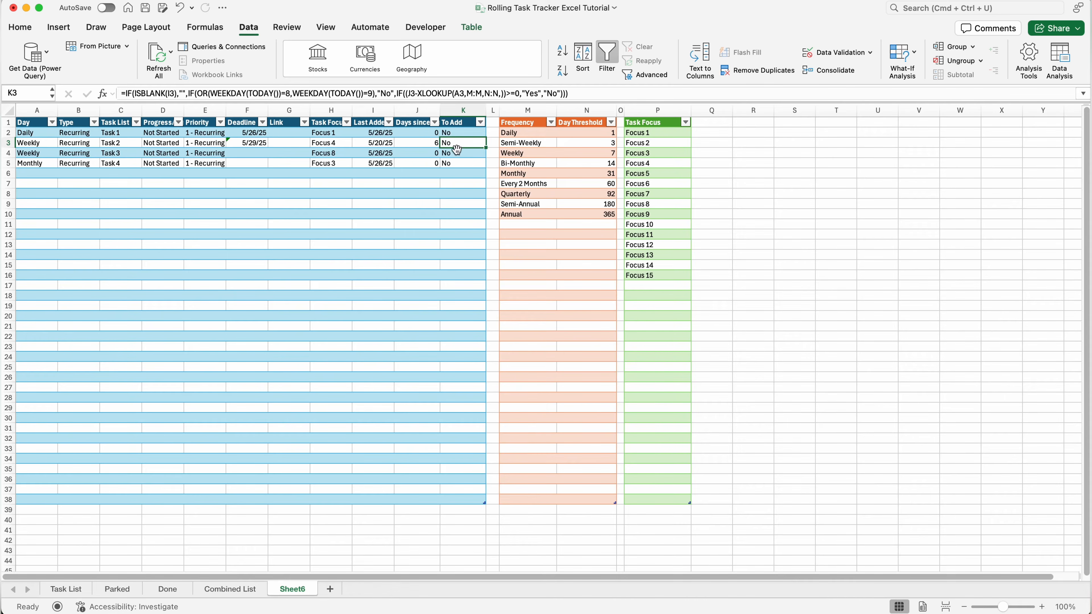
click(424, 141)
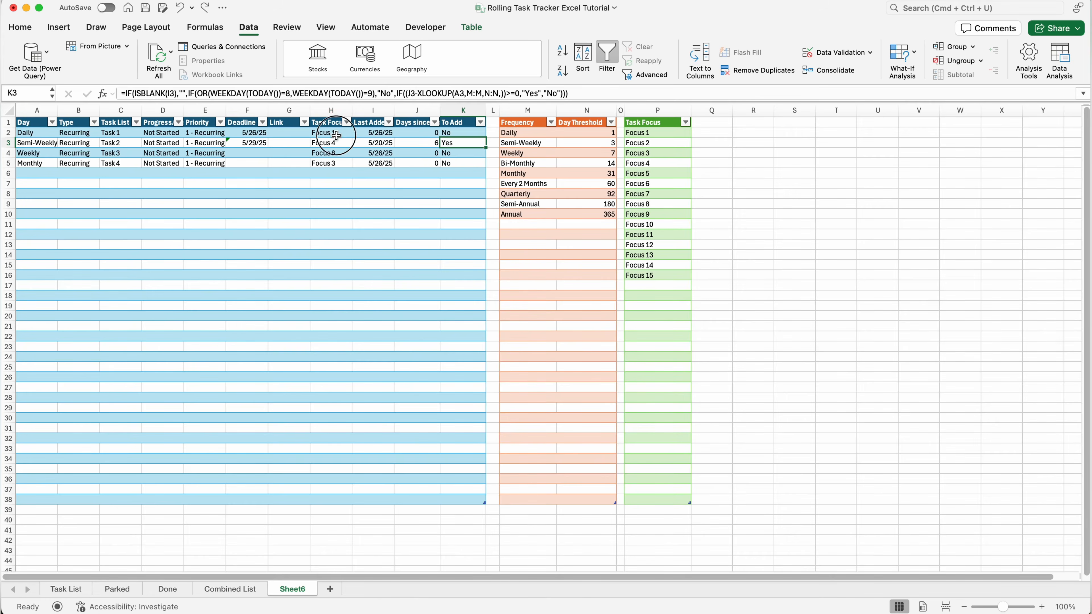
On the Task List sheet, add a dropdown to the Type column from A3 down with Unplanned, Planned, Recurring, Follow Up, Unable to Start
click(75, 590)
click(38, 147)
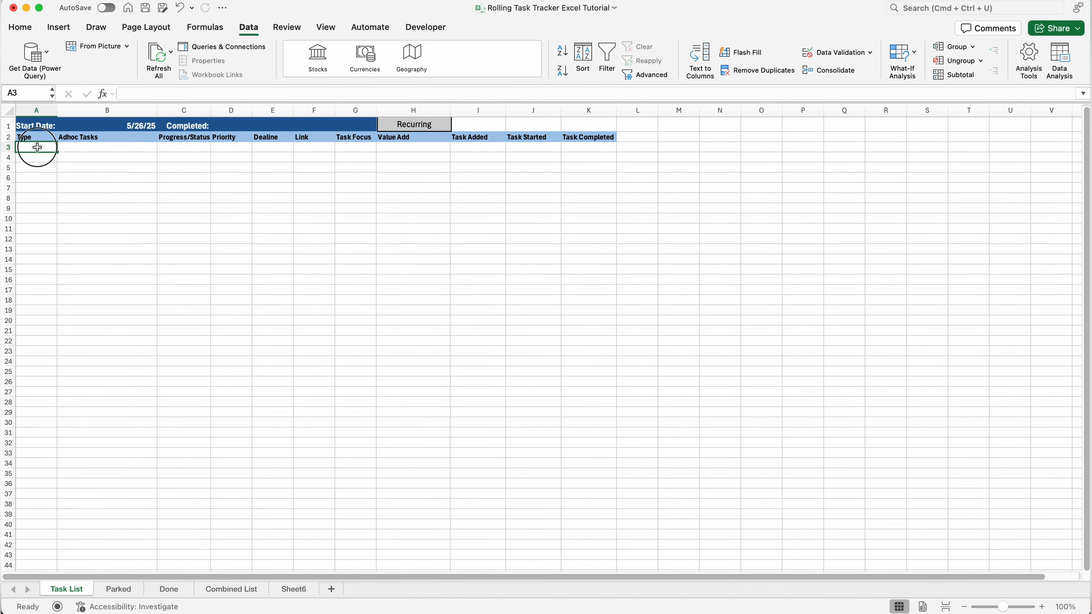
key(super+shift+Down)
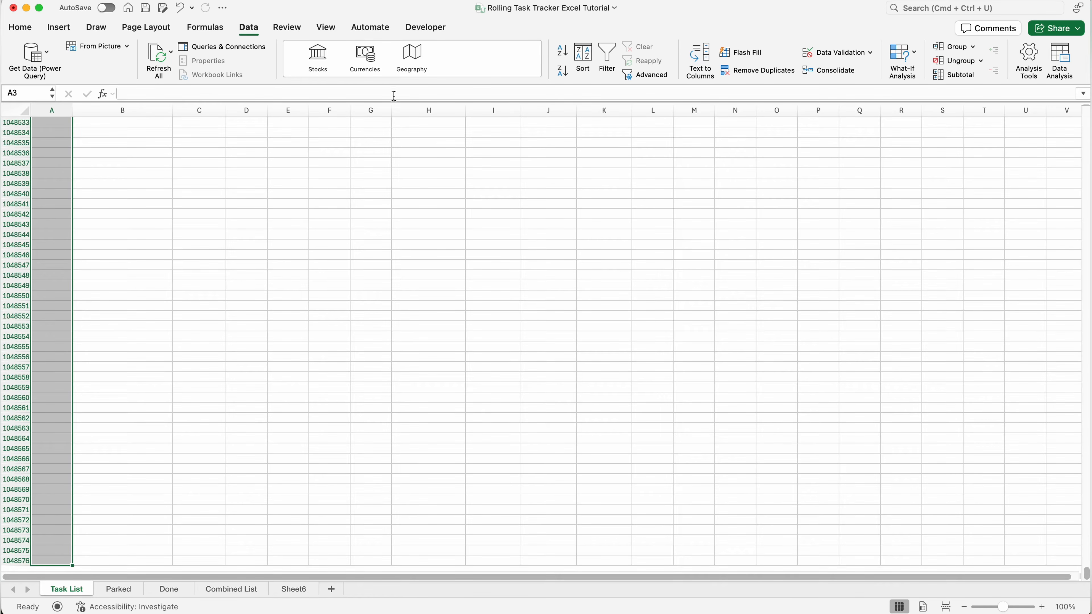
click(858, 58)
click(473, 126)
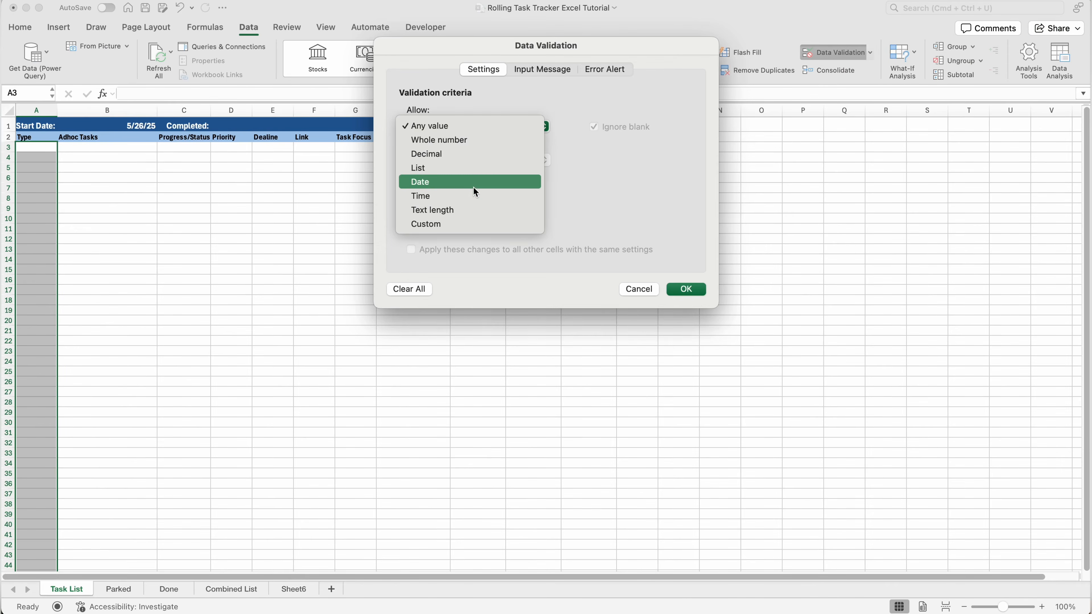
click(476, 171)
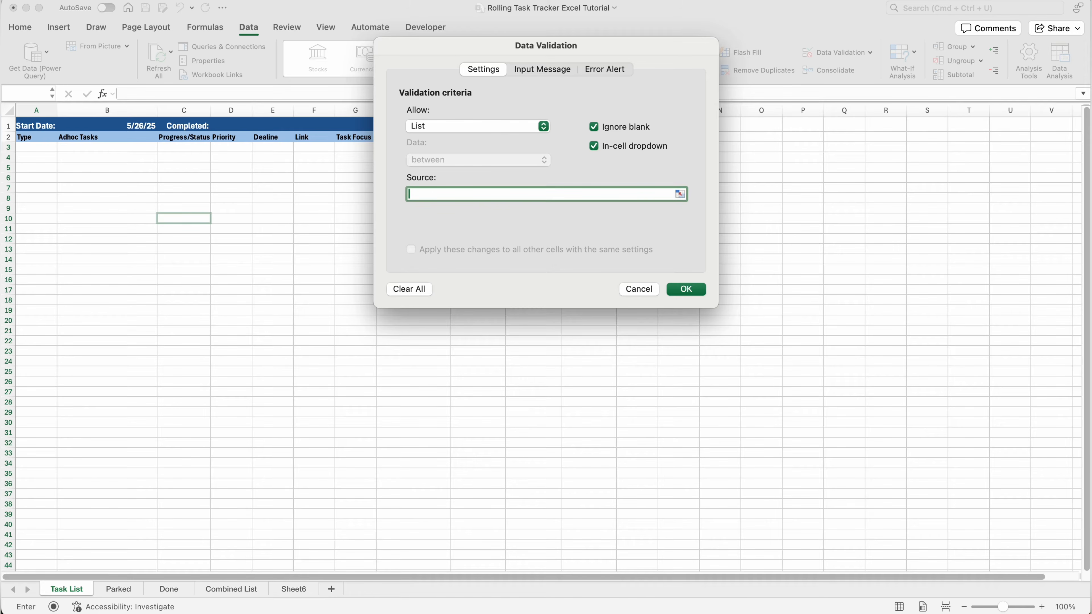
text(Unplanne)
text(d, Planned, Recurring)
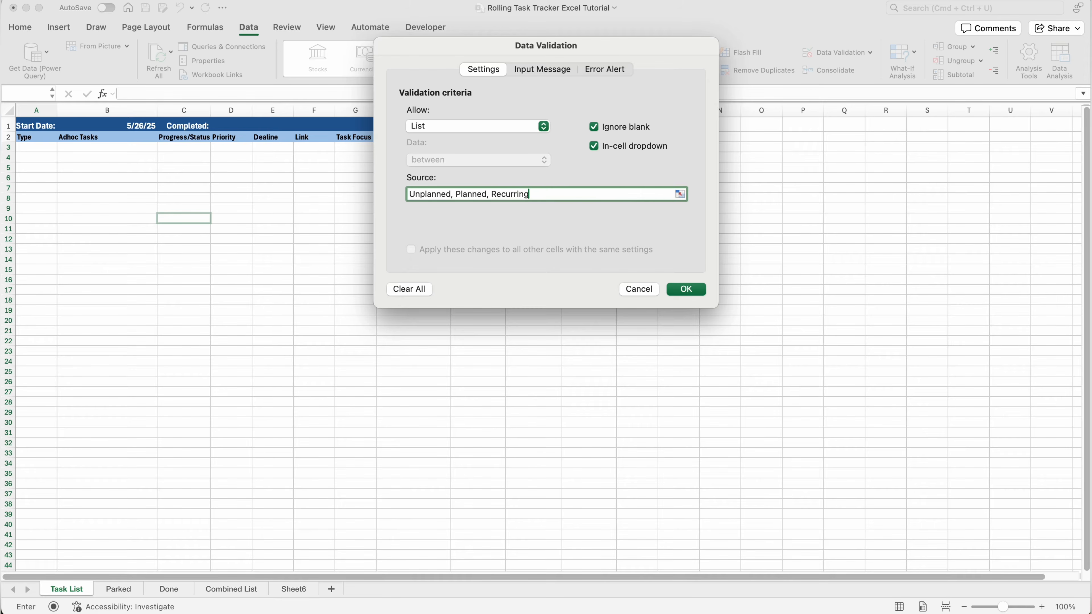
text(, Follow Up, Unable to Start)
click(685, 288)
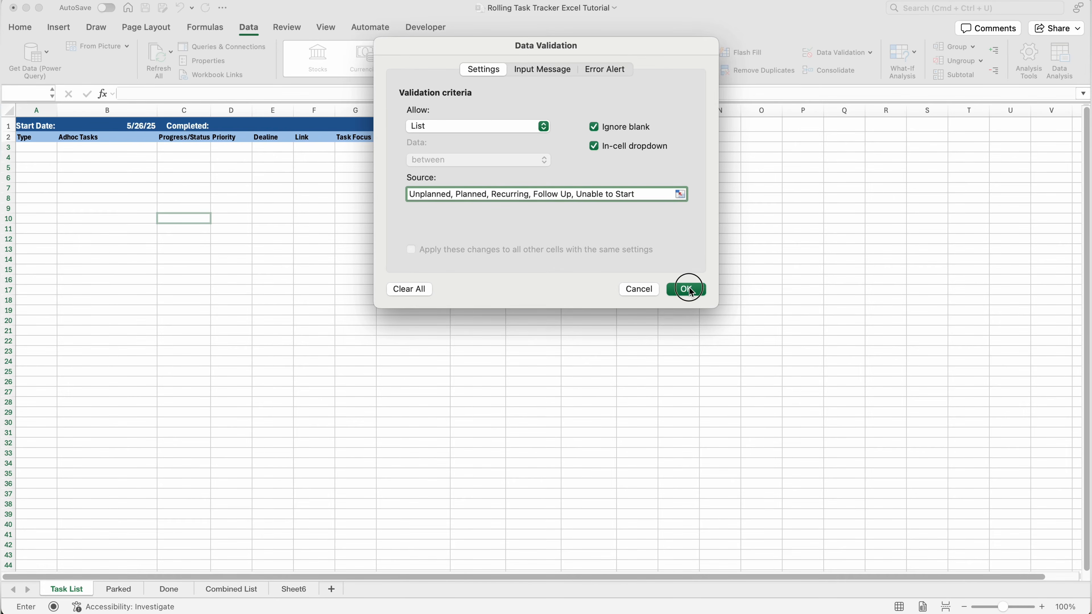
click(62, 147)
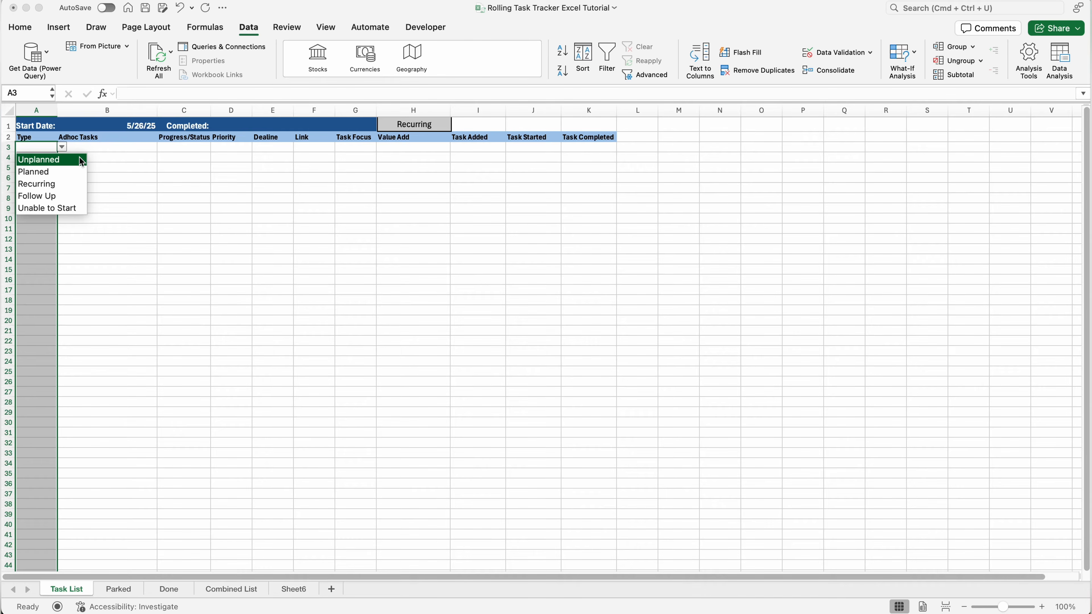
click(95, 150)
Create a Classic conditional formatting rule on column A that formats only cells that contain a given value
click(38, 114)
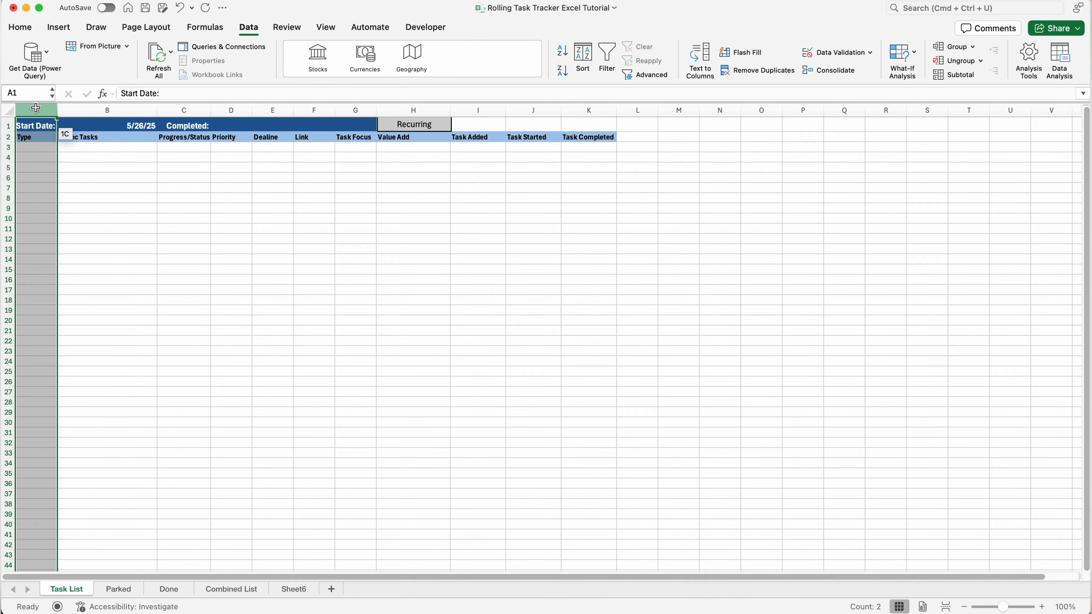
click(20, 27)
click(594, 55)
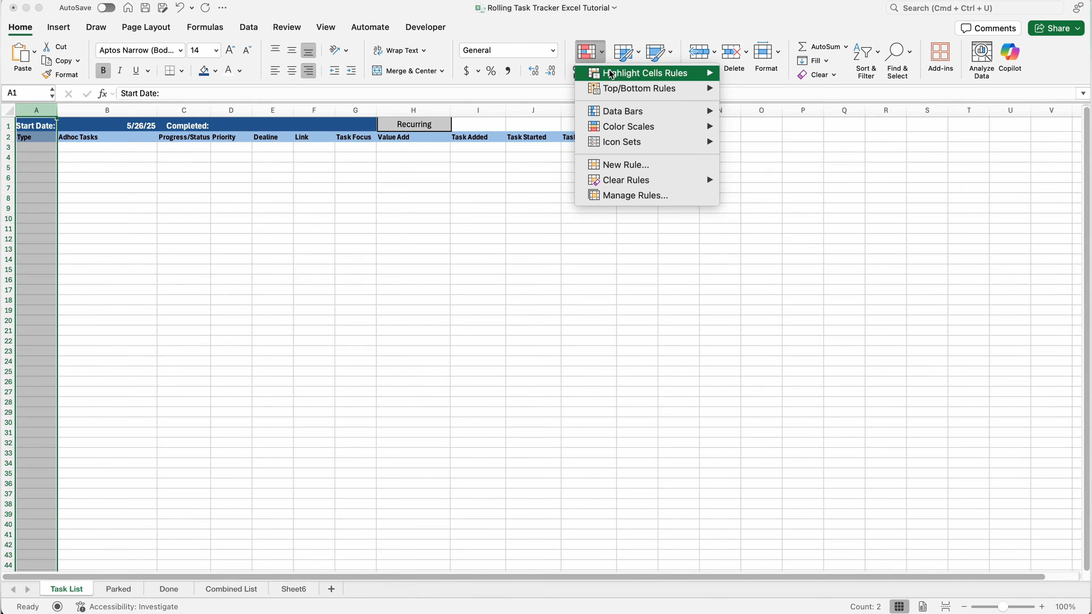
click(636, 165)
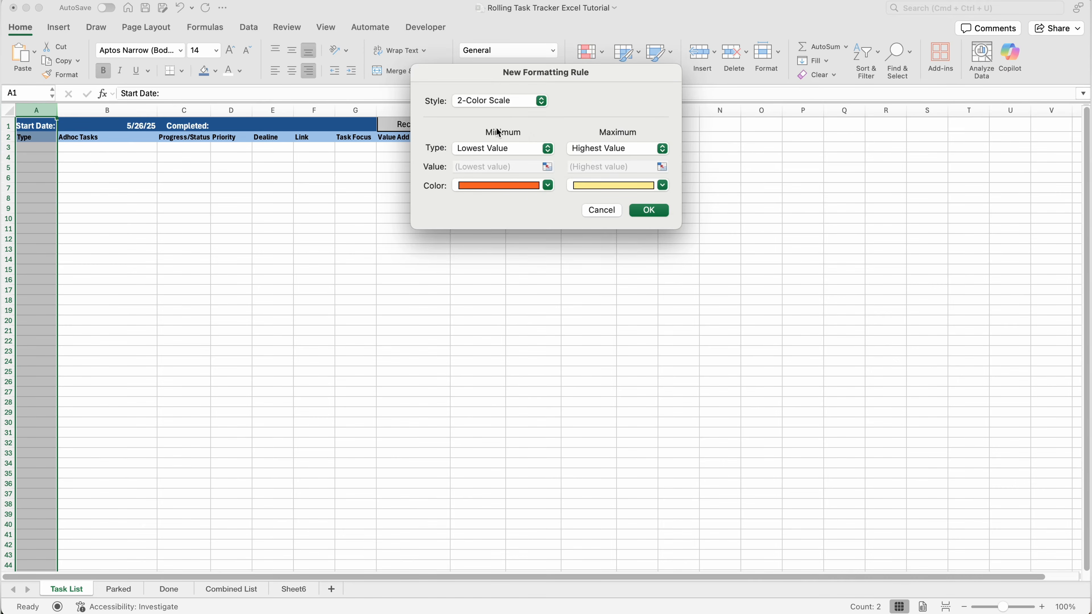
click(530, 108)
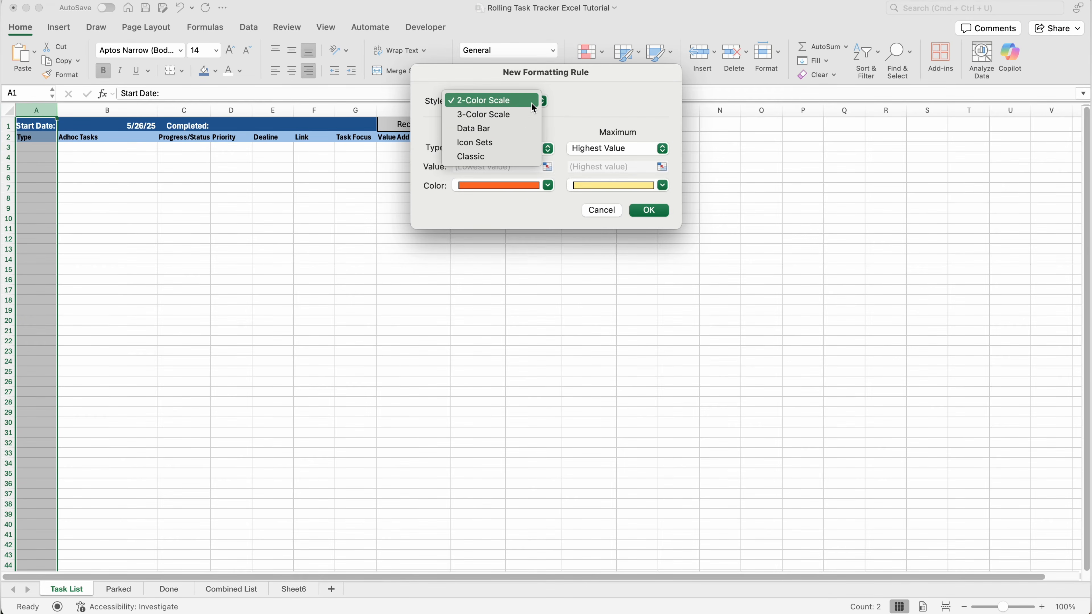
click(505, 158)
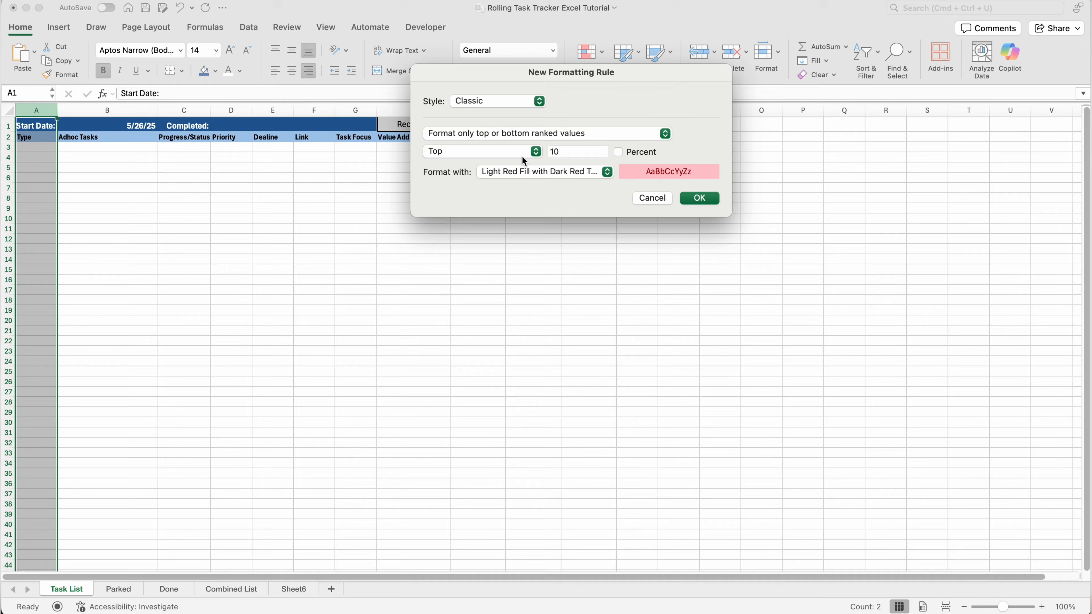
click(567, 138)
click(549, 126)
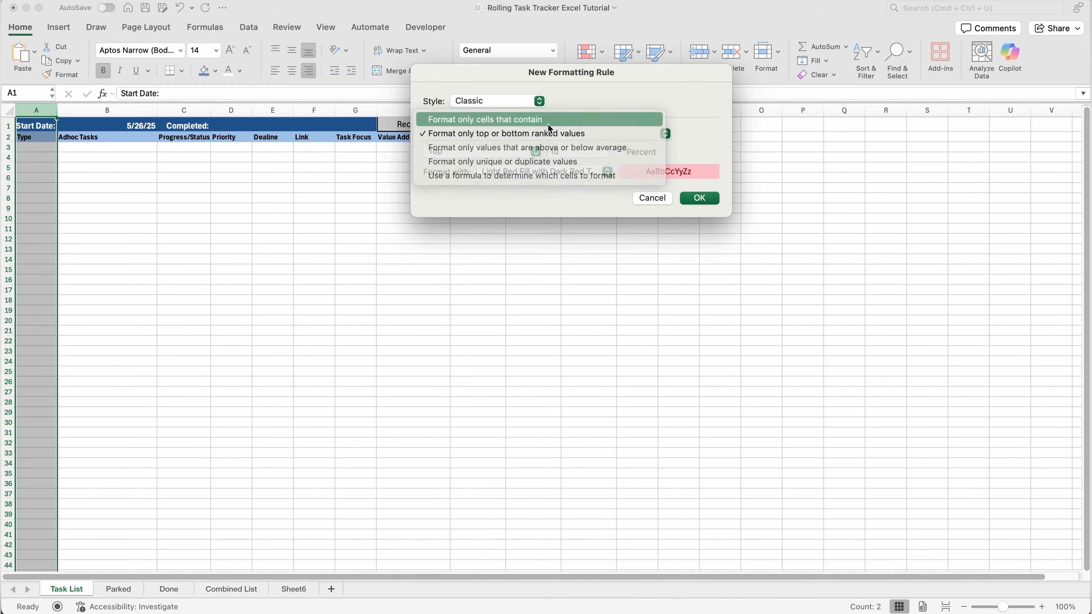
Set the rule's condition to cell value equal to Unplanned
click(537, 151)
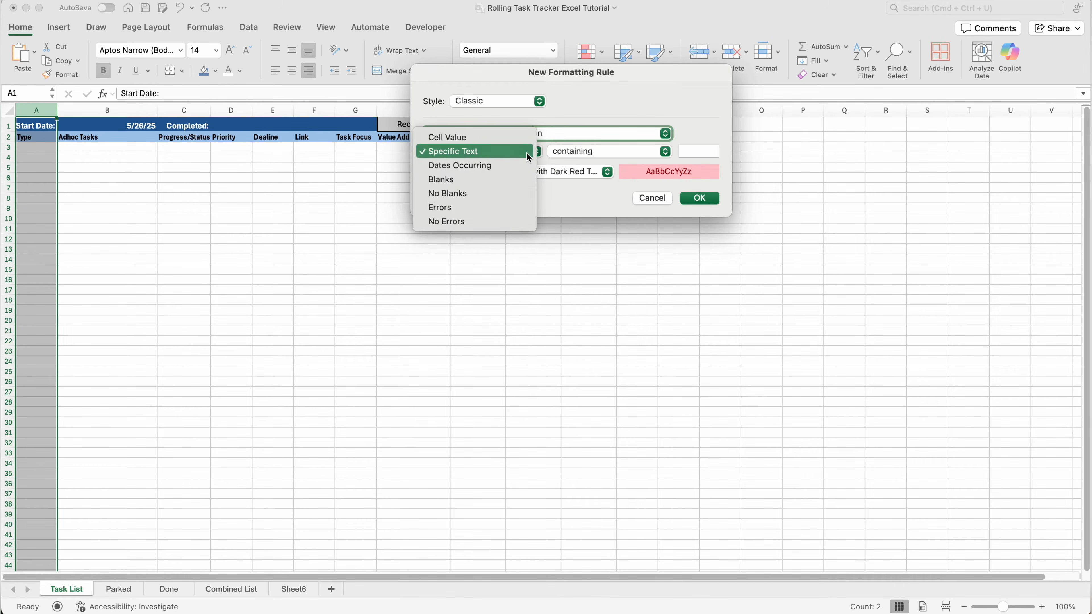
click(532, 138)
click(626, 151)
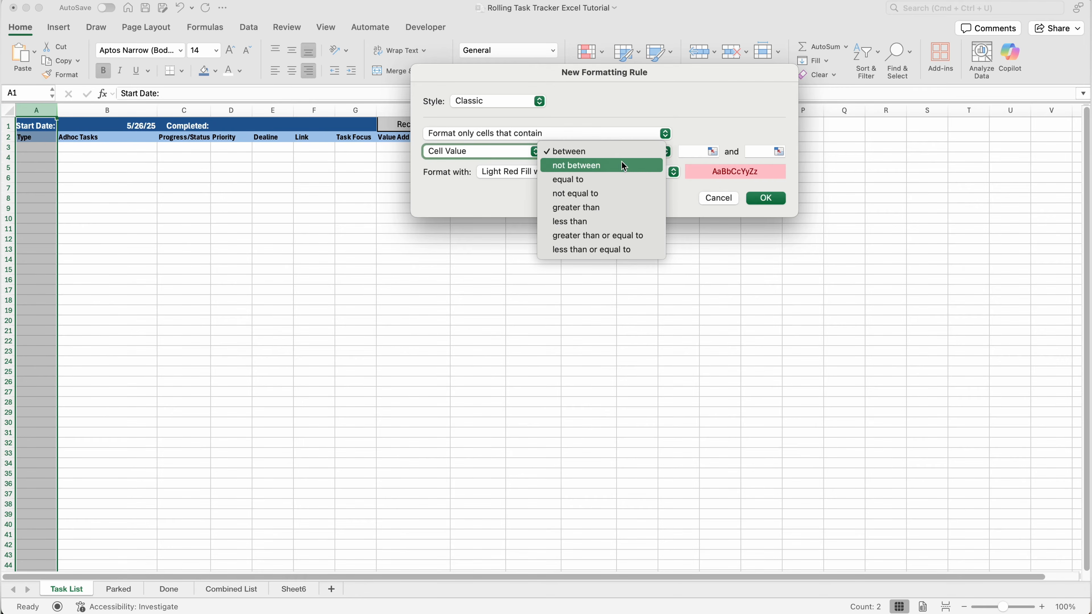
click(611, 180)
click(712, 152)
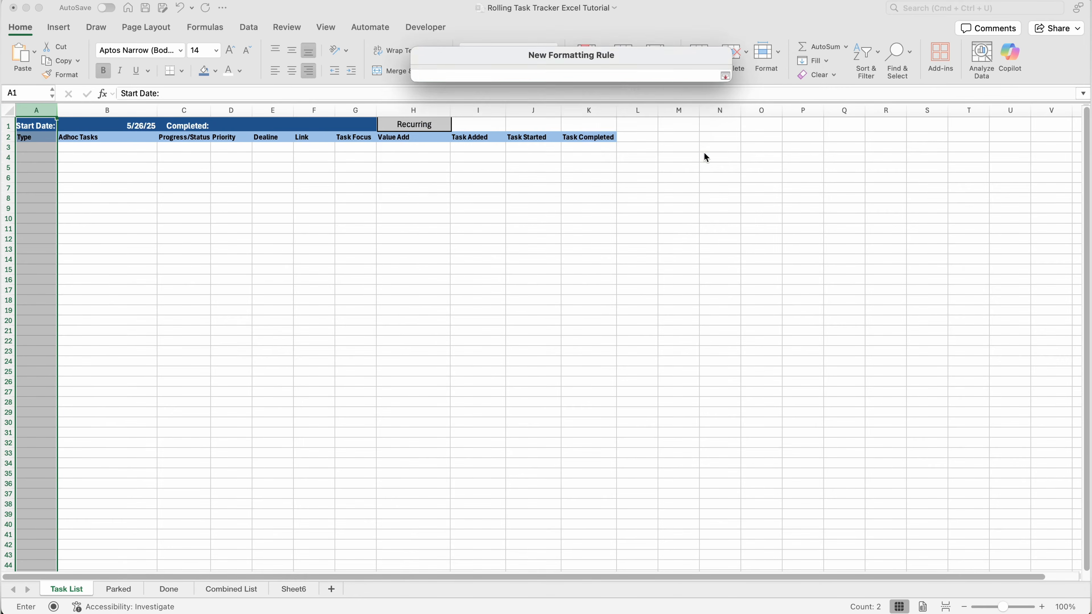
text(P)
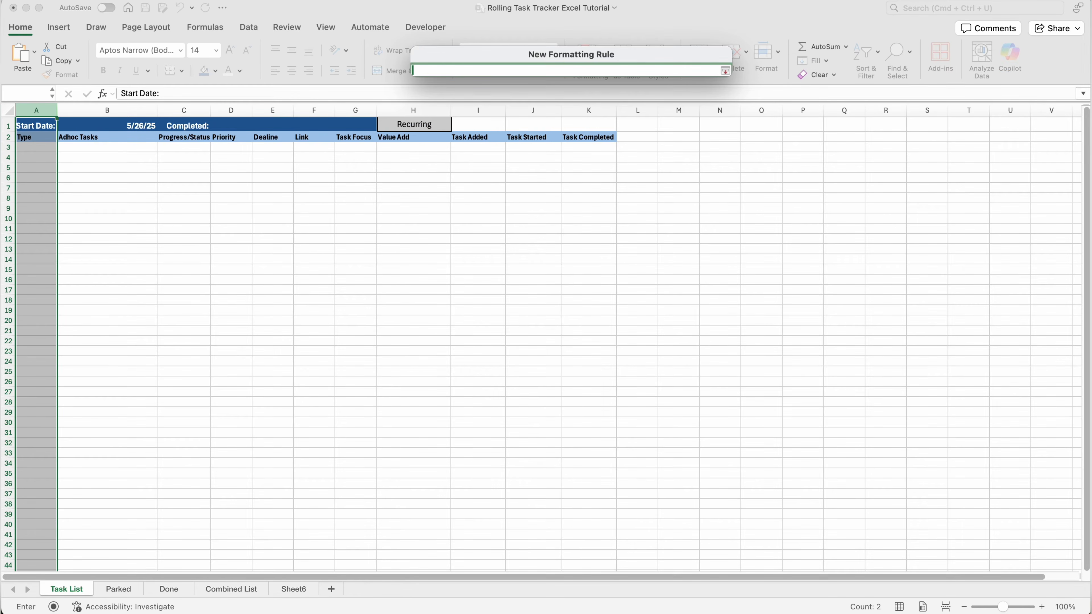
text(nplanned)
key(Return)
Give the rule a custom format with a light orange fill, and choose Unplanned as the Type in A3
click(545, 172)
click(548, 258)
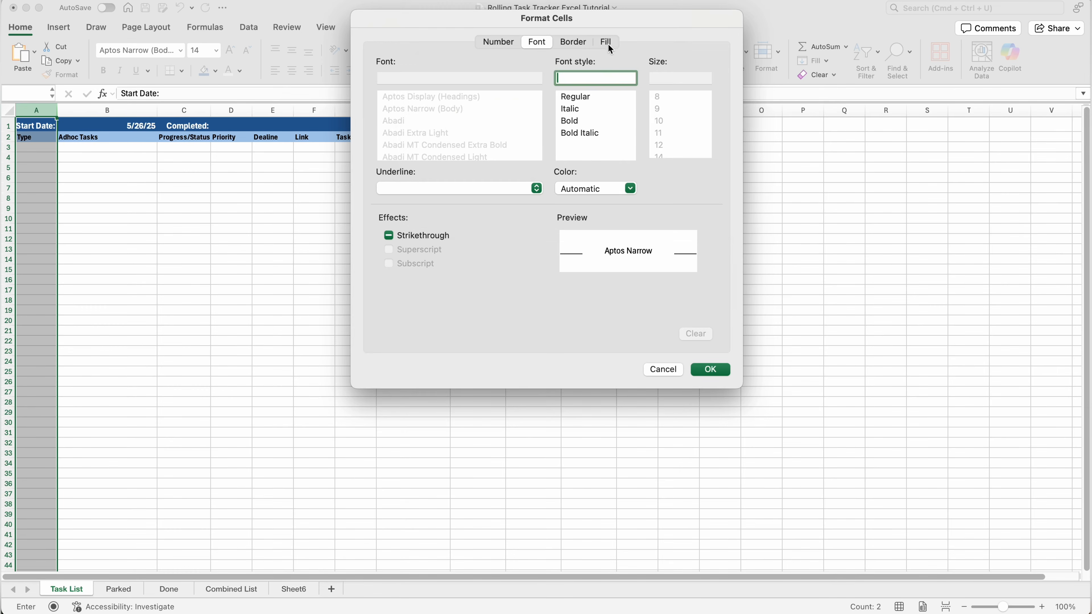
click(607, 43)
click(507, 89)
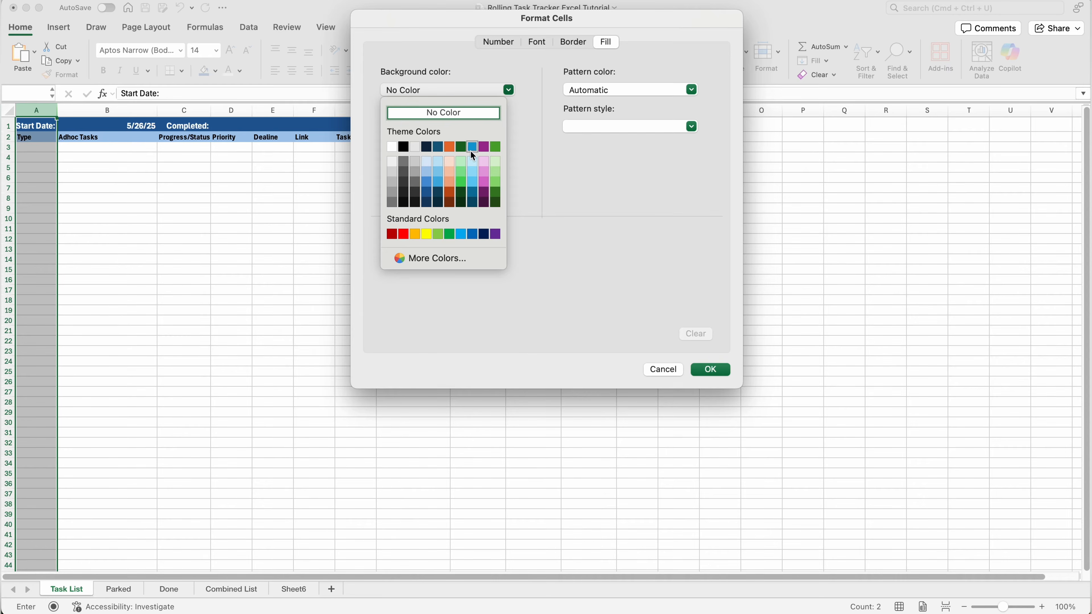
click(450, 169)
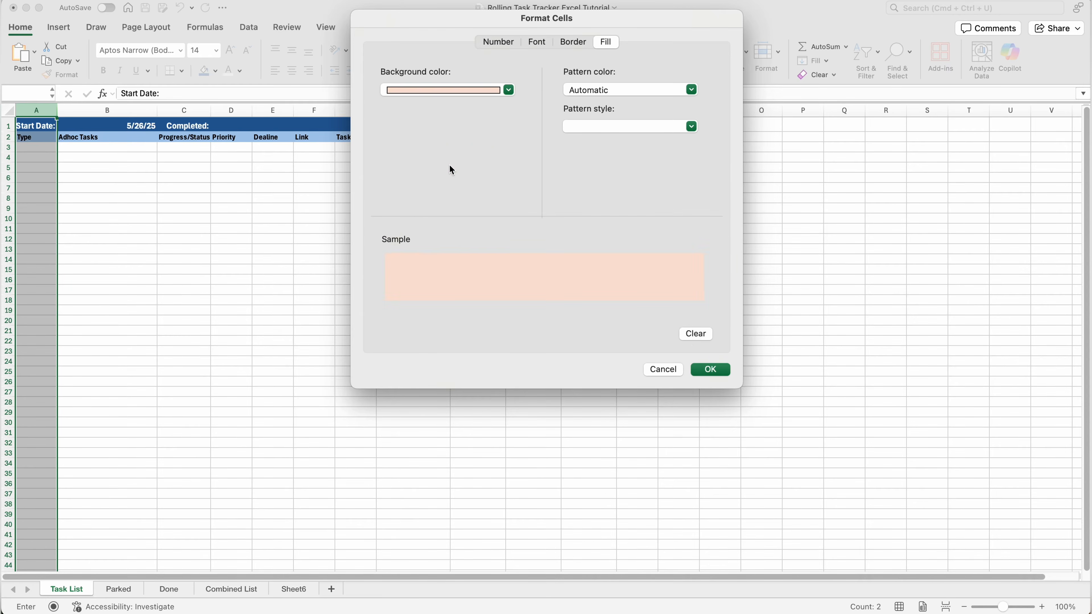
click(706, 366)
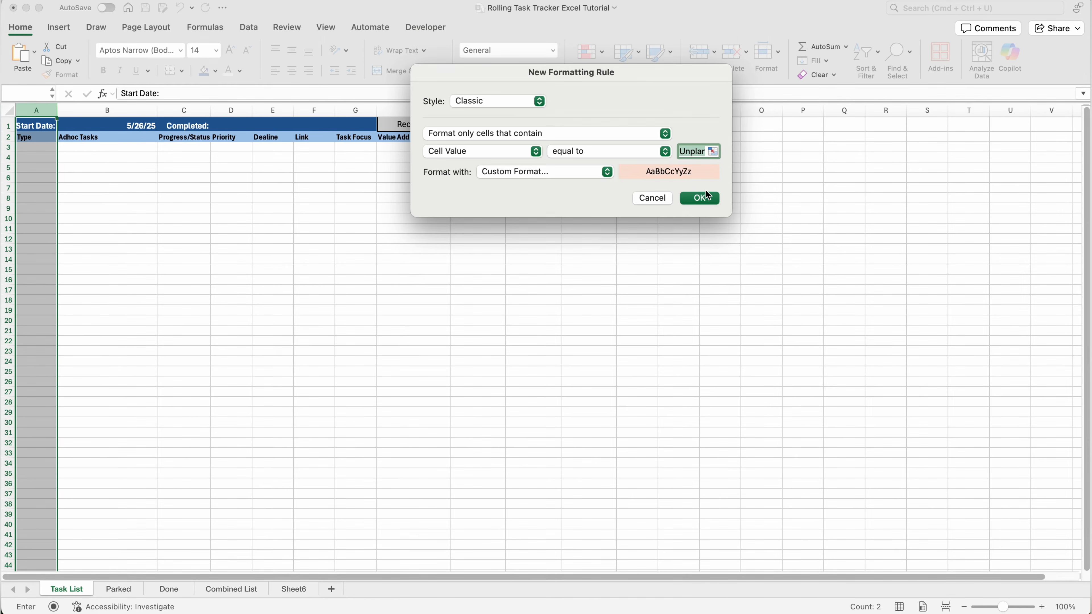
click(702, 196)
click(55, 148)
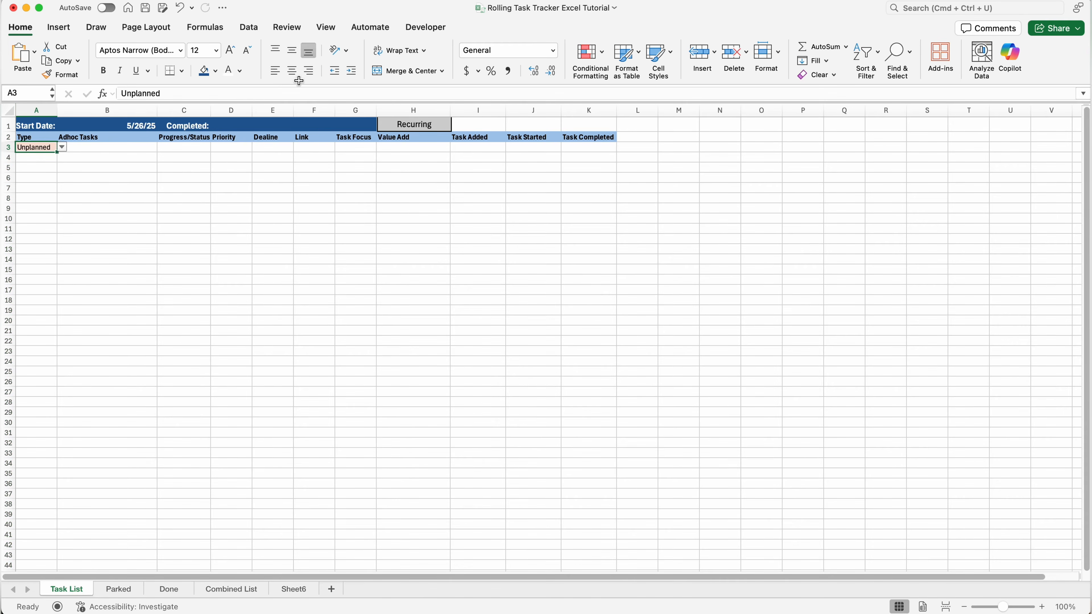
Duplicate column A's Unplanned conditional formatting rule and set the copy's condition to cell value equal to Planned
click(603, 51)
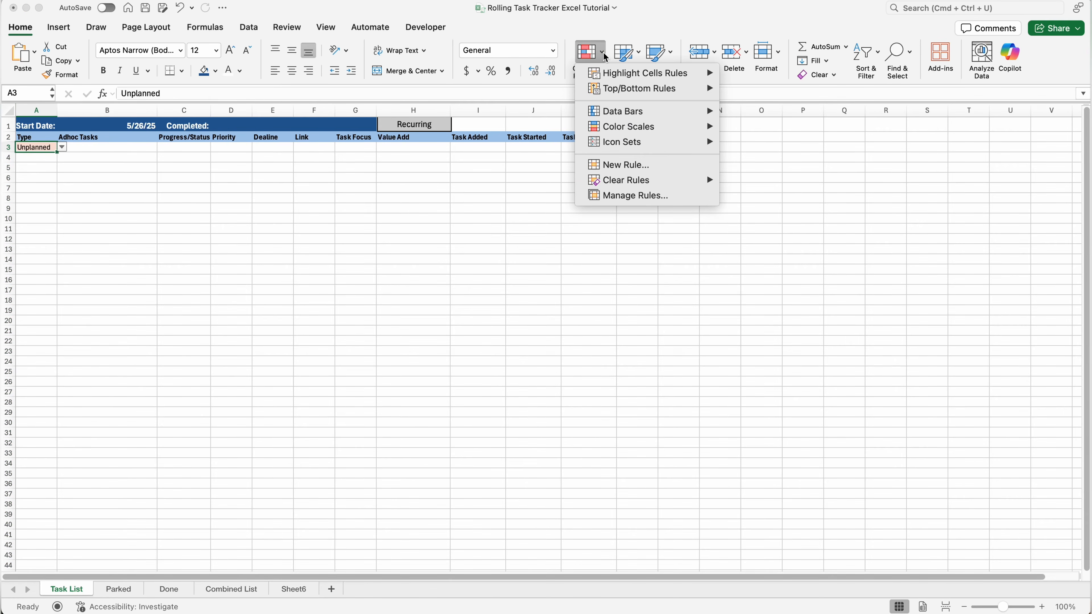
click(621, 196)
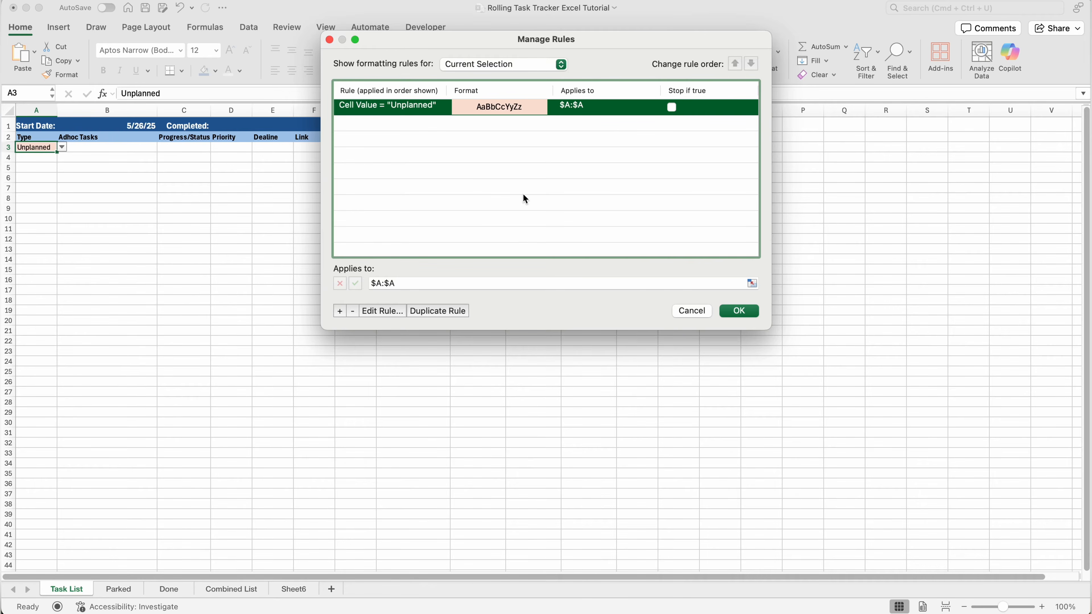
click(432, 316)
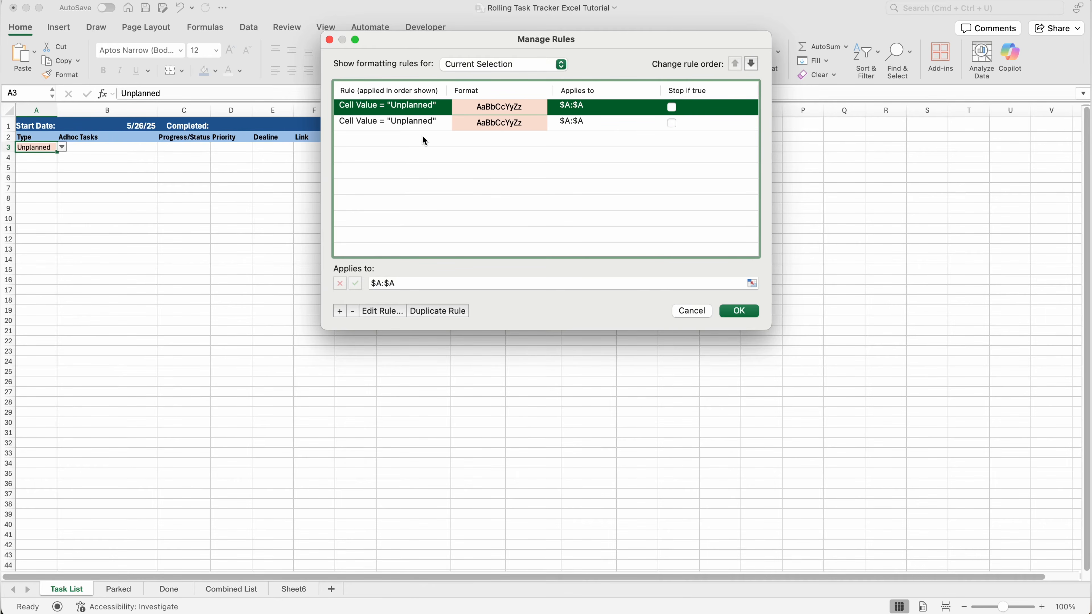
double_click(416, 120)
click(645, 156)
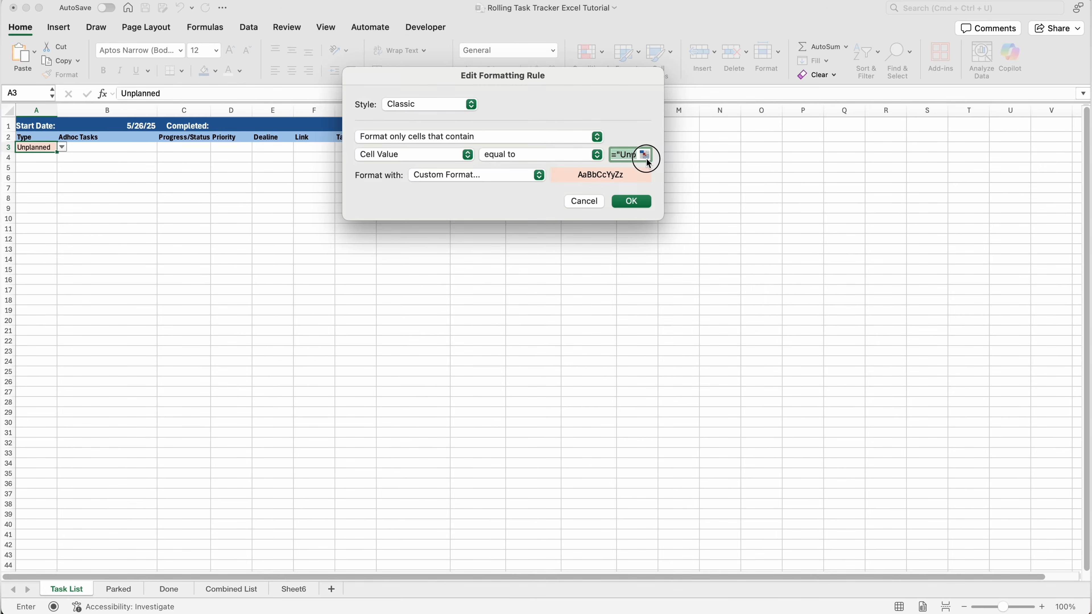
text(Pl)
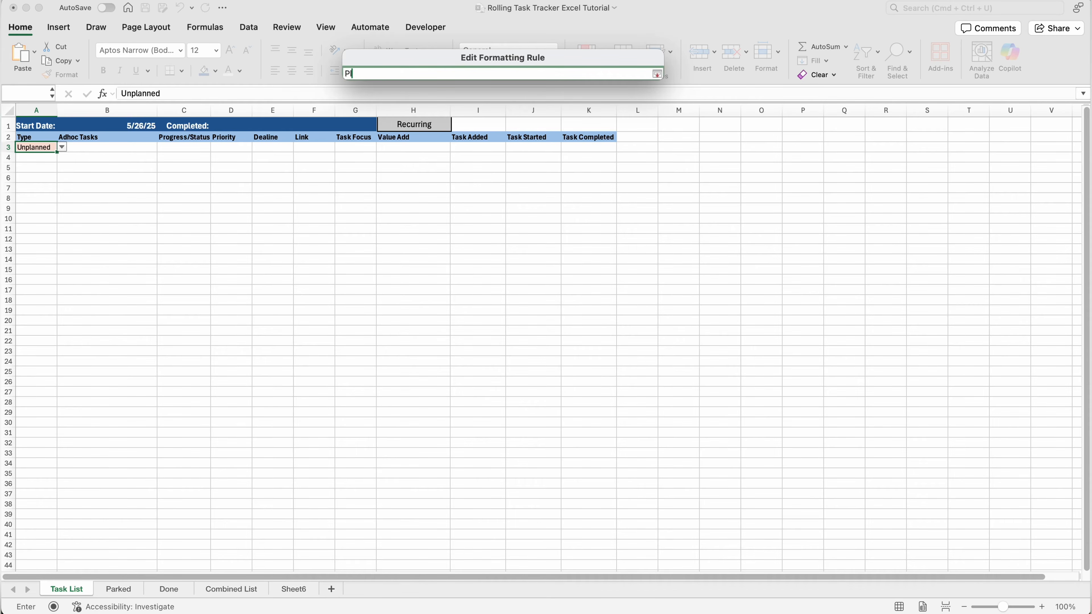
text(anned)
key(Return)
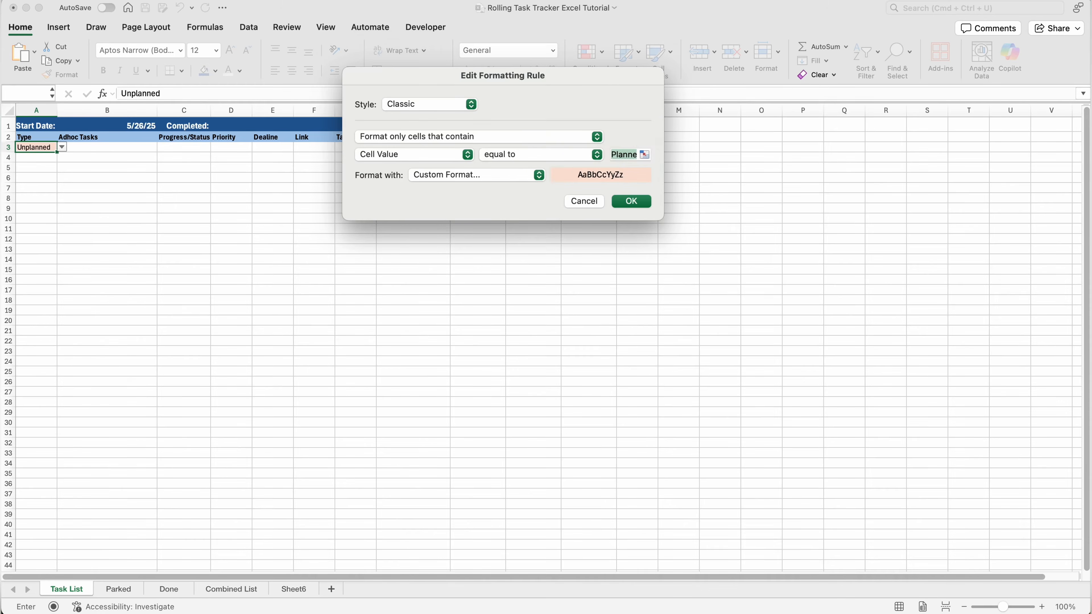
Give the Planned rule a custom format with a light green fill
click(522, 176)
click(499, 176)
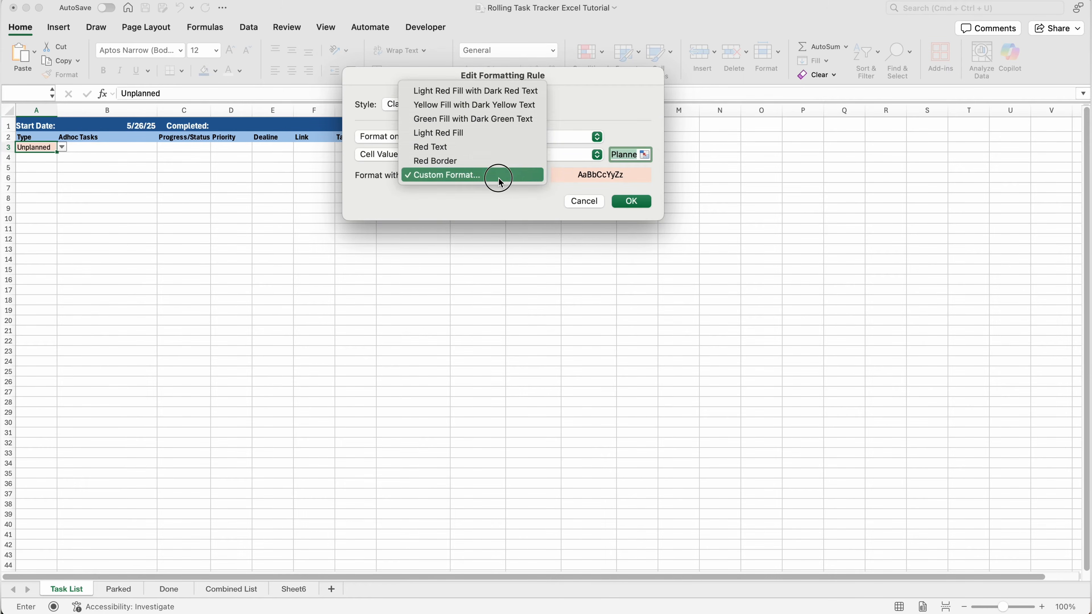
click(492, 90)
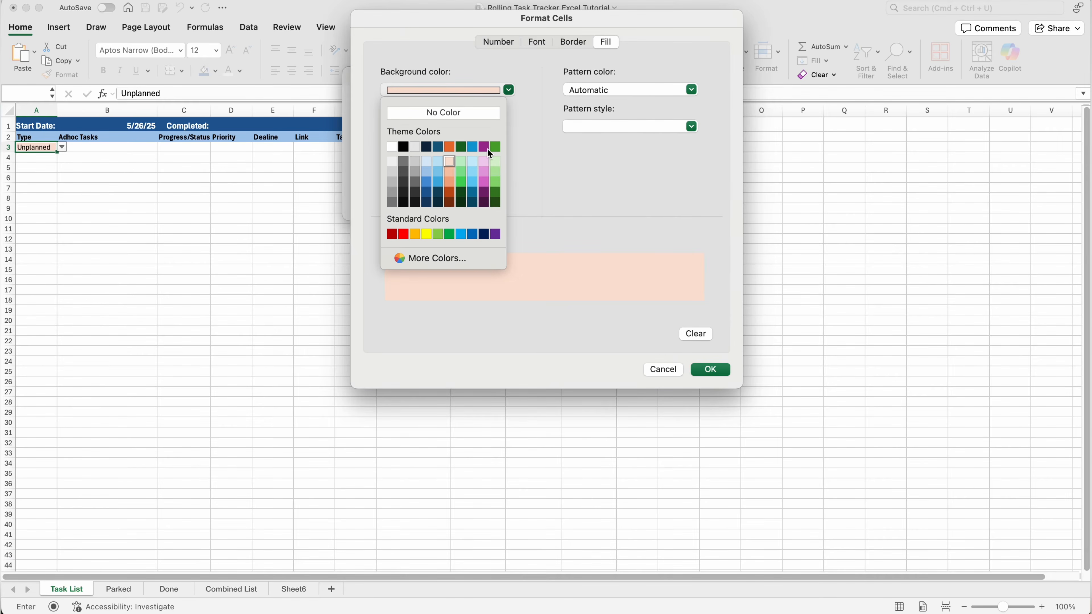
click(495, 157)
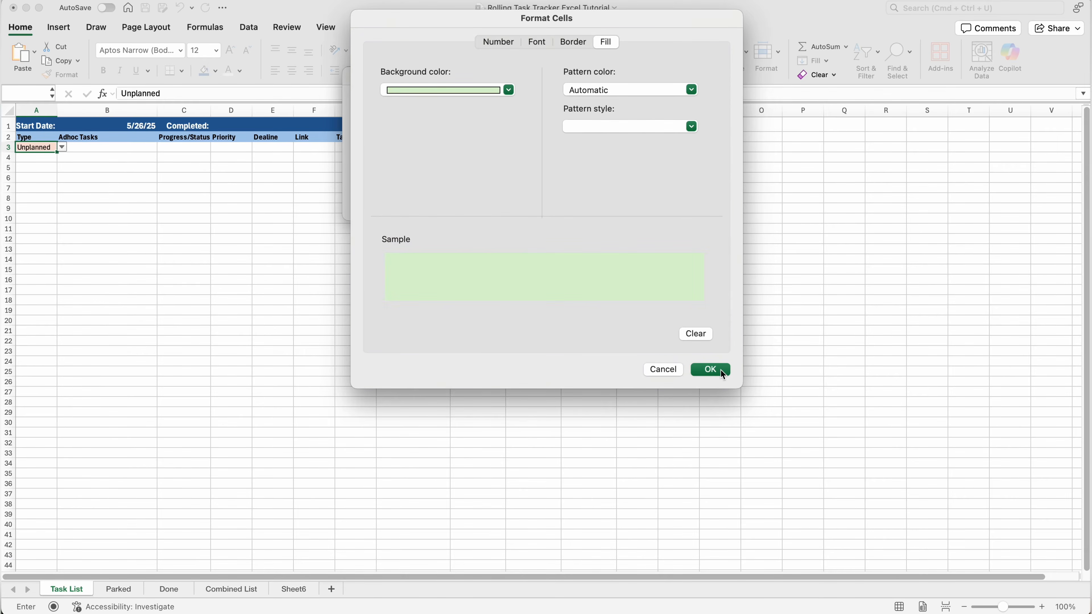
click(710, 369)
click(631, 201)
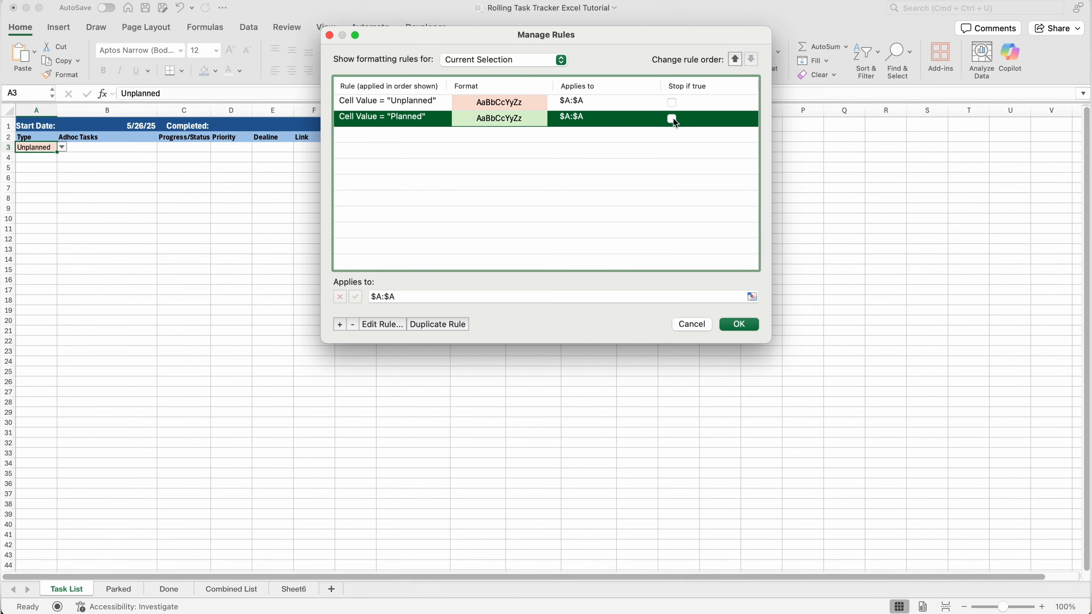
Duplicate the Planned rule and set the copy's condition to cell value equal to Recurring
click(447, 327)
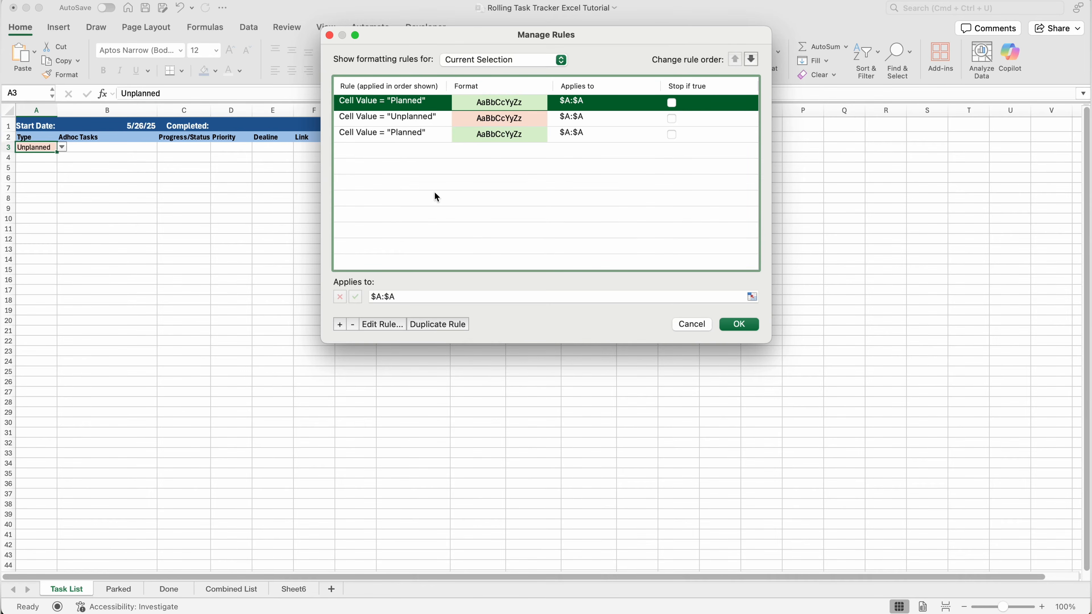
double_click(424, 104)
click(643, 153)
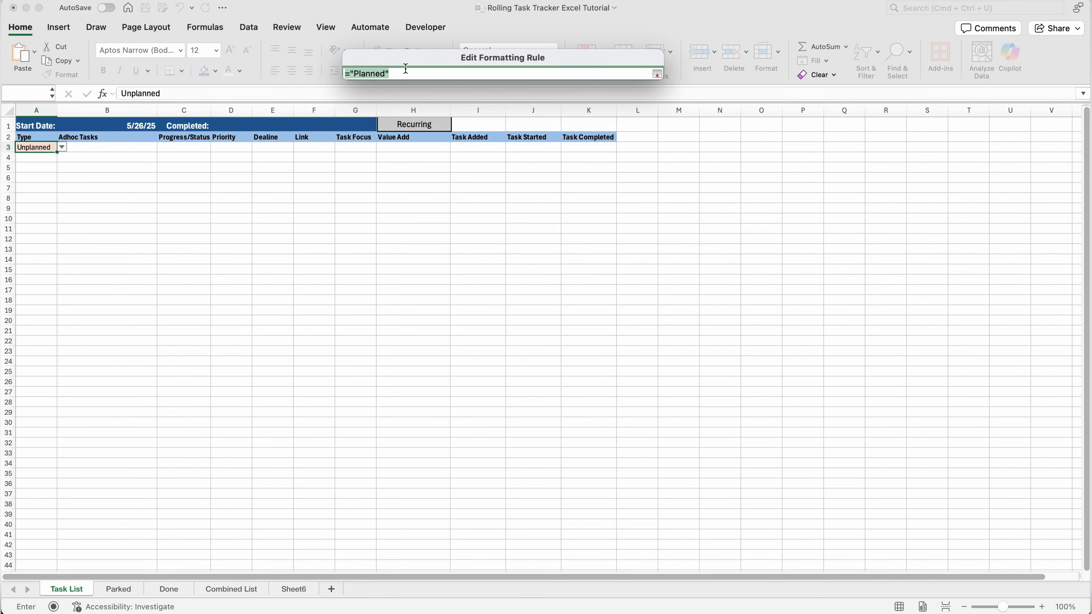
text(Recurring)
key(Return)
Give the Recurring rule a custom format with a purple fill and a white font
click(478, 178)
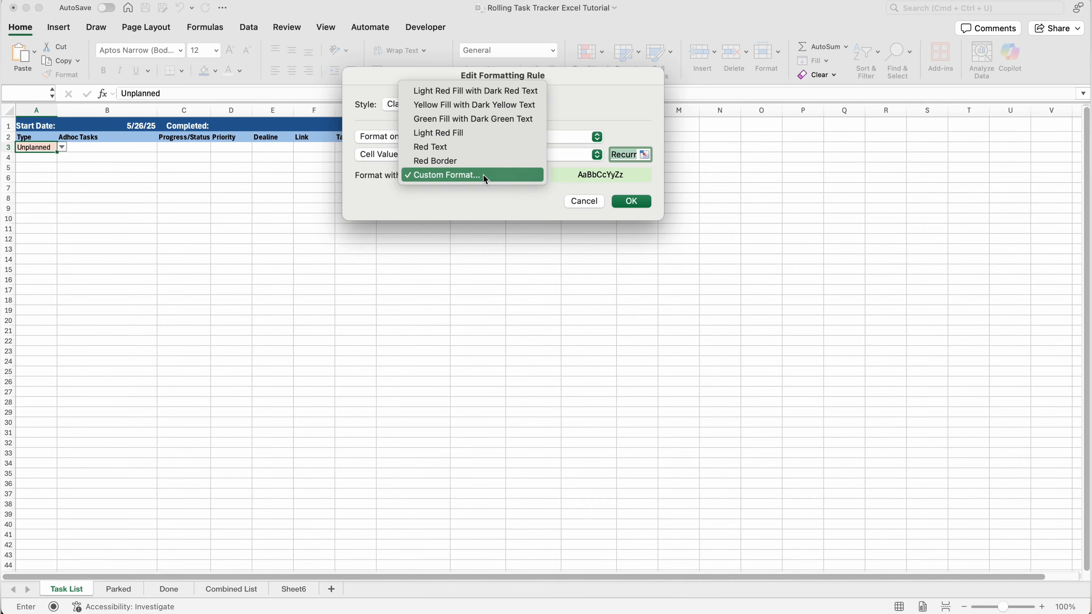
click(482, 172)
click(511, 89)
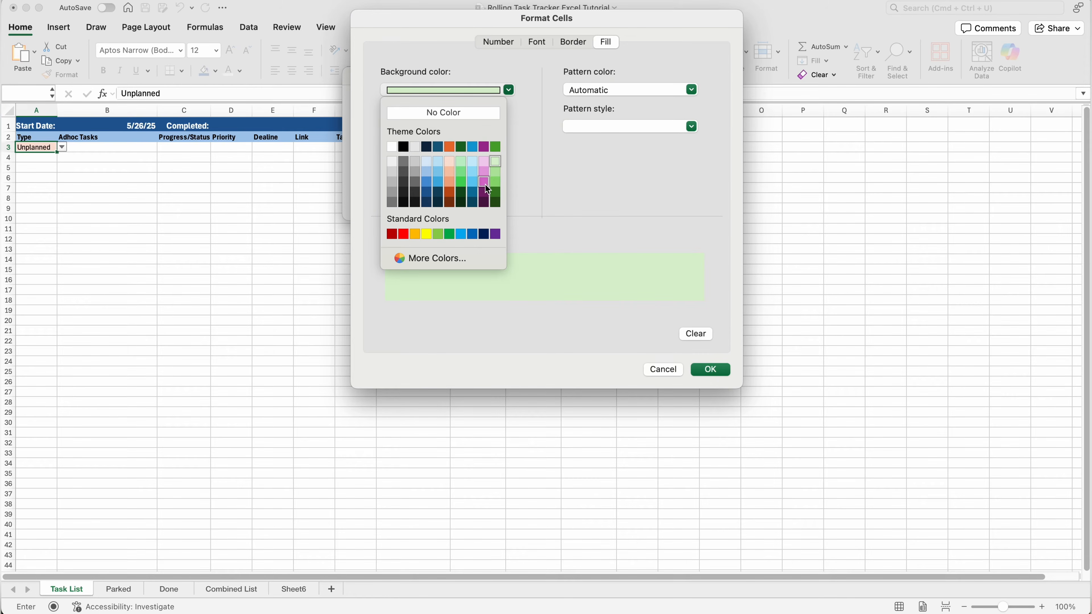
click(484, 146)
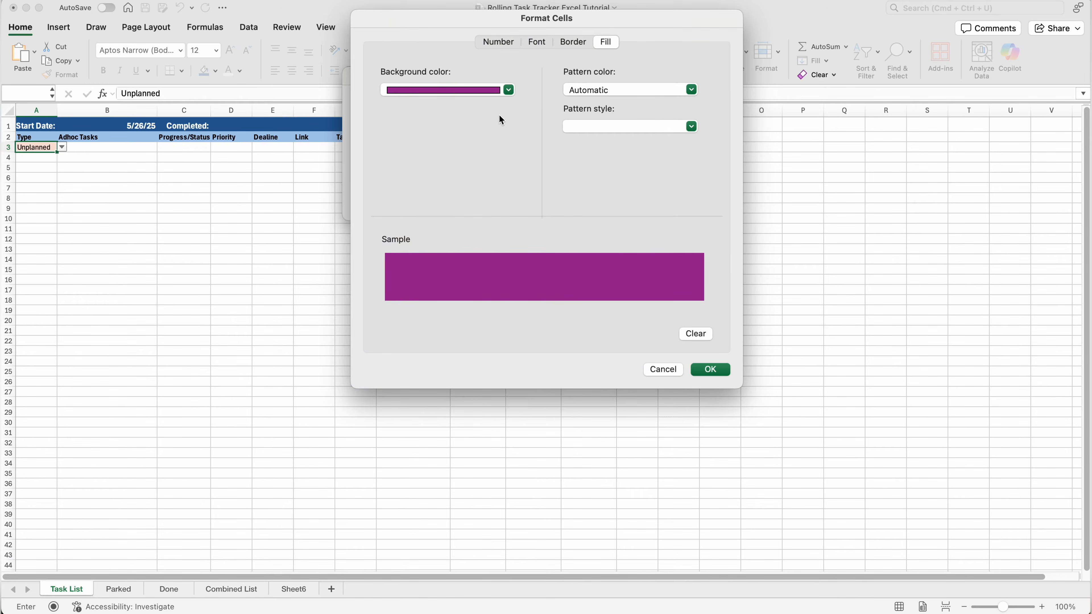
click(541, 42)
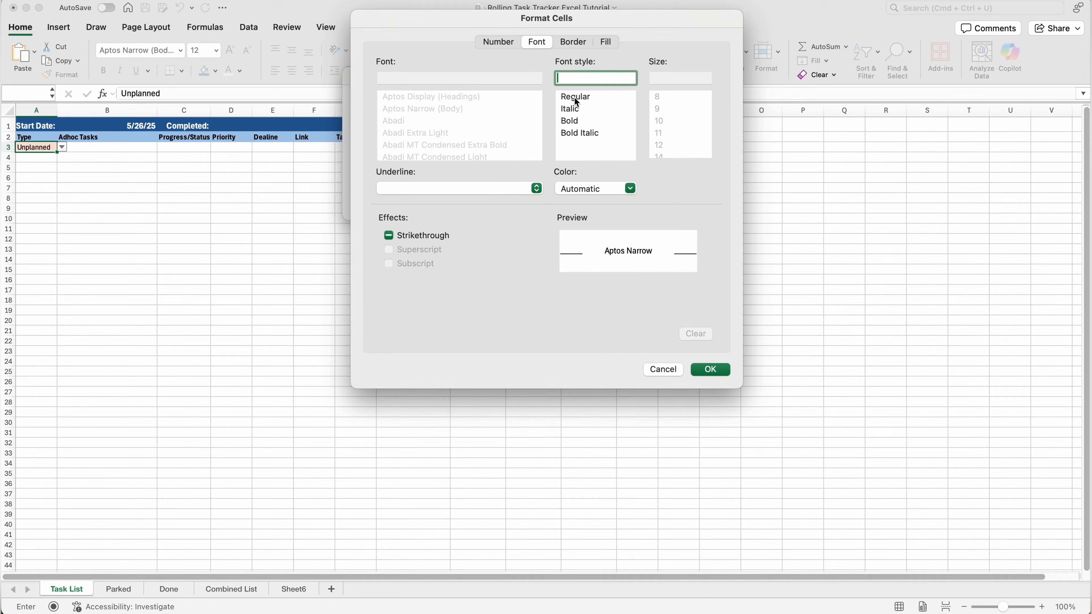
click(602, 189)
click(567, 245)
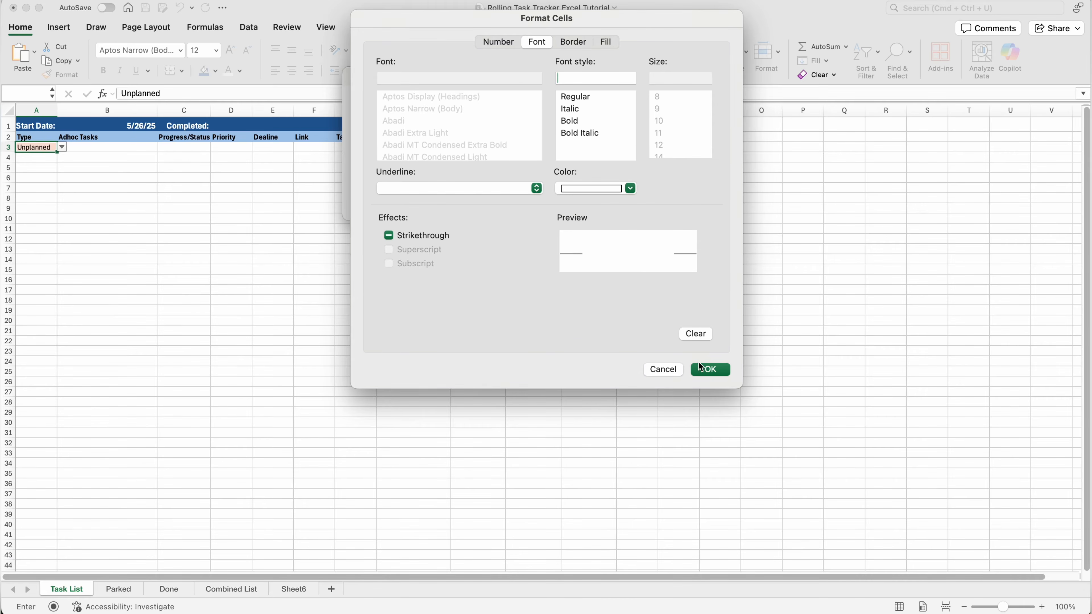
click(711, 376)
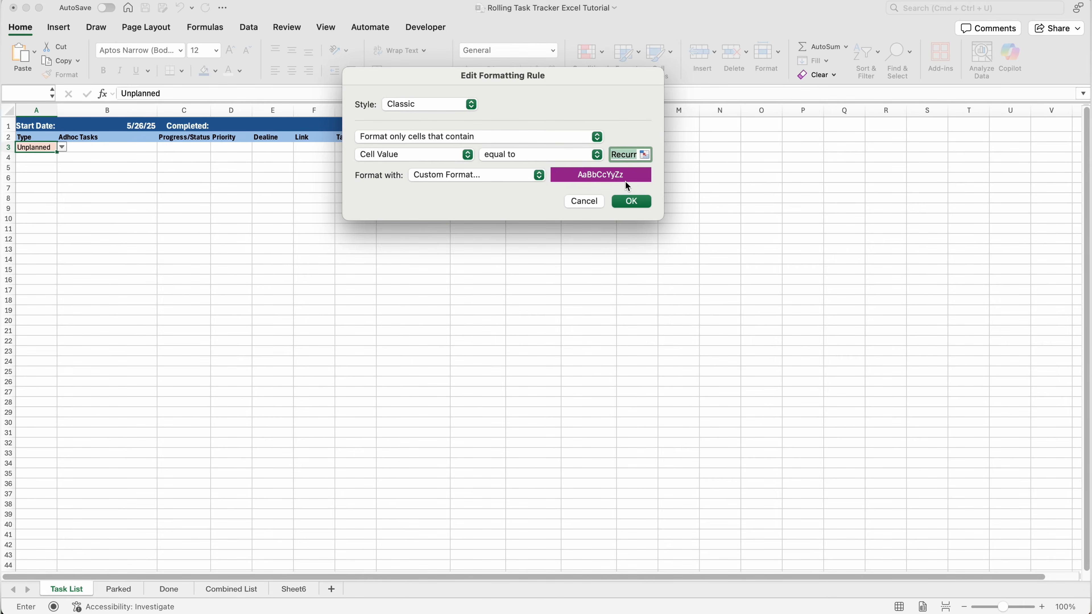
click(630, 202)
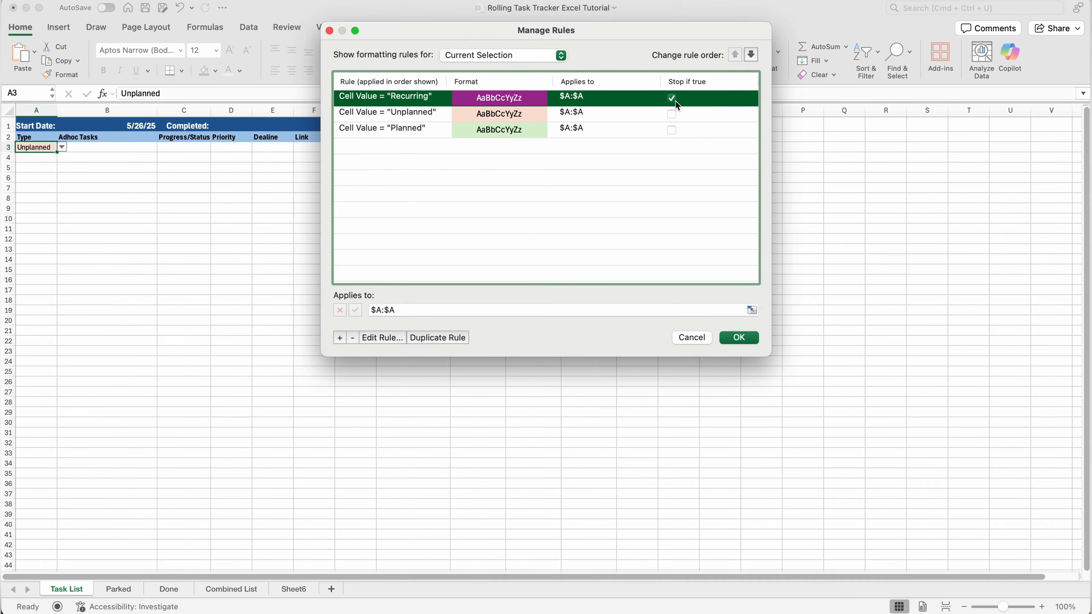
Duplicate the Recurring rule and give the copy a dark brown fill
click(445, 339)
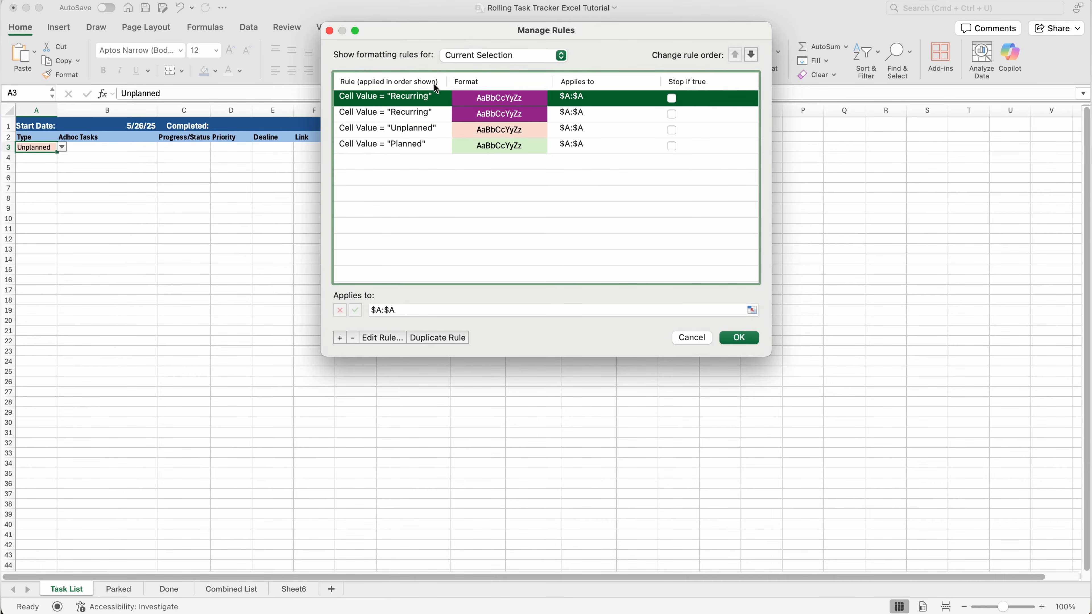
double_click(414, 108)
click(522, 175)
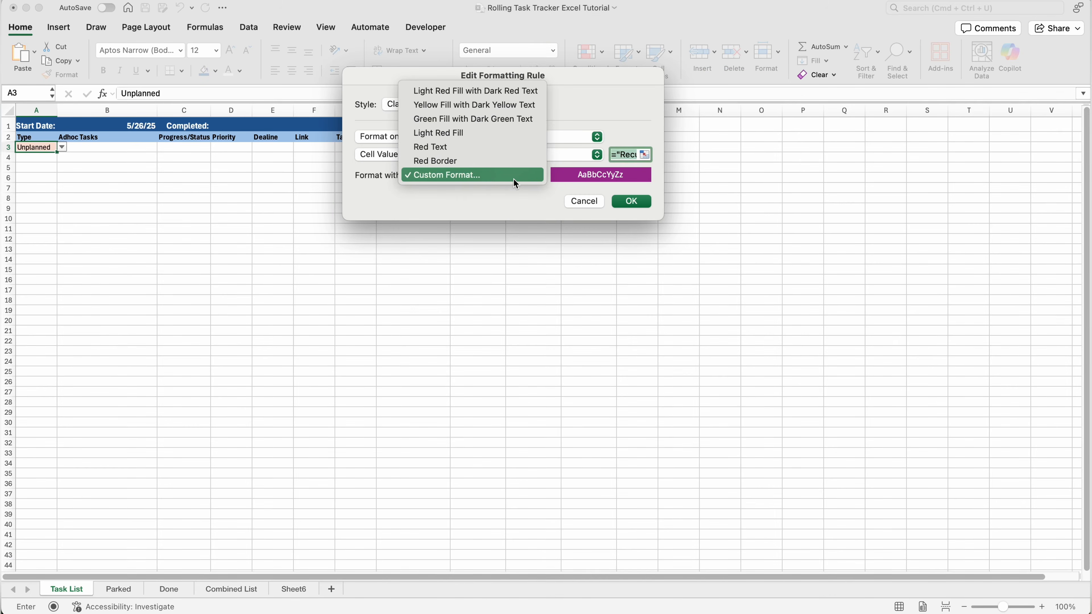
click(488, 178)
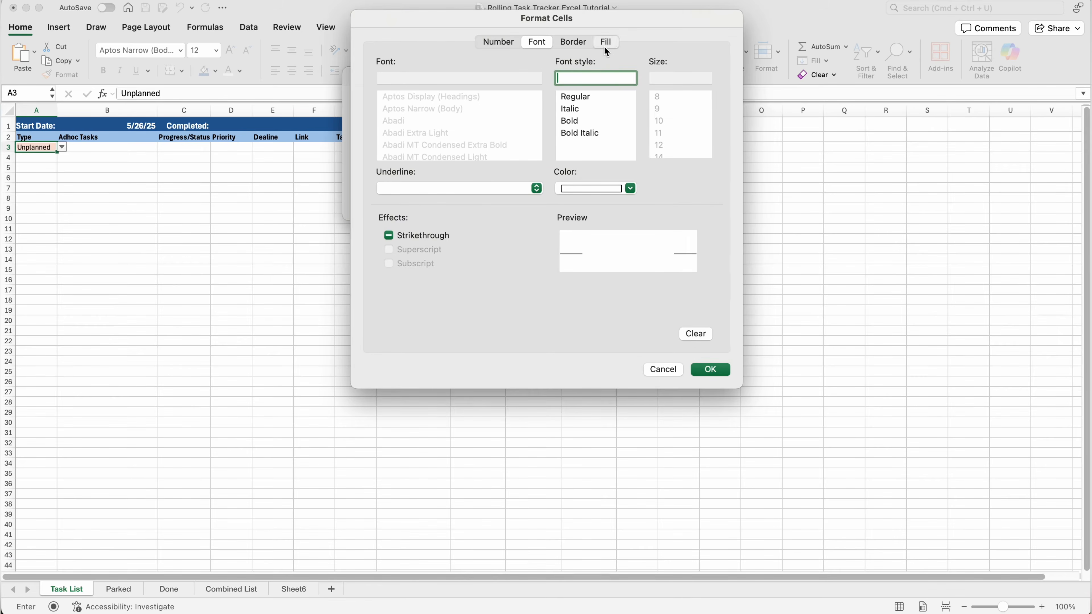
click(605, 42)
click(508, 89)
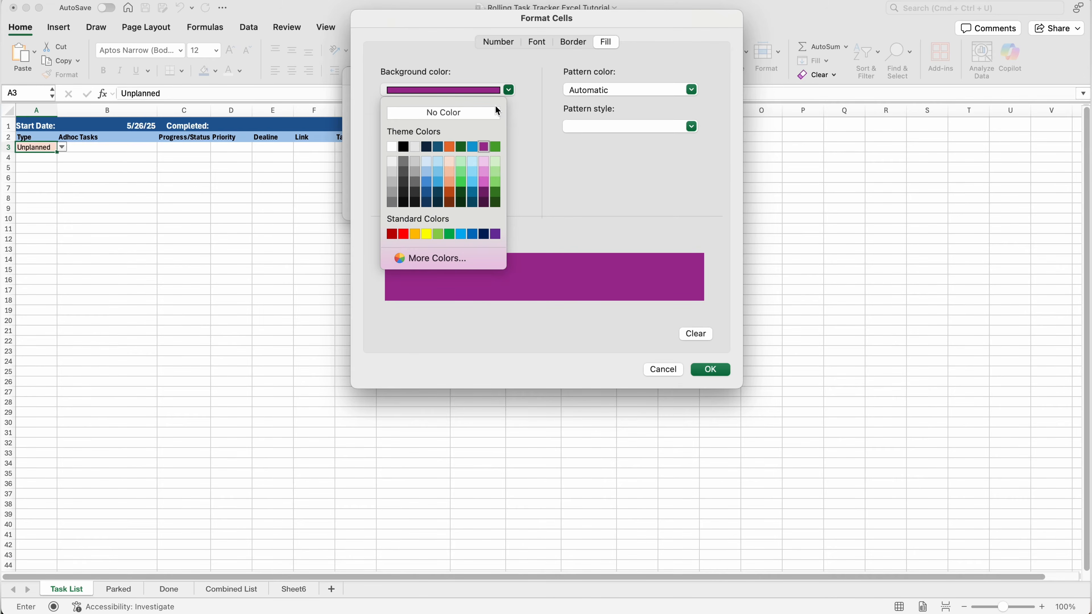
click(452, 202)
click(710, 369)
Set the brown rule's condition to cell value equal to Follow Up, with Stop if true turned off
click(644, 154)
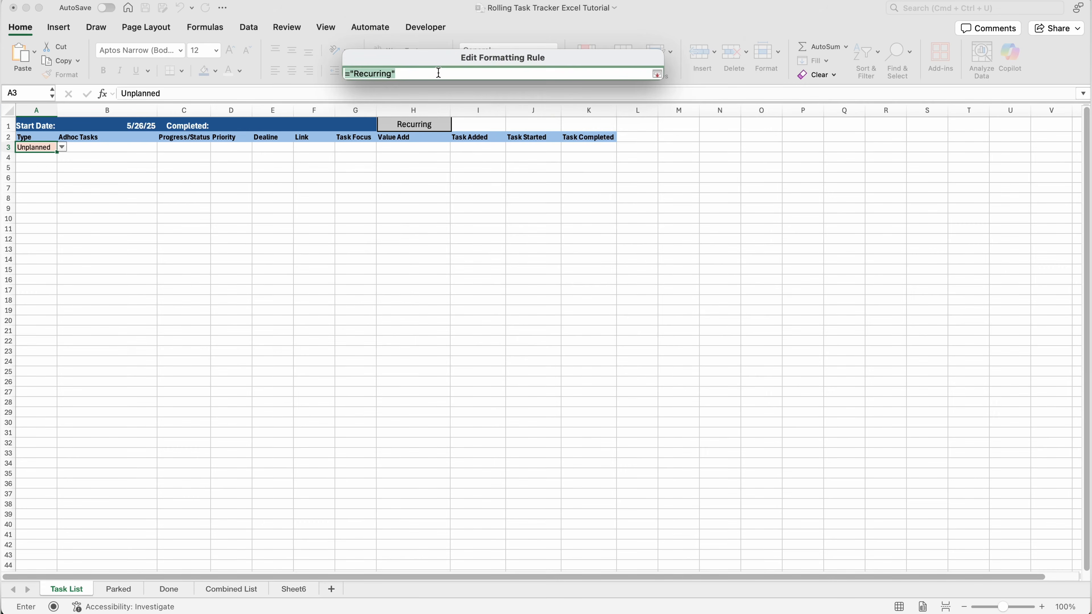
text(Follow Up)
key(Return)
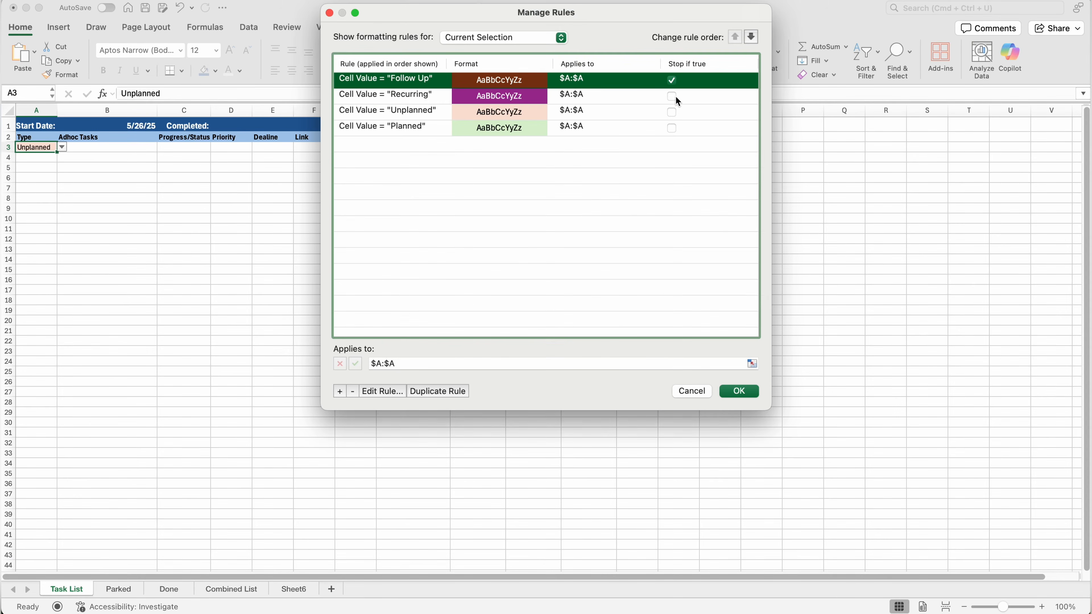
click(671, 81)
Duplicate the Follow Up rule and set the copy's condition to cell value equal to Unable to Start
click(442, 391)
click(417, 94)
double_click(415, 79)
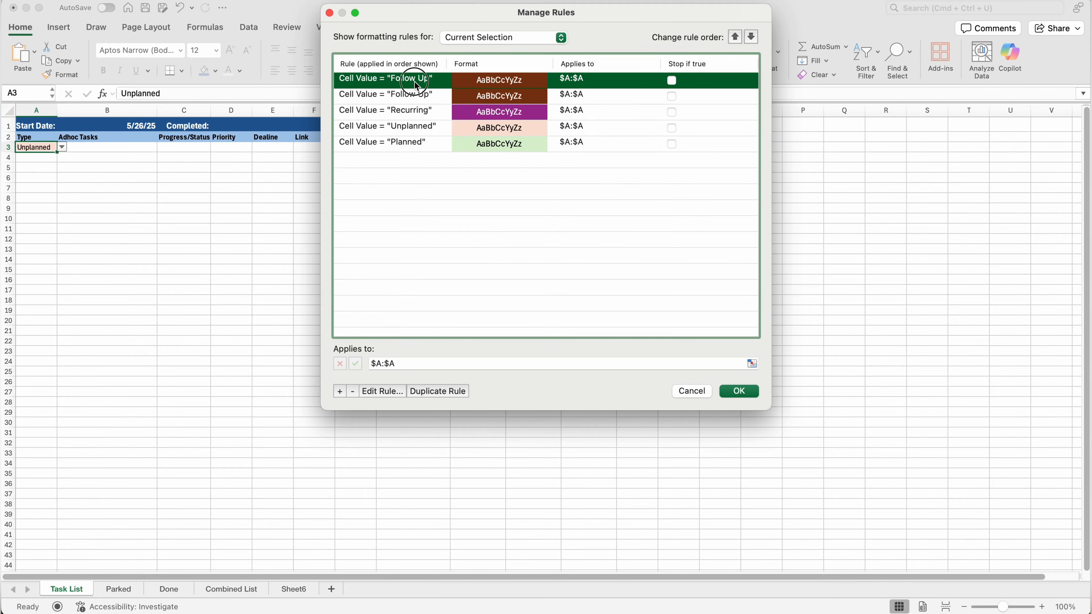
click(645, 154)
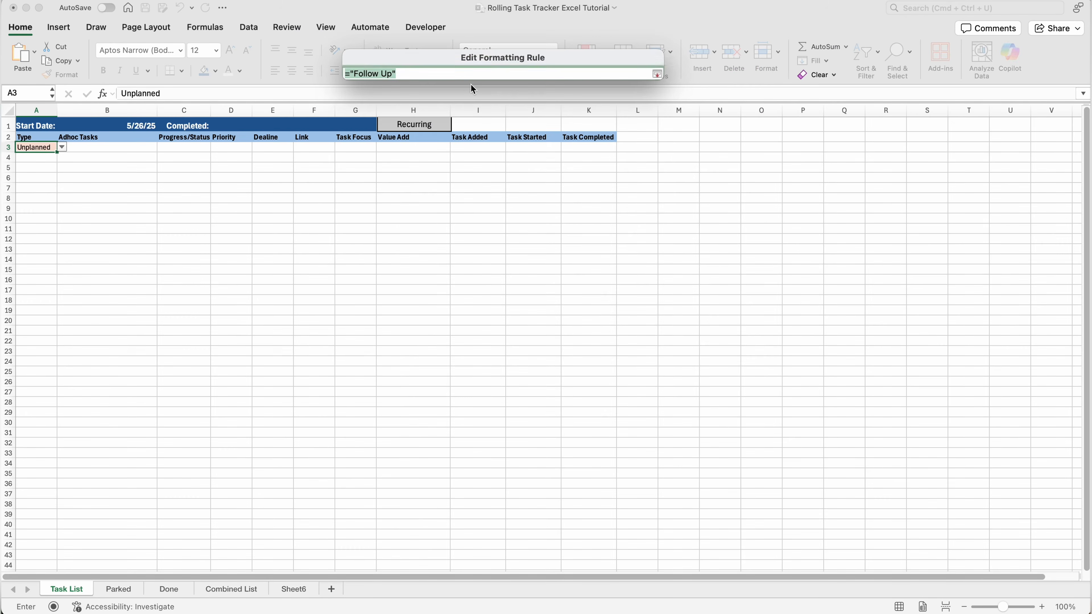
text(Unable to Start)
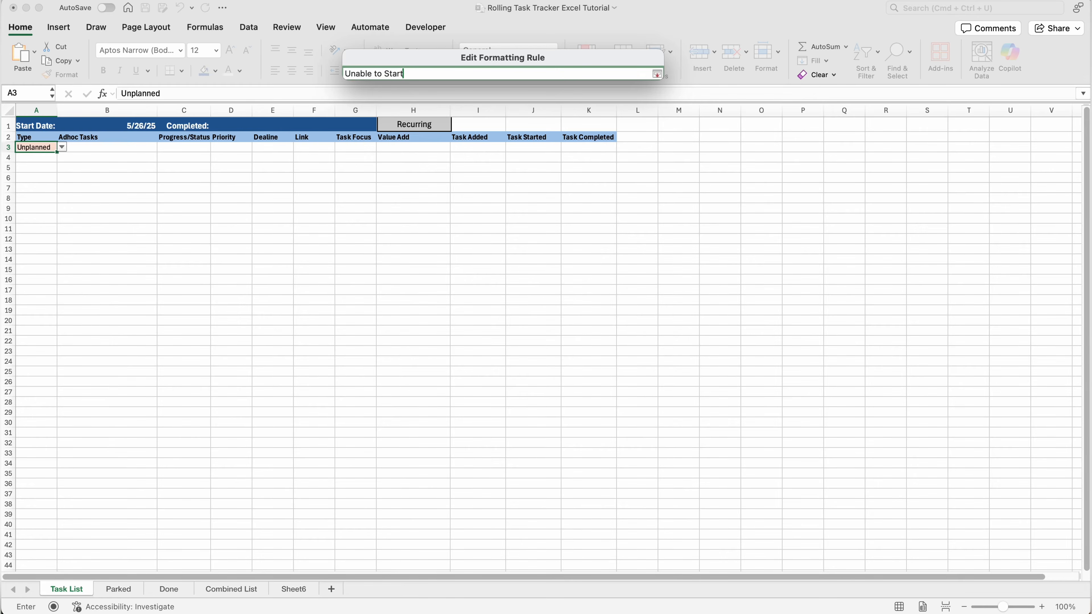
key(Return)
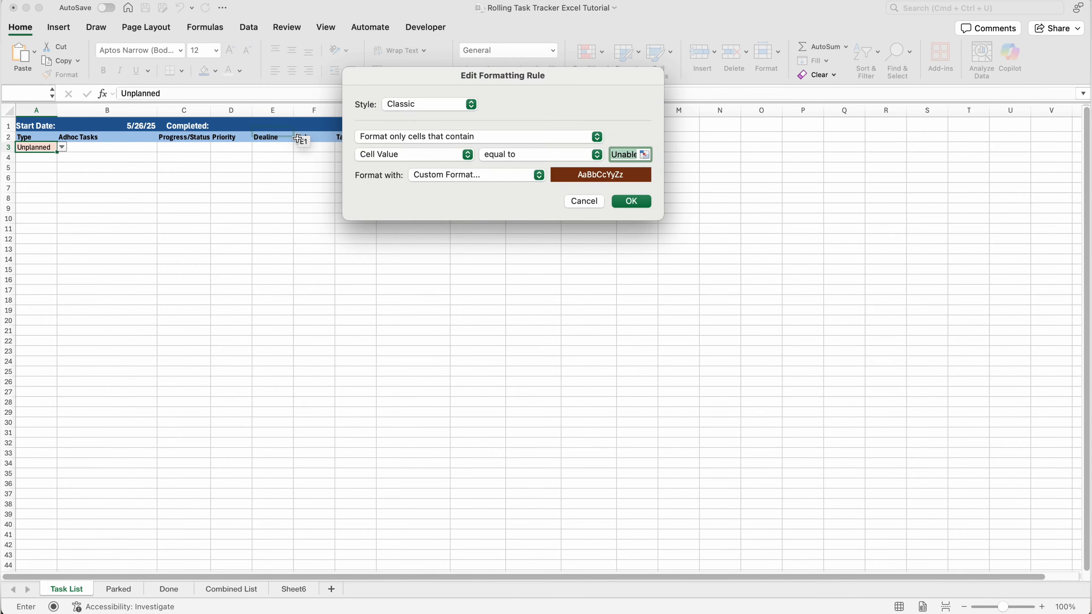
Give the Unable to Start rule a black fill and apply all the rules to the sheet
click(480, 174)
click(480, 174)
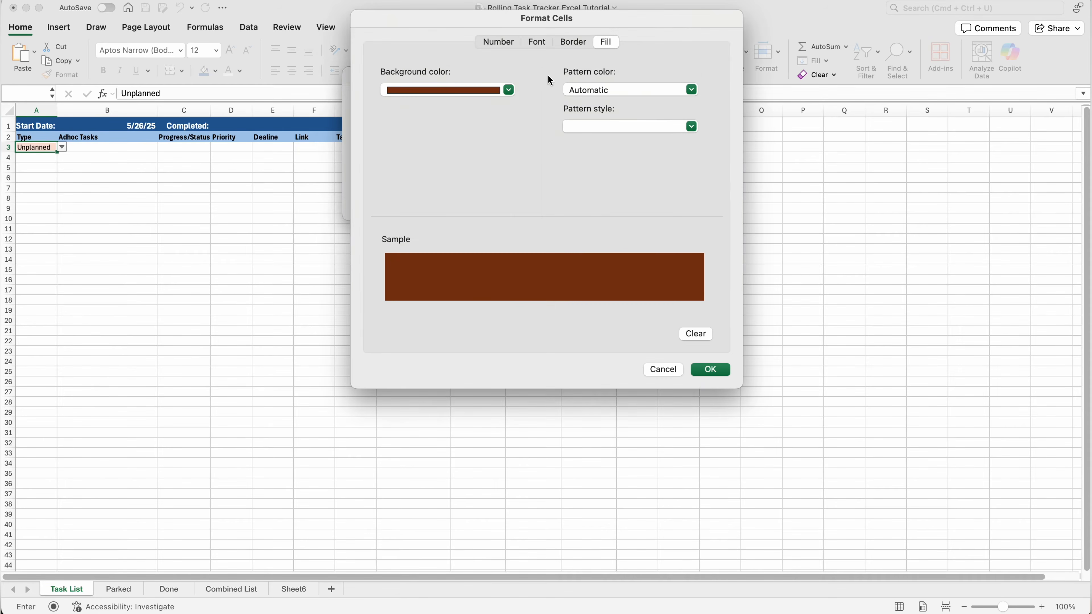
click(509, 94)
click(404, 147)
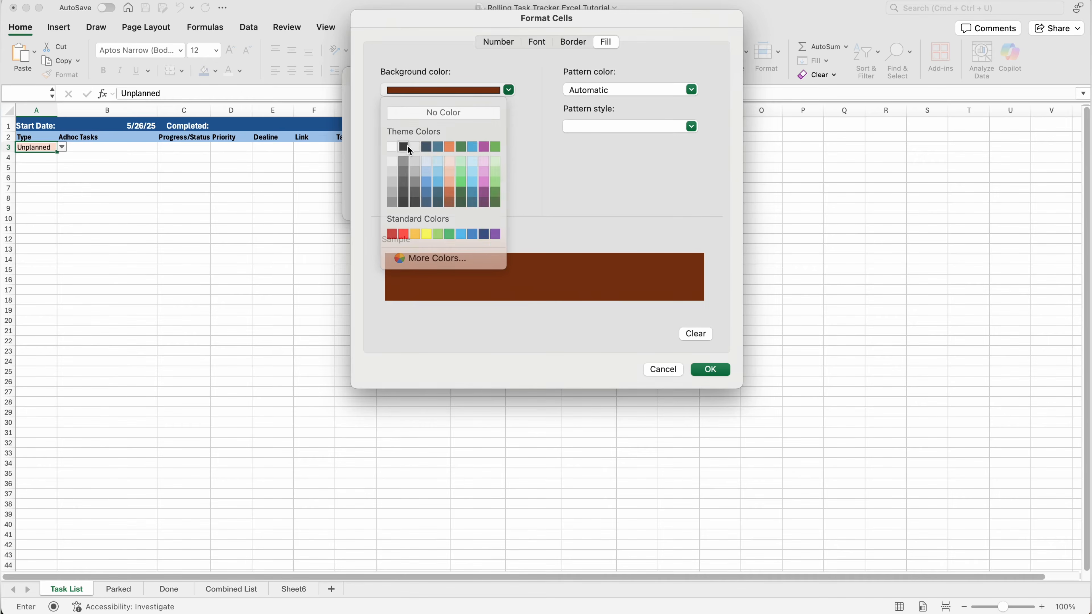
click(712, 377)
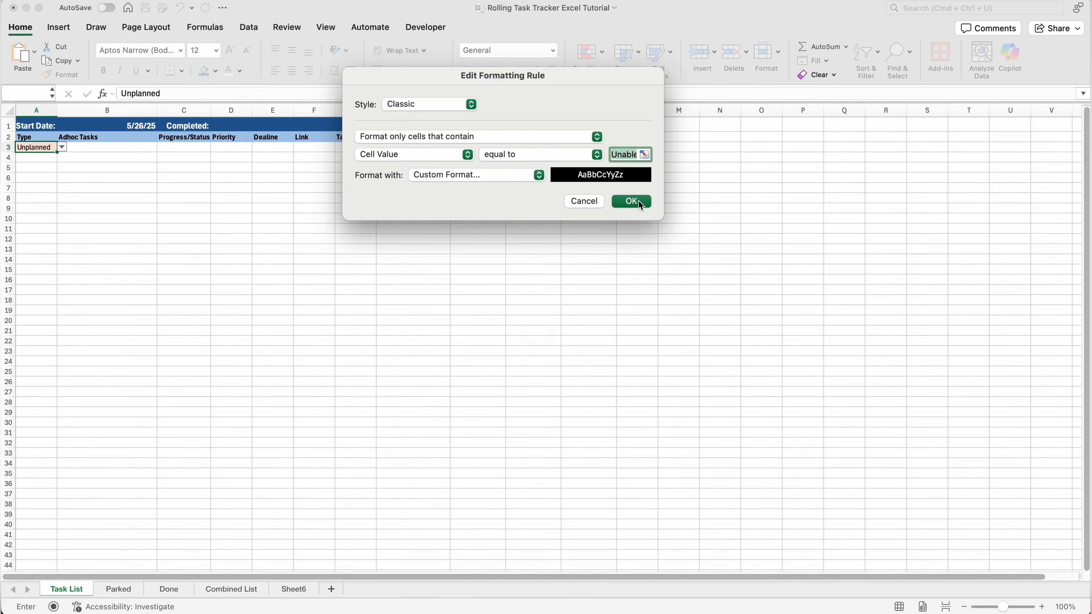
click(638, 201)
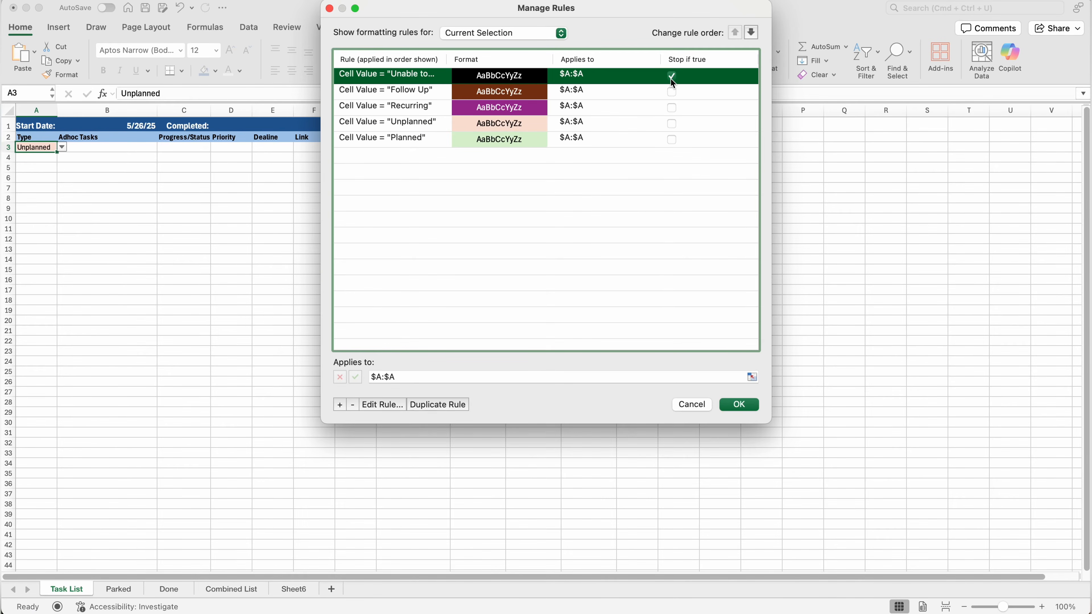
click(739, 404)
Choose Planned as the Type in A4, and select A5
click(112, 186)
click(37, 157)
click(62, 157)
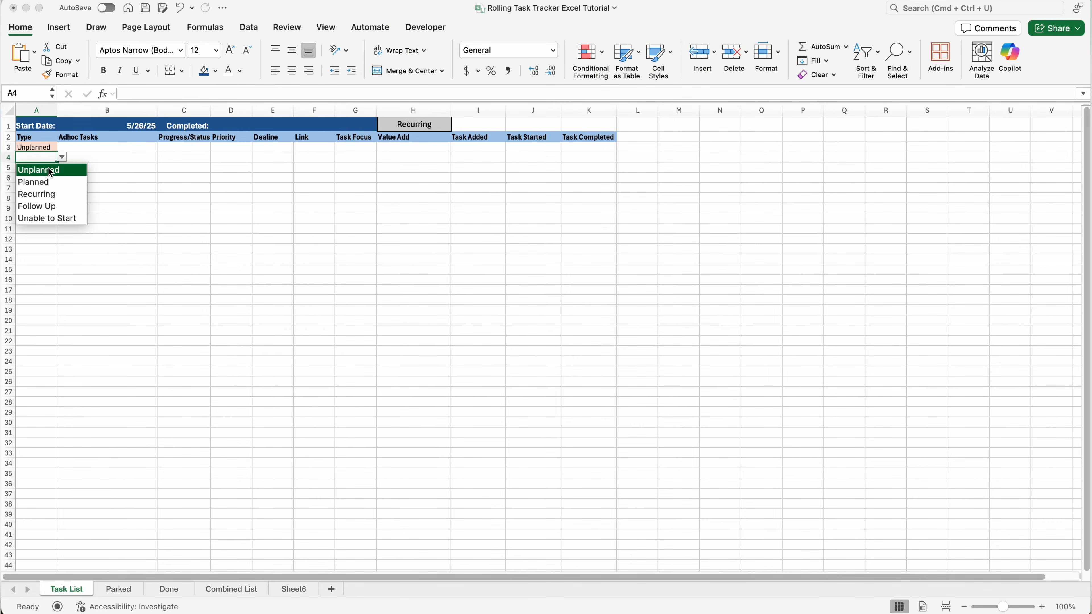
click(47, 182)
click(47, 169)
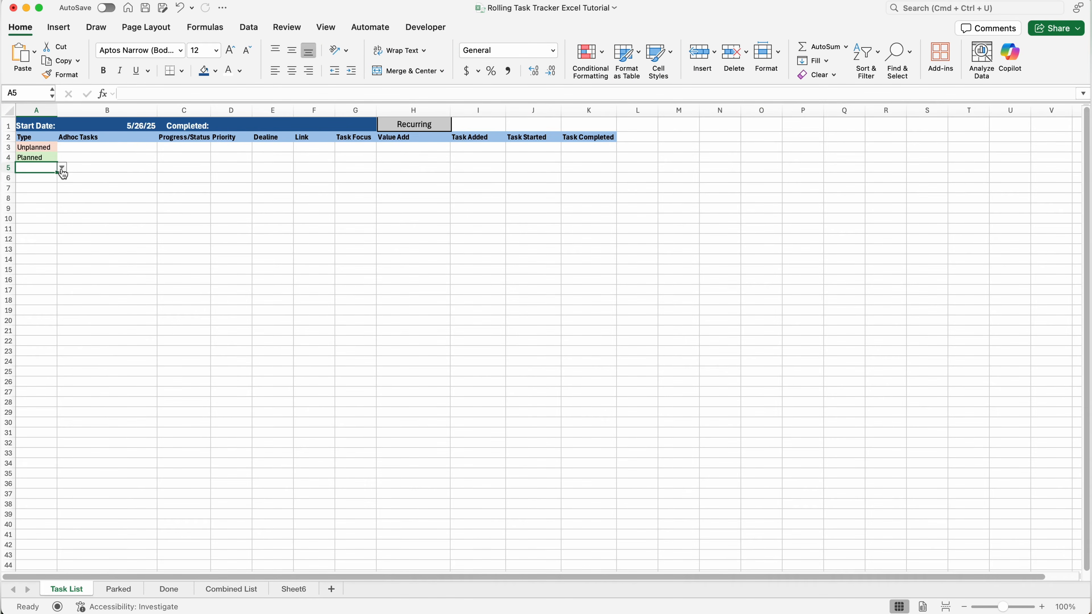
Choose Recurring as the Type in A5, Follow Up in A6 and Unable to Start in A7
click(63, 168)
click(50, 193)
click(45, 178)
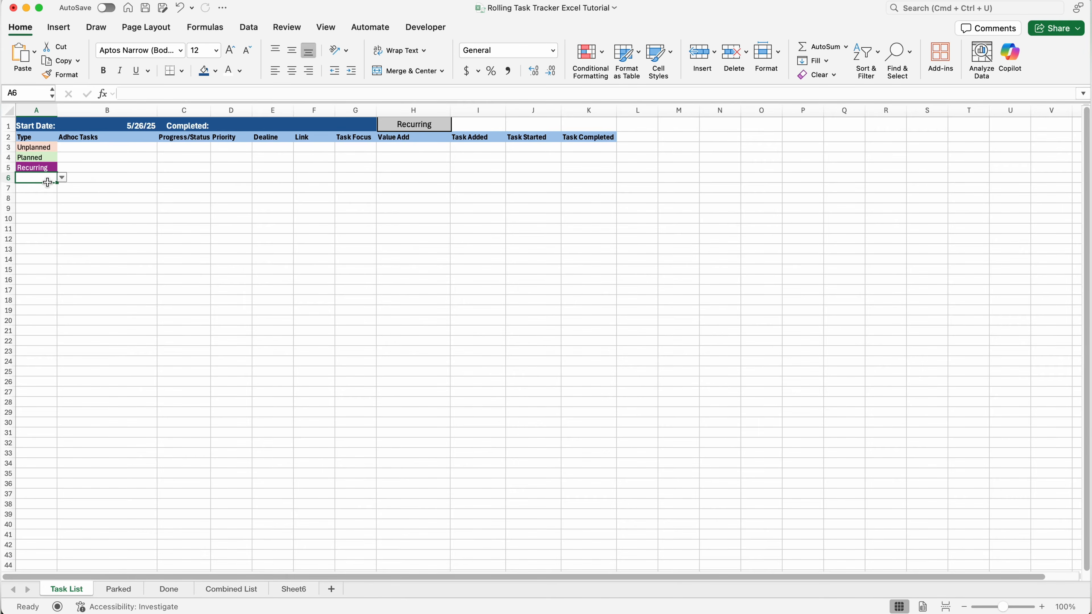
click(62, 178)
click(55, 227)
click(37, 188)
click(62, 188)
click(47, 249)
Enter Task 1 in B3 and fill the series down through B7
click(107, 148)
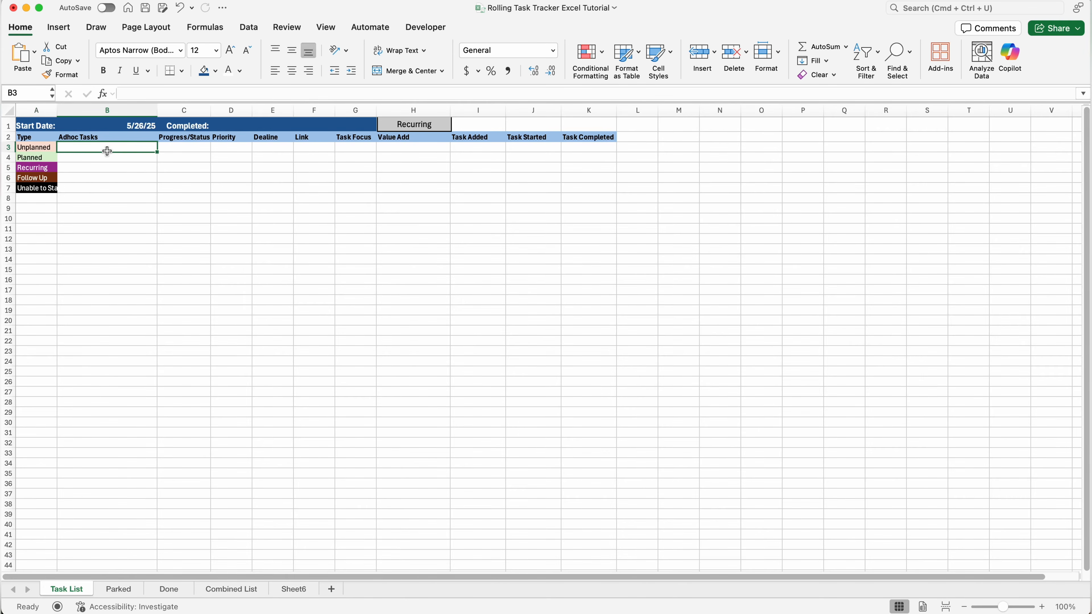
text(Task 1)
key(Return)
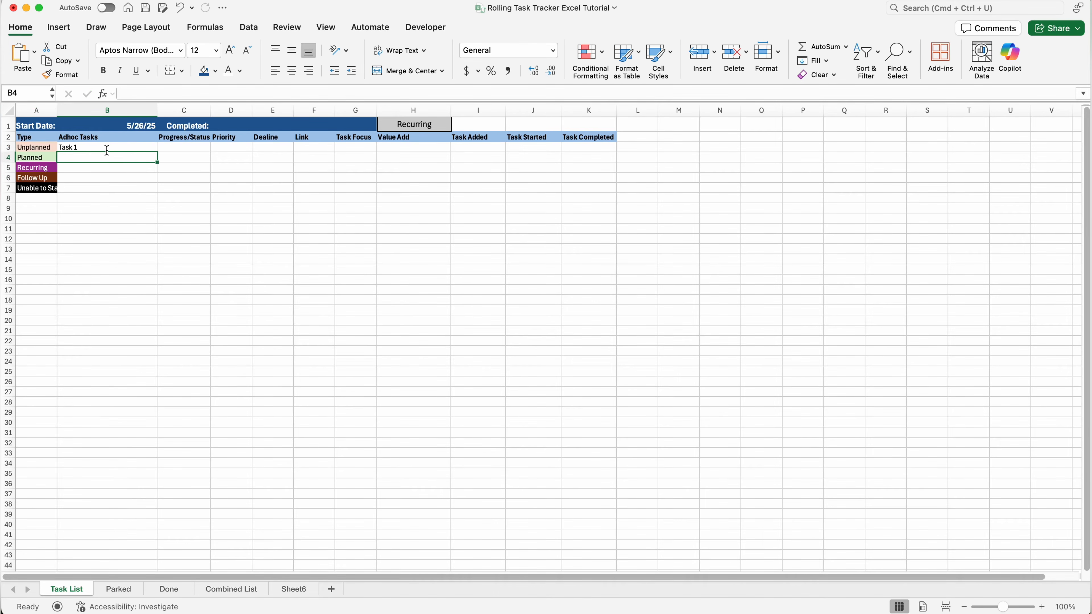
click(129, 146)
drag(157, 152, 156, 190)
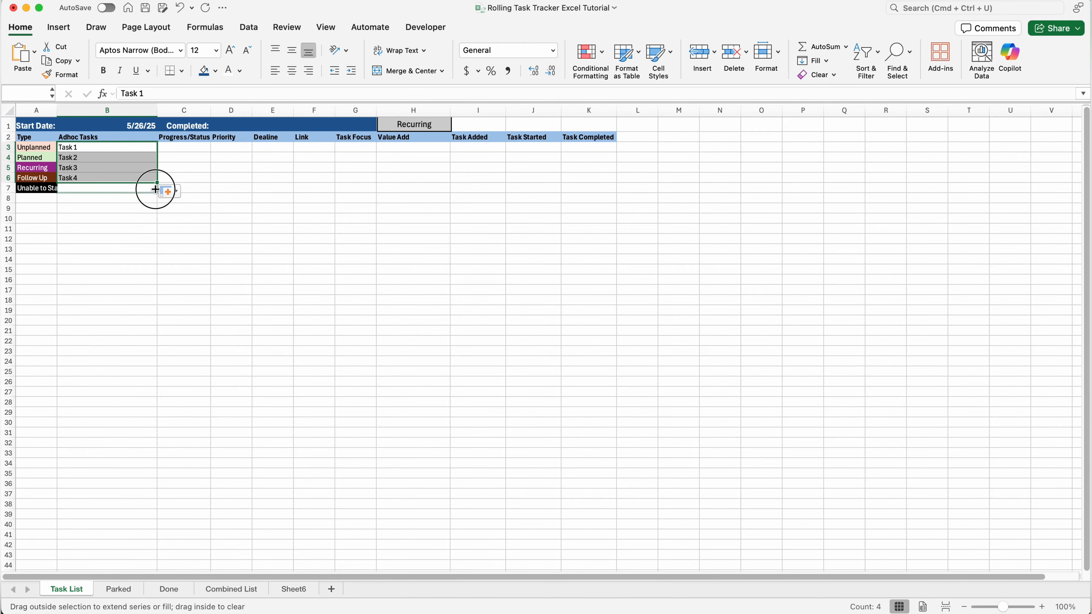
Set up List-type data validation for the Progress/Status column from C3 down to the end of the sheet
click(187, 147)
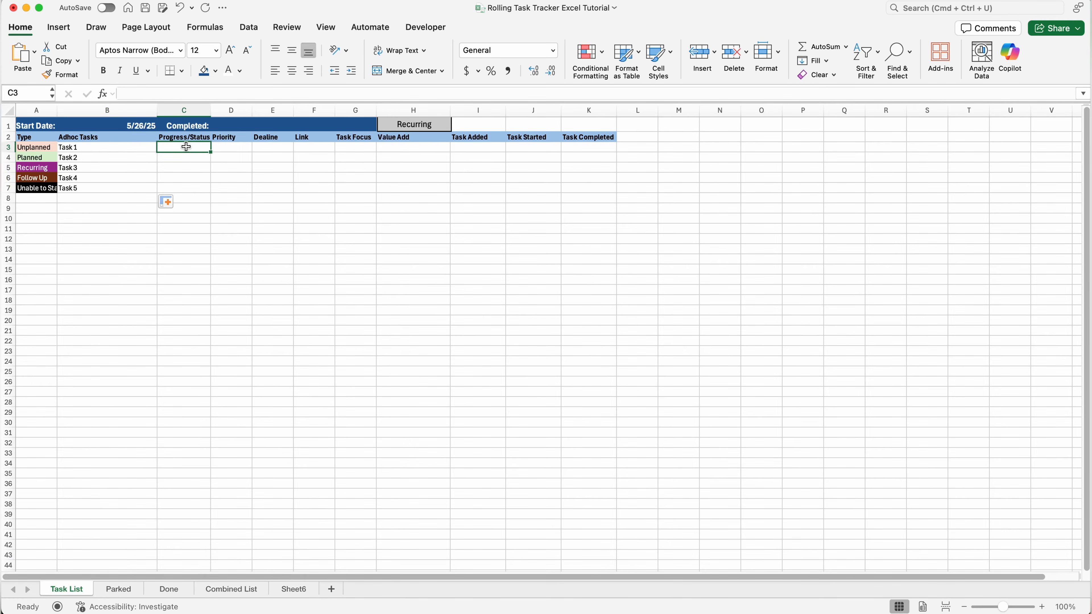
click(186, 110)
click(187, 148)
key(super+shift+Down)
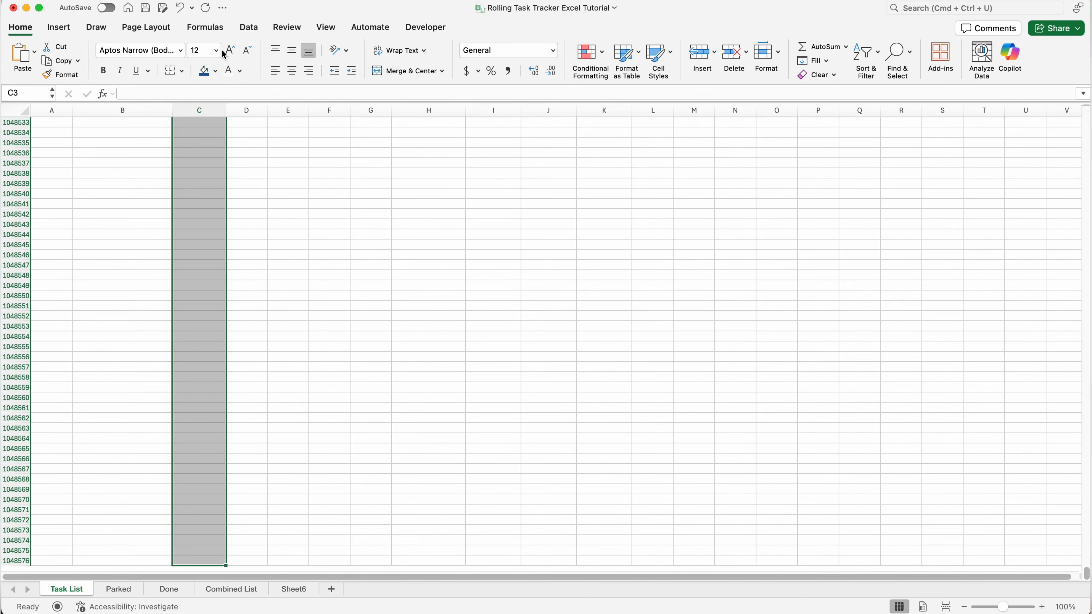
click(248, 28)
click(848, 50)
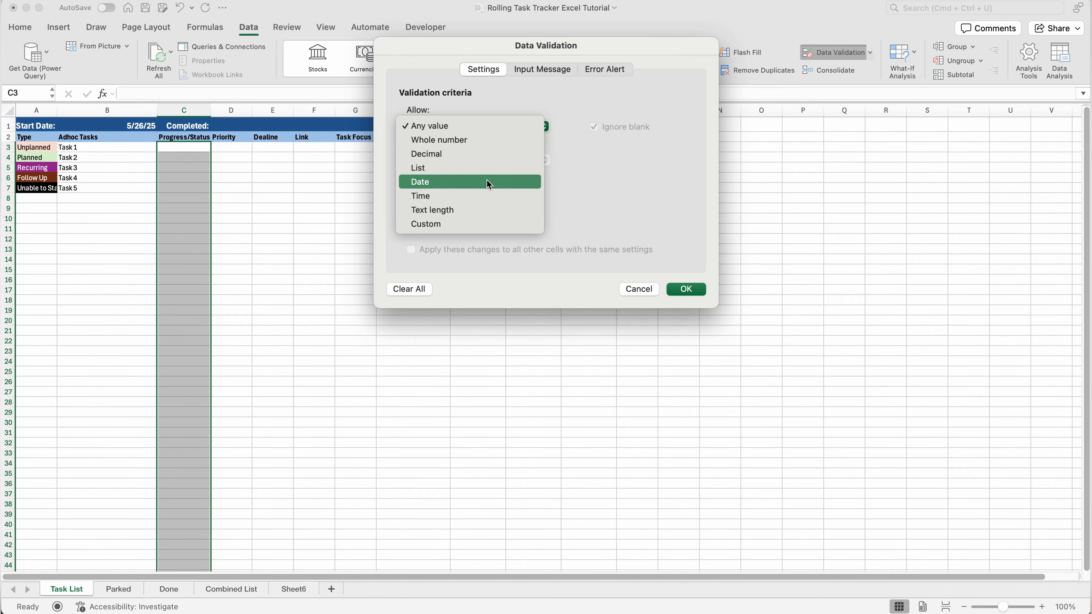
click(488, 167)
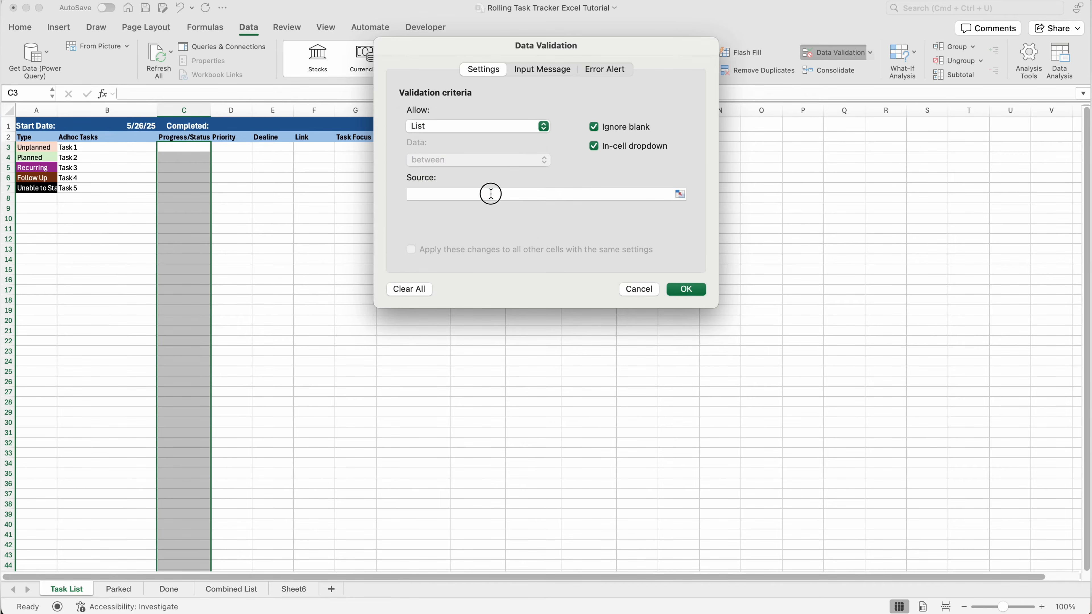
Set the validation list source to Not Started, Pending, Done, Next Week, Parked, Ready and -, and apply it
click(490, 194)
text(No)
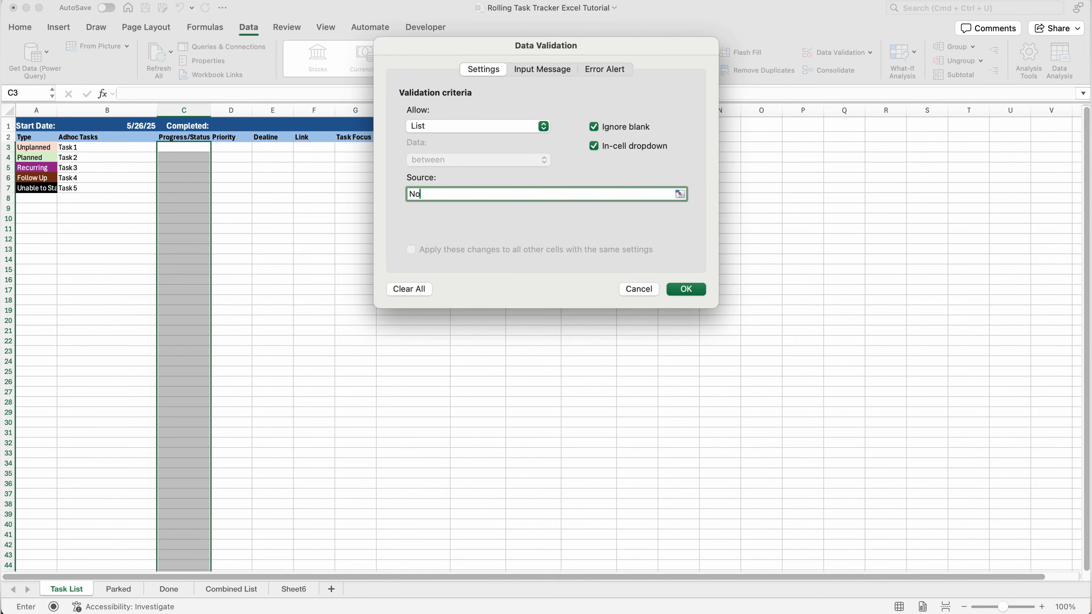
text(t Started, Pending, Done, Next Week, Park)
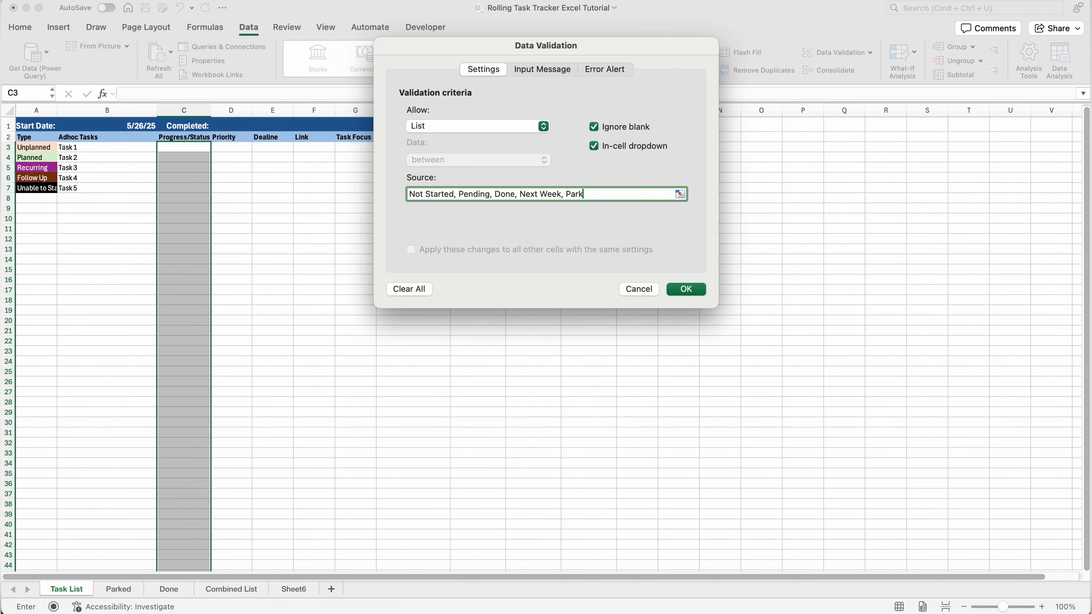
text(ed, Ready,-)
click(696, 289)
Try the - option in C3, replace it with Not Started, and copy that status down through C7
click(216, 147)
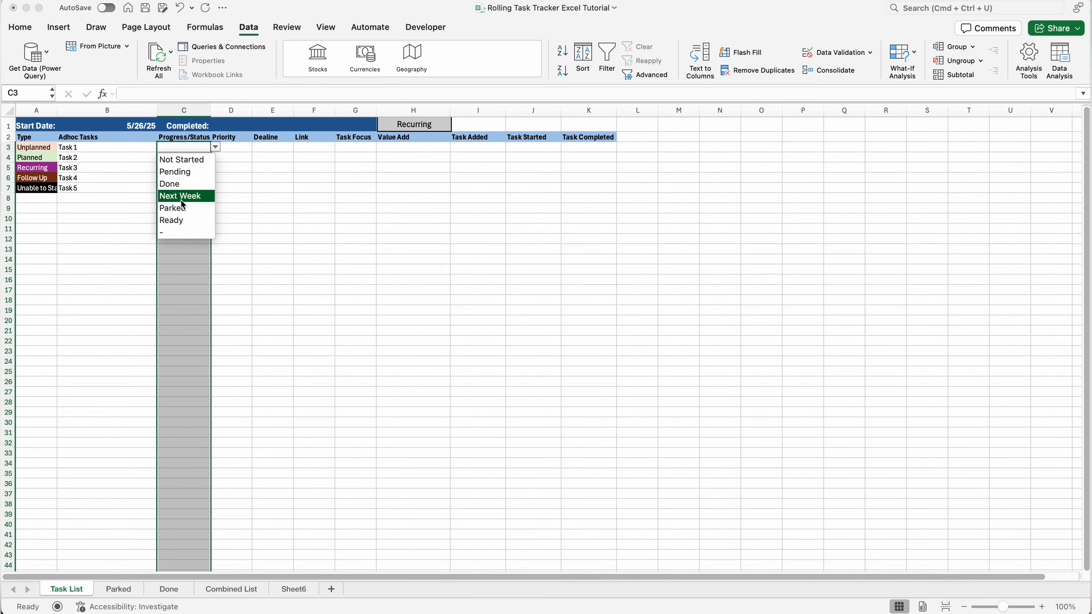
click(180, 233)
click(216, 147)
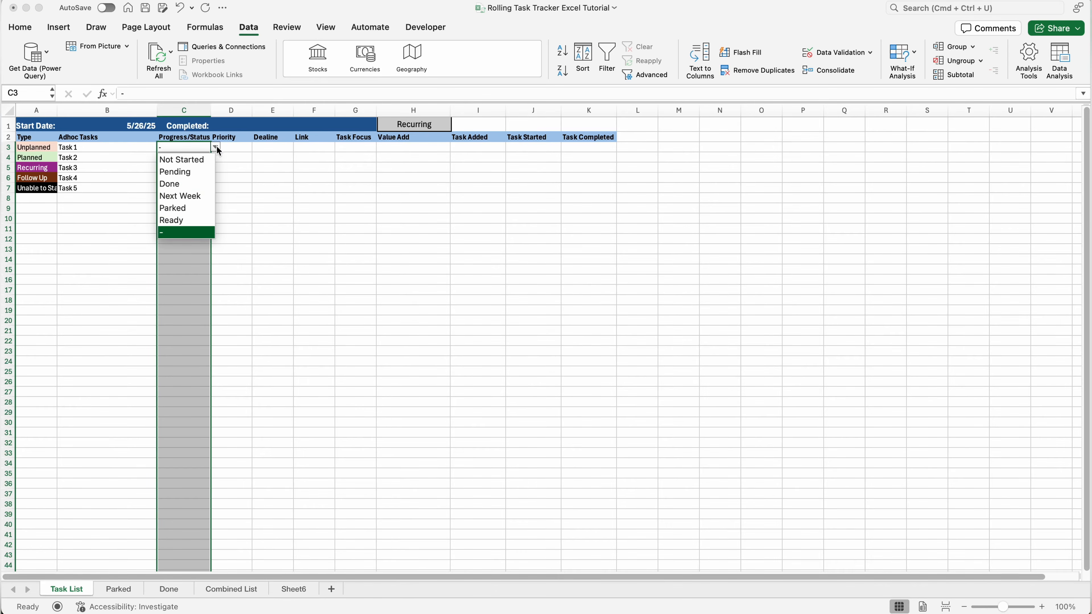
click(191, 160)
drag(210, 152, 196, 190)
click(194, 161)
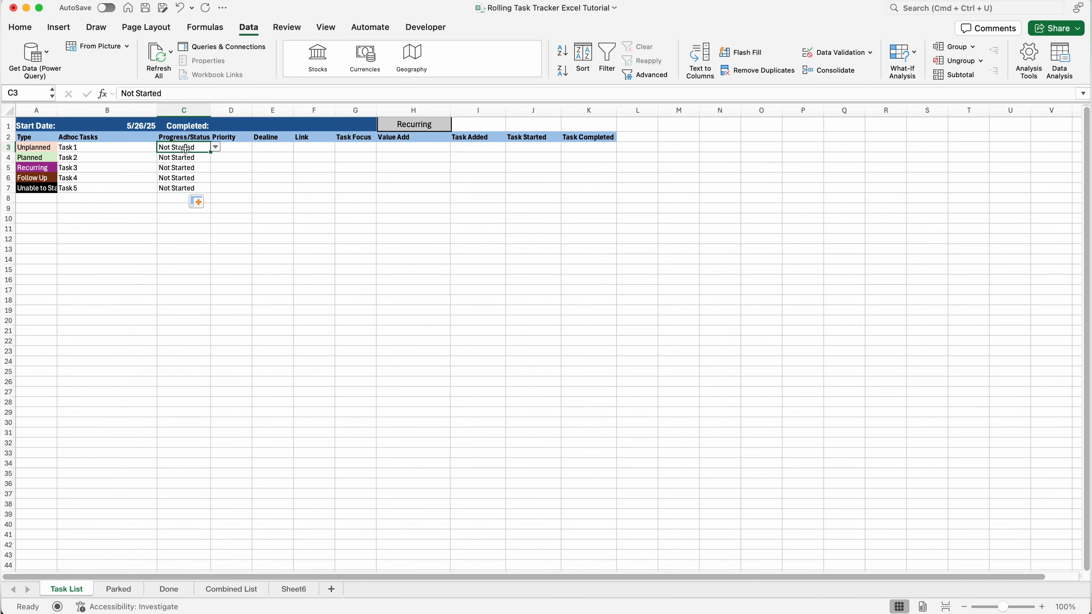
Create a Classic conditional formatting rule for all of column C that formats only cells that contain a given value
click(184, 110)
click(21, 27)
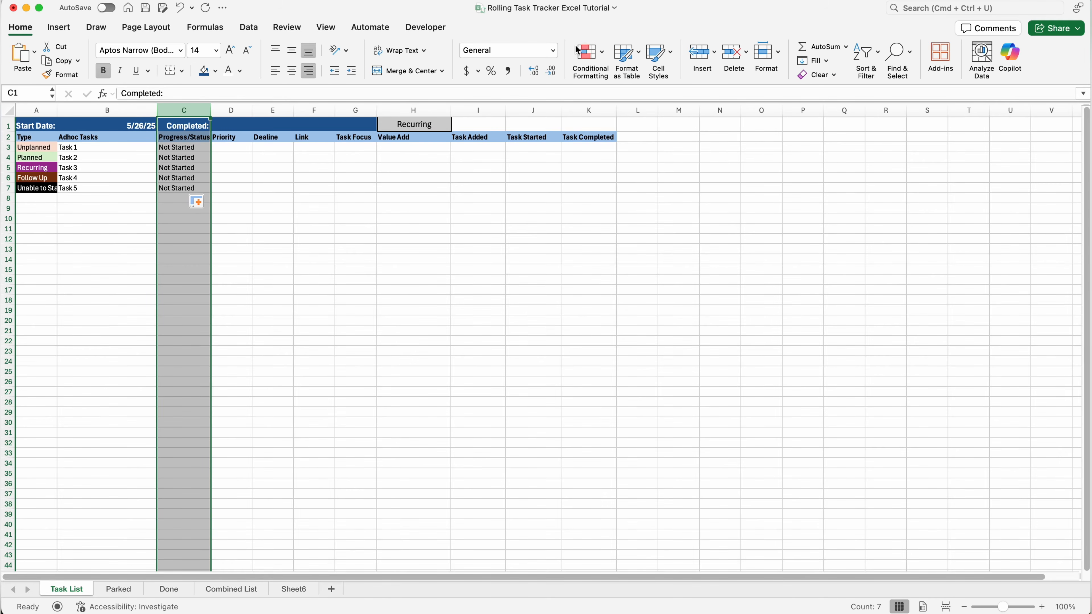
click(599, 59)
click(626, 164)
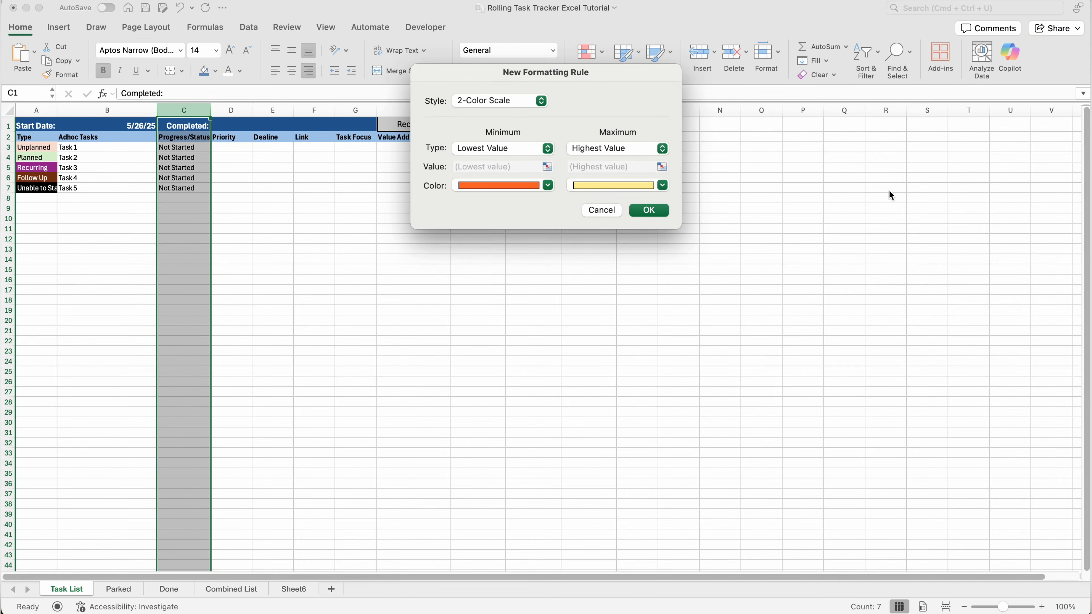
click(528, 101)
click(501, 150)
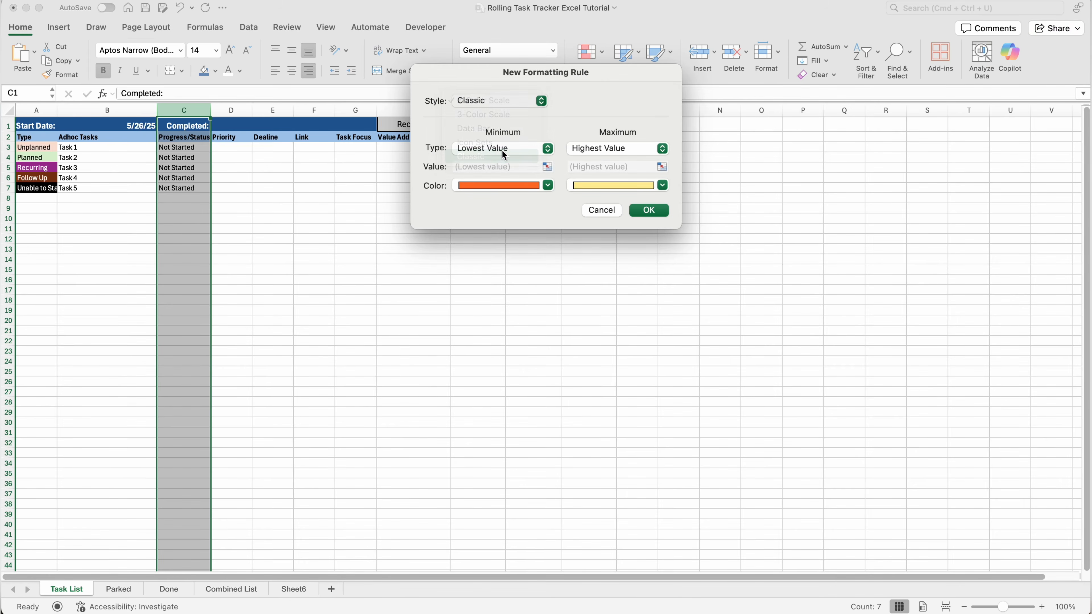
click(578, 134)
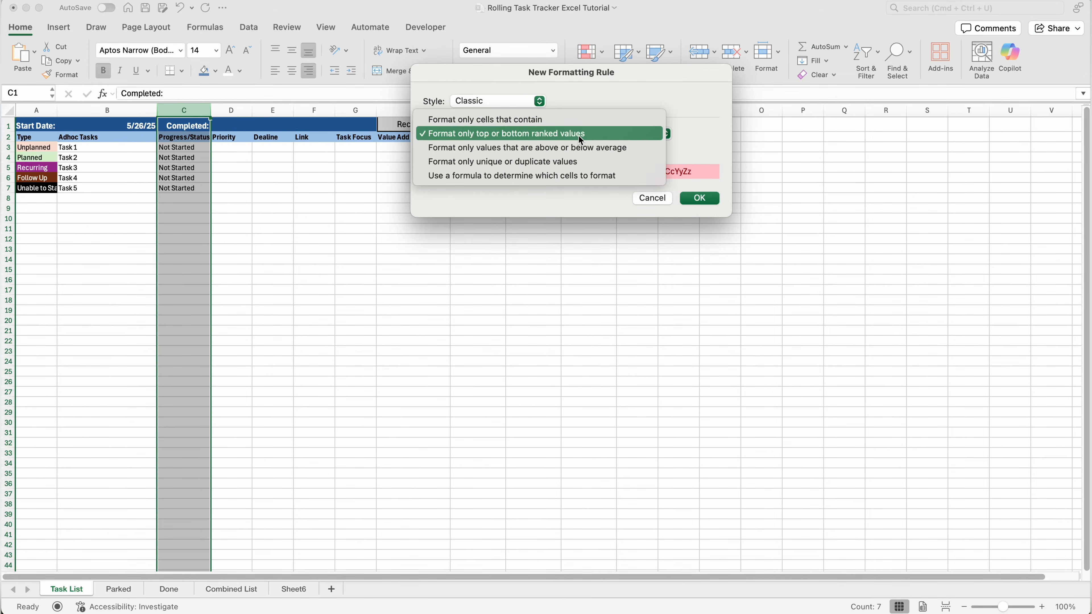
click(530, 118)
Set the new rule's condition to cell value equal to Not Started
click(533, 155)
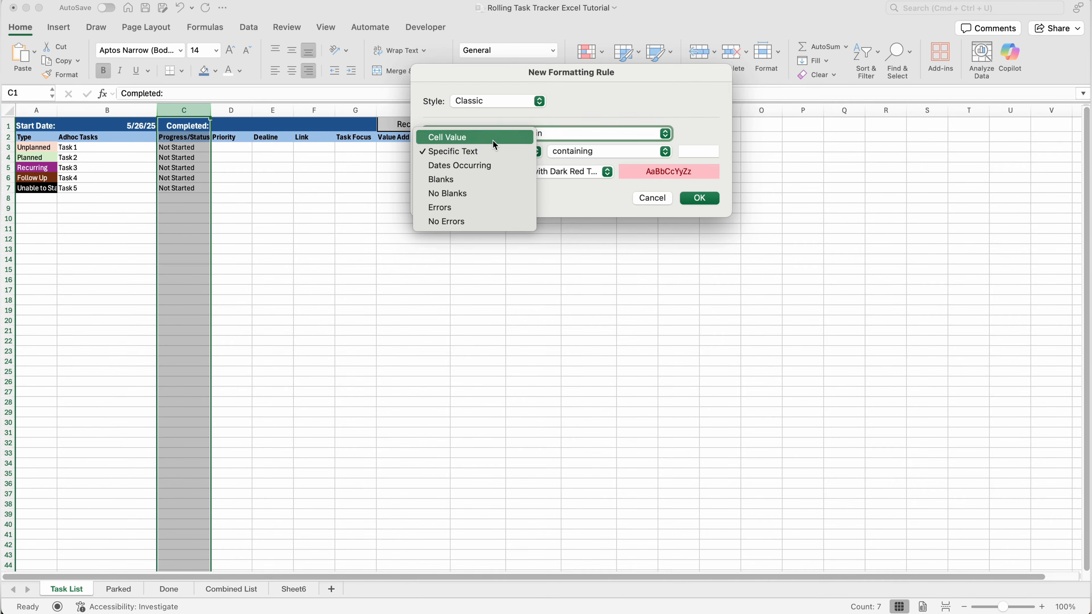
click(529, 137)
click(620, 151)
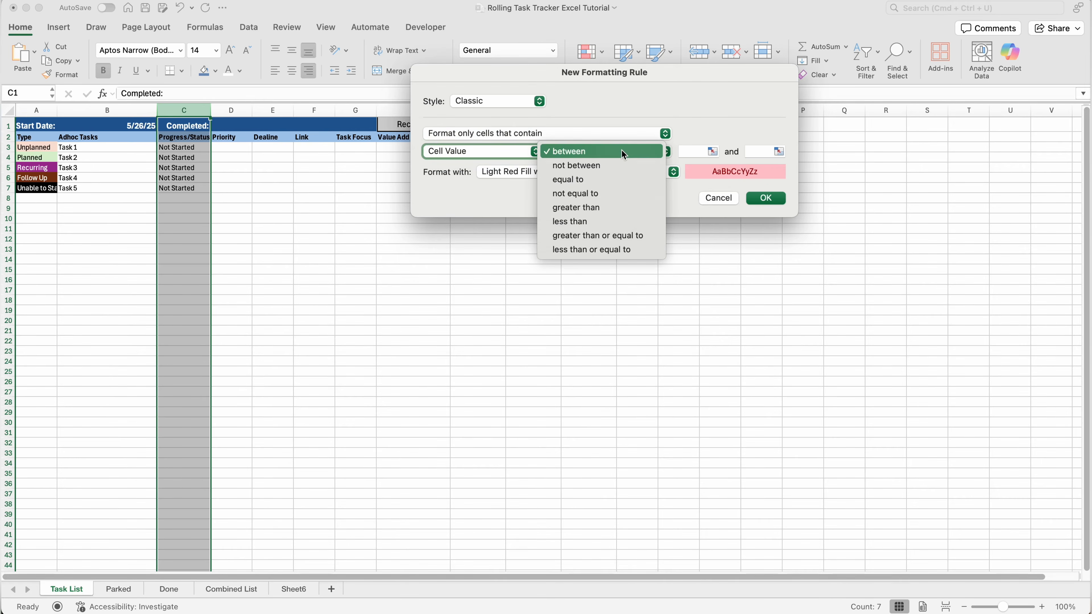
click(602, 172)
click(712, 151)
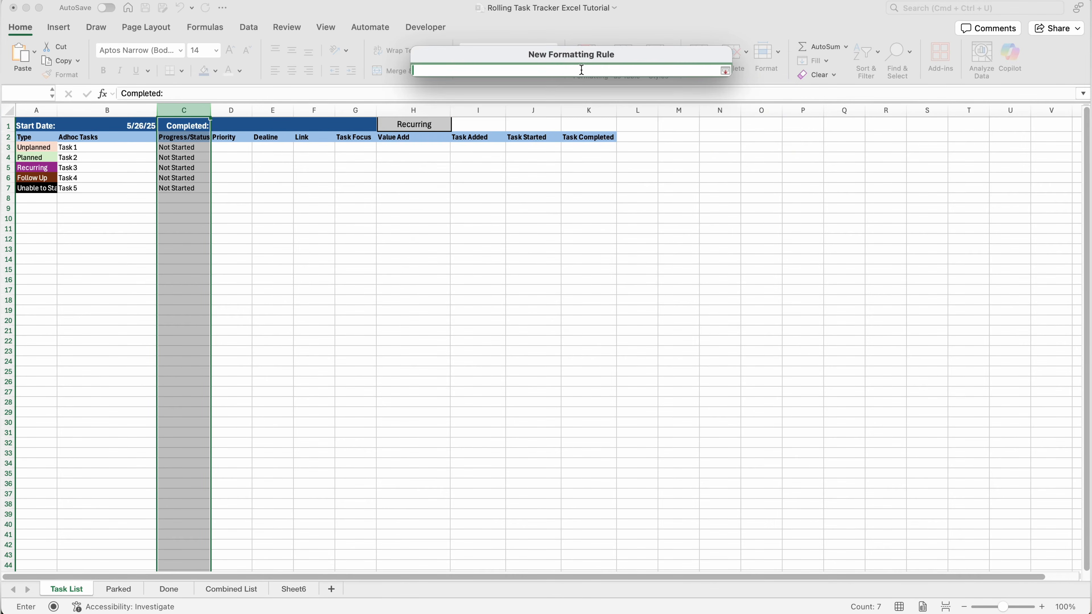
text(Not Started)
key(Return)
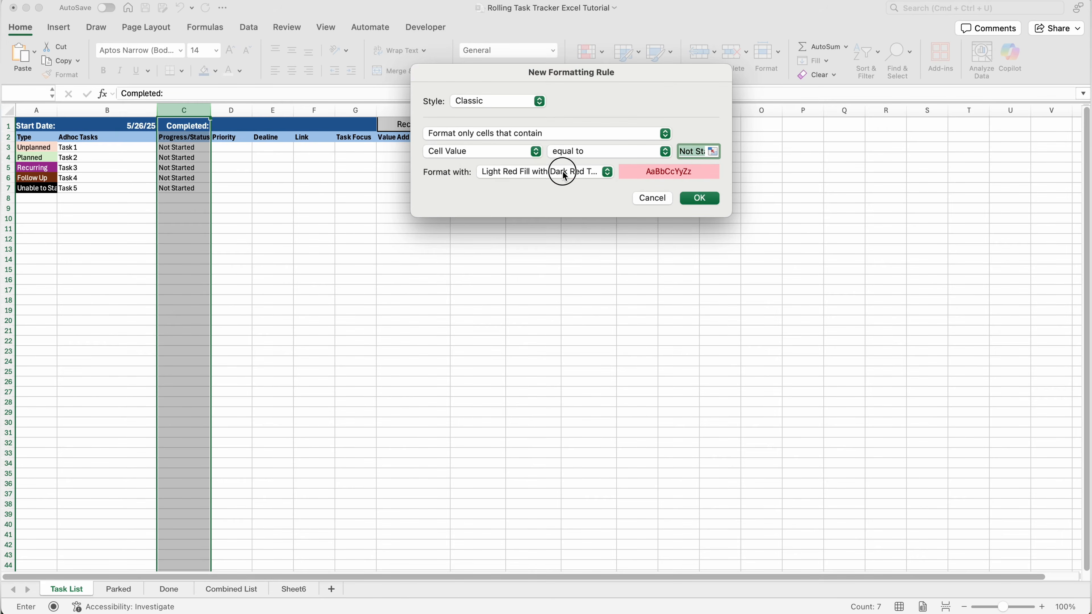
Give the Not Started rule a custom format with dark blue fill and white font, and apply it
click(564, 174)
click(544, 254)
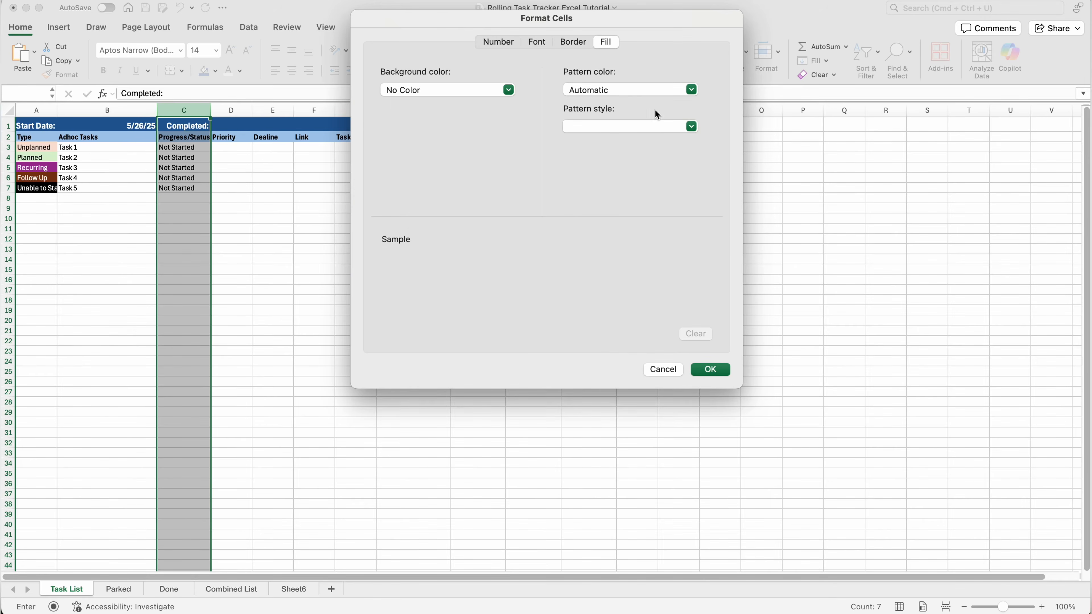
click(509, 91)
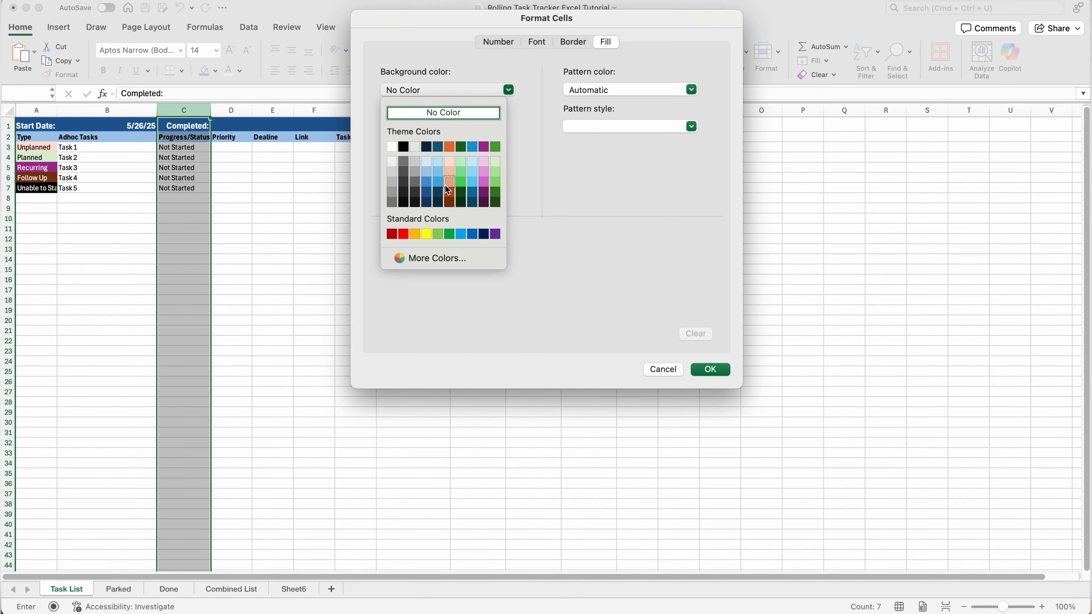
click(427, 191)
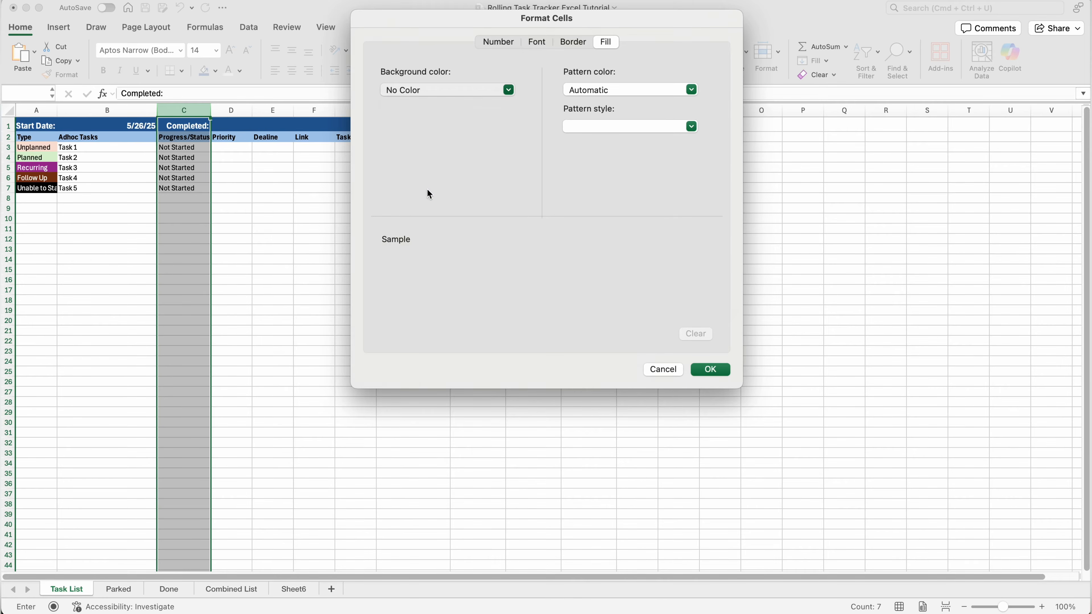
click(536, 42)
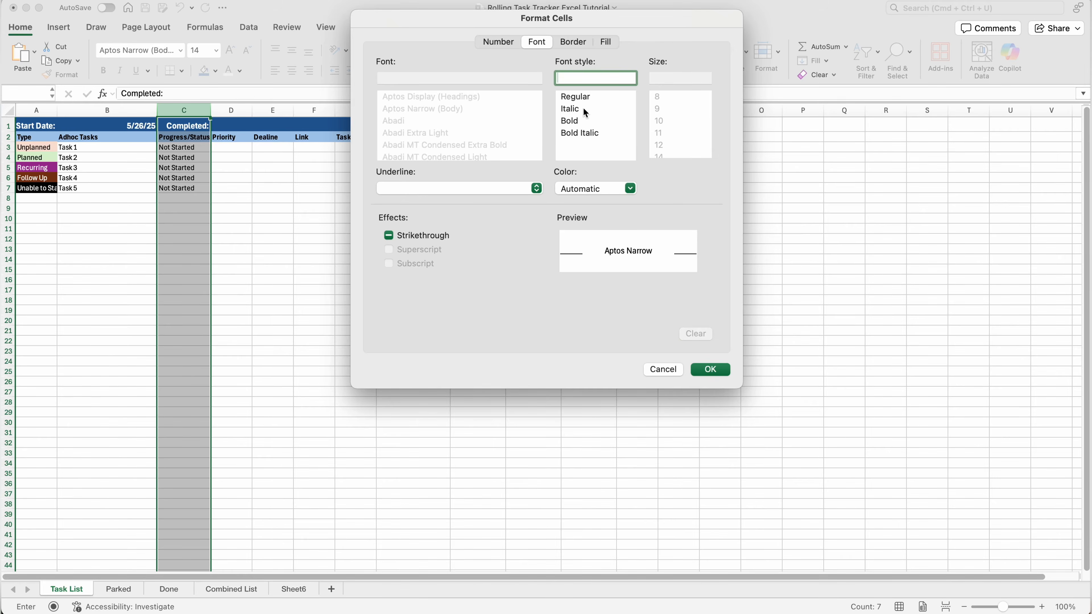
click(585, 190)
click(567, 245)
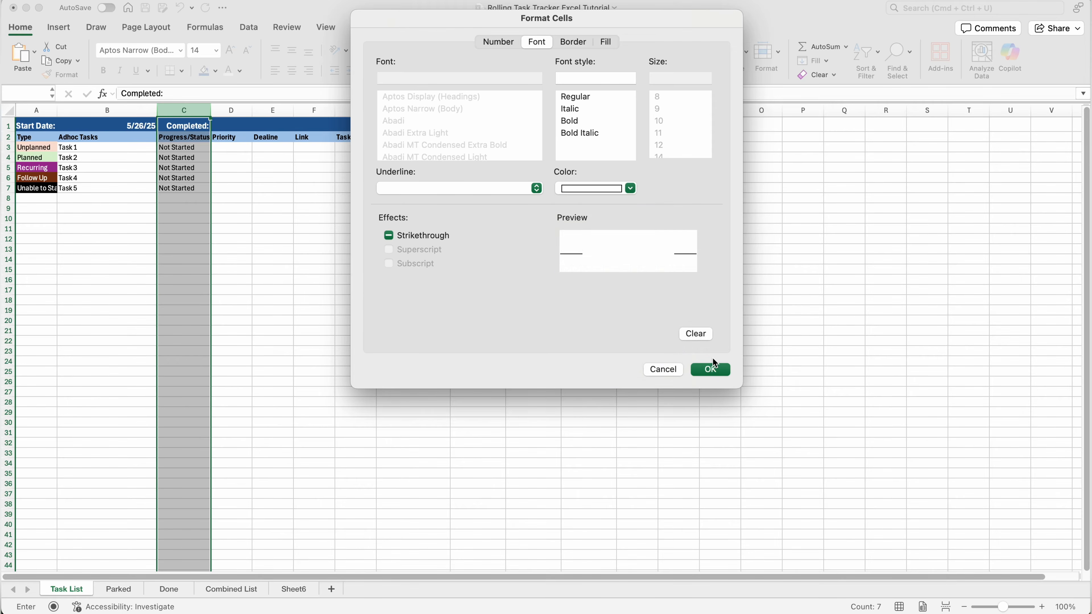
click(712, 369)
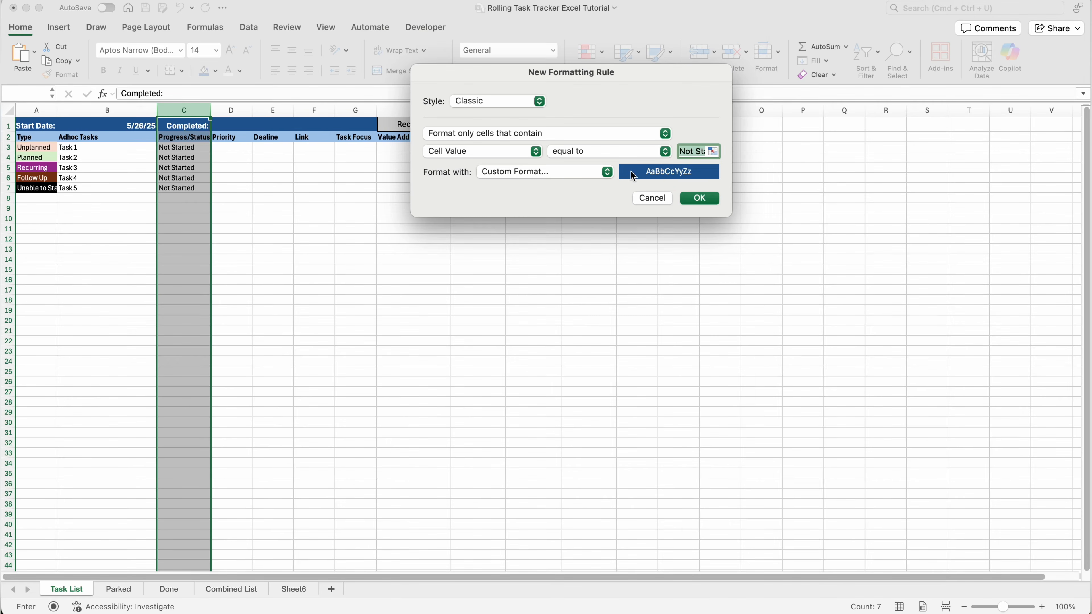
click(698, 200)
Duplicate the Not Started rule among column C's conditional formatting rules
click(589, 50)
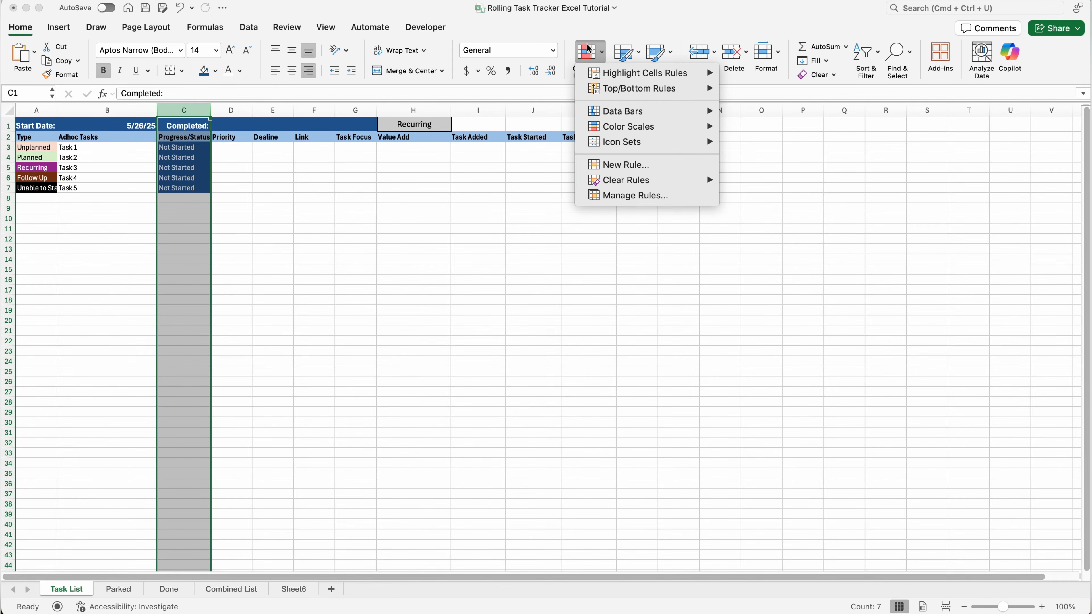
click(638, 196)
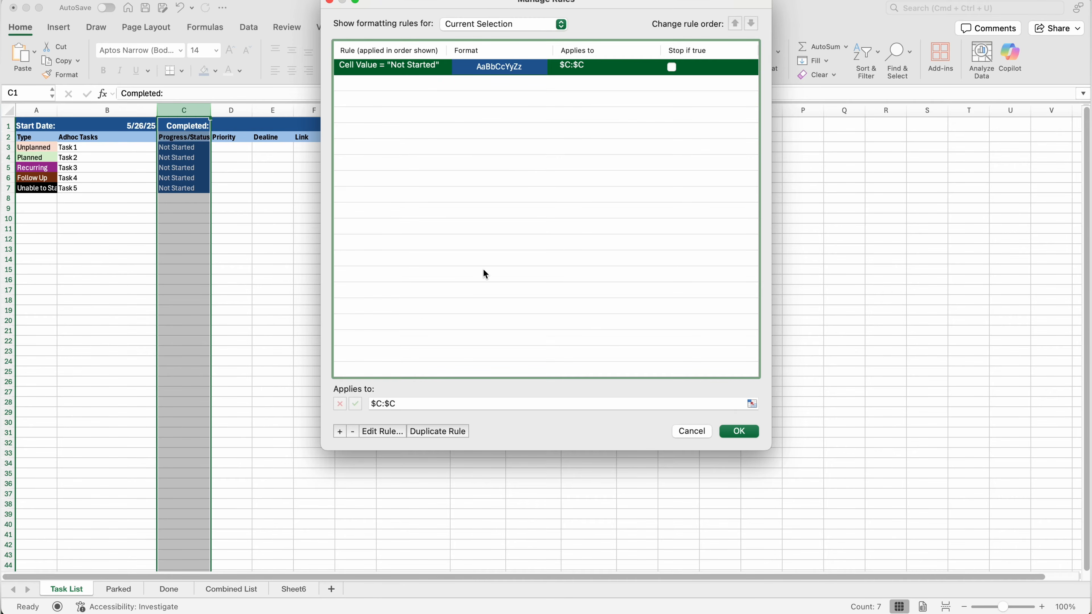
click(436, 431)
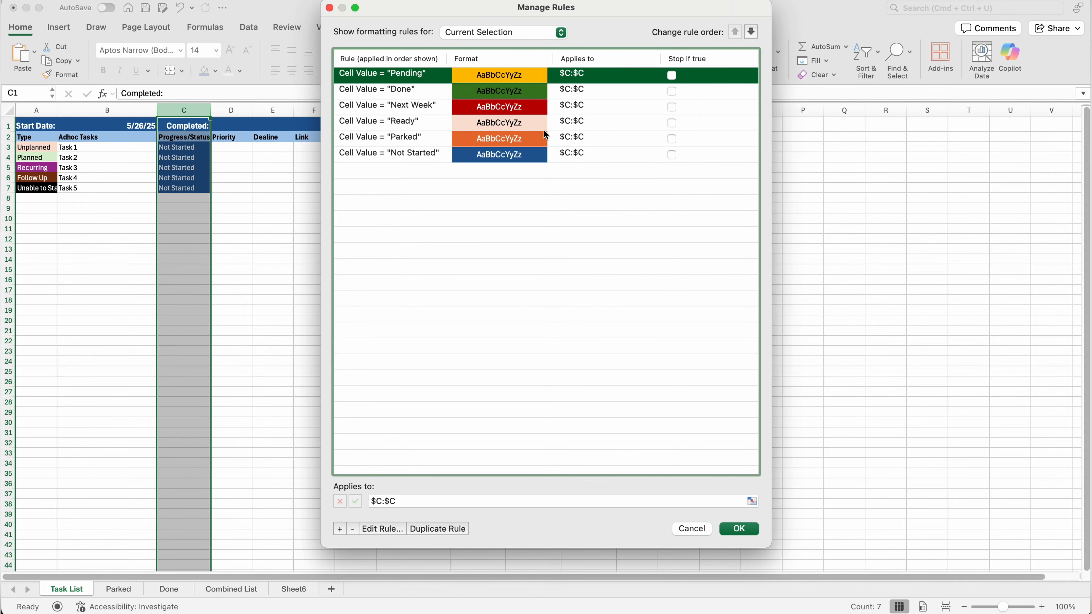
Confirm the six conditional formatting rules for the Progress/Status column
click(739, 529)
Test the status colour rules by setting Task 1 to Pending and Task 2 to Done
click(193, 145)
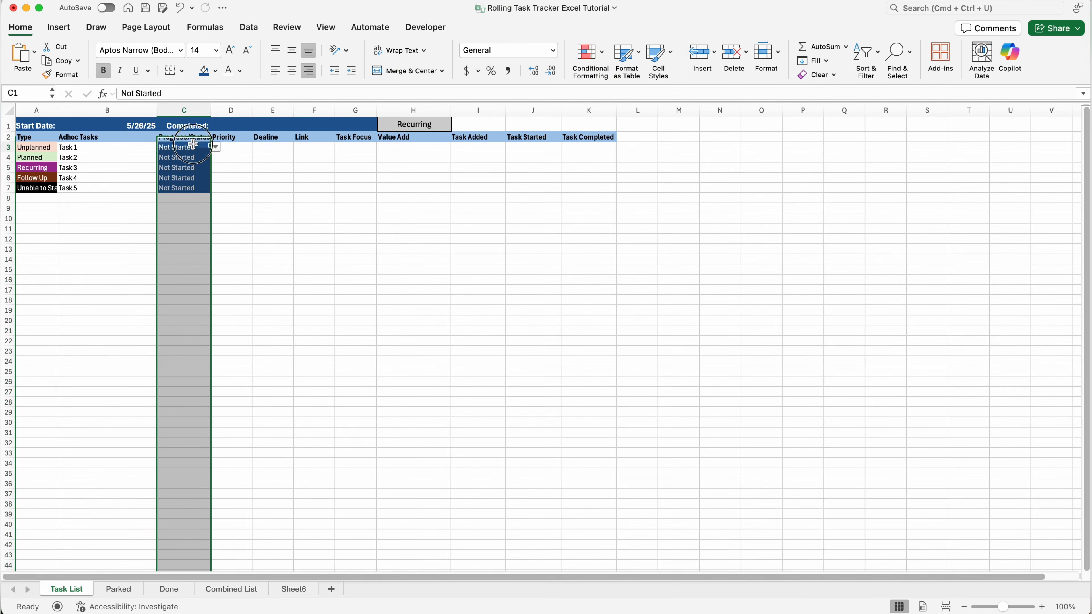
click(216, 147)
click(192, 172)
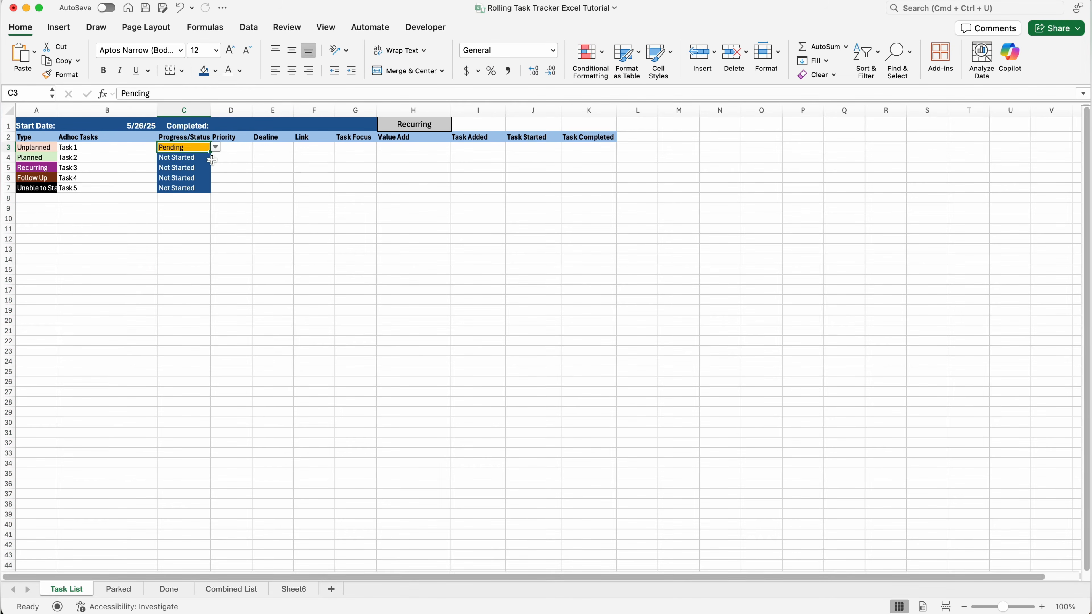
click(212, 160)
click(198, 158)
click(193, 192)
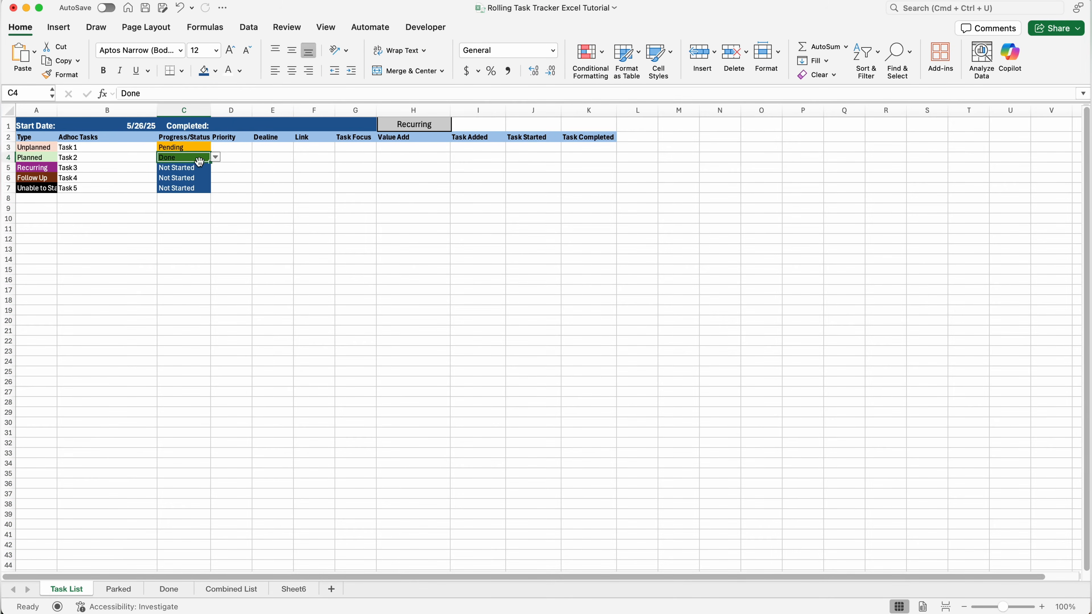
Test the remaining status colours by setting Task 3 to Next Week, Task 4 to Ready and Task 5 to Parked
click(203, 168)
click(215, 167)
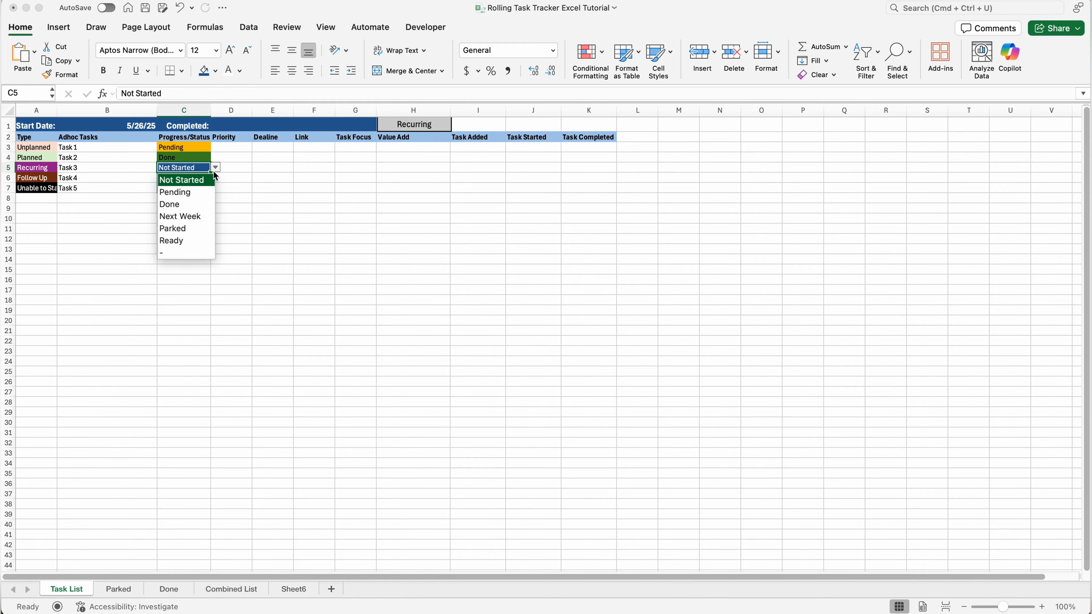
click(180, 215)
click(202, 178)
click(215, 178)
click(180, 248)
click(202, 188)
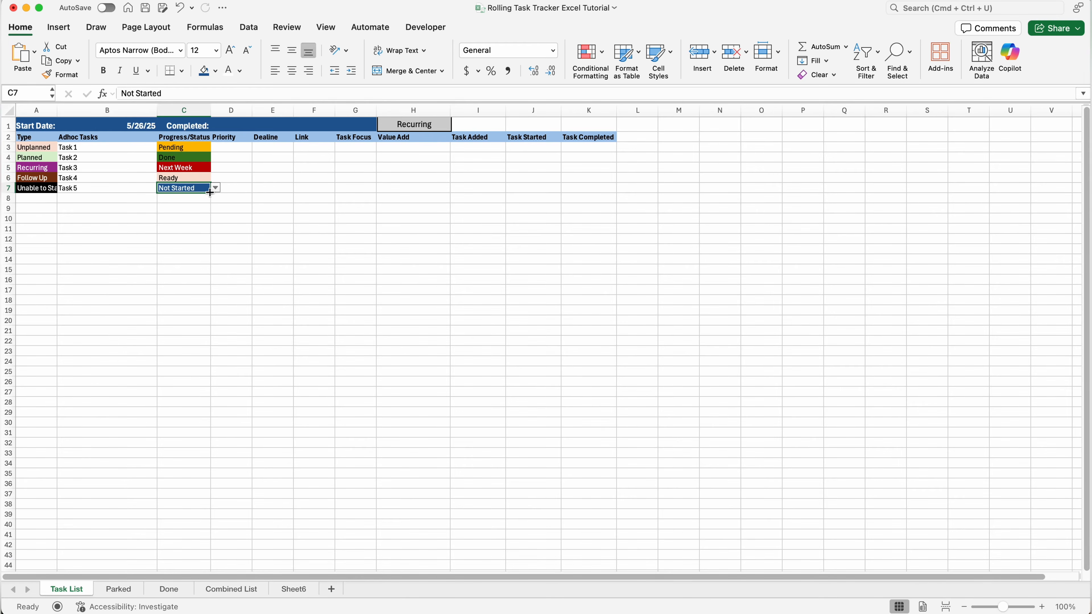
click(215, 188)
click(189, 249)
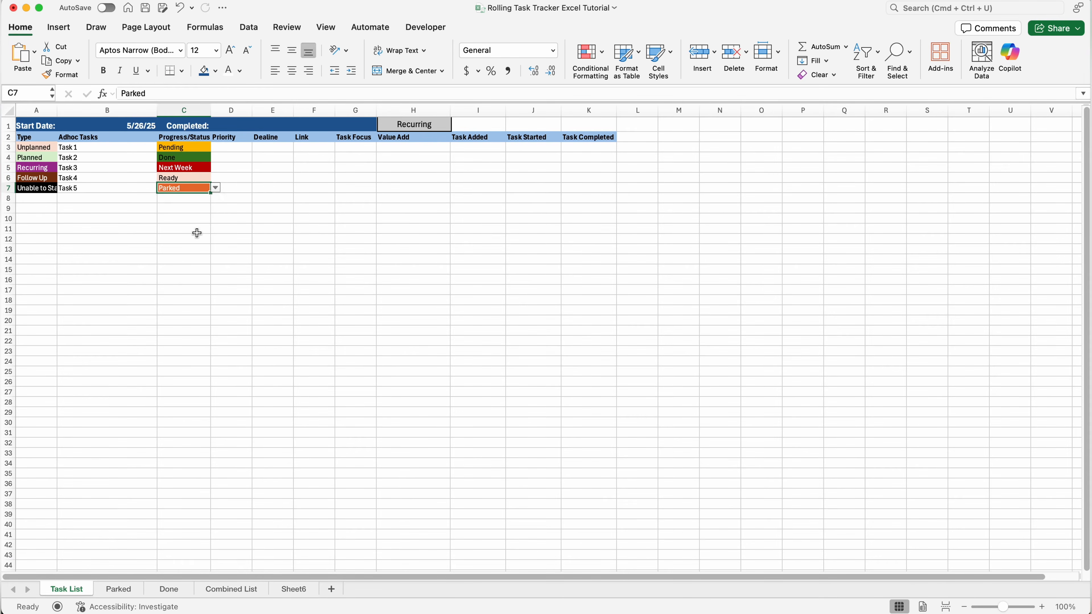
click(227, 188)
Set the status of Task 1 to Not Started and fill it down through Task 5
click(205, 147)
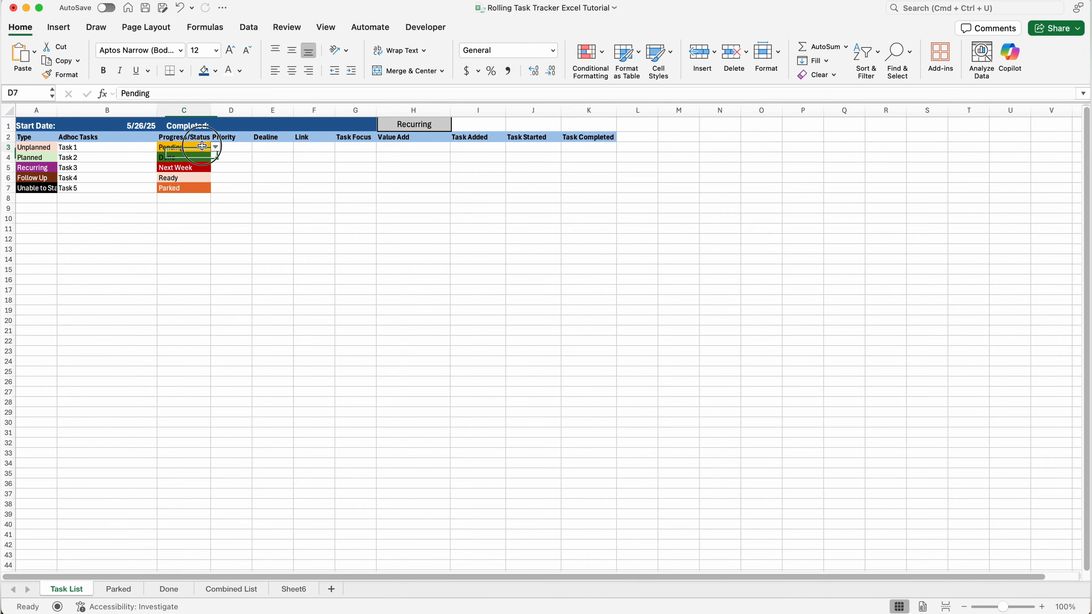
click(215, 147)
click(197, 160)
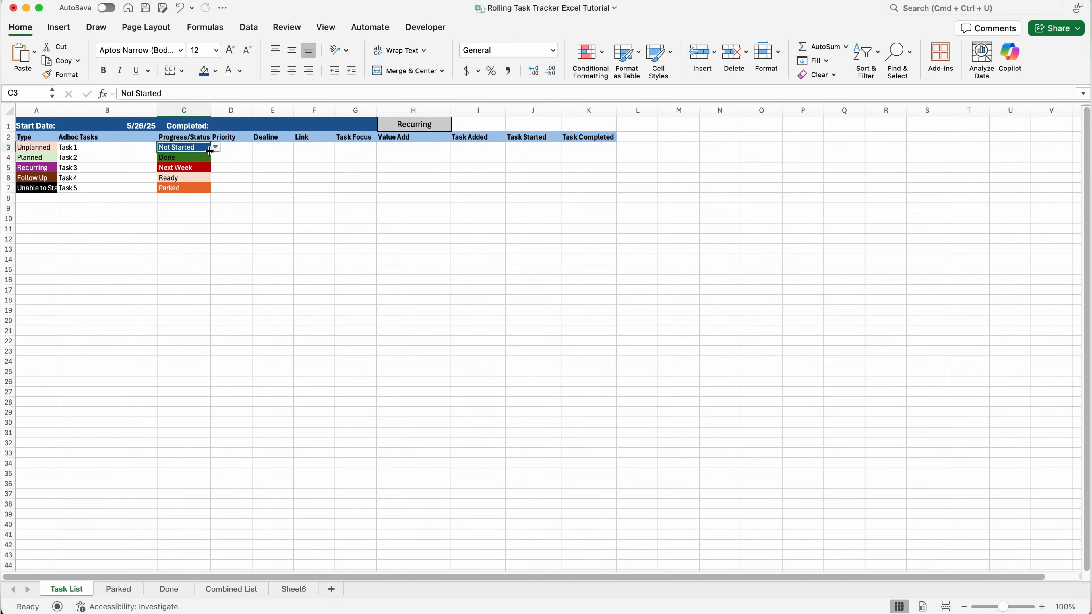
drag(210, 152, 209, 192)
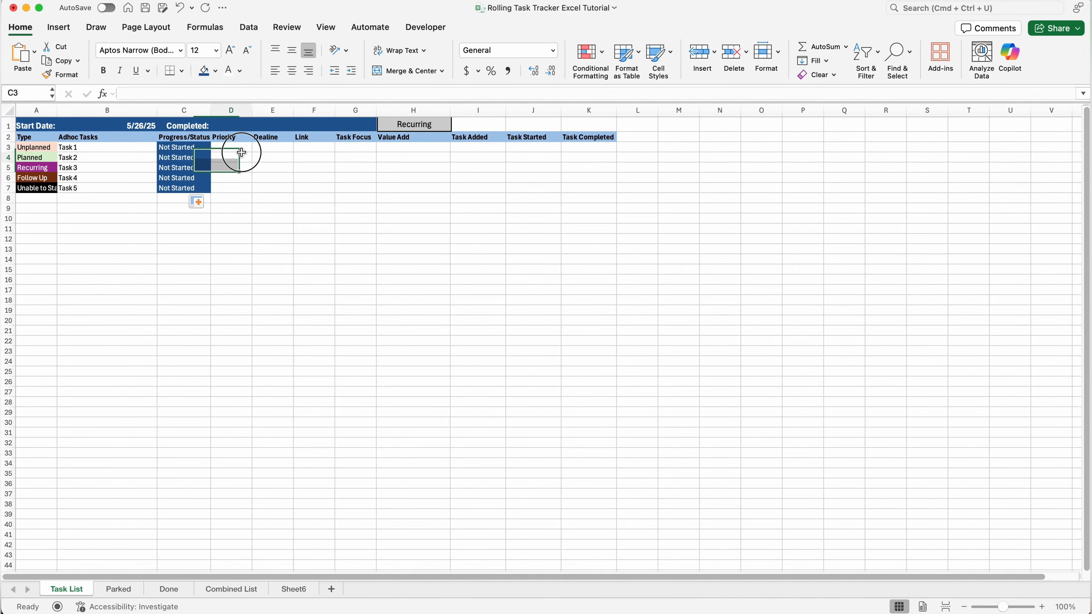
Create a List data validation for the Priority column from D3 down to the last row
click(239, 138)
click(242, 148)
mouse_move(242, 148)
mouse_down()
mouse_move(234, 207)
mouse_move(240, 151)
mouse_up()
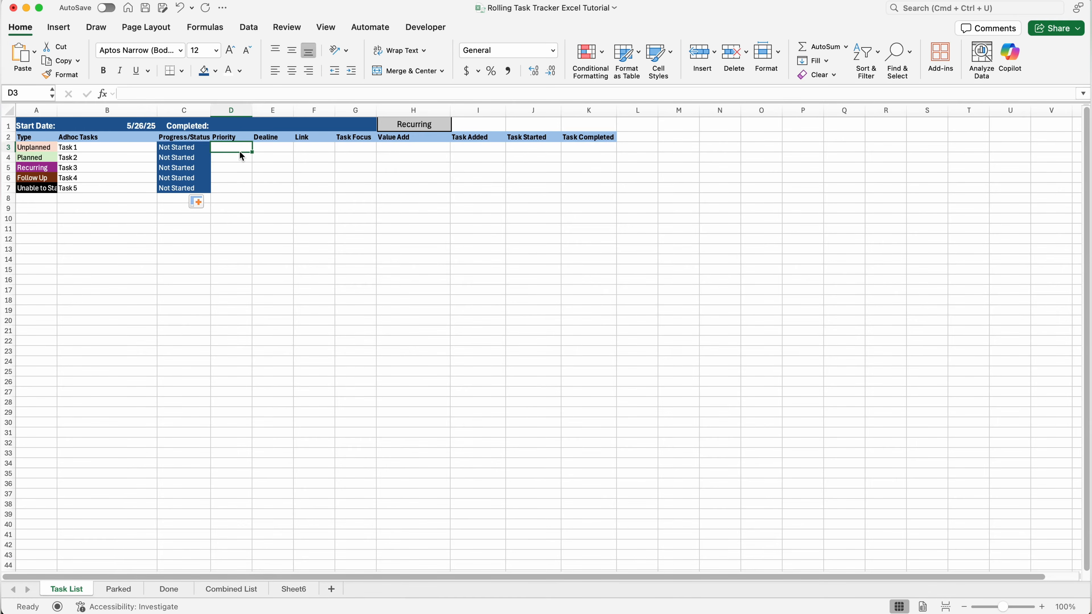
key(super+shift+Down)
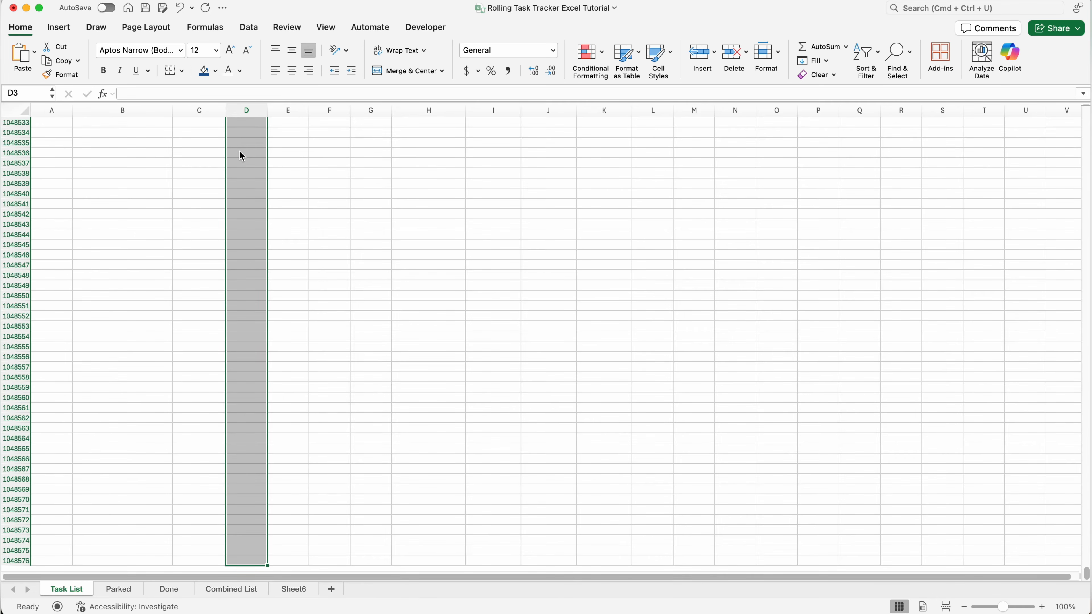
click(249, 27)
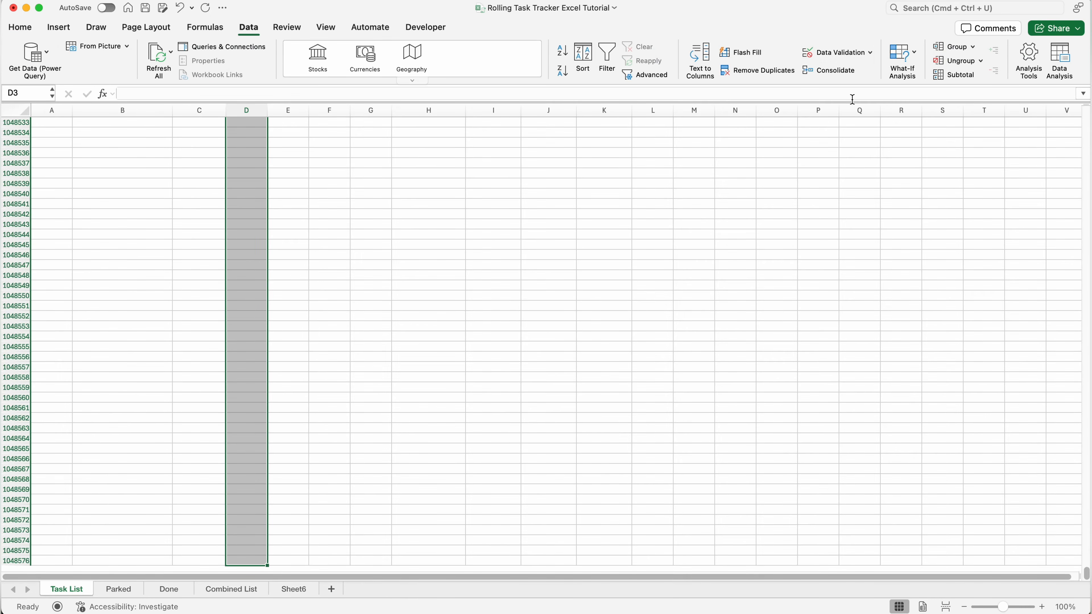
click(844, 60)
click(546, 126)
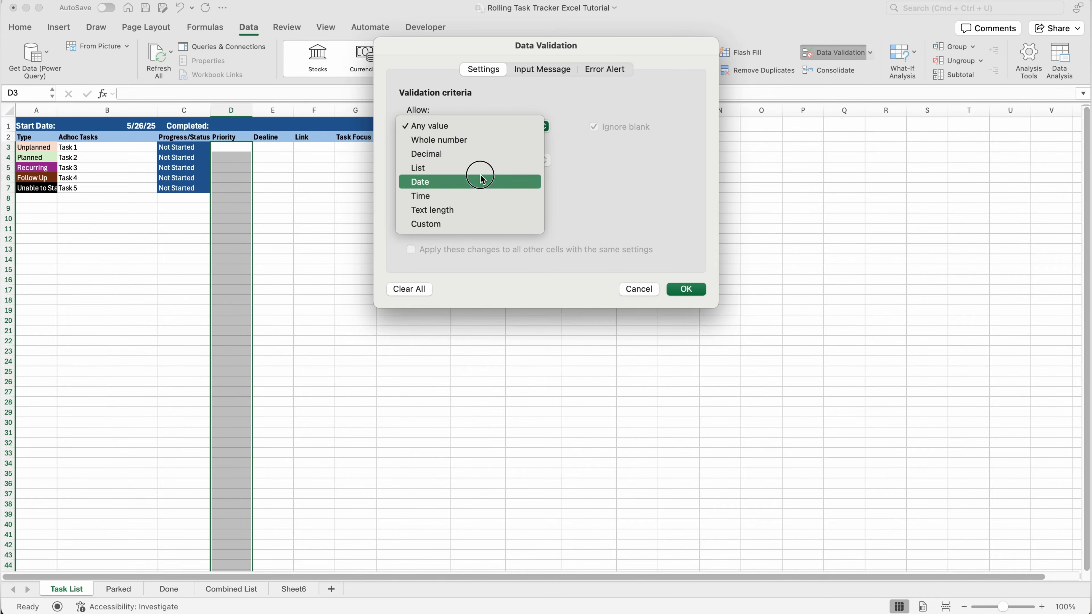
click(484, 170)
click(511, 193)
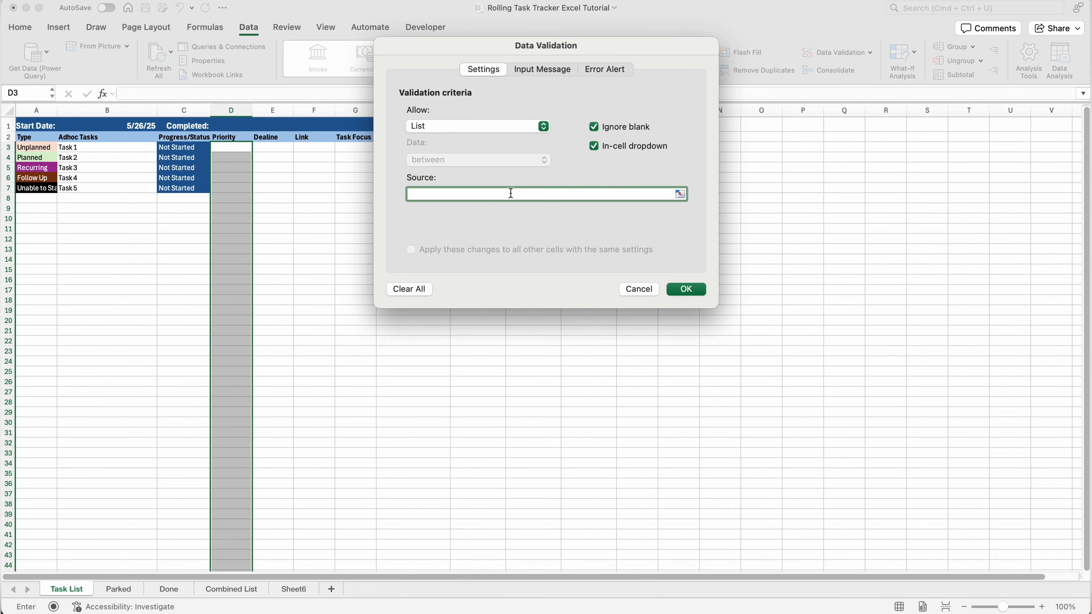
Set the list source to 1 - Recurring, 2 - Top, 3 - High, 4 - Medium, 5 - Low, 6 - Follow Up, 7 - Unable to Start
text(1 - Recurring, 2 - Top, 3 - High, 4 - Medium, )
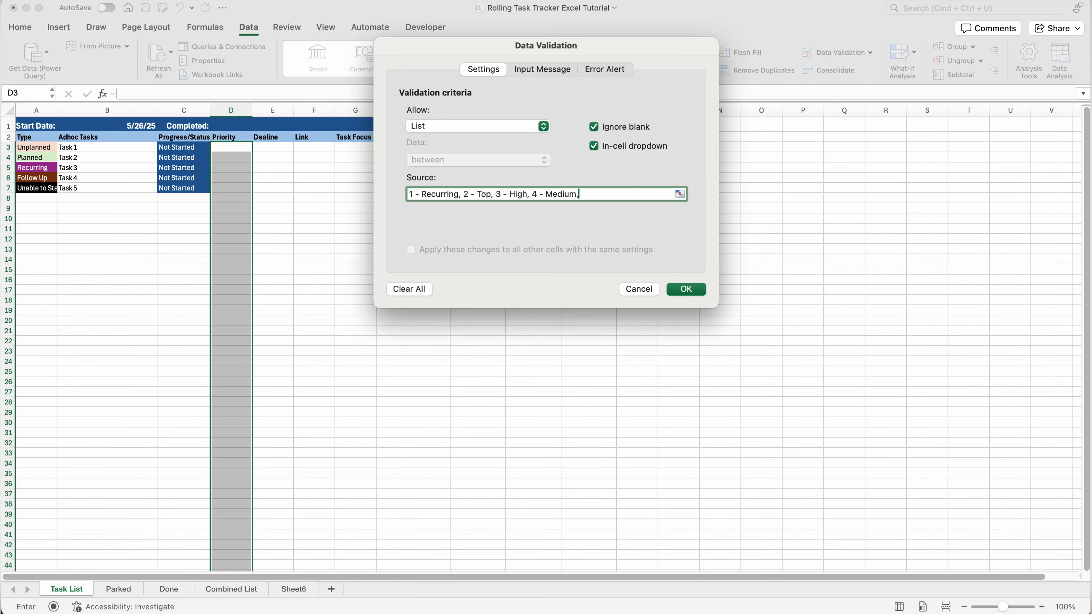
text(5 - Low,6 - Follow Up, 7 - )
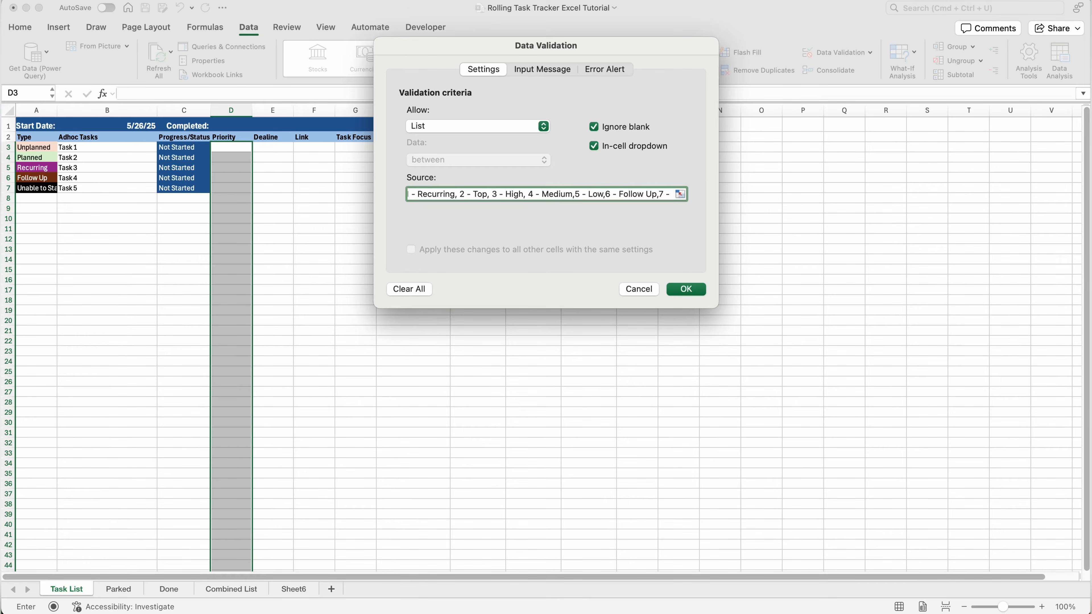
text(Unable to )
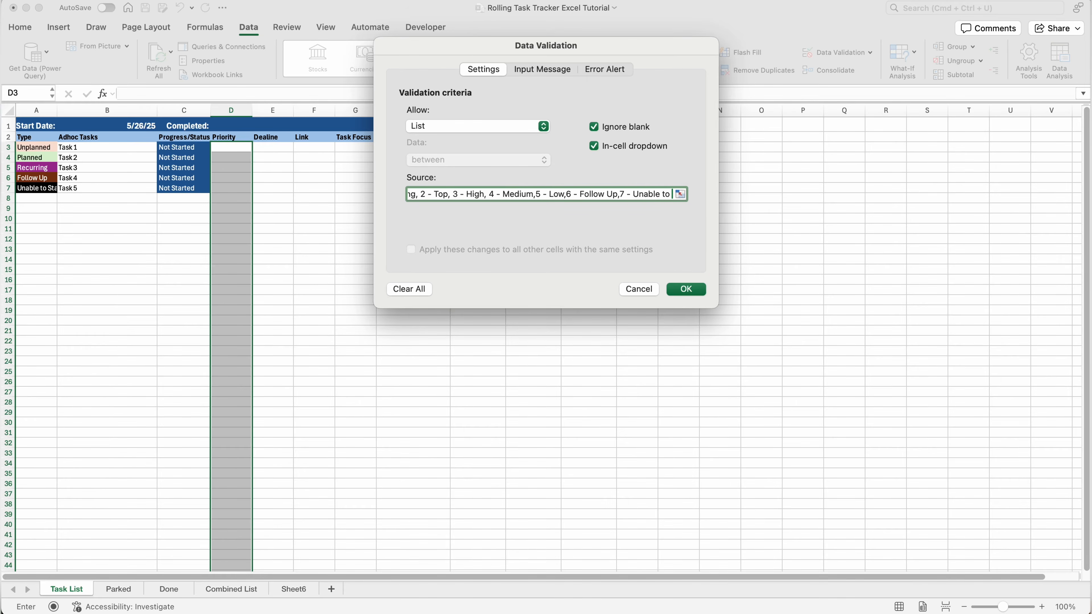
text(Start)
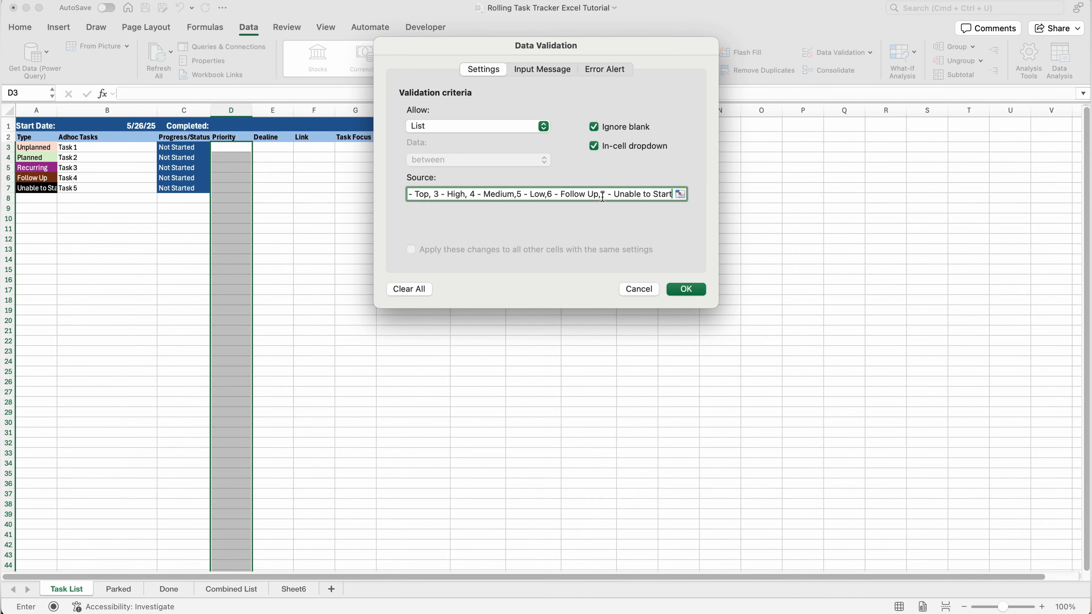
click(694, 291)
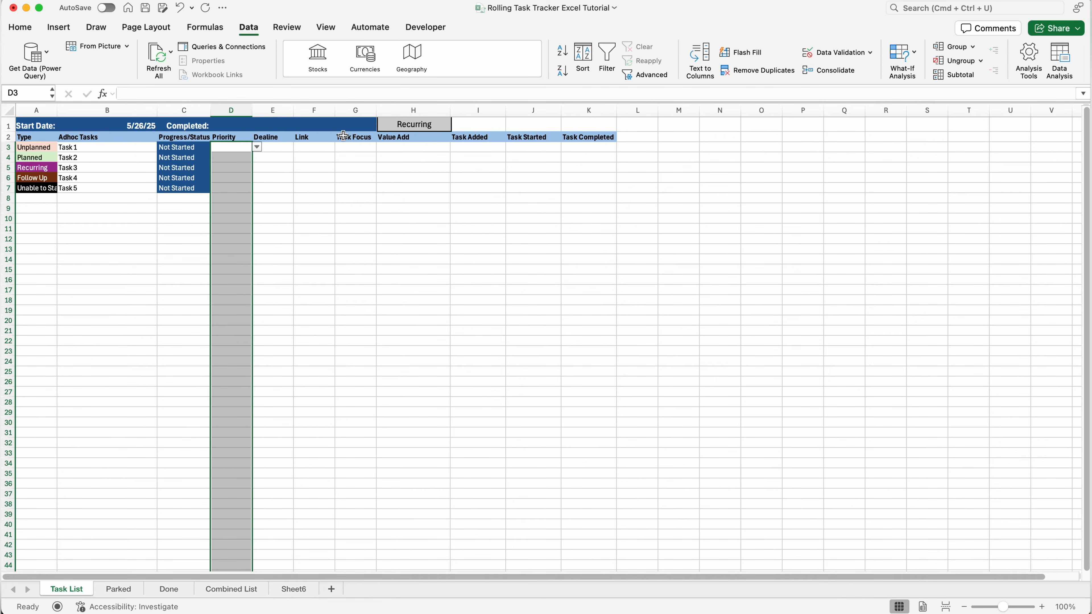
Check the dropdown options available in the first Priority cell, D3
click(257, 147)
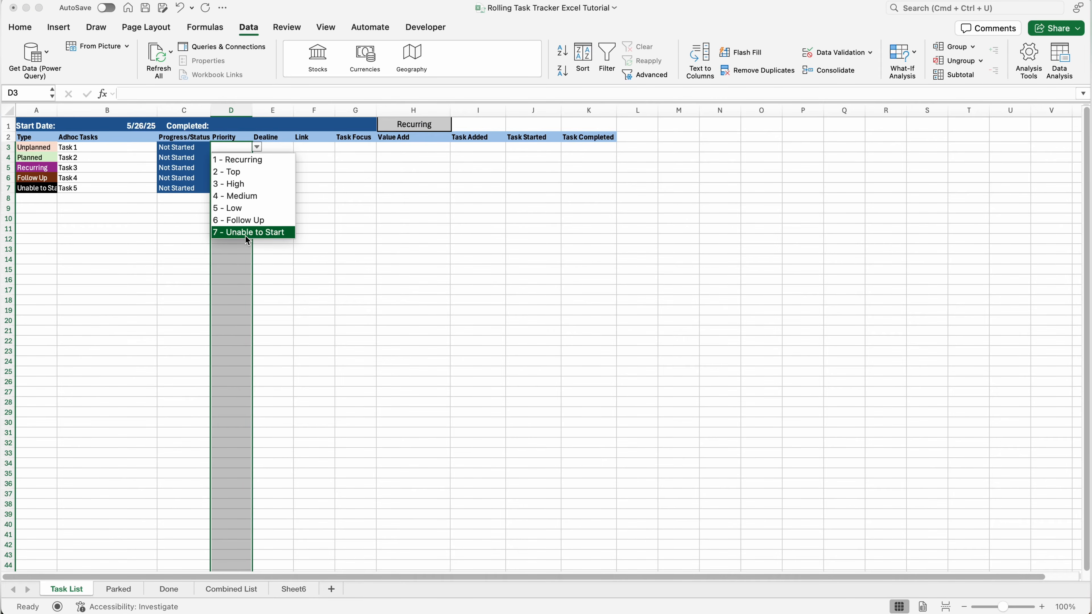
click(329, 170)
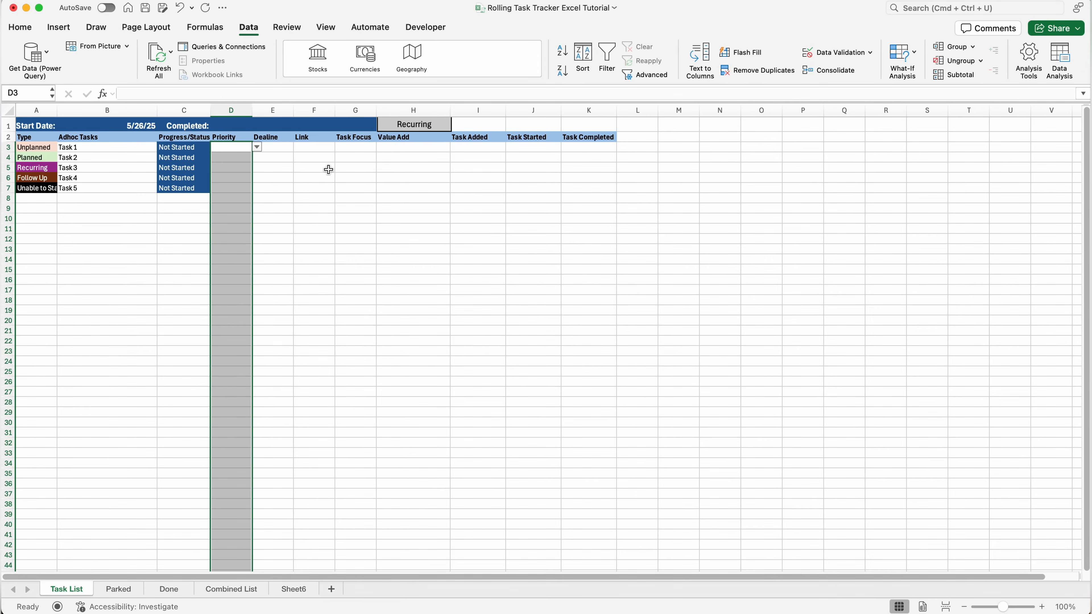
click(242, 150)
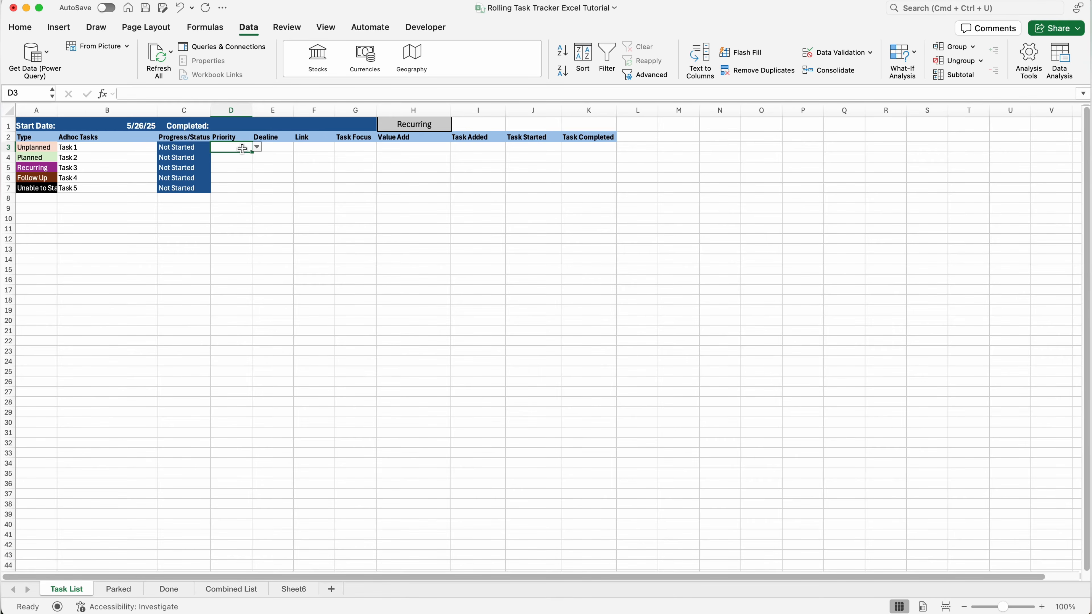
Create a Classic conditional formatting rule for all of column D that formats only cells that contain a given value
click(231, 110)
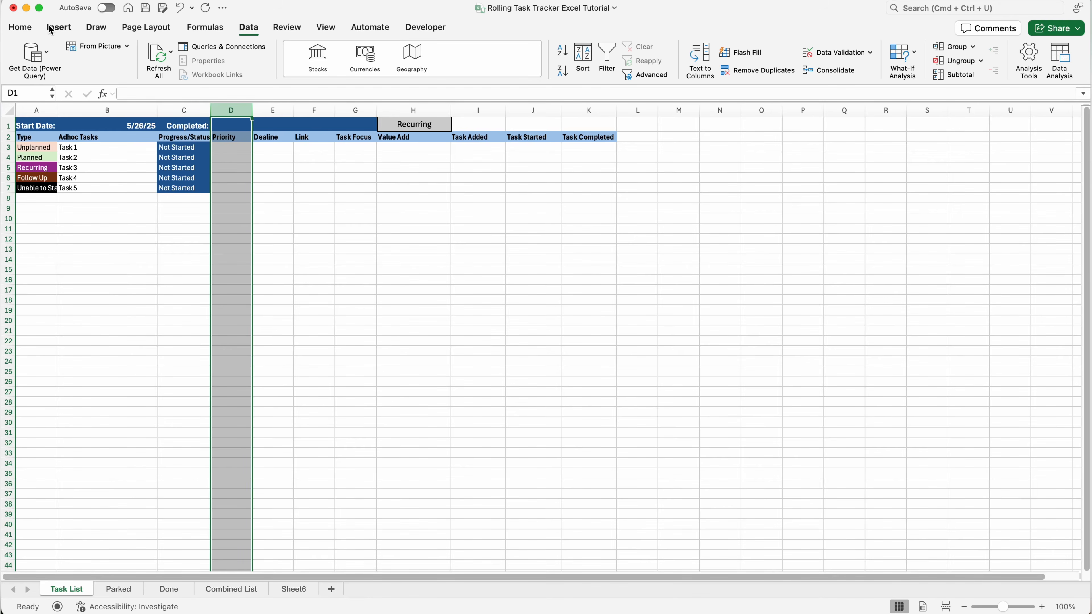
click(20, 27)
click(603, 57)
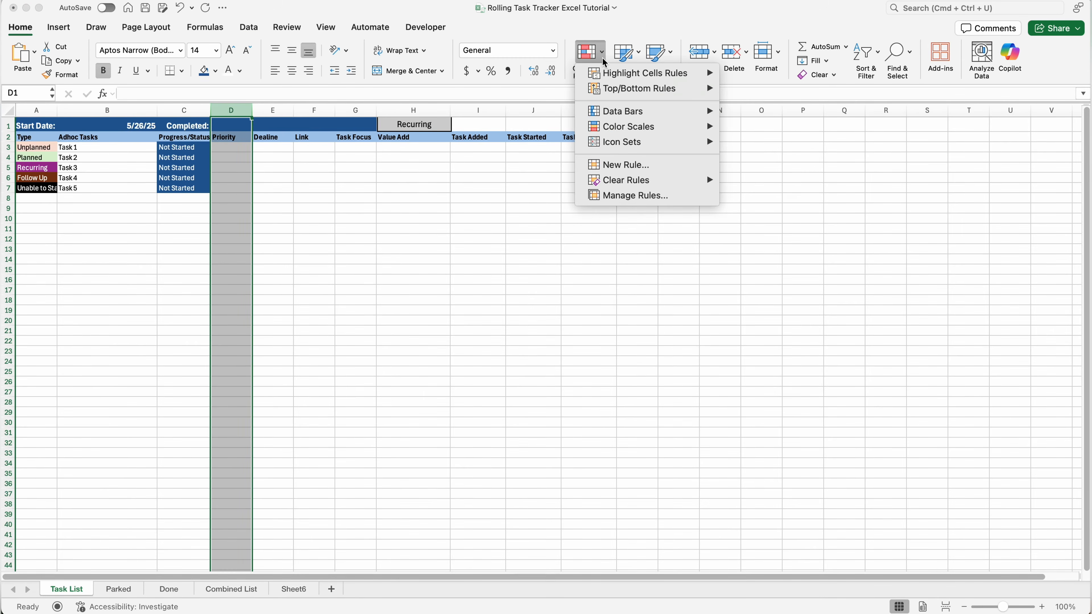
click(629, 165)
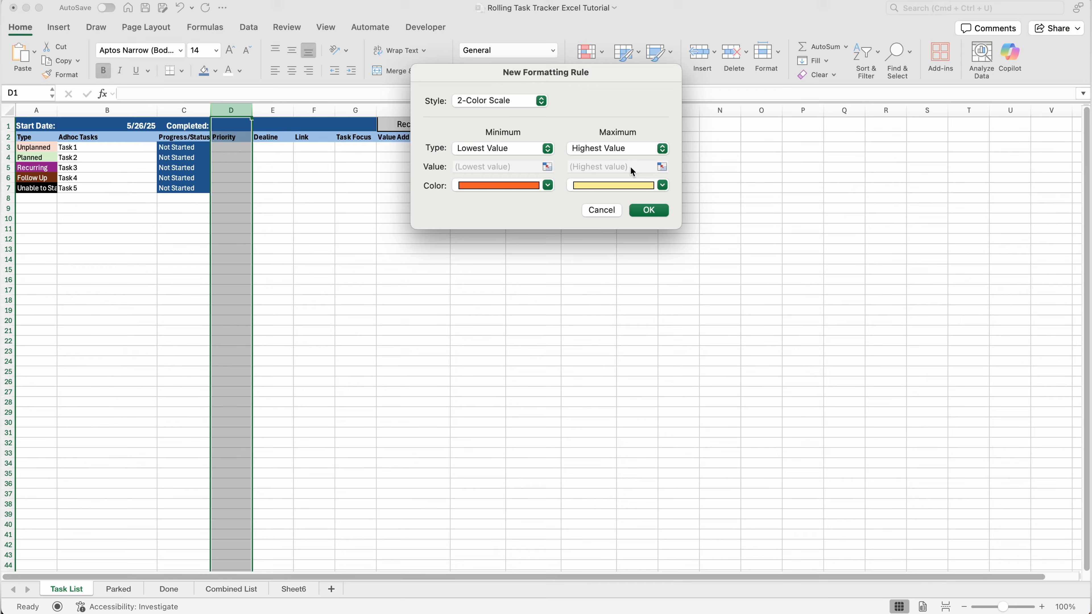
click(518, 102)
click(503, 151)
click(528, 134)
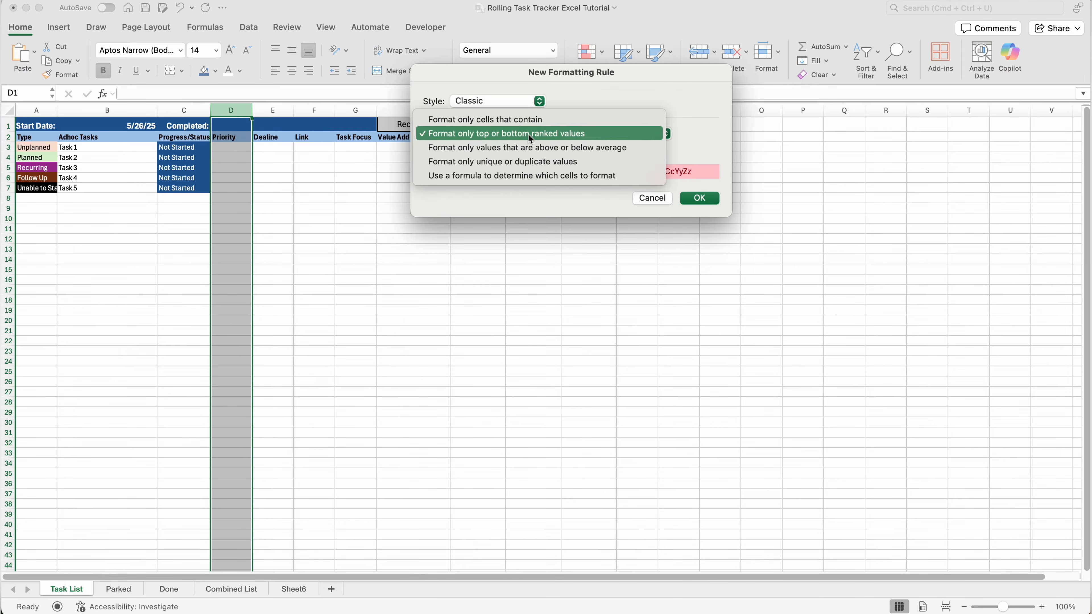
click(571, 118)
click(526, 137)
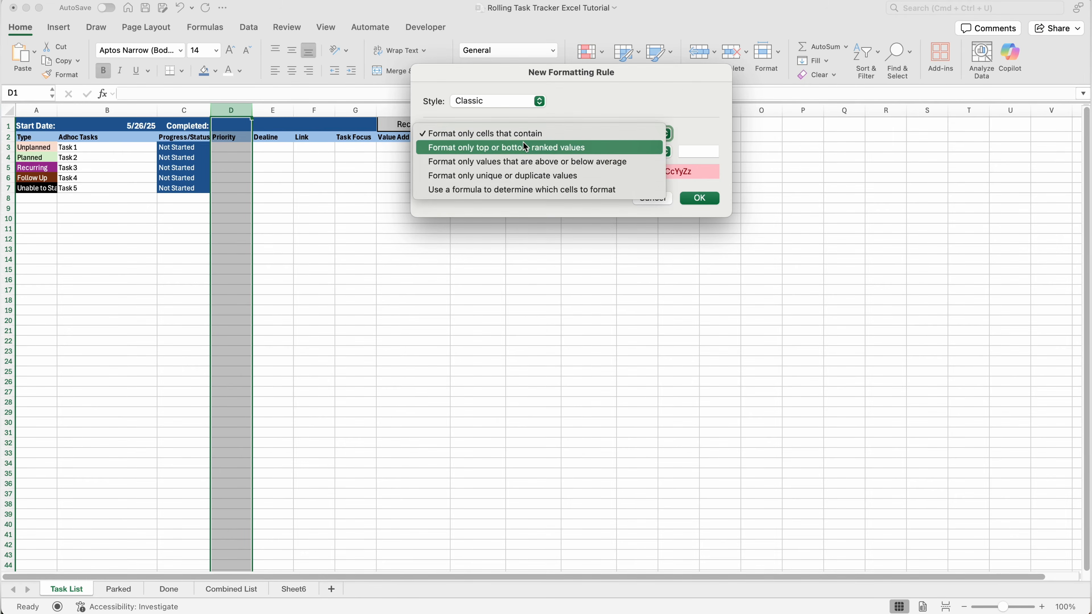
click(486, 134)
Define the rule's condition as Cell Value equal to 1 - Recurring
click(493, 151)
click(493, 140)
click(585, 151)
click(611, 178)
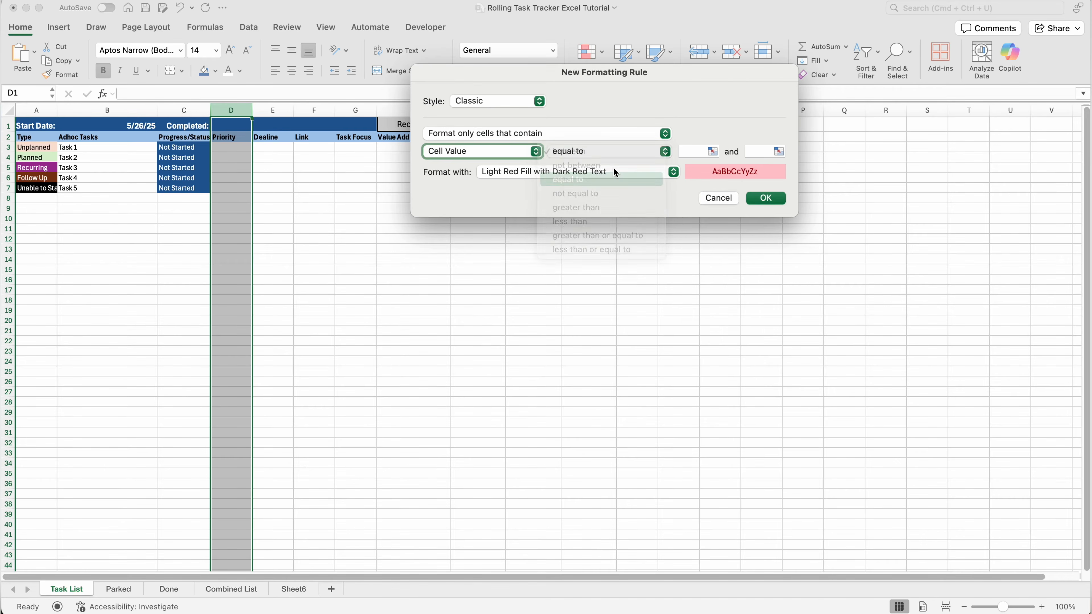
click(712, 151)
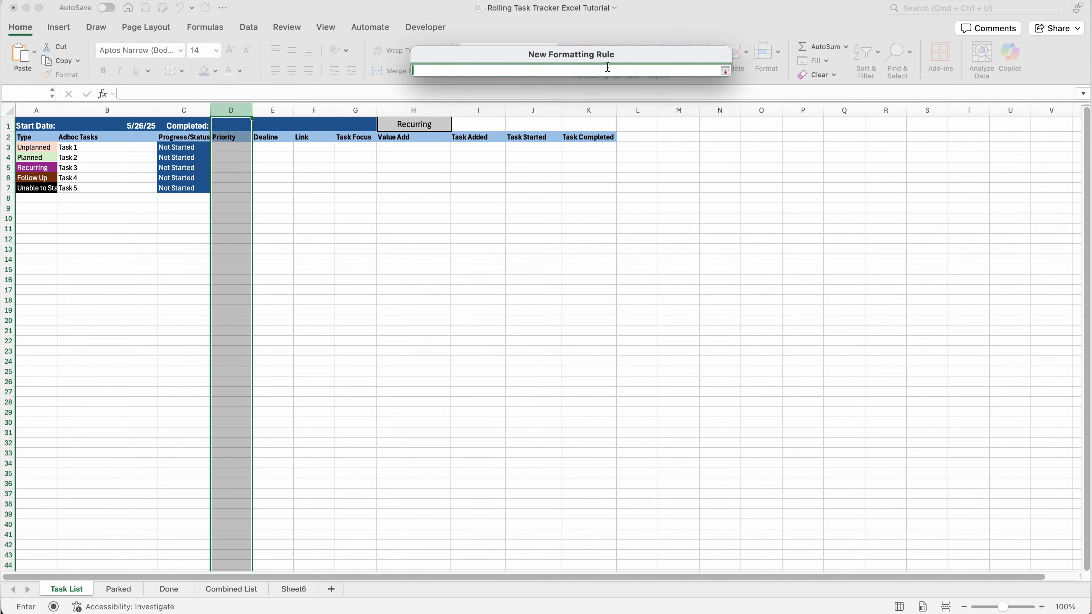
text(1 - Recurring)
key(Return)
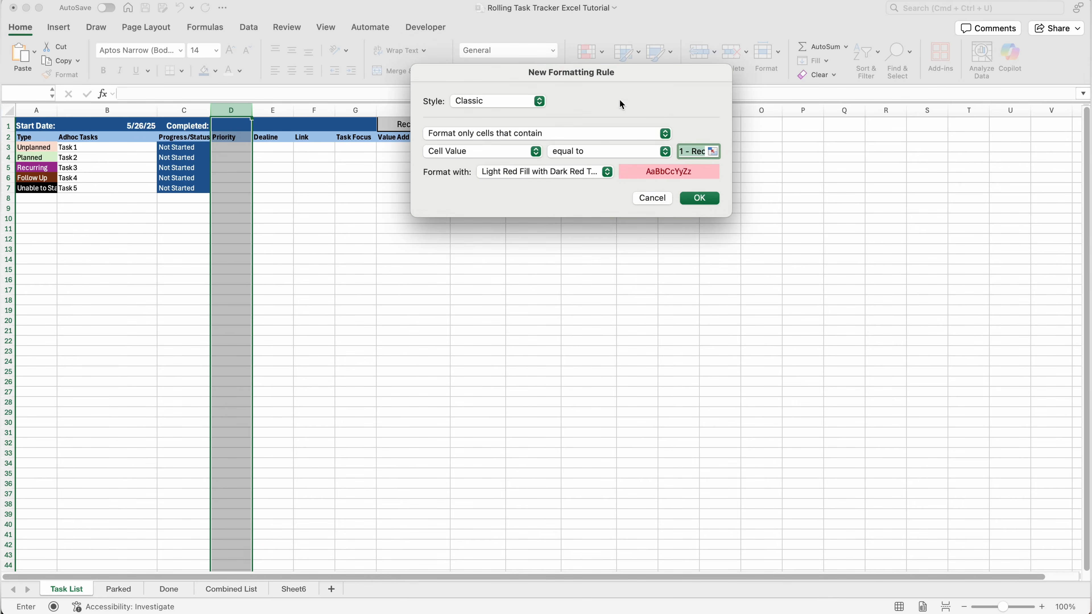
Give the 1 - Recurring rule a custom format with a dark purple fill and white font, and save the rule
click(602, 176)
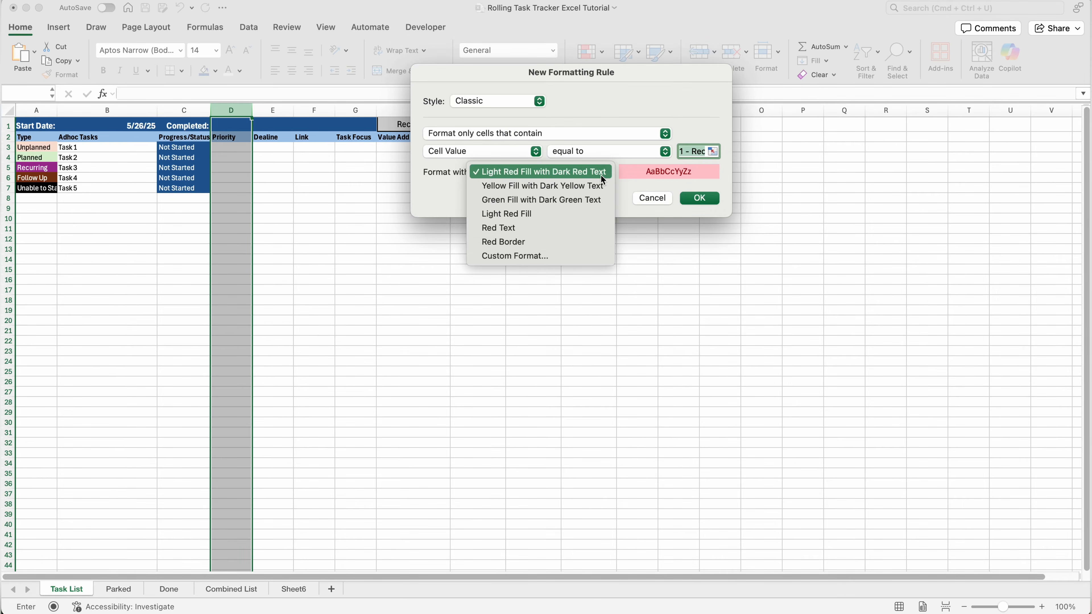
click(545, 259)
click(508, 90)
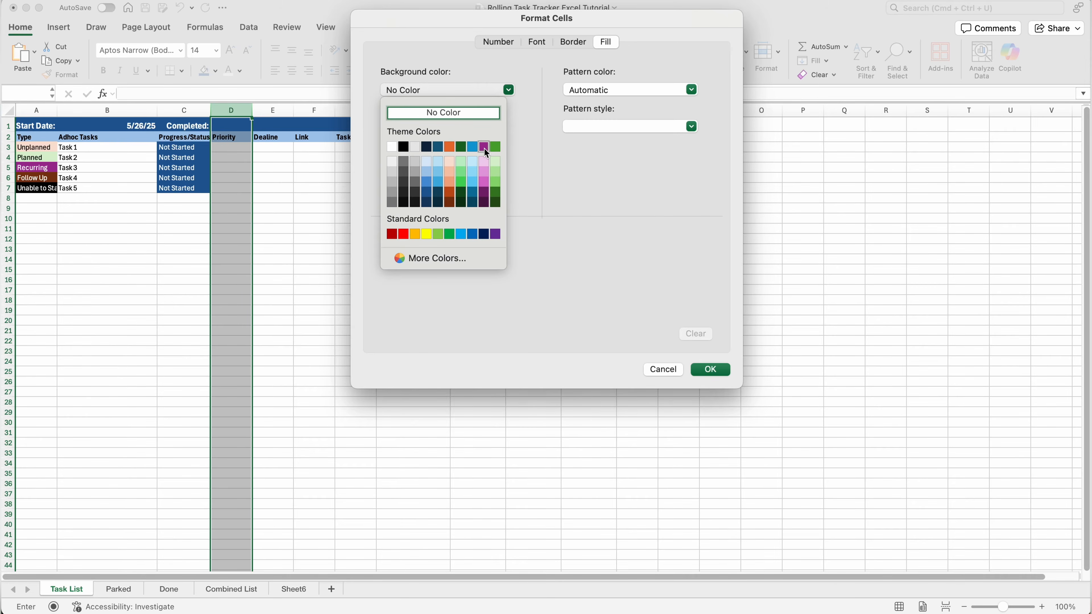
click(484, 191)
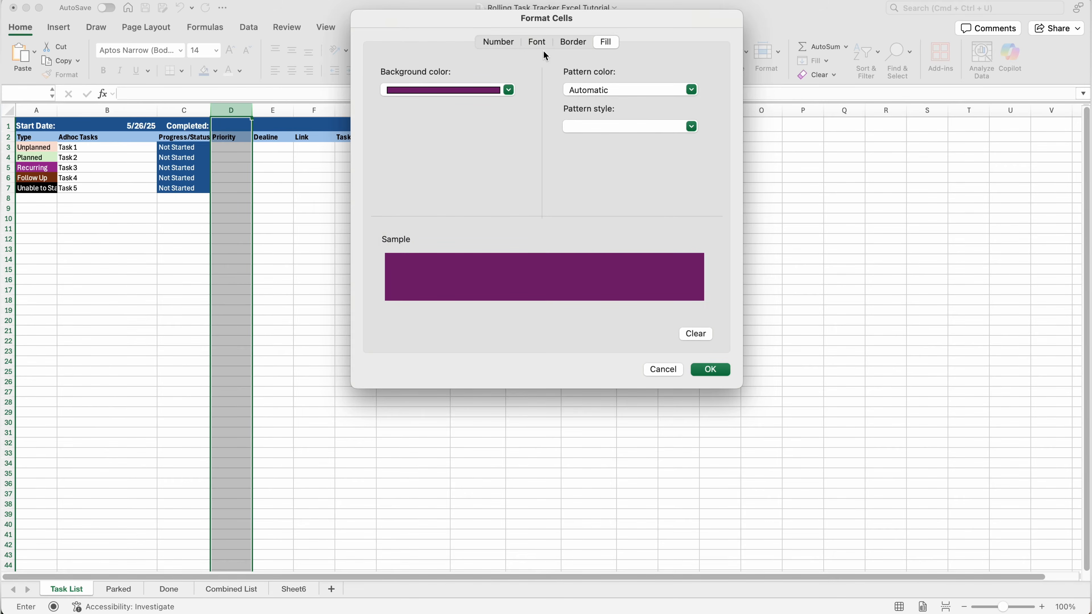
click(537, 43)
click(580, 185)
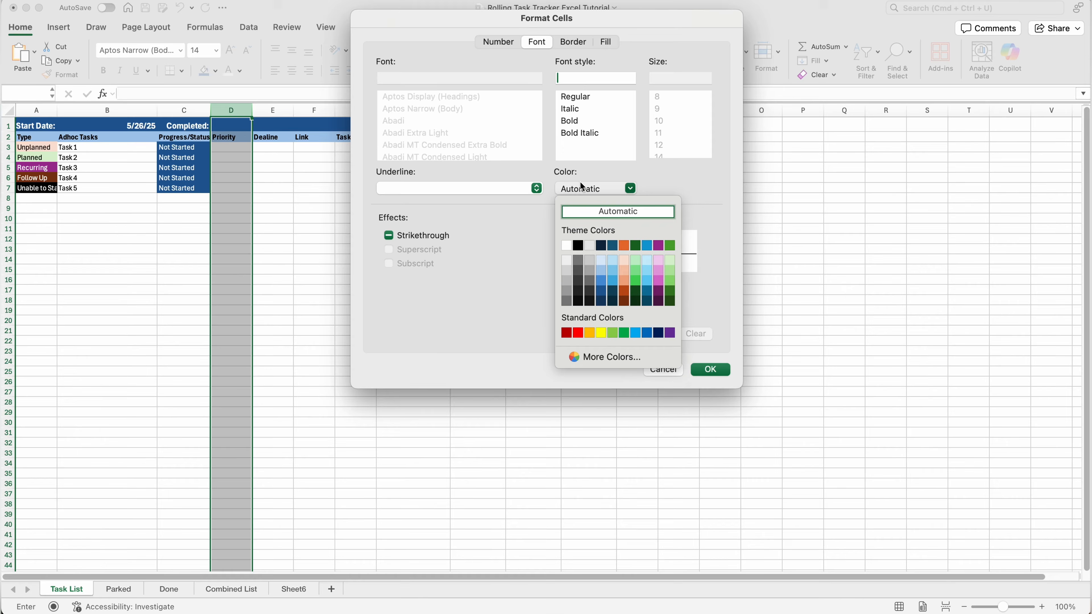
click(566, 242)
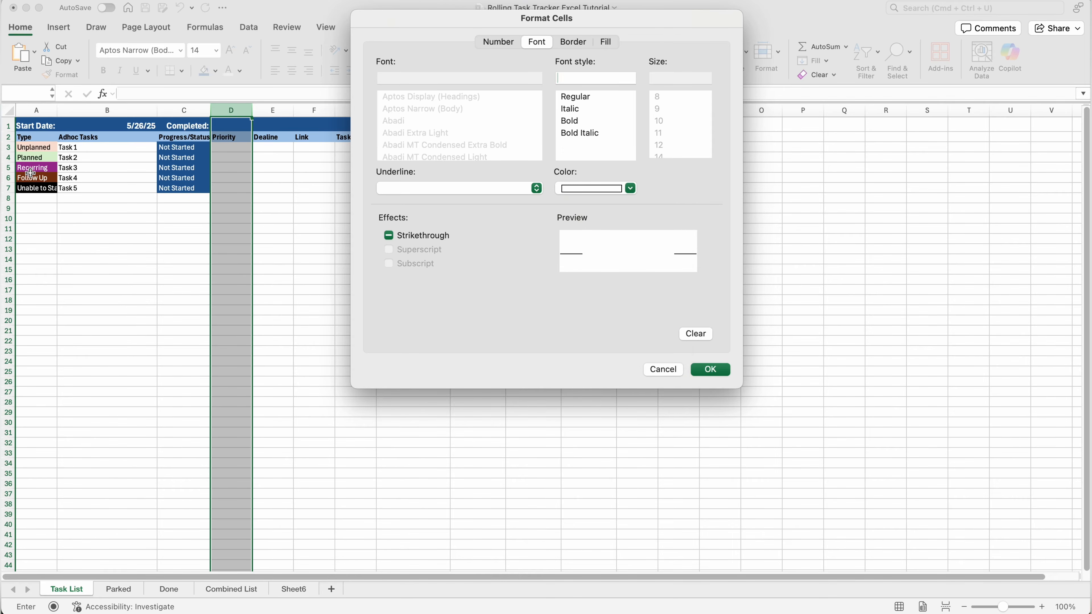
click(710, 370)
click(692, 198)
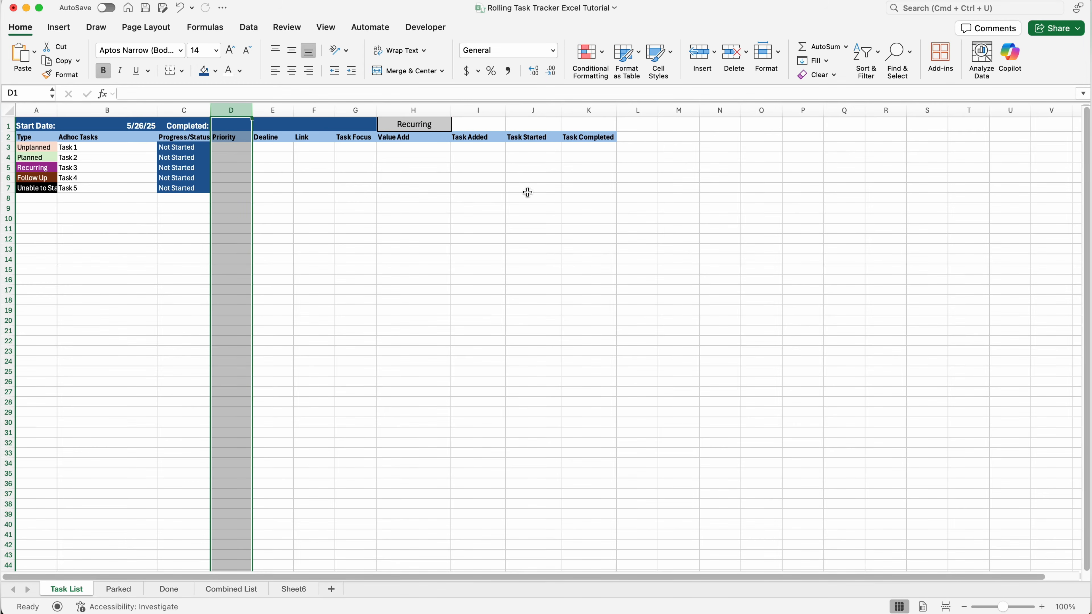
Duplicate the 1 - Recurring rule for column D and set the copy's comparison value to 2 - Top
click(589, 58)
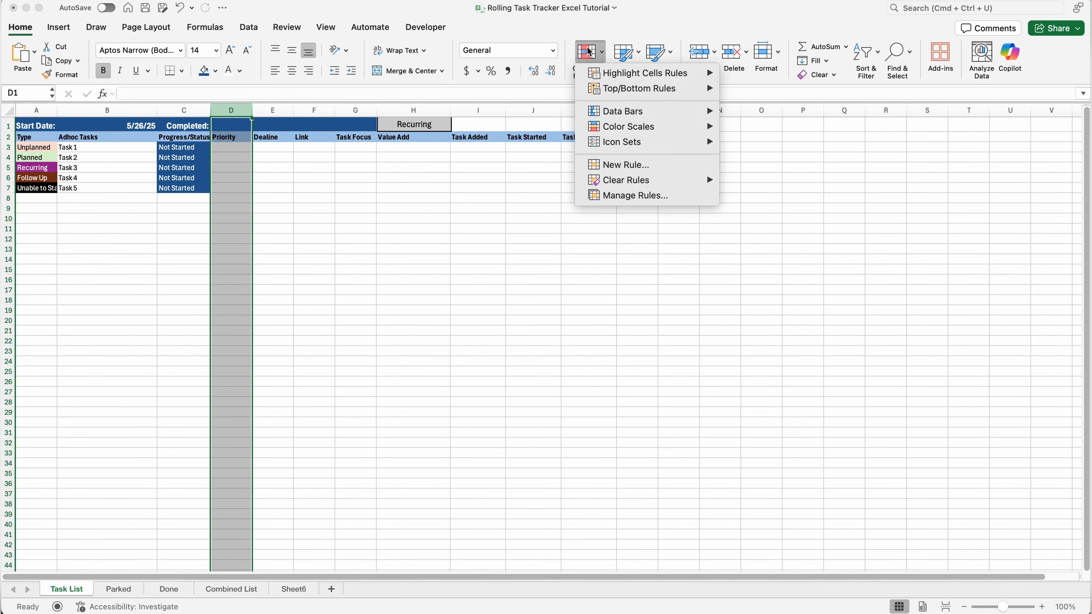
click(628, 197)
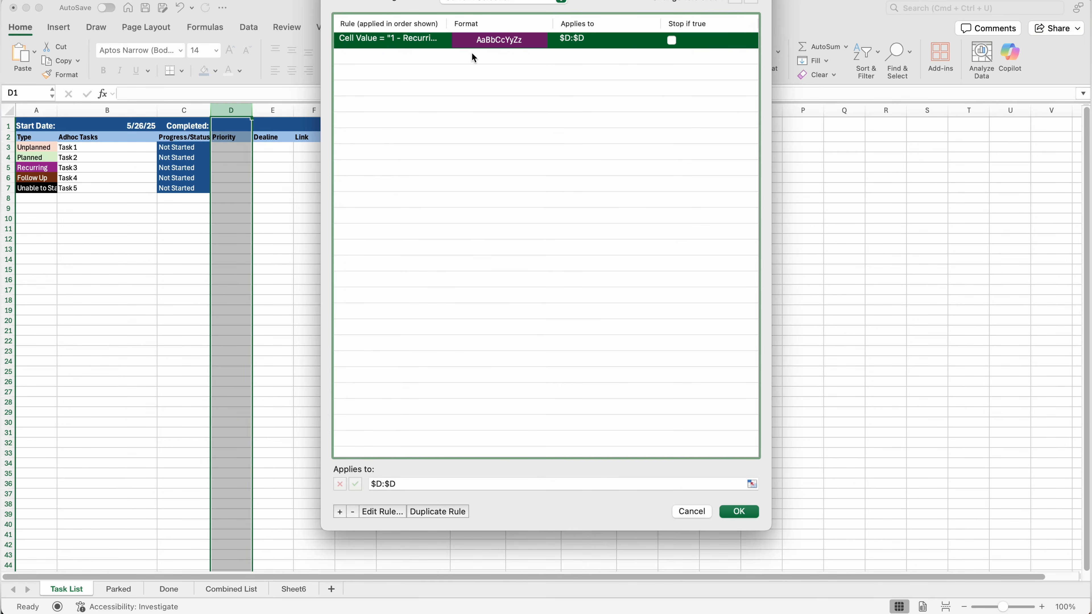
click(440, 513)
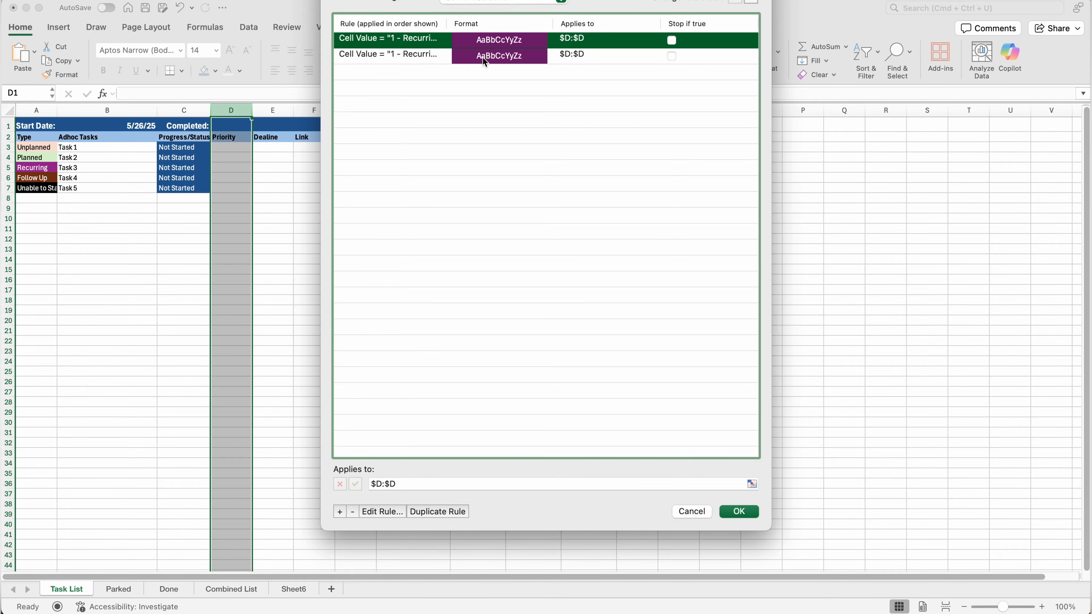
double_click(434, 38)
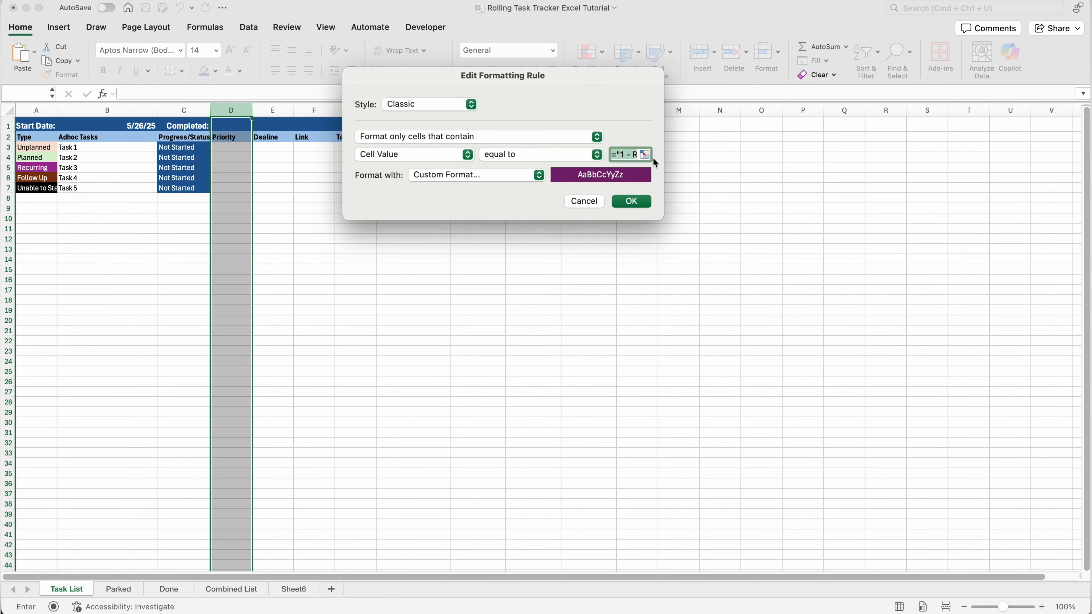
click(645, 155)
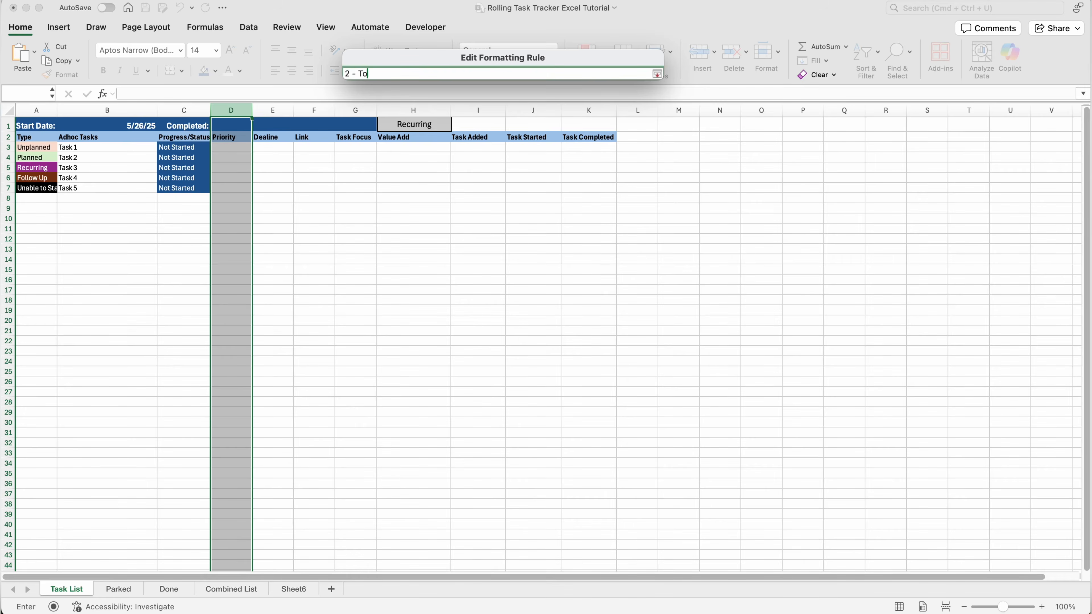
key(Return)
Change the 2 - Top rule's custom format to a dark red fill and save the edited rule
click(471, 172)
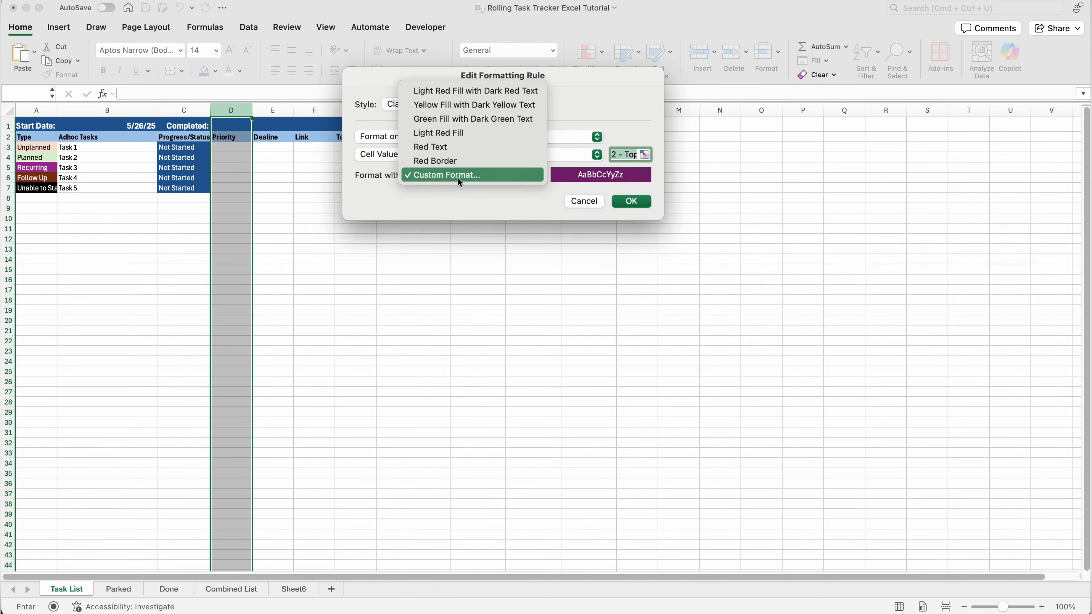
click(458, 177)
click(603, 41)
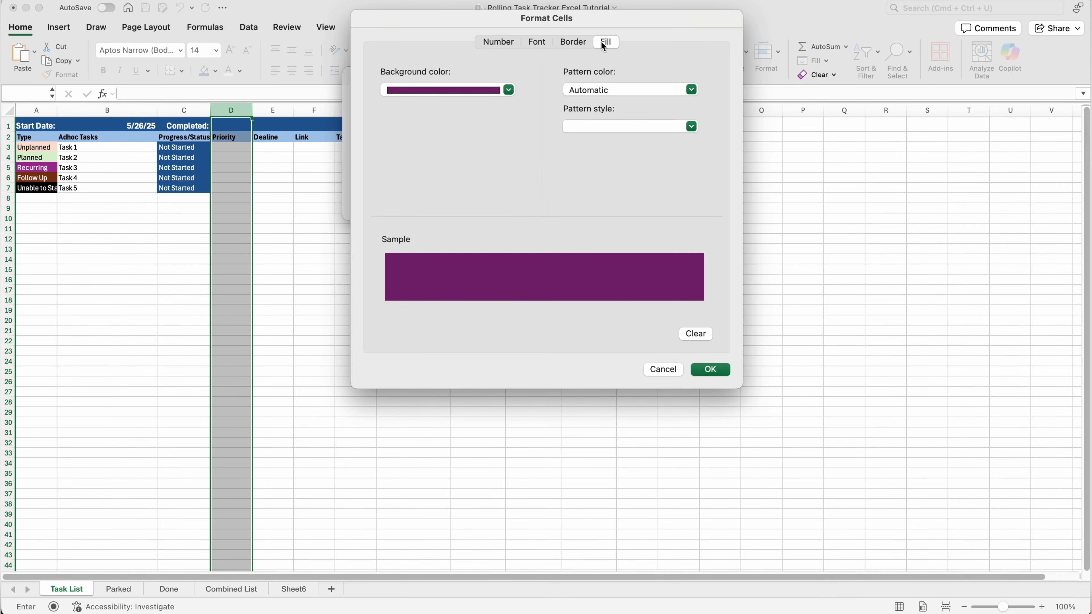
click(489, 95)
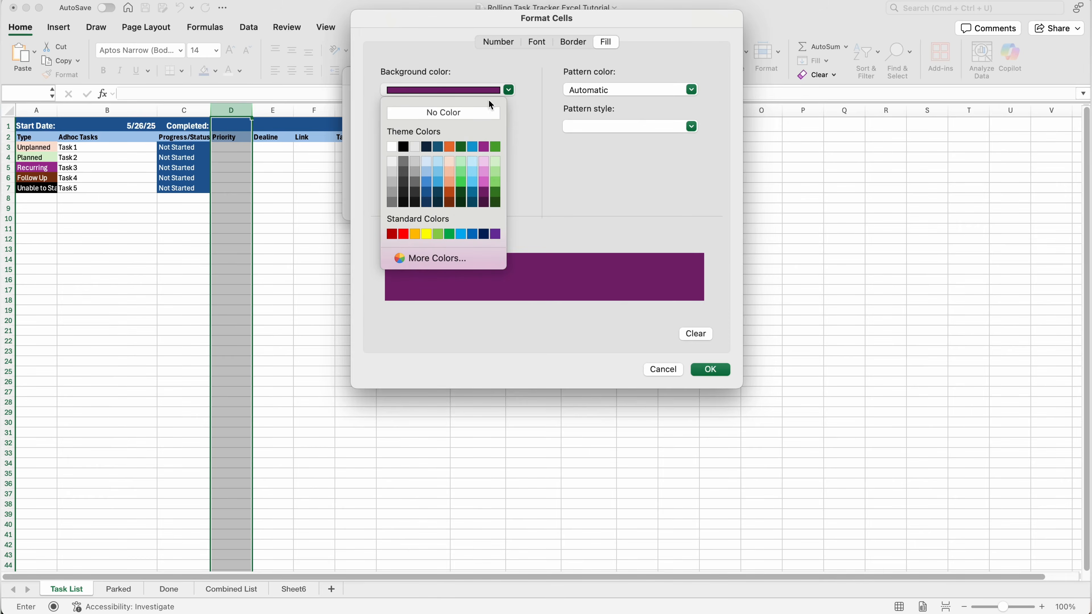
click(391, 234)
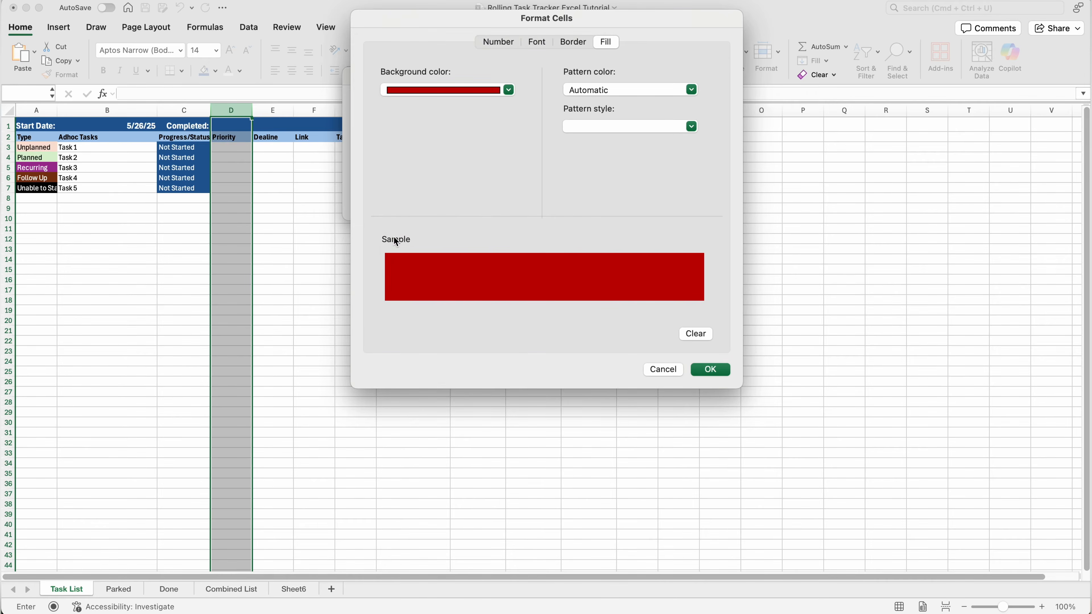
click(711, 369)
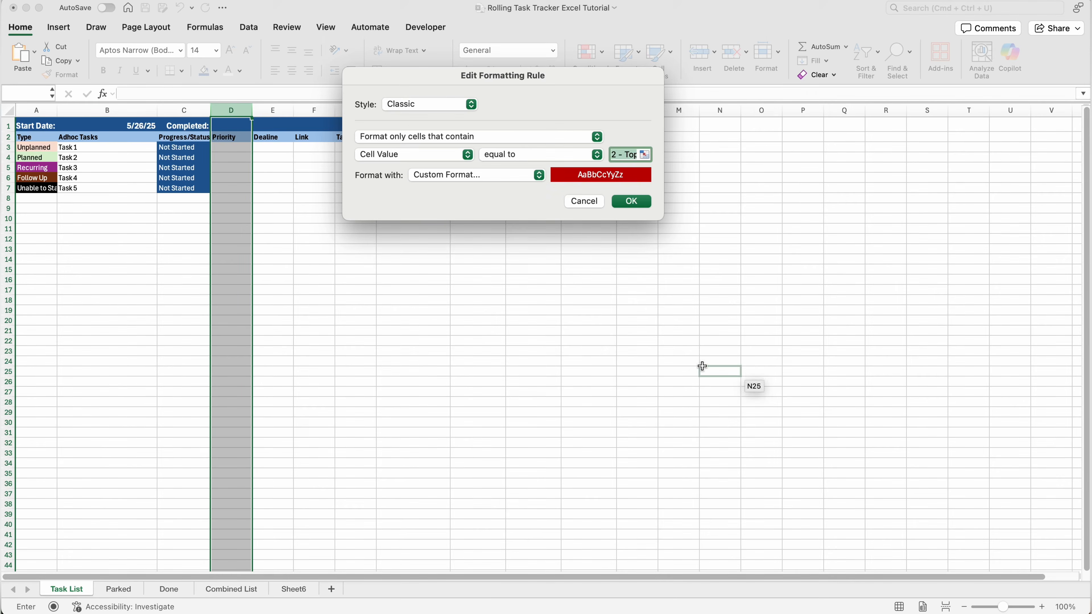
click(631, 201)
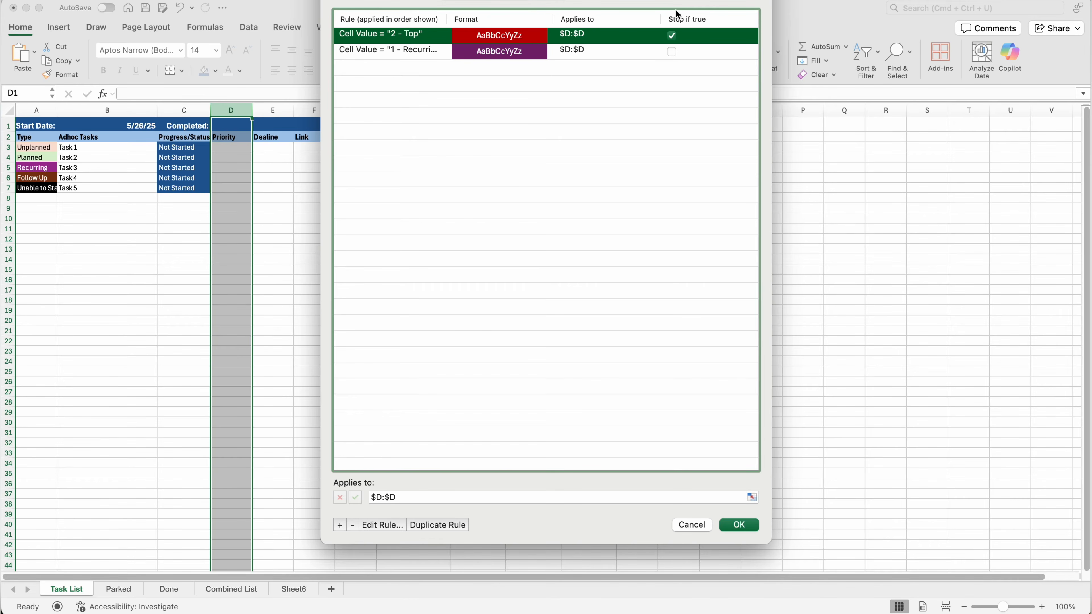
Turn off Stop If True for the 2 - Top rule and apply the priority rules to column D
click(671, 41)
click(671, 38)
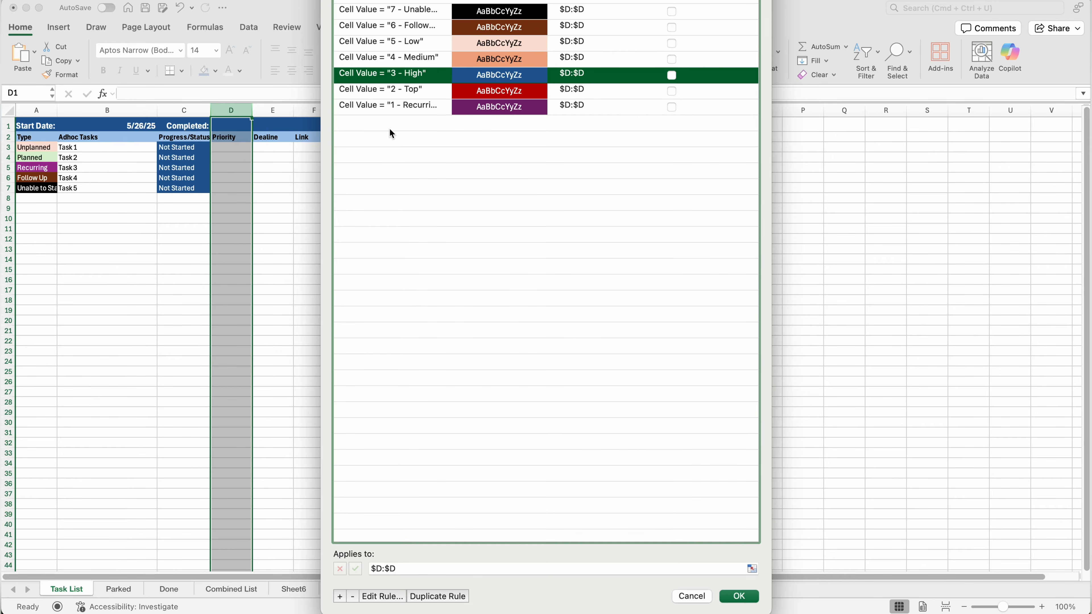
click(738, 595)
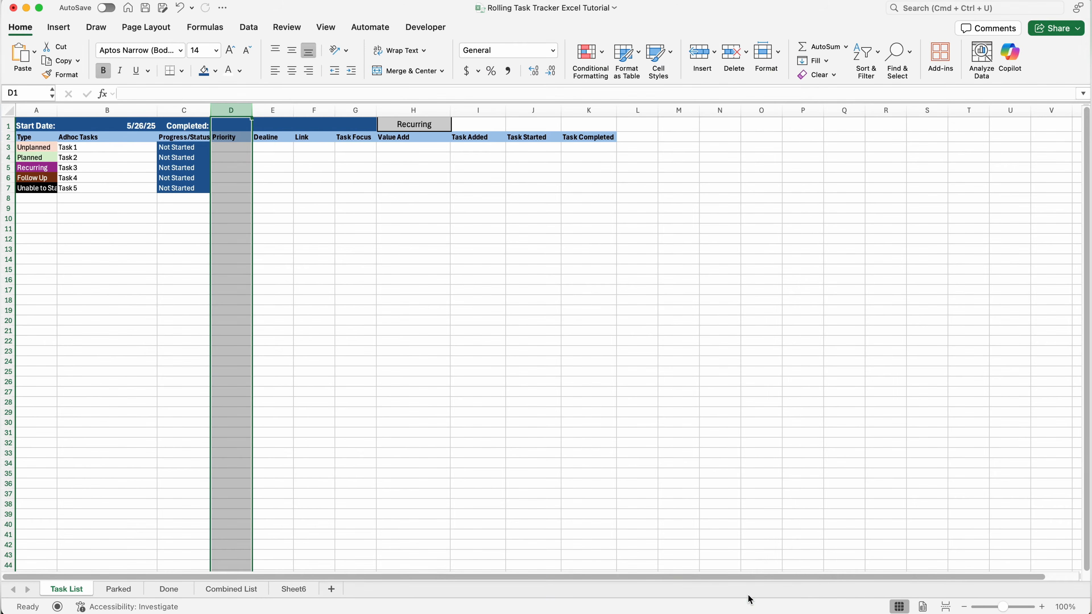
Choose priority 1 - Recurring in D3, 2 - Top in D4 and 3 - High in D5 from the dropdown lists
click(232, 147)
click(257, 148)
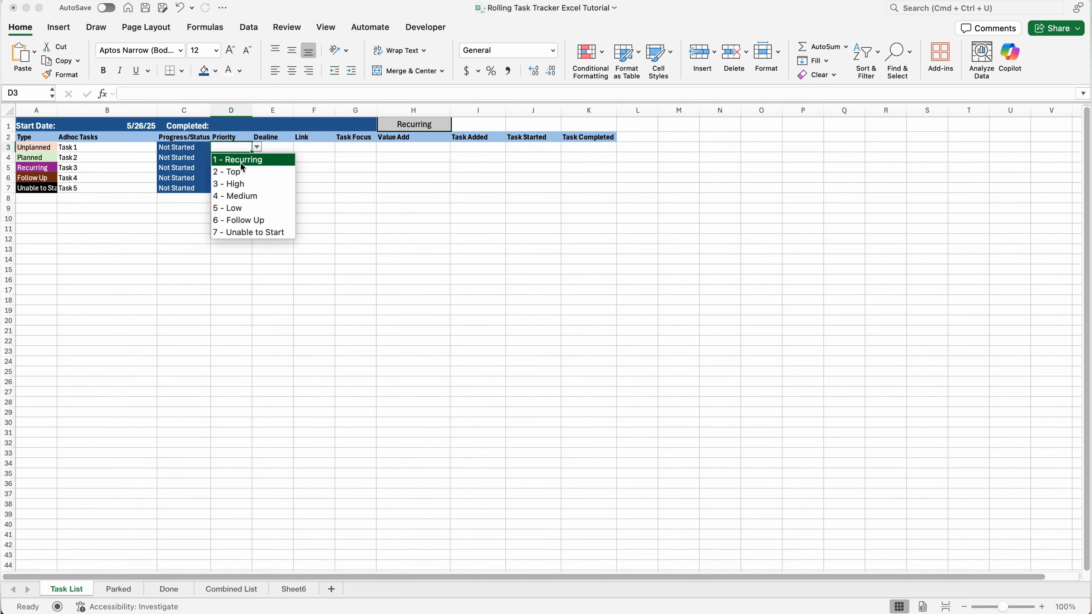
click(241, 162)
click(236, 158)
click(257, 158)
click(245, 182)
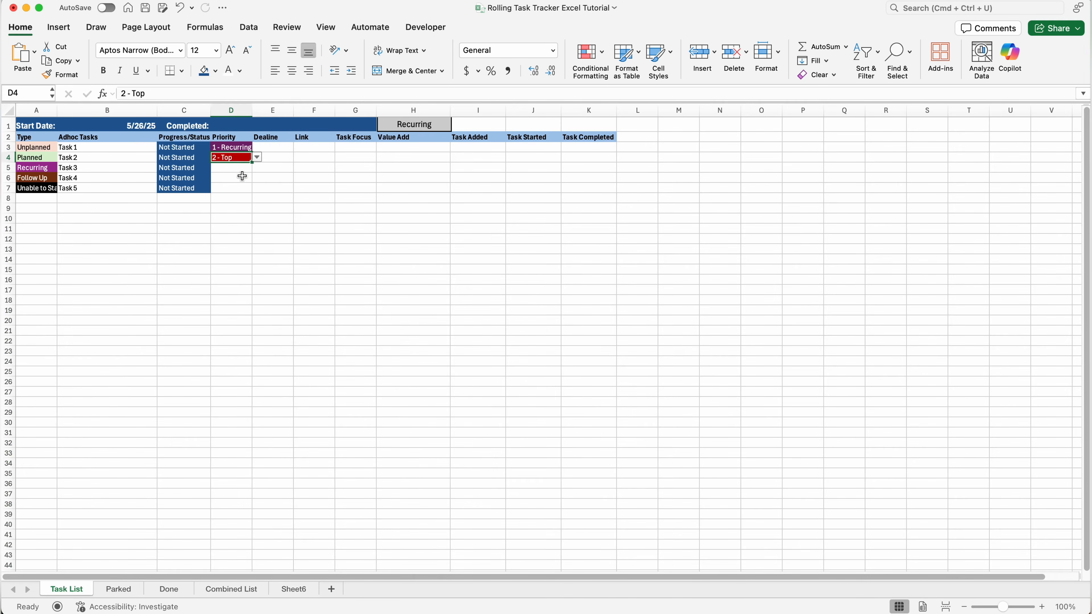
click(240, 168)
click(257, 167)
click(248, 207)
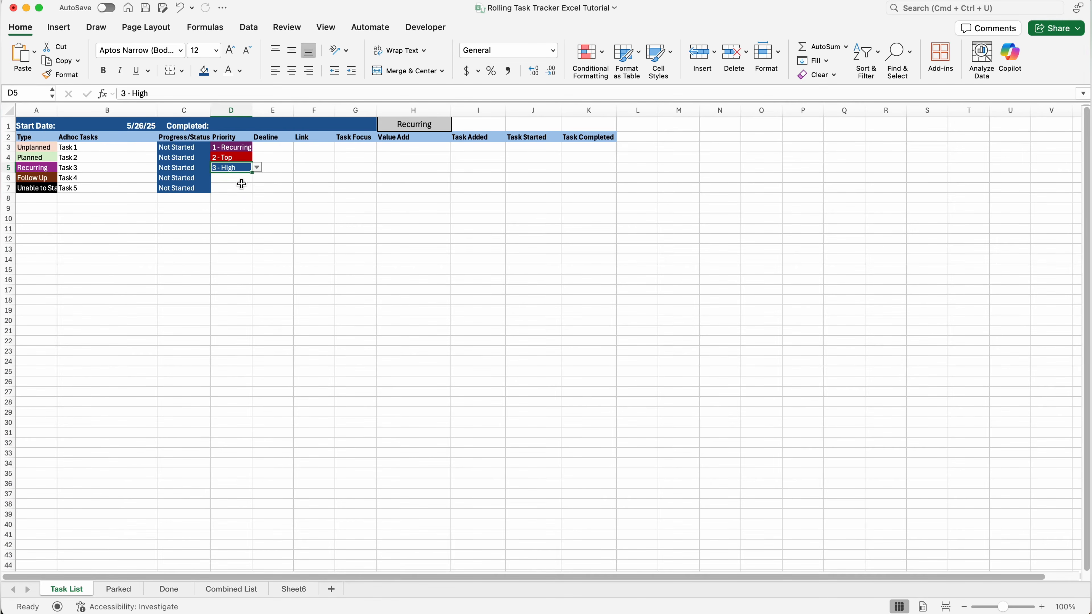
Choose priority 4 - Medium for Task 4 in D6 and 5 - Low for Task 5 in D7
click(241, 178)
click(257, 178)
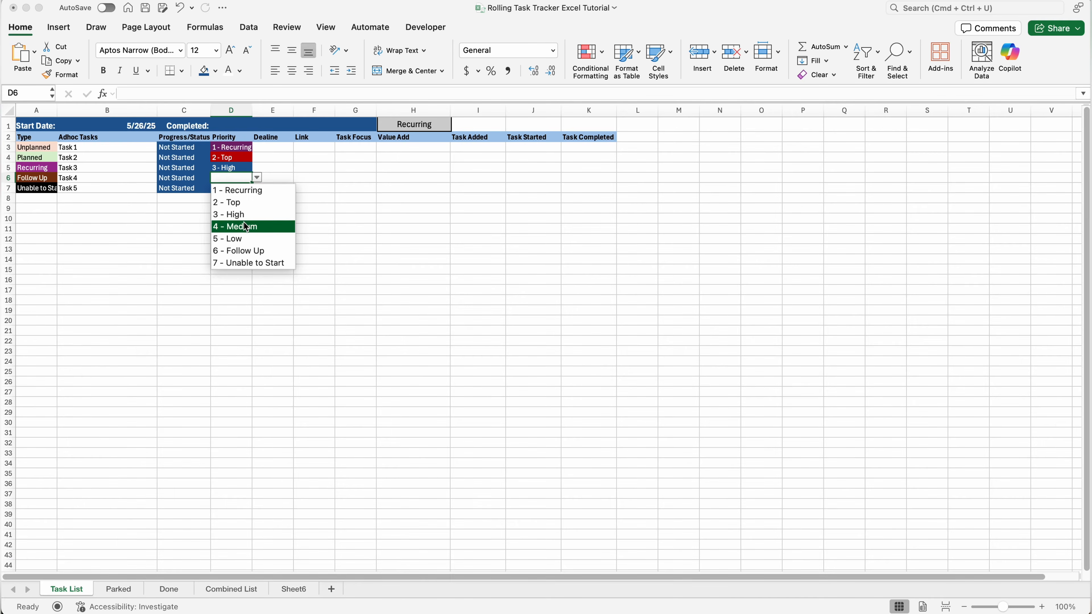
click(240, 226)
click(236, 188)
click(257, 194)
click(236, 188)
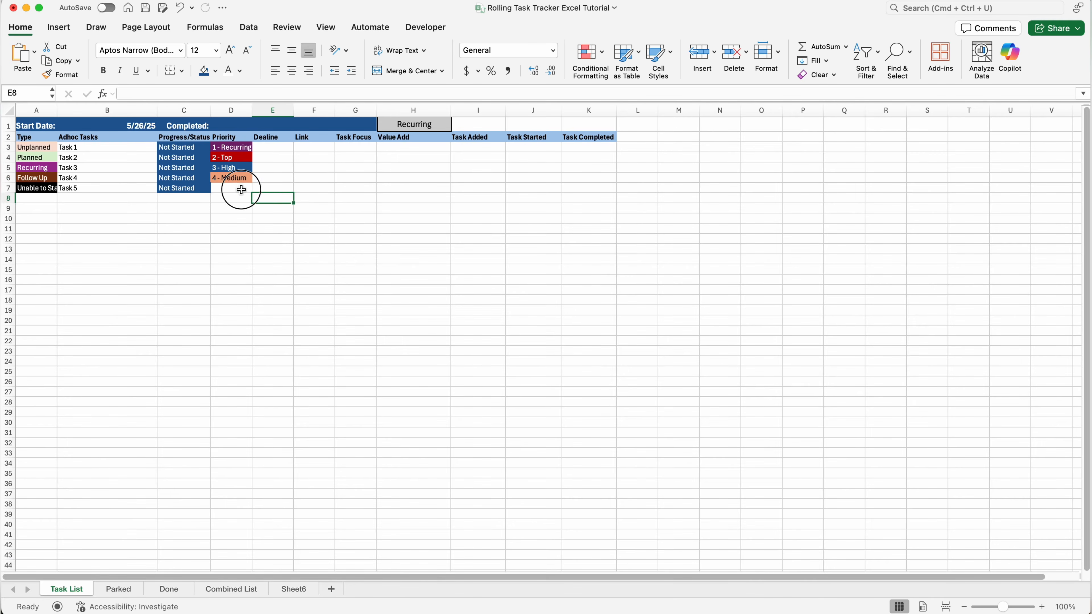
click(257, 187)
click(248, 249)
Choose priority 6 - Follow Up in D8 and 7 - Unable to Start in D9
click(239, 198)
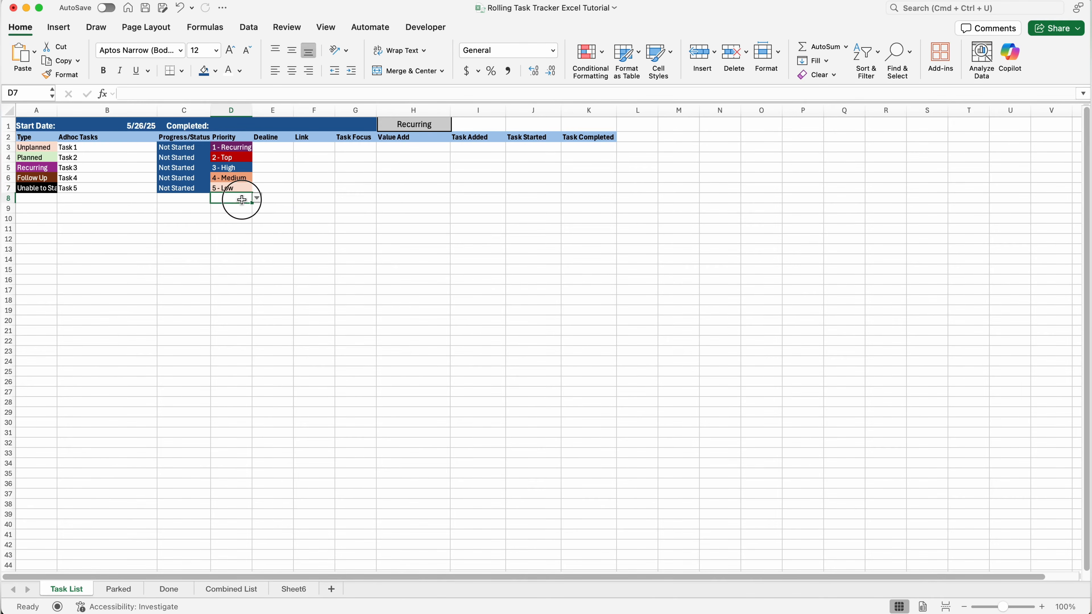
click(257, 198)
click(235, 271)
click(239, 208)
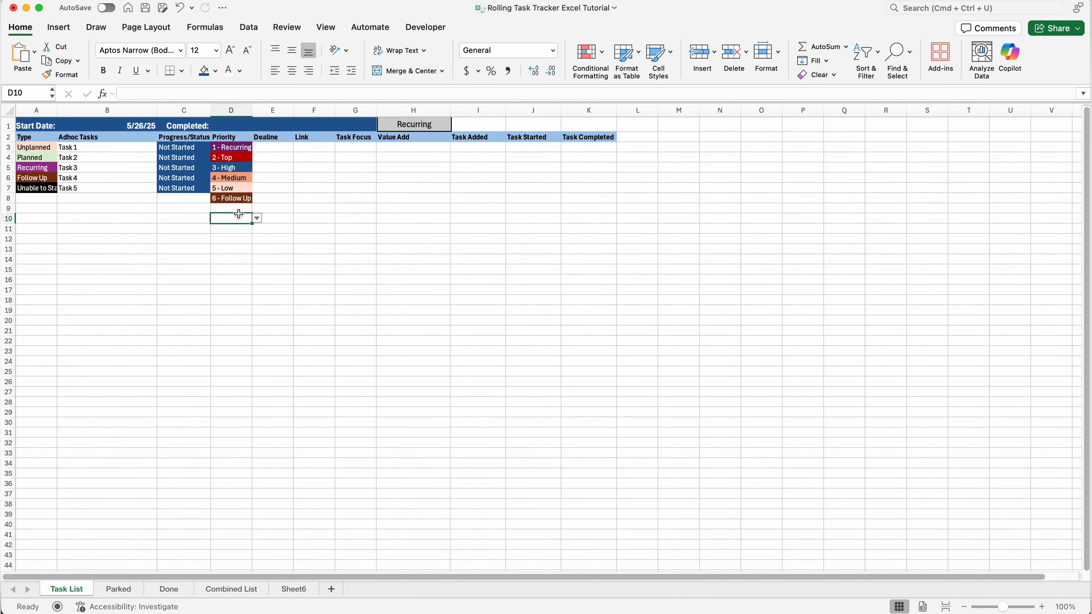
click(257, 208)
click(249, 298)
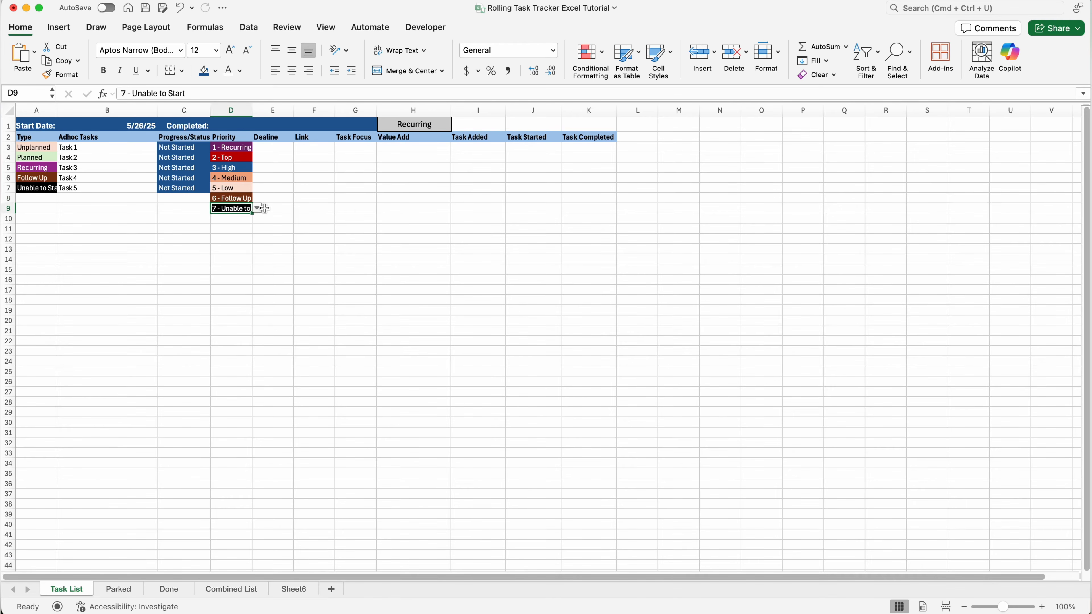
Correct the misspelled column header in E2 to Deadline
click(269, 186)
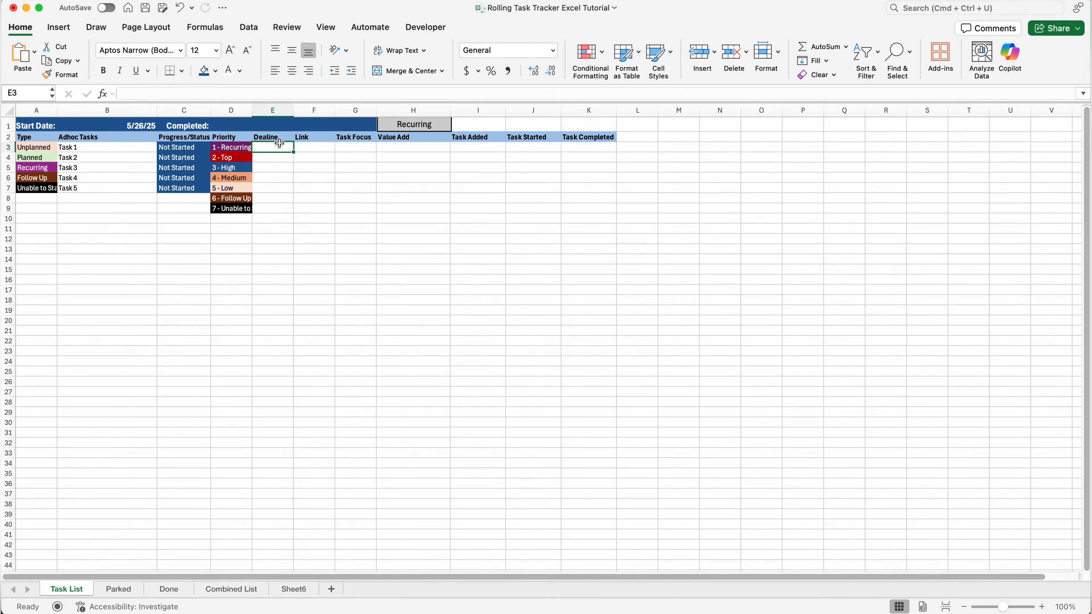
click(265, 136)
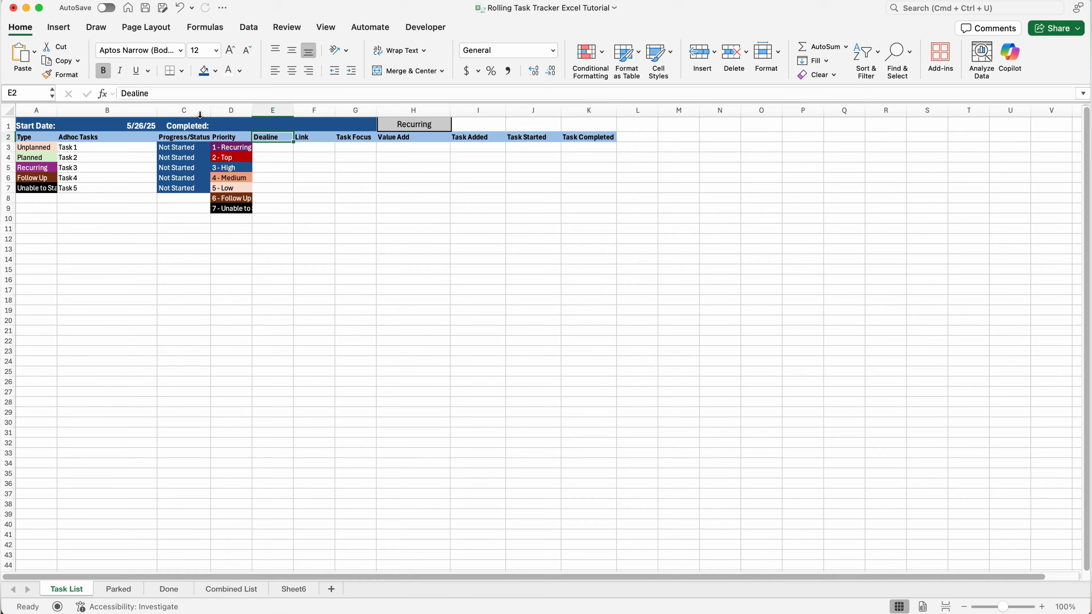
click(137, 93)
text(d)
key(Return)
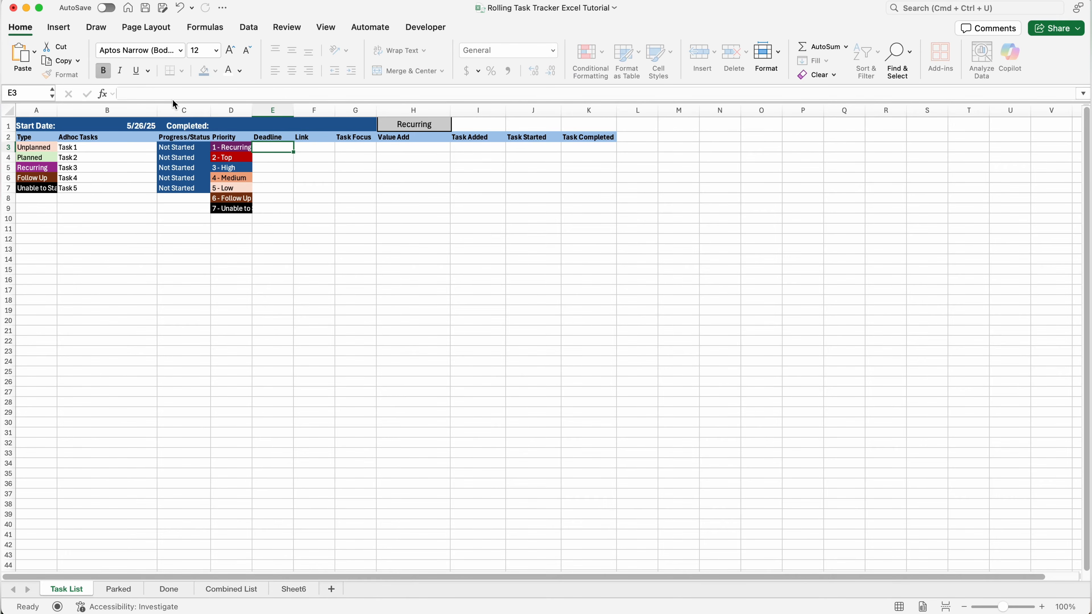
Add list validation to the Task Focus column from G3 down, using Sheet6!$P$2:$P$38 as the source
click(363, 148)
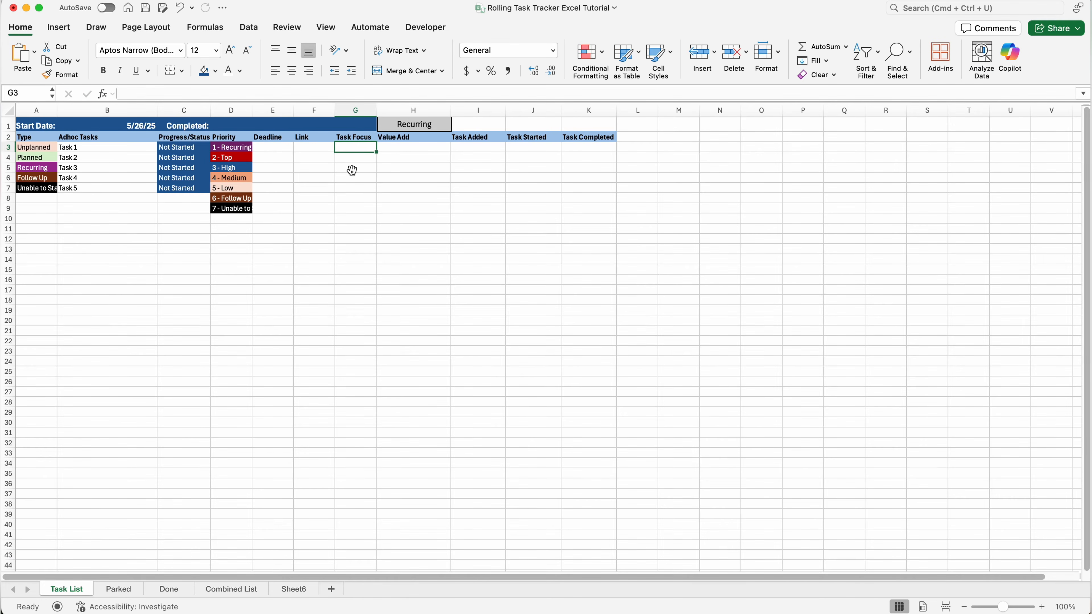
key(super+shift+Down)
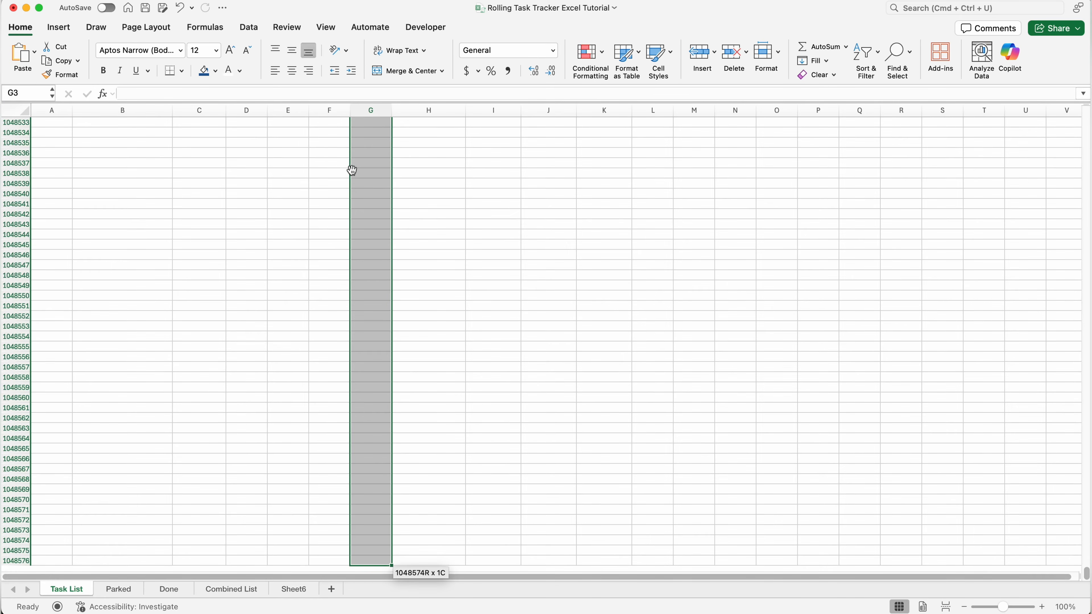
click(254, 29)
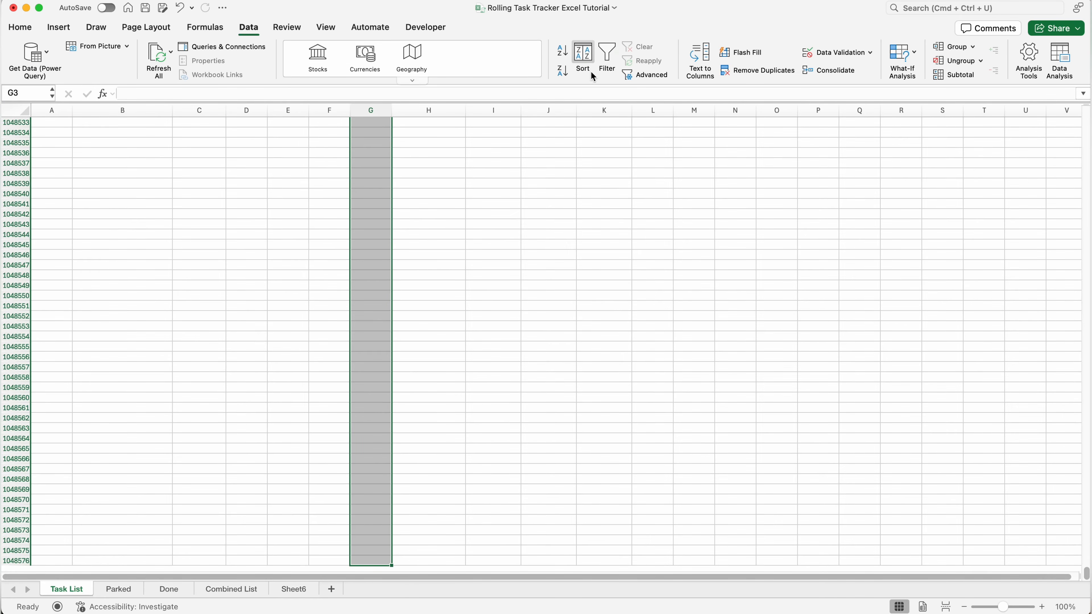
click(832, 55)
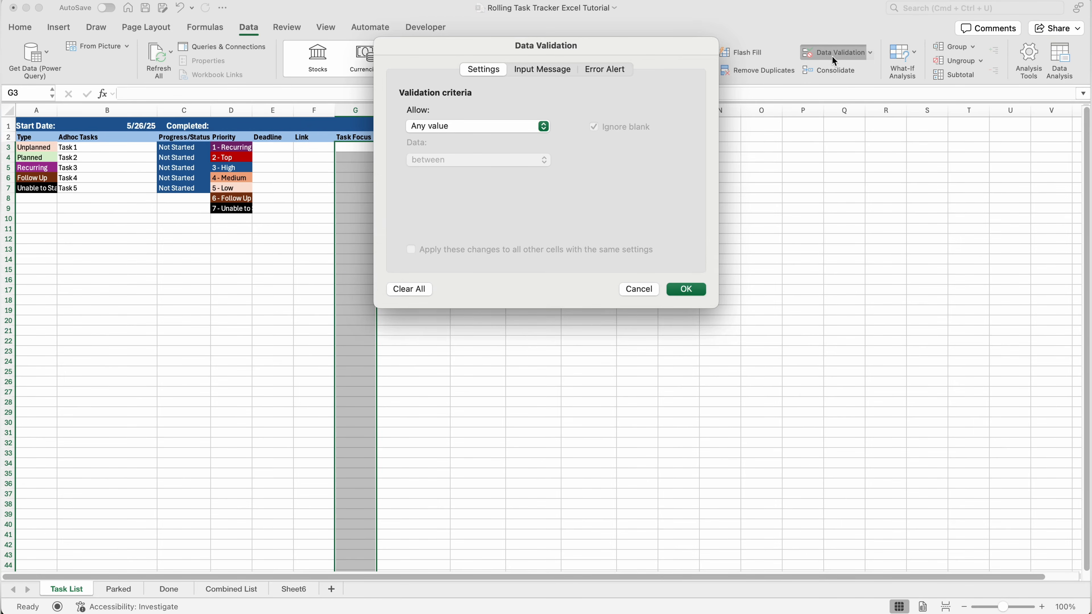
click(498, 126)
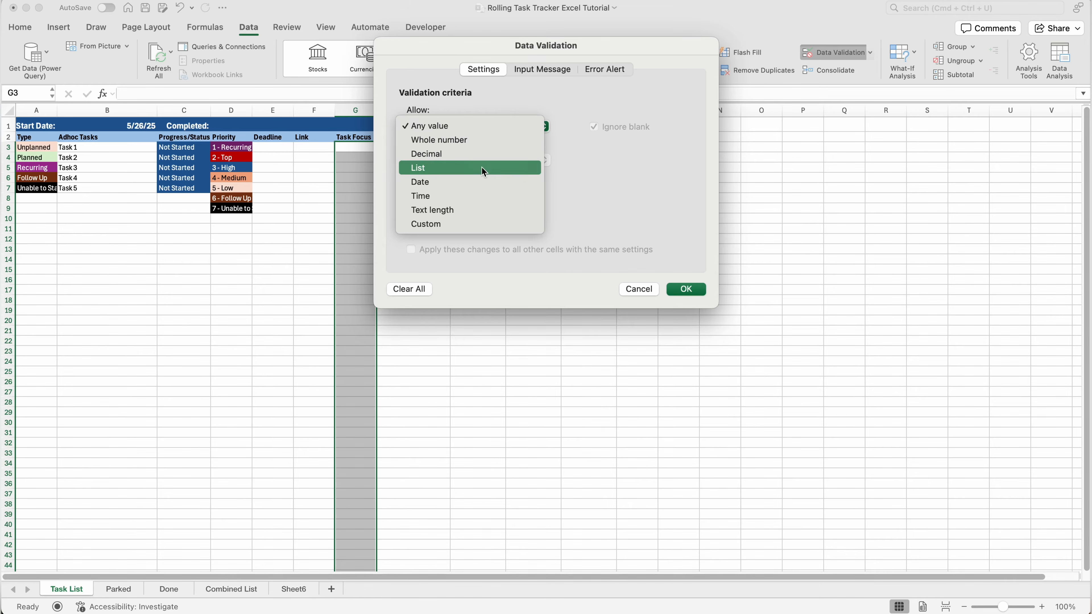
click(481, 167)
click(680, 194)
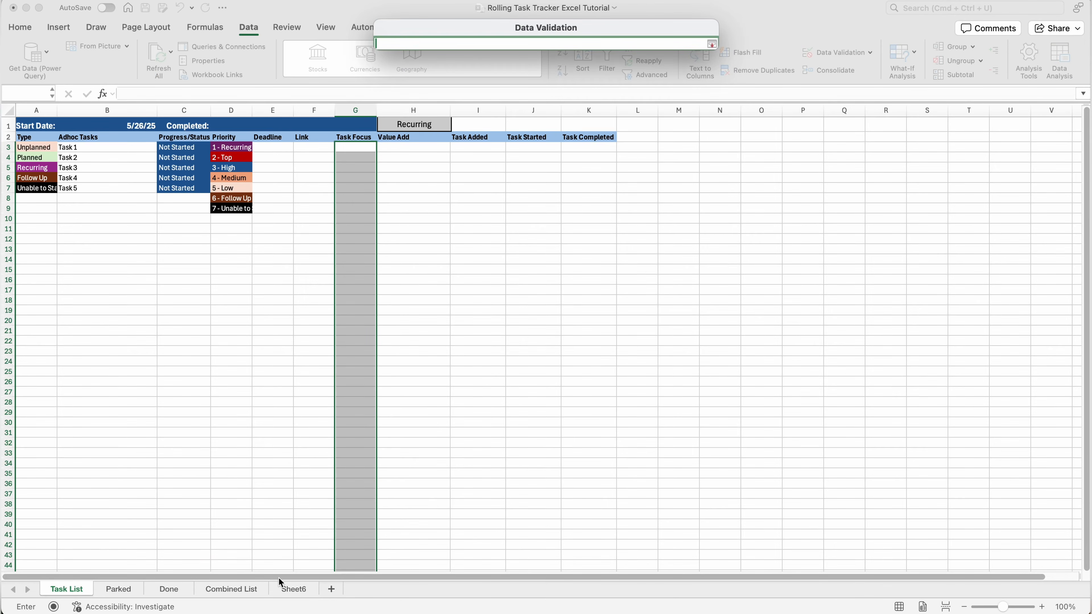
click(294, 590)
drag(645, 132, 688, 500)
key(Return)
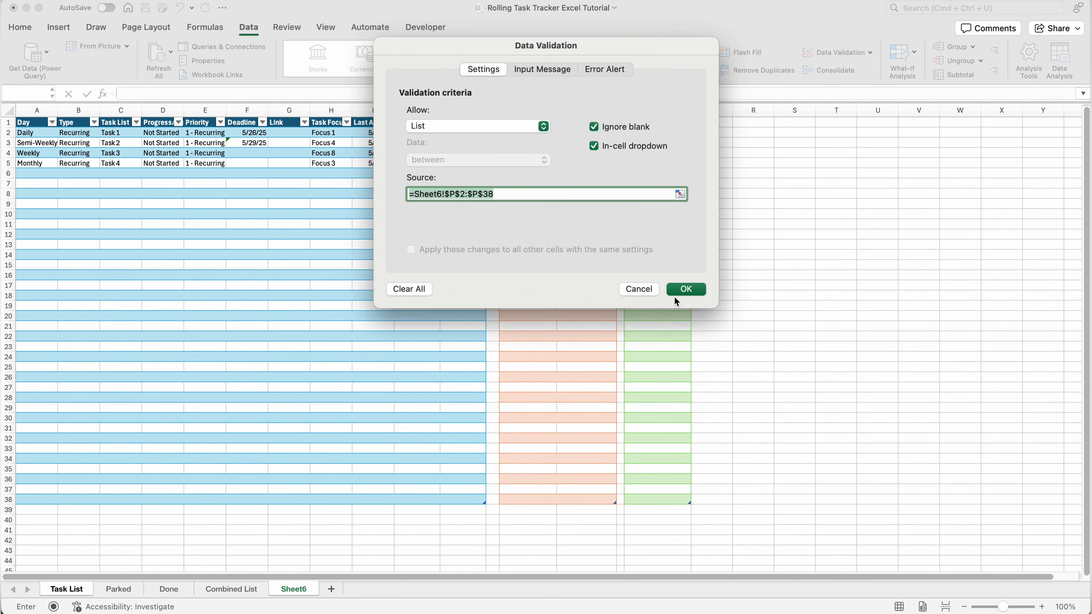
click(686, 291)
Choose Focus 1 in G3, Focus 3 in G4 and Focus 6 in G5 from the Task Focus dropdown lists
click(381, 148)
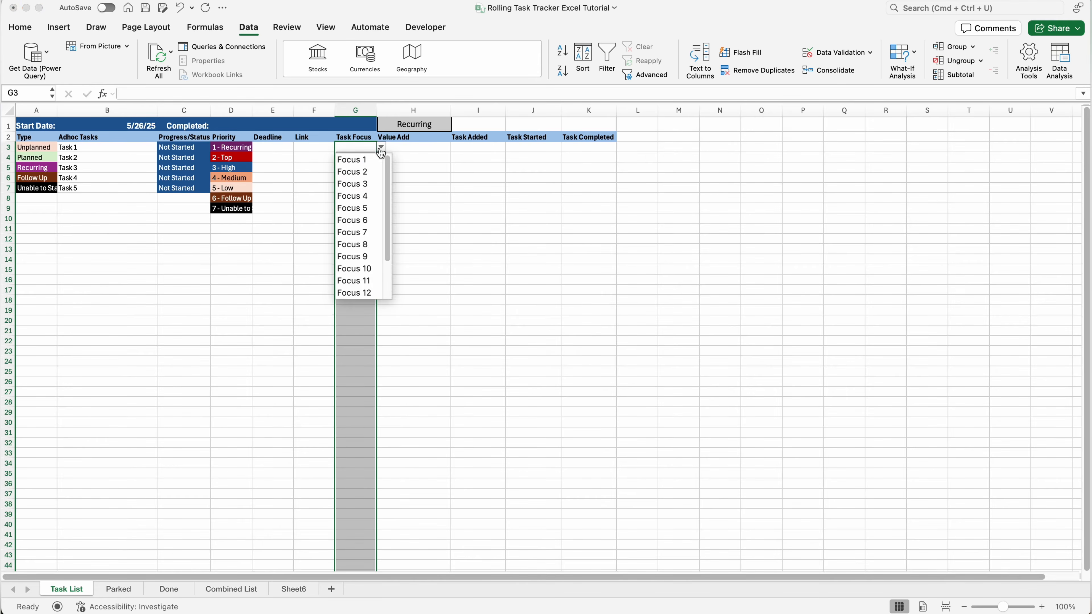
click(376, 160)
click(363, 159)
click(381, 158)
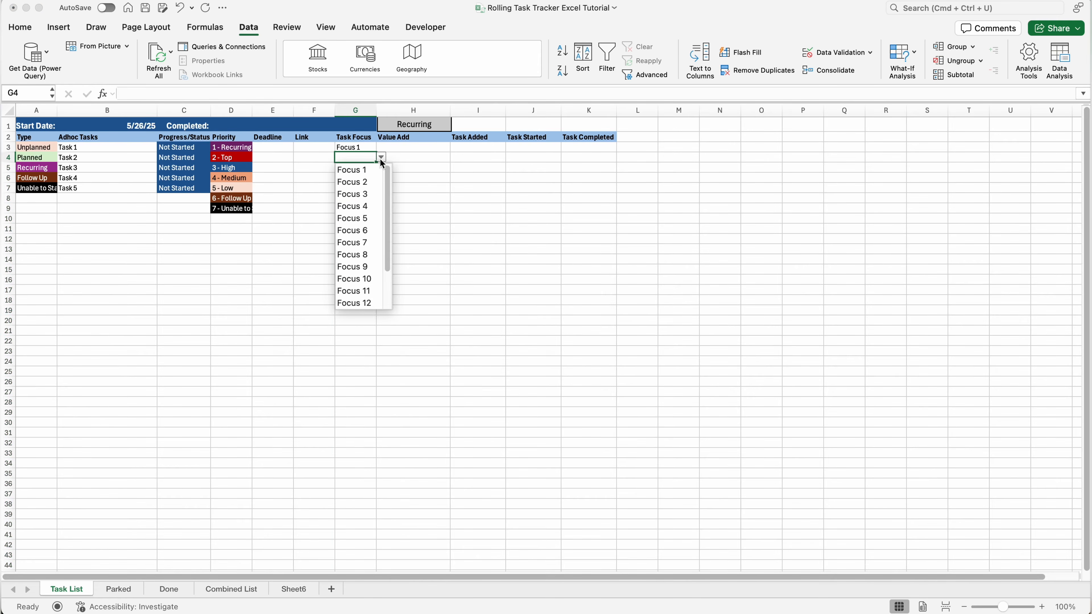
click(363, 194)
mouse_move(362, 168)
mouse_down()
mouse_move(387, 172)
mouse_move(370, 171)
mouse_up()
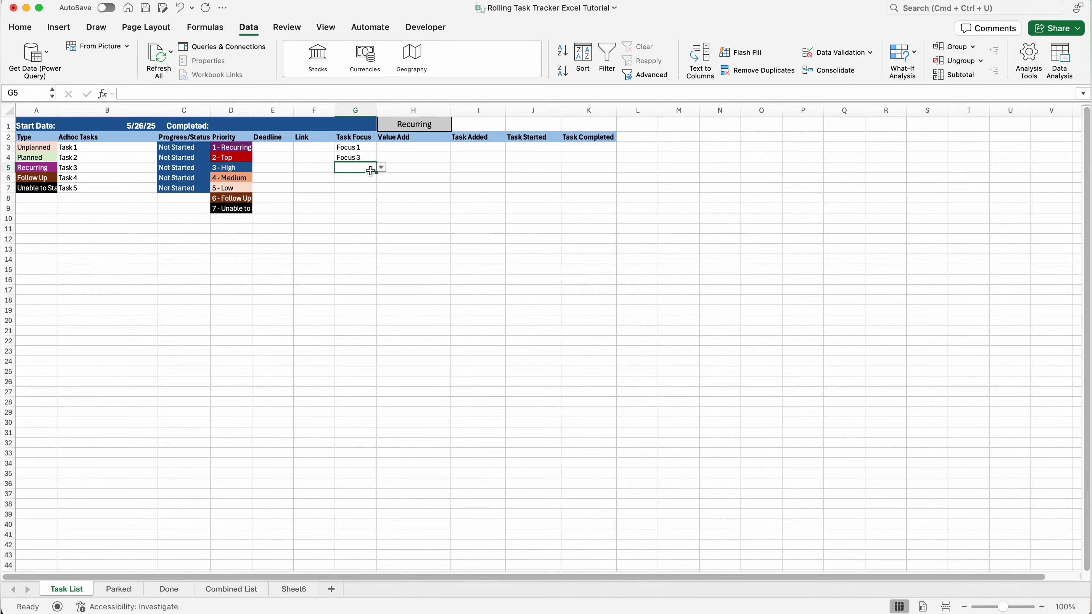
click(382, 167)
click(362, 232)
click(362, 185)
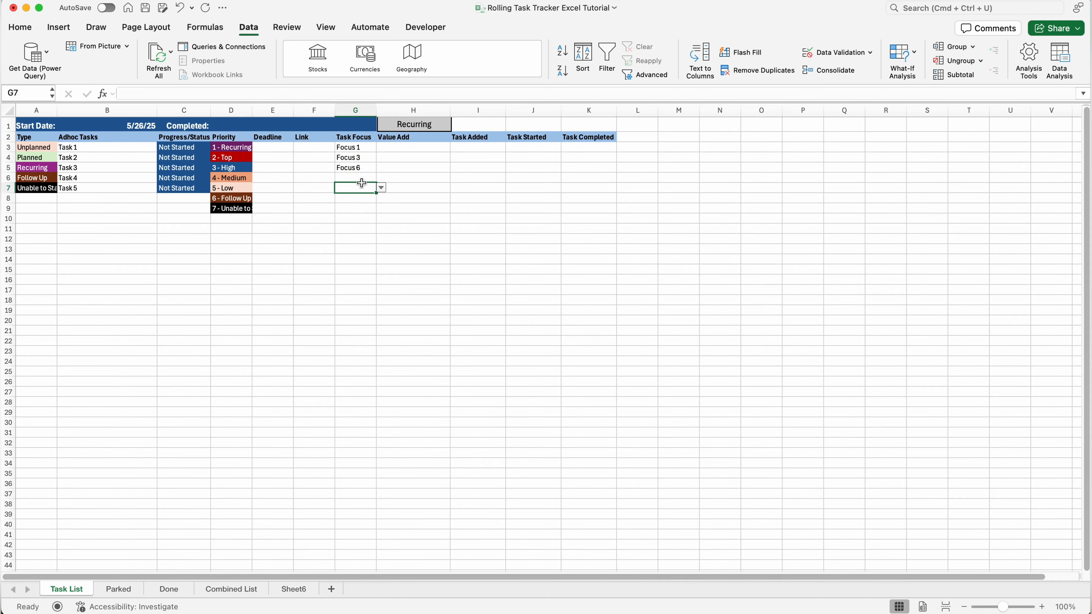
click(361, 177)
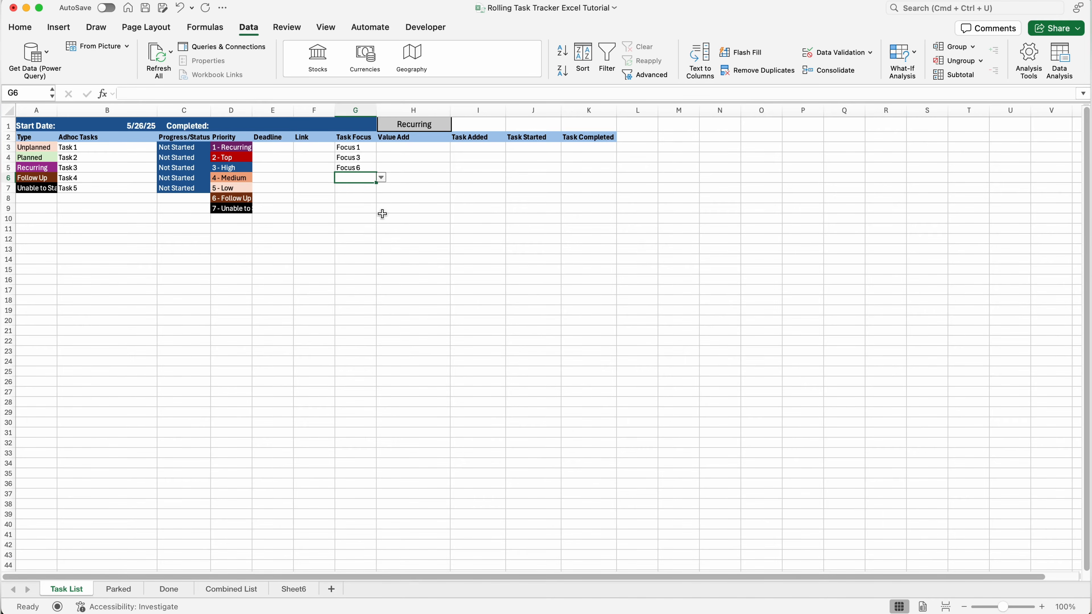
Rename Sheet6 to Recurring and save the workbook
click(286, 590)
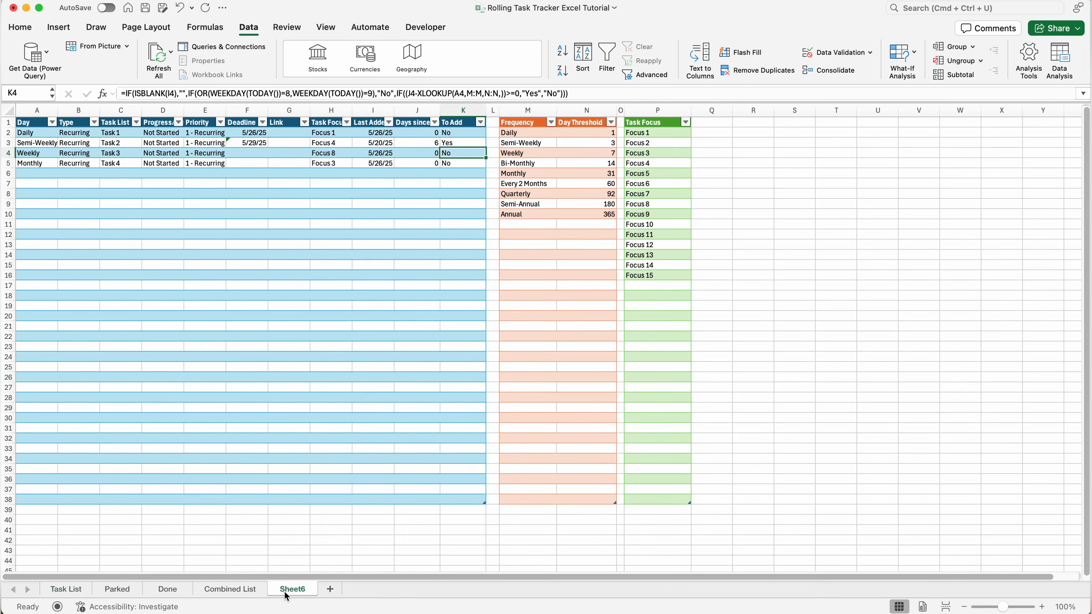
right_click(286, 590)
click(323, 433)
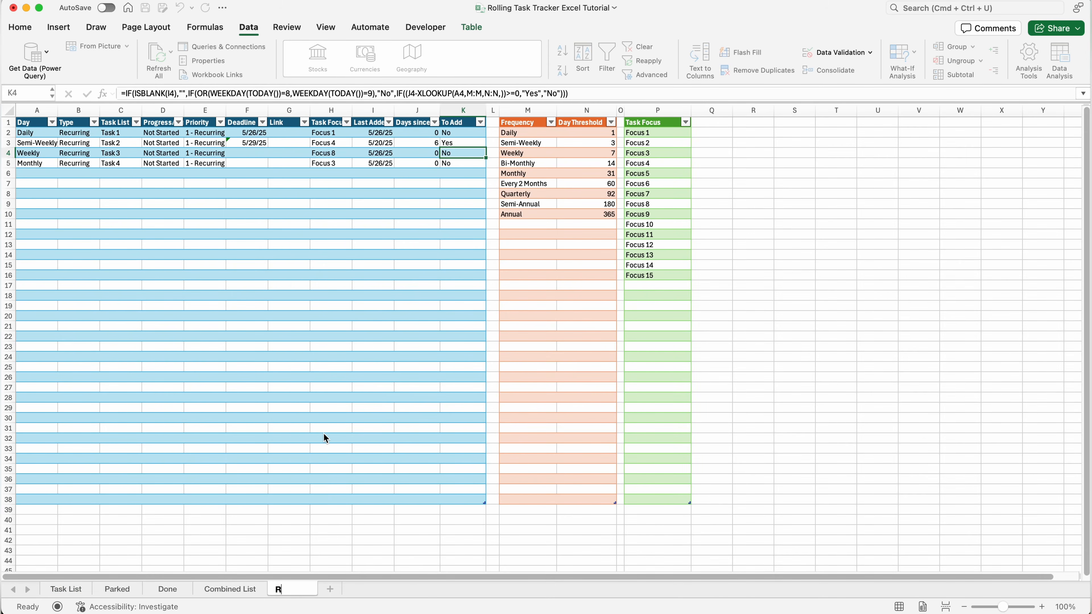
text(Recurring)
key(Return)
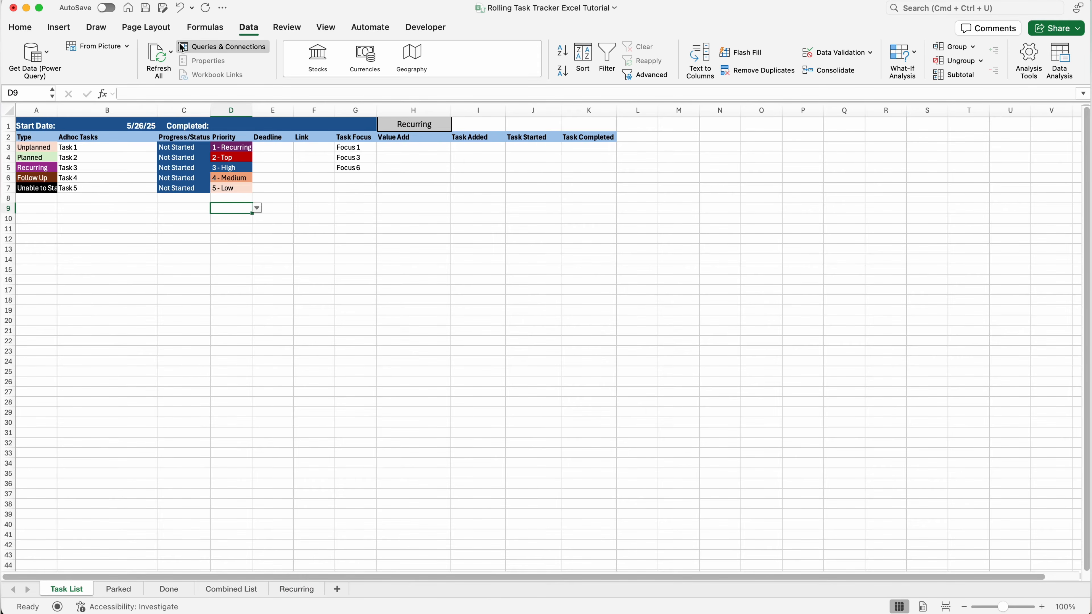
click(146, 8)
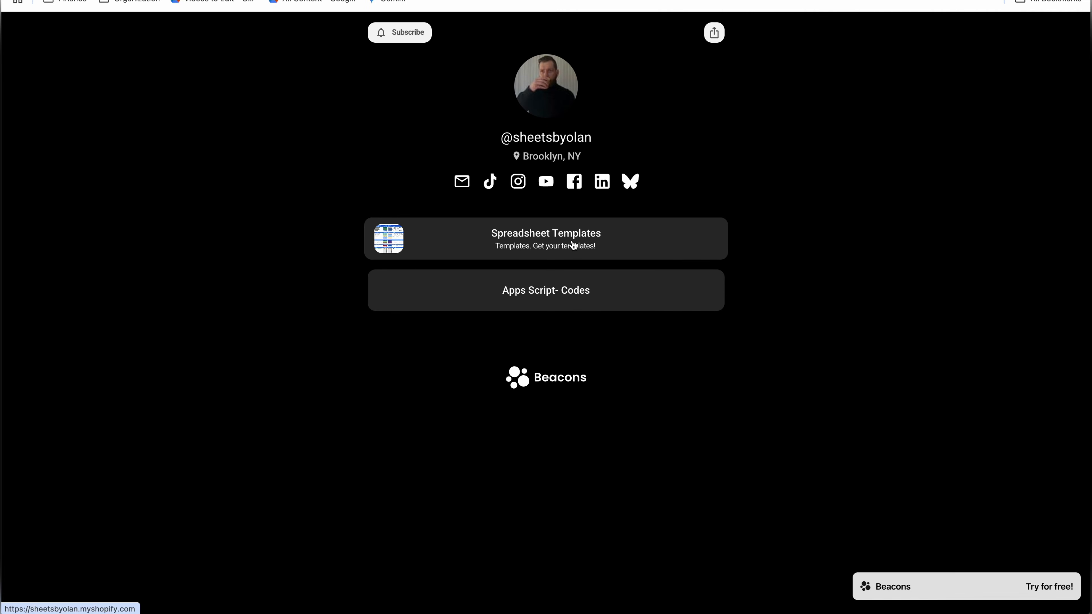
In the browser, open the Apps Script codes link, go to the GitHub VBA repository and copy the Rolling Automated Task Tracker- Task List Tab code
click(573, 297)
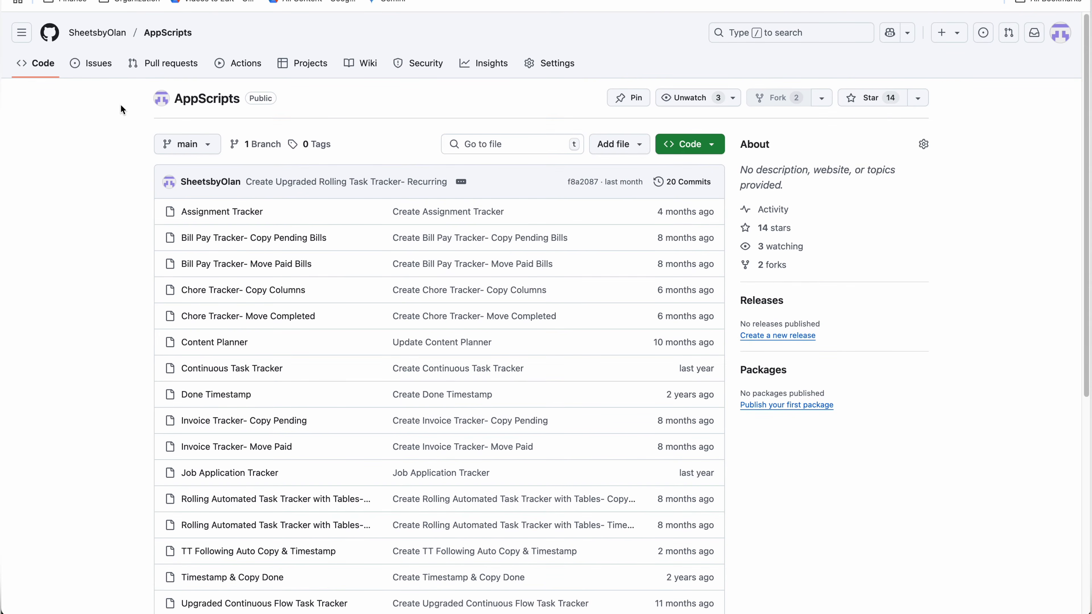
click(102, 36)
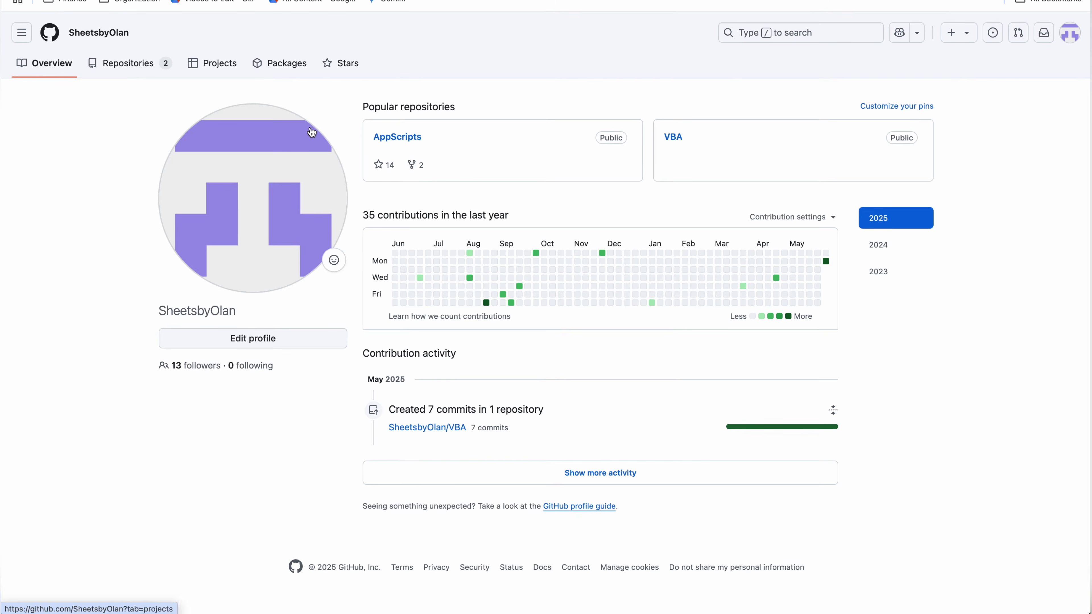
click(672, 142)
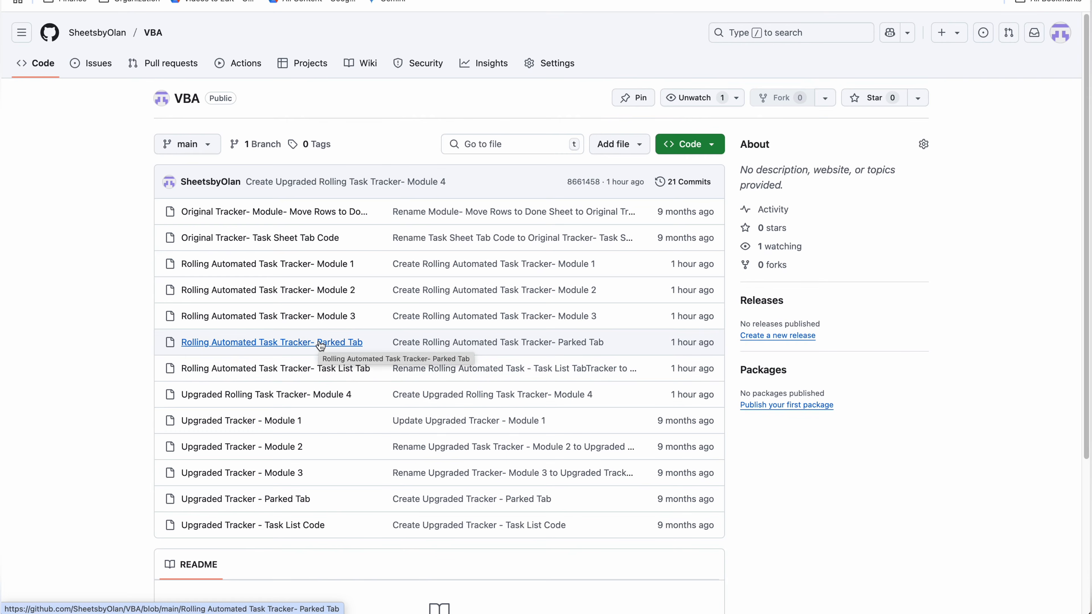
click(313, 370)
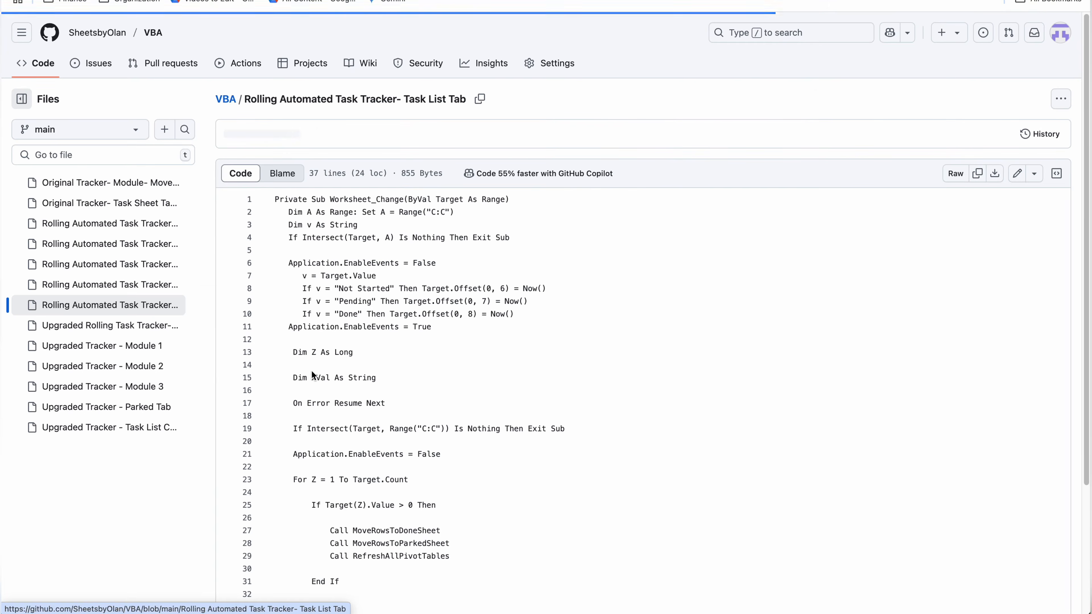
click(979, 174)
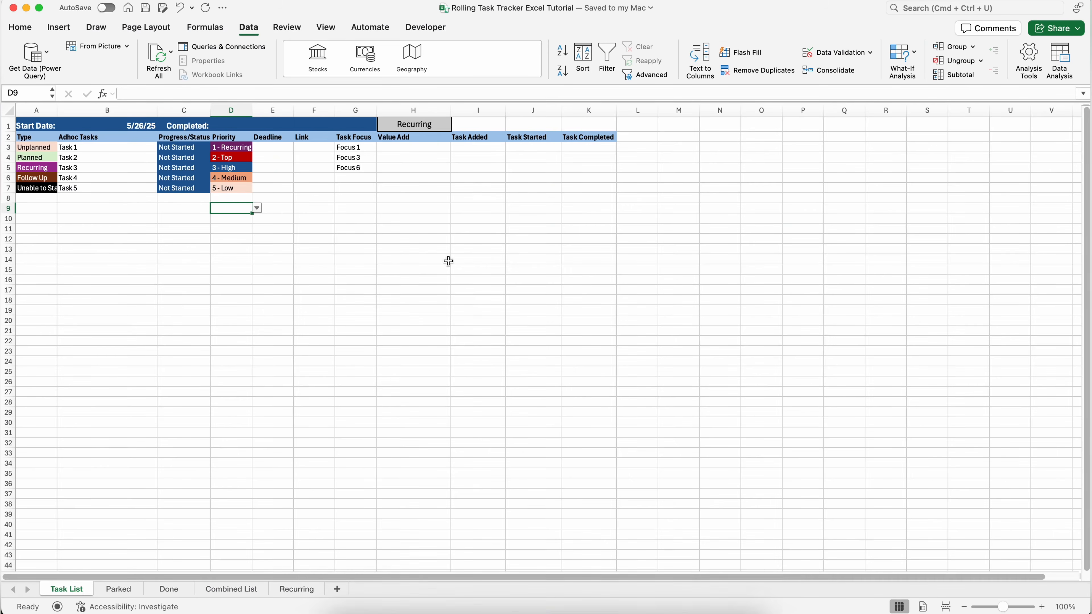
Back in Excel, open the Task List sheet's code window in the Visual Basic editor and paste the copied code
right_click(71, 590)
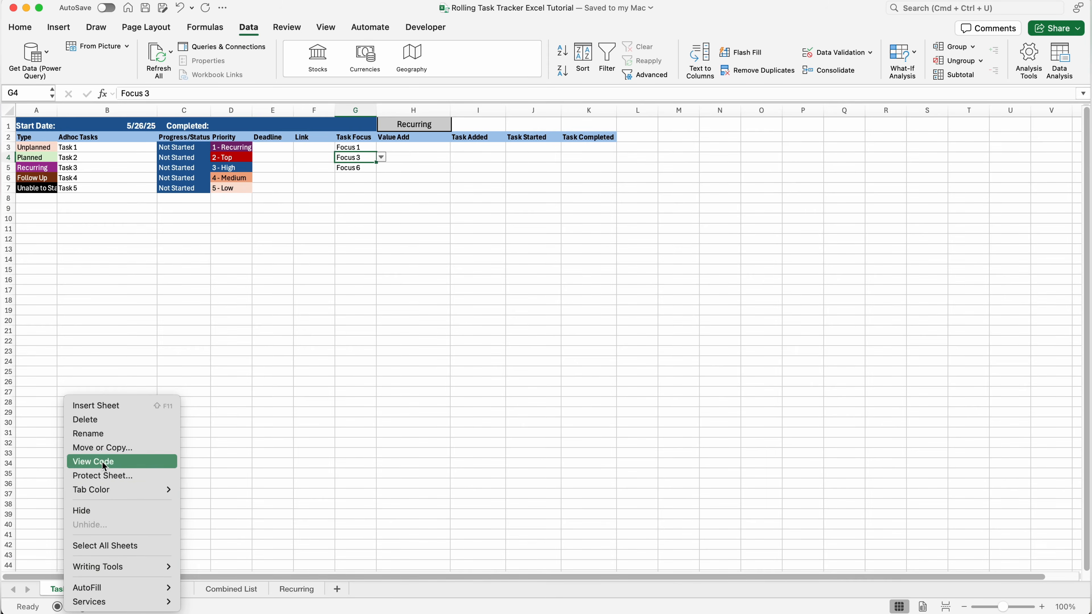
click(103, 462)
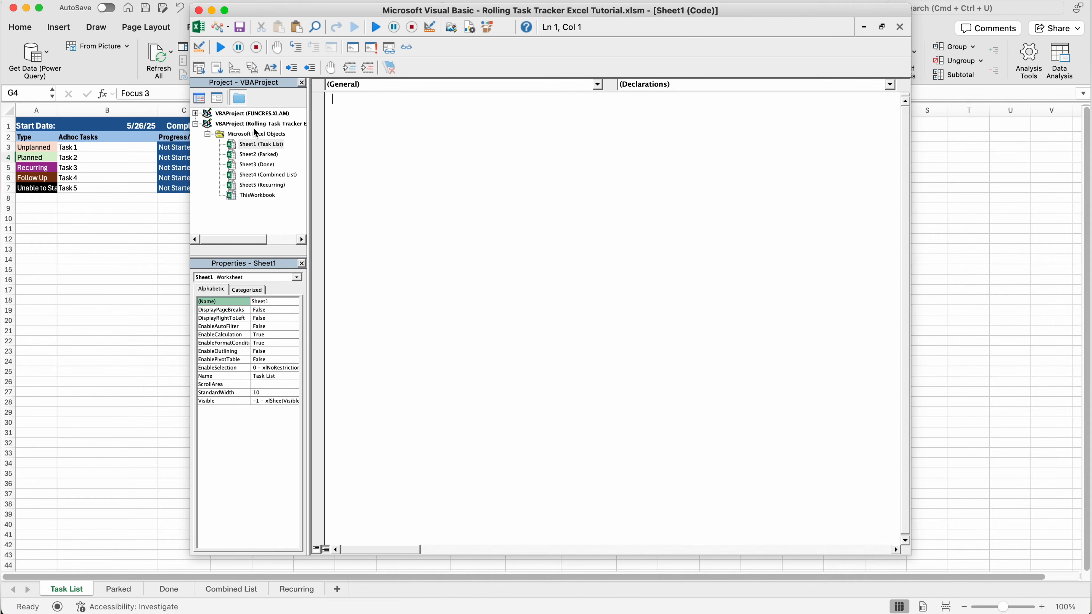
click(263, 144)
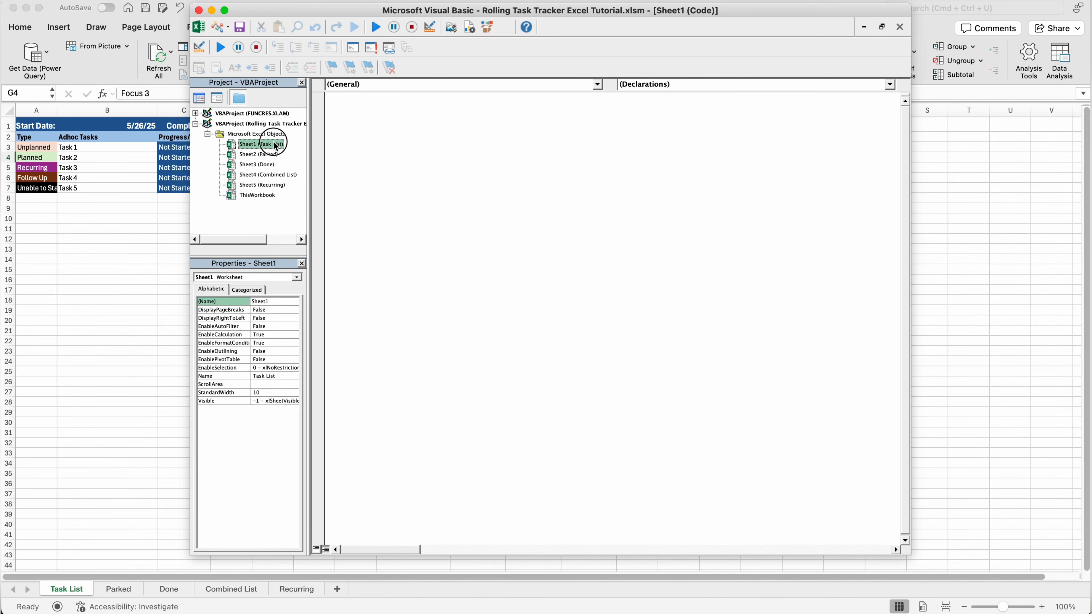
click(353, 114)
key(super+v)
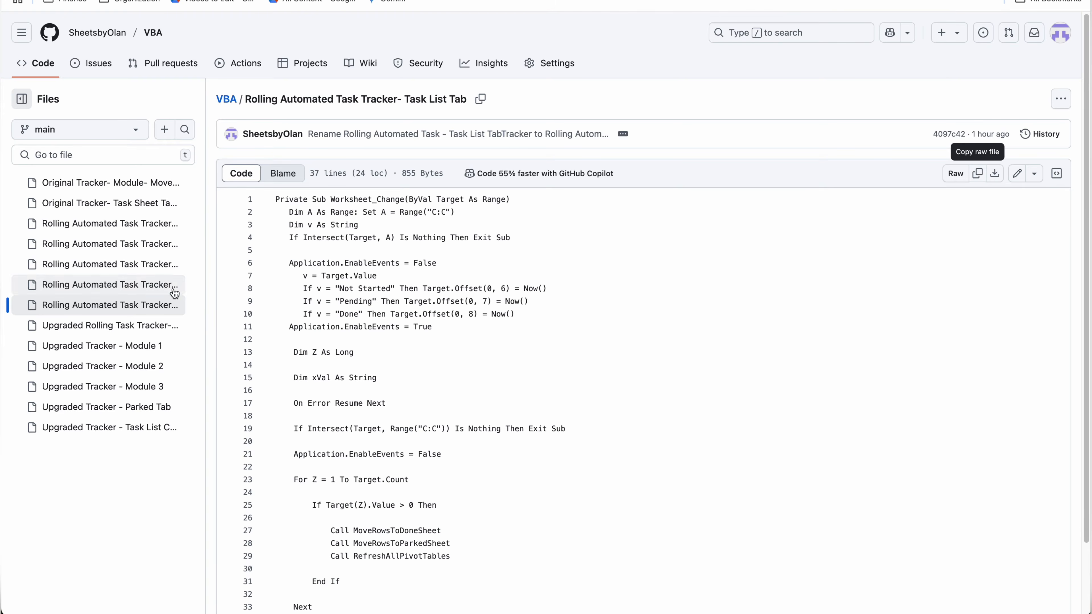
Copy the Rolling Automated Task Tracker- Parked Tab code from GitHub into the Sheet2 (Parked) code window and save it
drag(202, 247, 267, 247)
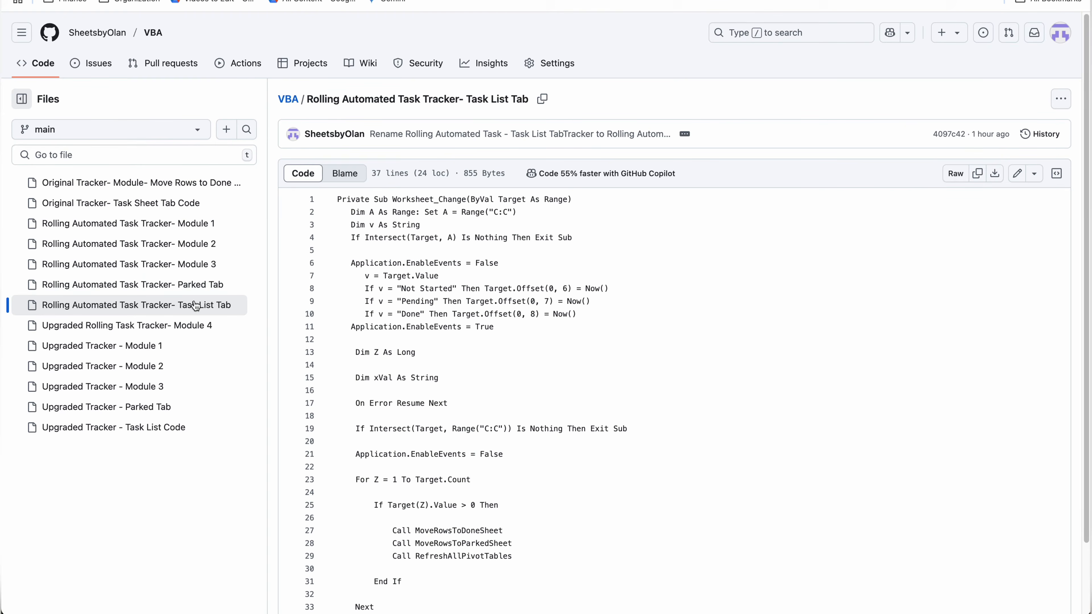
click(176, 288)
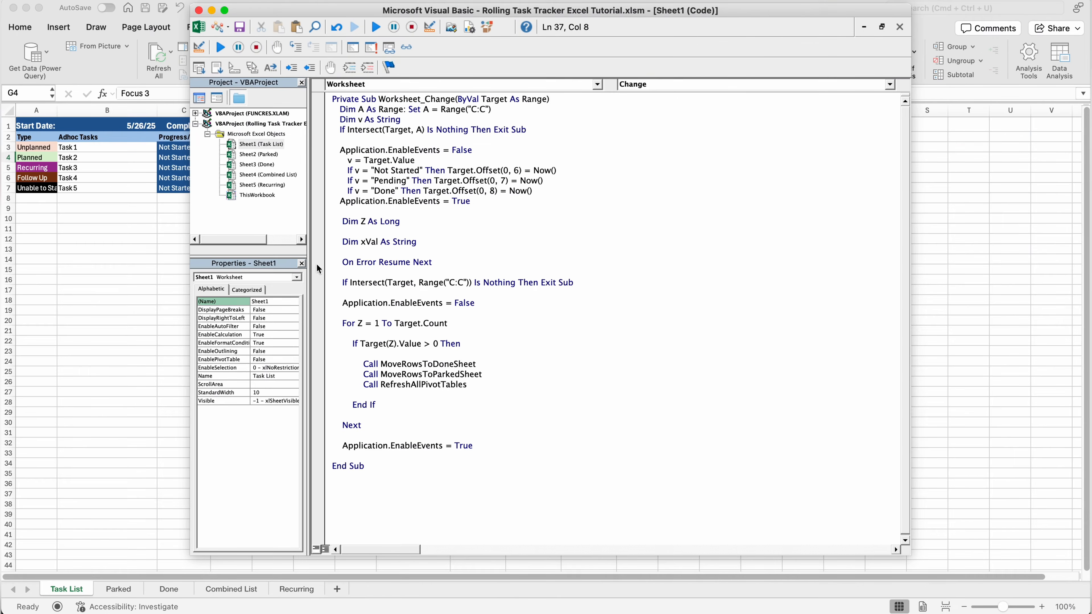
double_click(264, 155)
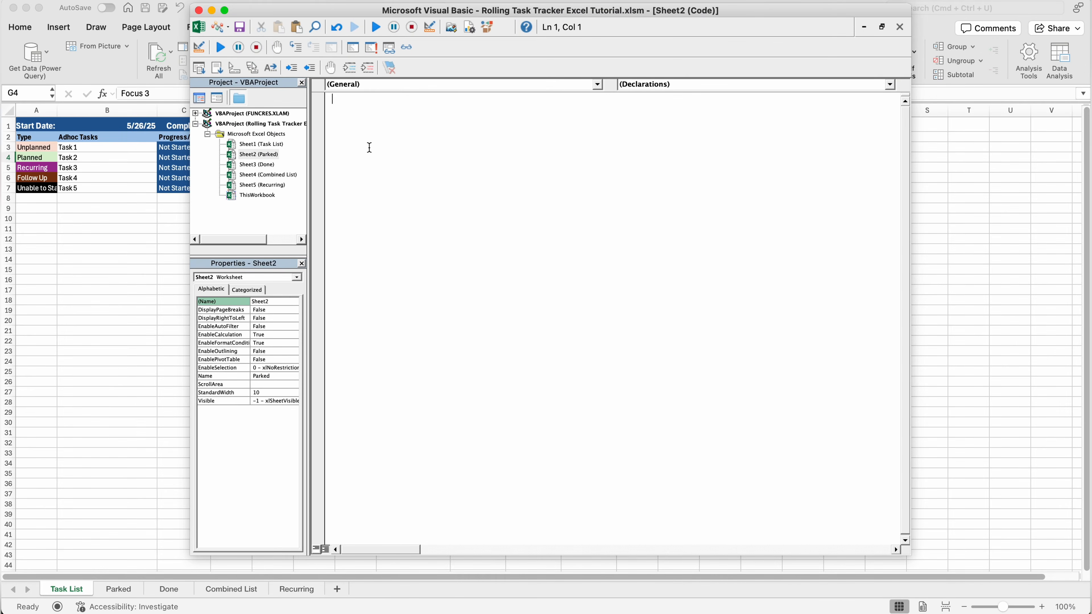
key(super+v)
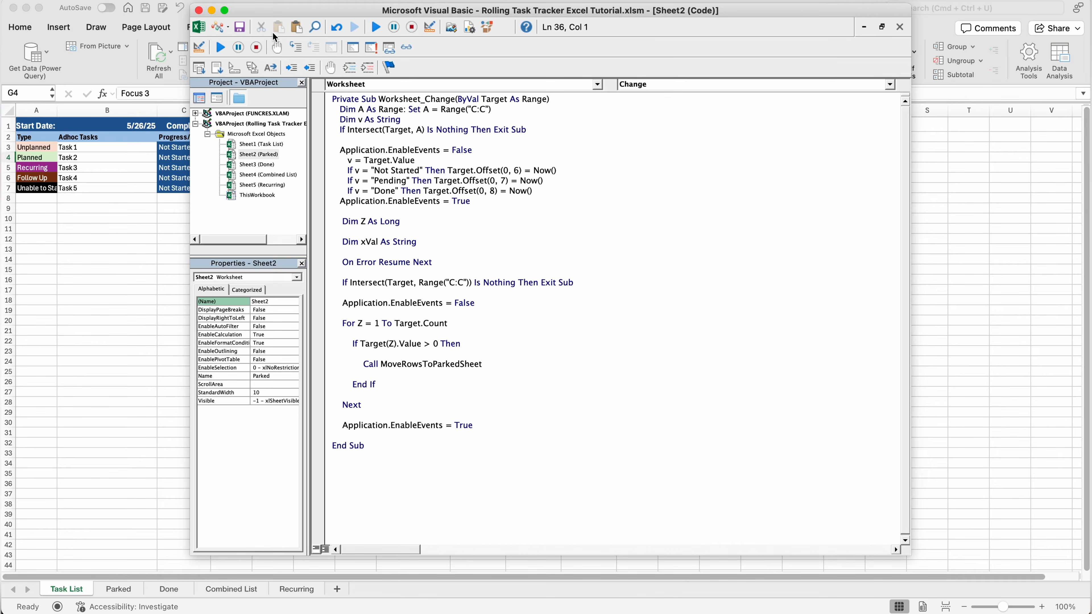
click(242, 29)
Insert a new standard module into the tracker's VBA project
click(279, 135)
right_click(279, 137)
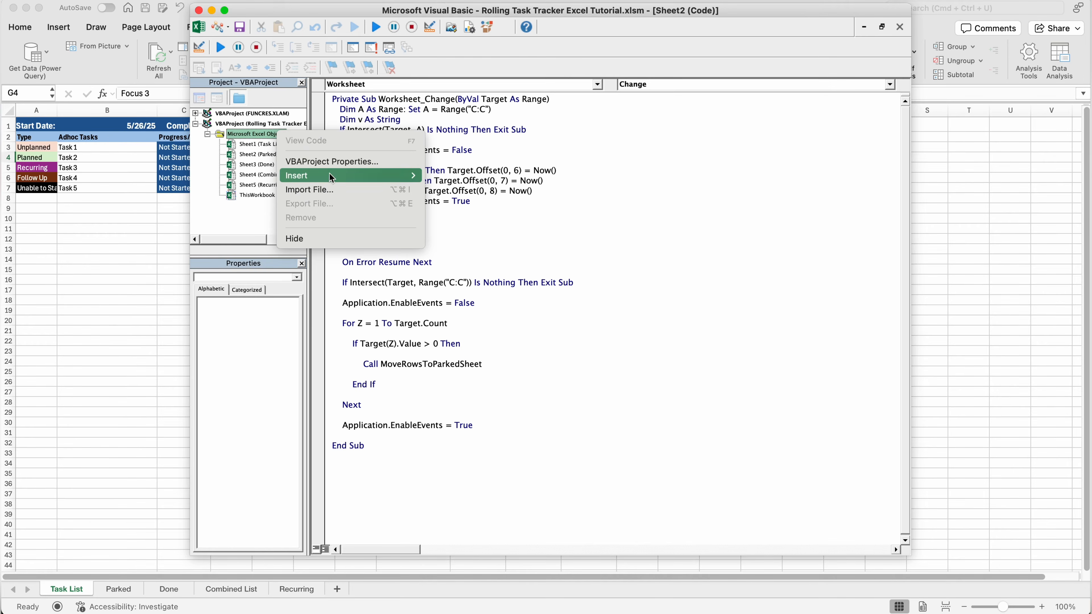
mouse_move(419, 177)
click(458, 176)
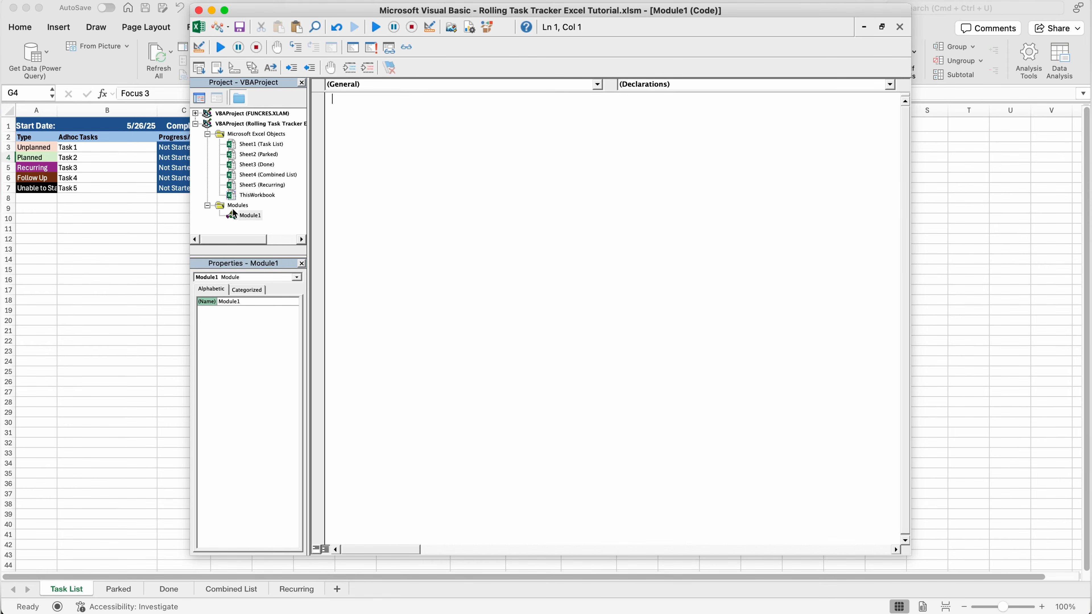
click(252, 219)
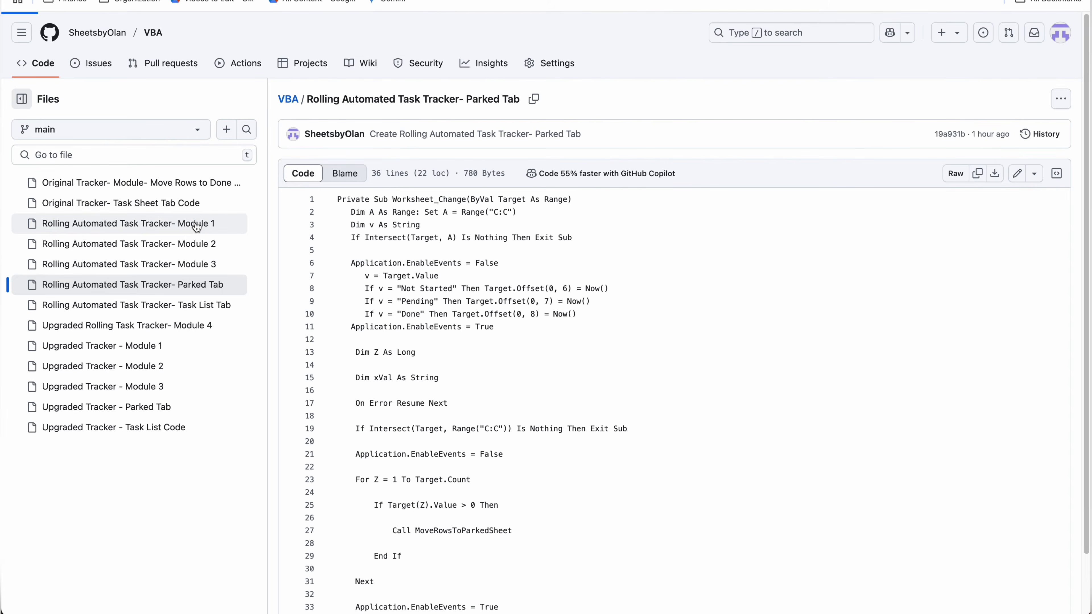
Copy the Rolling Automated Task Tracker- Module 1 code from GitHub and paste it into Module1 in the Visual Basic editor
click(197, 224)
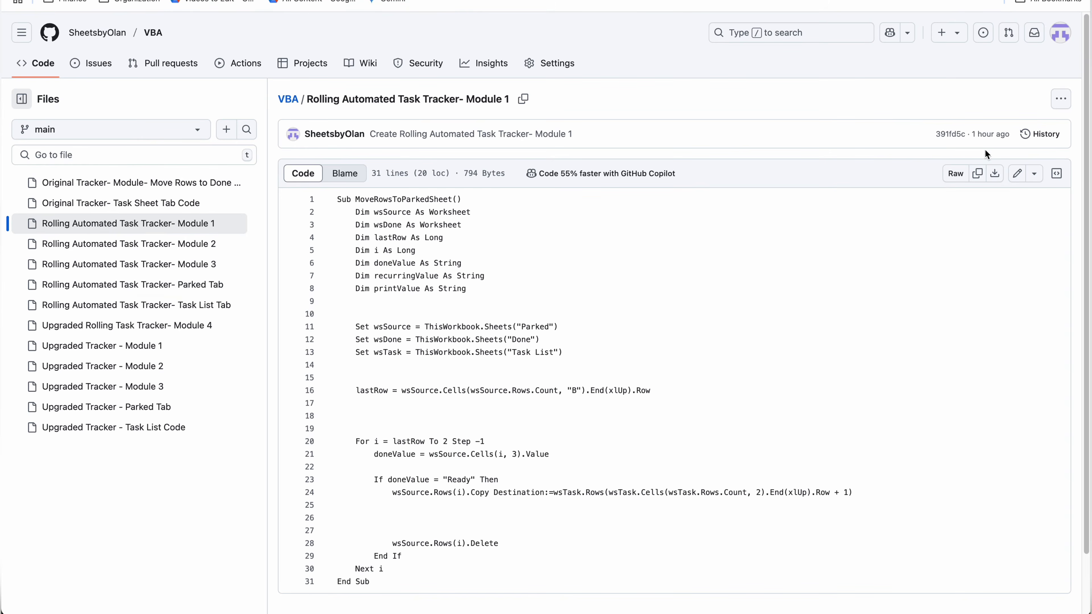
click(977, 173)
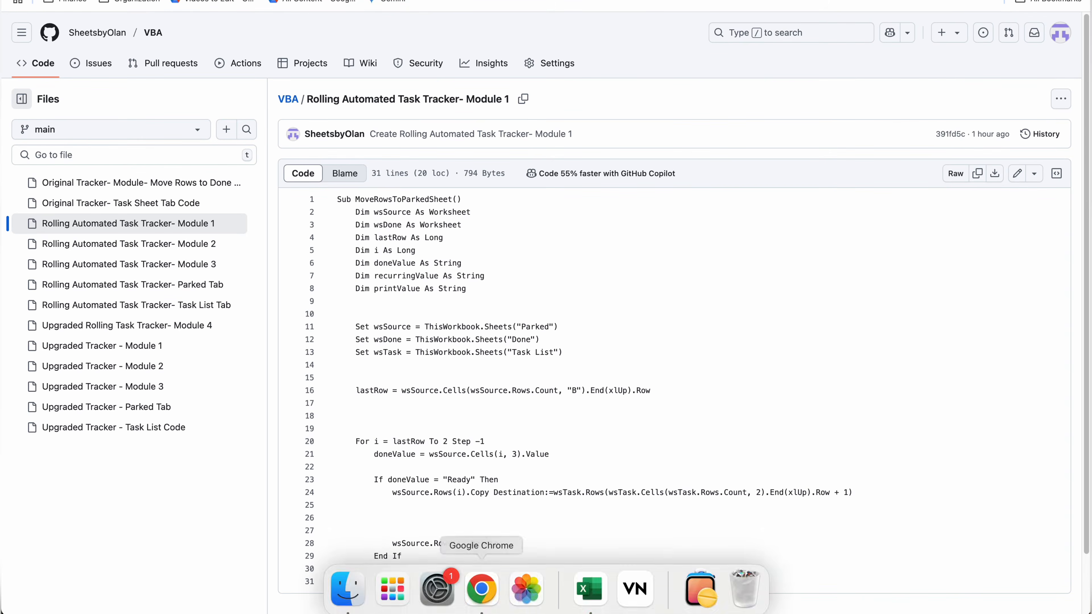
click(587, 587)
key(super+v)
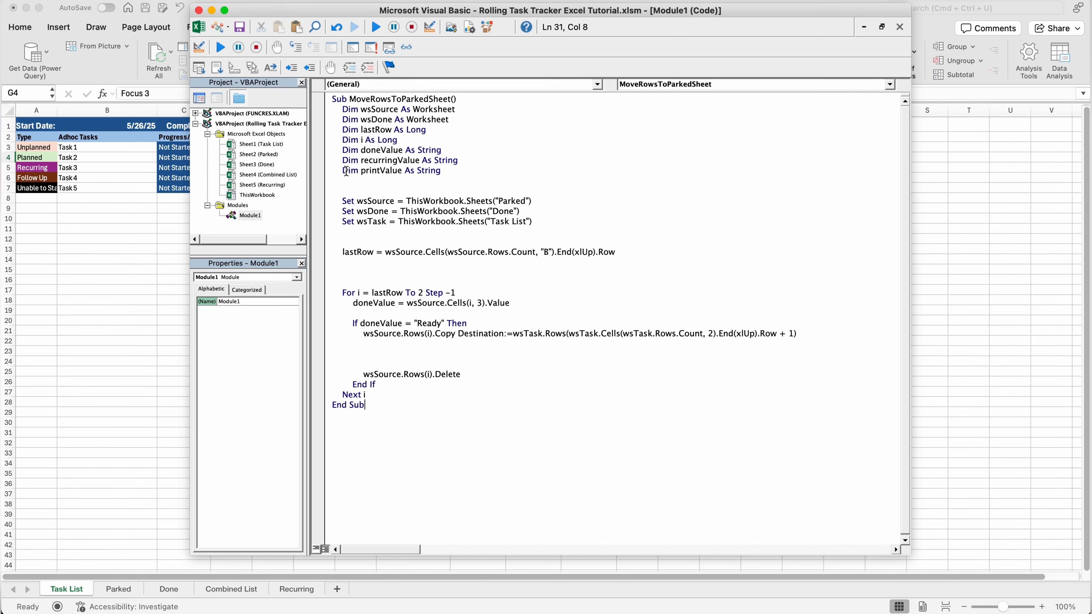
Insert a second standard module into the tracker's VBA project
right_click(258, 215)
mouse_move(294, 259)
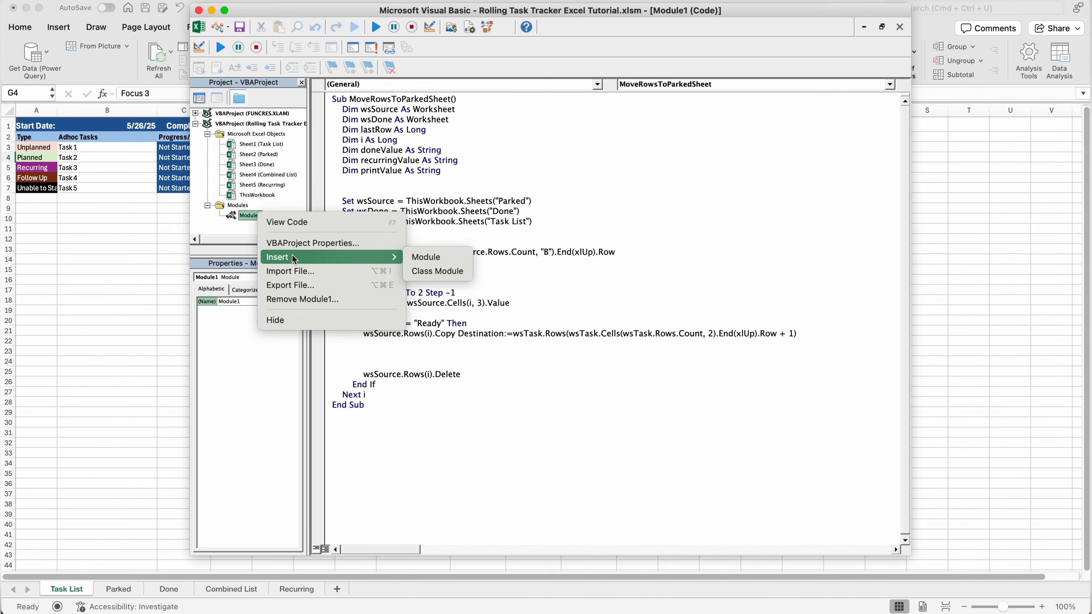
click(440, 258)
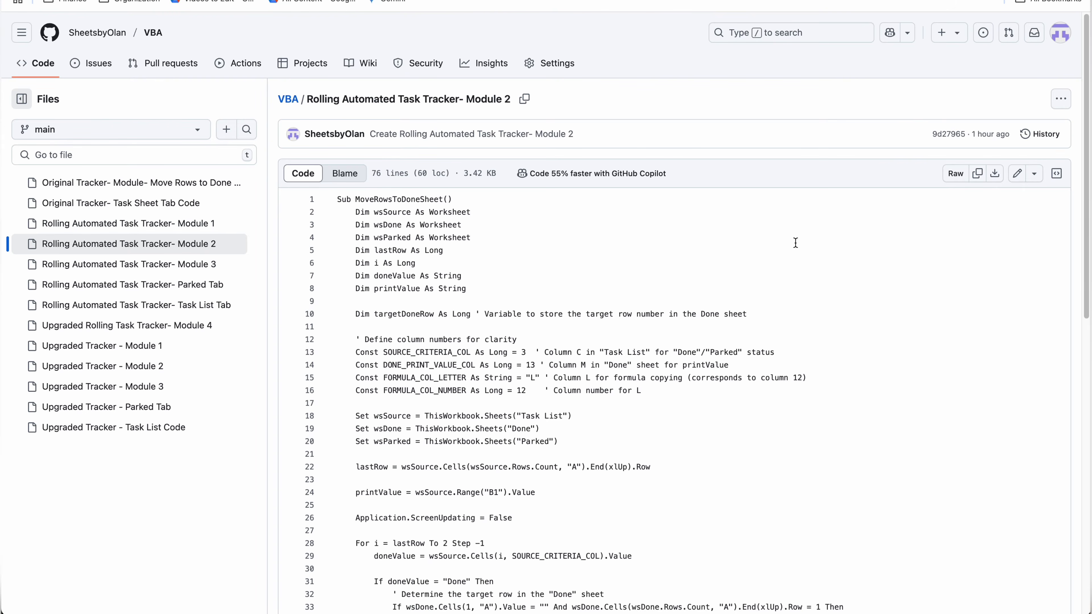
Copy the Rolling Automated Task Tracker- Module 2 code from GitHub, paste it into Module2 in the Visual Basic editor and save
click(977, 174)
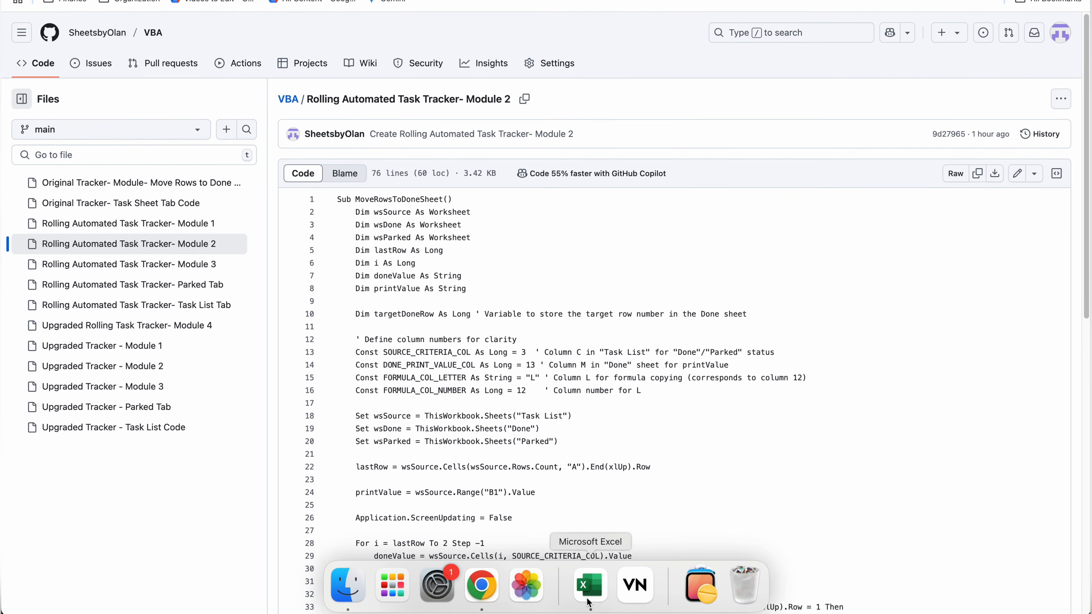
click(590, 600)
click(465, 247)
key(super+v)
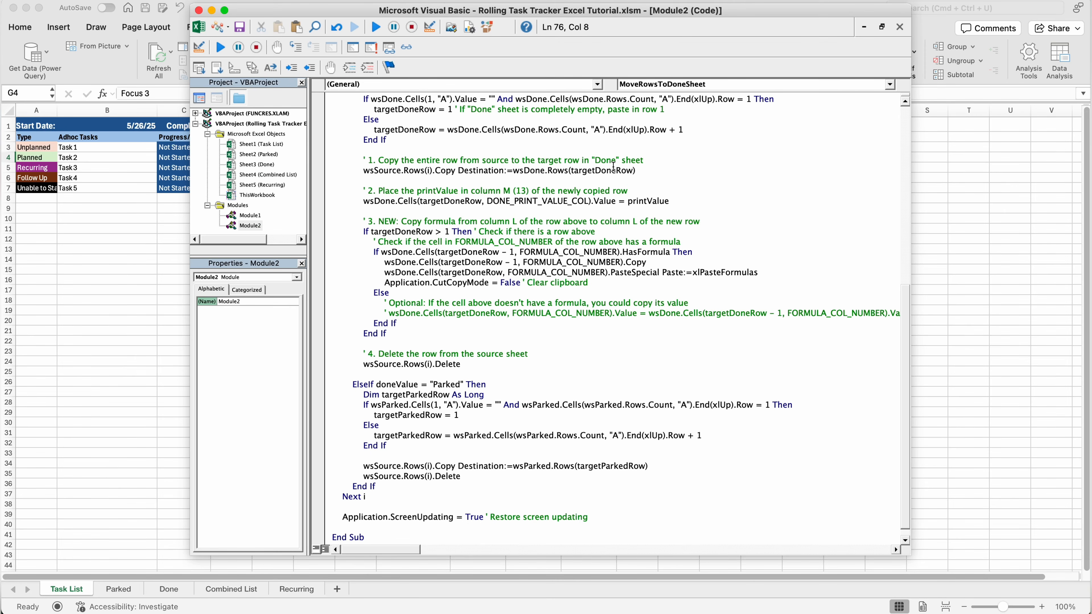
scroll(614, 168, up, 3)
scroll(614, 168, down, 4)
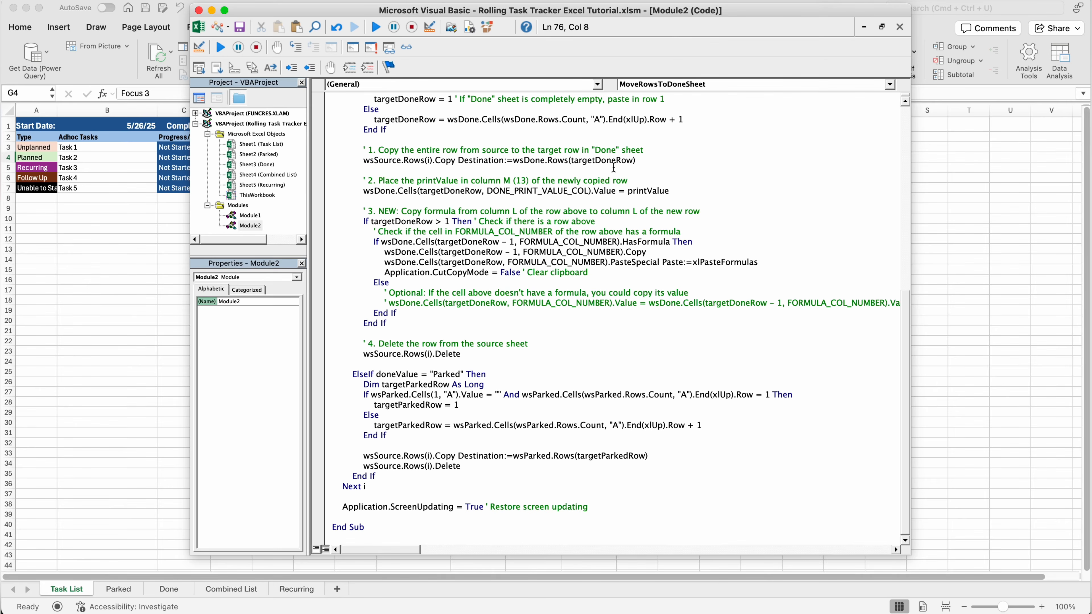
scroll(614, 168, up, 11)
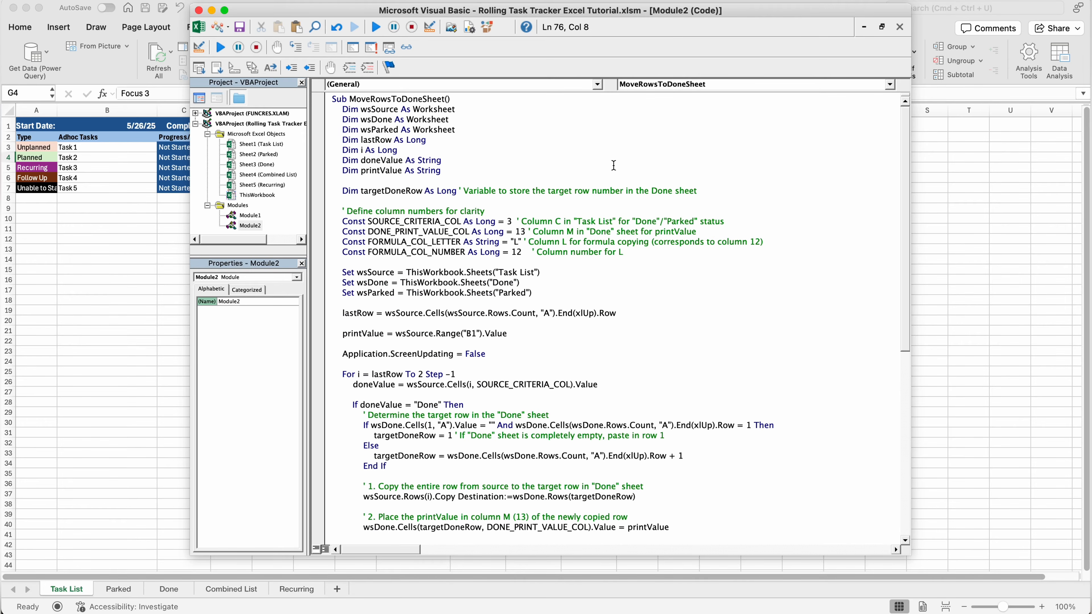
click(241, 27)
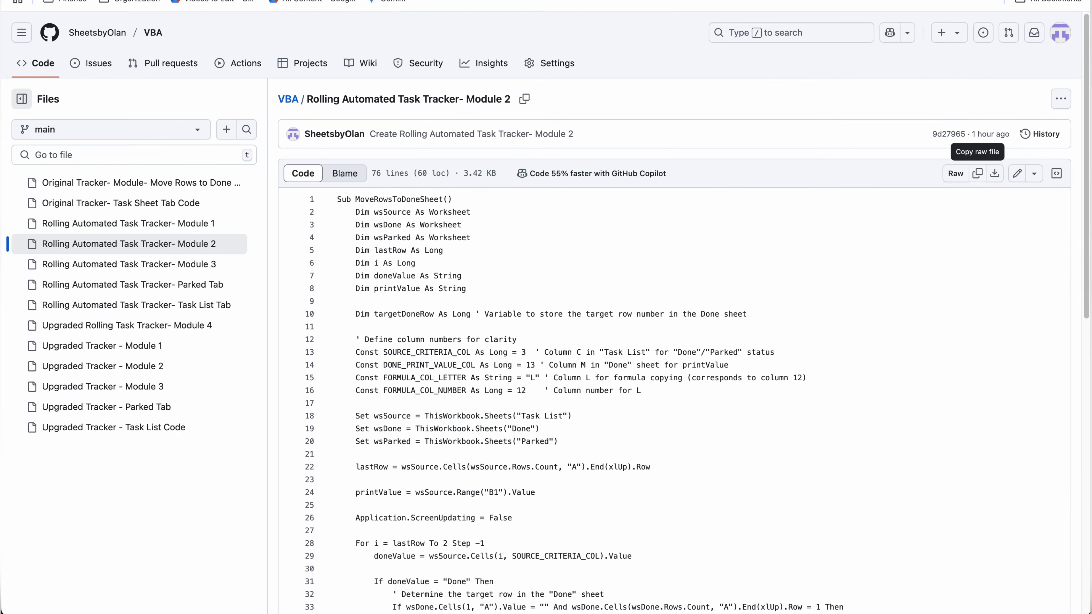
Copy the Rolling Automated Task Tracker- Module 3 code from GitHub and paste it into a new third module in the Visual Basic editor
click(215, 263)
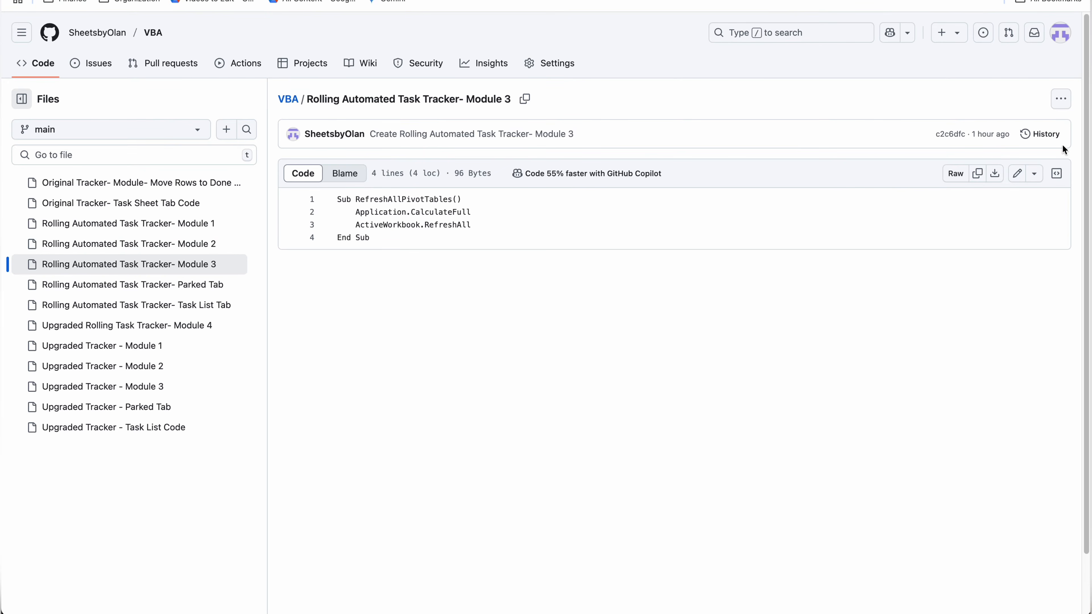
click(977, 175)
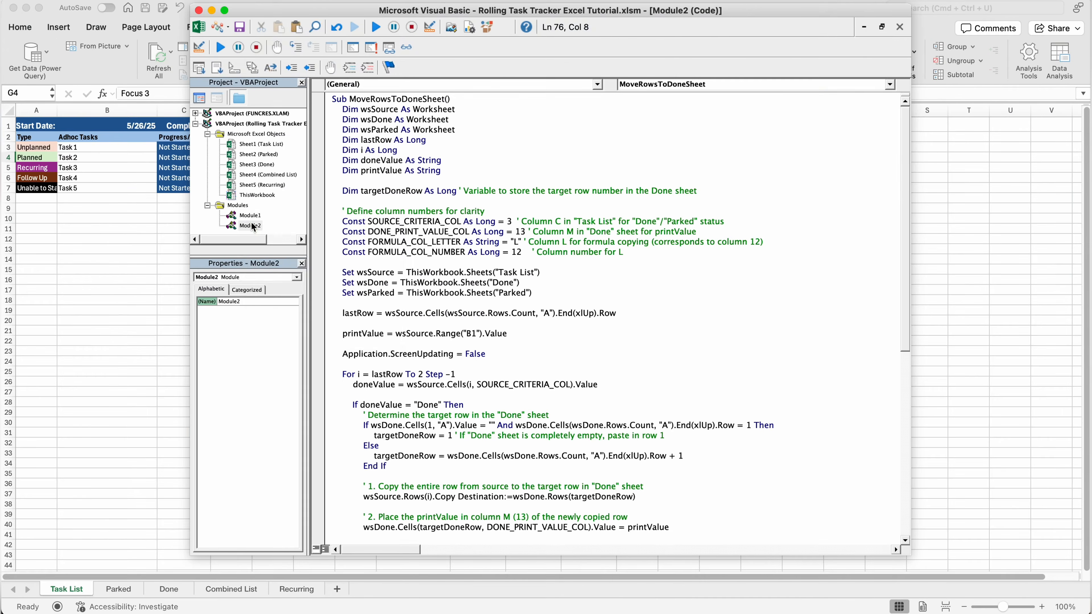
right_click(250, 224)
mouse_move(344, 268)
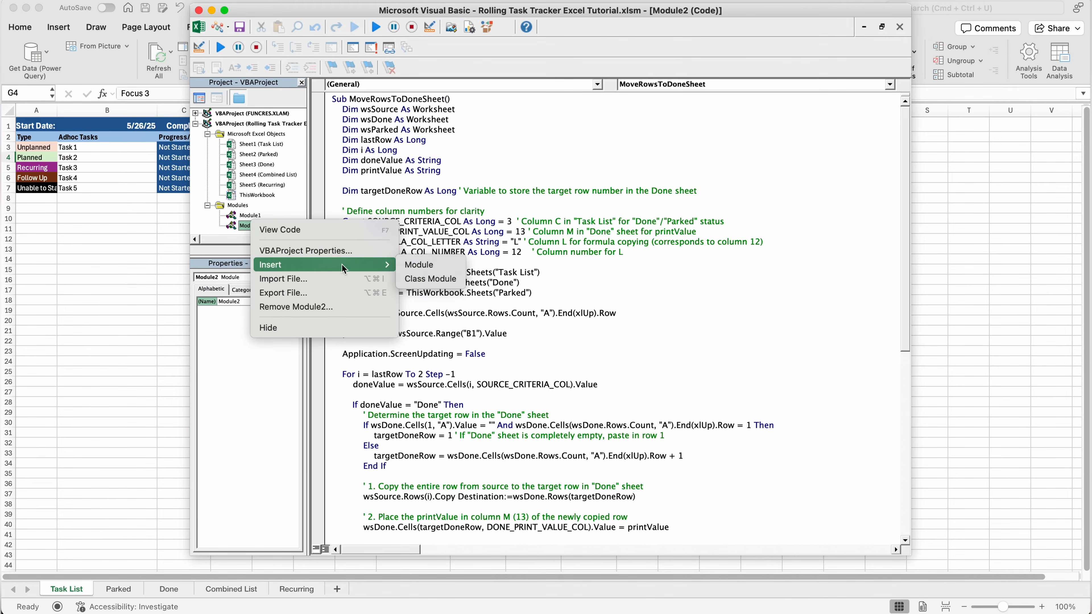
click(419, 265)
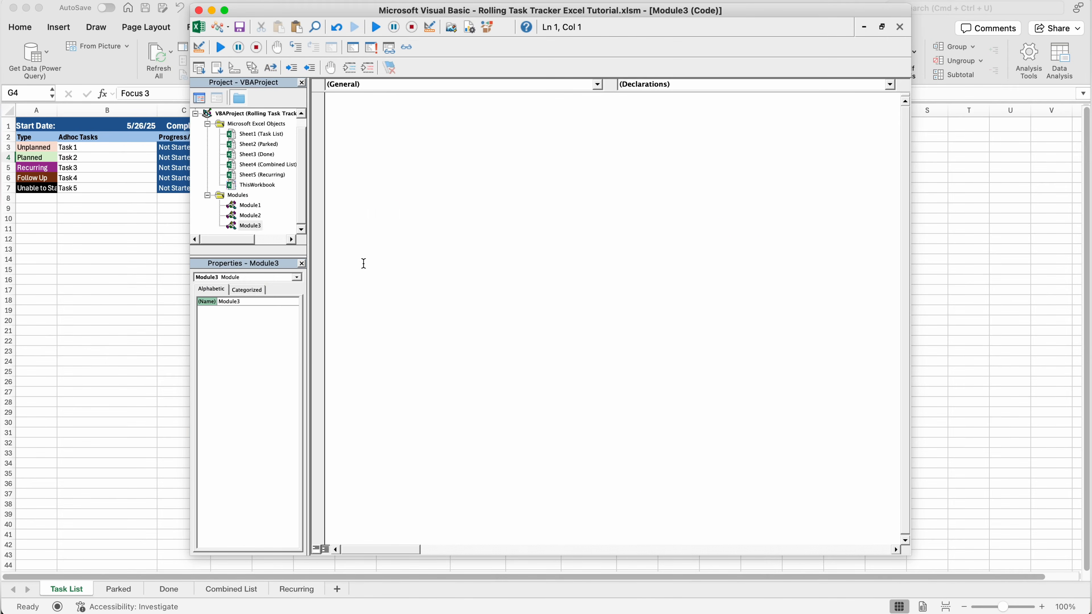
click(404, 173)
key(super+v)
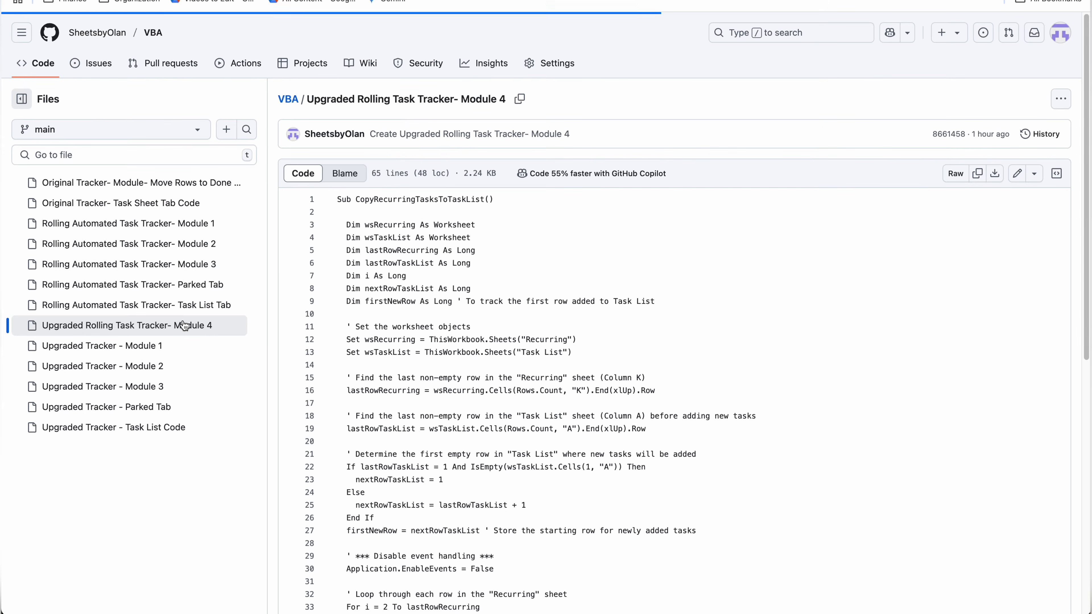
Copy the Upgraded Rolling Task Tracker- Module 4 code from GitHub and paste it into a new fourth module in the Visual Basic editor
click(977, 174)
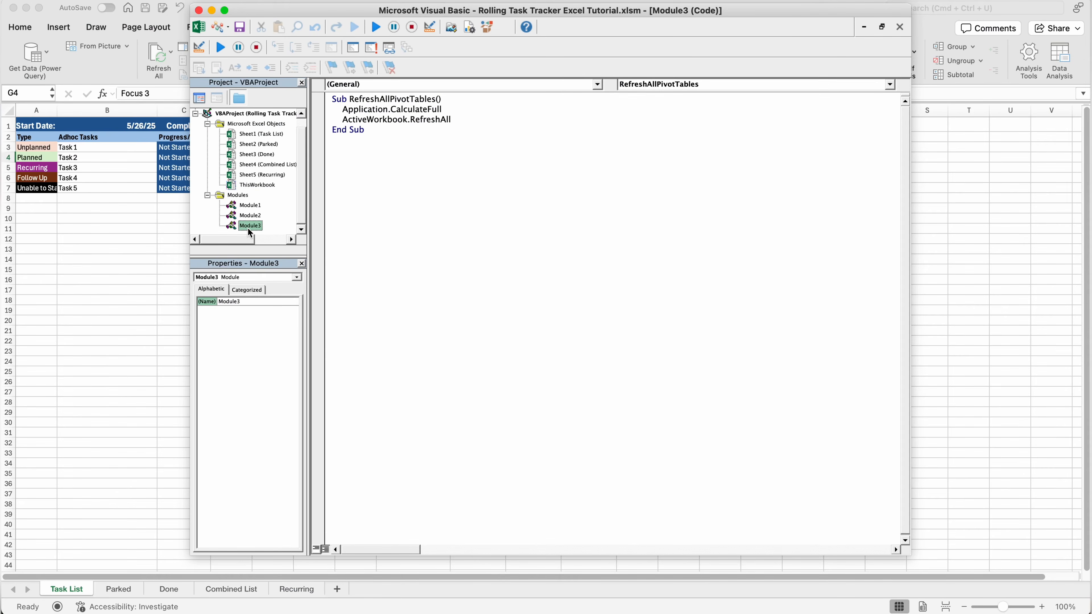
right_click(247, 228)
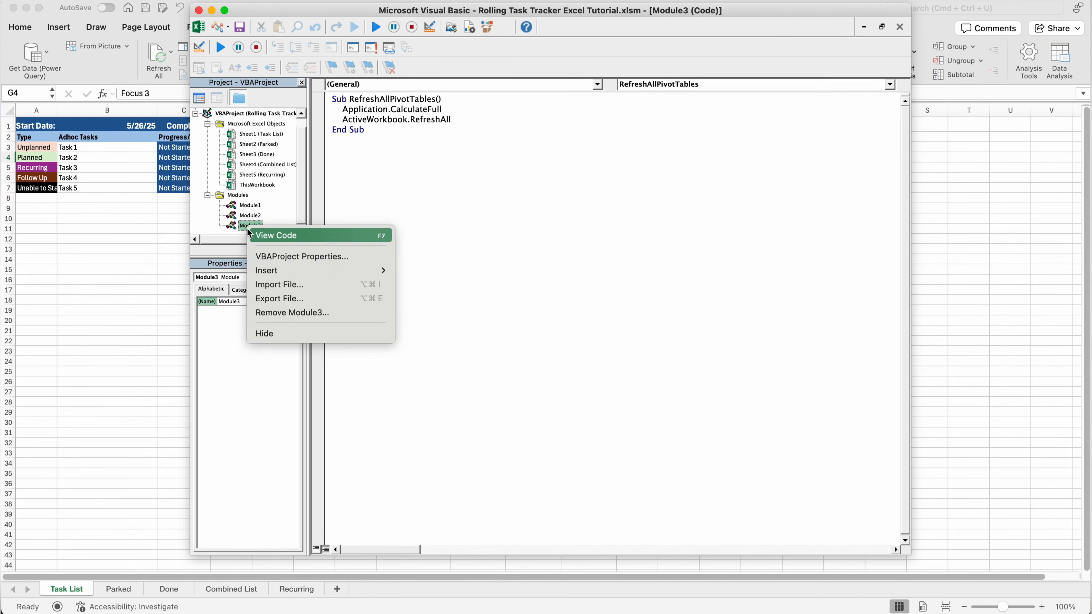
mouse_move(329, 271)
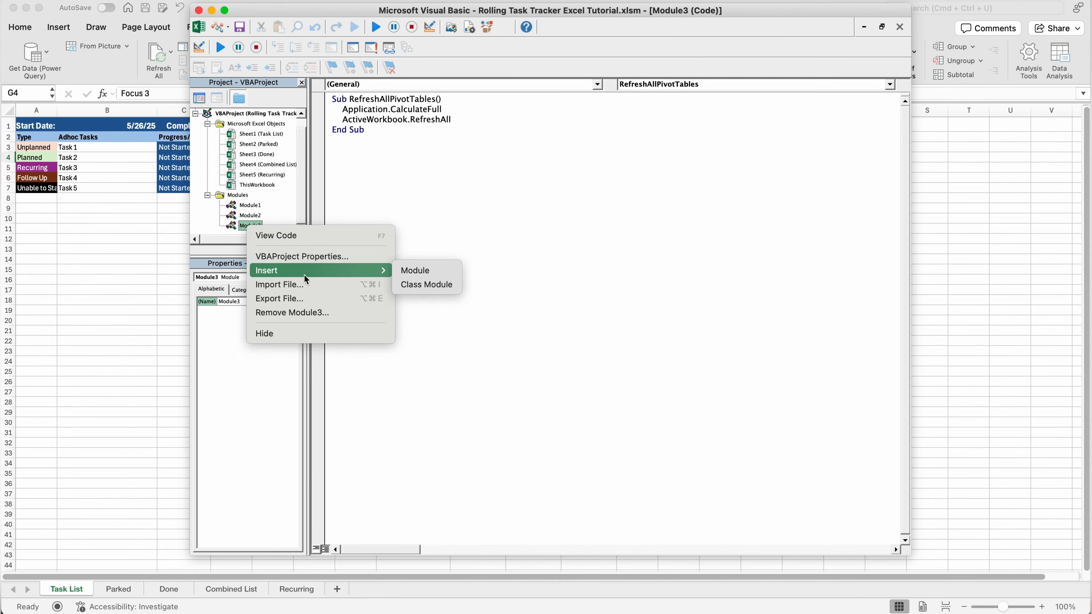
click(417, 268)
key(super+v)
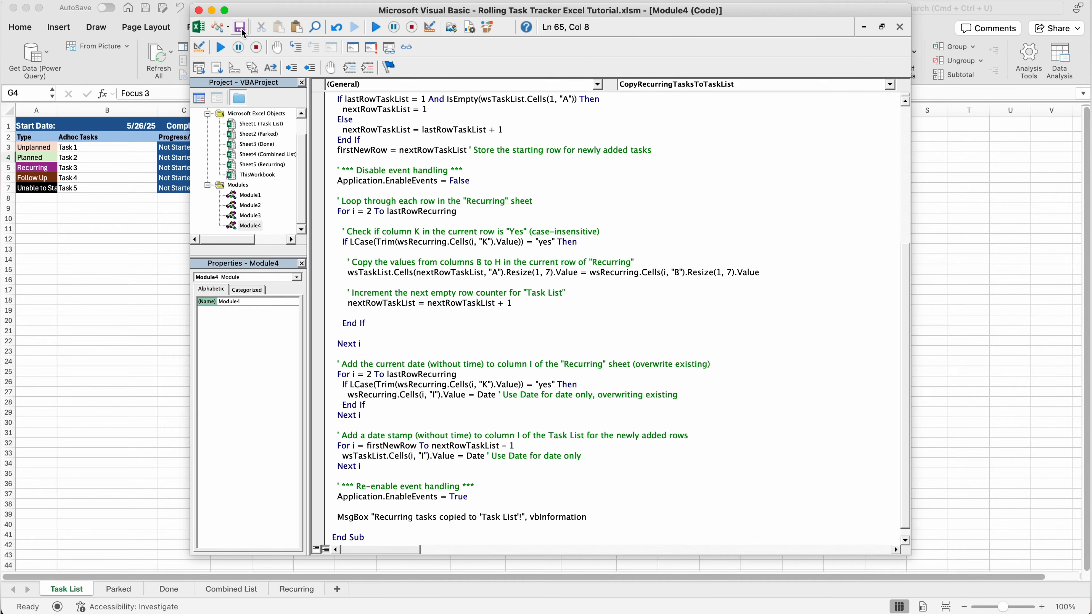
Run the CopyRecurringTasksToTaskList macro and check the added dates for the recurring Task 2 on the Task List and Recurring sheets
click(226, 48)
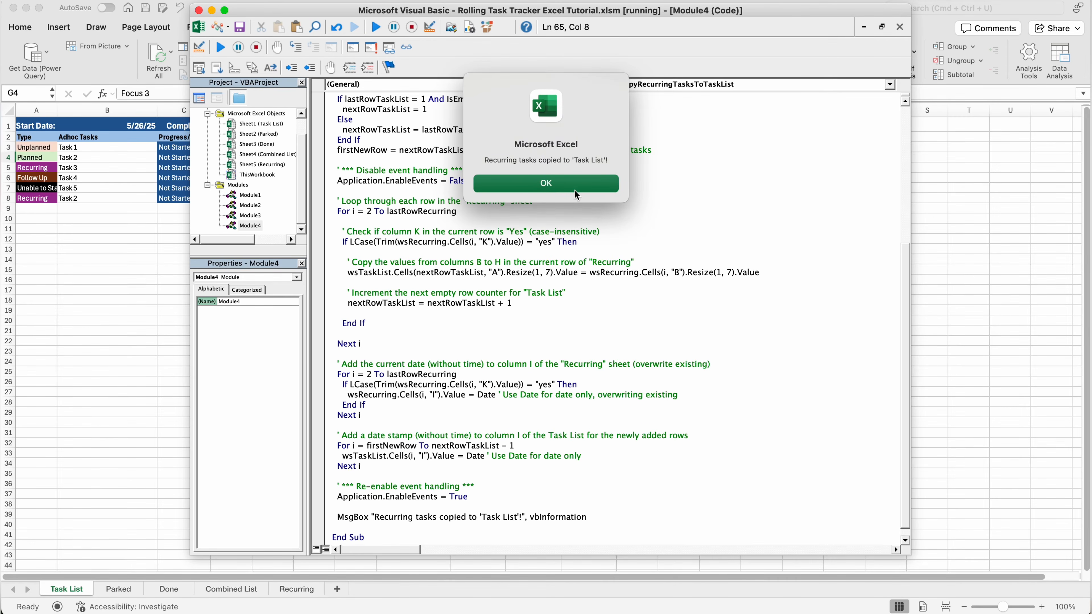
click(576, 190)
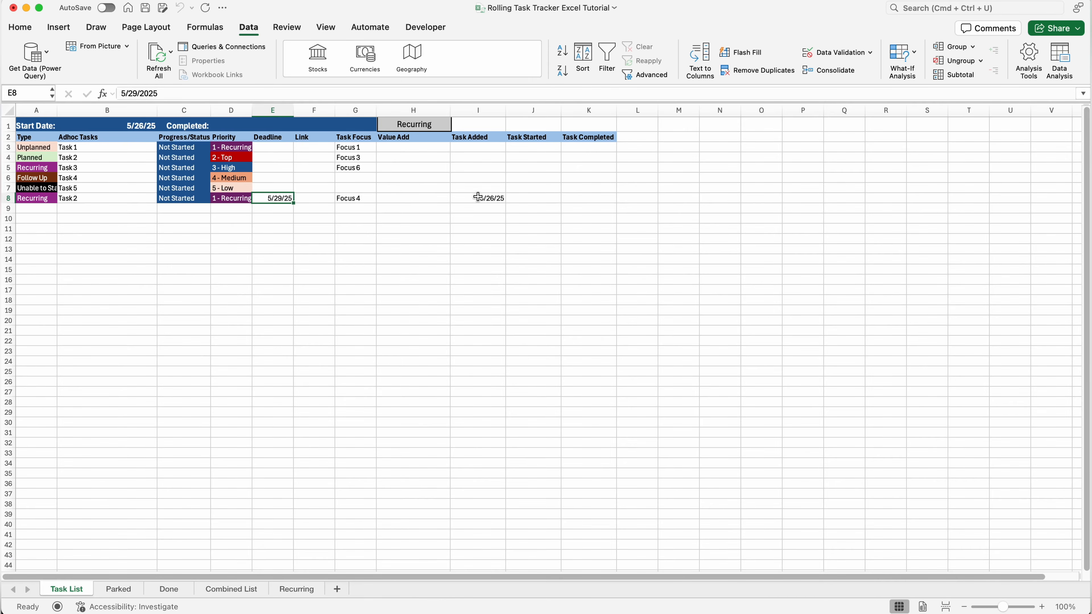
click(478, 197)
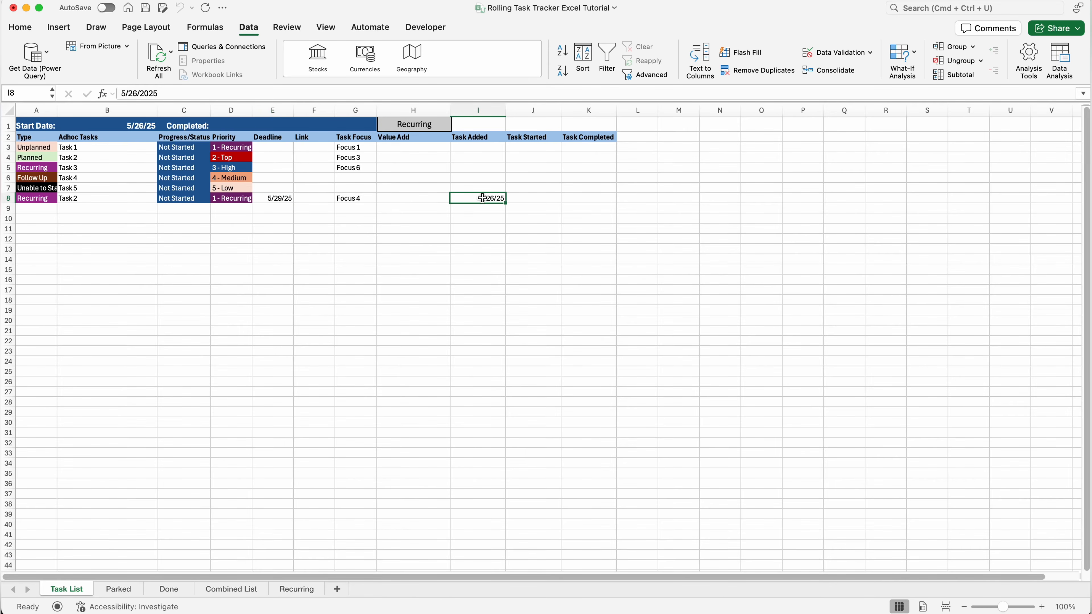
click(324, 589)
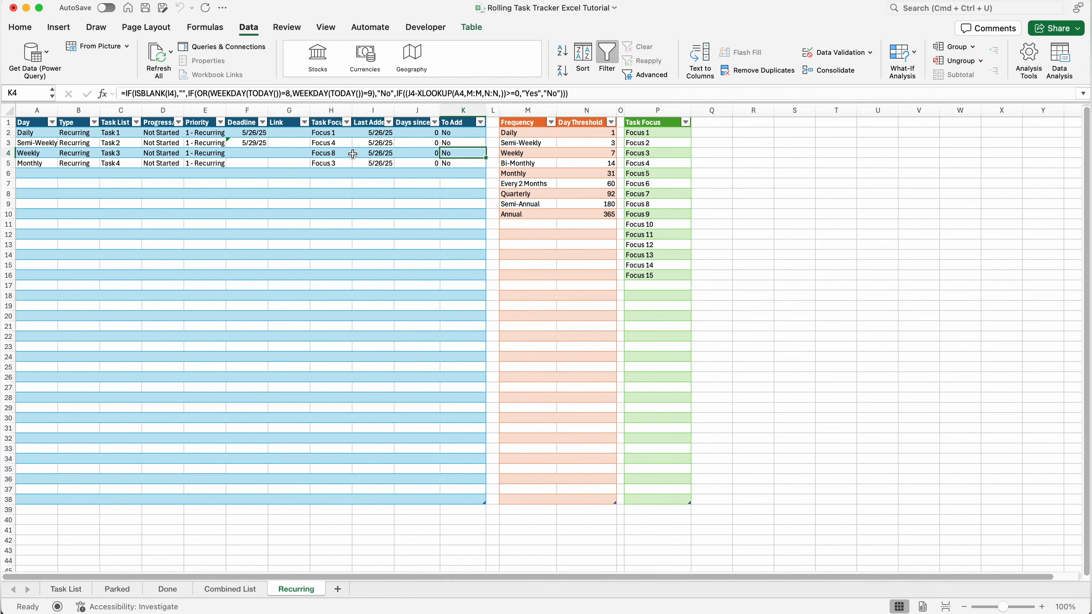
click(379, 144)
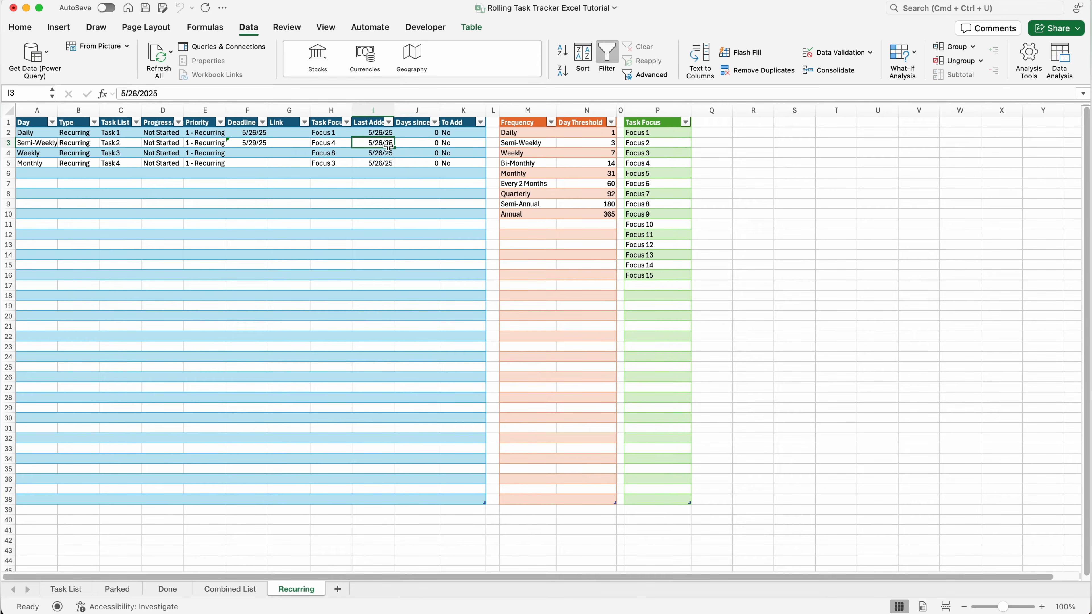
Save the workbook, set Task 4's Progress/Status to Pending on the Task List sheet and check its Task Started timestamp
click(116, 590)
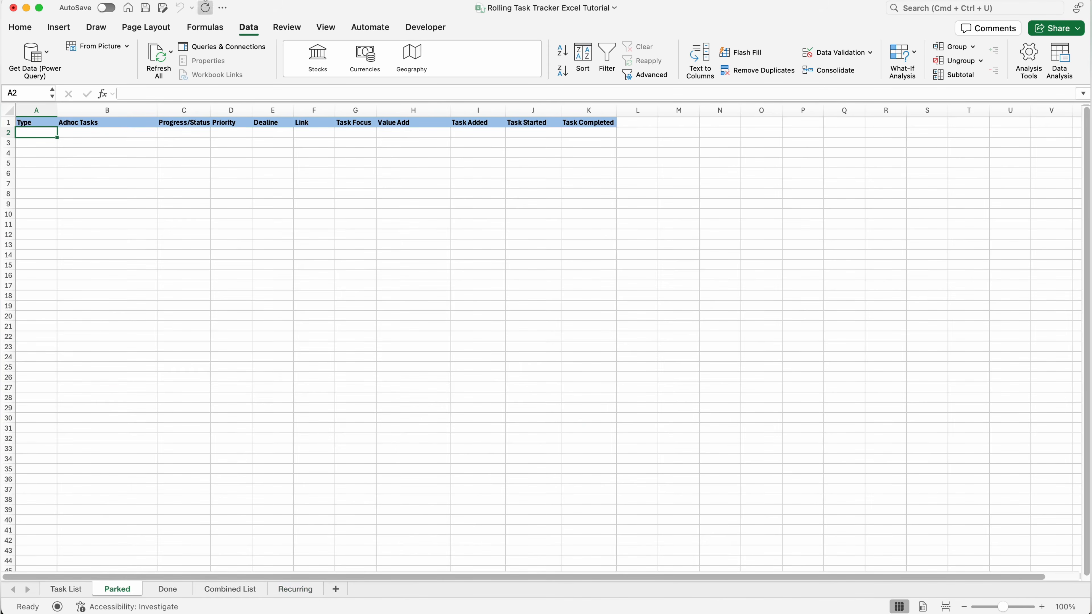
click(146, 9)
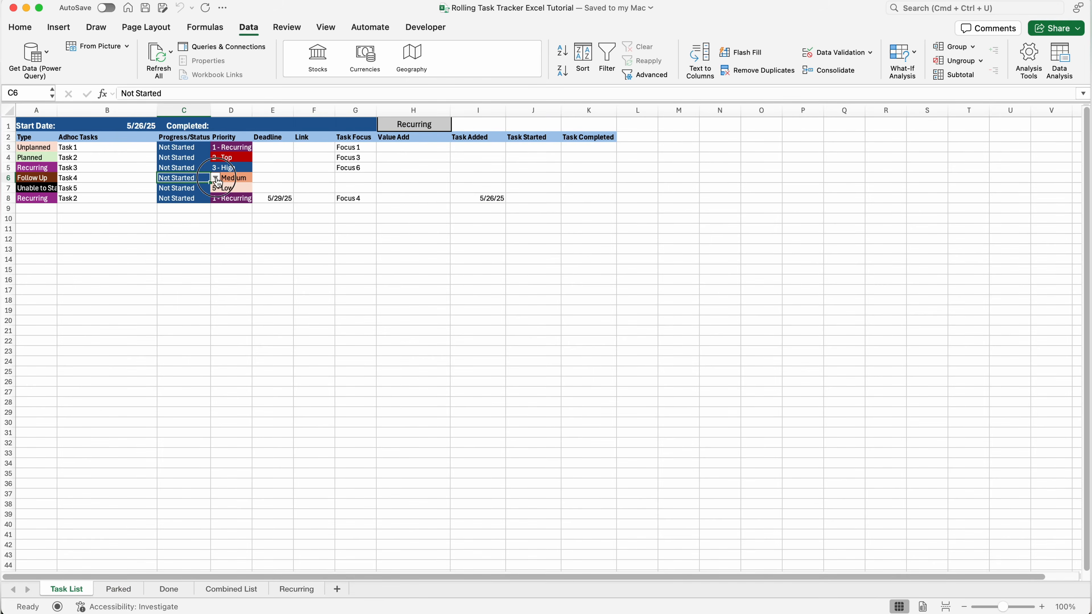
click(215, 178)
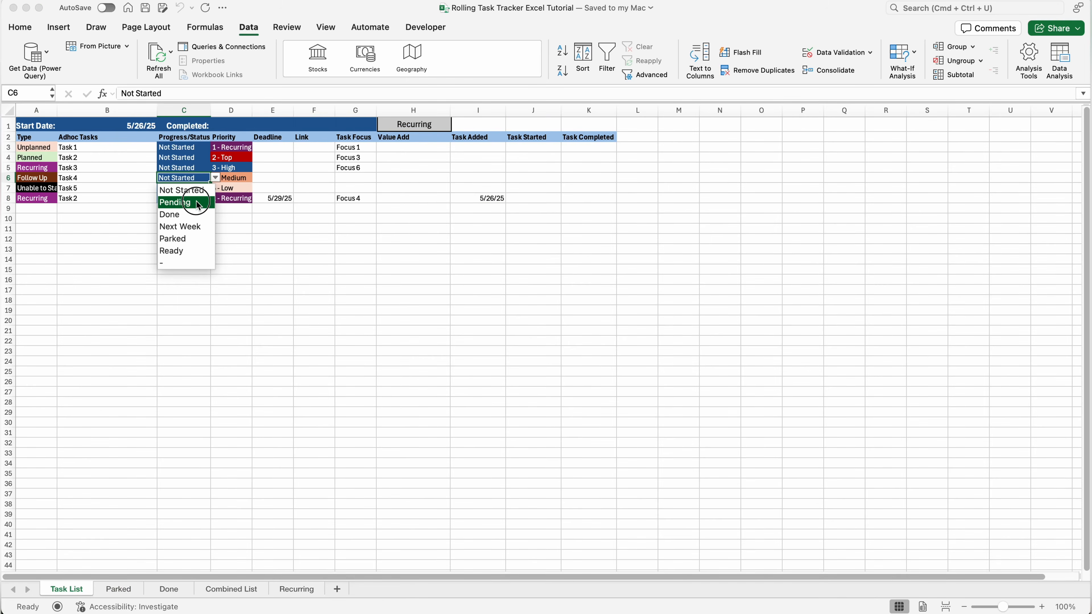
click(197, 202)
click(542, 178)
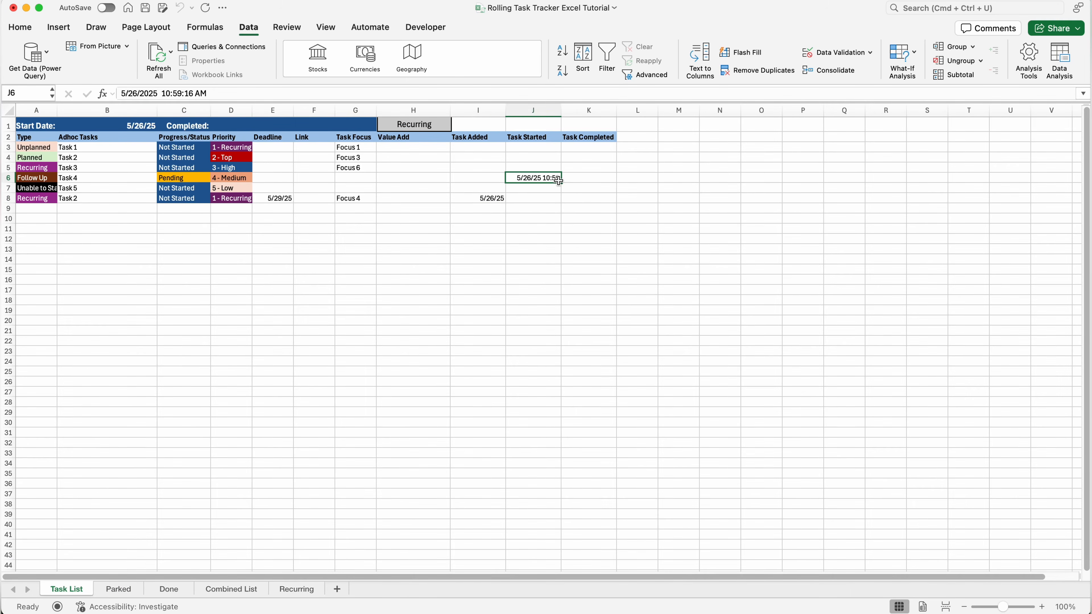
Set Task 4's Progress/Status to Parked on the Task List sheet and check the Parked sheet for the moved row
click(203, 178)
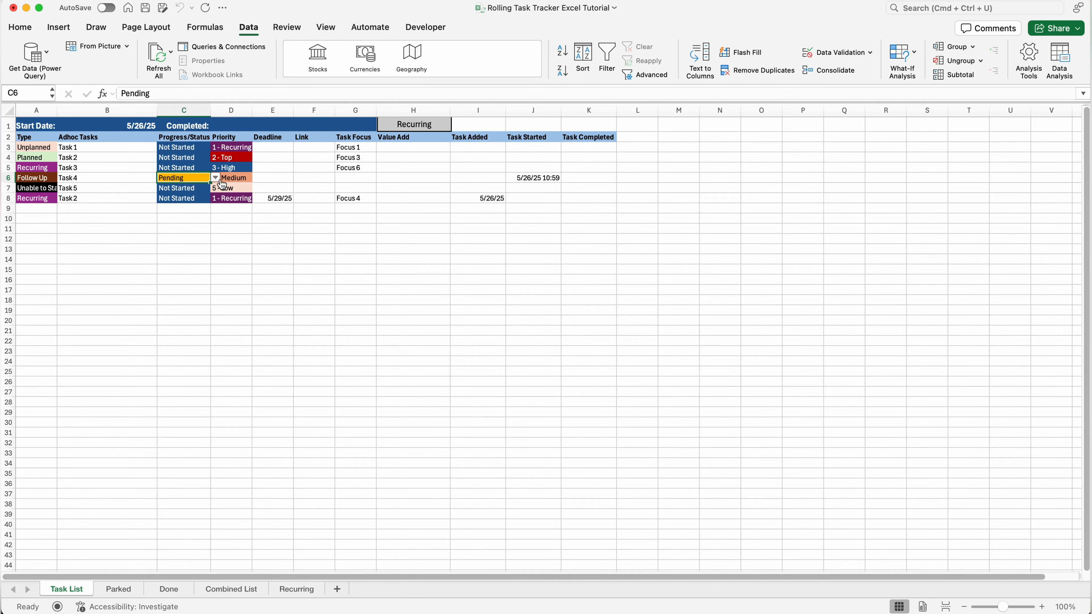
click(215, 177)
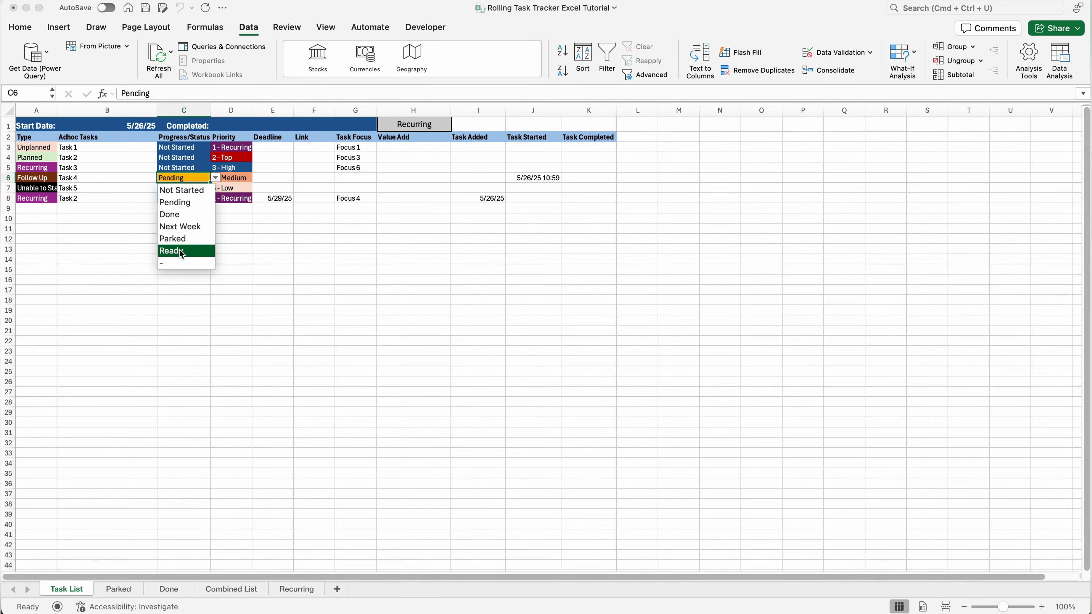
click(187, 242)
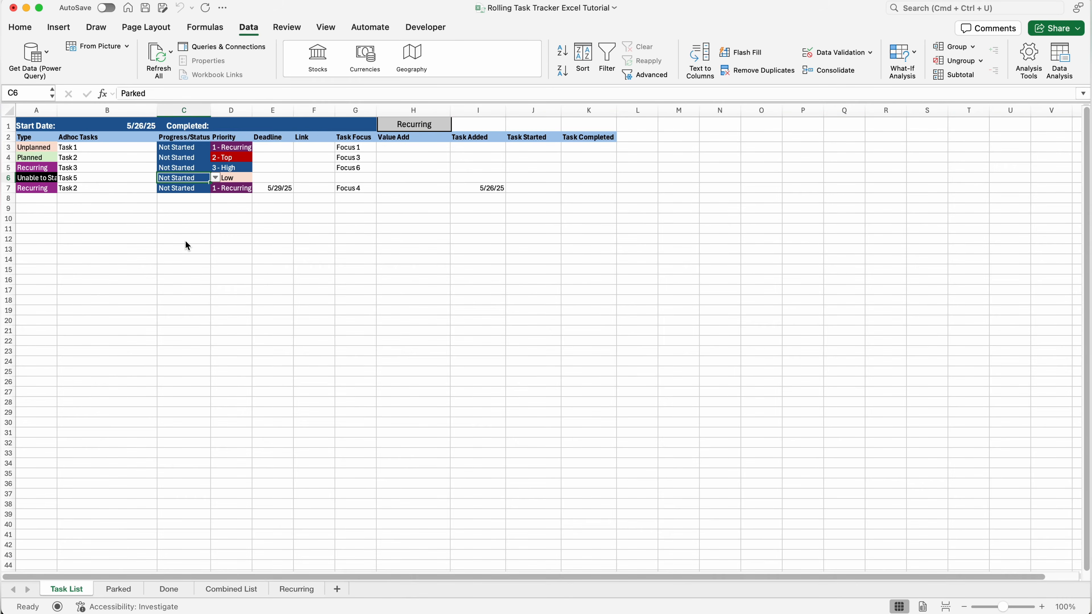
click(118, 588)
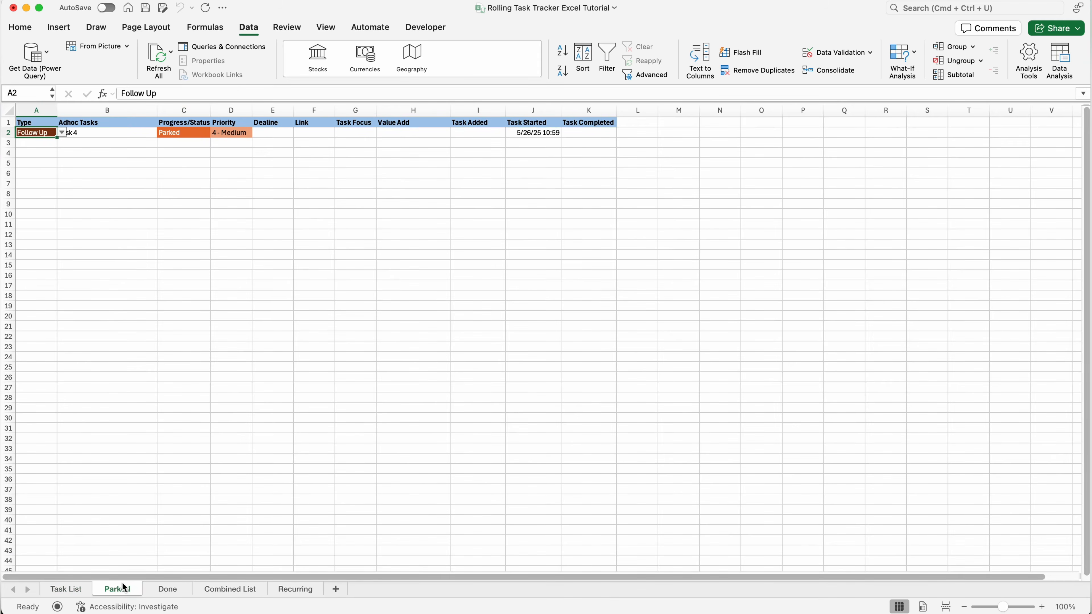
Examine the empty rows of the Parked sheet, going to the end of the Progress/Status column and back up to its last entry
click(355, 214)
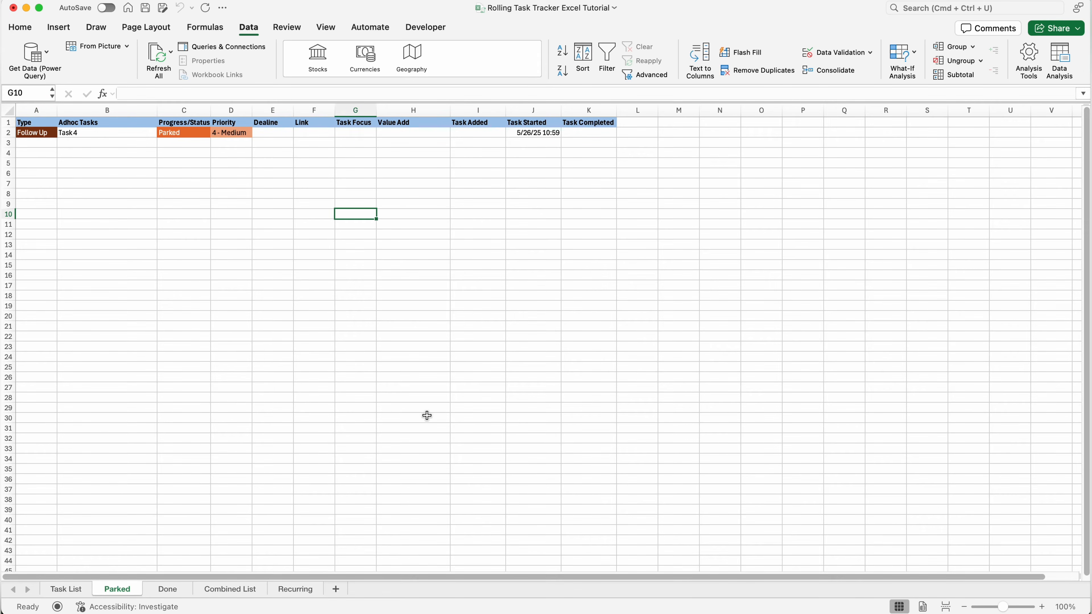
click(514, 387)
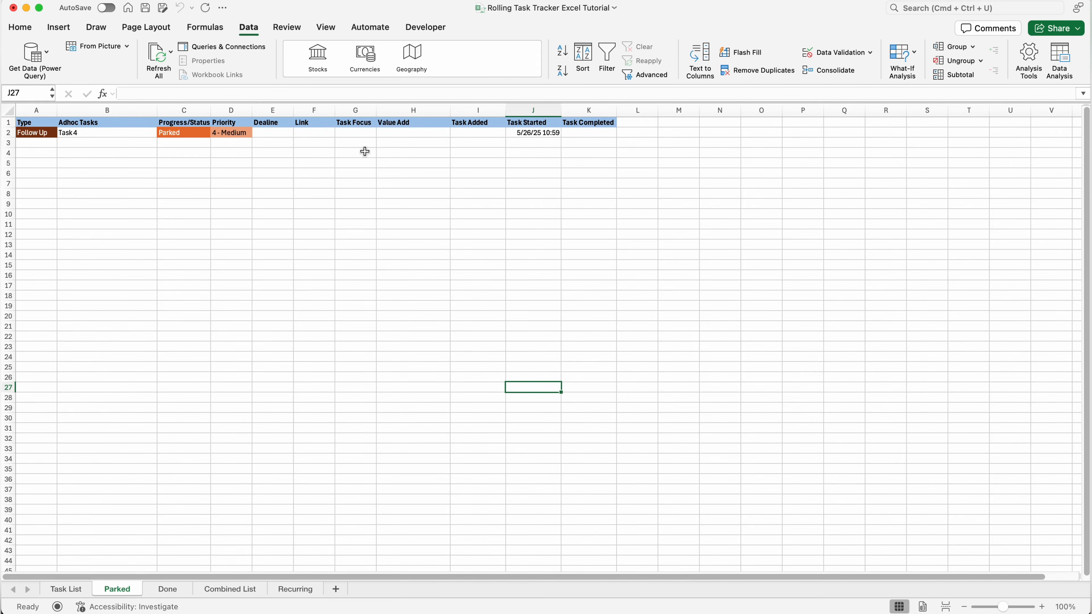
scroll(338, 336, down, 3)
click(207, 334)
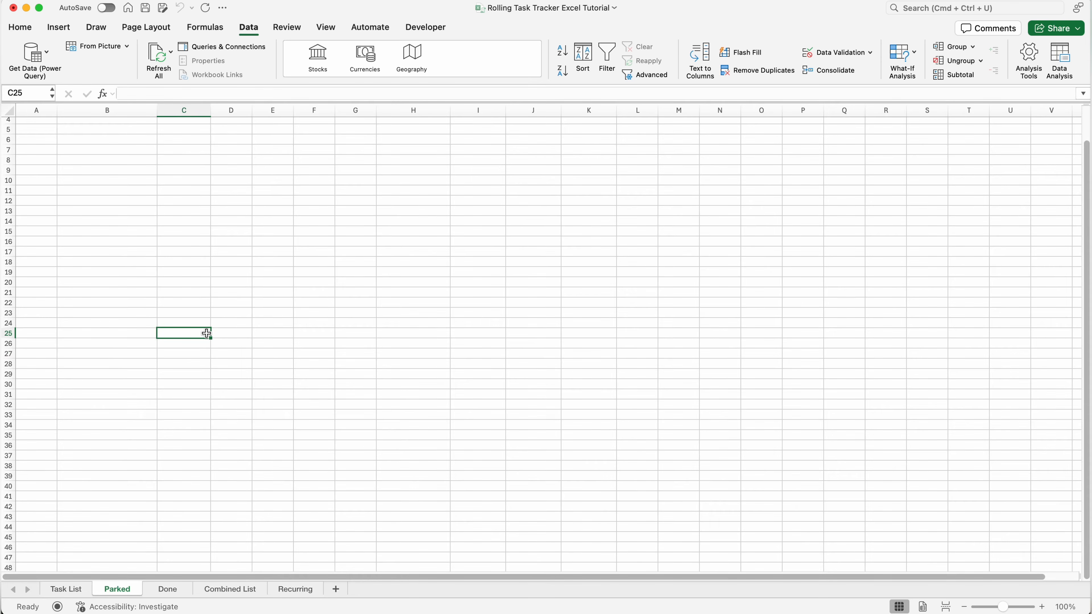
key(ctrl+Down)
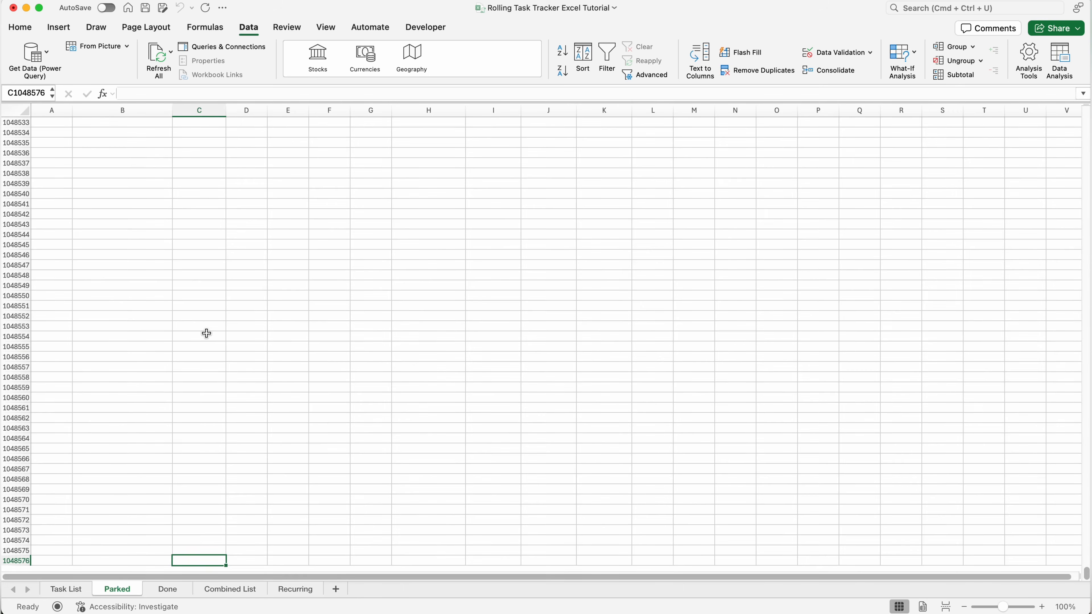
key(ctrl+Up)
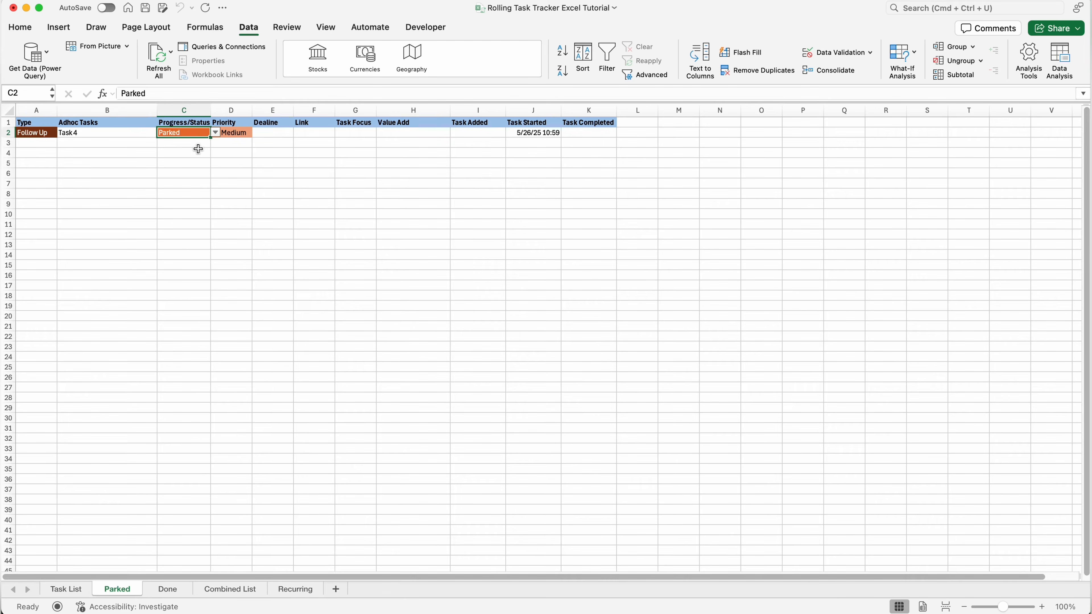
Set Task 4's Progress/Status to Ready on the Parked sheet and check the Task List sheet for the moved row
click(216, 132)
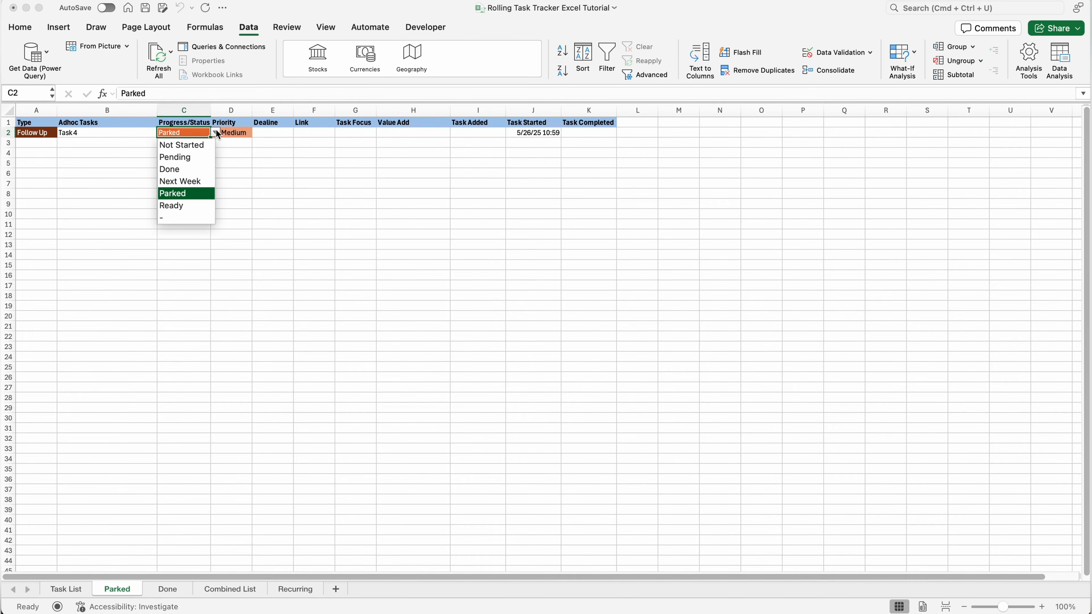
click(180, 205)
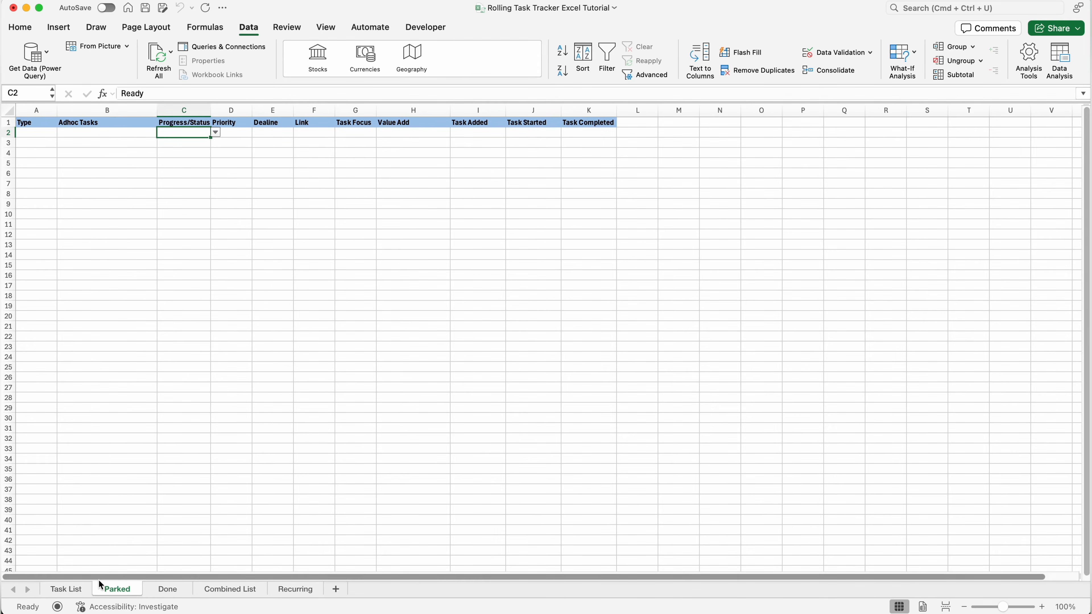
click(73, 589)
click(187, 199)
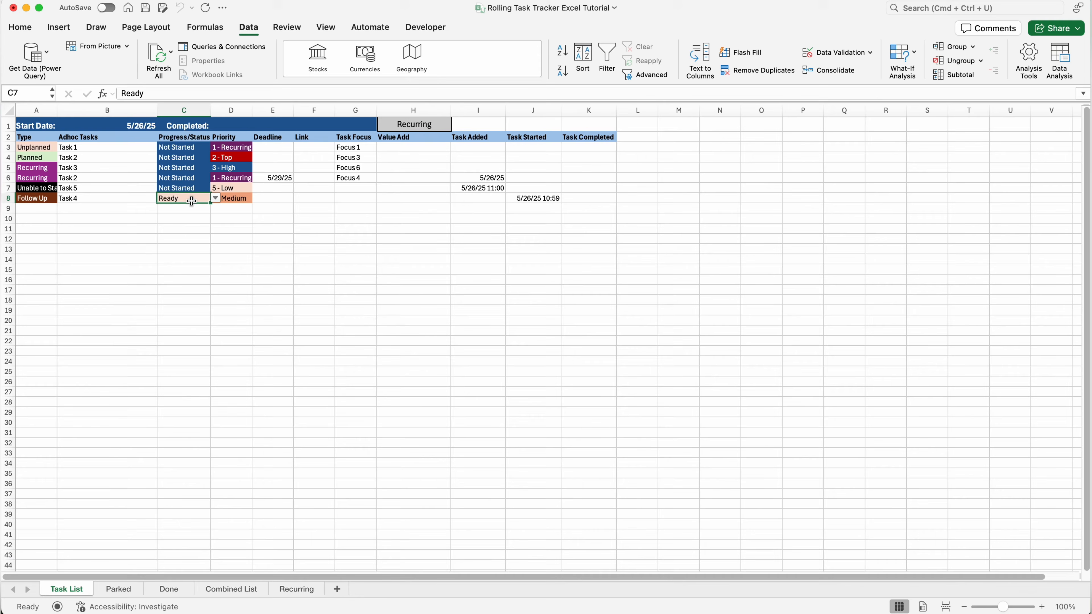
Set Task 4's Progress/Status on the Task List sheet to Pending and then to Not Started, so both timestamps are written
click(215, 200)
click(196, 227)
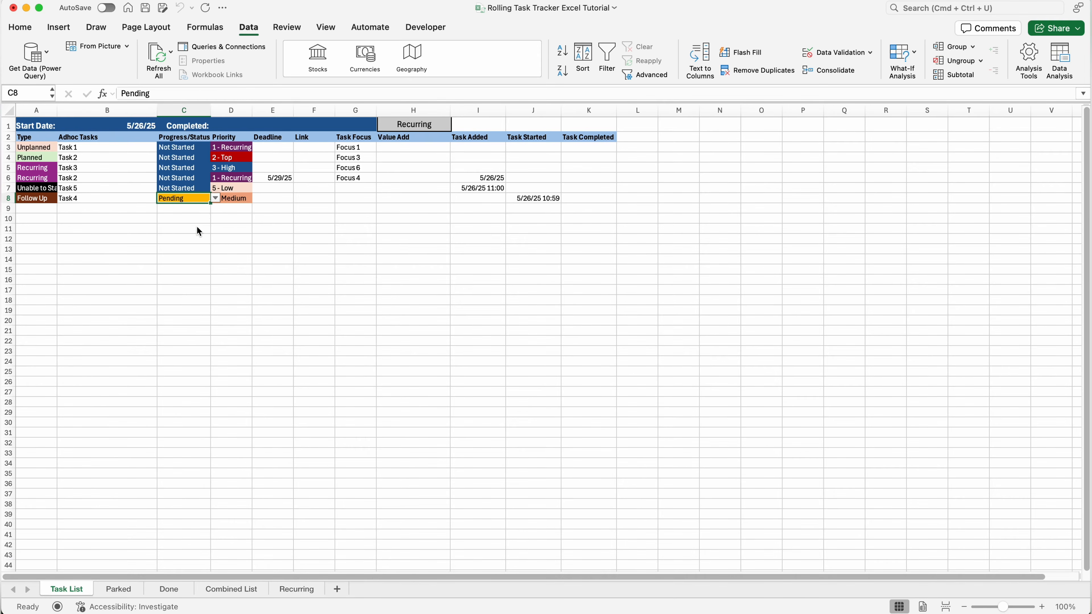
click(215, 198)
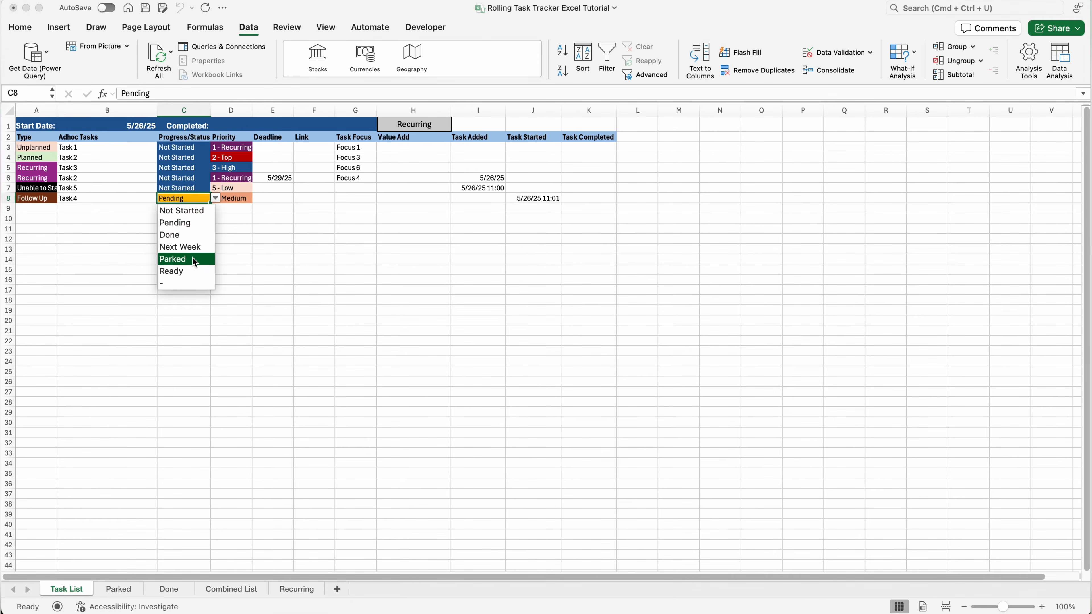
click(205, 209)
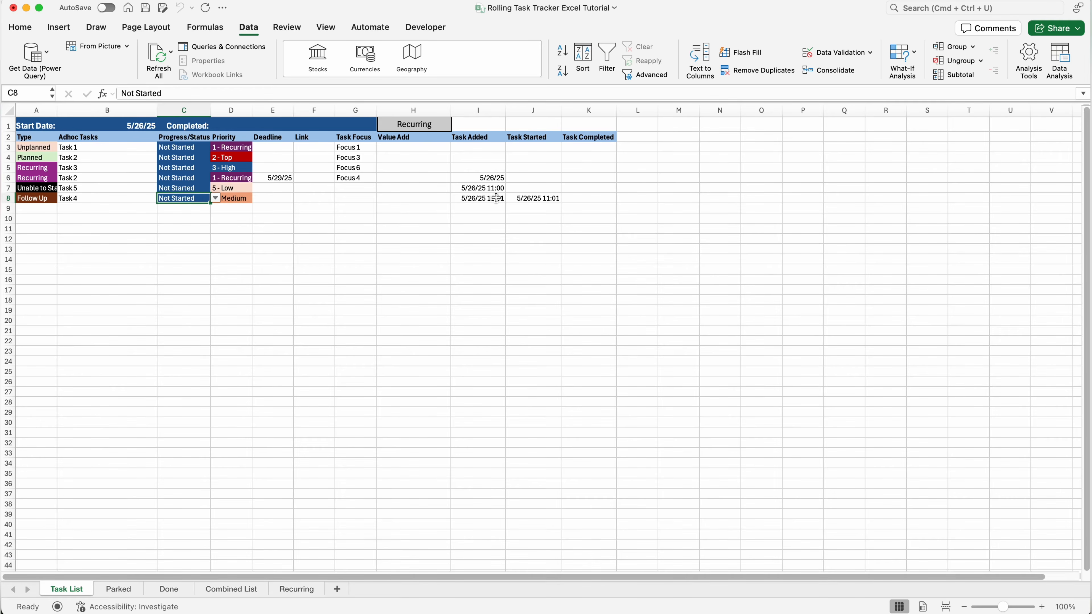
Set Task 4's Progress/Status to Done on the Task List sheet and open the Done sheet
click(215, 198)
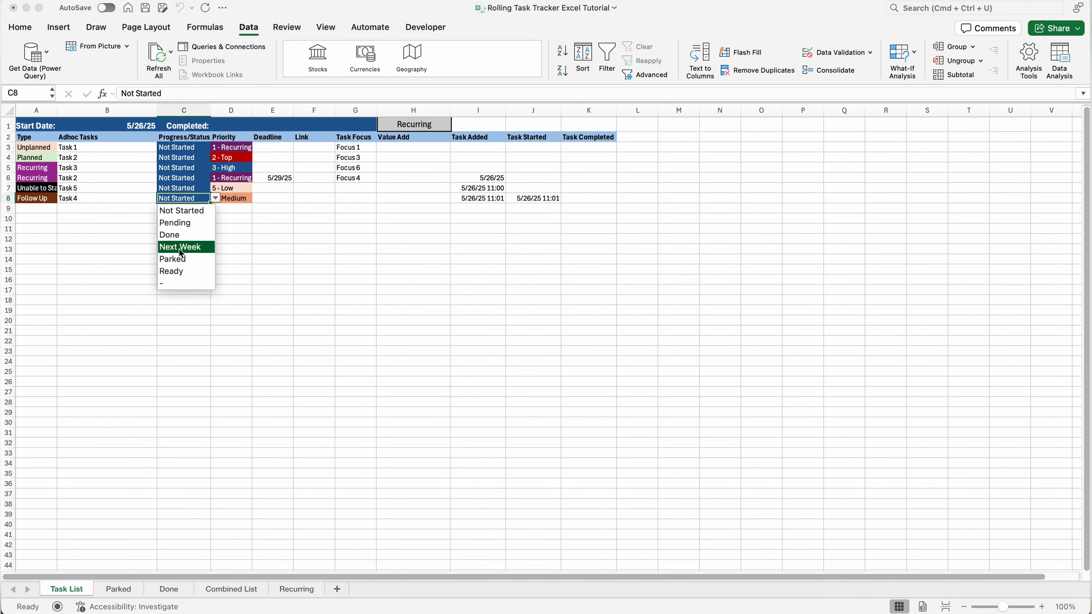
click(185, 235)
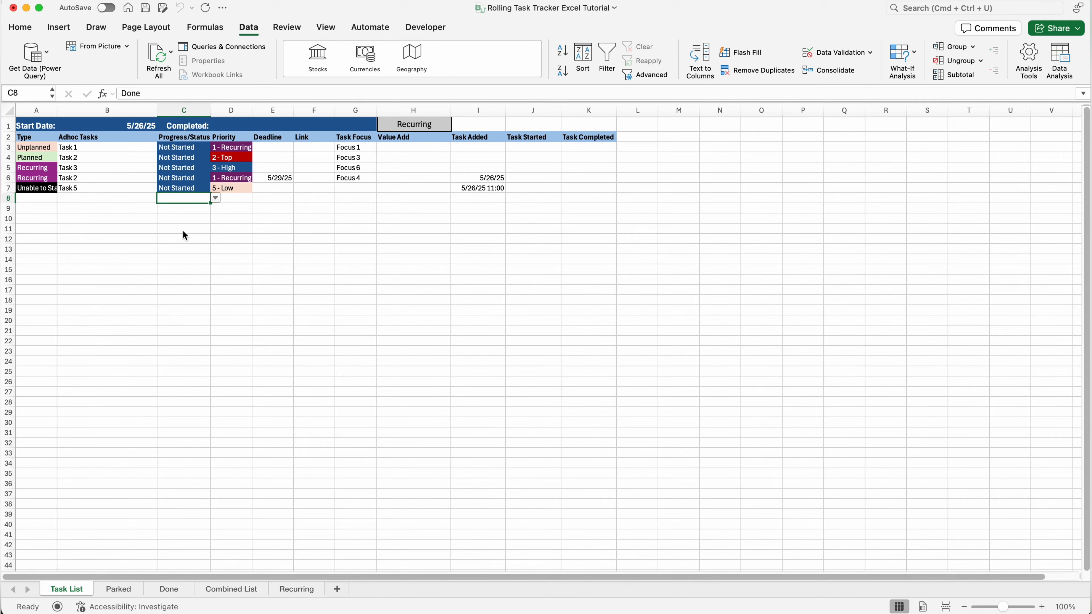
click(172, 589)
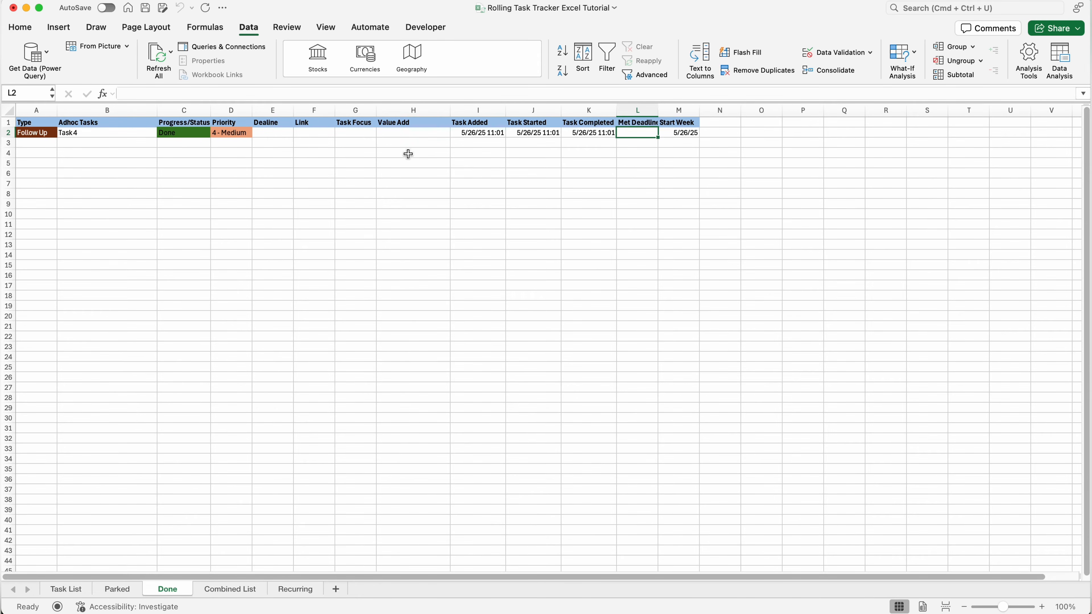
Examine the Task Completed, Met Deadline and Start Week columns for Task 4 on the Done sheet
click(600, 144)
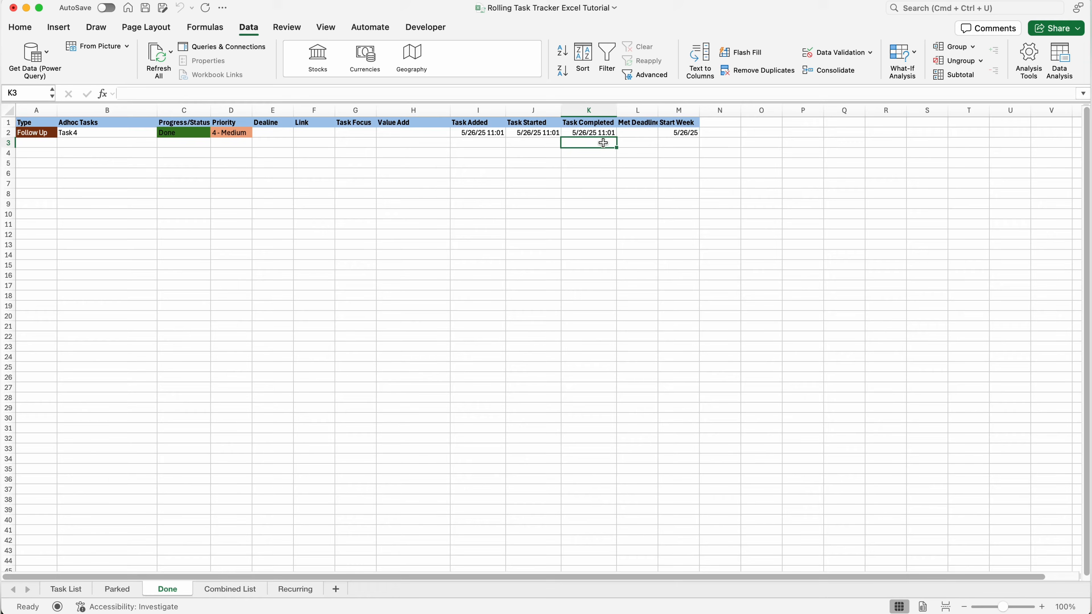
click(643, 141)
click(647, 132)
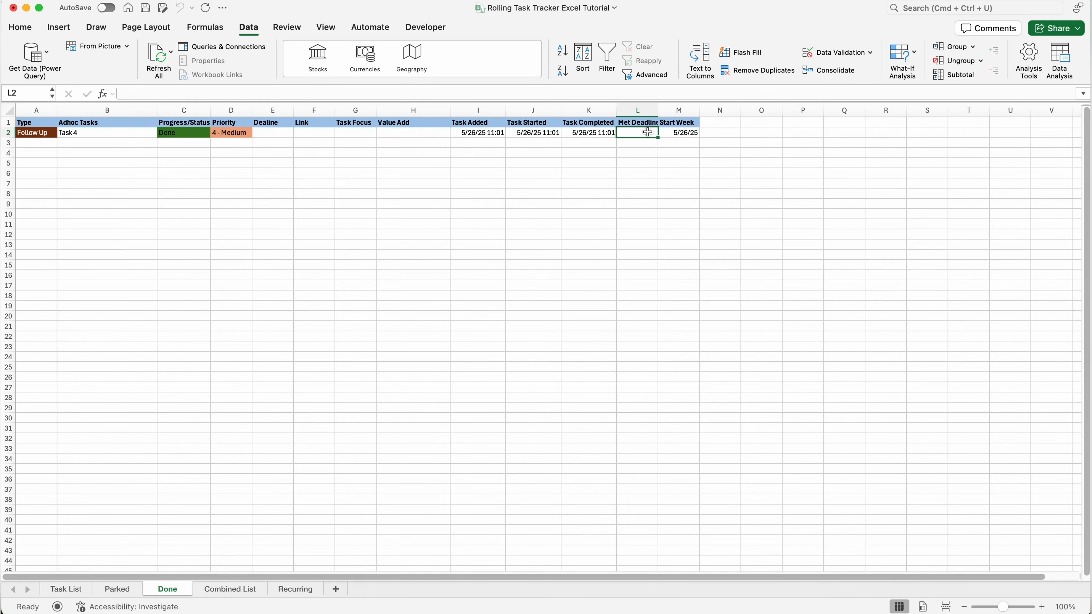
click(635, 146)
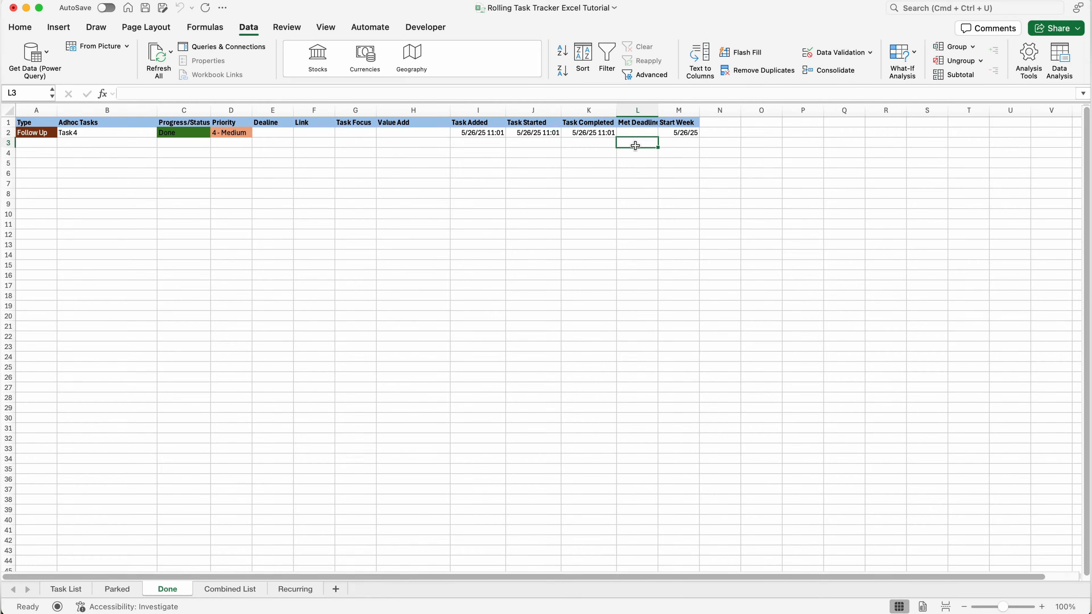
click(650, 133)
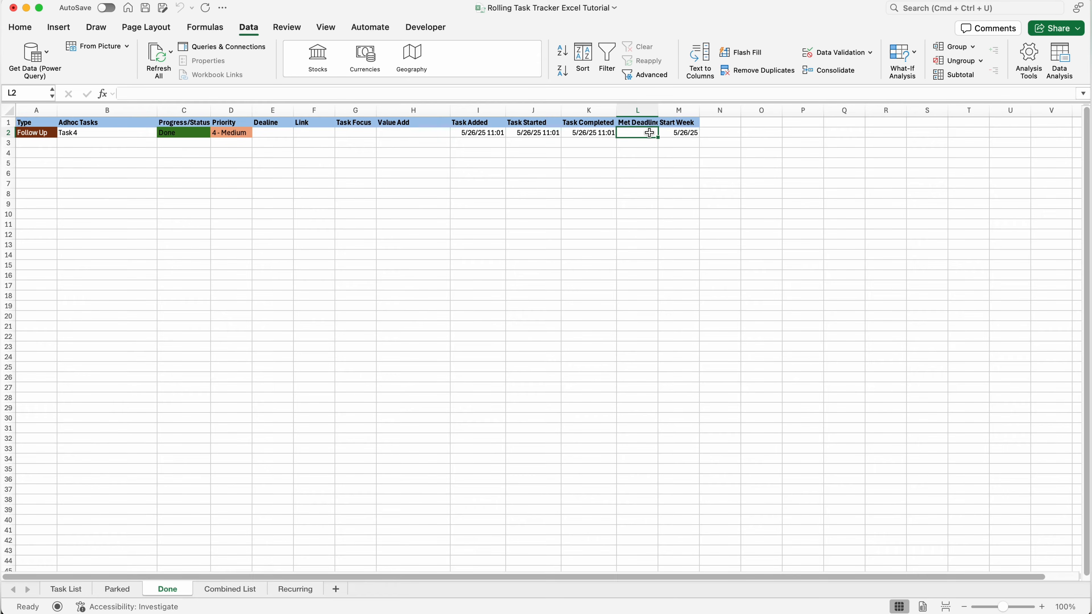
drag(644, 151, 631, 456)
click(631, 458)
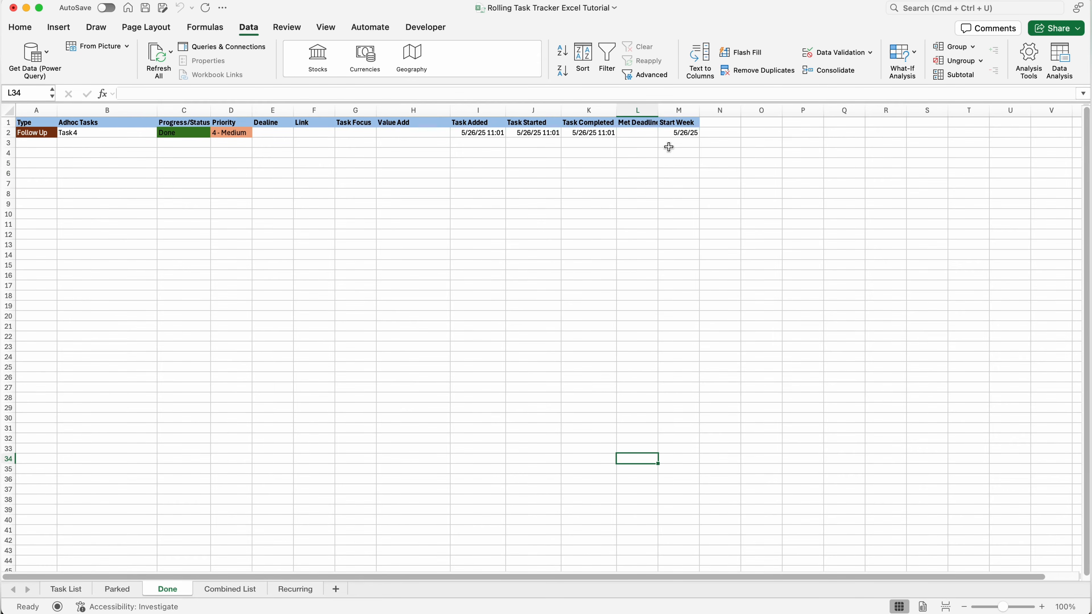
click(654, 146)
click(567, 140)
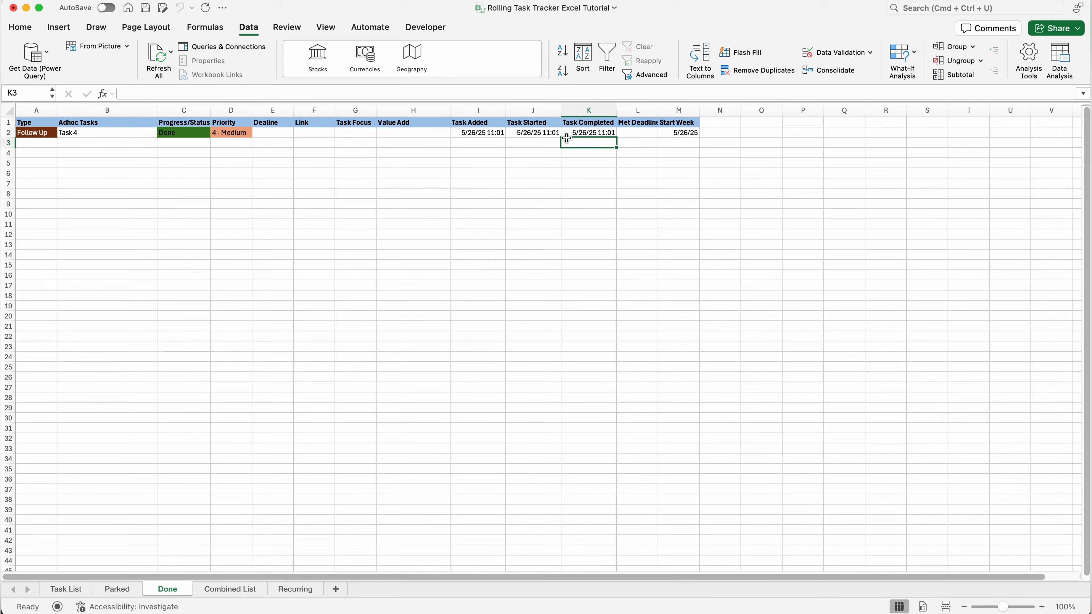
click(526, 144)
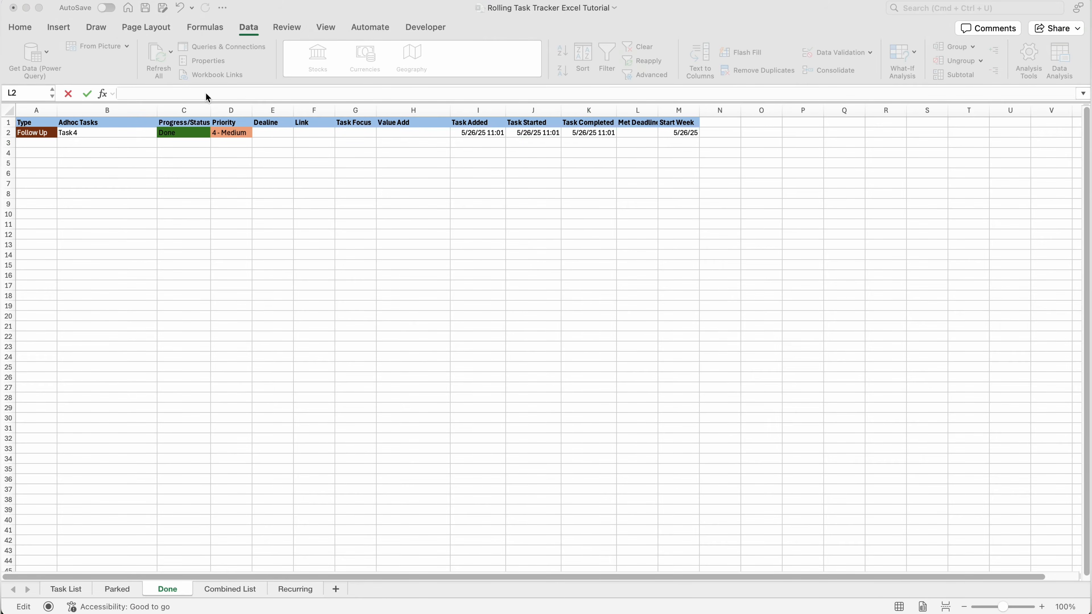
Enter the Met Deadline formula =IF(ISBLANK(E2),"",IF(ROUNDDOWN(K2,0)<=ROUNDDOWN(E2,0),"On Time","Overdue")) in L2 of the Done sheet and check its referenced cells
key(Escape)
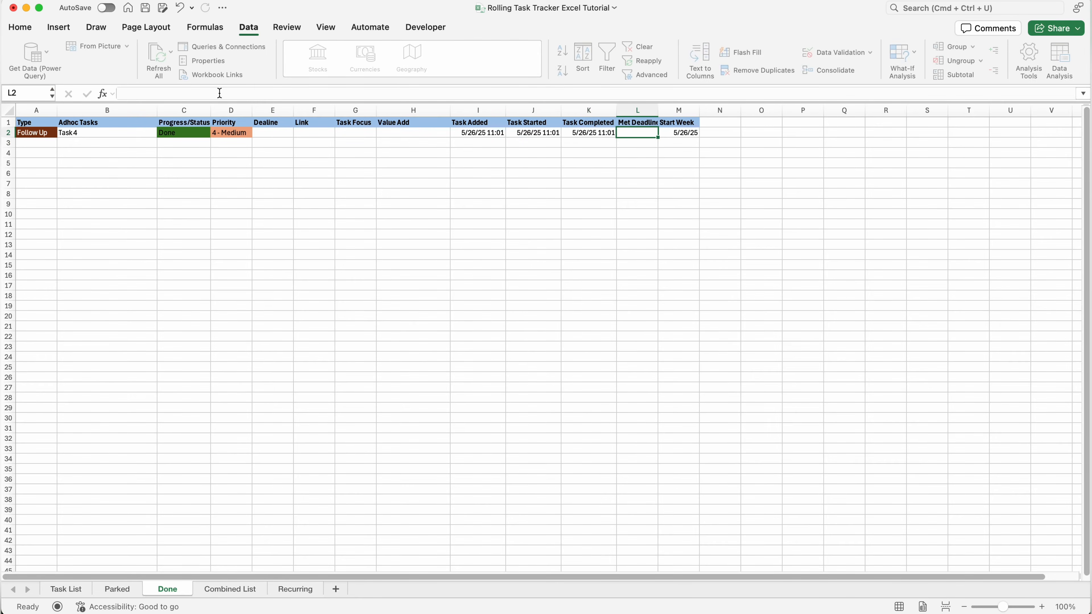
click(236, 95)
key(super+v)
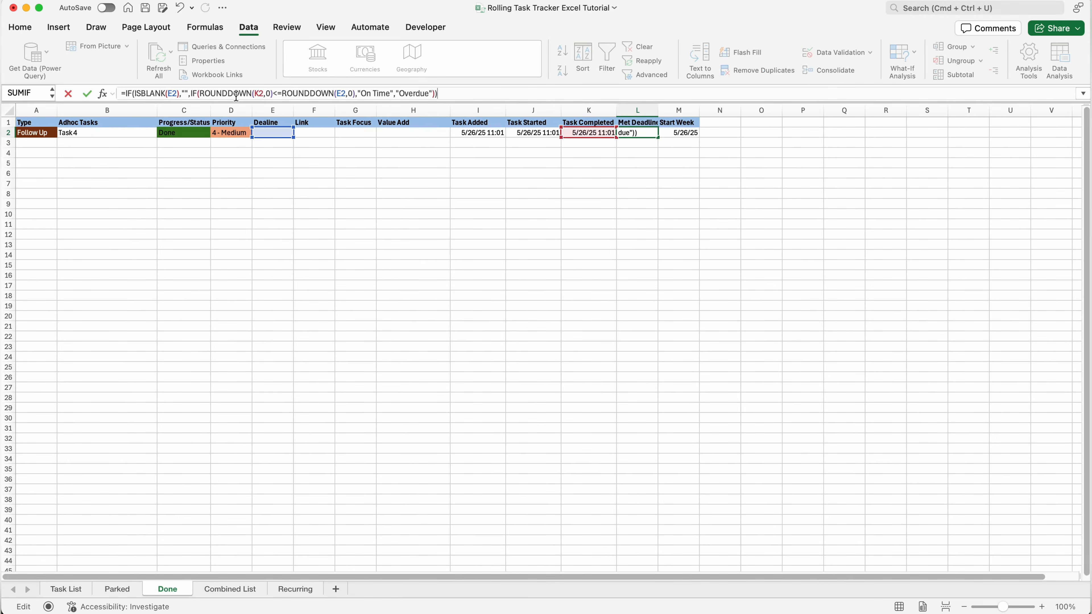
click(639, 133)
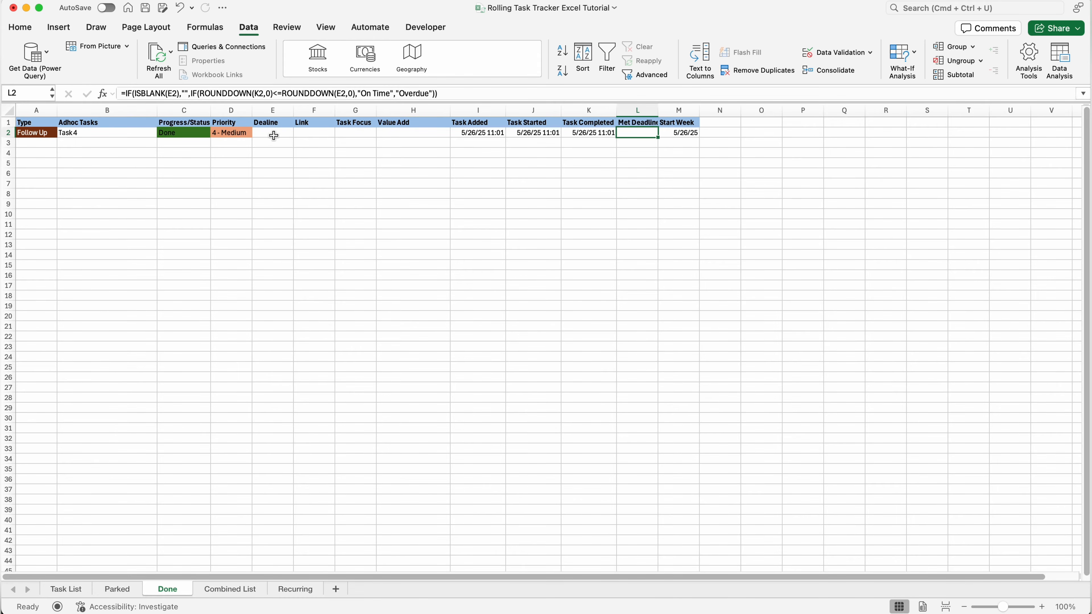
click(573, 134)
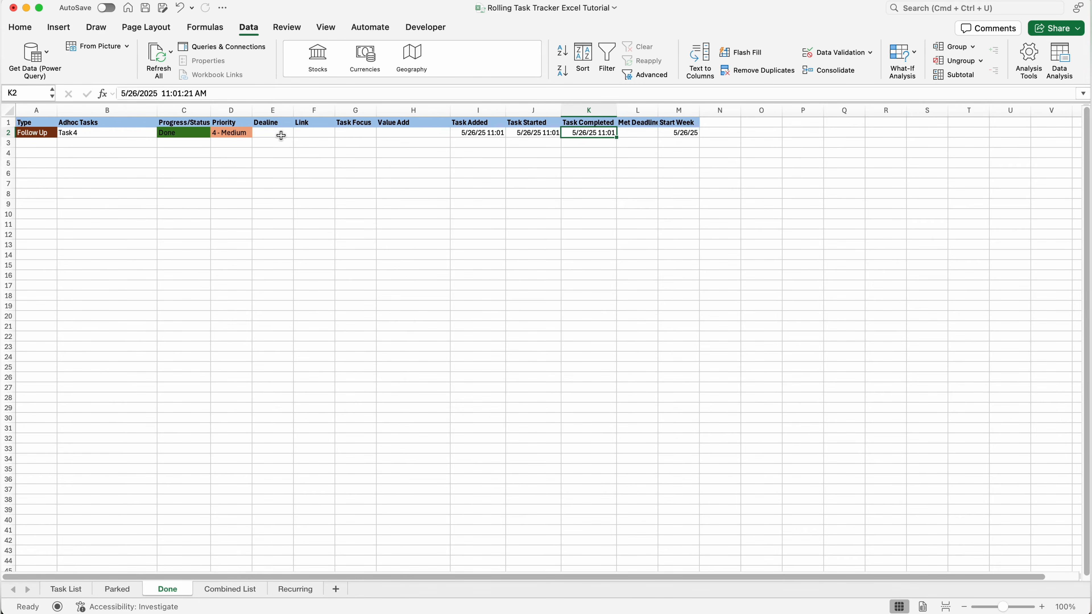
click(626, 131)
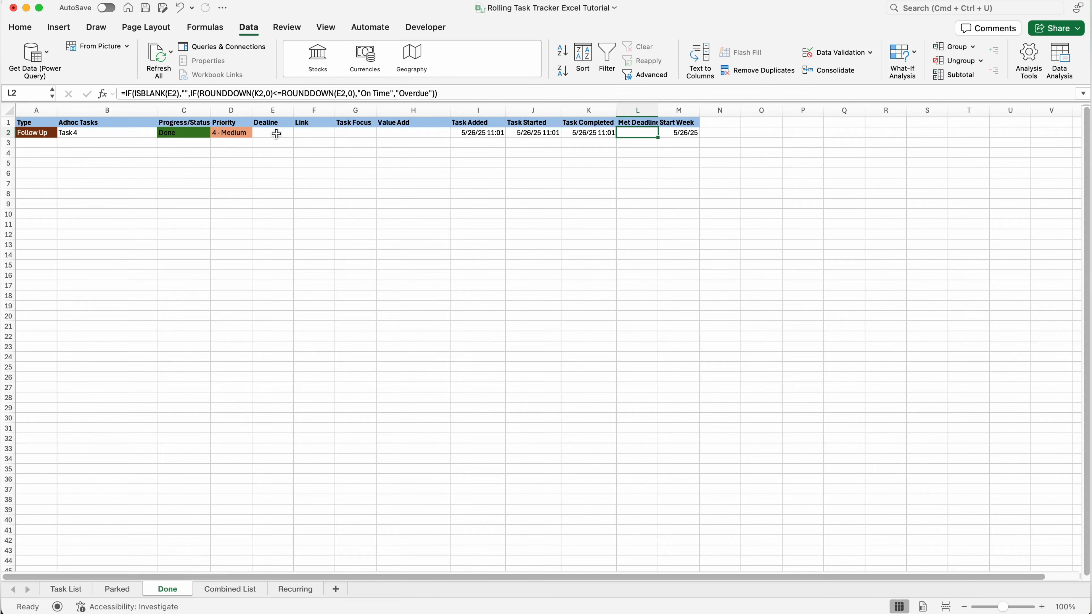
Enter 5/26/25 as Task 4's deadline in E2 of the Done sheet and check the Met Deadline result
click(266, 135)
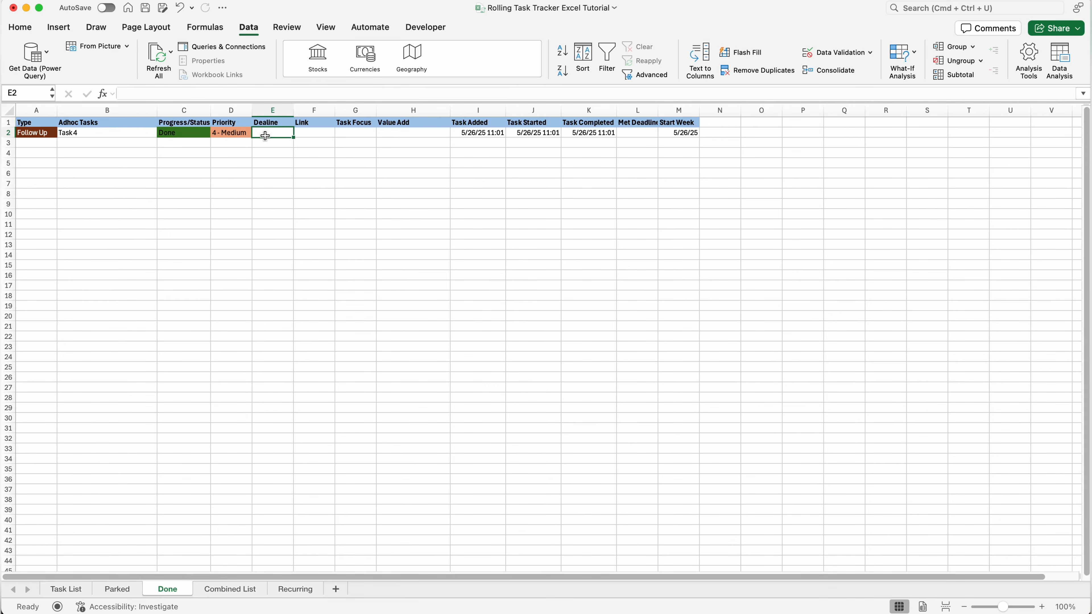
text(5/26/25)
key(Return)
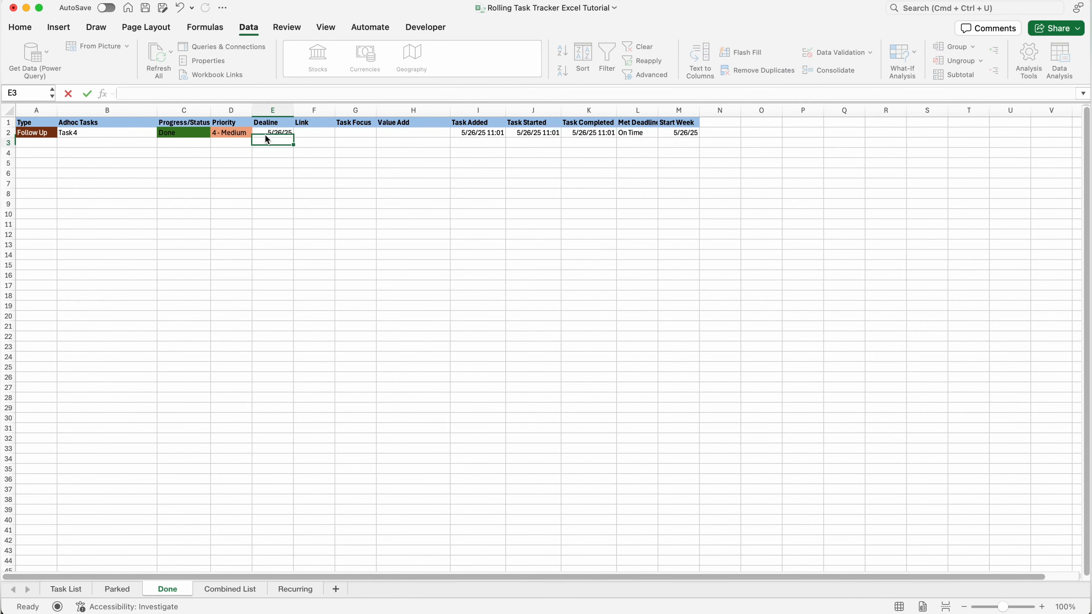
click(631, 133)
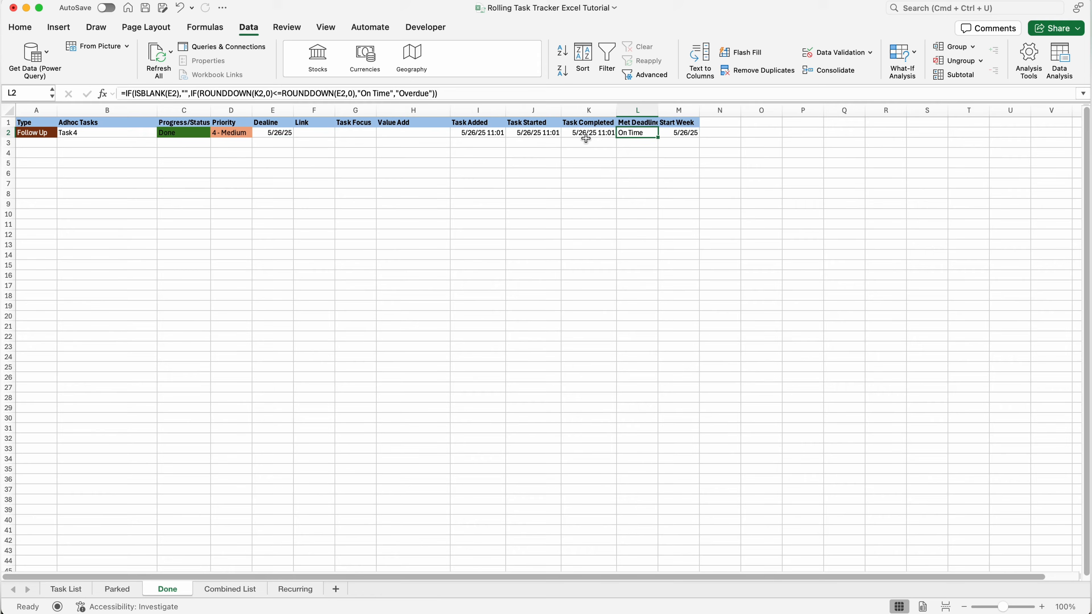
Change Task 4's deadline in E2 of the Done sheet to 5/27/2025
click(286, 134)
click(135, 94)
key(BackSpace)
text(7)
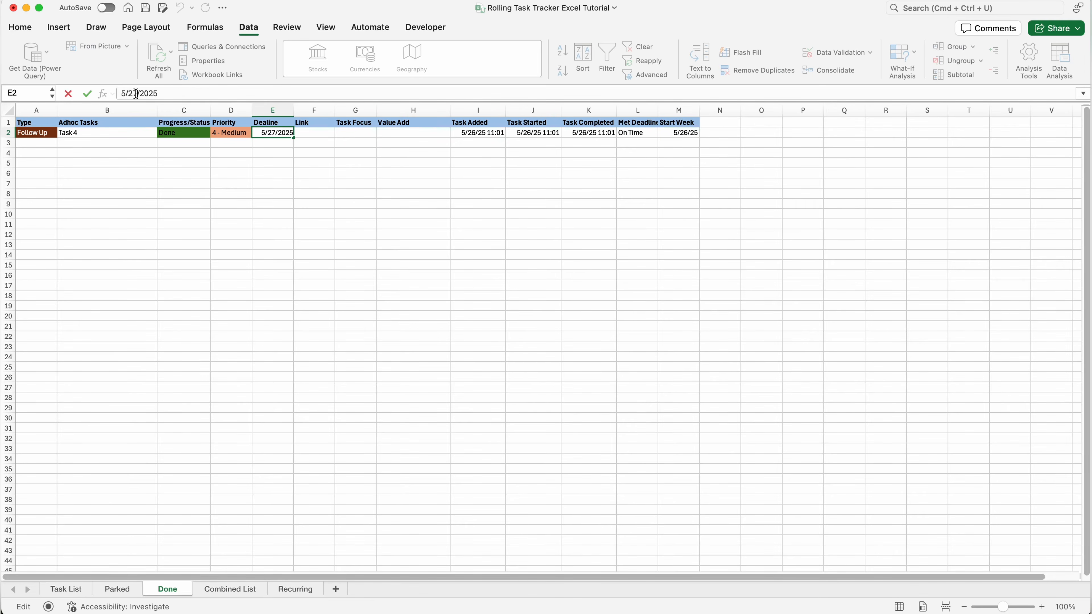
key(Return)
click(289, 133)
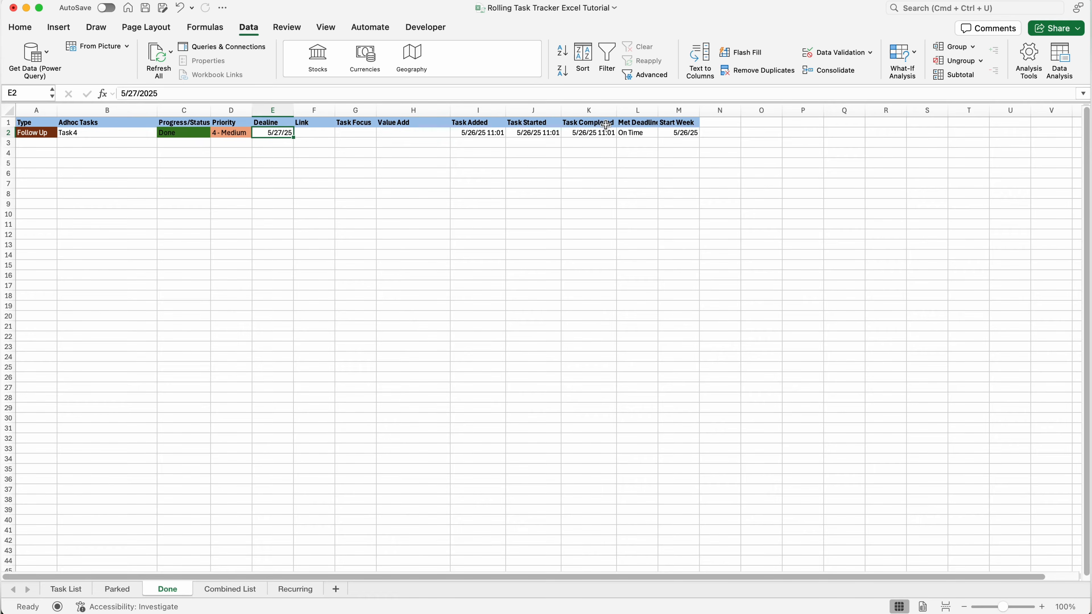
Change Task 4's deadline in E2 to 5/25/2025 and compare it with the Task Completed and Met Deadline cells
click(271, 133)
click(134, 92)
key(BackSpace)
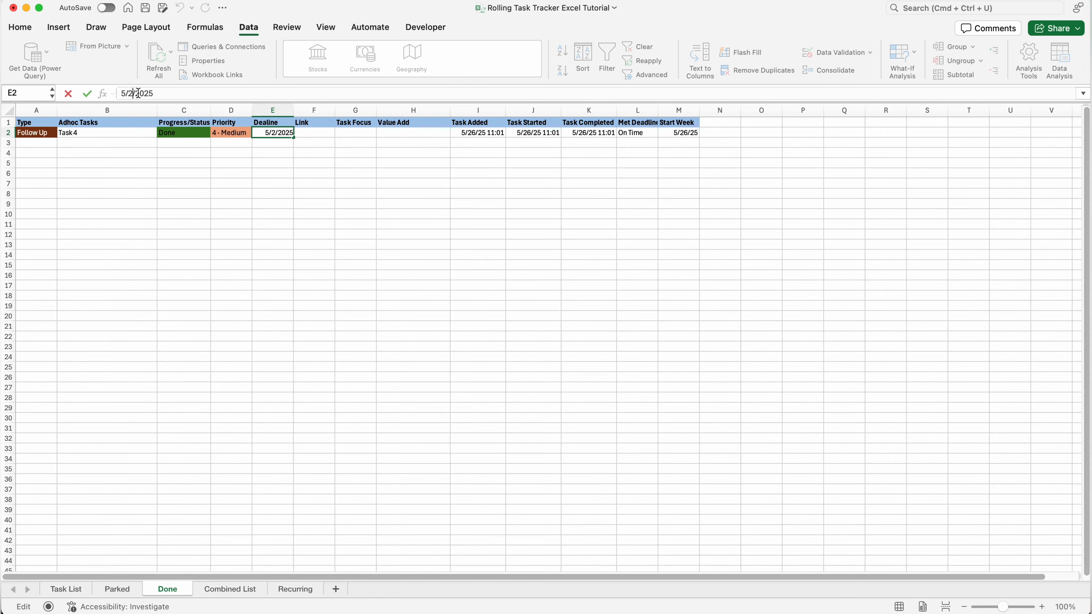
text(5)
key(Return)
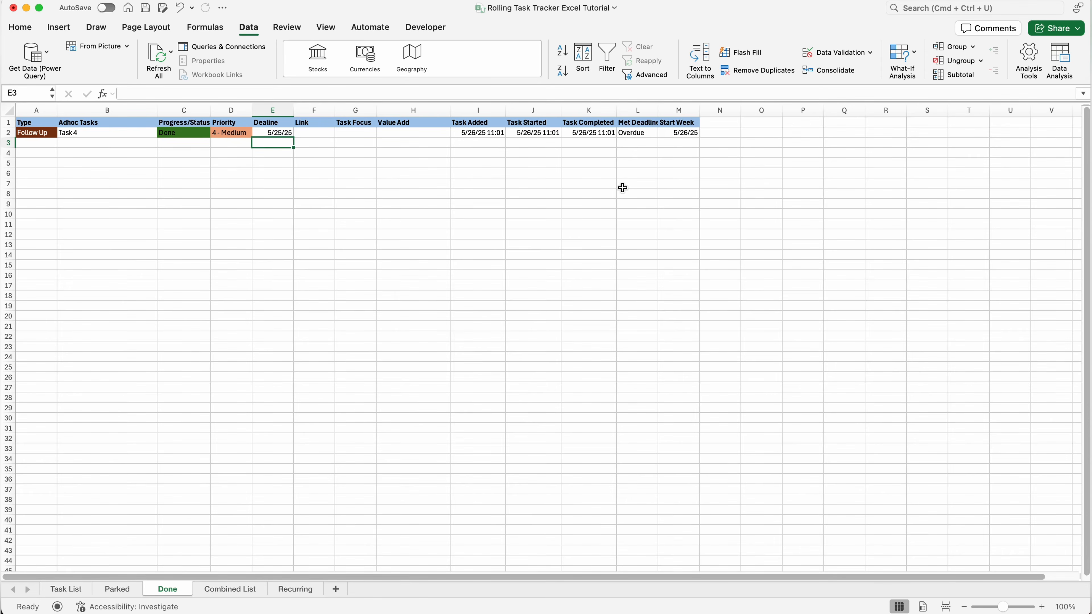
click(654, 134)
click(594, 134)
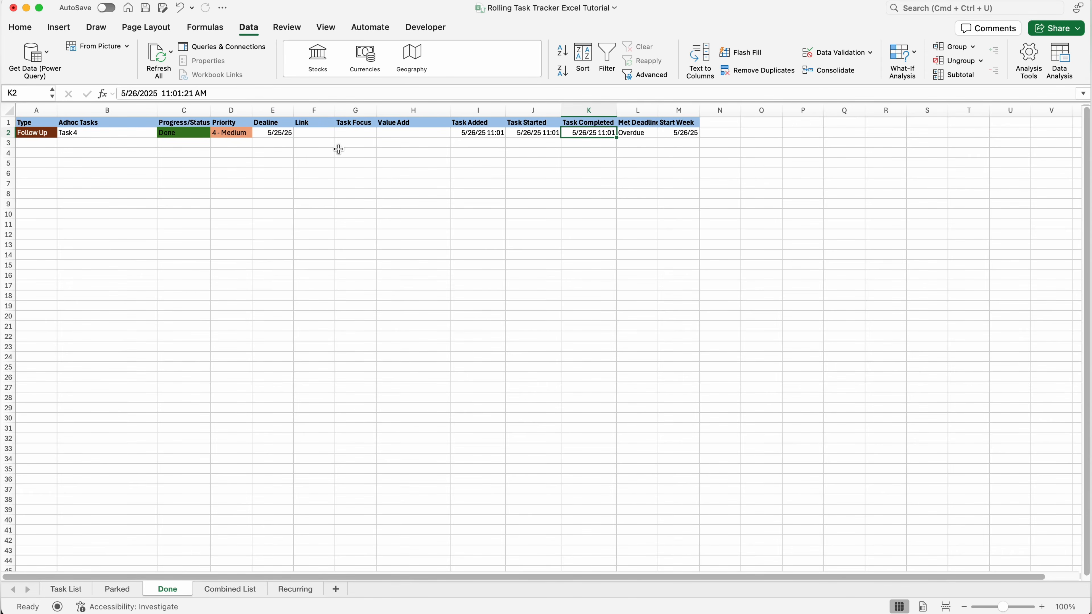
click(263, 133)
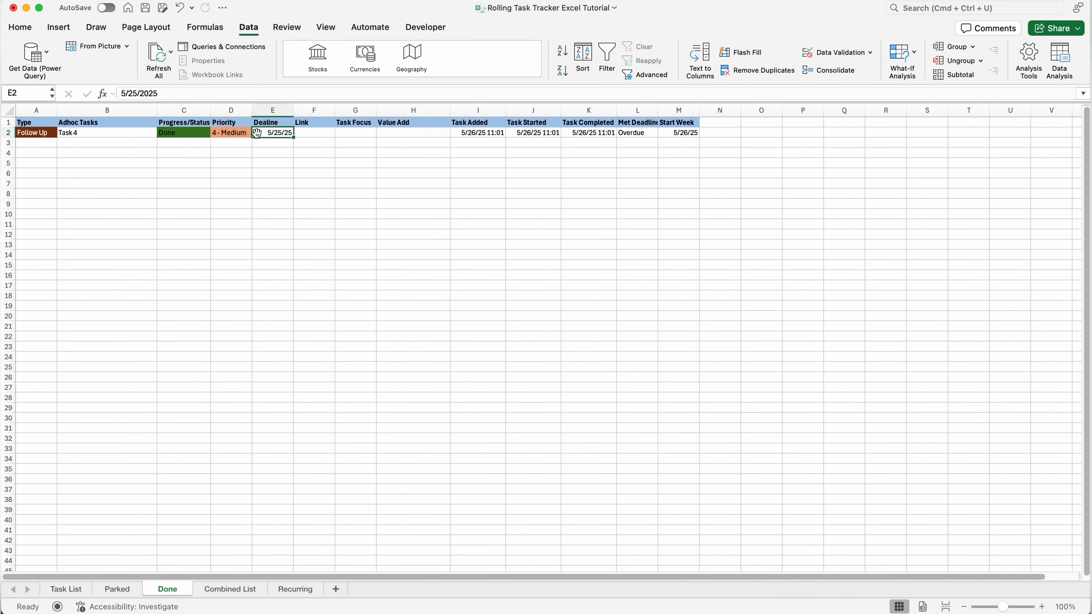
click(134, 93)
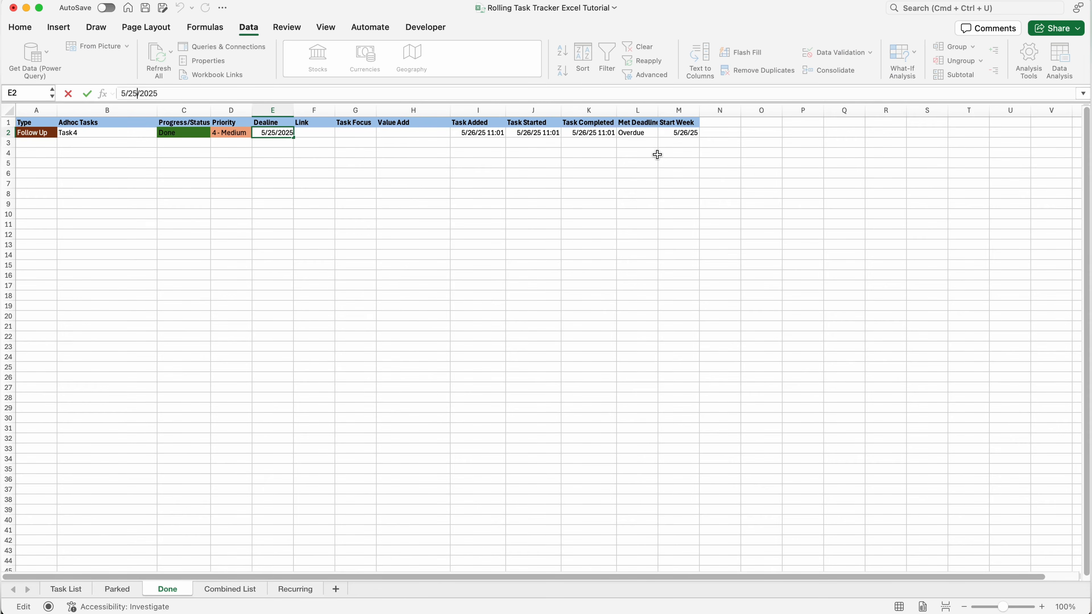
click(599, 144)
click(668, 137)
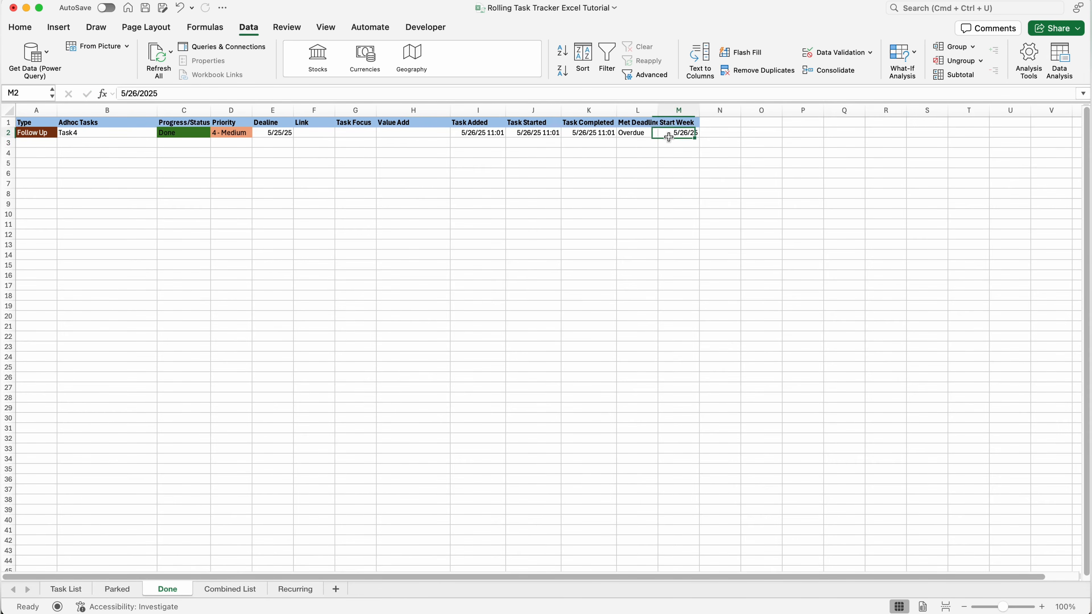
click(634, 142)
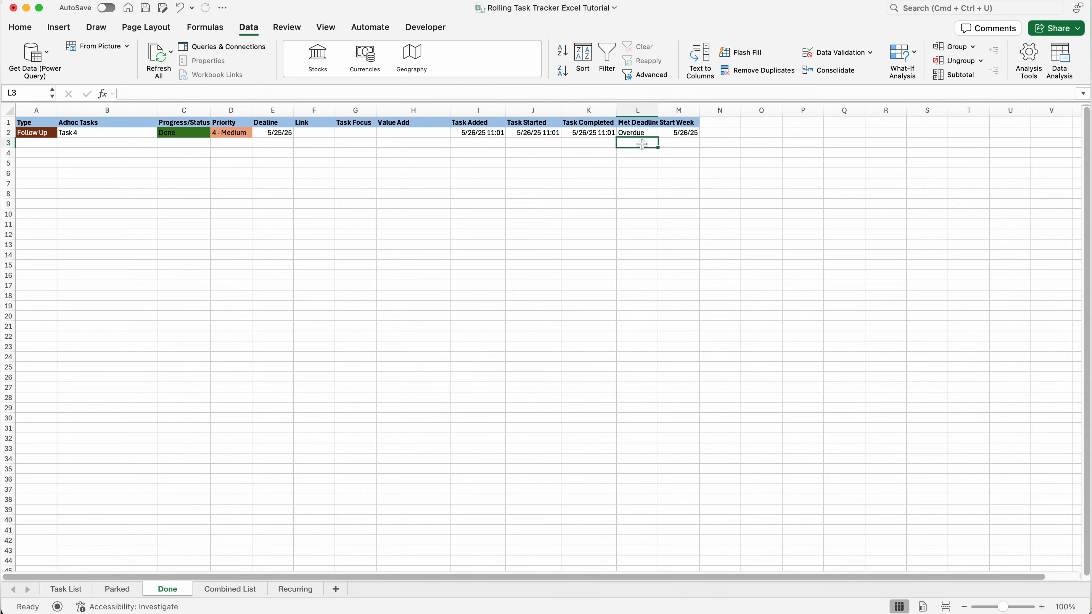
Set the status of Task 2 in C4 of the Task List sheet to Pending and then to Done
click(69, 590)
click(195, 158)
click(214, 158)
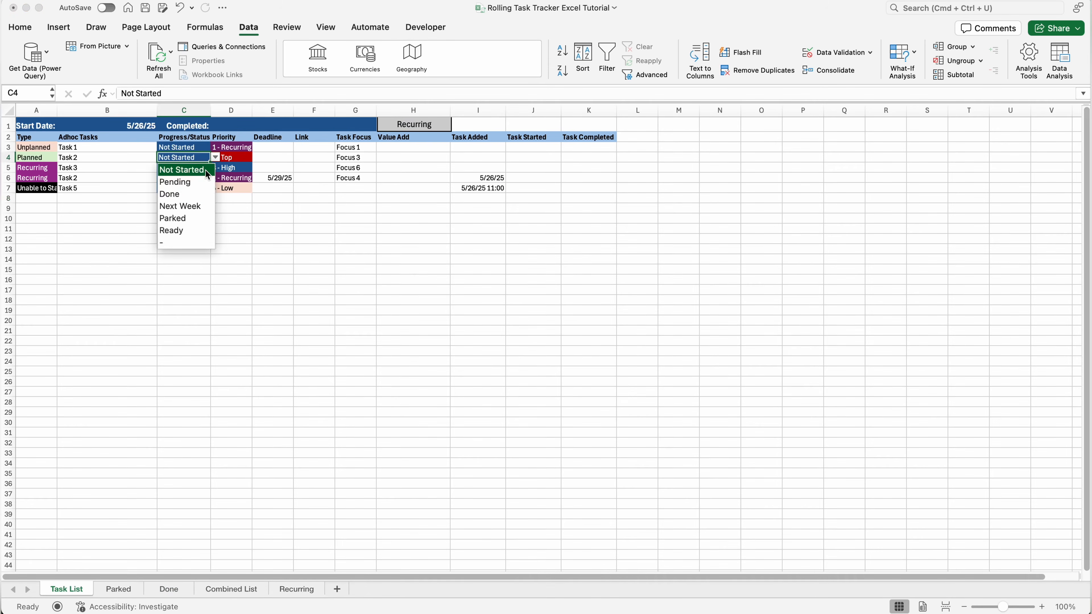
click(185, 182)
click(215, 158)
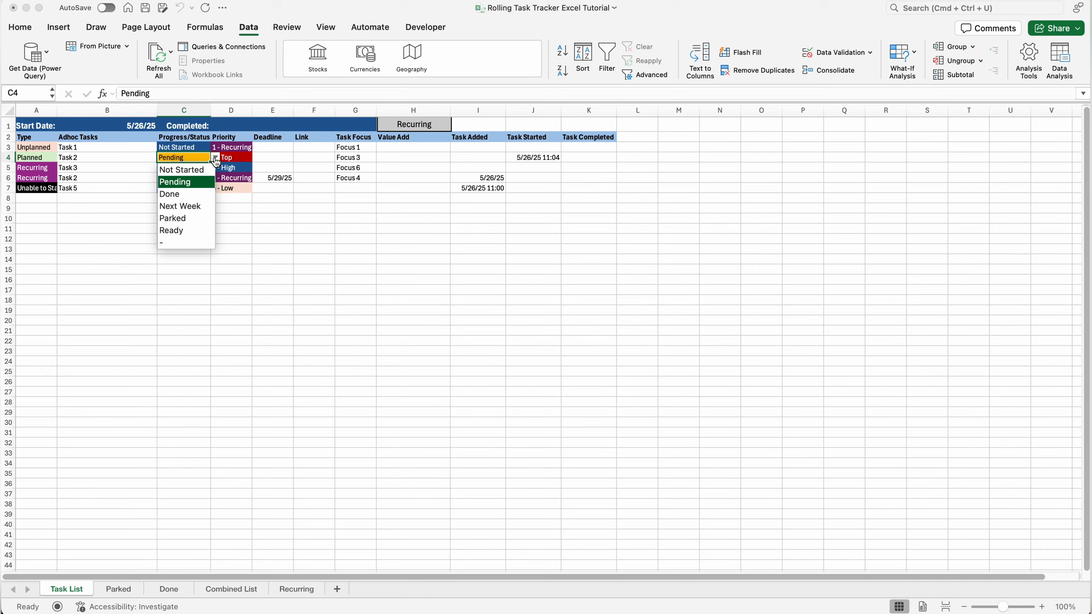
click(187, 196)
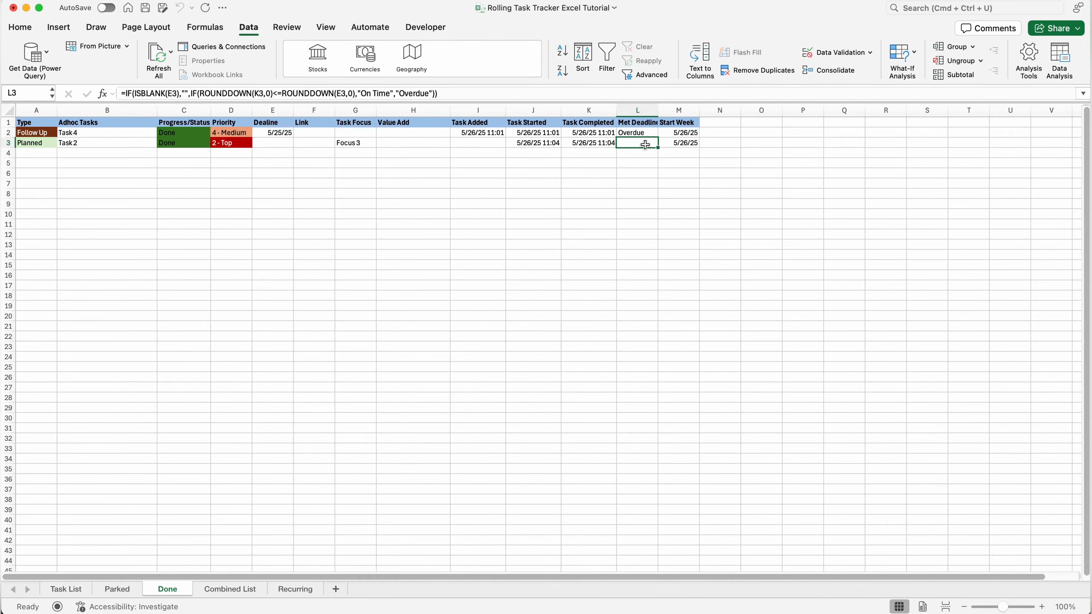
Fill the deadline series from E2 down to E3 on the Done sheet, giving Task 2 5/26/2025, and check its Met Deadline and Task Completed cells
click(292, 136)
drag(293, 137, 291, 146)
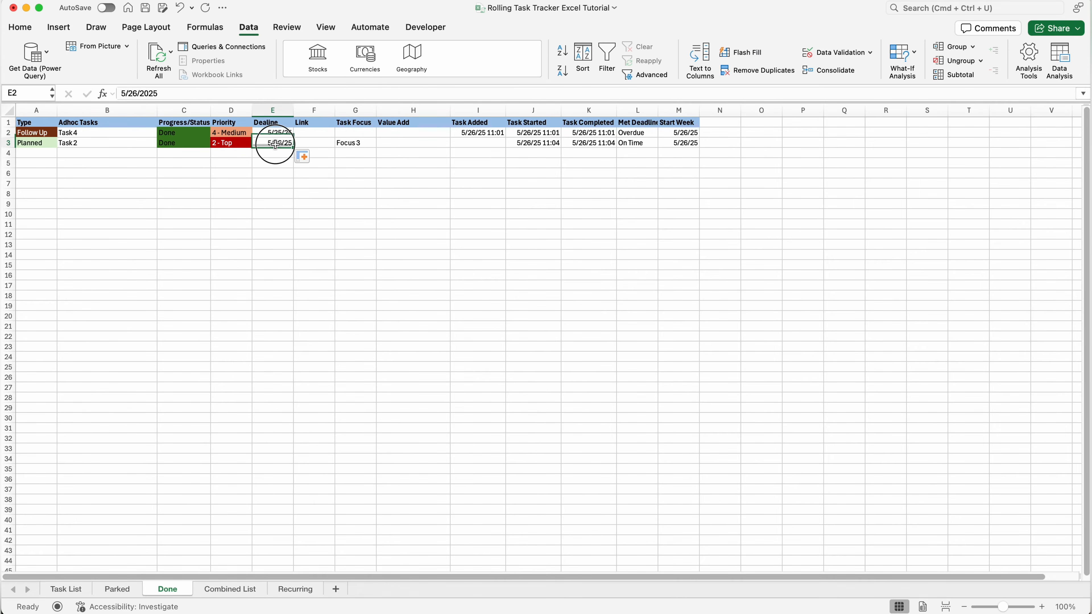
click(274, 143)
click(639, 146)
click(603, 144)
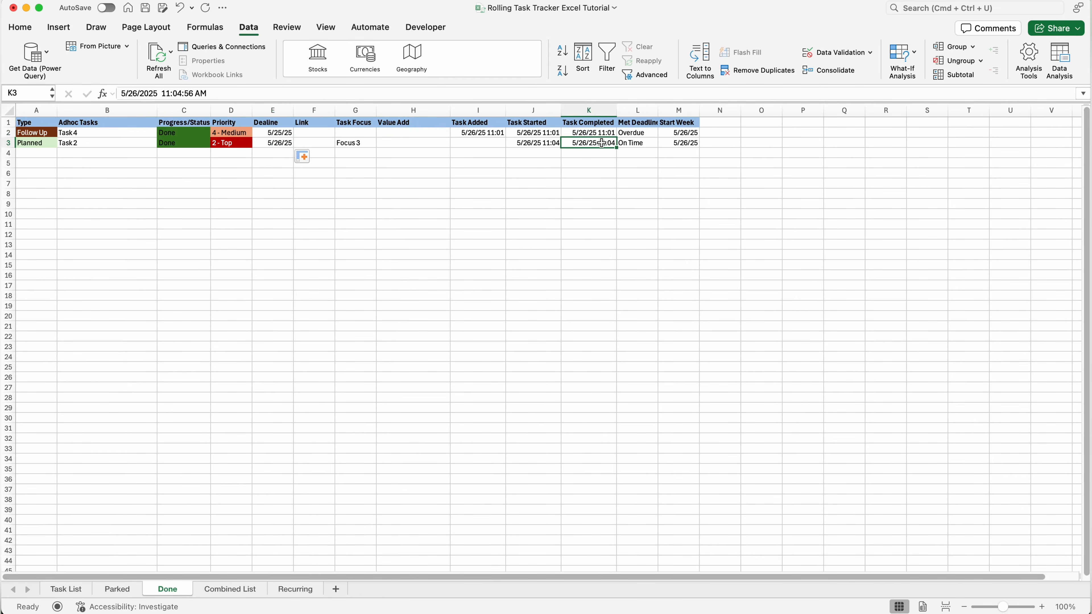
click(282, 145)
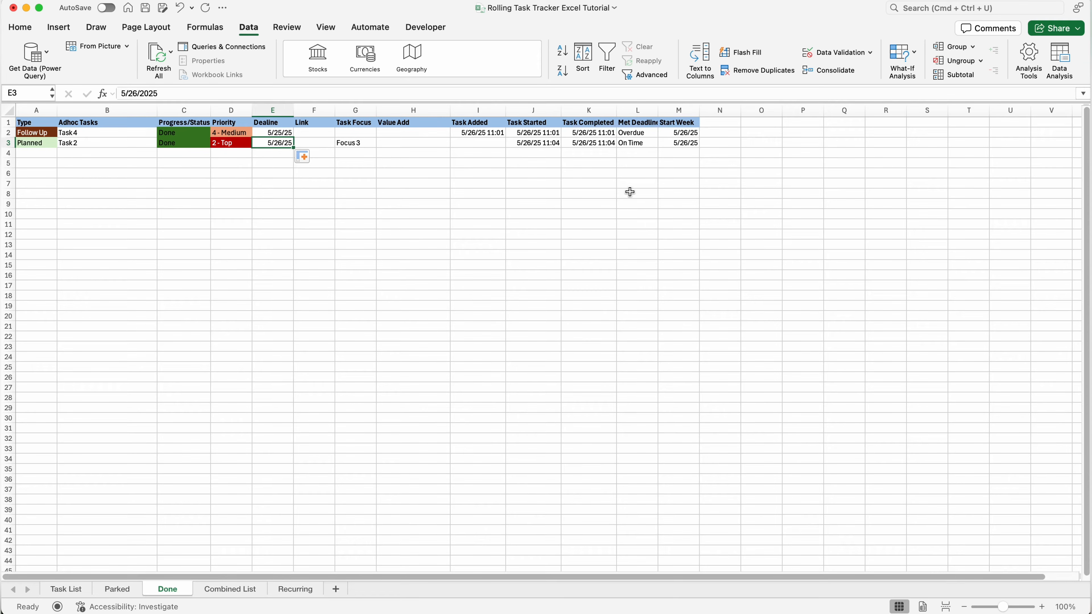
Correct the misspelled header in E1 of the Done sheet to Deadline
click(271, 122)
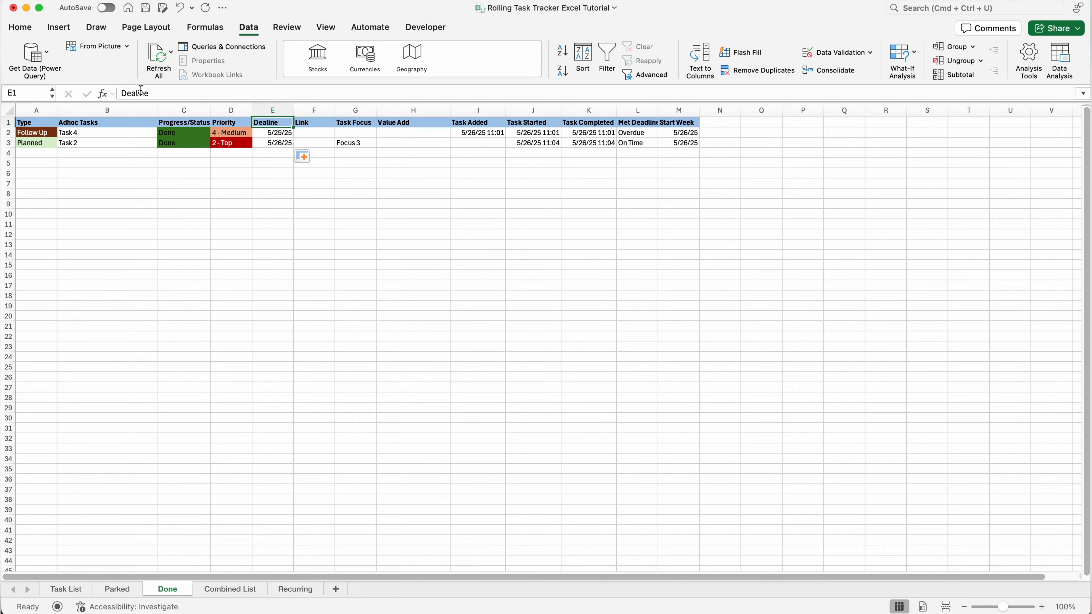
click(136, 93)
text(d)
key(Return)
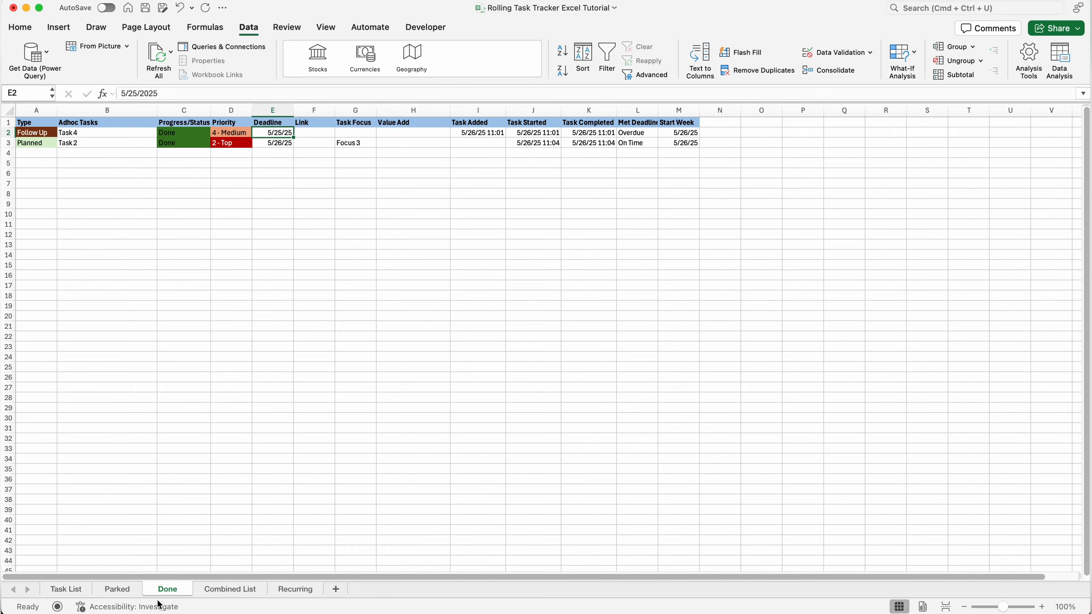
Correct the misspelled header in E1 of the Parked sheet to Deadline
click(117, 589)
click(270, 123)
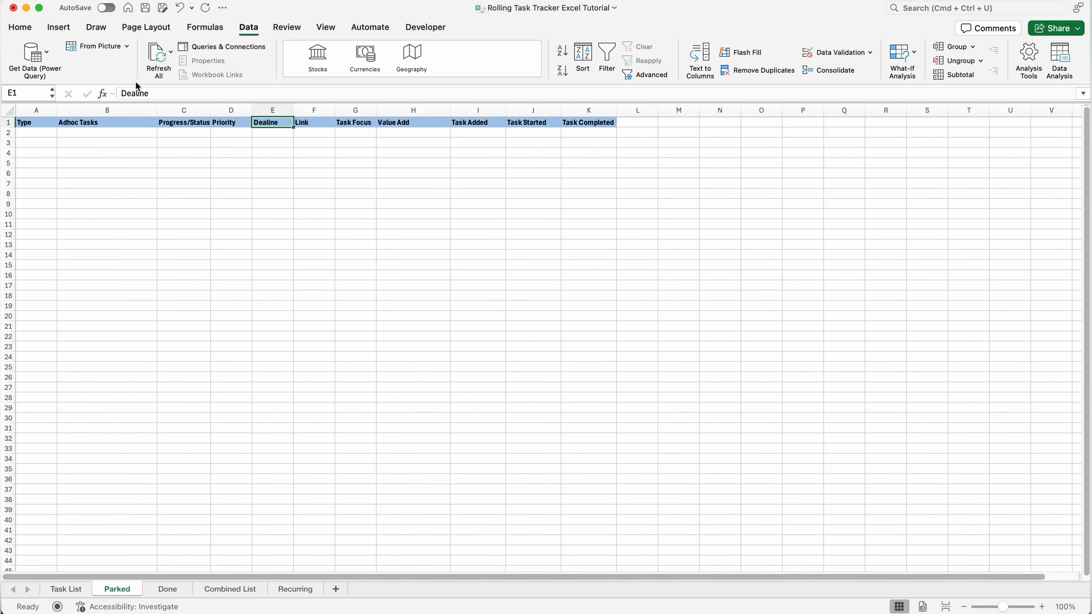
click(136, 93)
text(d)
key(Return)
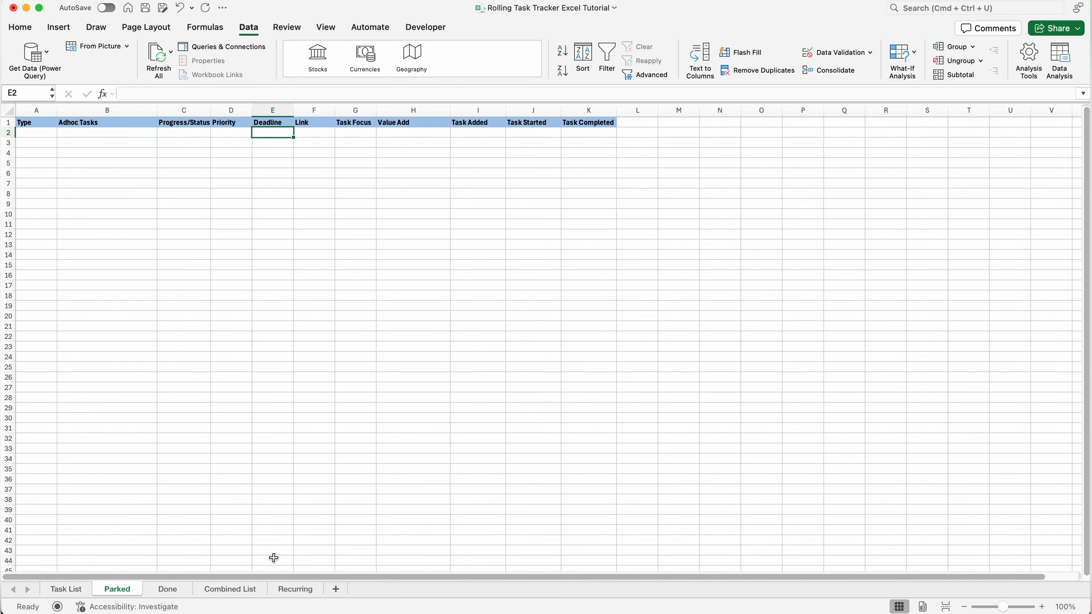
Correct the misspelled header in E1 of the Combined List sheet to Deadline
click(294, 590)
click(243, 590)
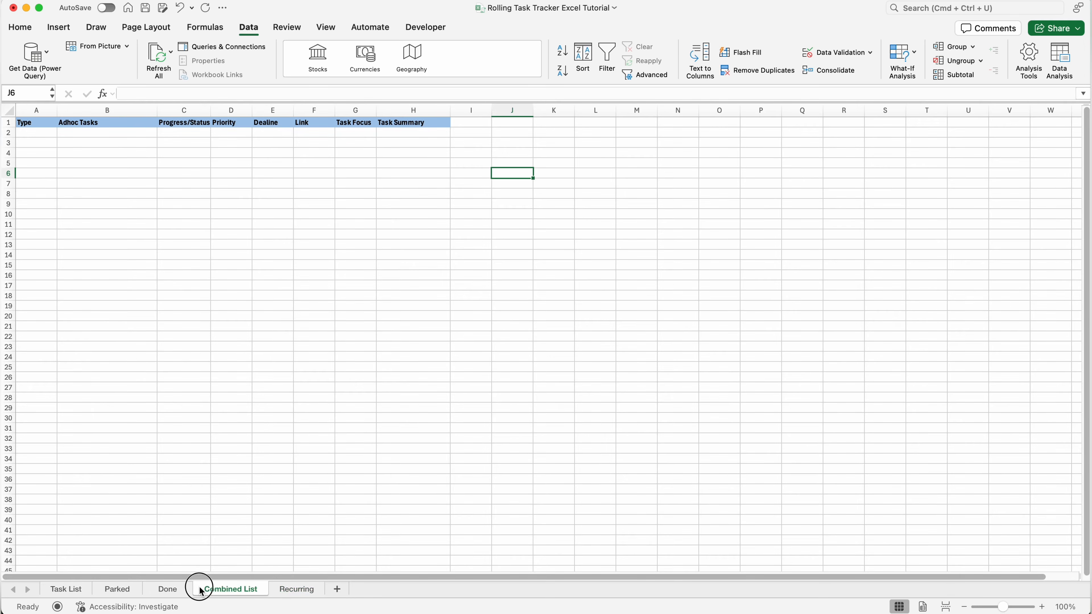
double_click(266, 124)
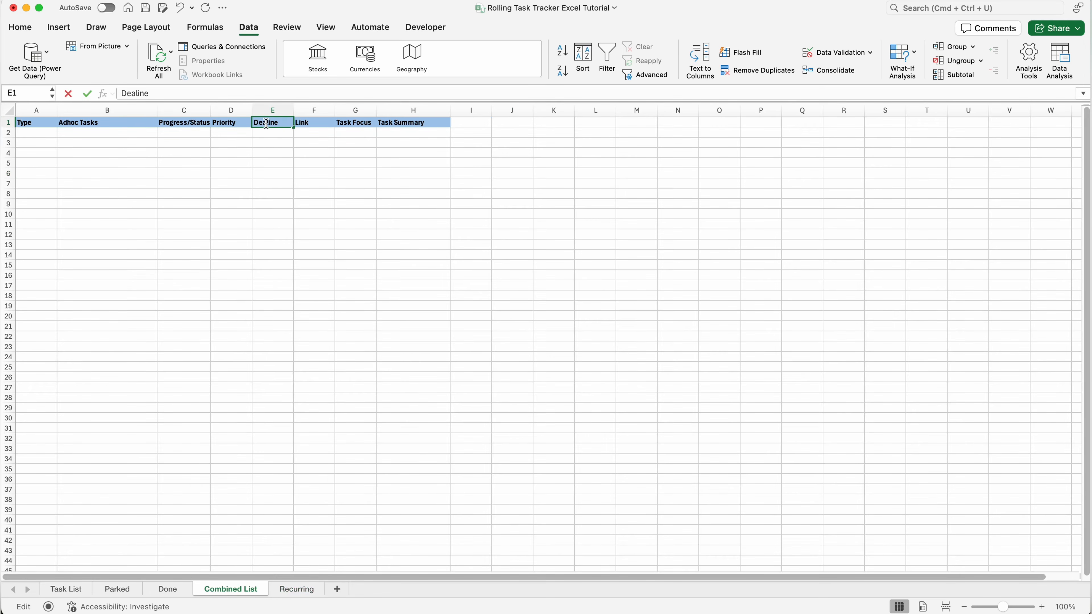
text(d)
key(Return)
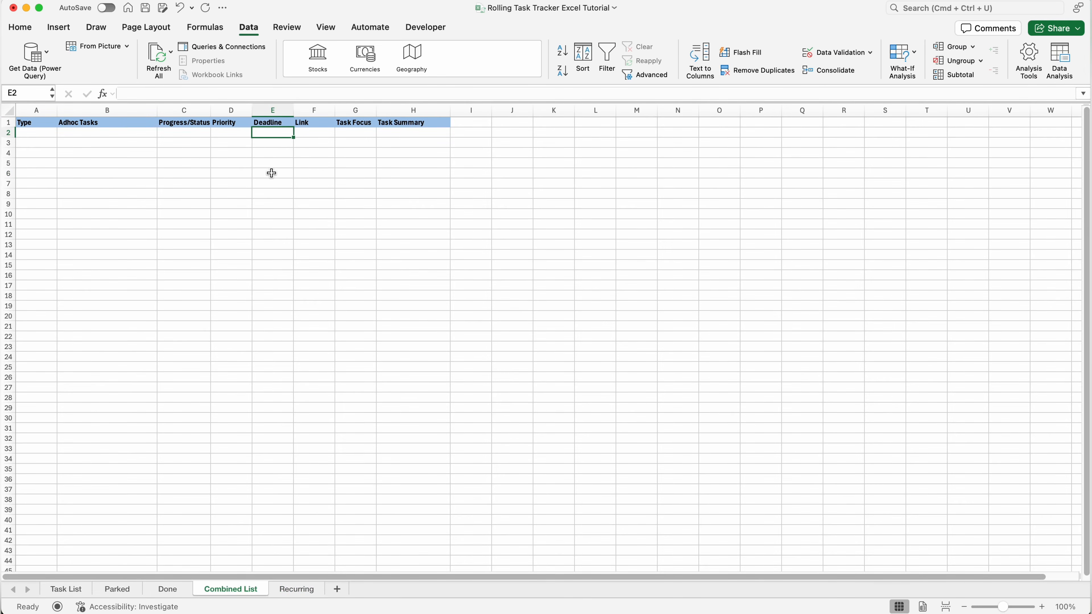
Enter =FILTER(VSTACK(IF('Task List'!A3:G9956="","",'Task List'!A3:G9956),IF(Done!A2:G9998="","",Done!A2:G9998)),VSTACK('Task List'!B3:B9956,Done!B2:B9998)<>"","") in A2 of the Combined List
click(161, 592)
click(74, 590)
click(237, 588)
click(28, 137)
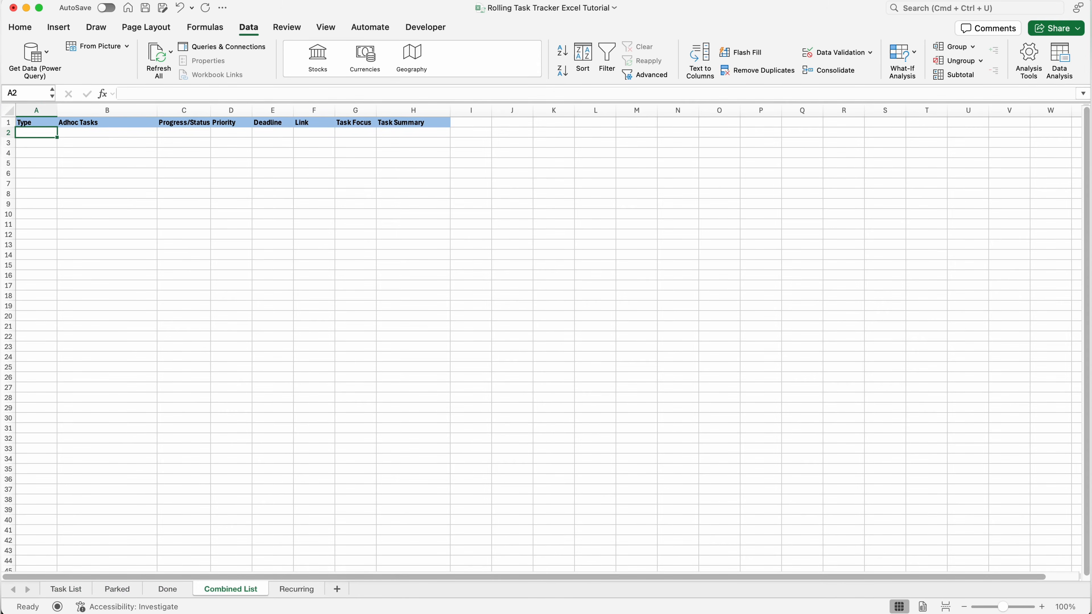
text(=FILTER(VSTACK(IF('Task List'!A3:G9956="","",'Task List'!A3:G9956),IF(Done!A2:G9998="","",Done!A2:G9998)),VSTACK('Task List'!B3:B9956,Done!B2:B9998)<>"",""))
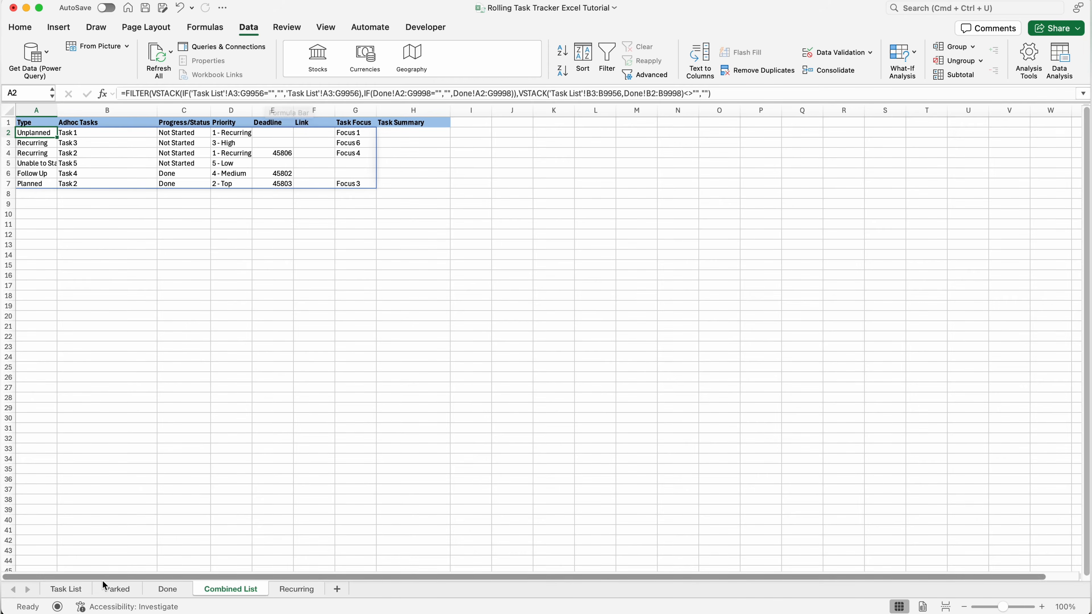
Examine the Task List range from A3 across to column G that the Combined List formula references
click(69, 589)
drag(35, 147, 343, 550)
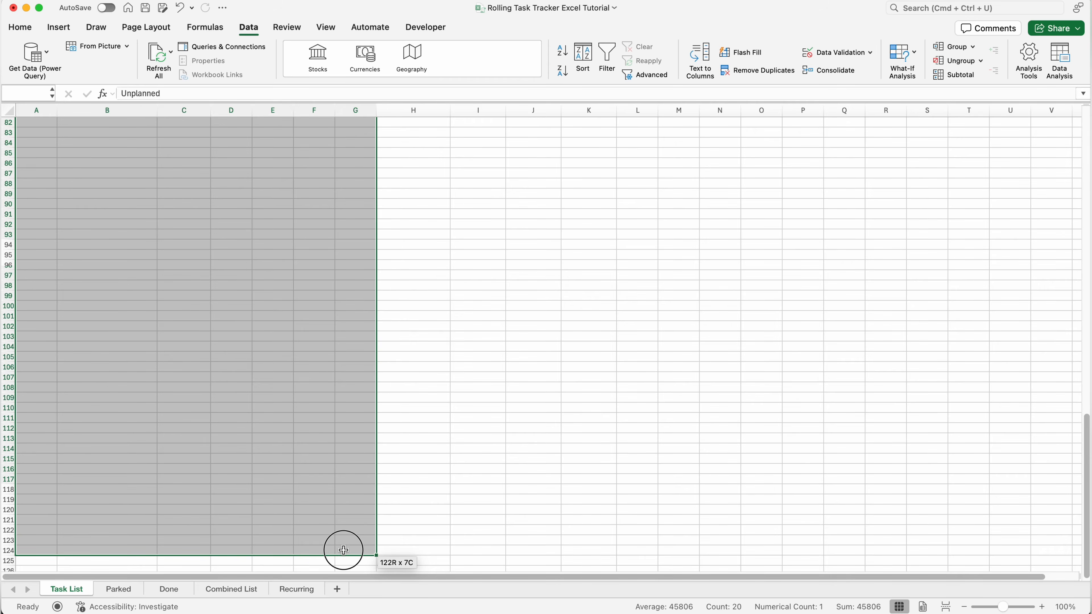
drag(343, 550, 343, 550)
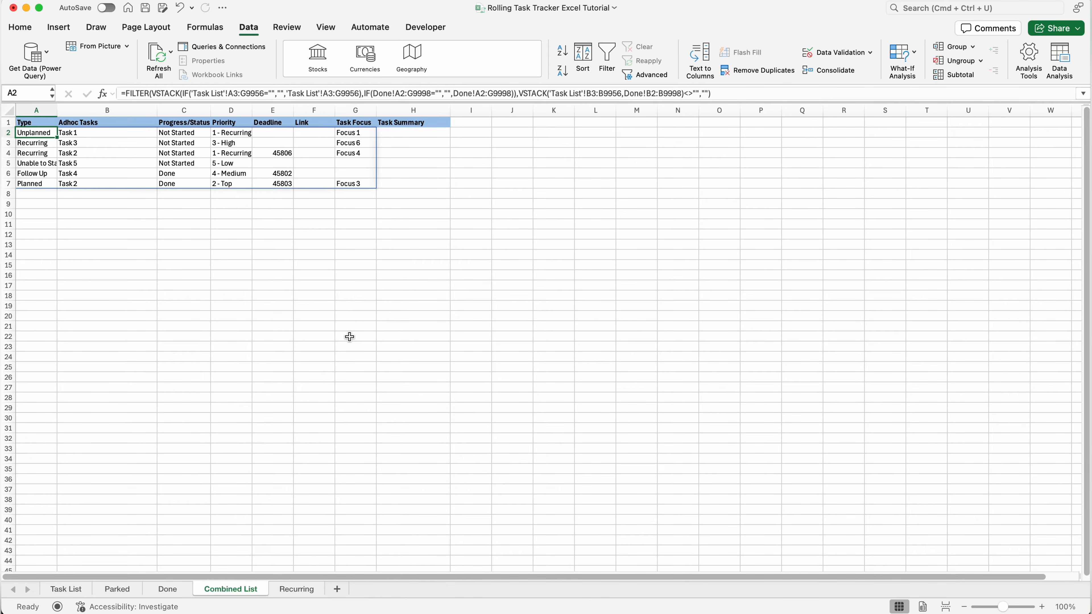
click(69, 589)
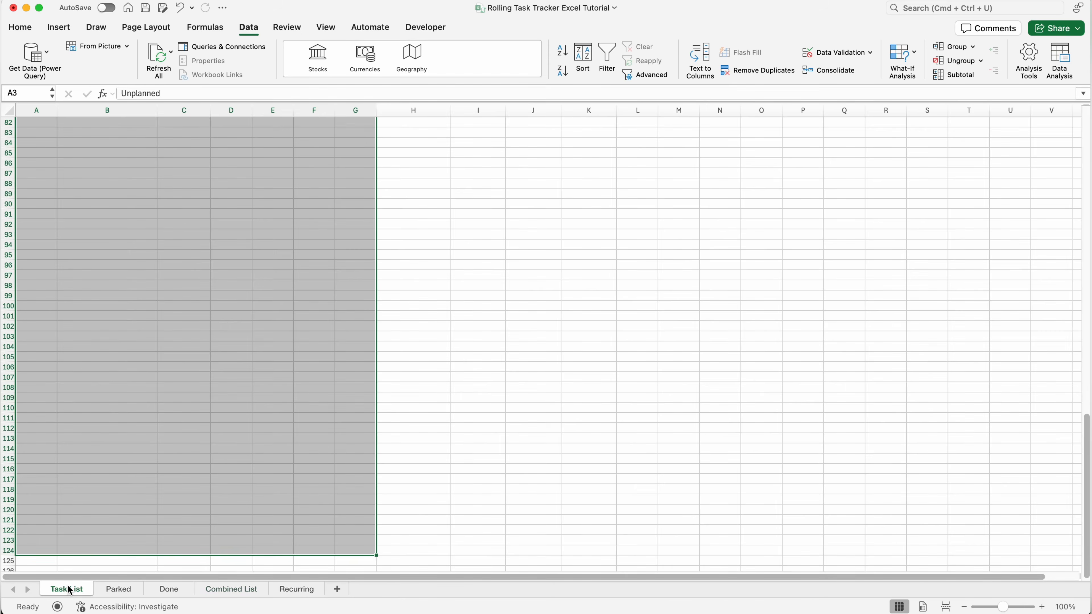
click(157, 258)
key(super+Up)
key(Up)
key(Up)
key(Up)
key(Up)
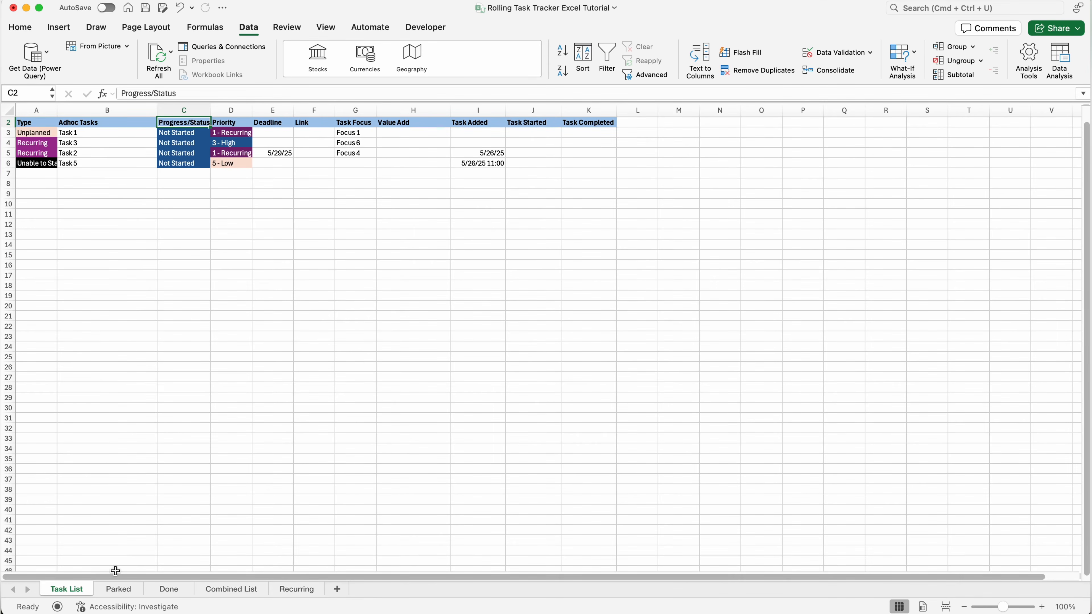
Compare the Done sheet's task rows with the formula in A2 of the Combined List and its stacked rows
click(231, 589)
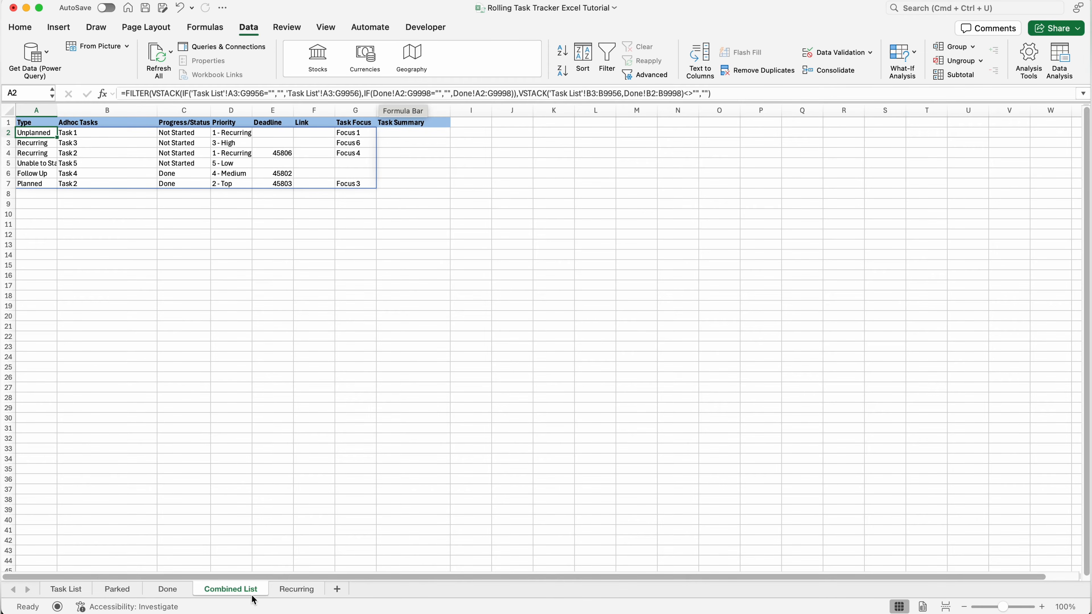
click(168, 590)
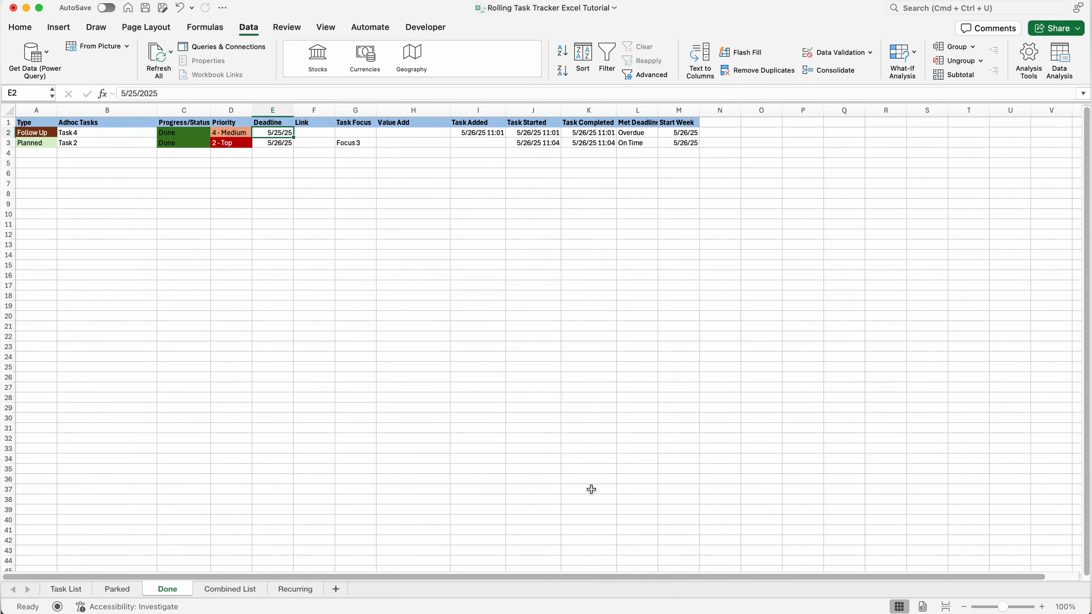
click(236, 590)
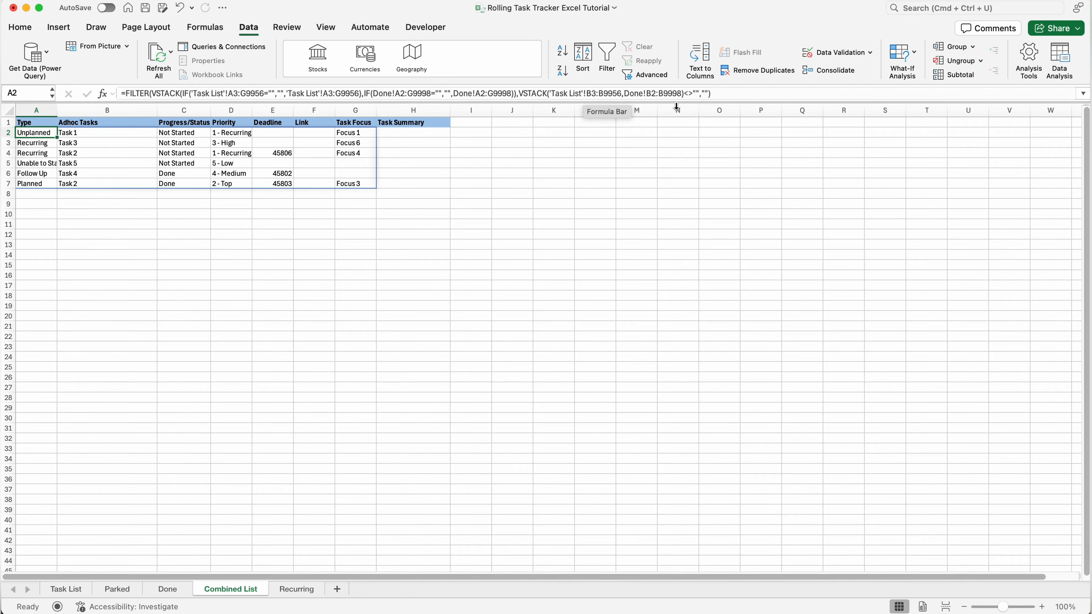
click(714, 94)
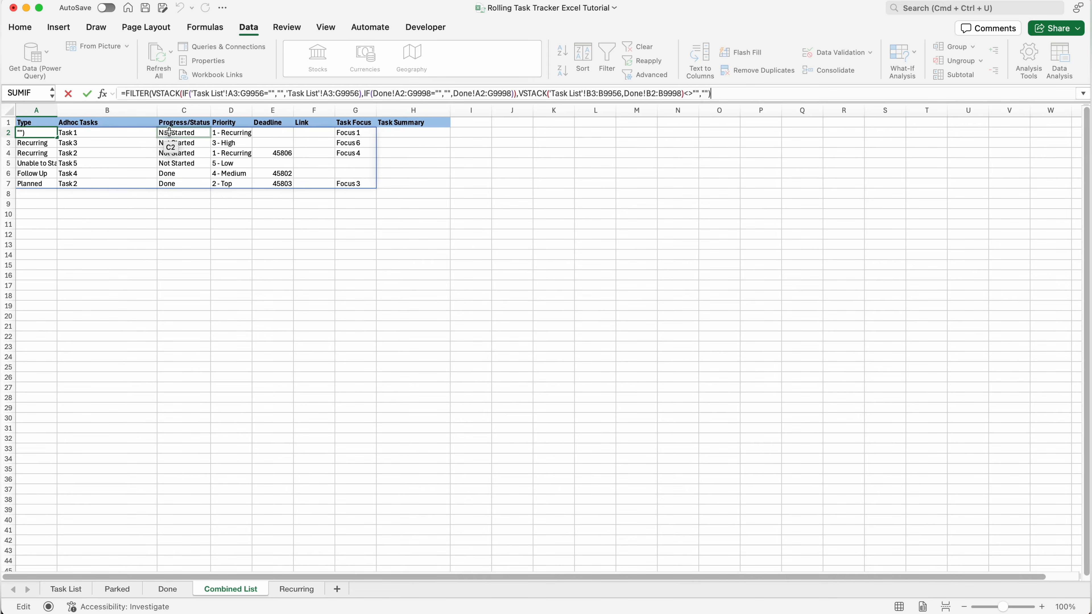
key(Return)
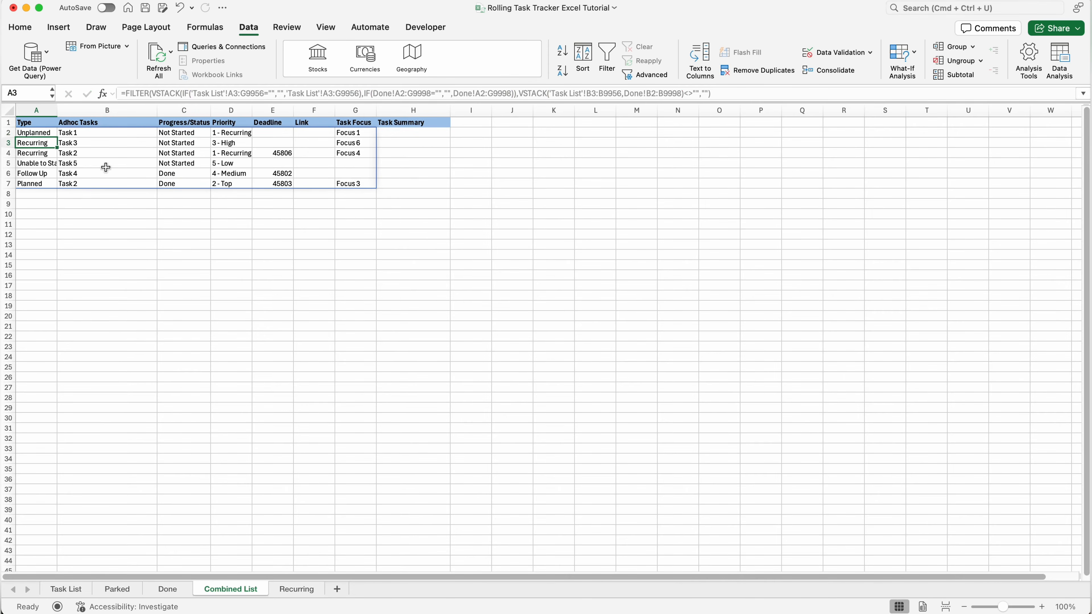
click(33, 131)
Enter the Task Summary formula =IF(ISBLANK(C2),"",B2&" - "&(INDEX(TEXTSPLIT(D2," "),1,3))&" - "&C2) in H2 of the Combined List
click(404, 133)
click(324, 93)
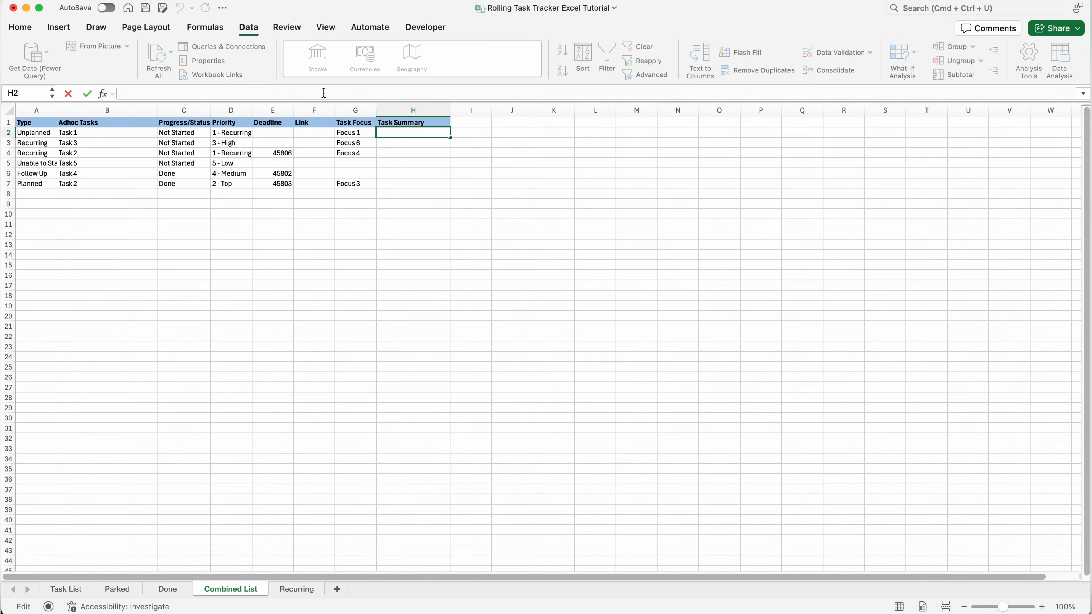
text(=IF(ISBLANK(C2),"",B2&" - "&(INDEX(TEXTSPLIT(D2," "),1,3))&" - "&C2))
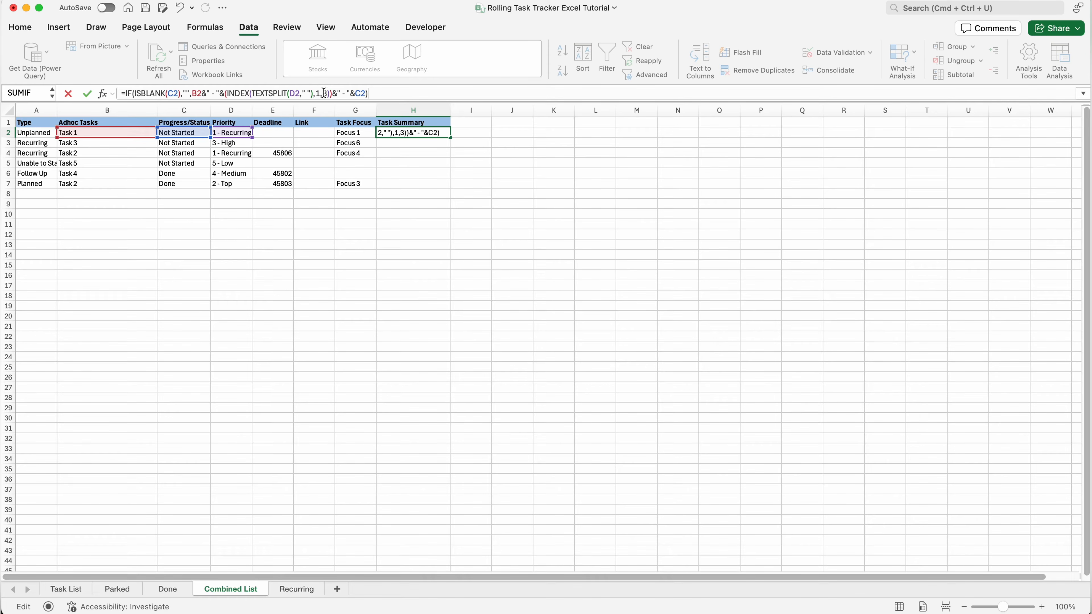
key(Return)
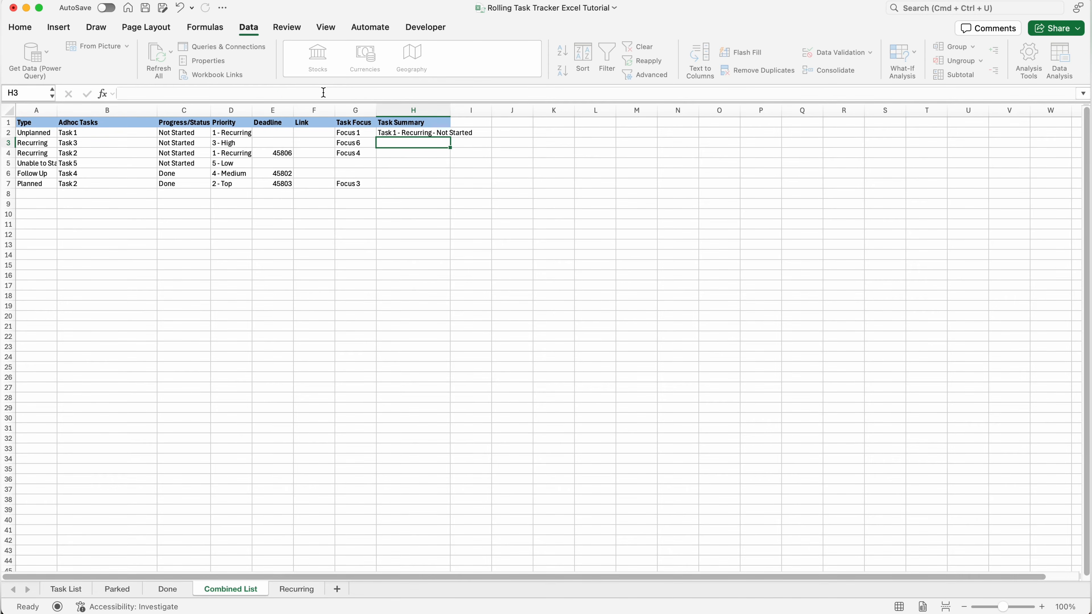
click(417, 134)
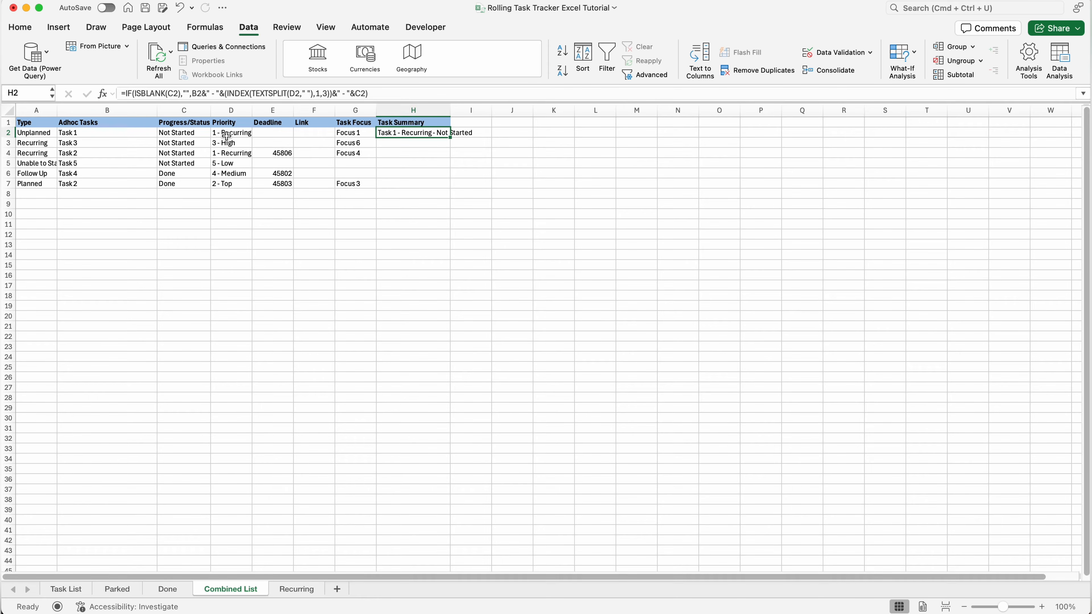
Test splitting Task 3's priority at the spaces by entering =TEXTSPLIT(D3," ") in K3 of the Combined List
click(552, 142)
text(=split)
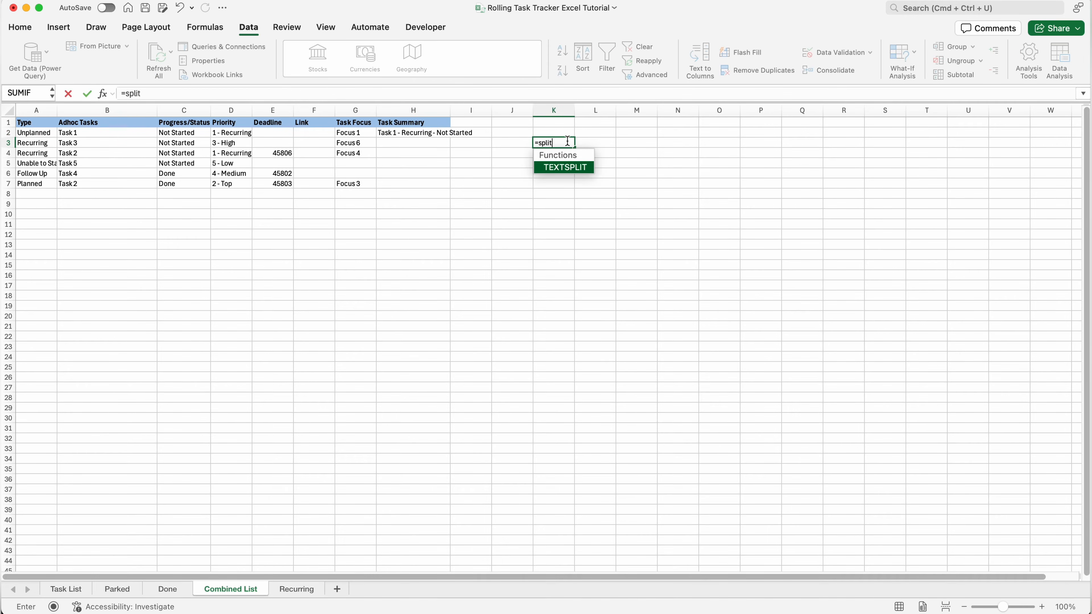
double_click(564, 167)
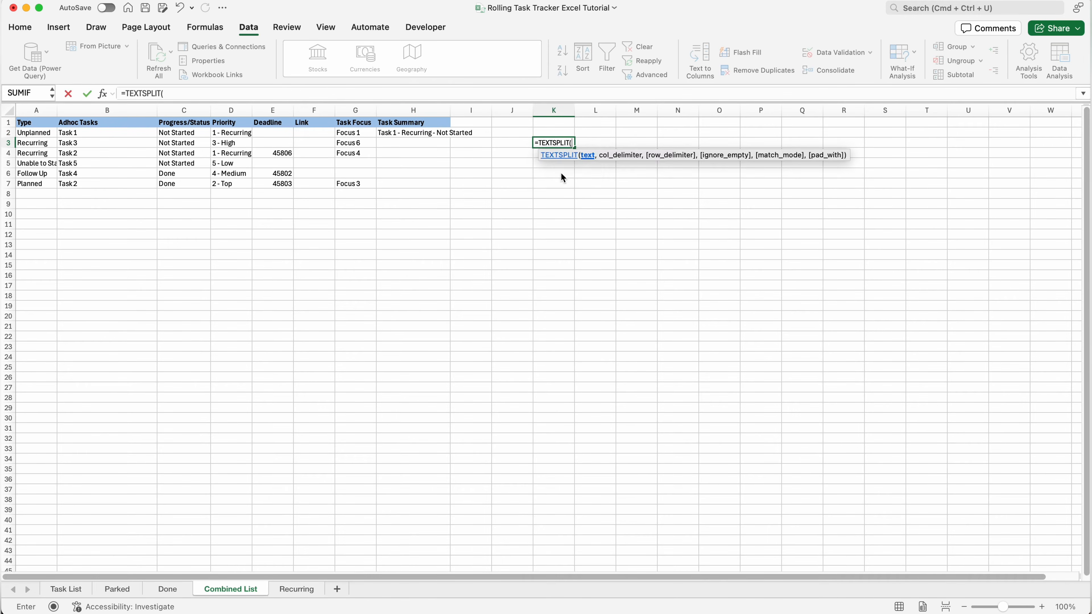
click(230, 146)
text(,")
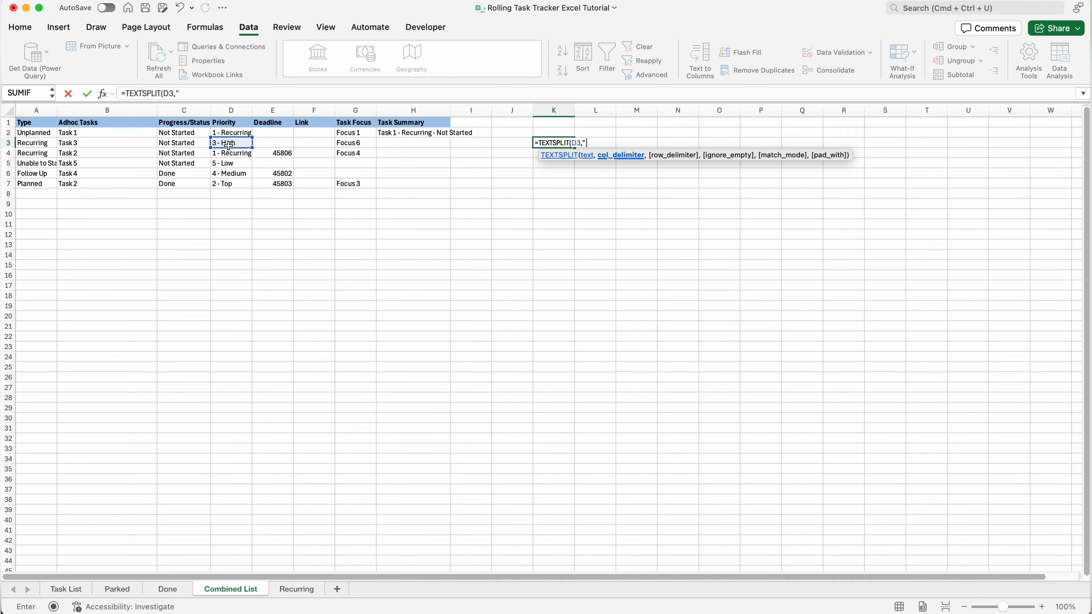
text( "))
key(Return)
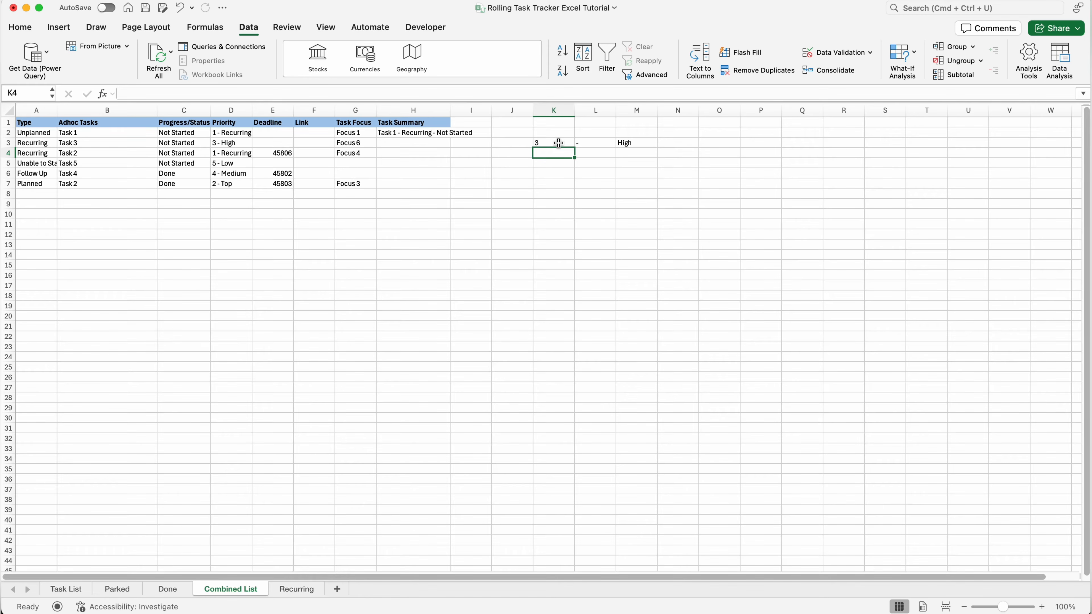
Inspect the separate pieces of the split priority in K3:M3 and clear the test formula
click(558, 143)
click(597, 143)
click(556, 142)
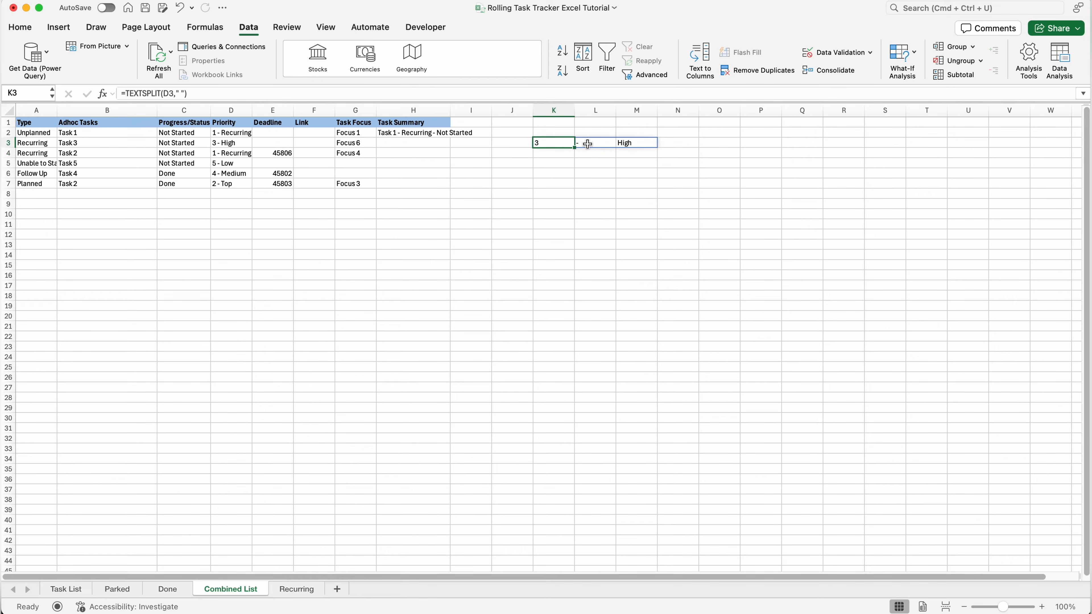
click(587, 144)
click(622, 144)
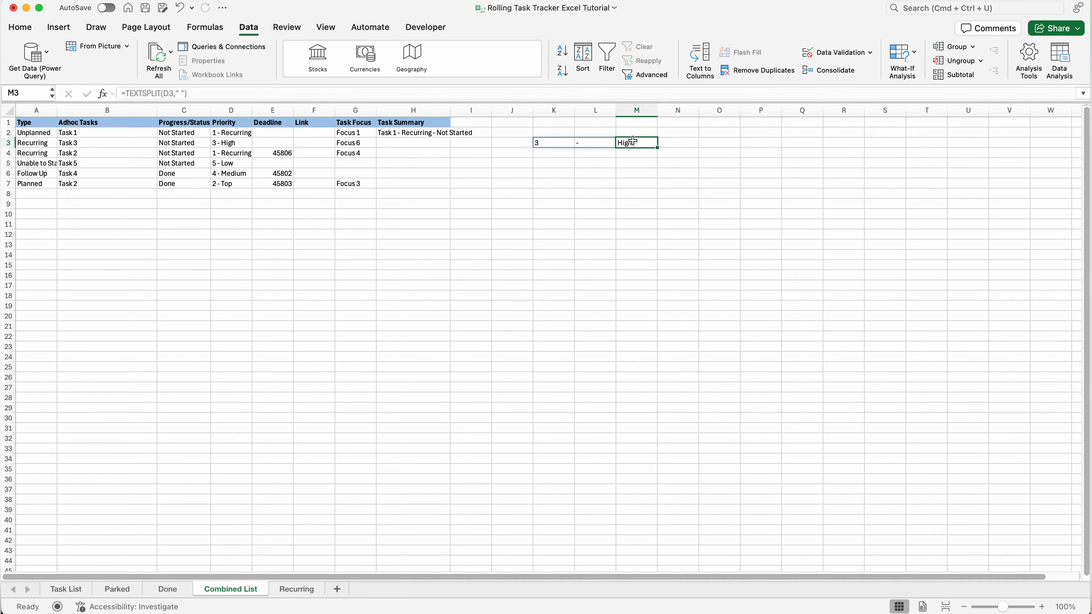
drag(557, 145, 629, 145)
key(Delete)
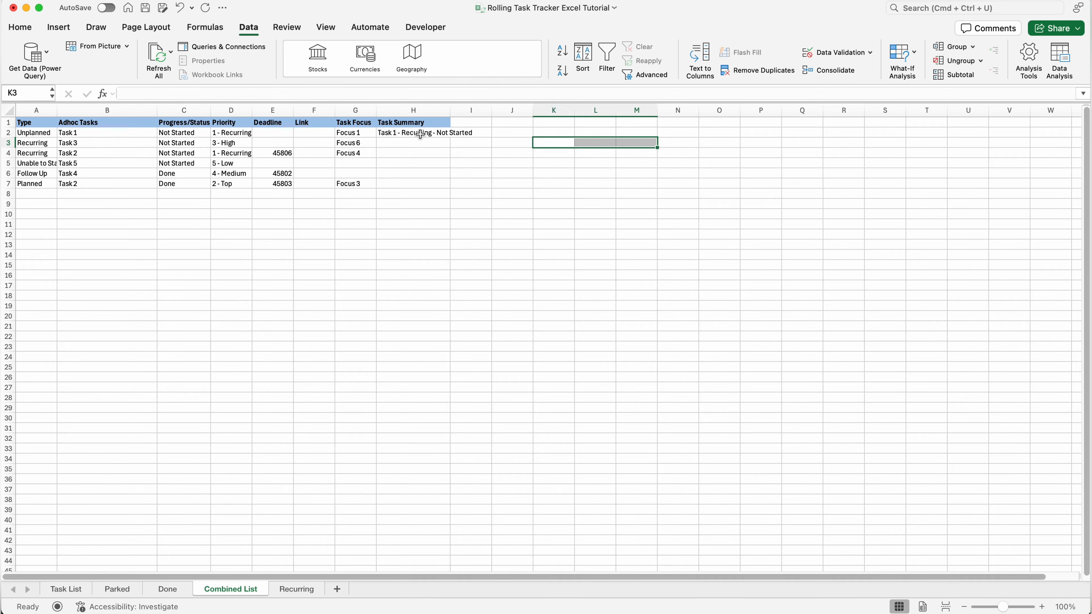
Fill the Task Summary formula from H2 down through H4715 and check the filled summaries of the Combined List
click(419, 134)
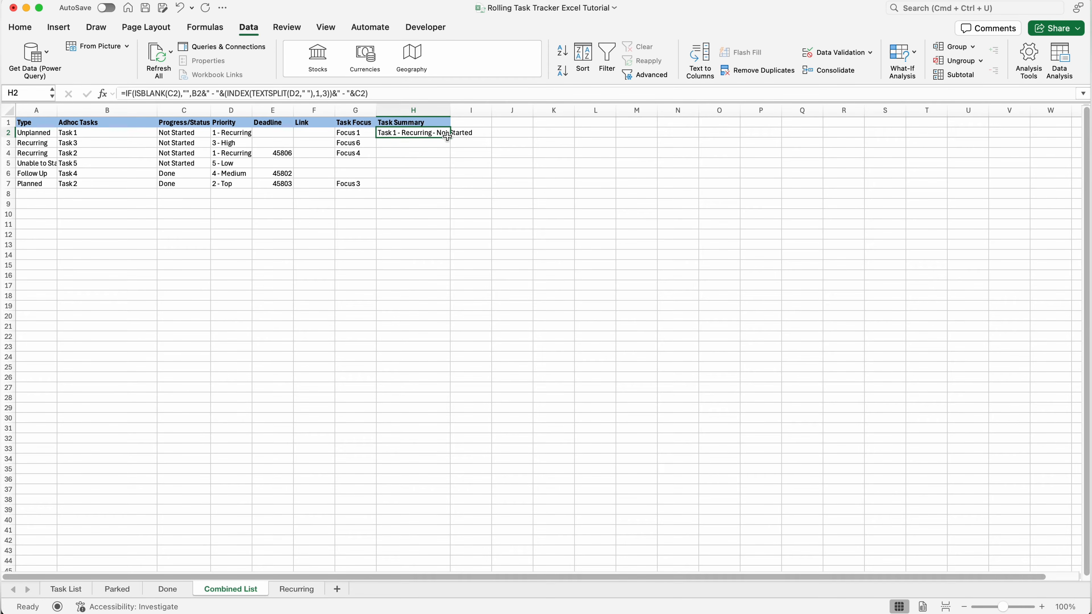
drag(450, 139, 413, 553)
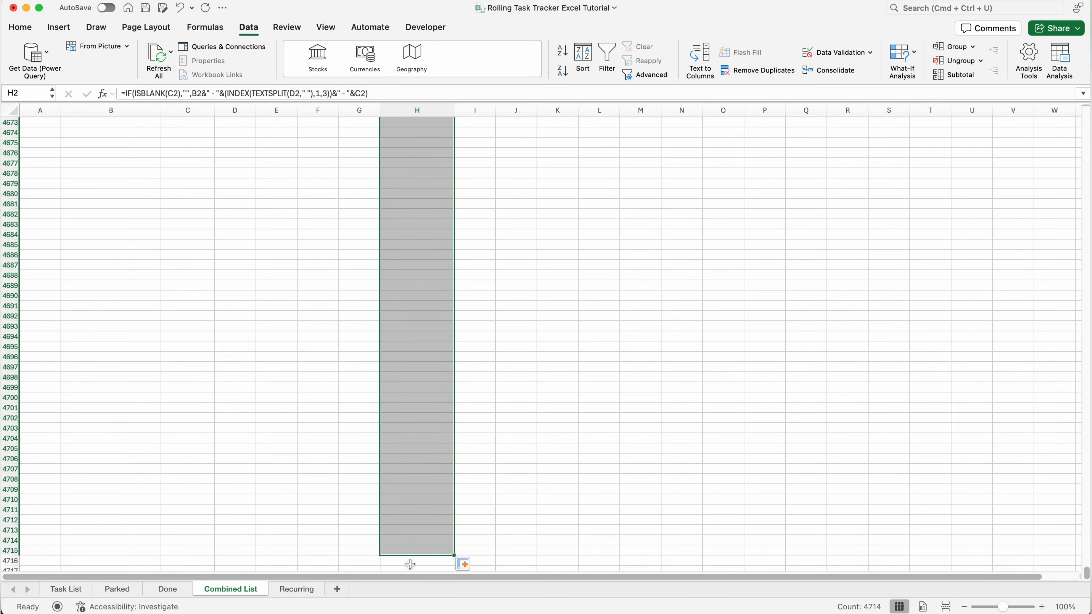
click(408, 552)
click(423, 391)
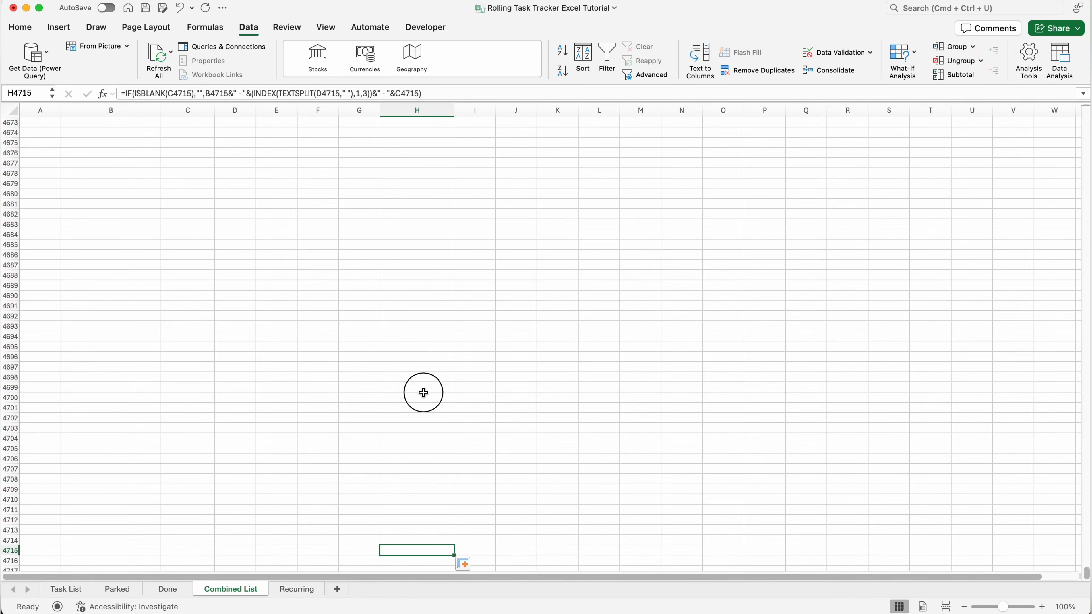
key(super+Up)
click(426, 173)
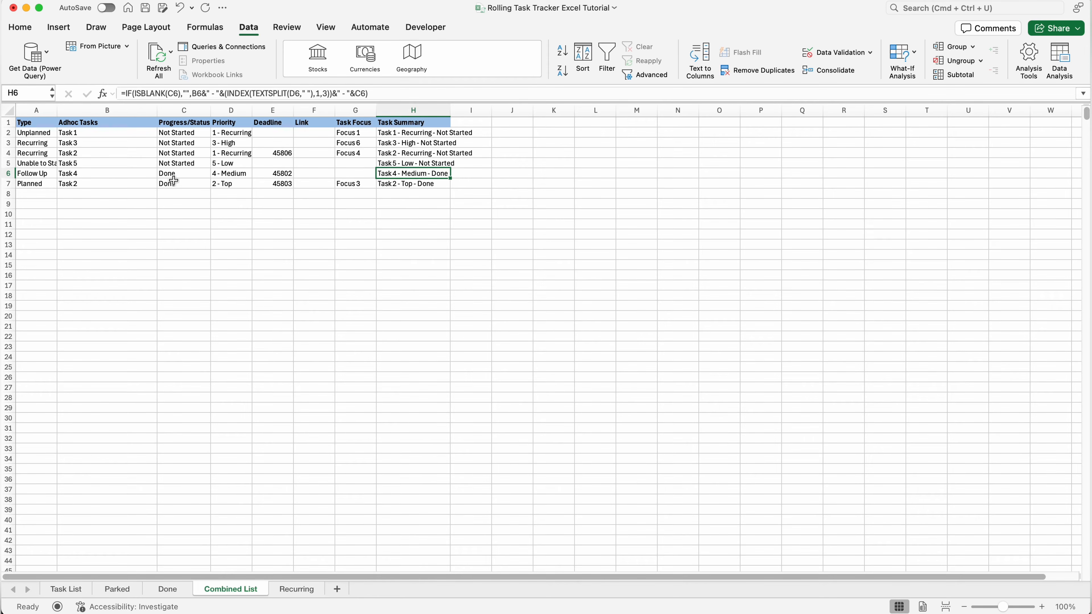
Format the Deadline column (E) of the Combined List as Date
click(272, 150)
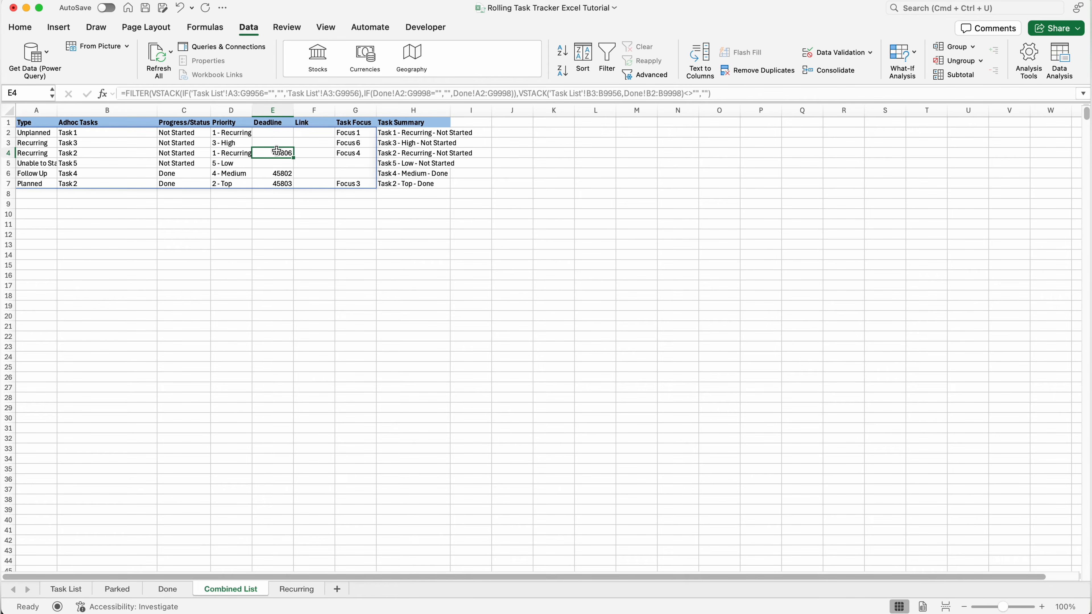
click(274, 112)
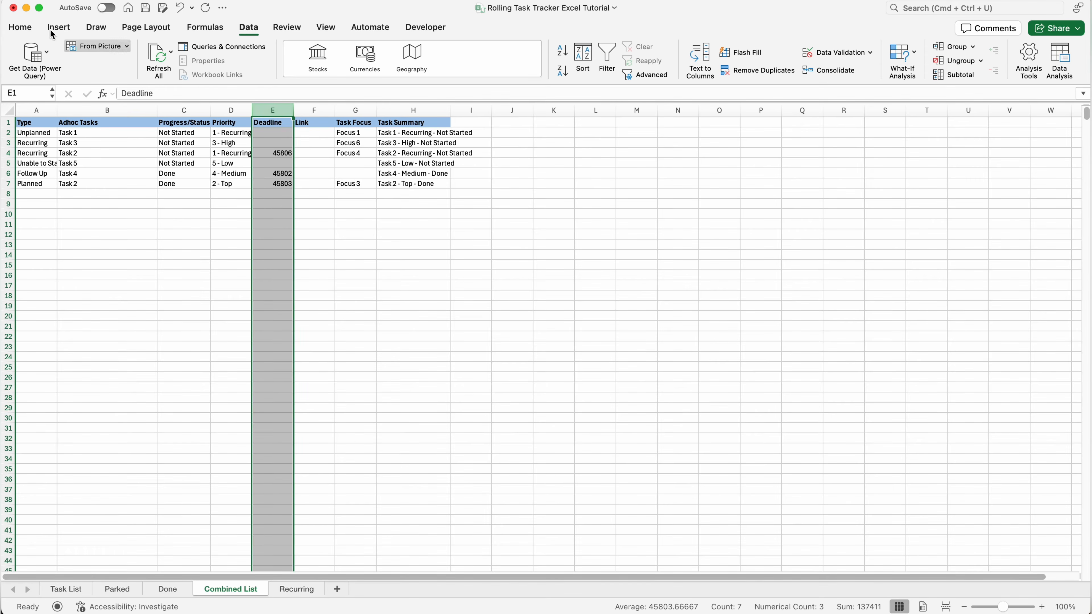
click(19, 30)
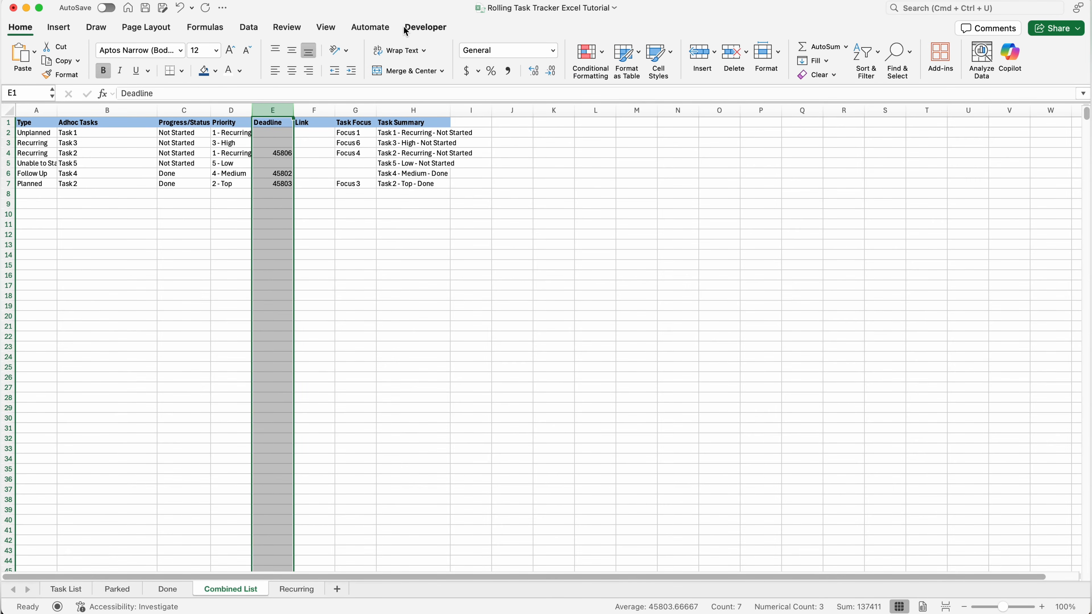
click(554, 51)
click(514, 168)
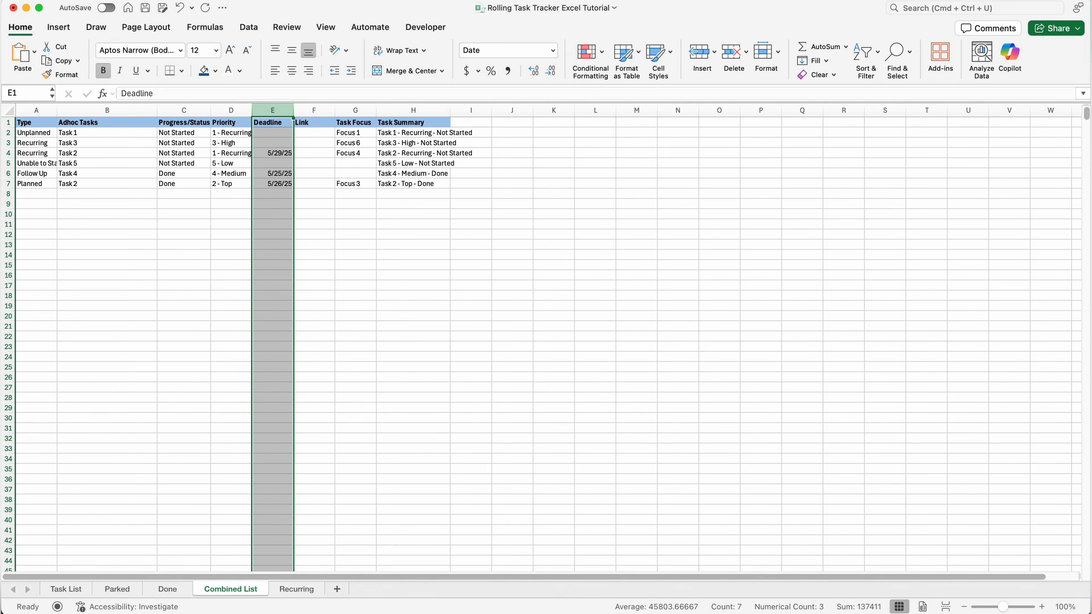
click(388, 151)
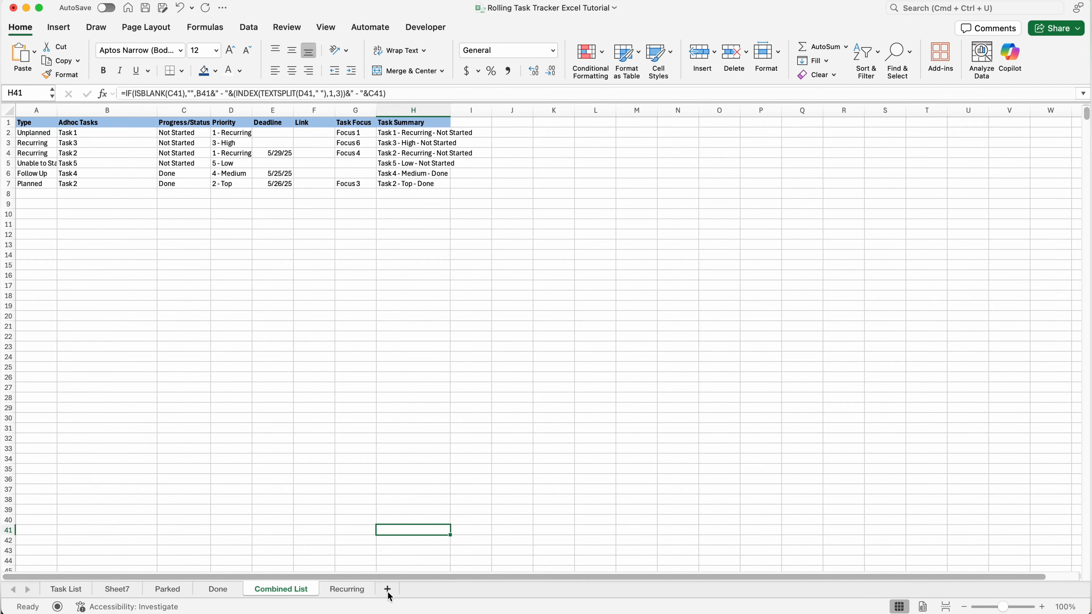
Add a new sheet after the Combined List and name it Worksheet
click(388, 592)
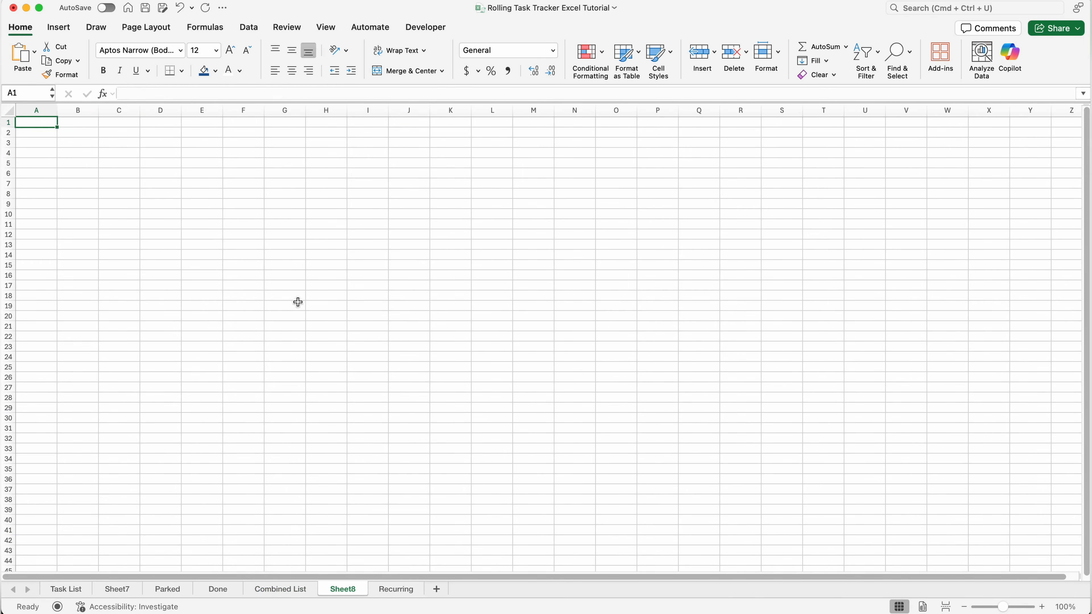
right_click(357, 595)
click(399, 449)
text(Work)
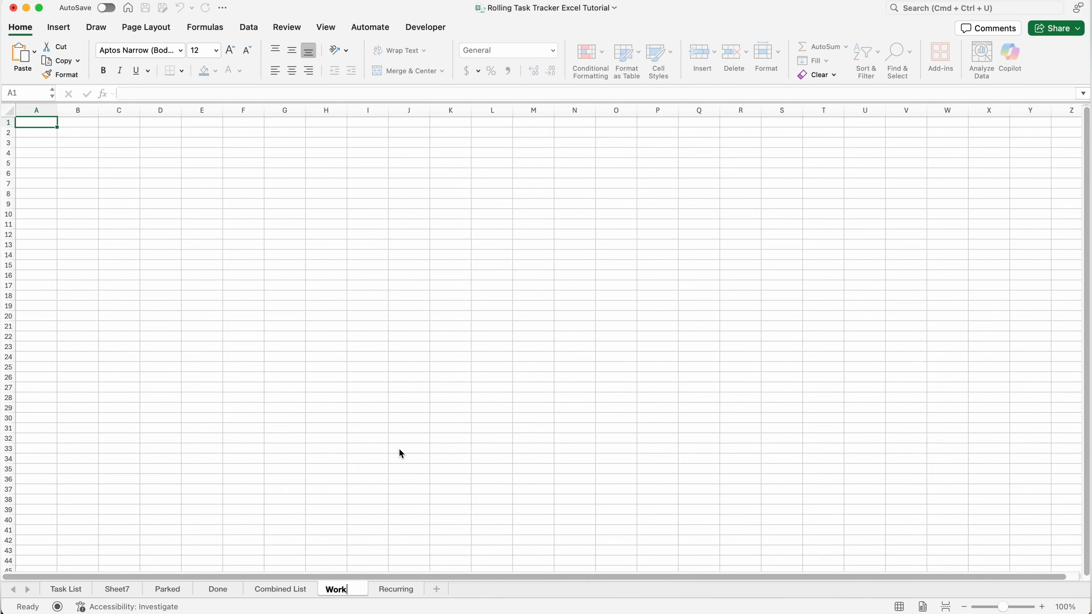
text(sheet)
key(Return)
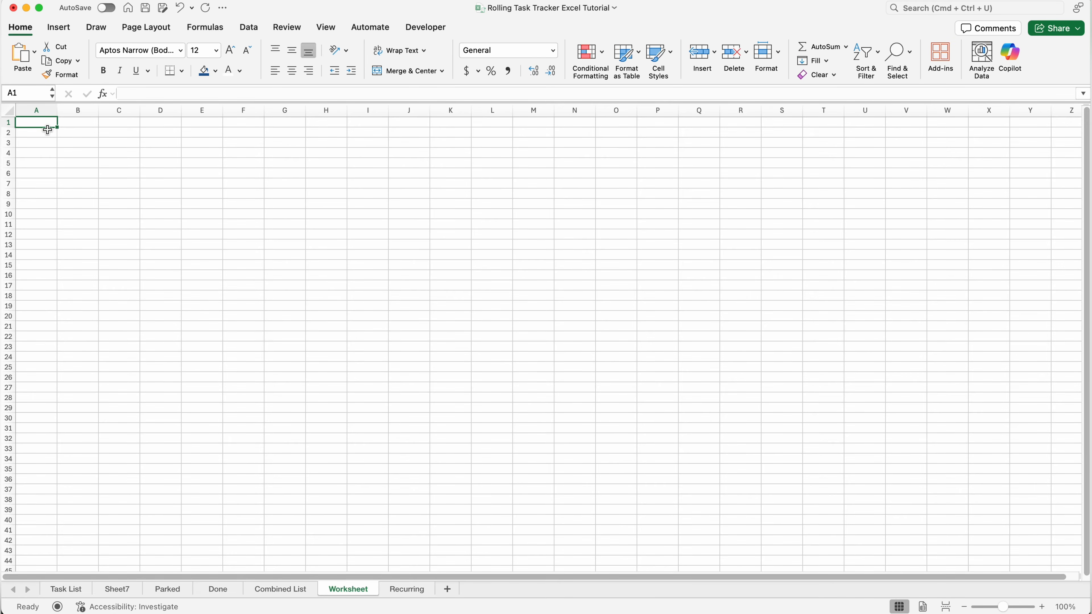
Create a PivotTable from columns A:M of the Done sheet, placed on the existing sheet at Worksheet!$A$2
click(235, 591)
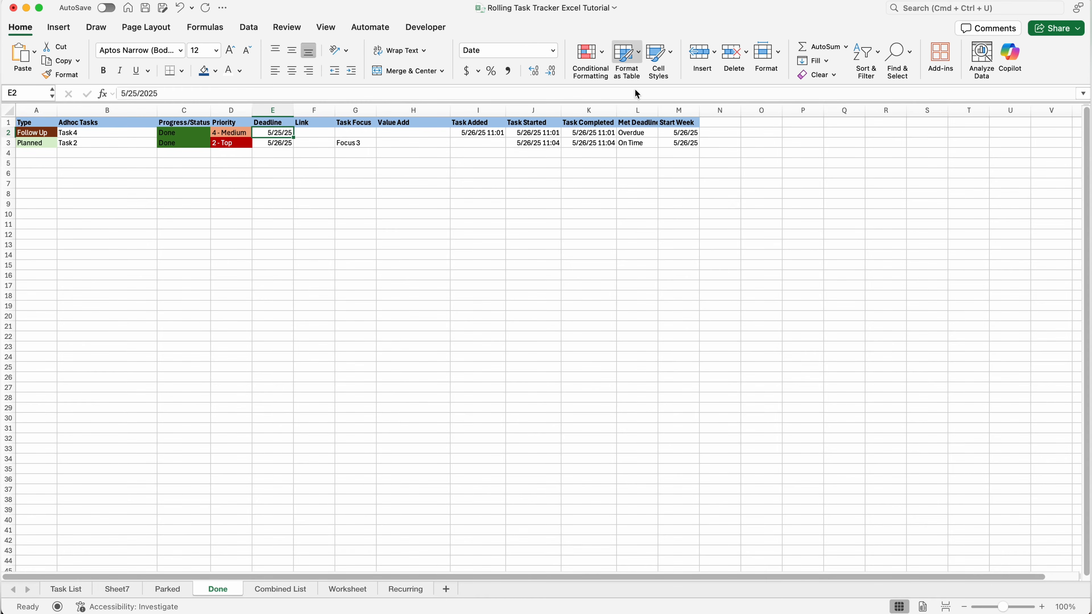
drag(679, 110, 51, 120)
click(60, 27)
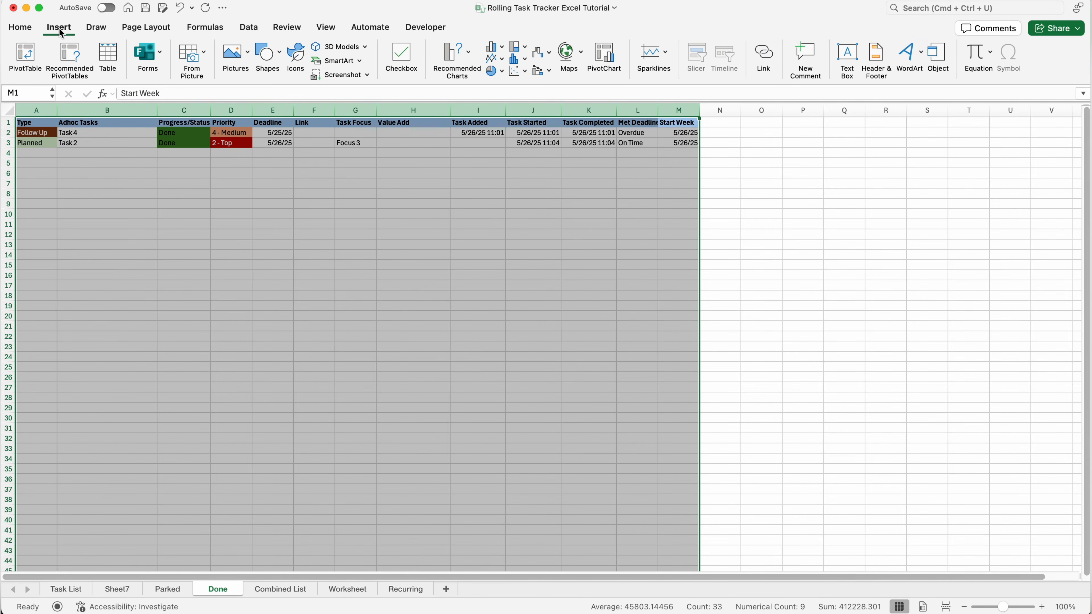
click(25, 56)
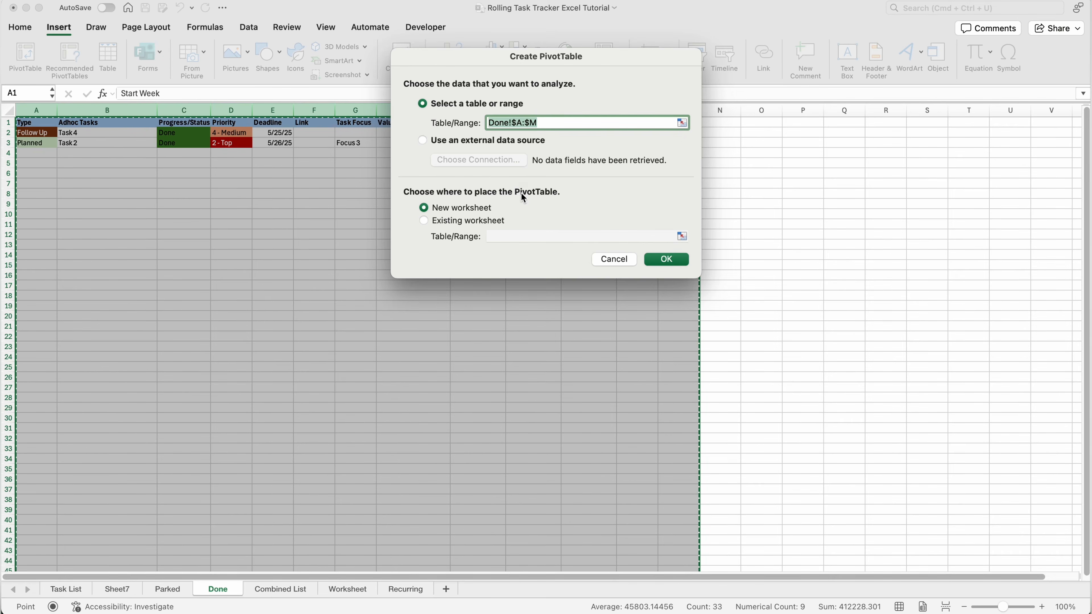
click(490, 225)
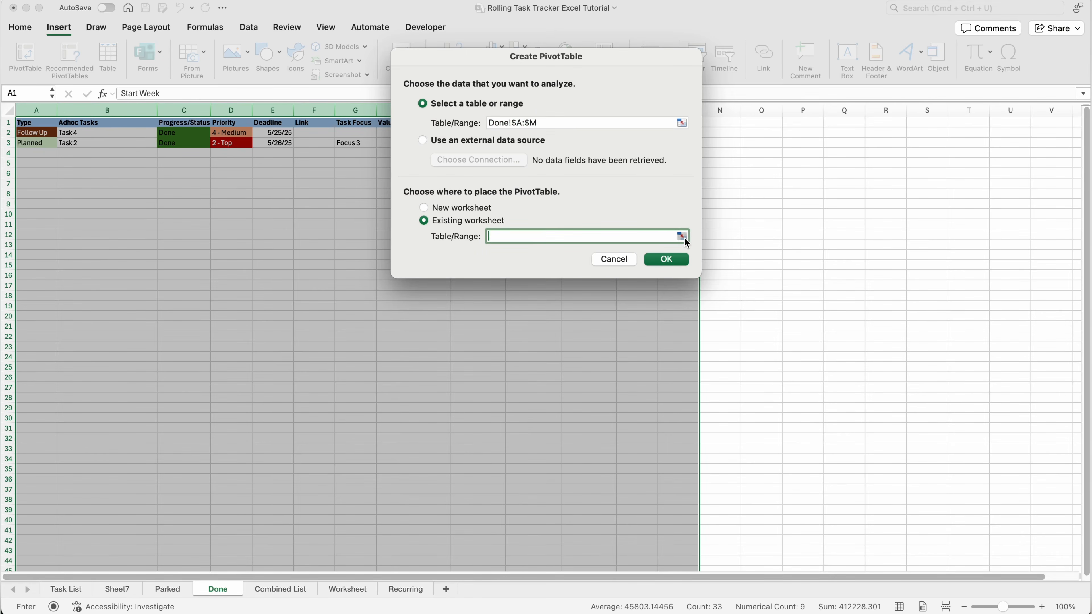
click(682, 236)
click(348, 590)
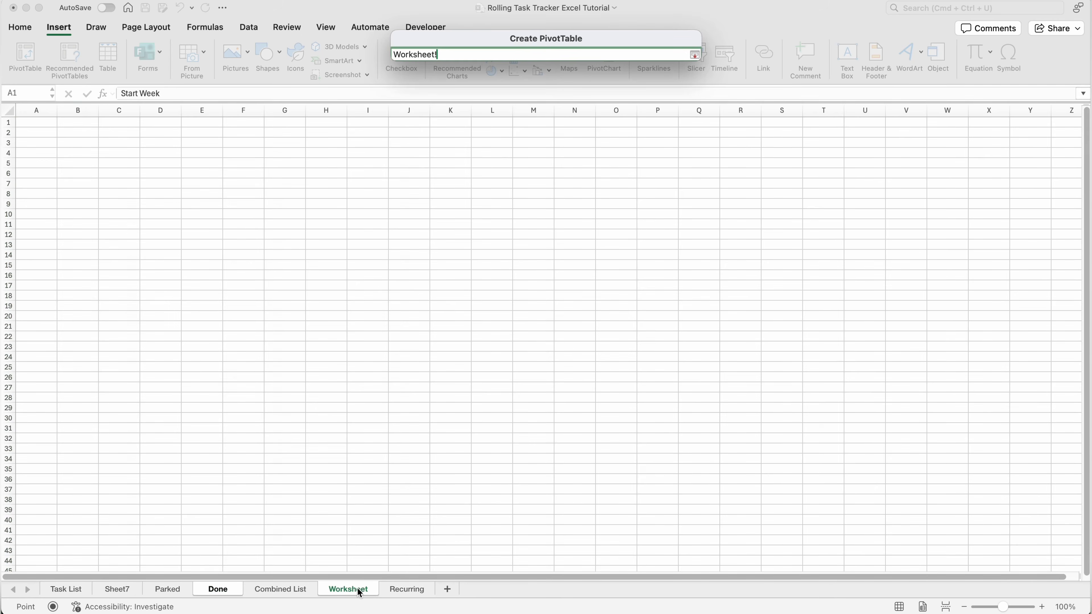
click(38, 133)
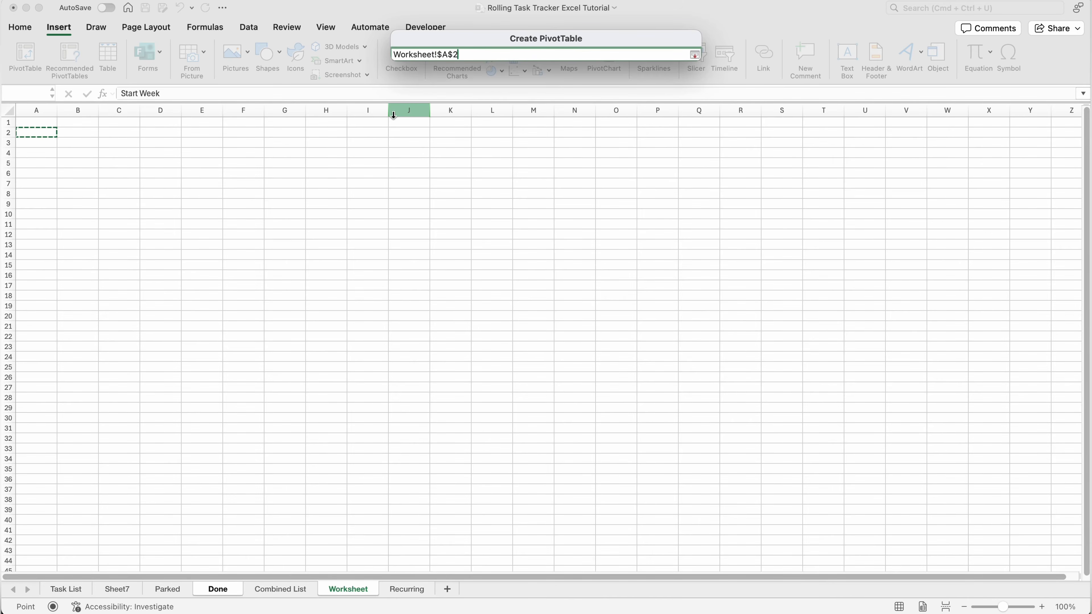
key(Return)
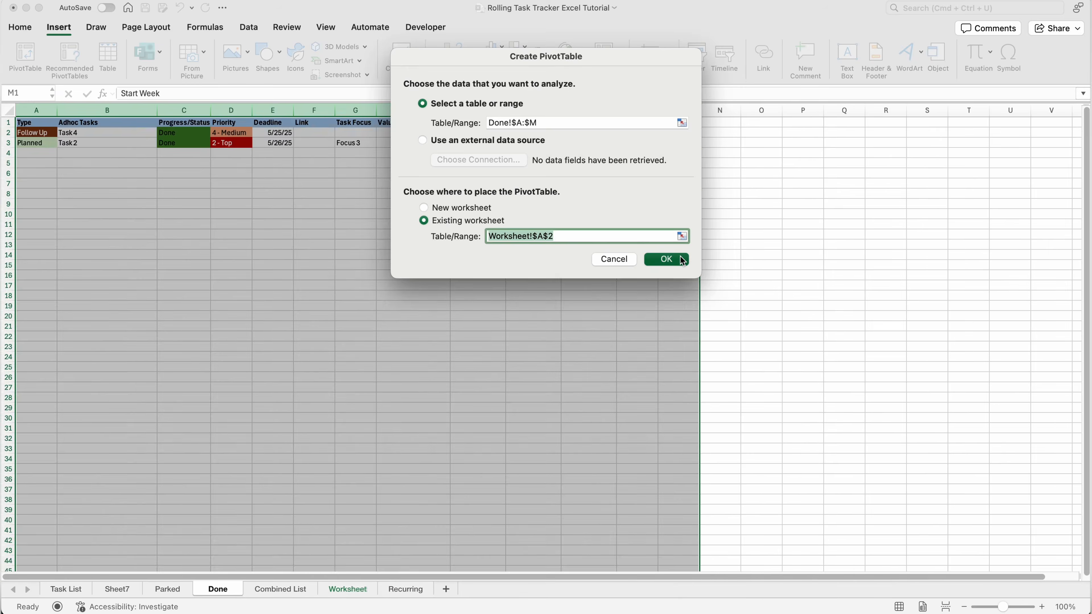
click(667, 259)
Lay out the PivotTable with a count of Adhoc Tasks as values, Task Focus as columns and Start Week as rows
drag(937, 177, 1053, 485)
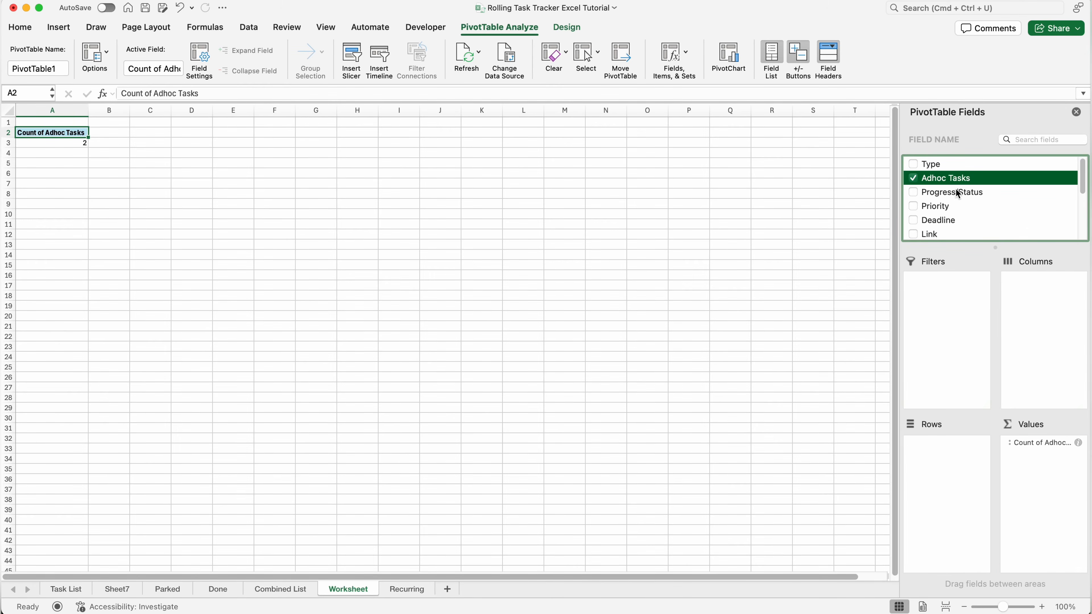
scroll(957, 195, down, 4)
drag(955, 195, 1012, 280)
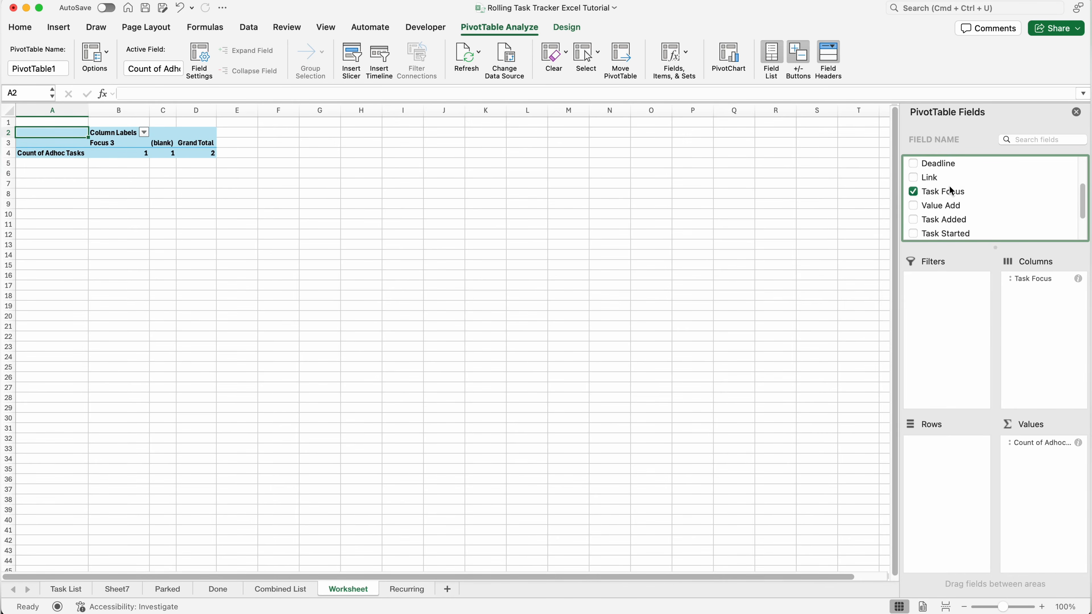
scroll(951, 191, down, 3)
drag(952, 232, 958, 472)
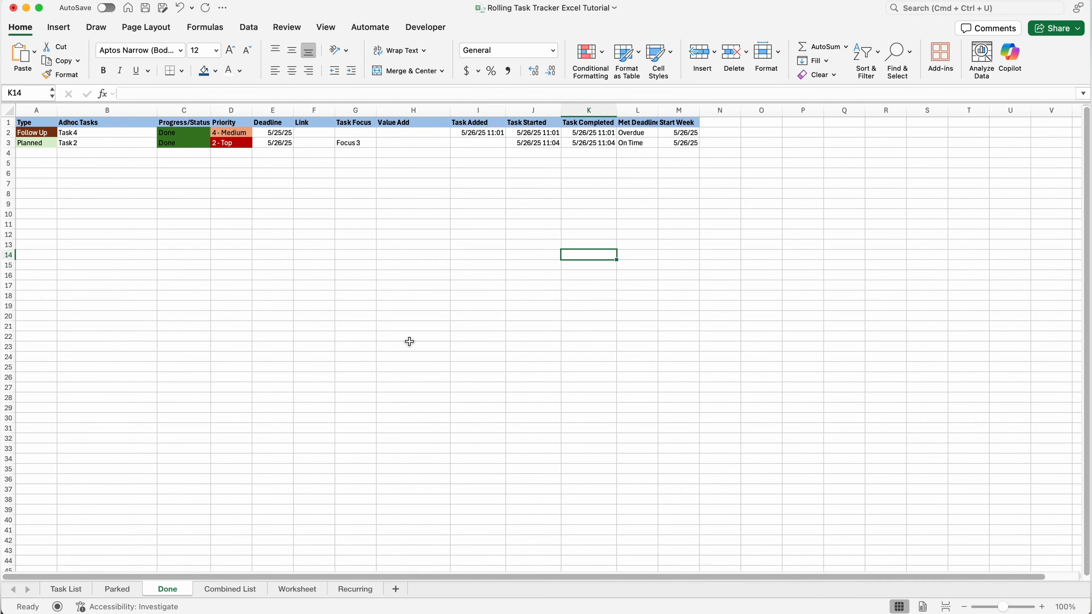
Set Task 3's status on the Task List to Pending and then to Done
click(105, 591)
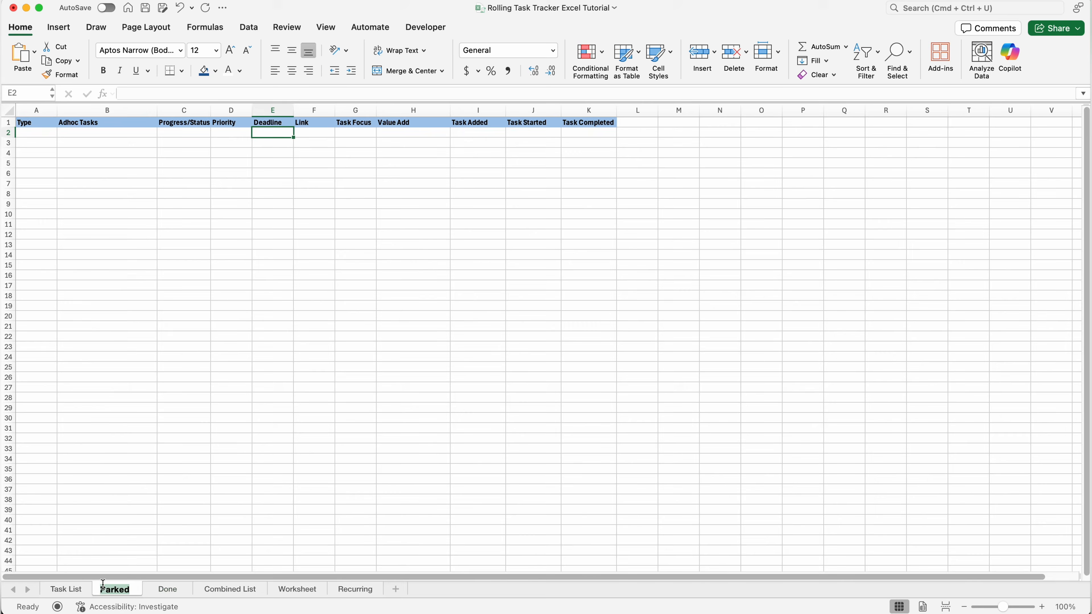
click(66, 589)
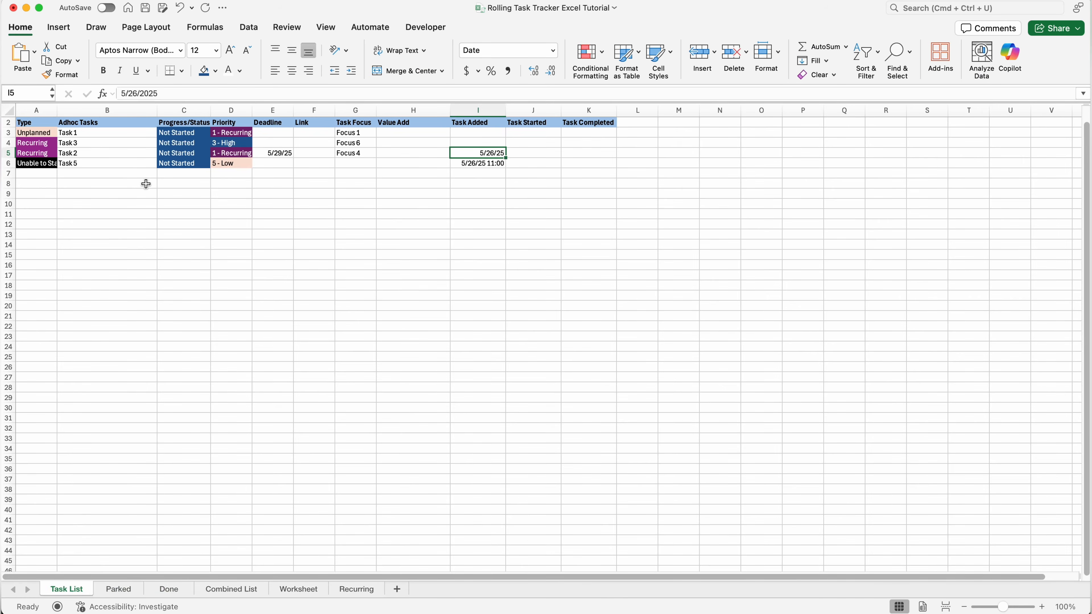
click(189, 143)
click(215, 143)
scroll(191, 188, up, 1)
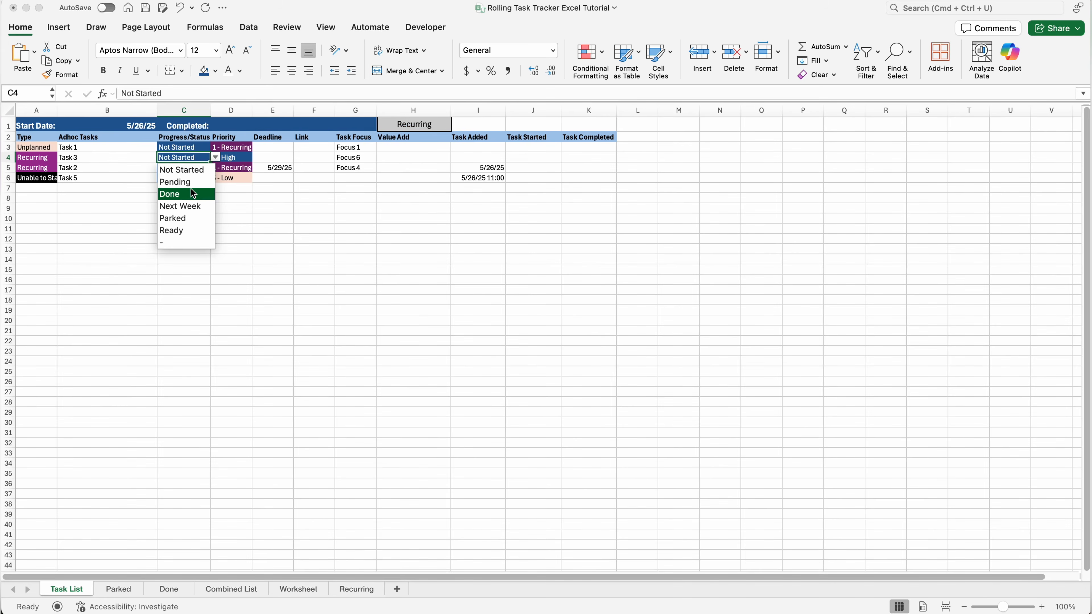
click(185, 182)
click(215, 158)
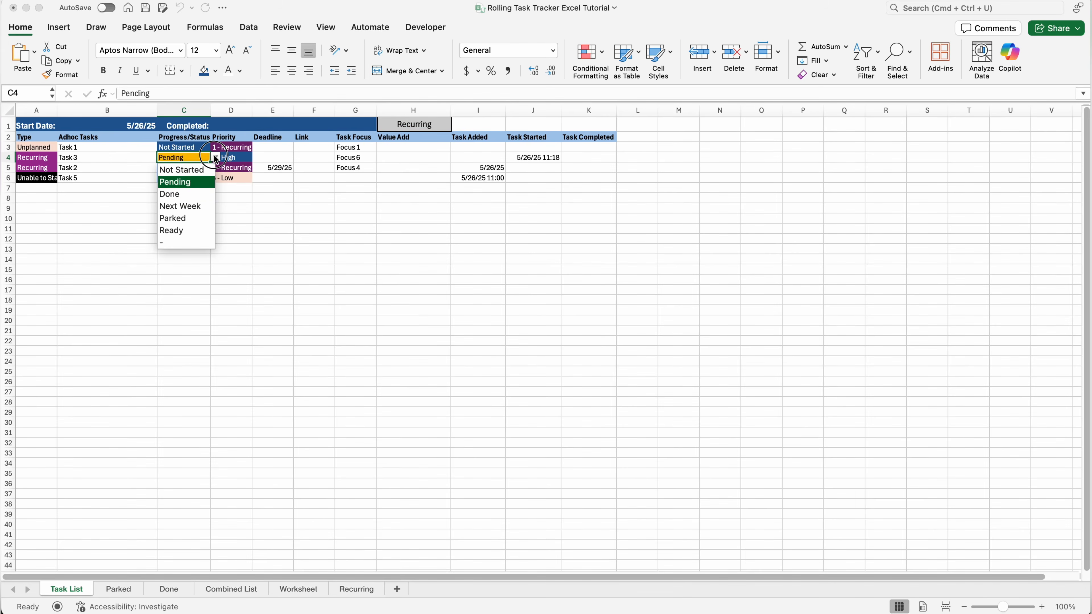
click(188, 193)
Set the Task List's Start Date in B1 to 5/19/2025
click(136, 126)
click(138, 93)
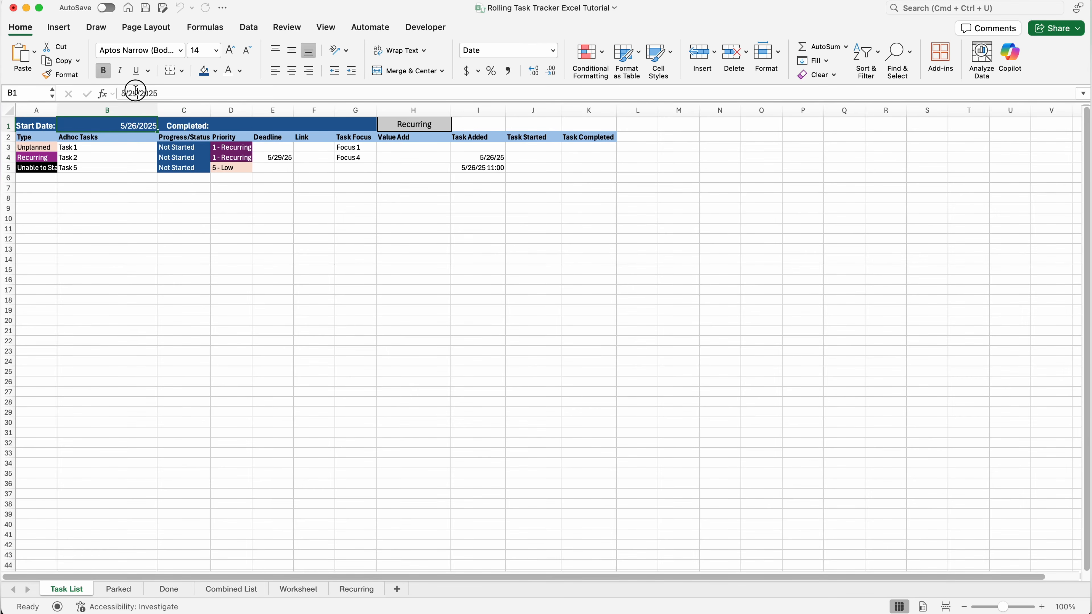
key(BackSpace)
key(BackSpace)
text(19)
Set the status of Task 1 and Task 2 on the Task List to Pending and then to Done
click(185, 147)
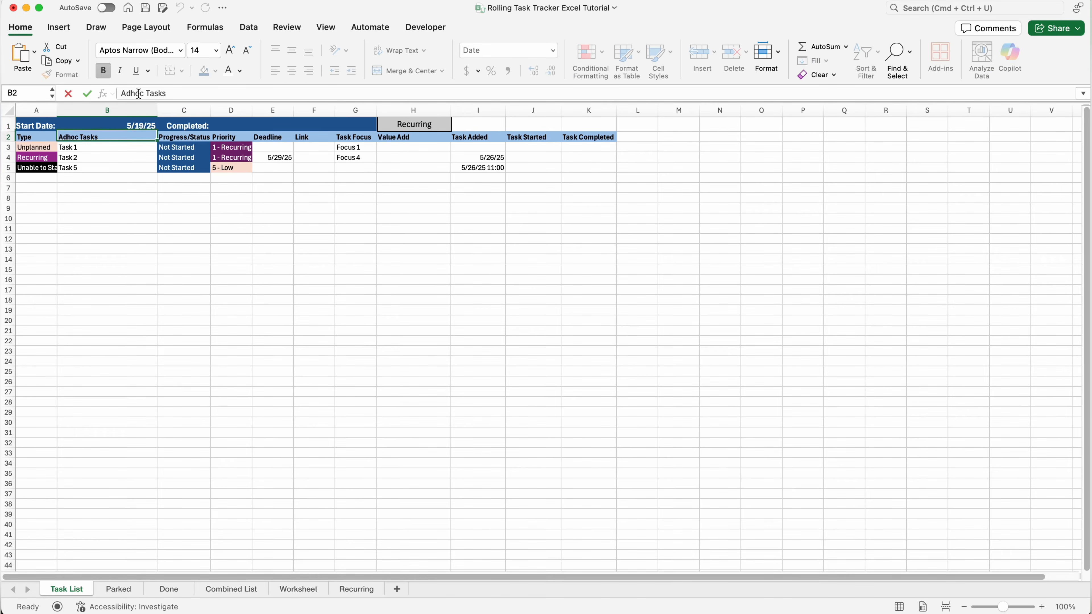
click(215, 147)
click(189, 174)
click(215, 147)
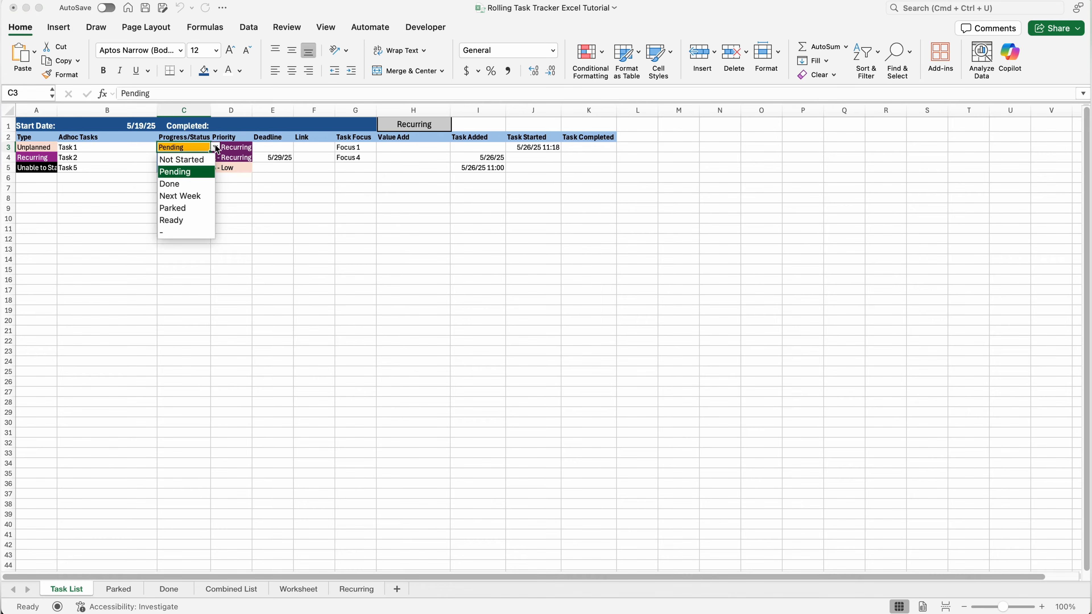
click(193, 184)
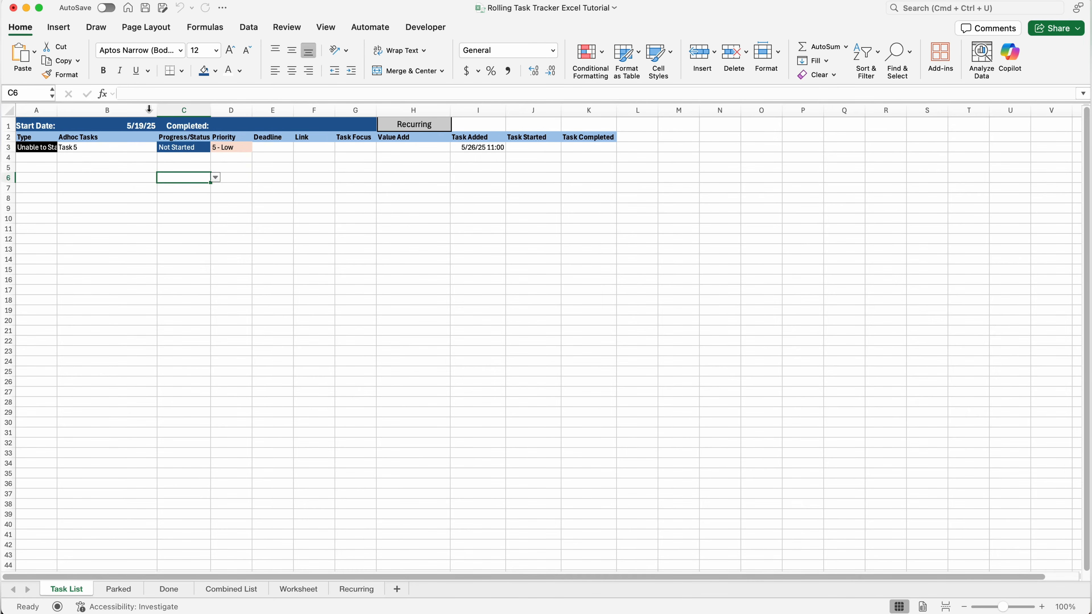
Set the Task List's Start Date in B1 to 5/25/2025
click(144, 125)
click(136, 94)
key(BackSpace)
key(BackSpace)
text(25)
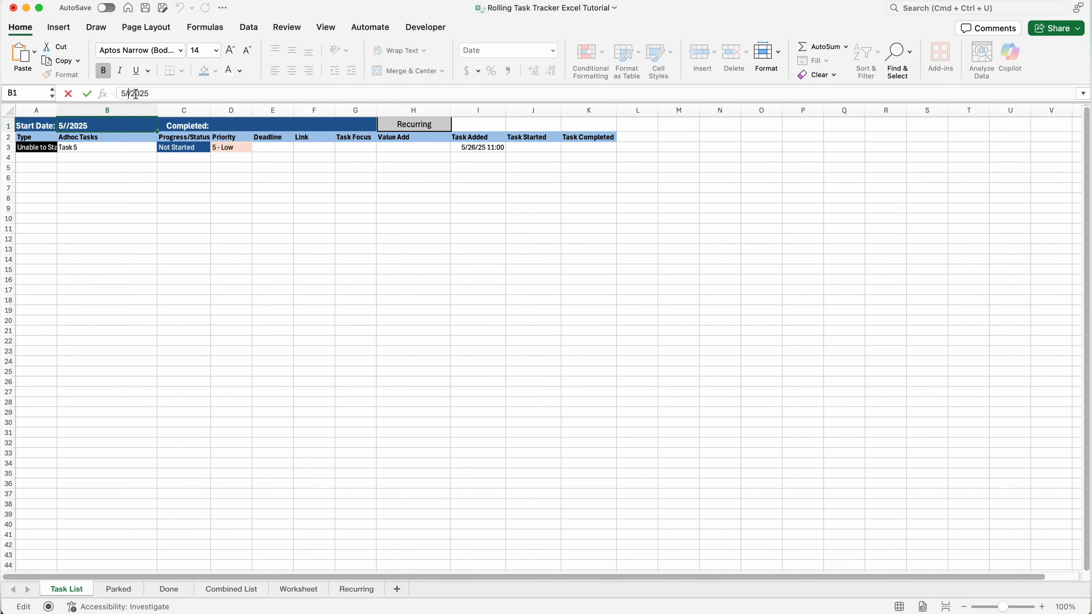
key(Return)
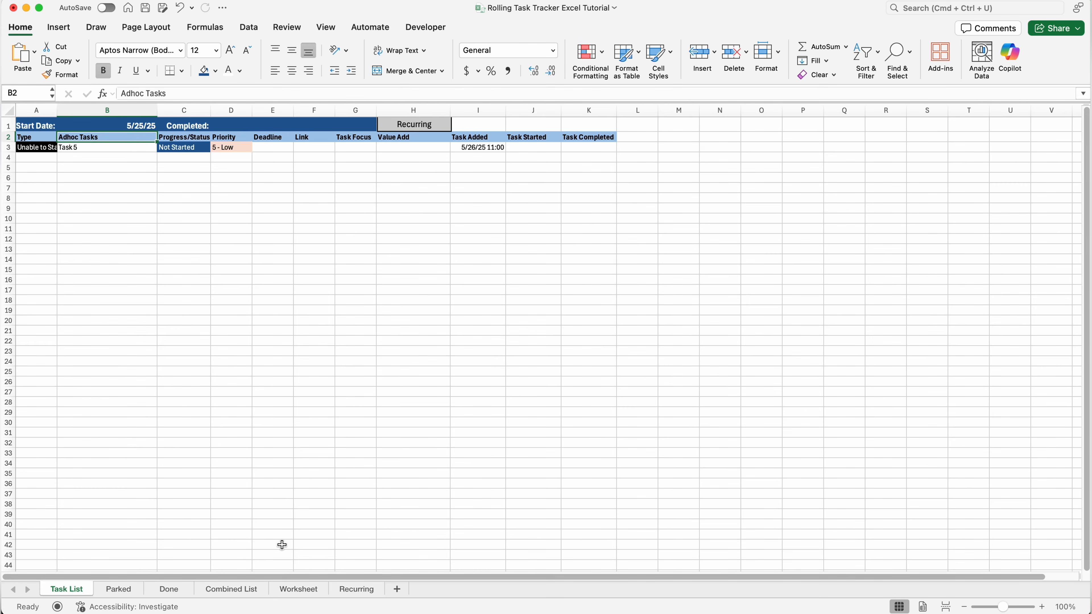
On the Worksheet sheet, filter the PivotTable's Task Focus columns by value to greater than 0
click(304, 591)
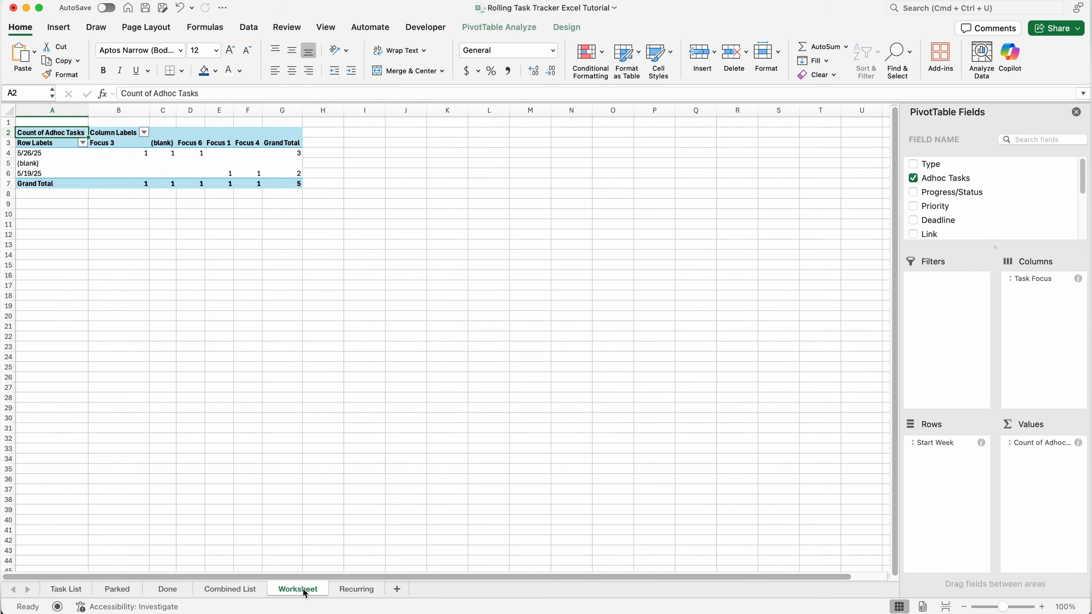
click(82, 154)
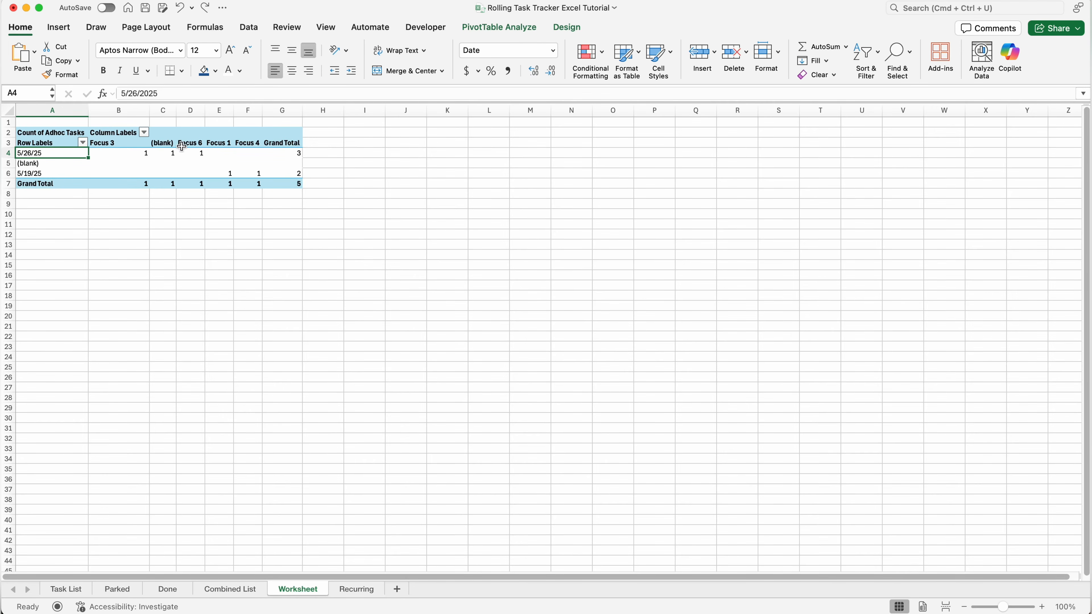
click(145, 132)
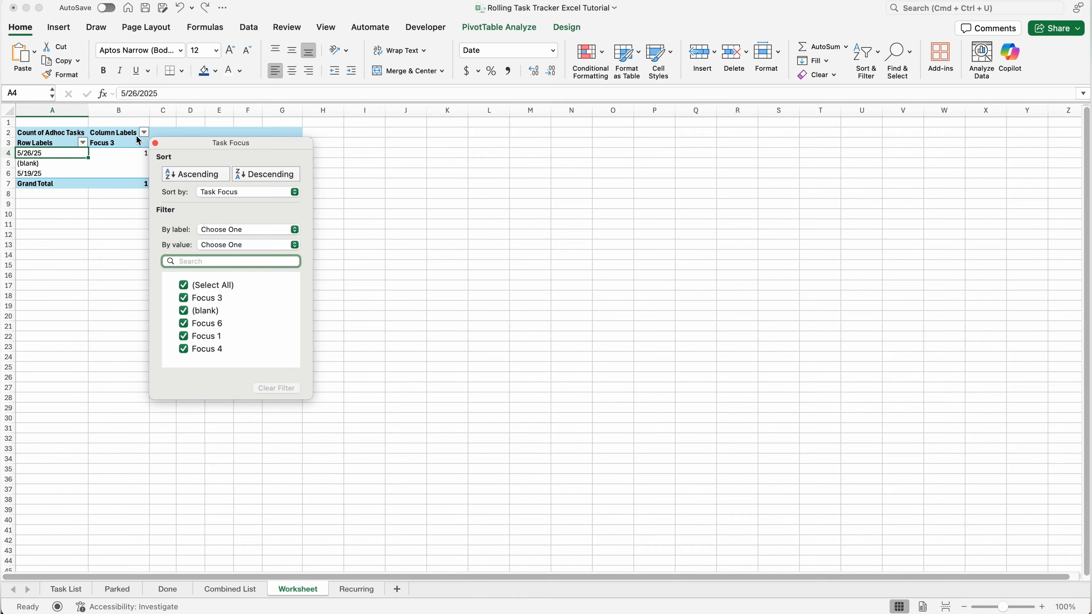
click(229, 245)
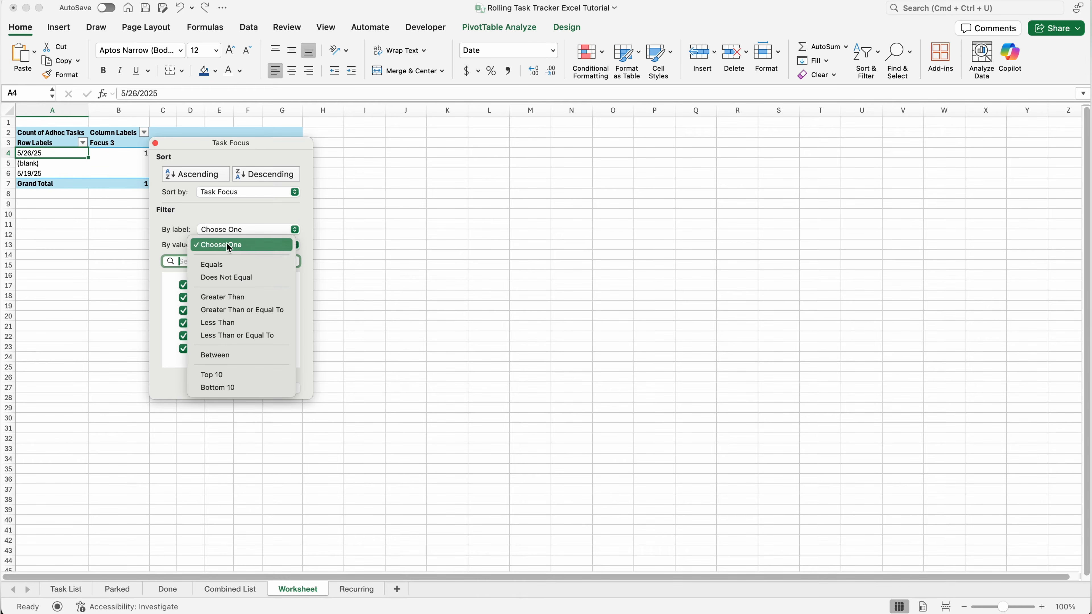
click(234, 296)
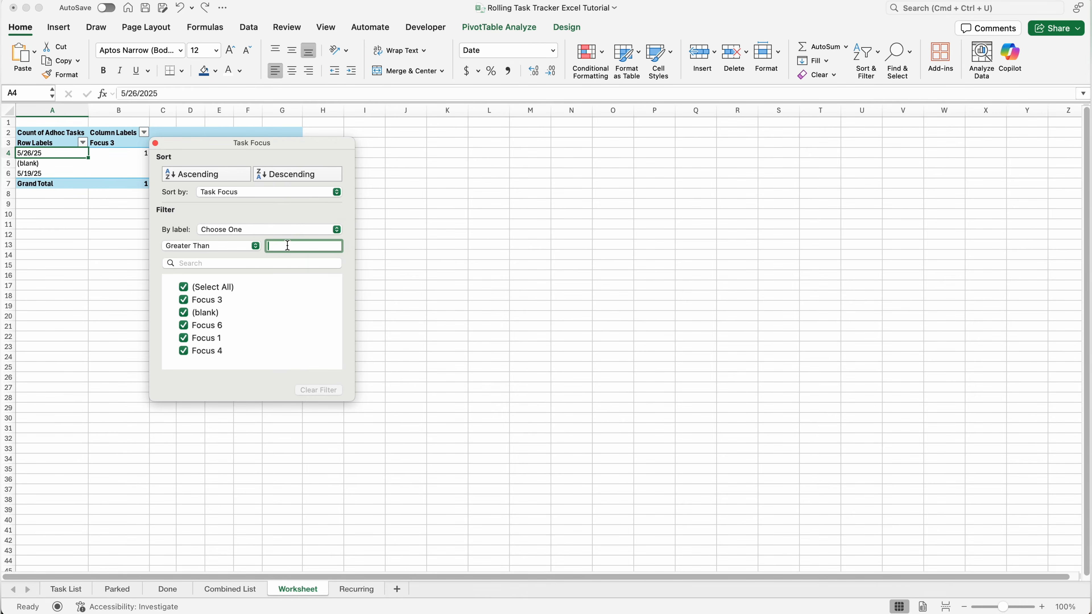
key(Return)
click(155, 143)
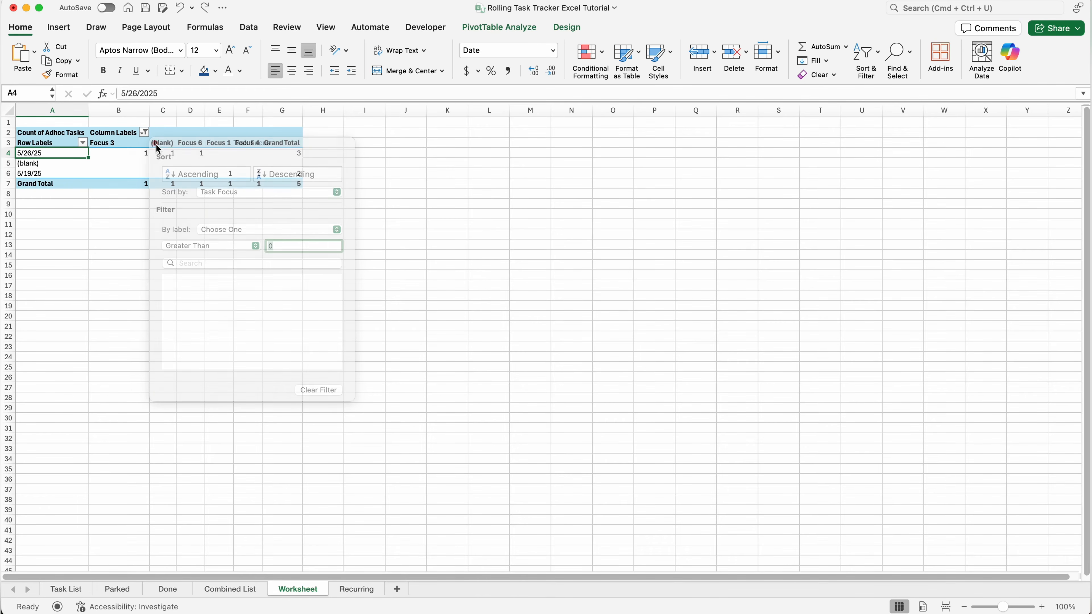
click(163, 153)
Filter the PivotTable's Start Week rows by value to greater than 0
click(82, 143)
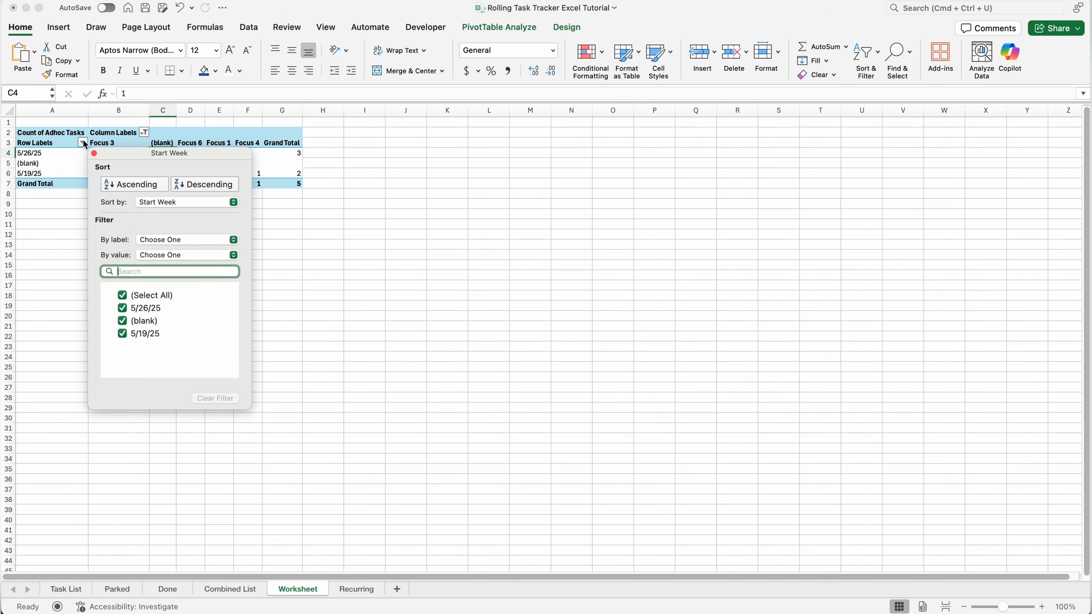
click(159, 255)
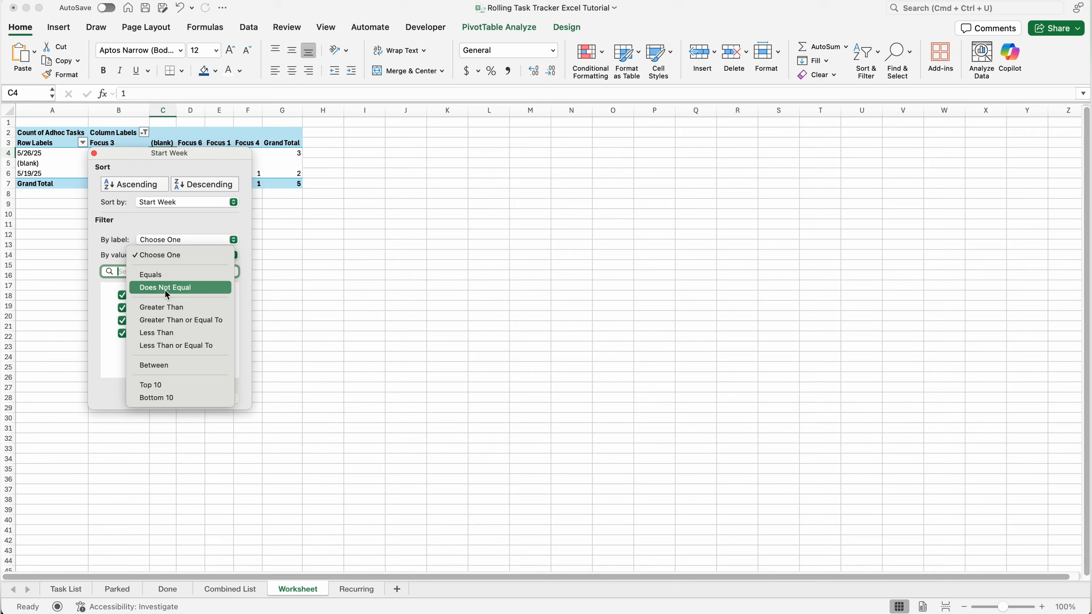
click(175, 309)
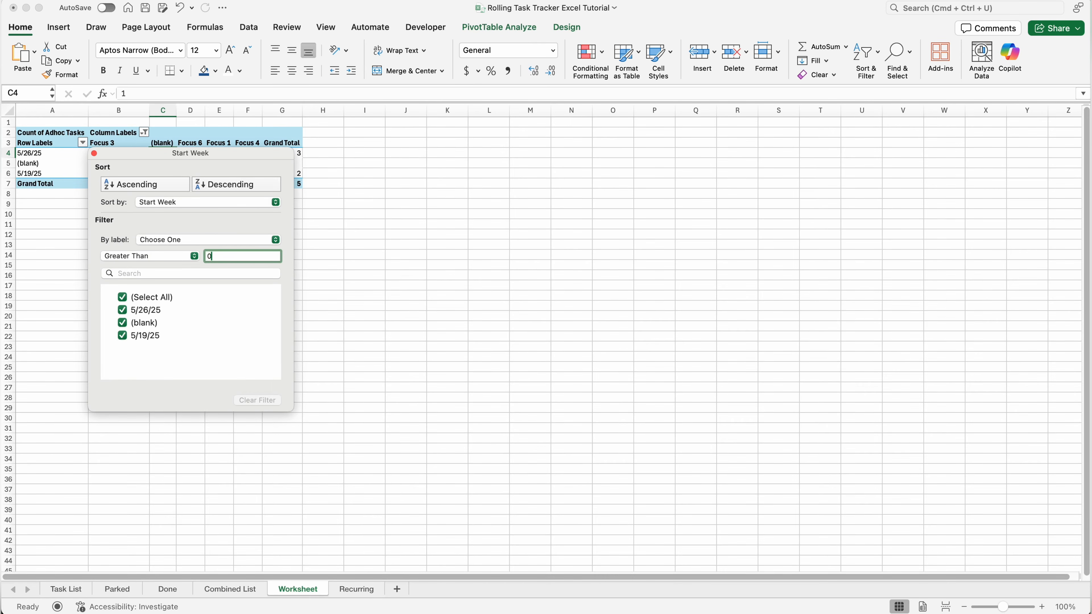
text(0)
key(Return)
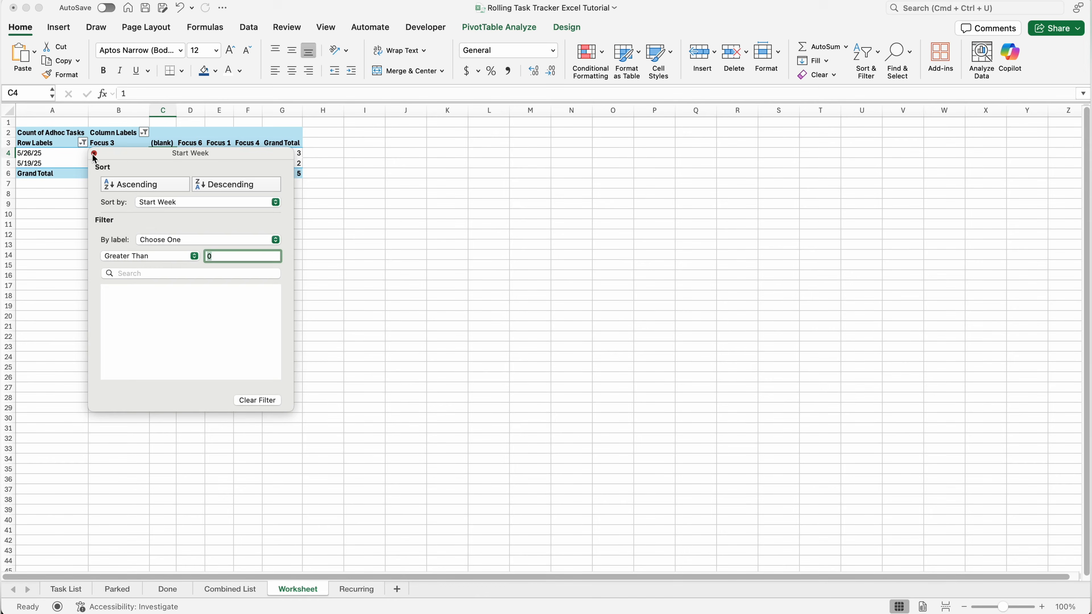
click(94, 154)
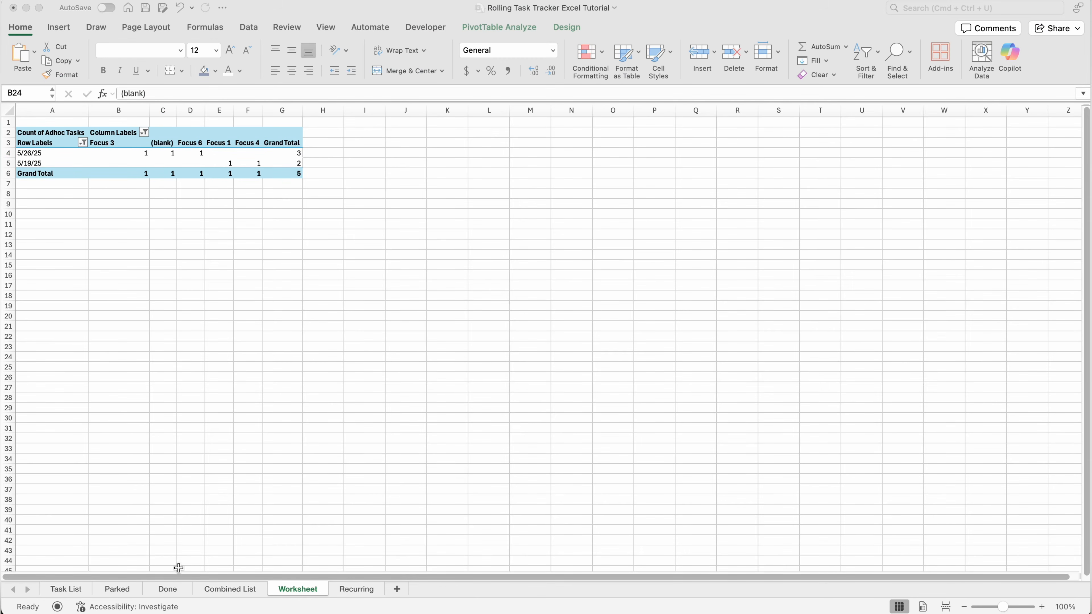
On the Done sheet, set Task 4's Task Focus to Focus 7
click(180, 590)
click(177, 590)
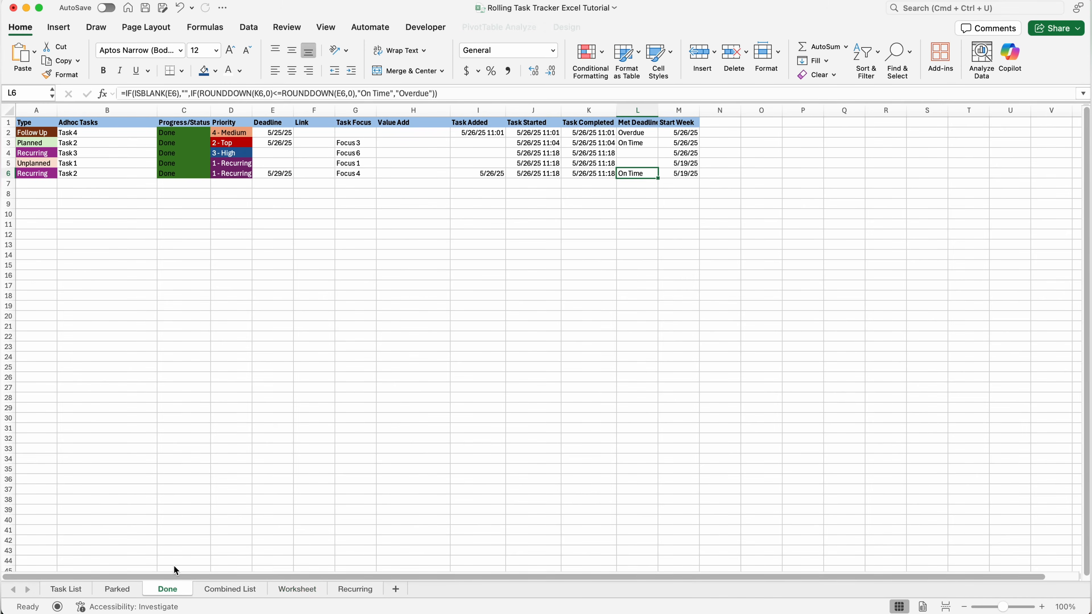
click(365, 133)
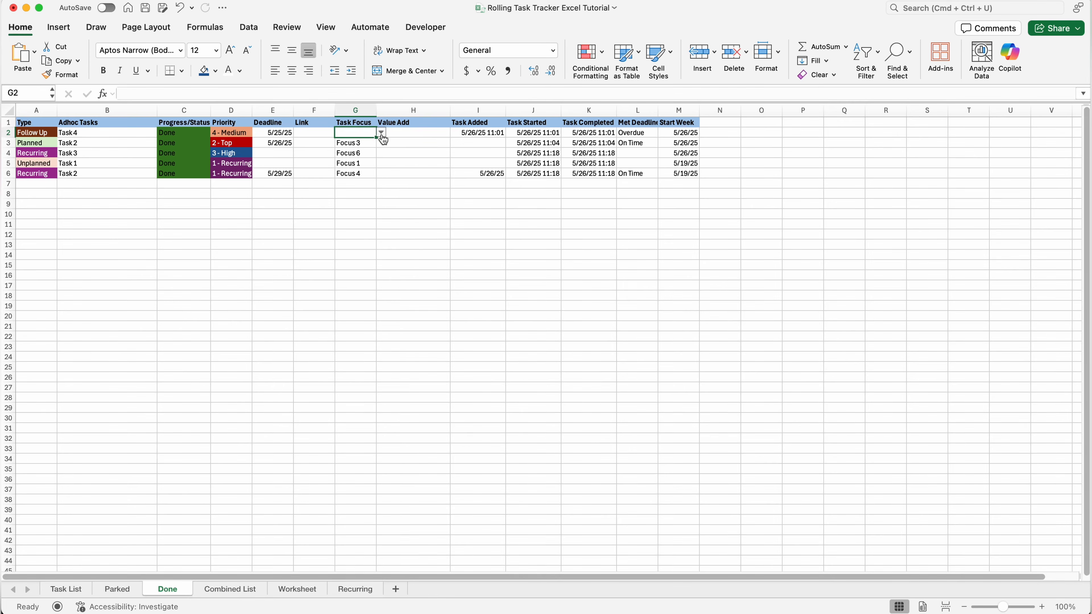
click(381, 132)
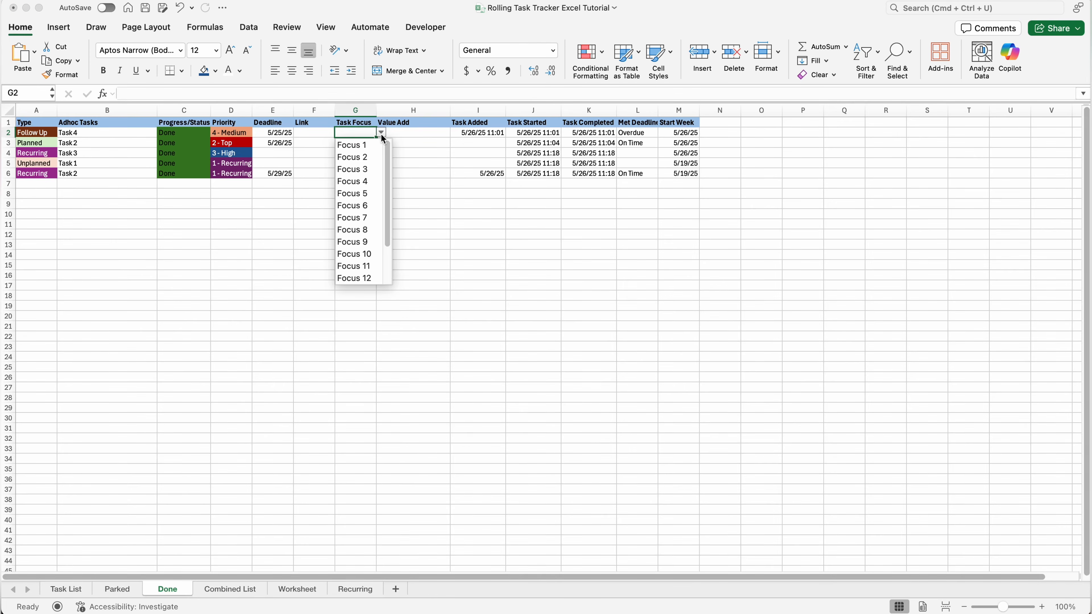
click(365, 216)
Refresh the PivotTable on the Worksheet sheet with Task 4's new focus
click(302, 593)
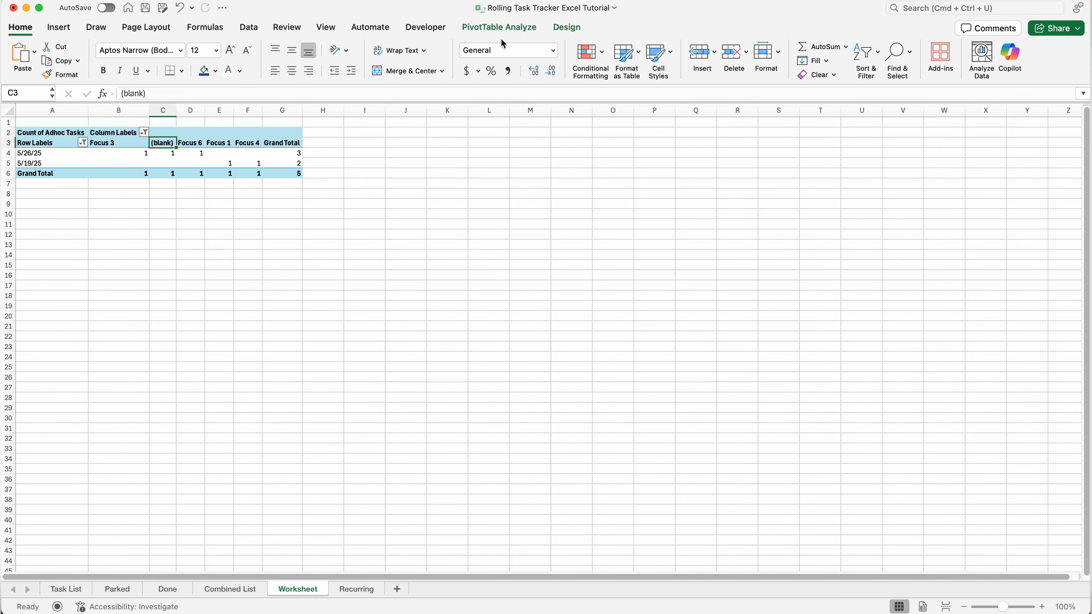
click(524, 31)
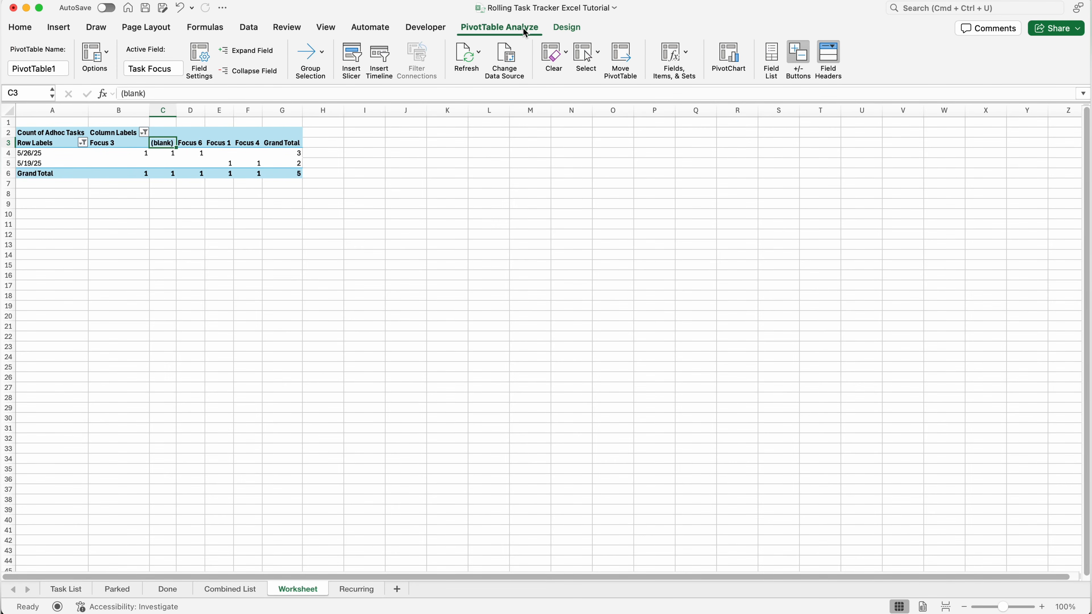
click(468, 56)
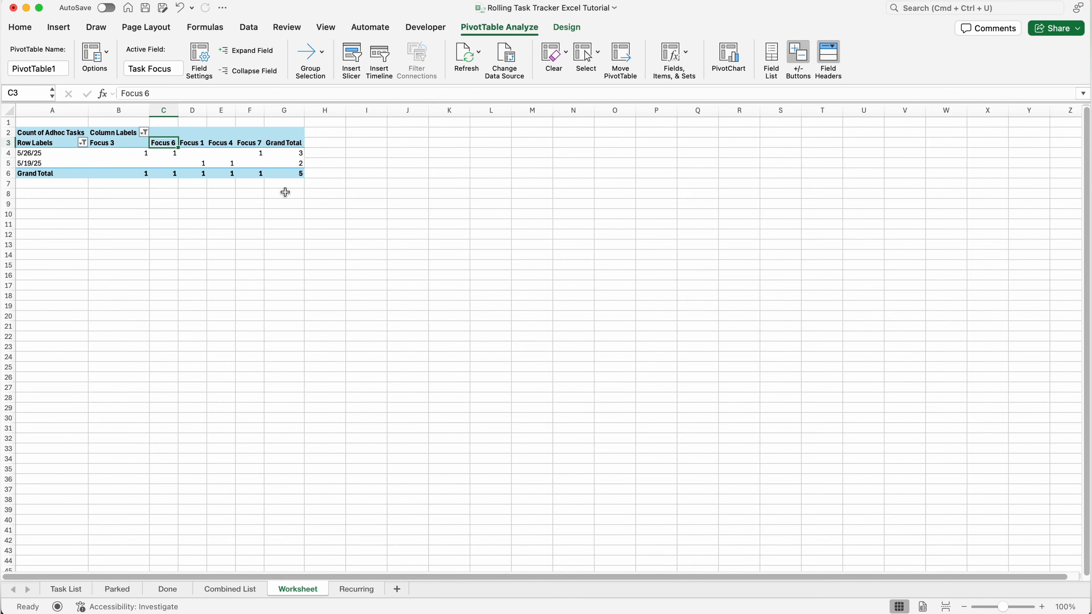
Remove both the Grand Total column and the Grand Total row from the PivotTable
key(Right)
key(Right)
key(Right)
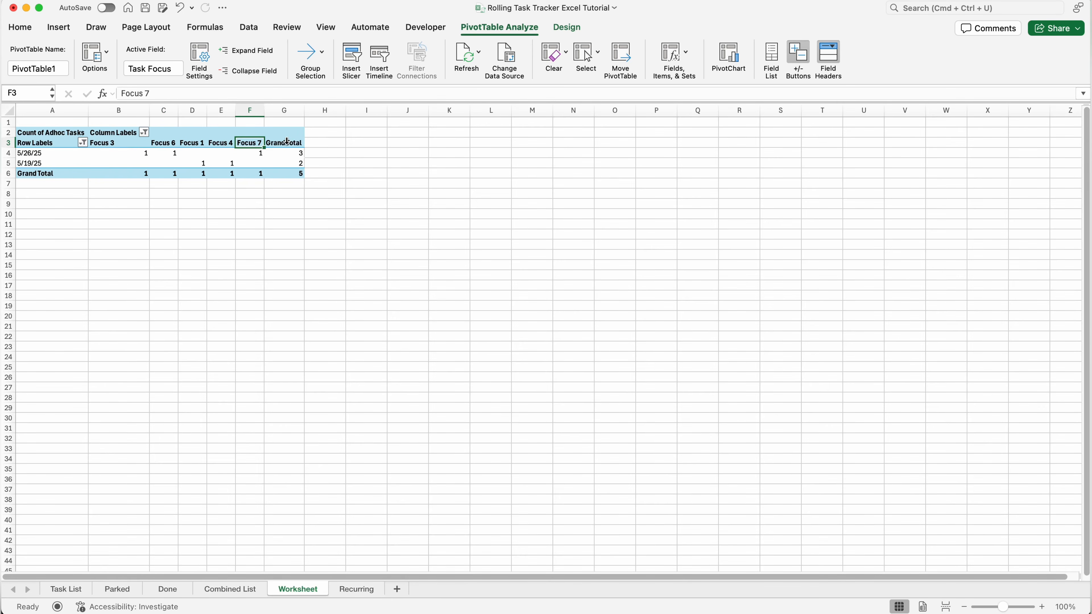
key(Right)
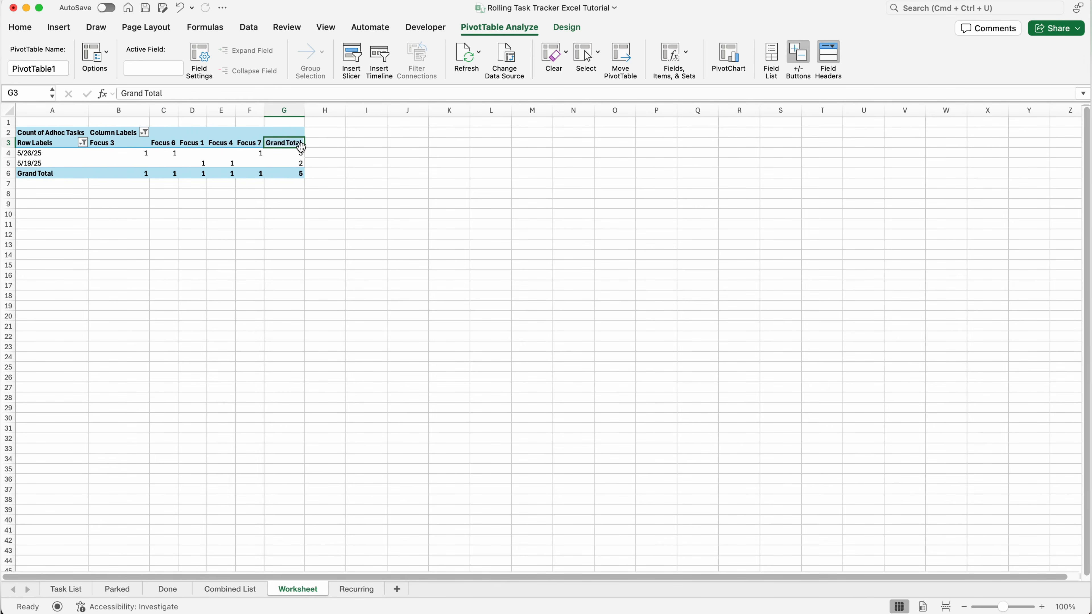
right_click(289, 146)
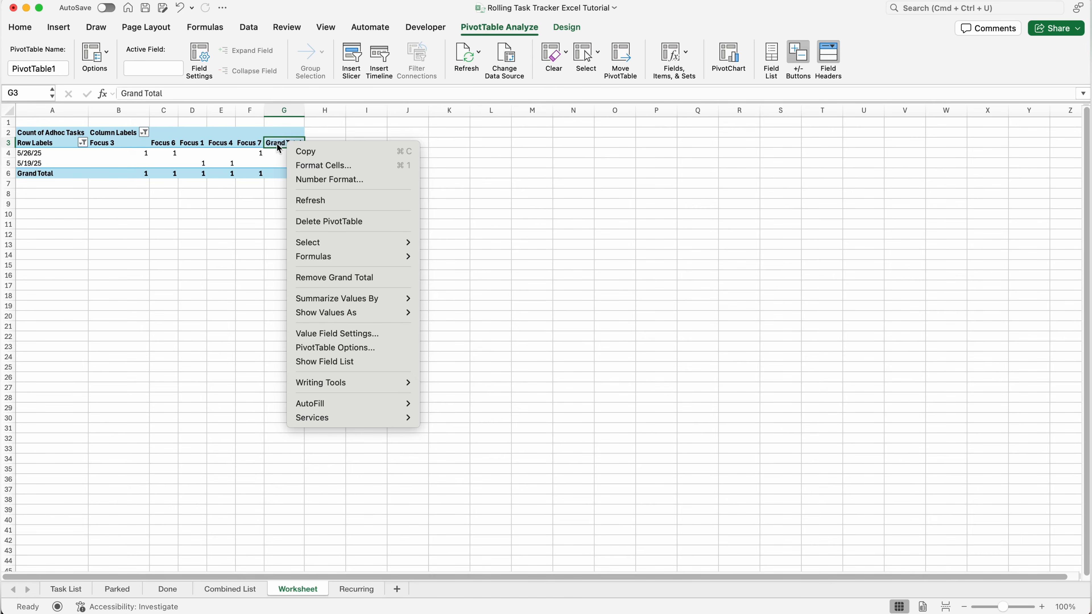
click(361, 277)
click(47, 173)
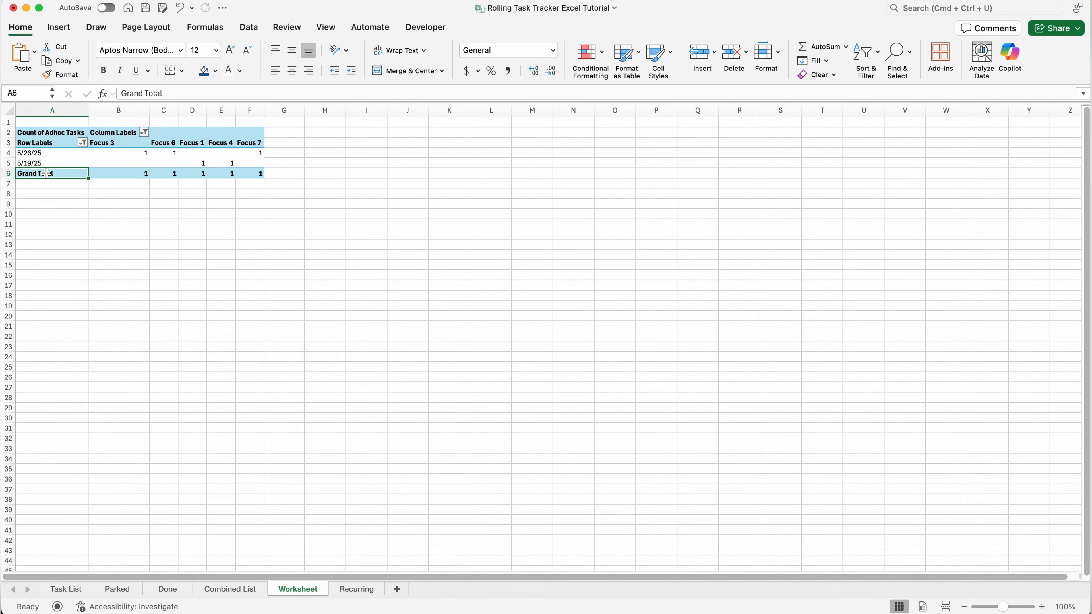
right_click(47, 174)
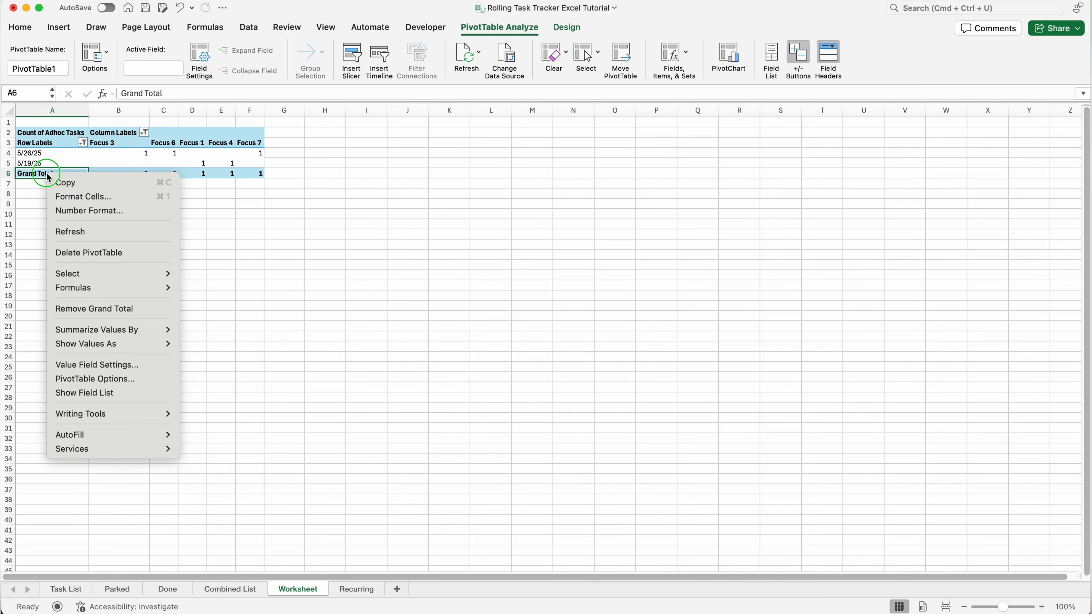
click(88, 308)
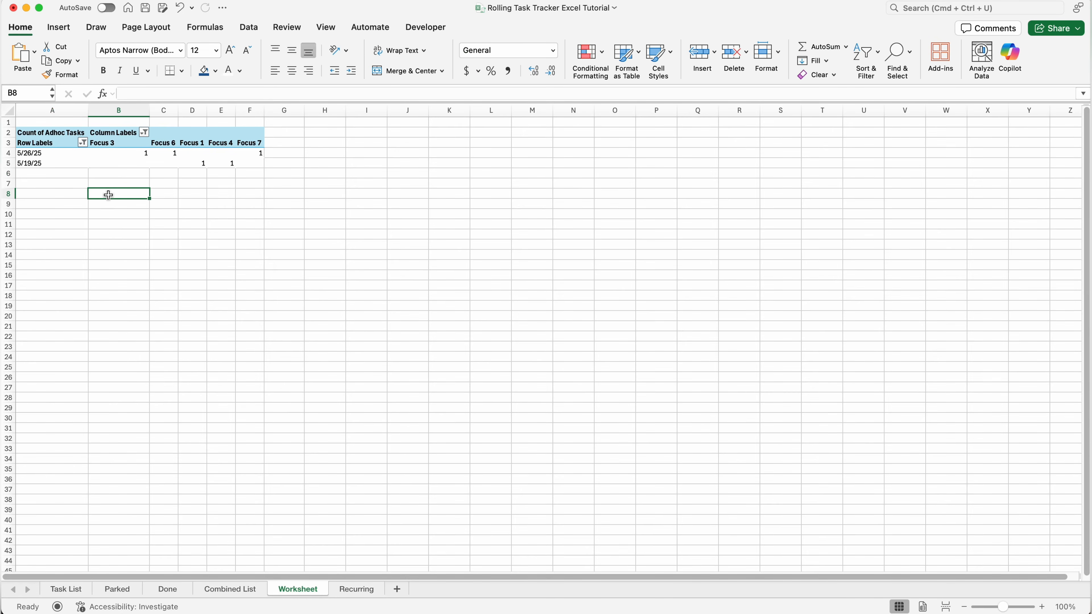
Copy the whole PivotTable to cell P2 of the same sheet and show the copy's field list
click(40, 129)
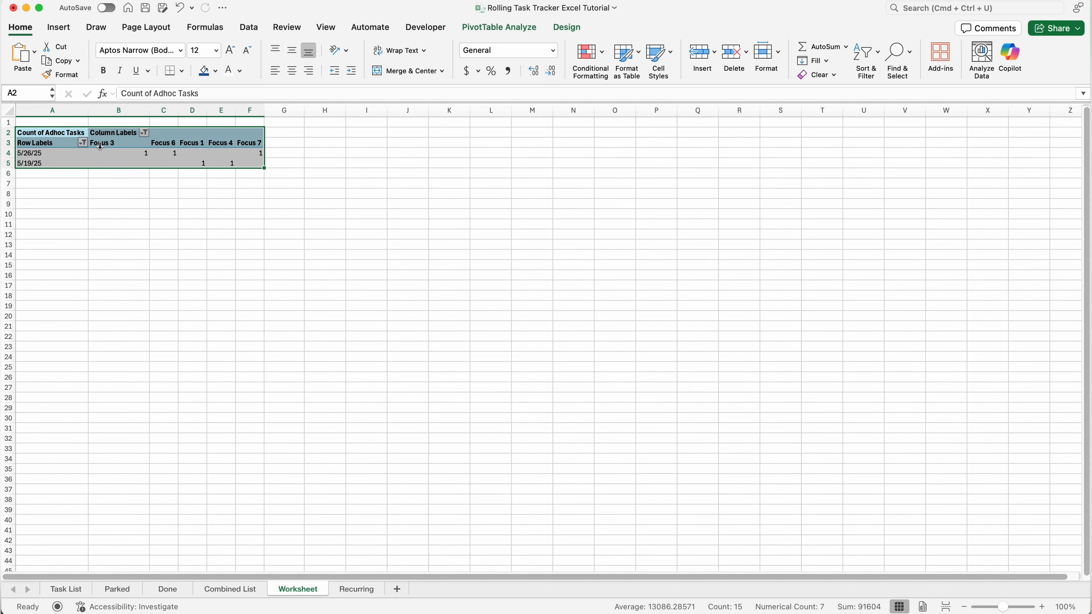
key(super+c)
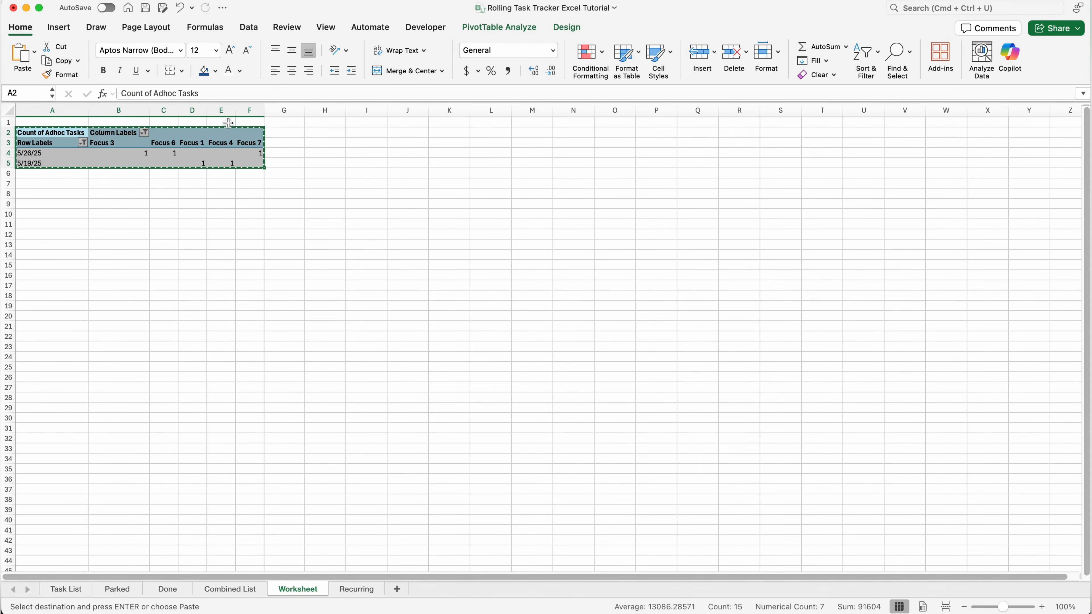
click(650, 133)
key(super+v)
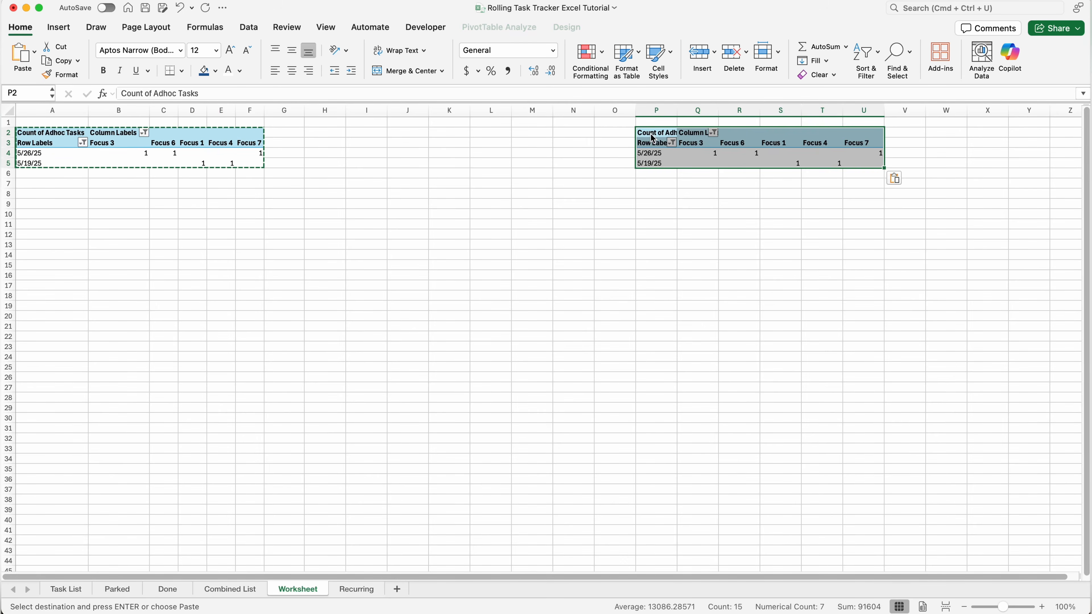
click(516, 28)
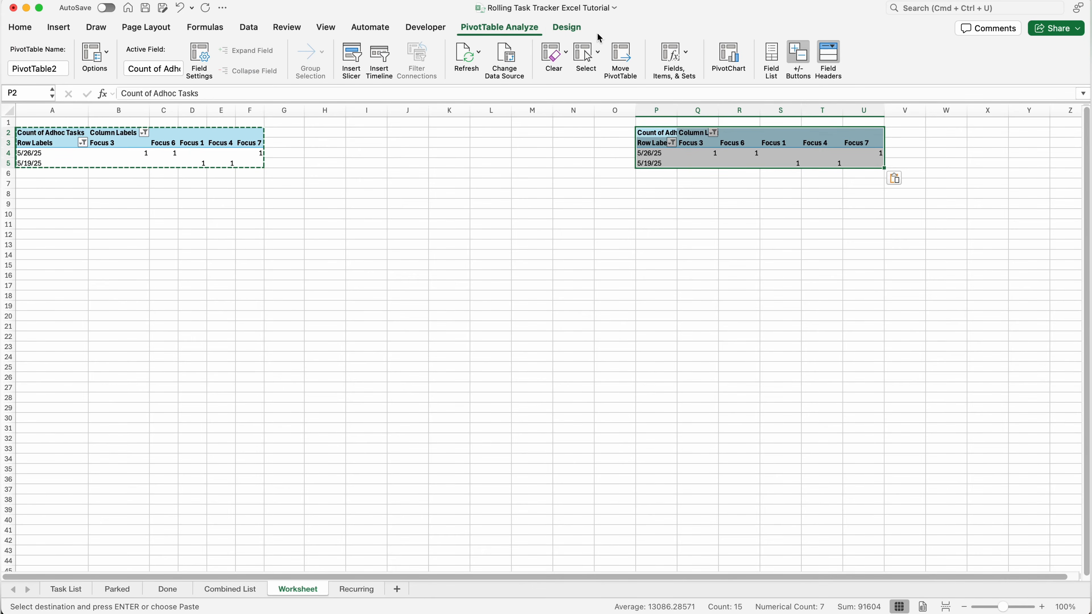
click(772, 54)
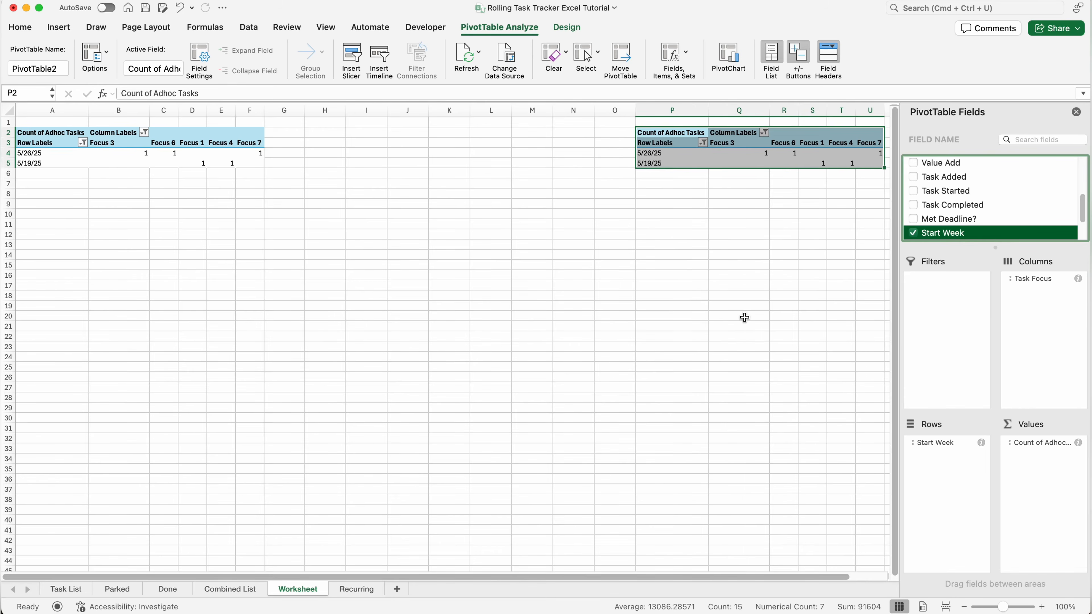
scroll(744, 317, right, 2)
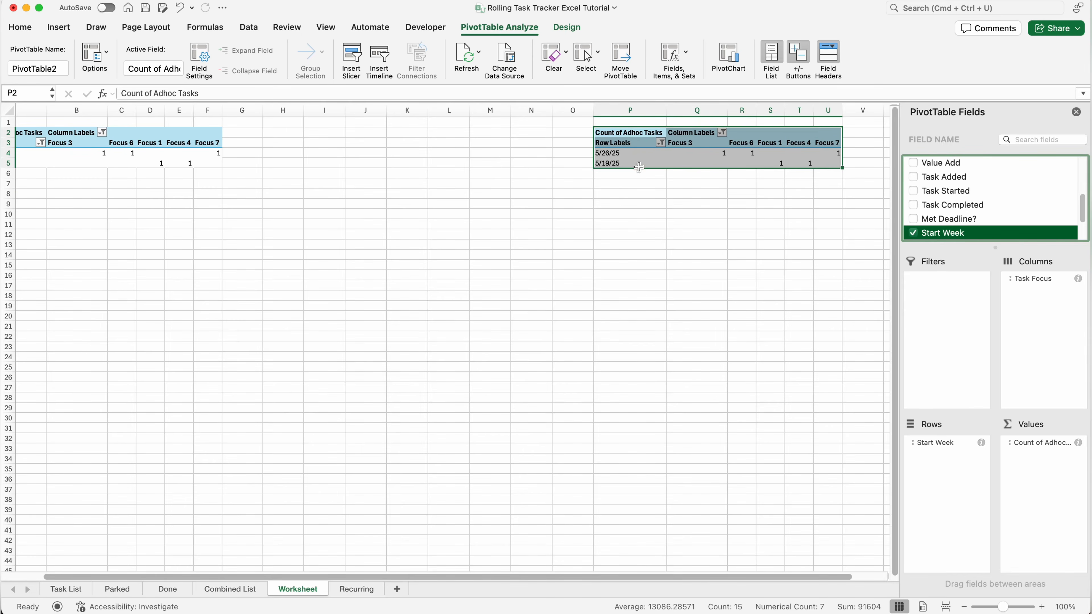
On the Done sheet, set Task 4's Start Week in M2 to 4/26/2025
click(179, 592)
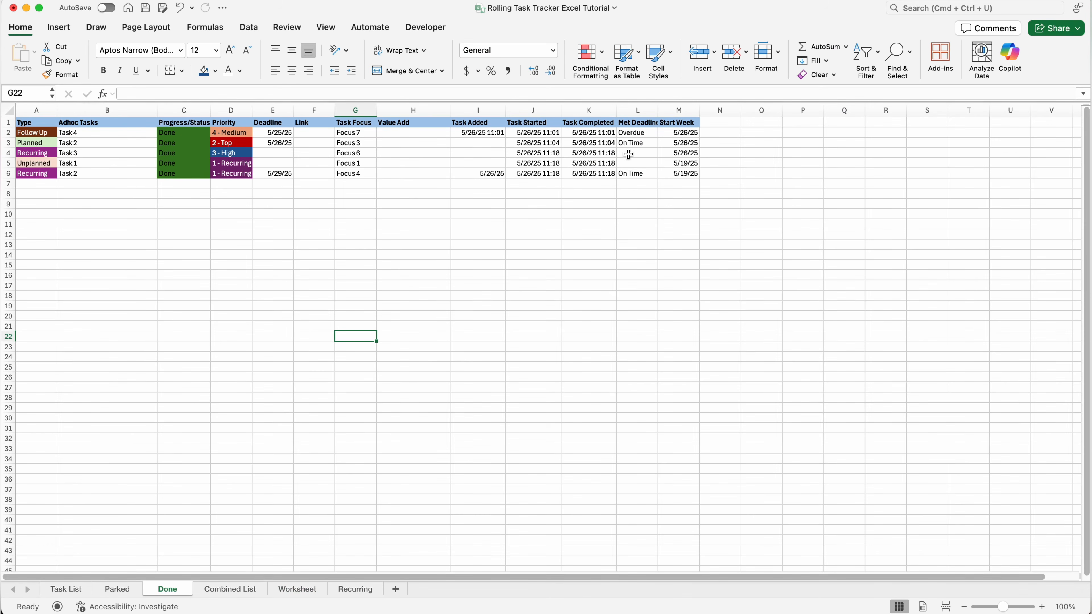
click(682, 136)
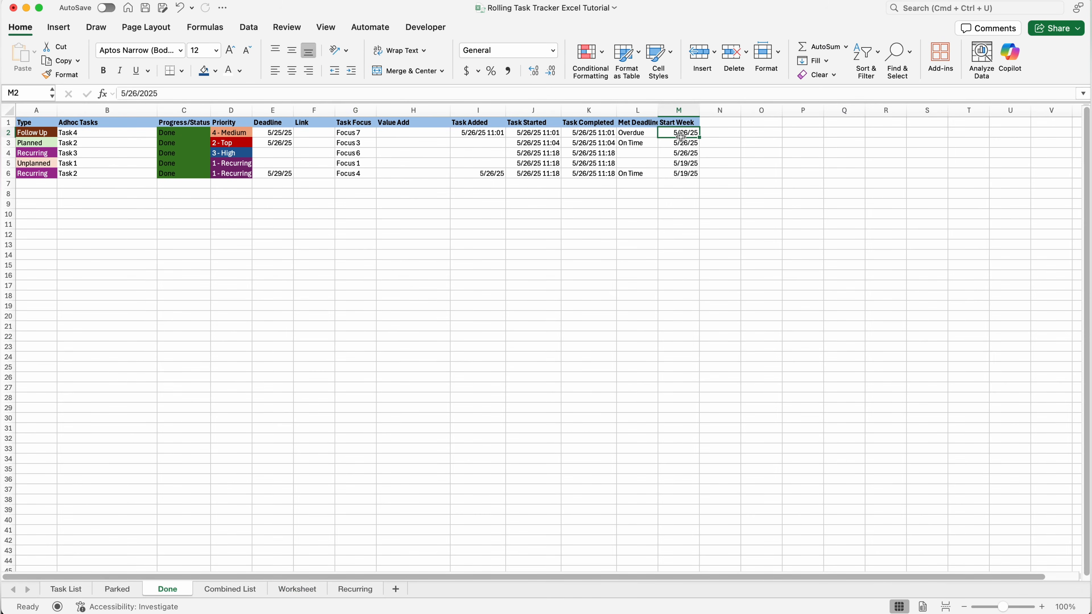
click(127, 92)
key(BackSpace)
text(4)
key(Return)
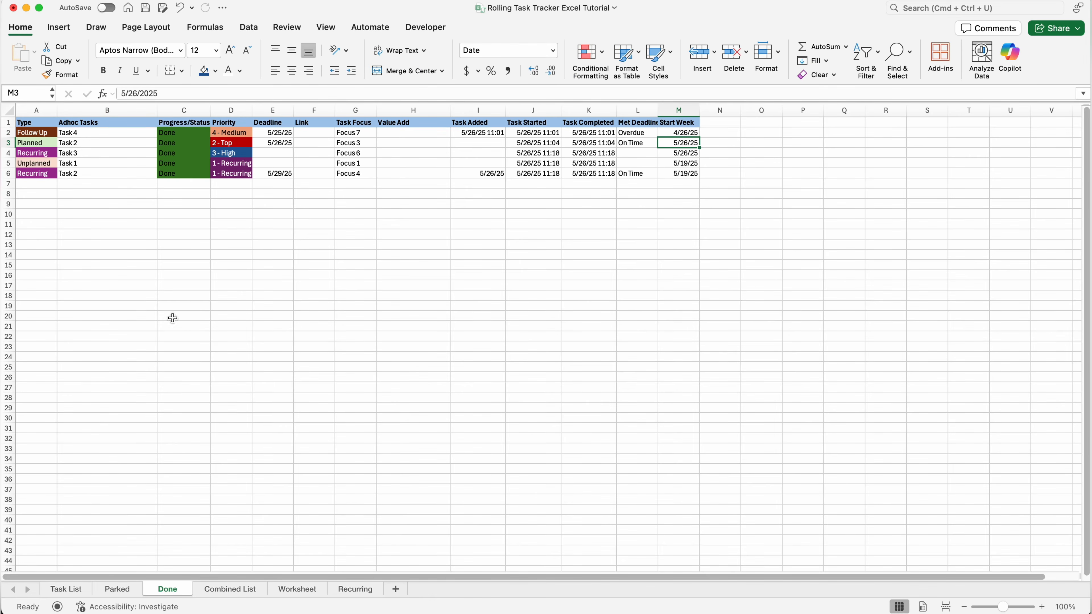
Refresh the copied PivotTable on the Worksheet sheet with the changed Start Week
click(298, 589)
click(521, 29)
click(468, 56)
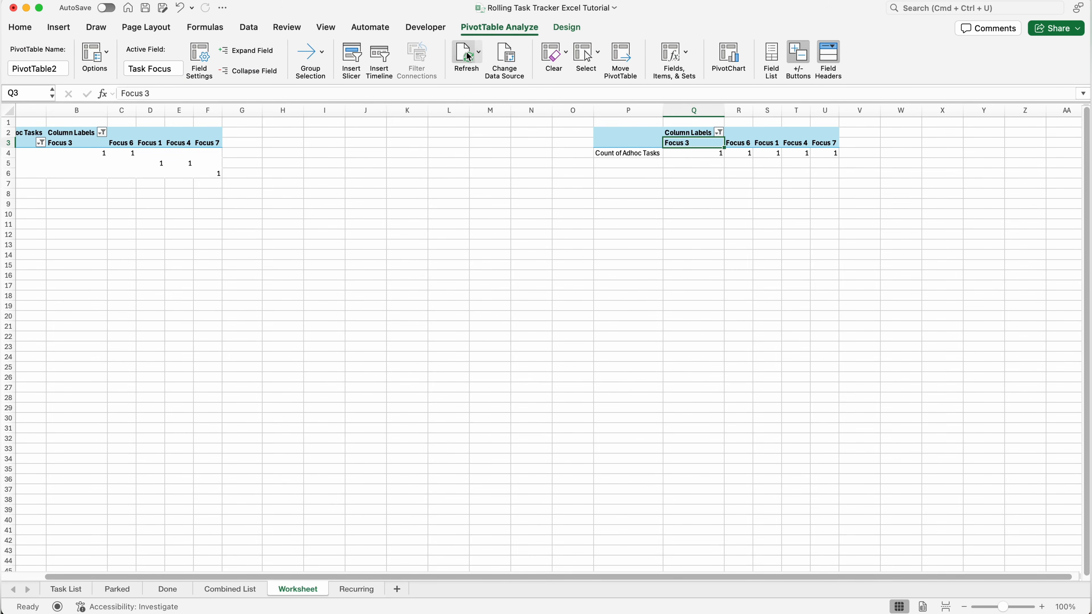
Add the Start Week field to the Rows area of the copied PivotTable
key(Down)
click(772, 56)
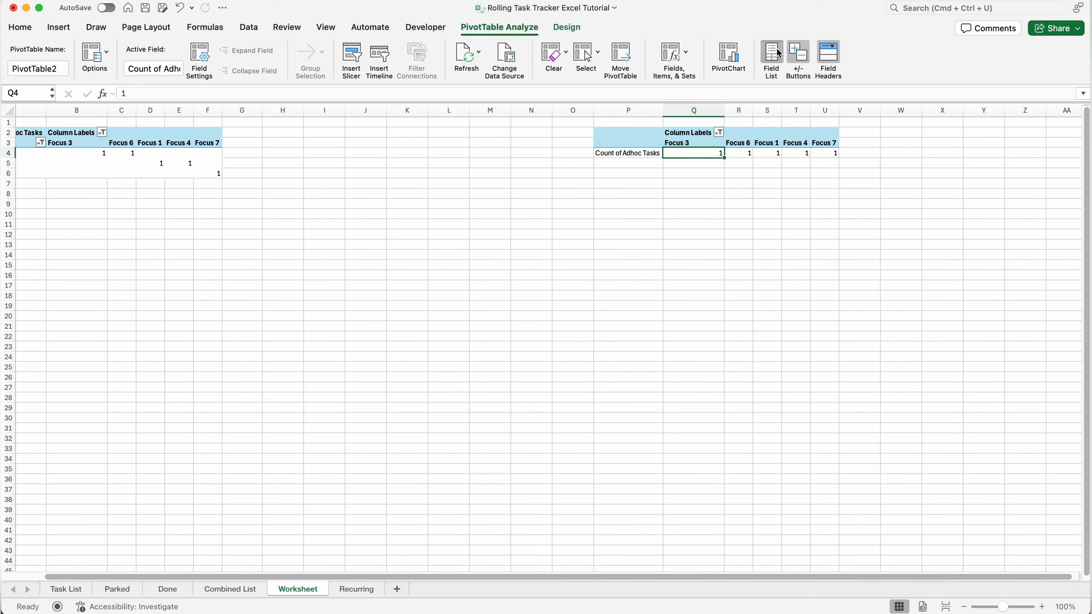
scroll(960, 212, down, 5)
drag(942, 191, 948, 482)
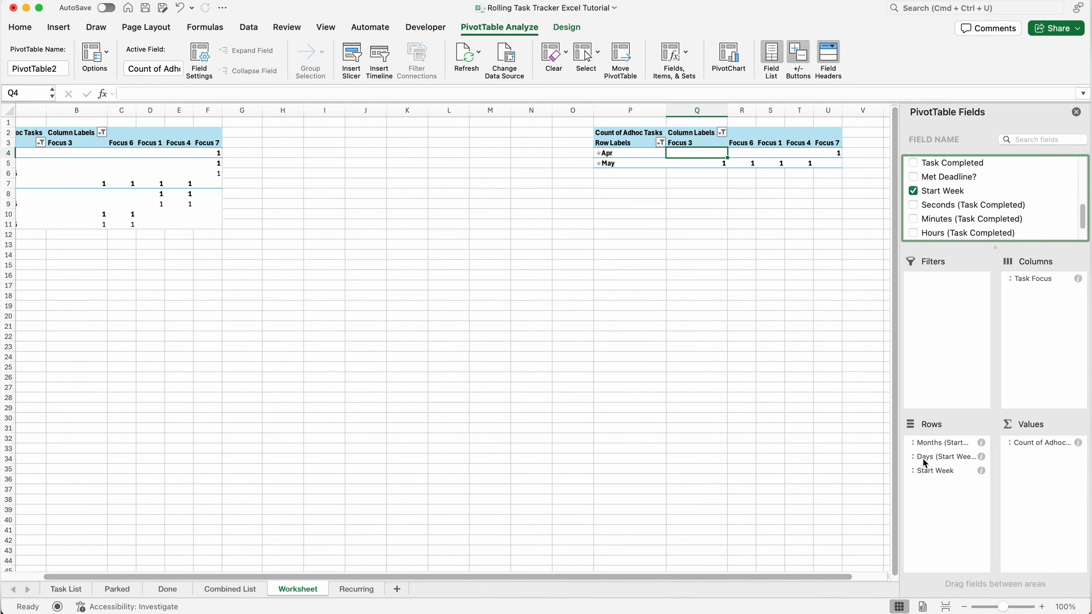
Keep only Months (Start Week) in the Rows of the PivotTable at P2 and filter the months by value greater than 0
drag(941, 458, 764, 458)
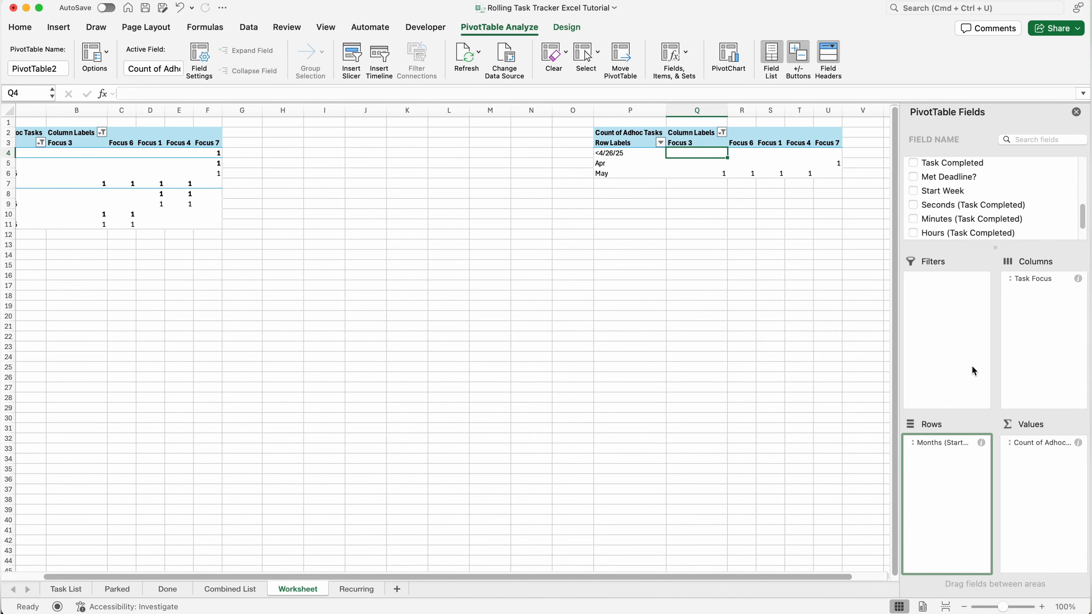
click(1076, 112)
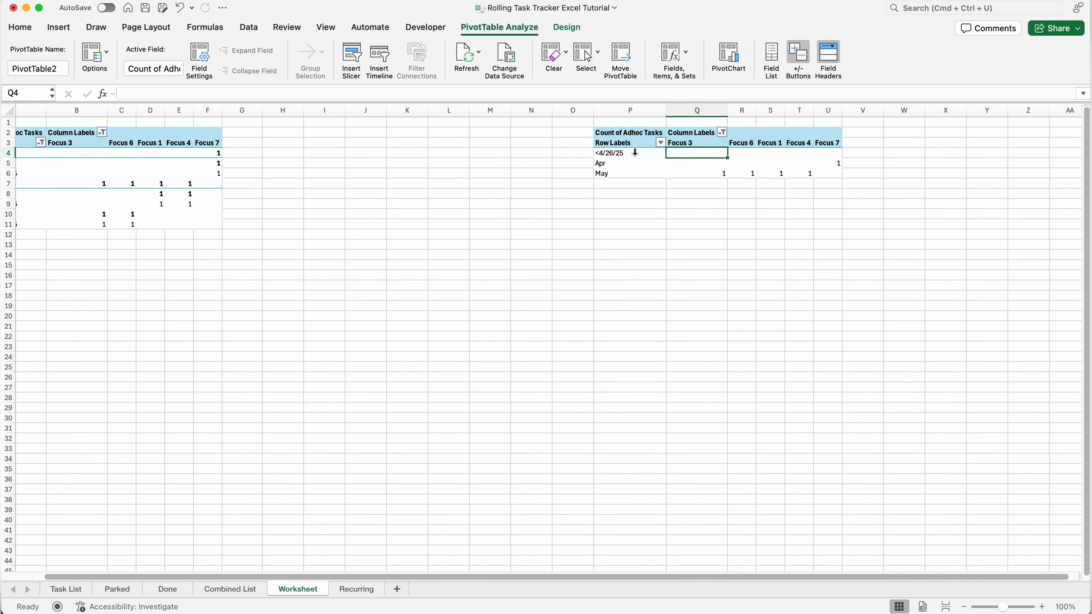
click(661, 143)
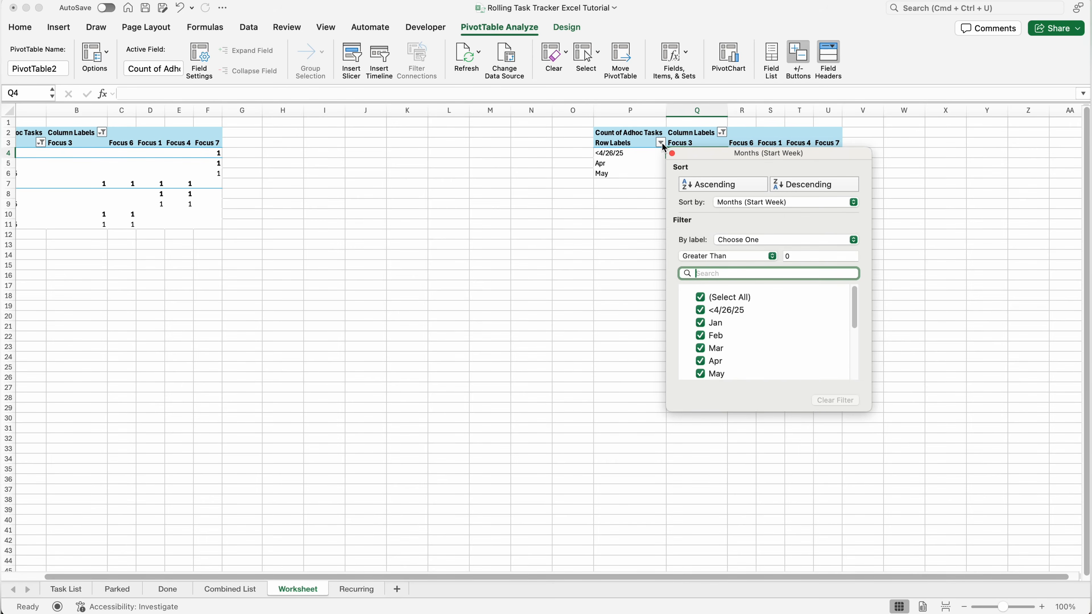
click(745, 255)
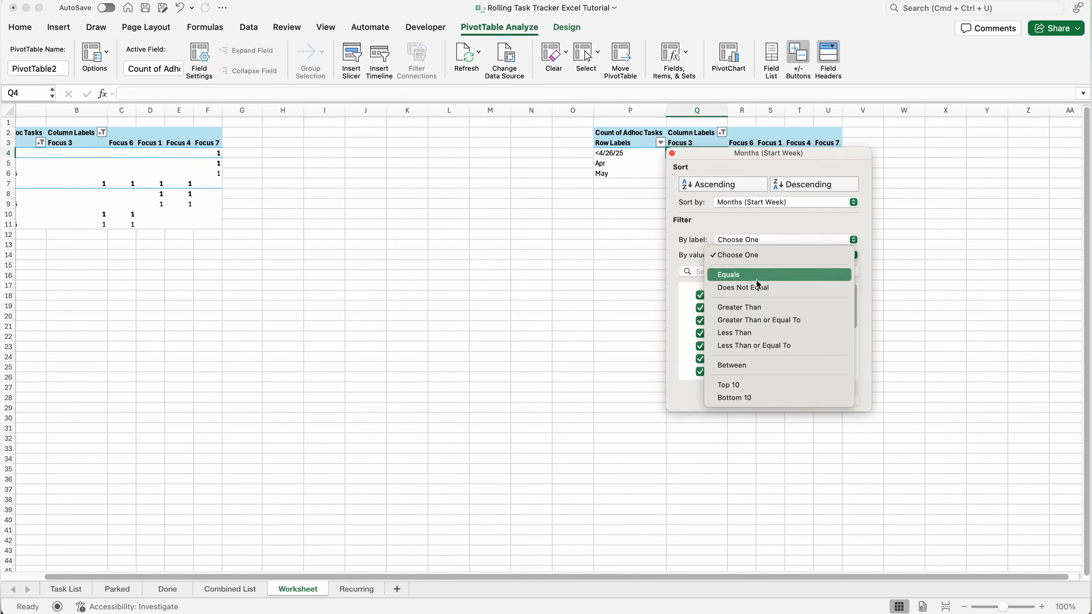
click(756, 305)
click(799, 255)
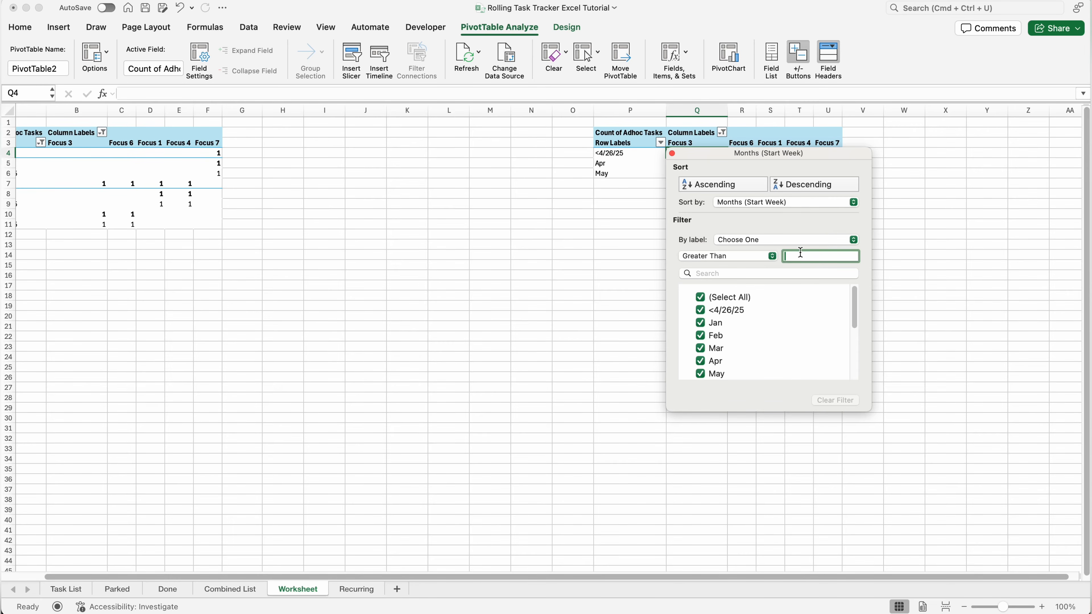
text(0)
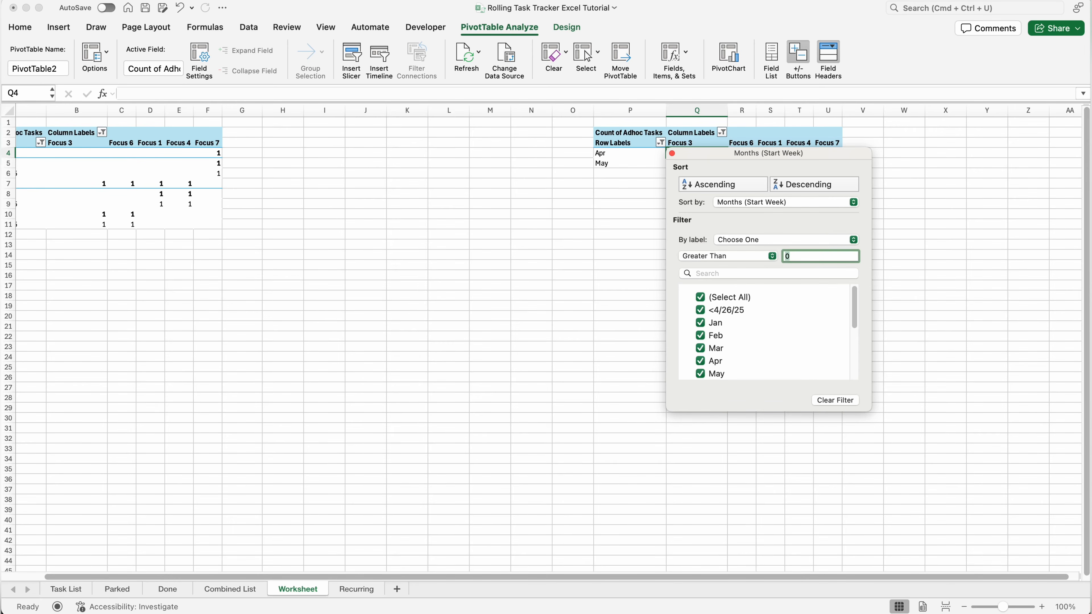
click(672, 154)
Filter the Task Focus columns of the PivotTable at P2 by value greater than 0
click(722, 132)
click(823, 245)
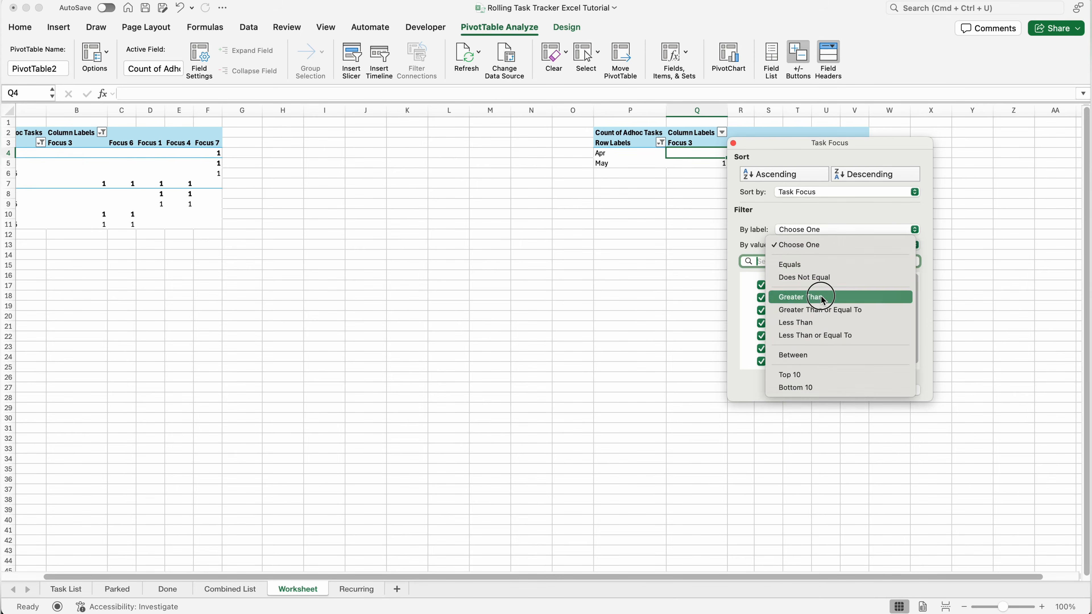
click(822, 297)
text(0)
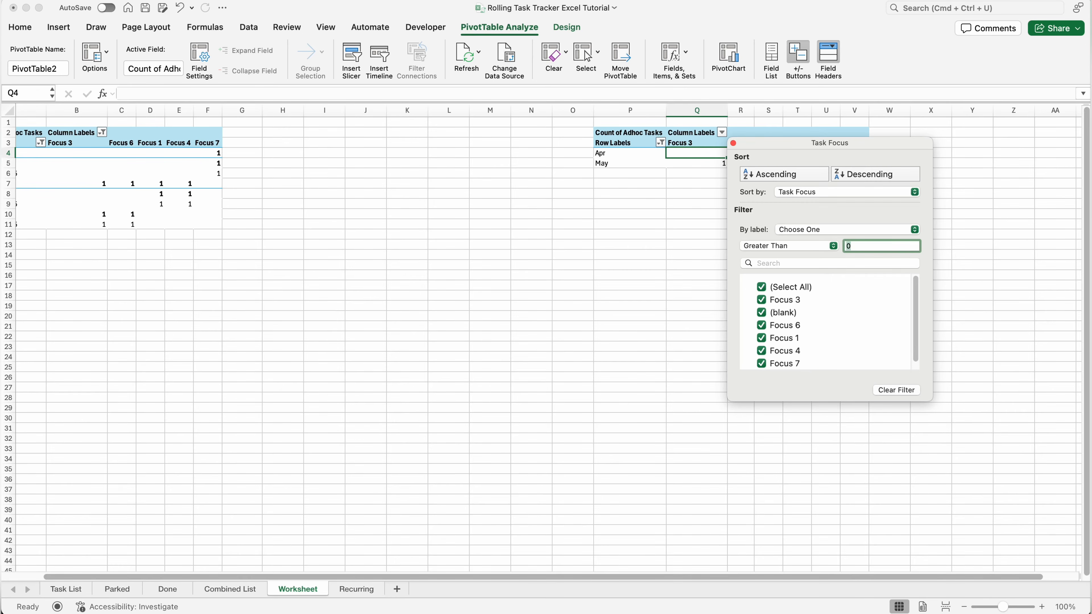
click(732, 141)
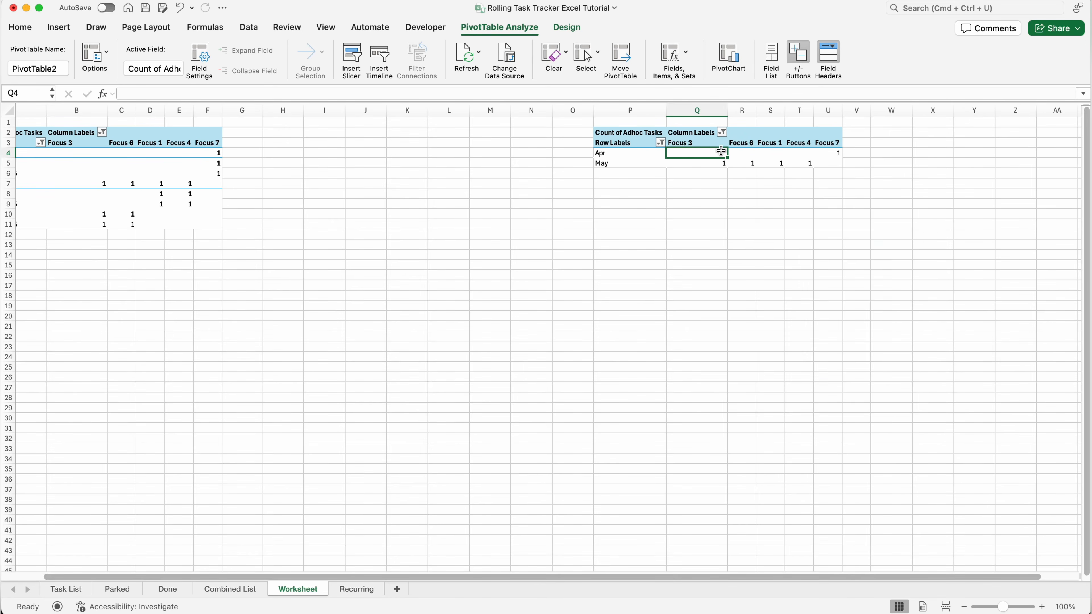
click(830, 154)
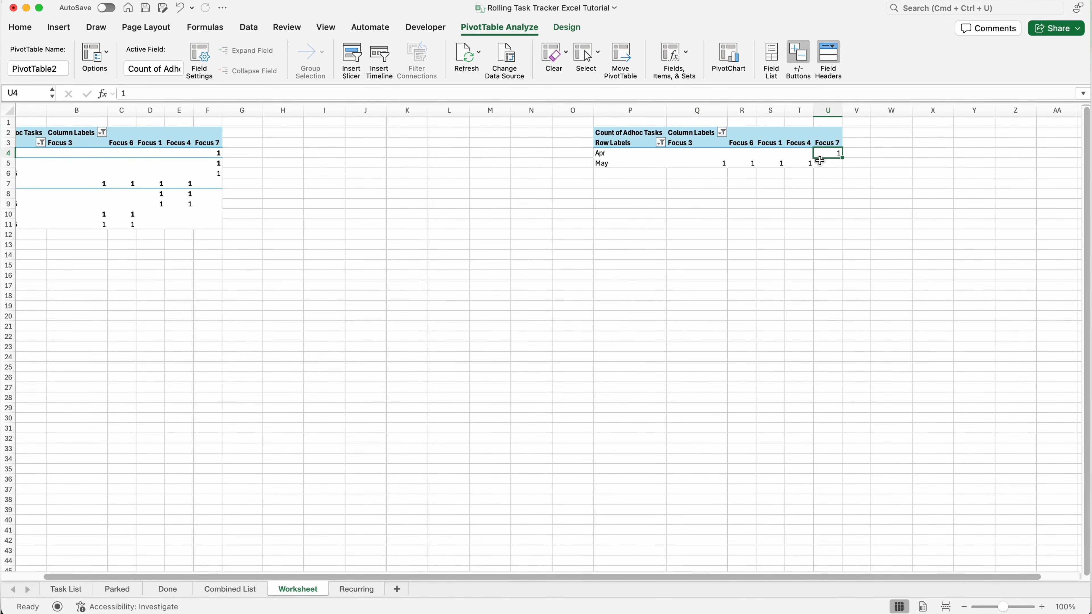
click(820, 163)
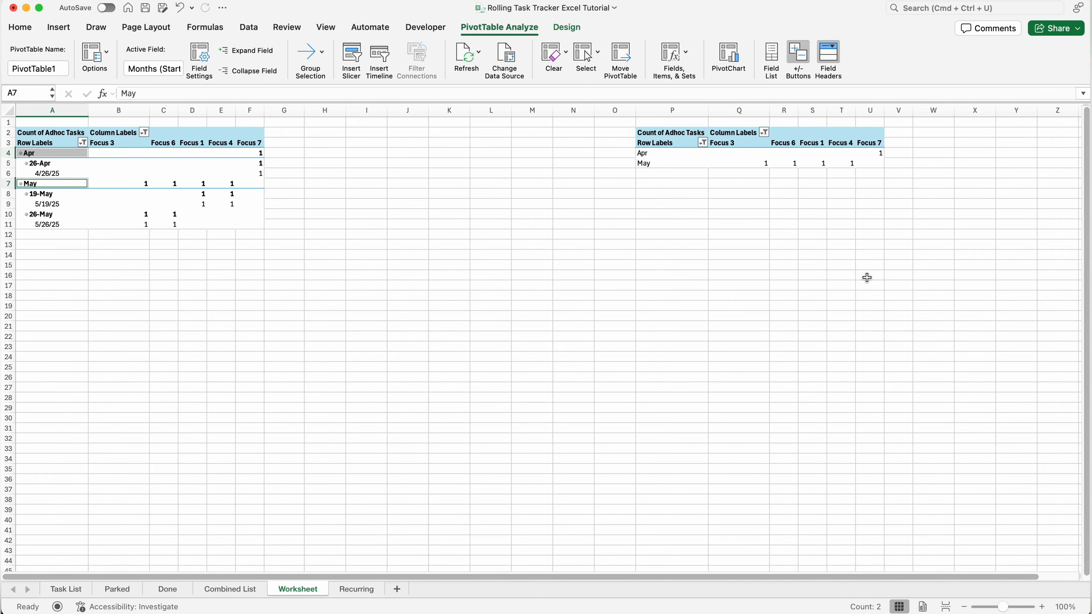
Remove the Days and Months fields from the Rows area of the original PivotTable at A2, leaving only Start Week
drag(947, 456, 793, 446)
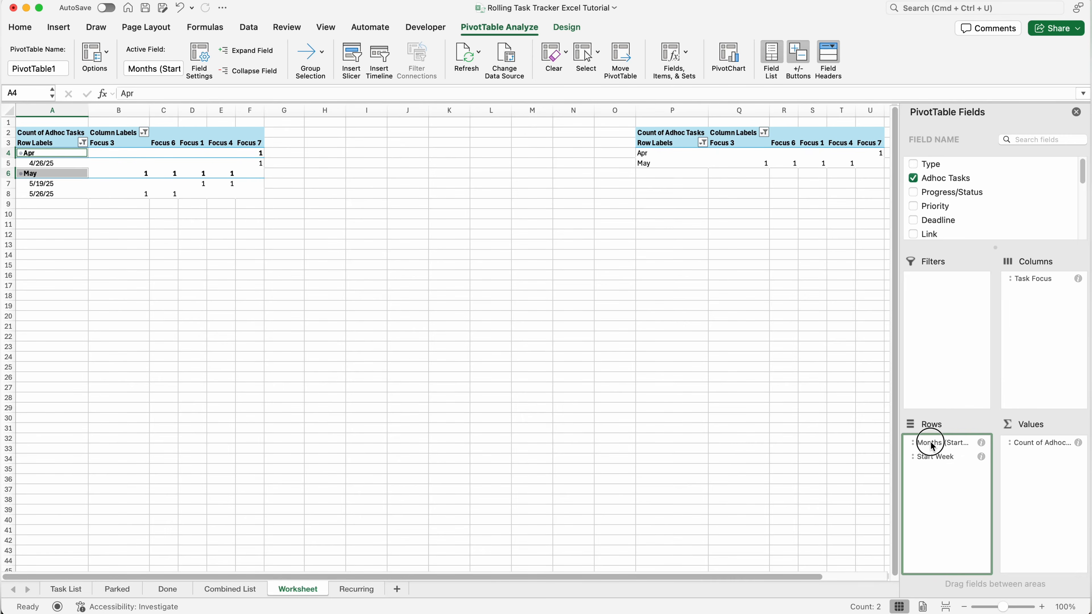
drag(931, 444, 746, 442)
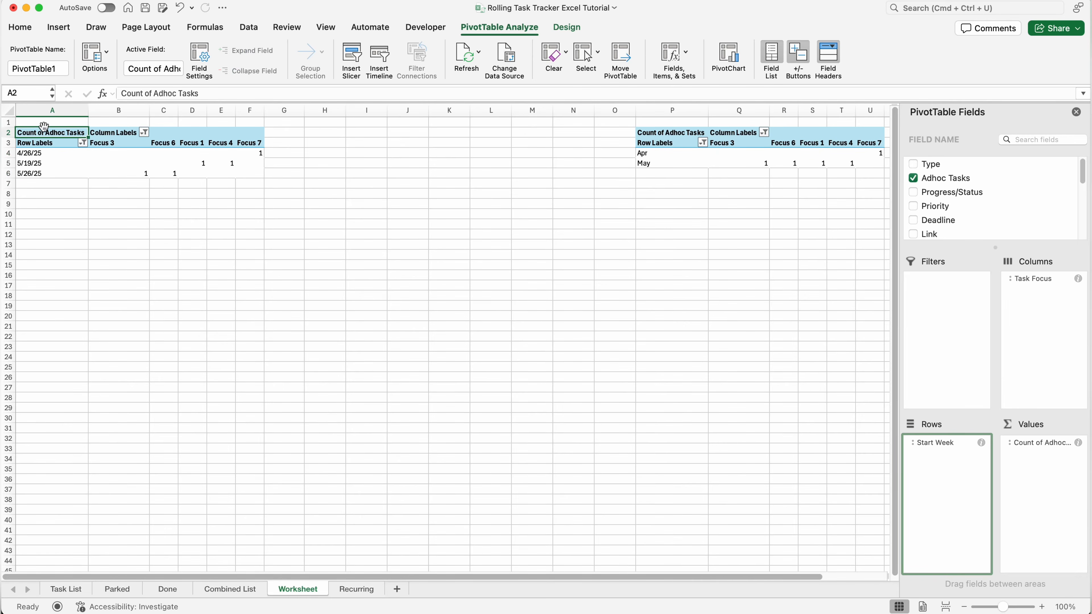
click(1077, 111)
Copy the whole monthly PivotTable at P2 to cell AE2 of the same sheet
click(631, 141)
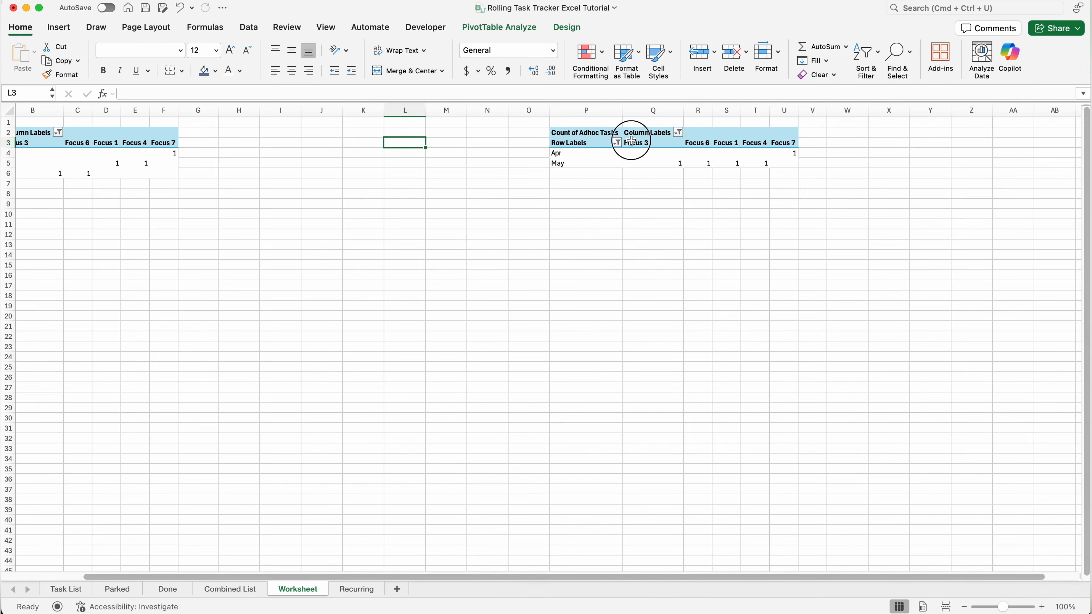
key(super+a)
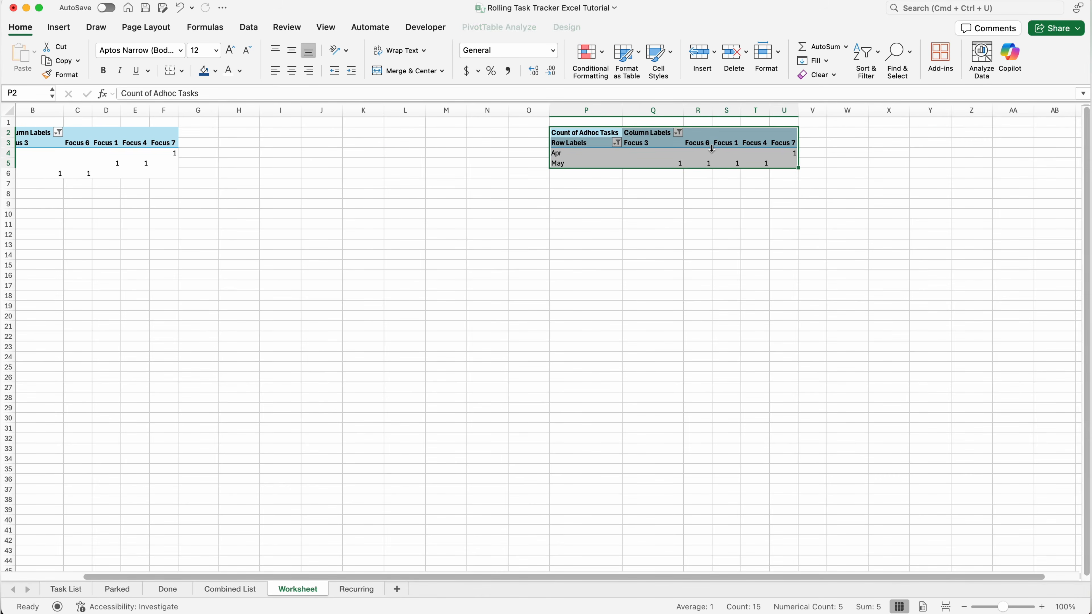
key(super+c)
scroll(824, 129, right, 10)
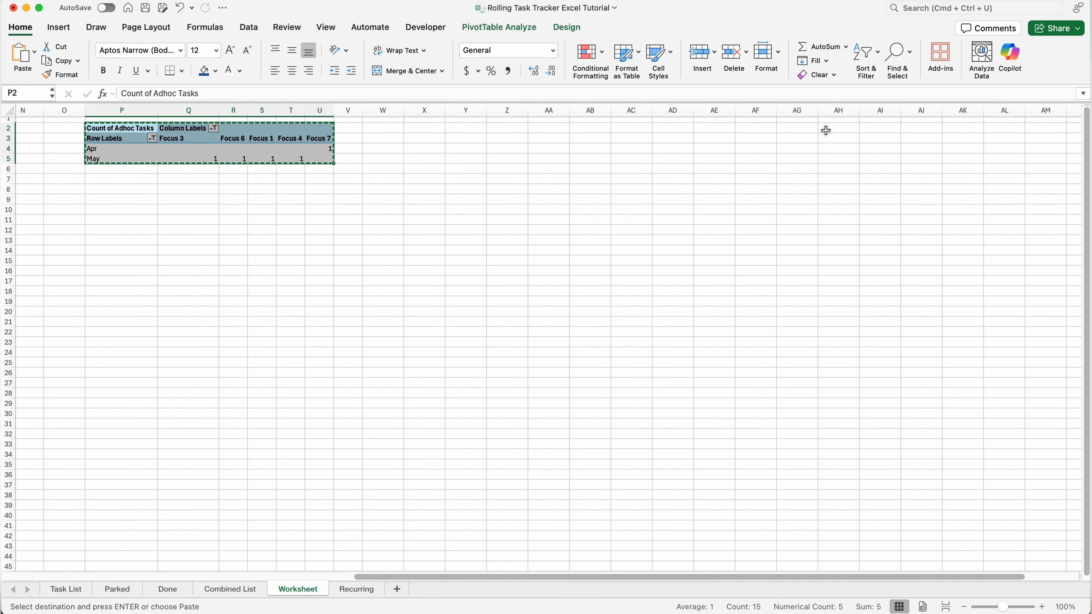
click(703, 134)
key(super+v)
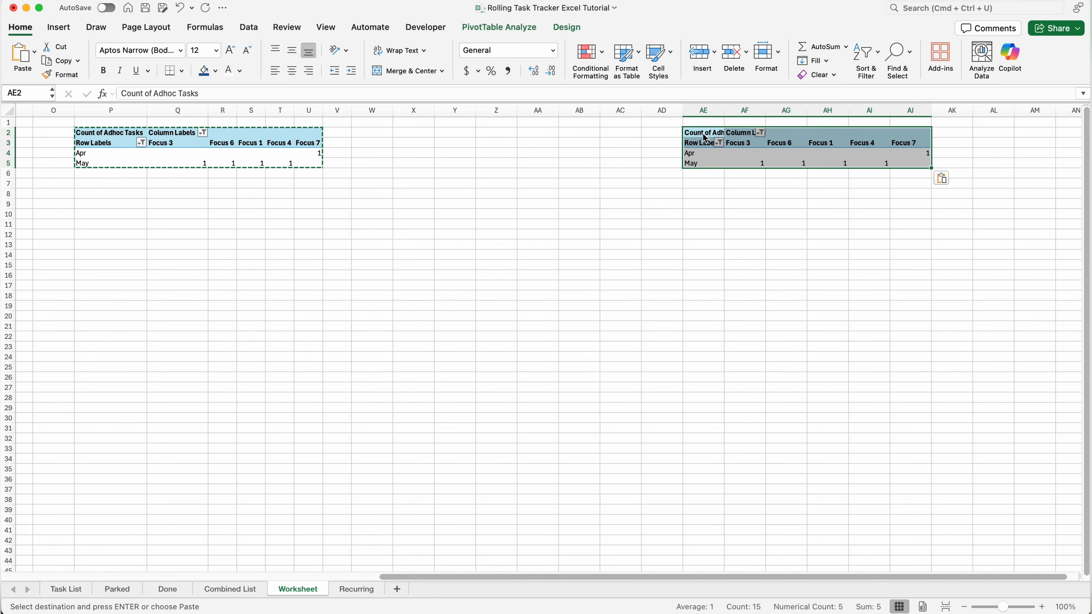
Replace Task Focus with Priority in the Columns area of the PivotTable at AE2 and add Start Week to its Rows
click(500, 27)
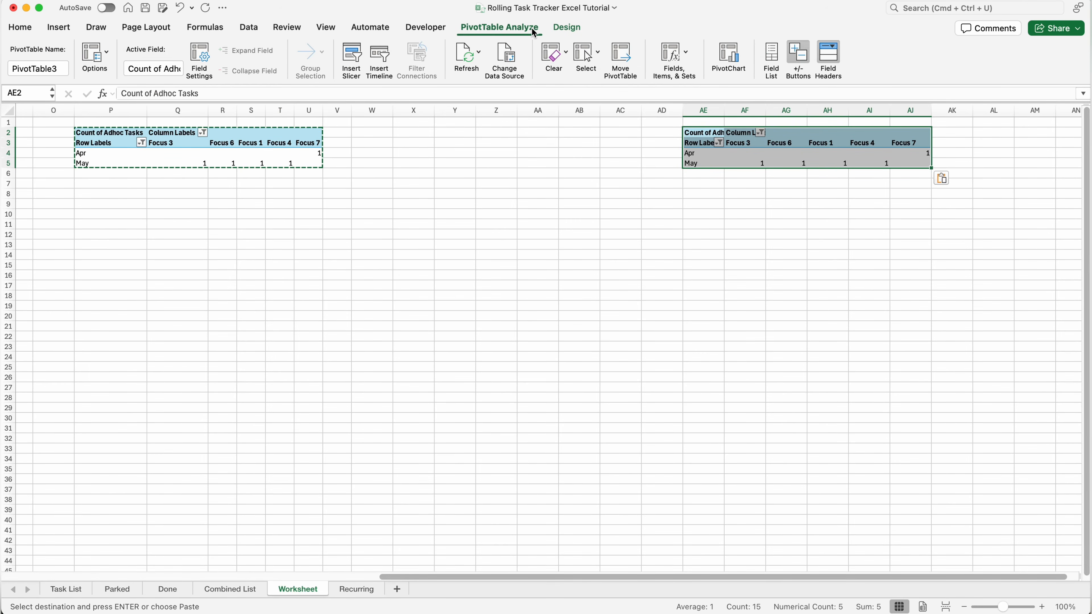
click(771, 58)
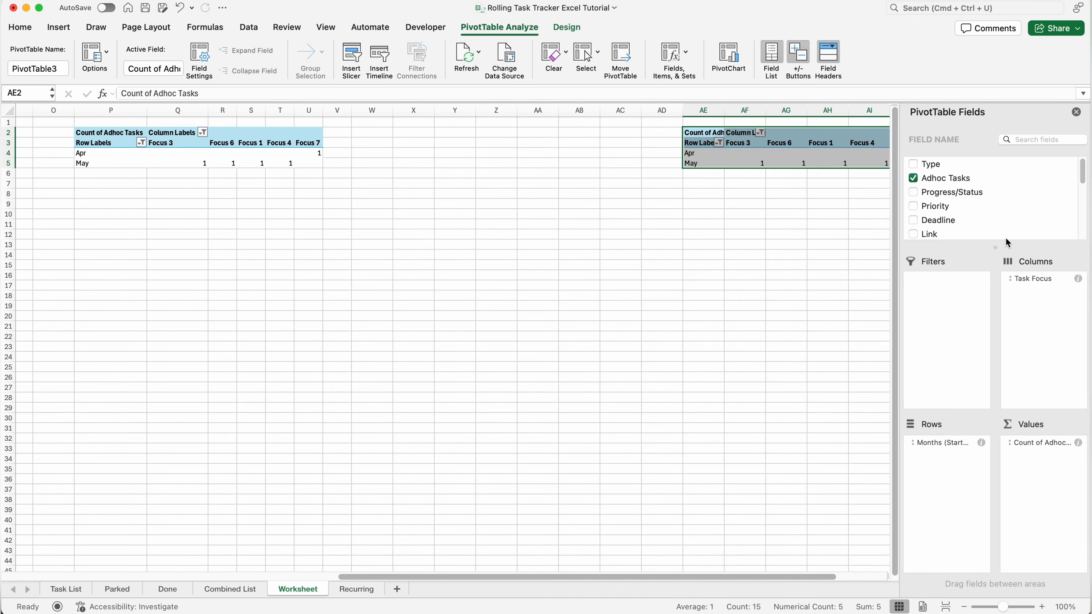
drag(1049, 280, 731, 292)
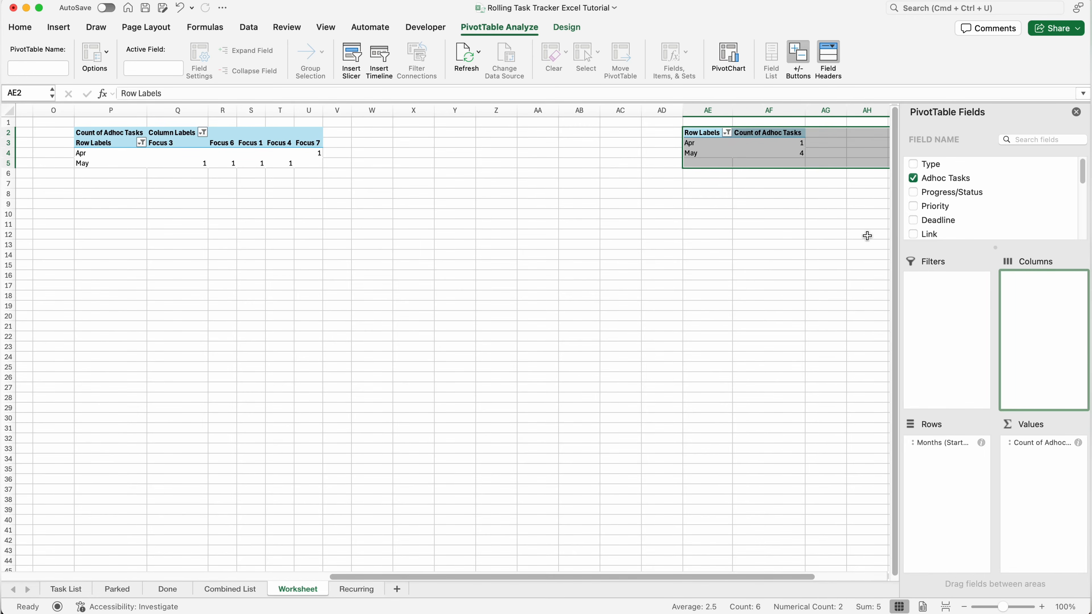
drag(939, 209, 1031, 312)
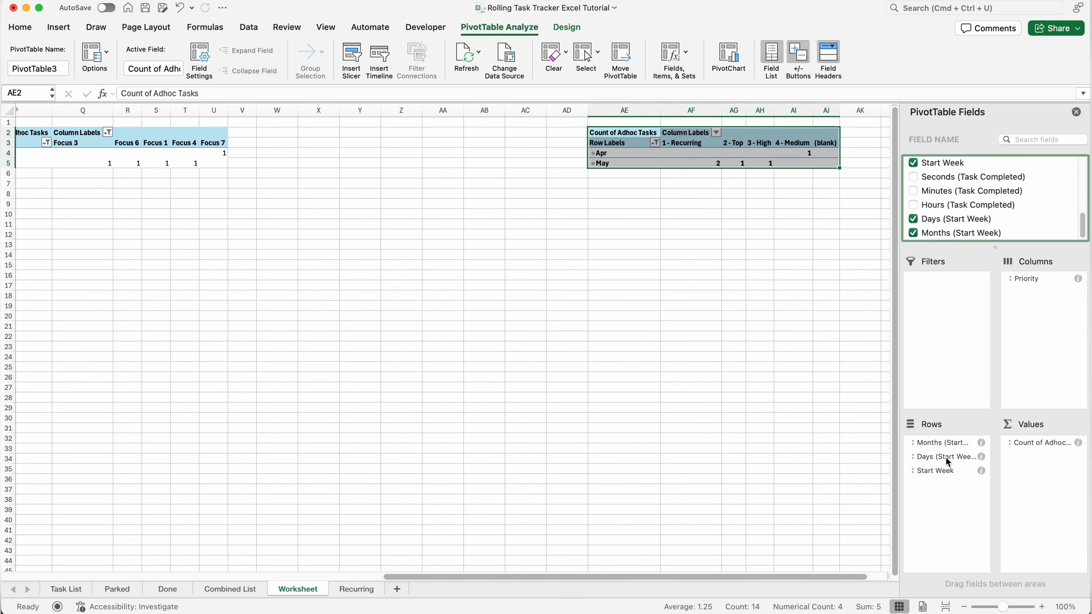
Remove the Days and Months fields from the Rows area of the PivotTable at AE2 and close its field list
drag(942, 458, 791, 457)
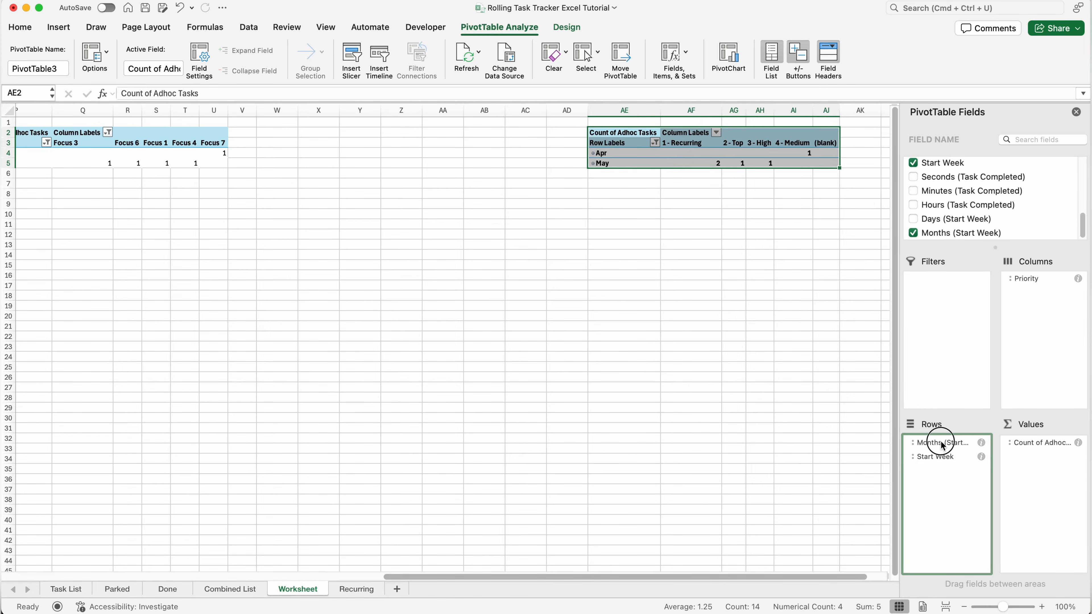
drag(939, 442, 729, 453)
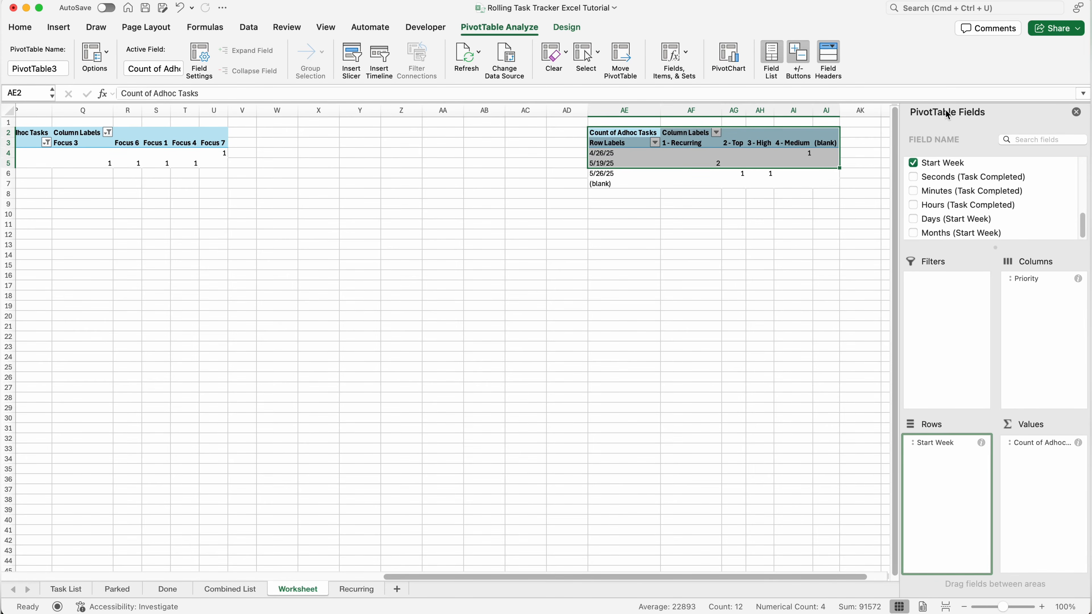
click(1075, 113)
Filter the Start Week rows of the PivotTable at AE2 by value greater than 0
click(742, 255)
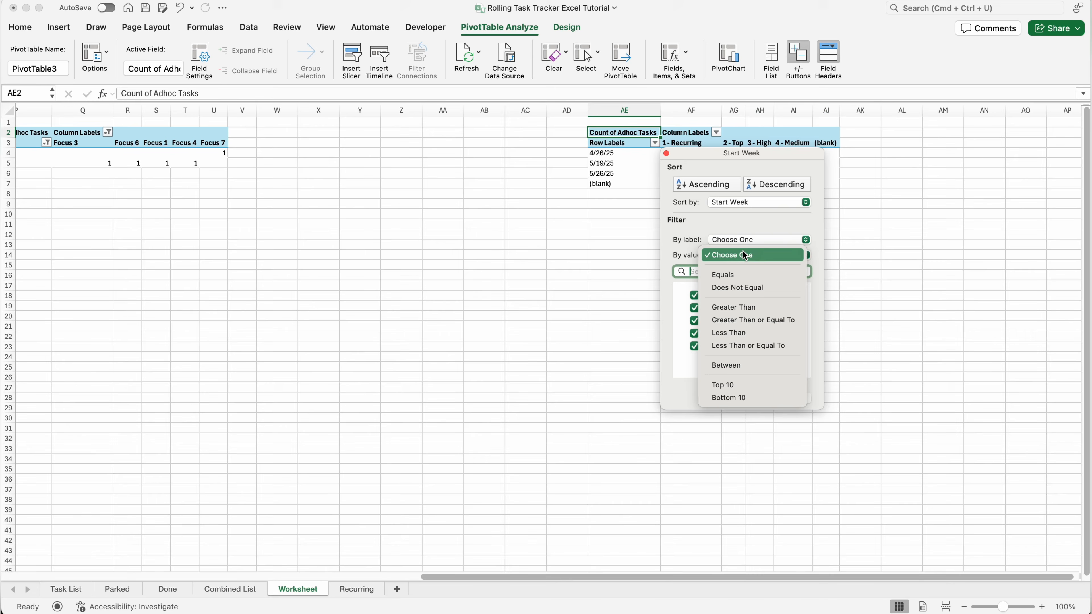
click(742, 305)
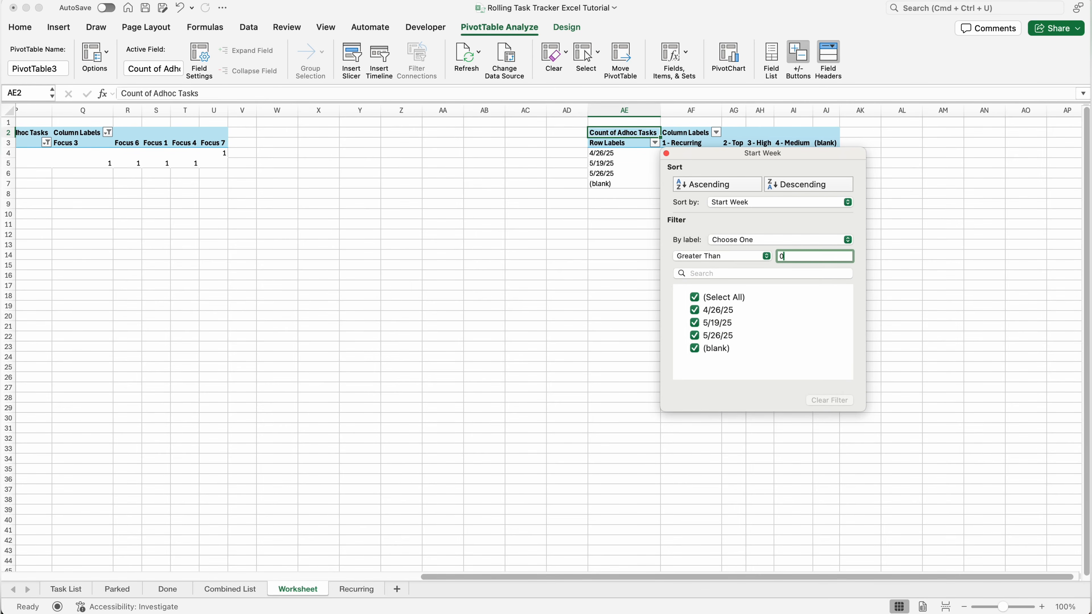
click(666, 154)
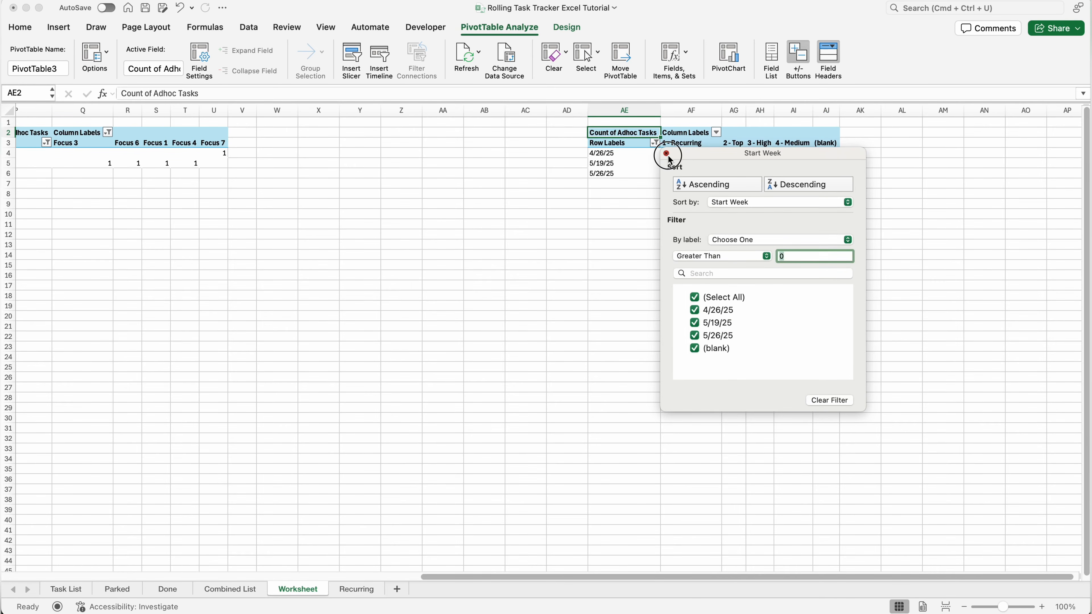
Filter the Priority columns of the PivotTable at AE2 by value greater than 0
click(716, 132)
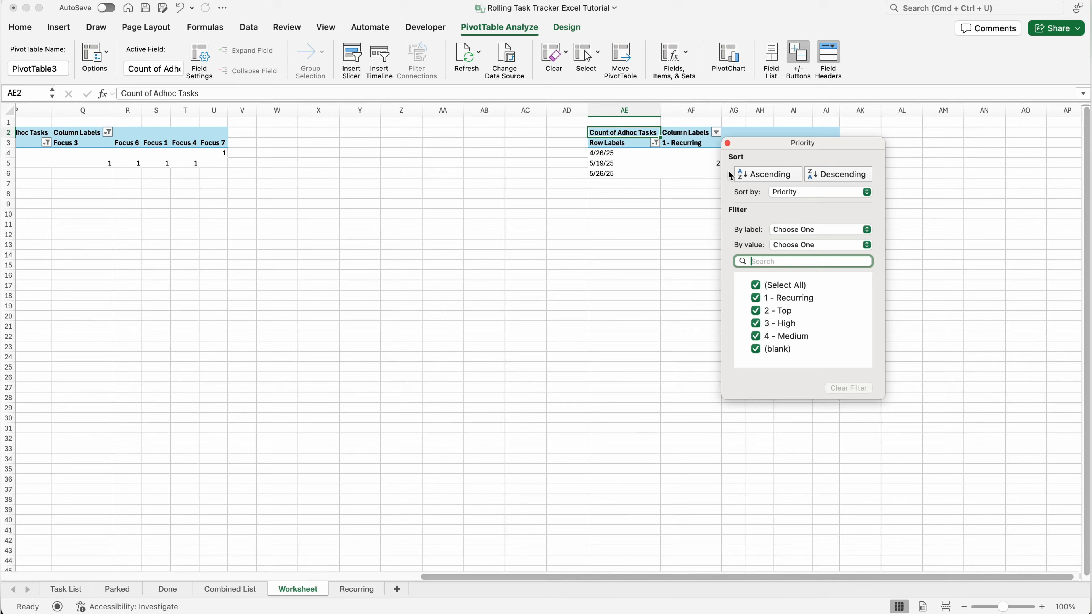
click(793, 245)
click(793, 297)
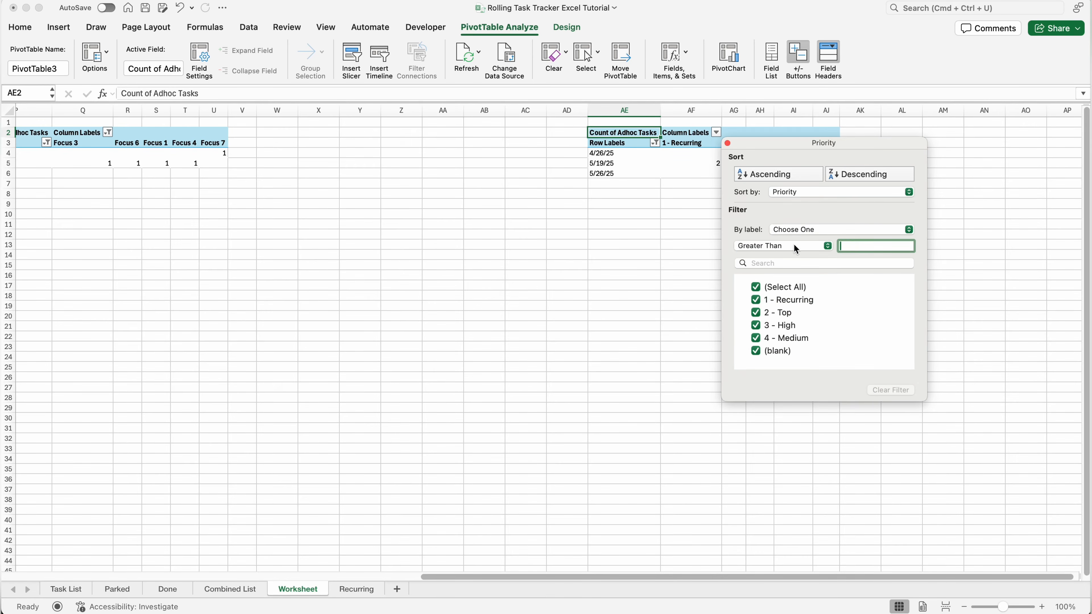
text(0)
key(Return)
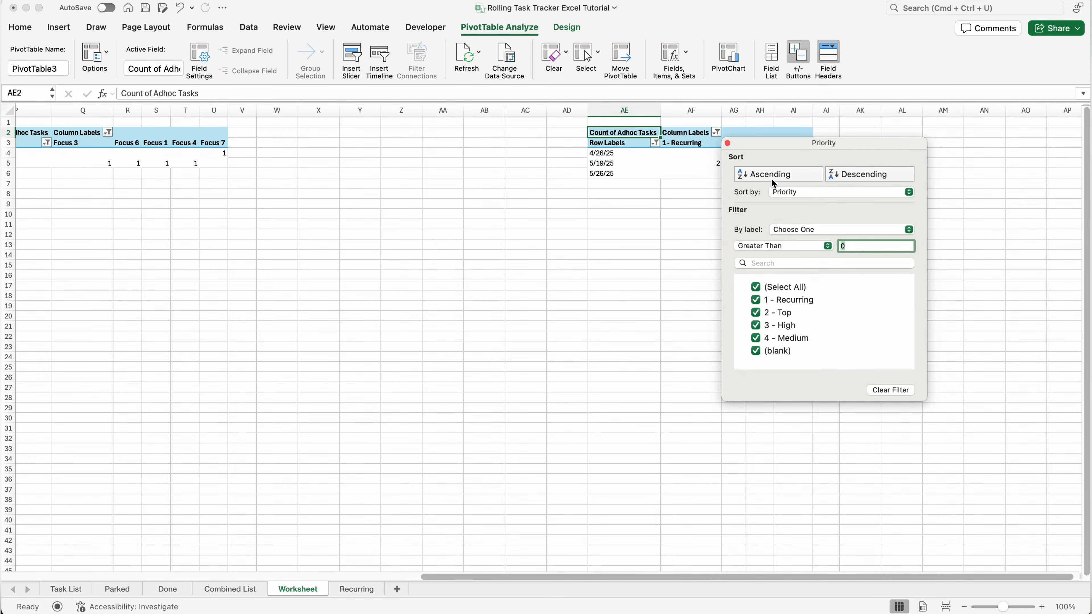
click(727, 143)
Copy the whole weekly Priority PivotTable at AE2 to cell AS2 of the same sheet
key(super+a)
key(super+c)
scroll(768, 172, right, 12)
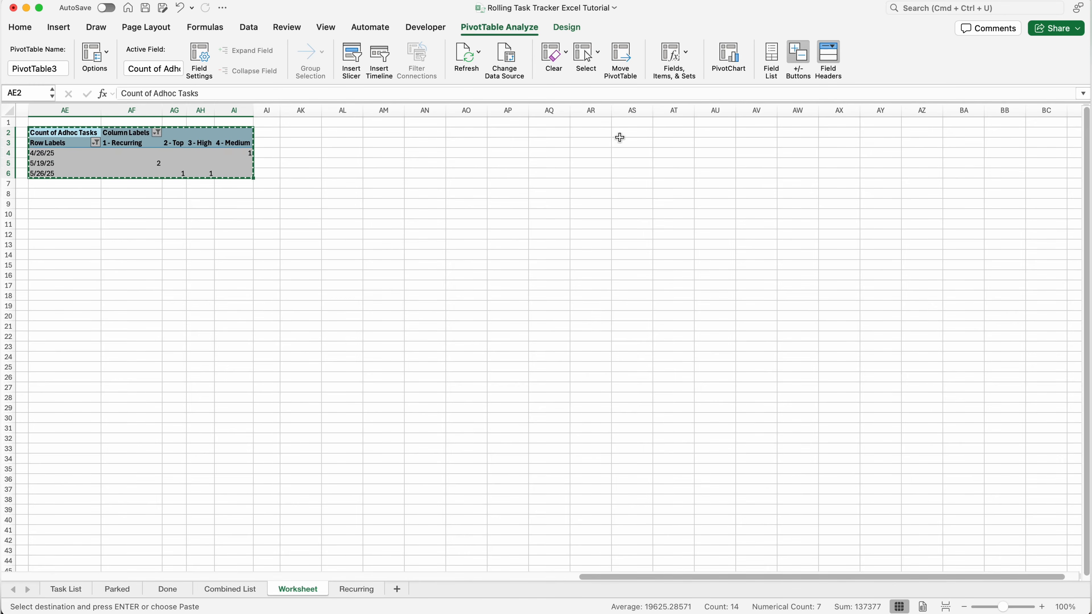
click(620, 133)
key(super+v)
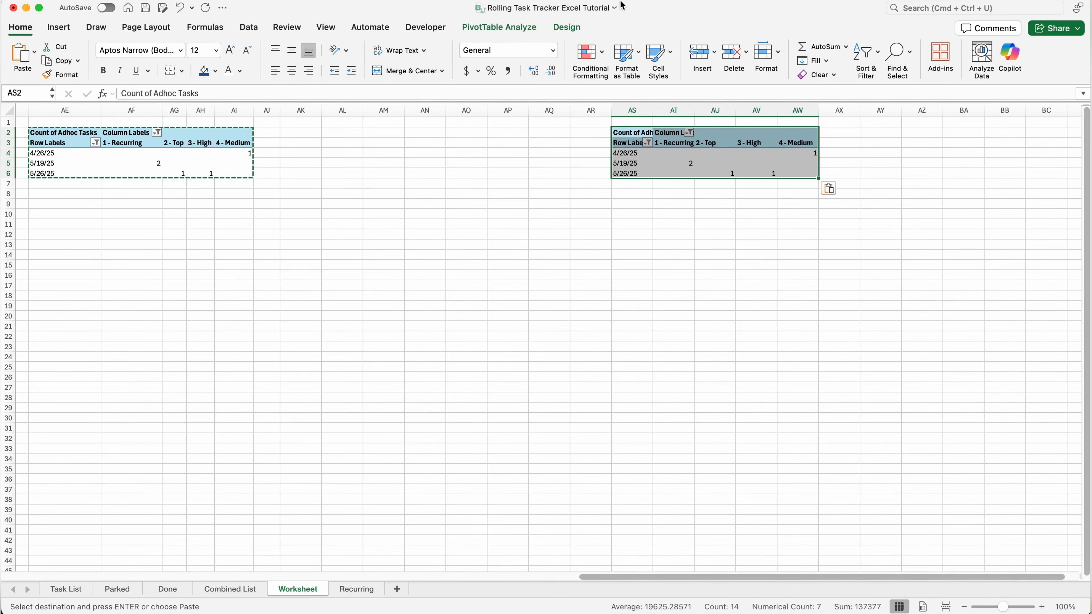
Change the Rows area of the PivotTable at AS2 from Start Week to Months (Start Week) only and close its field list
click(520, 29)
click(779, 50)
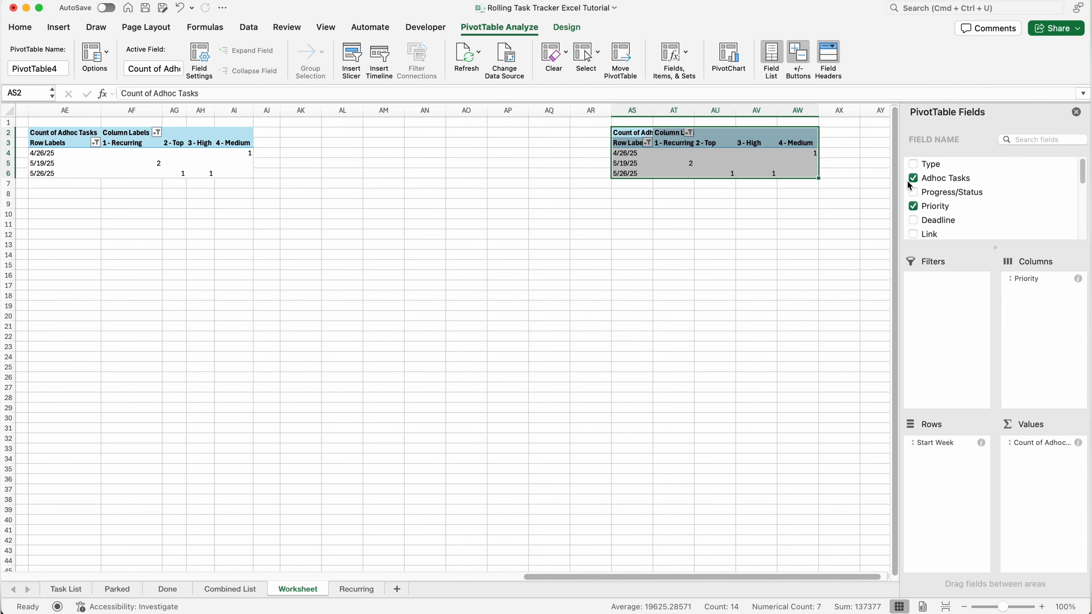
drag(930, 442, 815, 458)
scroll(954, 202, down, 3)
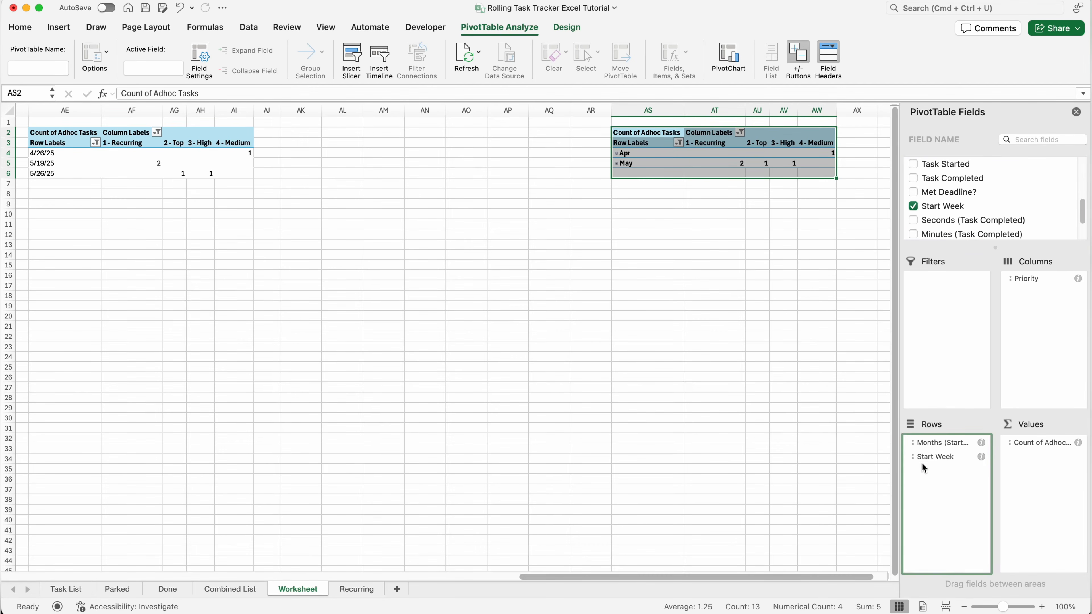
drag(924, 458, 791, 471)
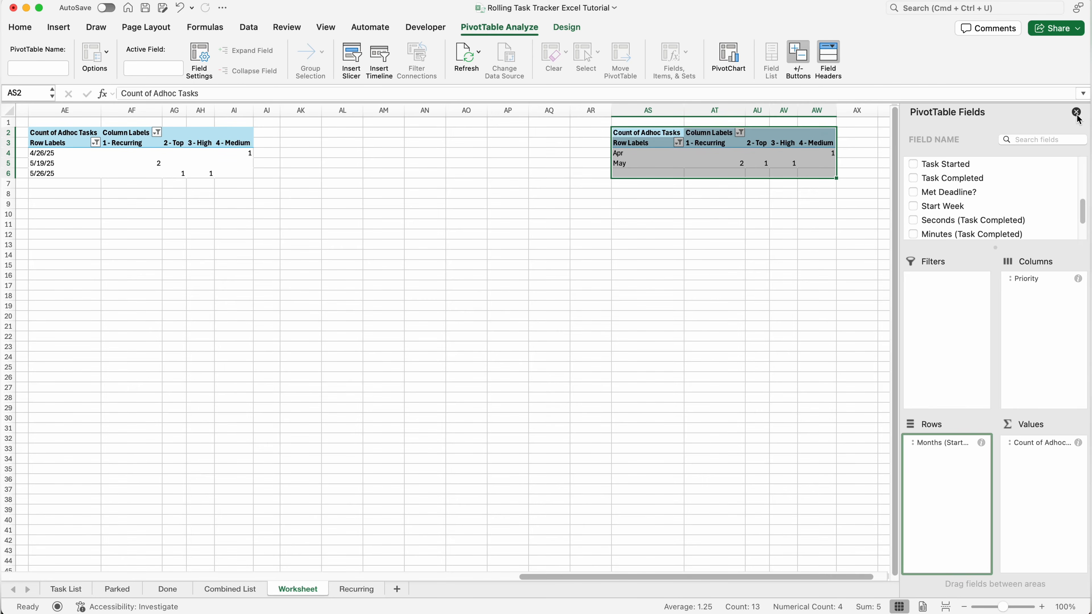
click(1077, 114)
Check the Months (Start Week) row filter and the Priority column filter of the PivotTable at AS2
click(679, 143)
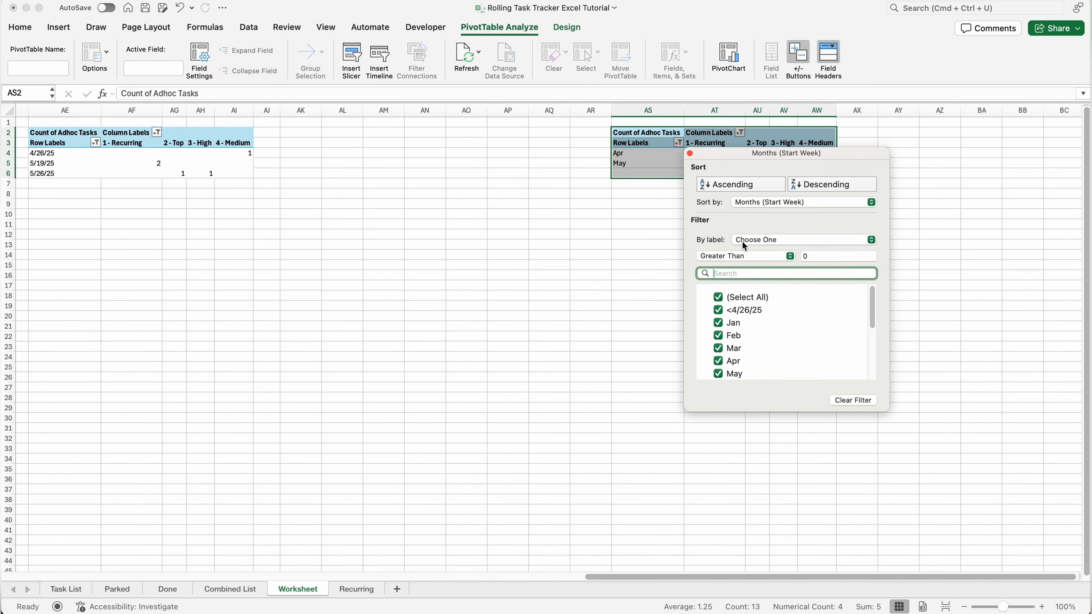
click(690, 154)
click(740, 133)
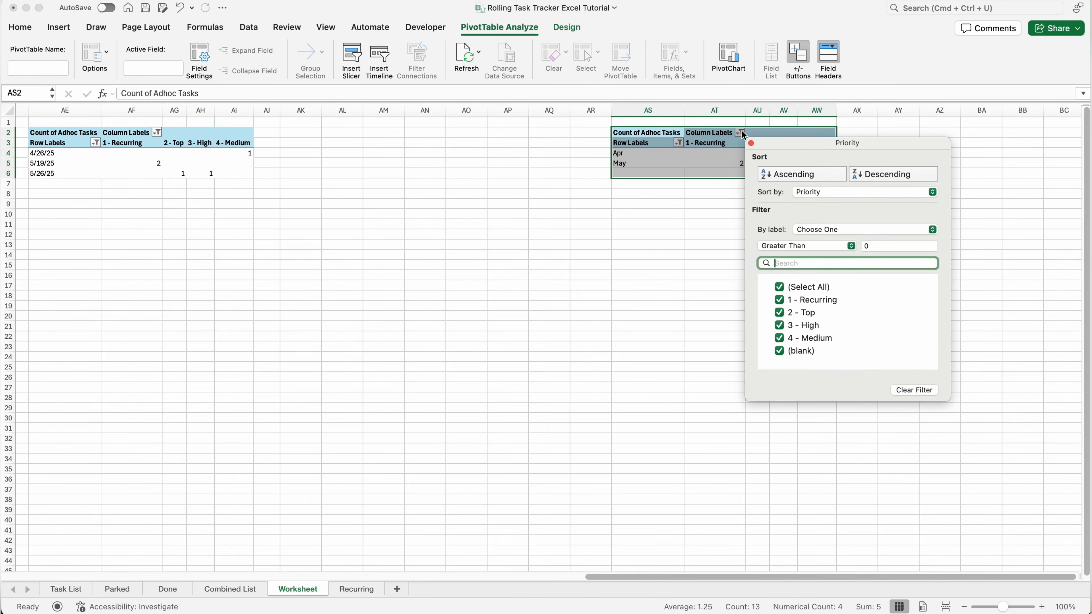
click(751, 144)
click(853, 152)
Copy the whole weekly Priority PivotTable at AE2 to cell BF2 of the same sheet
drag(144, 133, 327, 173)
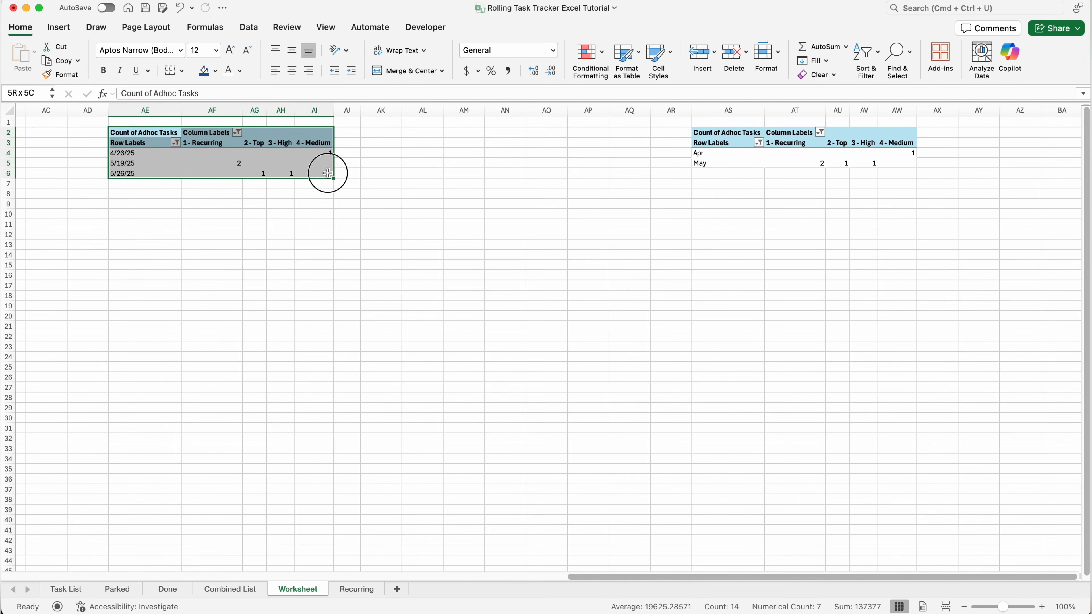
key(super+c)
scroll(328, 171, right, 15)
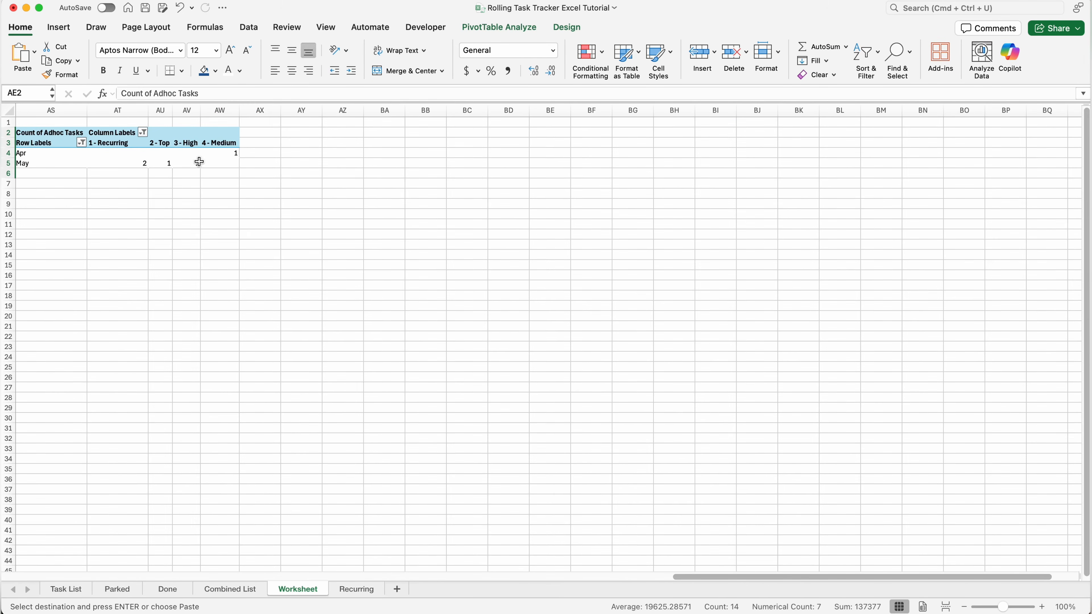
click(579, 135)
key(super+v)
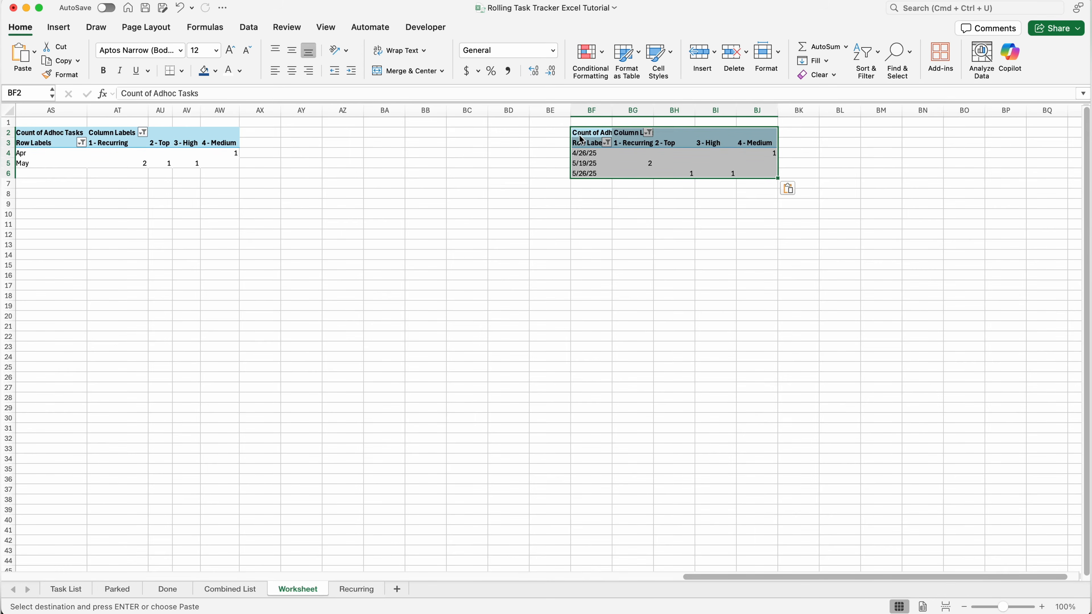
Replace Priority with Type in the Columns area of the PivotTable at BF2 and close its field list
click(533, 31)
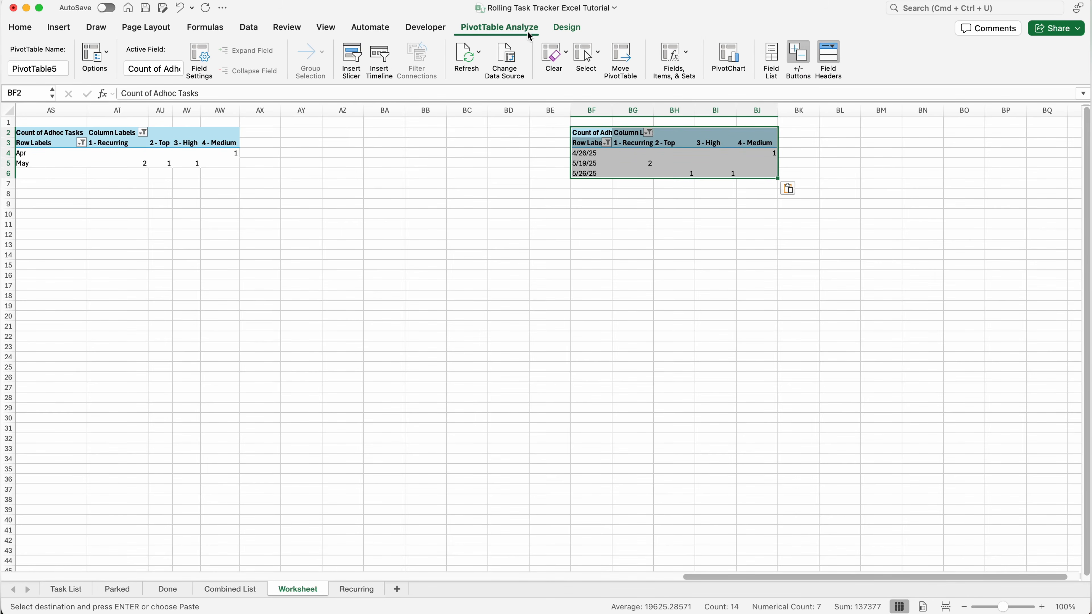
click(774, 65)
drag(1026, 278, 884, 226)
drag(931, 164, 1064, 315)
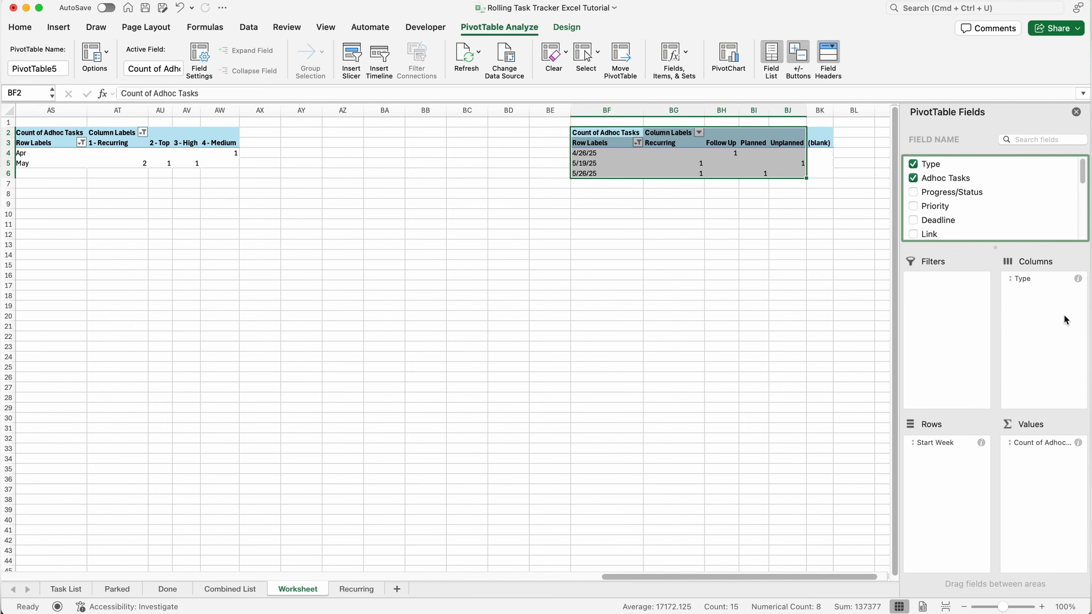
click(1077, 112)
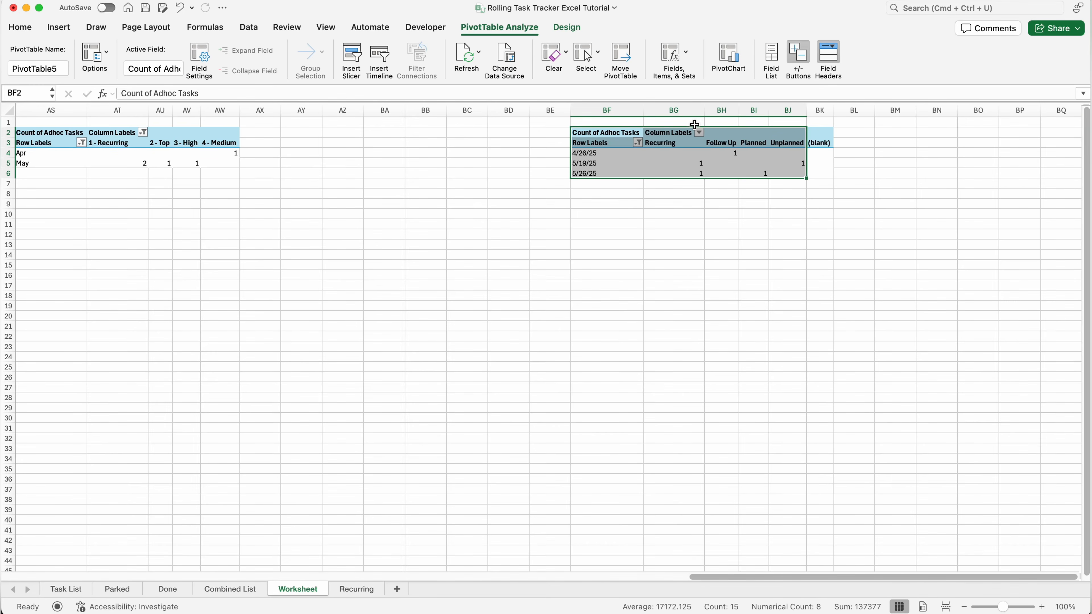
Filter the Type columns of the PivotTable at BF2 by value greater than 0 and check its Start Week row filter
click(699, 133)
click(767, 243)
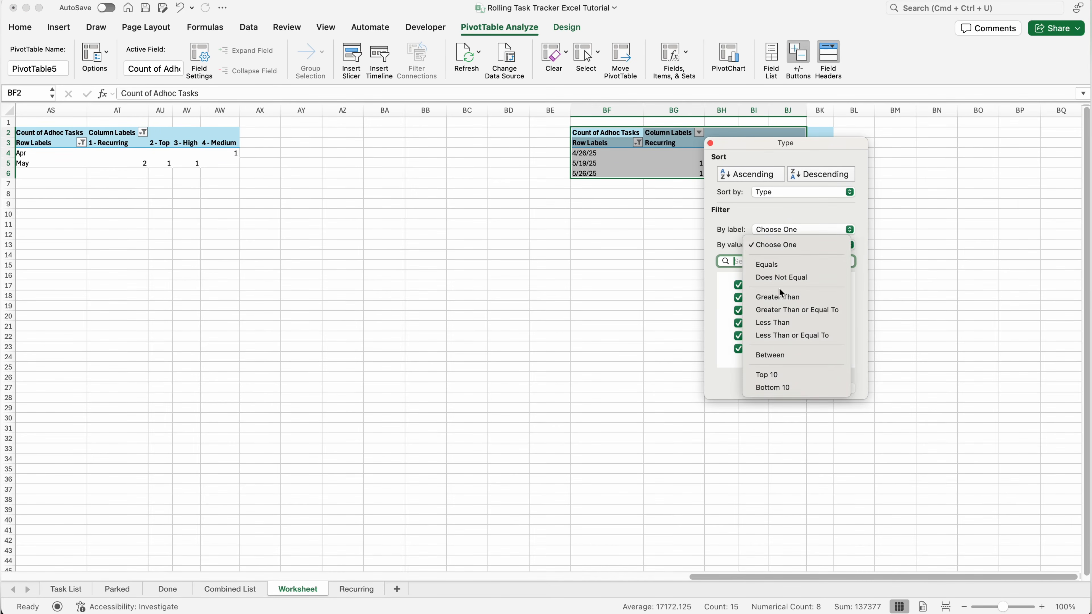
click(770, 296)
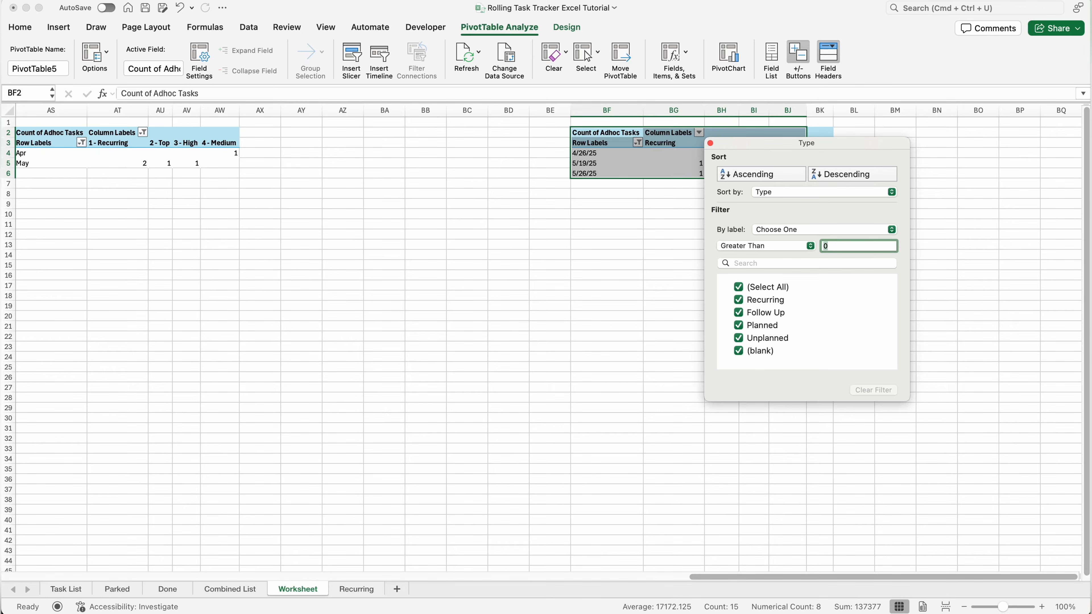
click(710, 143)
click(638, 143)
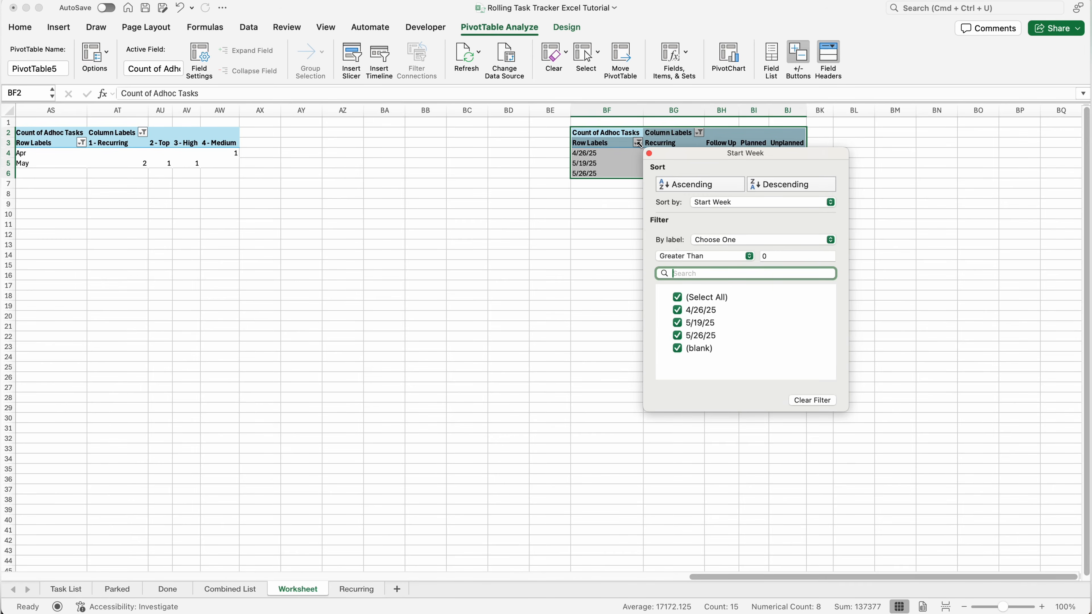
click(649, 153)
Copy the whole monthly Priority PivotTable at AS2 to cell BT2 of the same sheet
scroll(405, 156, left, 2)
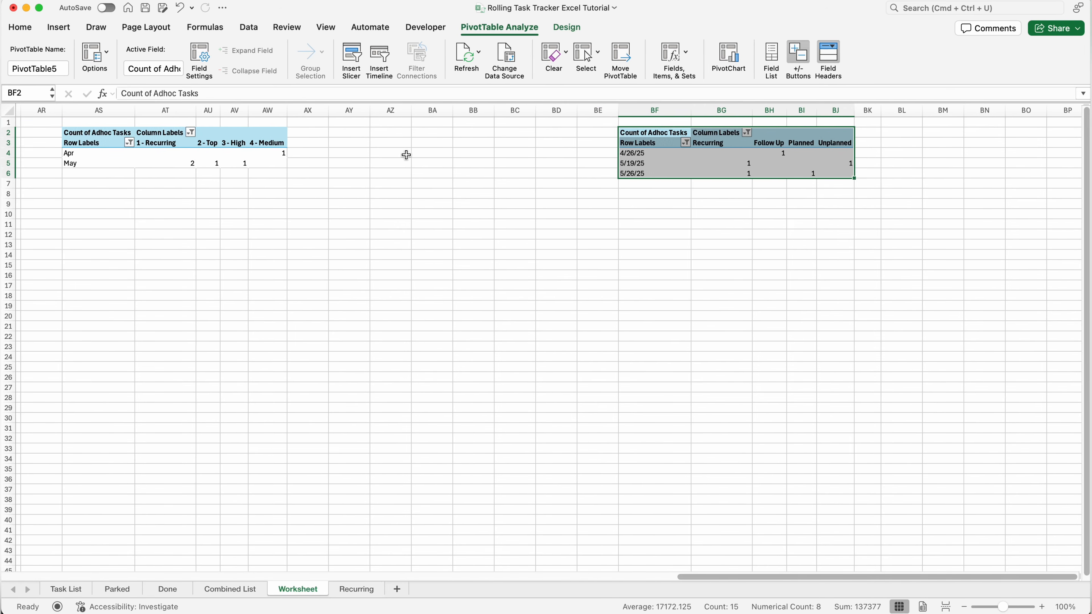
drag(99, 132, 266, 167)
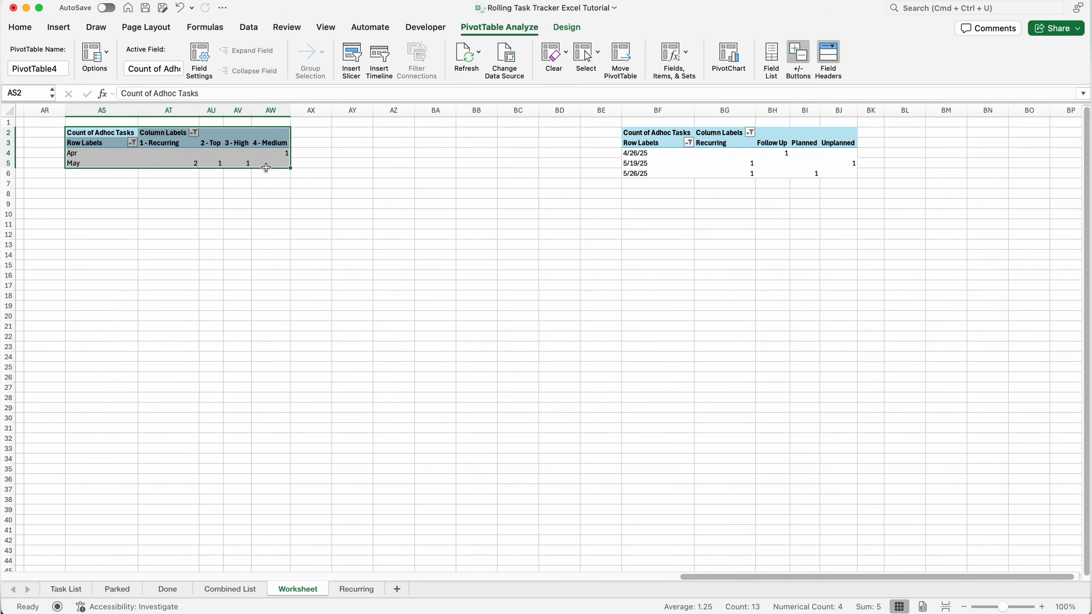
key(super+c)
scroll(266, 168, right, 10)
click(428, 130)
key(super+v)
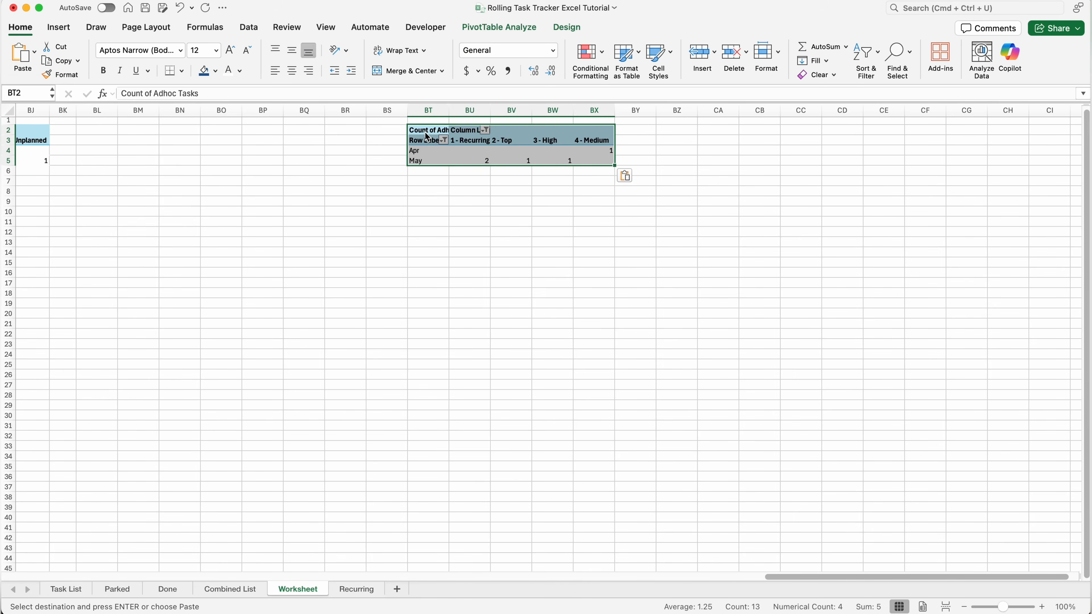
Replace Priority with Type in the Columns area of the PivotTable at BT2
click(499, 28)
click(772, 58)
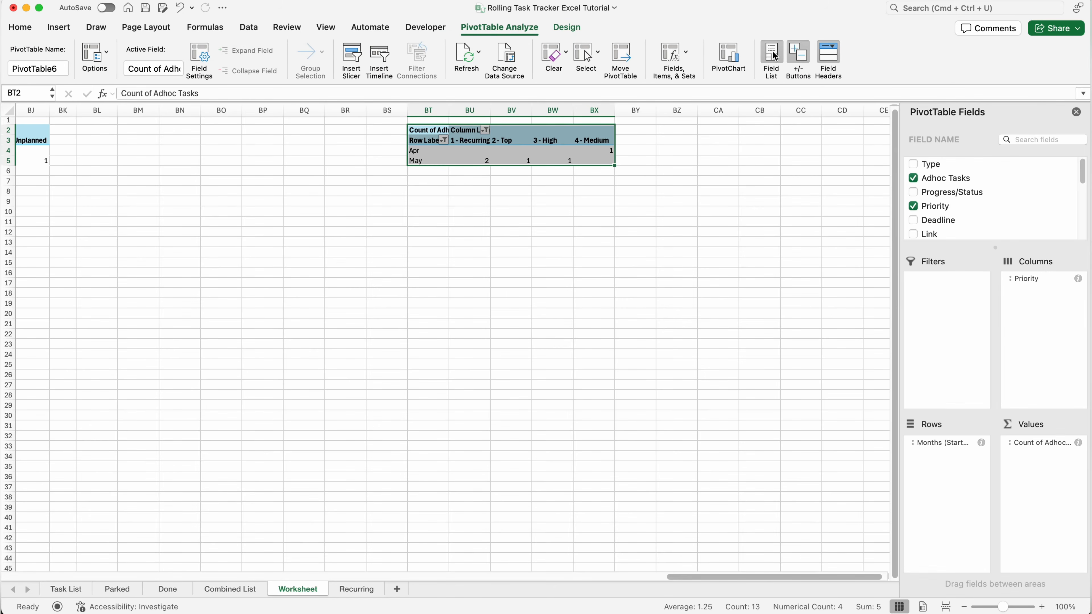
drag(1019, 282, 653, 305)
drag(933, 166, 1029, 295)
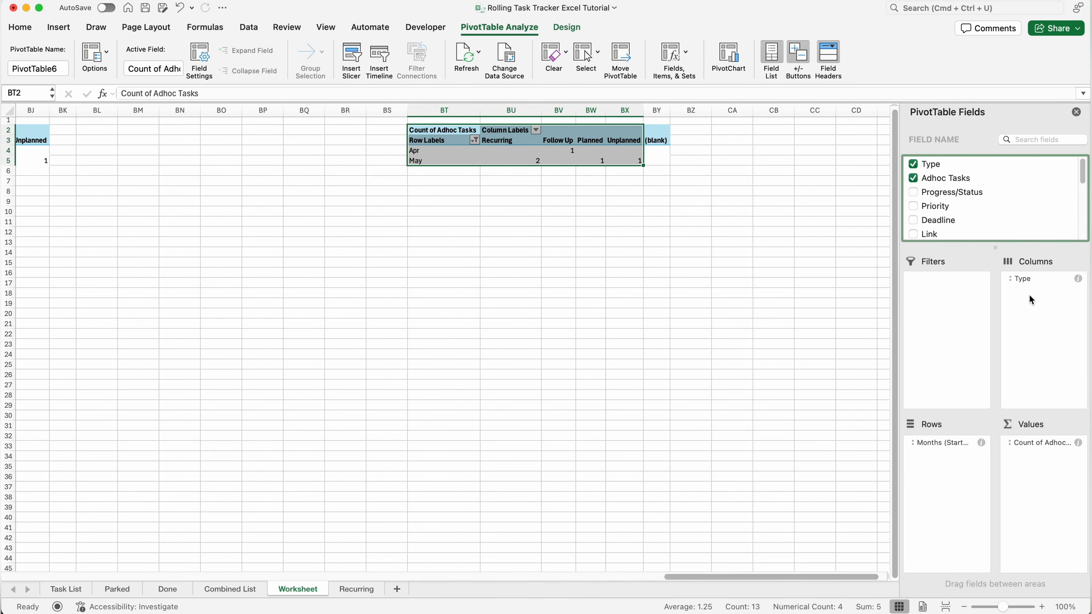
Filter the Type columns of the PivotTable at BT2 by value greater than 0
click(536, 130)
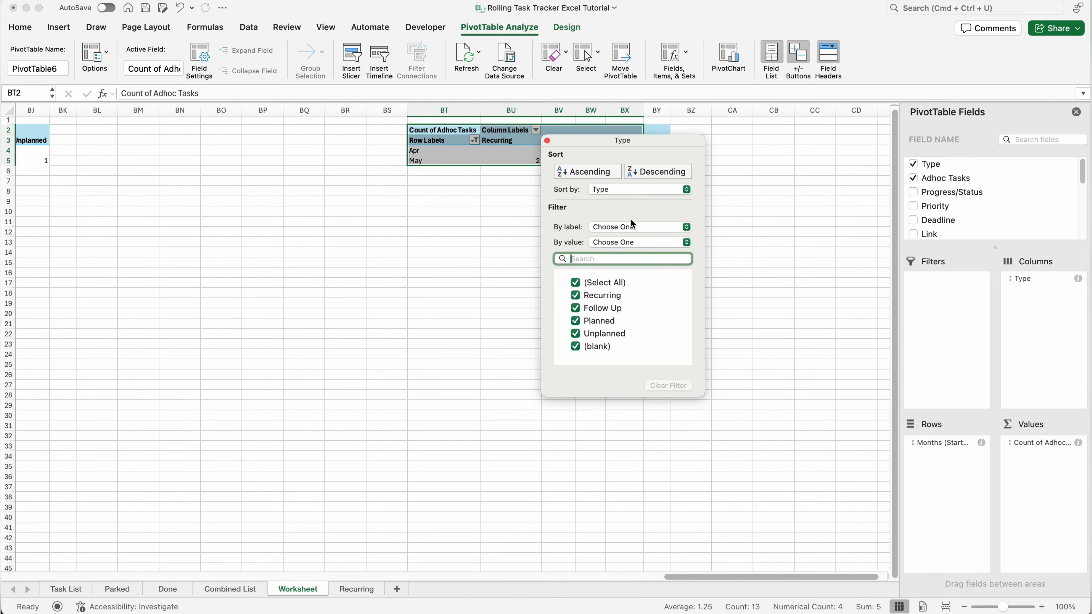
click(635, 242)
click(635, 295)
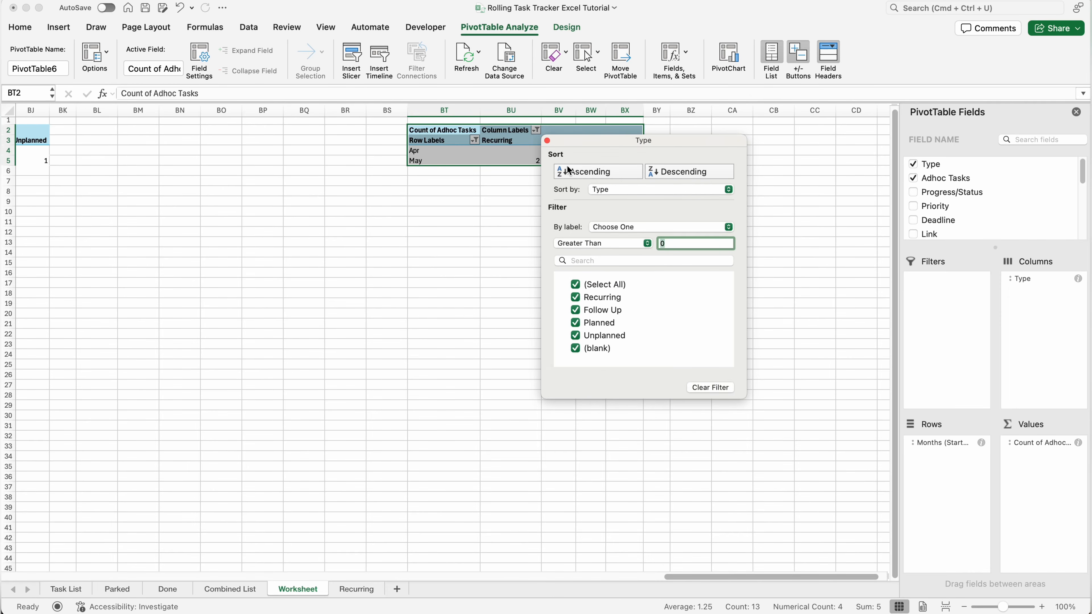
click(547, 140)
click(624, 170)
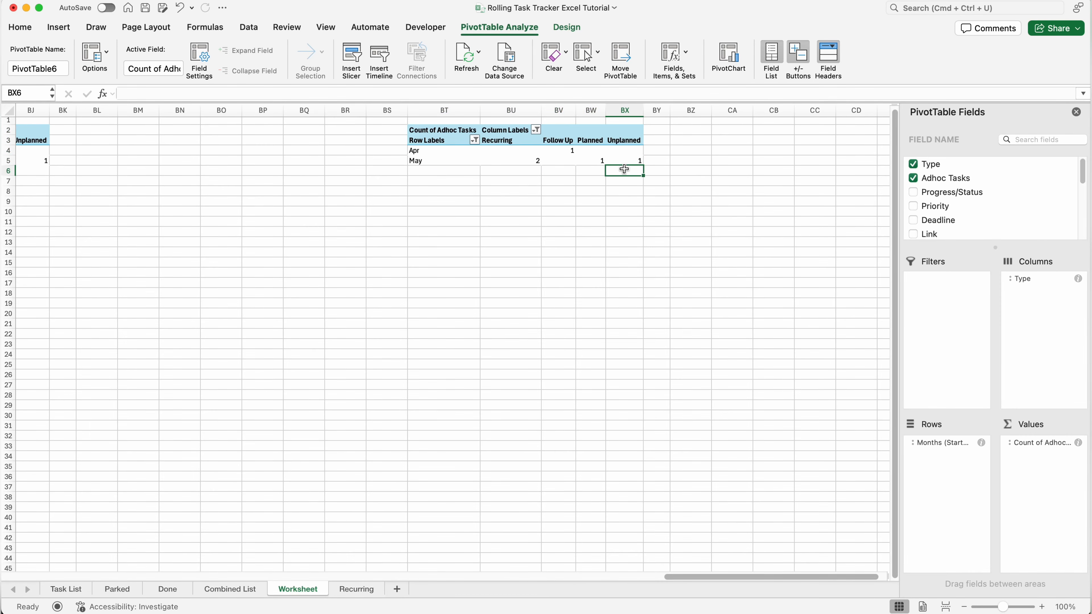
Copy the whole weekly Type PivotTable at BF2 to cell CI2 of the same sheet
scroll(430, 168, left, 5)
drag(192, 130, 329, 175)
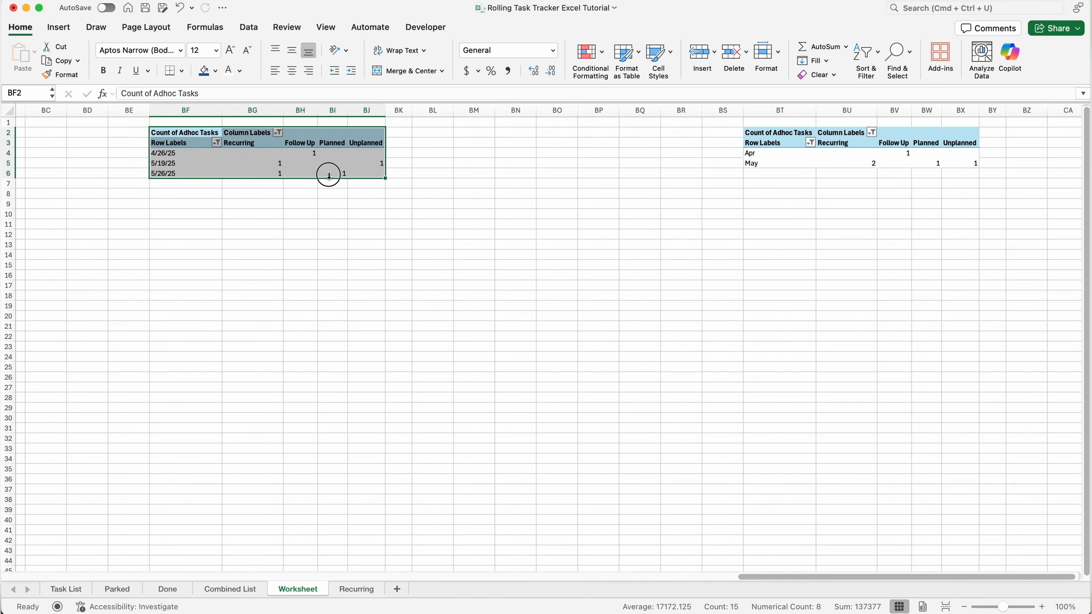
key(super+c)
scroll(329, 175, right, 3)
scroll(328, 174, right, 10)
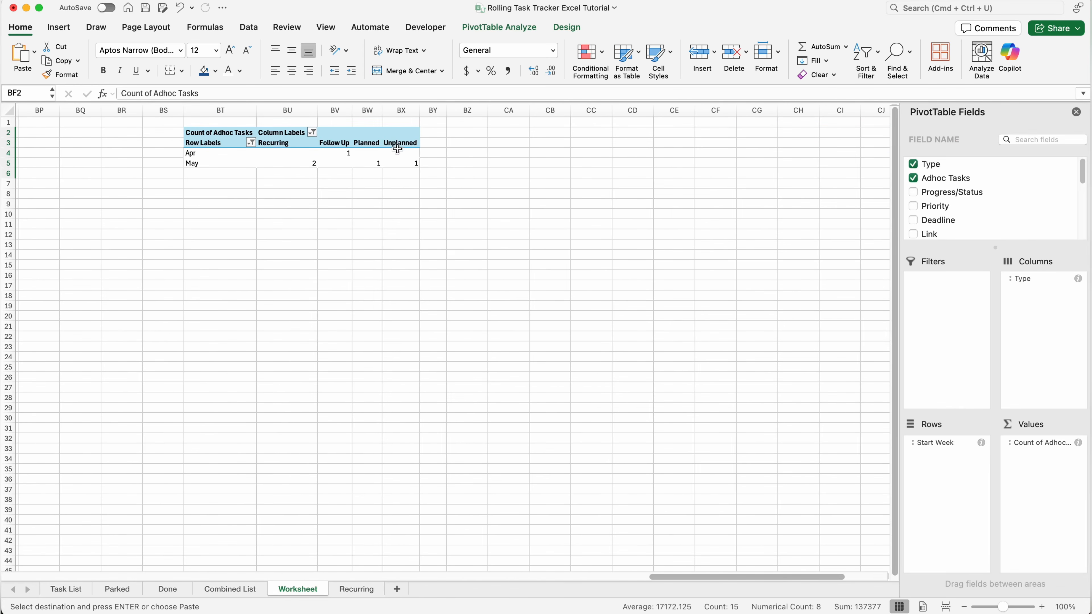
click(616, 133)
key(super+v)
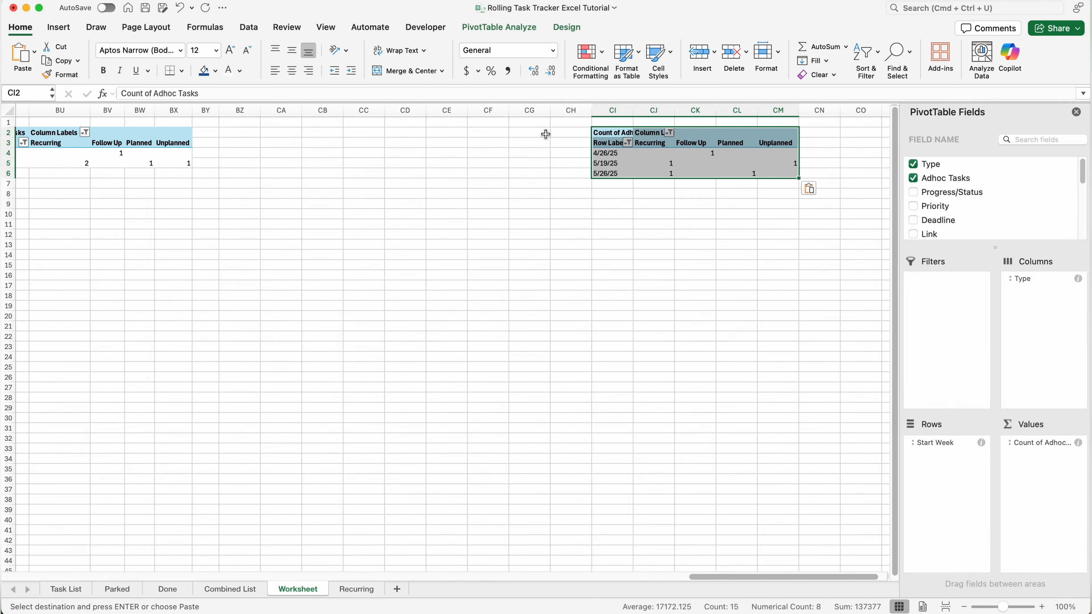
Replace Type with Met Deadline? in the Columns area of the PivotTable at CI2
scroll(546, 134, right, 5)
drag(1021, 278, 1041, 297)
scroll(1017, 184, down, 5)
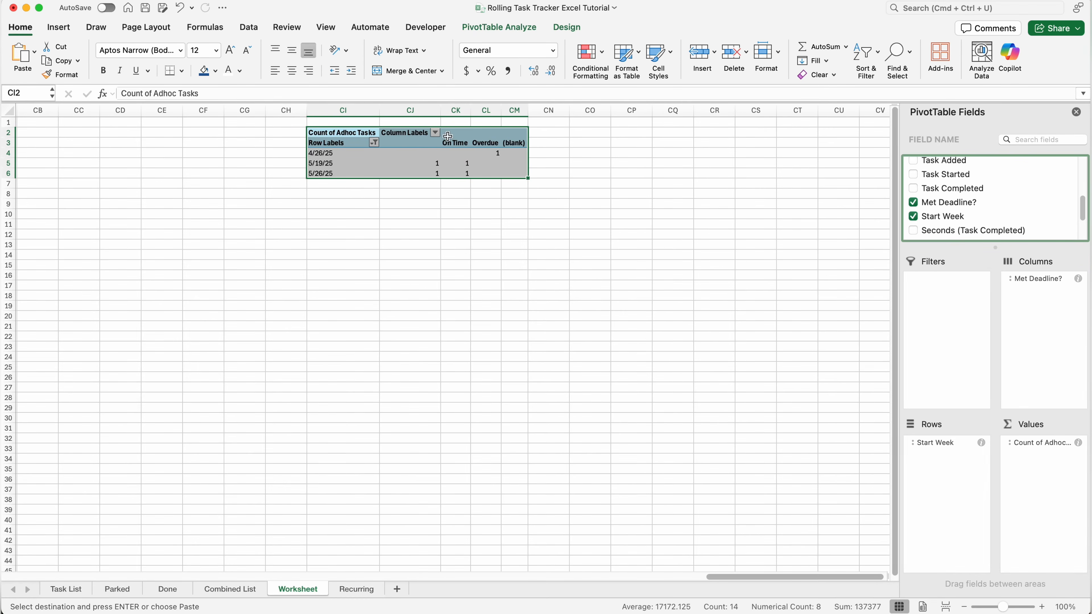
Filter the Met Deadline? columns of the PivotTable at CI2 by value greater than 0 and close its field list
click(436, 133)
click(531, 245)
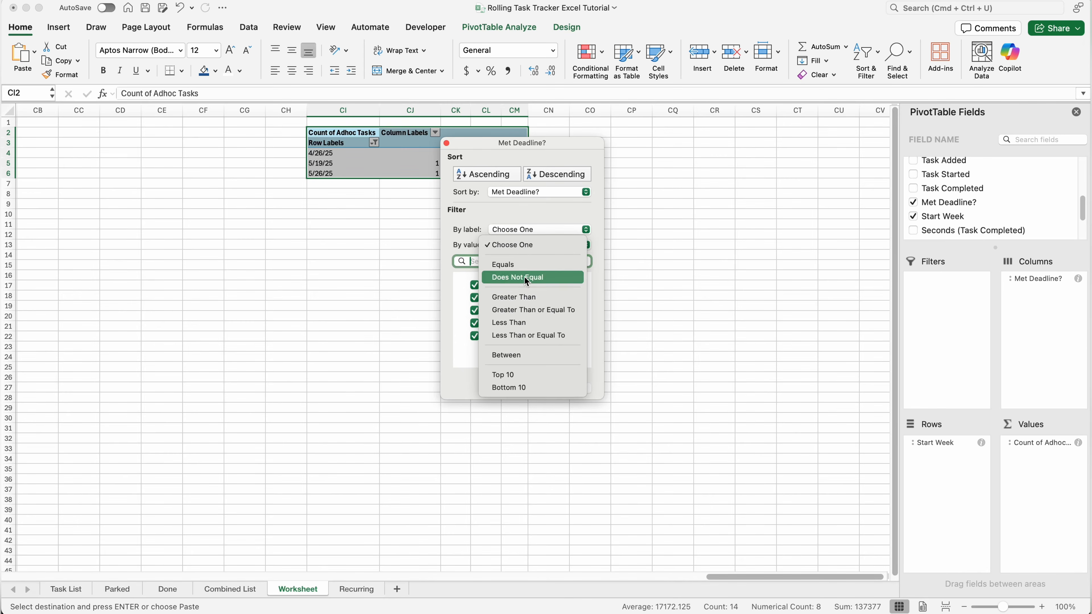
click(525, 297)
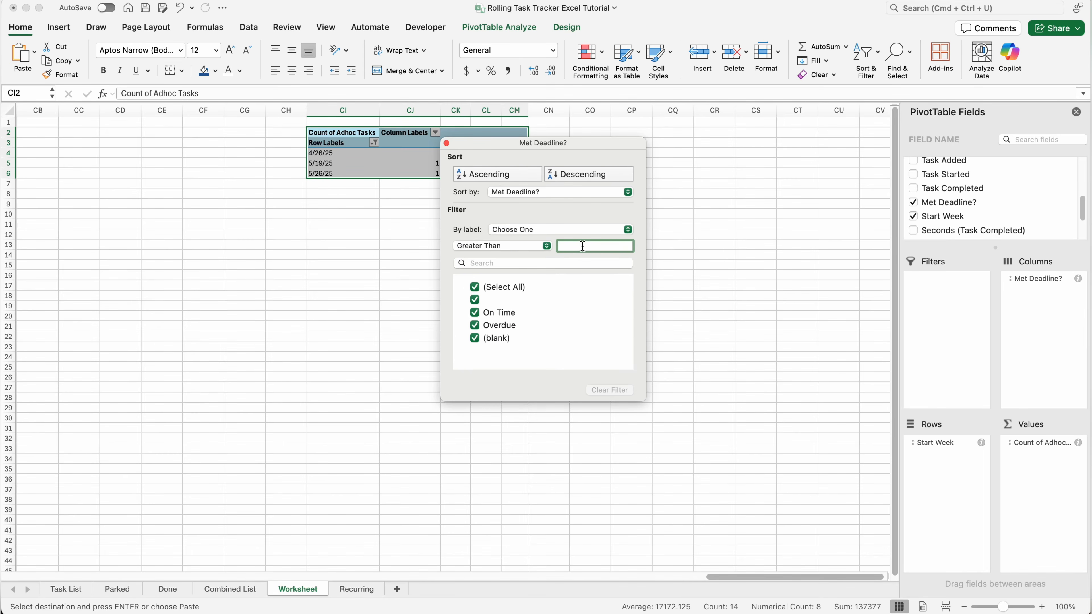
click(447, 143)
click(329, 152)
click(456, 153)
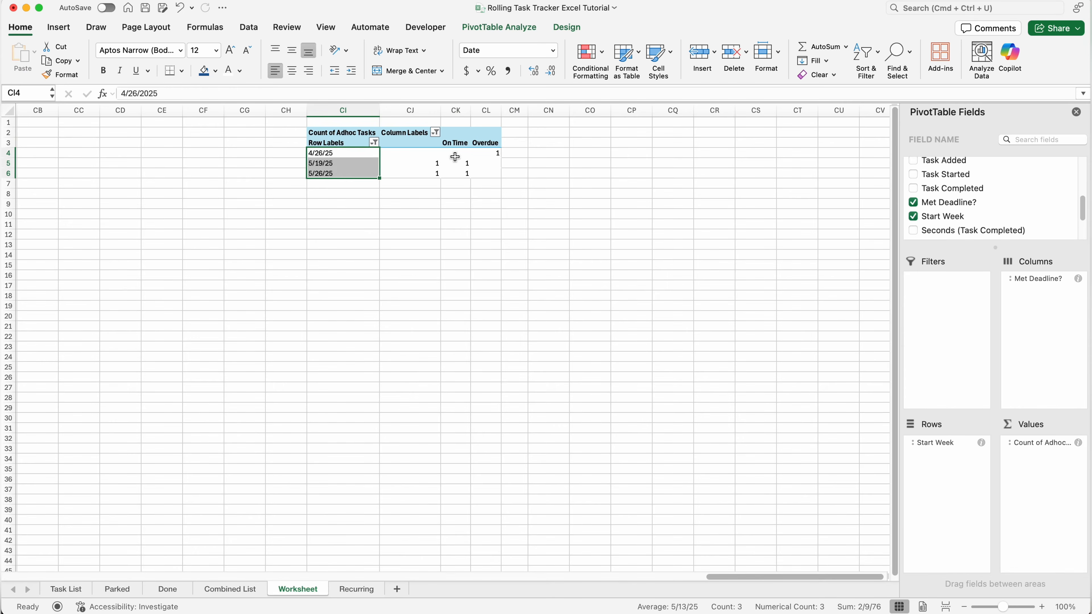
click(1077, 113)
Copy the whole monthly Type PivotTable at BT2 to cell CP2 of the same sheet
drag(188, 127, 329, 167)
key(super+c)
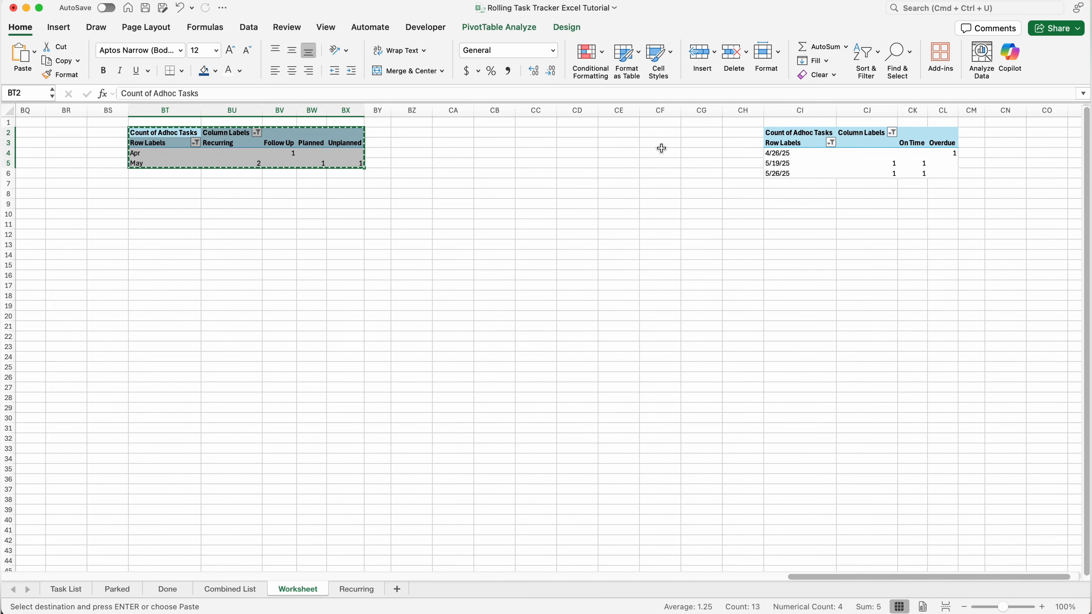
scroll(644, 146, right, 10)
click(610, 135)
key(super+v)
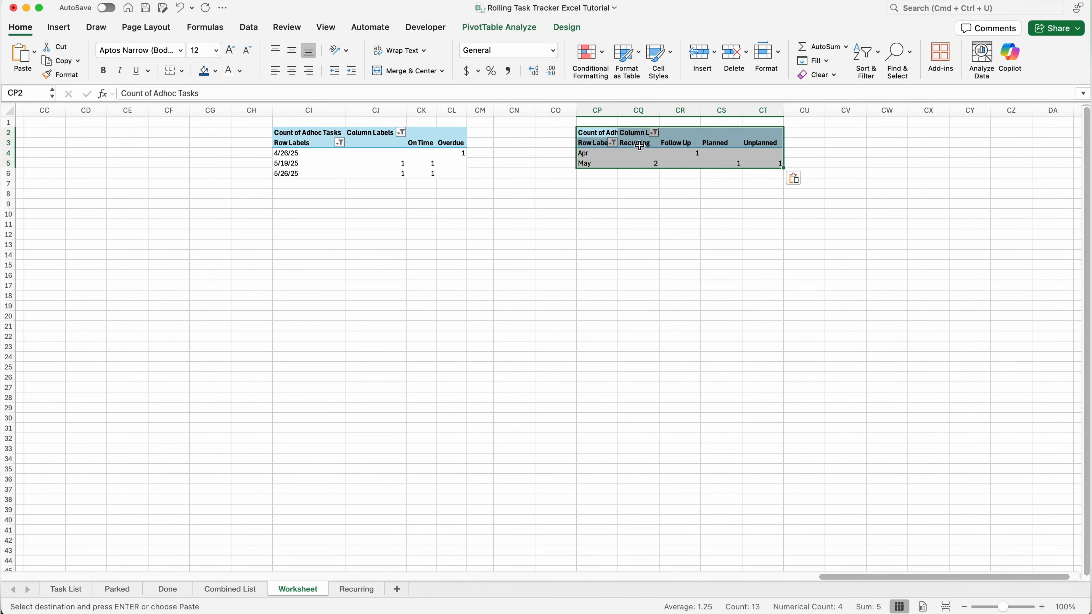
Replace Type with Met Deadline? in the Columns area of the PivotTable at CP2 and close its field list
click(516, 28)
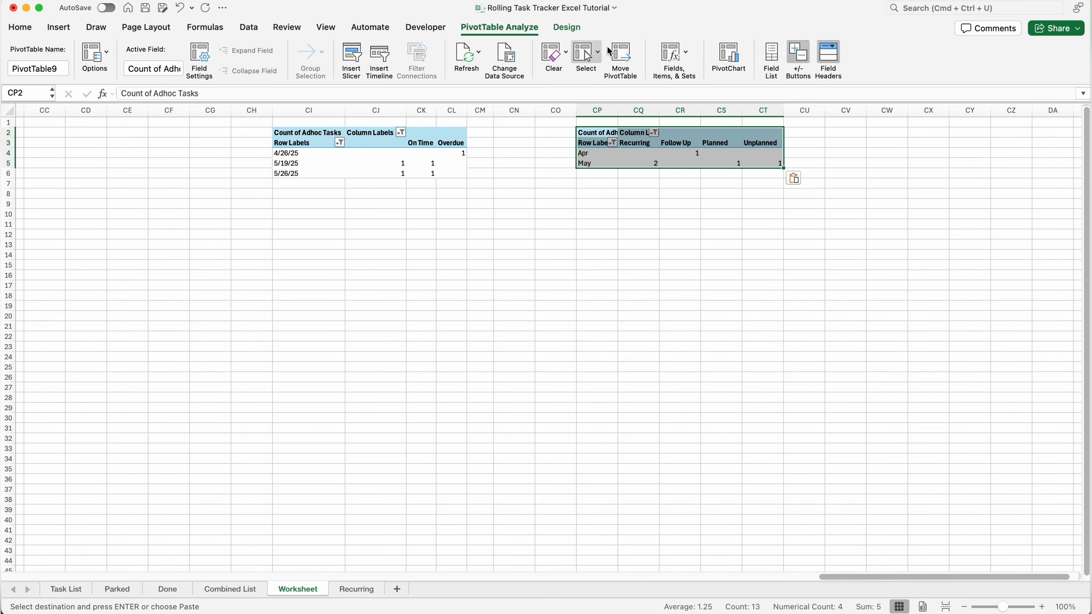
click(772, 52)
drag(1031, 279, 808, 305)
scroll(935, 212, down, 5)
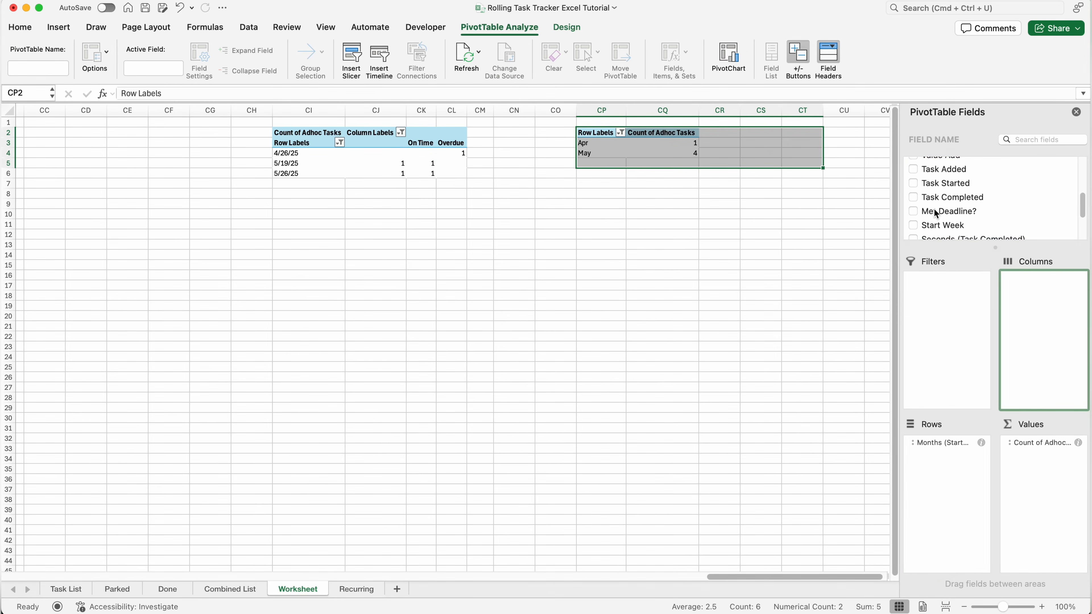
drag(938, 211, 1031, 301)
click(1076, 113)
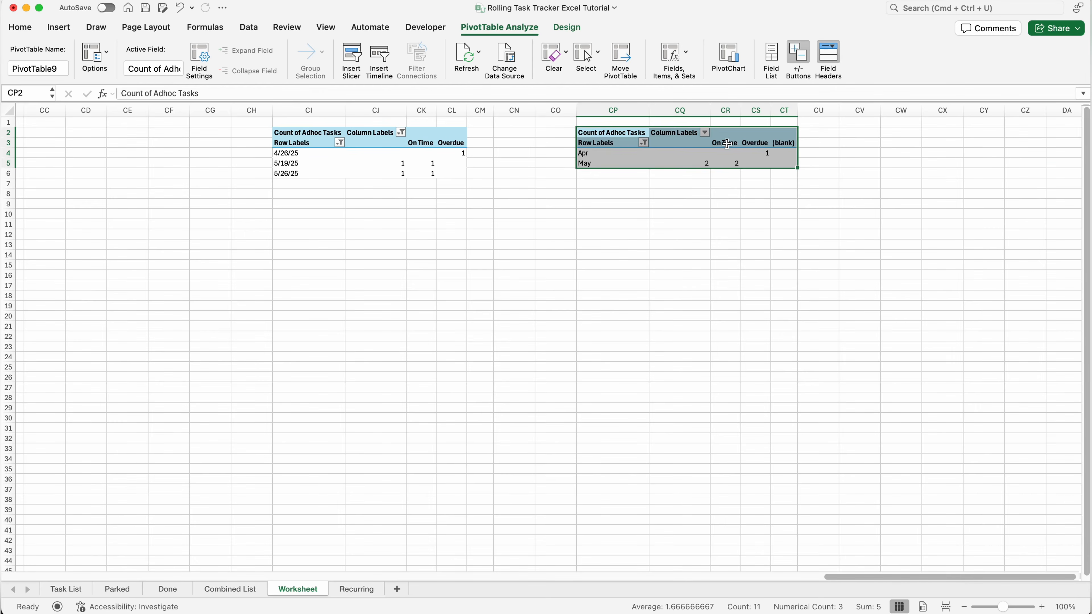
Filter the Met Deadline? columns of the PivotTable at CP2 by value greater than 0
click(706, 132)
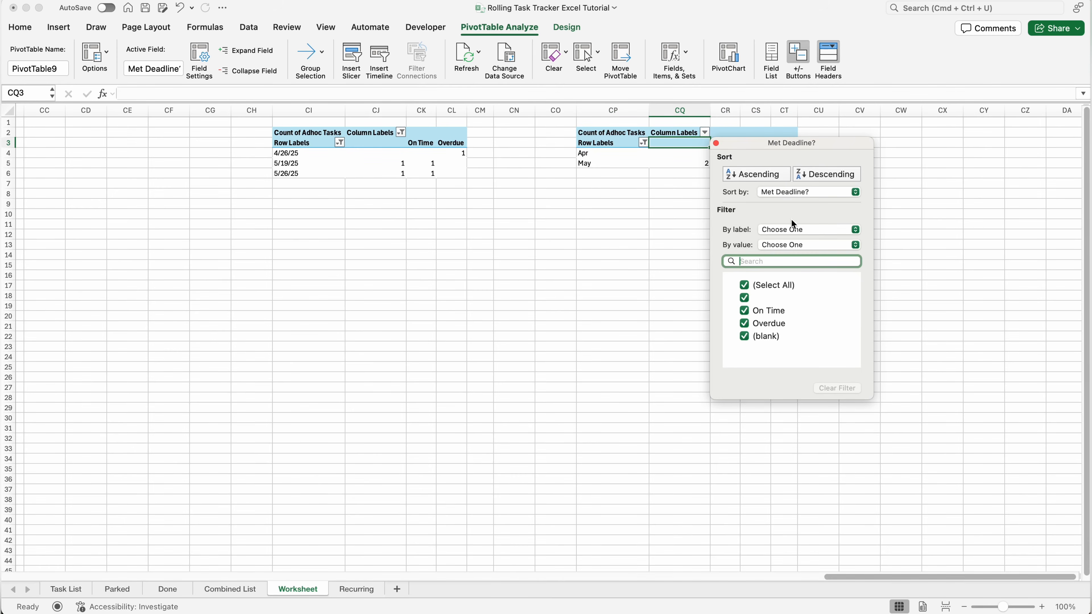
click(803, 244)
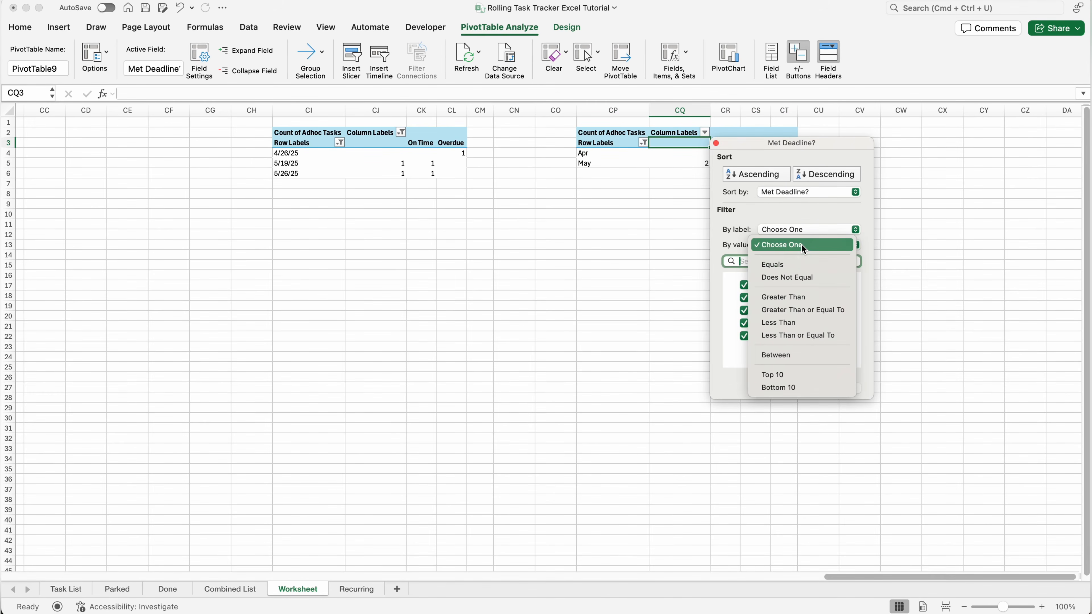
click(792, 299)
text(0)
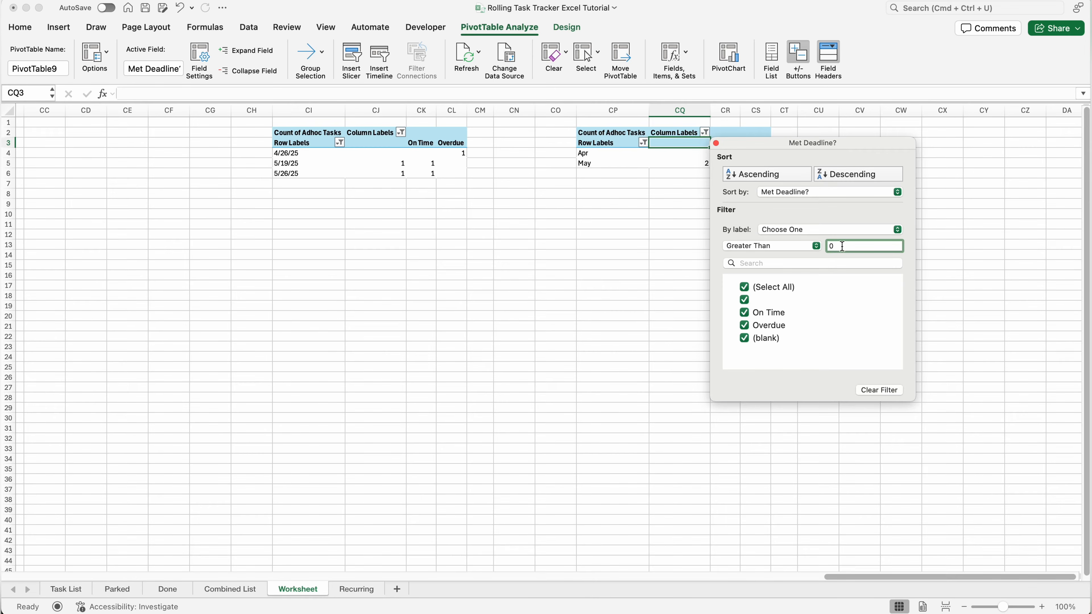
Exclude the unnamed empty item from the Met Deadline? column filter of the monthly pivot table, keeping On Time, Overdue and (blank)
click(716, 143)
click(744, 143)
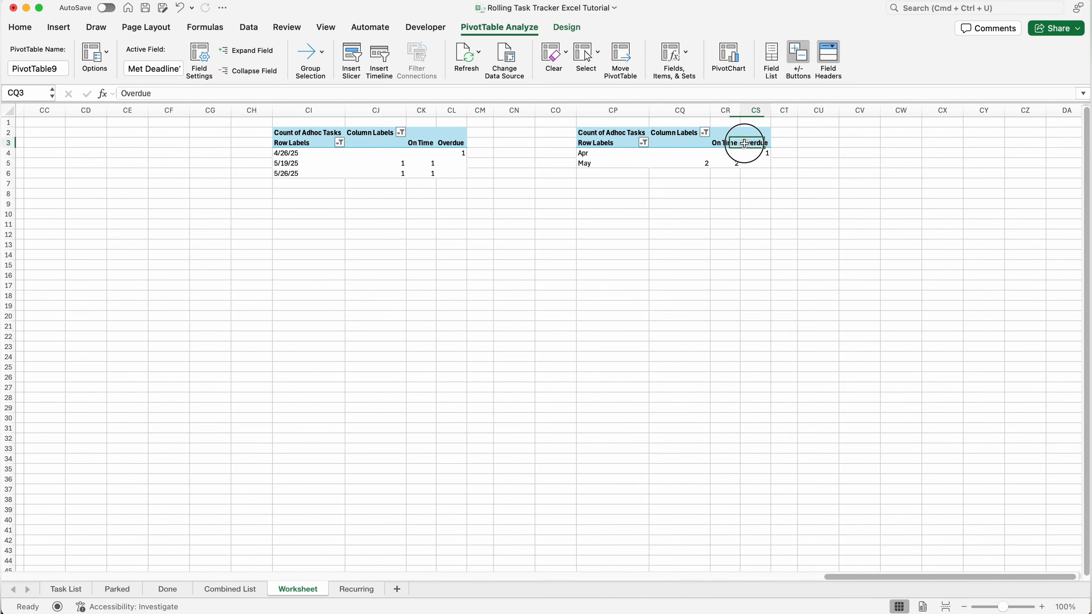
click(680, 149)
click(705, 132)
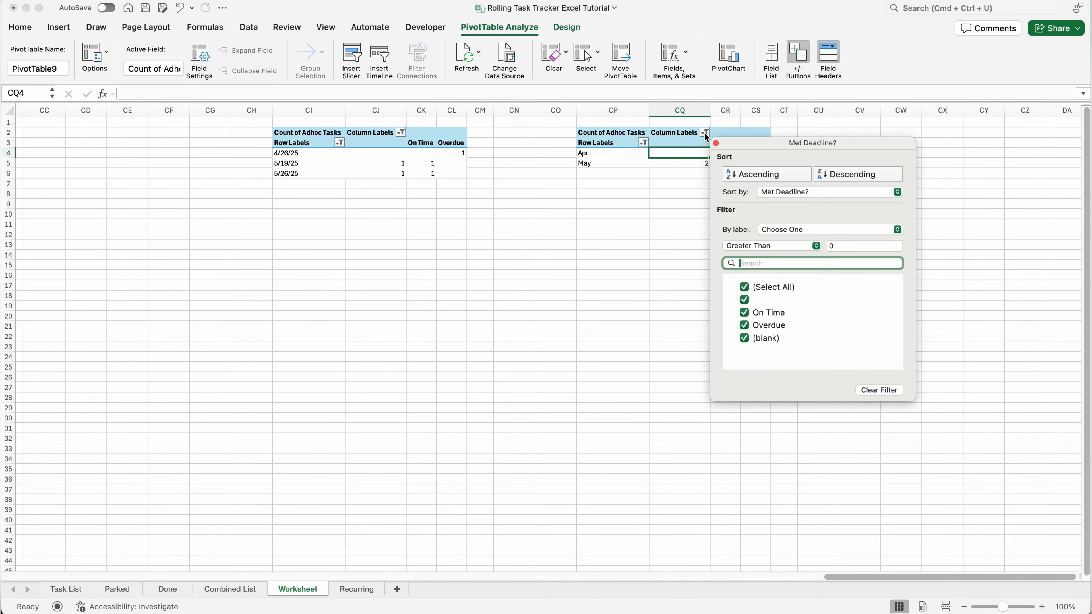
click(744, 301)
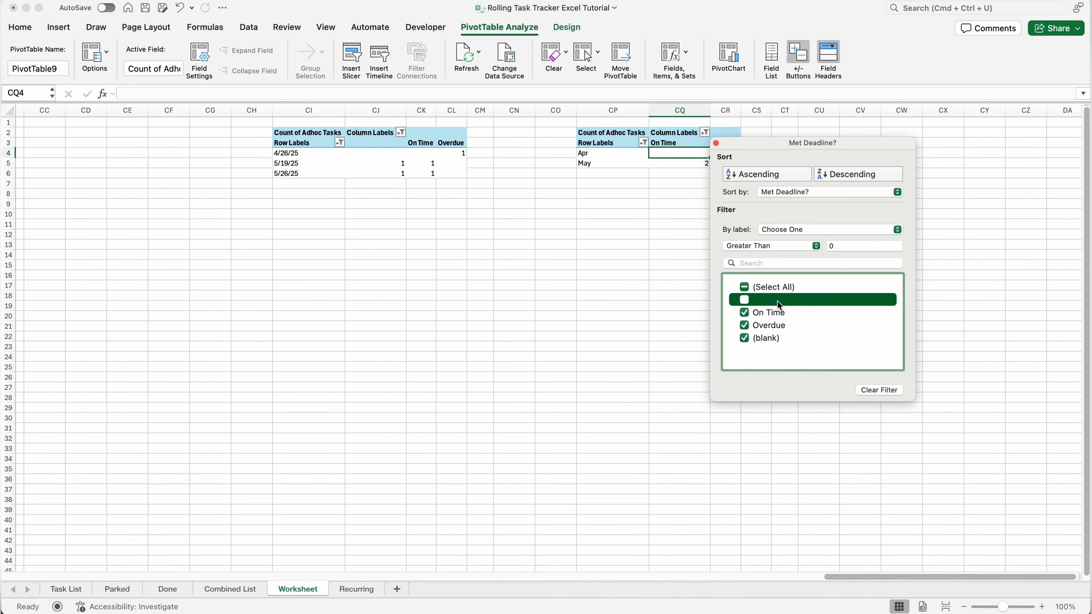
click(716, 143)
Exclude the unnamed empty item from the Met Deadline? column filter of the pivot table with weekly dates
click(347, 144)
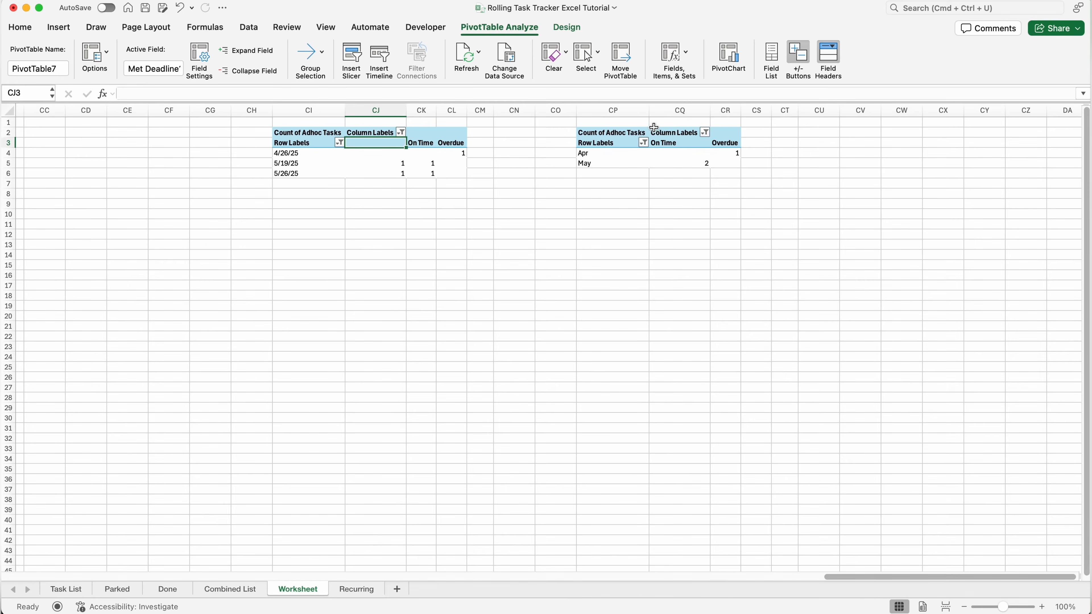
click(402, 133)
click(441, 299)
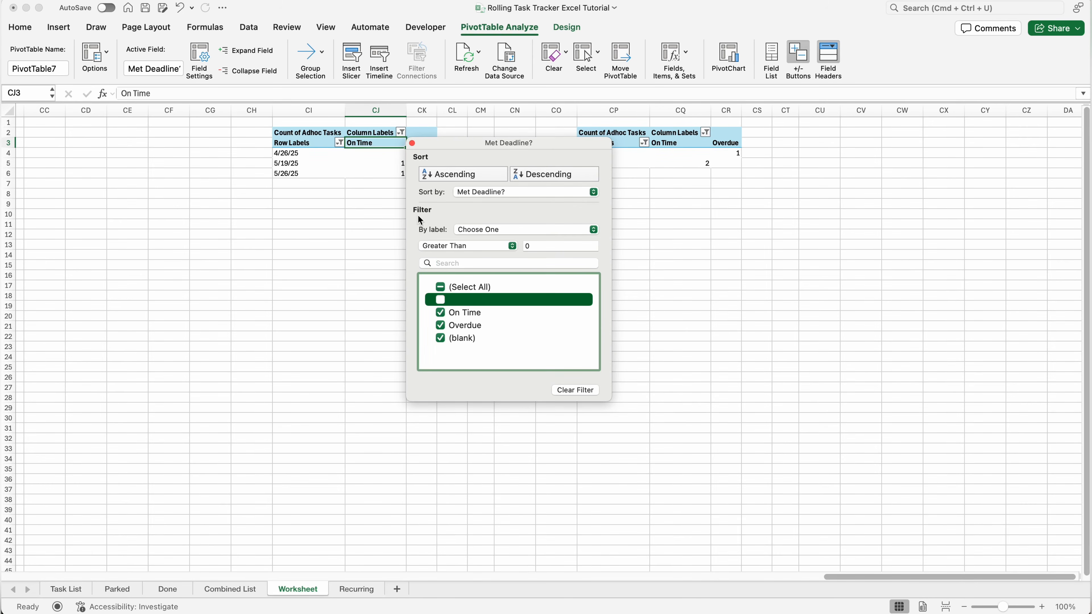
click(411, 144)
click(499, 160)
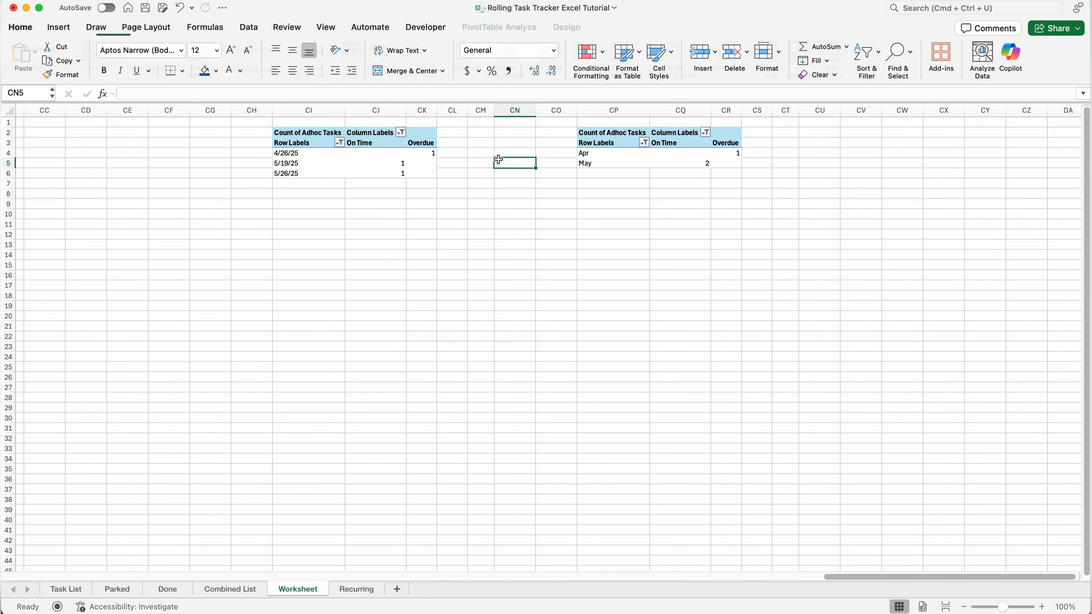
Review all weekly and monthly pivot tables across the Worksheet sheet, from the task focus tables to the deadline tables
scroll(502, 171, left, 20)
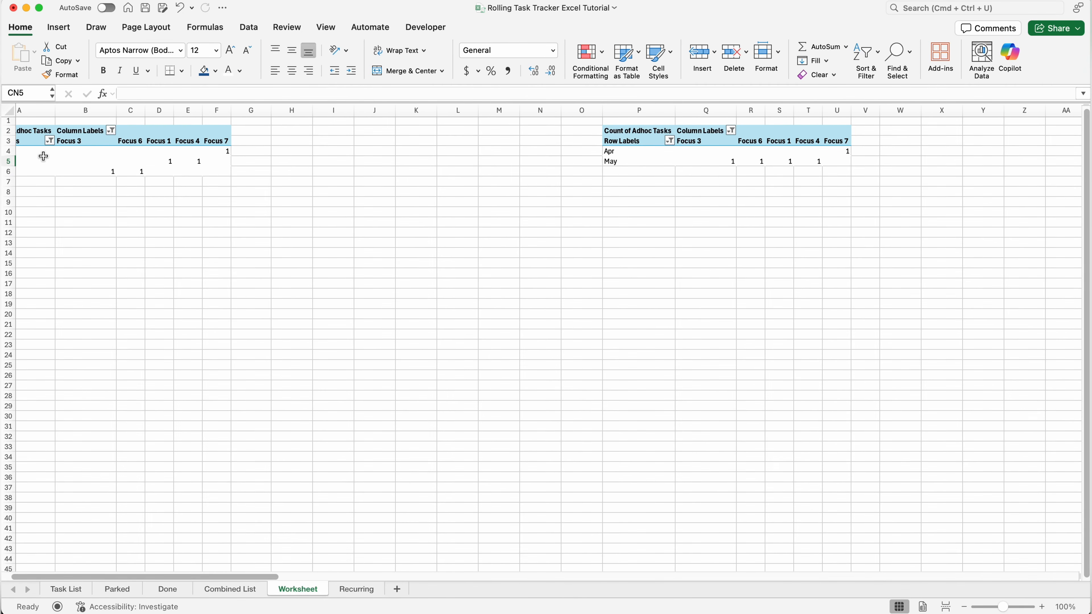
scroll(44, 156, left, 2)
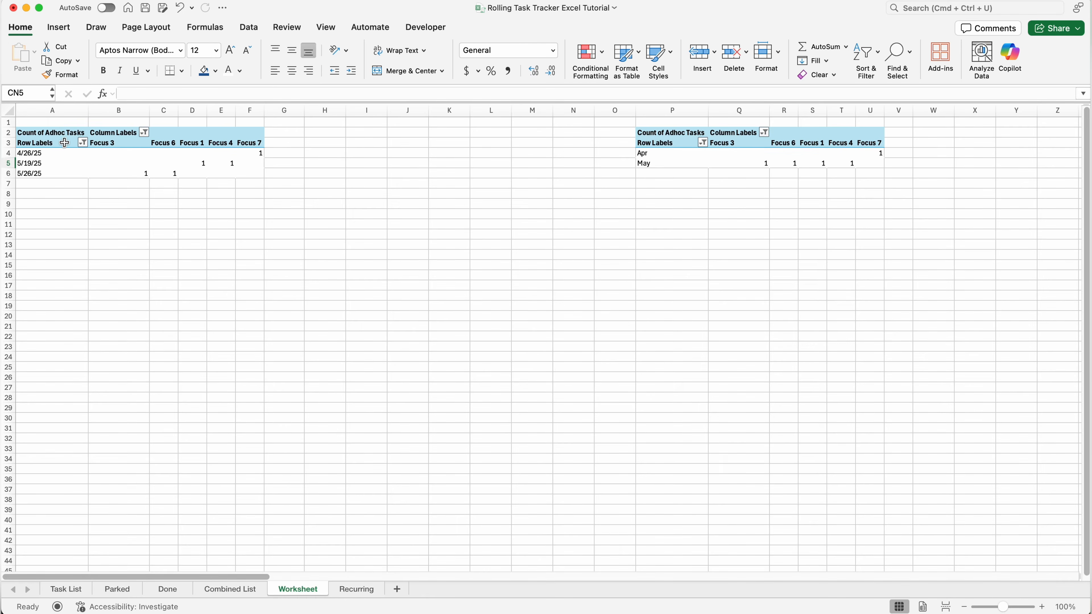
scroll(52, 160, right, 10)
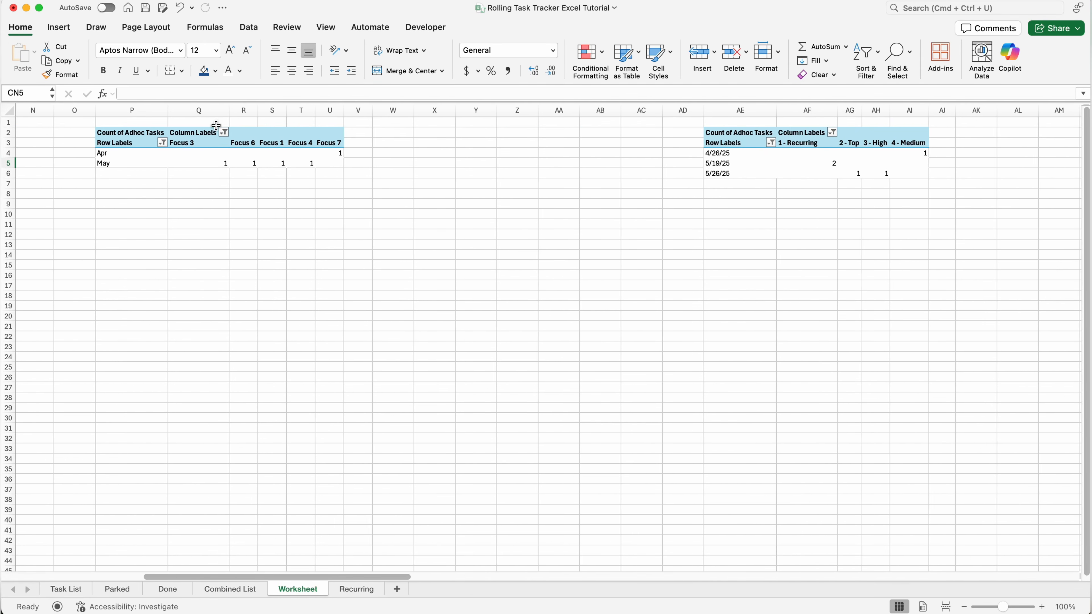
scroll(217, 124, right, 10)
scroll(361, 137, right, 1)
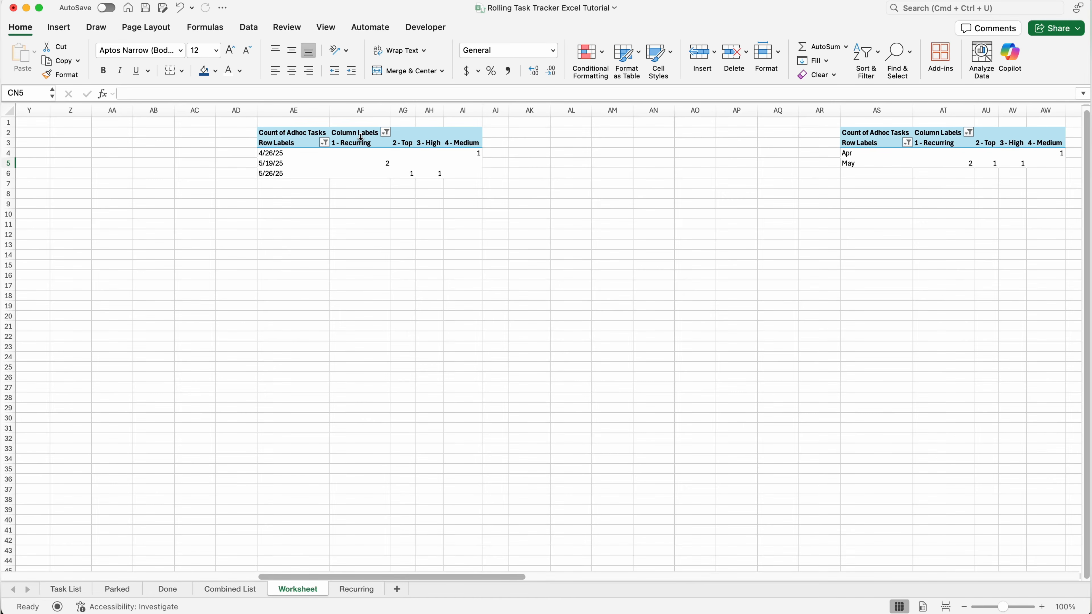
scroll(361, 138, right, 10)
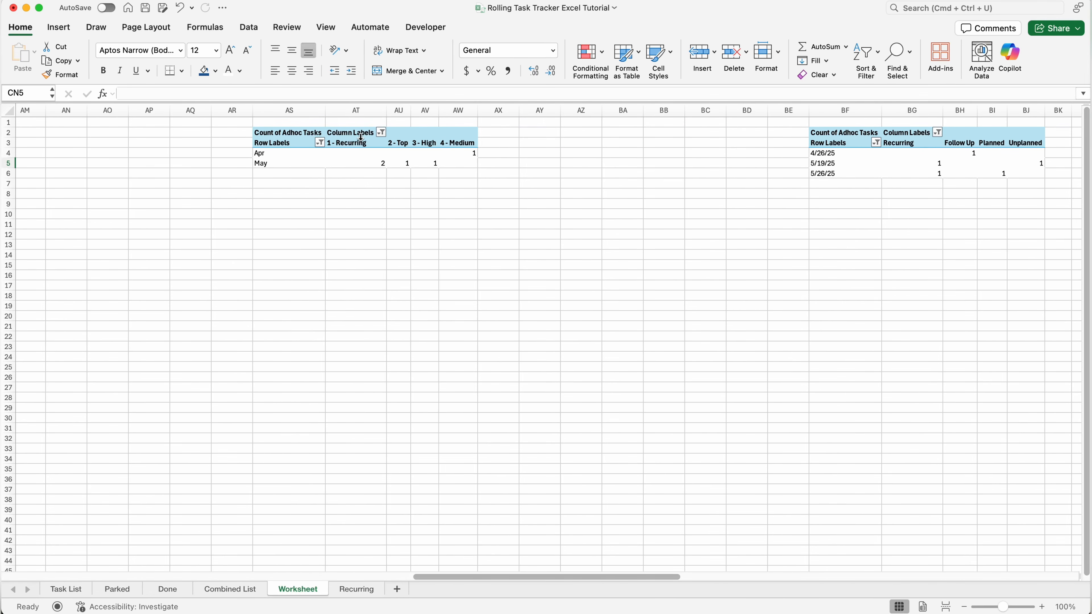
scroll(361, 138, right, 12)
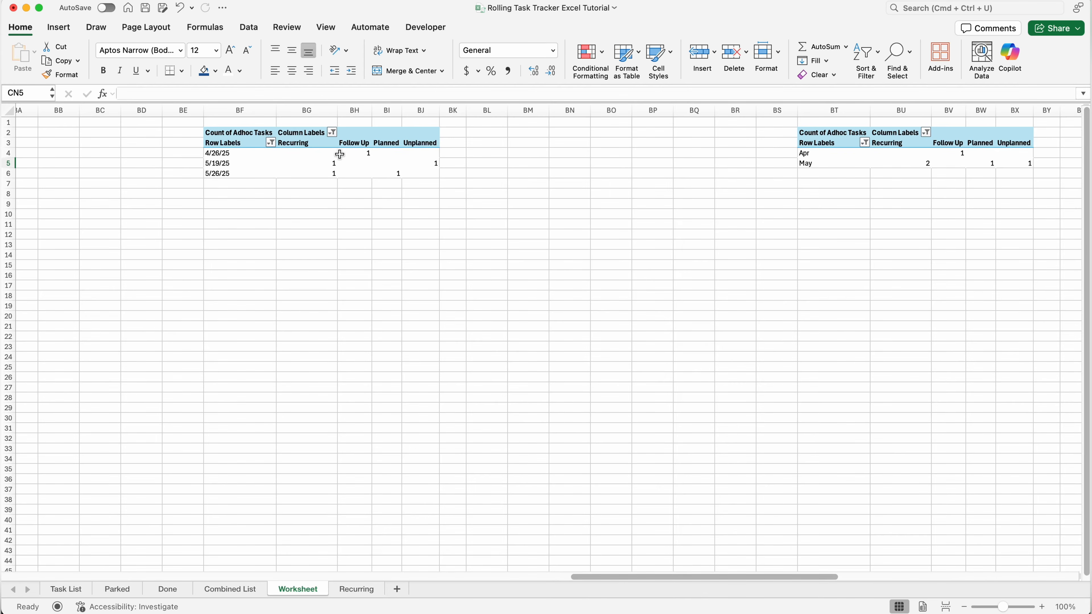
scroll(339, 154, right, 12)
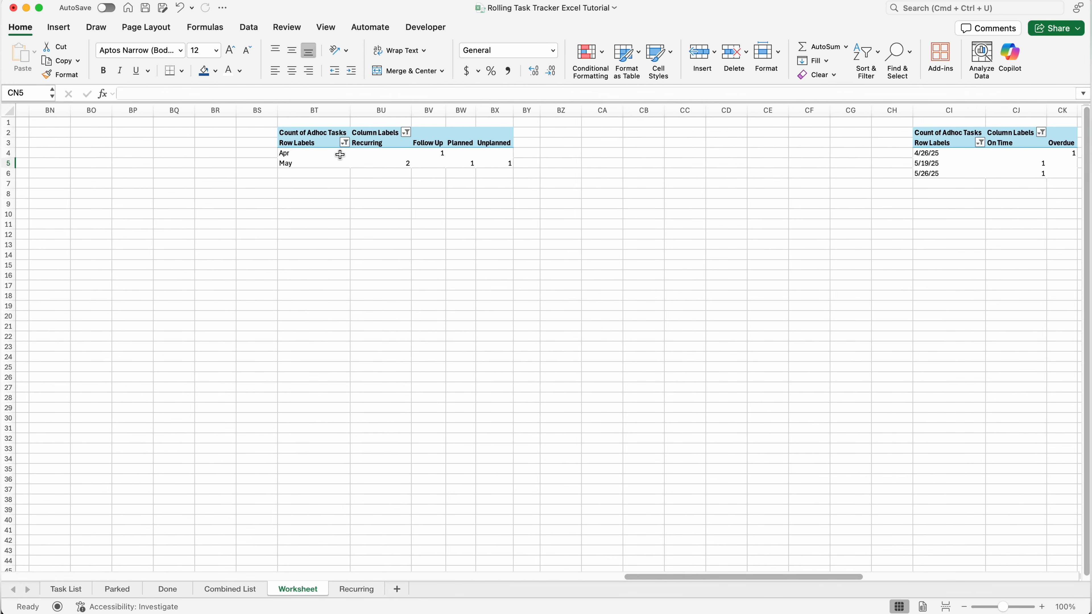
scroll(340, 154, right, 12)
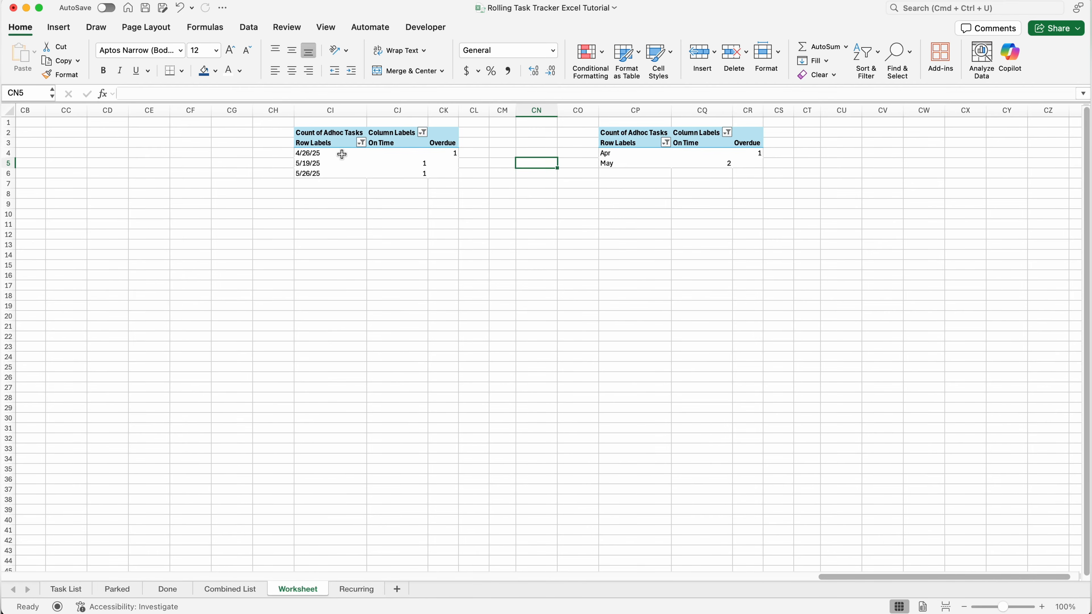
scroll(342, 155, right, 6)
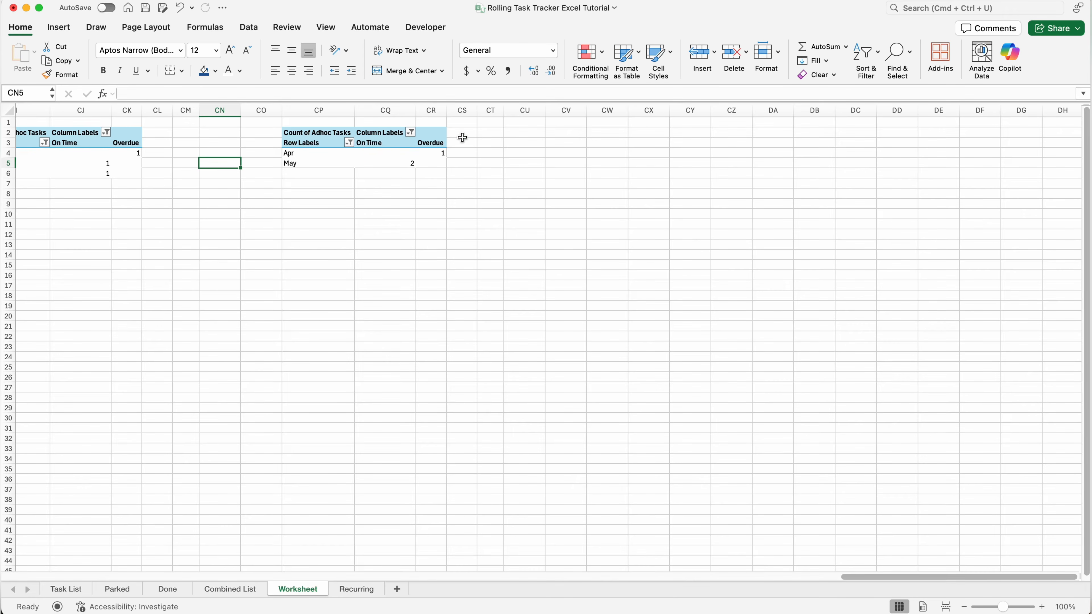
Add a new sheet after Worksheet and name it Visualizations
click(397, 589)
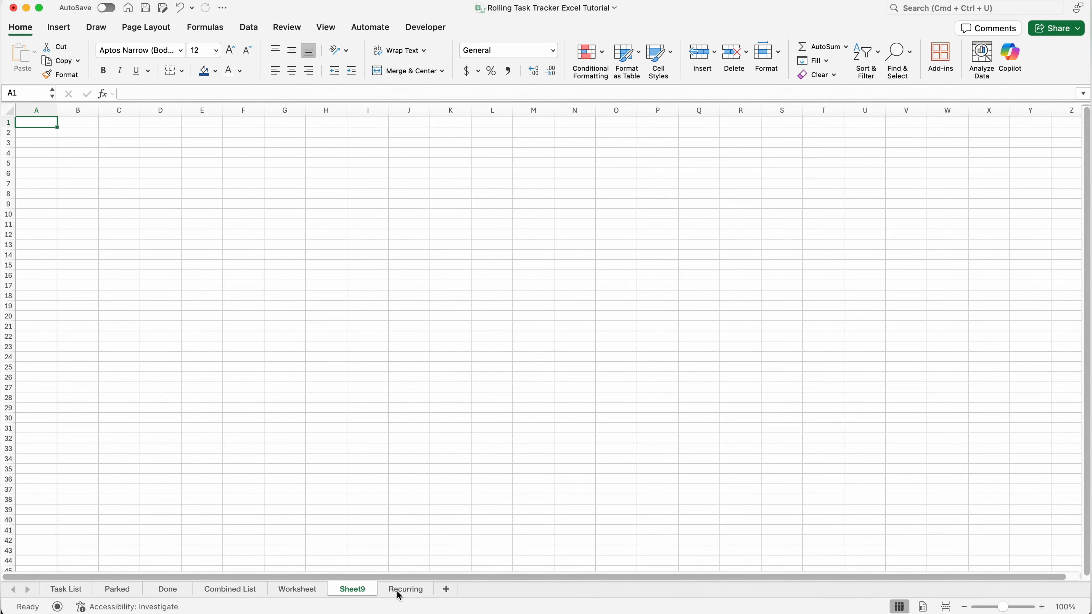
right_click(357, 598)
click(400, 450)
text(Visualizat)
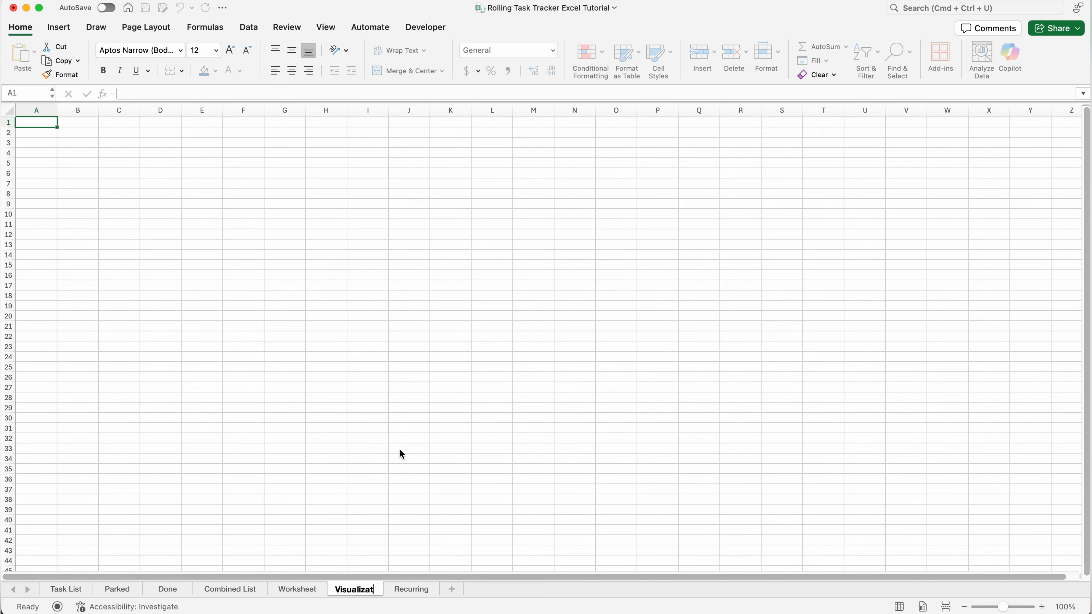
text(ions)
key(Return)
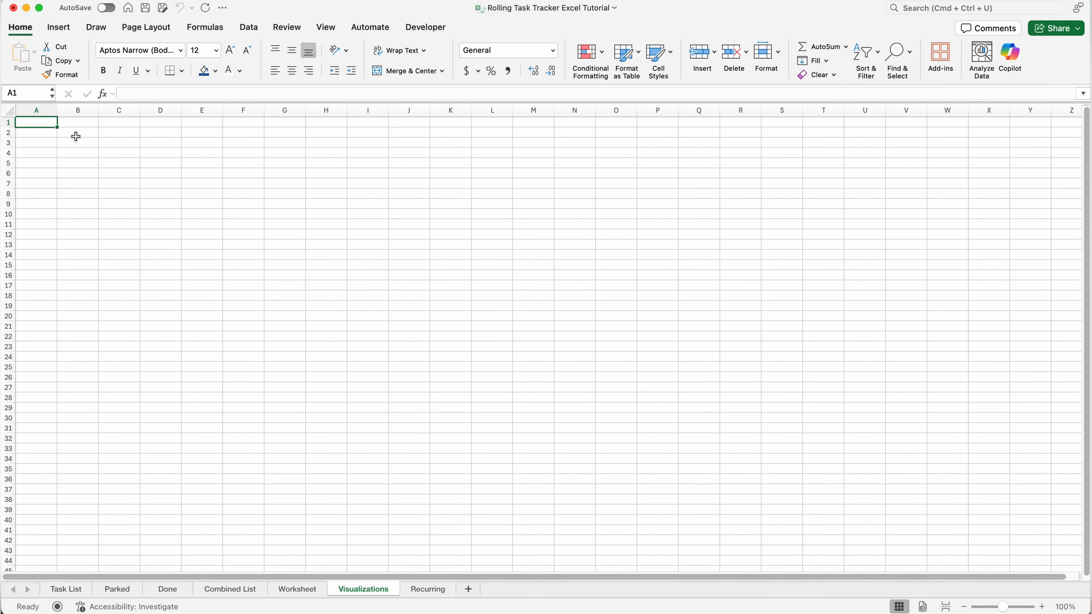
Insert a PivotChart based on the weekly Task Focus pivot table at A2 of the Worksheet sheet
click(298, 589)
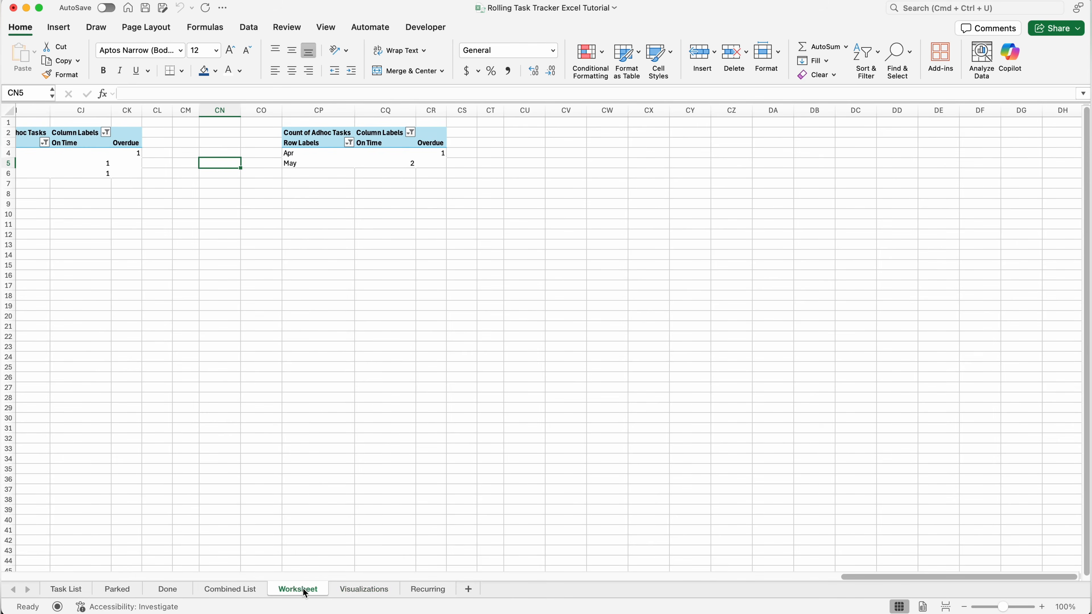
scroll(304, 390, right, 10)
scroll(304, 390, left, 10)
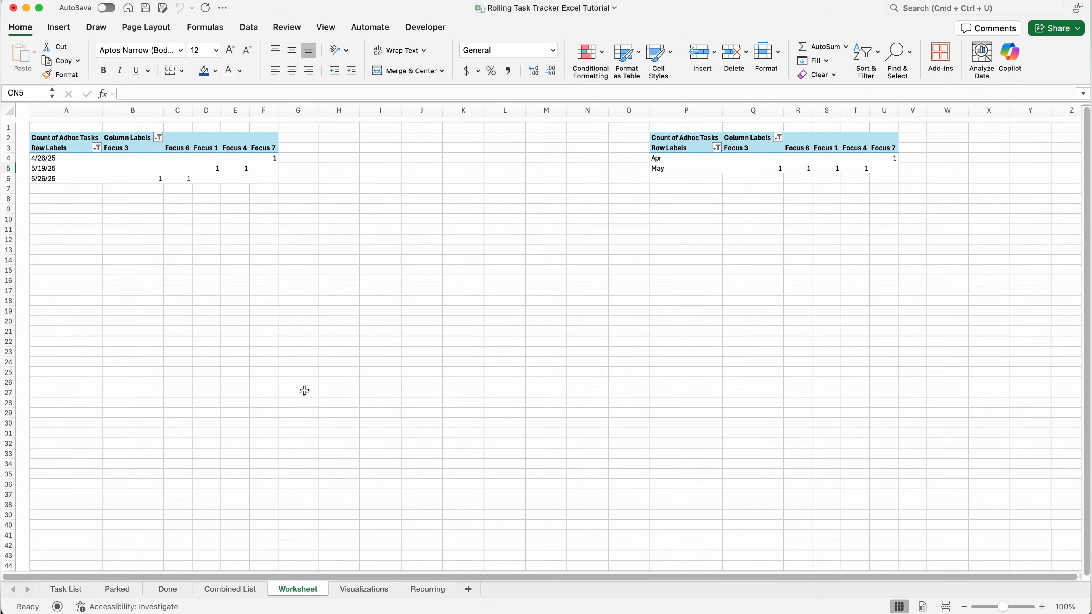
scroll(55, 133, left, 2)
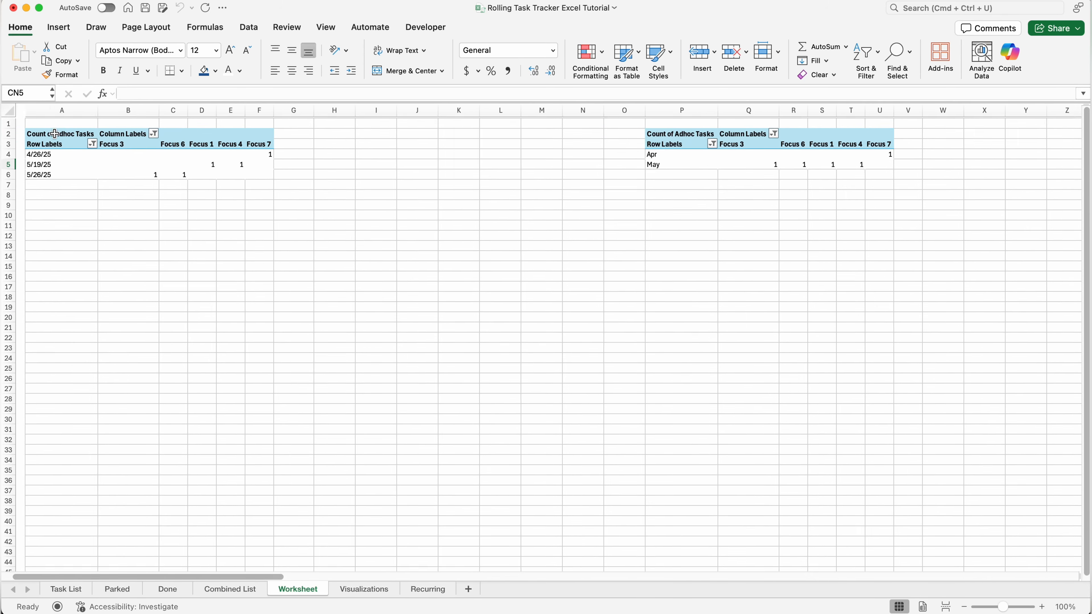
click(114, 132)
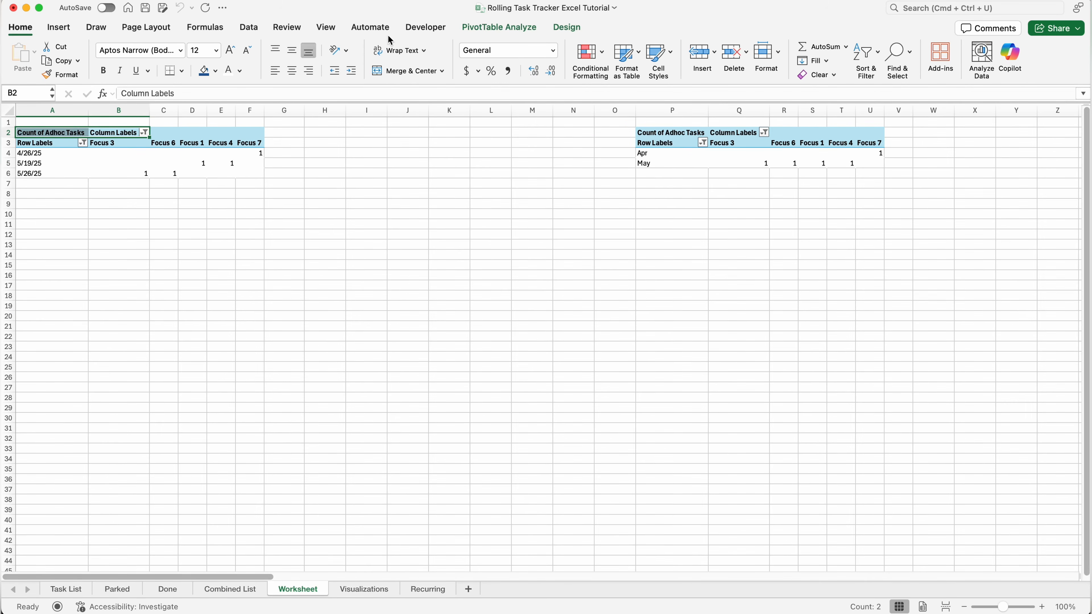
click(529, 28)
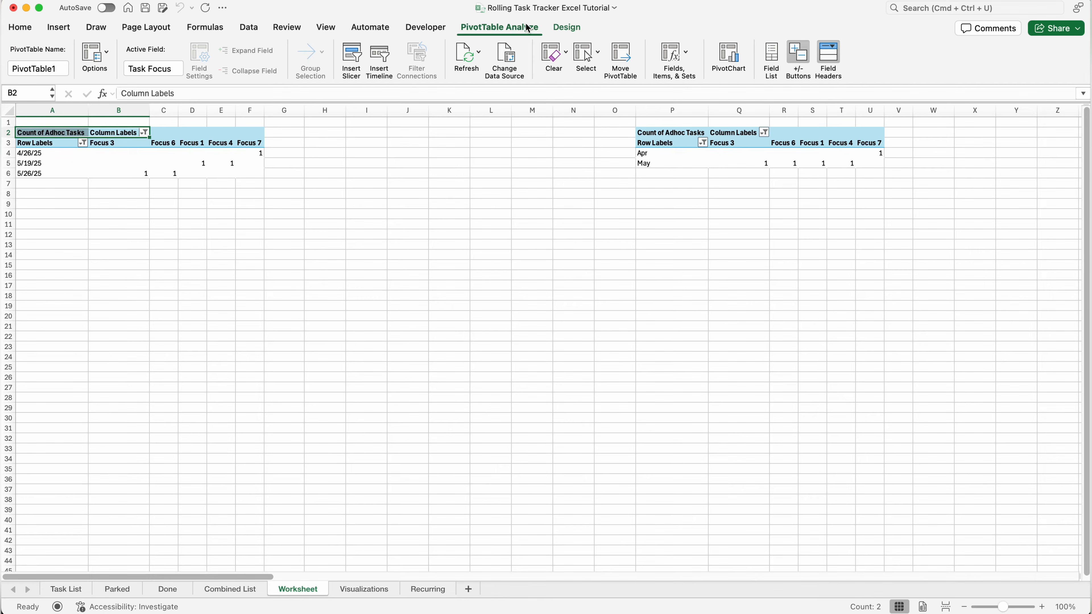
click(731, 65)
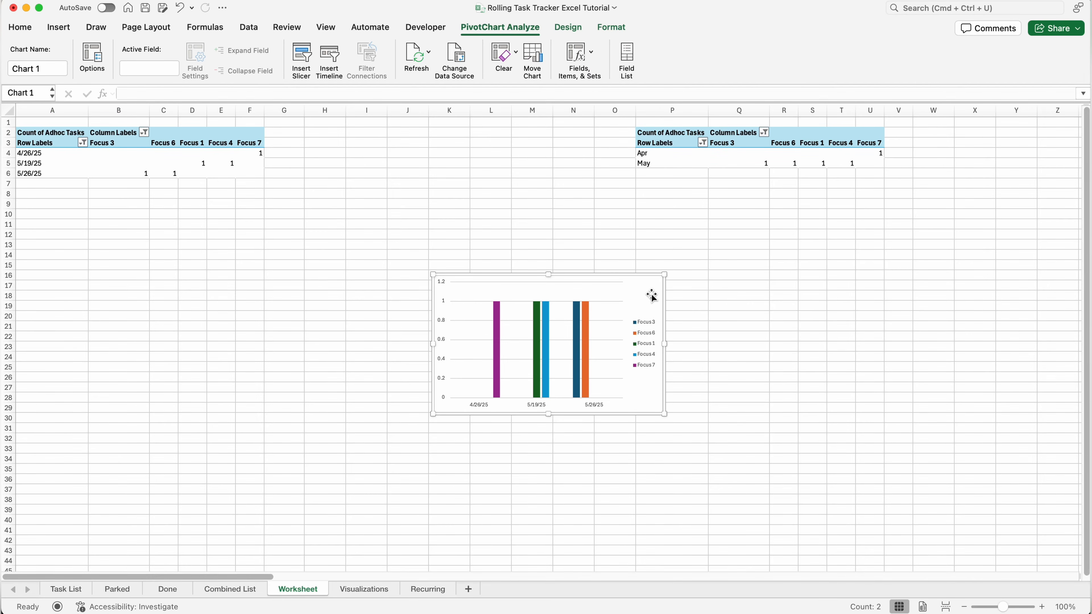
Move the new chart to the Visualizations sheet and enlarge it to cover about A1:G18
key(super+x)
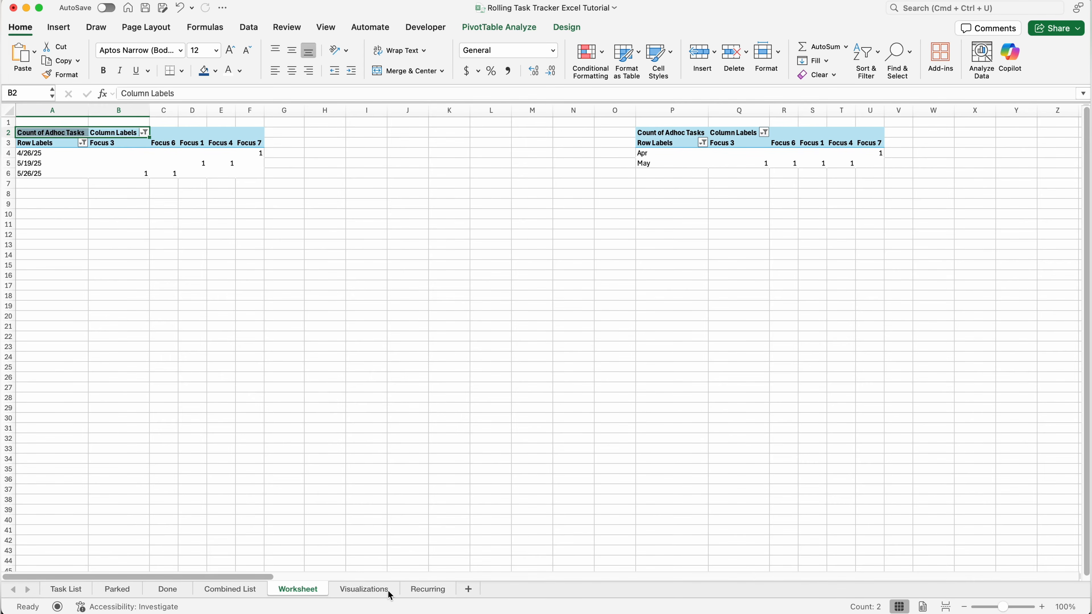
click(390, 595)
click(75, 132)
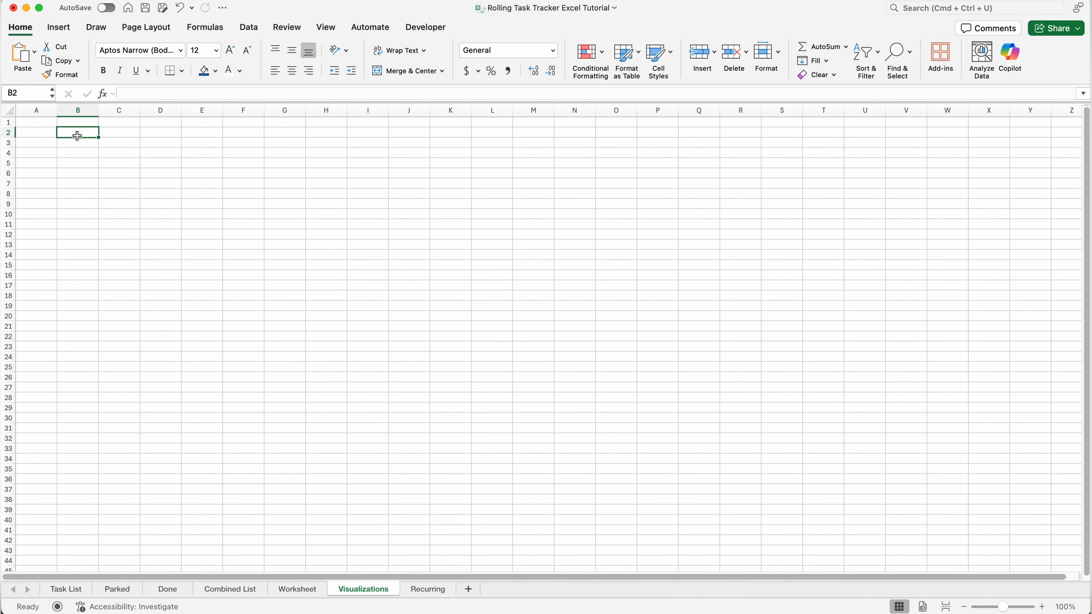
key(super+v)
drag(287, 267, 324, 302)
drag(310, 140, 284, 134)
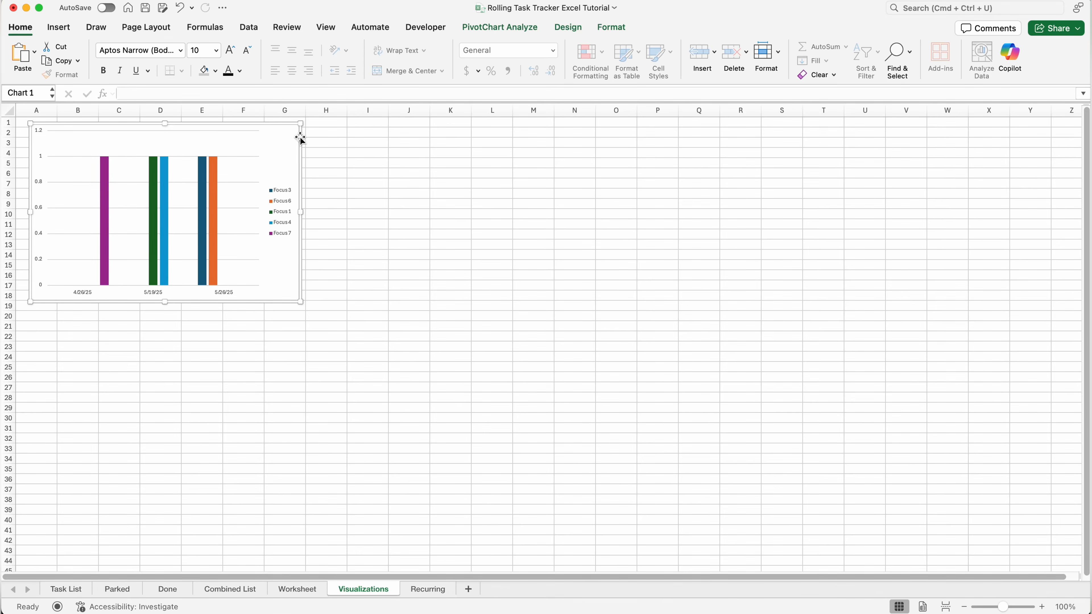
Change the chart type to a 2-D stacked column
click(579, 30)
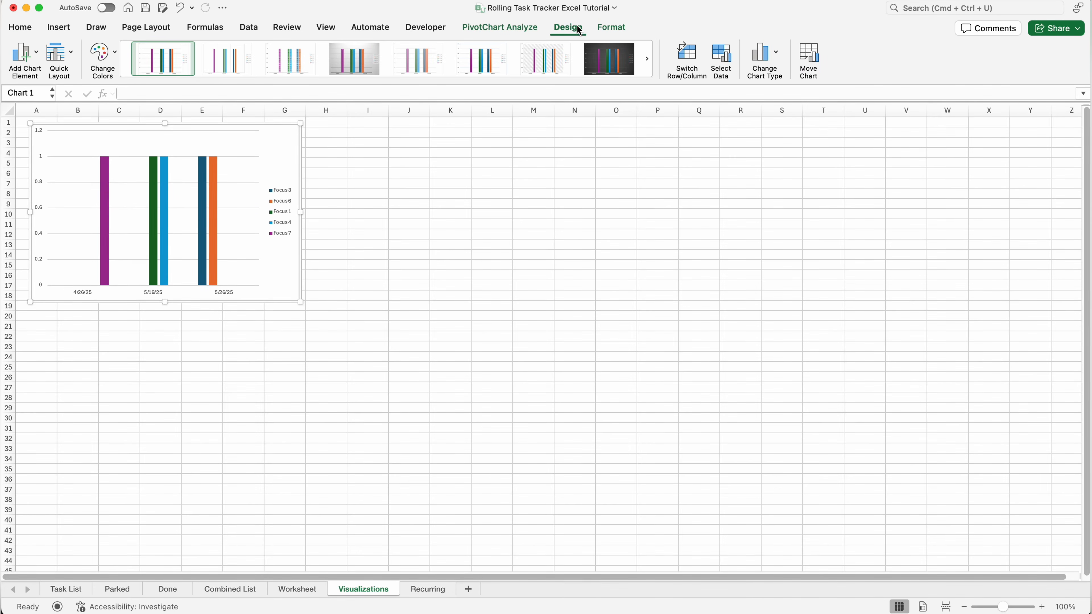
click(779, 54)
mouse_move(801, 78)
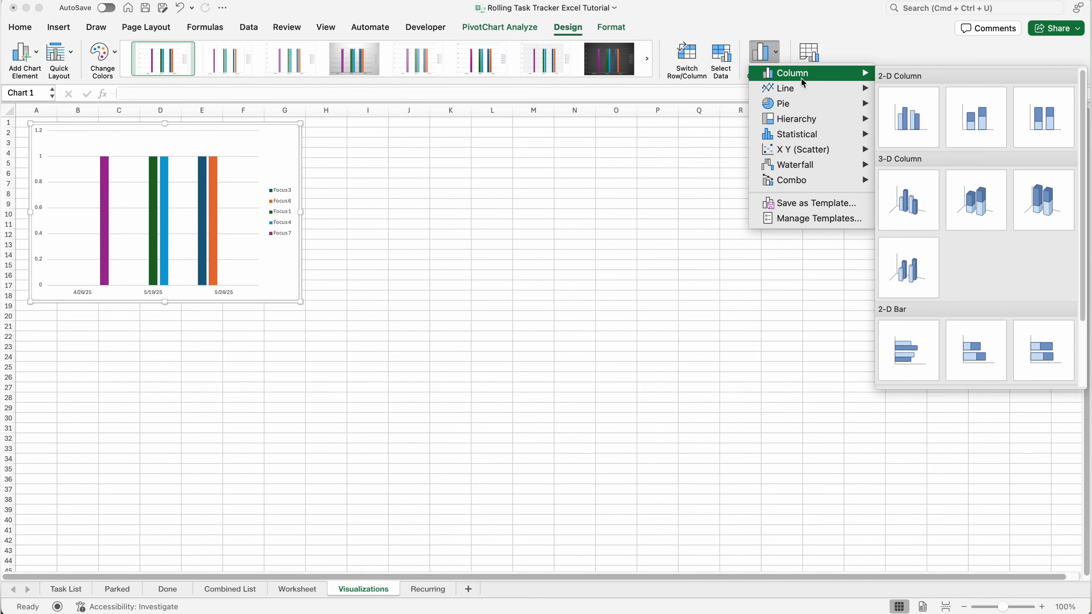
click(983, 131)
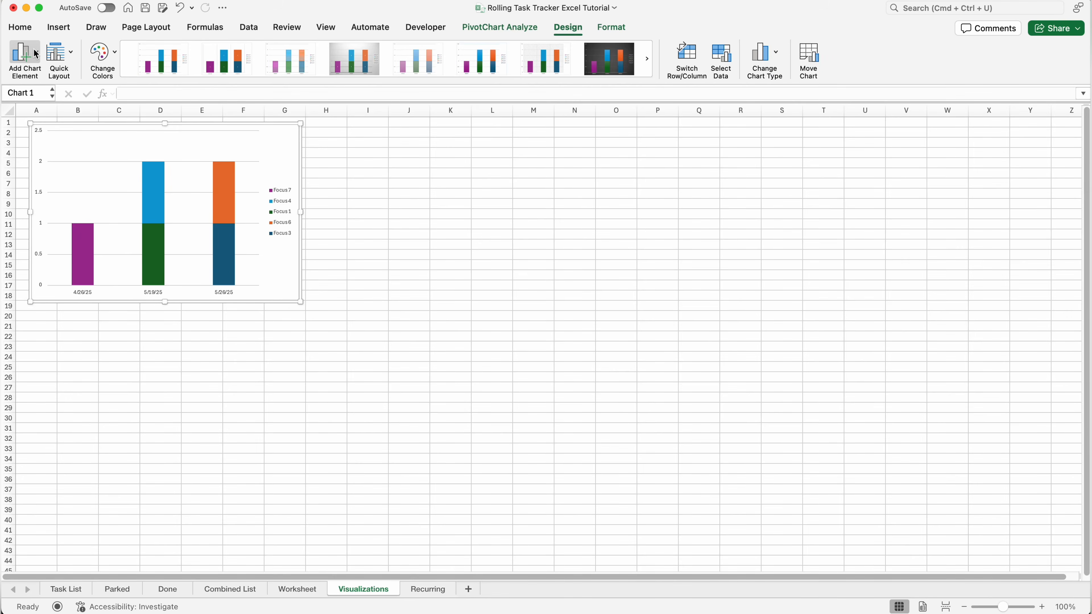
Add a title above the chart reading "Task Focus Completed" with "by Week" on a second line
click(36, 54)
mouse_move(81, 104)
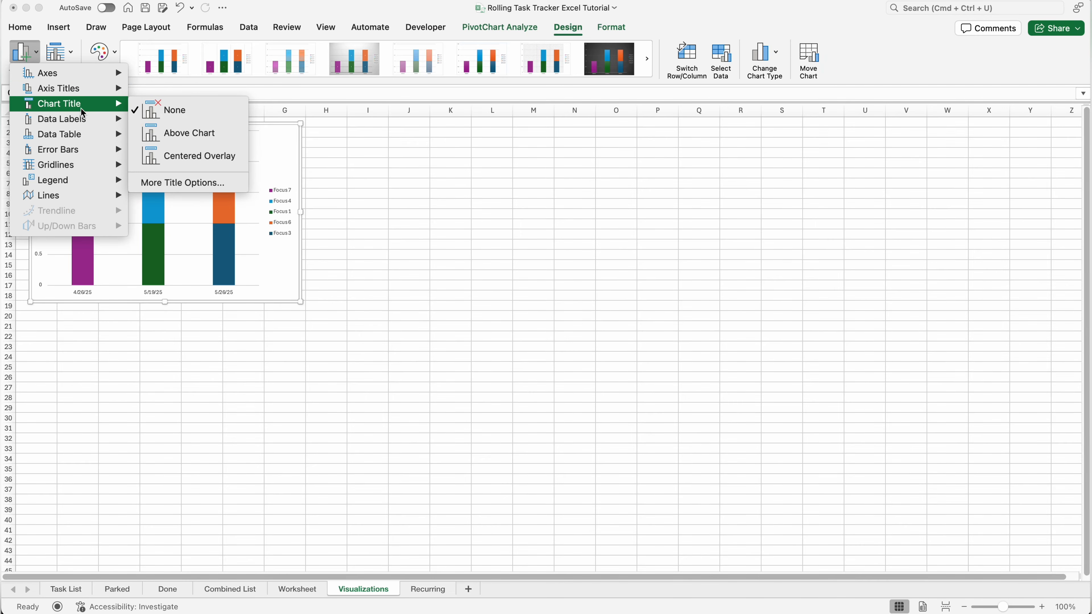
click(193, 134)
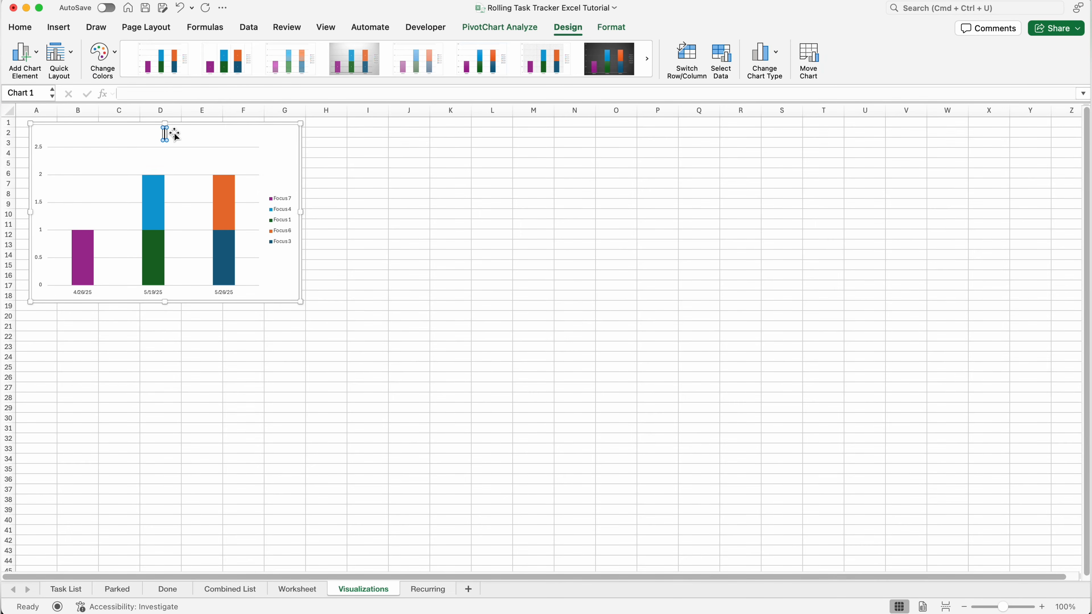
text(Task Focus Completed)
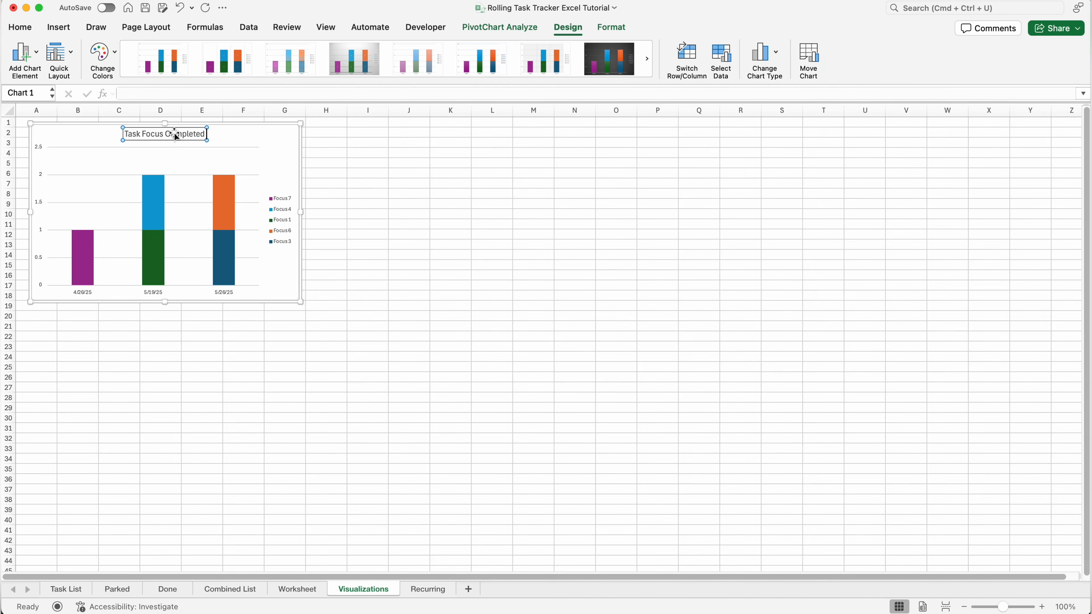
key(Return)
text(by W)
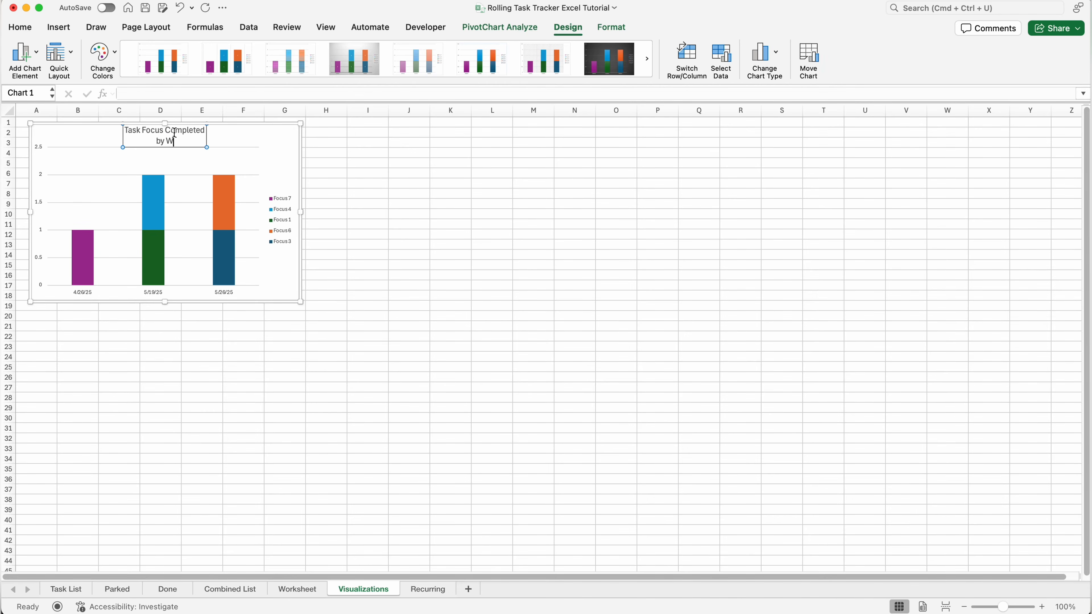
text(eek)
click(294, 259)
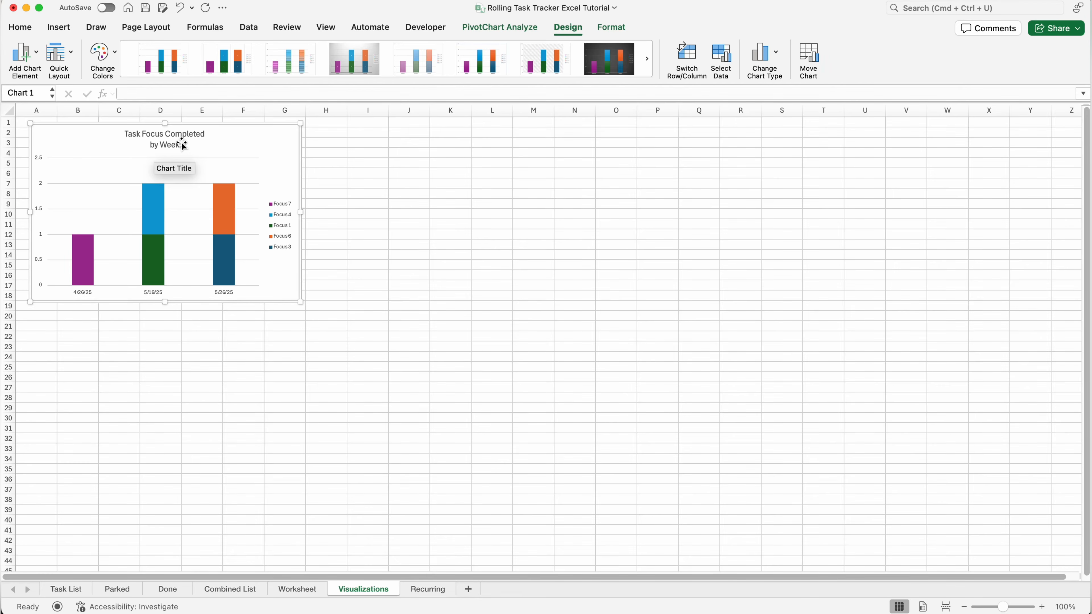
Add a primary horizontal axis title reading "Week Completed" to the weekly Task Focus chart
click(27, 53)
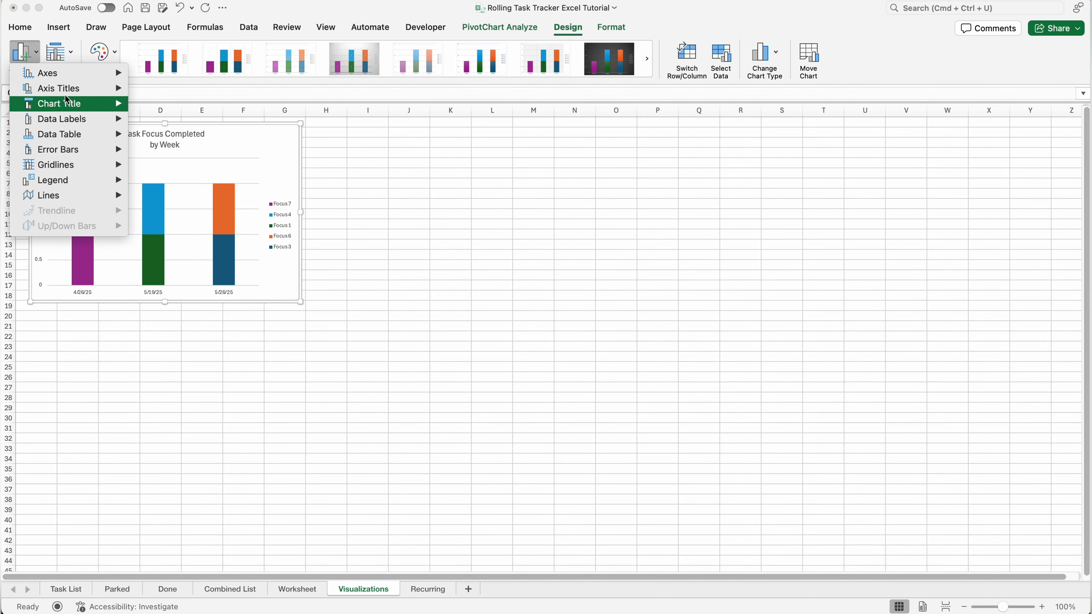
mouse_move(69, 88)
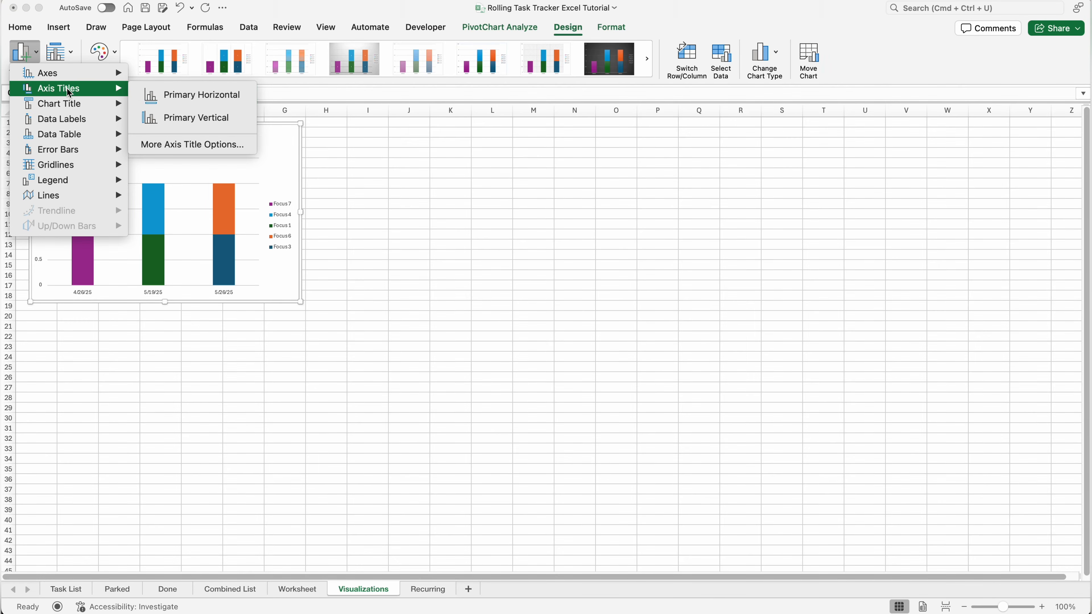
click(217, 98)
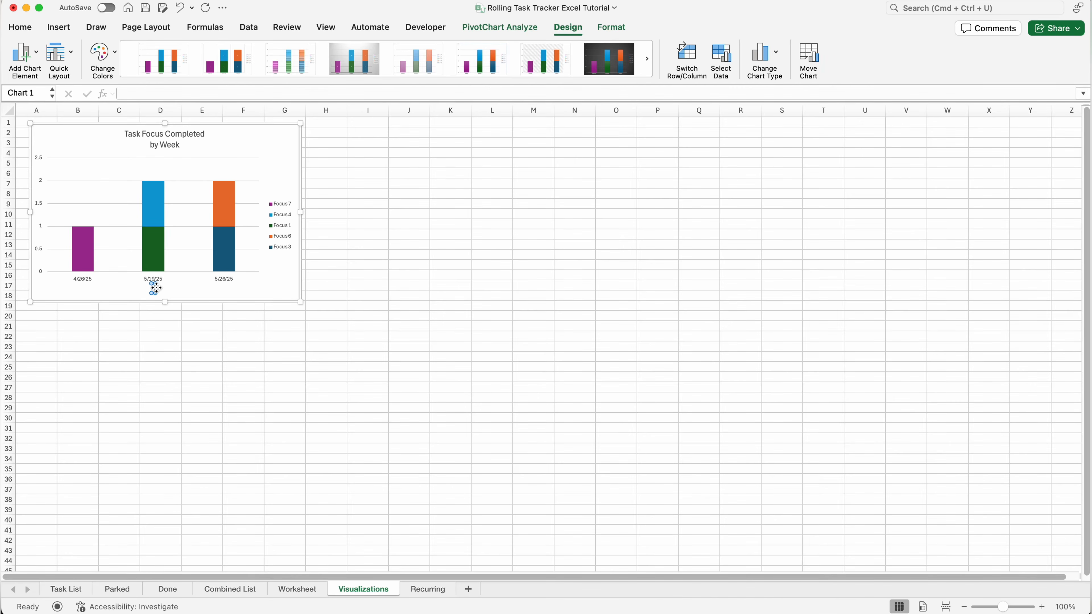
text(Week Completed)
Add a primary vertical axis title reading "# of Completed Tasks" to the weekly Task Focus chart
click(24, 52)
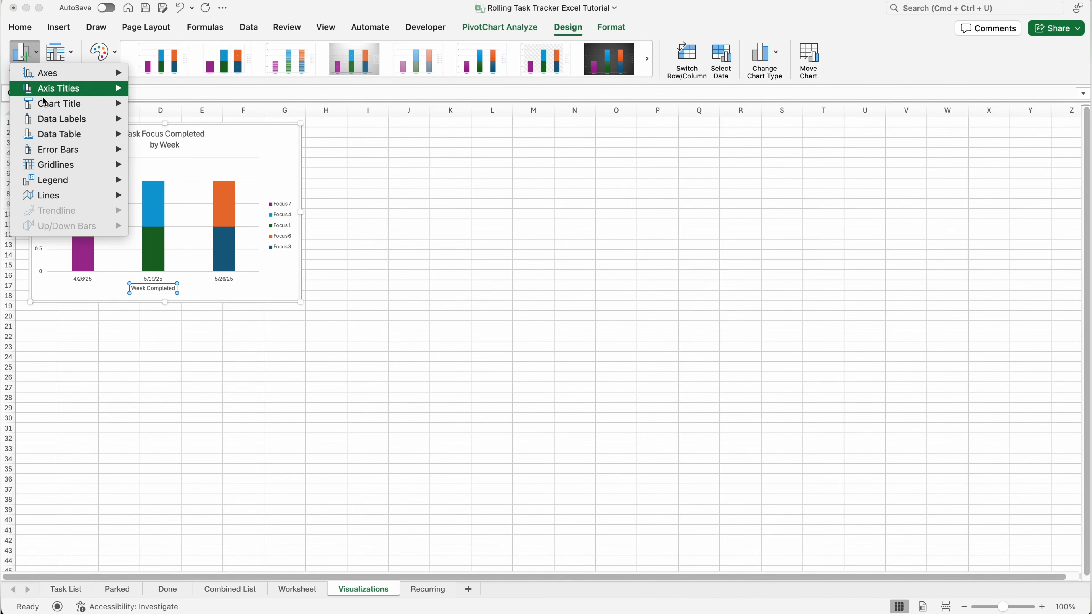
mouse_move(71, 89)
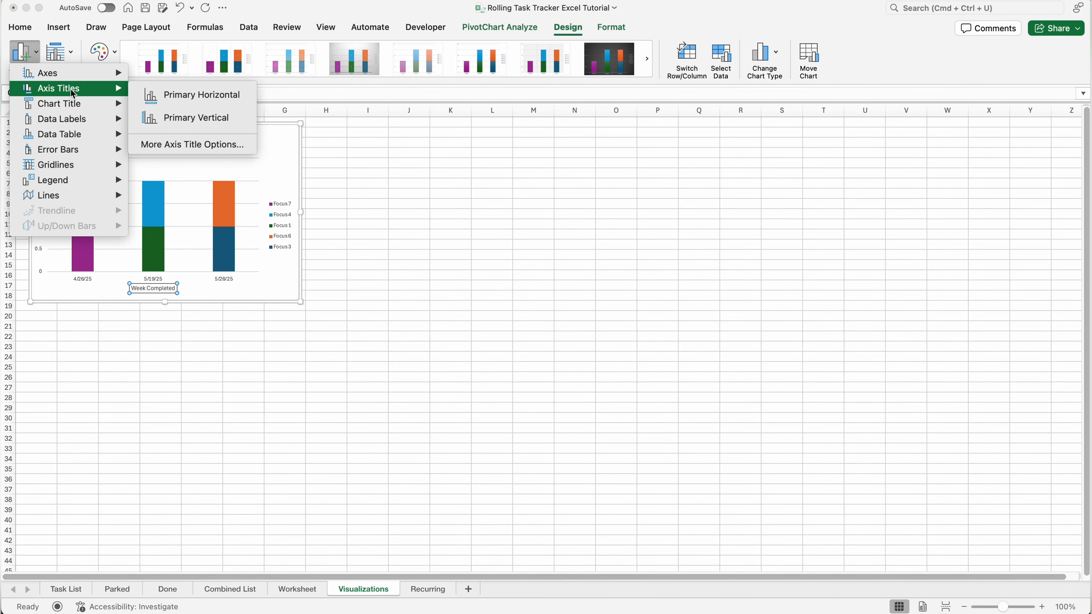
click(188, 117)
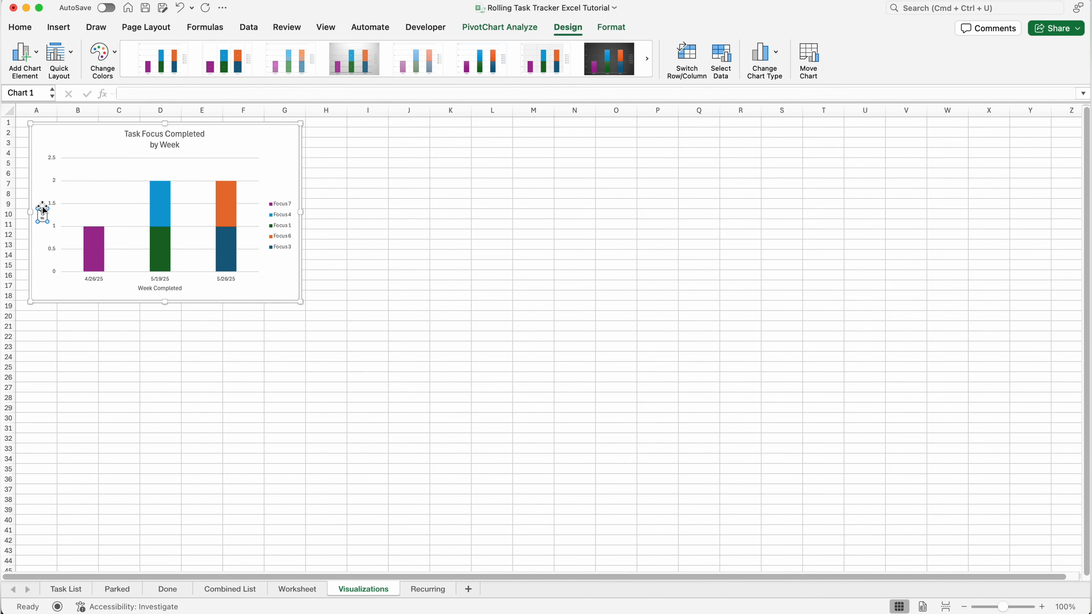
text(Tasks)
click(266, 162)
Insert a PivotChart based on the monthly Task Focus pivot table at P2 of the Worksheet sheet
click(303, 596)
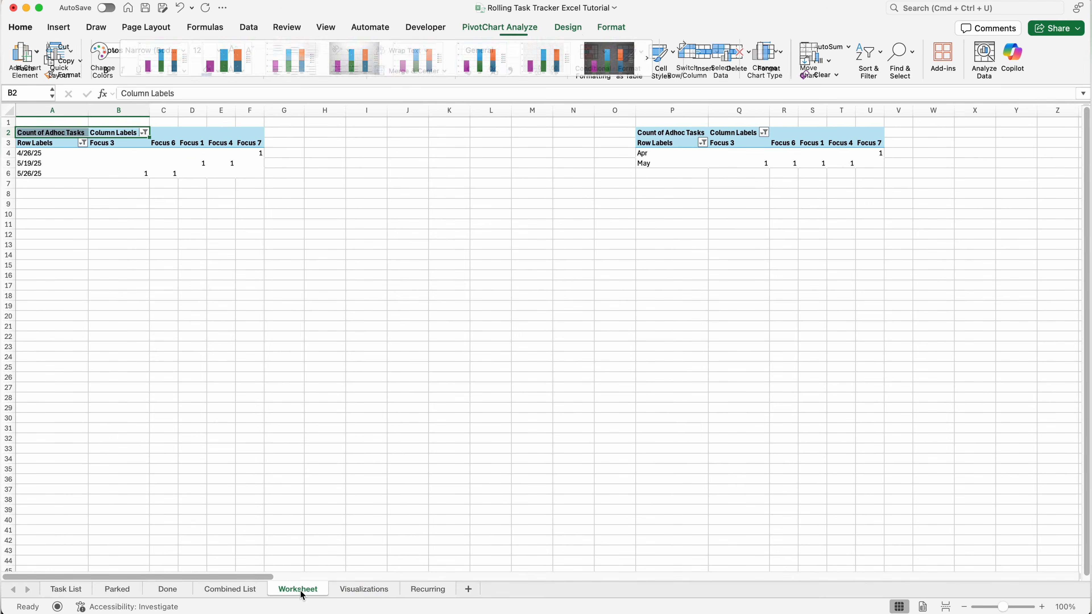
click(669, 136)
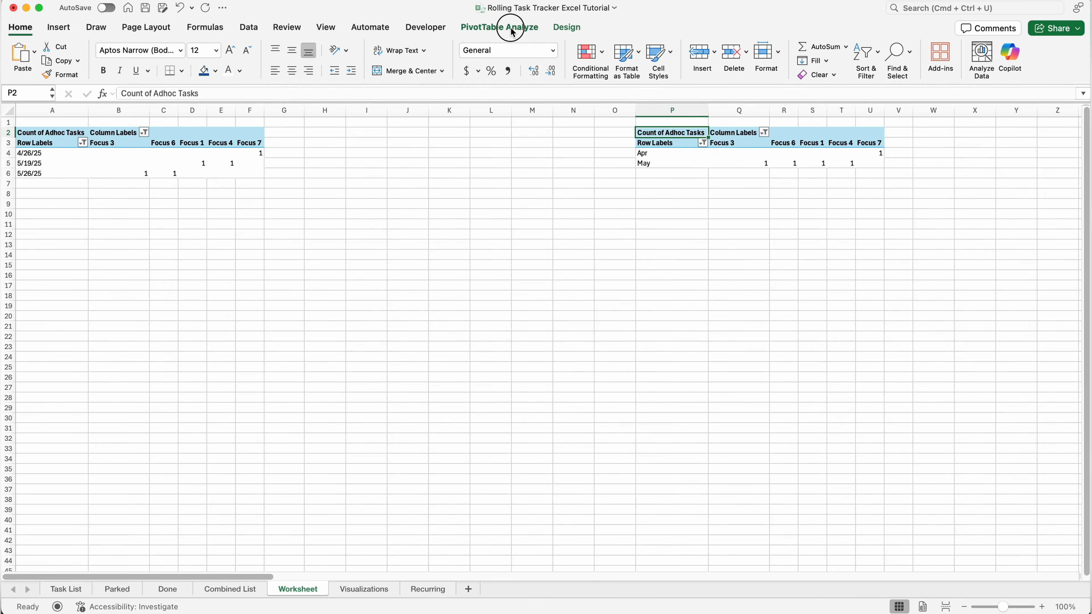
click(500, 27)
click(739, 69)
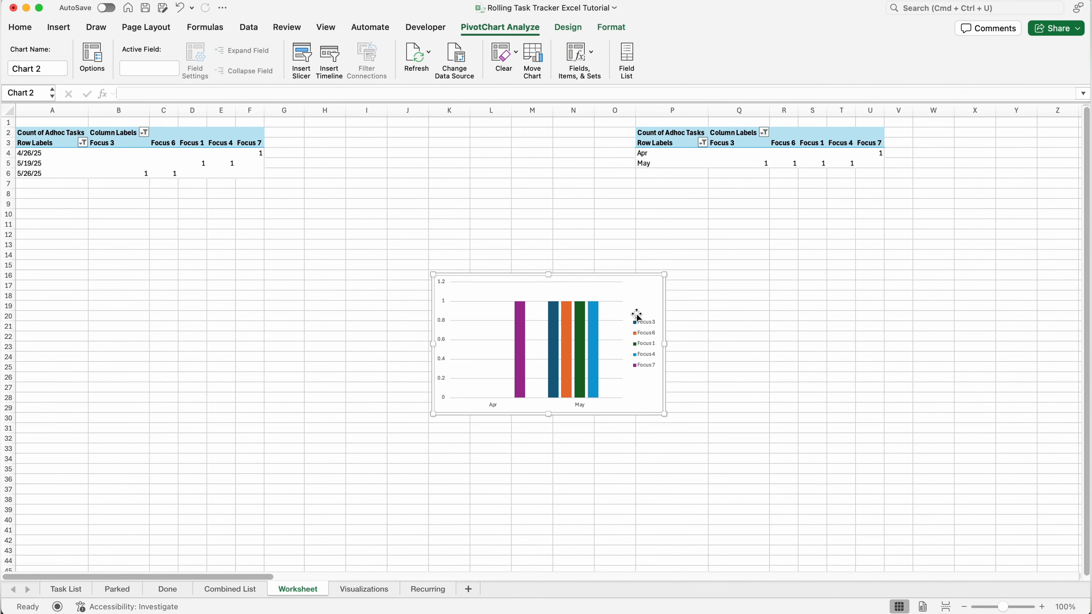
Move the new monthly chart to the Visualizations sheet below the weekly chart and enlarge it to cover about A20:G36
key(super+z)
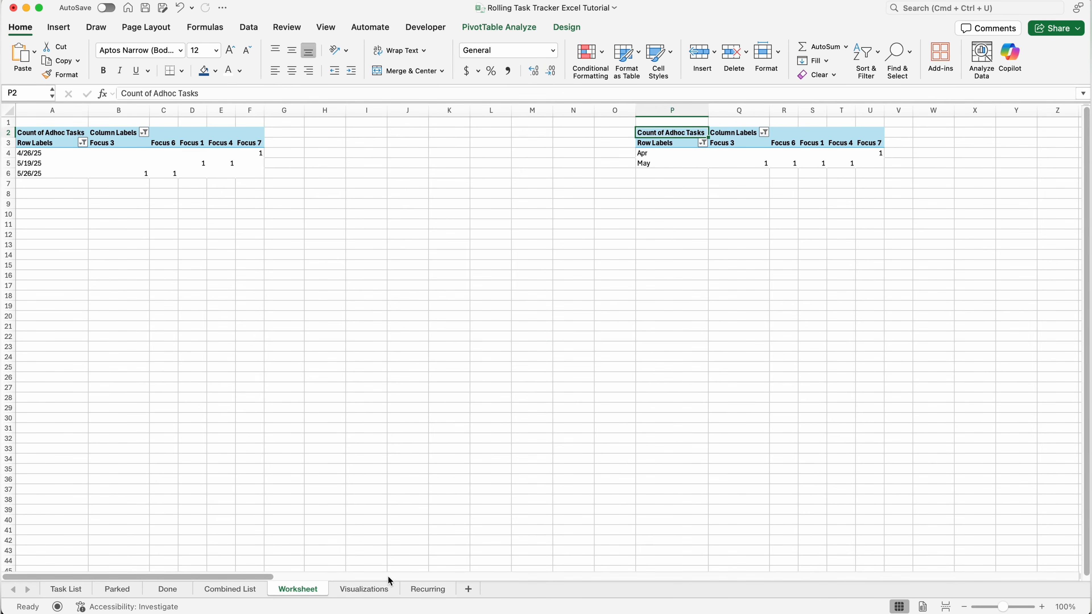
click(363, 589)
click(143, 398)
click(52, 326)
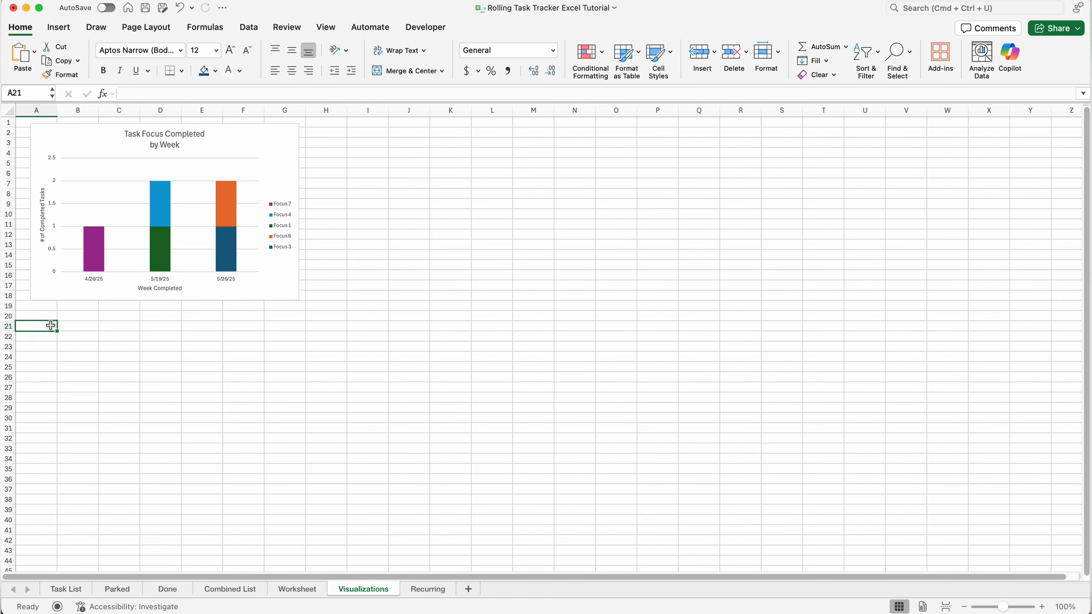
key(super+v)
drag(228, 336, 243, 324)
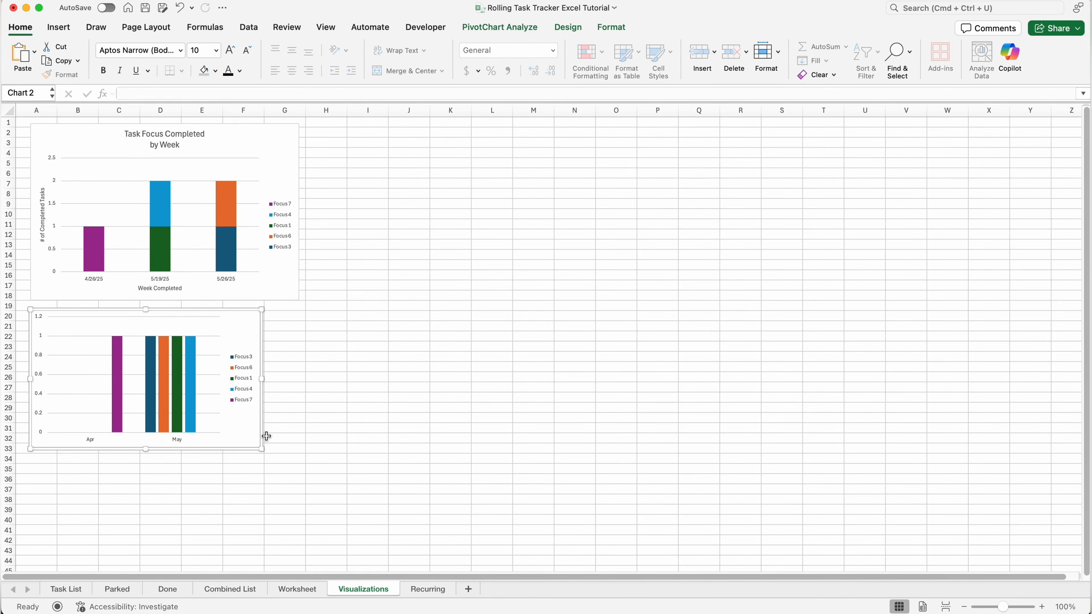
drag(262, 449, 300, 482)
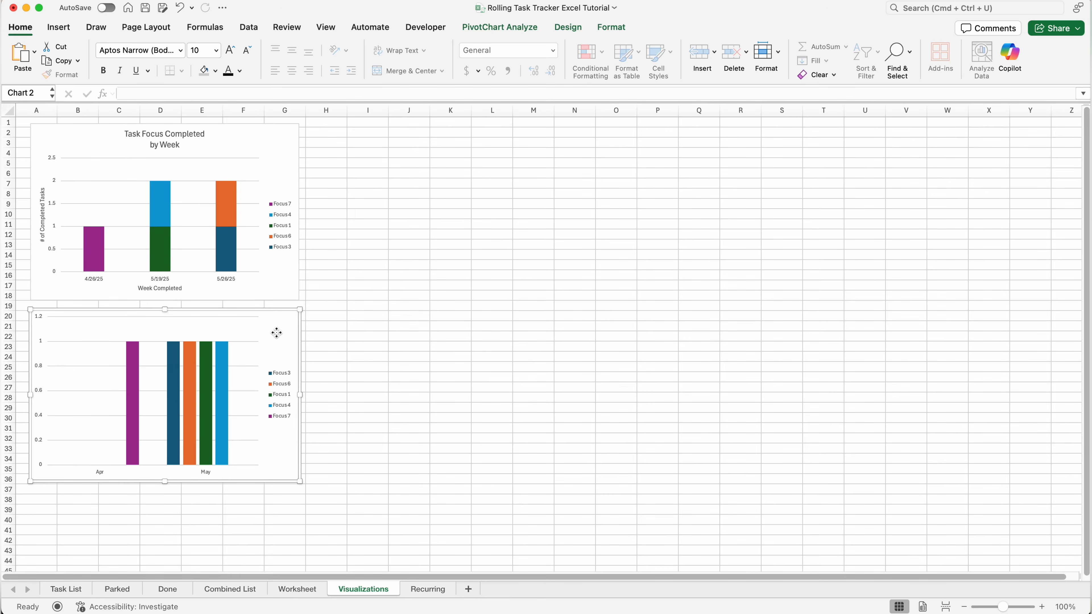
Change the monthly chart's type to a 2-D stacked column
click(583, 18)
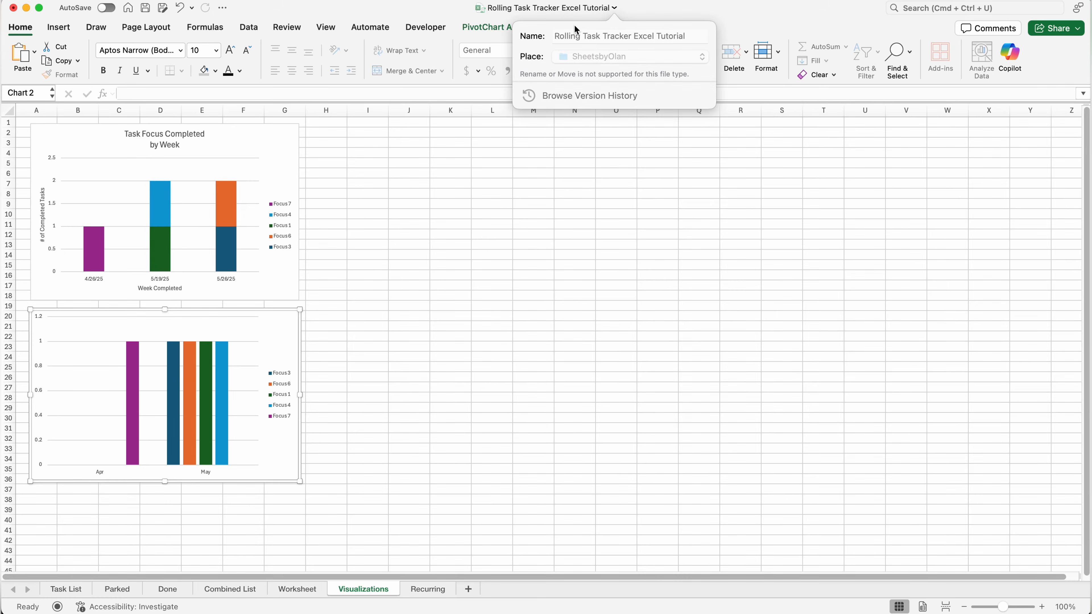
click(566, 37)
click(562, 26)
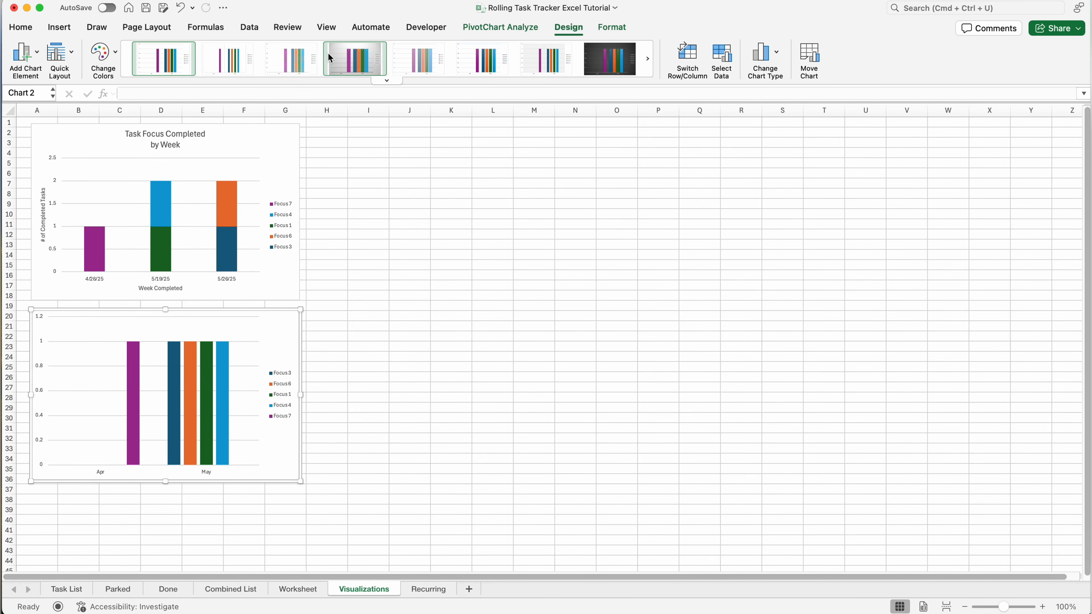
click(781, 55)
mouse_move(817, 73)
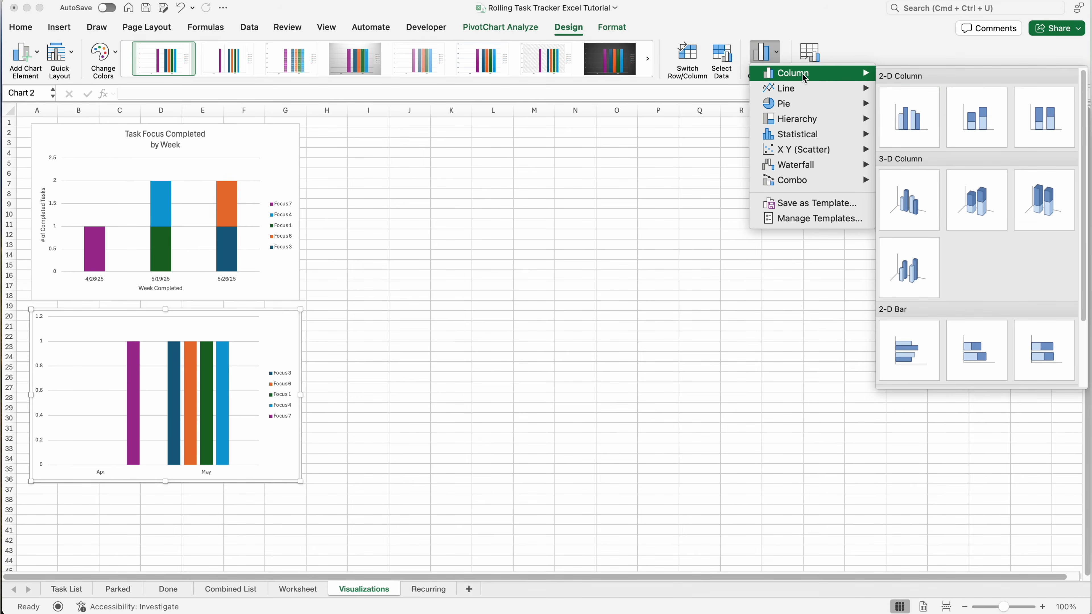
click(983, 116)
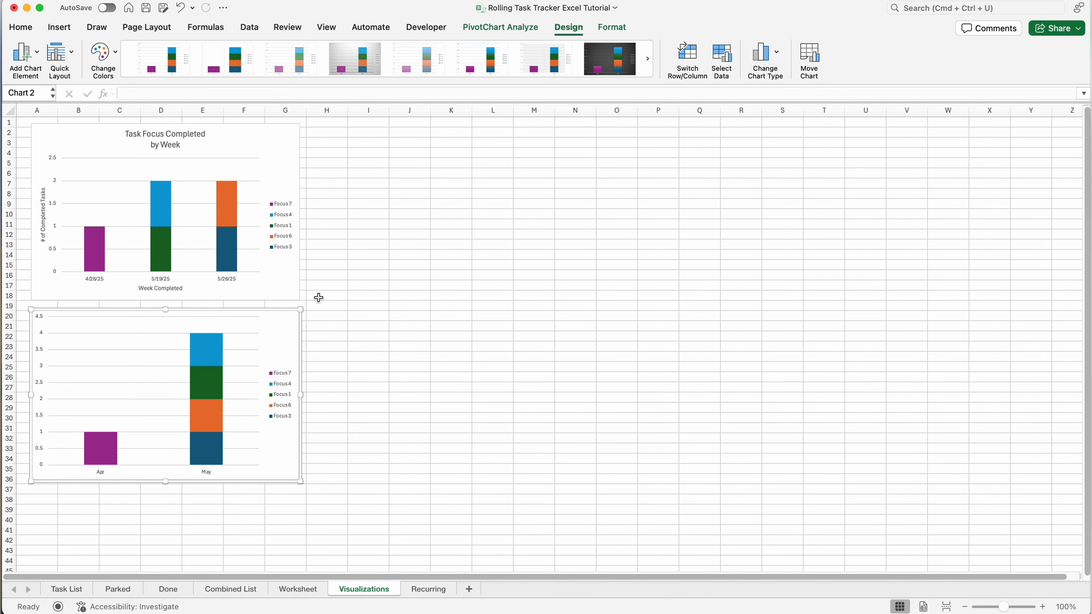
Add a title above the monthly chart reading "Task Focus Completed" with "by Month" on a second line
click(25, 53)
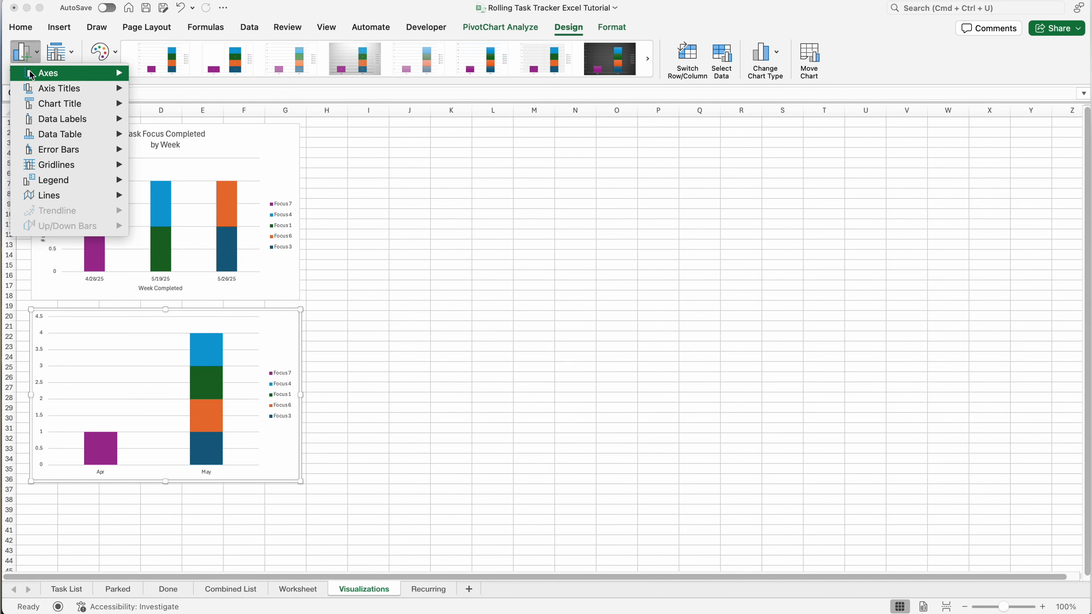
mouse_move(53, 106)
click(215, 137)
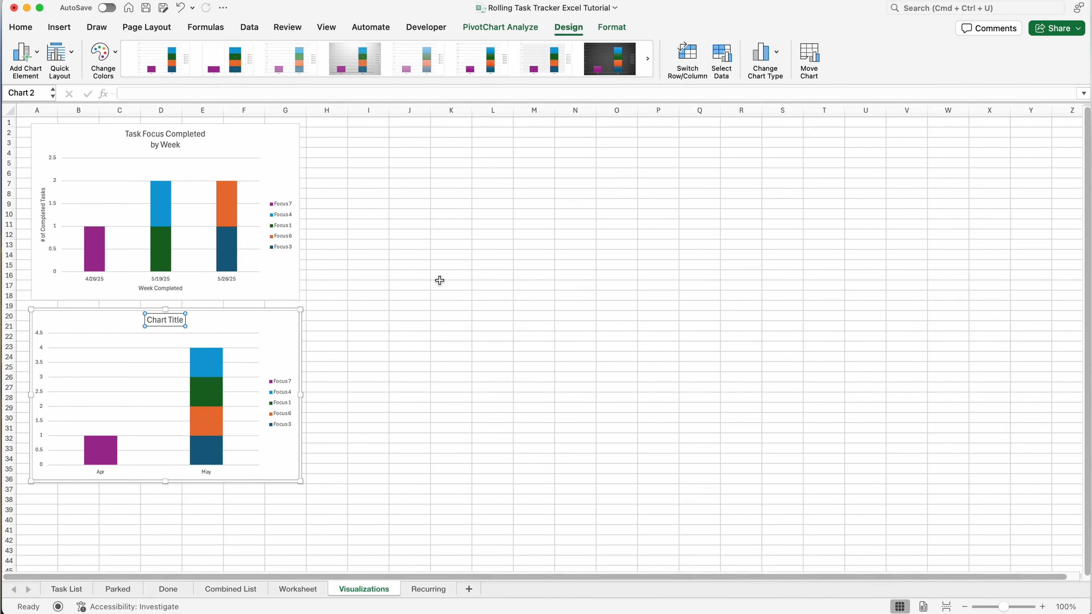
text(Task Fo)
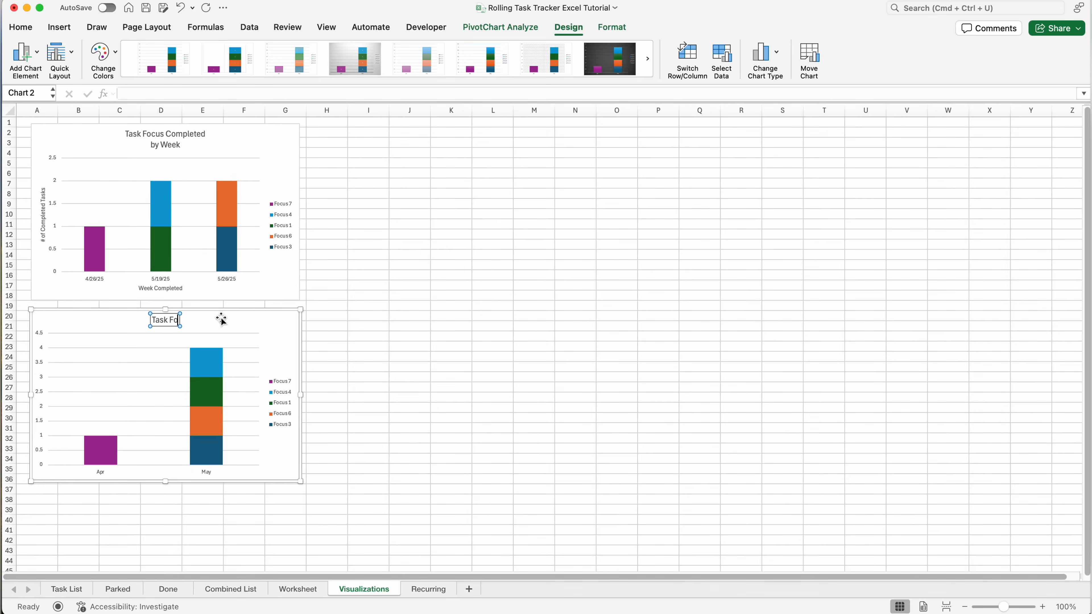
text(cus Completed)
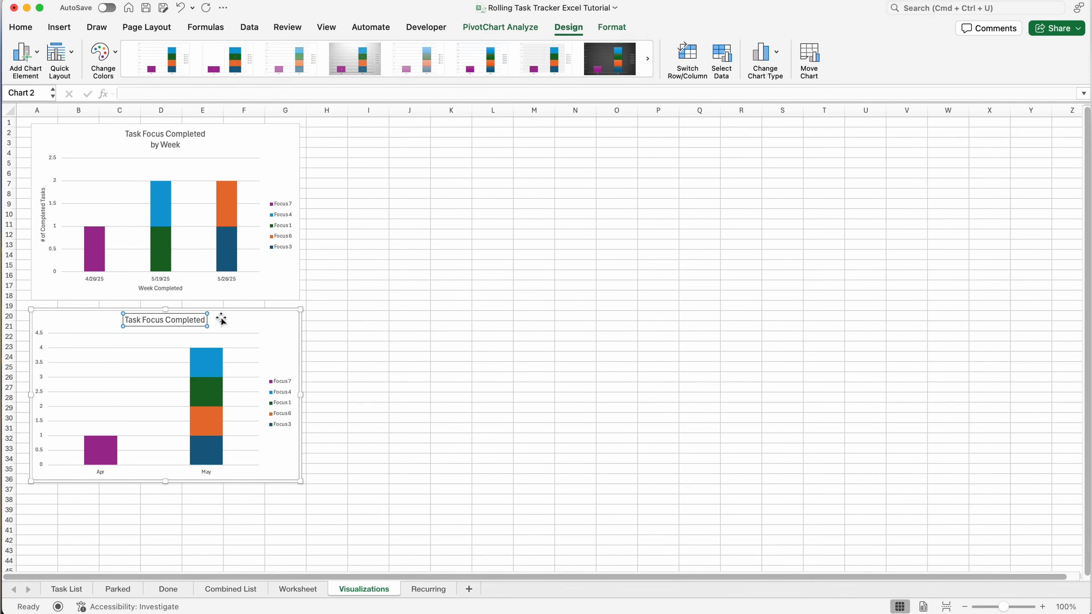
key(Return)
text(by Month)
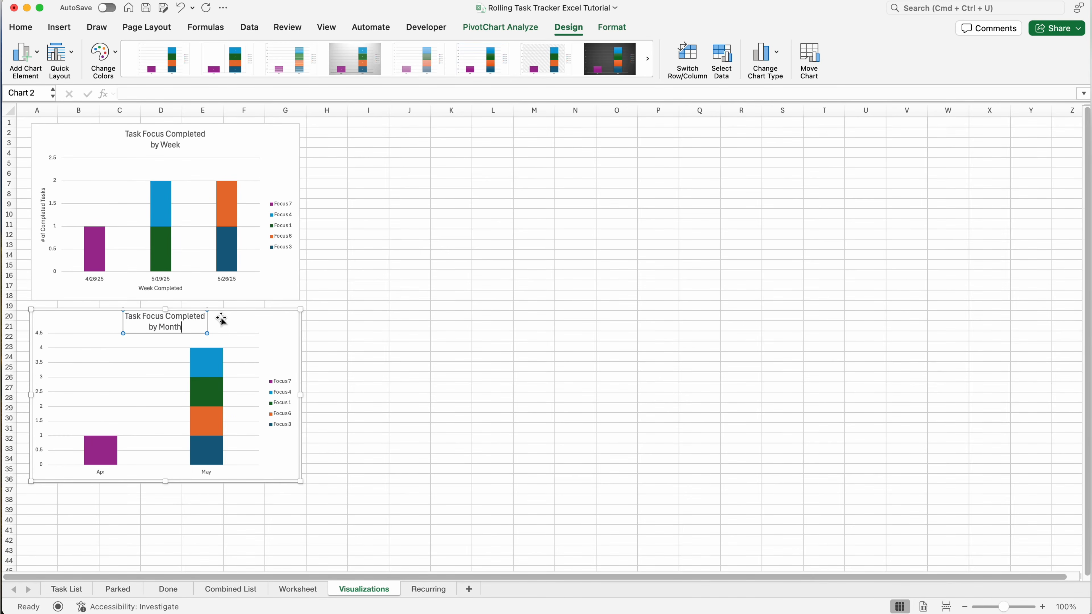
Add a primary horizontal axis title reading "Month Completed" to the monthly Task Focus chart
click(24, 51)
mouse_move(59, 89)
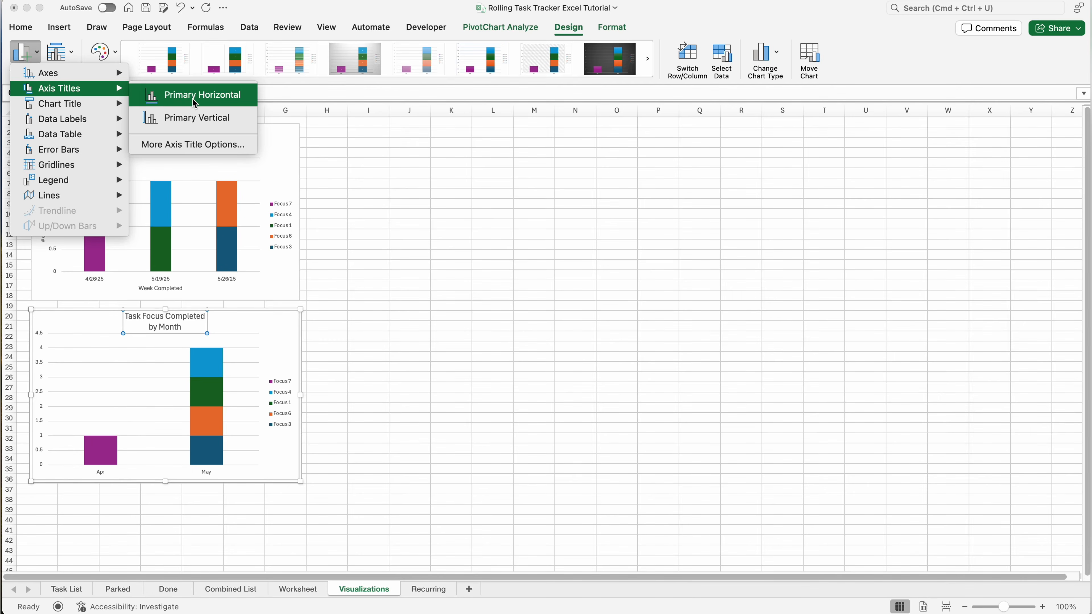
click(183, 96)
text(Month)
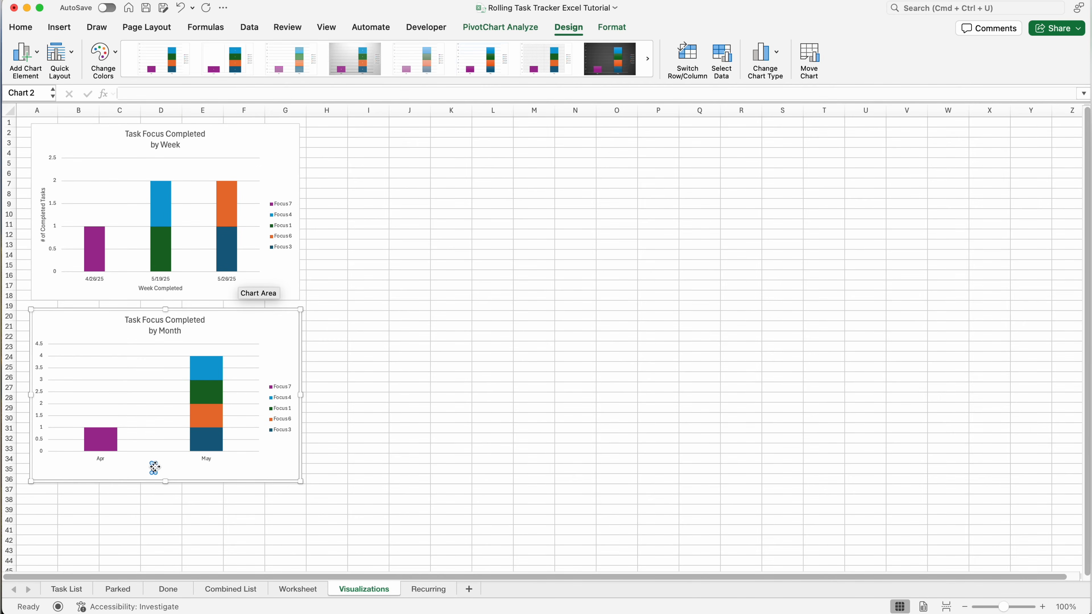
text( Completed)
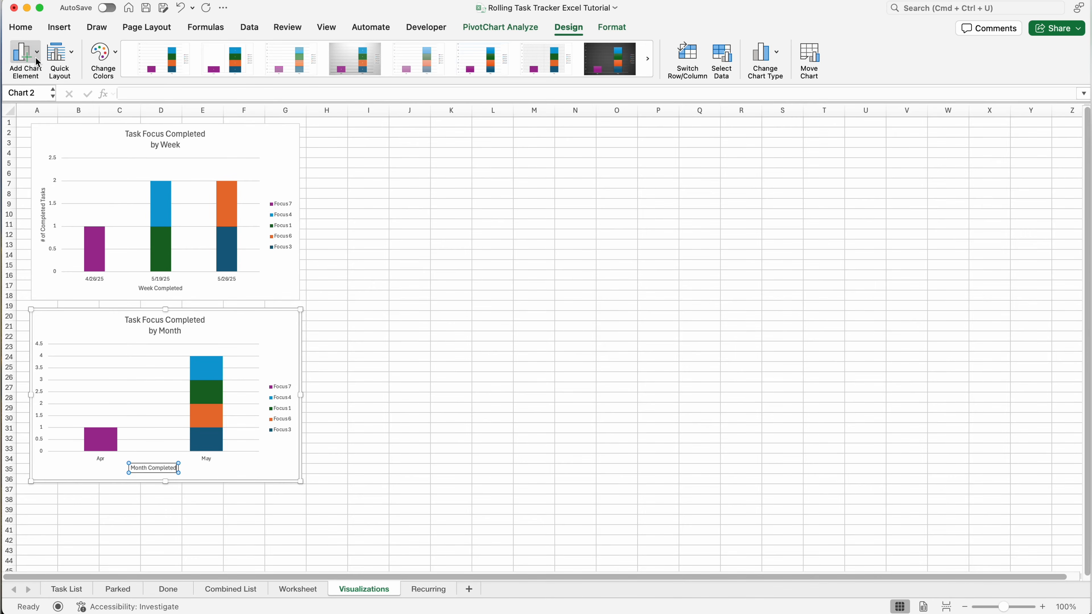
Add a primary vertical axis title reading "# of Completed Tasks" to the monthly Task Focus chart
click(25, 54)
mouse_move(71, 91)
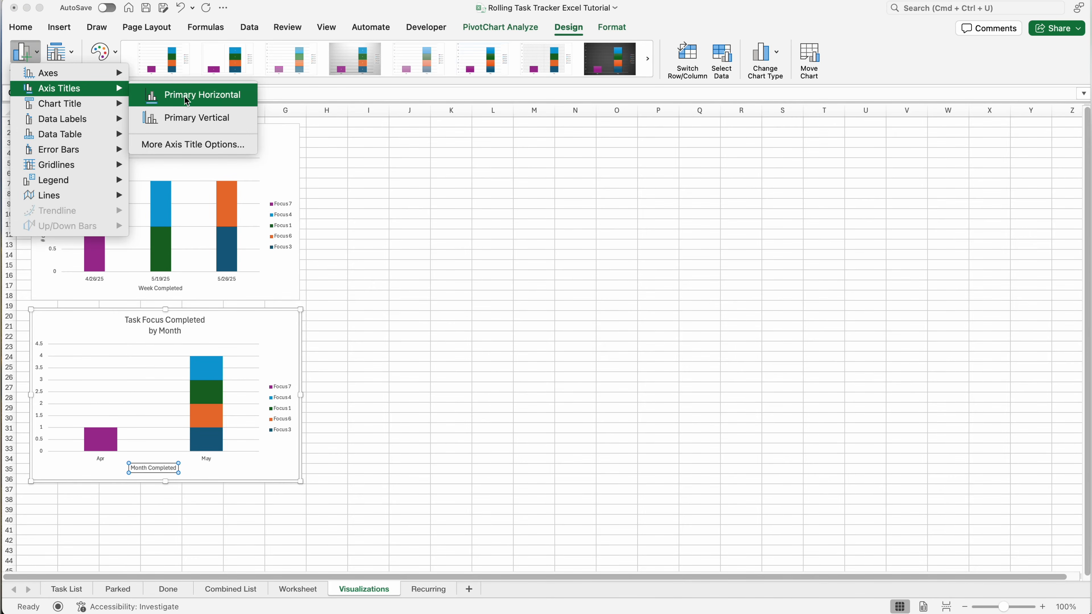
click(185, 117)
text(#)
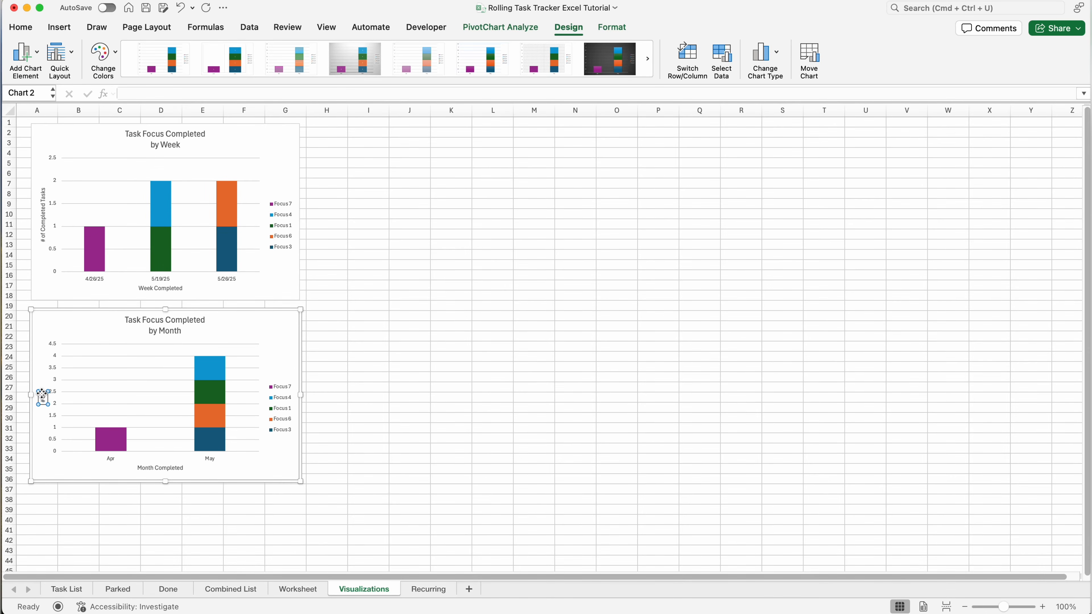
text( of Completed Tasks)
click(353, 244)
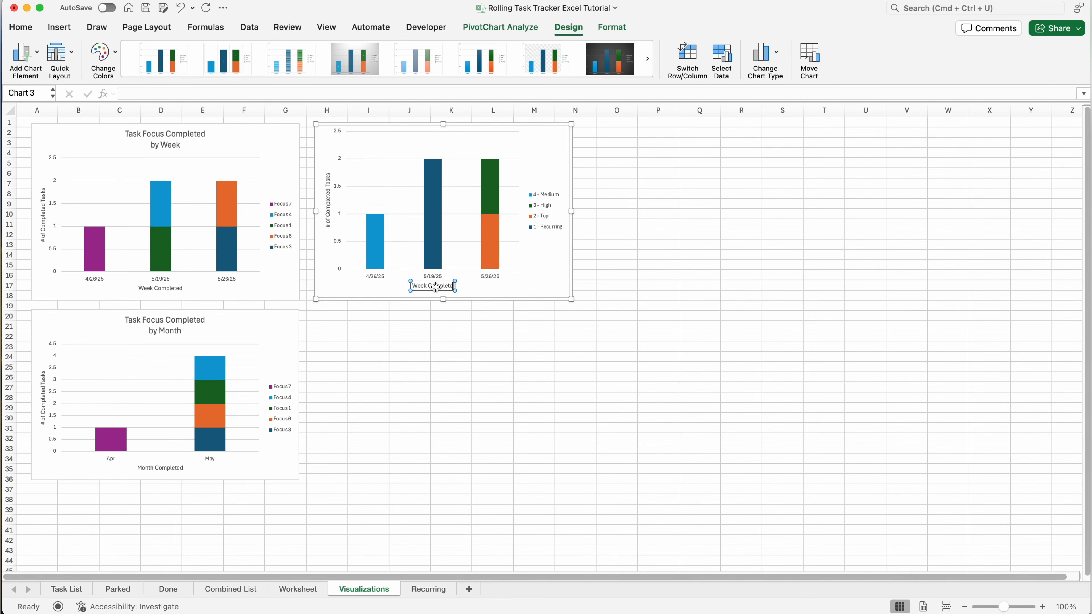
Review the weekly and monthly charts for task focus, priority, type and on-time completion across the Visualizations sheet
click(434, 469)
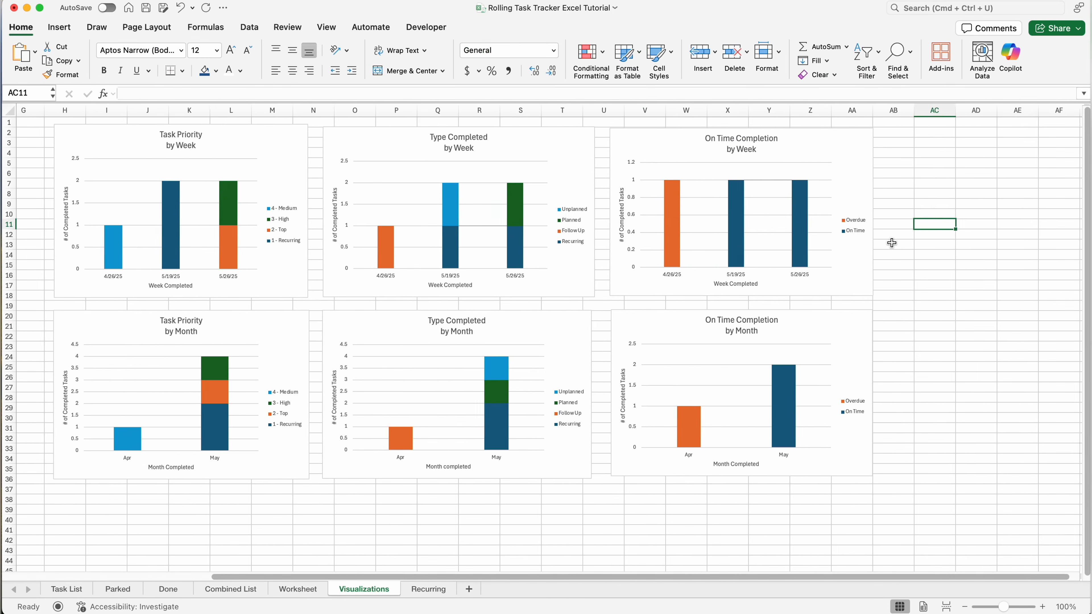
scroll(220, 211, left, 10)
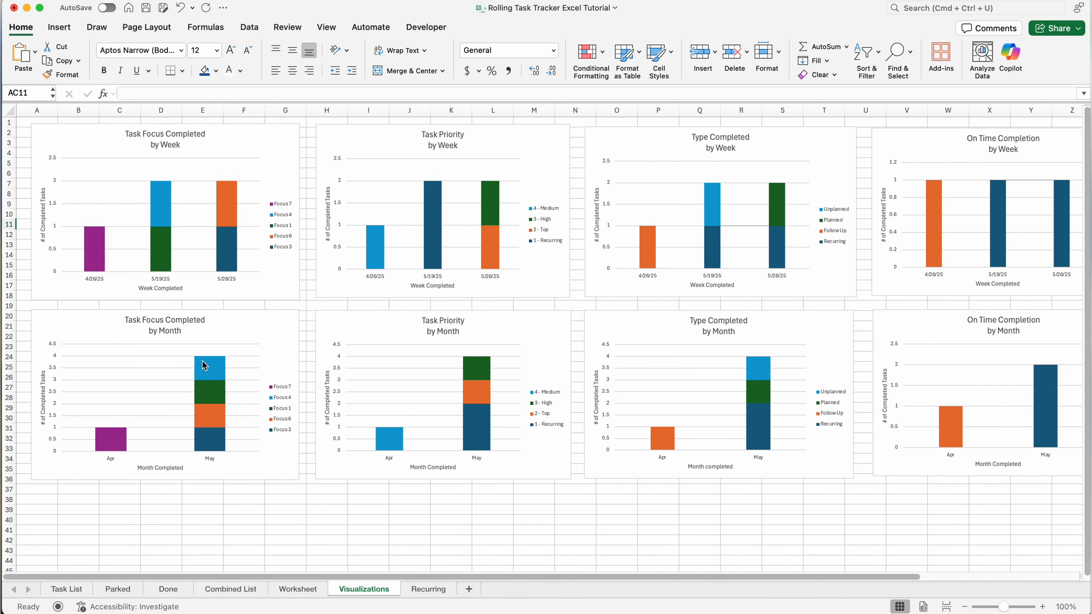
scroll(445, 256, right, 5)
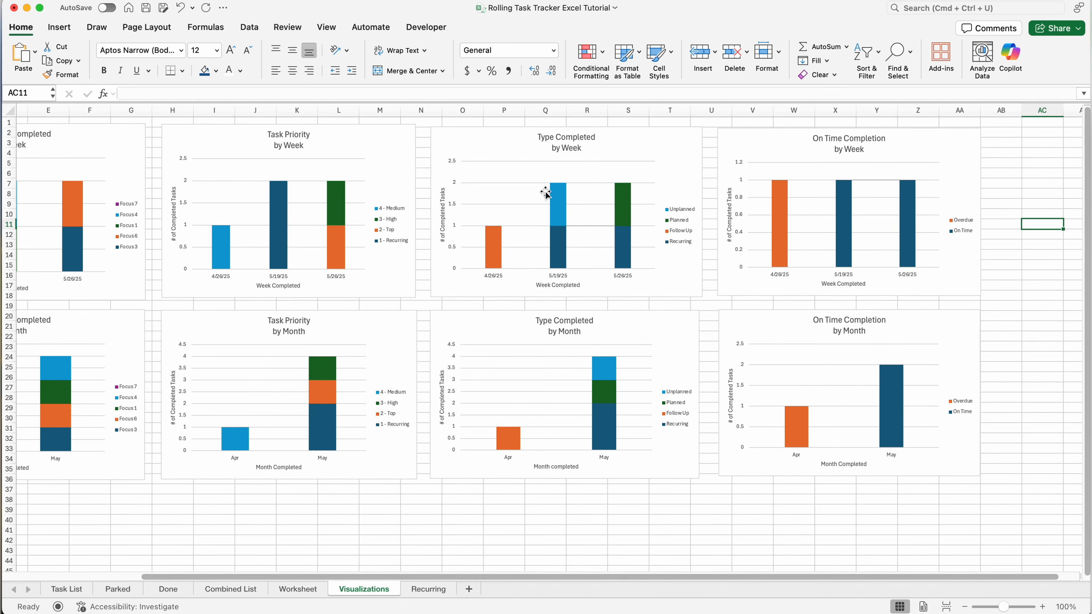
scroll(495, 183, left, 3)
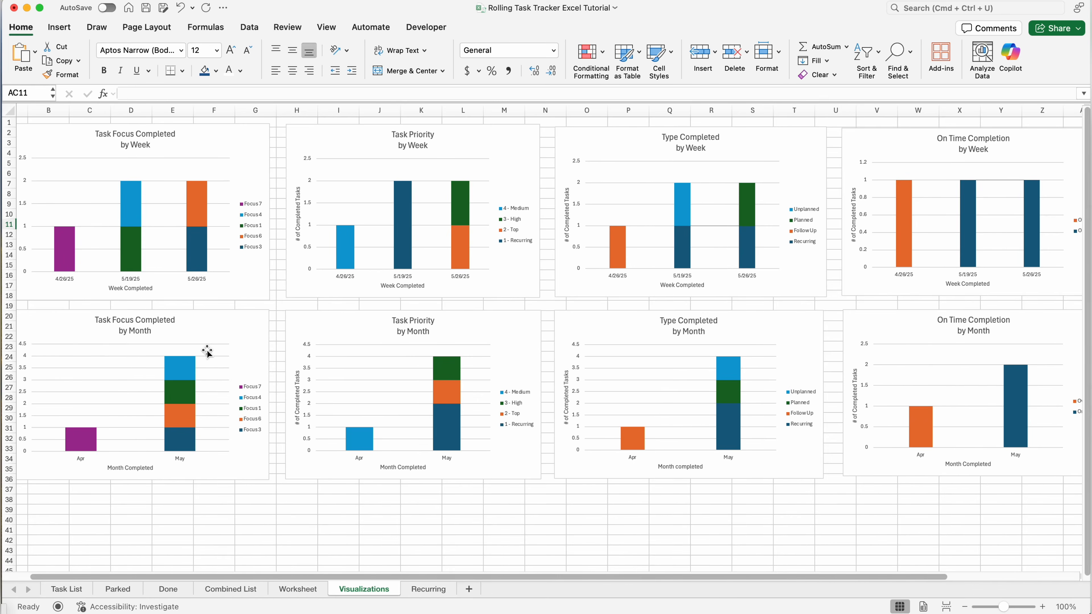
scroll(208, 350, right, 3)
scroll(207, 350, left, 2)
scroll(207, 349, left, 1)
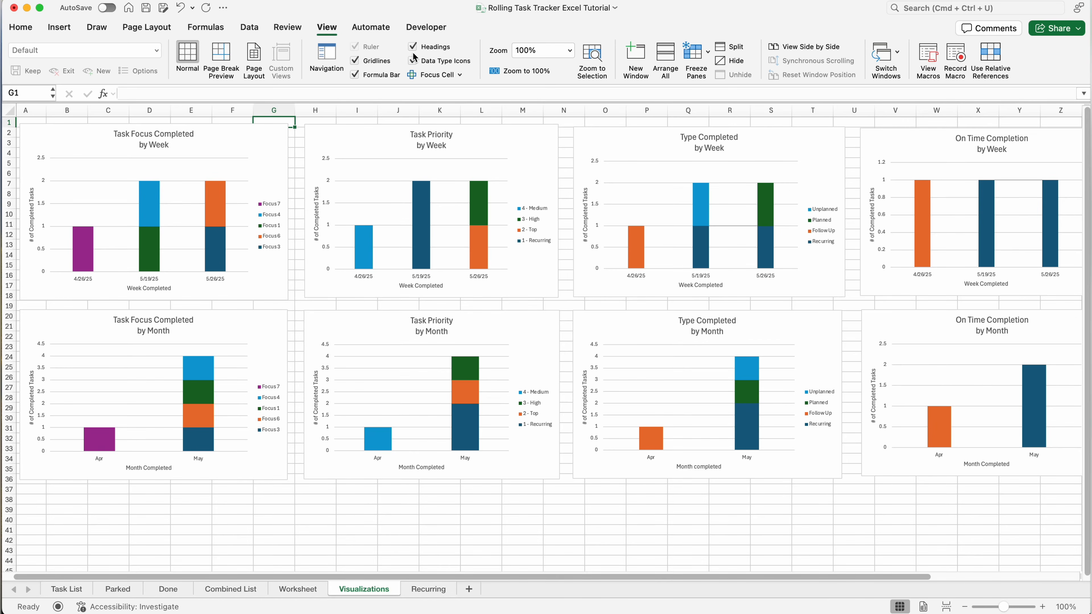
Hide the gridlines on the Visualizations sheet
click(355, 61)
click(300, 162)
scroll(103, 126, left, 1)
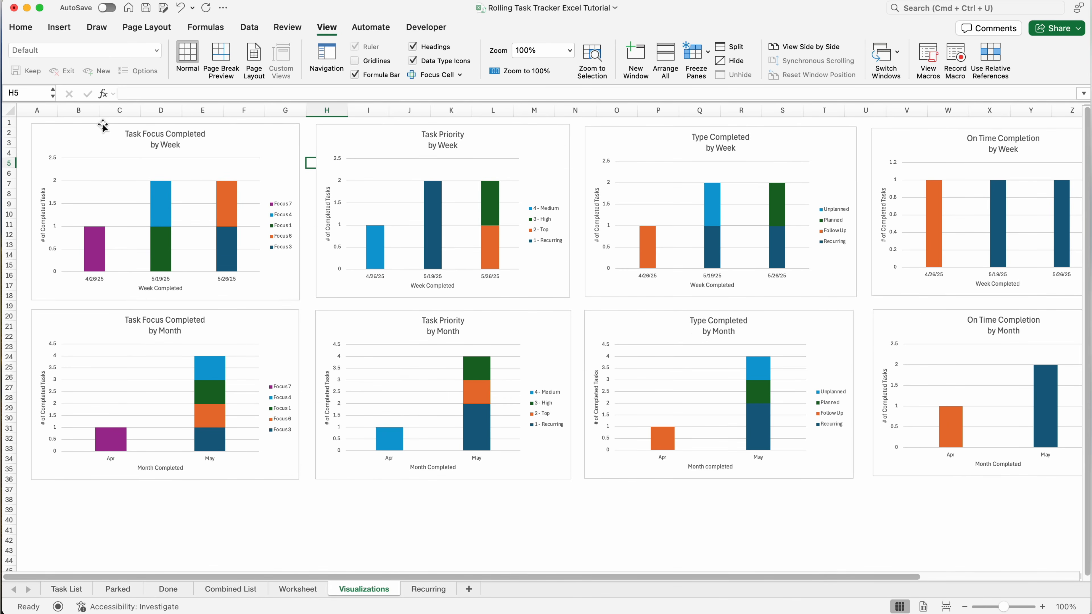
Fill the cells A1:AB39 behind the charts on the Visualizations sheet with light blue
drag(22, 115, 795, 509)
click(21, 27)
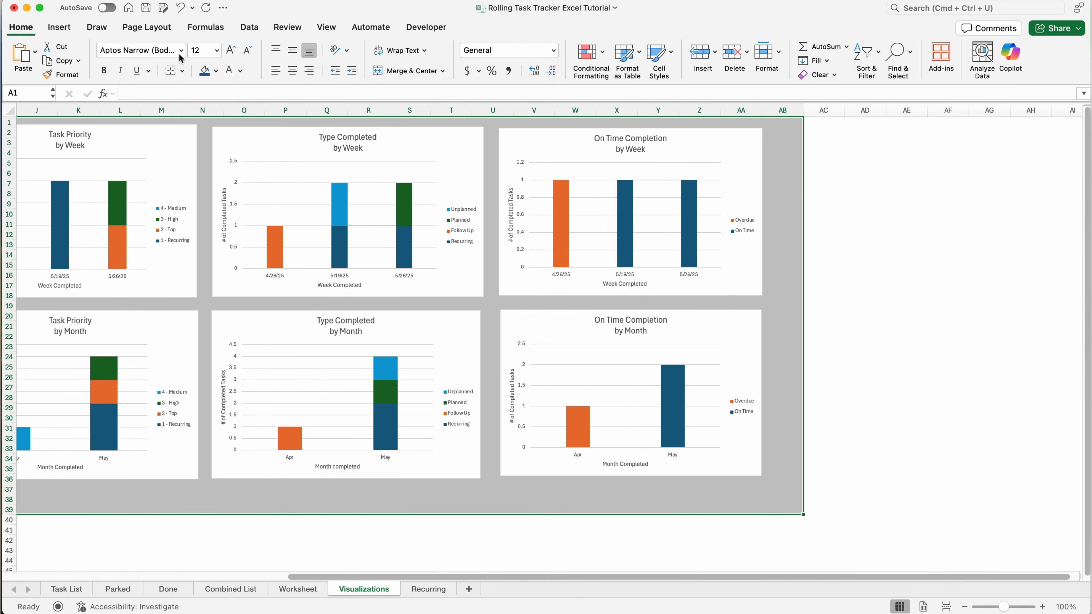
click(217, 71)
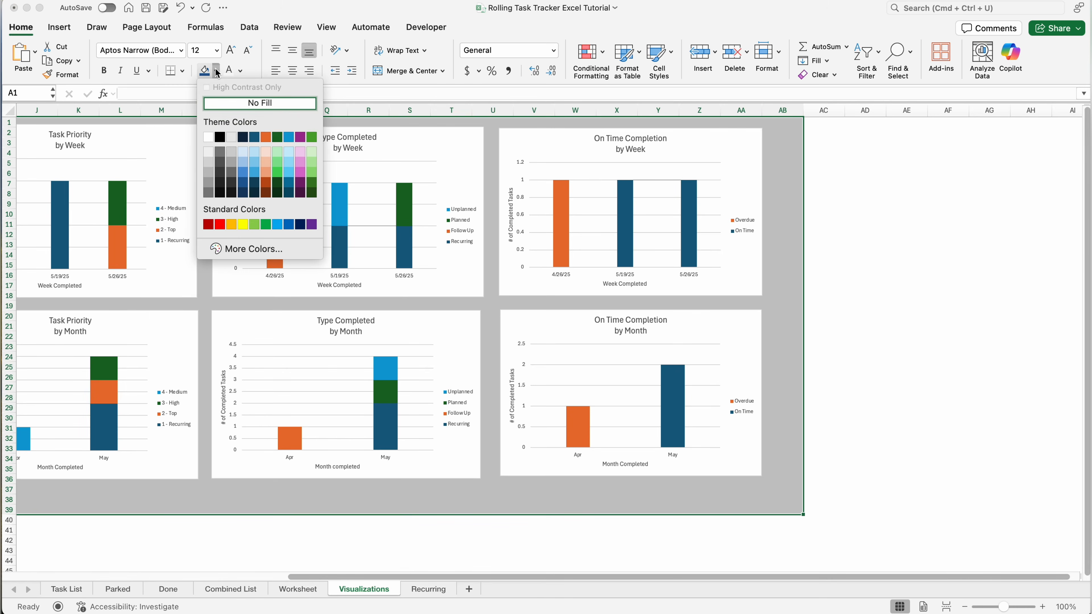
click(254, 152)
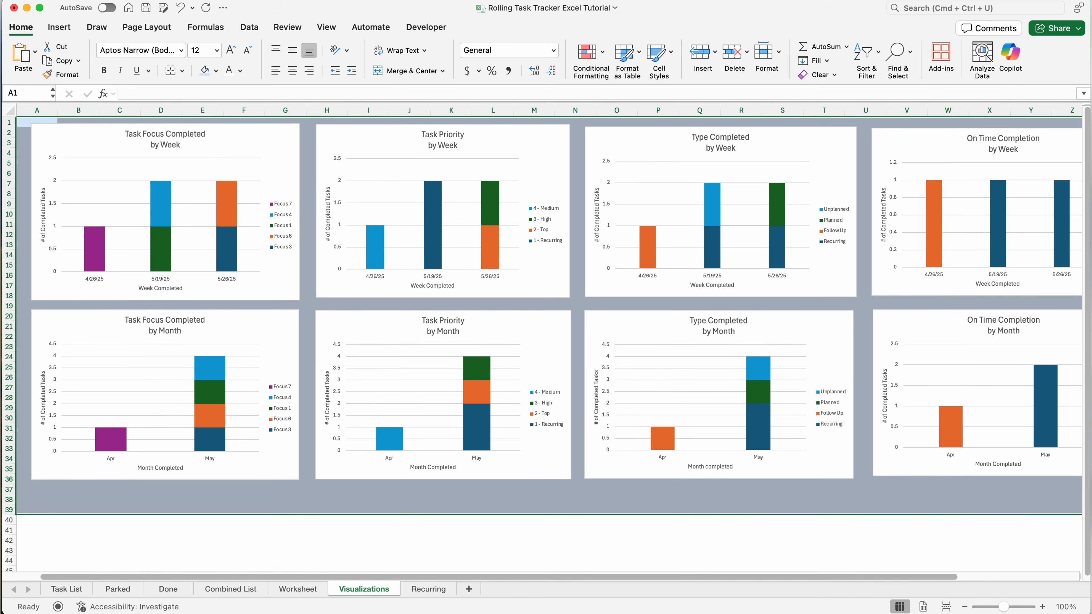
click(582, 310)
click(577, 297)
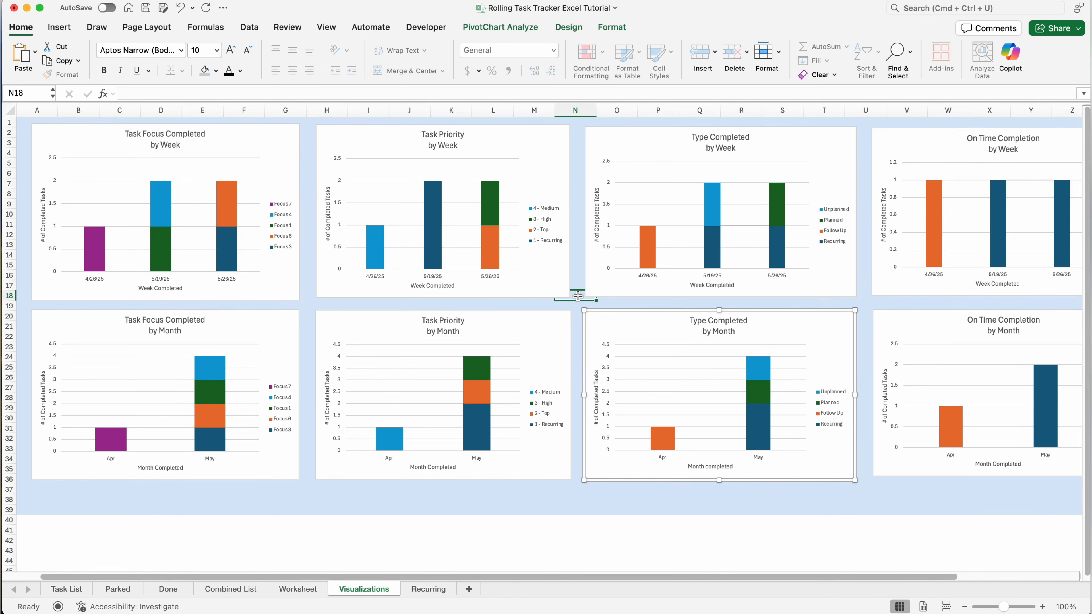
scroll(578, 297, right, 2)
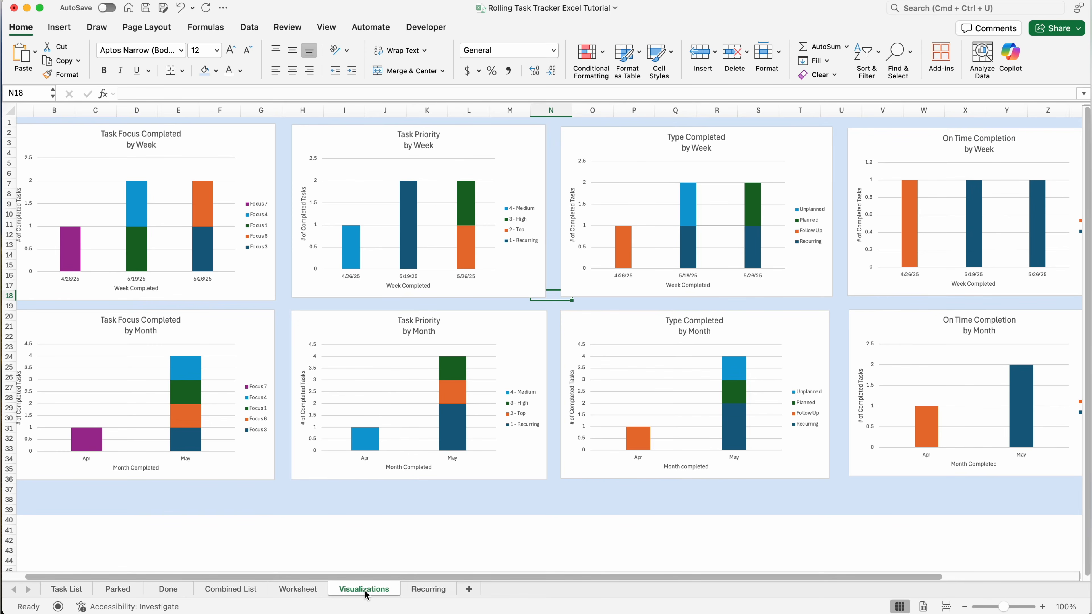
Hide the Worksheet sheet and move the Visualizations sheet to the end, after Recurring
click(309, 592)
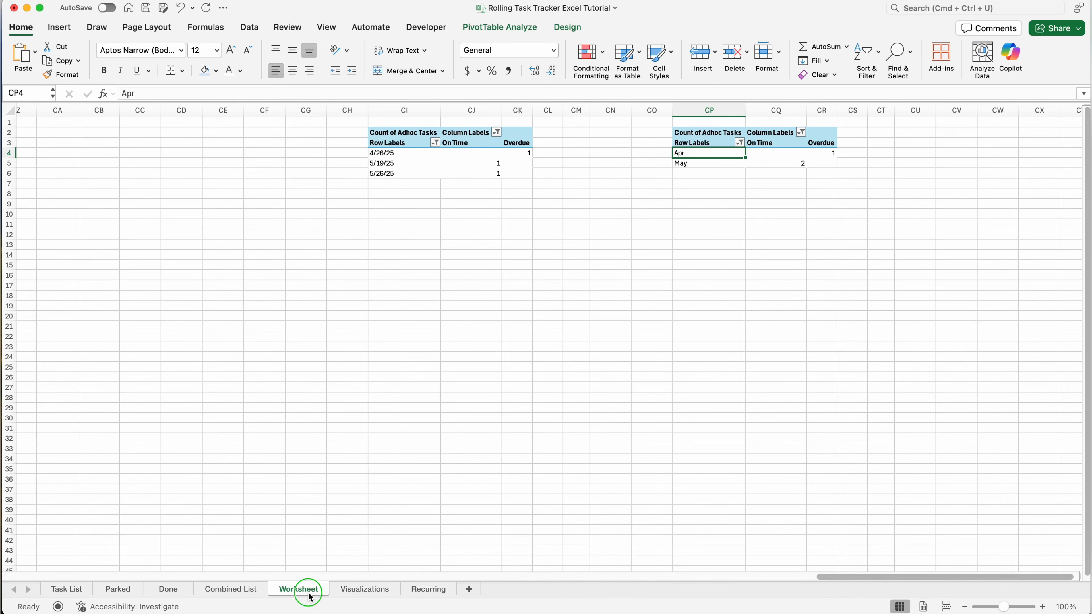
right_click(310, 598)
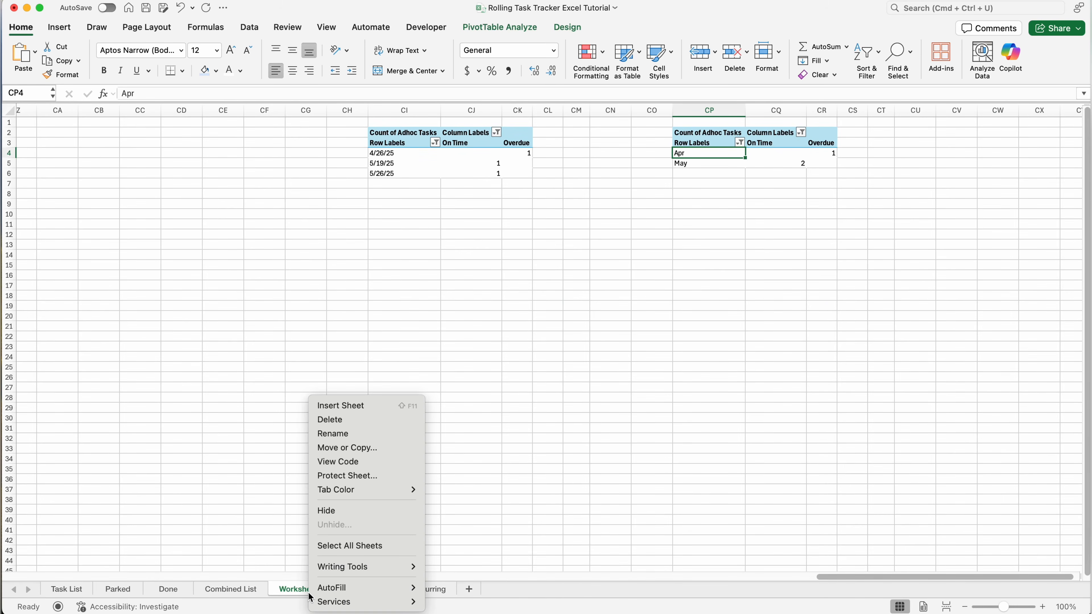
click(345, 511)
click(354, 499)
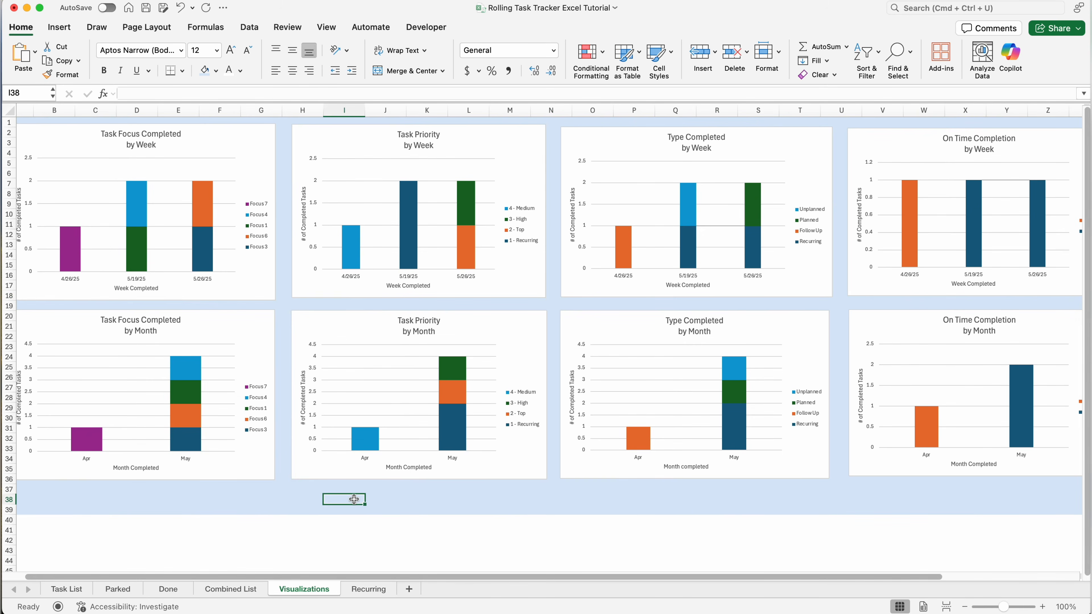
click(344, 561)
drag(313, 589, 406, 592)
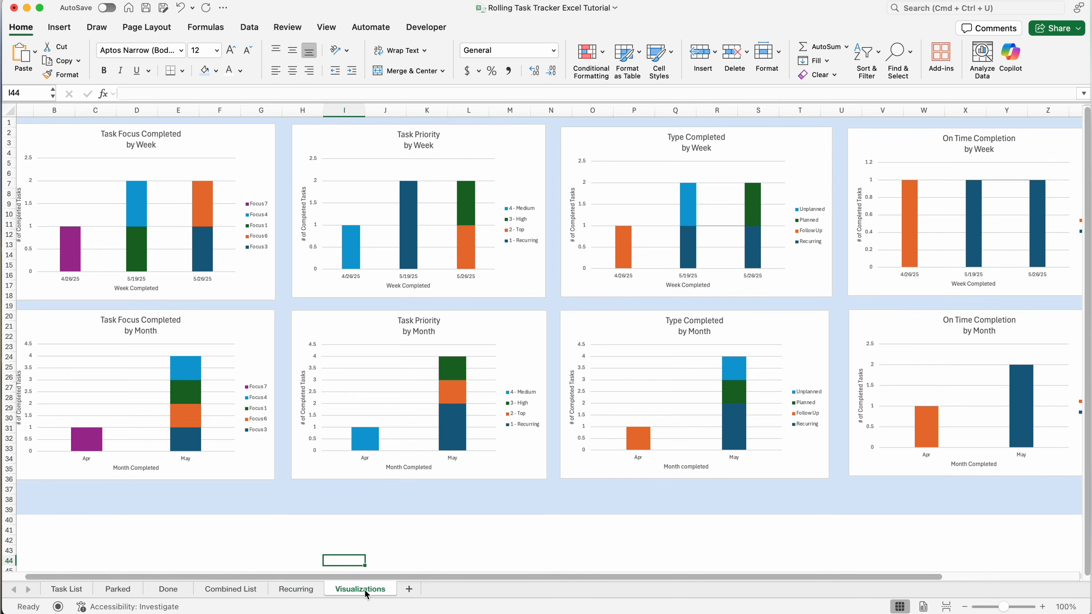
Add a new sheet after Visualizations and name it Dashboard
click(410, 590)
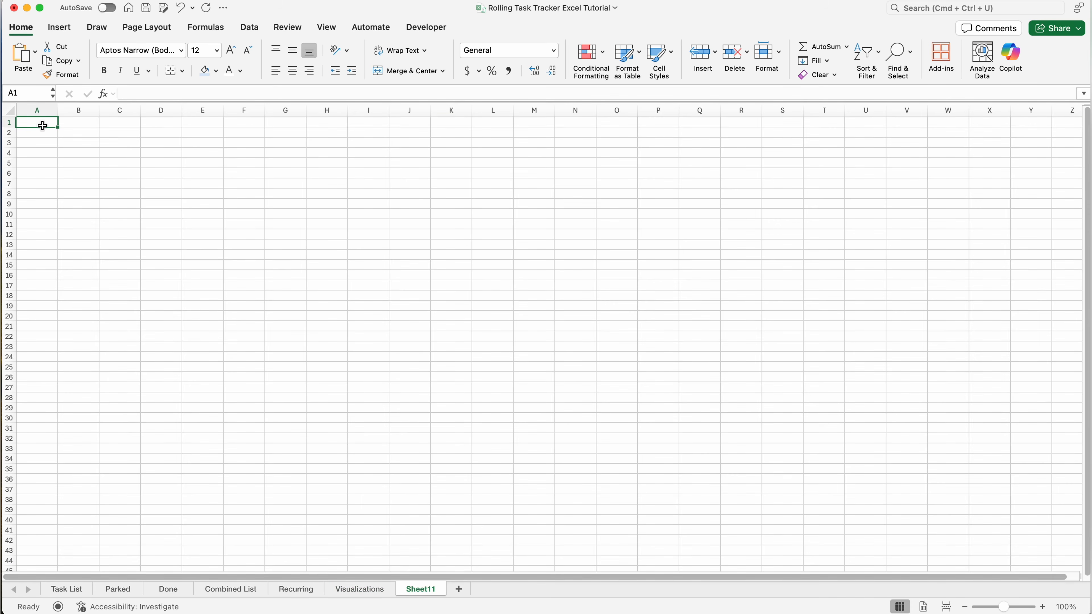
right_click(420, 588)
click(444, 446)
text(D)
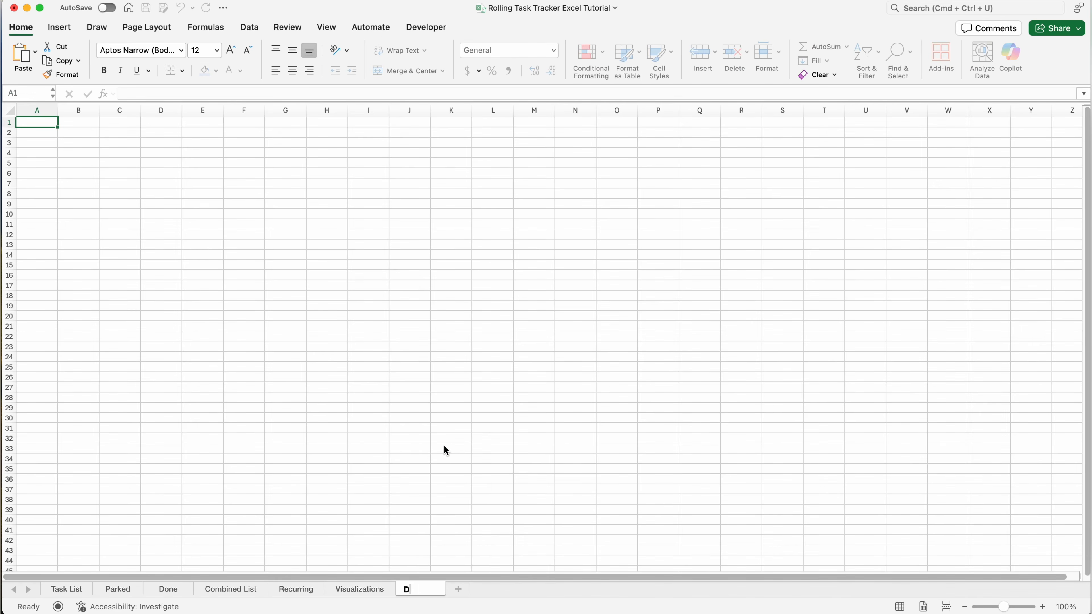
text(ashboard)
Merge and center A1:F3 and enter =IF(COUNTA('Task List'!B3:B9956)=1,"You have "&COUNTA('Task List'!B3:B9956)&" Task Pending","You have "&COUNTA('Task List'!B3:B9956)&" Tasks Pending")
drag(244, 124, 45, 141)
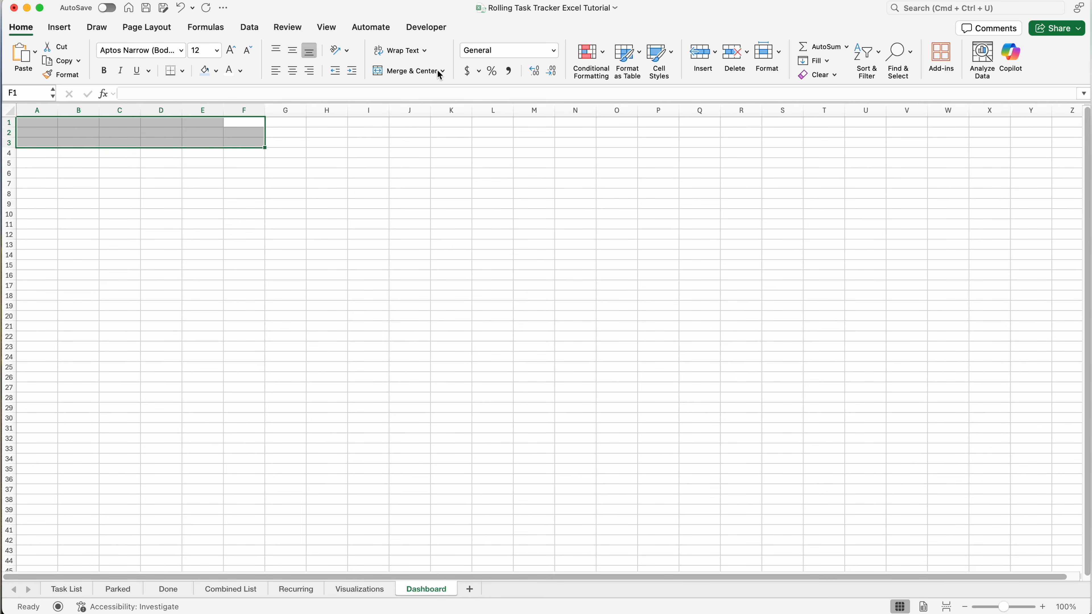
click(414, 70)
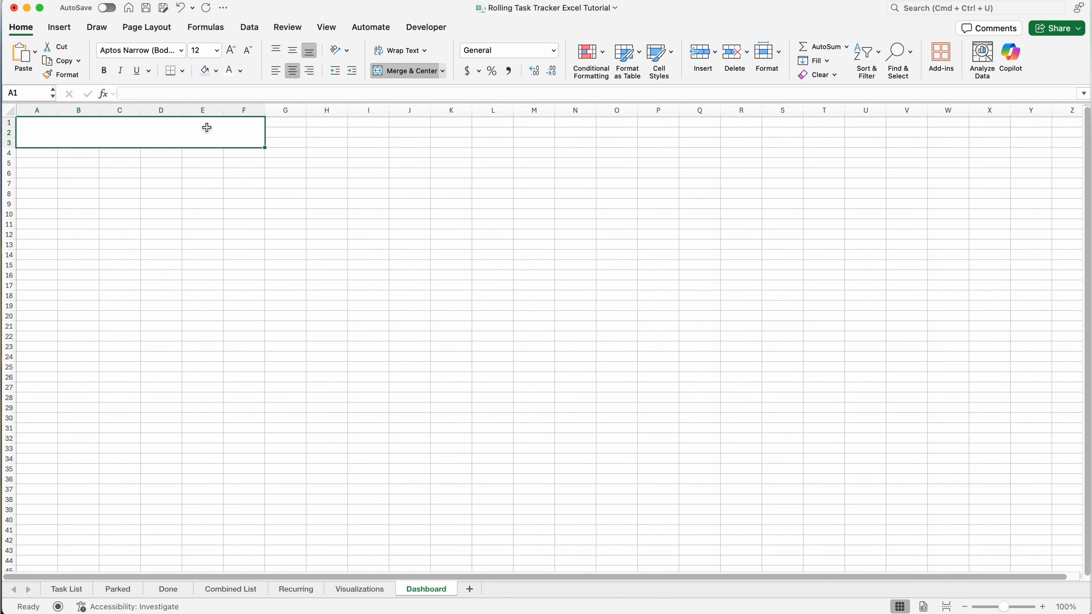
text(=IF(COUNTA('Task List'!B3:B9956)=1,"You have "&COUNTA('Task List'!B3:B9956)&" Task Pending","You have "&COUNTA('Task List'!B3:B9956)&" Tasks Pending"))
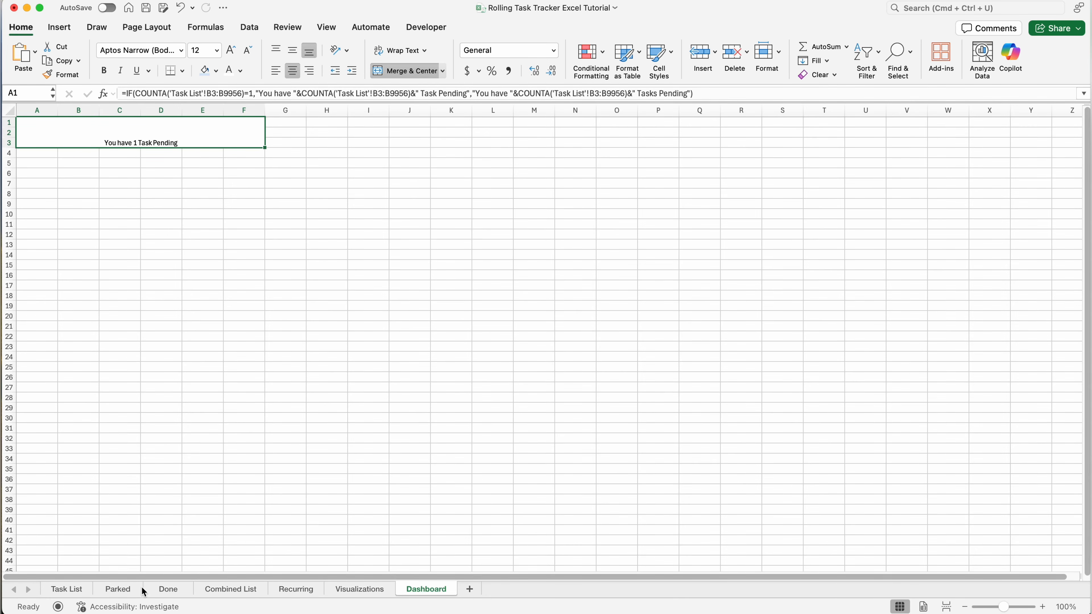
Check the Dashboard's pending-task formula against the Adhoc Tasks column that it counts on the Task List sheet
click(84, 589)
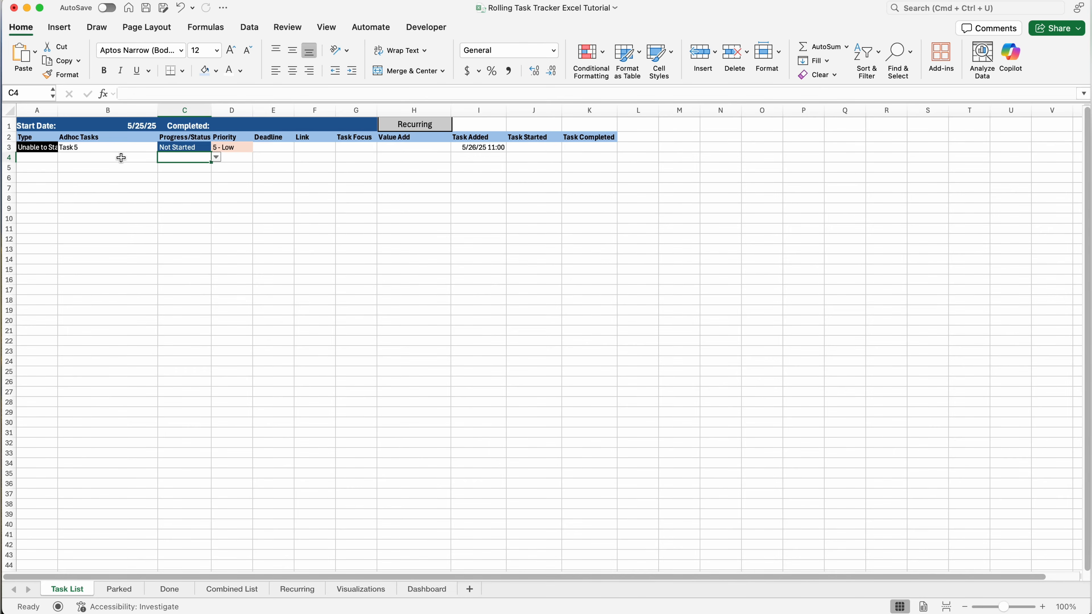
drag(122, 147, 116, 436)
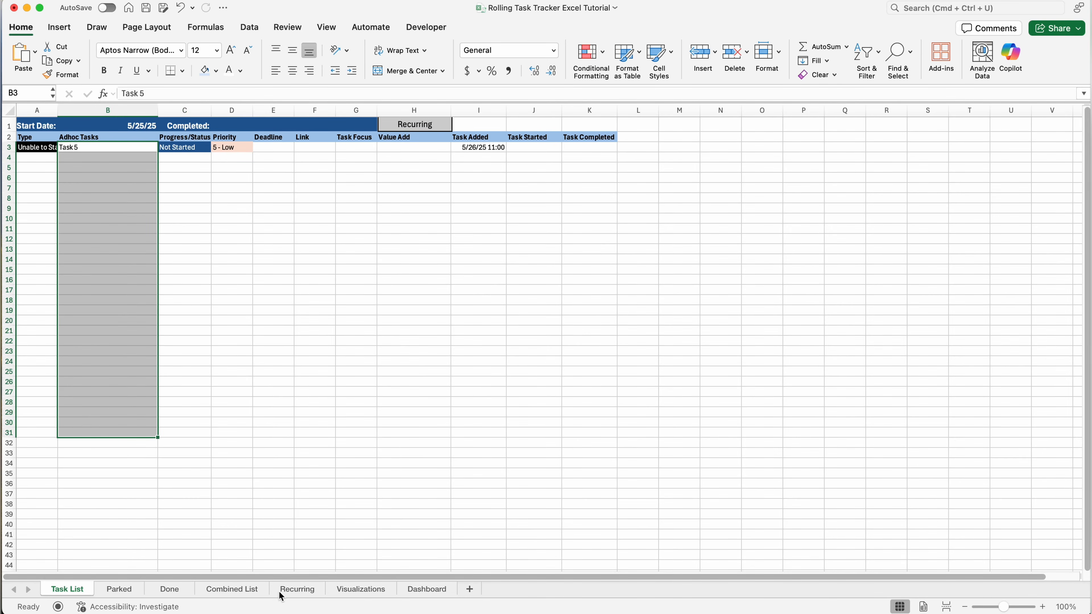
click(425, 590)
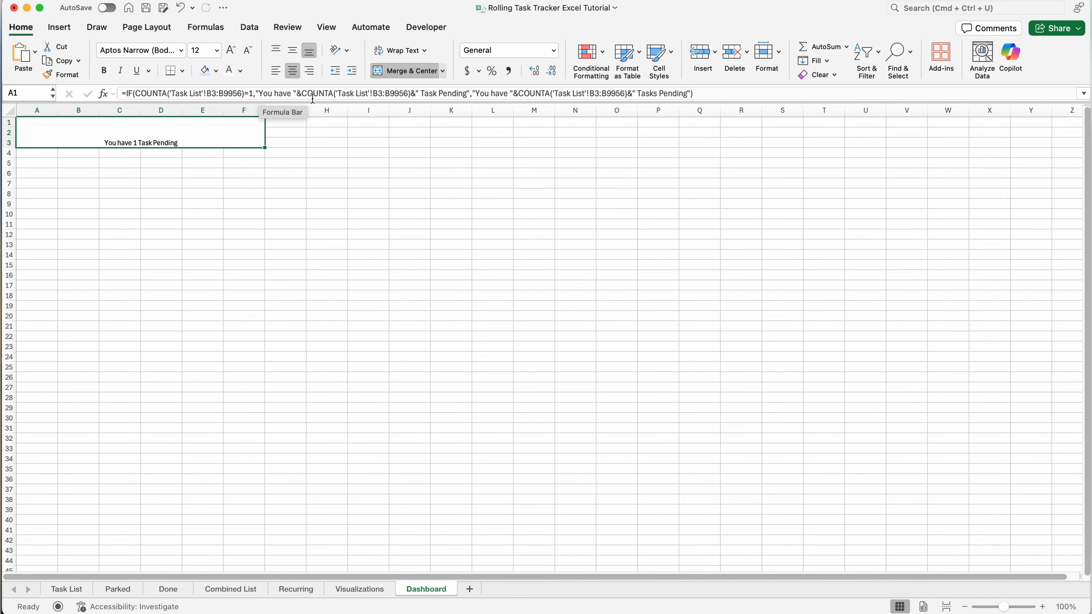
drag(410, 93, 300, 94)
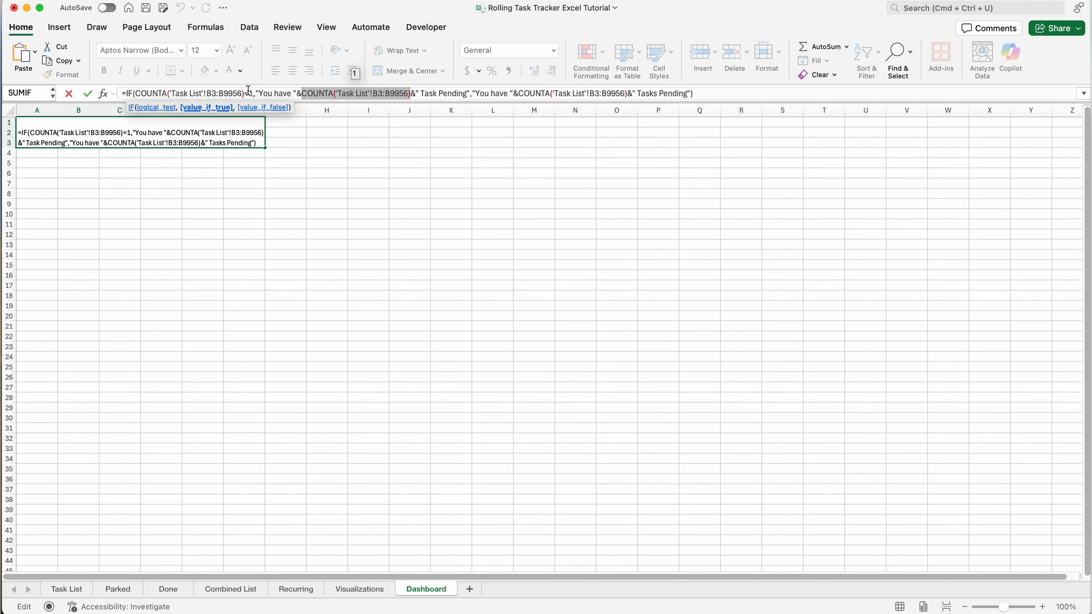
click(411, 93)
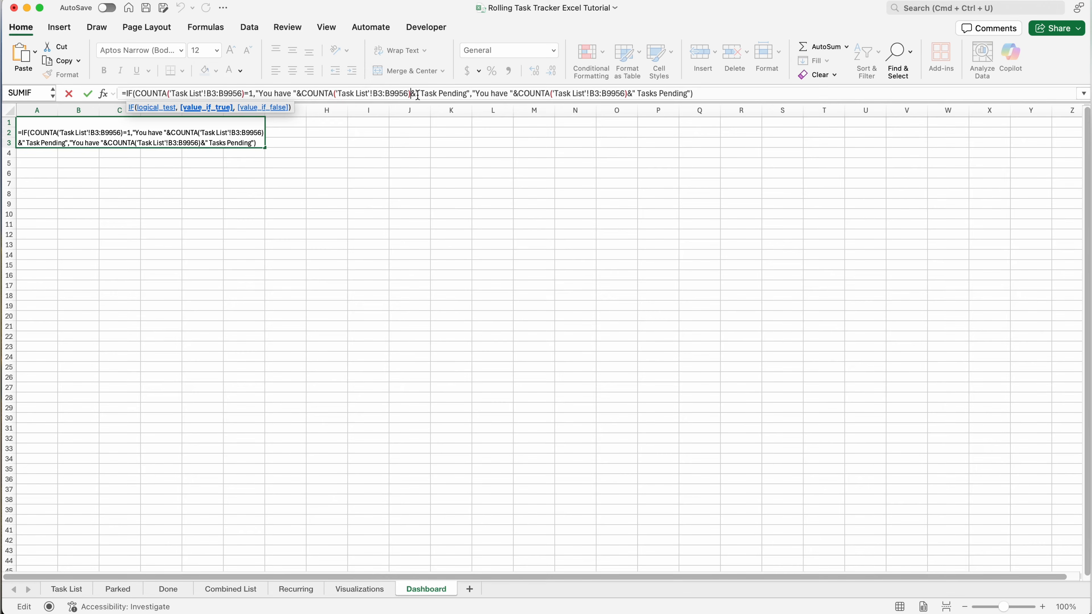
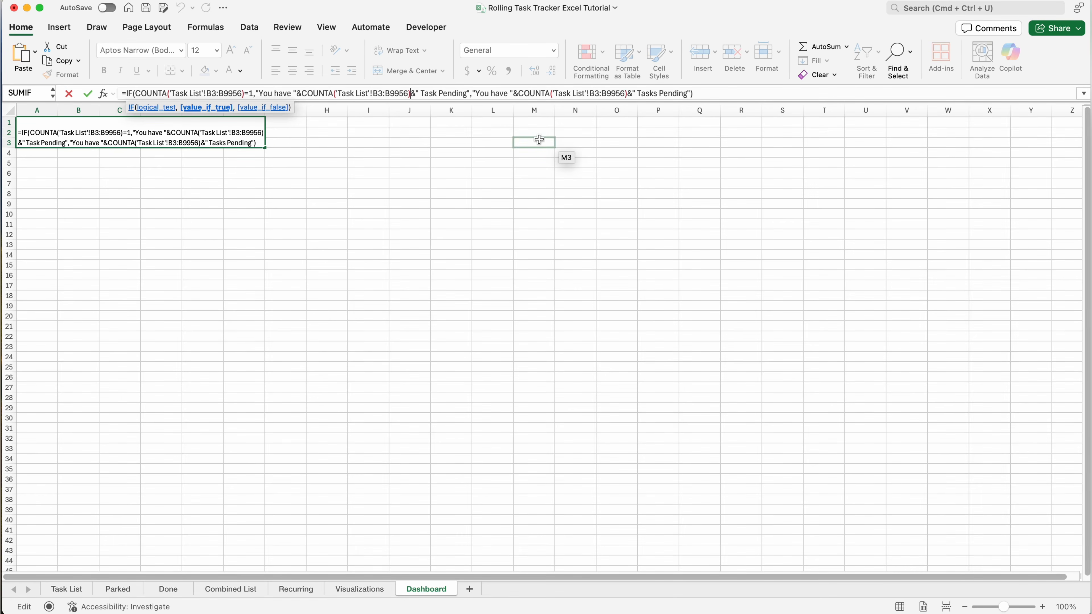
key(Return)
click(107, 124)
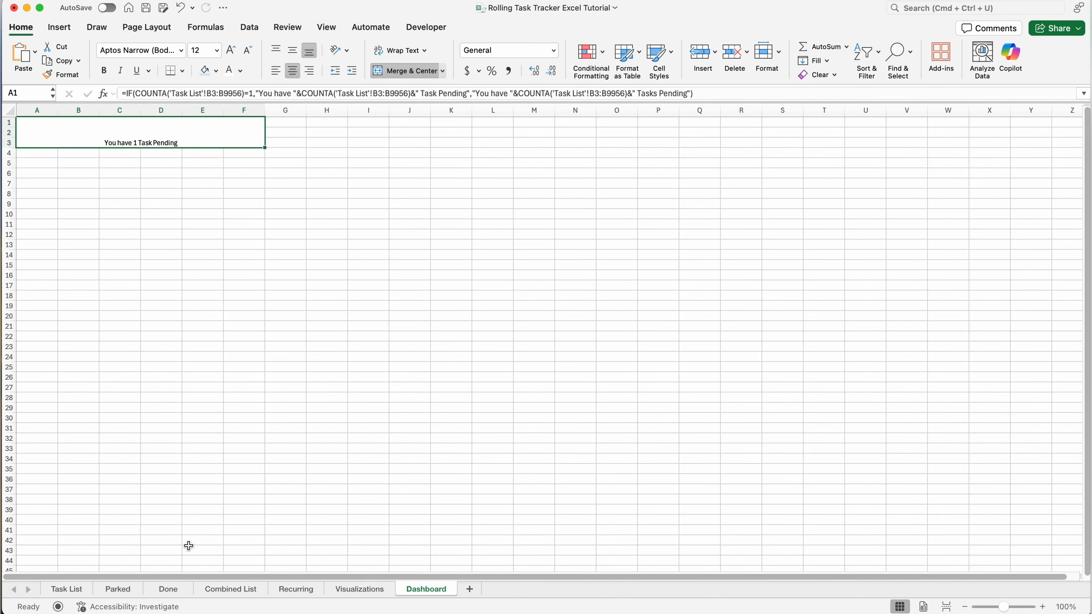
click(73, 592)
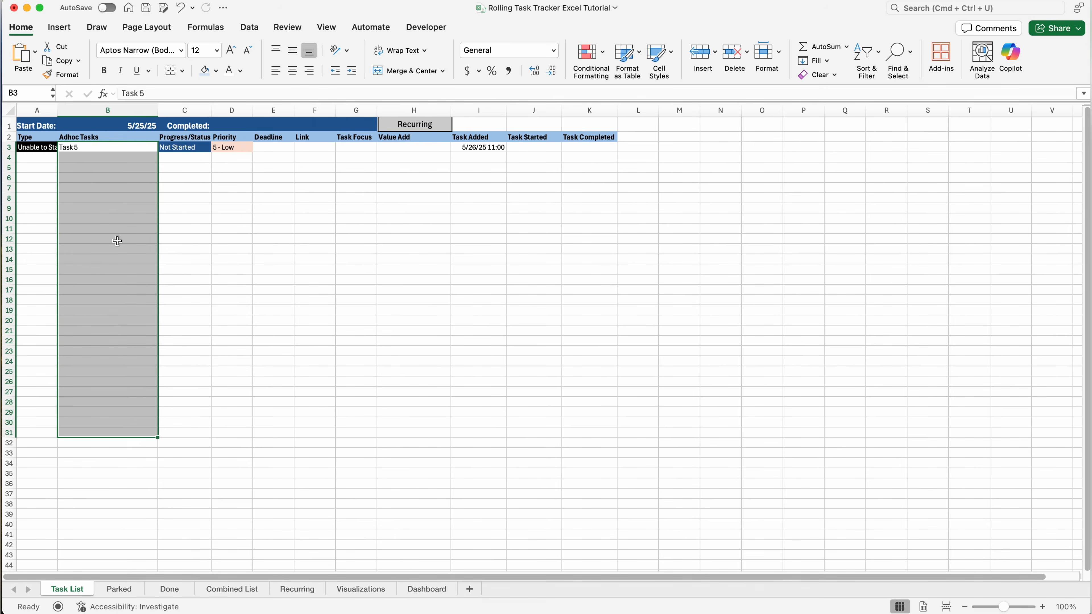
click(101, 148)
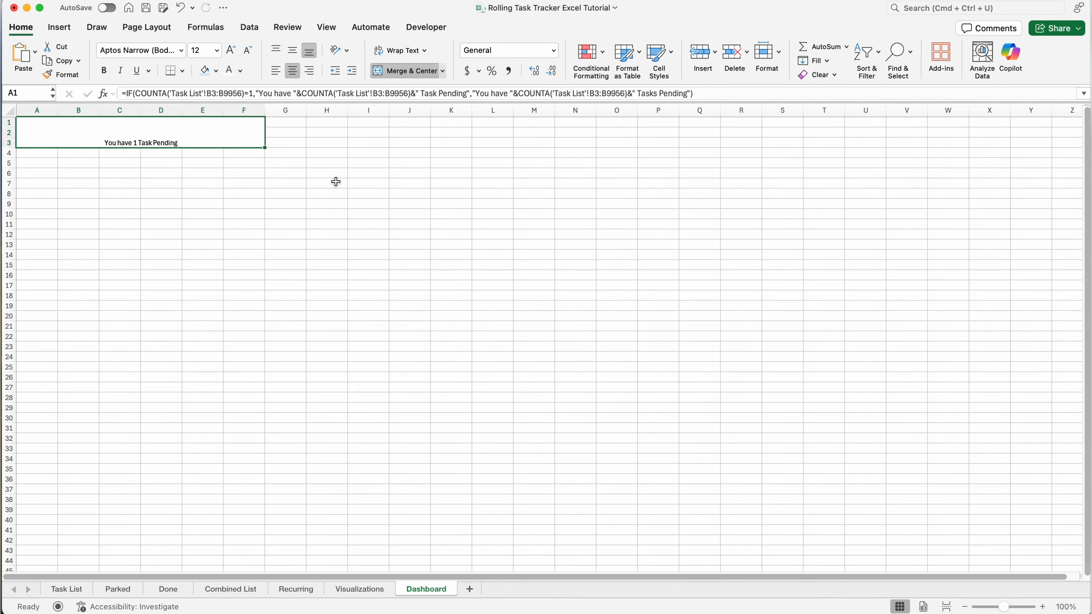
Move the Dashboard sheet to the front of the workbook and fill its merged banner cell with orange
drag(441, 589, 53, 587)
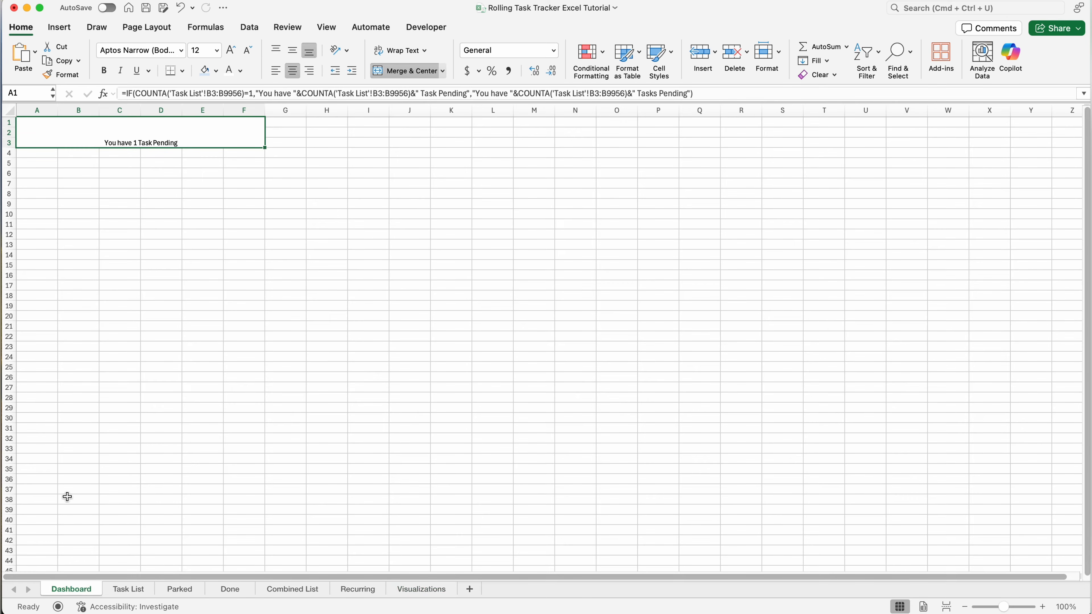
click(216, 71)
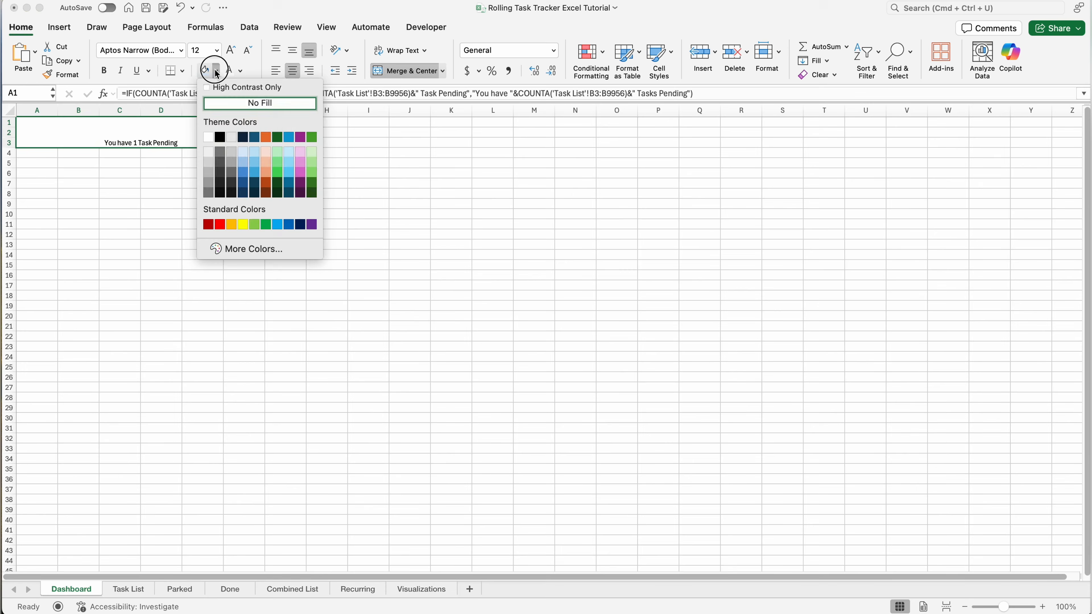
click(266, 137)
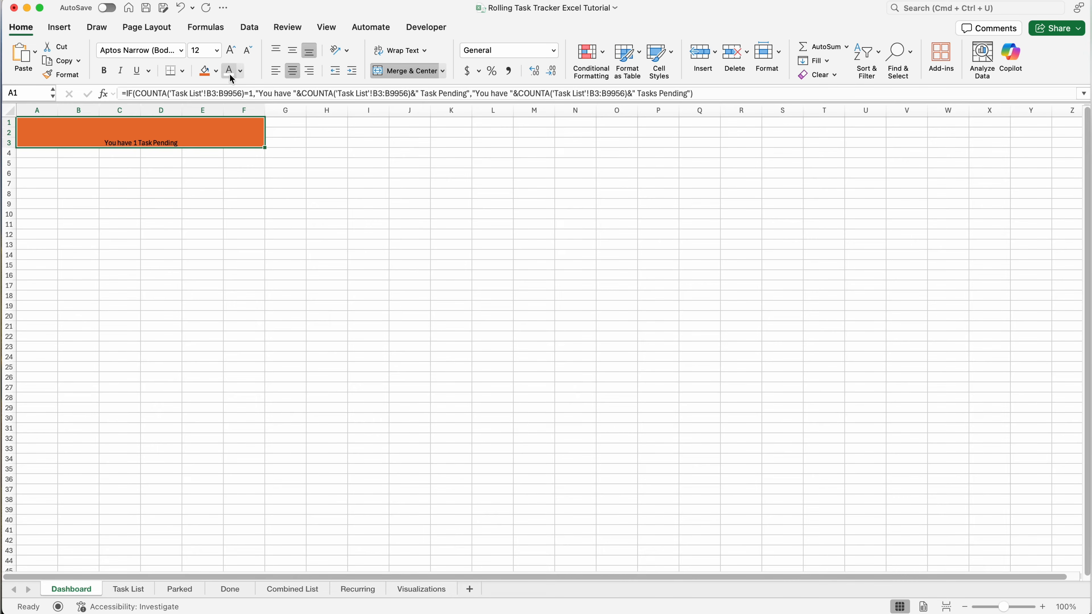
Set the banner text to font size 20 and middle-align it vertically
click(217, 50)
click(212, 187)
click(181, 50)
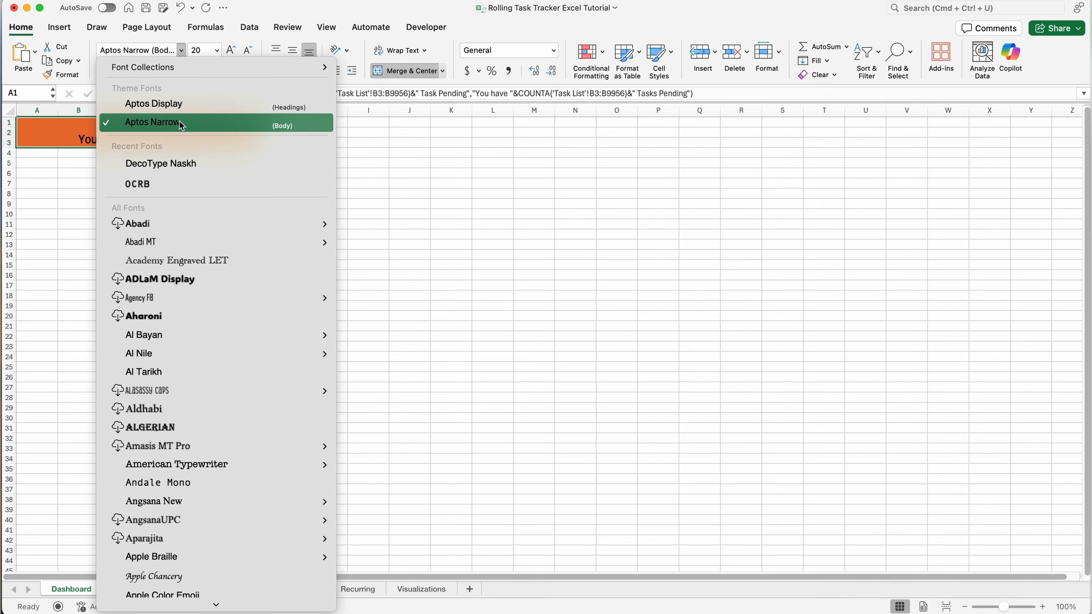
click(526, 53)
click(293, 50)
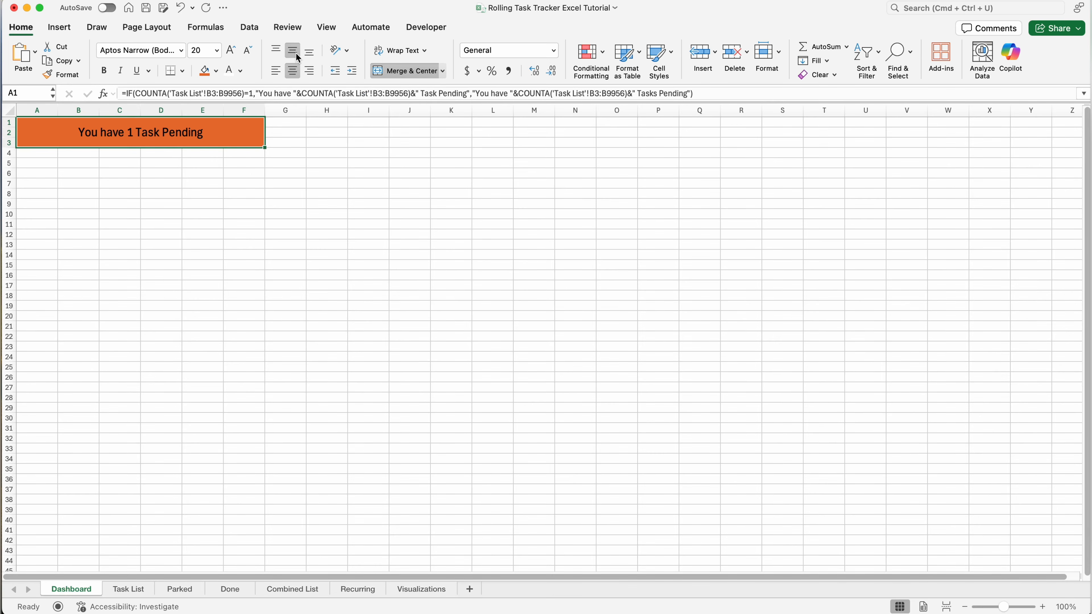
Widen columns A through F equally on the Dashboard sheet
drag(243, 110, 51, 109)
drag(141, 112, 153, 110)
click(142, 191)
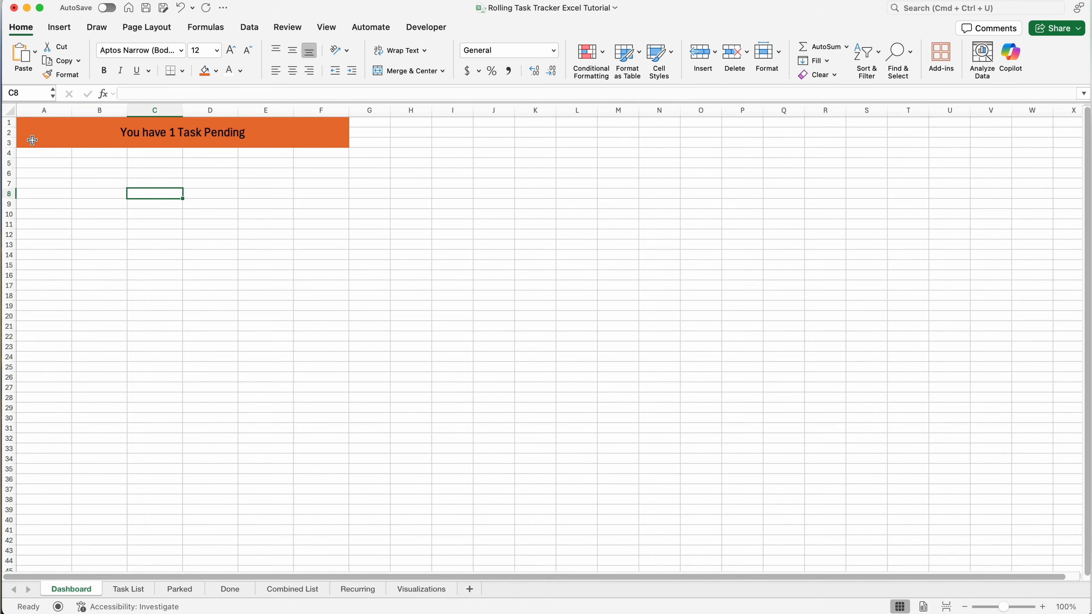
Make rows 1 through 3 taller, with row 1 the tallest, and narrow column G to a thin spacer
drag(8, 123, 10, 144)
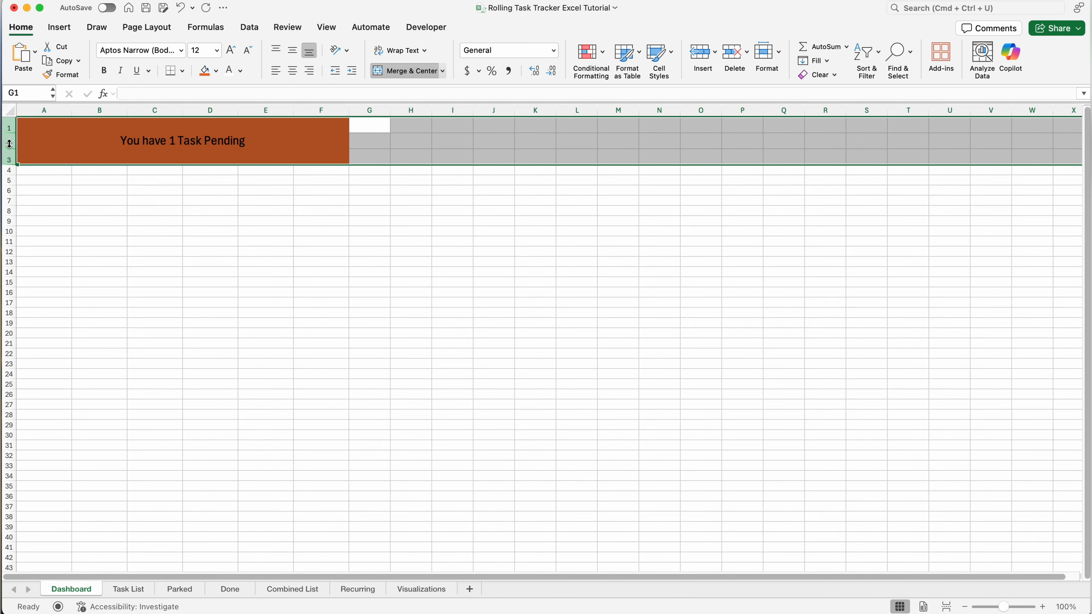
click(393, 144)
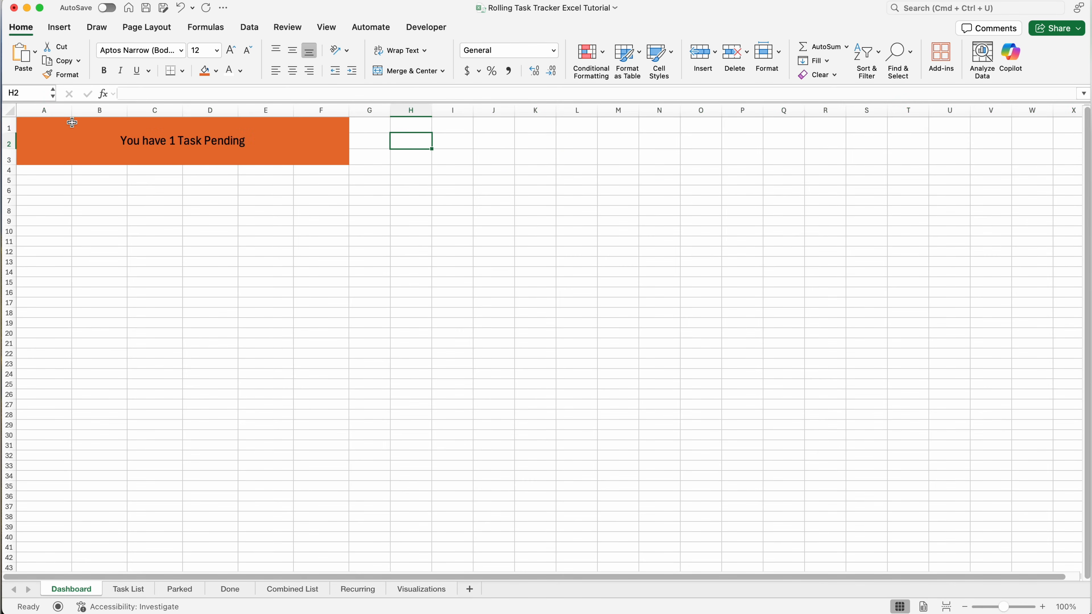
drag(7, 133, 8, 142)
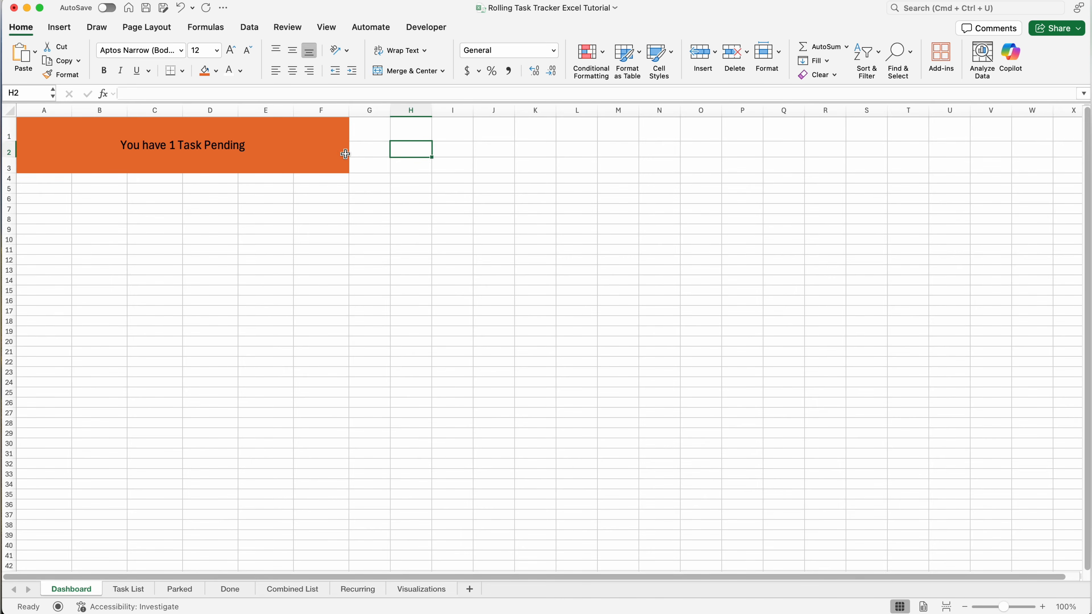
click(369, 131)
drag(390, 110, 355, 105)
Merge and center A5:F5 as a heading reading "Pending Tasks", with rows 4 and 5 made slightly taller
drag(9, 183, 329, 195)
click(409, 71)
drag(9, 205, 10, 208)
text(Pending Taskss)
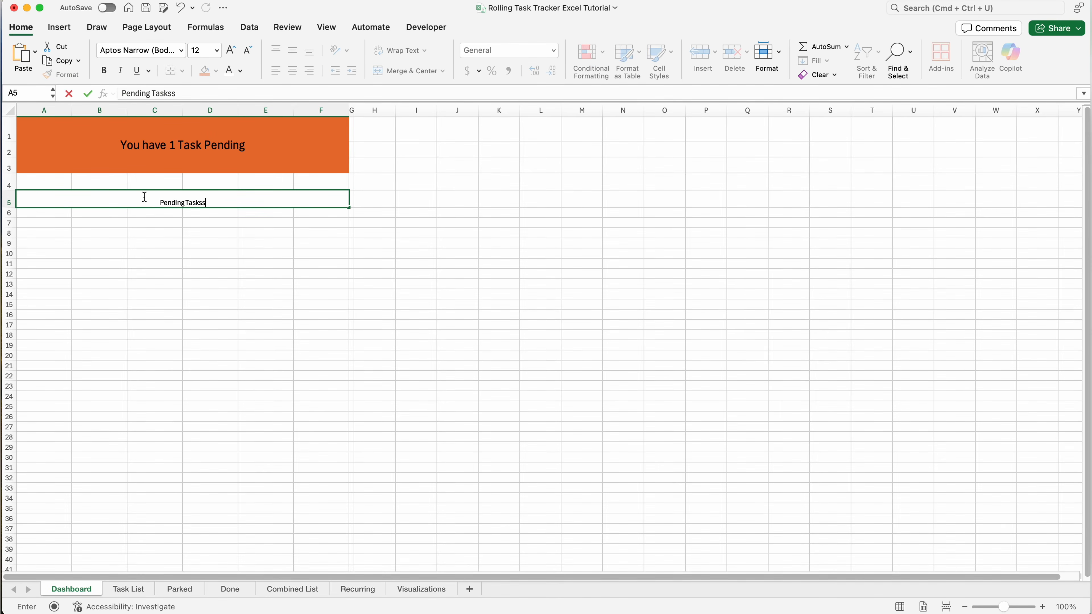
Enter the column headers Type, Task and Status in cells A6, B6 and C6 under the Pending Tasks heading
click(64, 213)
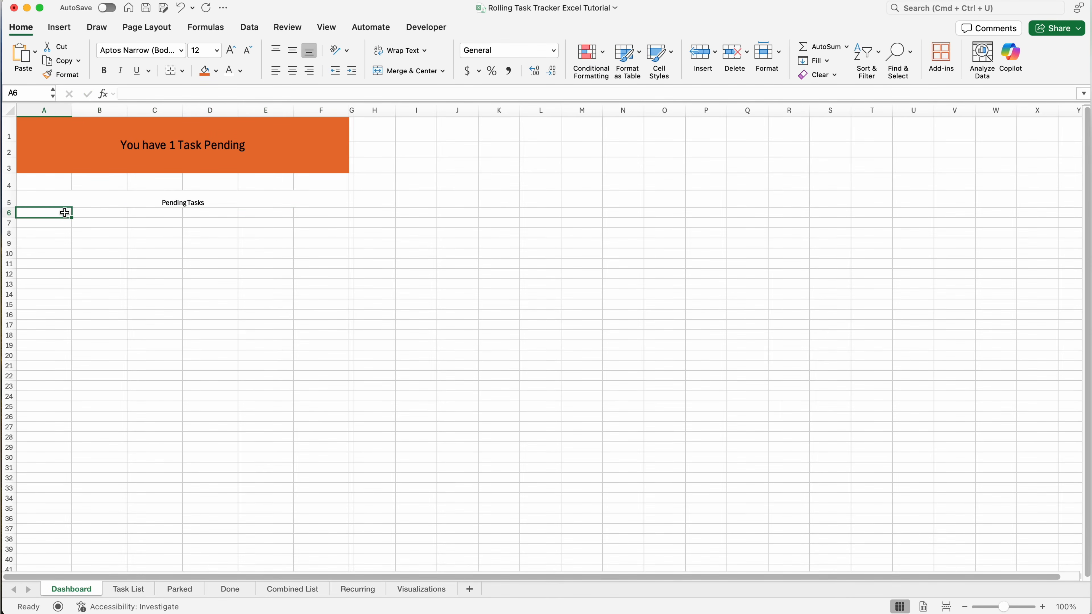
text(Type)
key(Tab)
text(T)
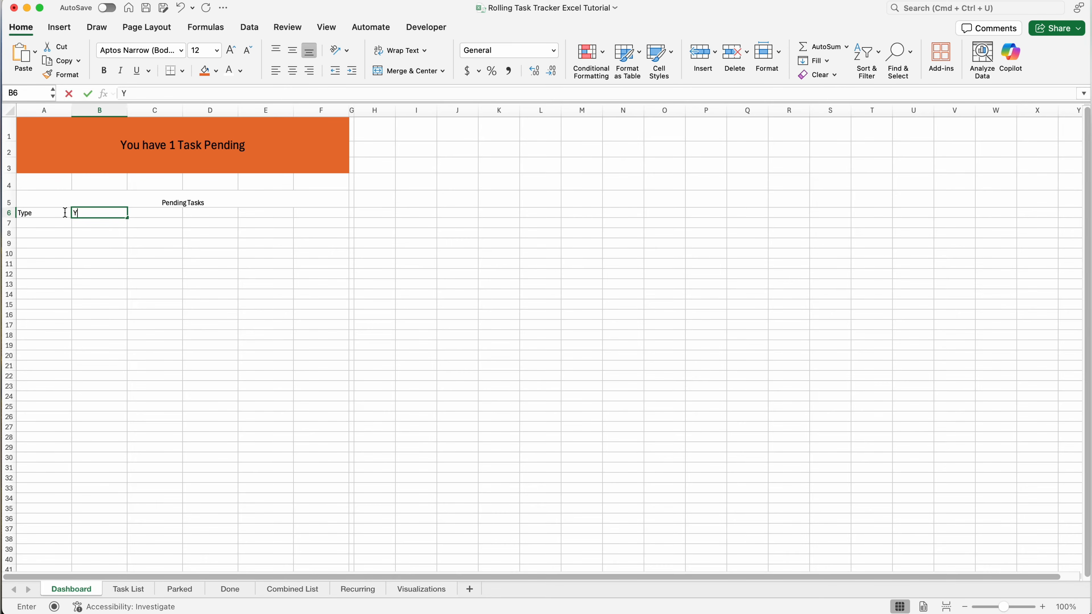
text(ask)
key(Tab)
text(D)
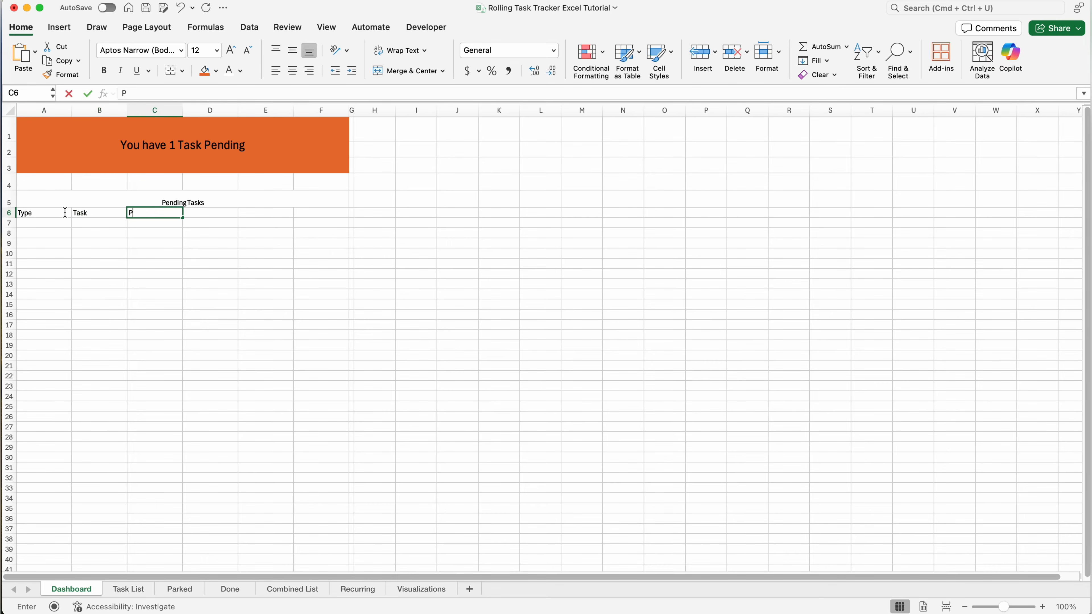
key(BackSpace)
text(Status)
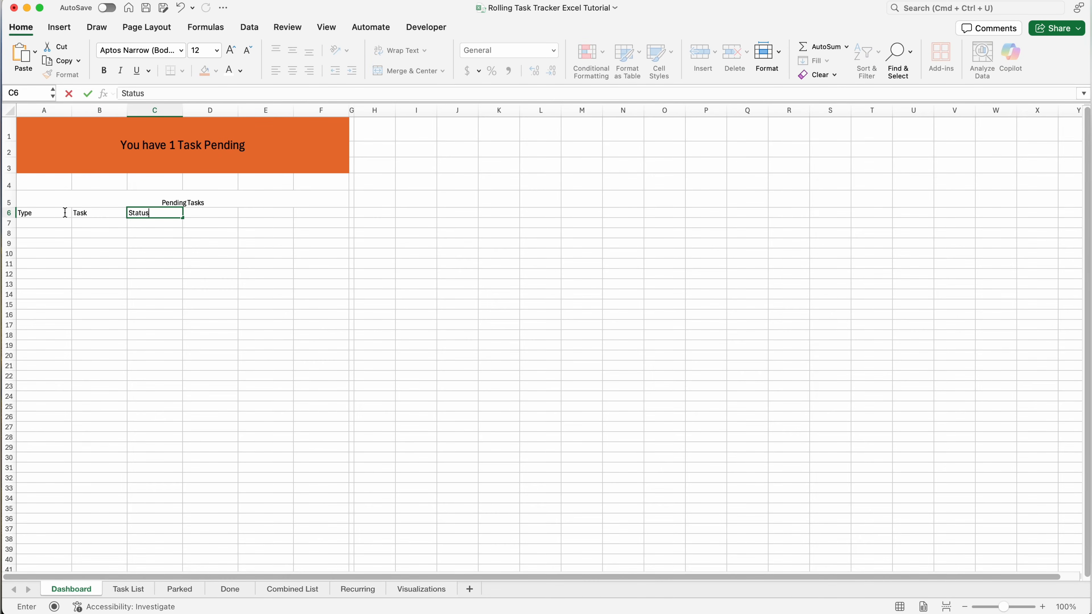
Add the column headers Priority, Date and Due In in cells D6, E6 and F6
key(Tab)
text(Priority)
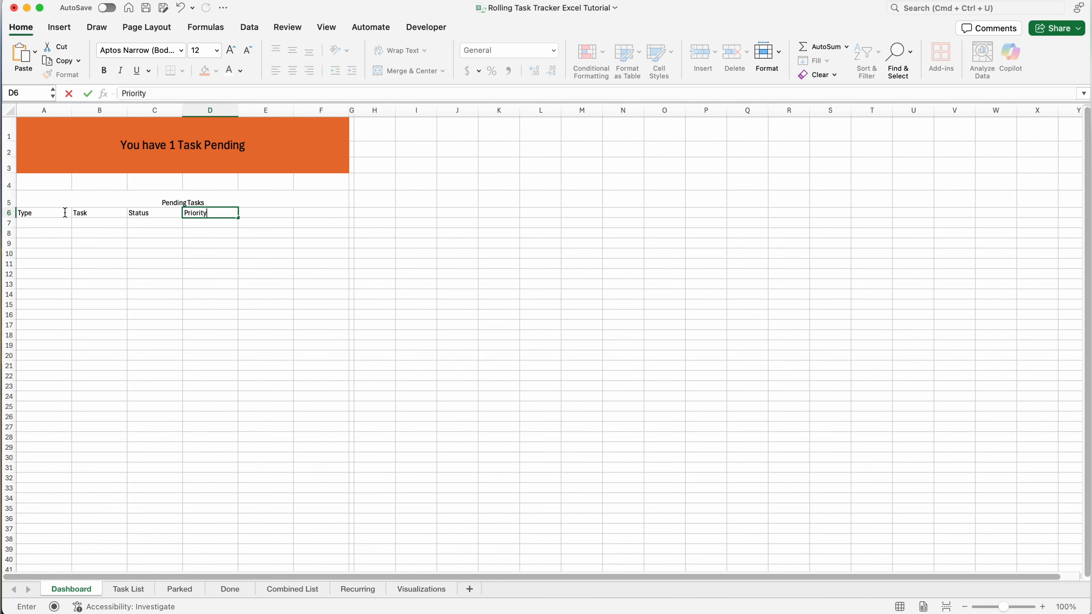
key(Tab)
text(Date)
key(Tab)
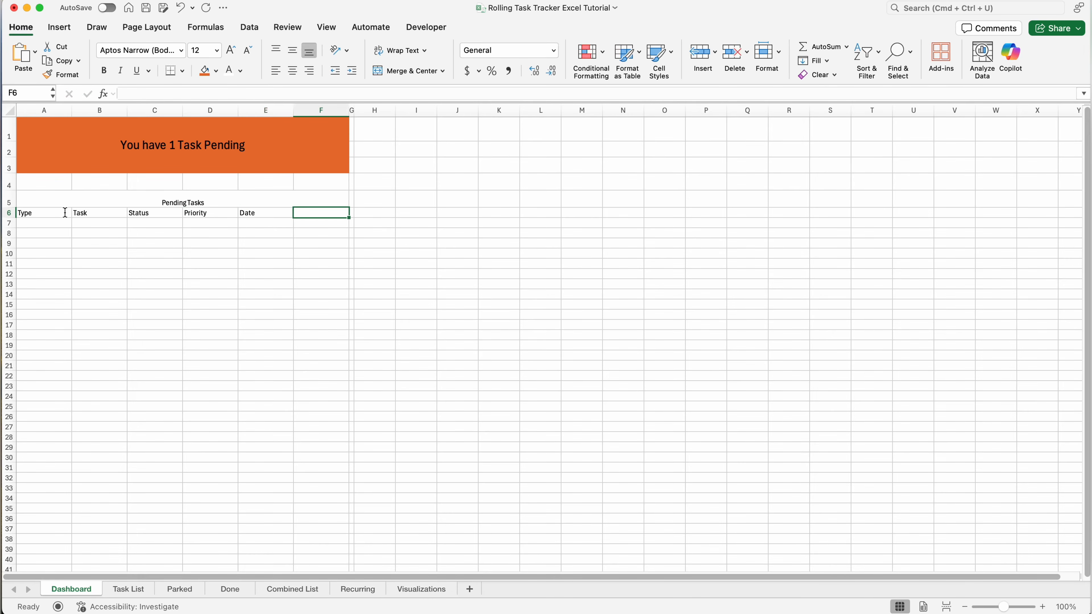
text(Due I)
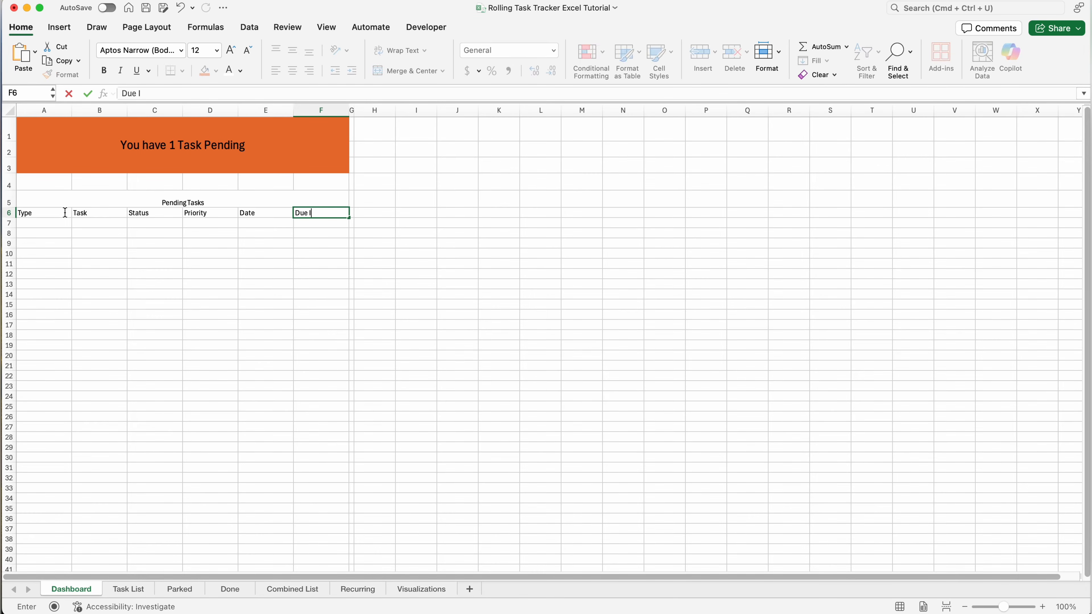
text(n)
key(Return)
Try a medium blue theme fill on the Pending Tasks heading and the header row A6:F6
click(111, 202)
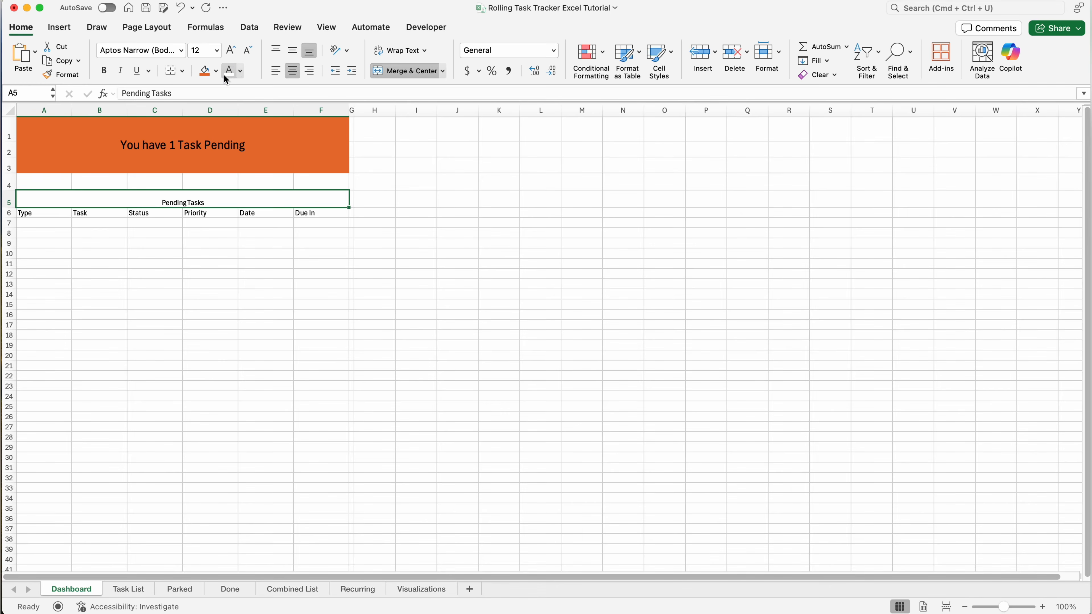
click(205, 72)
click(216, 72)
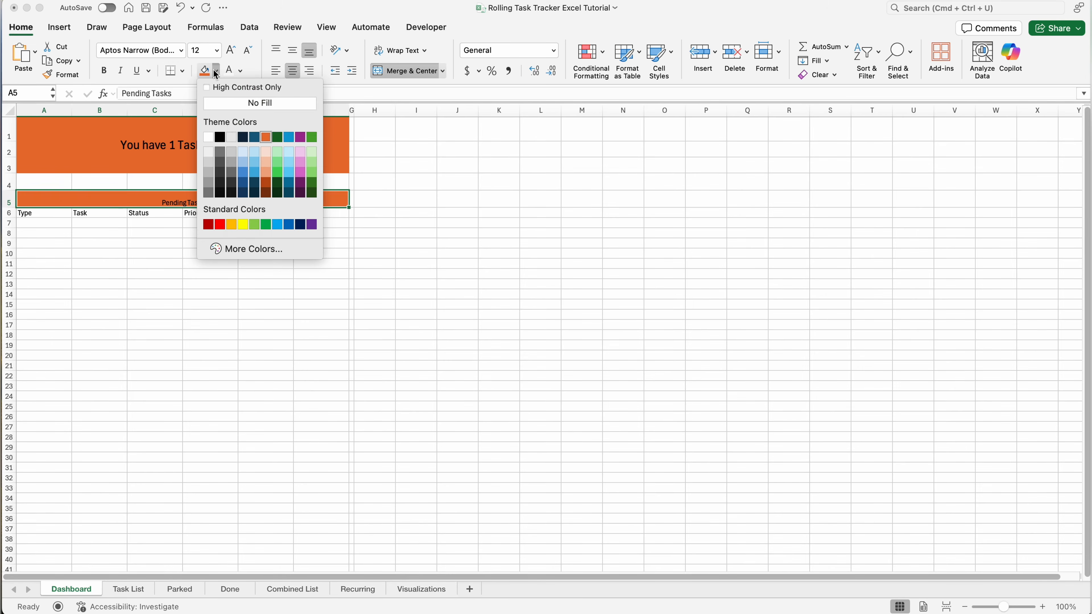
click(244, 168)
drag(61, 212, 321, 209)
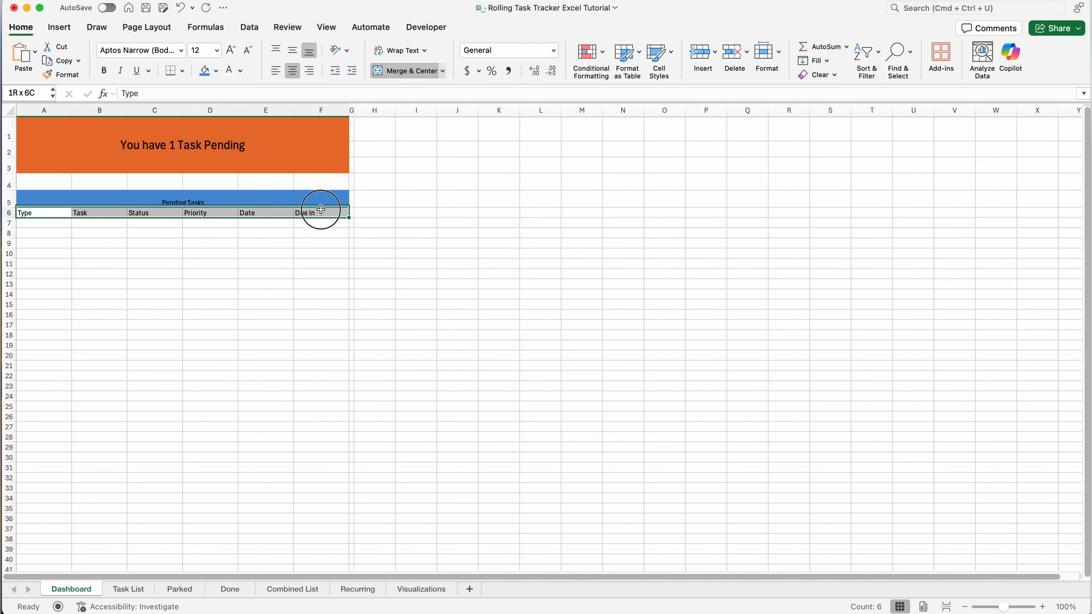
click(205, 71)
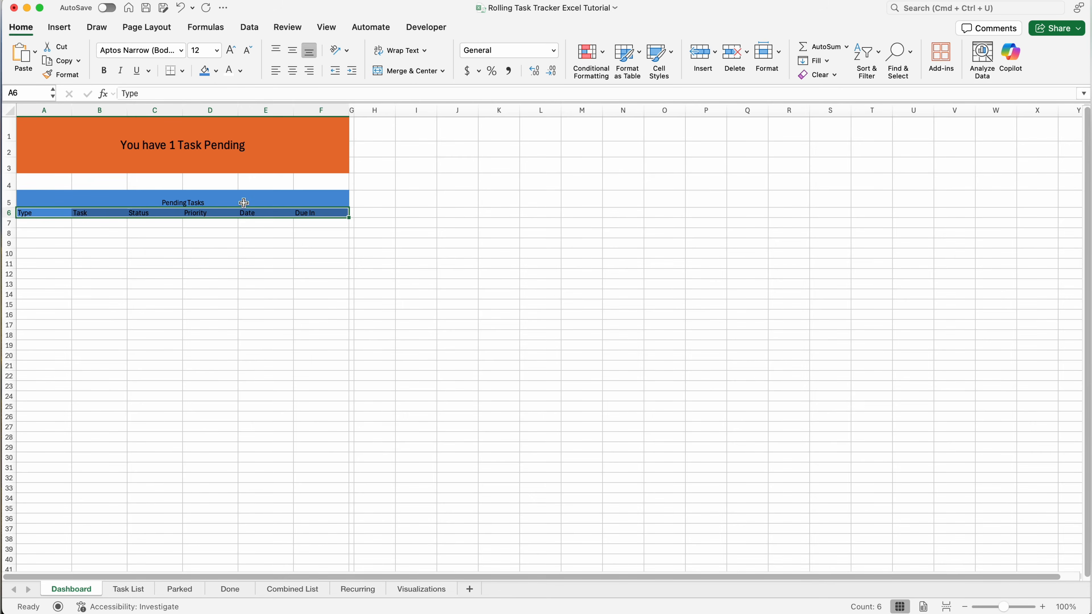
Fill the Pending Tasks heading with a custom dark blue mixed on the color wheel
click(244, 202)
click(215, 71)
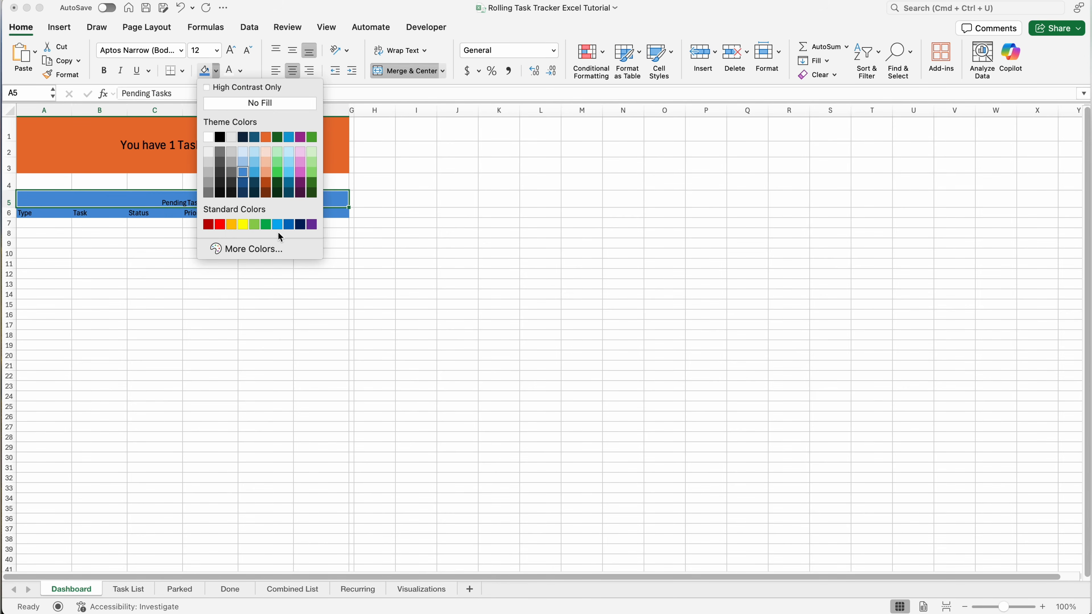
click(270, 249)
click(522, 180)
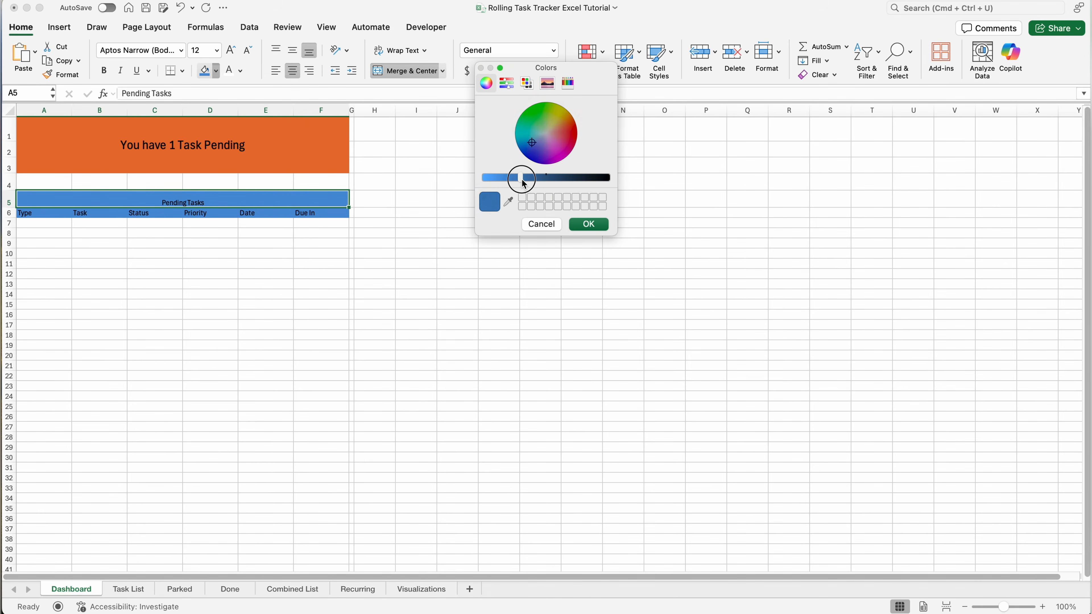
drag(523, 180, 531, 179)
click(521, 153)
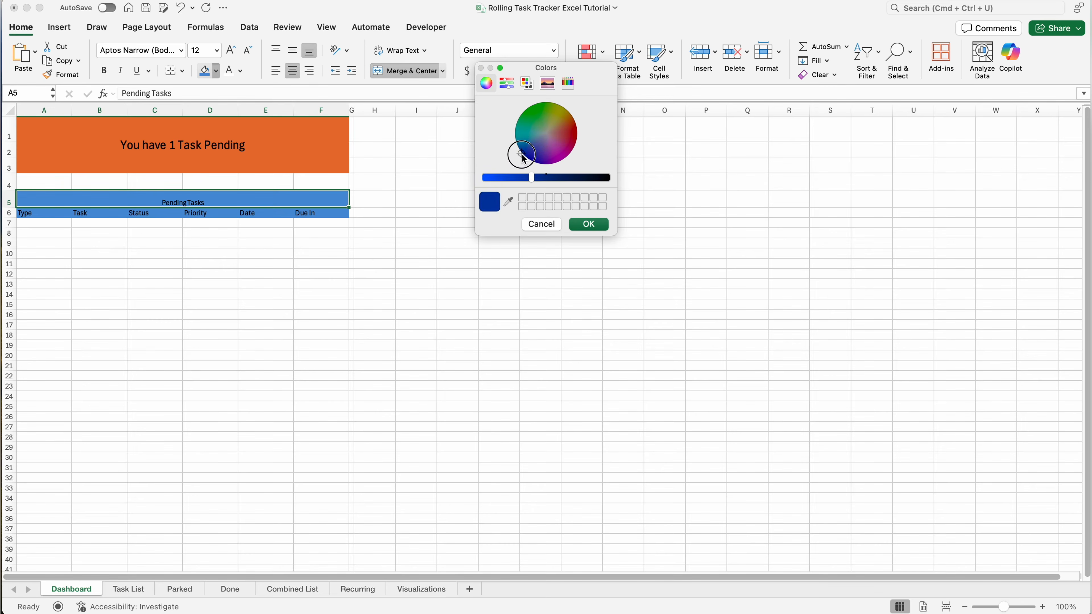
click(597, 227)
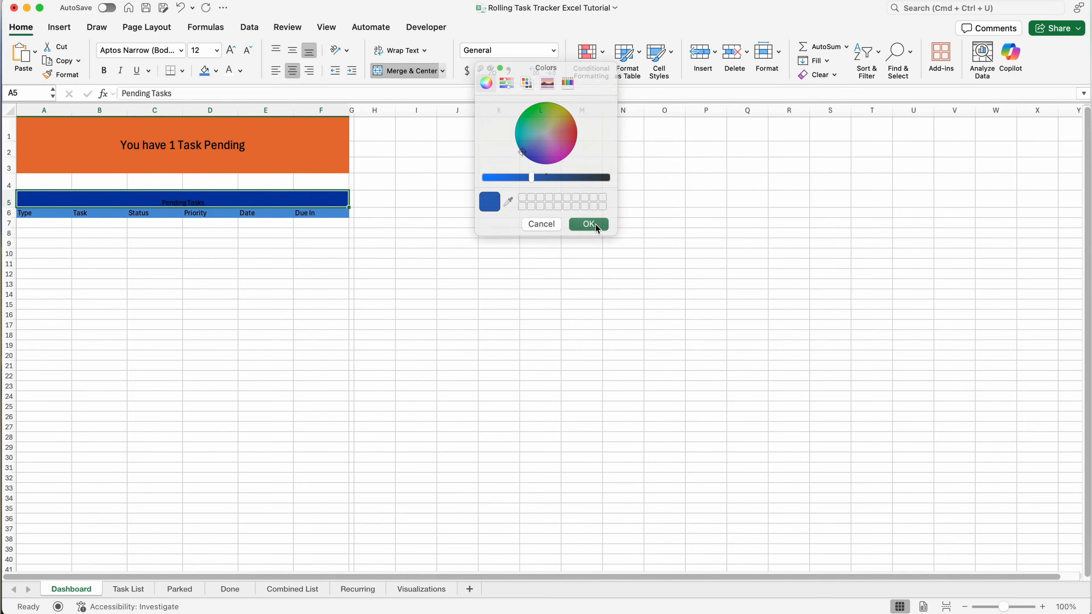
Apply the heading's custom dark blue fill to the header row A6:F6
click(216, 70)
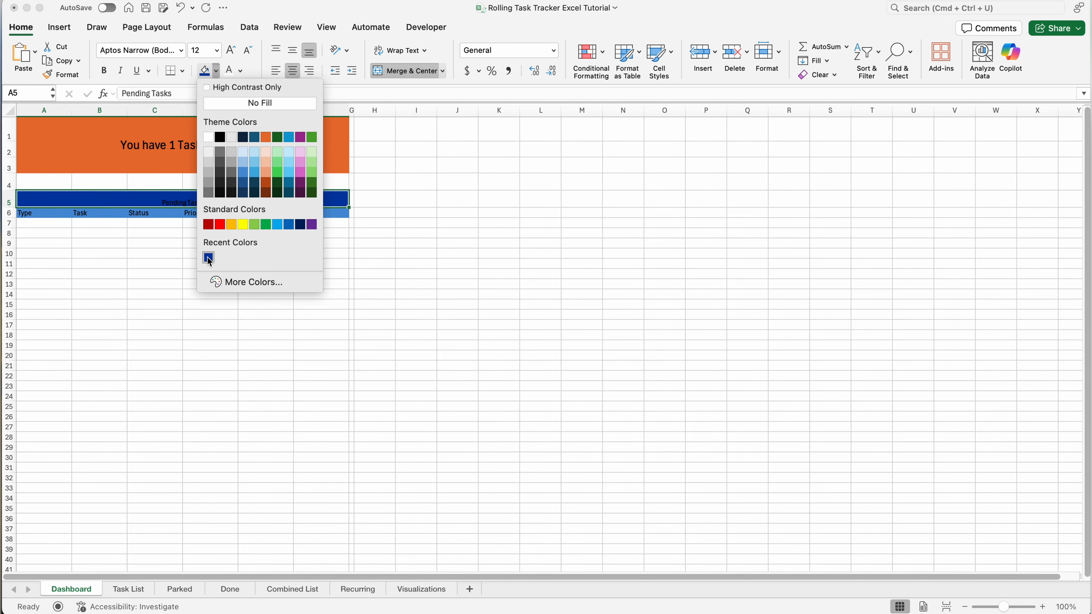
click(46, 212)
drag(305, 212, 36, 215)
click(204, 70)
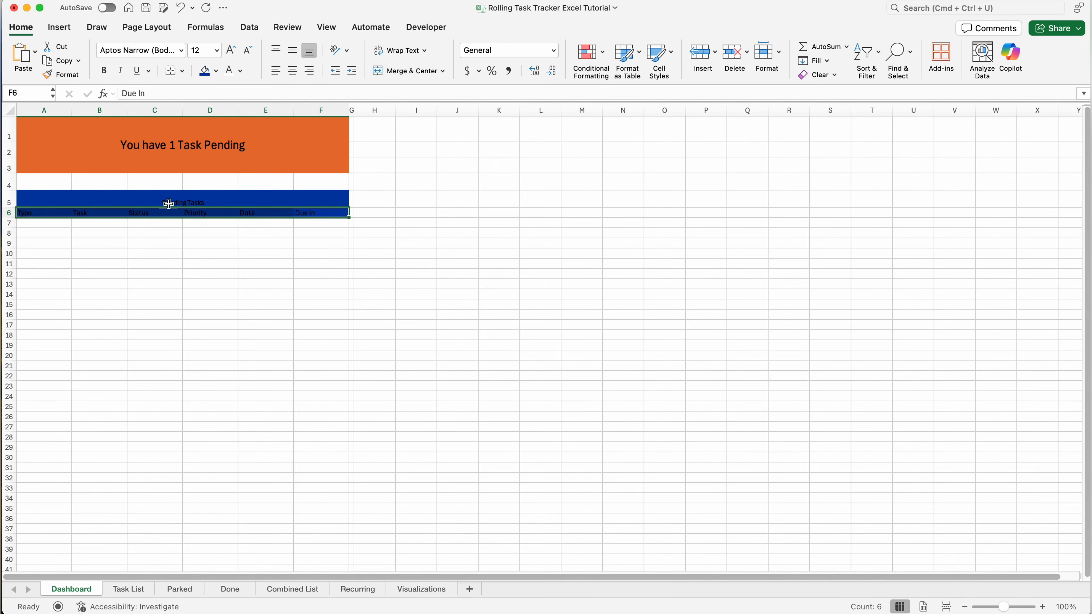
Make the heading and header row text white and set the Pending Tasks heading's font size to 16
drag(168, 204, 170, 215)
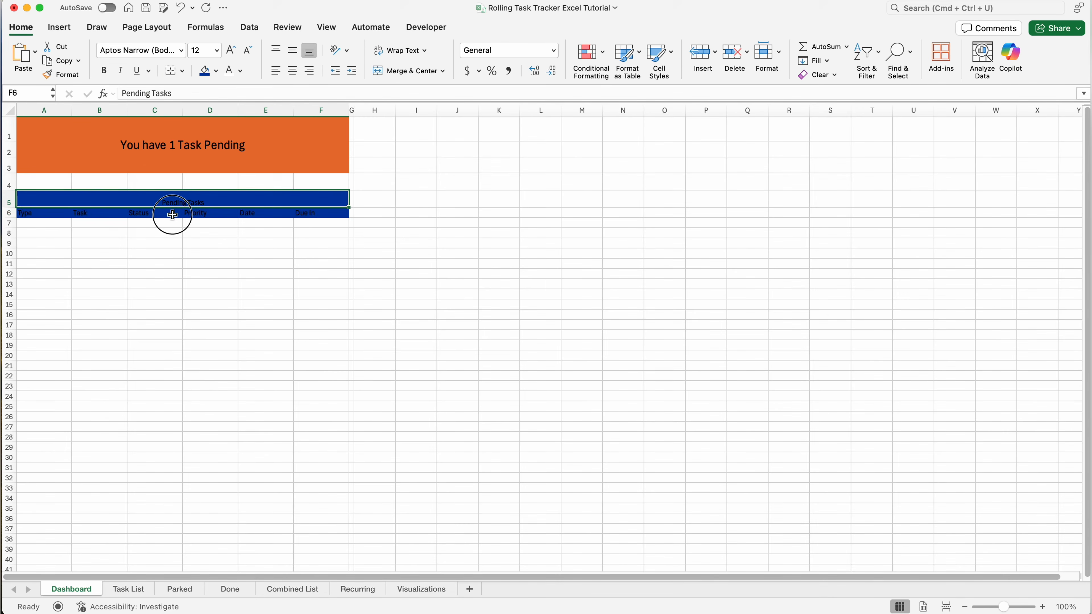
click(228, 71)
click(203, 202)
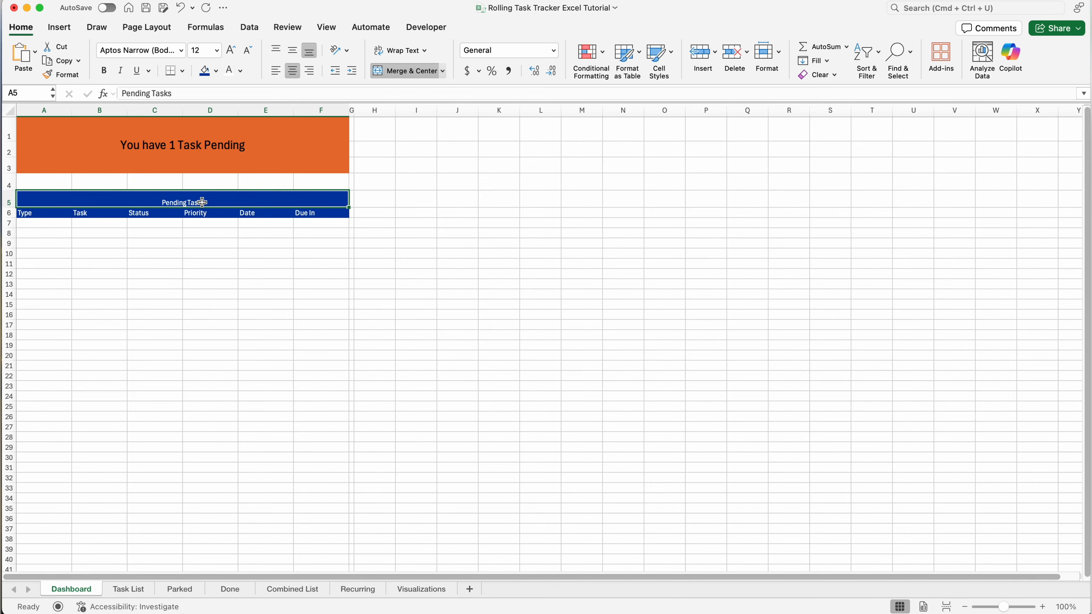
click(217, 50)
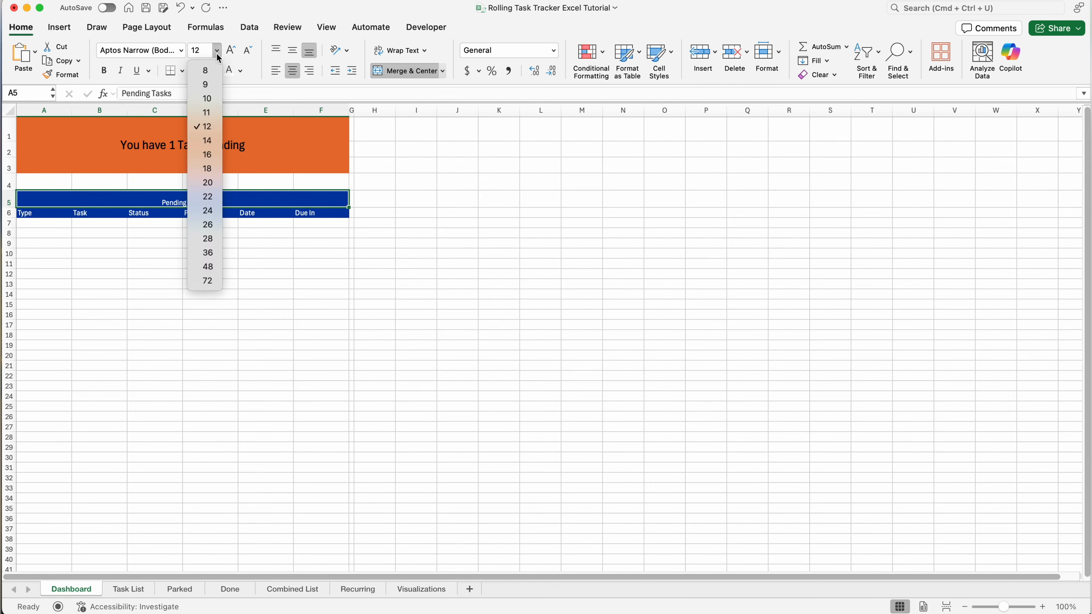
click(212, 146)
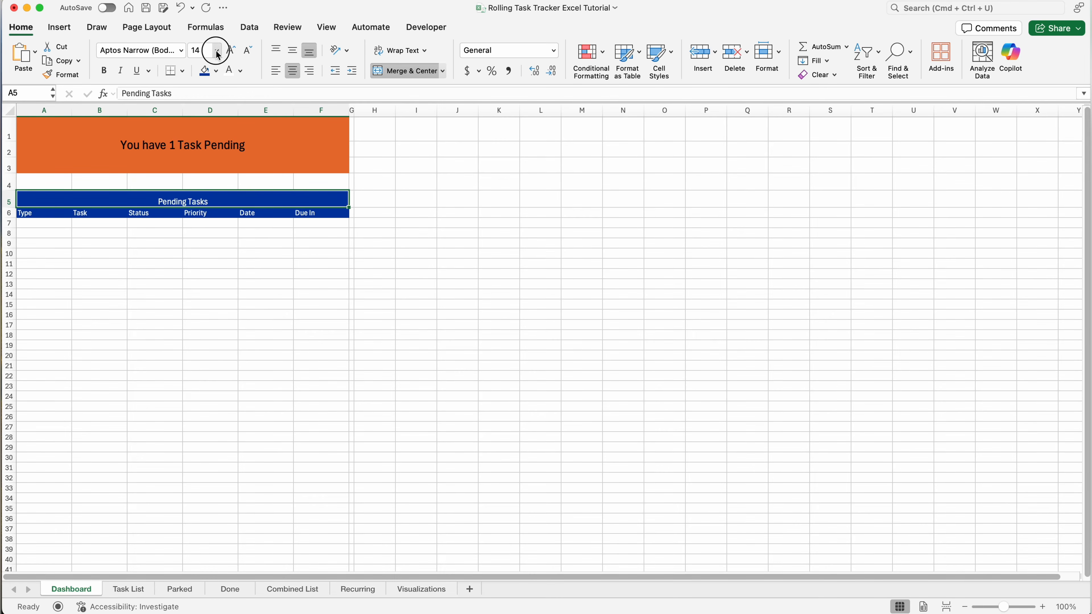
click(217, 51)
click(211, 156)
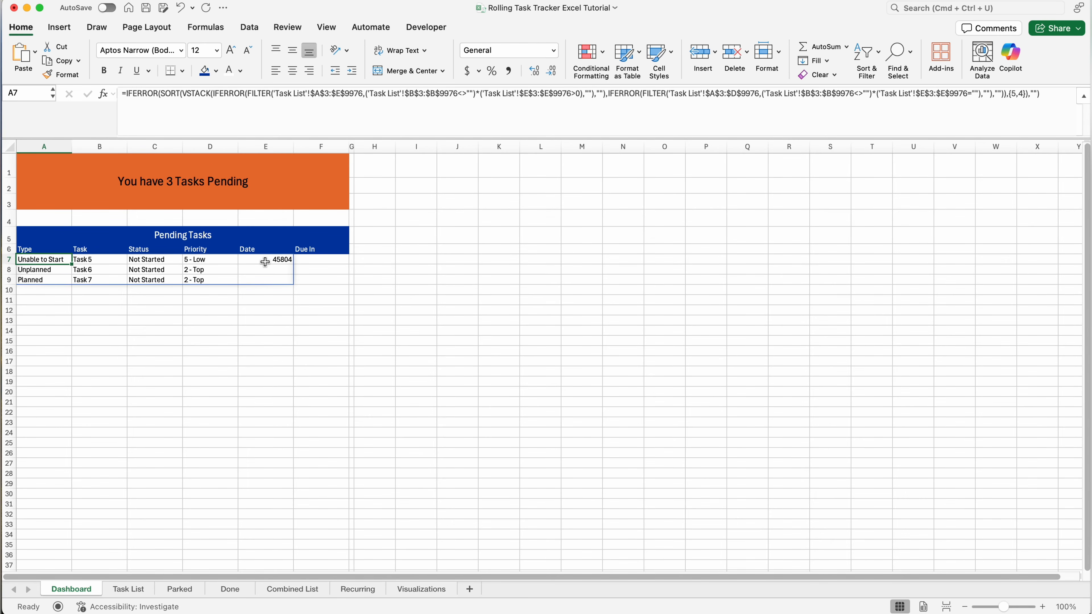
Apply the Date number format to the range E7:H300 on the Dashboard sheet
click(282, 273)
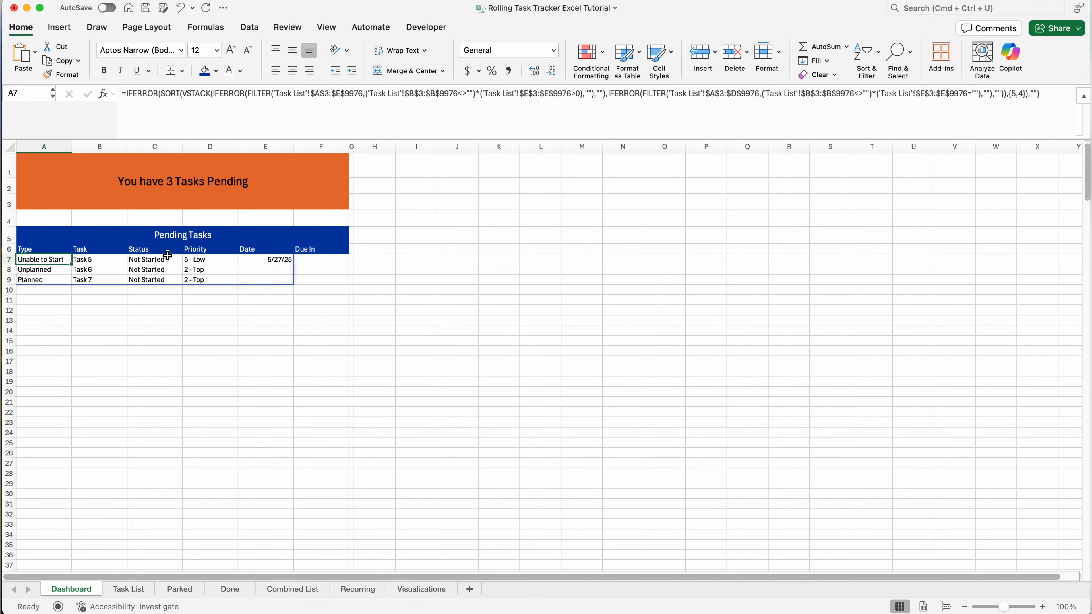
click(319, 261)
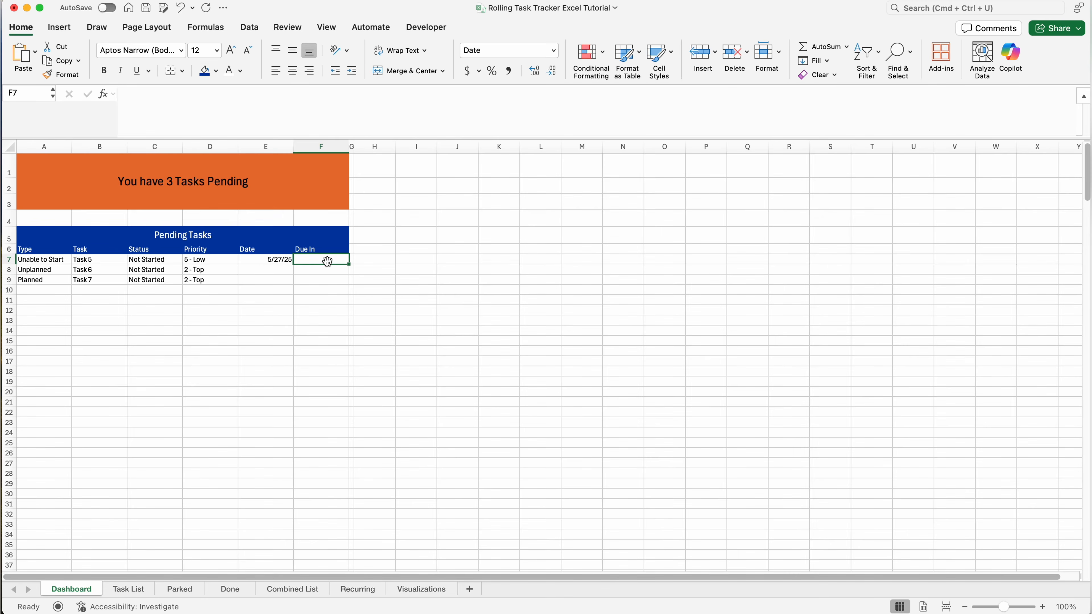
click(276, 261)
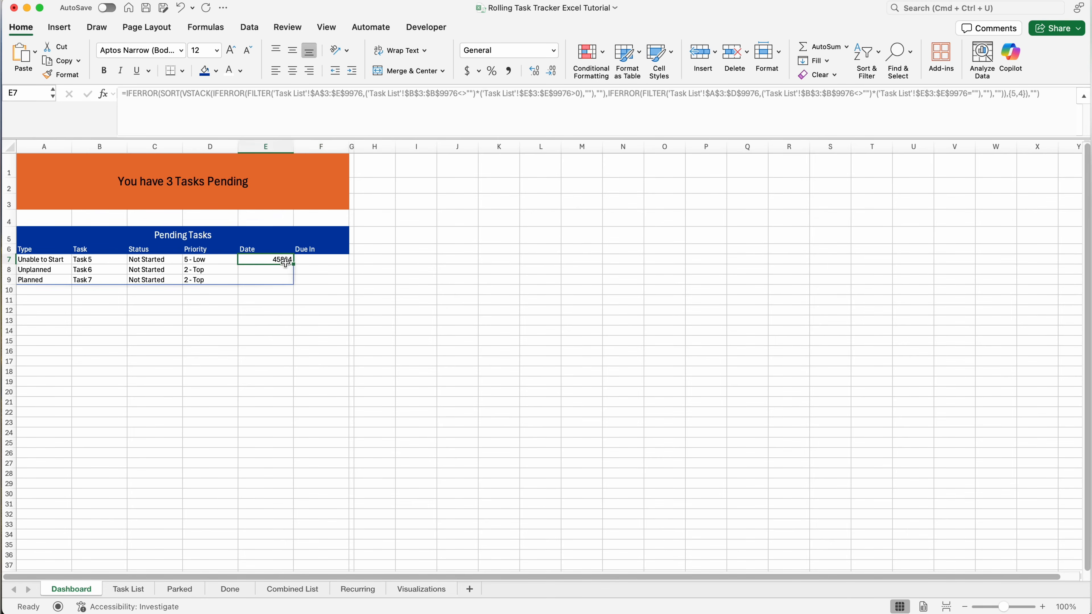
drag(261, 261, 394, 416)
click(553, 50)
click(513, 175)
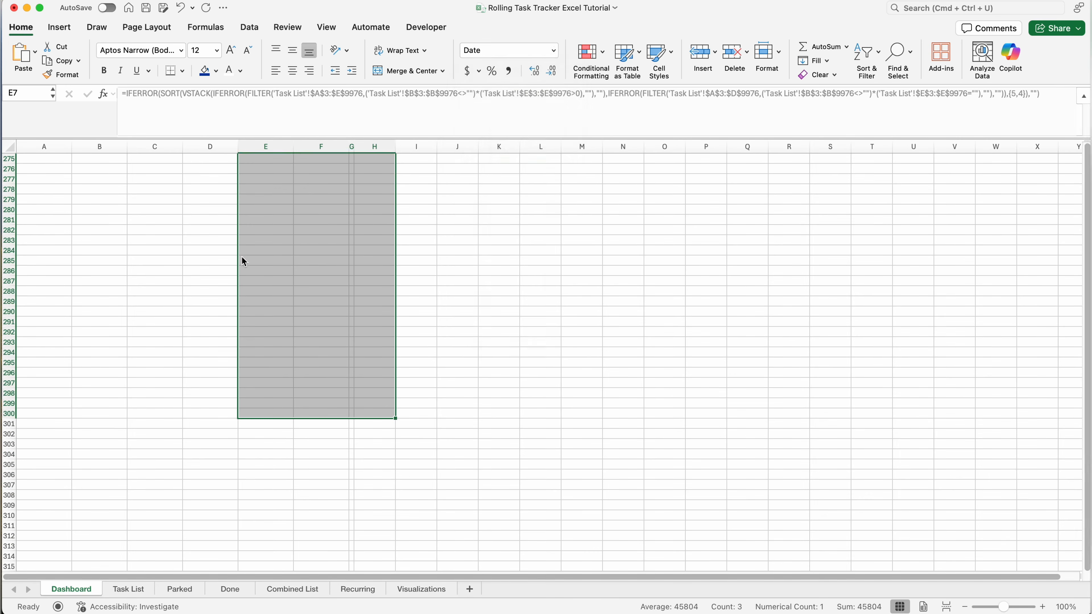
scroll(241, 258, up, 20)
click(242, 257)
click(219, 263)
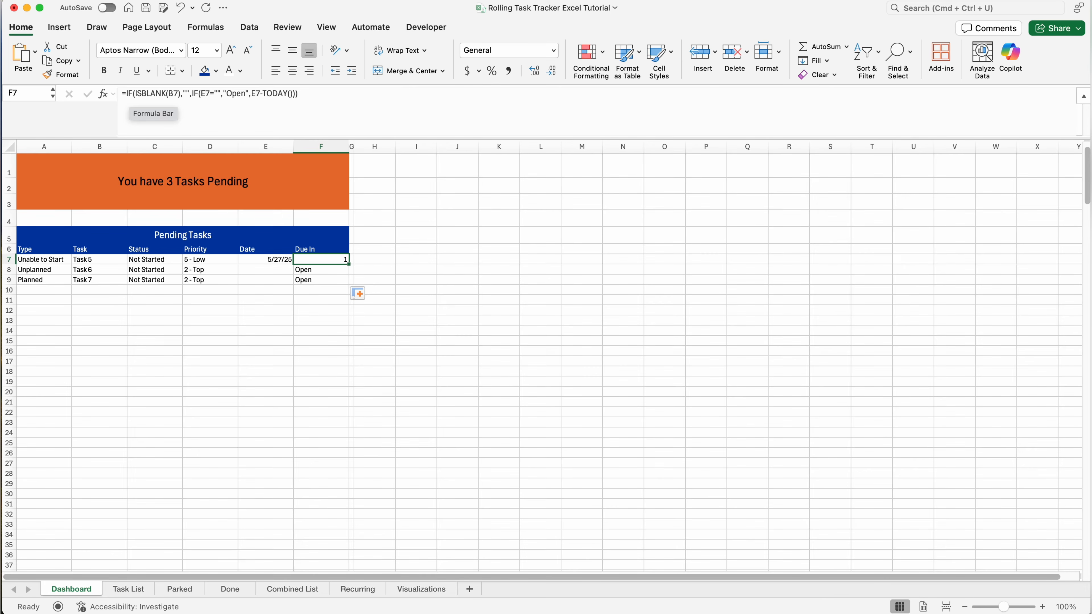
Set Task 6's deadline on the Task List sheet to today's date, 5/26/25, and check the Date and Due In cells on the Dashboard
click(112, 261)
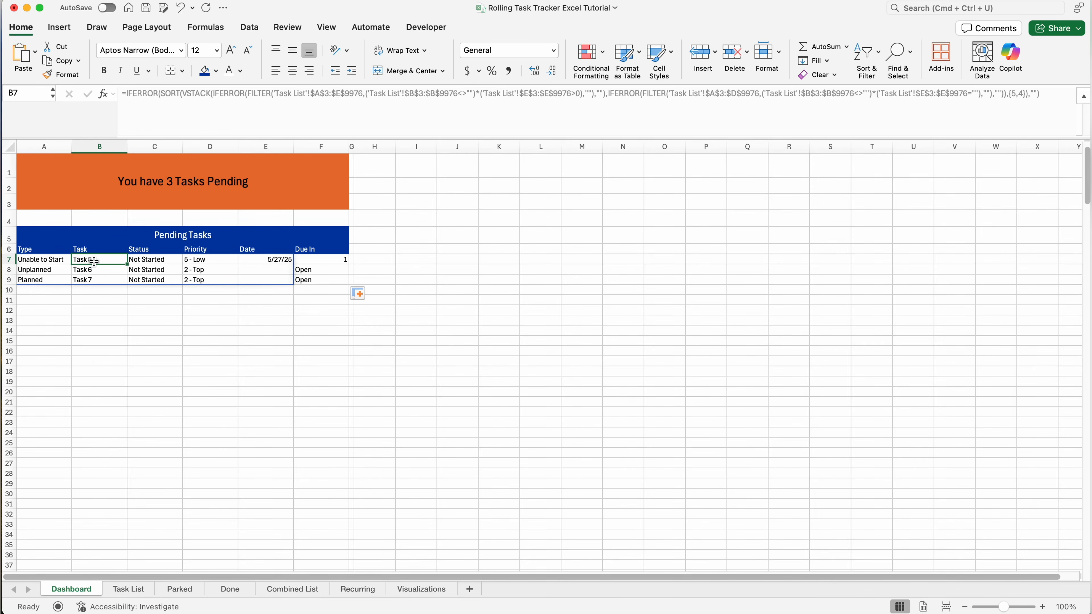
click(338, 261)
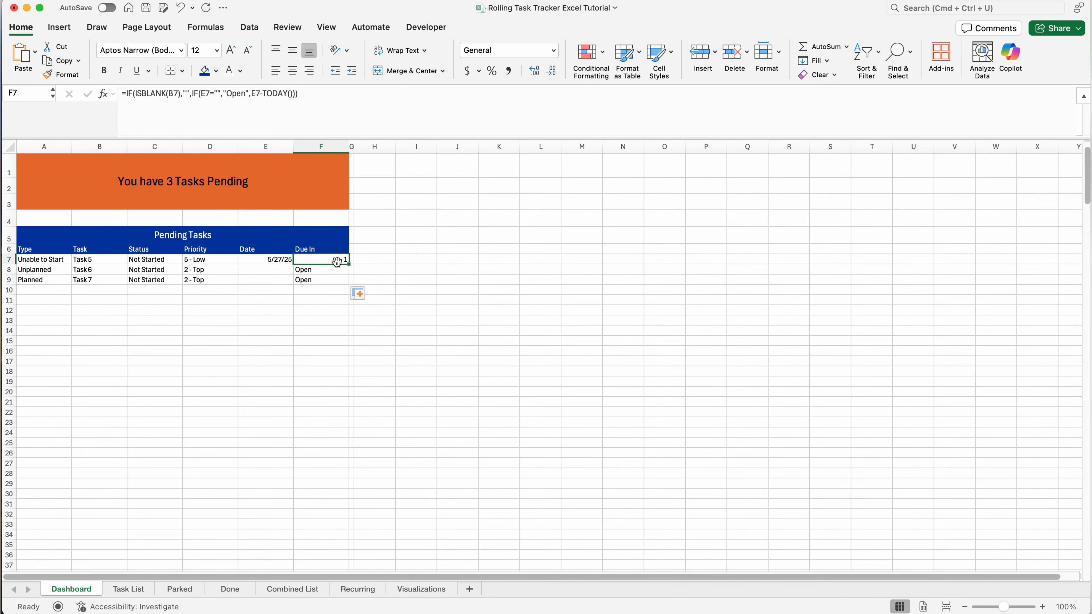
click(326, 270)
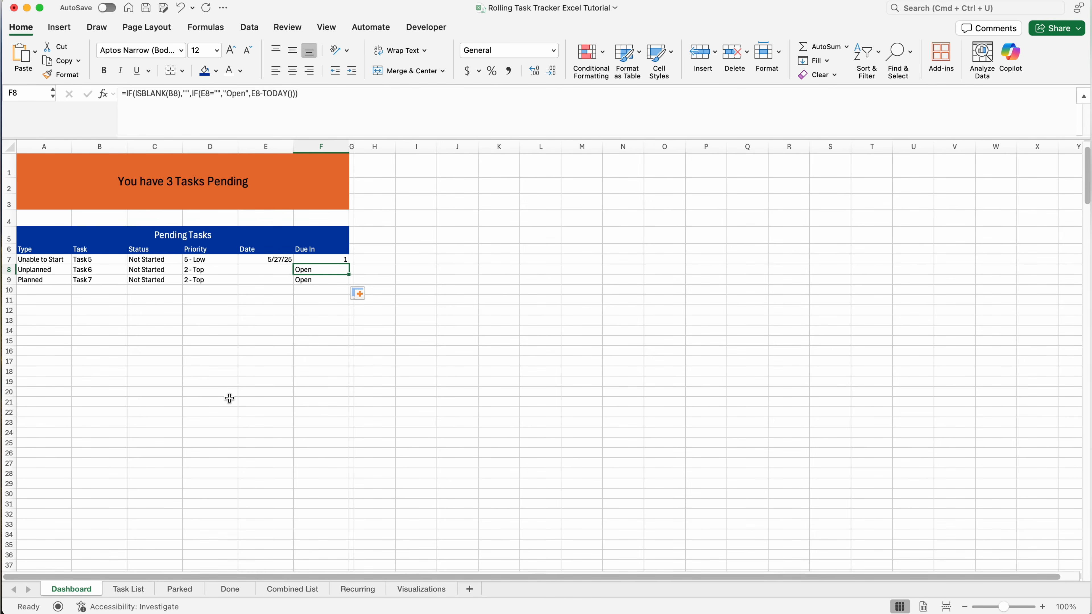
click(136, 590)
click(273, 195)
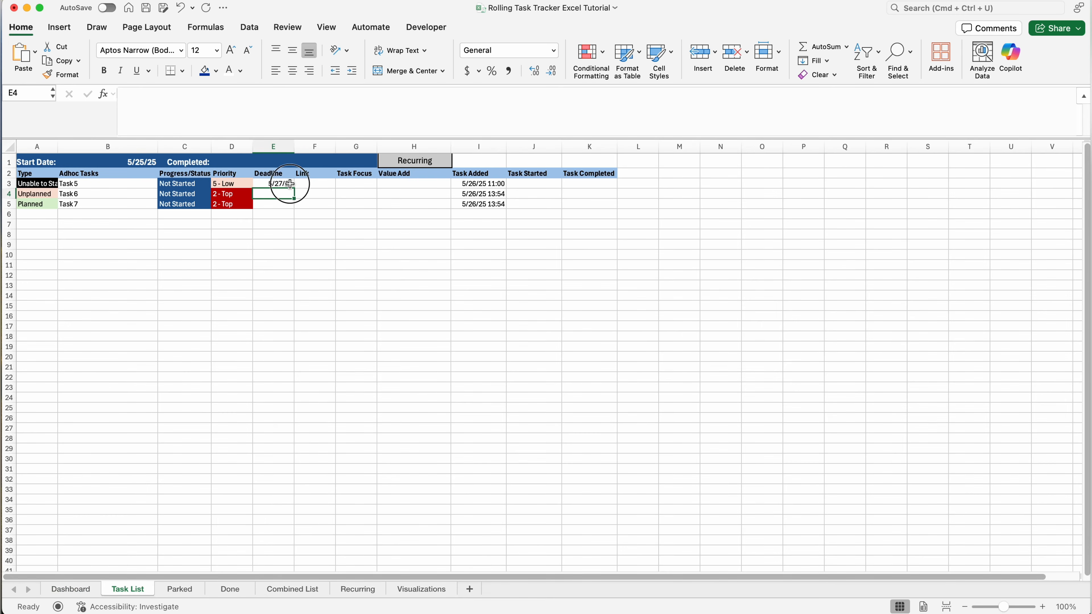
key(ctrl+semicolon)
key(Return)
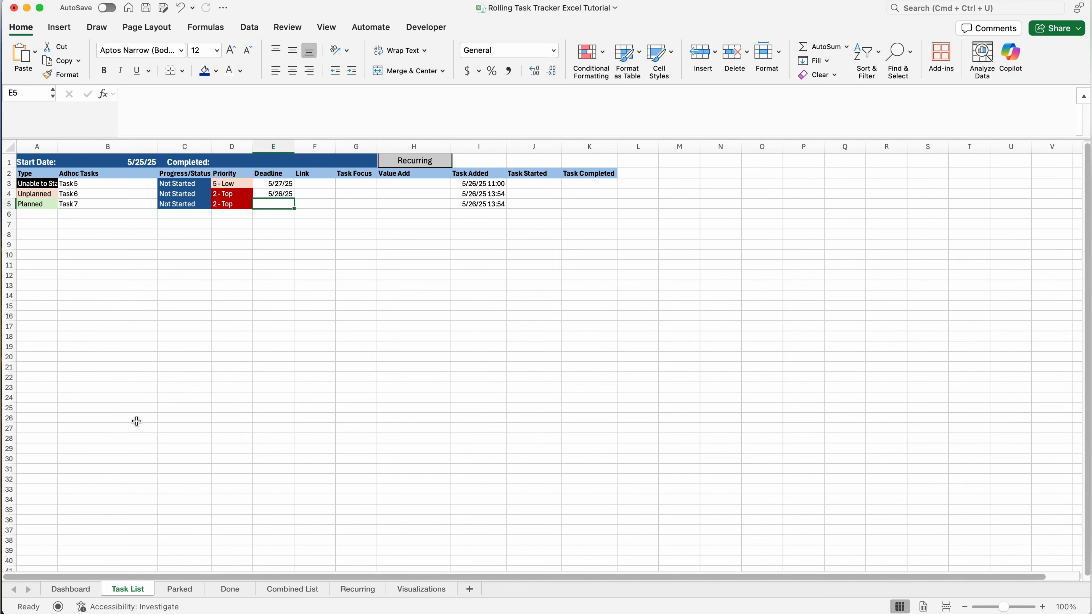
click(71, 590)
click(276, 261)
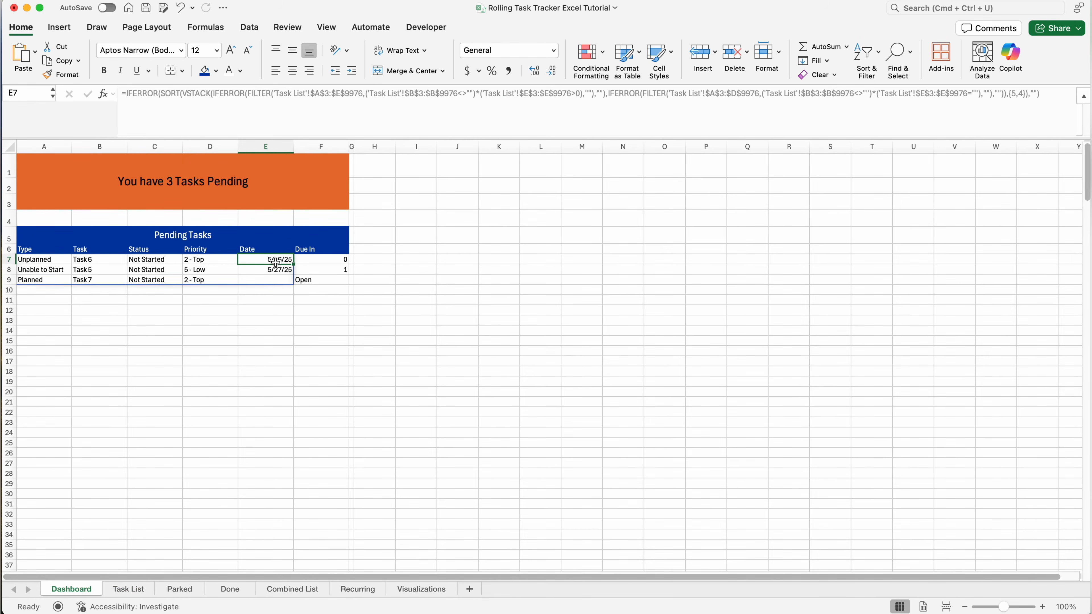
click(324, 259)
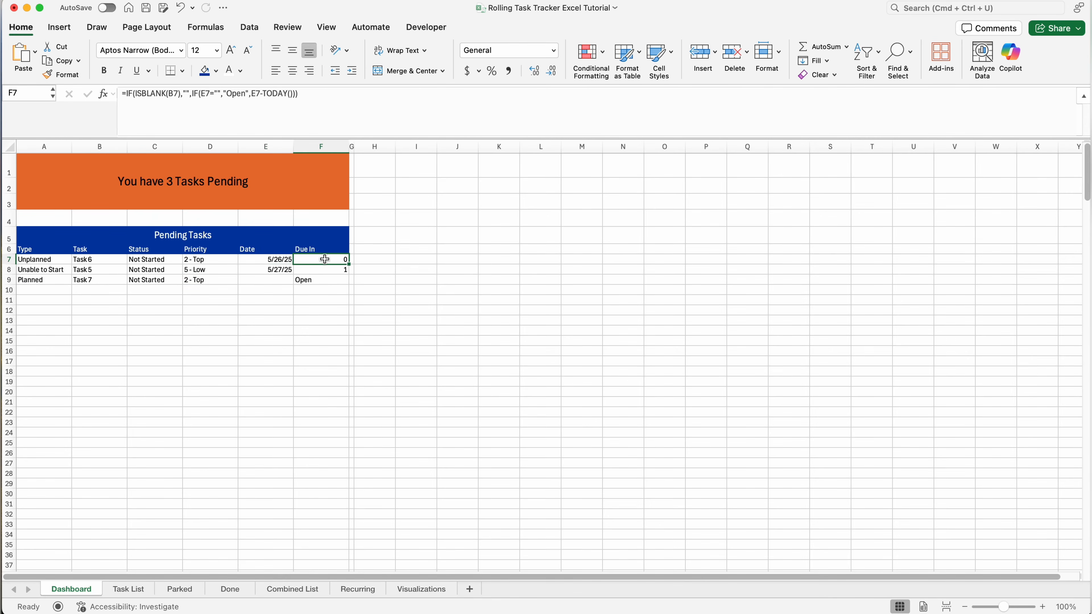
key(Left)
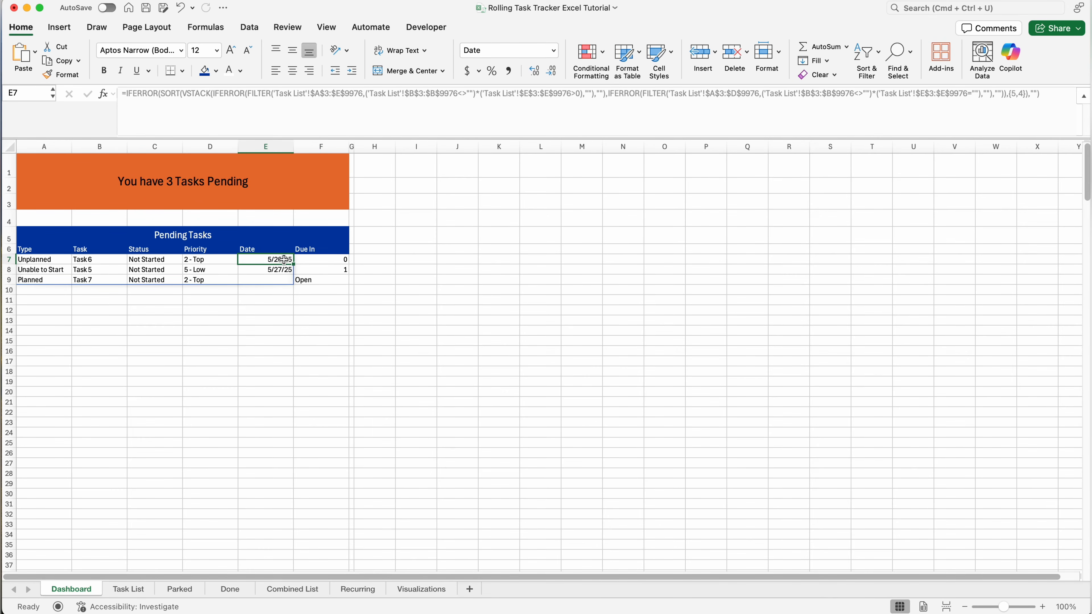
Fill the Due In formula from F9 down the column past the listed tasks and check it at F52
click(256, 268)
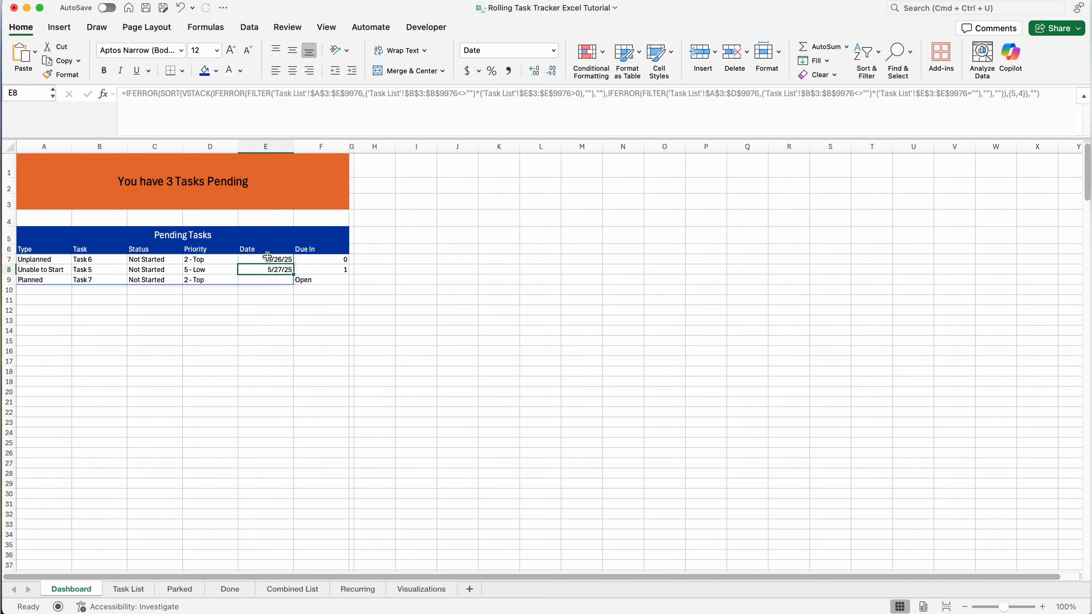
click(327, 280)
drag(349, 285, 338, 542)
click(329, 499)
scroll(329, 499, up, 10)
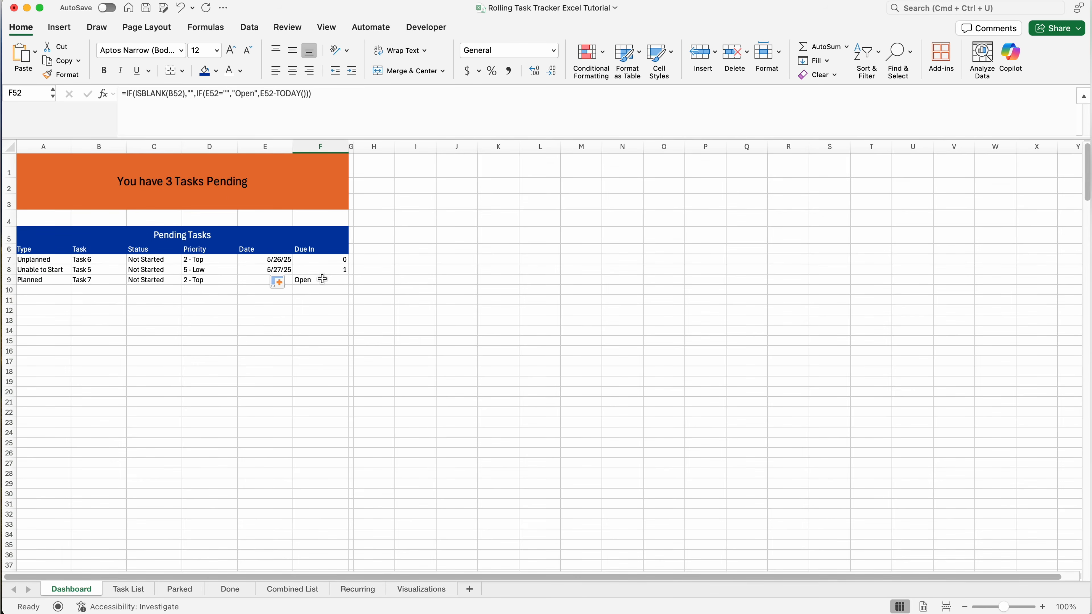
click(323, 279)
click(265, 279)
Merge and center H1:N1 and give the banner a dark green fill with white text
drag(382, 165, 630, 178)
click(398, 72)
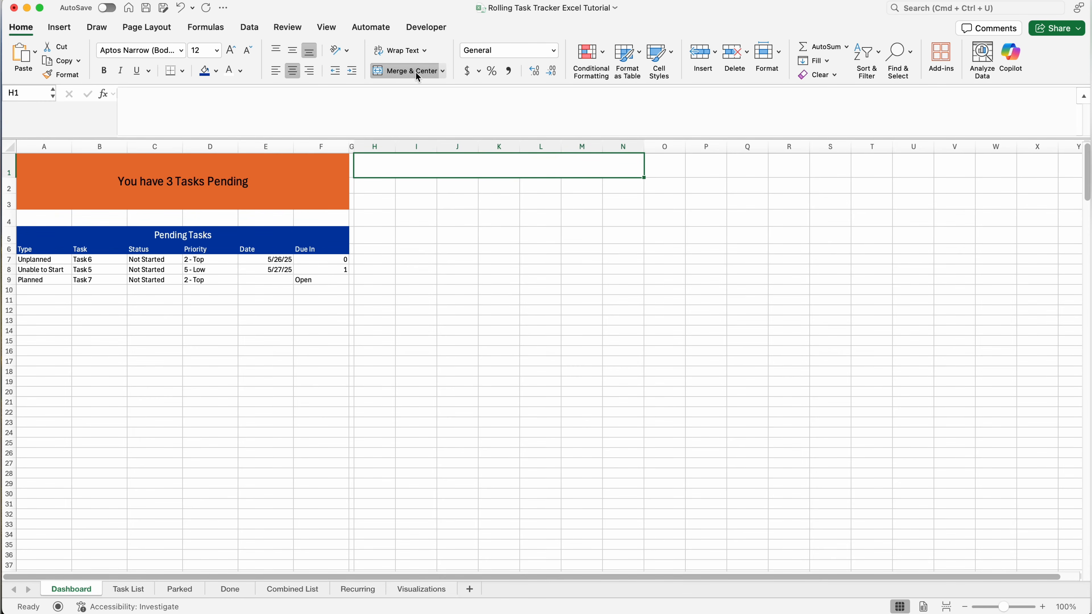
click(216, 71)
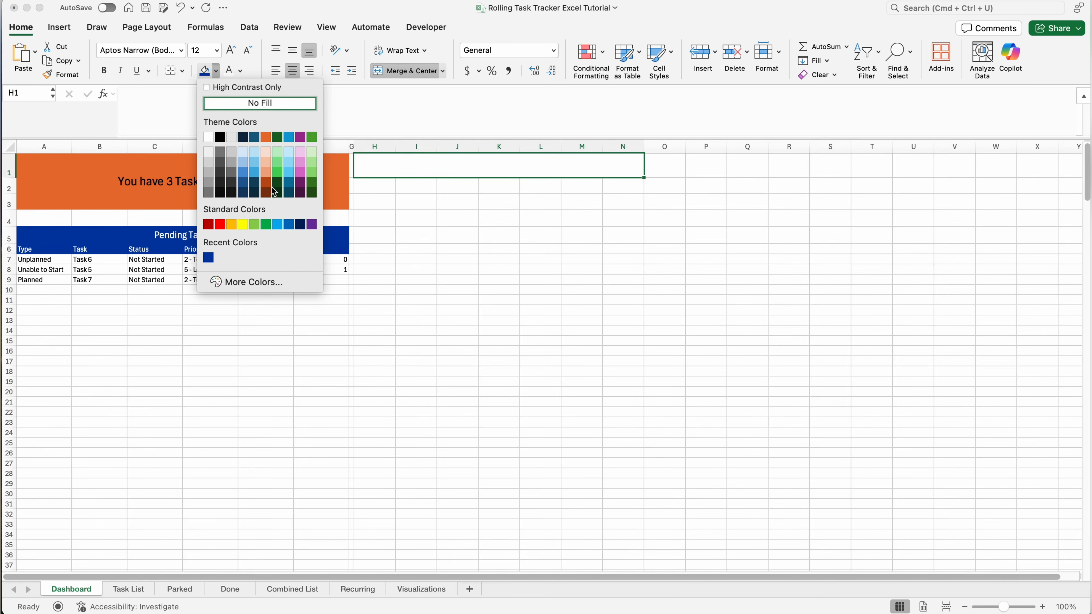
click(312, 183)
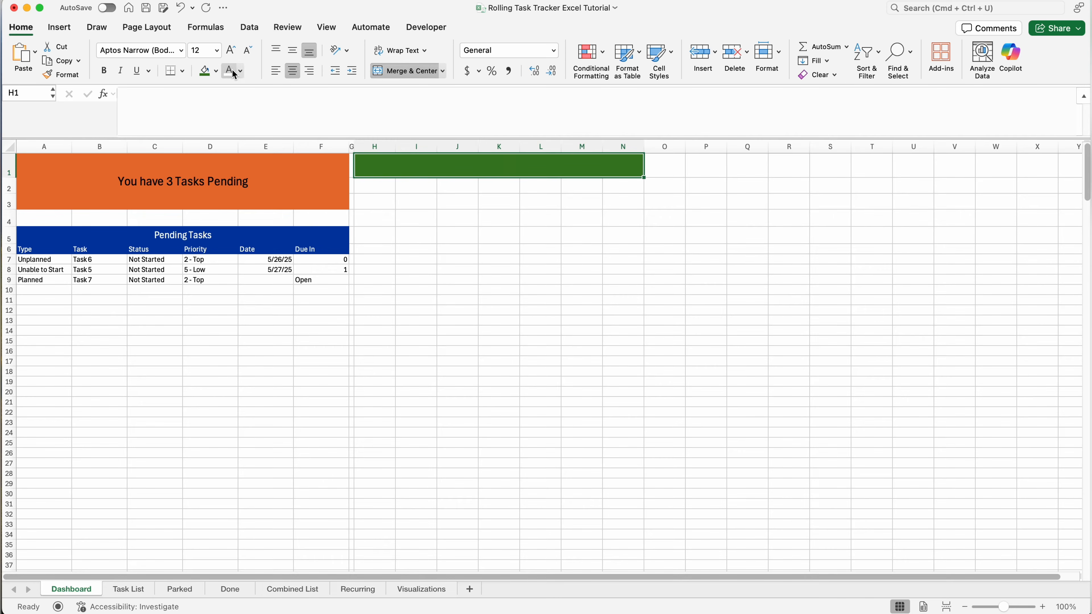
Widen columns H through N equally and enter the date 5/1/2025 in the green banner H1
drag(624, 146, 439, 146)
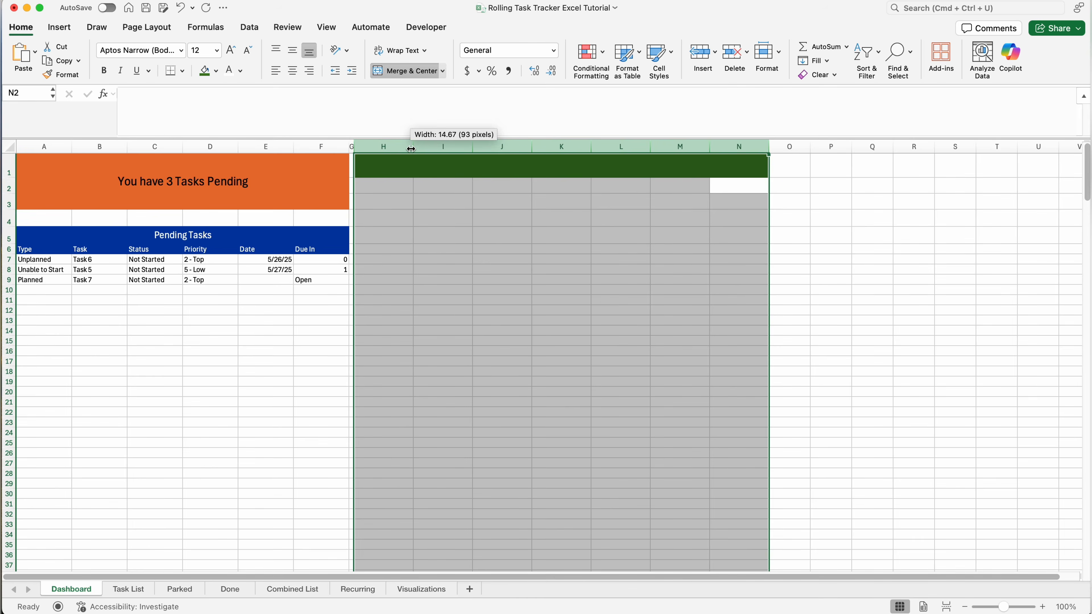
click(559, 162)
text(5/)
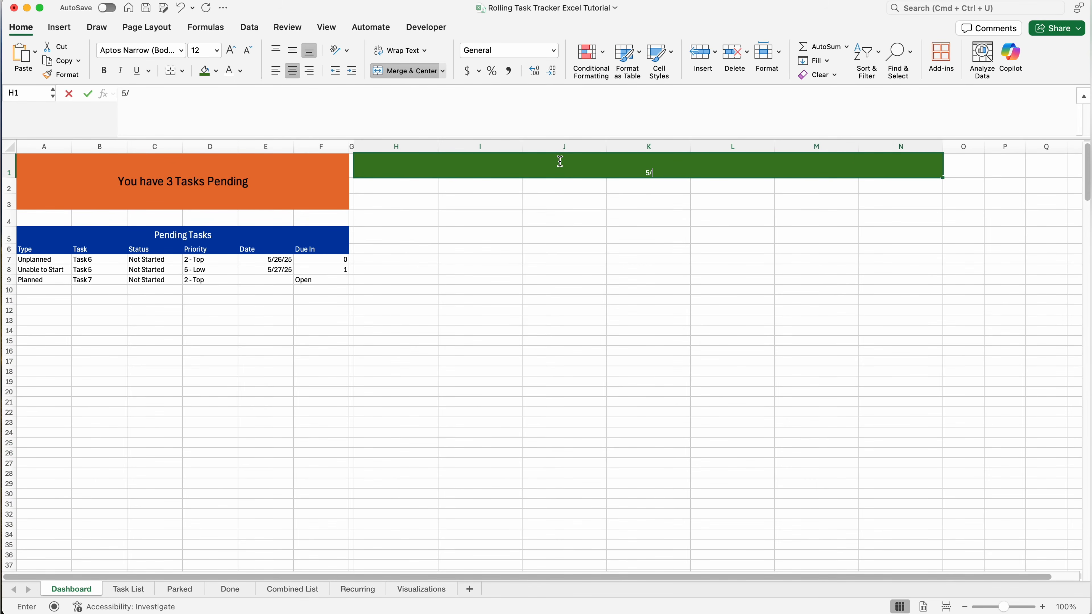
text(1/2025)
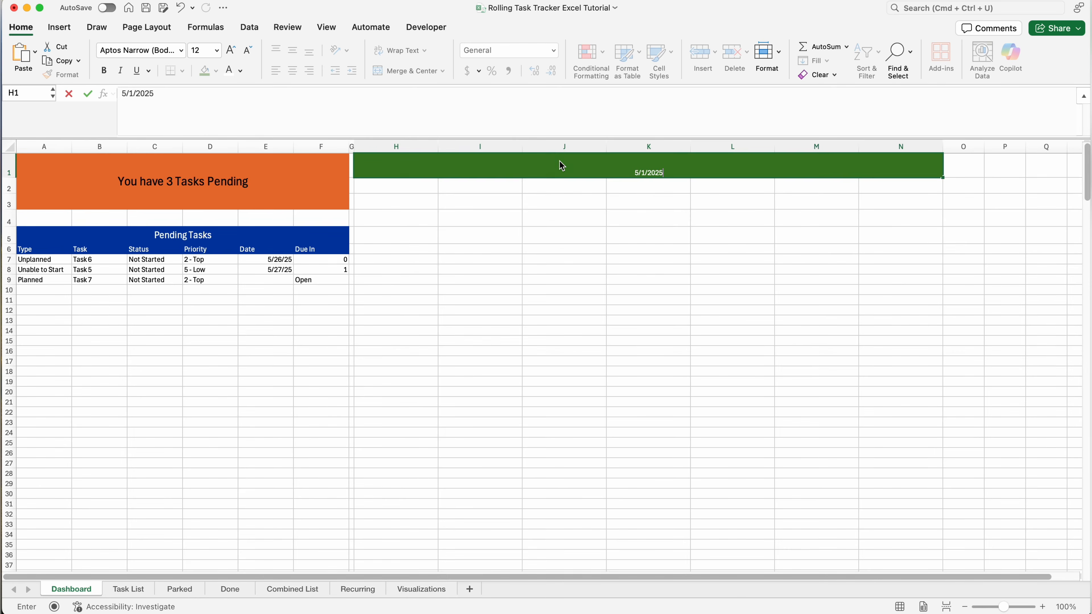
key(Return)
Apply the custom number format mmm to the date in banner H1
click(640, 172)
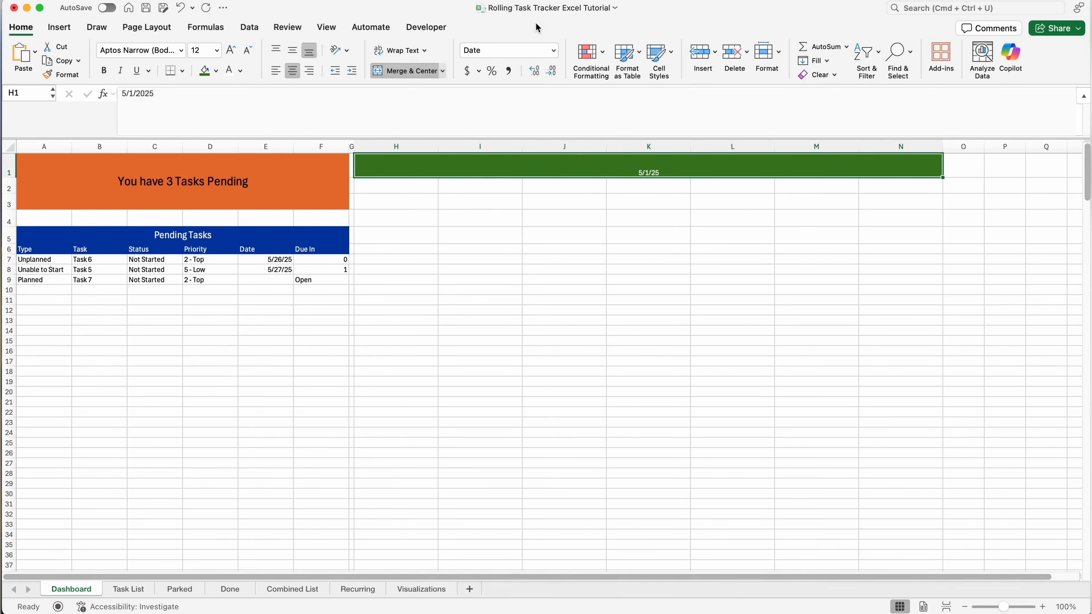
click(553, 51)
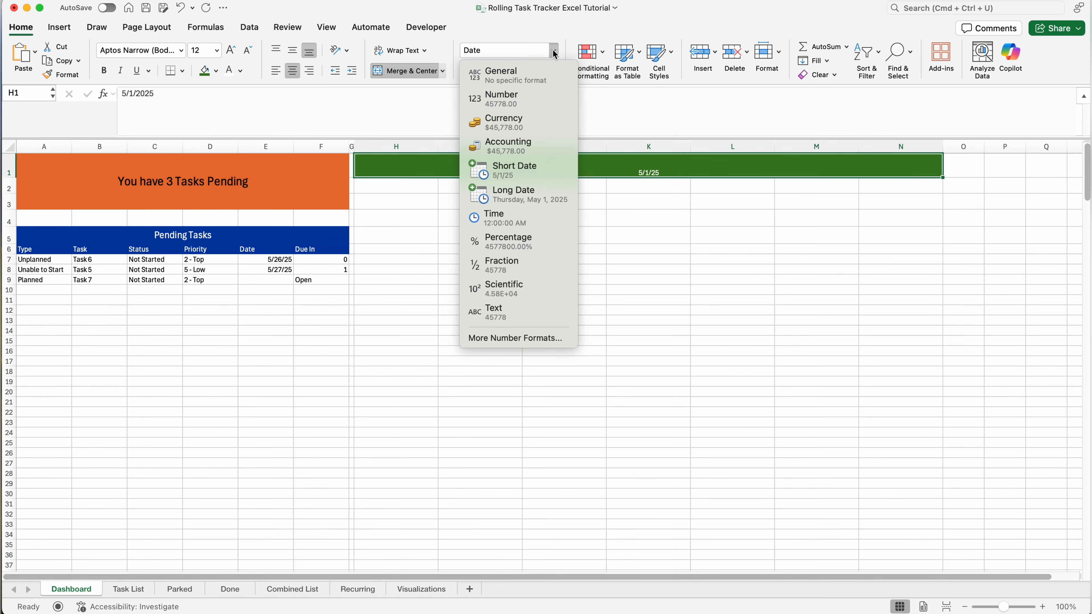
click(540, 339)
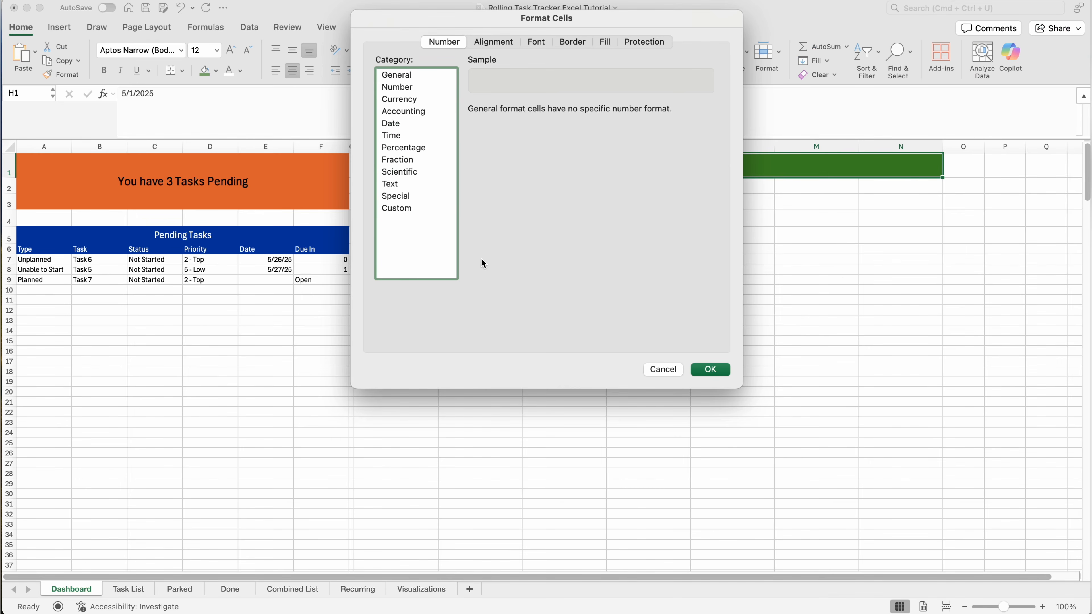
click(407, 209)
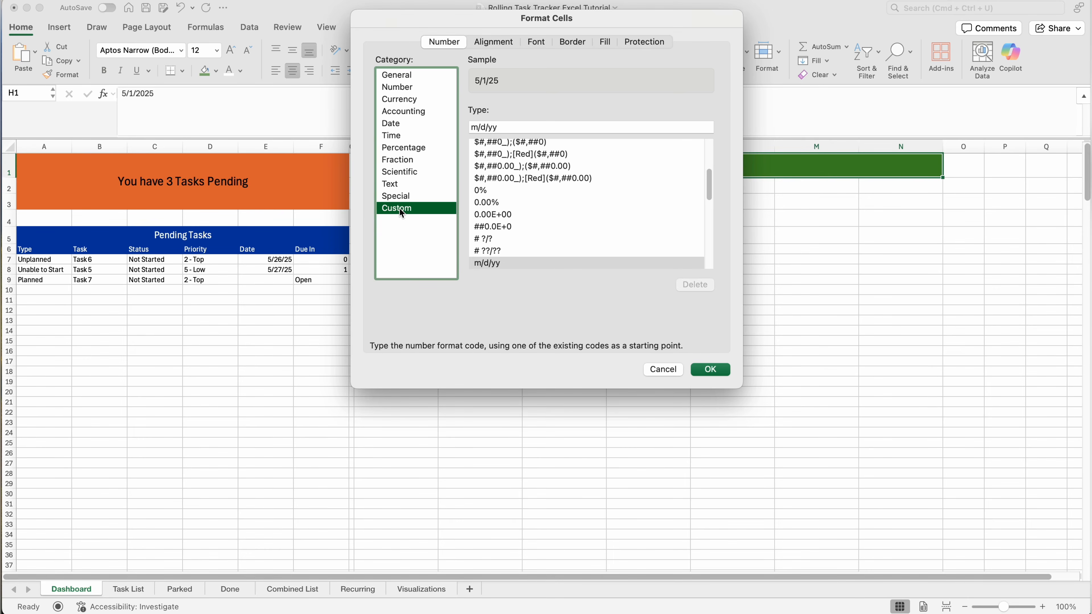
click(513, 129)
drag(513, 129, 478, 129)
text(m)
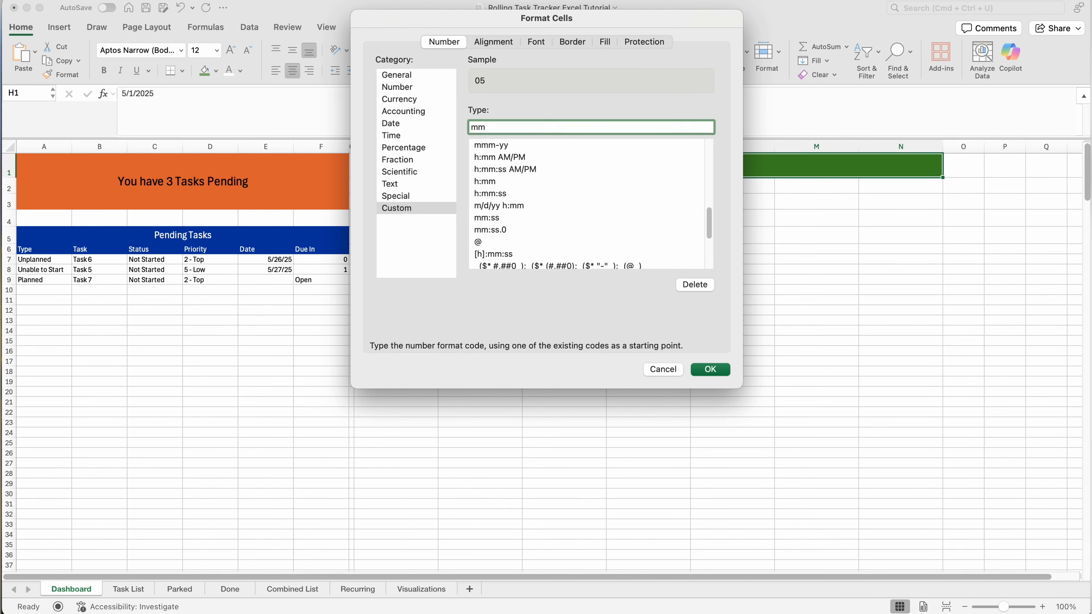
text(m)
click(728, 379)
click(725, 373)
Set the month banner's font size to 18, center it vertically and make it bold
click(650, 168)
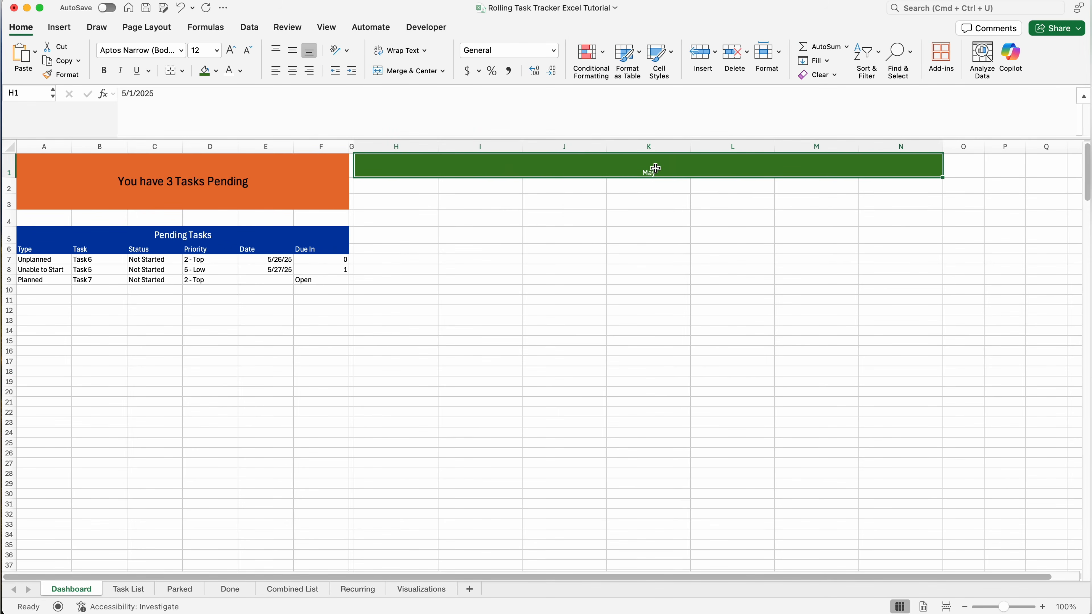
click(216, 51)
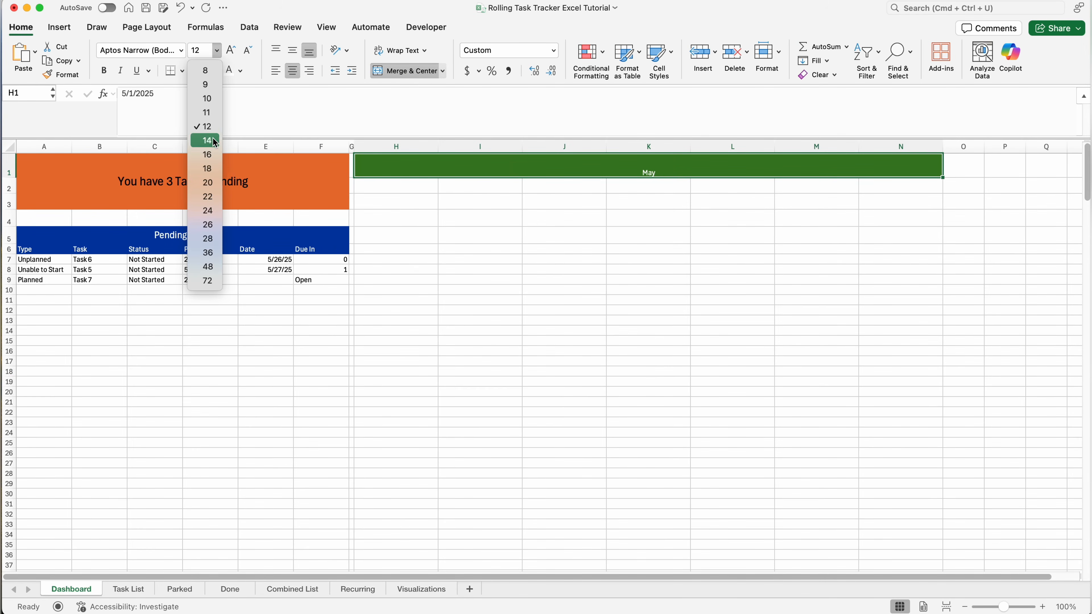
click(213, 168)
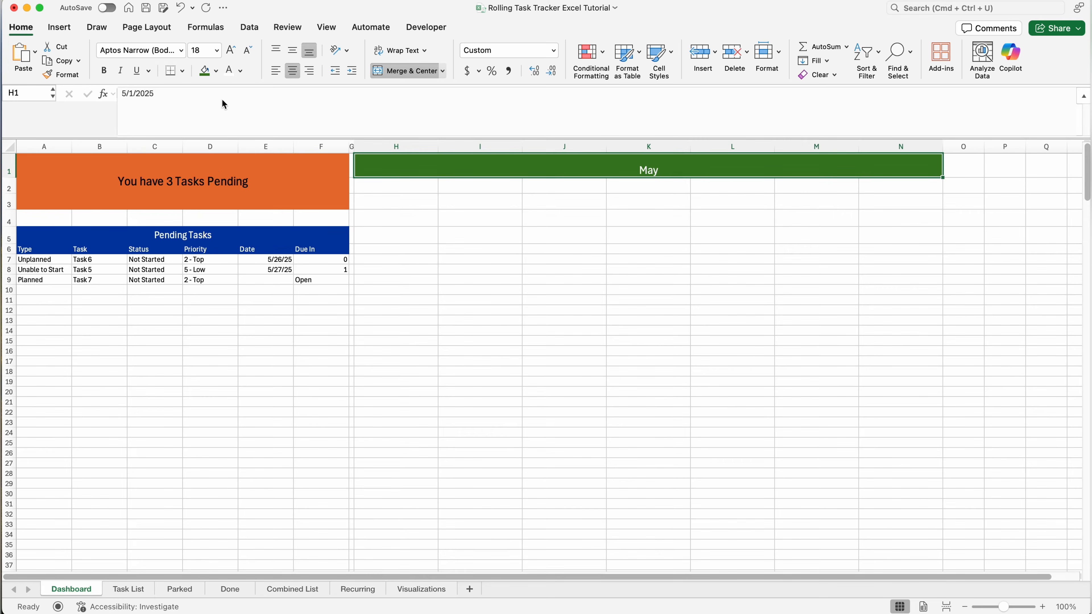
click(292, 50)
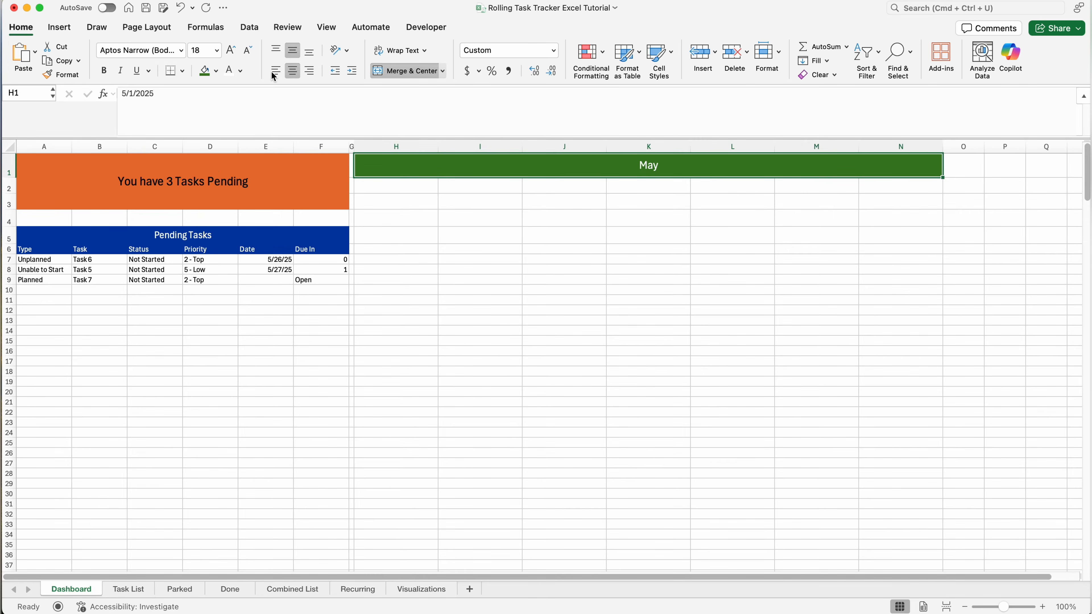
click(107, 74)
Change the banner date in H1 to 7/1/2025 to test the month display
click(125, 94)
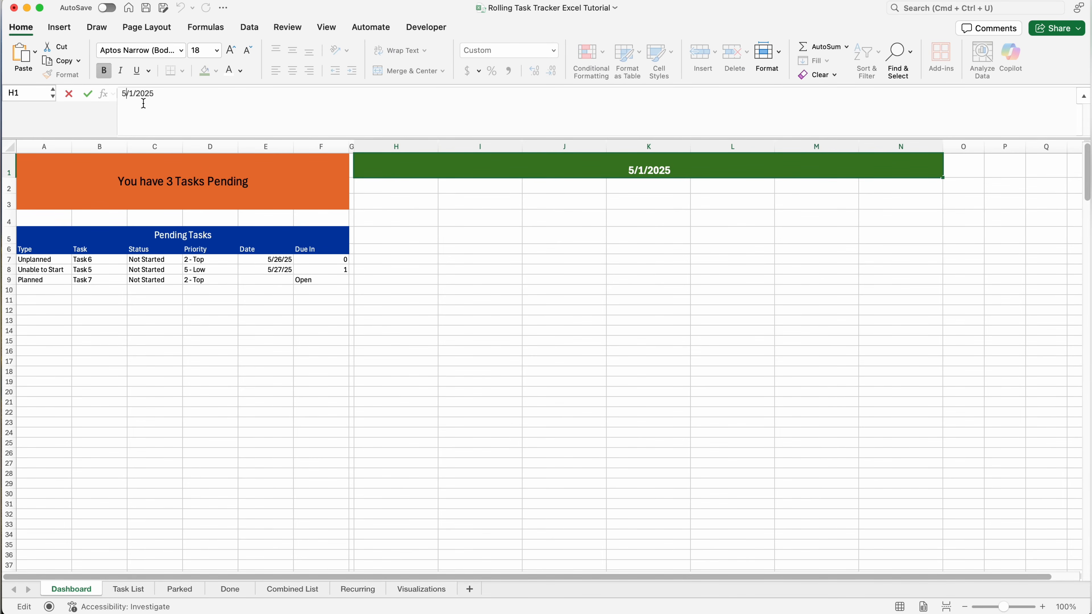
key(BackSpace)
text(7)
key(Return)
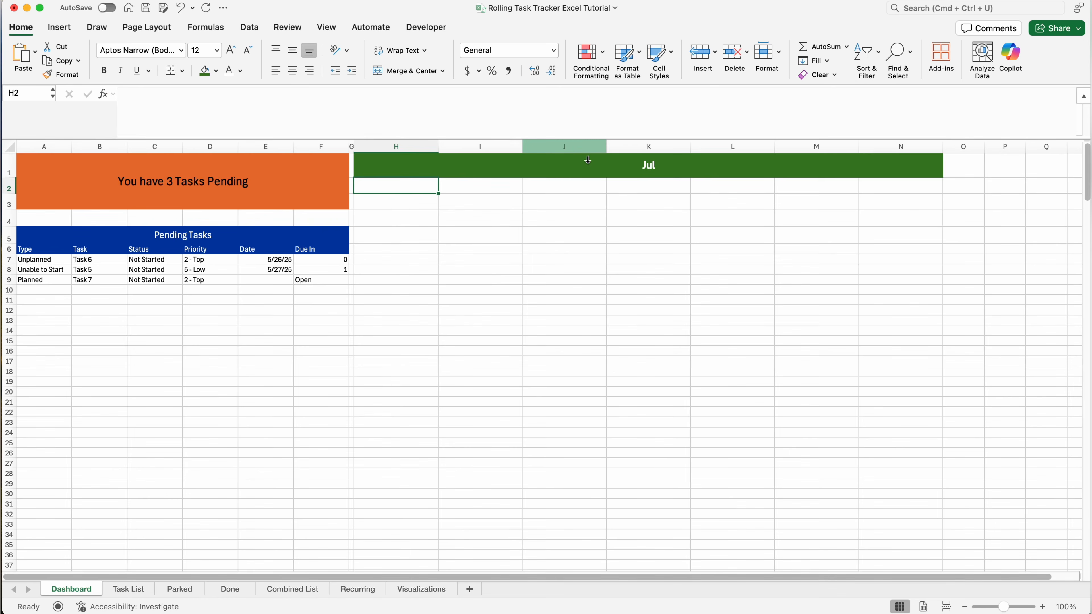
Change the banner's custom number format to mmmm for the full month name
click(587, 160)
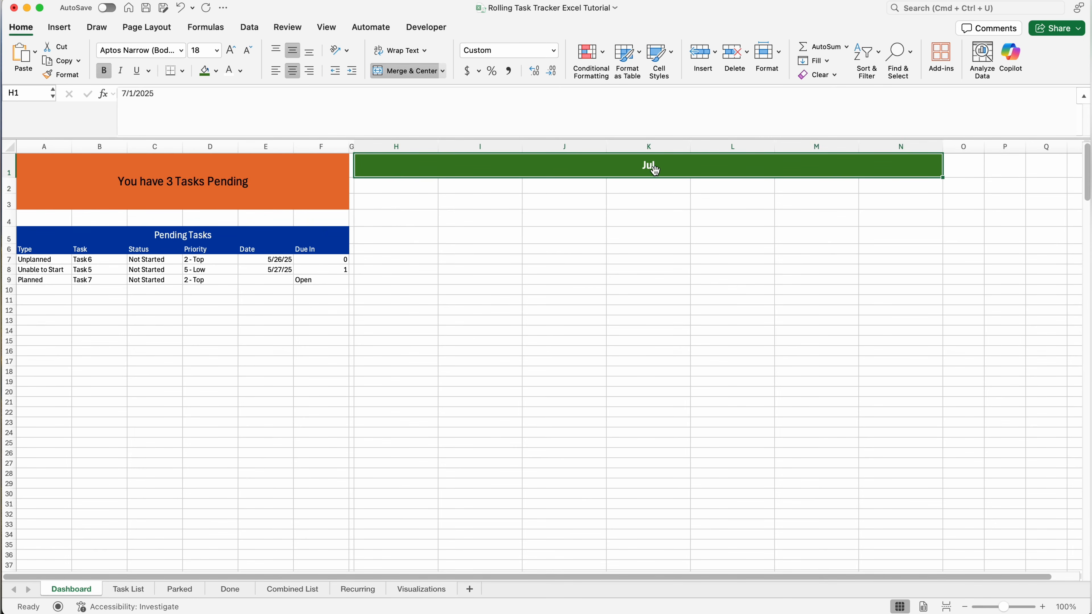
key(super+1)
click(505, 128)
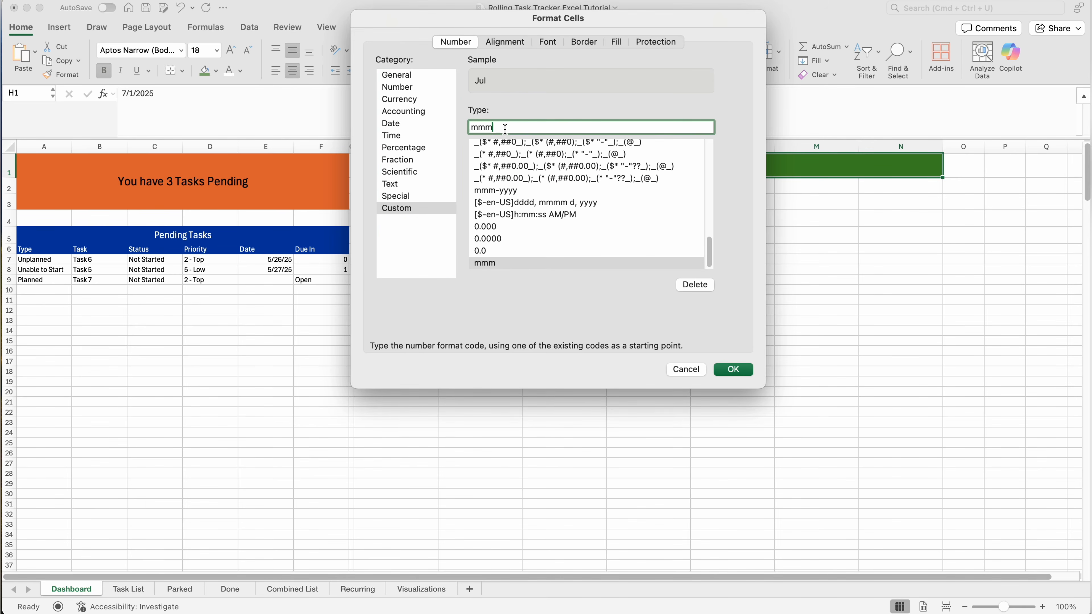
text(m)
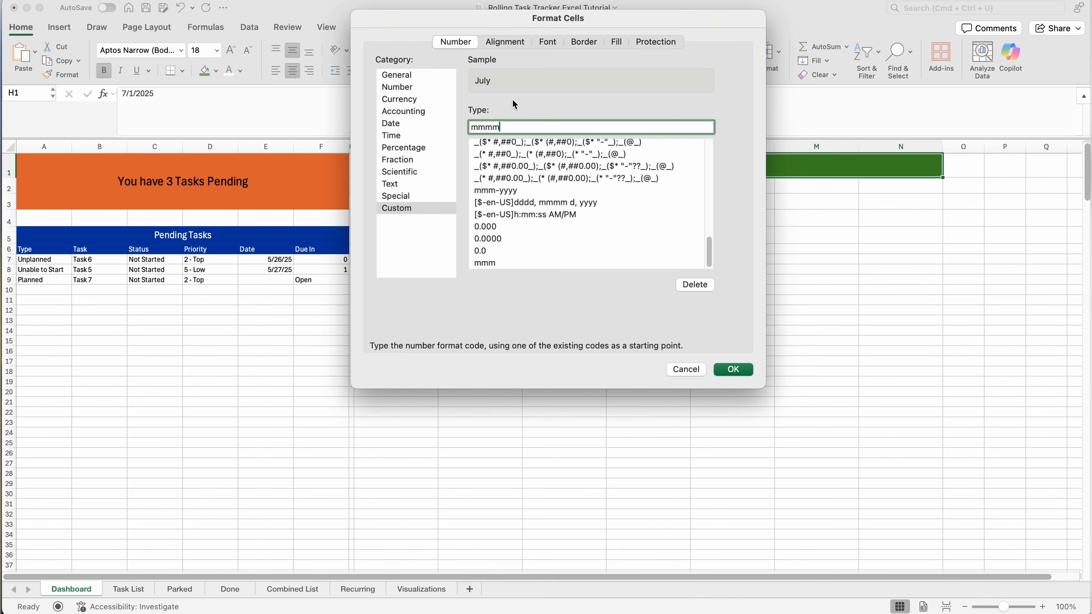
click(748, 378)
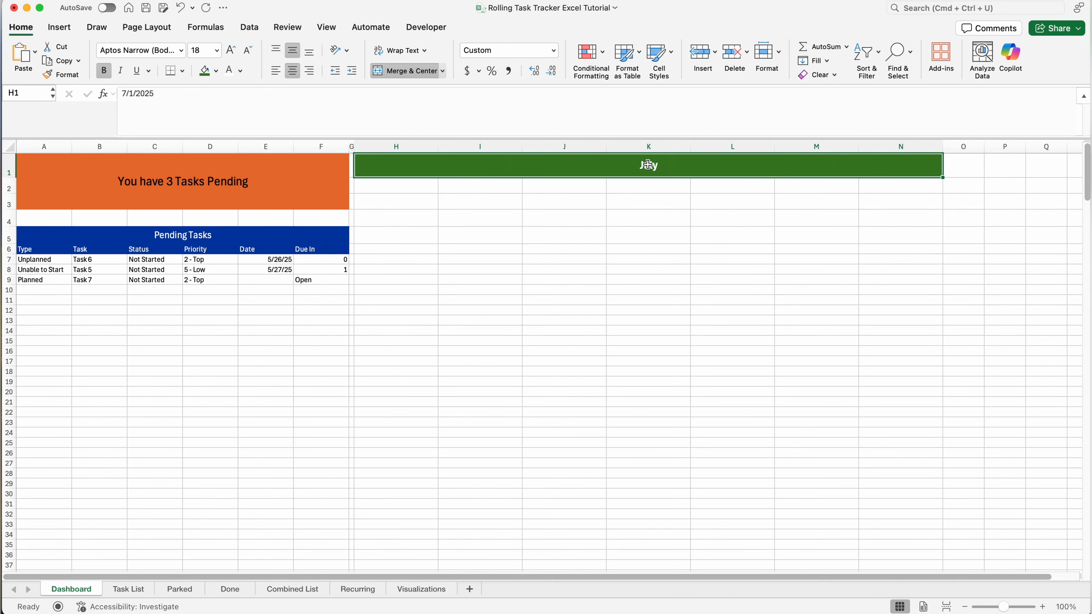
Test the month banner with the date 9/1/2025, and return it to 5/1/2025
click(126, 94)
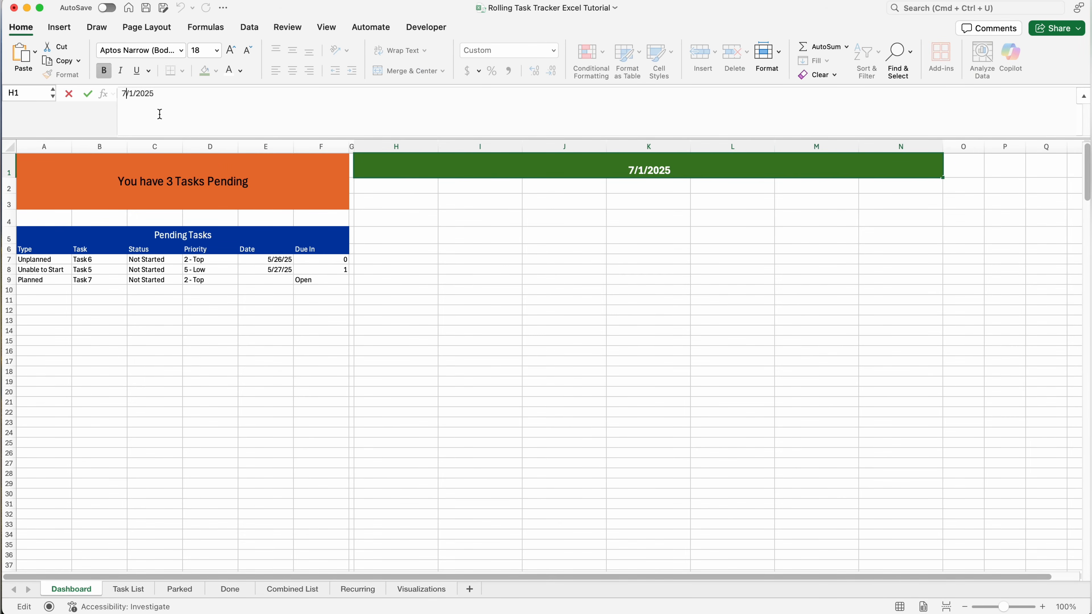
key(BackSpace)
text(9)
key(Return)
click(661, 172)
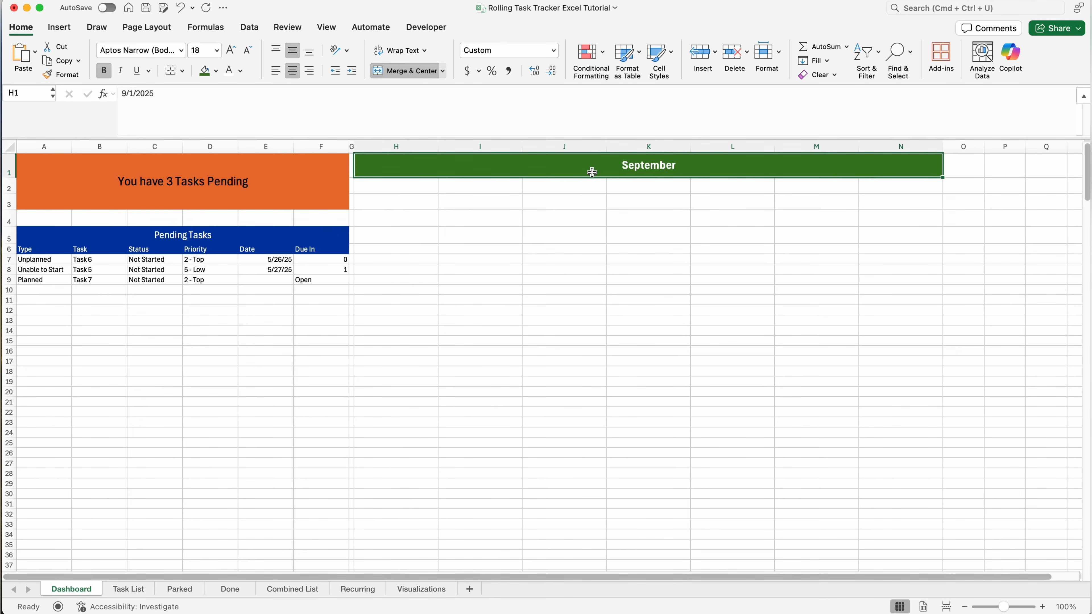
click(126, 93)
key(Return)
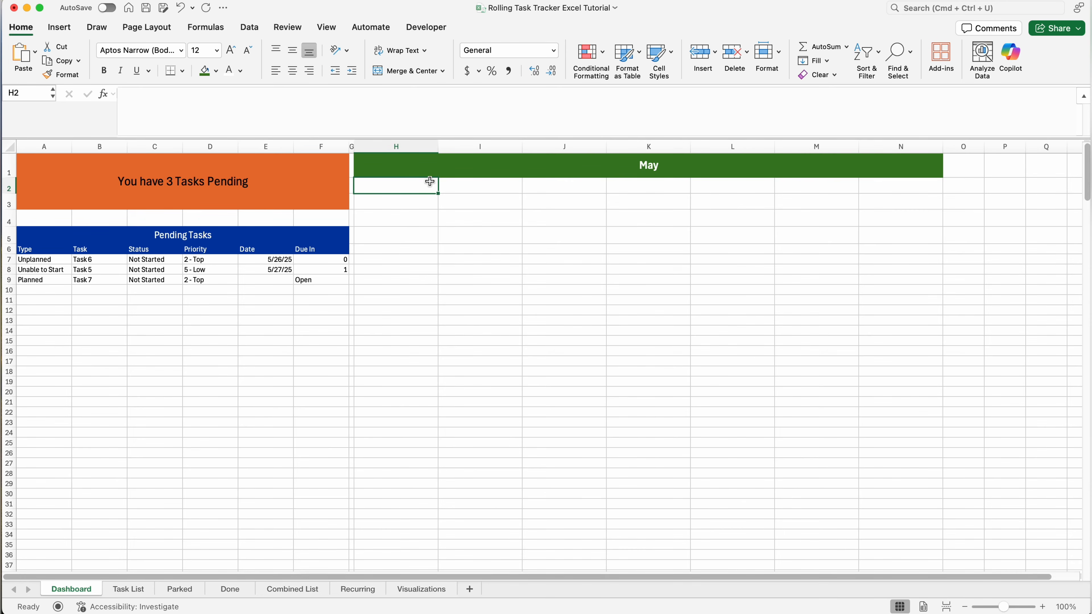
Enter the weekday names Sunday through Saturday across H2:N2 below the month banner
text(Sunday)
key(Tab)
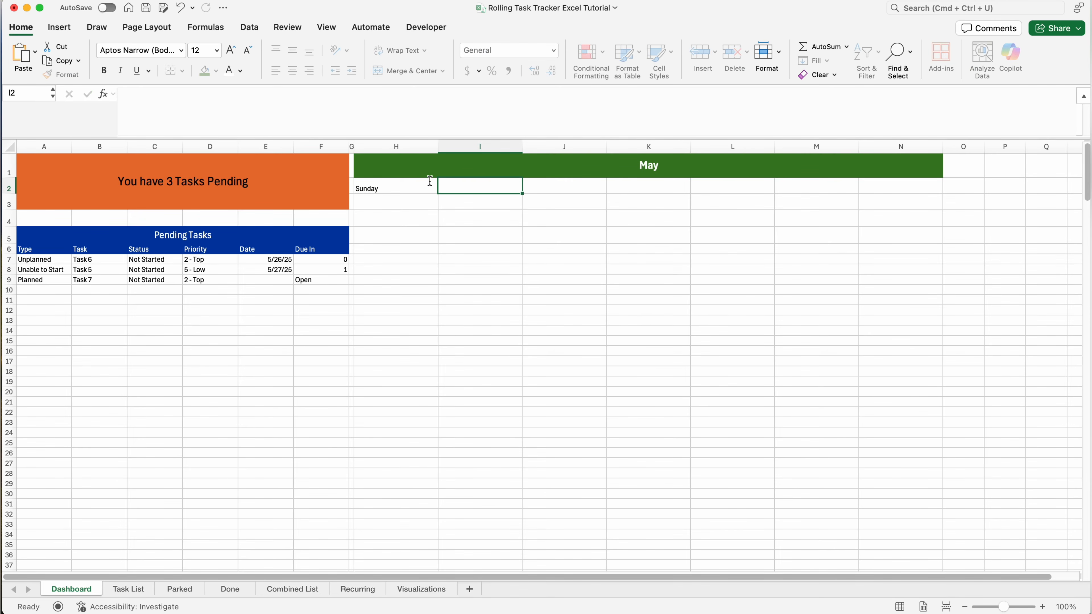
text(Monday)
key(Tab)
text(Tu)
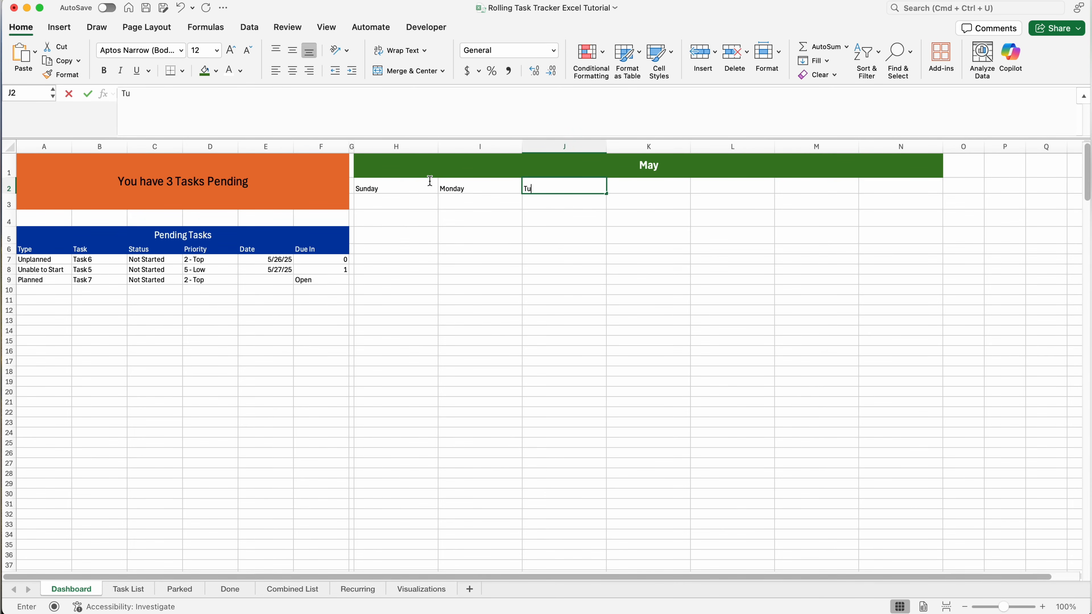
text(esday)
key(Tab)
text(Wednes)
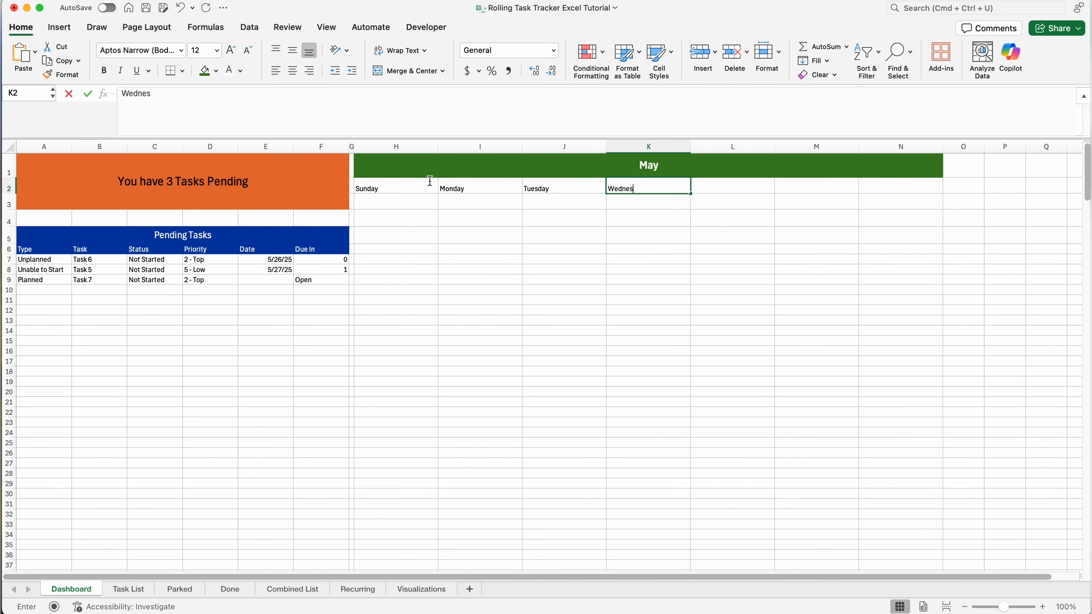
text(day)
key(Tab)
text(Thursday)
key(Tab)
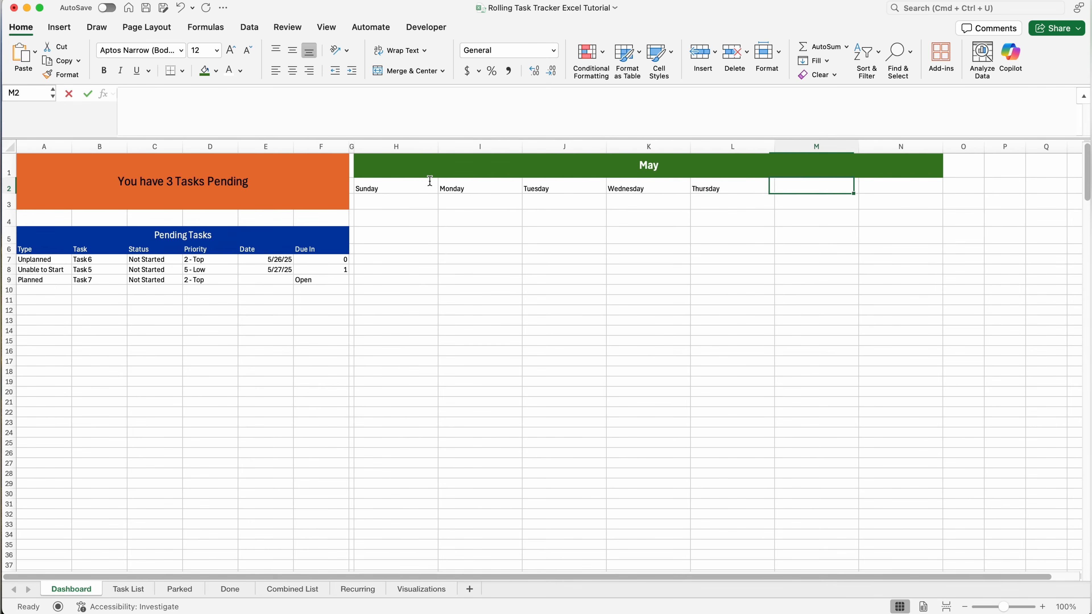
text(Friday)
key(Tab)
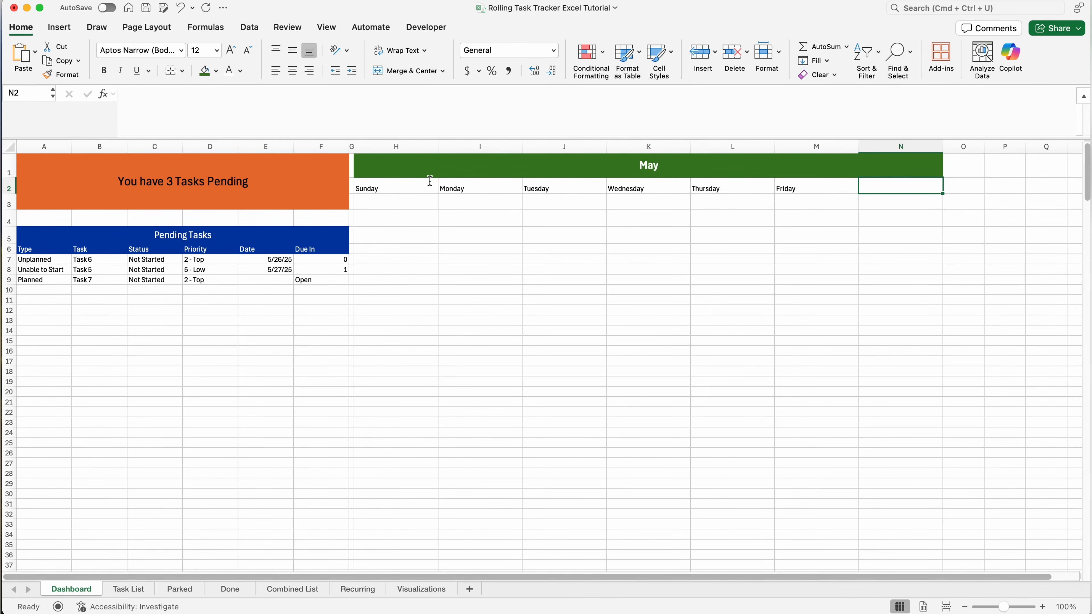
text(Saturday)
key(Return)
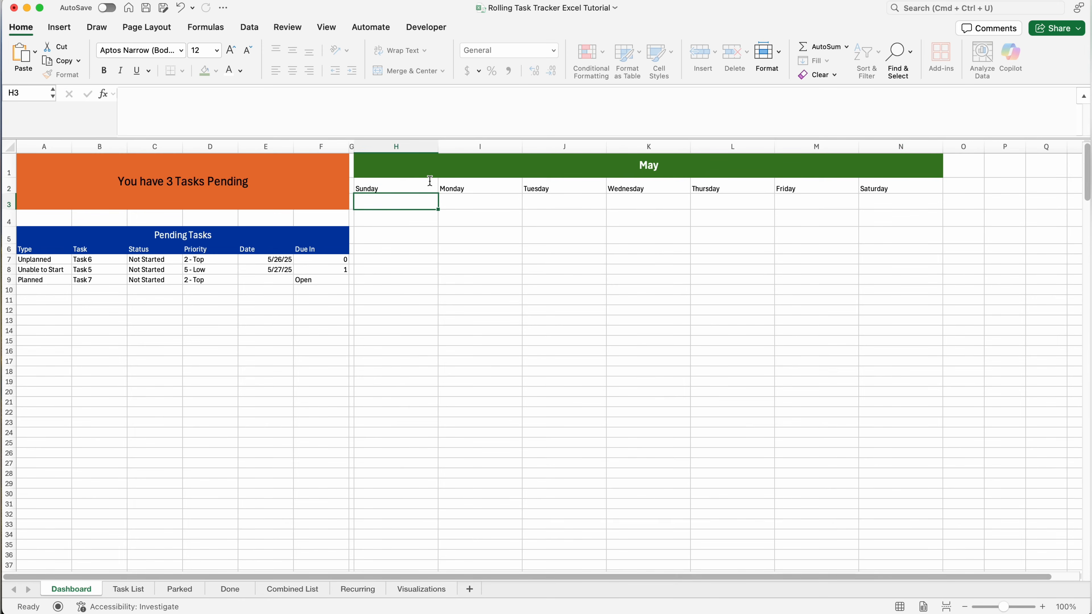
Enter the formula =EOMONTH(H1,-1)-WEEKDAY(H1,3) in H3 as the calendar's first date
click(430, 181)
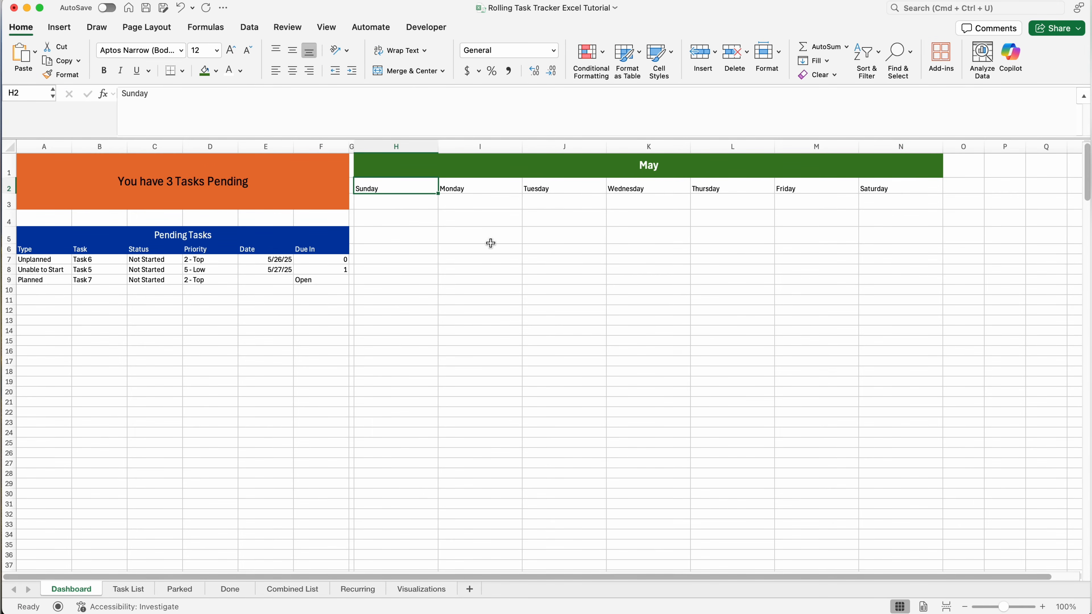
click(411, 201)
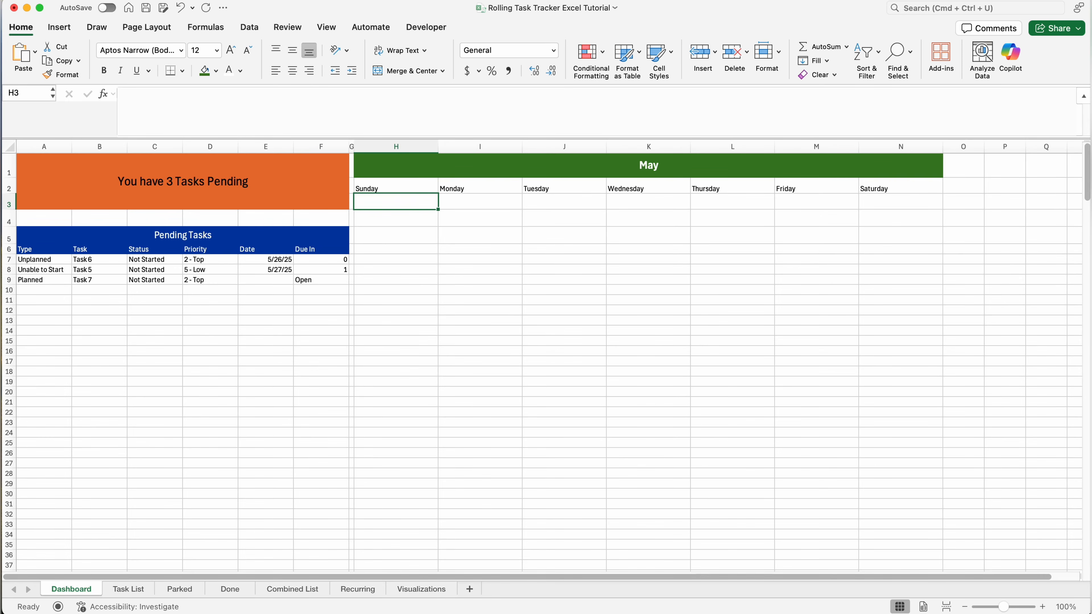
text(=EOMONTH(H1,-1)-WEEKDAY(H1,3))
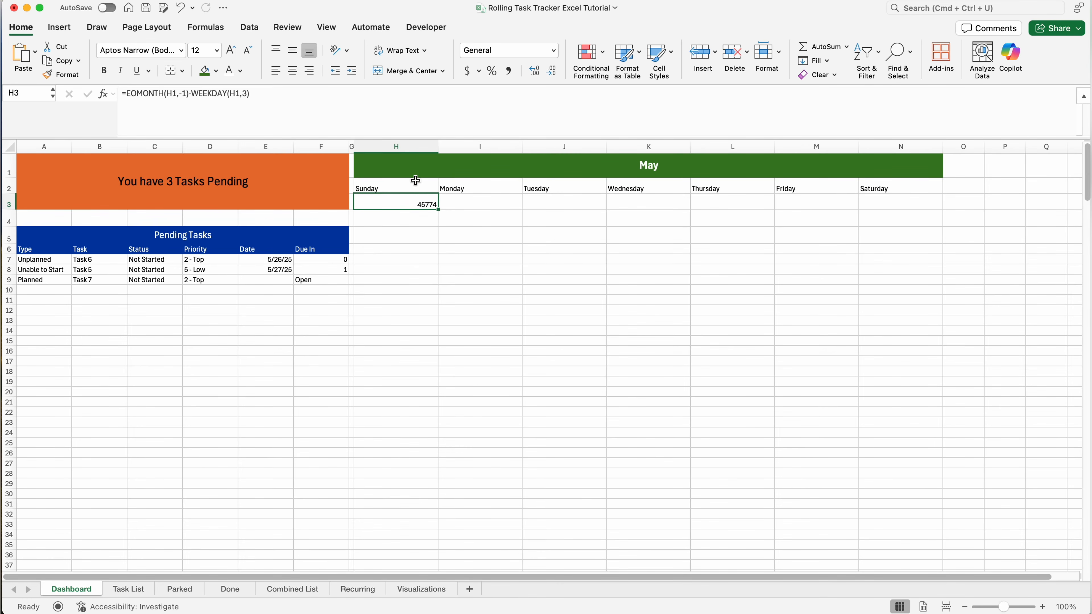
Apply the custom number format dd to H3 so the calendar's first date shows only its day
click(555, 50)
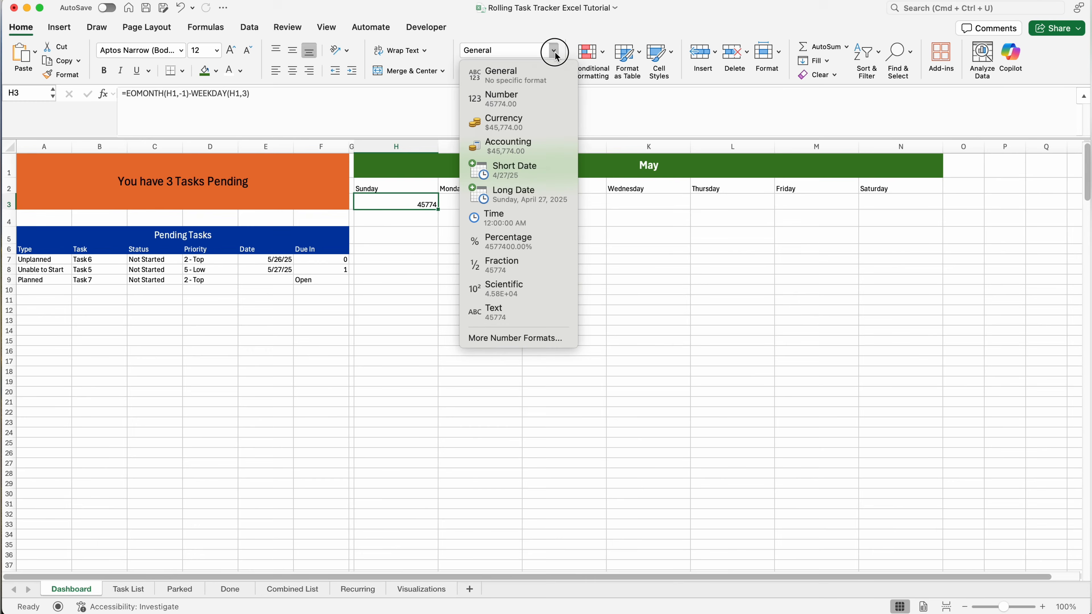
click(534, 339)
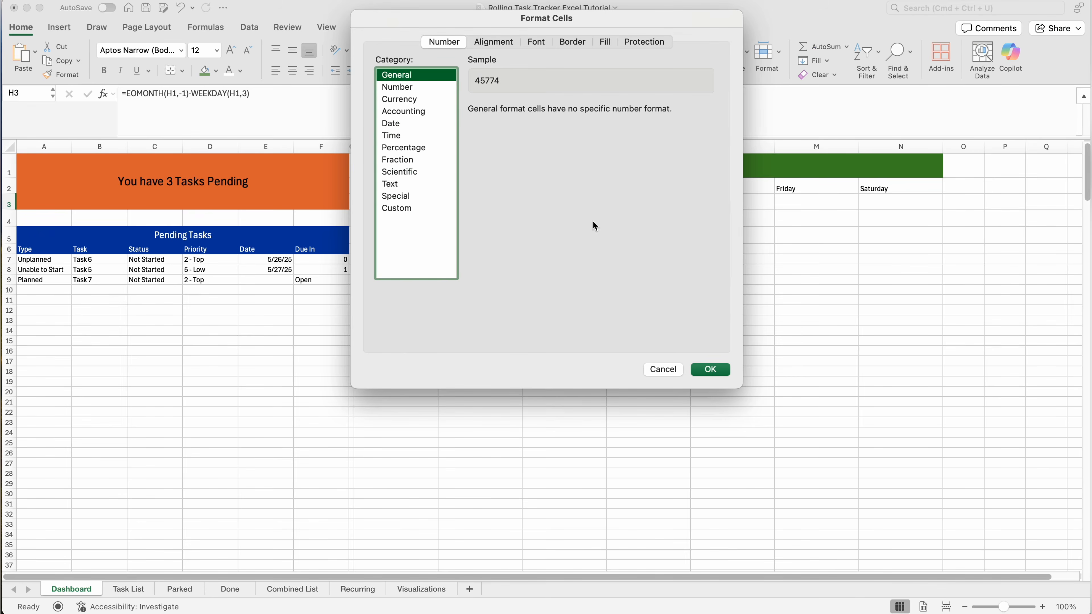
click(392, 213)
double_click(501, 126)
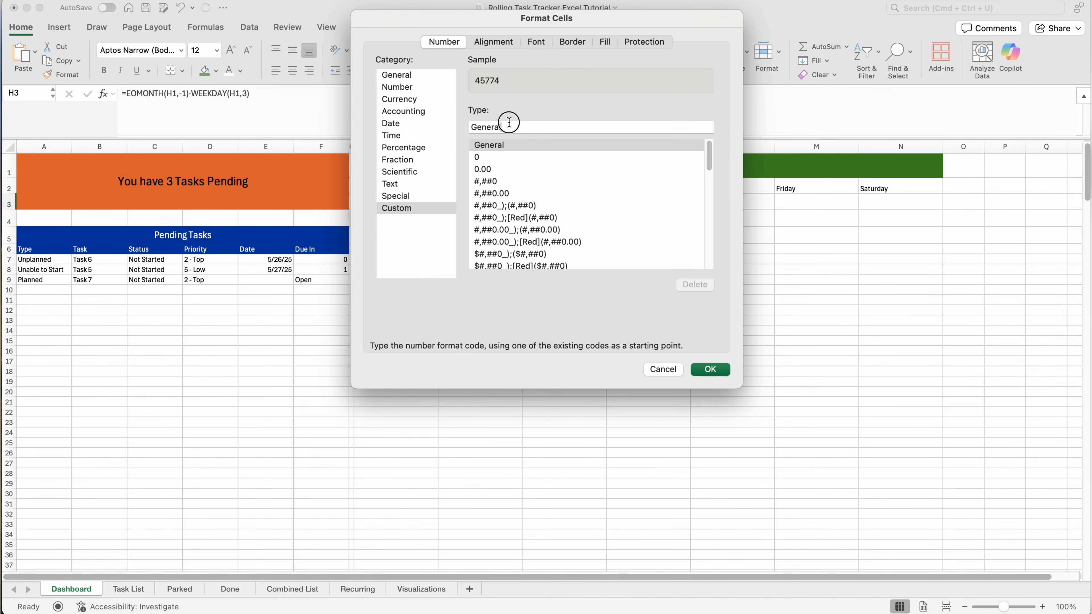
text(dd)
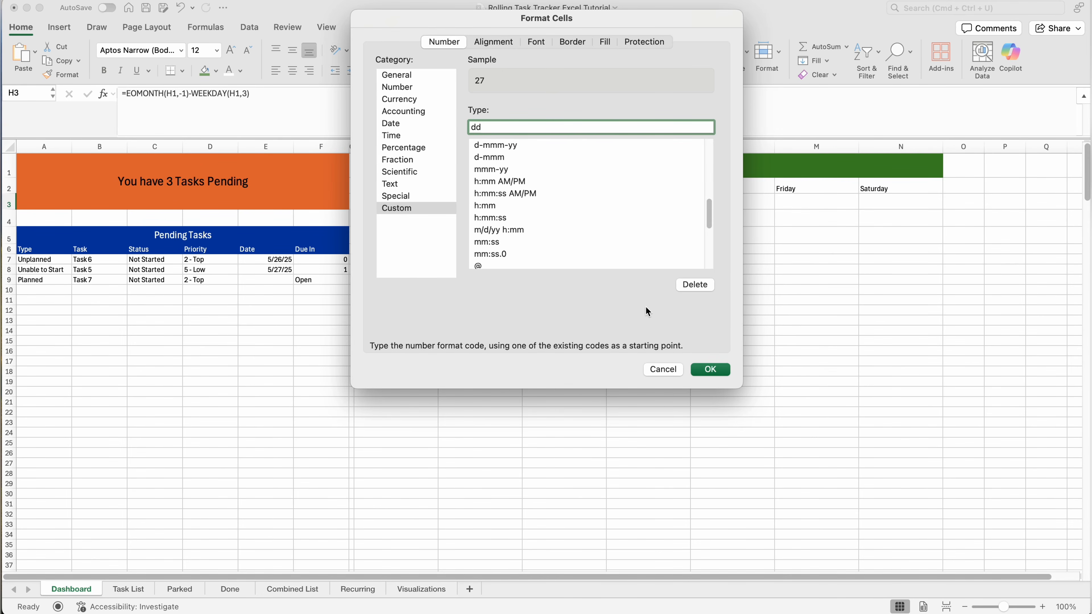
click(707, 369)
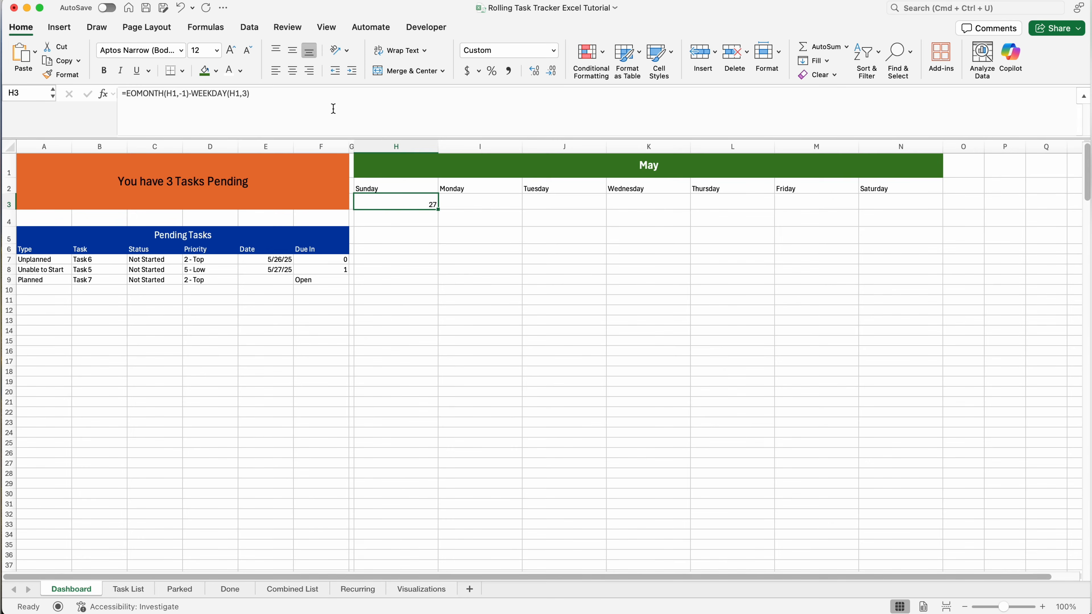
Try adding 1 to the end of the date formula in H3, and undo the change
click(330, 92)
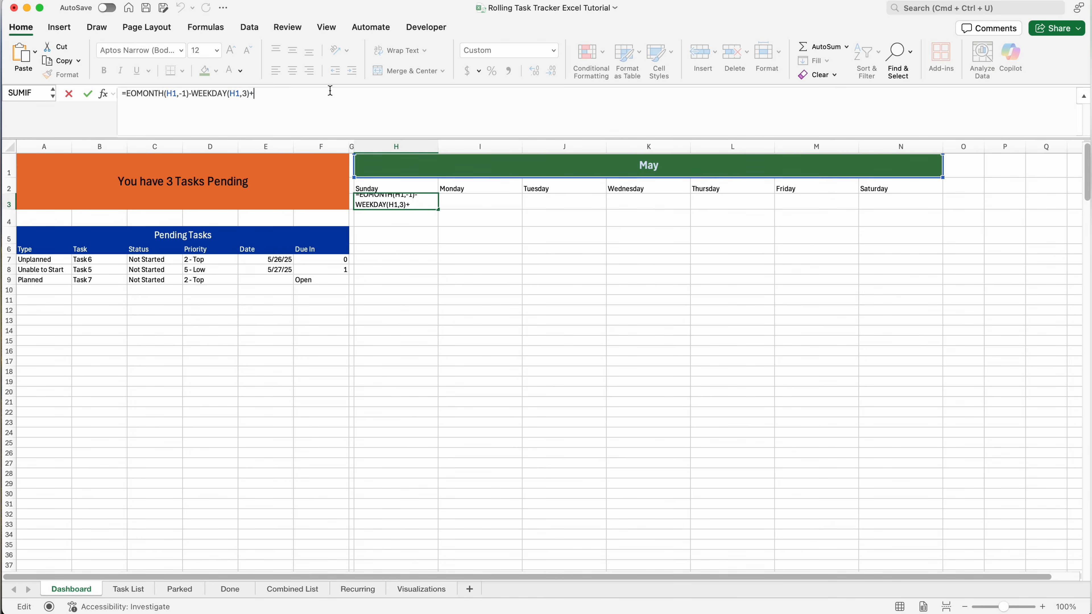
key(Return)
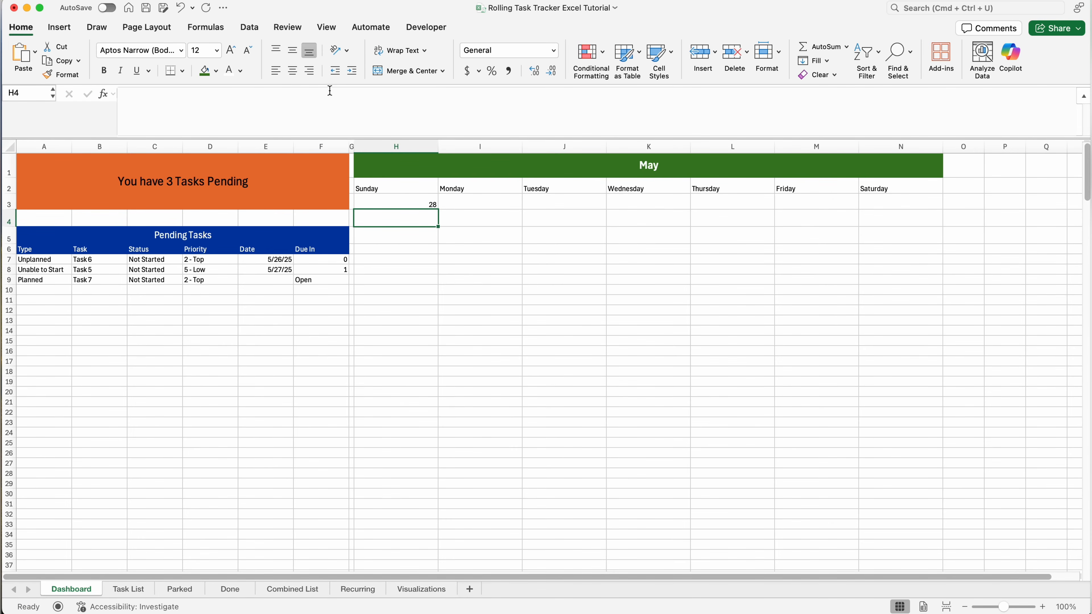
key(super+z)
Enter =H3+1 in I3 and fill it across to N3 to complete the calendar's first week
click(480, 204)
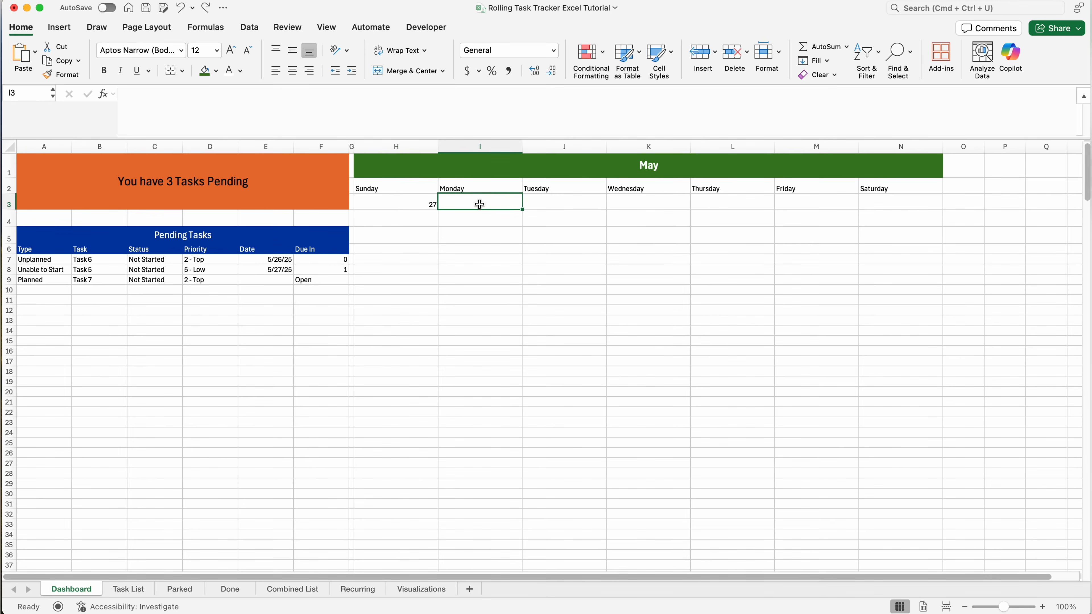
text(=)
click(424, 205)
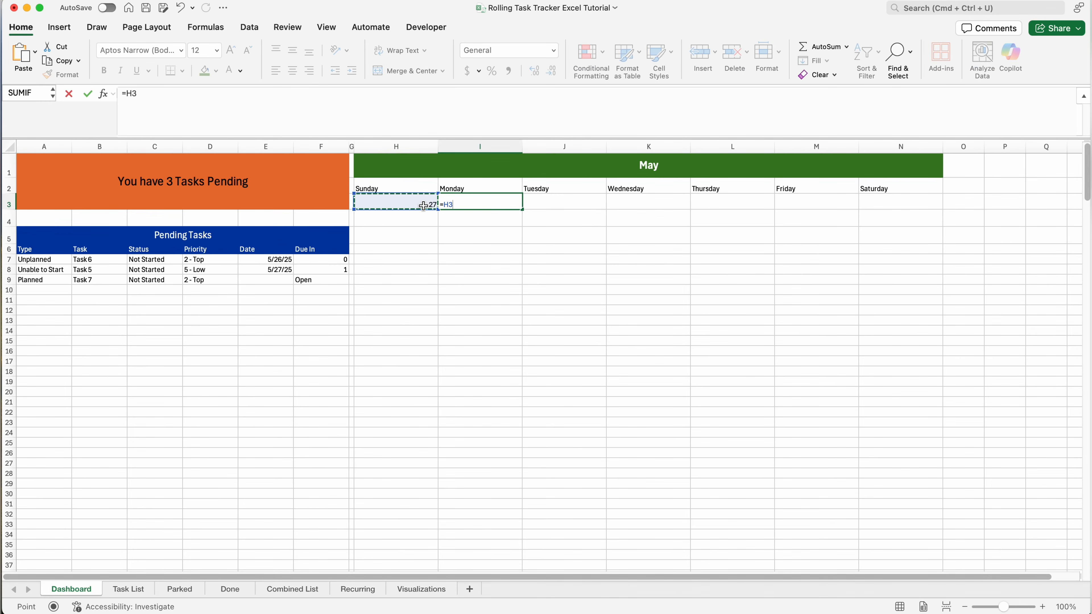
text(+1)
key(Return)
click(511, 207)
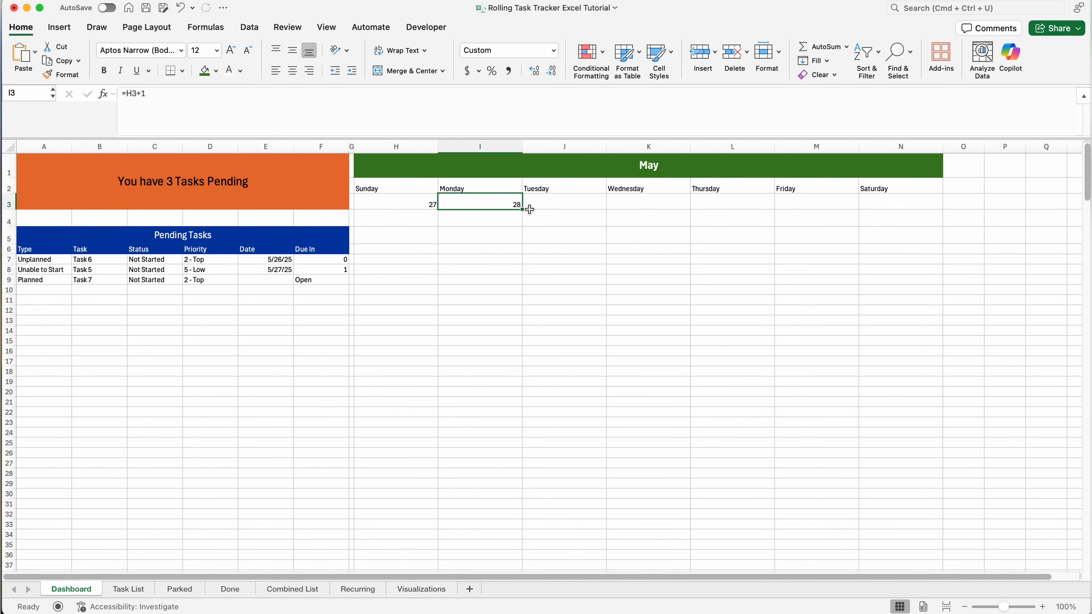
drag(522, 209, 897, 204)
click(889, 205)
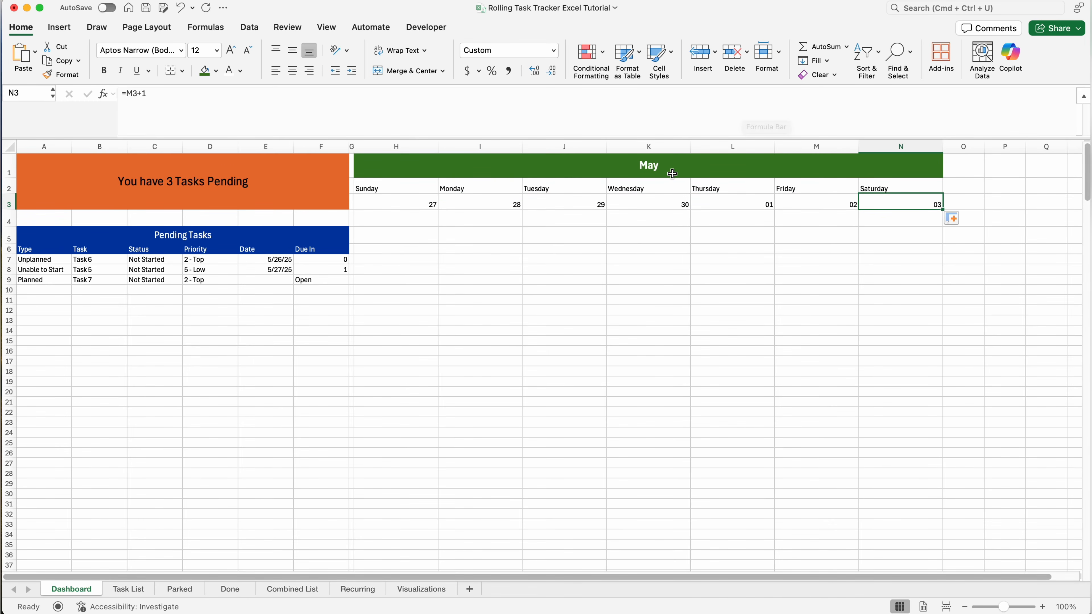
click(747, 206)
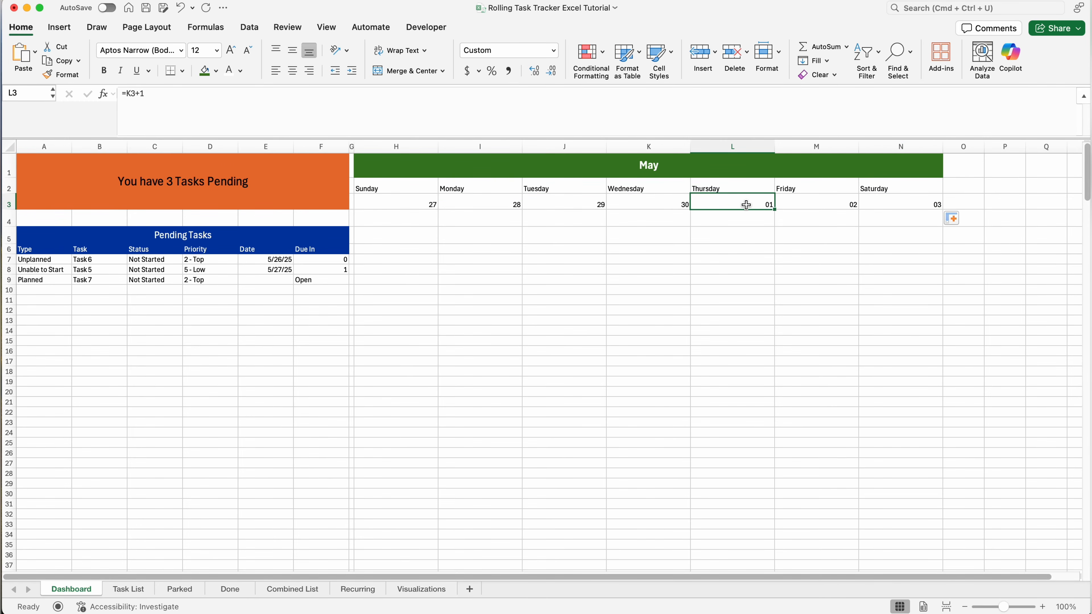
click(911, 202)
Enter the formula =N3+1 in H12 as the Sunday date of the calendar's second week
click(414, 313)
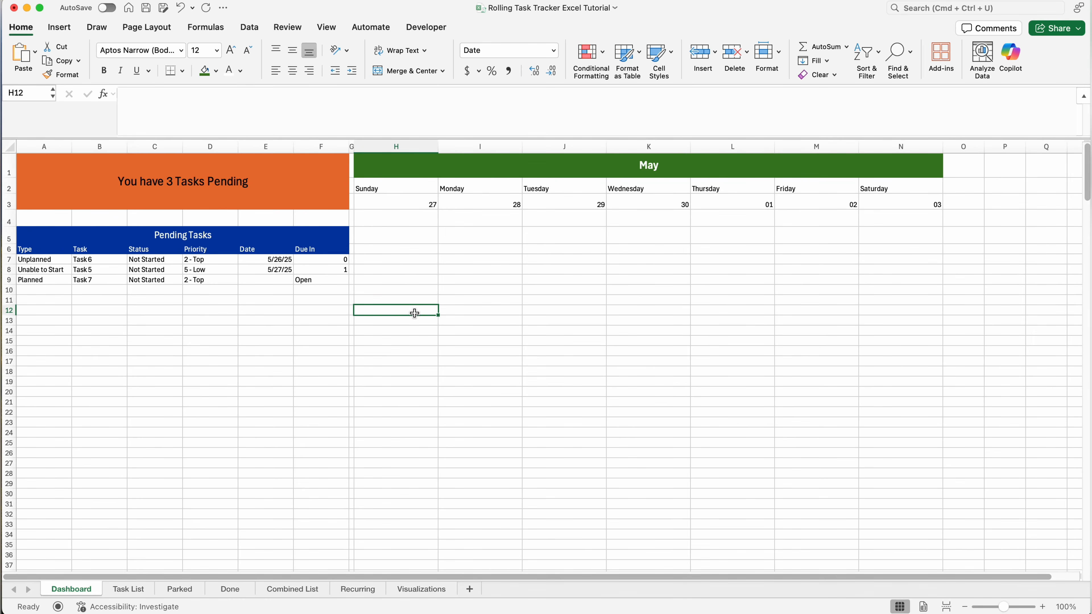
text(=)
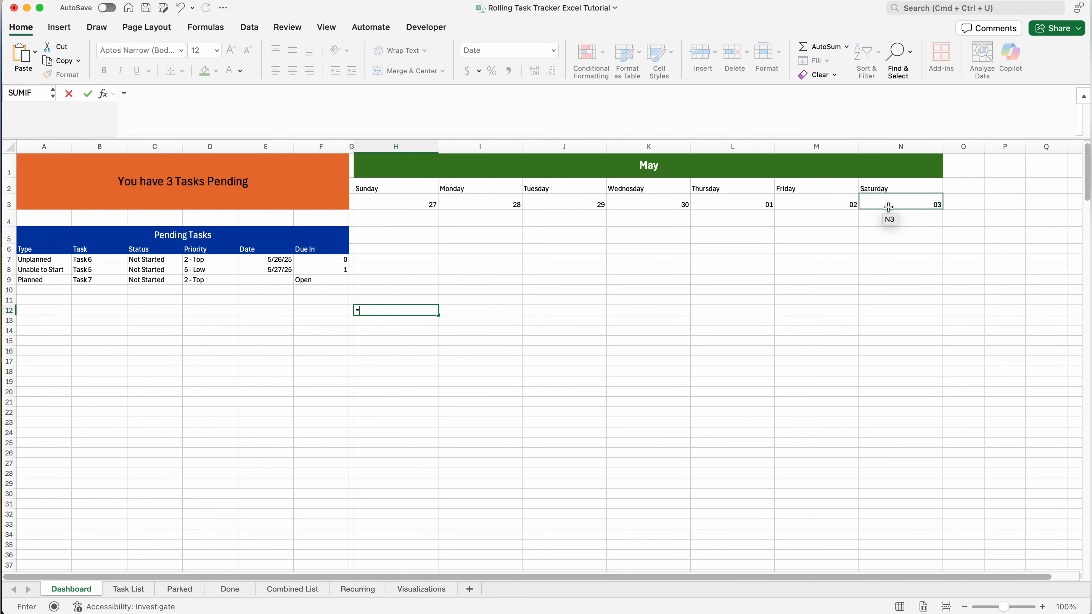
click(920, 206)
text(+1)
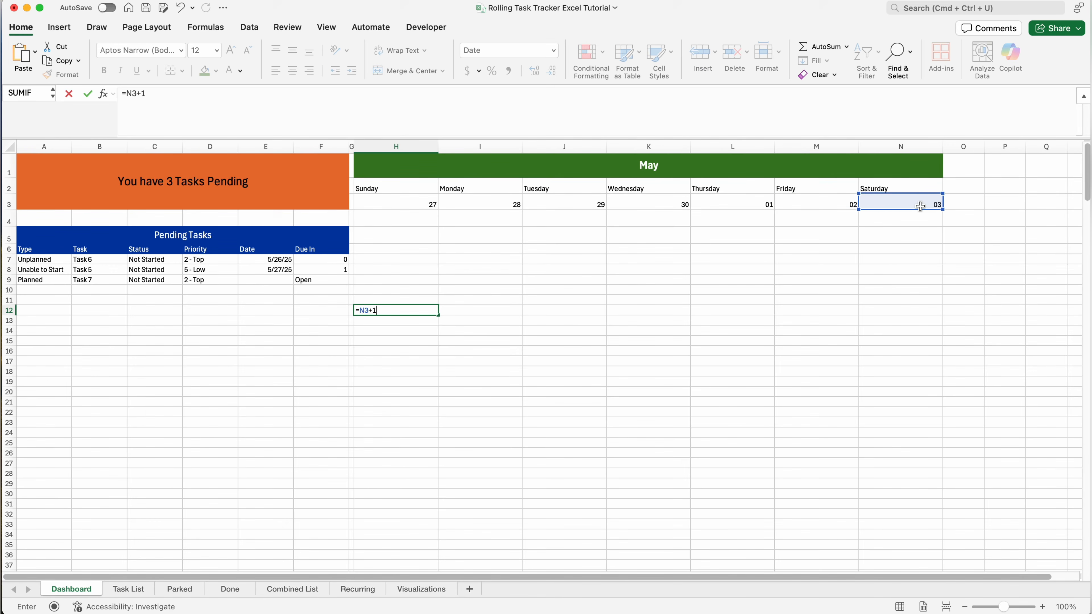
key(Return)
Copy the Monday to Saturday date formulas from I3:N3 to I12:N12, and copy the format of I12 onto H12
drag(482, 204, 933, 203)
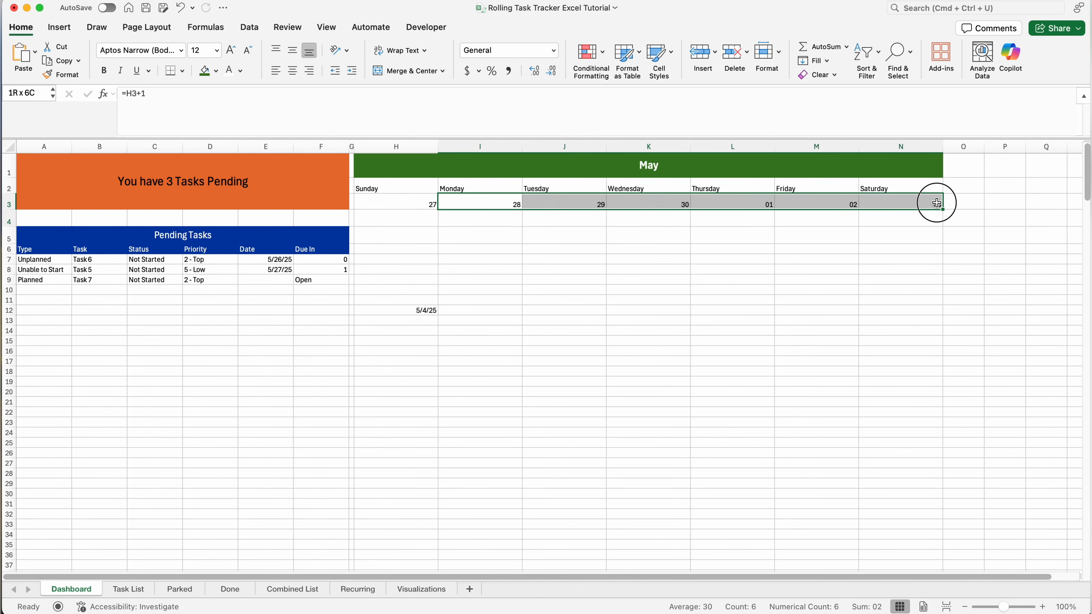
key(super+c)
click(500, 308)
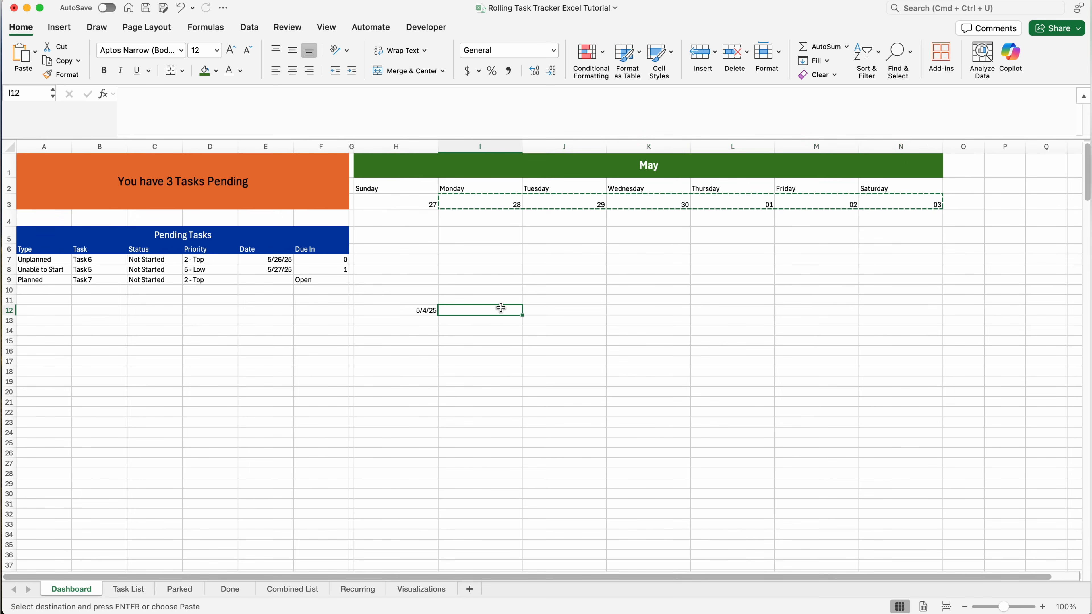
key(super+v)
click(466, 310)
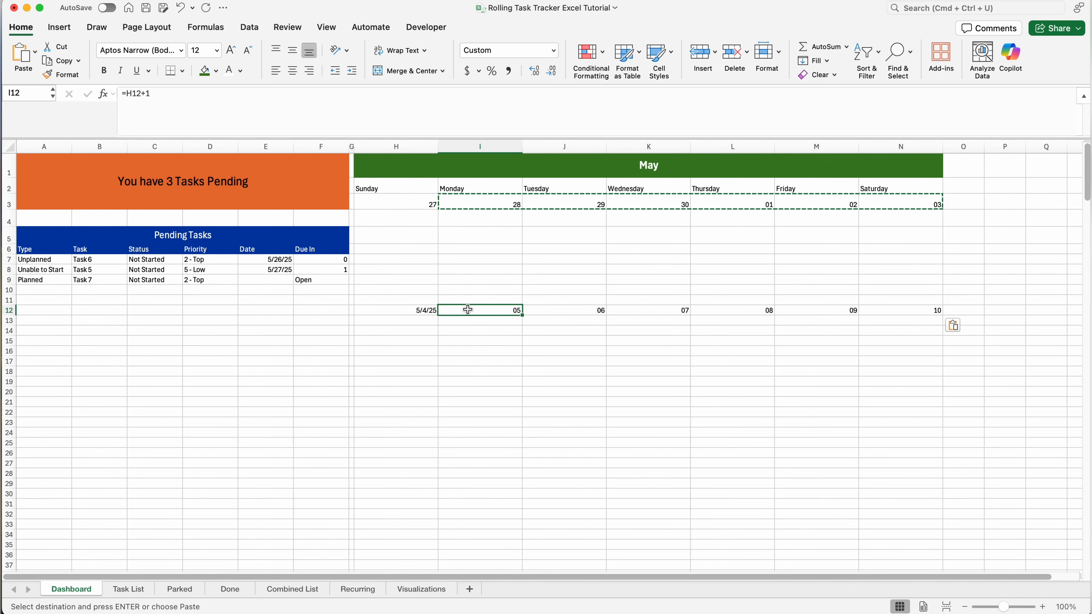
click(67, 75)
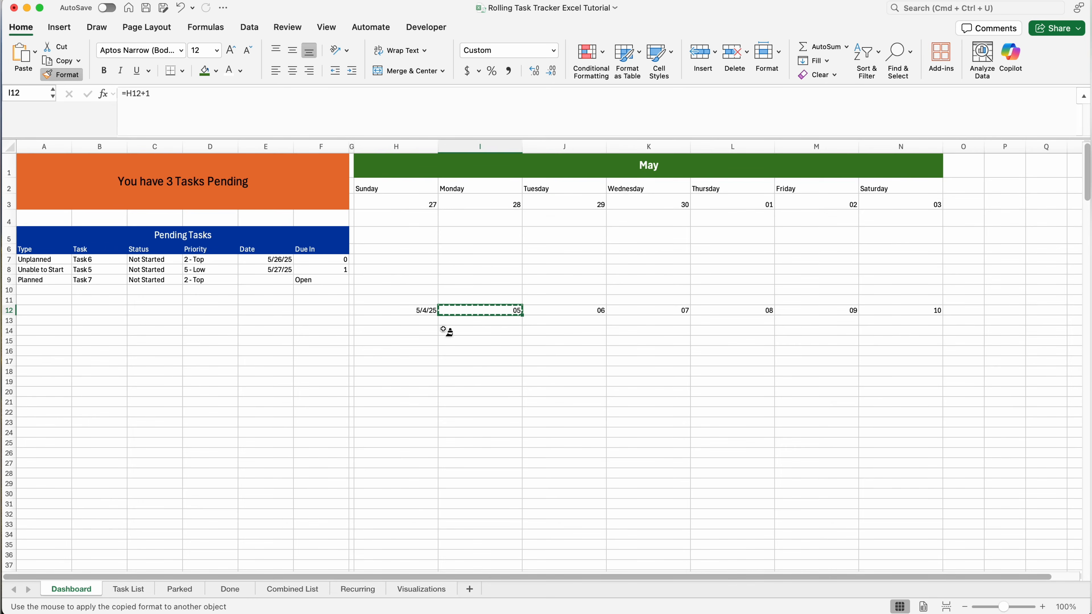
click(414, 312)
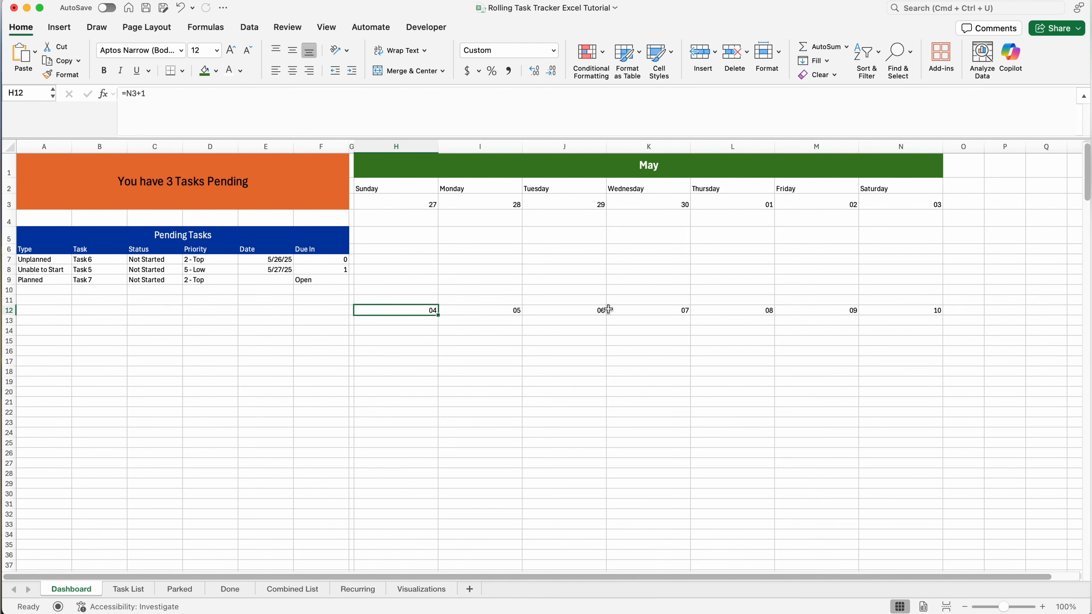
Copy the second week's dates in H12:N12 to rows 21, 30, 39 and 48, each starting in column H
drag(413, 312, 902, 312)
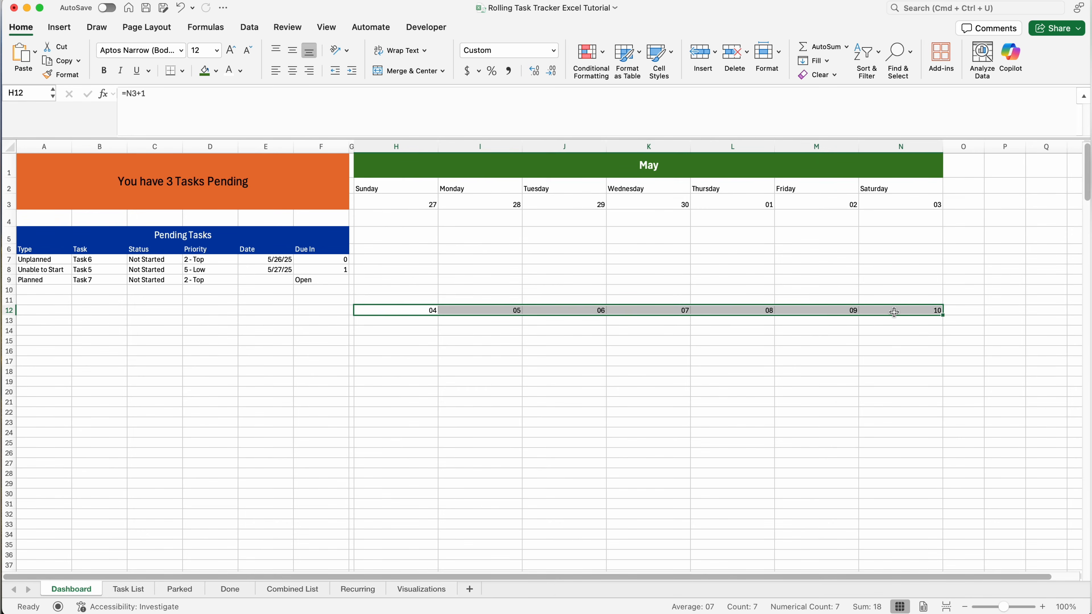
key(cmd+c)
click(392, 400)
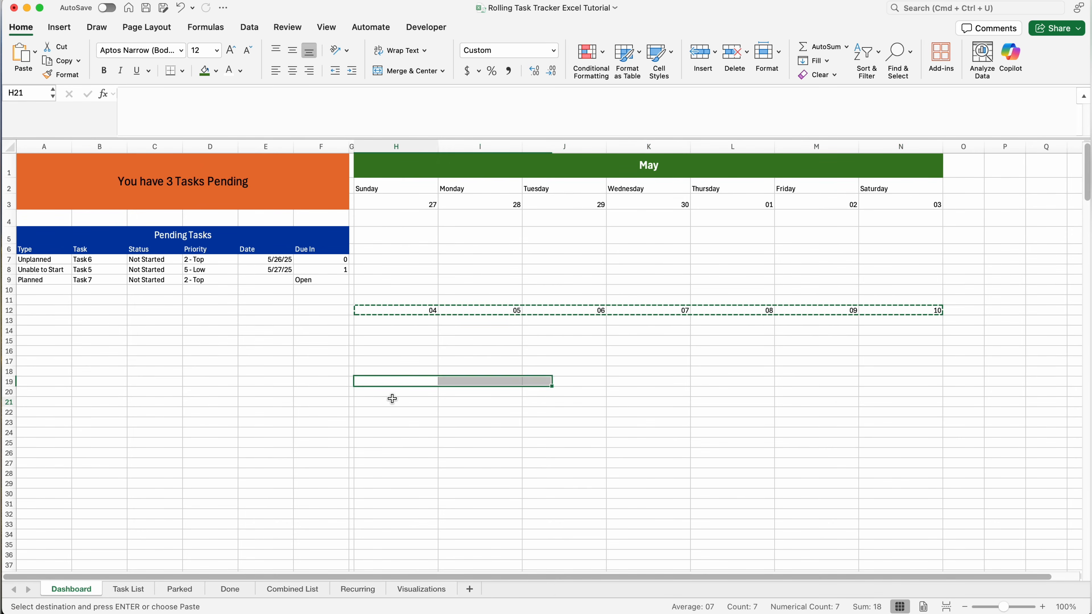
key(cmd+v)
scroll(392, 398, down, 2)
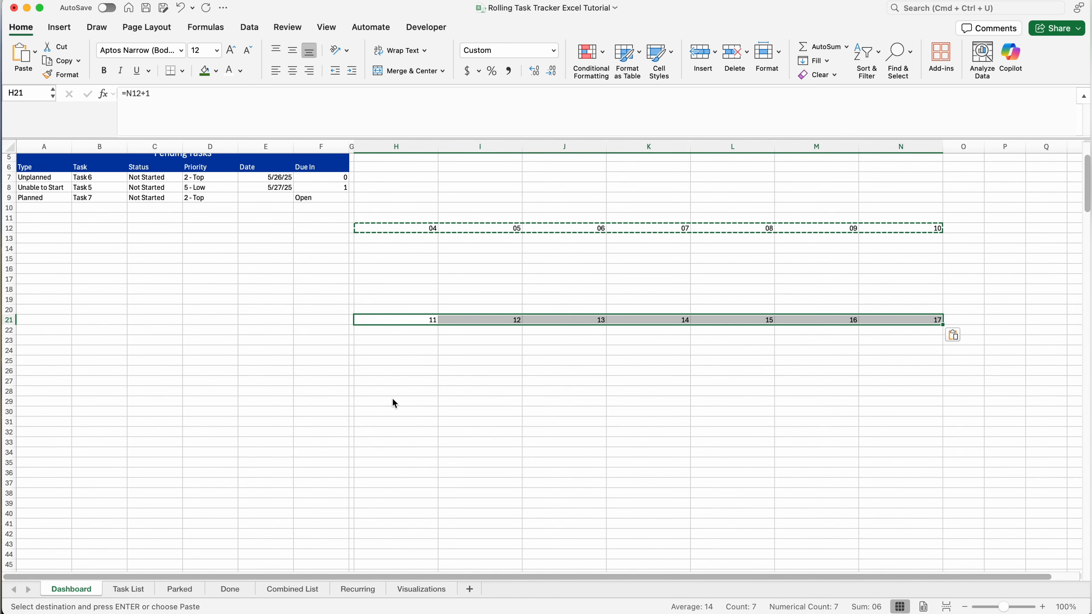
click(392, 412)
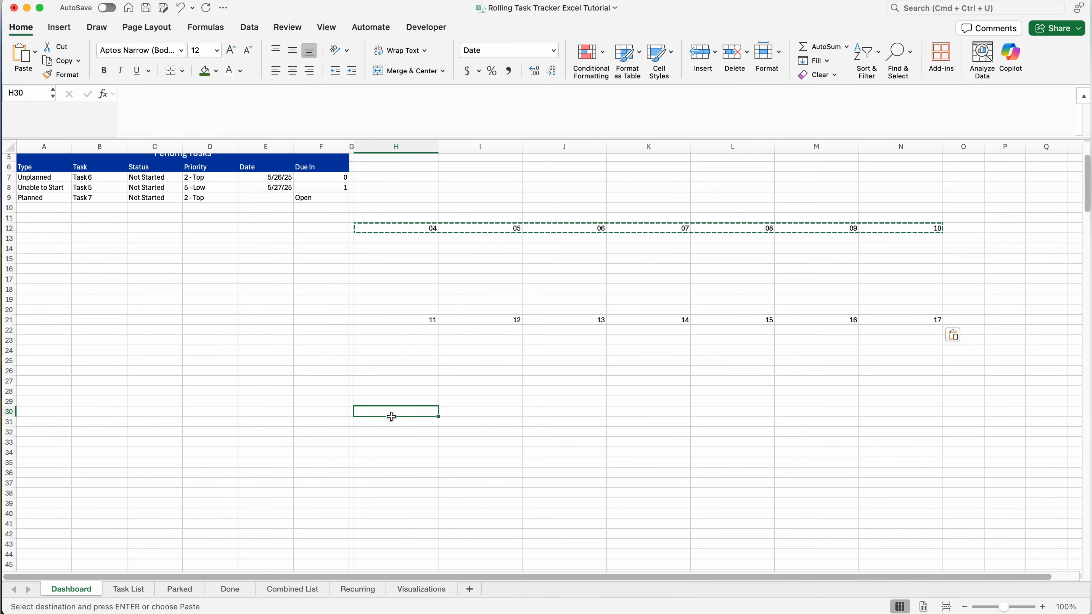
key(cmd+v)
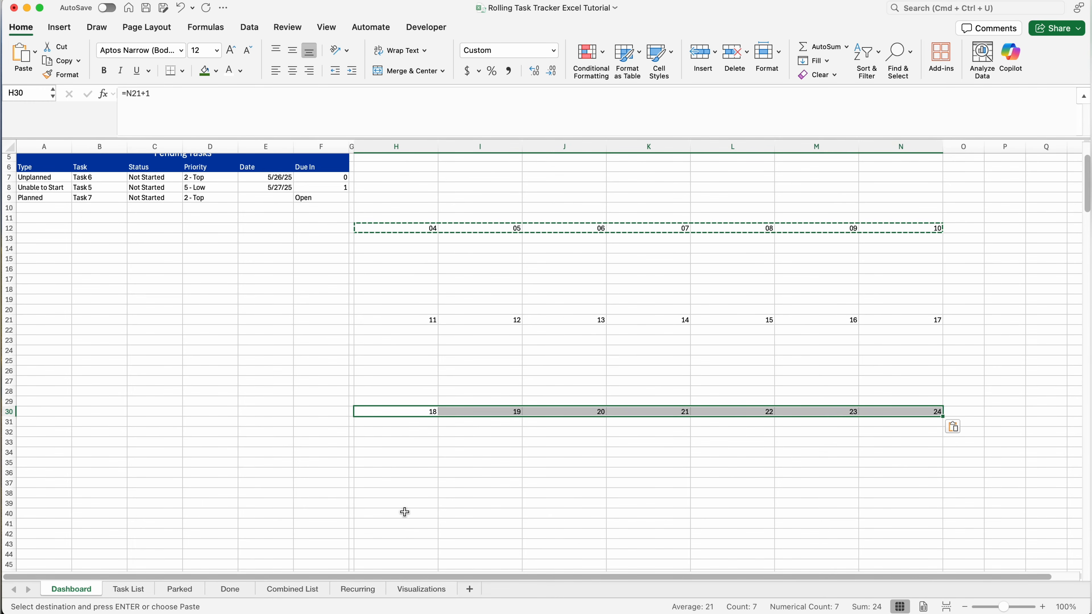
click(396, 505)
key(cmd+v)
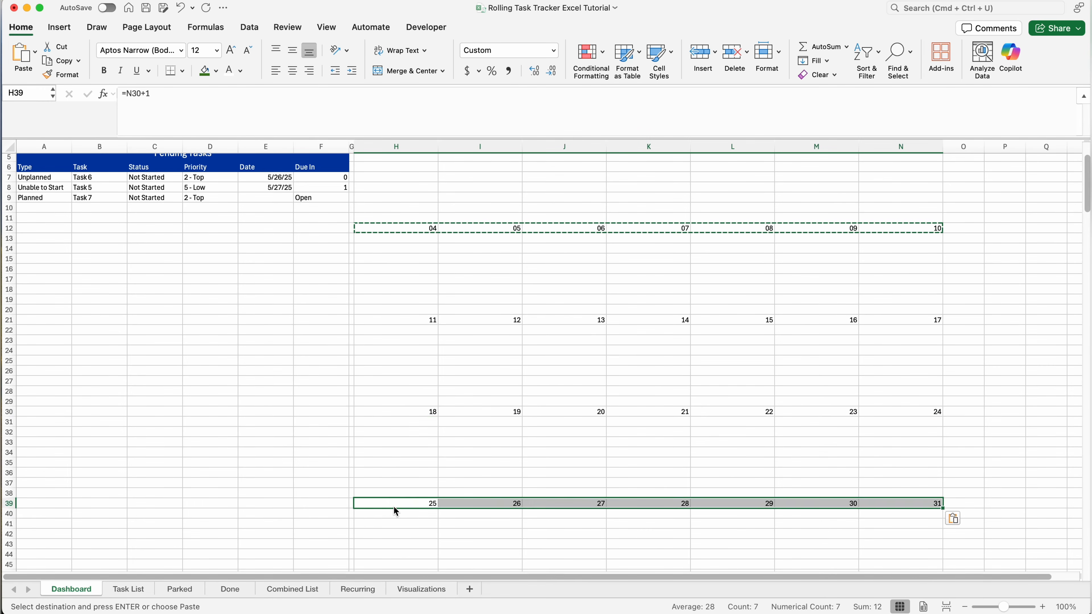
scroll(395, 508, down, 5)
click(395, 494)
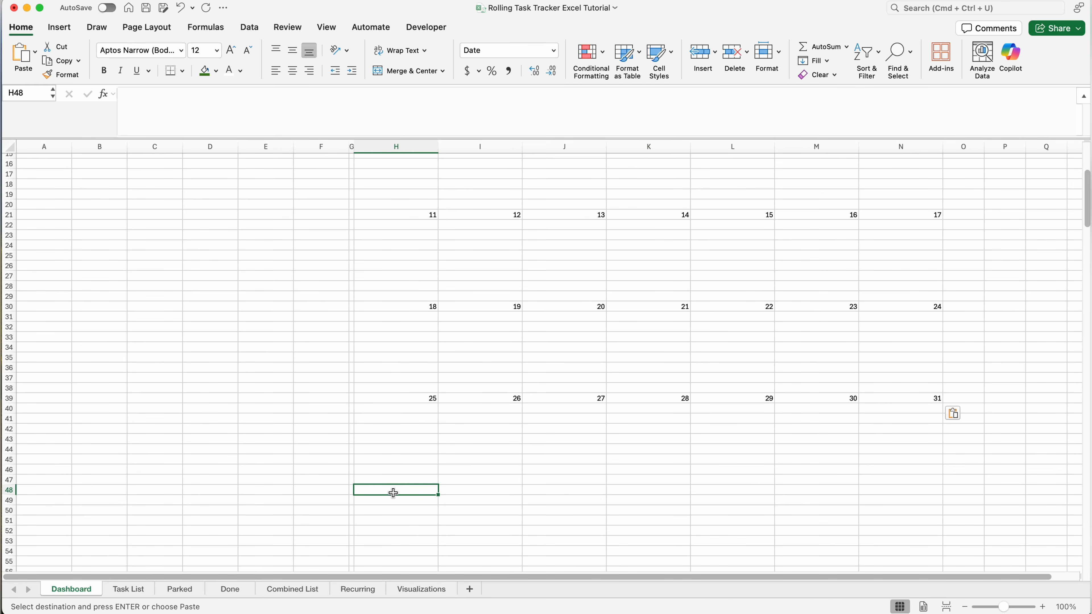
key(cmd+v)
Examine the calendar's date rows from the first week in row 3 to the last in row 48
scroll(394, 496, down, 2)
scroll(585, 222, up, 8)
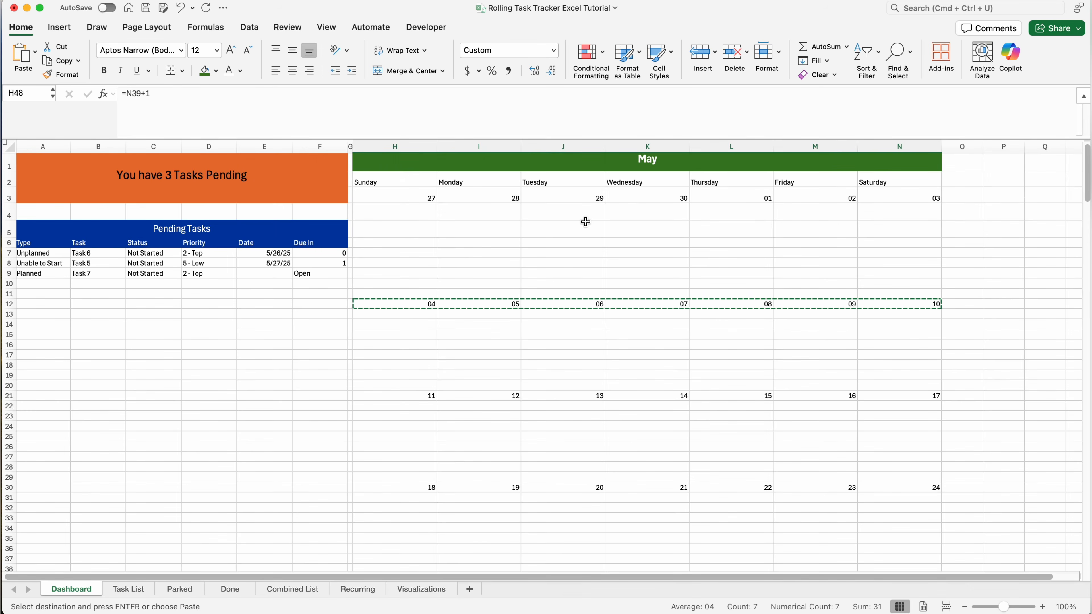
scroll(586, 223, down, 2)
scroll(585, 222, down, 6)
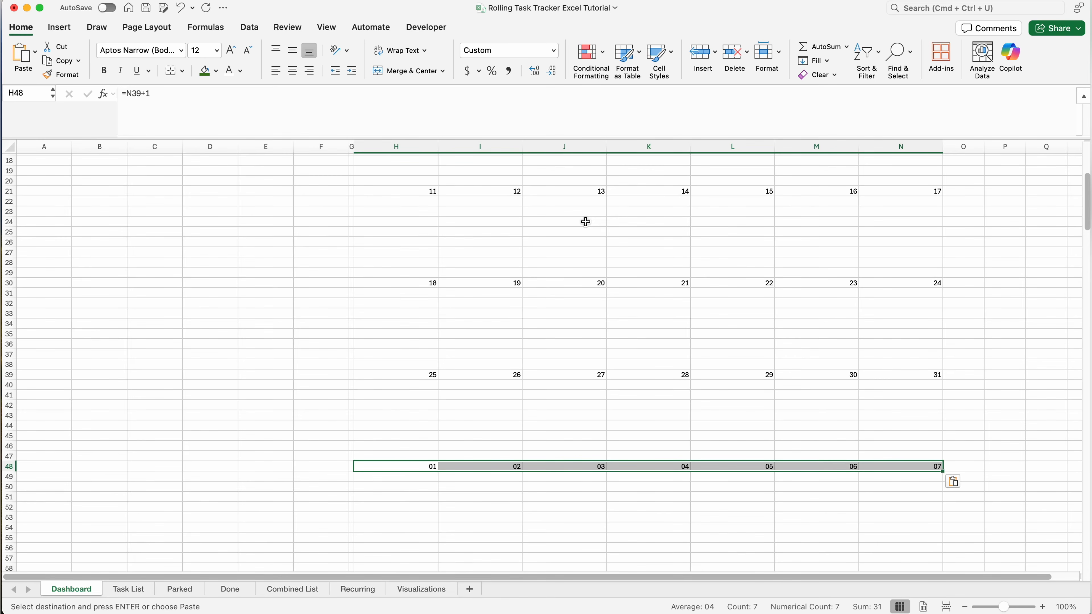
scroll(585, 223, up, 7)
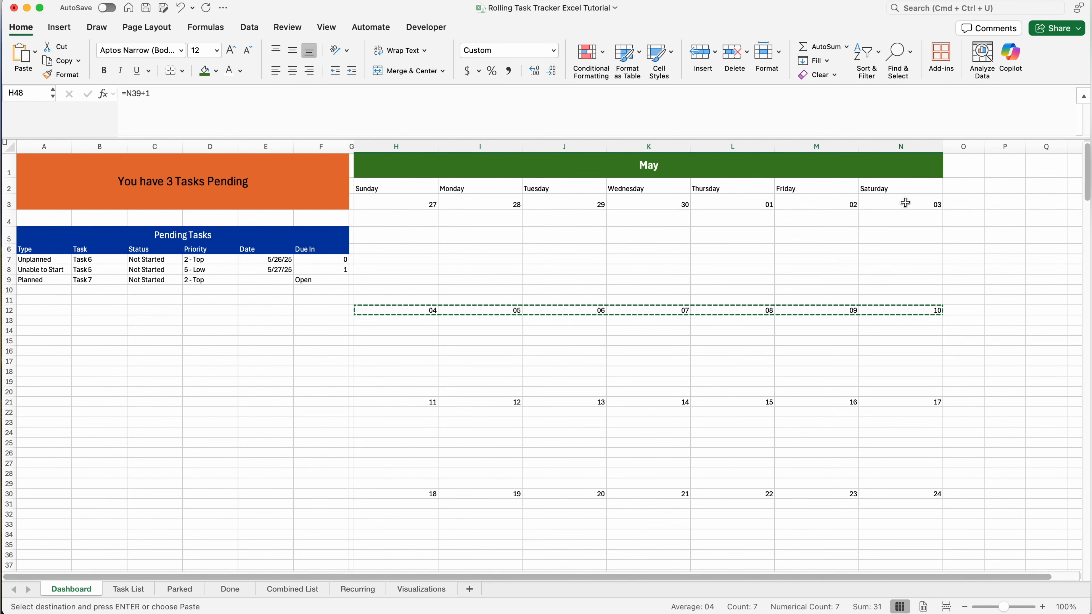
scroll(905, 202, down, 15)
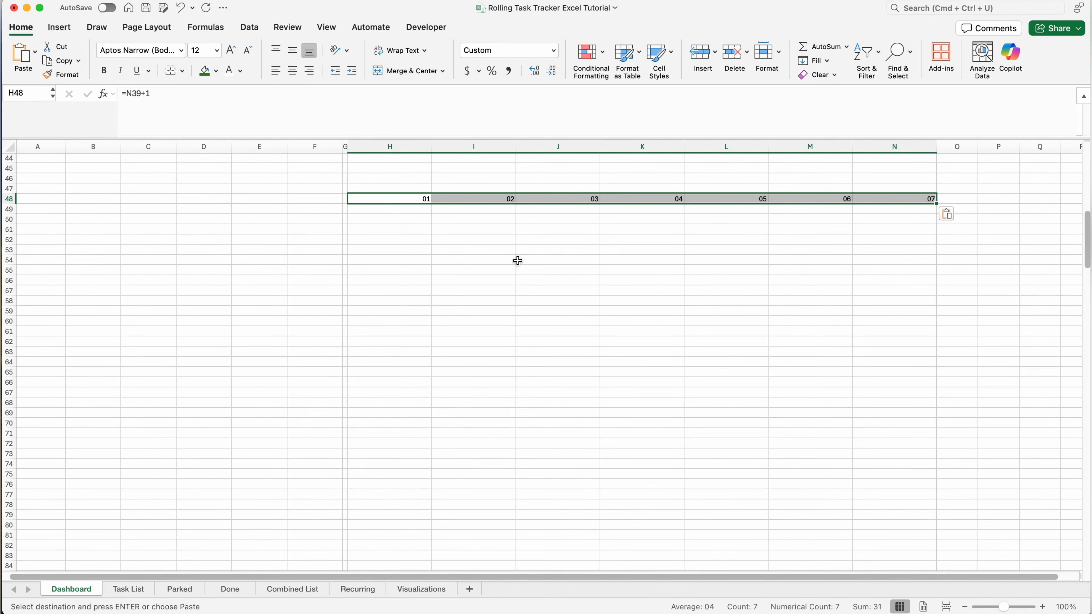
scroll(473, 241, up, 15)
Enter =IFERROR(INDEX(FILTER('Combined List'!$H$2:$H$10000,'Combined List'!$E$2:$E$10000=Dashboard!H3,""),SEQUENCE(8),1),"") in H4 and check its source columns on the Combined List sheet
click(421, 219)
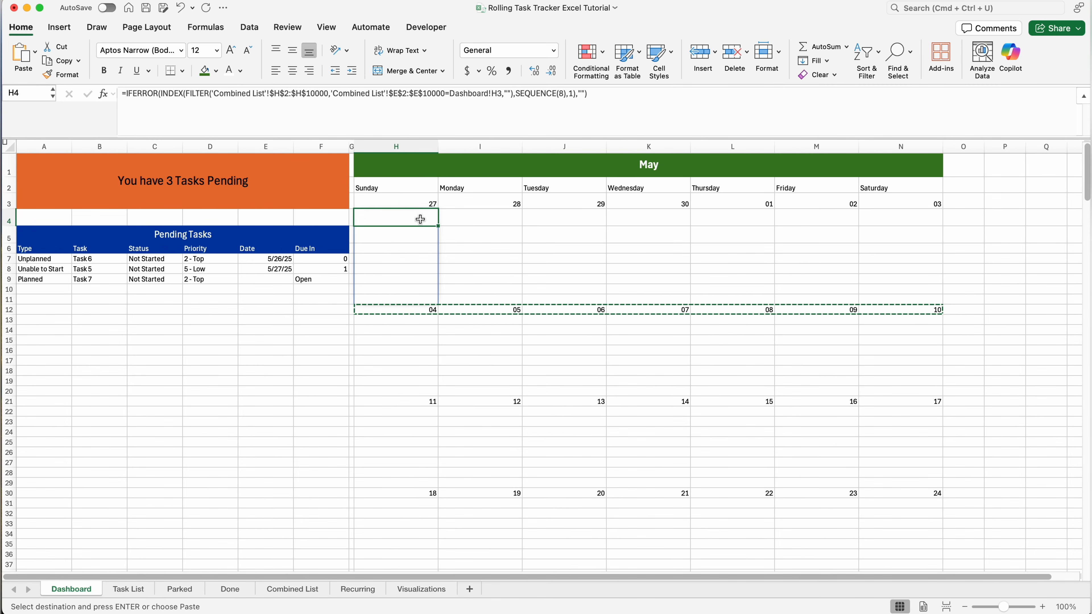
click(292, 589)
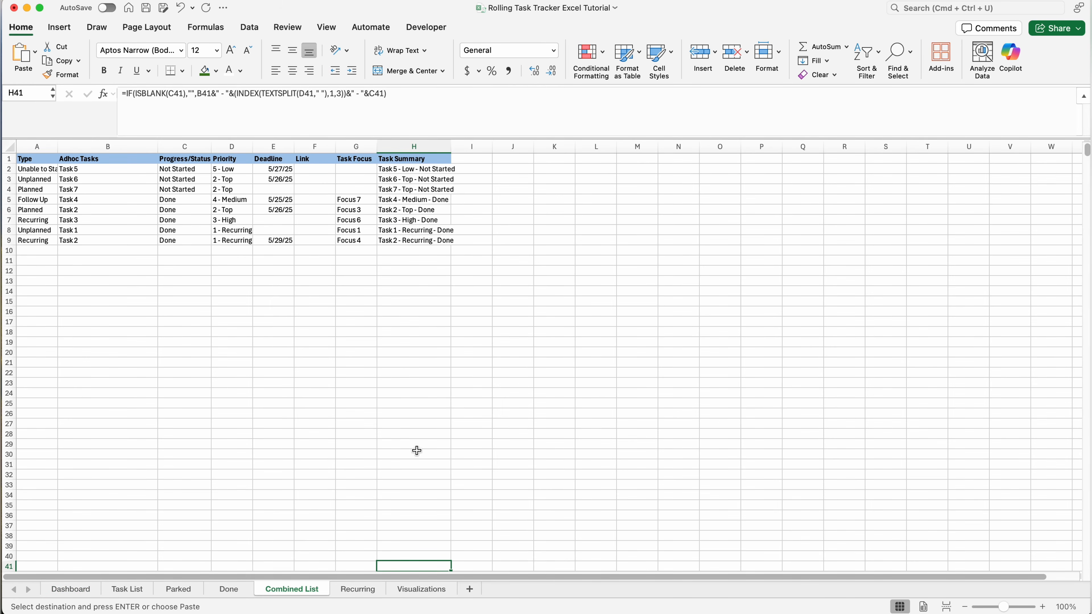
click(71, 589)
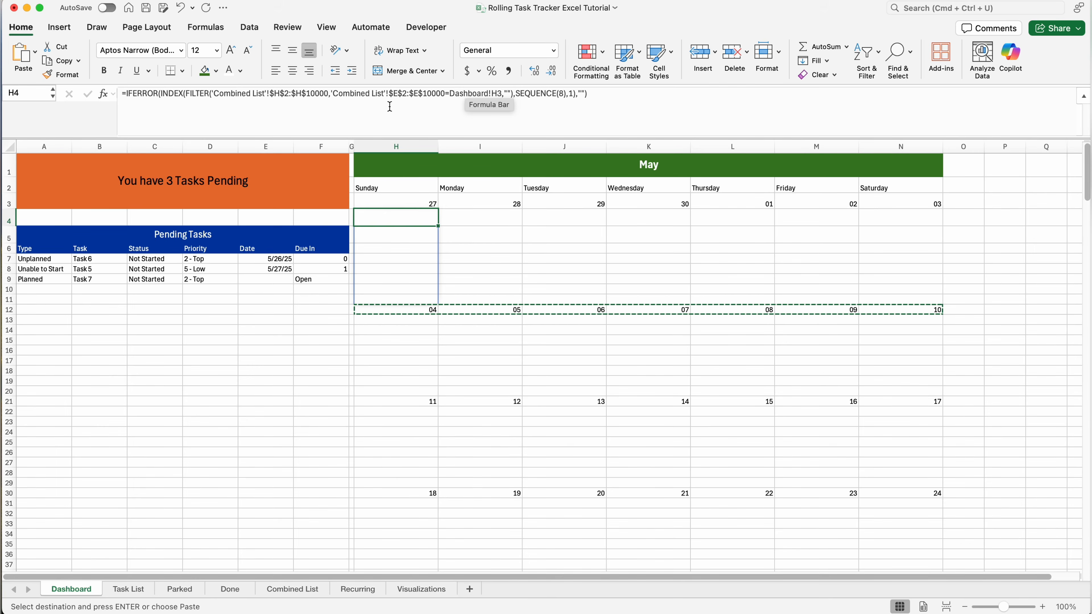
click(293, 589)
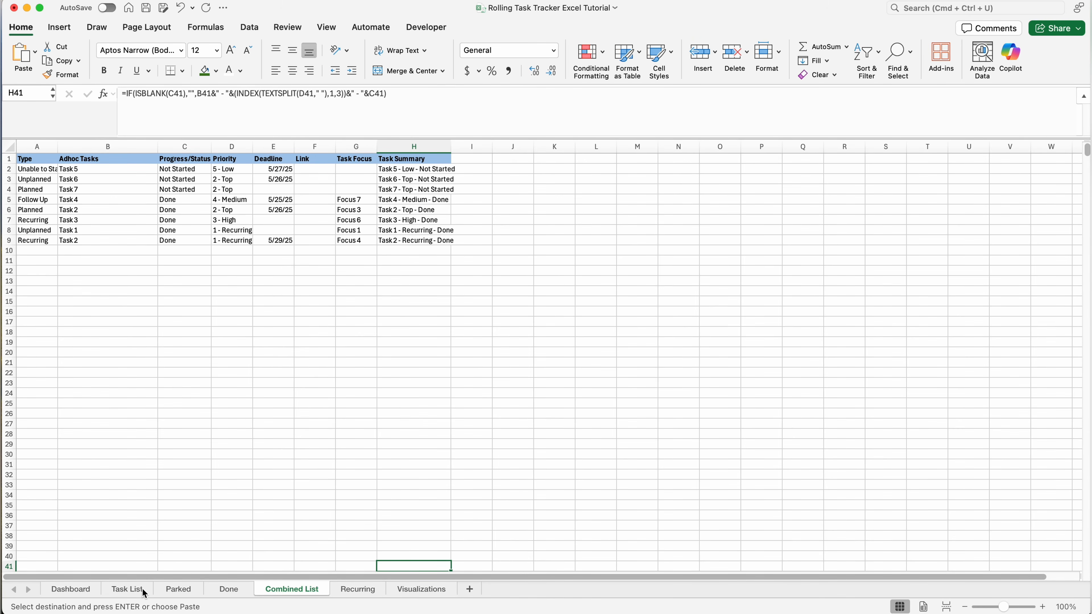
Compare the H4 formula on the Dashboard with its Deadline and Task Summary source ranges on the Combined List sheet
click(71, 589)
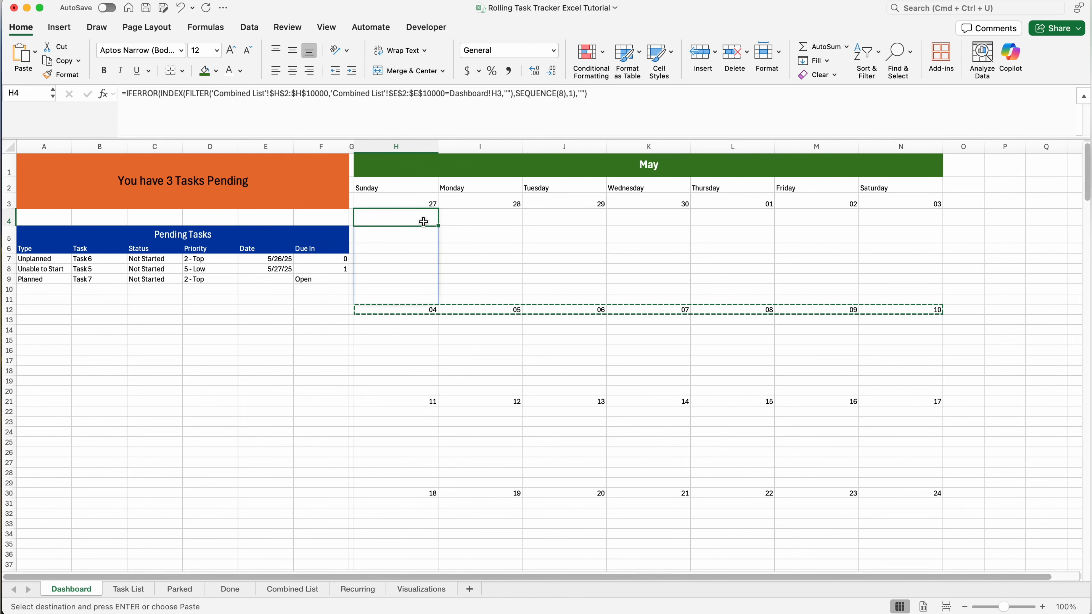
click(296, 598)
drag(279, 169, 276, 243)
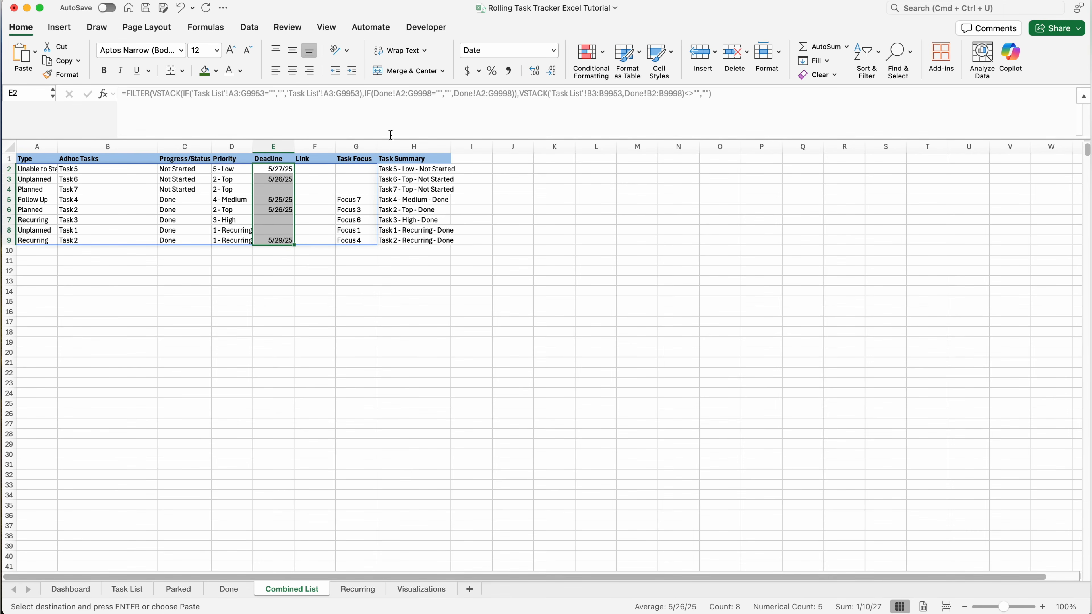
drag(411, 170, 407, 246)
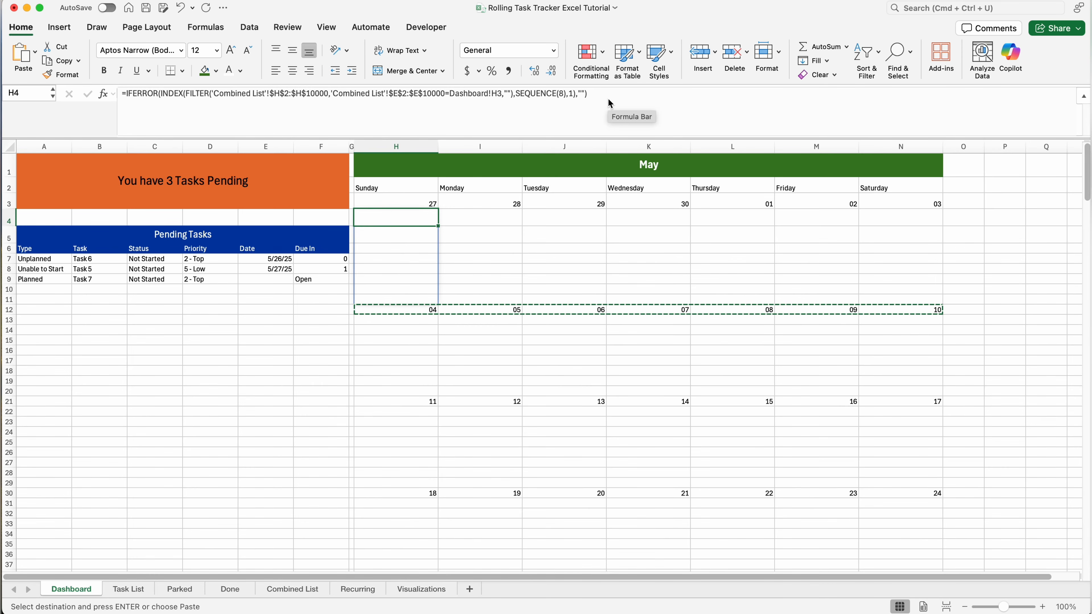
Fill the H4 task formula across to N4, and copy H4:N4 to rows 13 and 22 starting in column H
key(Escape)
drag(438, 224, 409, 219)
click(920, 221)
key(super+c)
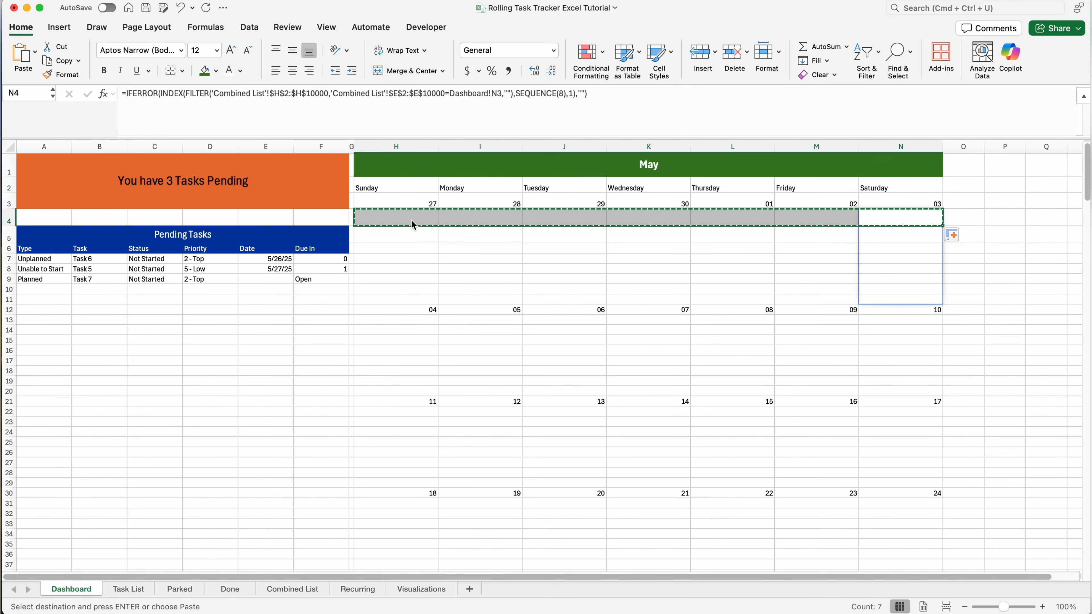
click(413, 320)
key(super+v)
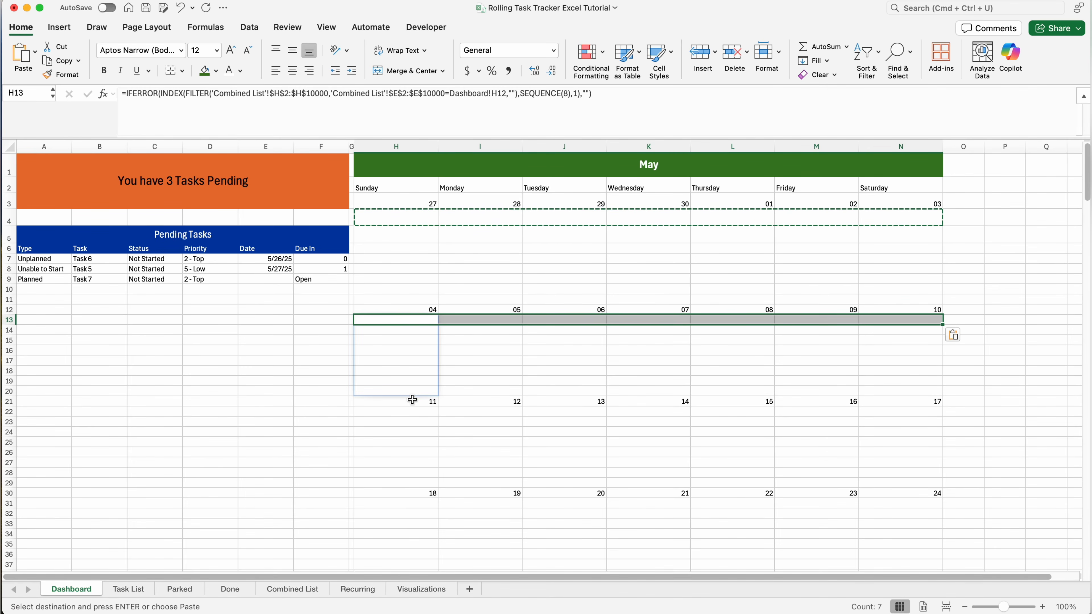
click(414, 413)
key(super+v)
Copy the same week of task formulas to rows 31, 40 and 49, each starting in column H
scroll(414, 412, down, 1)
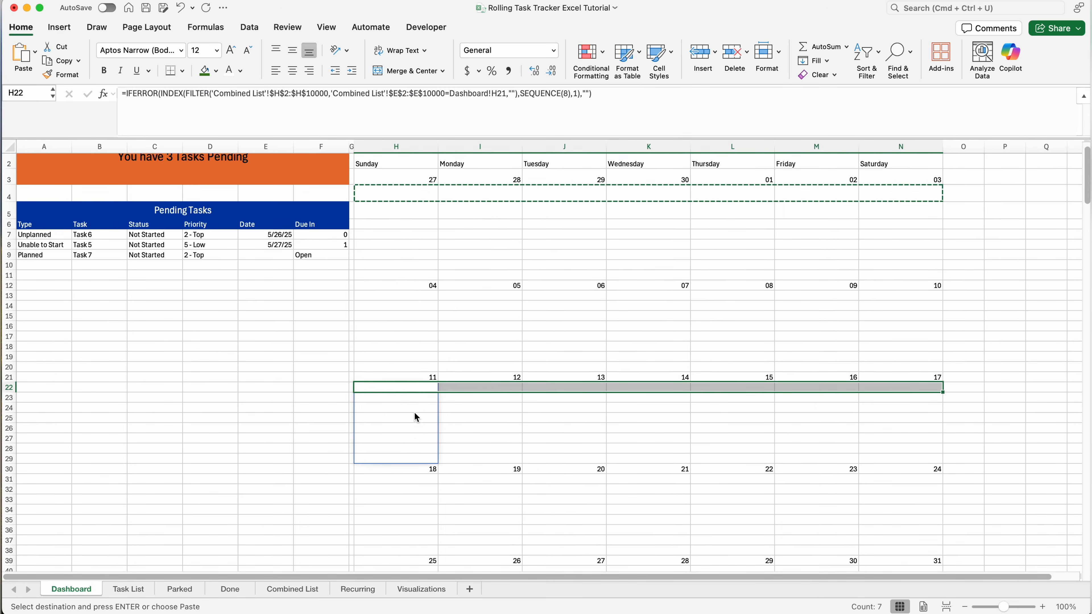
scroll(416, 417, down, 3)
click(415, 431)
key(super+v)
scroll(416, 432, down, 3)
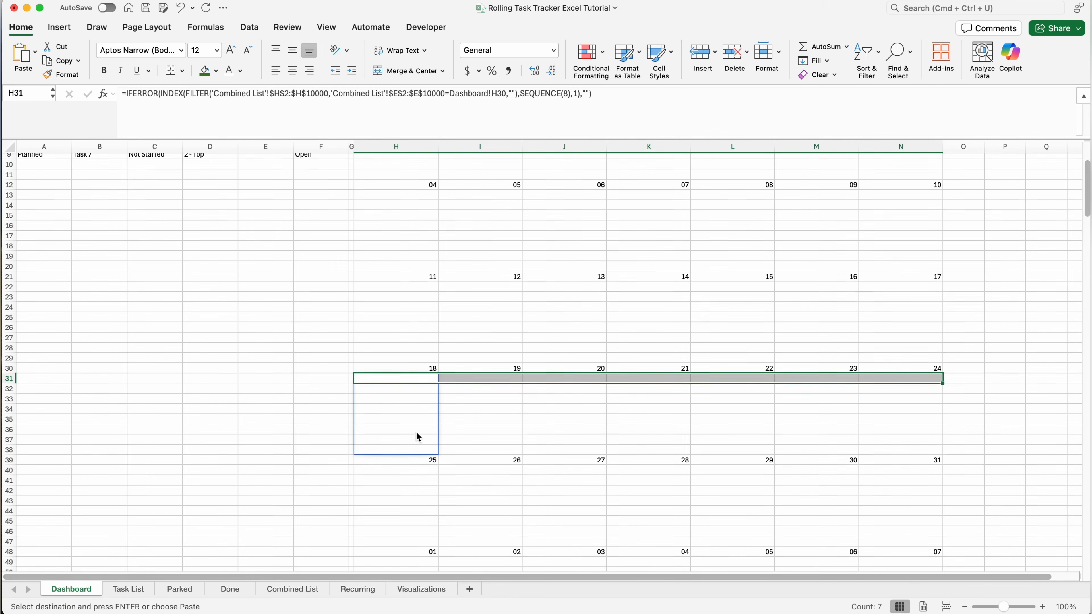
click(417, 471)
key(super+v)
scroll(419, 473, down, 3)
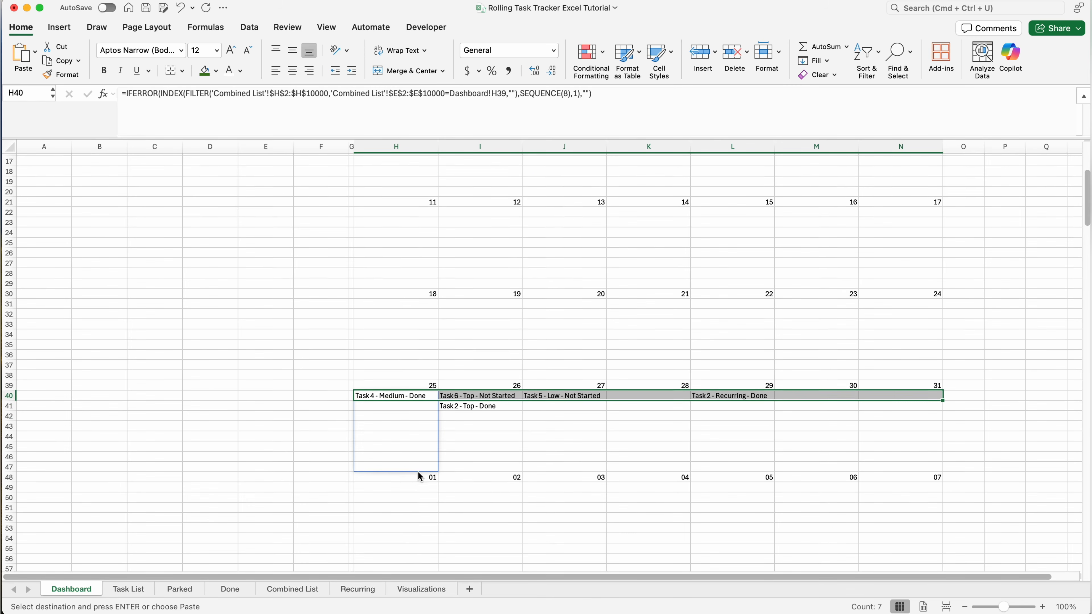
scroll(420, 477, down, 1)
click(419, 469)
key(super+v)
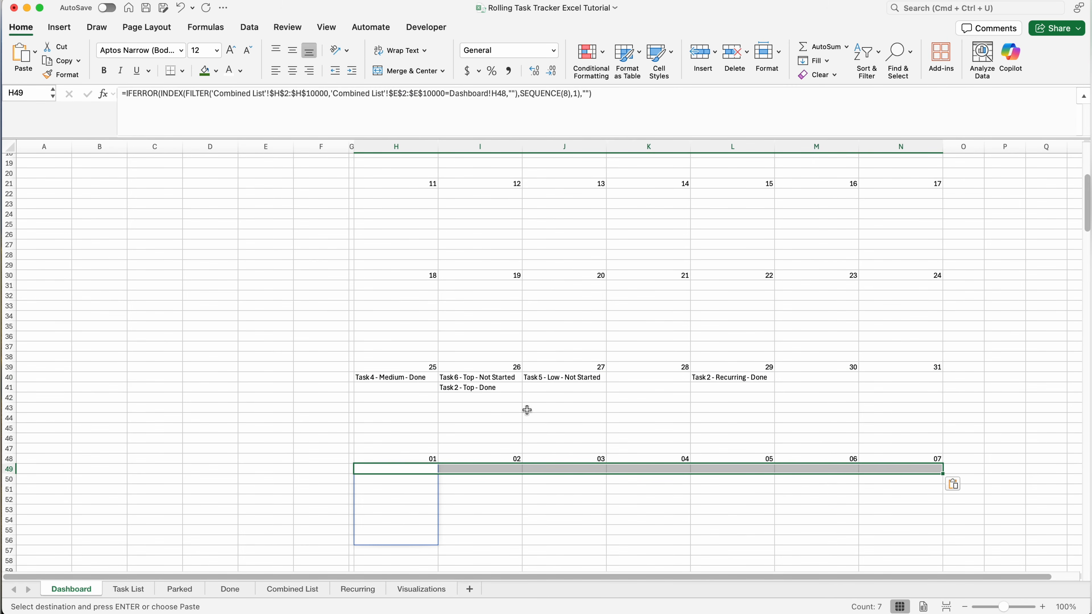
Examine the tasks listed under the calendar's dates, especially the last week of May in rows 40 and 41
click(576, 389)
scroll(575, 388, up, 6)
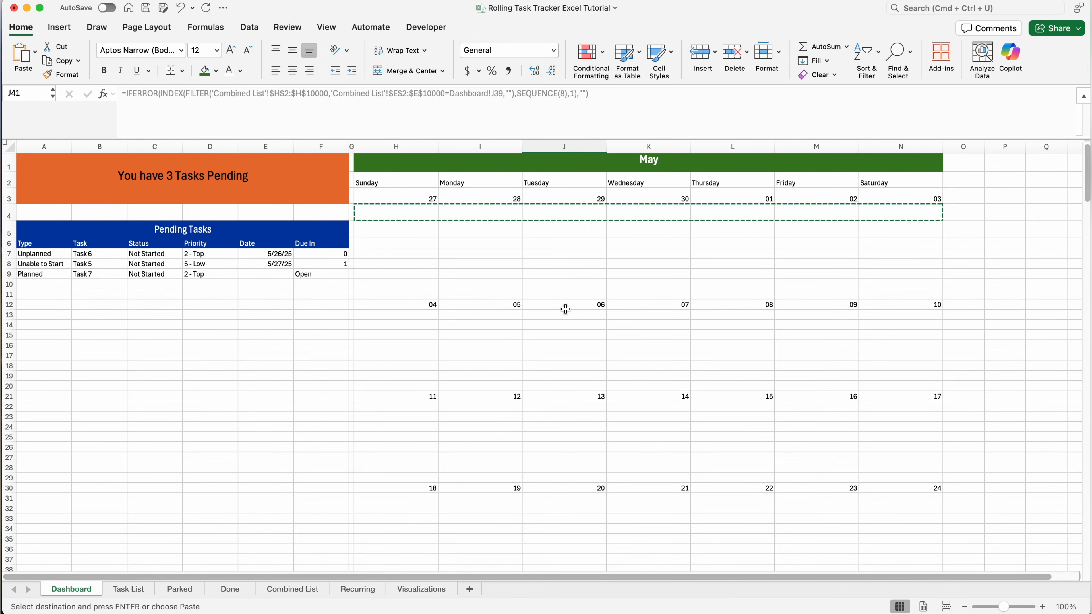
scroll(566, 310, down, 9)
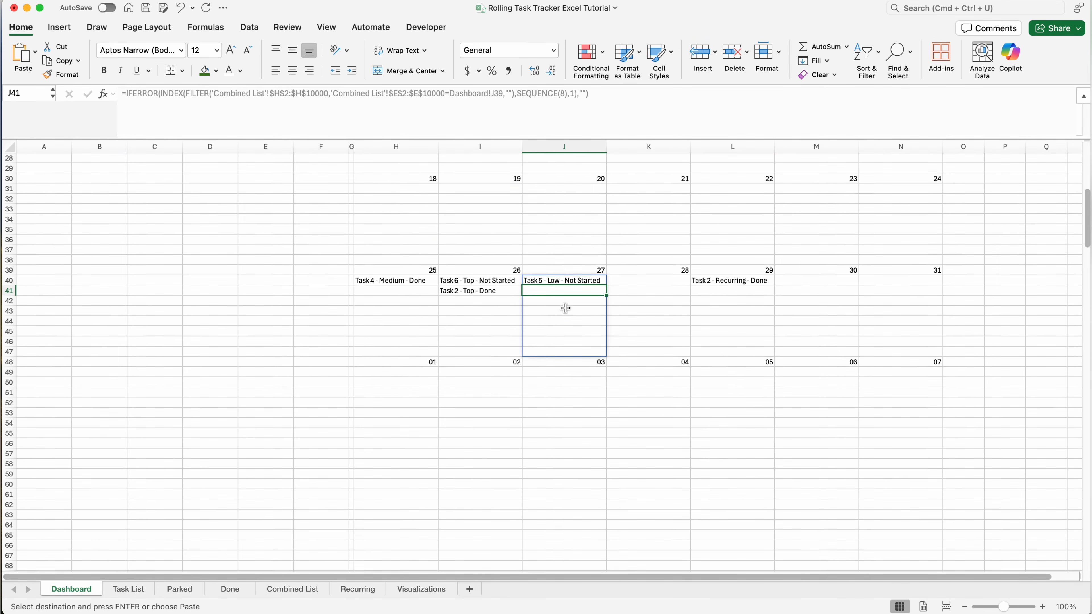
click(462, 296)
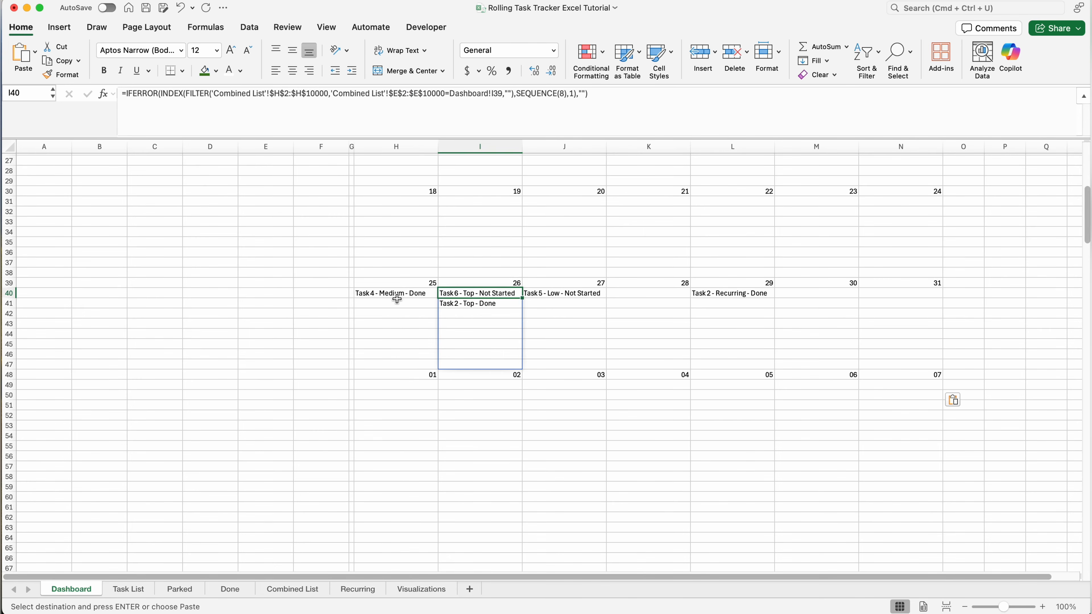
click(410, 294)
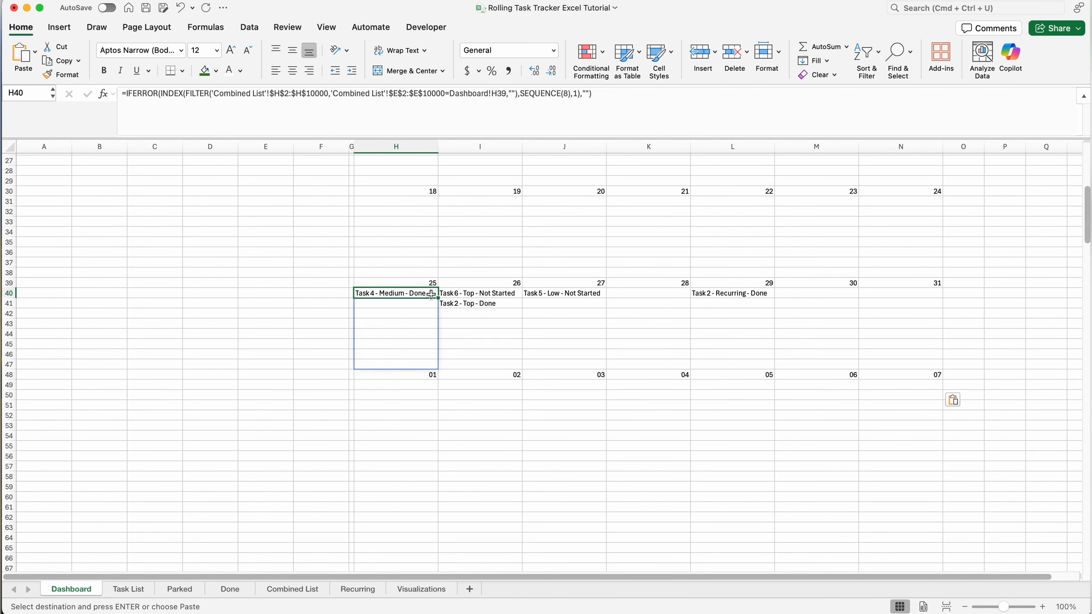
click(488, 294)
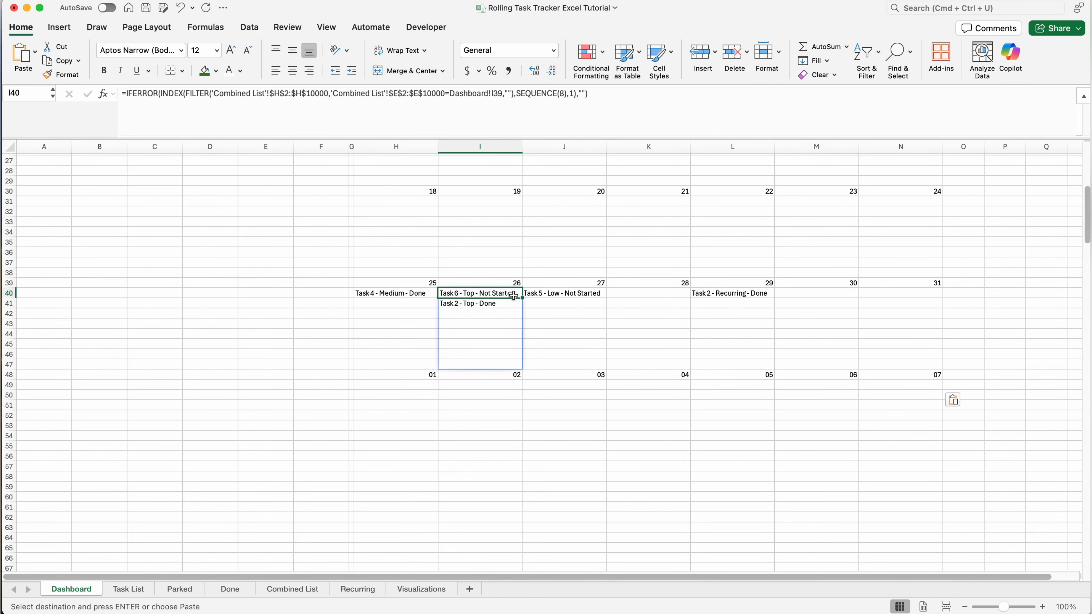
click(486, 306)
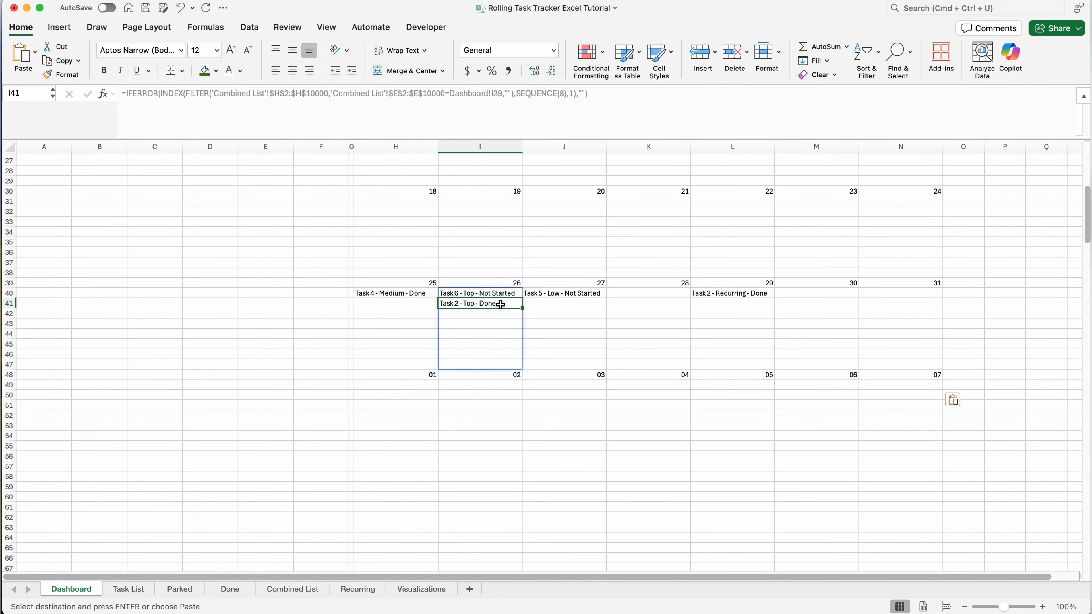
click(566, 299)
click(727, 281)
click(662, 236)
scroll(662, 237, up, 10)
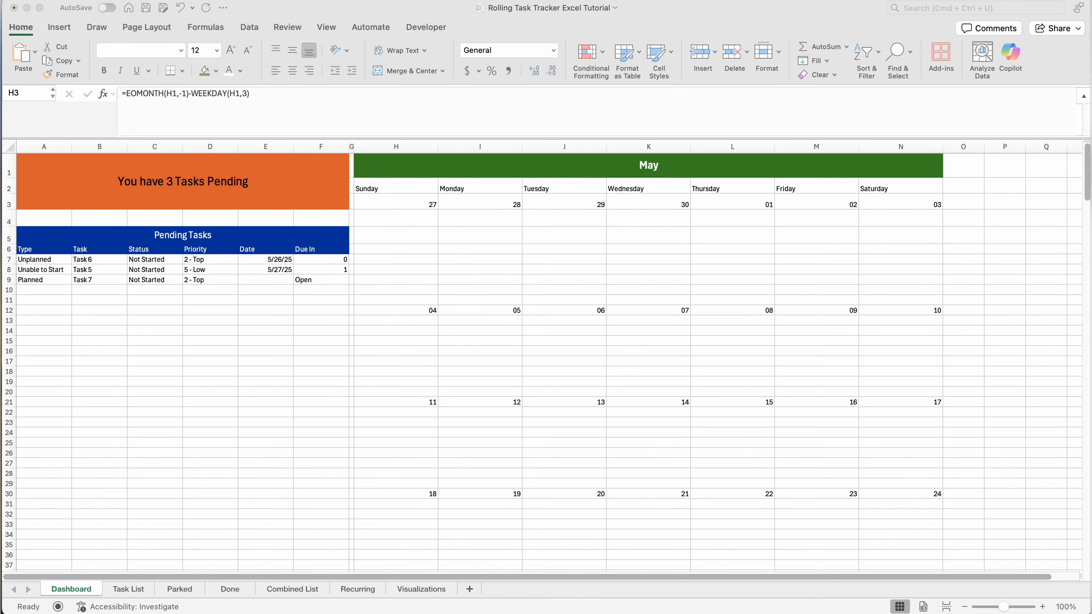
Add a Classic conditional formatting rule to H1:N56 for cells with specific text containing Done
click(732, 205)
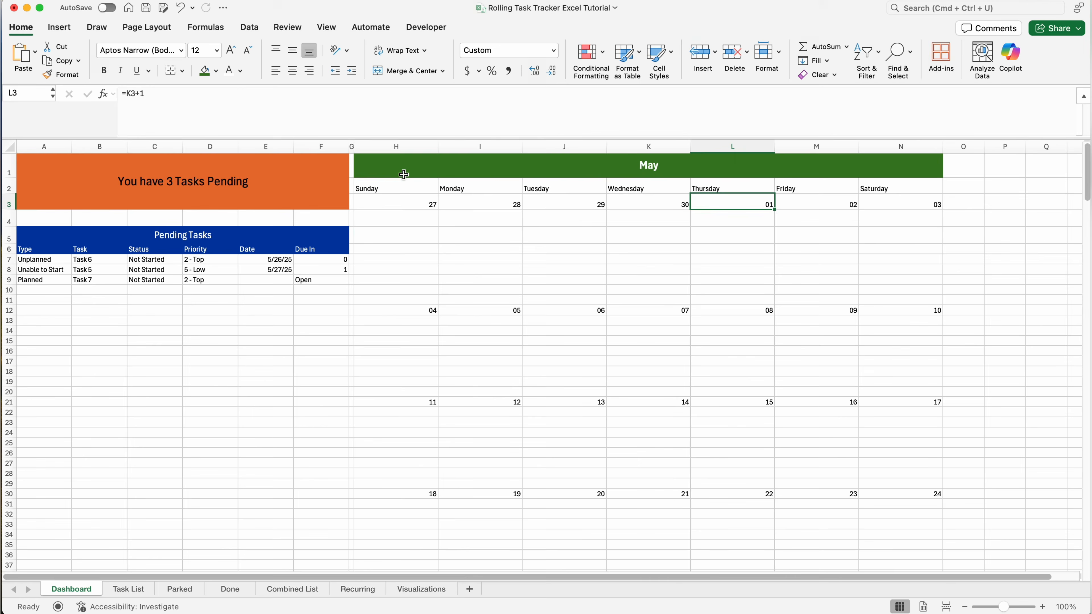
drag(398, 172, 695, 558)
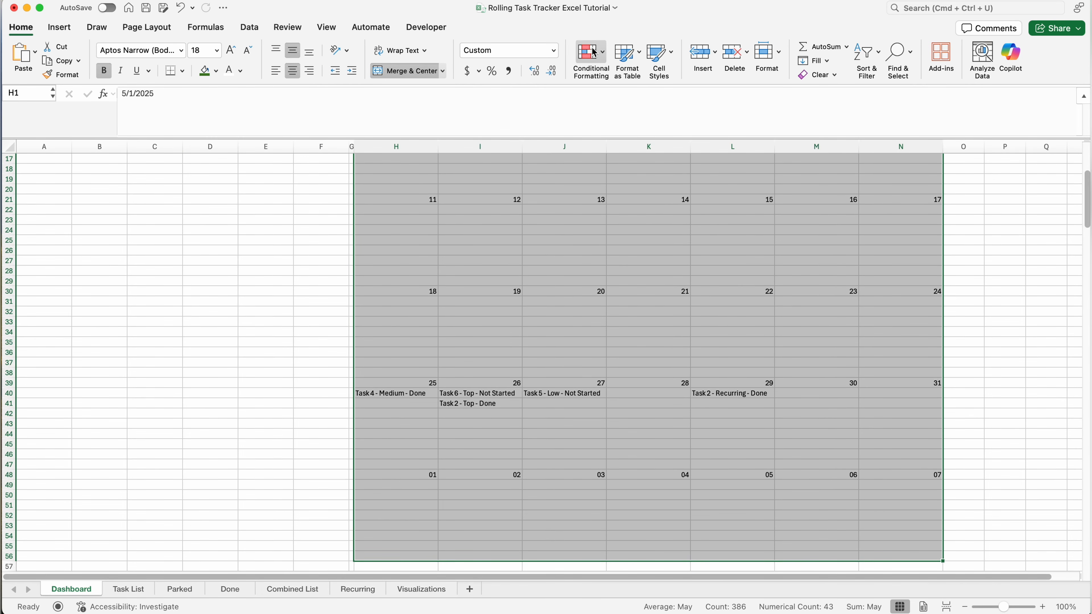
click(595, 59)
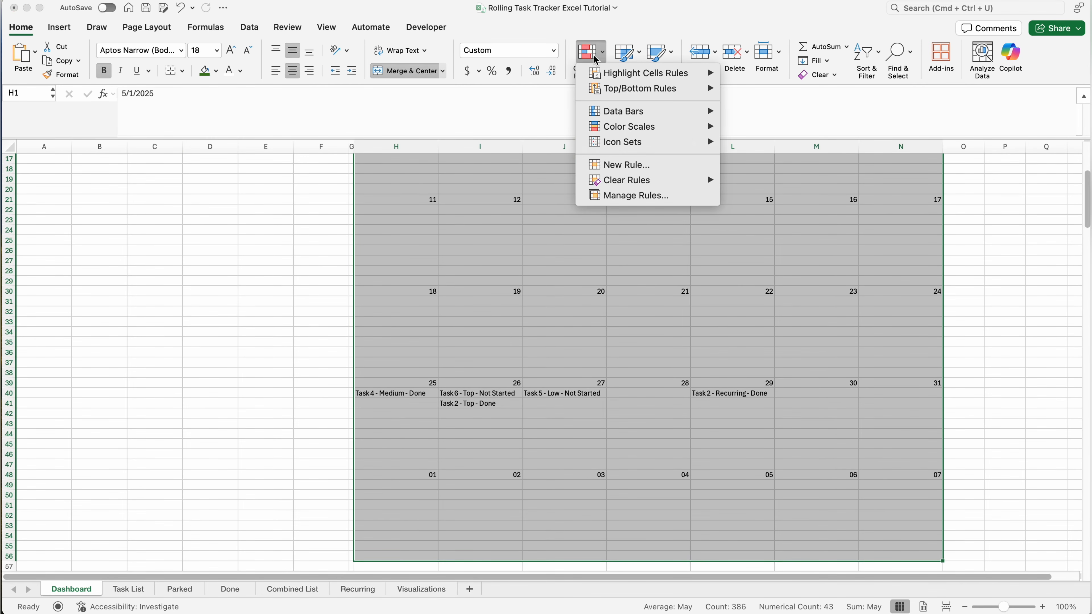
click(647, 165)
click(494, 100)
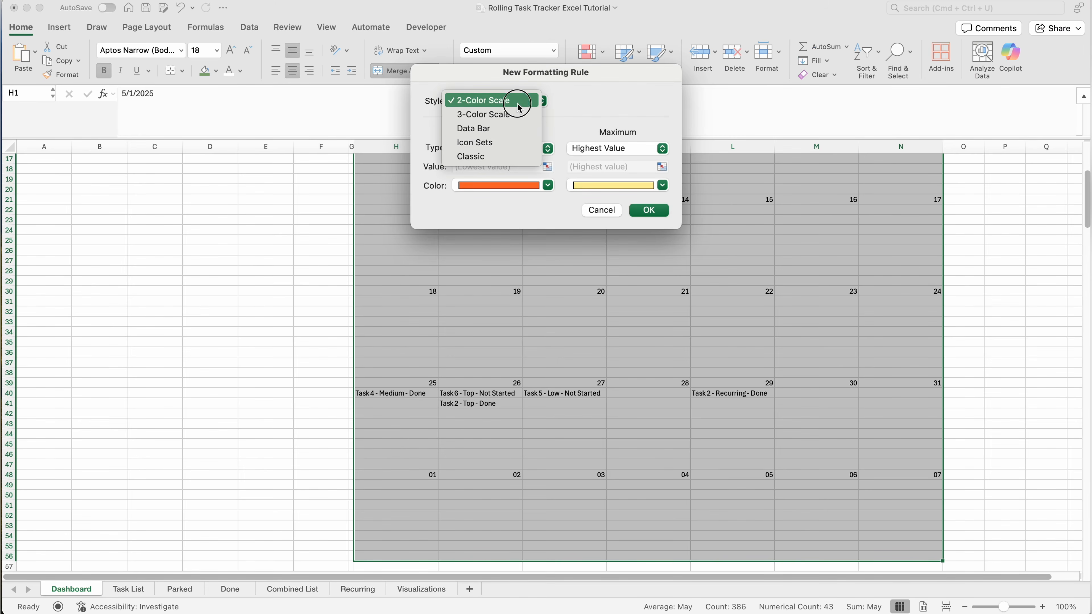
click(498, 156)
click(520, 134)
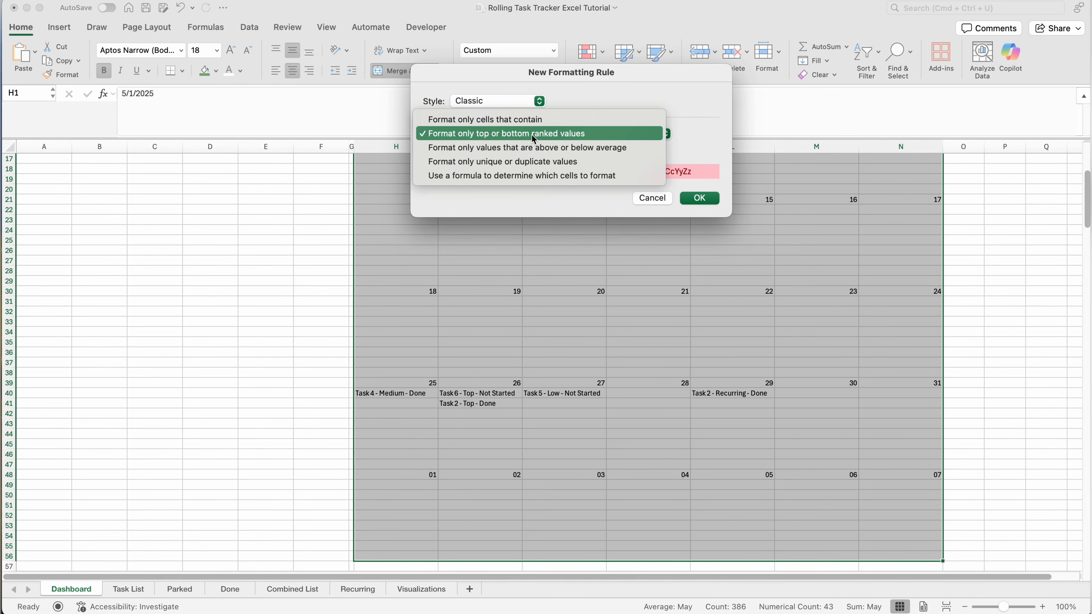
click(517, 126)
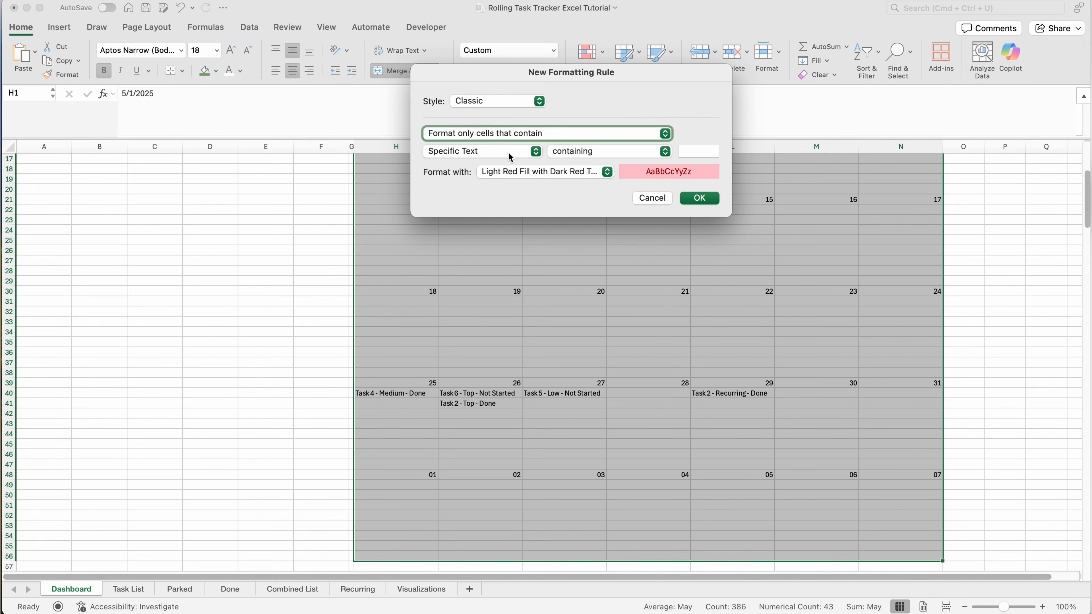
click(509, 153)
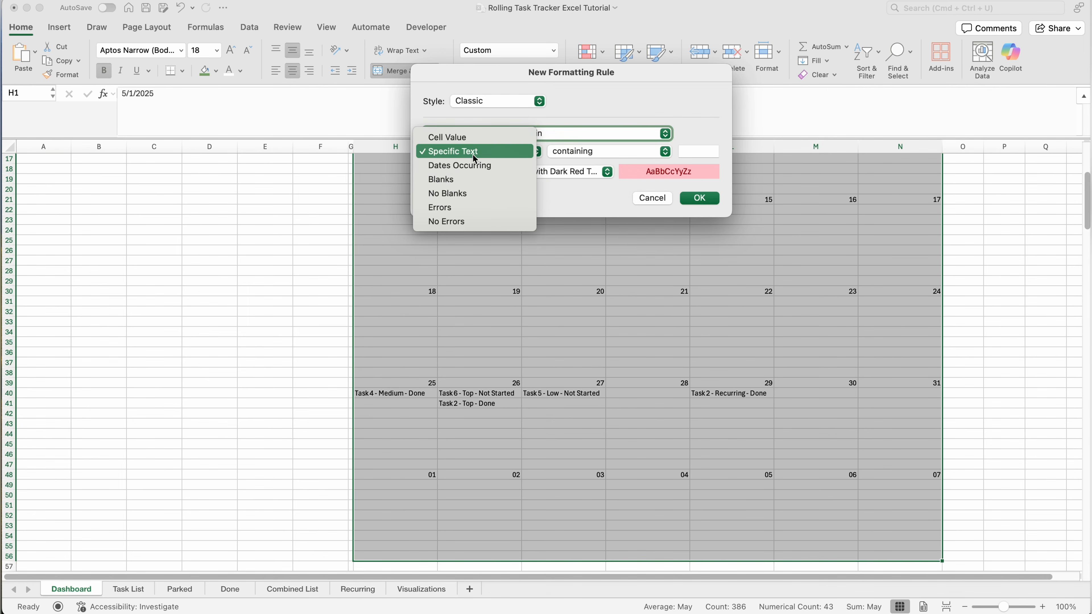
click(698, 144)
click(705, 150)
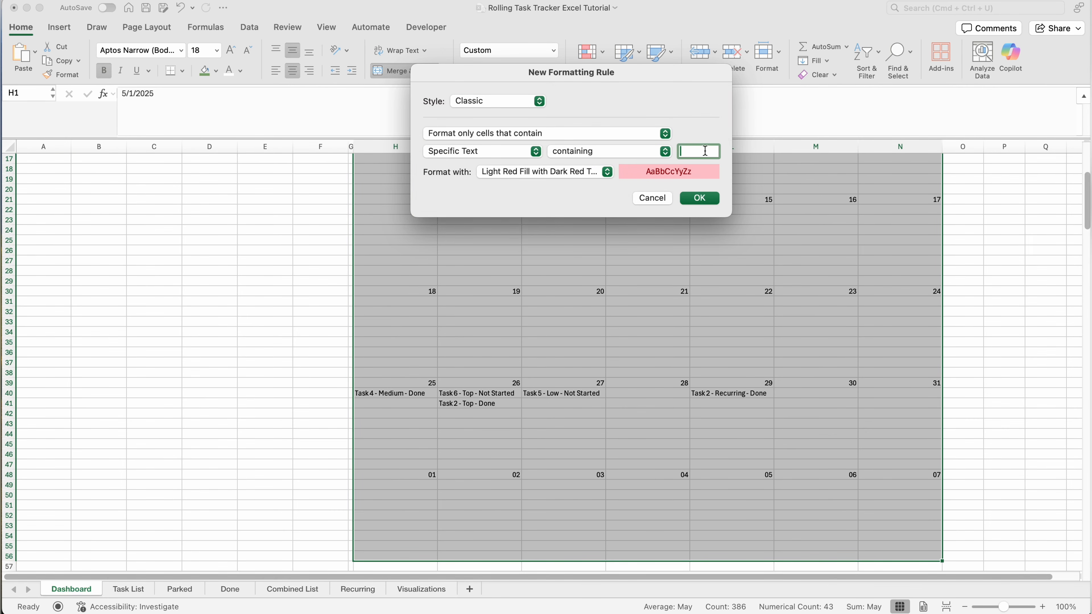
text(Done)
key(Return)
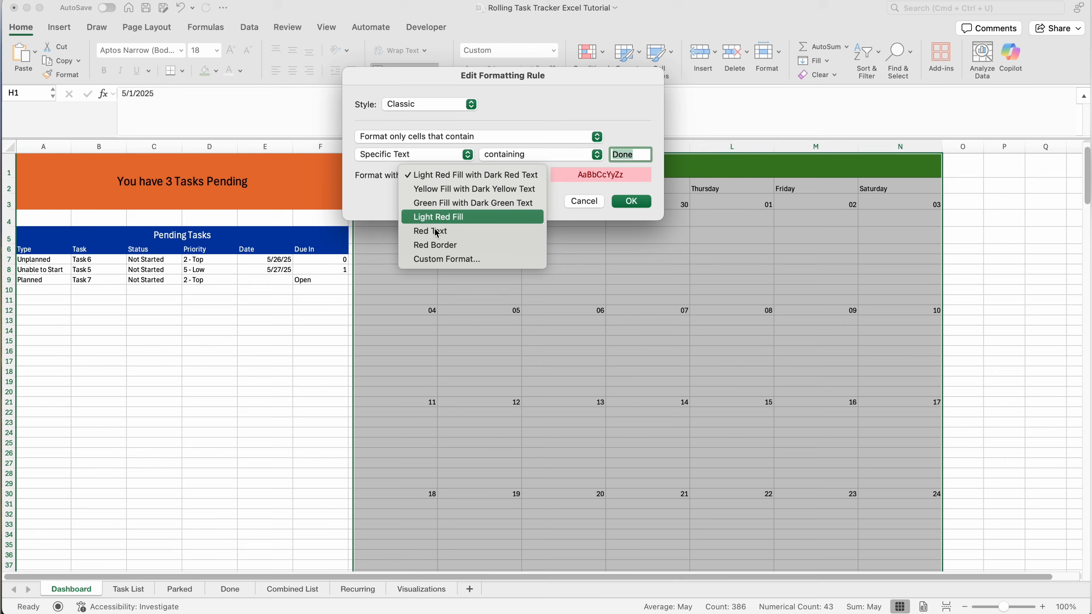
Give the Done rule a custom format with a grey italic font and apply it to the calendar
click(449, 259)
click(610, 44)
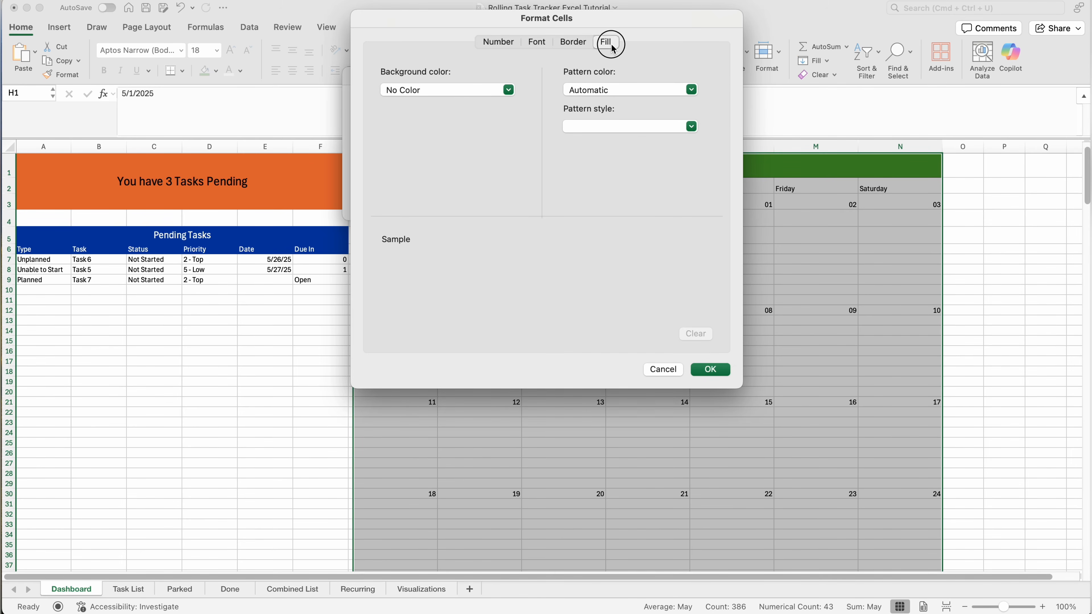
click(537, 42)
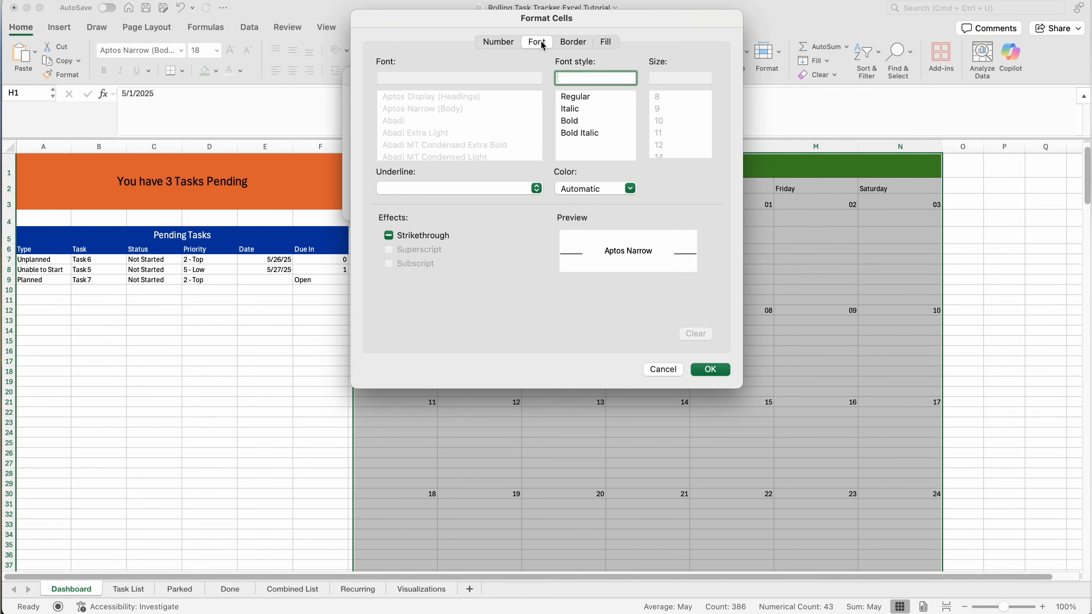
click(603, 189)
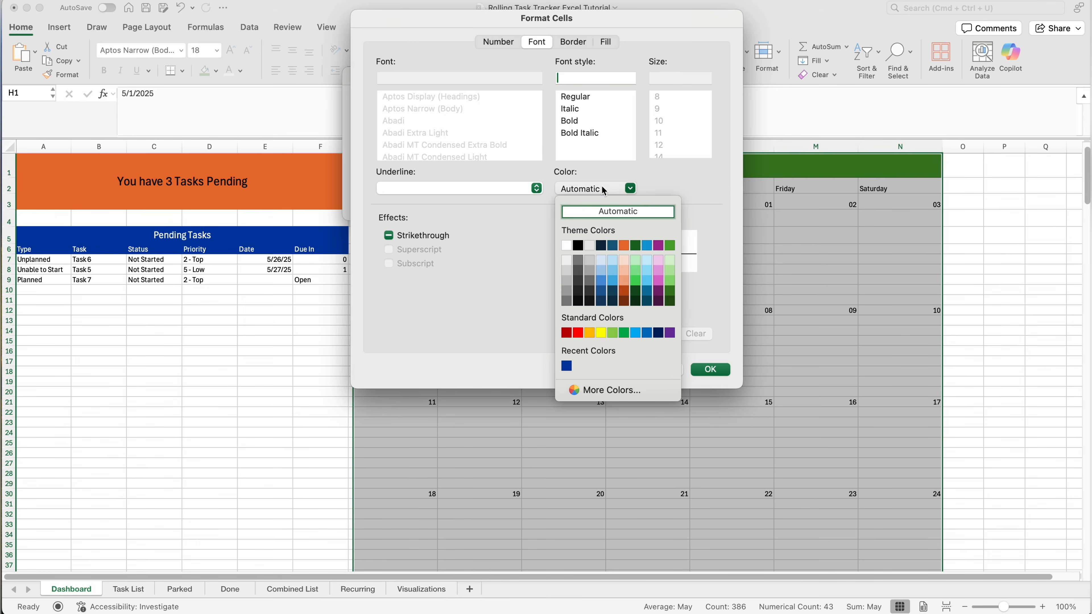
click(581, 262)
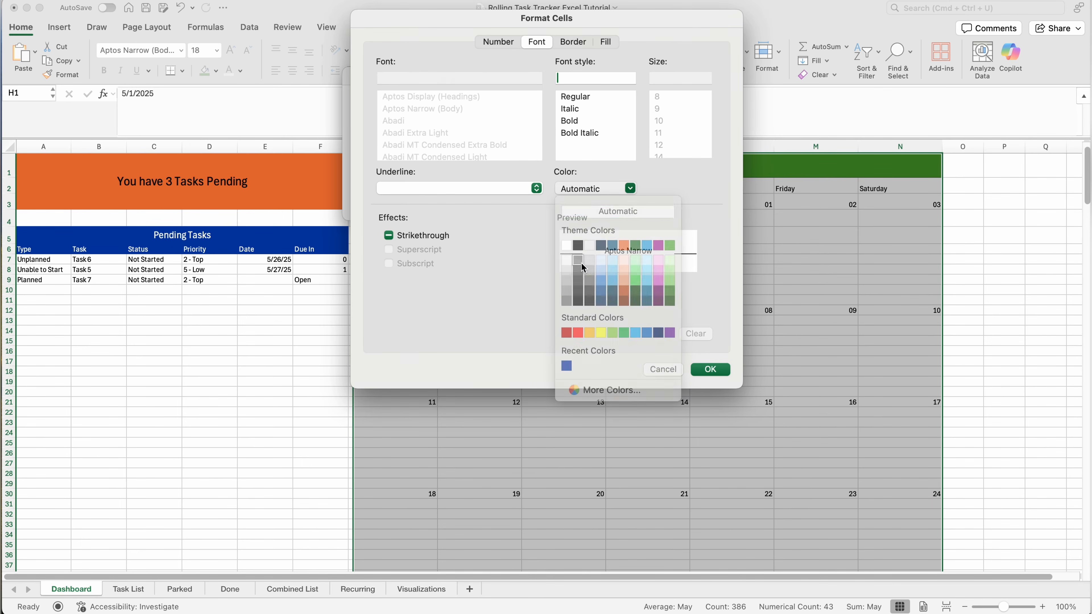
click(579, 108)
click(712, 368)
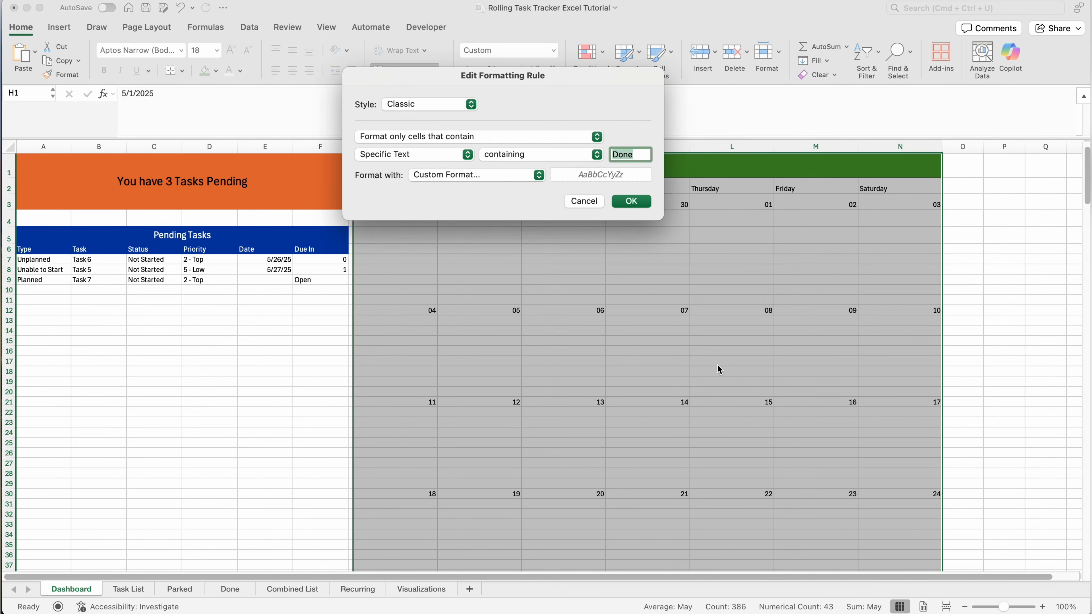
click(631, 201)
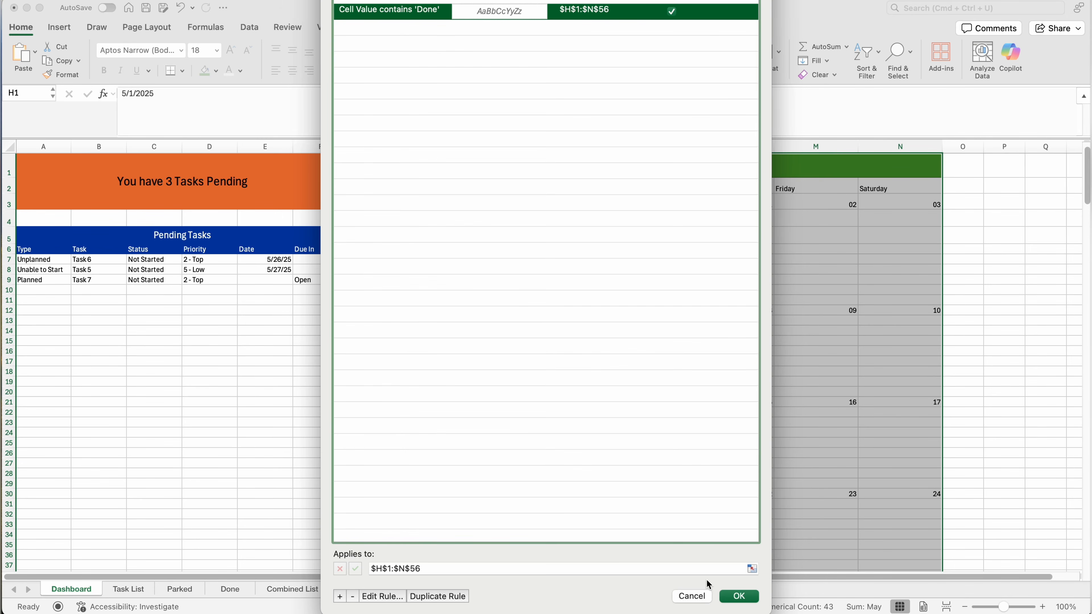
click(739, 596)
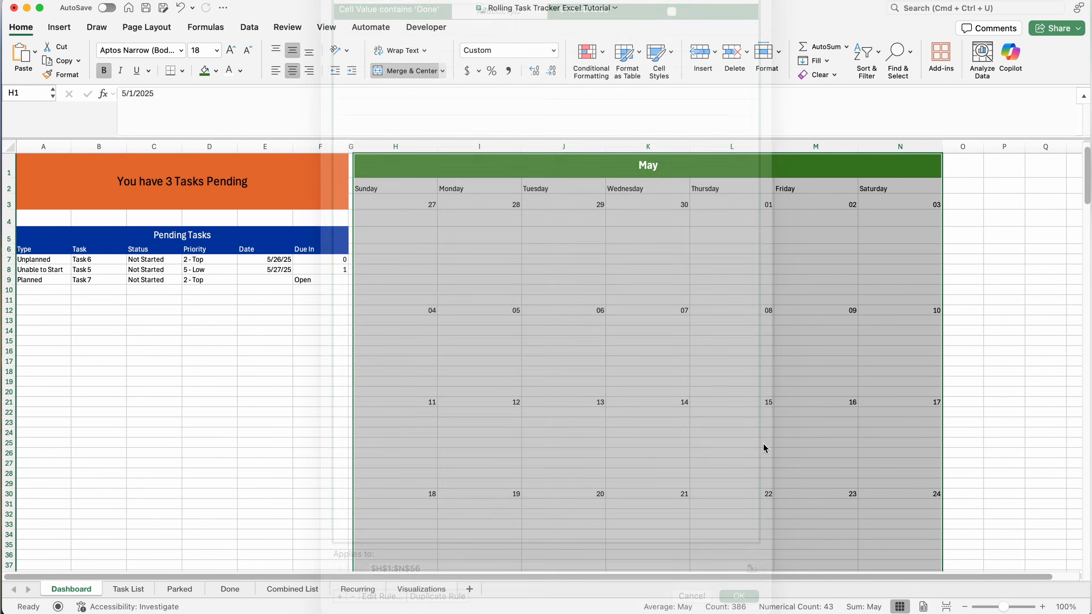
click(763, 446)
scroll(763, 447, down, 5)
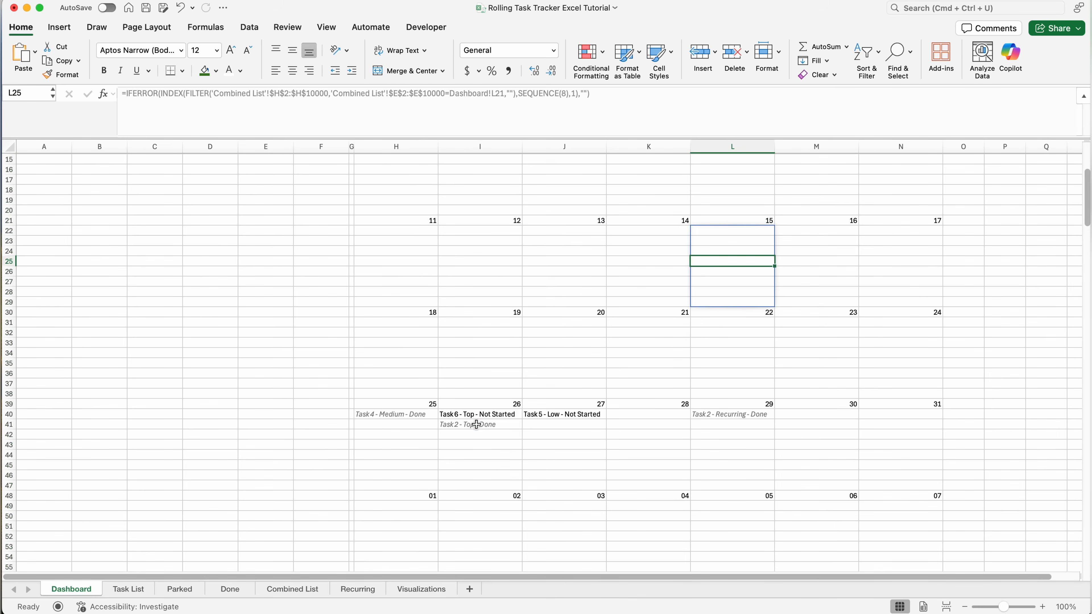
Duplicate the calendar's Done conditional formatting rule and change the copy's specific text to Pending
click(473, 425)
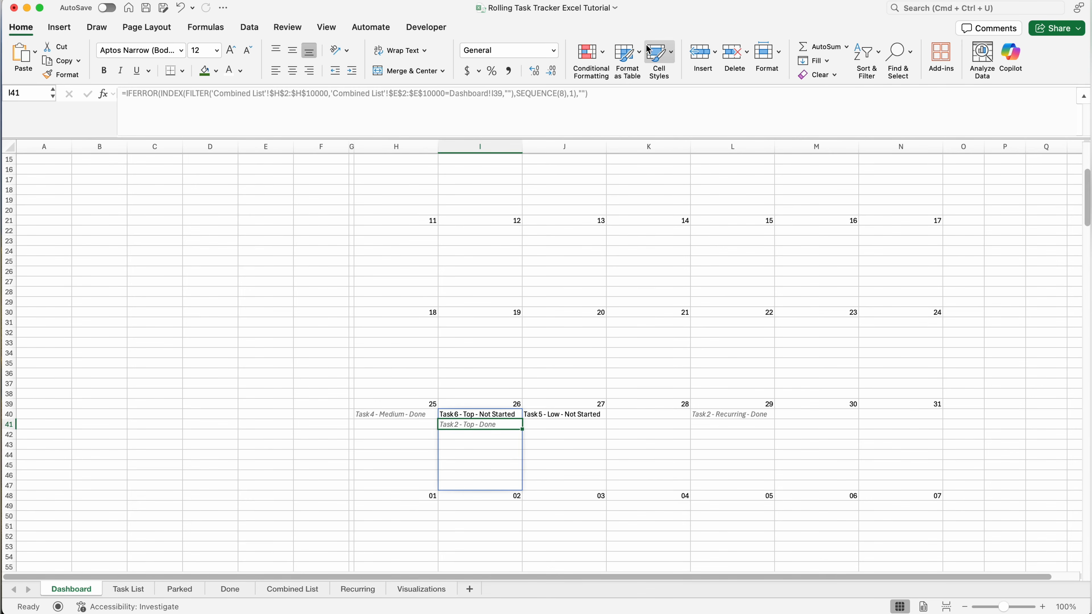
click(586, 54)
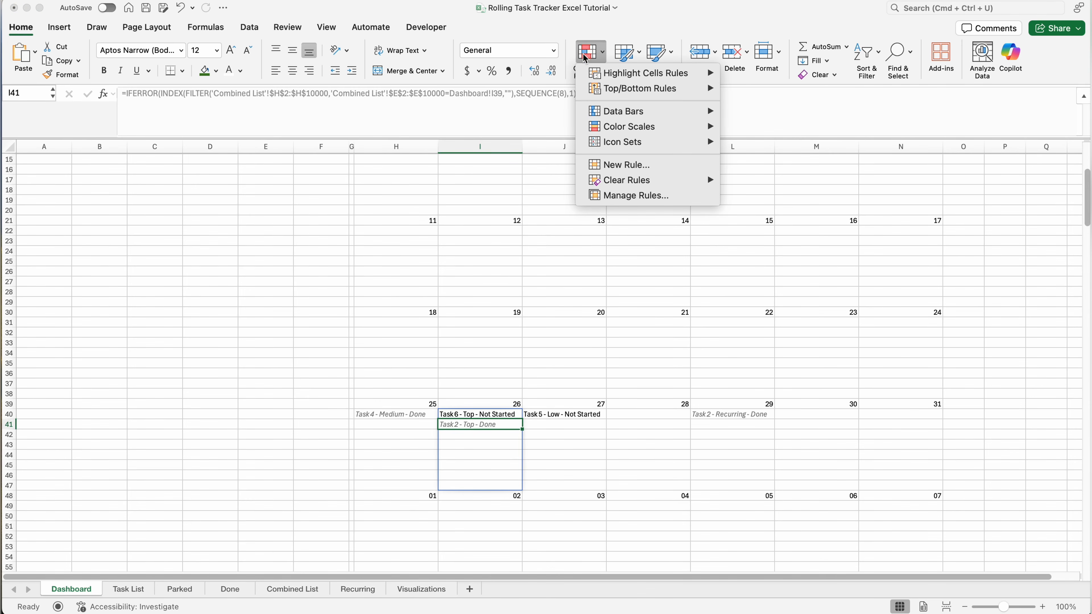
click(619, 199)
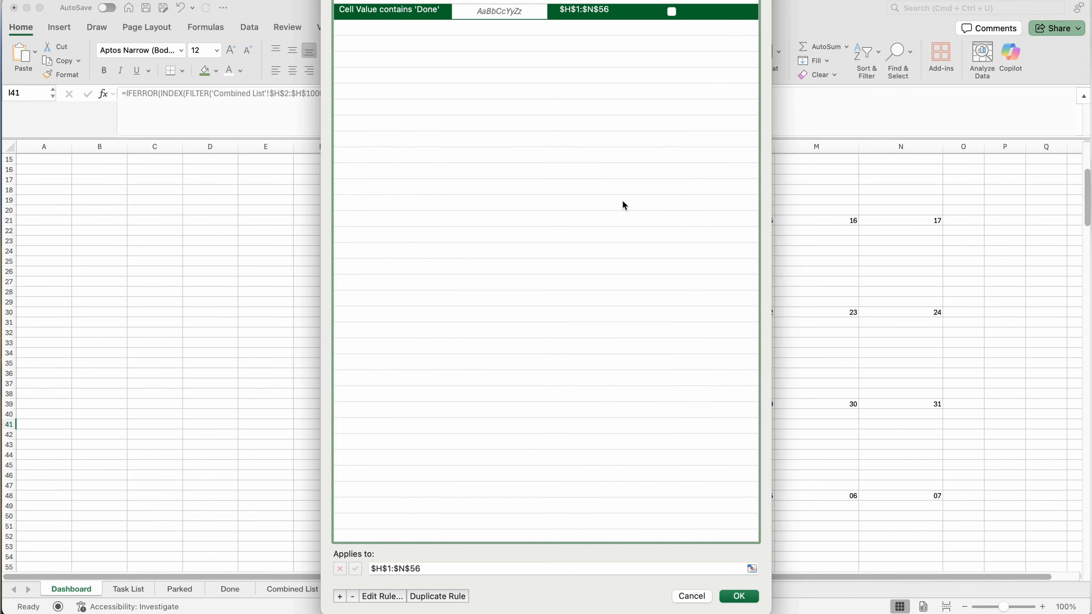
click(446, 596)
double_click(434, 27)
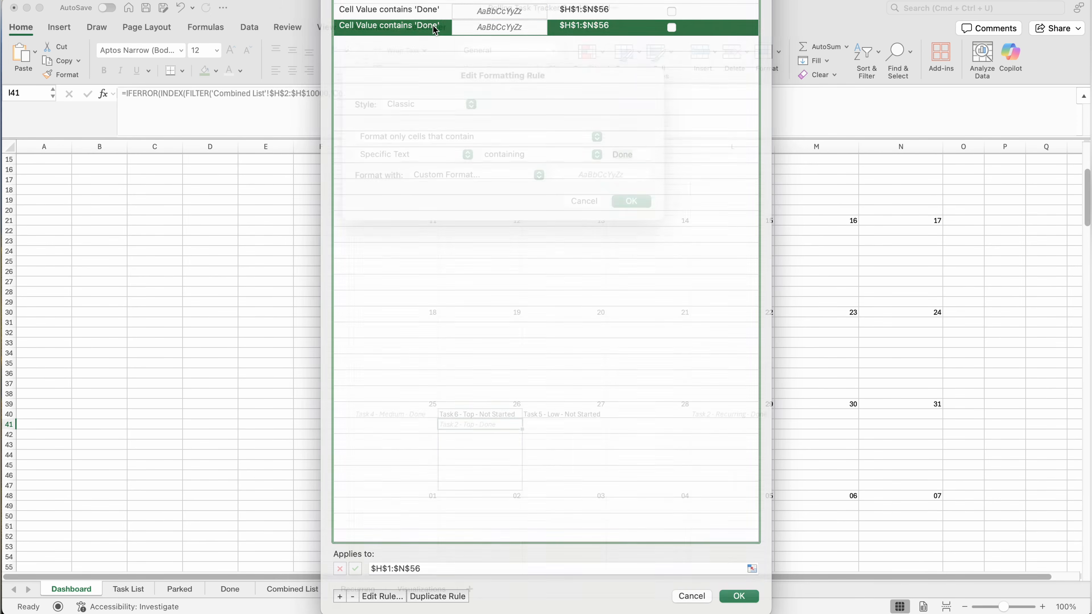
text(Pending)
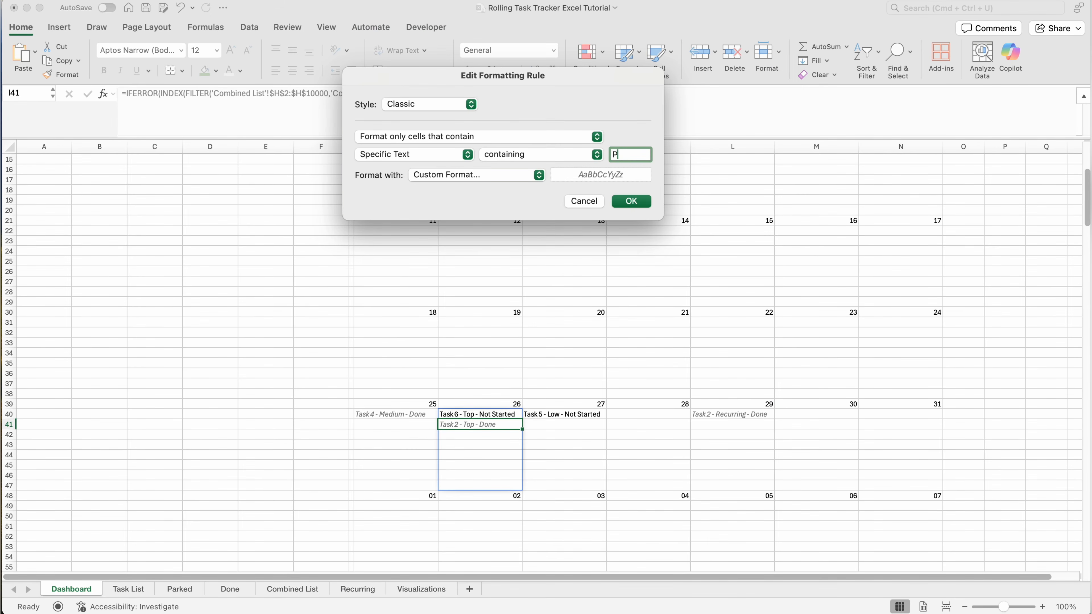
Give the Pending rule a custom format with a regular dark green font and turn off its Stop if true option
click(531, 177)
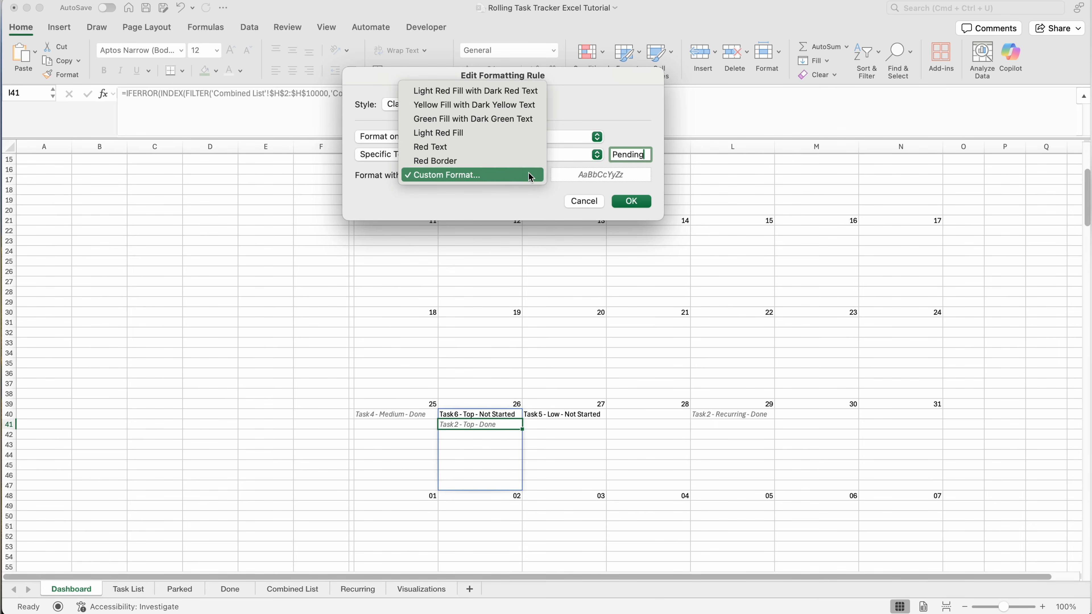
click(509, 176)
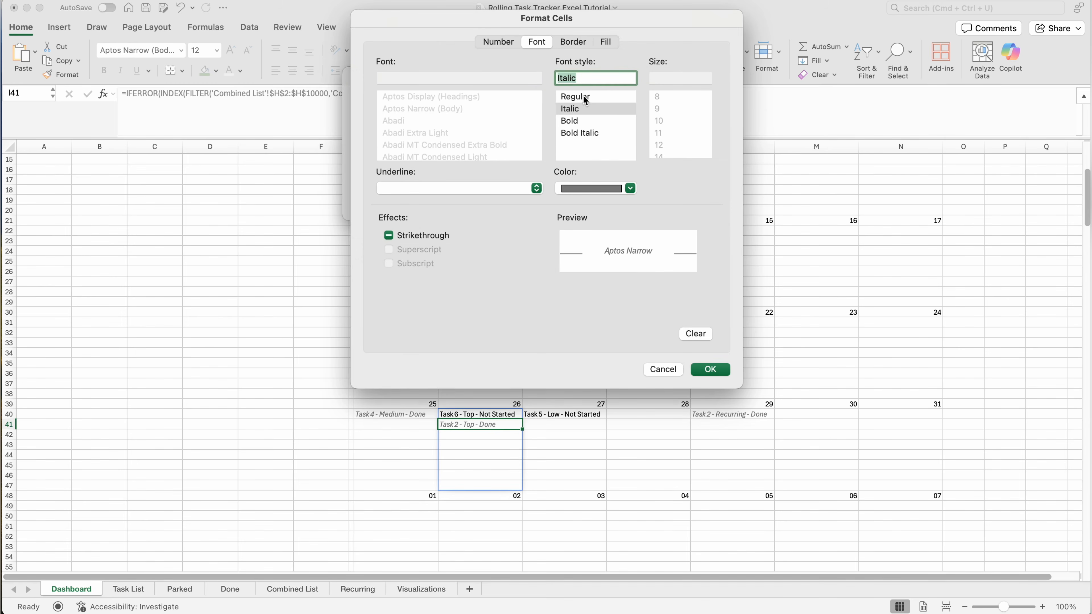
click(586, 100)
click(629, 190)
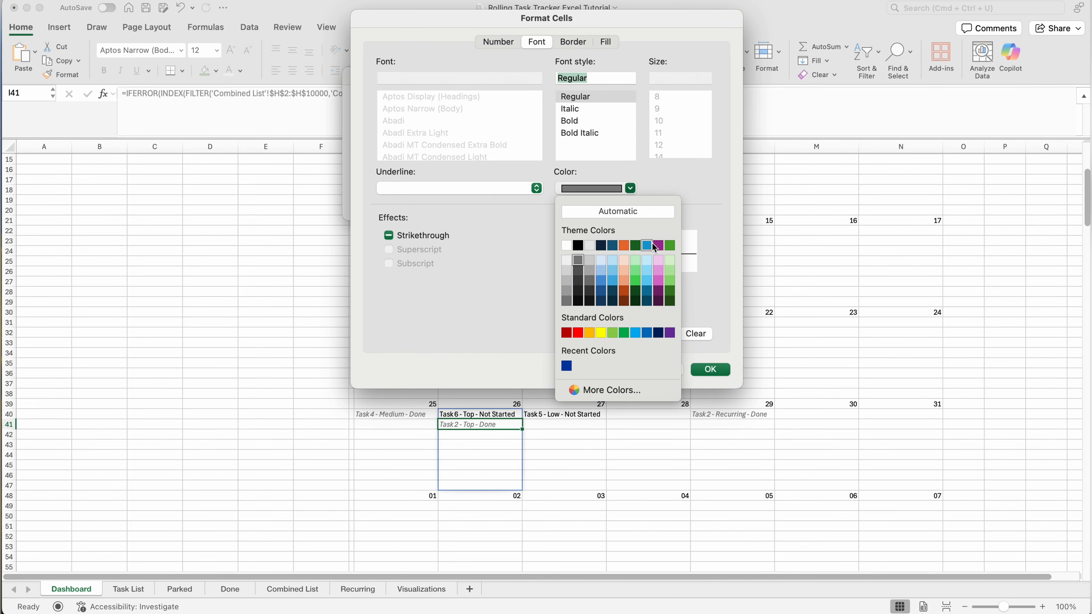
click(671, 294)
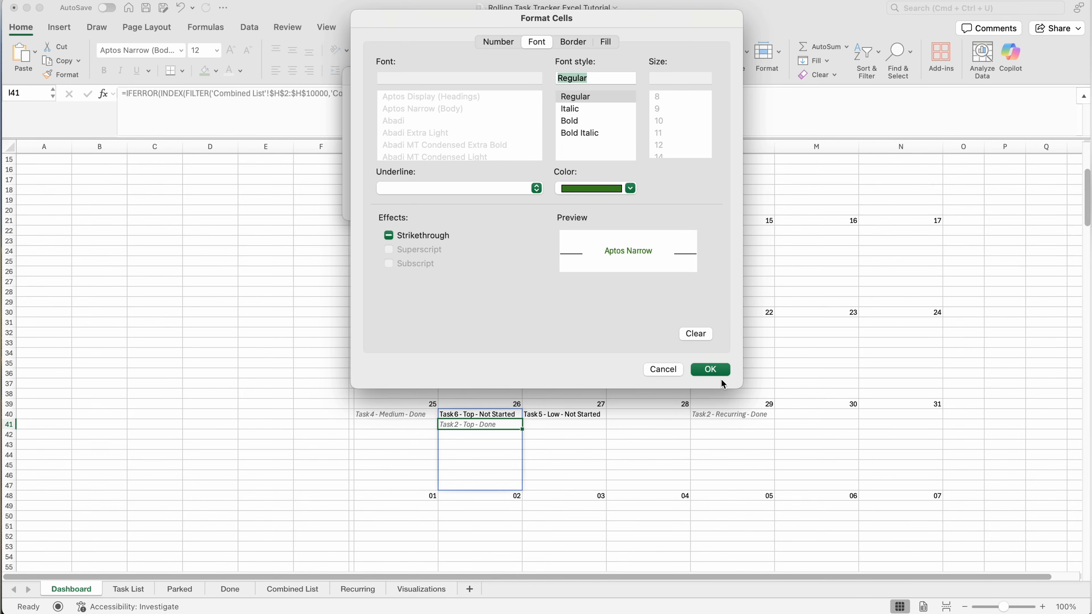
click(718, 371)
click(640, 203)
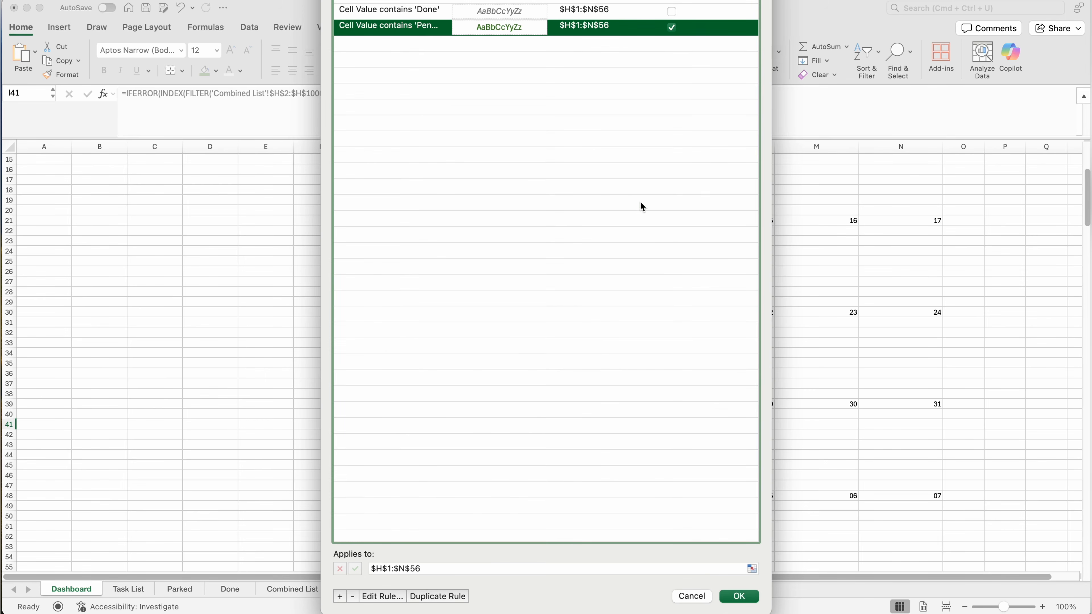
click(671, 27)
Duplicate the Pending rule and convert the copy to a formula-based rule using =TODAY()=H1
click(444, 597)
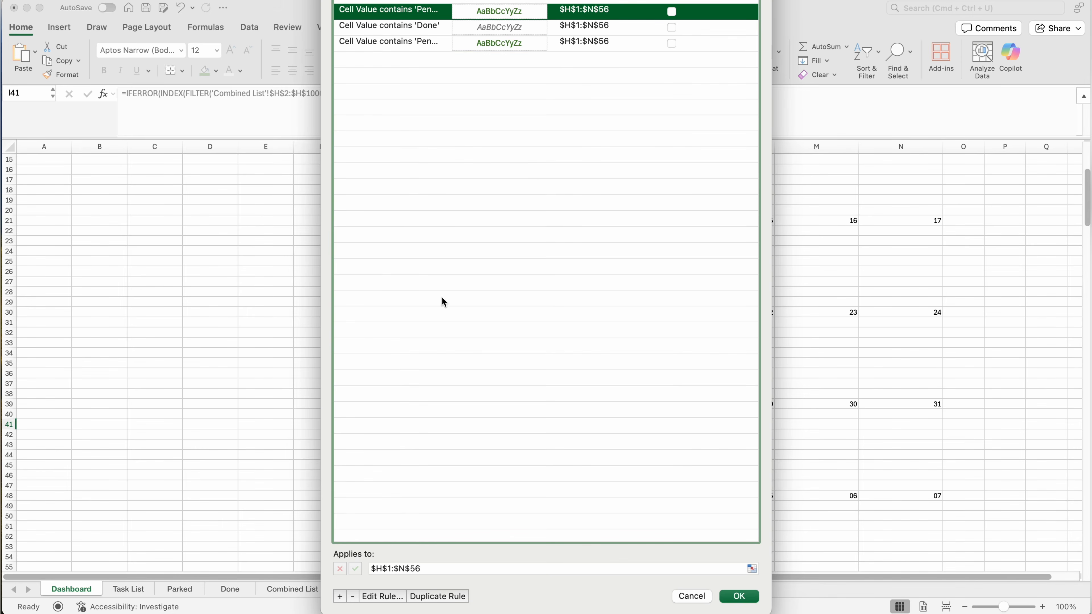
double_click(425, 7)
click(438, 137)
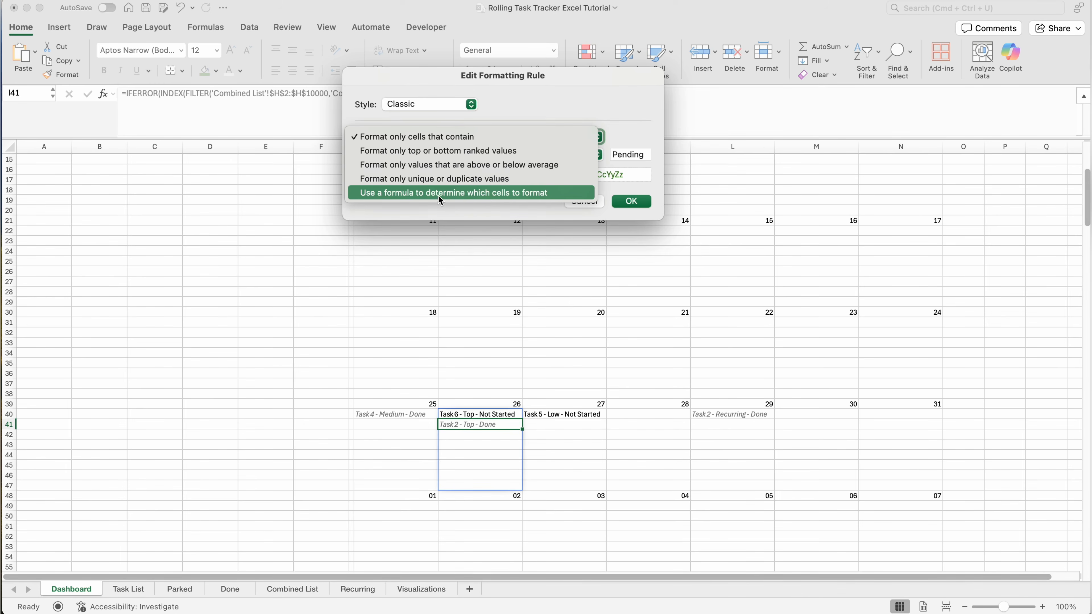
click(487, 198)
click(450, 153)
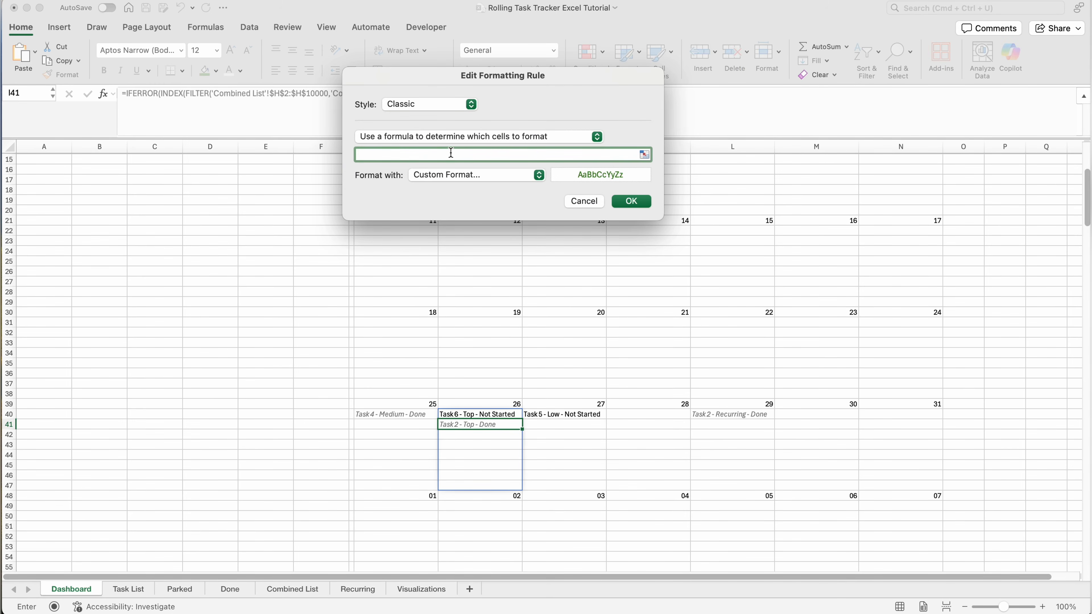
text(=TODAY)
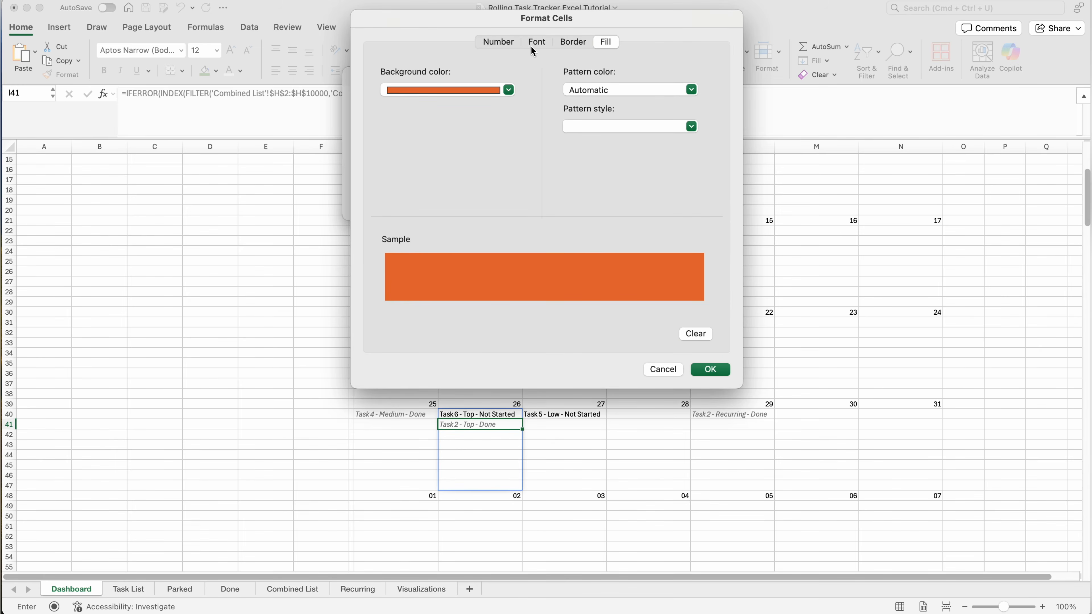
Format the TODAY rule with an orange fill and white font, and turn off its Stop if true option
click(533, 48)
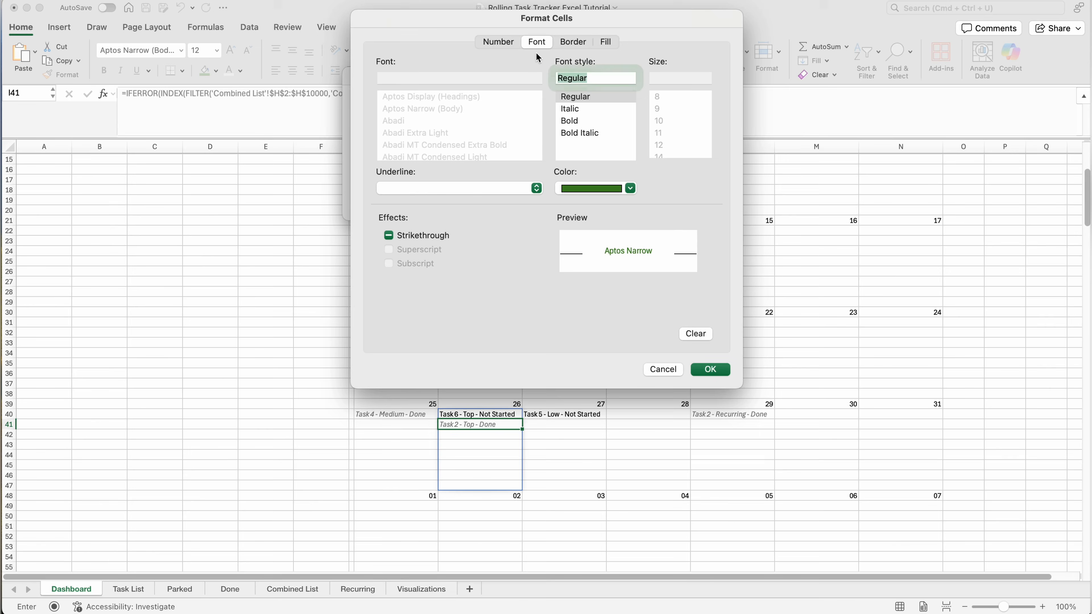
click(612, 190)
click(567, 245)
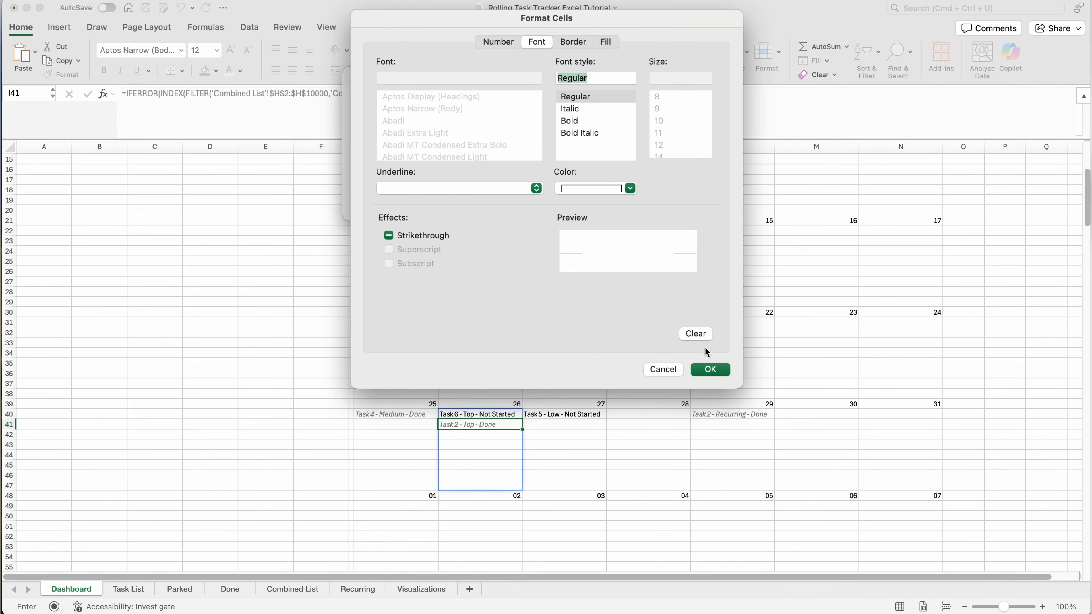
click(710, 370)
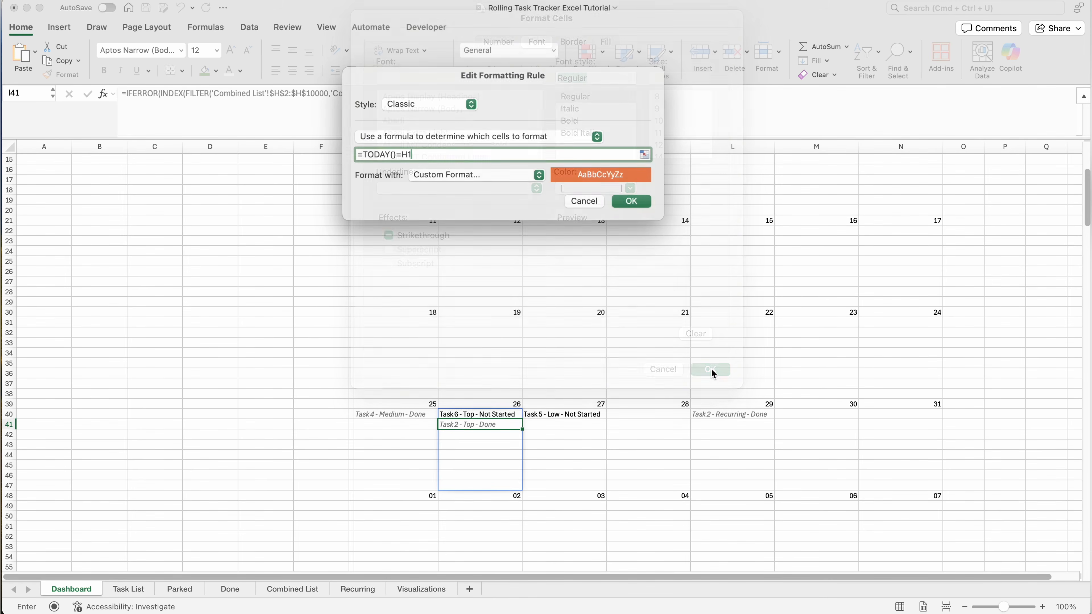
click(641, 201)
click(669, 12)
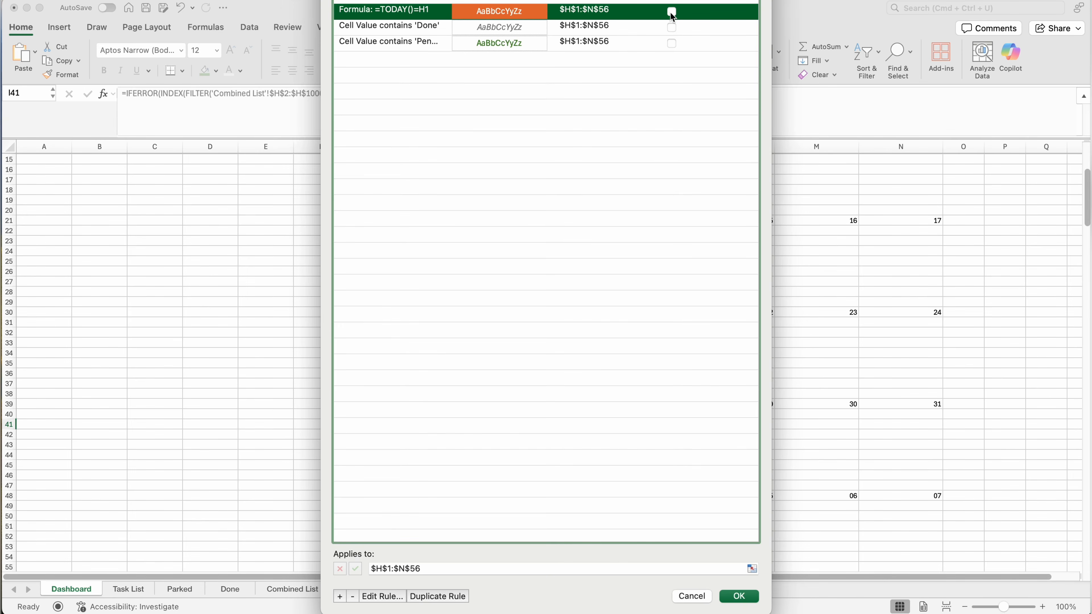
Move the TODAY rule below the Done and Pending rules and apply the rules to the calendar
drag(686, 0, 683, 34)
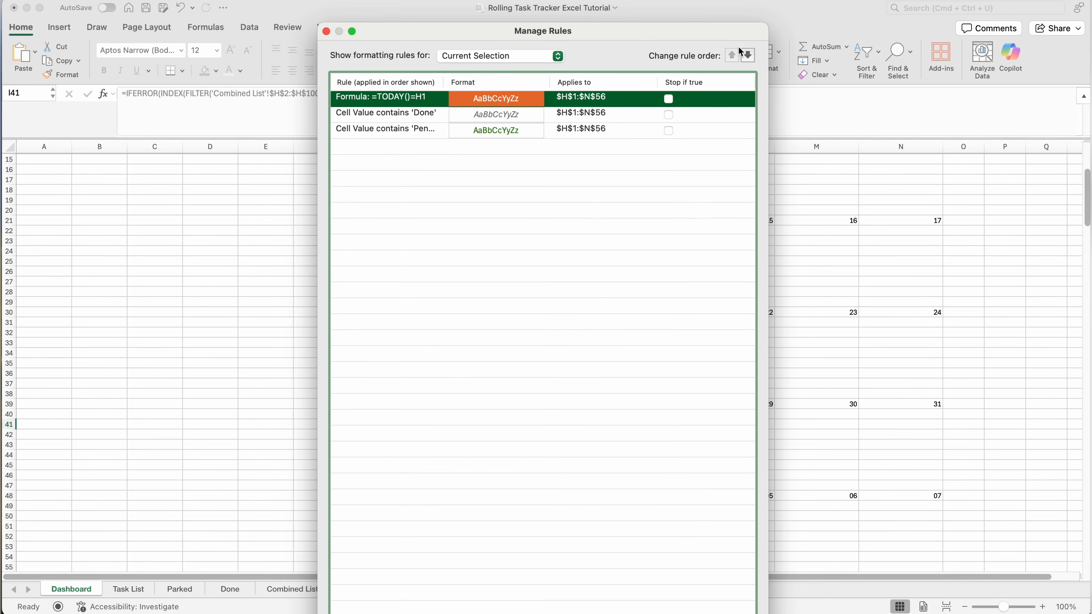
click(748, 56)
click(748, 56)
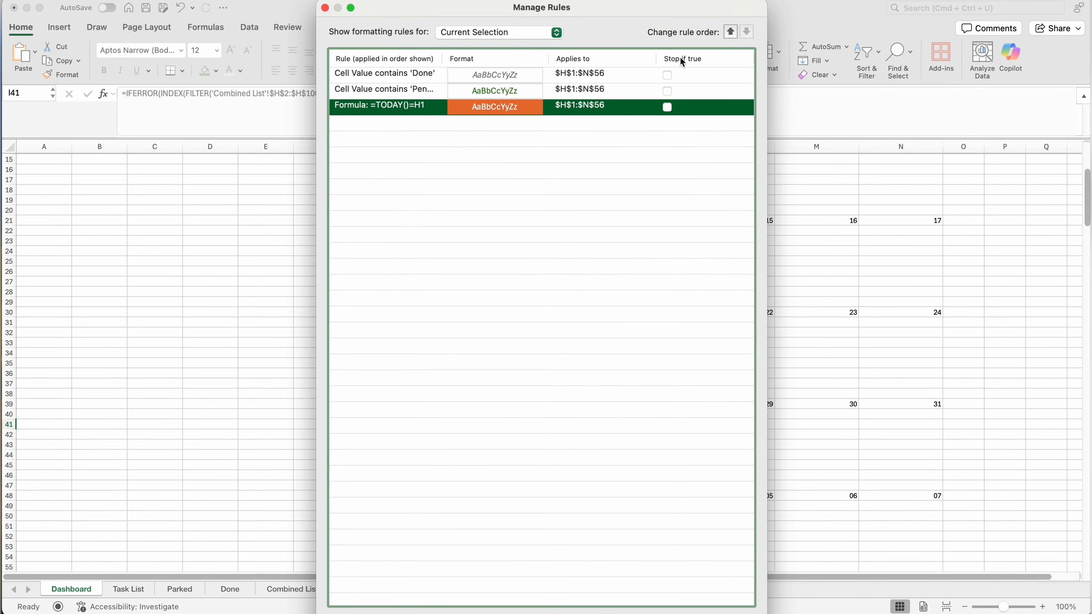
key(Return)
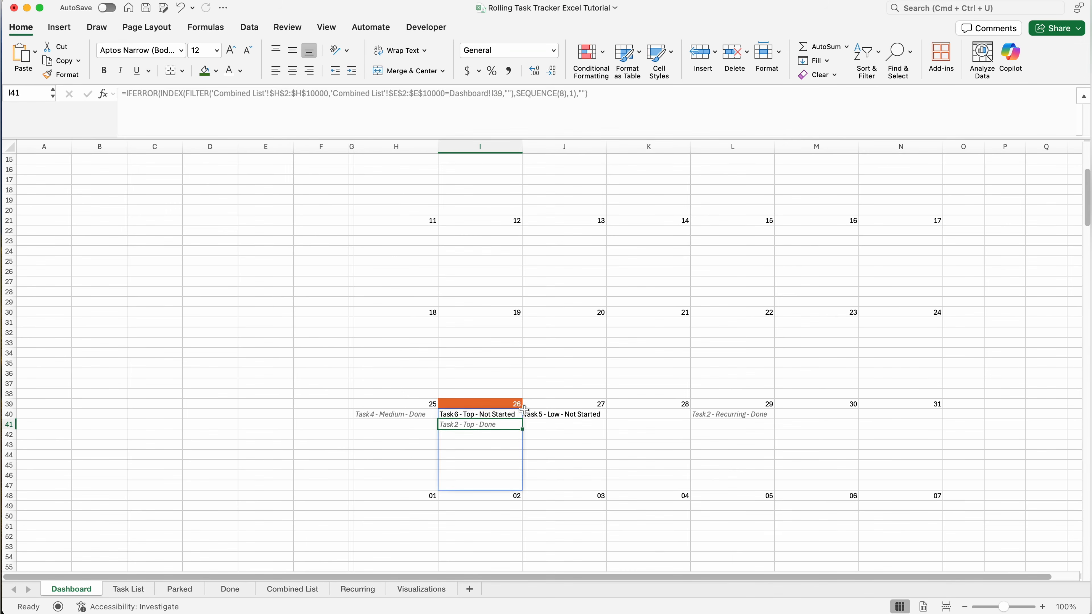
Duplicate the calendar's TODAY formatting rule and set the copy's formula to =MONTH($H$1)=MONTH(H1)
click(482, 406)
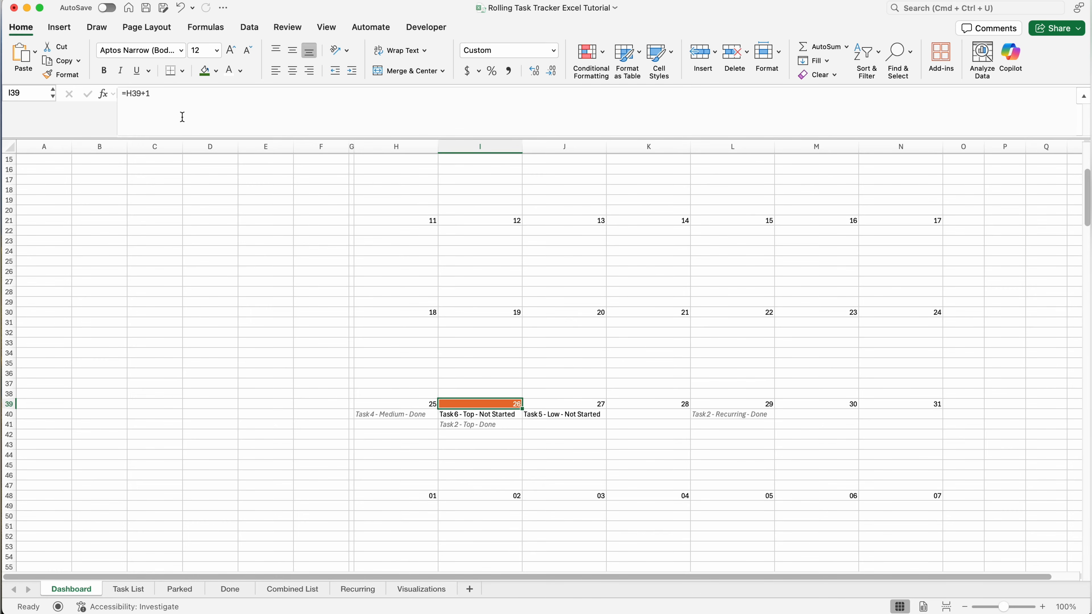
scroll(410, 334, up, 5)
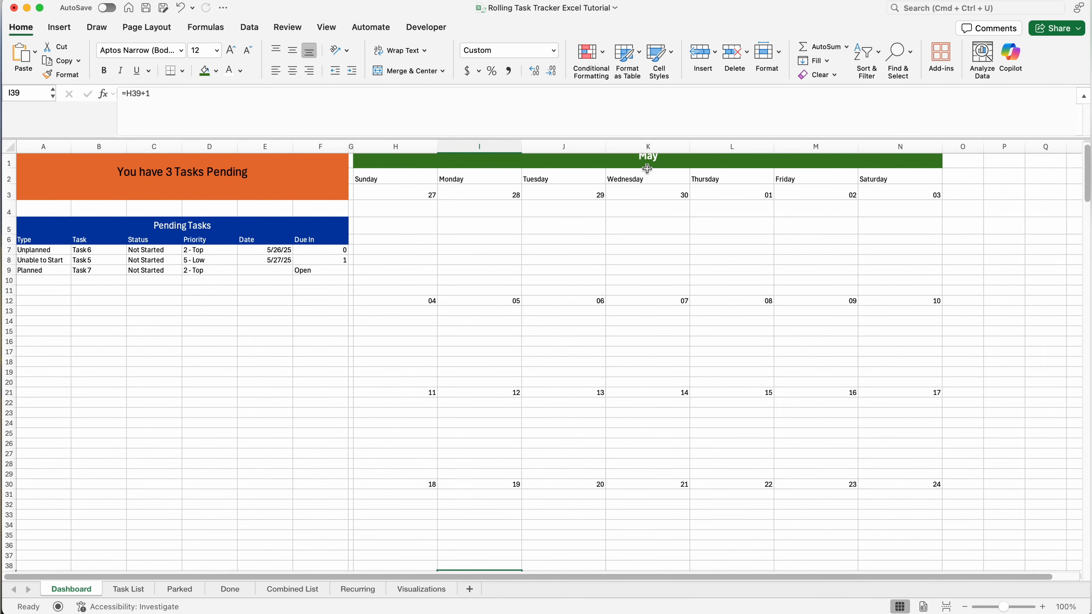
scroll(576, 264, down, 3)
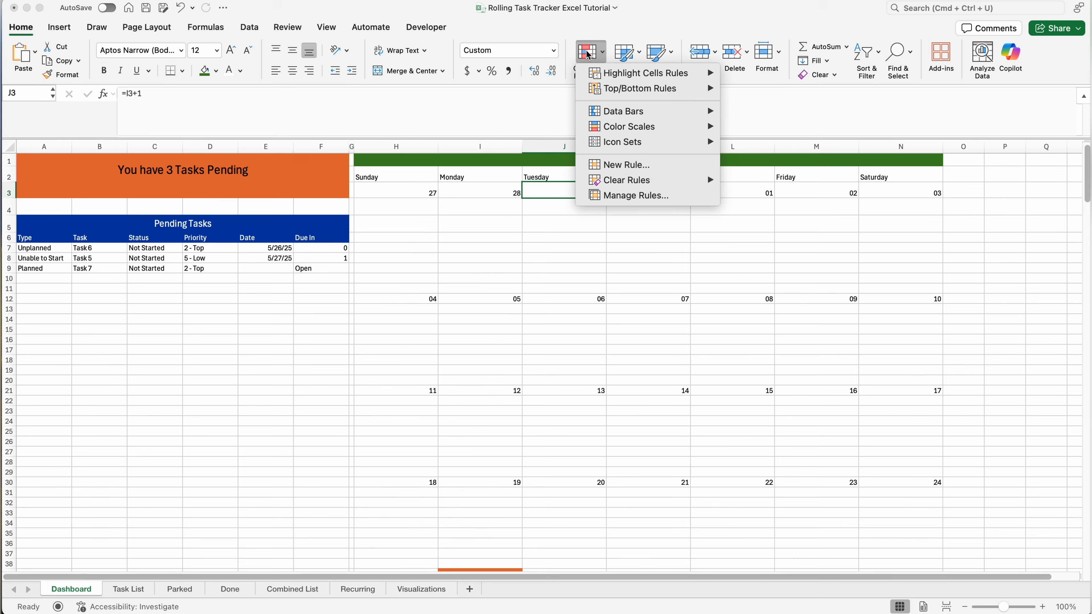
click(638, 195)
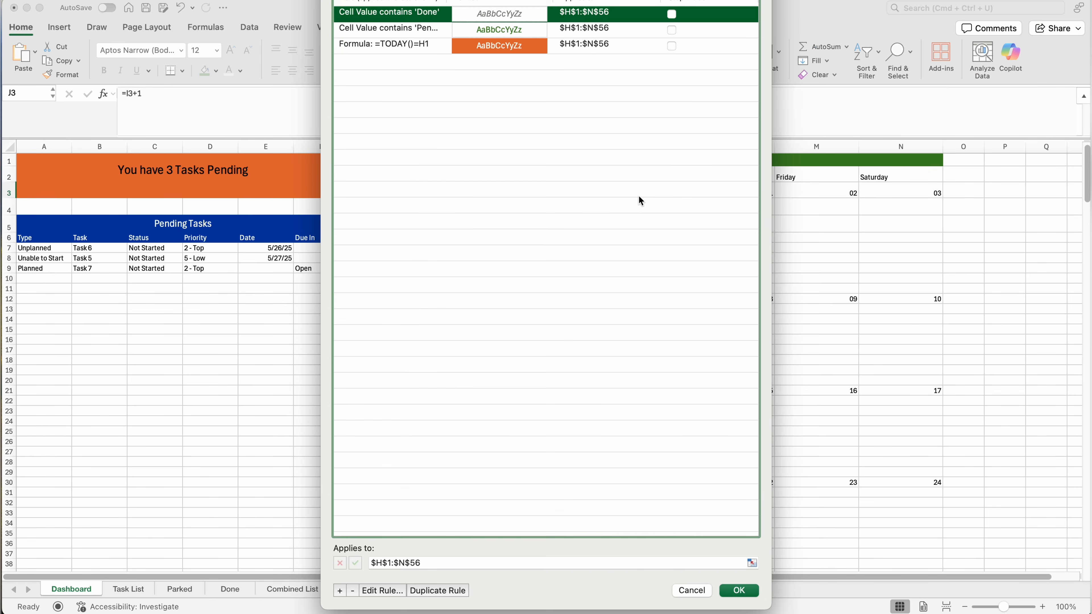
click(409, 45)
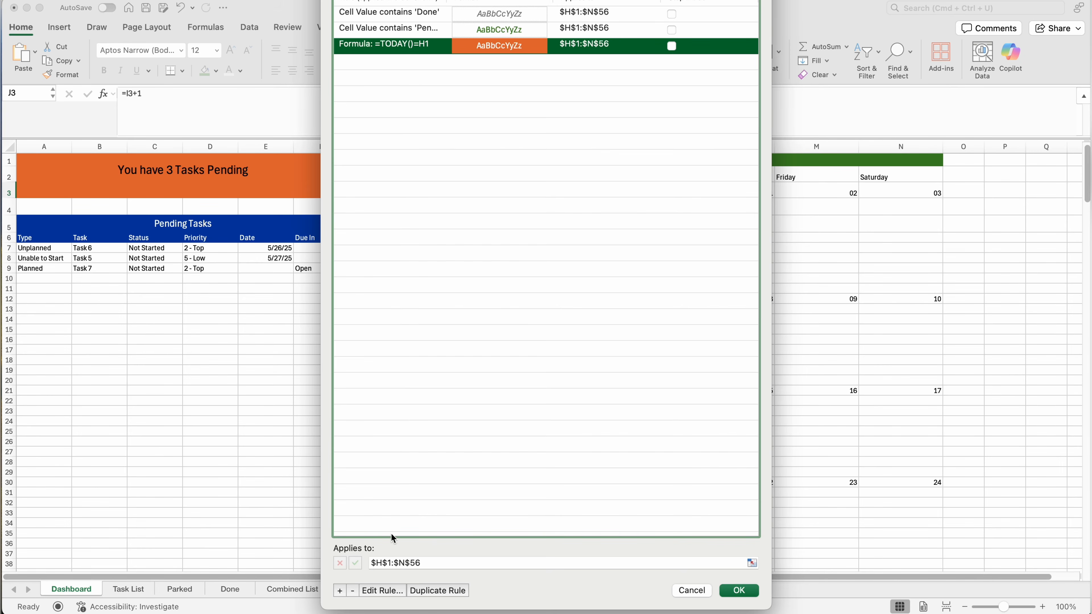
click(439, 591)
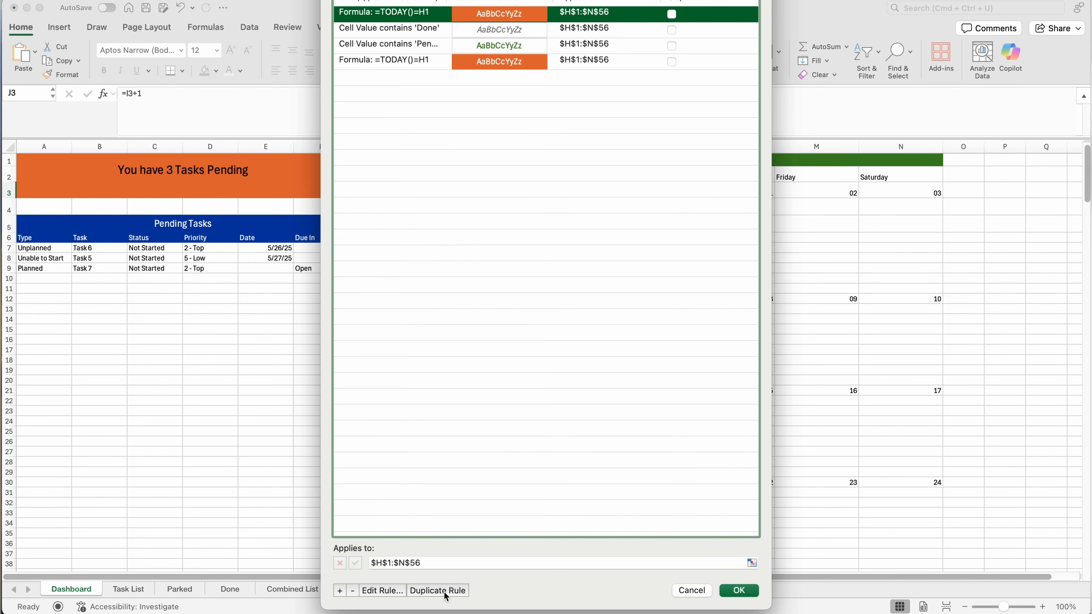
double_click(423, 18)
key(BackSpace)
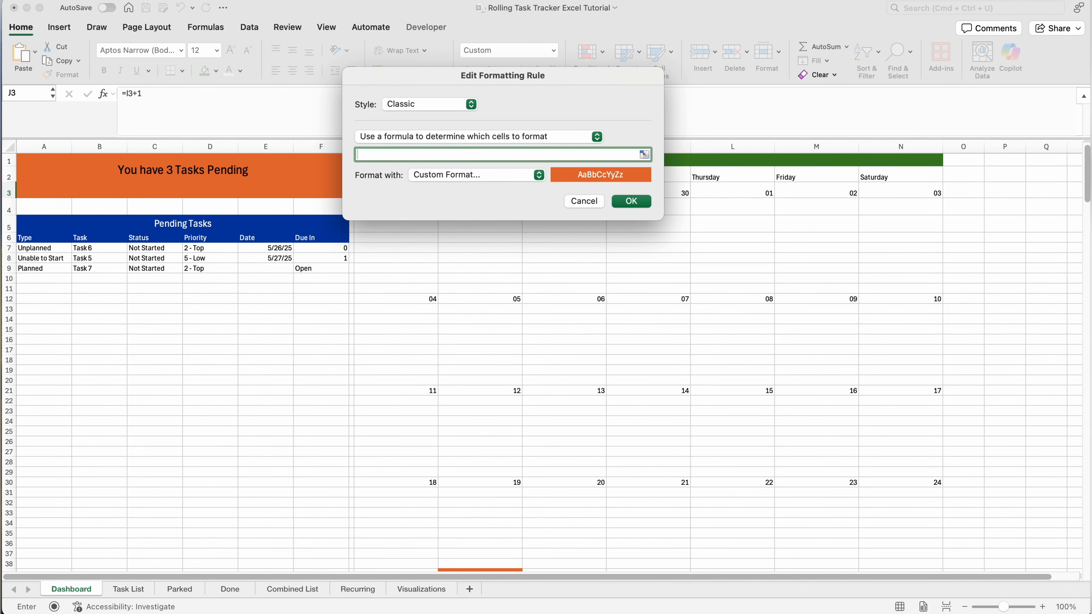
text(=MONTH($H$1)=)
text(MONTH(H1)
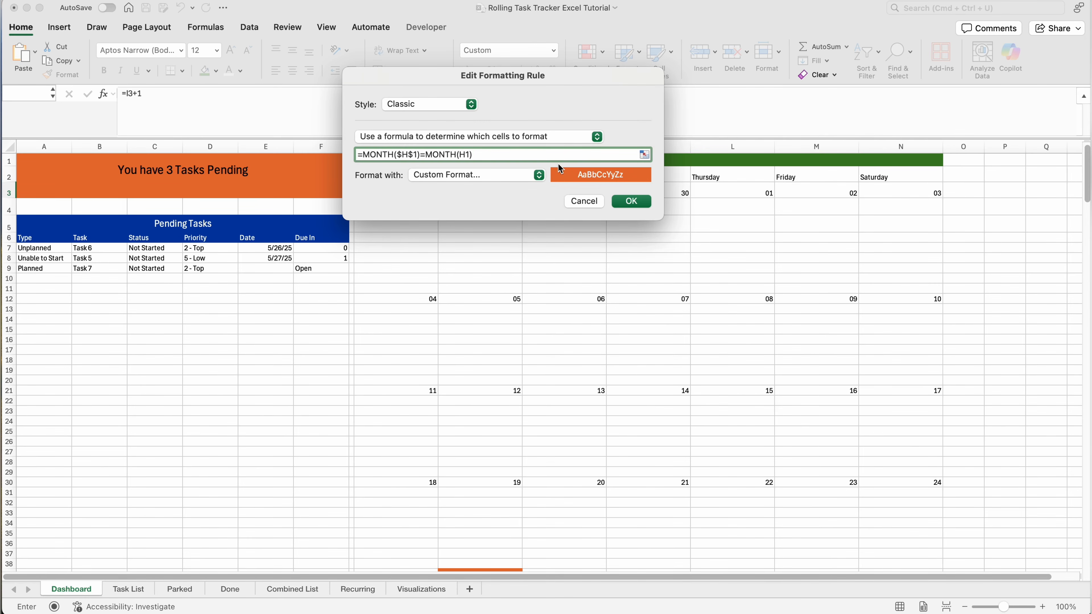
Change the MONTH rule's custom format to a dark green fill
click(526, 175)
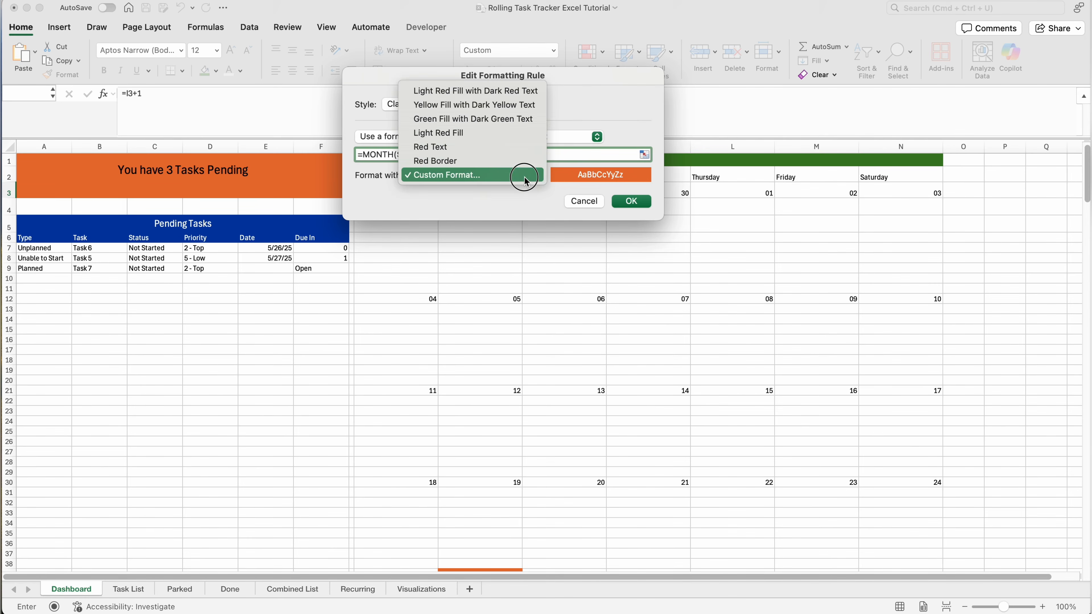
click(473, 173)
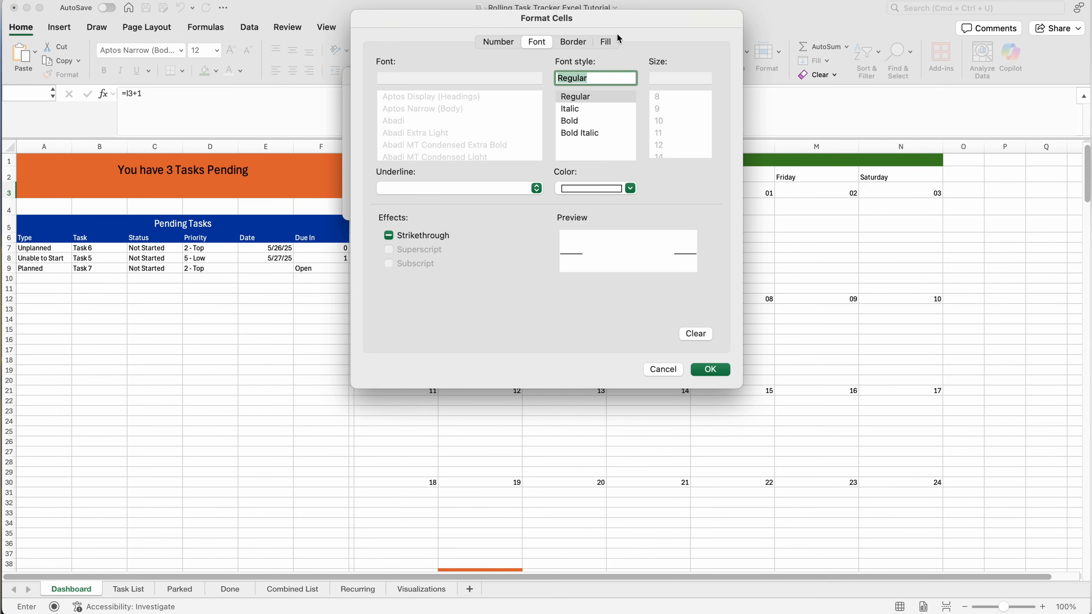
click(606, 42)
click(508, 90)
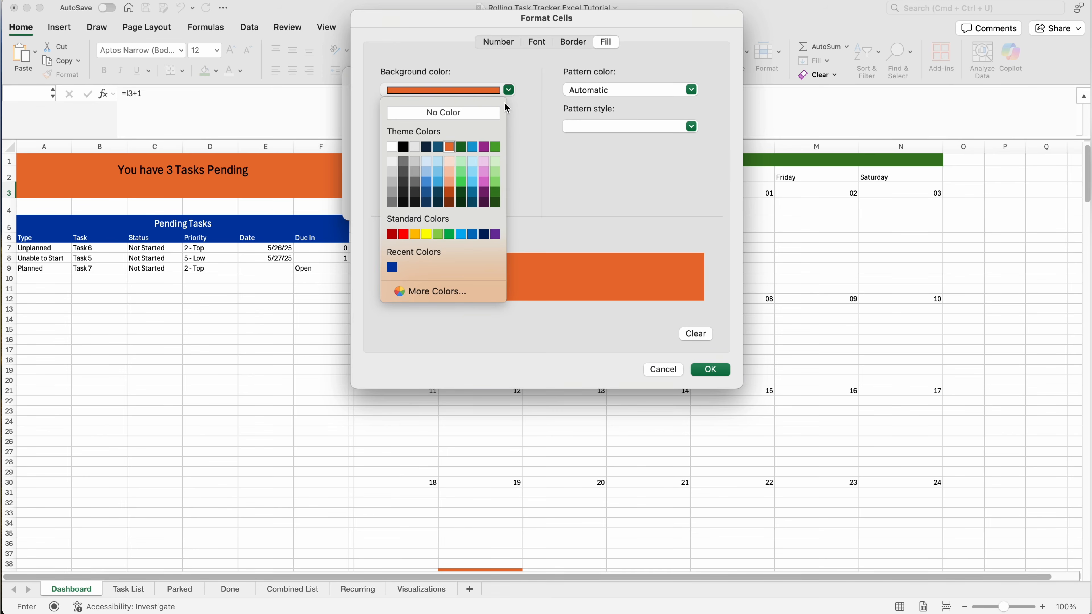
click(495, 192)
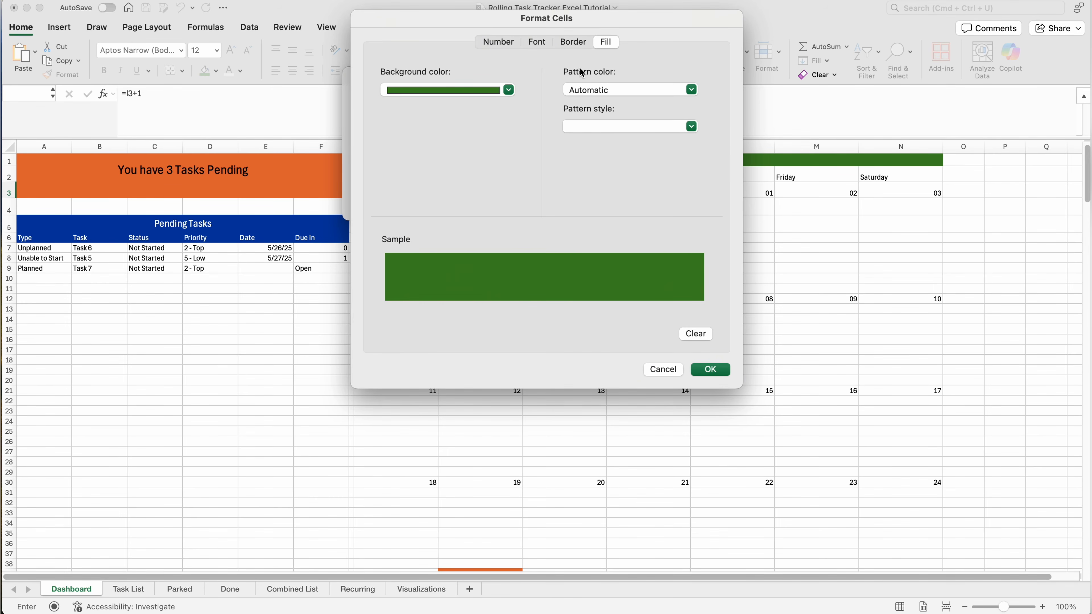
click(537, 42)
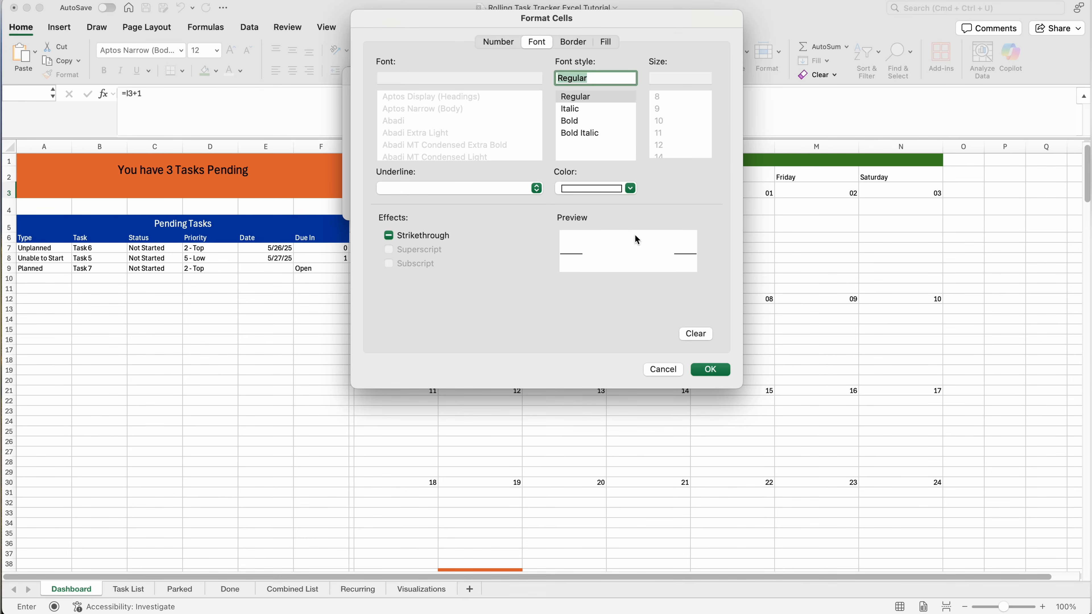
click(711, 371)
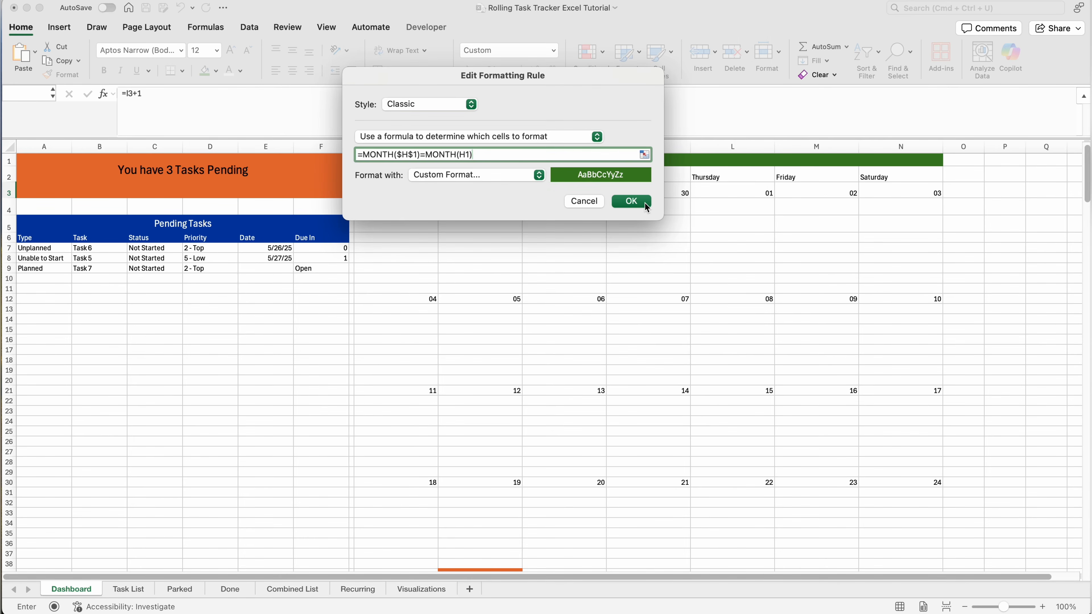
Confirm the MONTH rule's format, move it below the Done, Pending and TODAY rules, and apply the rules to the calendar
click(631, 201)
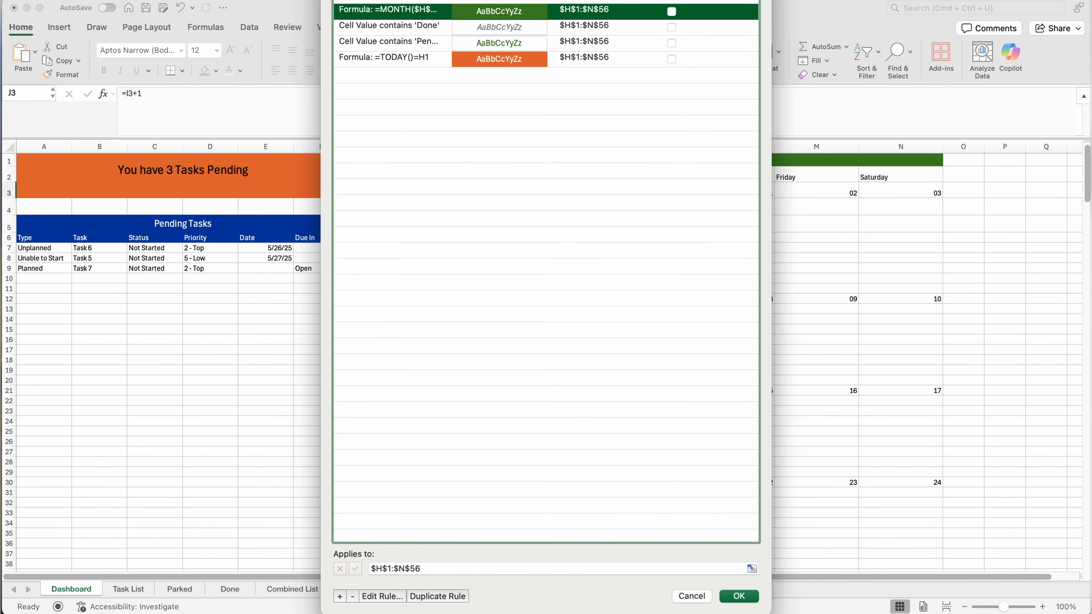
click(750, 79)
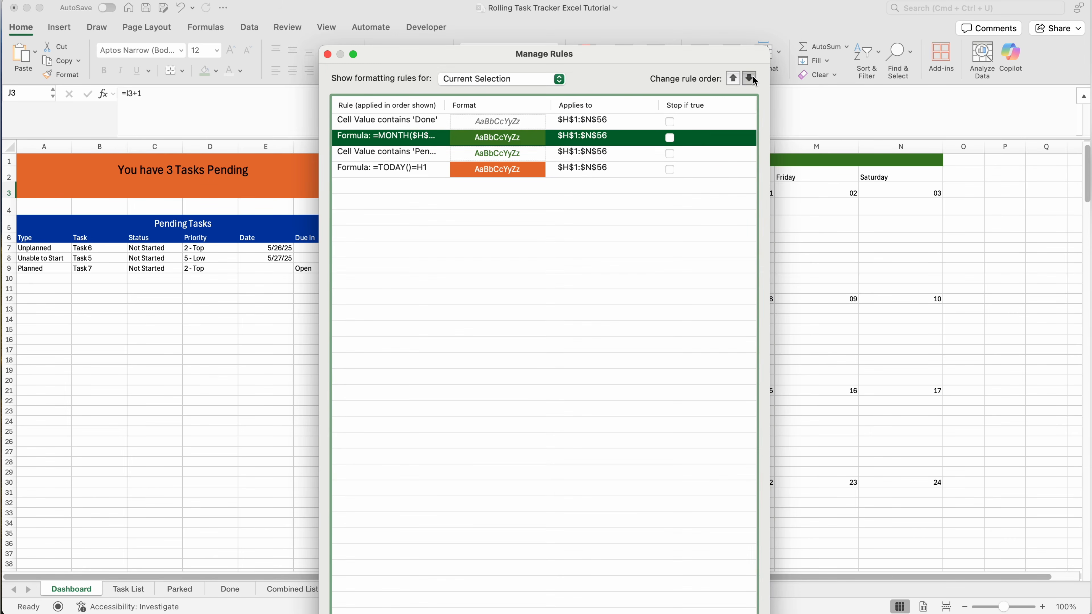
click(753, 78)
click(752, 77)
double_click(709, 57)
click(1054, 594)
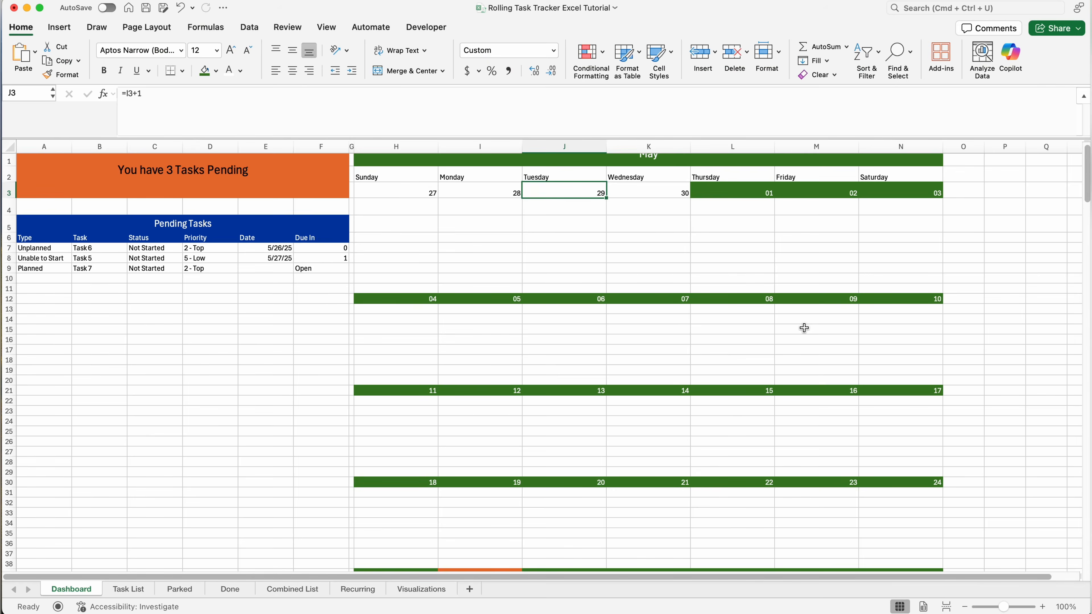
Collapse the formula bar to a single line to show more of the Dashboard calendar
scroll(774, 258, up, 1)
click(750, 202)
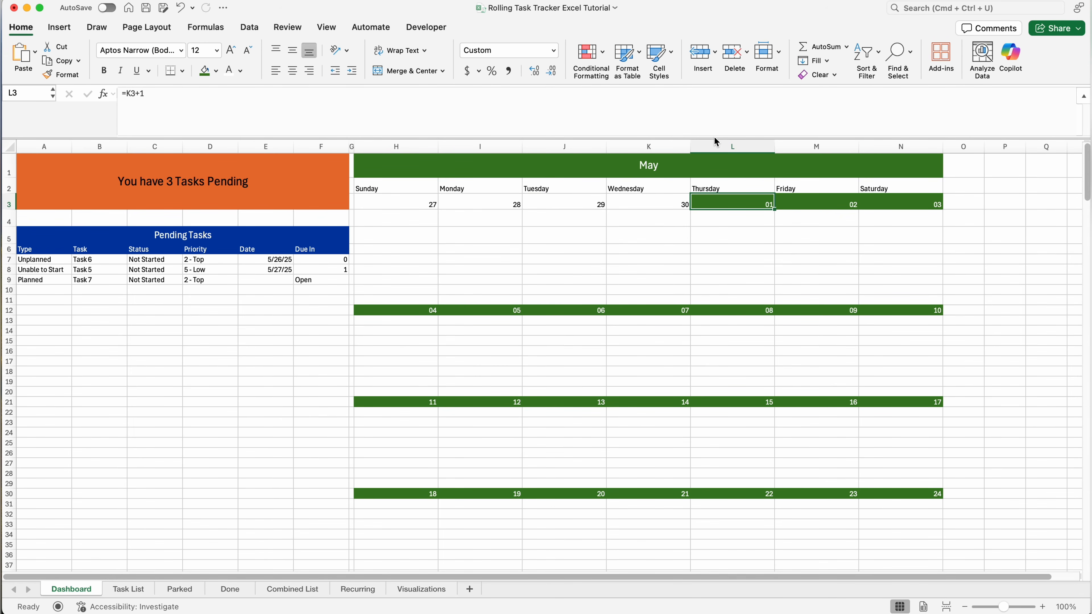
drag(699, 139, 693, 86)
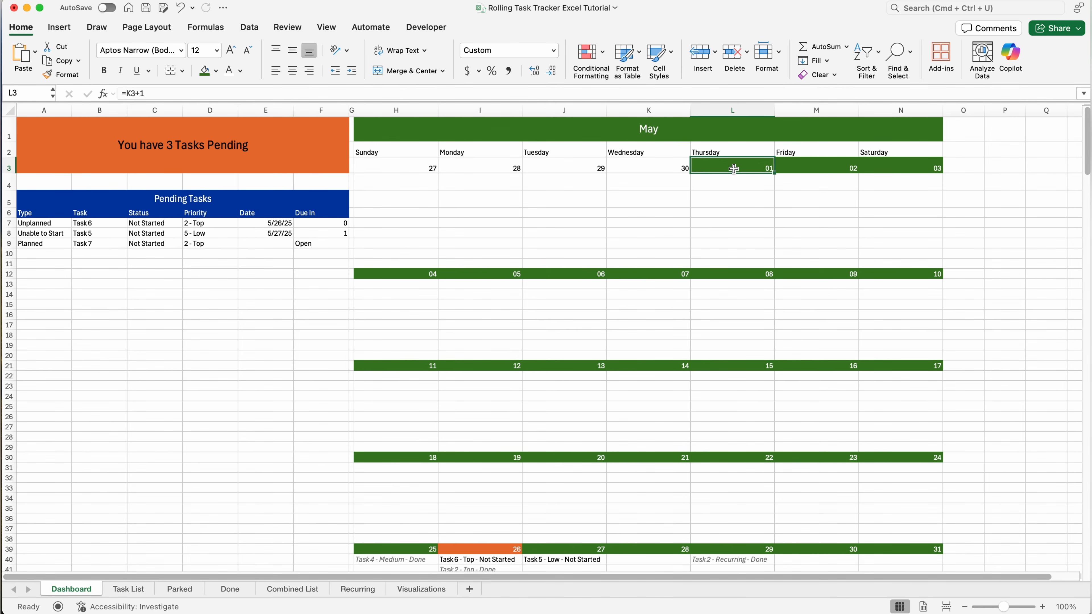
Examine the calendar's first and last weeks, today's date cell and the rule order to check the month and today formatting
click(801, 168)
click(881, 170)
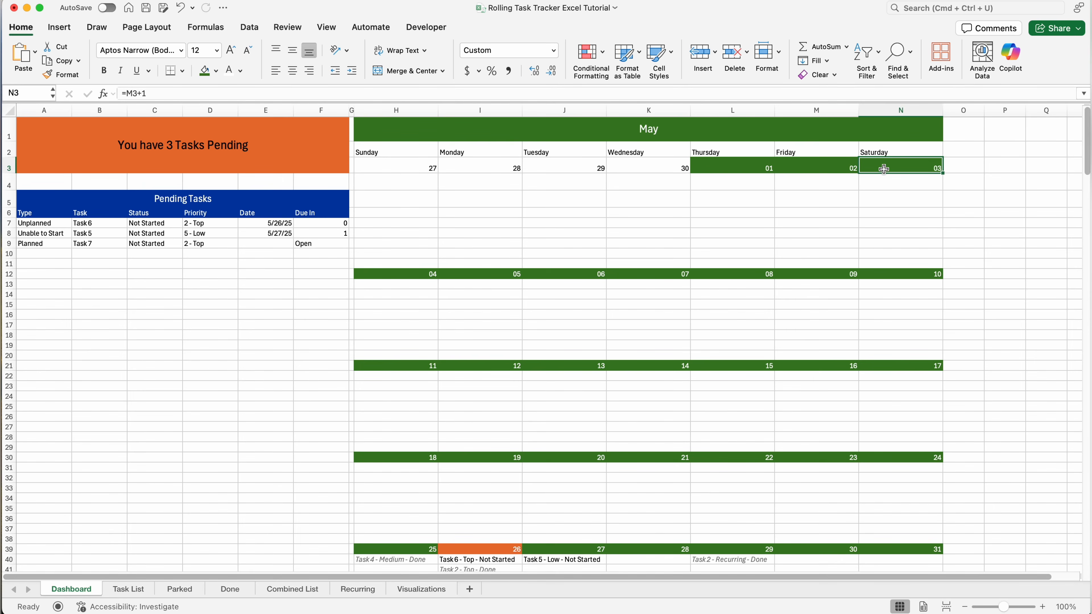
click(763, 164)
click(645, 170)
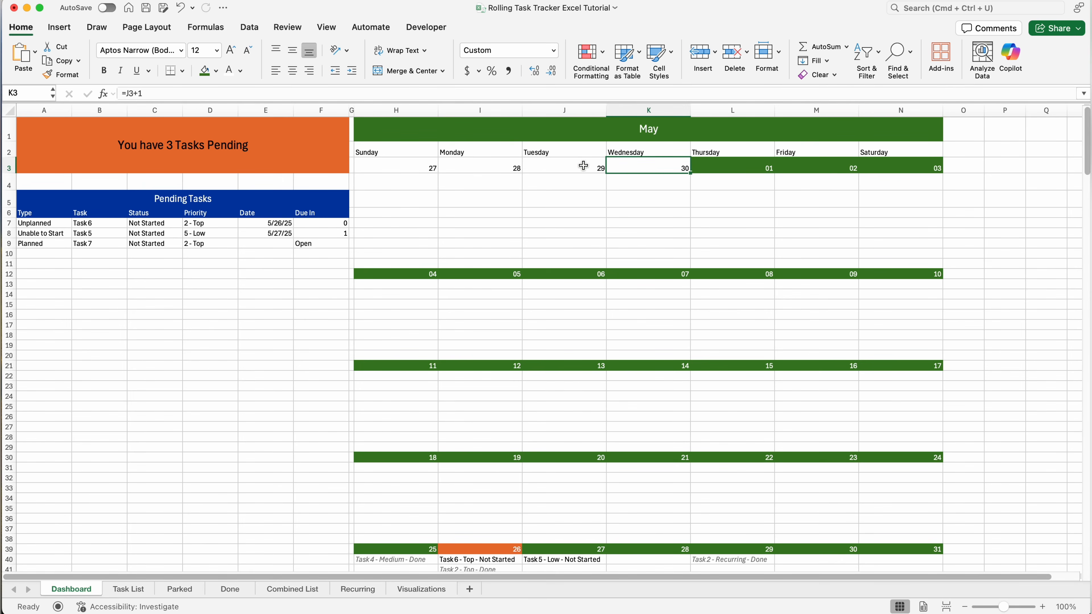
click(552, 166)
click(500, 166)
click(431, 163)
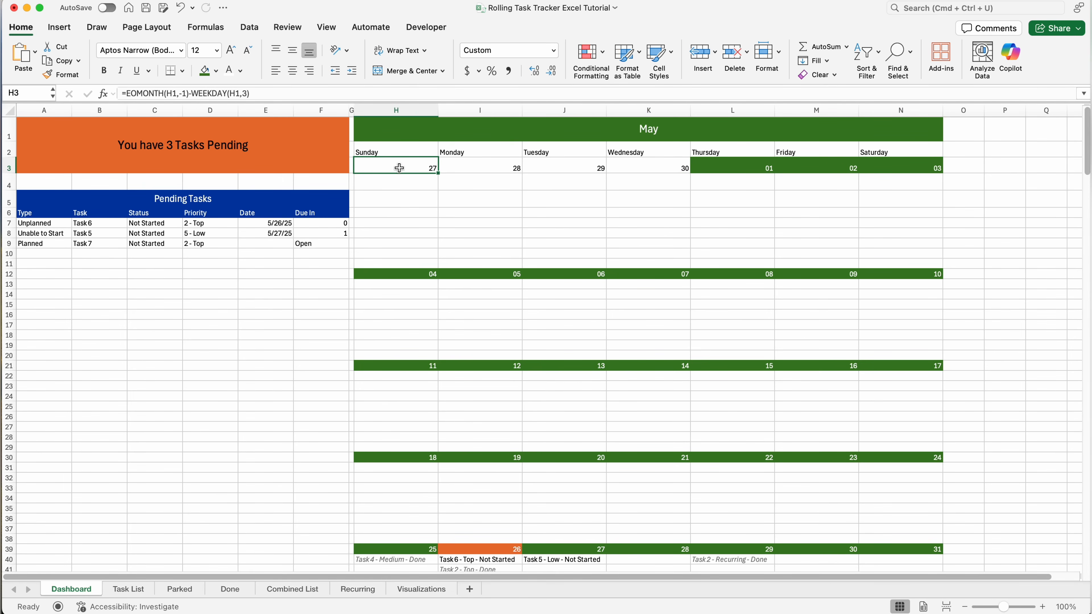
scroll(641, 173, down, 10)
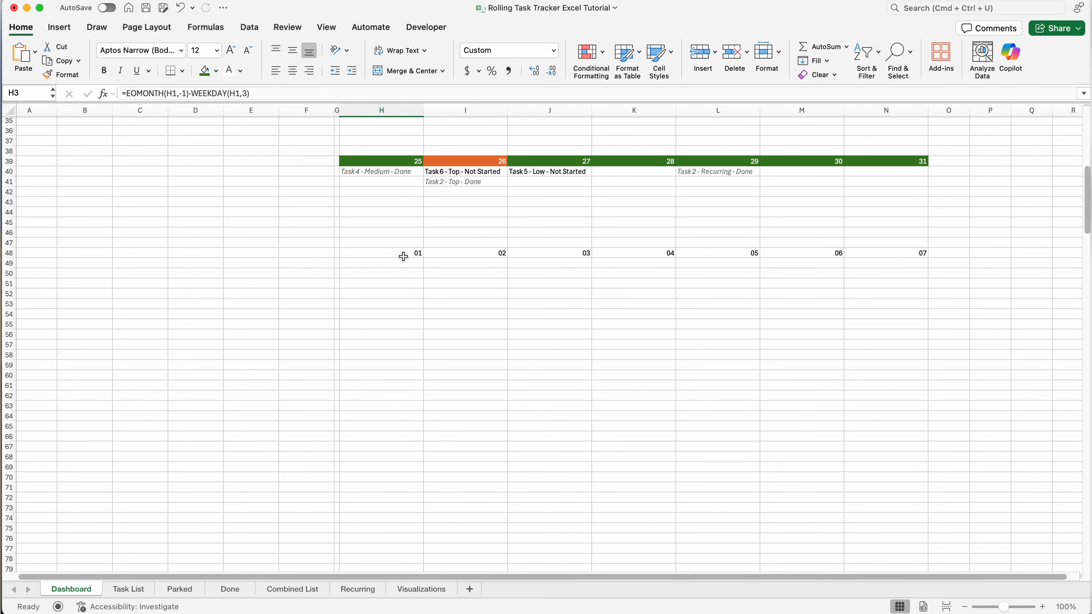
scroll(403, 257, up, 15)
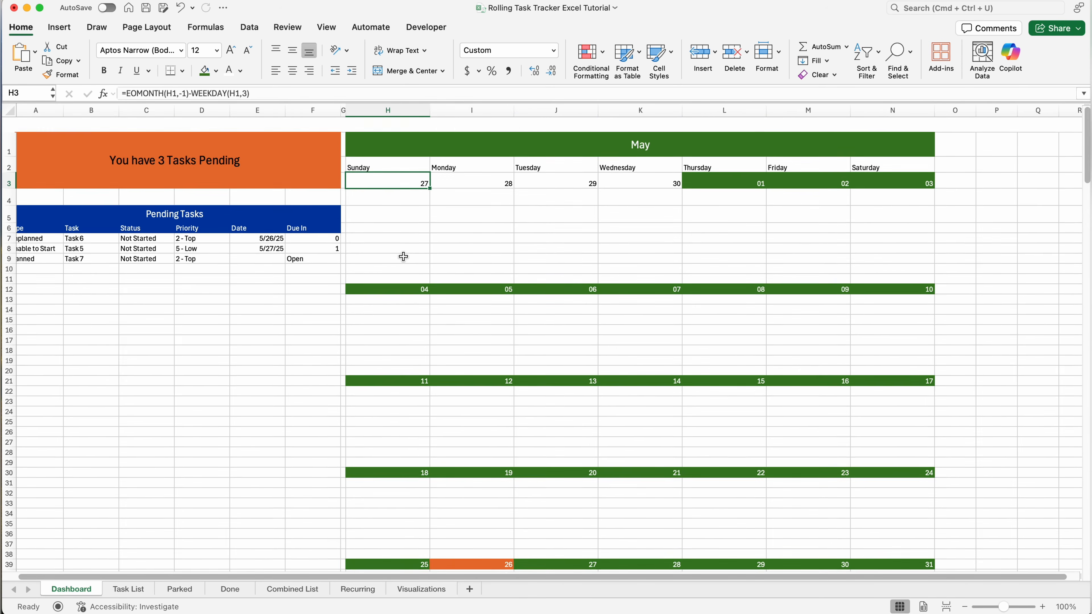
scroll(403, 257, down, 1)
click(486, 499)
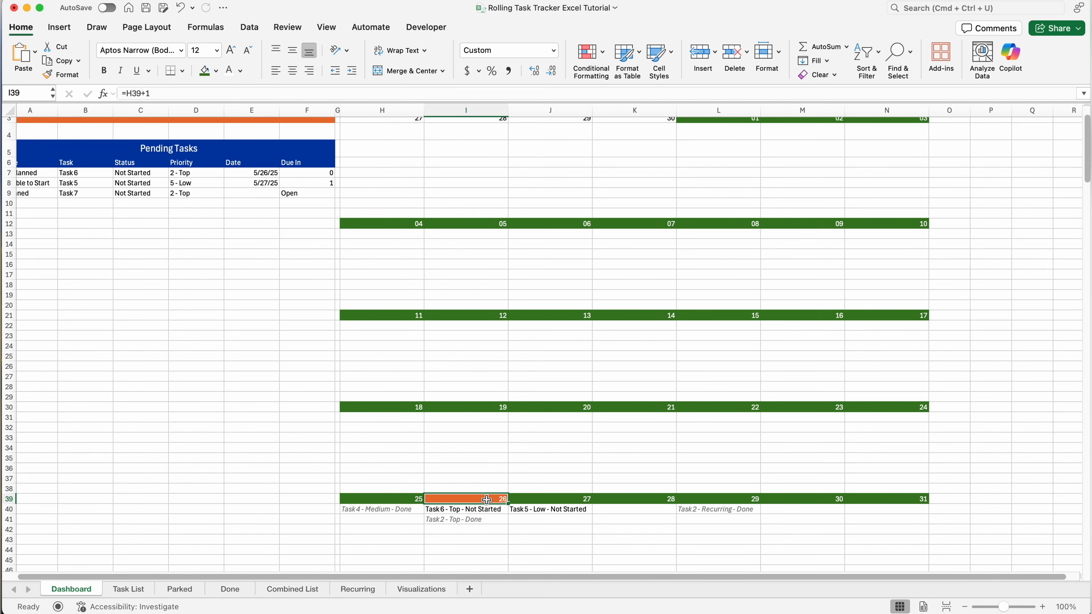
scroll(487, 499, up, 2)
scroll(486, 499, left, 1)
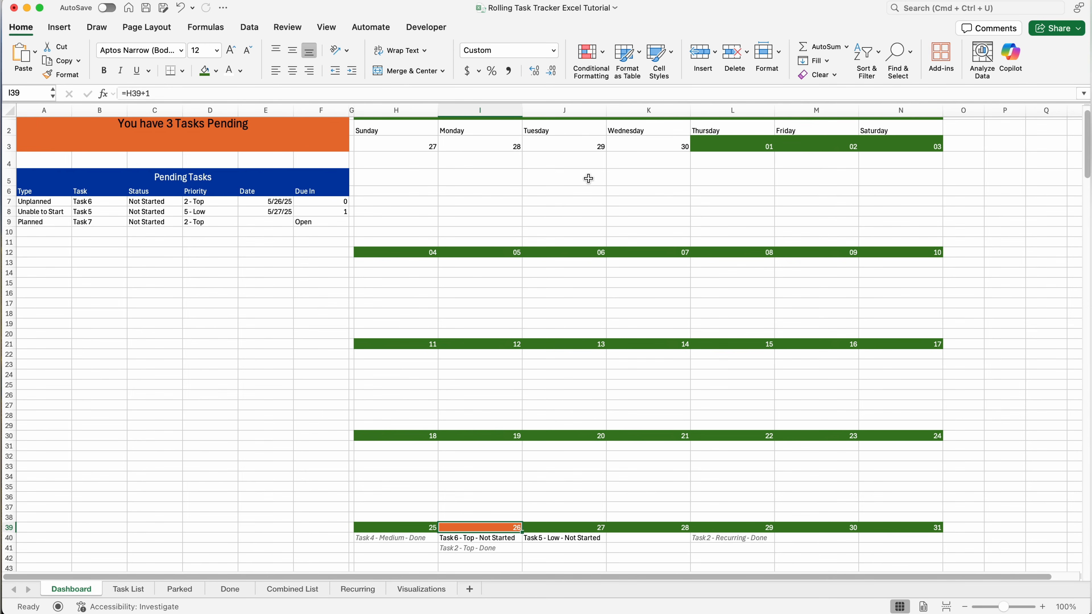
click(592, 58)
click(635, 195)
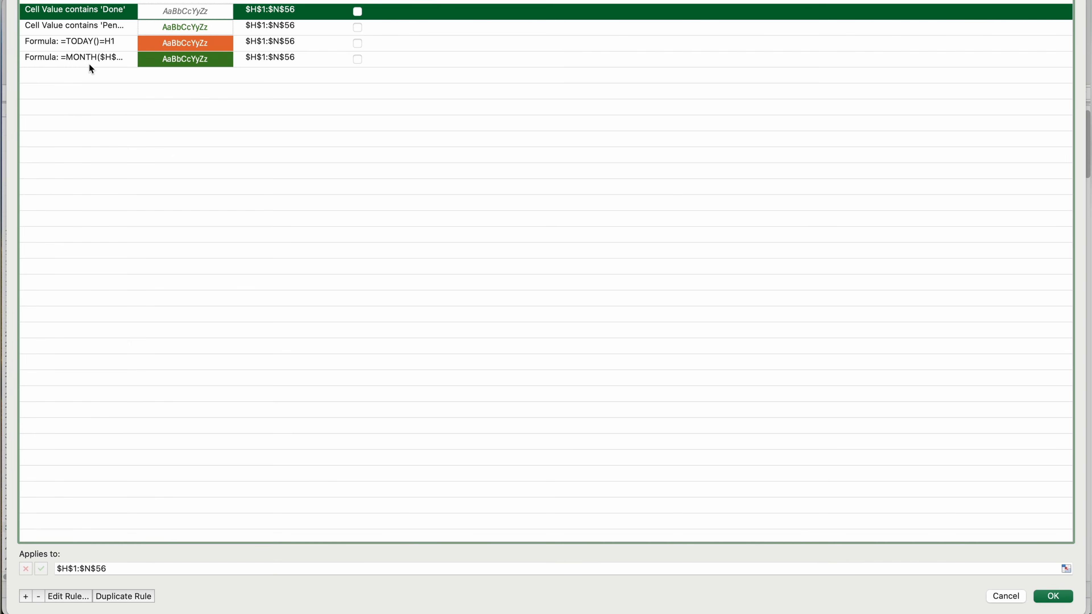
Format the weekday headers in H2:N2 with a dark green fill and white bold text, centered horizontally and vertically
drag(901, 130, 391, 131)
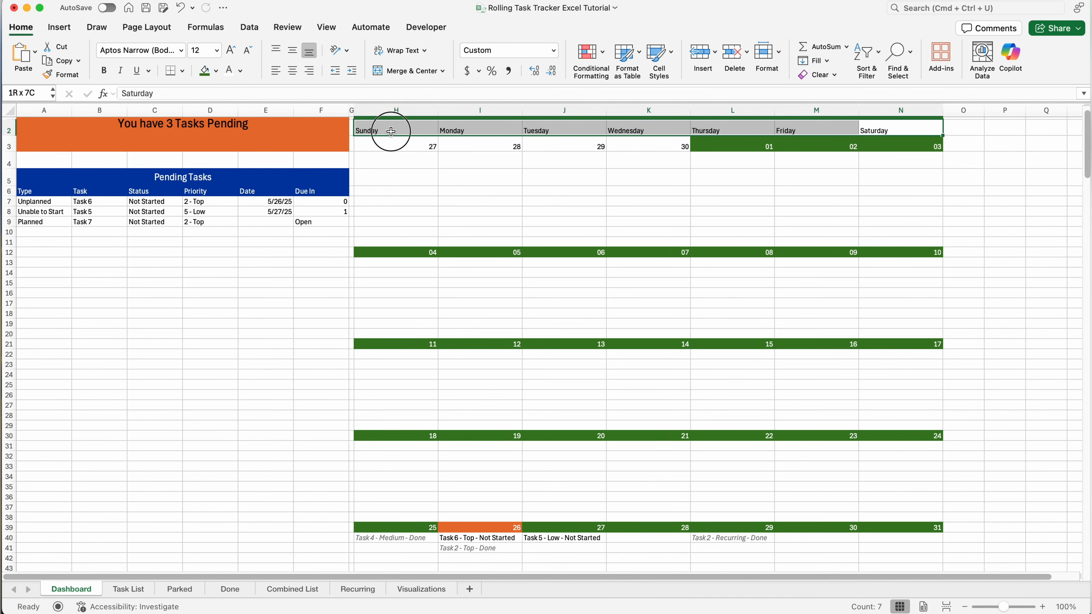
scroll(352, 129, up, 1)
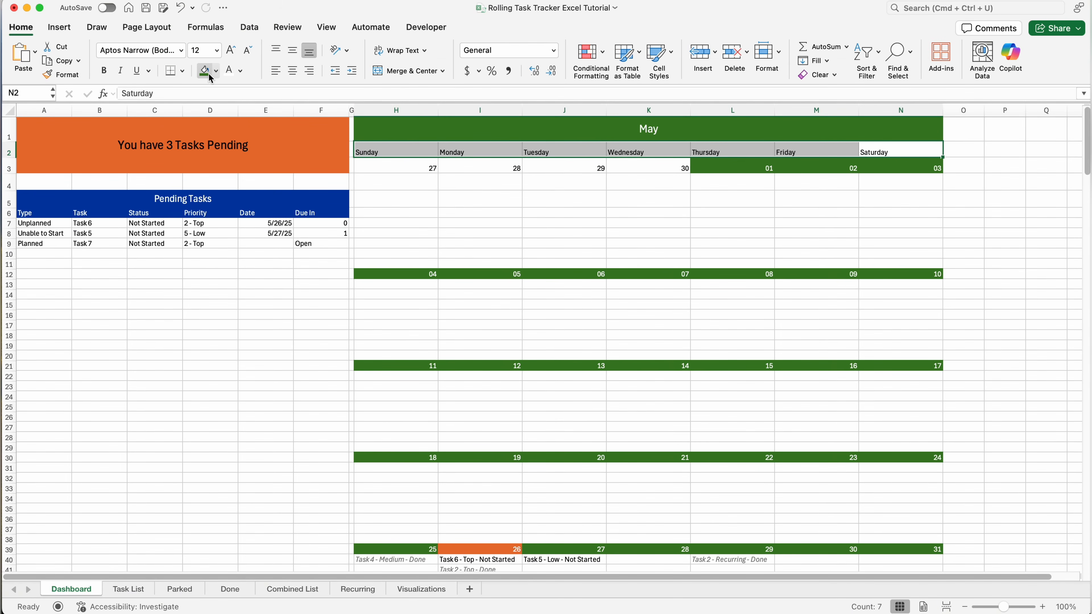
click(209, 74)
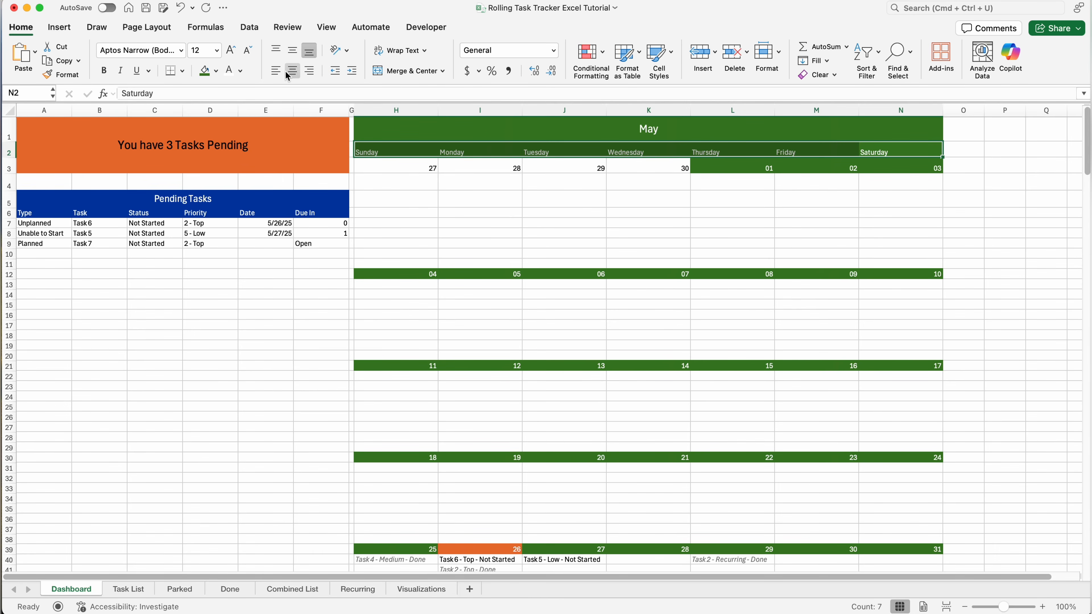
click(104, 70)
click(293, 71)
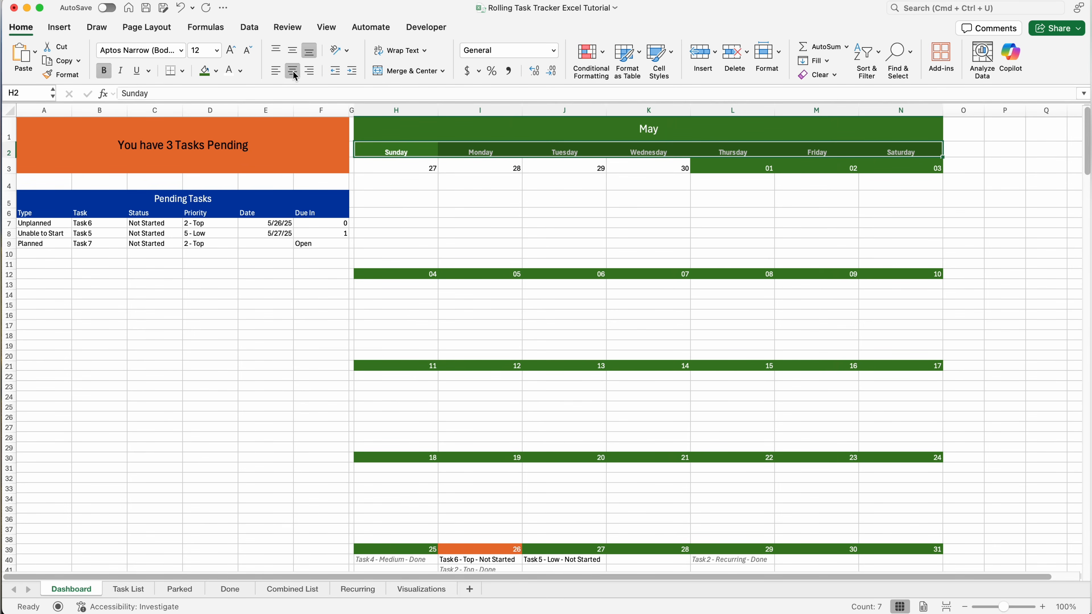
click(294, 52)
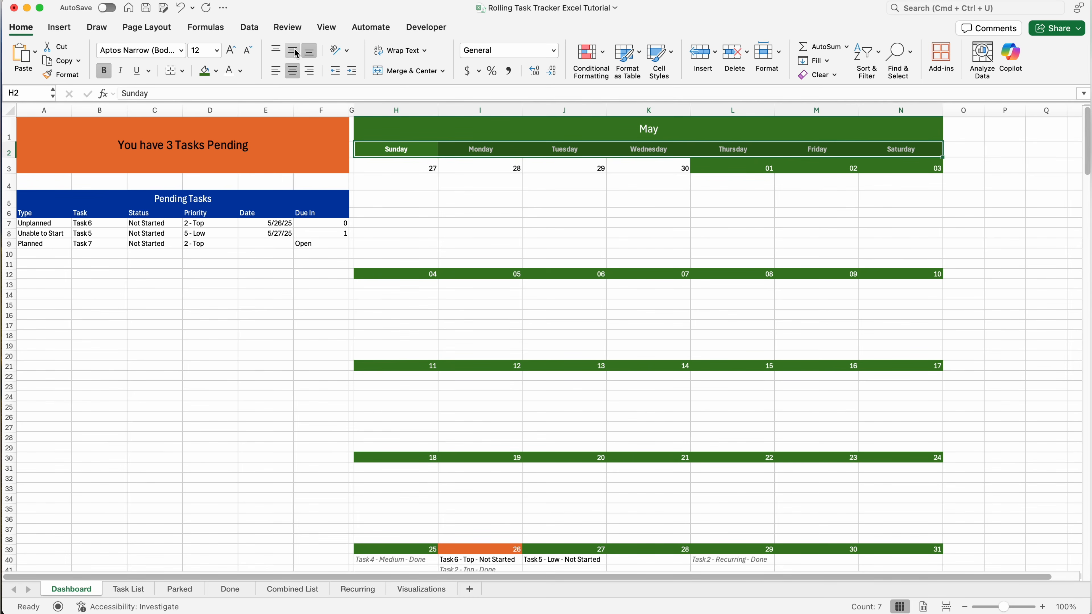
click(559, 204)
Fill the first week's date row, H3:N3, with light gray as the base color for out-of-month days
drag(408, 167, 887, 164)
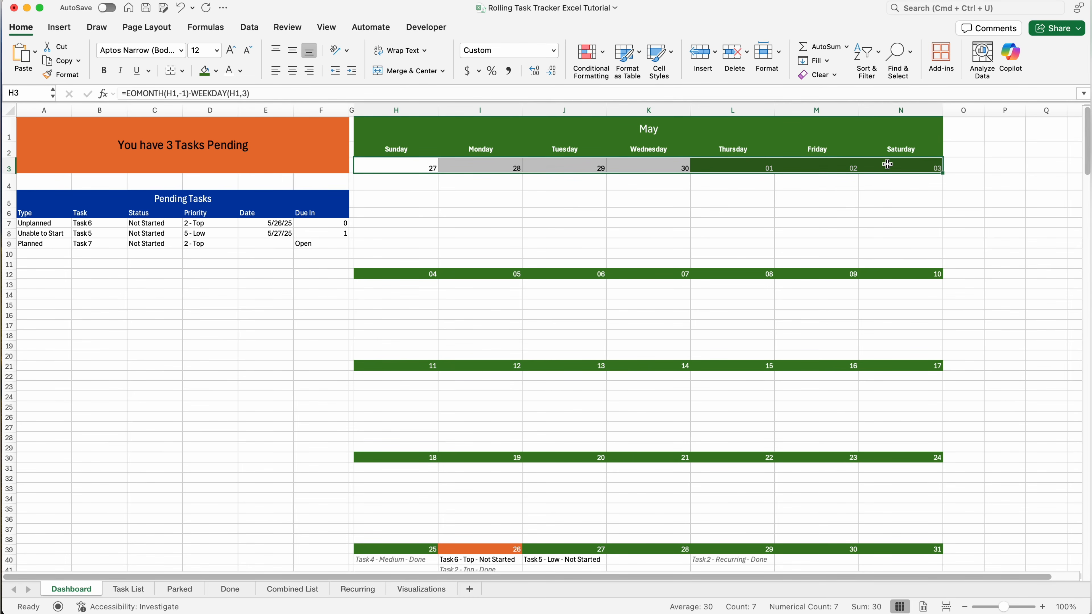
click(216, 71)
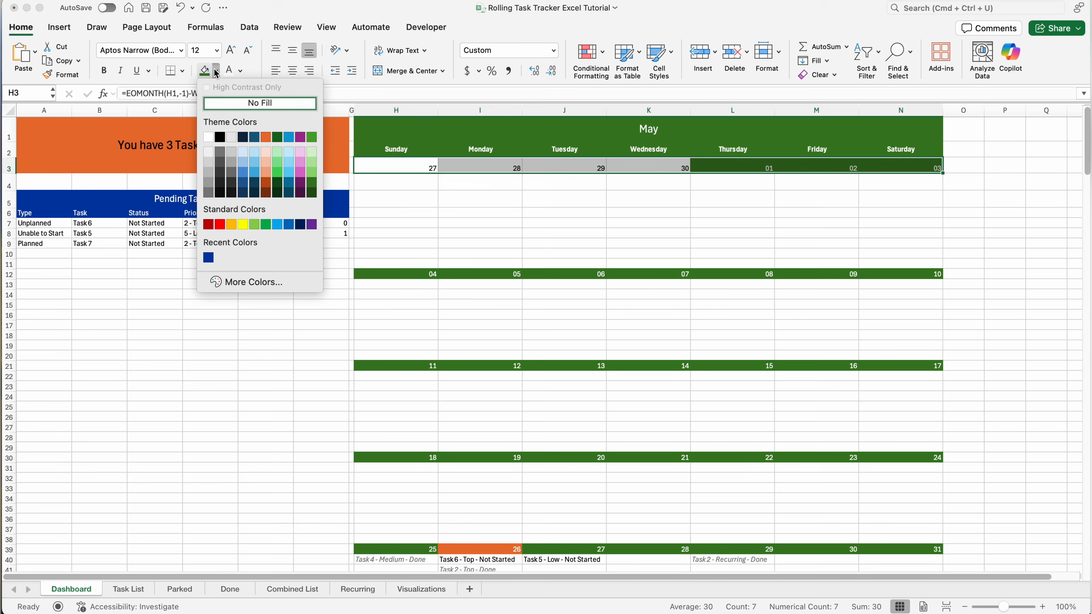
click(209, 162)
click(636, 197)
click(750, 163)
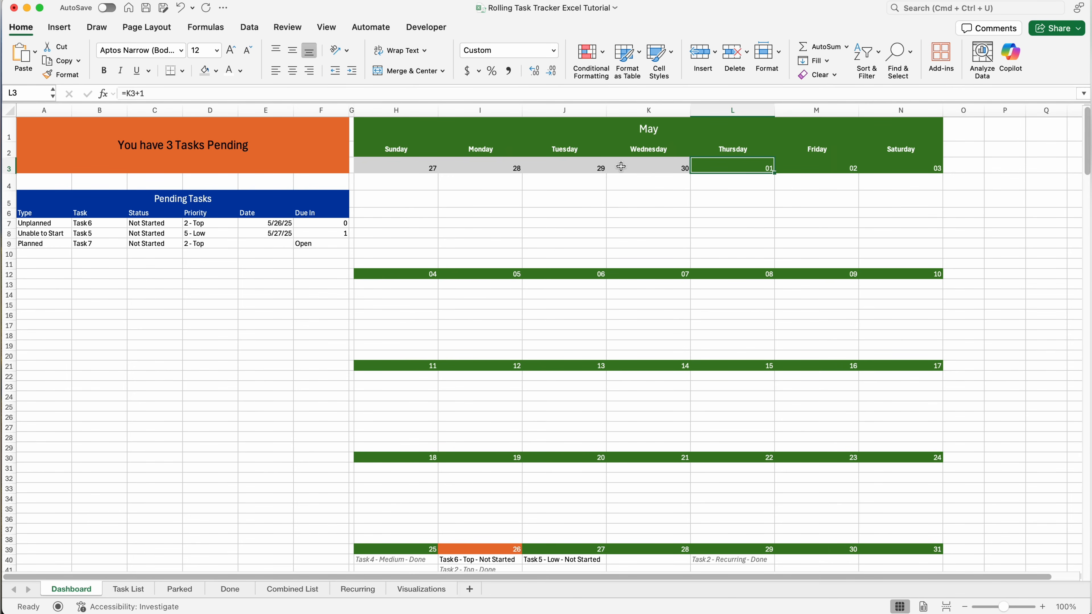
Copy the formatting of date row H3:N3 to the calendar's other date rows: 12, 21, 30, 39 and 48
drag(395, 167, 901, 164)
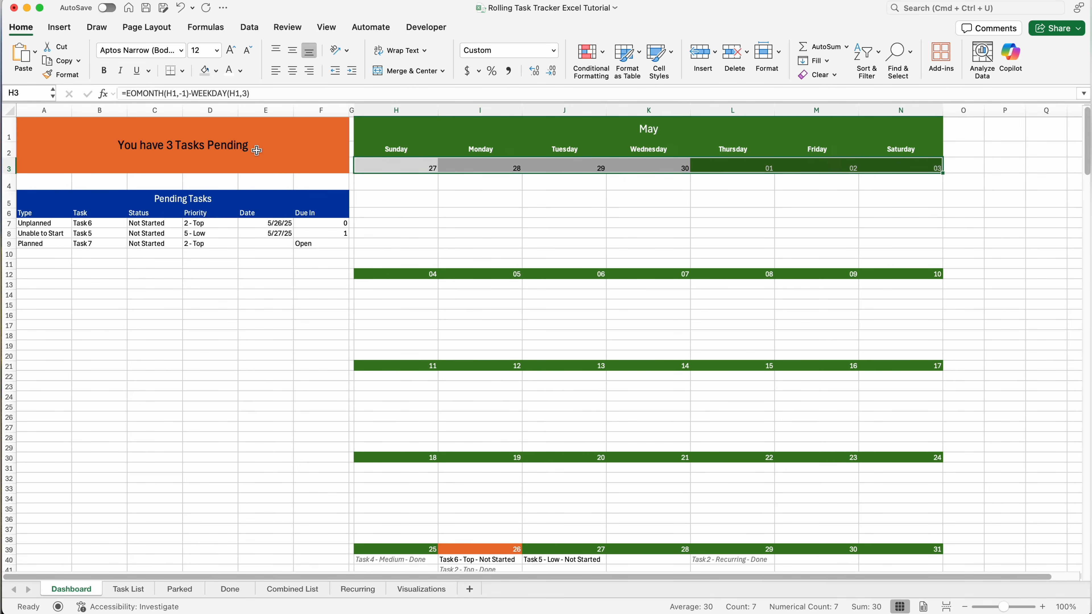
click(61, 75)
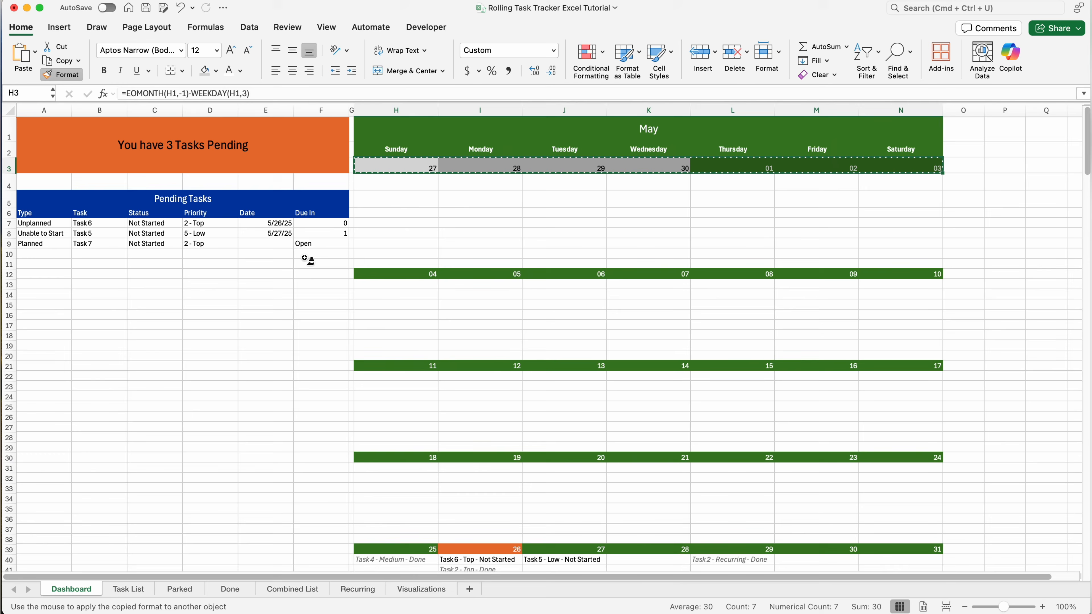
click(389, 276)
click(61, 75)
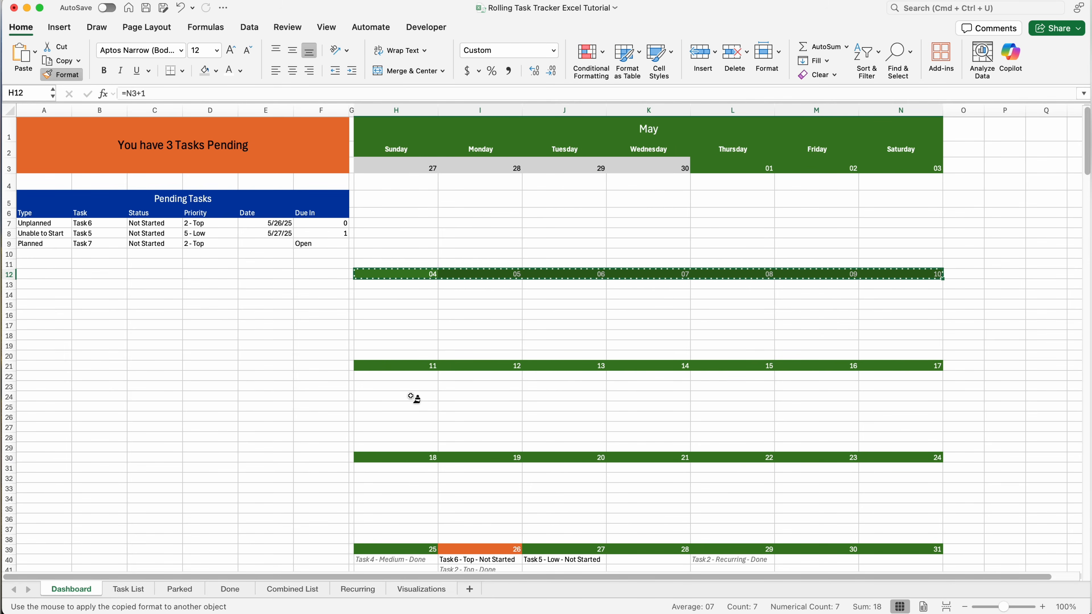
click(426, 366)
click(61, 74)
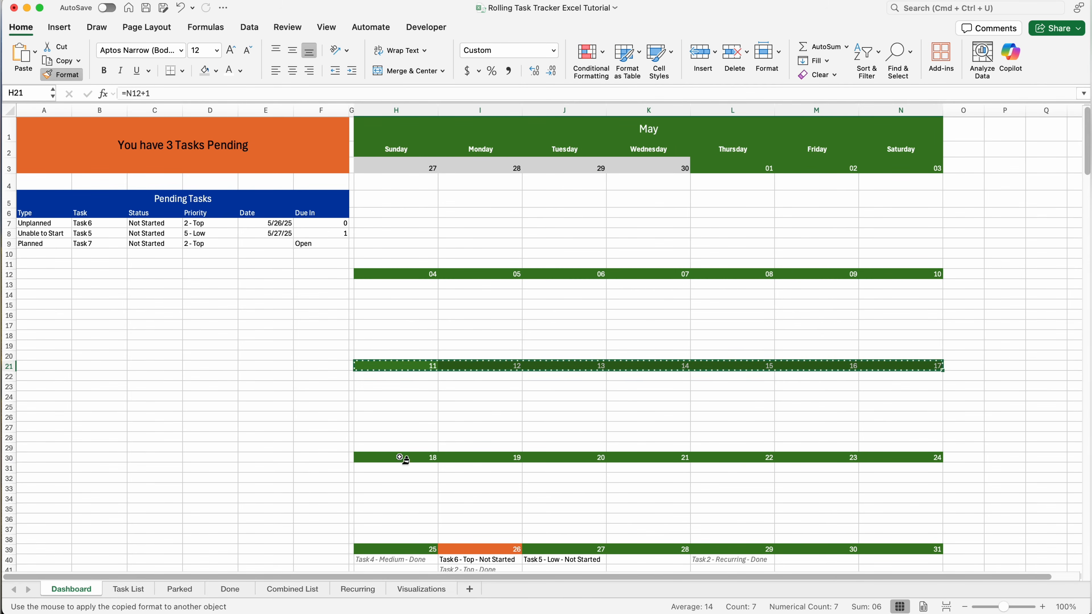
click(400, 458)
click(62, 75)
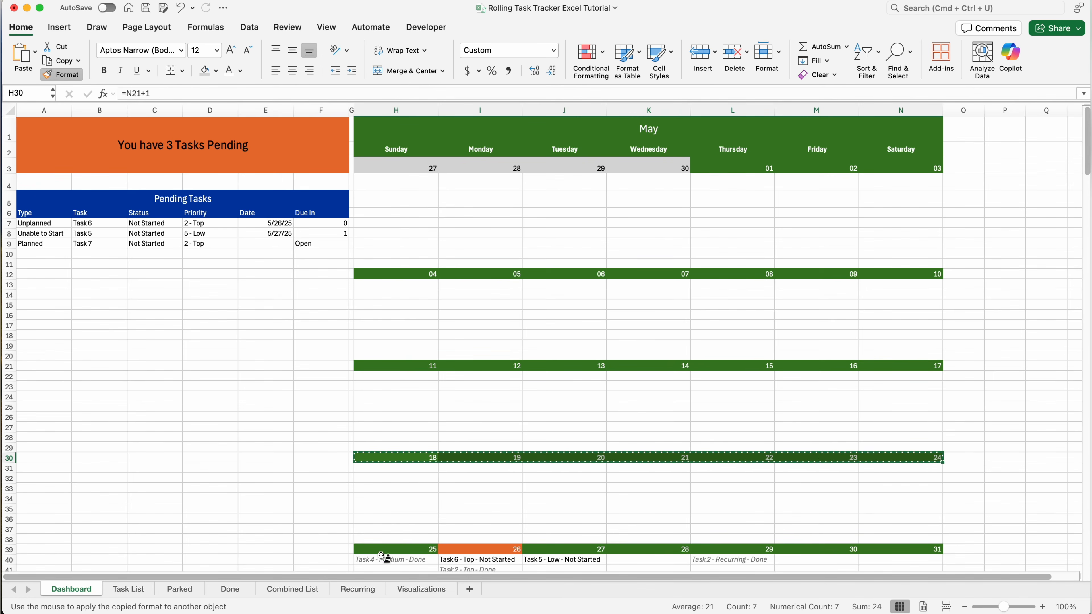
click(407, 551)
scroll(447, 469, down, 5)
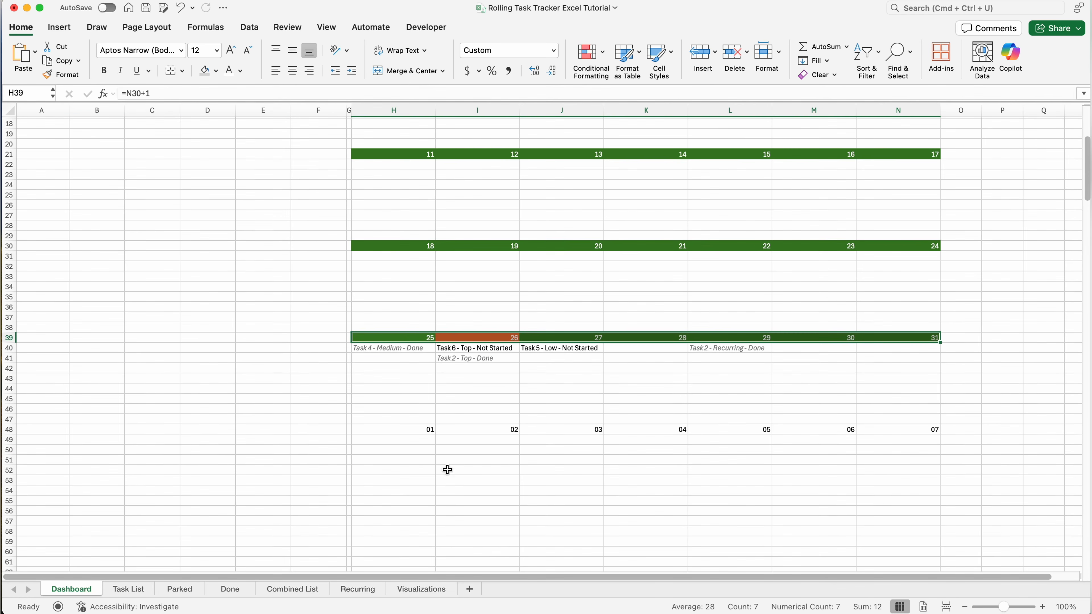
click(61, 75)
click(408, 429)
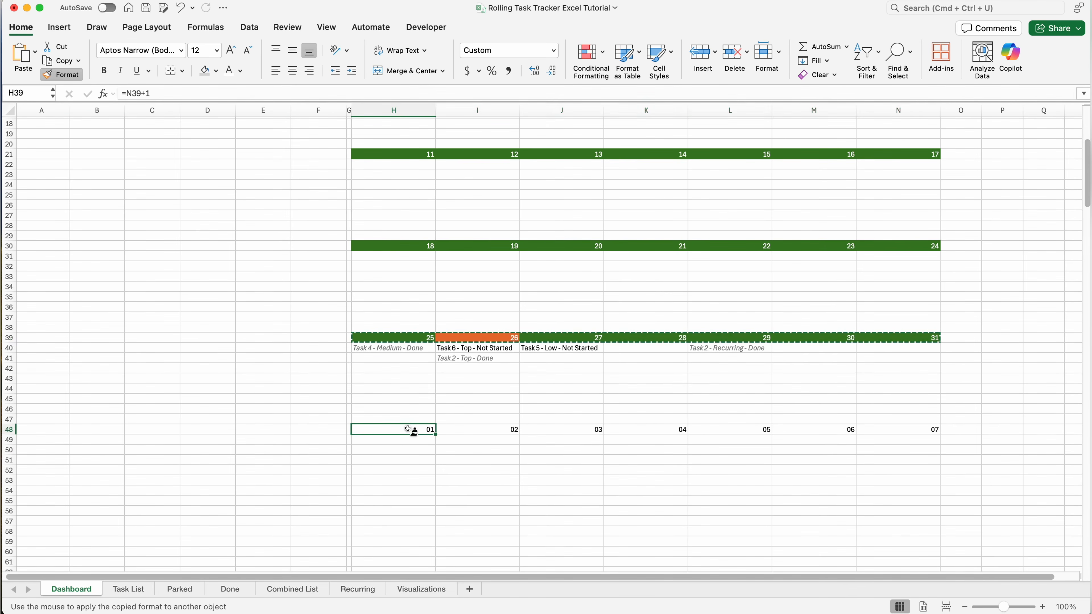
click(408, 429)
click(894, 357)
Change the calendar's month date in H1 to 8/1/2025 and check the date row formatting through the last week
scroll(895, 357, up, 6)
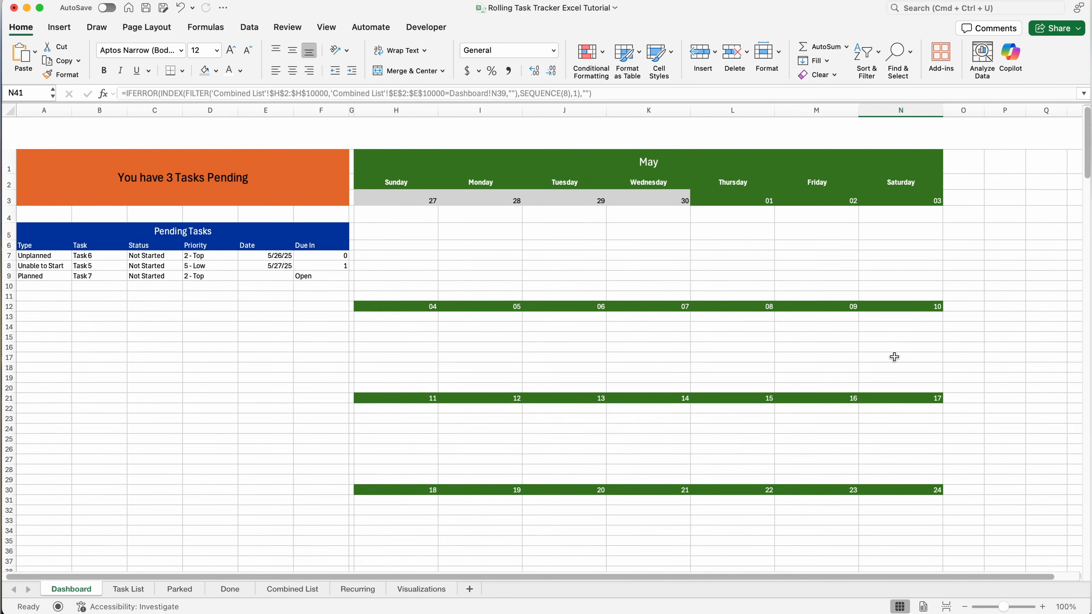
click(645, 127)
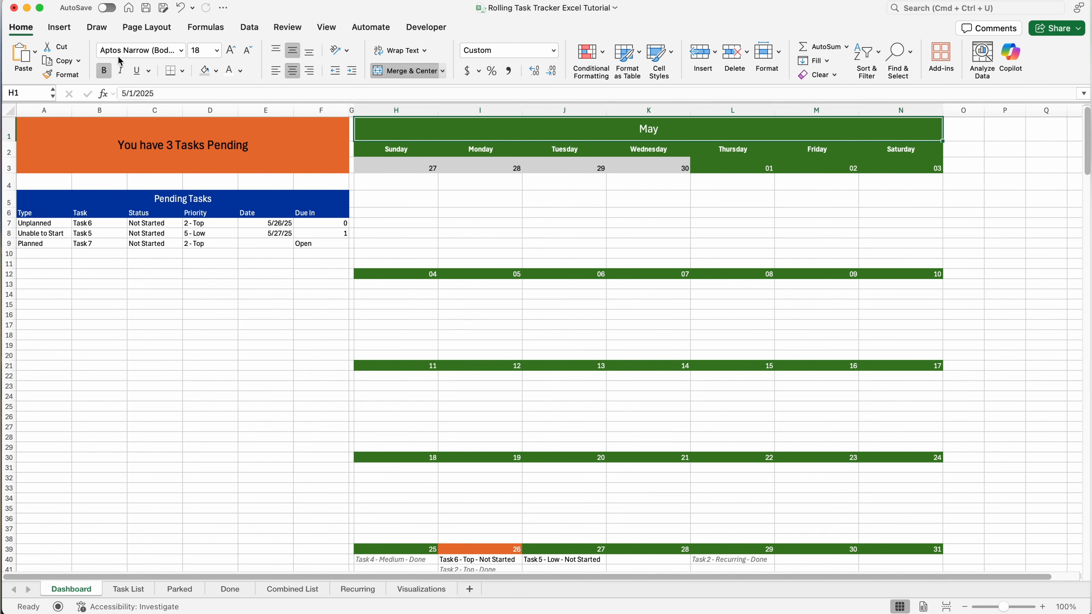
click(125, 93)
key(BackSpace)
text(8)
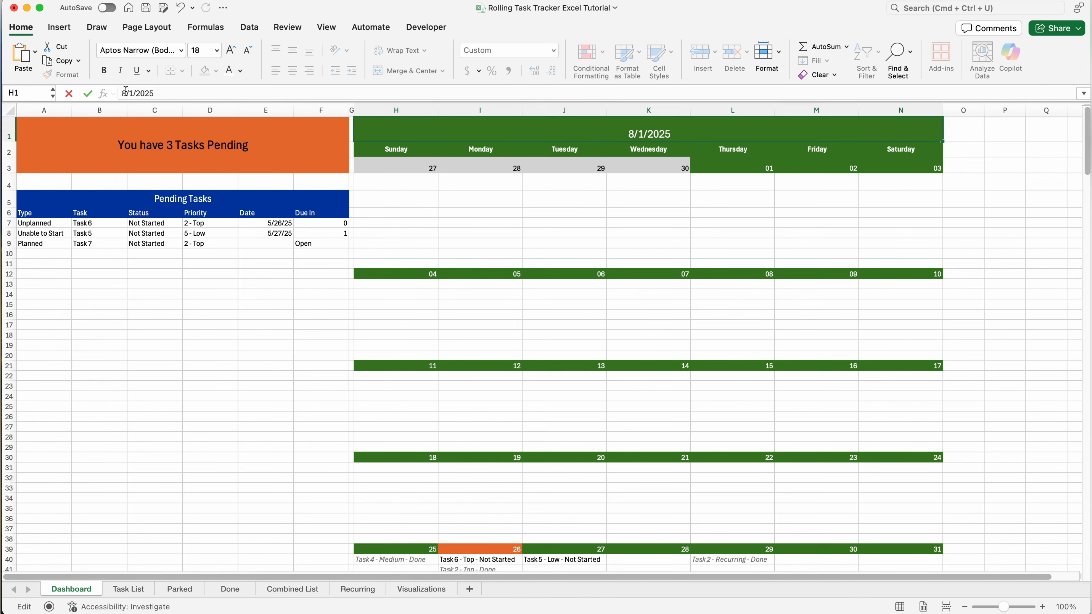
click(760, 170)
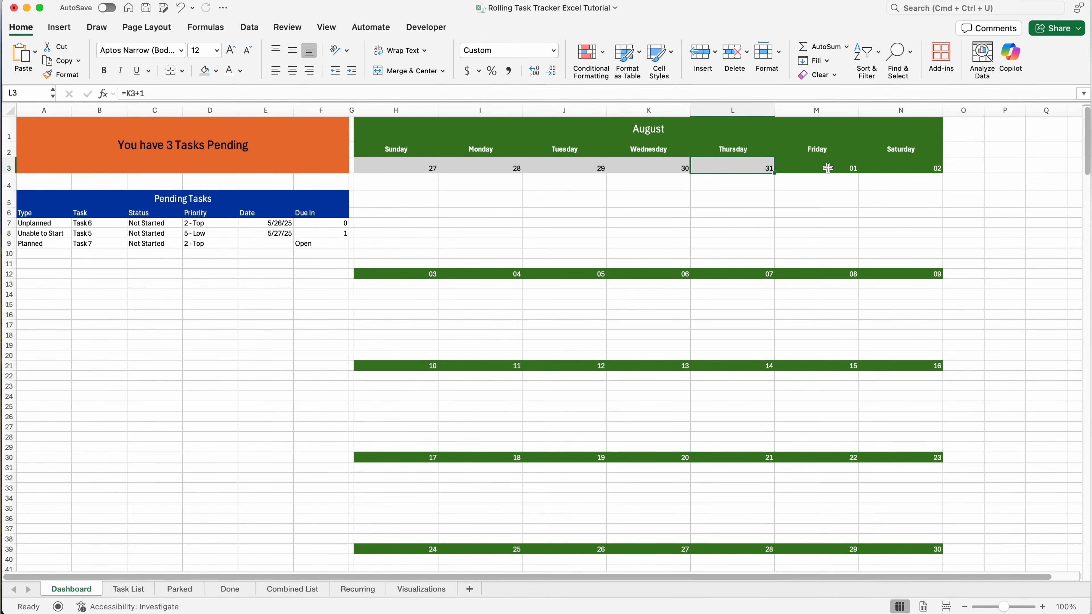
scroll(841, 187, down, 10)
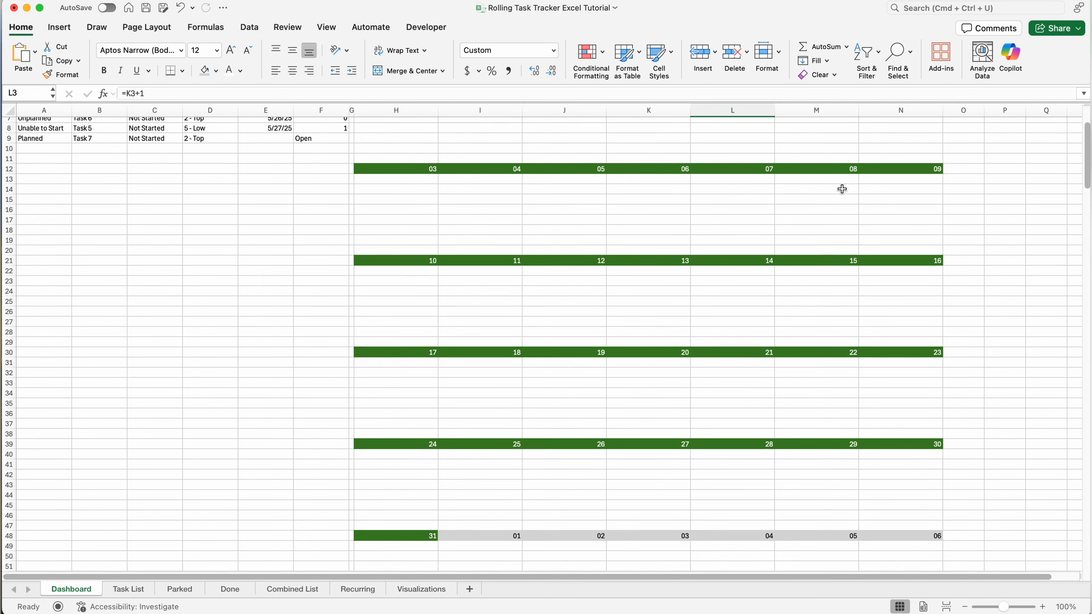
scroll(842, 189, up, 10)
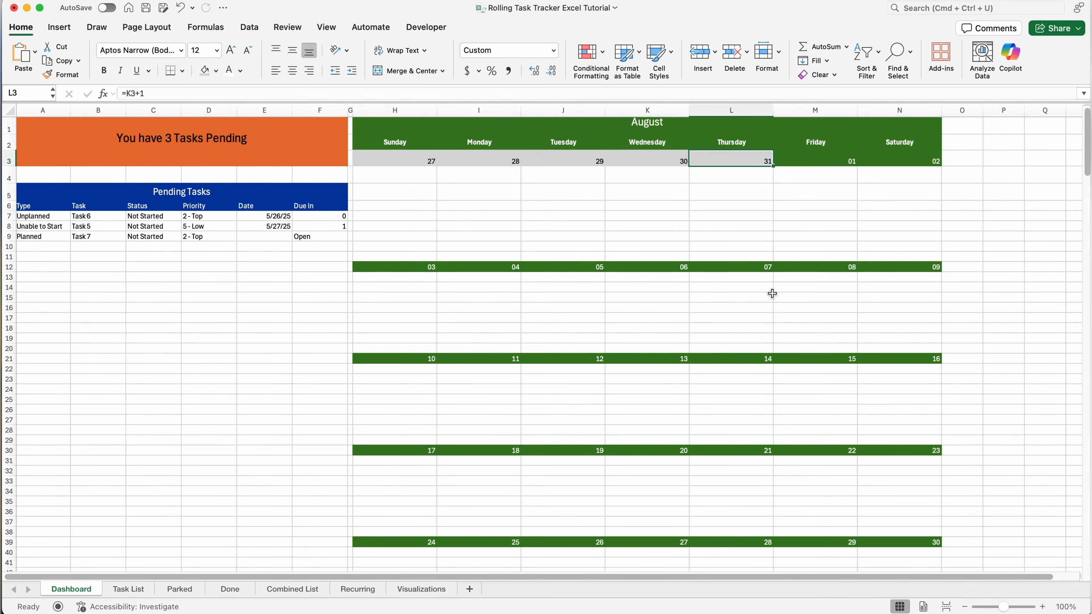
scroll(773, 293, down, 7)
scroll(773, 293, down, 1)
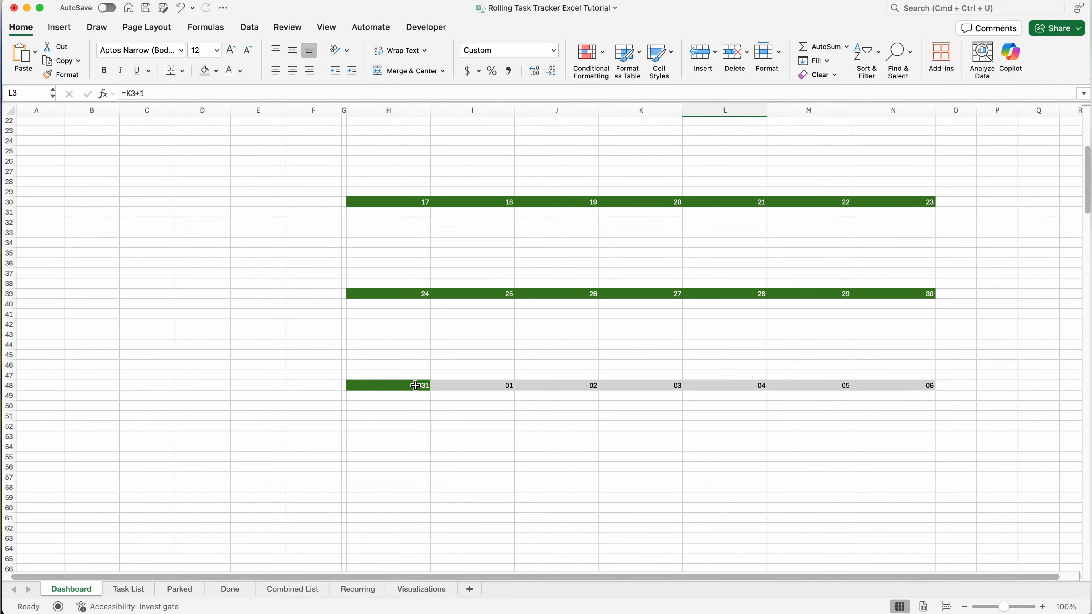
Hide the gridlines on the Dashboard sheet
scroll(416, 385, up, 7)
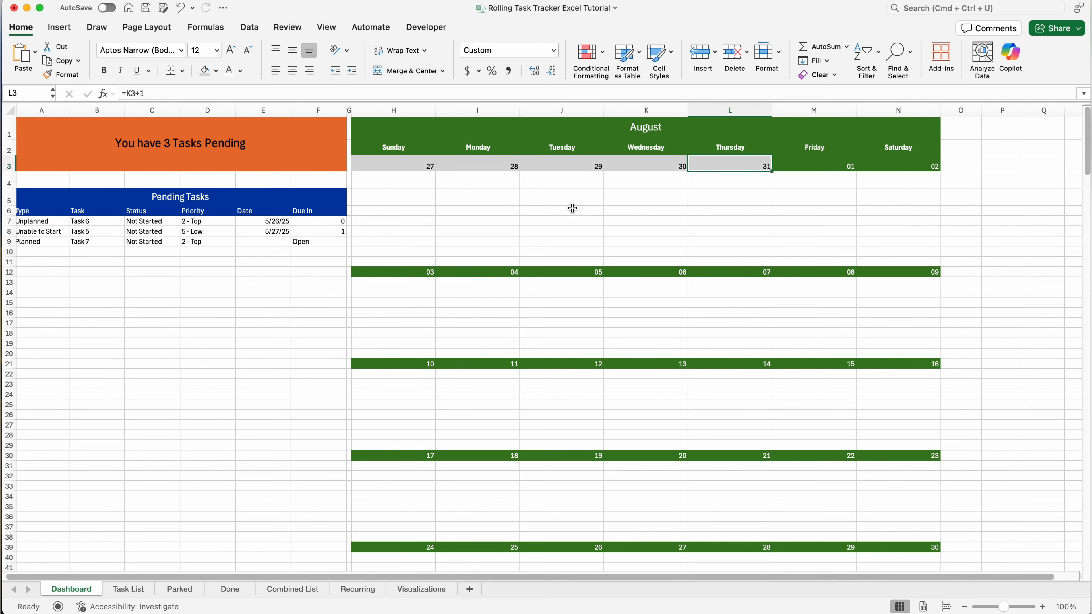
click(394, 179)
click(328, 28)
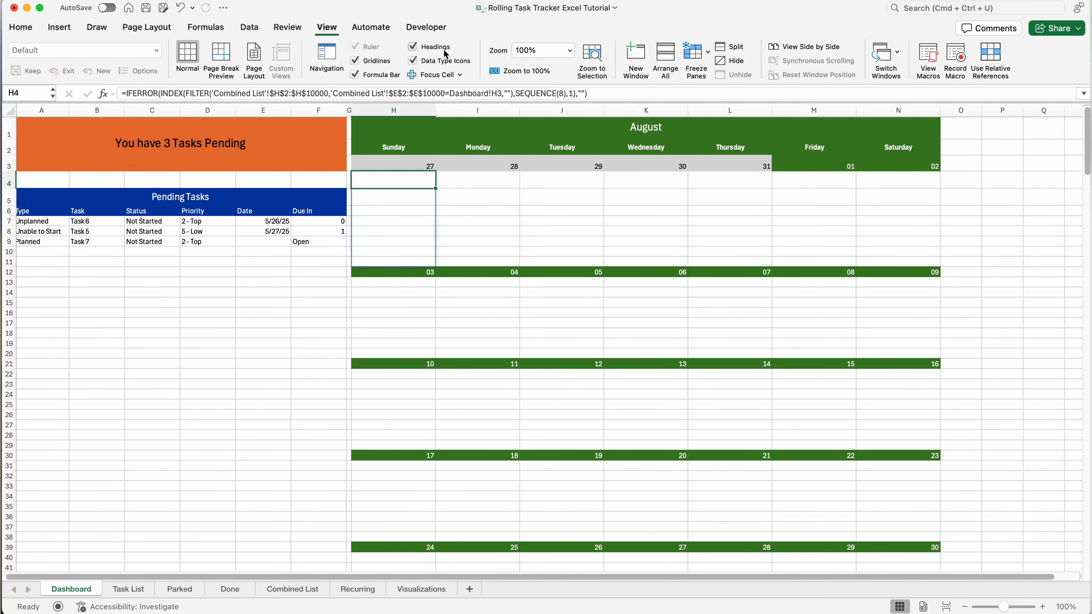
click(355, 60)
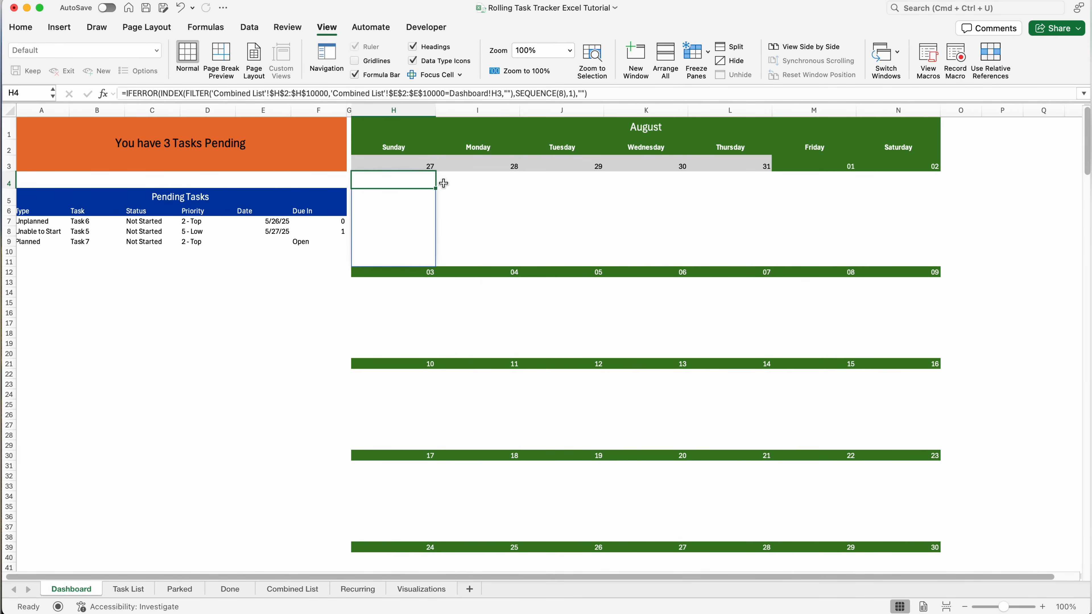
click(496, 233)
Apply a thick box border around the whole calendar, H1:N56
drag(406, 129, 382, 550)
click(21, 27)
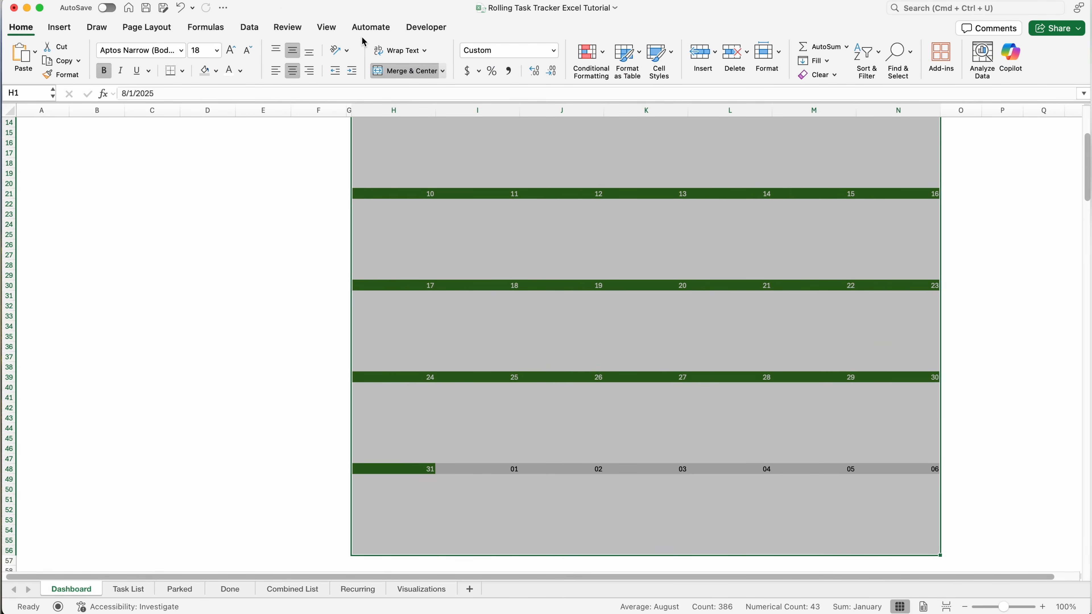
click(184, 73)
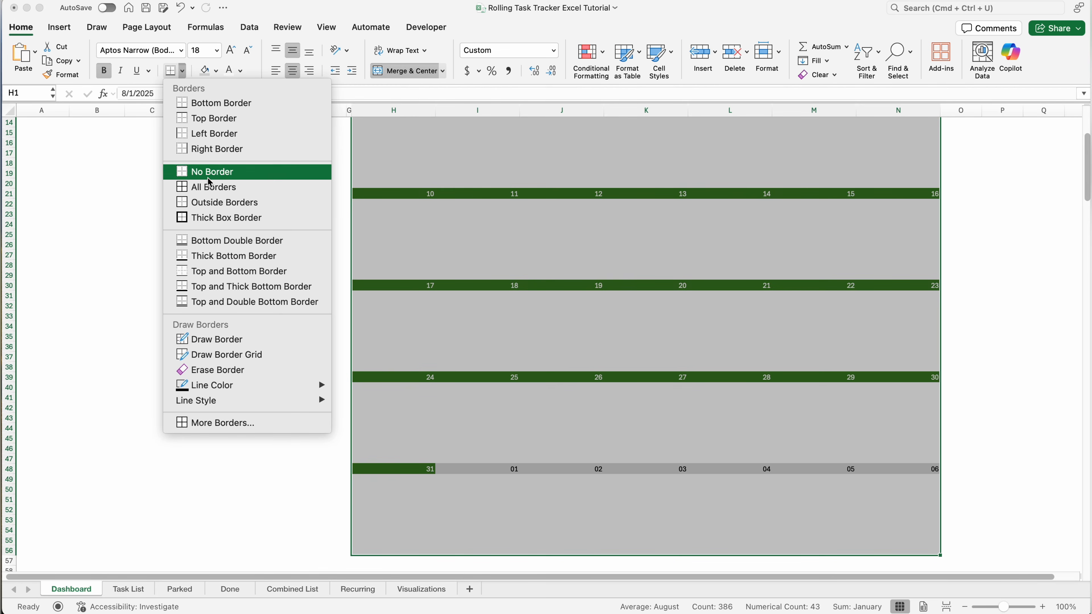
click(224, 218)
click(539, 251)
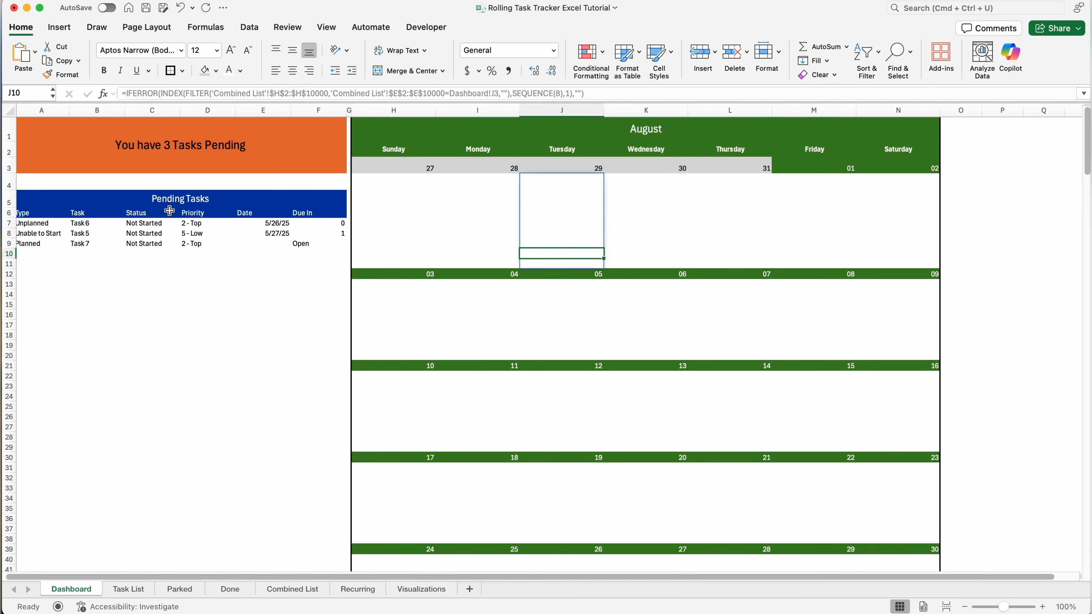
Apply the same thick box border around the Pending Tasks area, A5:F56
drag(169, 211, 123, 550)
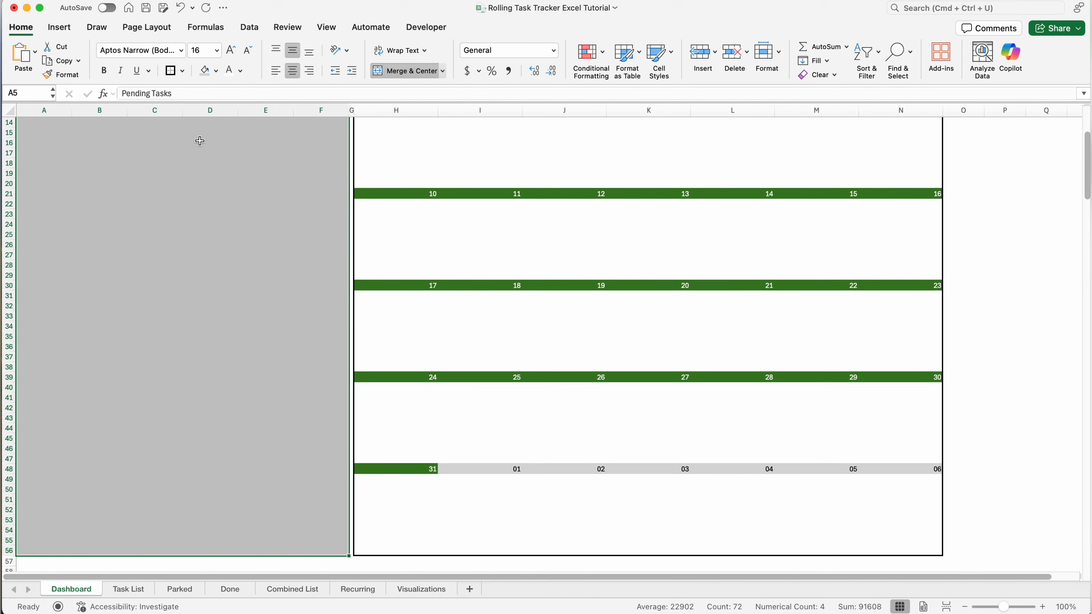
click(171, 76)
scroll(636, 133, up, 5)
Apply all borders to the month title and weekday headers in H1:N2
click(636, 133)
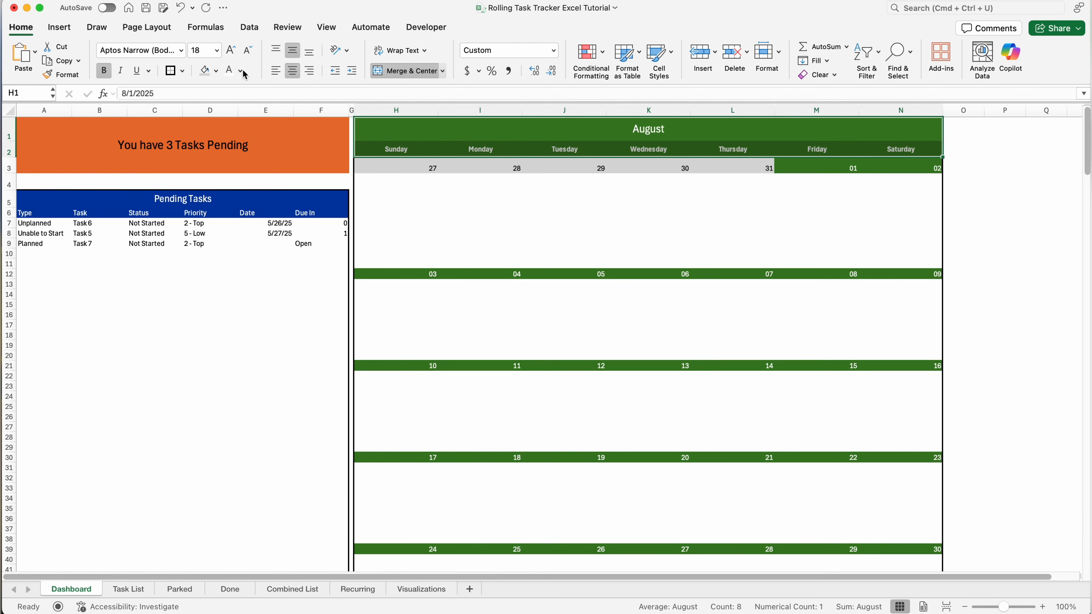
click(182, 71)
click(212, 193)
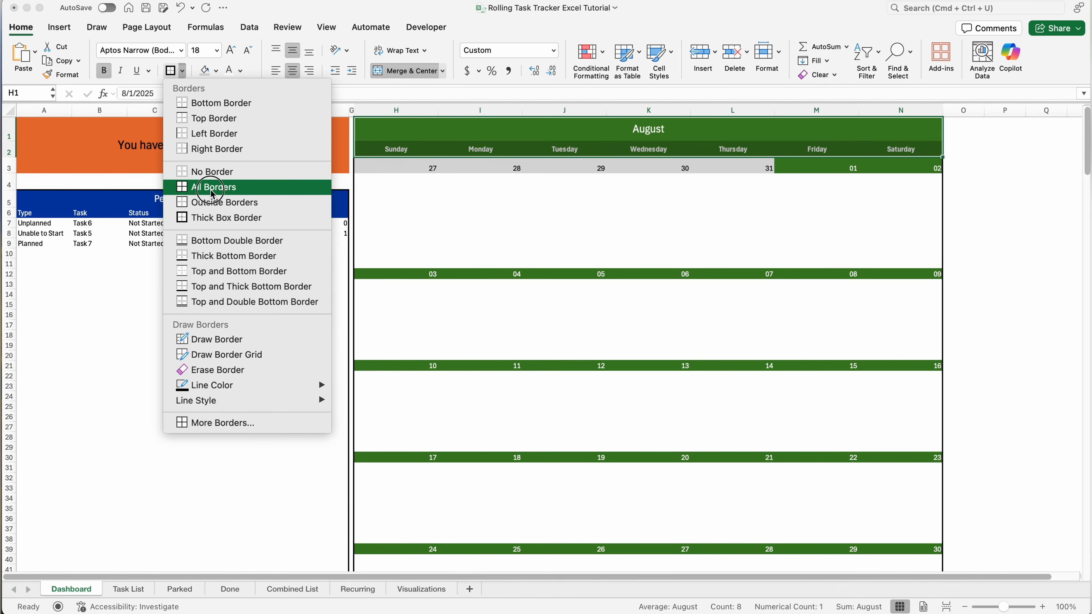
Apply outside borders to the first week's Sunday block, H3:H11
drag(413, 168, 415, 264)
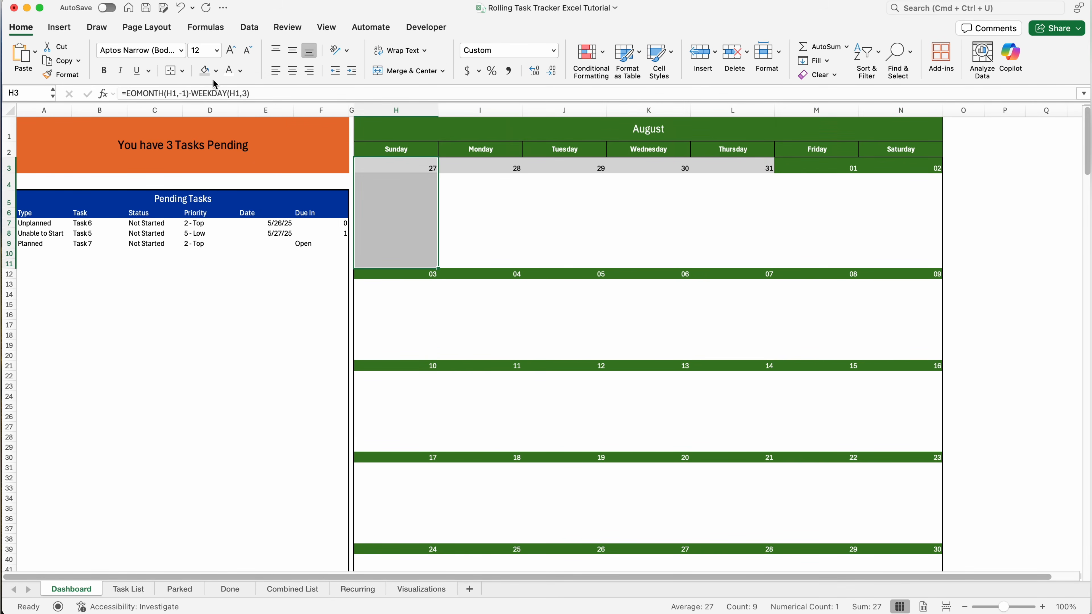
click(185, 70)
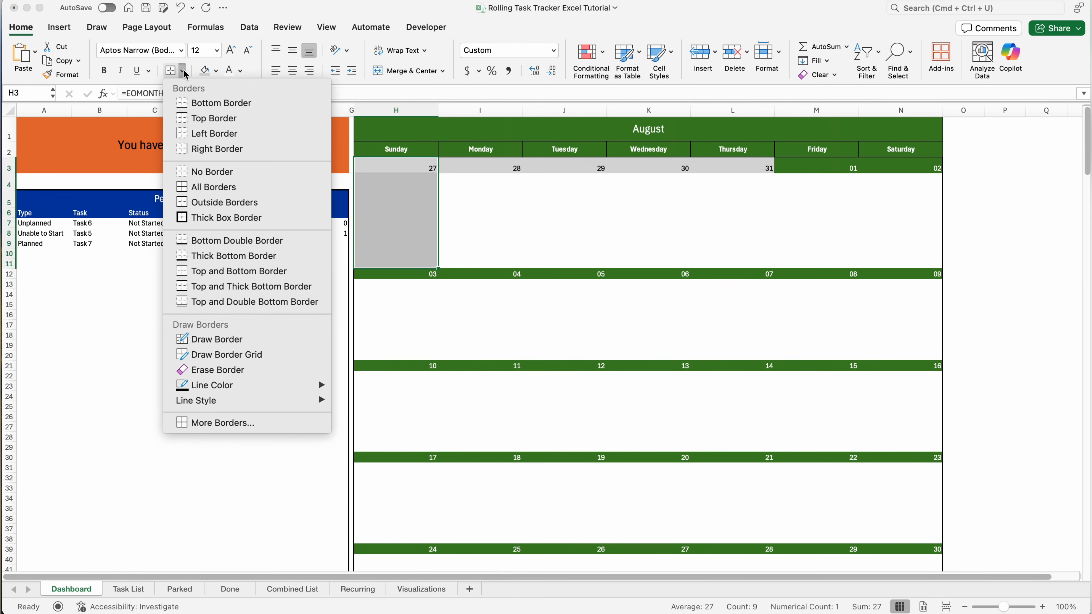
click(222, 207)
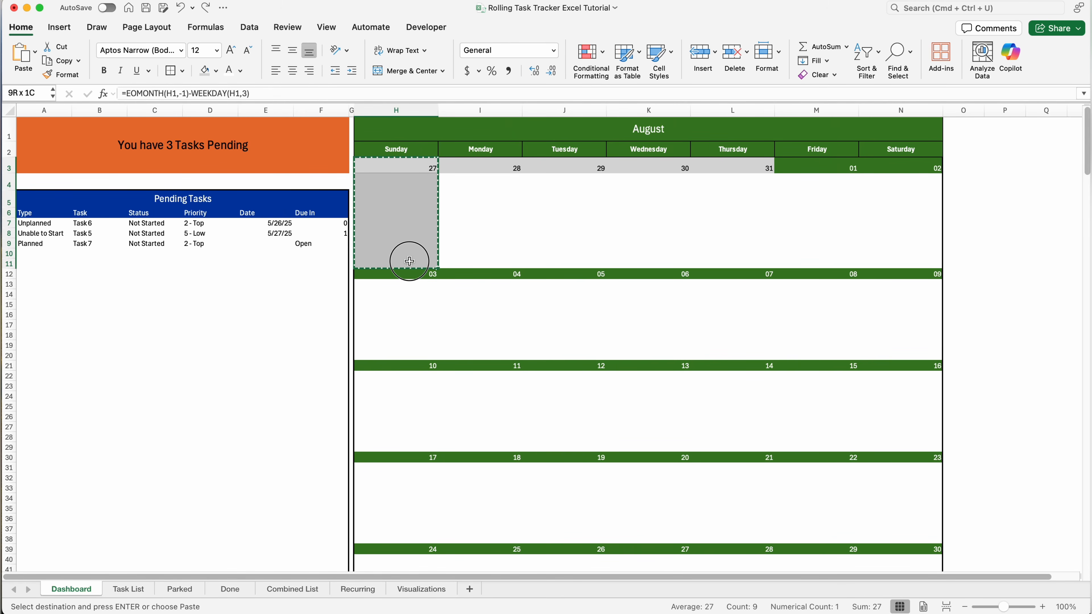
Copy the Sunday block's formatting across the first week's remaining day blocks, from Monday through Saturday in I3:N11
click(61, 74)
click(488, 169)
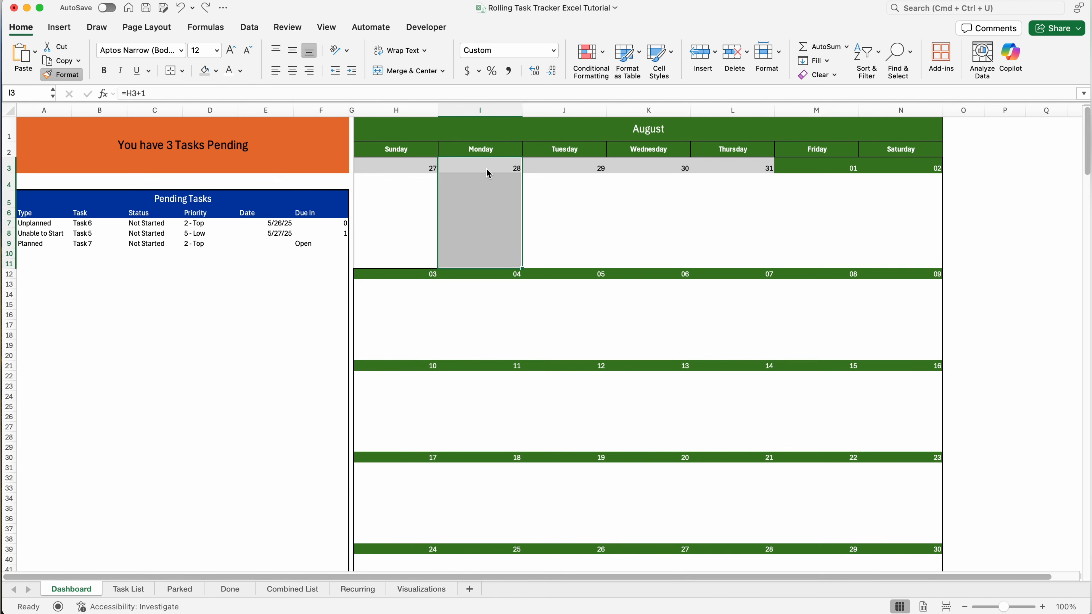
click(61, 74)
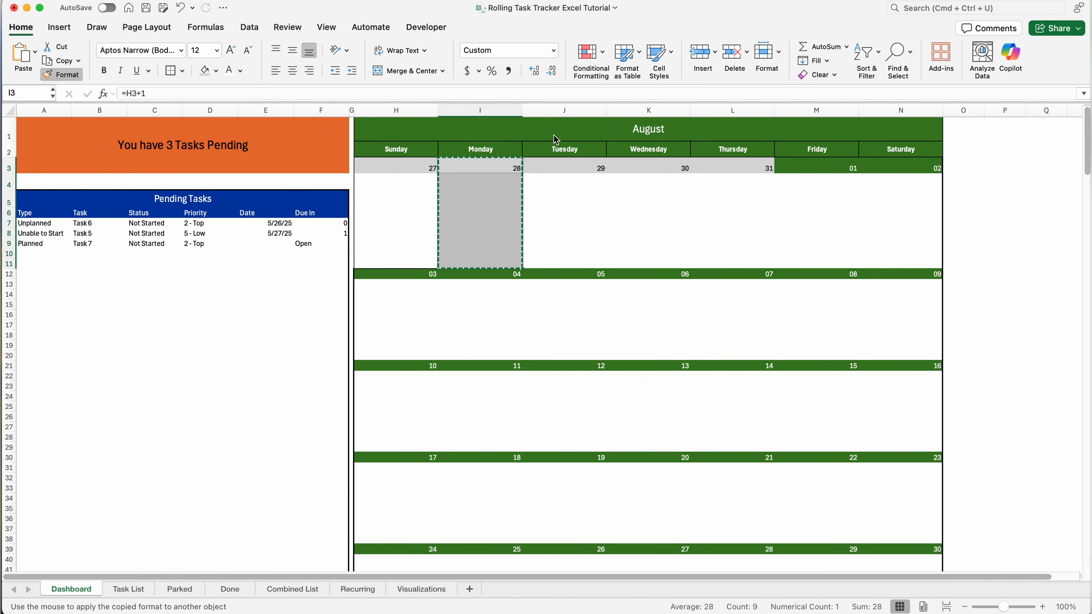
click(559, 169)
click(61, 74)
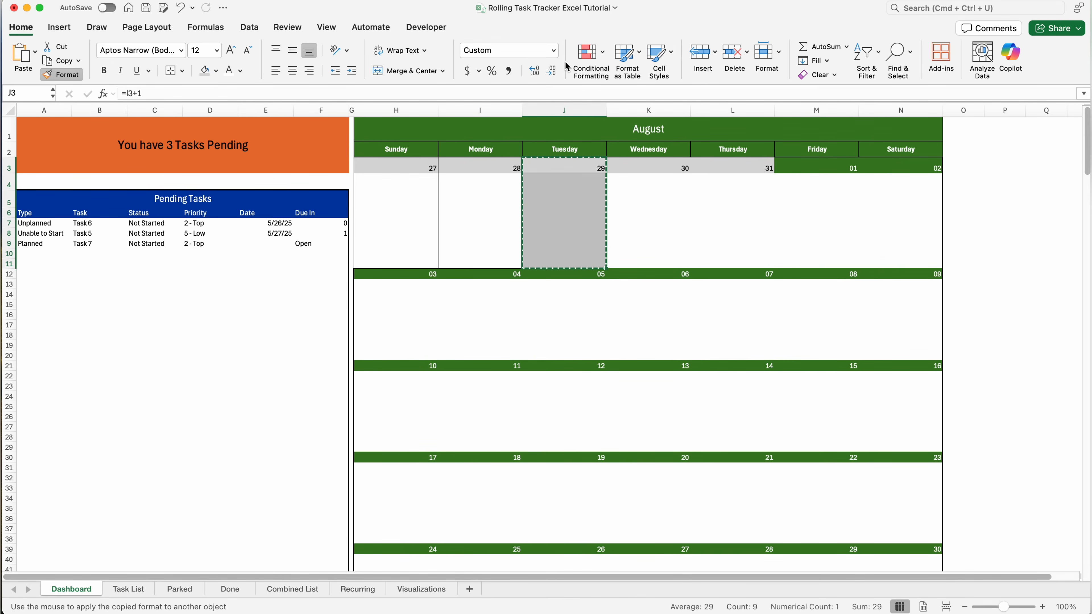
click(631, 171)
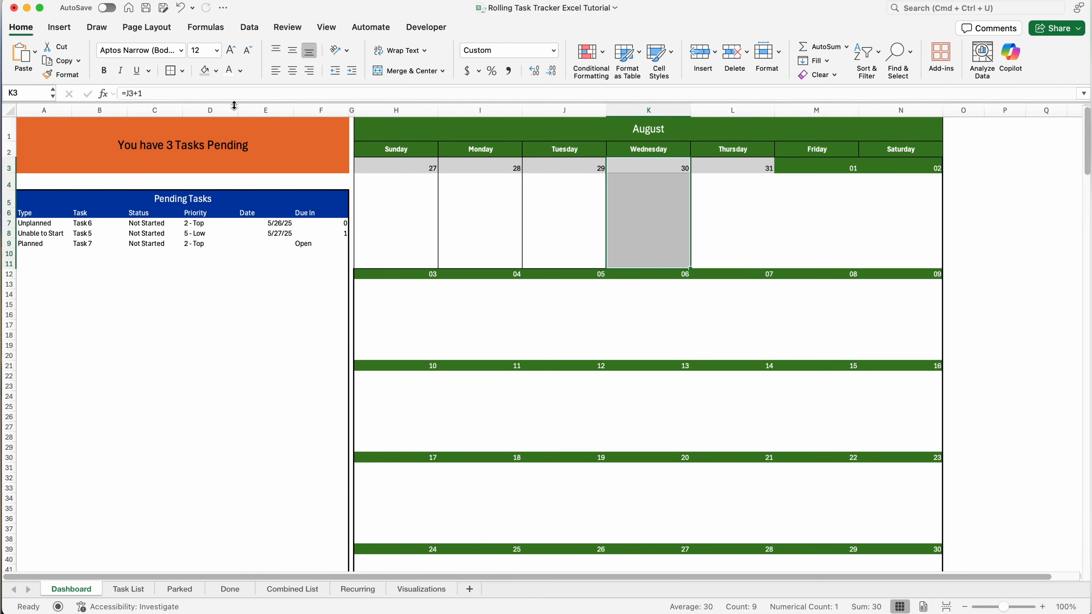
click(61, 75)
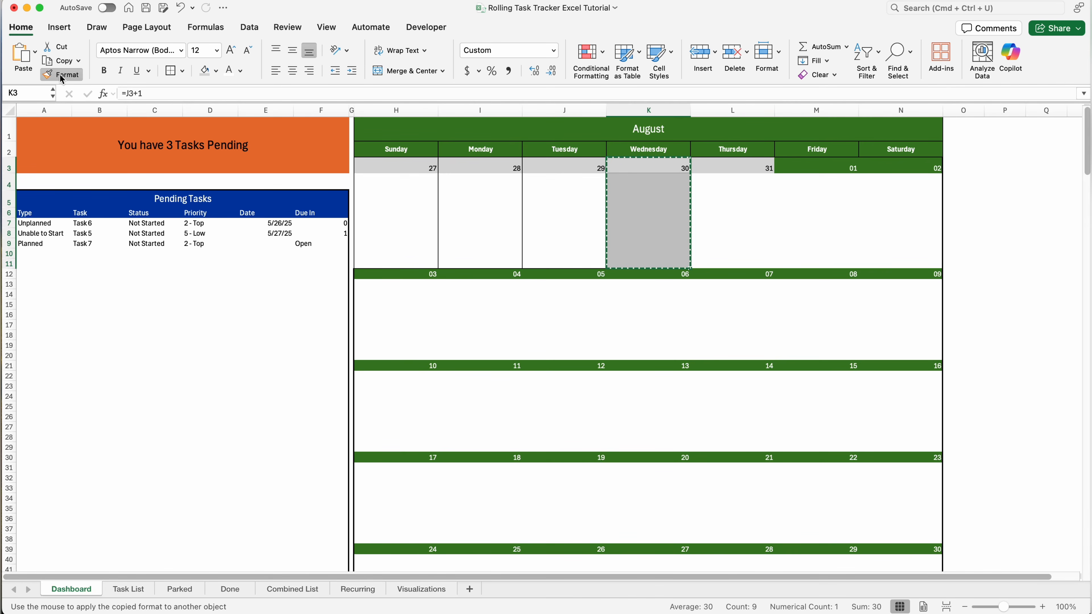
click(761, 170)
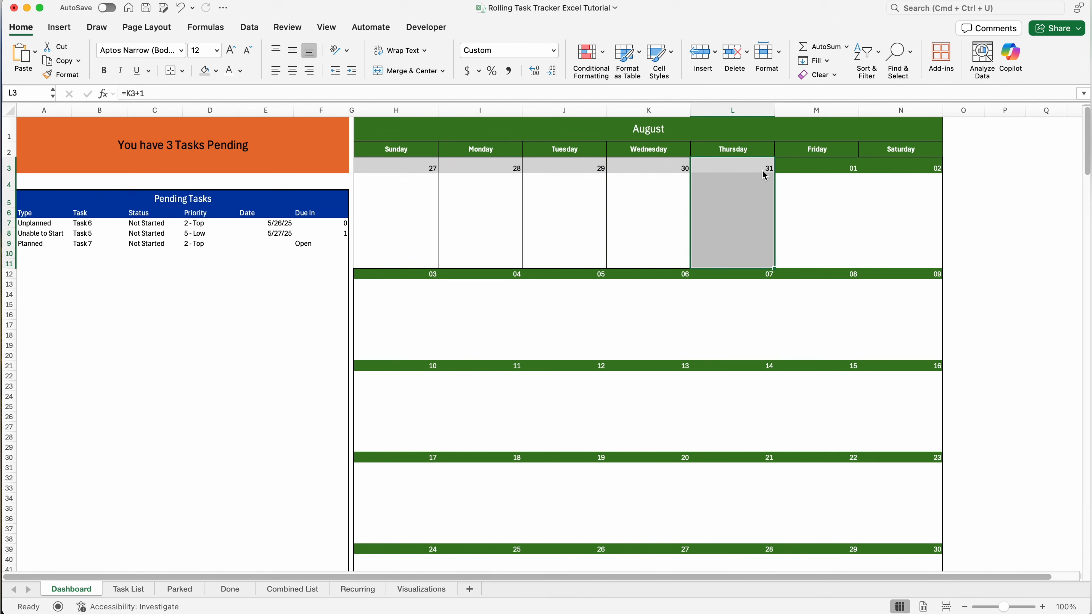
click(65, 80)
click(814, 168)
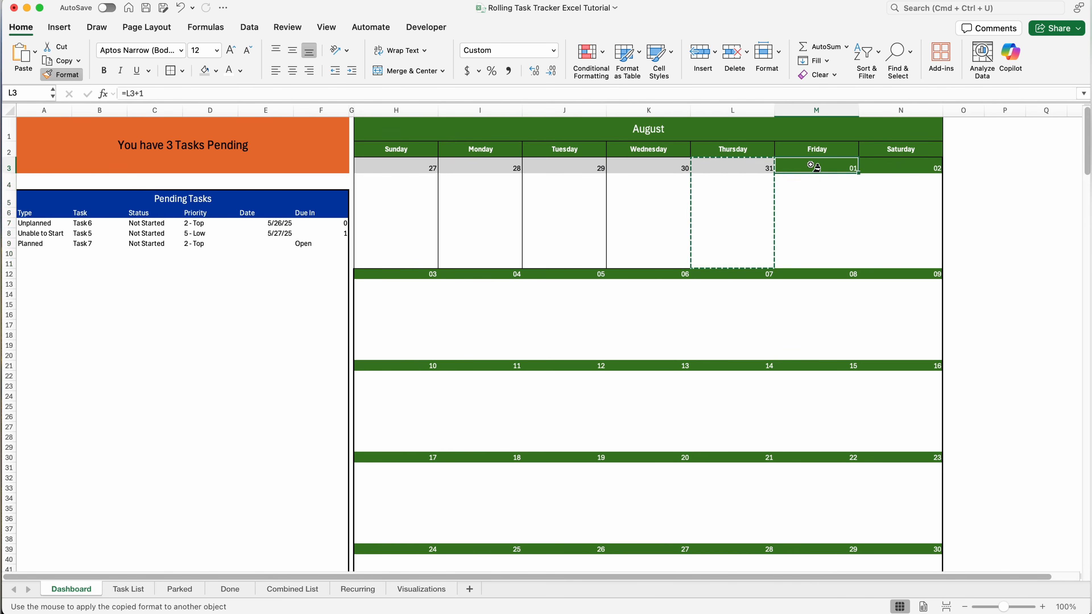
click(65, 75)
click(878, 169)
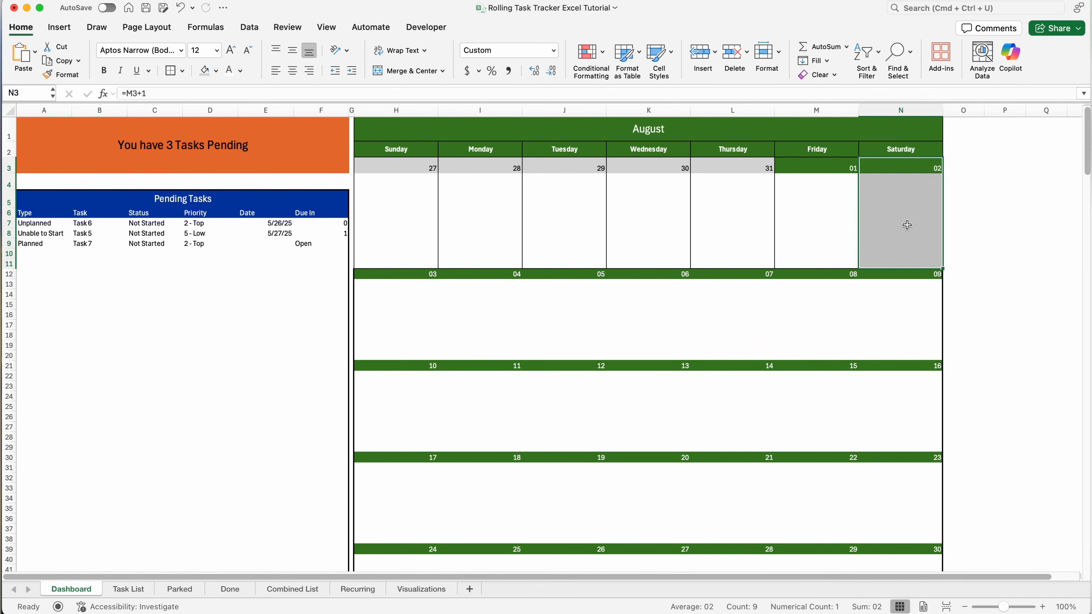
click(909, 252)
Copy the first week's formatting, H3:N11, to the second week's block in H12:N20
drag(927, 166, 424, 264)
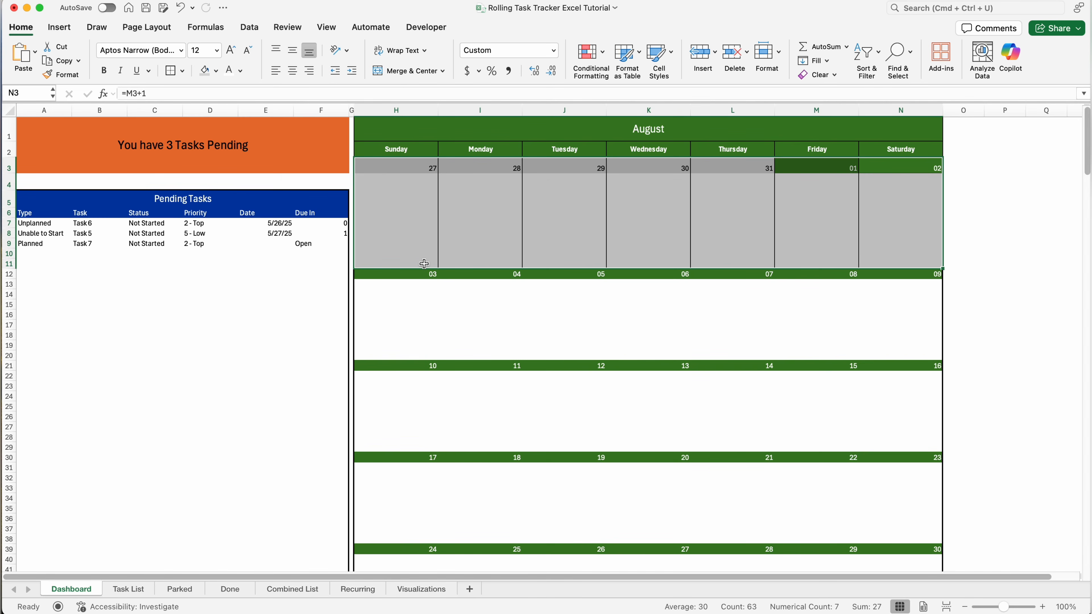
click(62, 73)
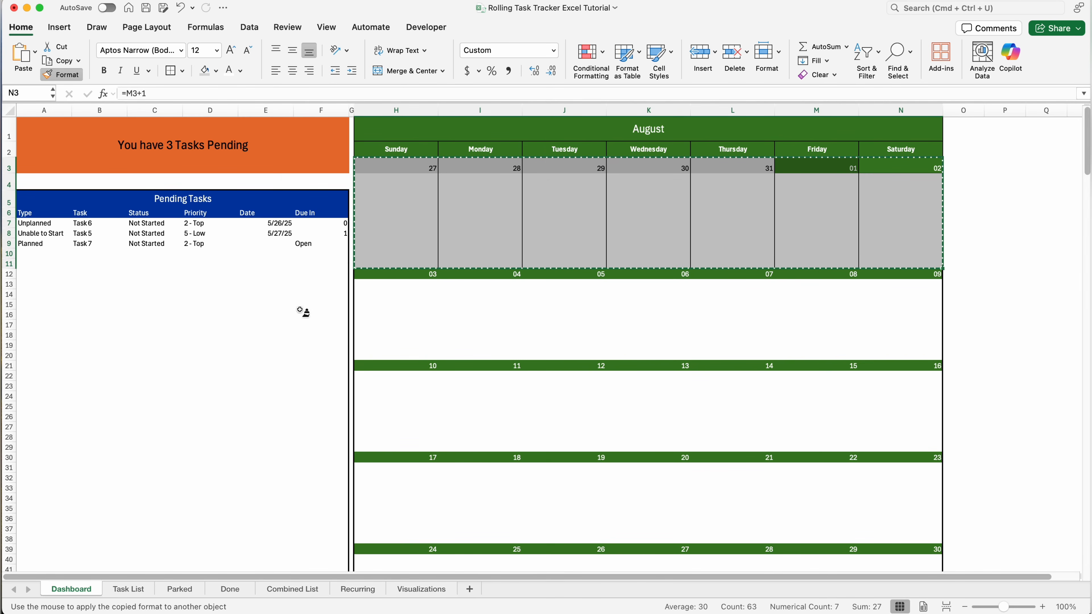
click(395, 274)
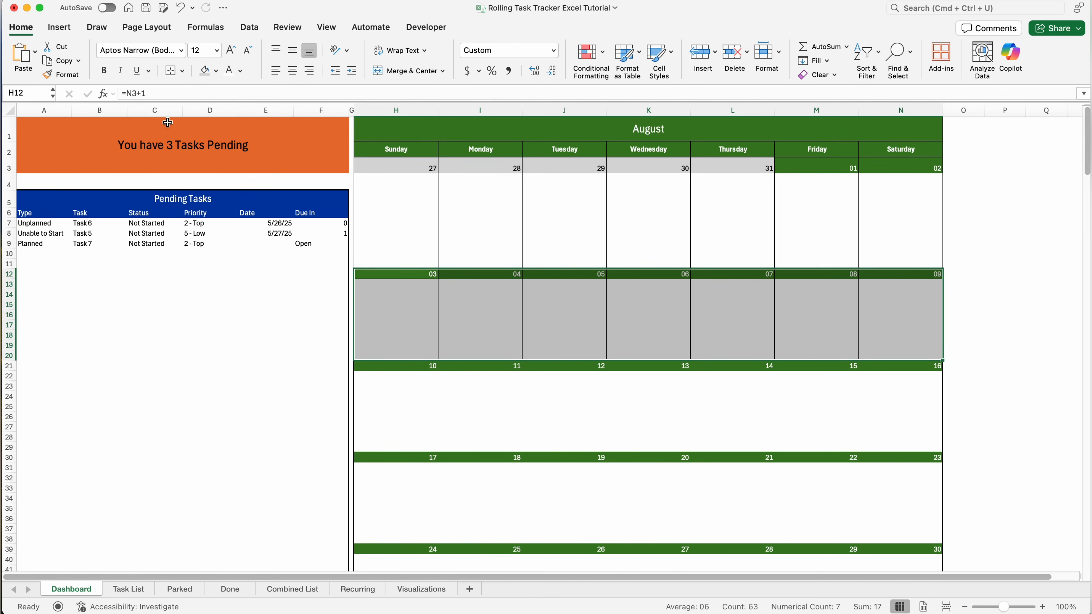
Copy the August 03–09 week block's formatting onto the four week blocks below it, starting at H21, H30, H39 and H48
click(62, 74)
click(420, 368)
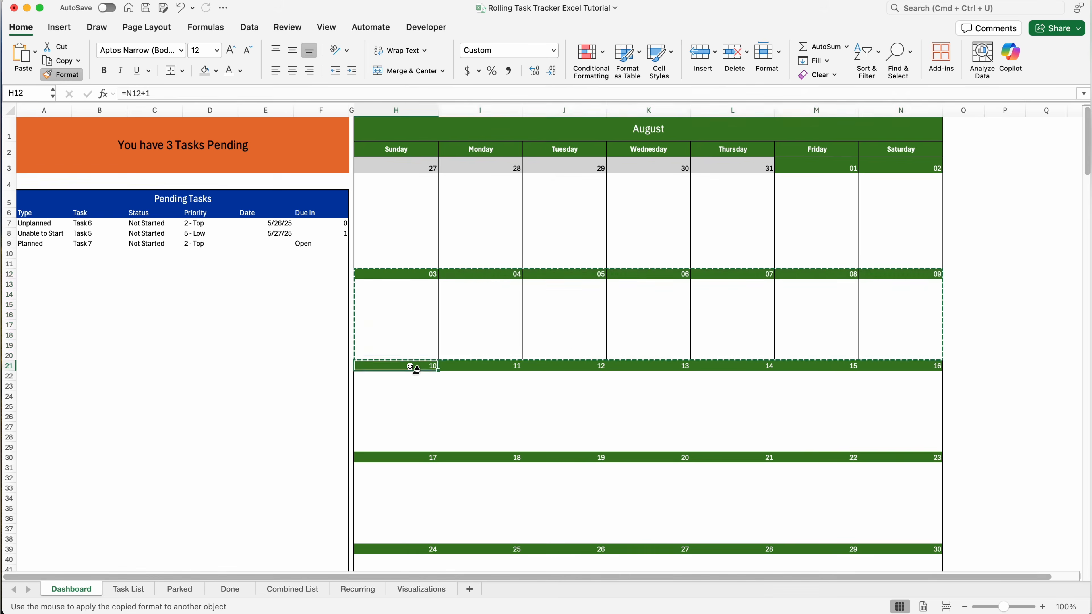
click(63, 74)
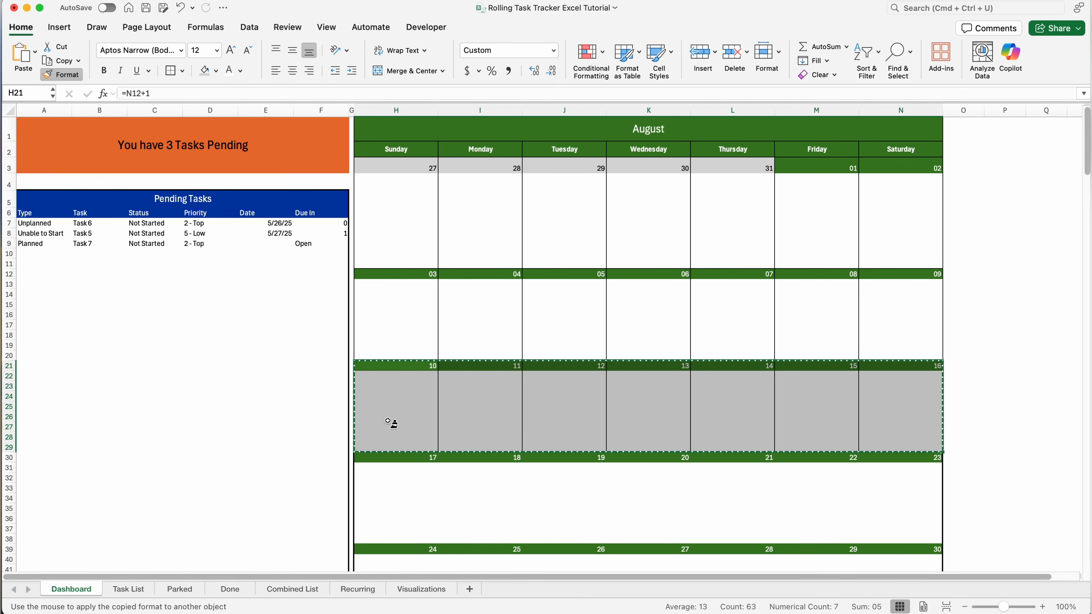
click(397, 461)
scroll(397, 462, down, 3)
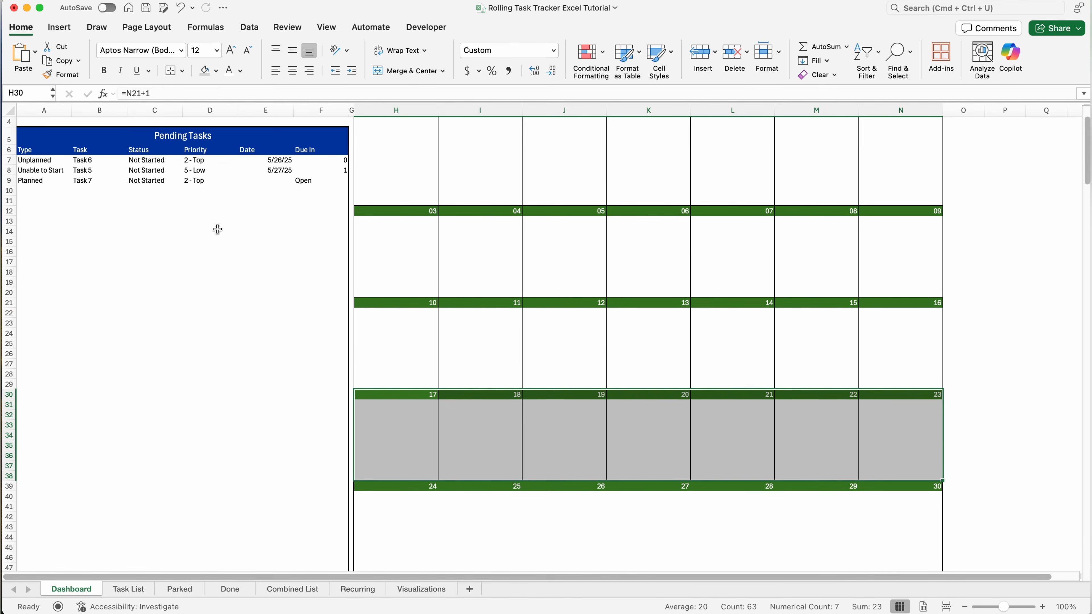
click(64, 74)
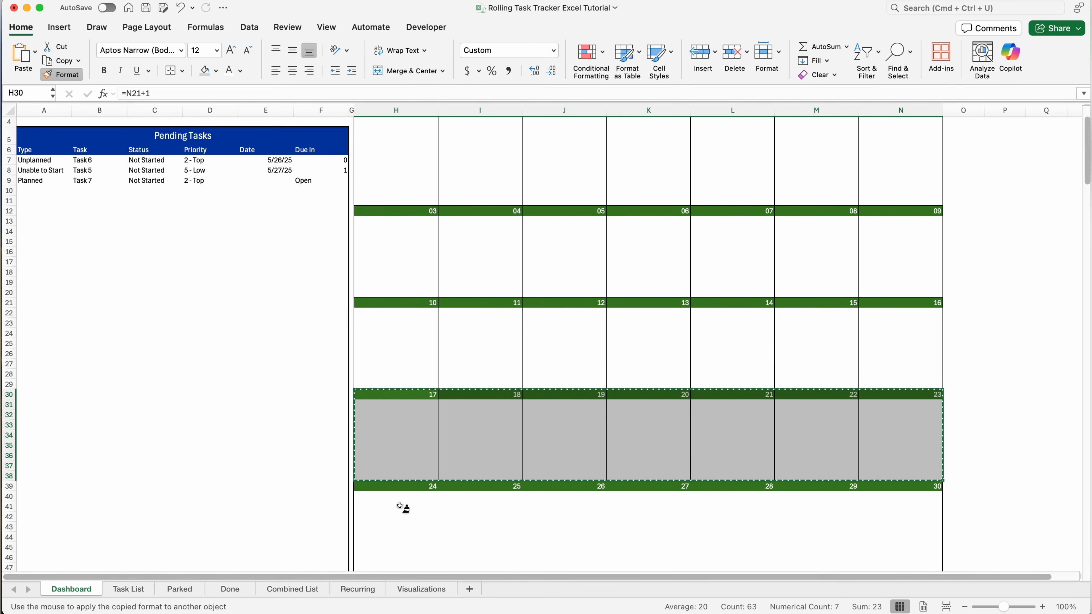
click(399, 490)
scroll(402, 491, down, 3)
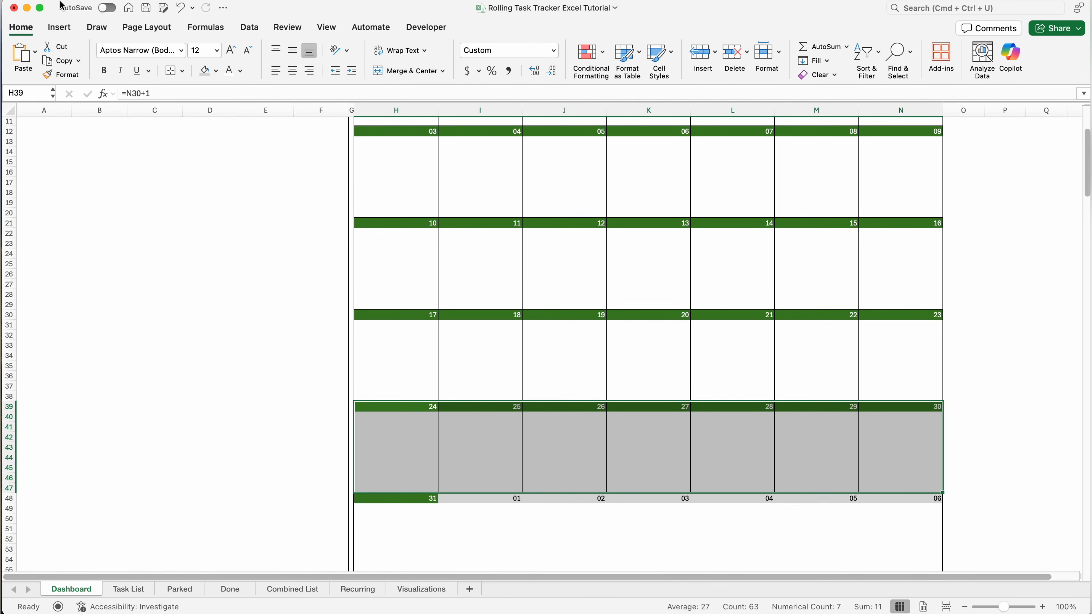
click(72, 79)
scroll(463, 320, down, 4)
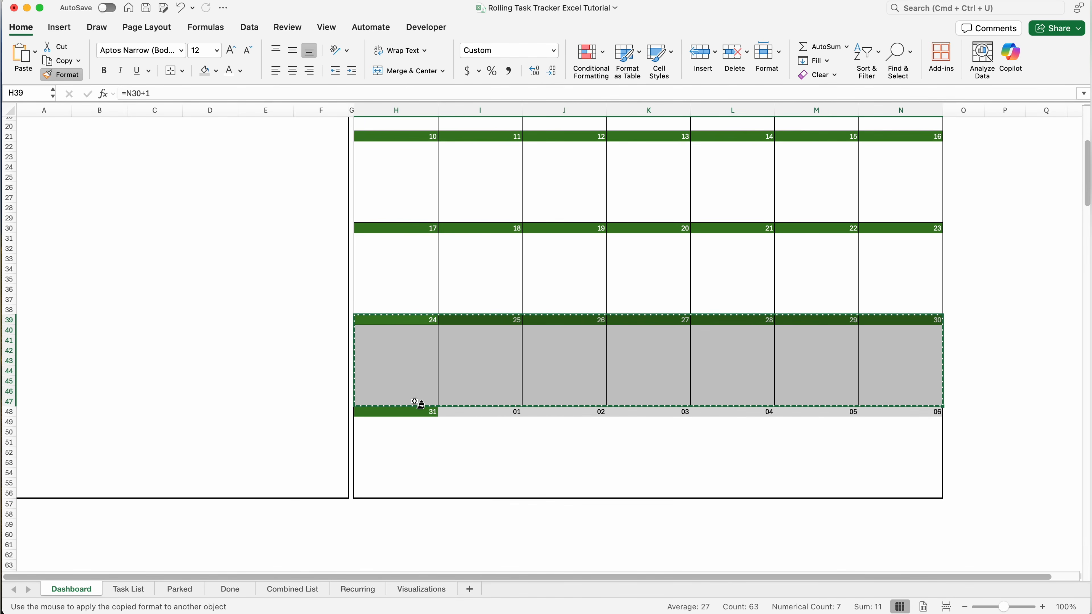
click(414, 414)
scroll(415, 414, up, 10)
click(608, 166)
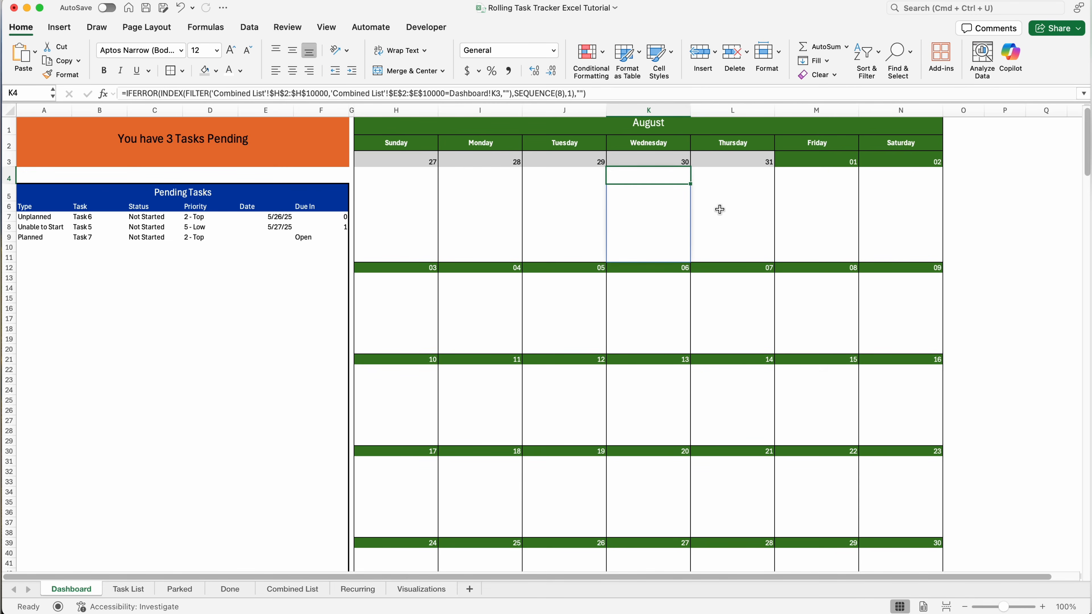
Apply all borders and a thick box border to the Pending Tasks table, A5:F56
click(140, 236)
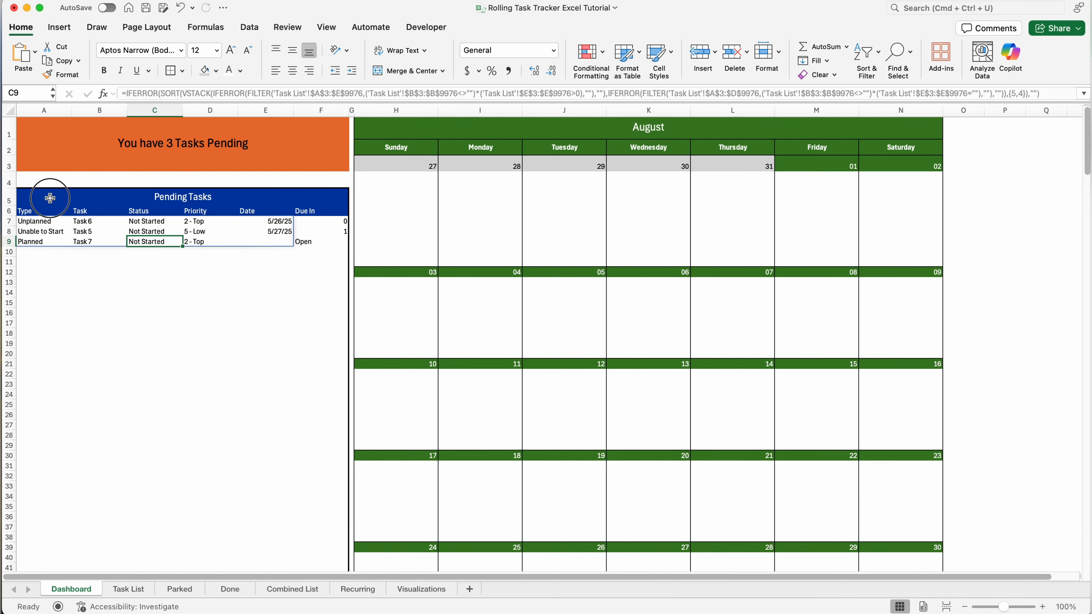
drag(49, 198, 56, 523)
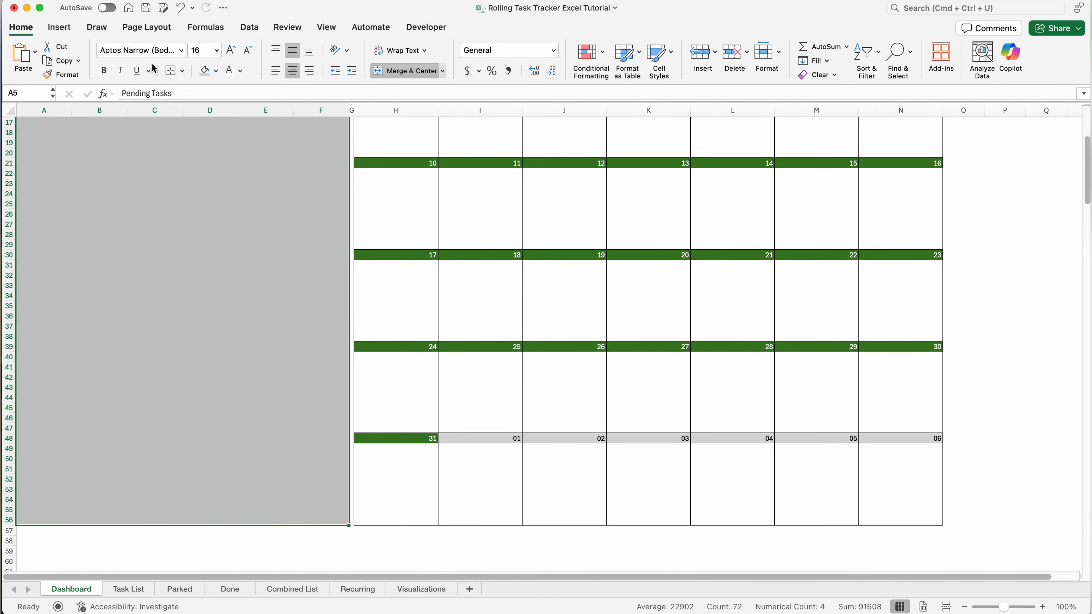
click(182, 71)
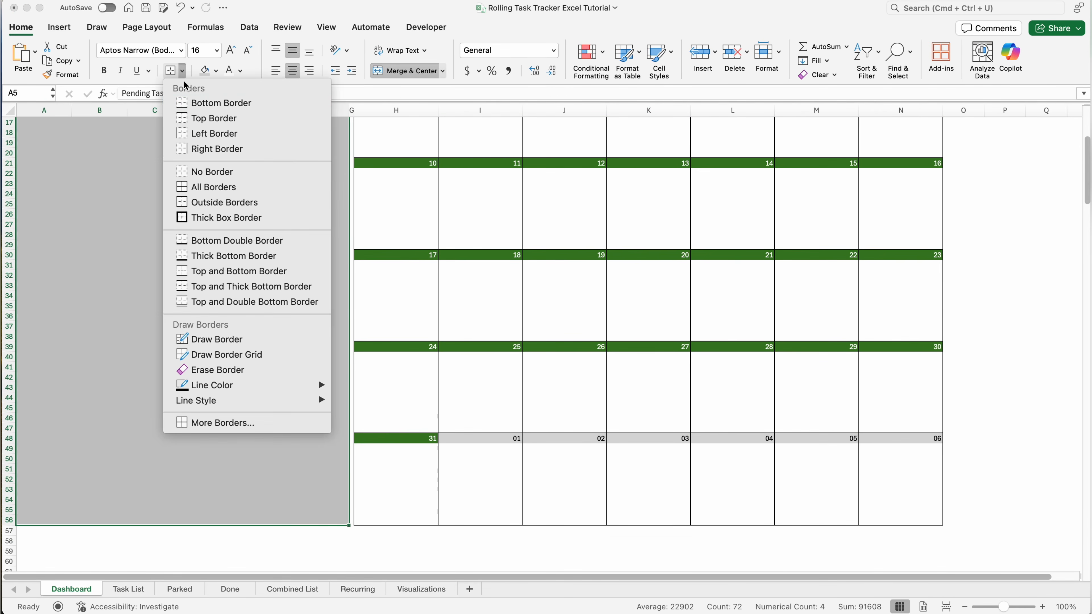
click(213, 198)
scroll(211, 197, up, 5)
click(182, 71)
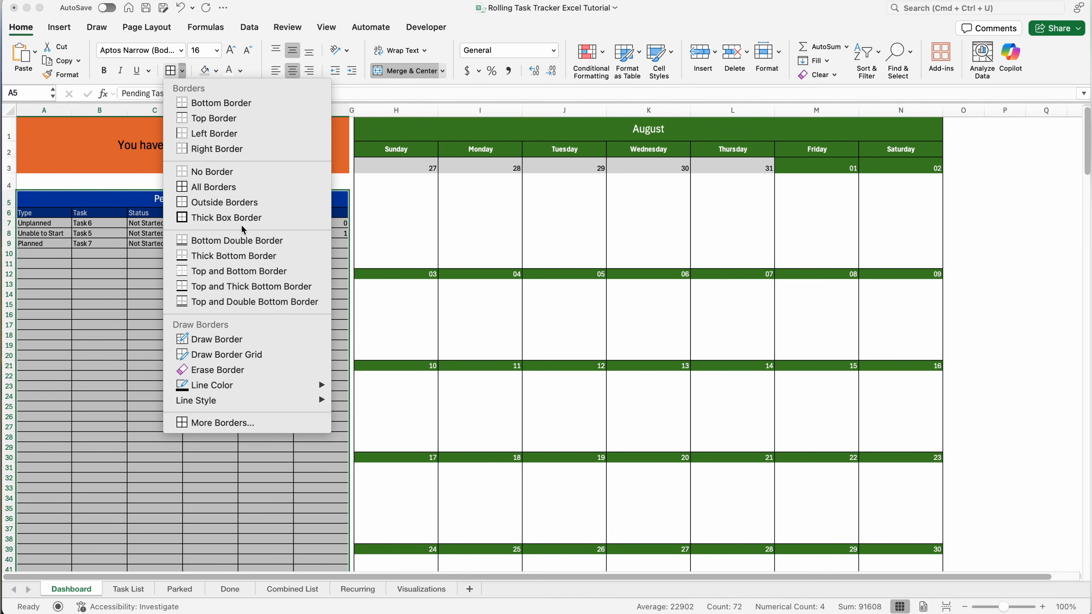
click(232, 218)
click(234, 285)
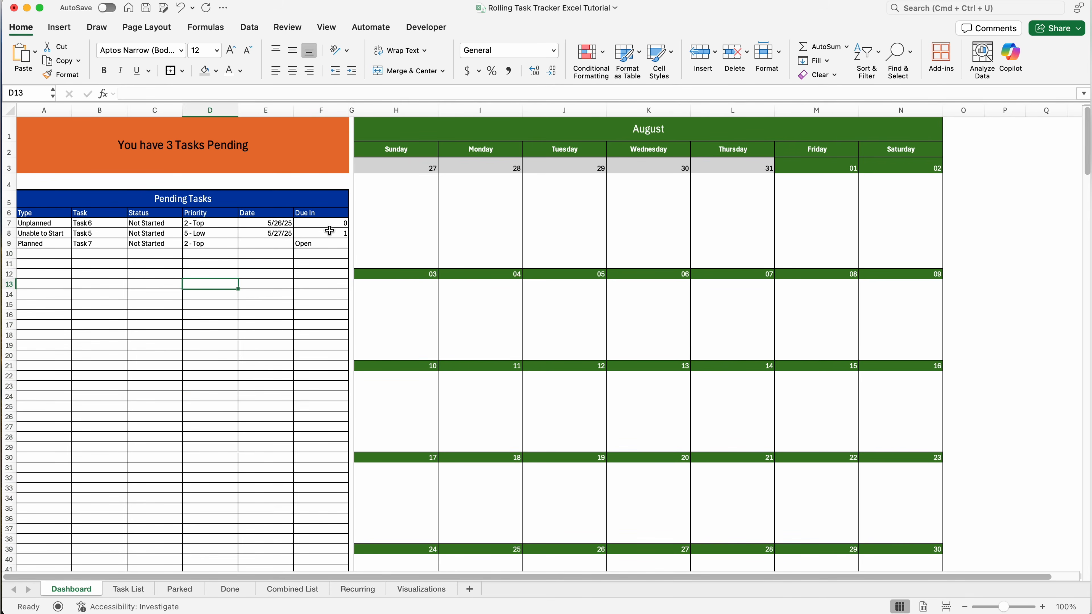
click(142, 244)
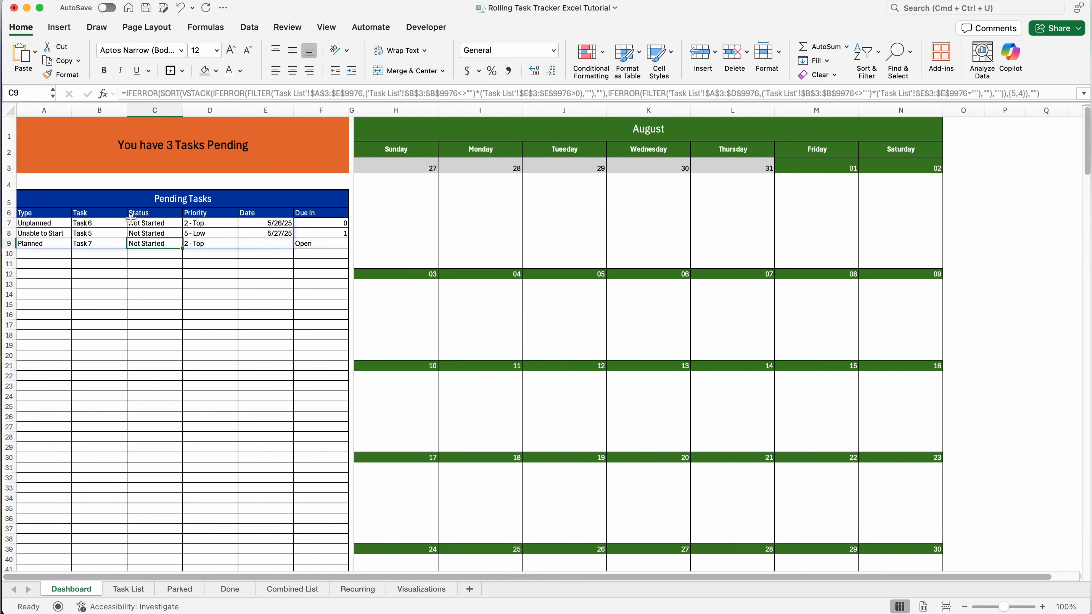
click(40, 224)
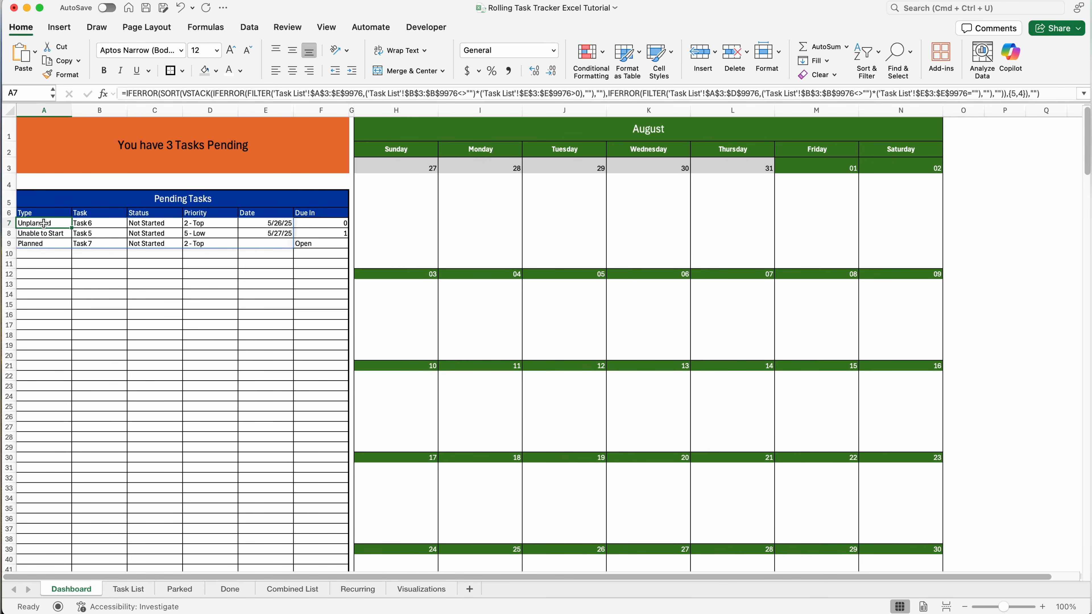
click(47, 214)
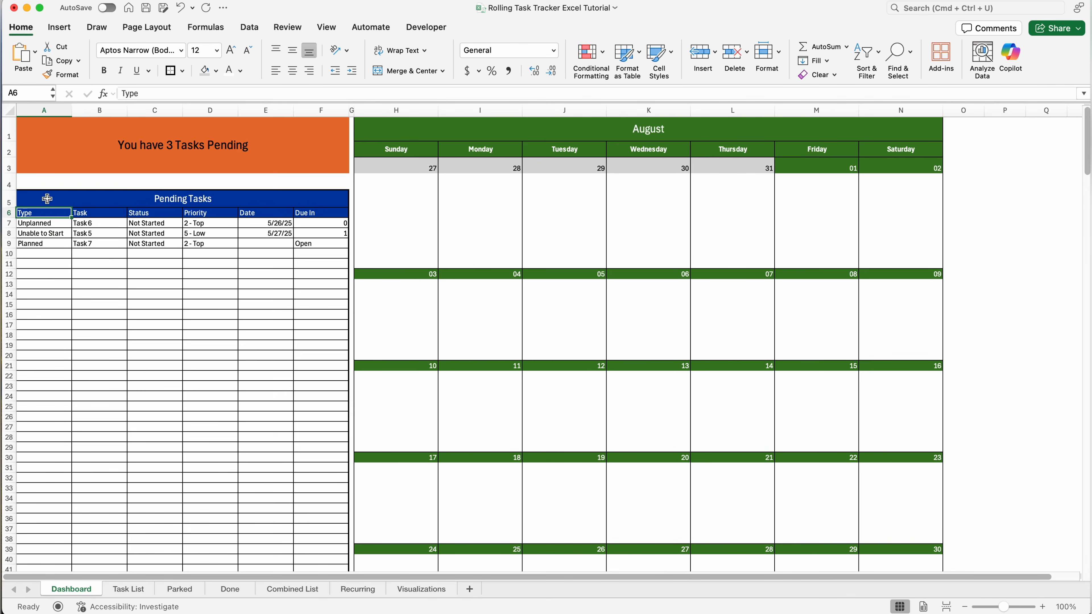
Create a Classic conditional formatting rule for A5:F56 that uses the formula =MOD(ROW(),2)=0
drag(47, 198, 28, 558)
drag(28, 571, 30, 560)
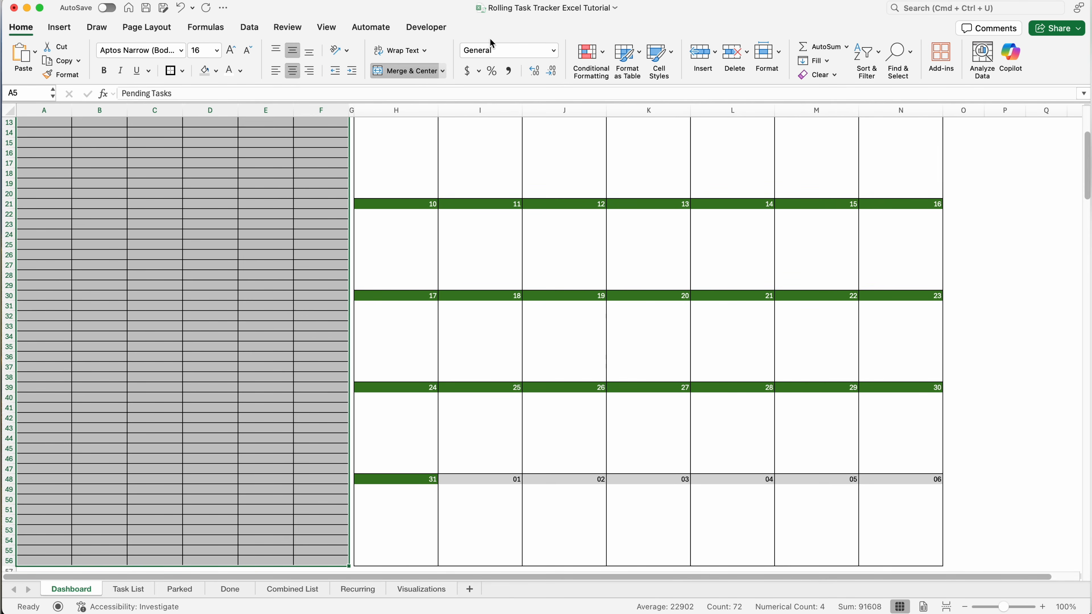
click(589, 52)
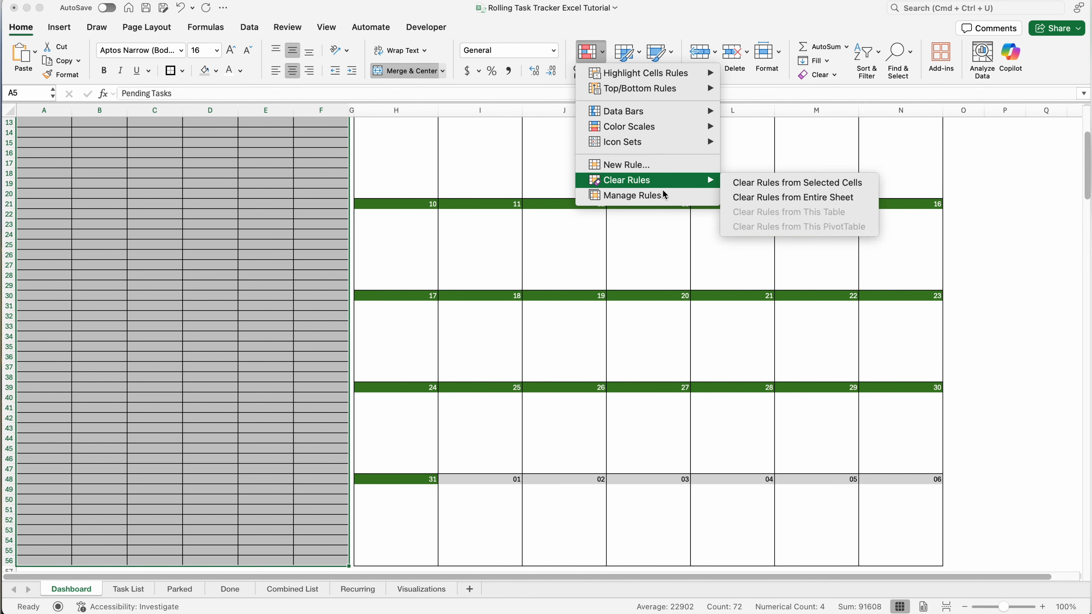
click(670, 164)
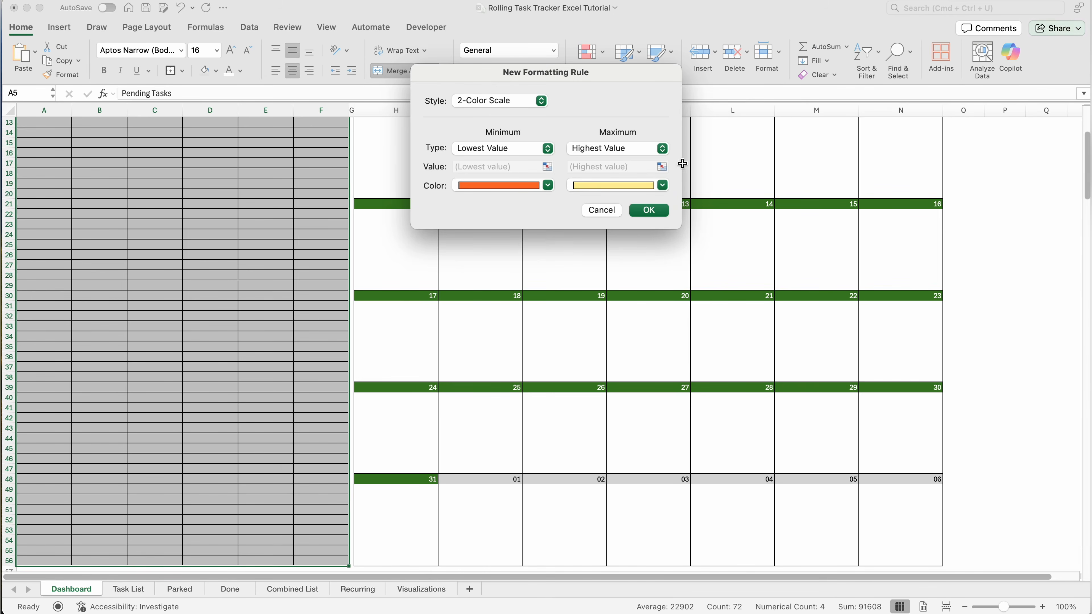
click(535, 102)
click(488, 156)
click(515, 142)
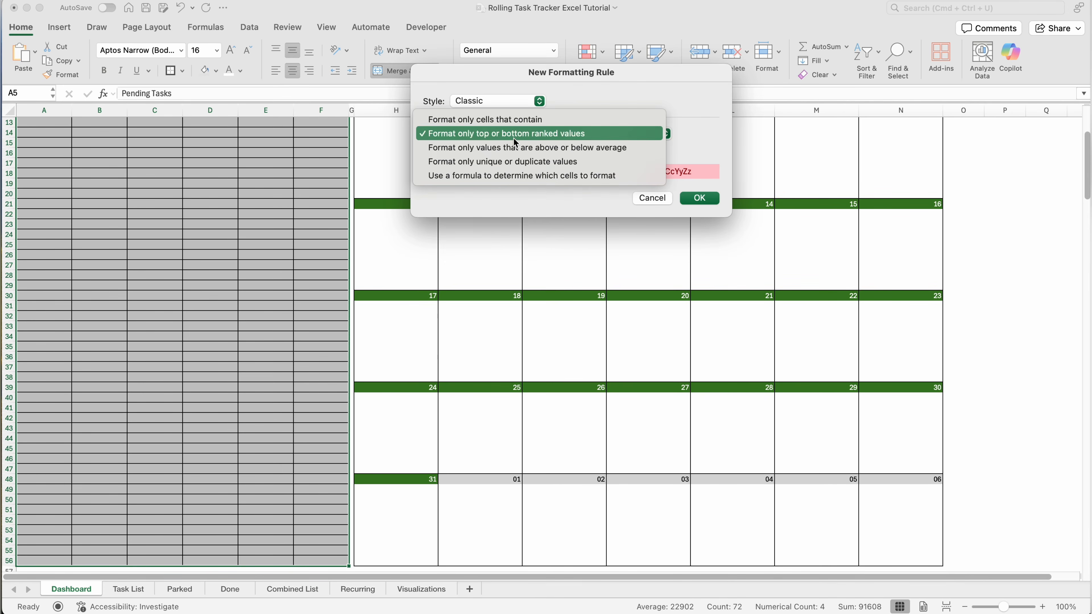
click(502, 176)
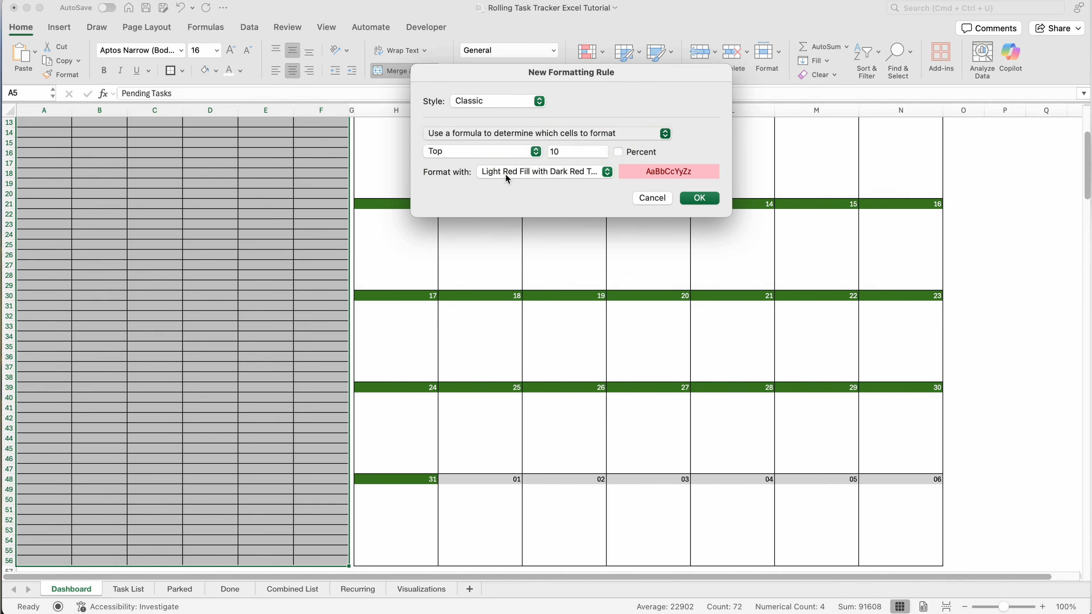
click(553, 149)
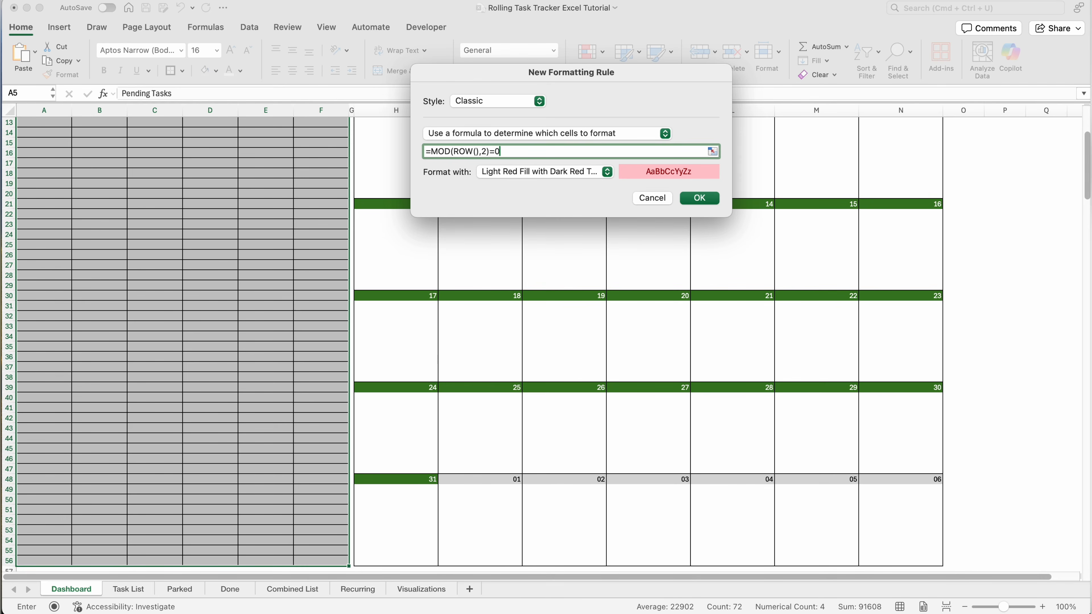
Give the rule a custom format with a light blue background fill and apply it to the table
click(607, 172)
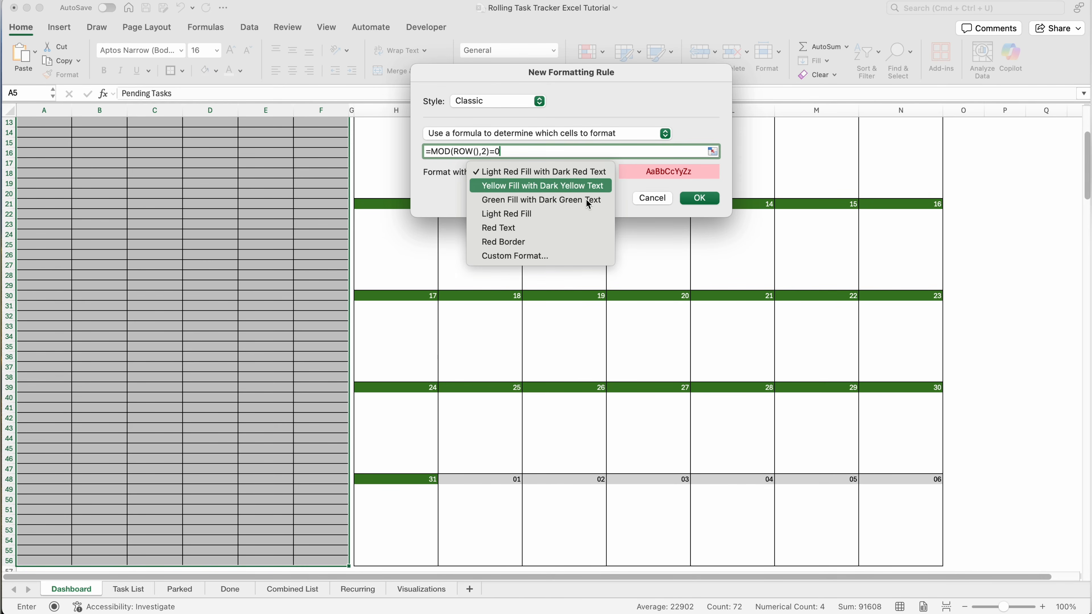
click(560, 259)
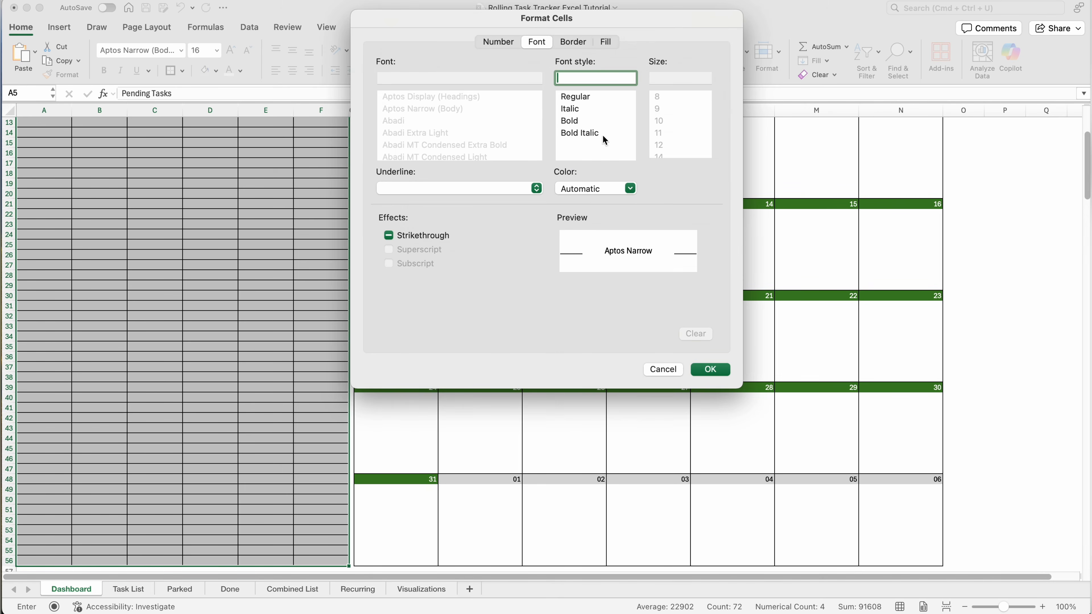
click(606, 41)
click(485, 91)
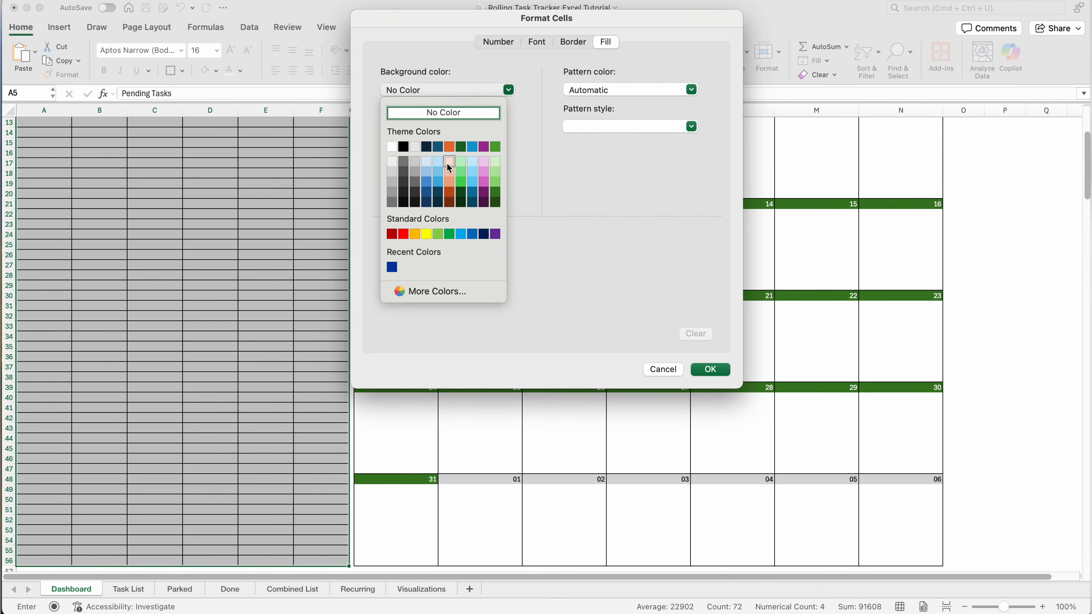
click(432, 178)
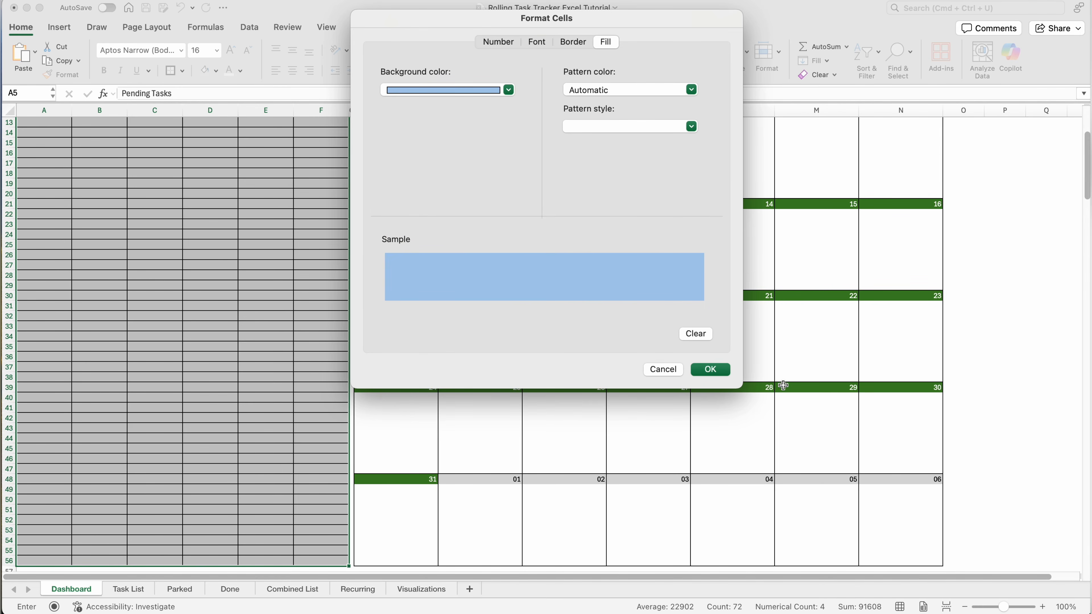
click(708, 369)
click(696, 204)
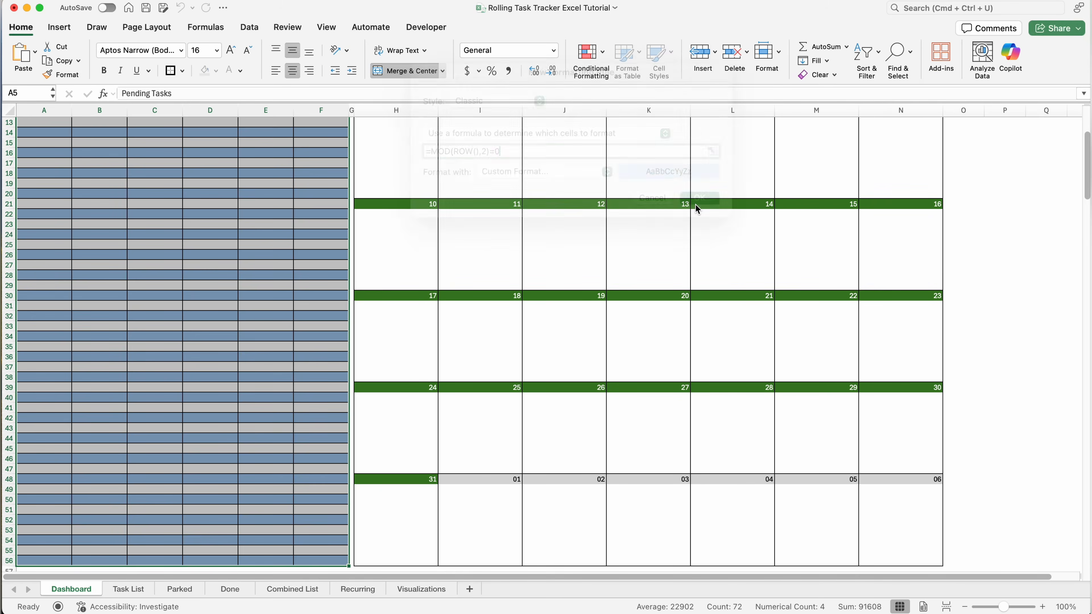
click(211, 309)
scroll(212, 309, up, 5)
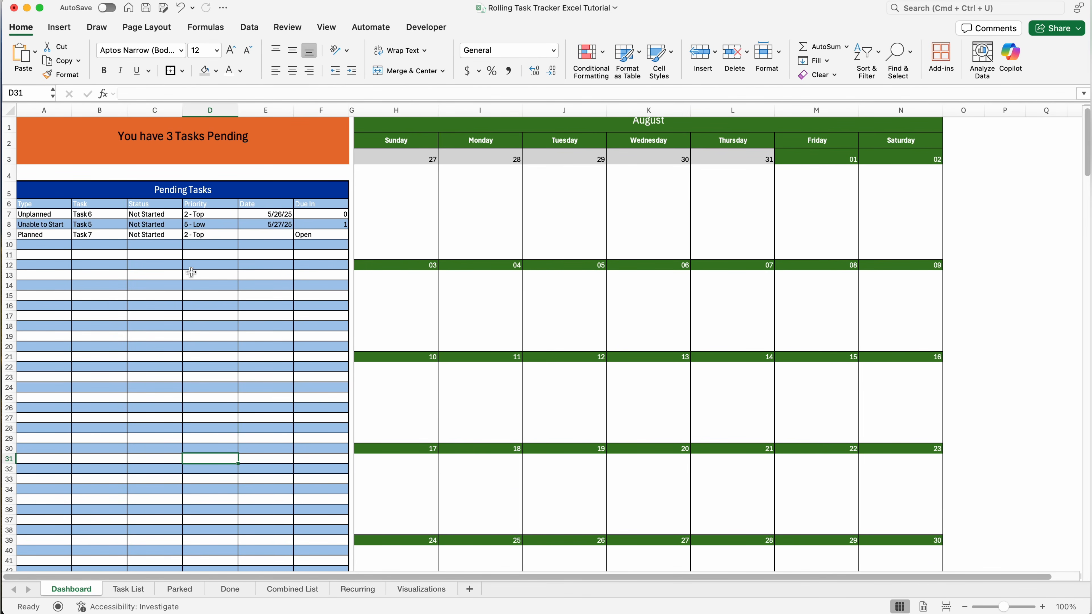
Change the range of the row-banding rule to $A$7:$F$56 so the column headers are excluded
drag(49, 203, 318, 204)
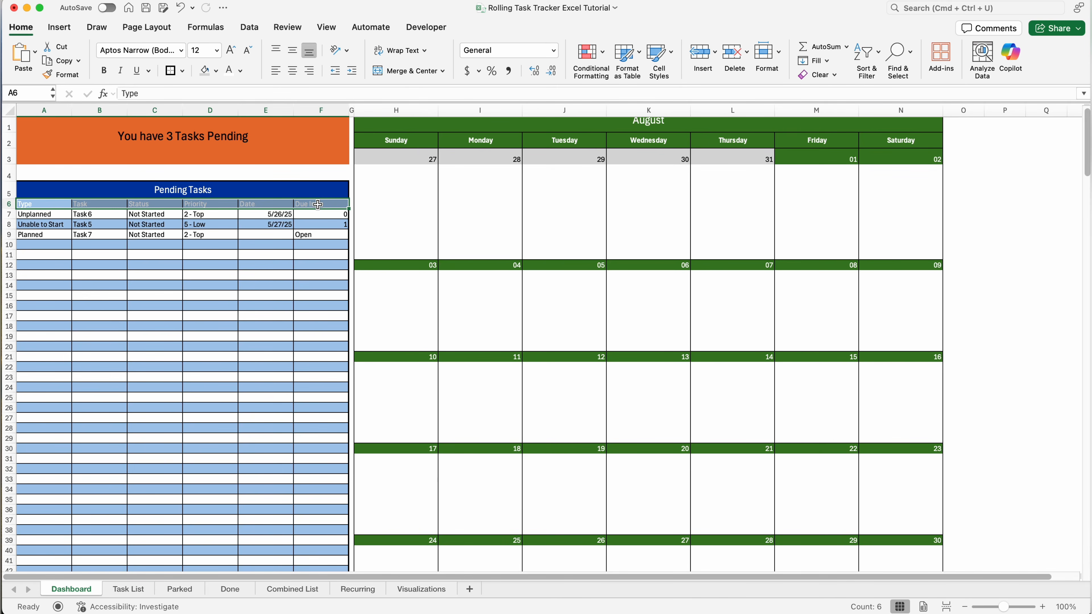
click(592, 55)
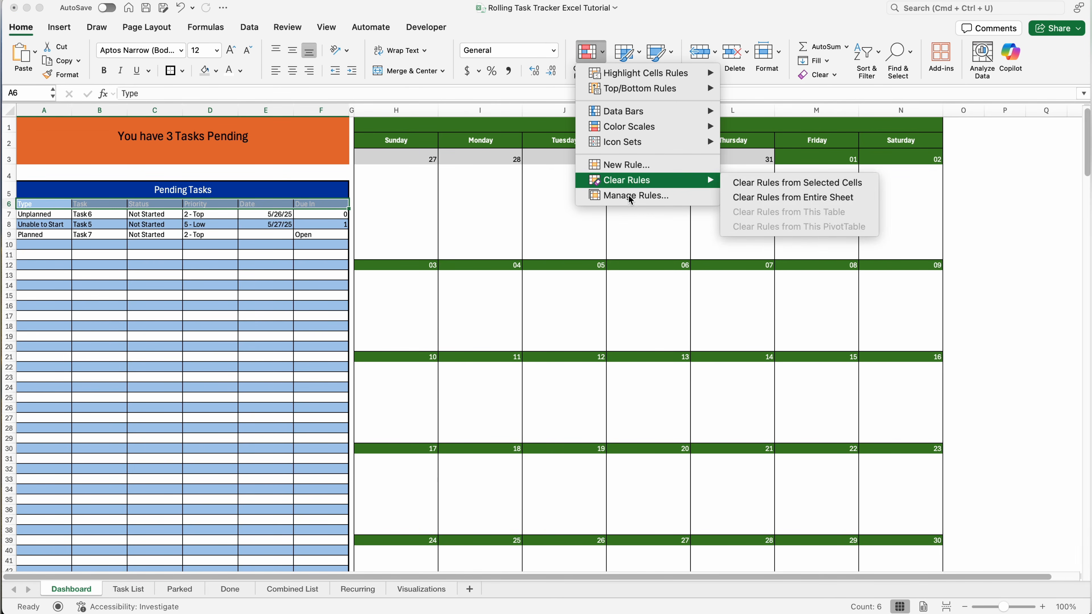
click(619, 196)
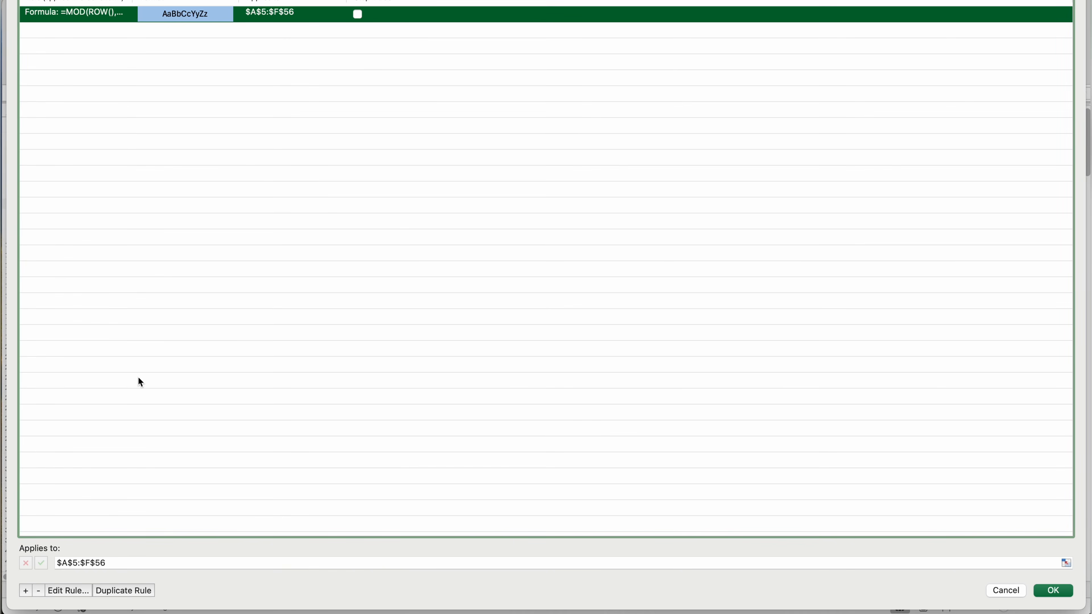
click(75, 562)
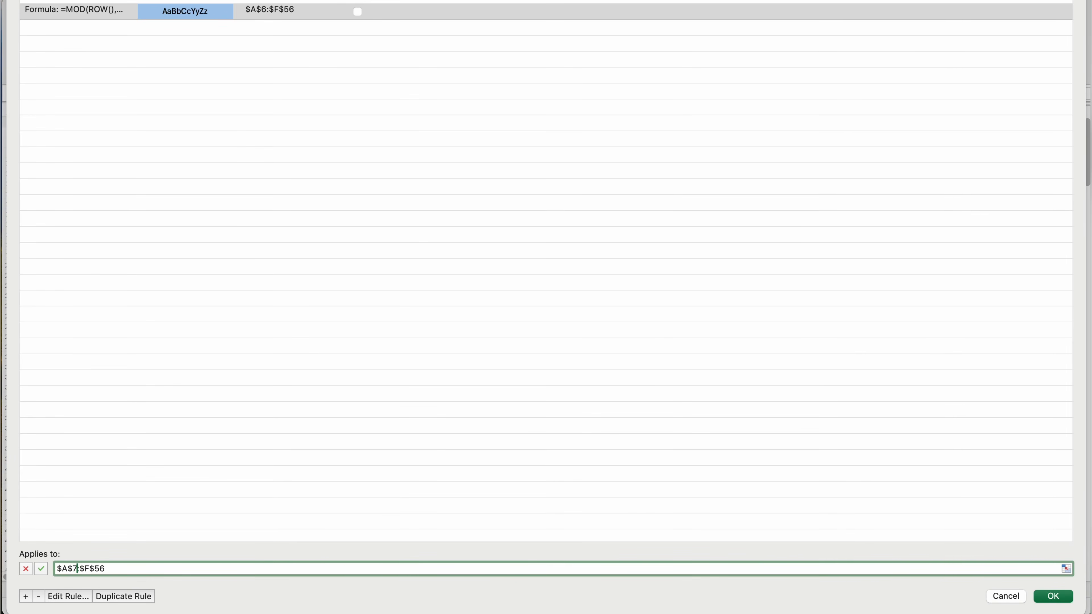
click(41, 569)
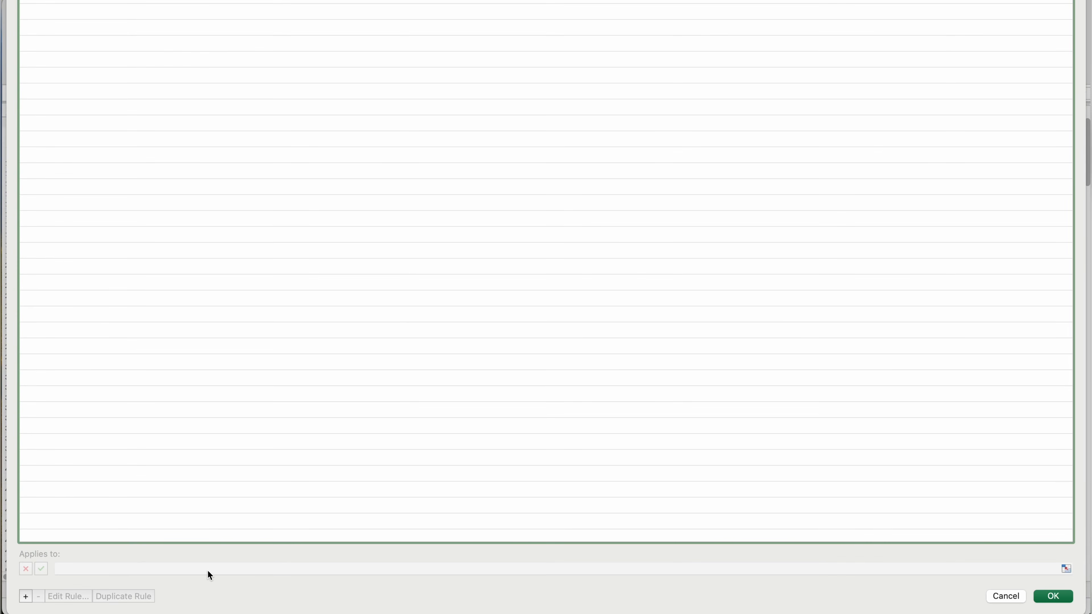
click(1045, 599)
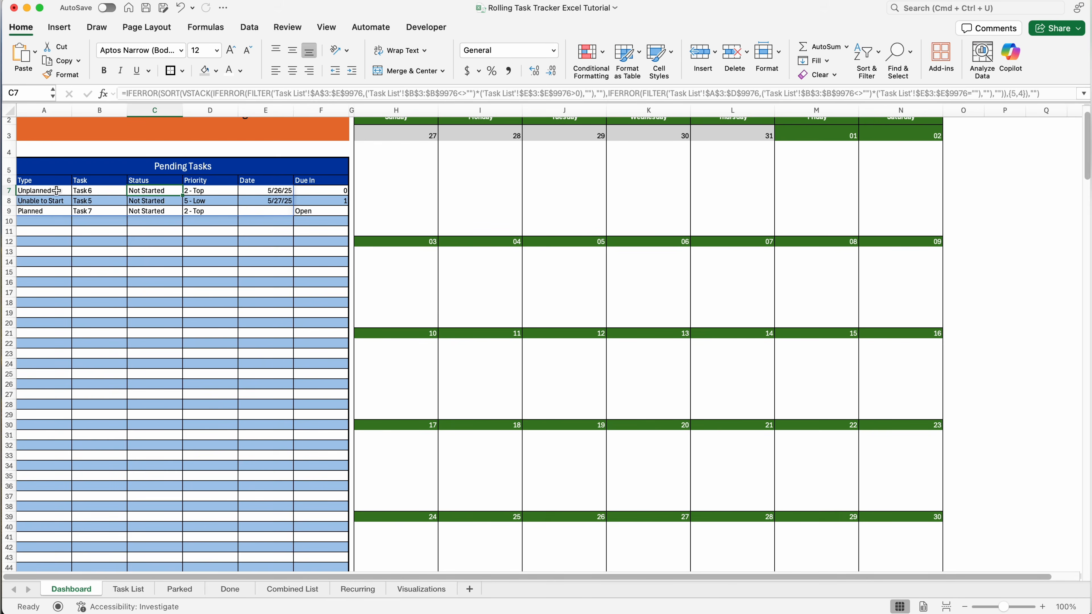
Examine the Status, Priority and Due In columns of Pending Tasks and the status colours on the Task List sheet
scroll(56, 191, up, 2)
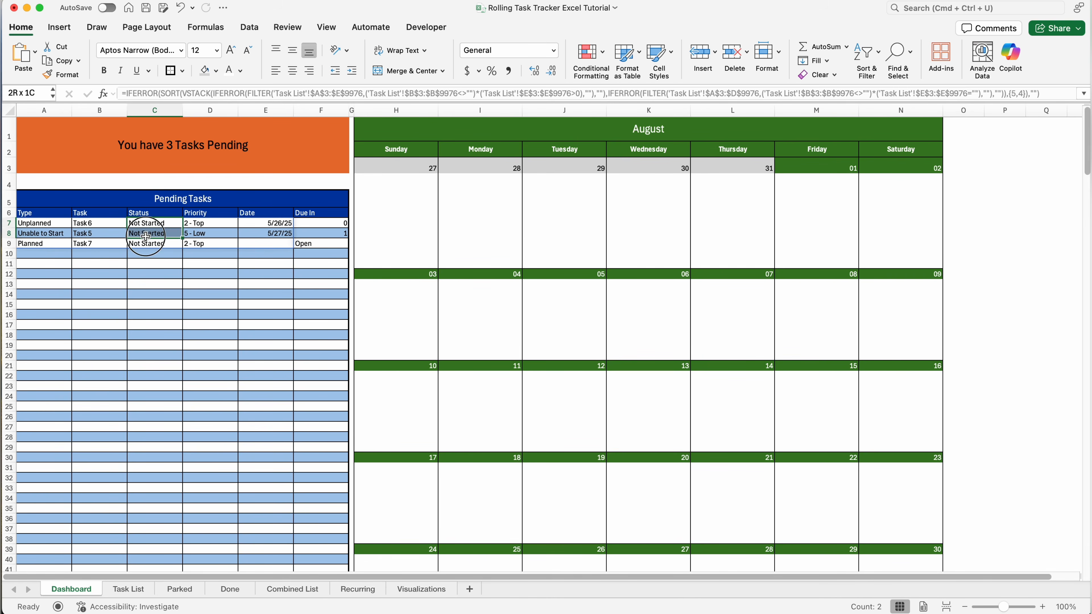
click(224, 264)
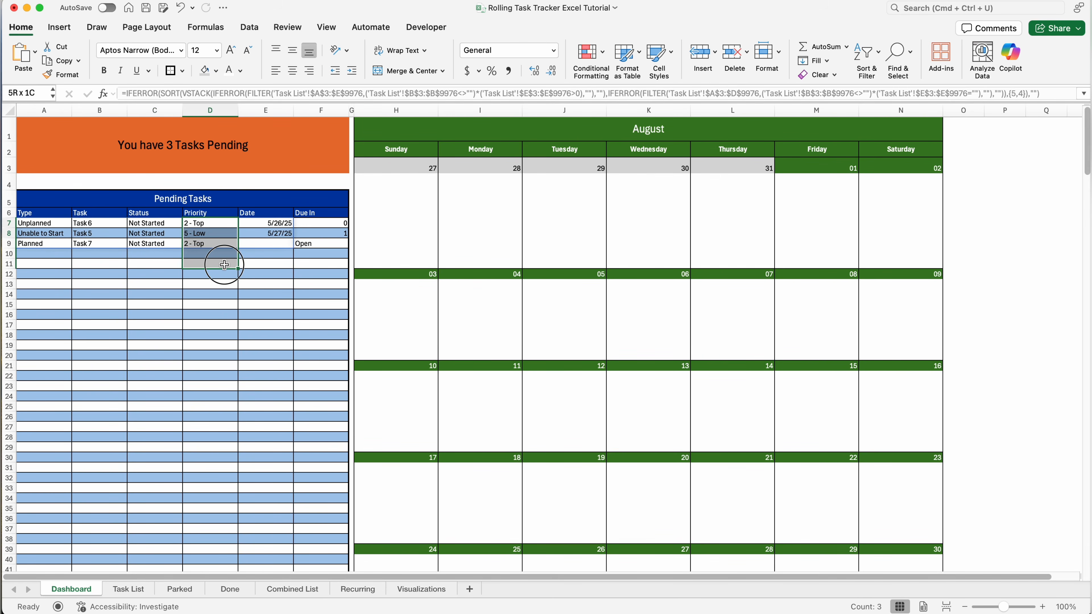
drag(331, 220, 322, 271)
click(315, 270)
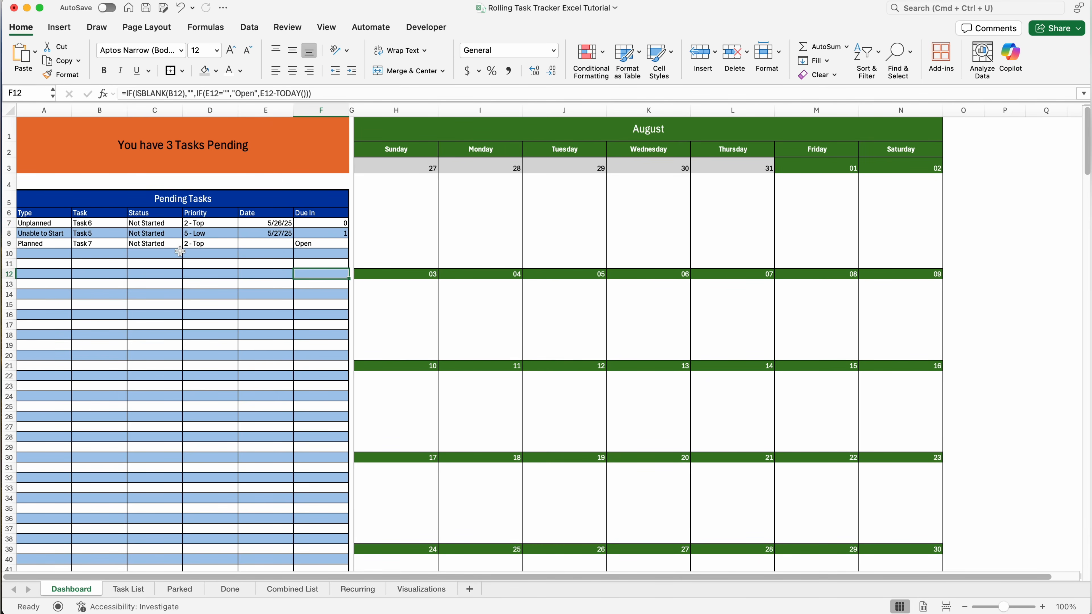
click(159, 223)
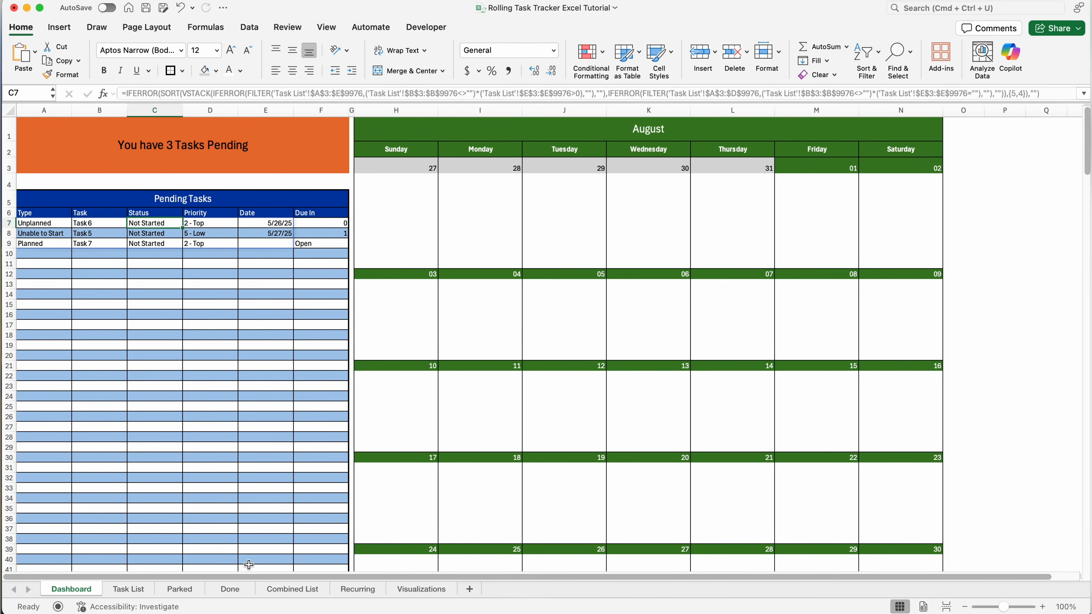
click(144, 590)
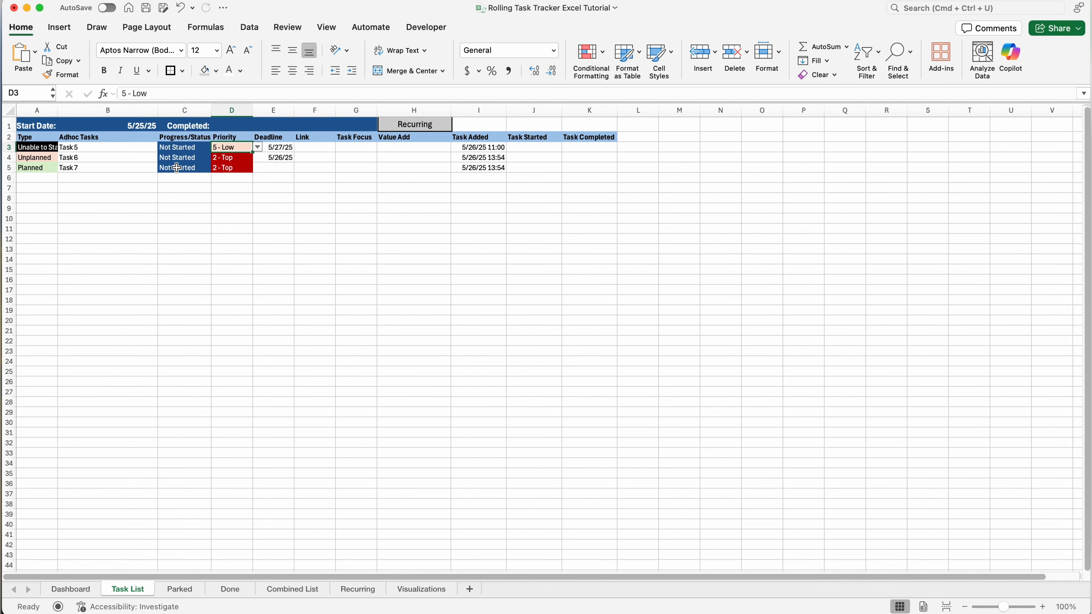
click(73, 589)
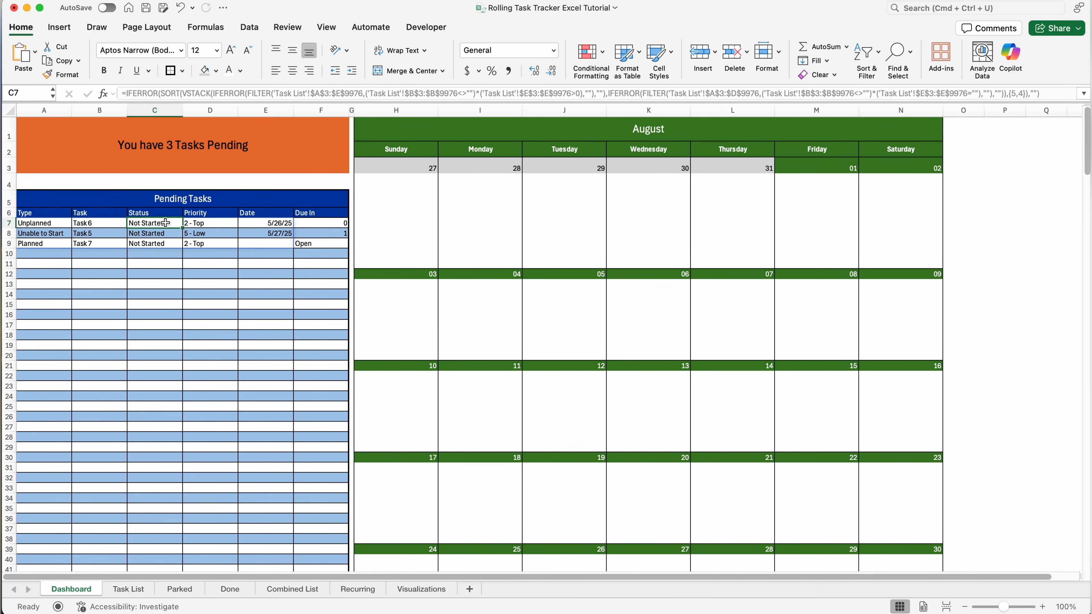
Start a Classic conditional formatting rule for the Status cells C7:C56 that formats only cells that contain a given value
drag(151, 224, 144, 551)
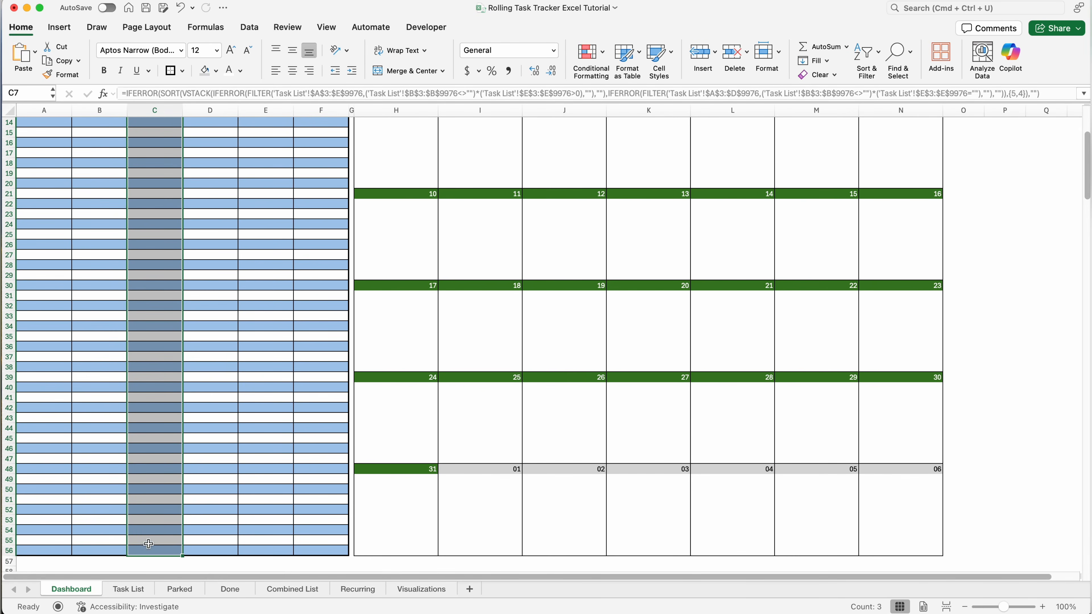
click(602, 62)
click(631, 165)
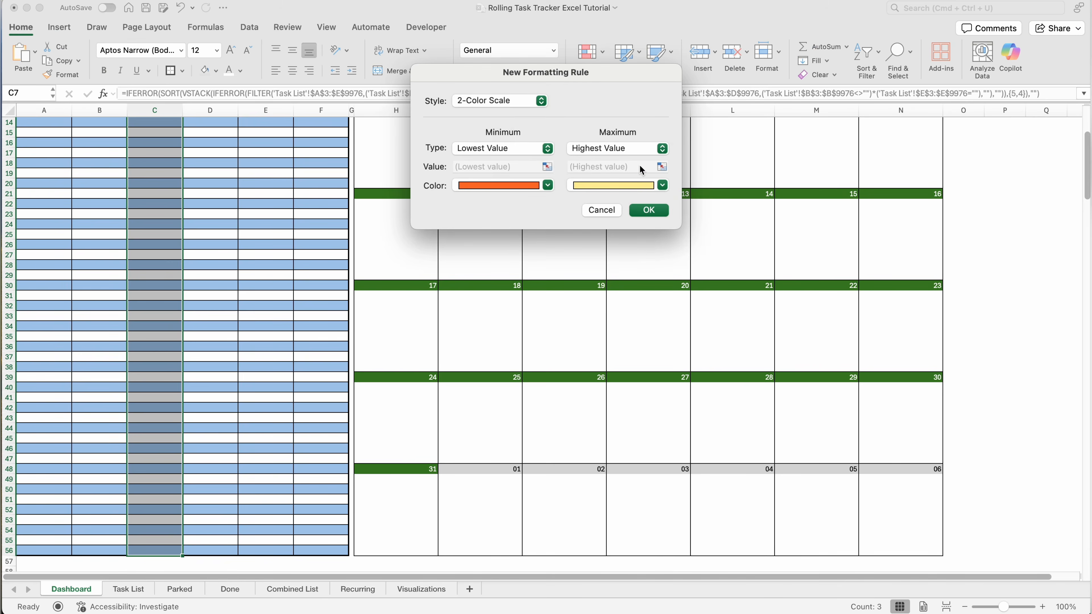
click(498, 101)
click(481, 159)
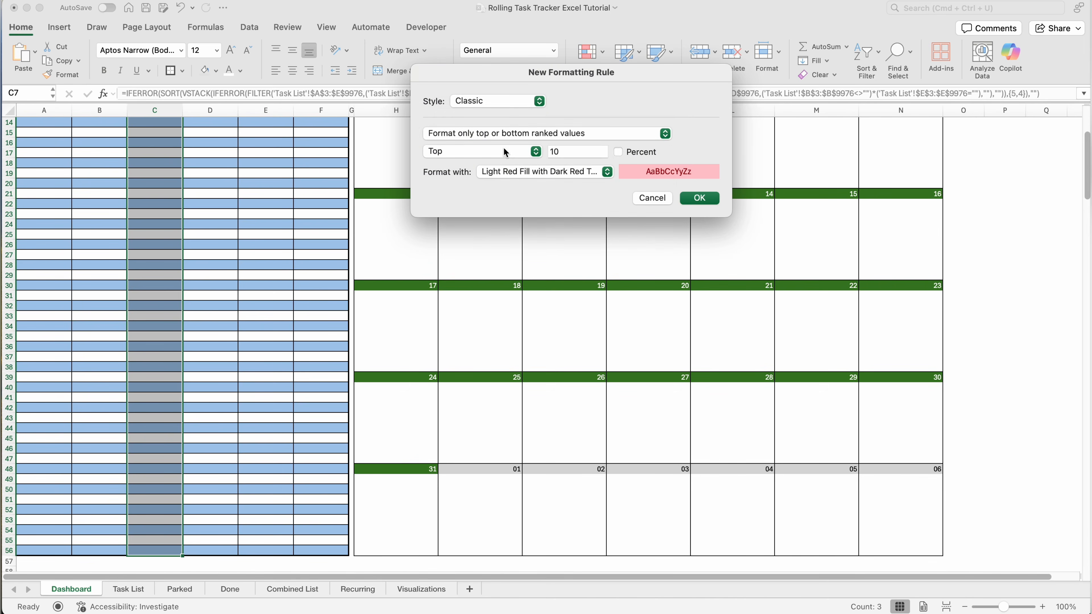
click(522, 137)
click(507, 120)
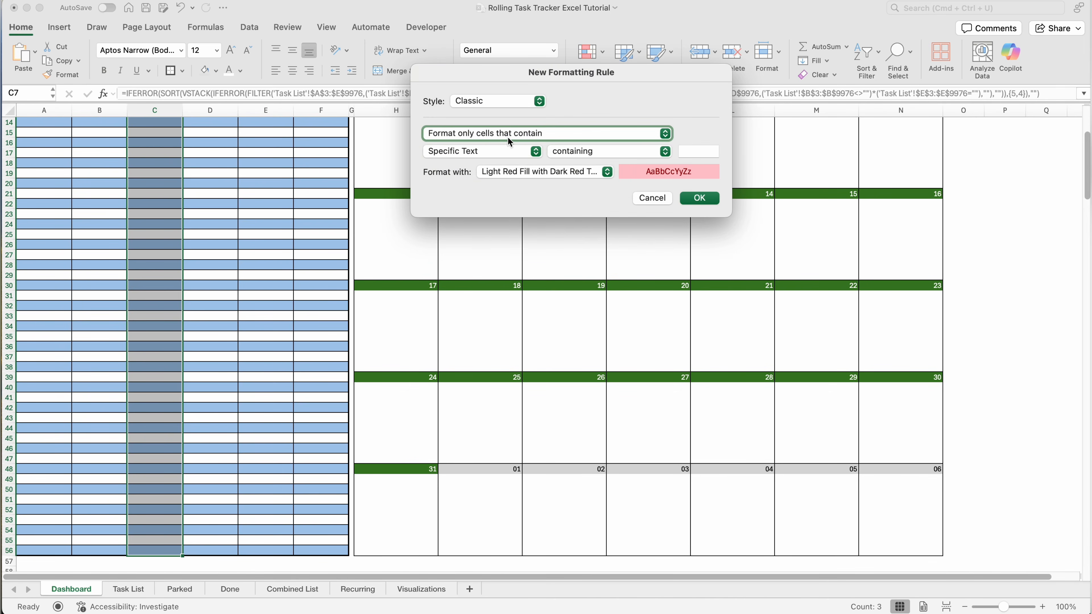
Set the rule's condition to Cell Value equal to Next Week
click(531, 159)
click(469, 137)
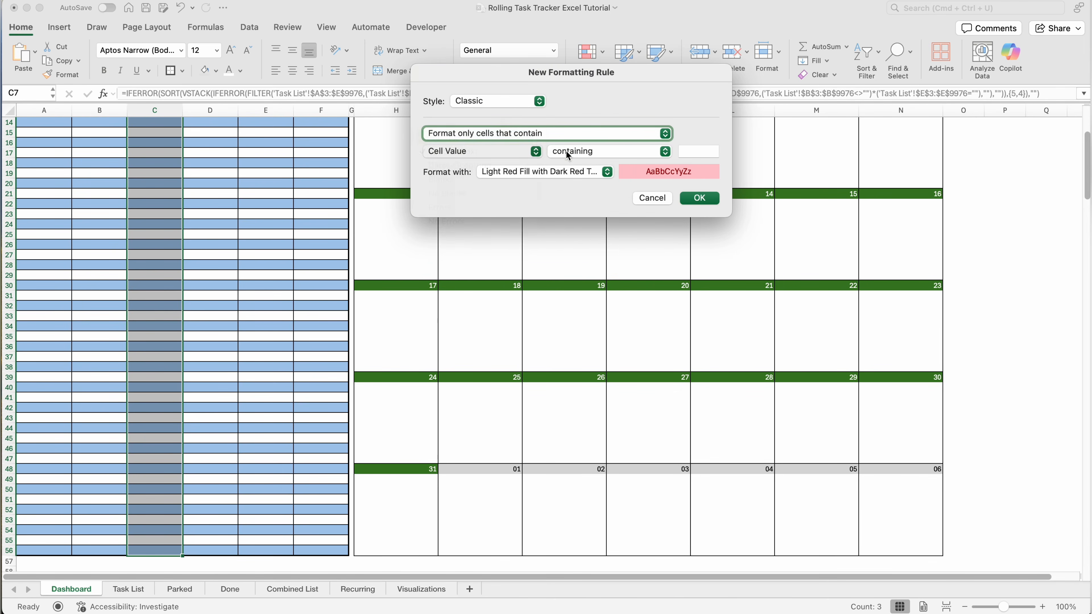
click(572, 155)
click(568, 180)
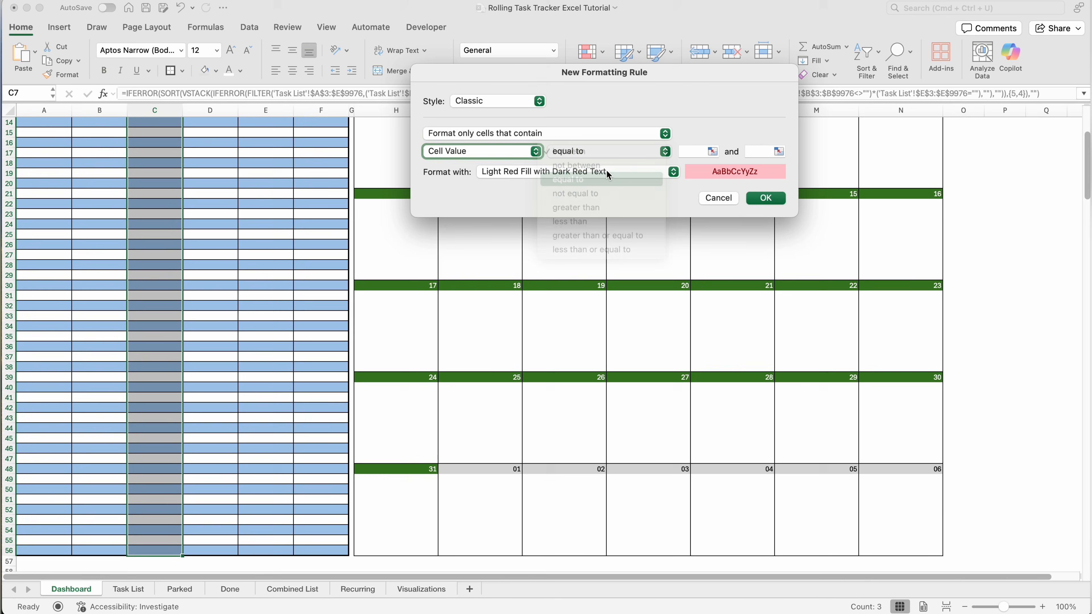
click(708, 151)
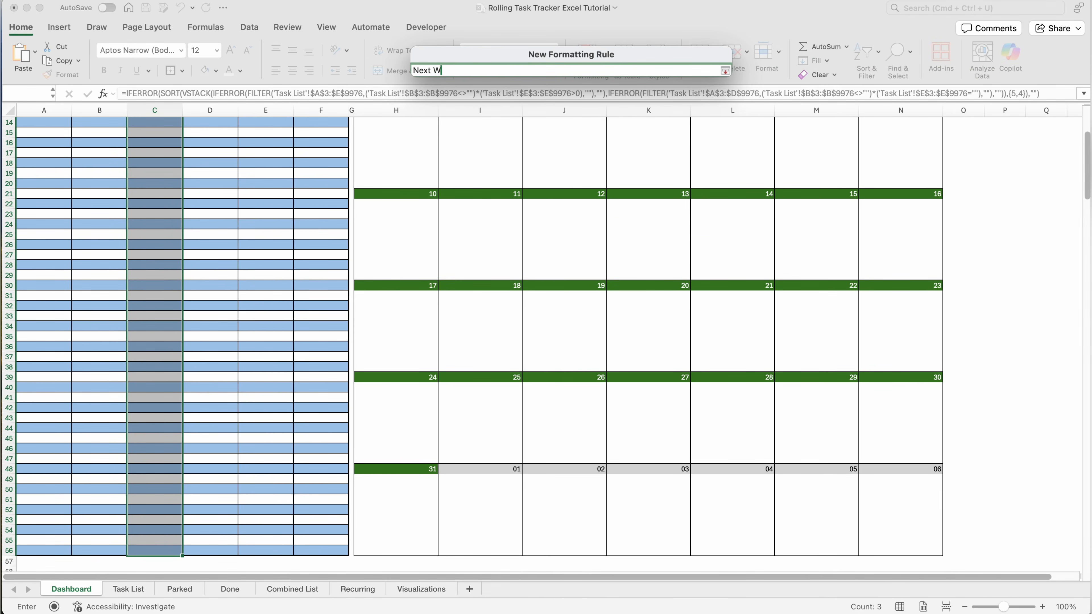
key(Return)
Give the Next Week rule a custom format with a dark red fill and white font, and apply the rule
click(612, 172)
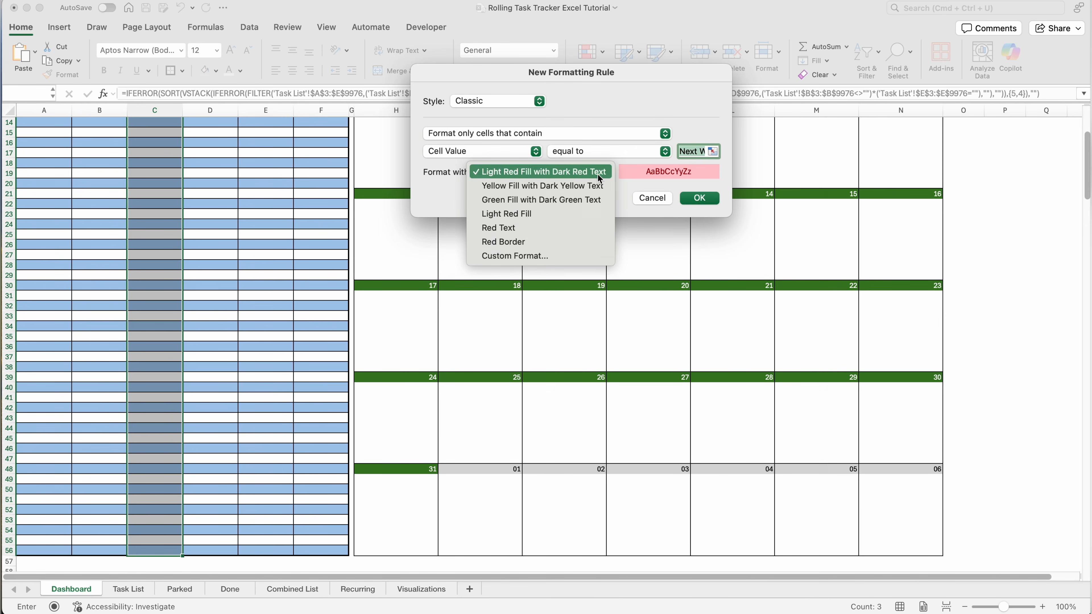
click(556, 255)
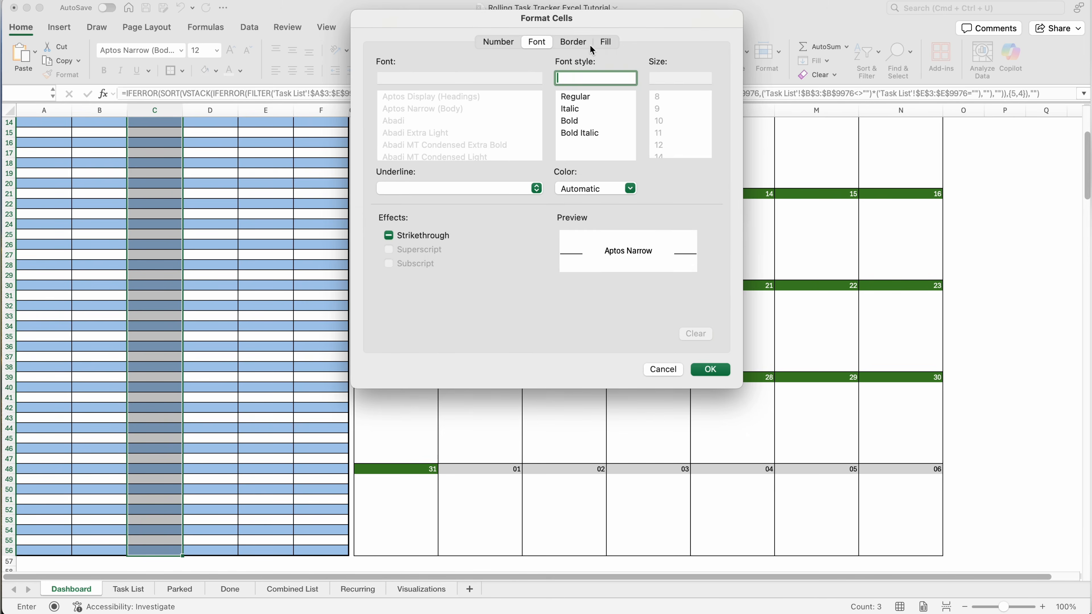
click(604, 45)
click(475, 89)
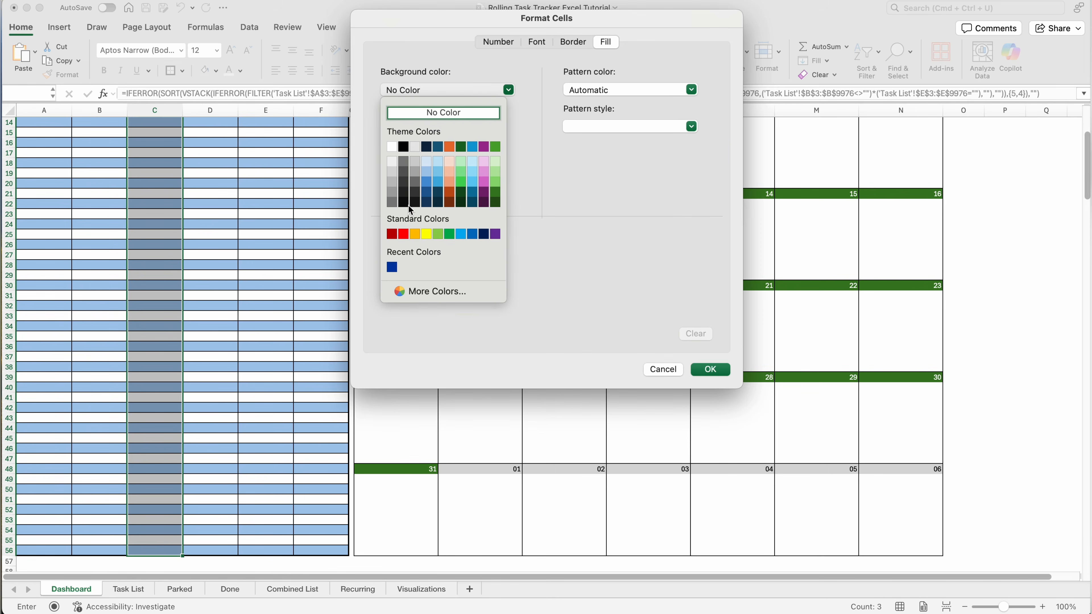
click(397, 235)
click(537, 42)
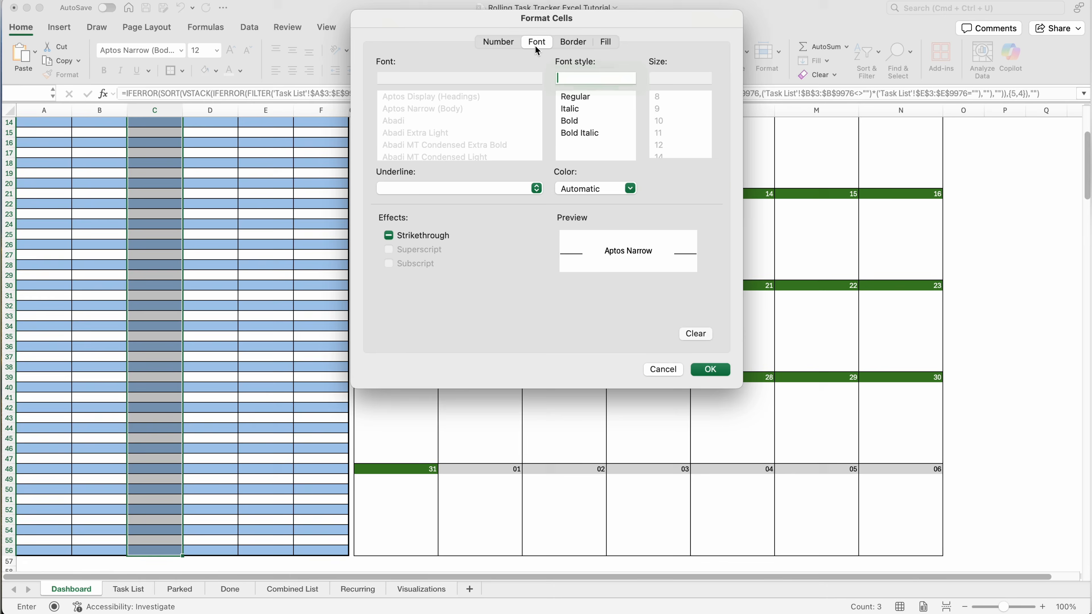
click(598, 189)
click(566, 246)
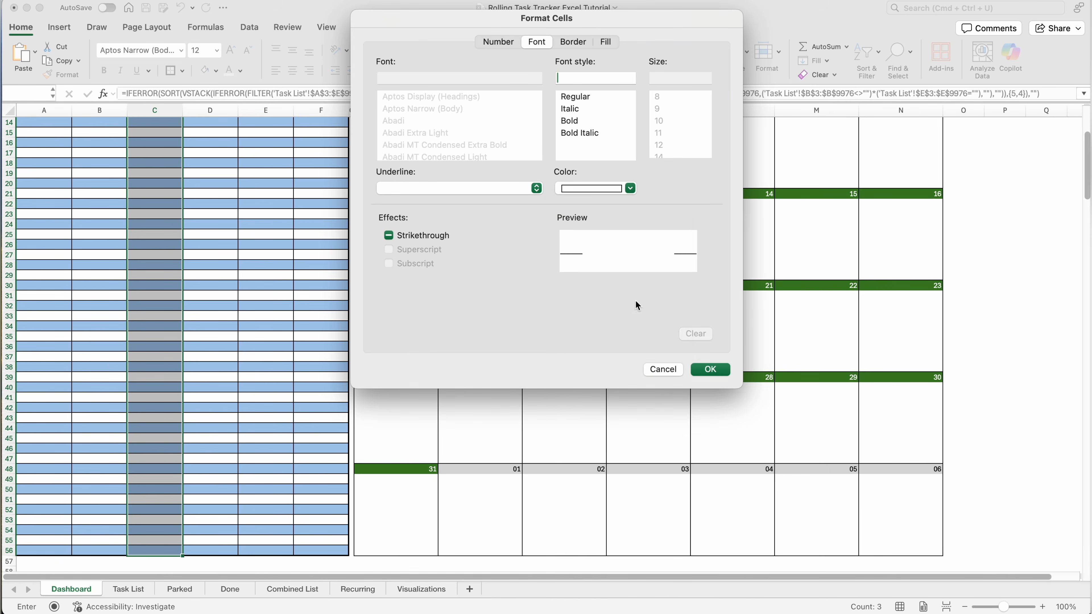
click(710, 369)
click(701, 198)
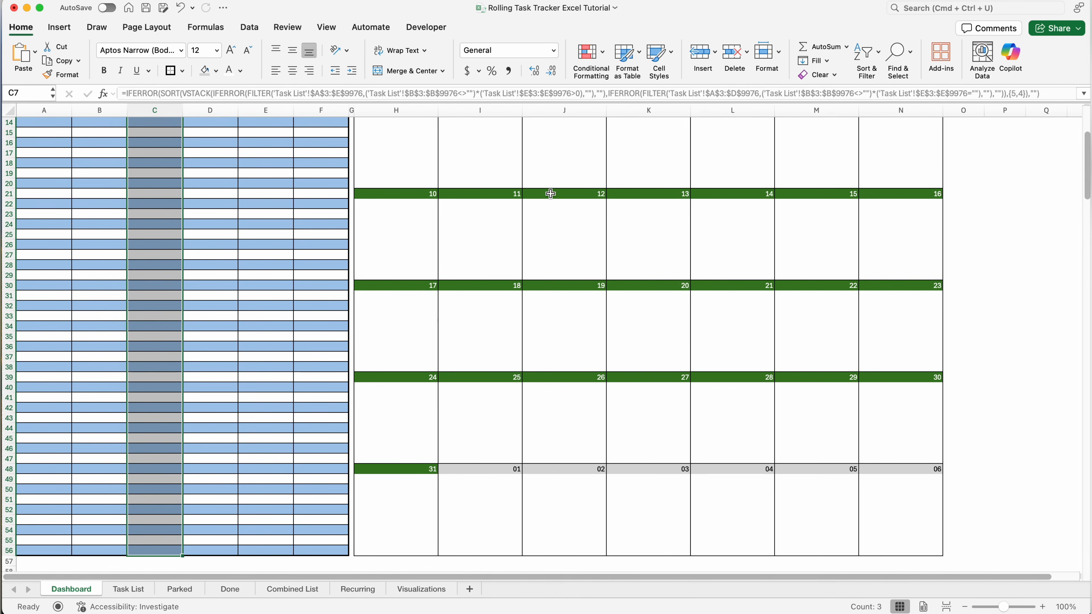
Duplicate the Next Week rule in the rules manager and set the copy's comparison value to Not Started
scroll(550, 200, up, 5)
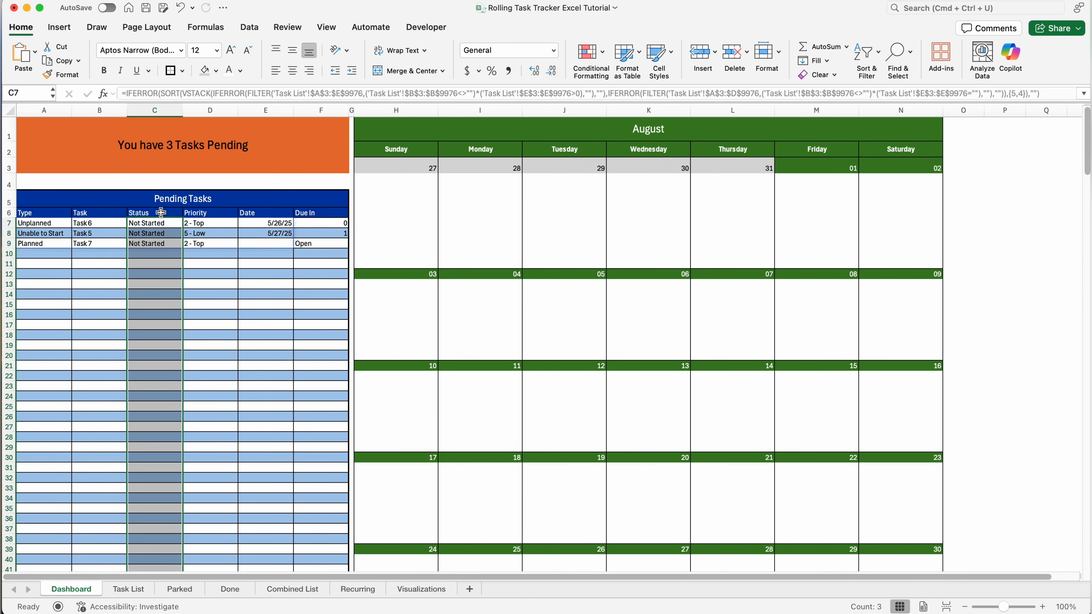
click(587, 54)
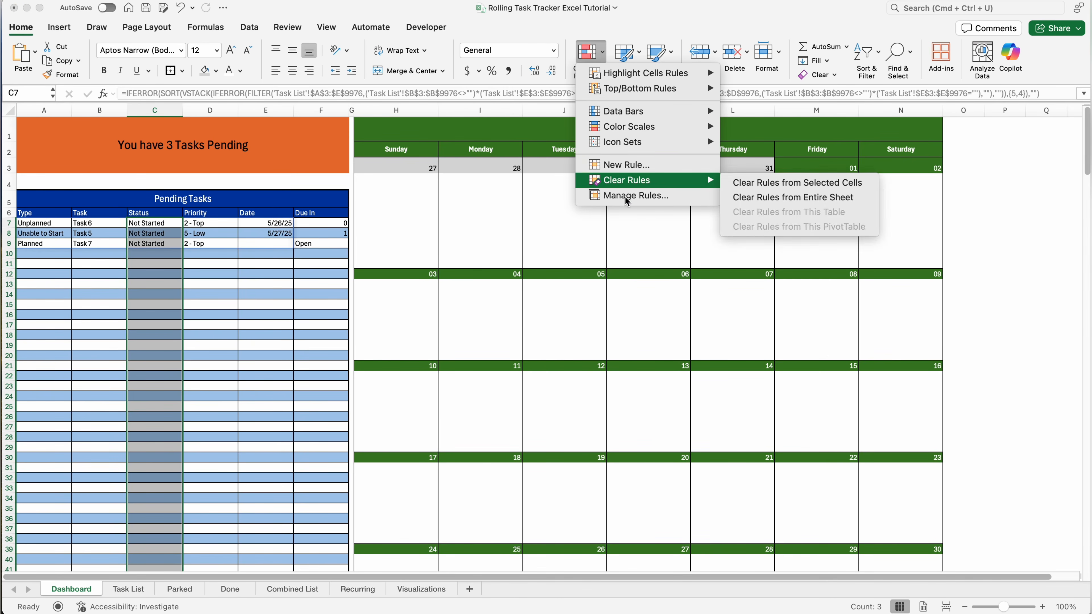
click(627, 196)
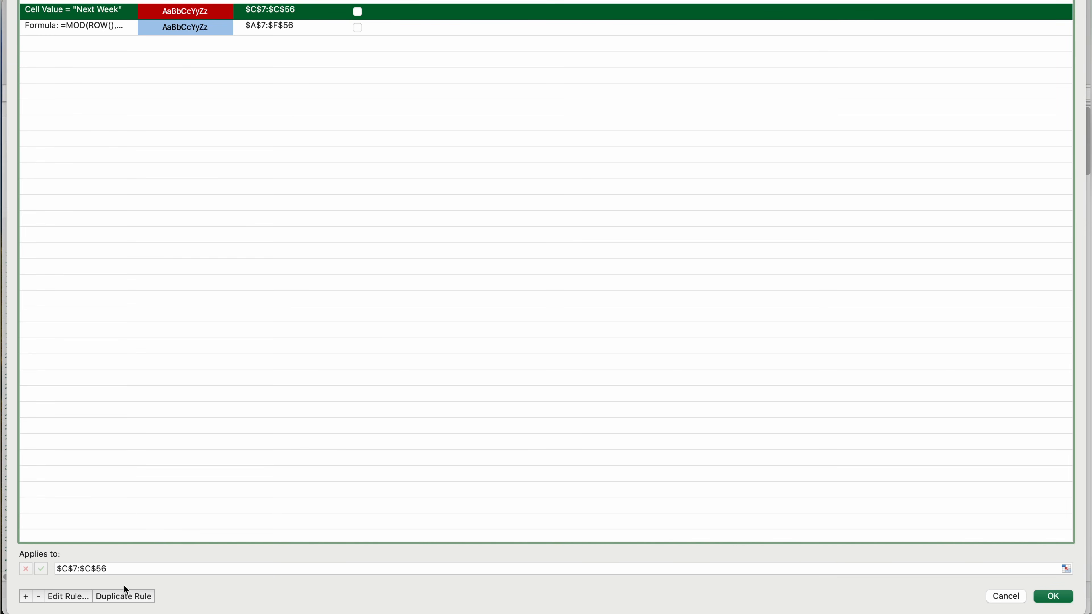
click(126, 595)
double_click(118, 16)
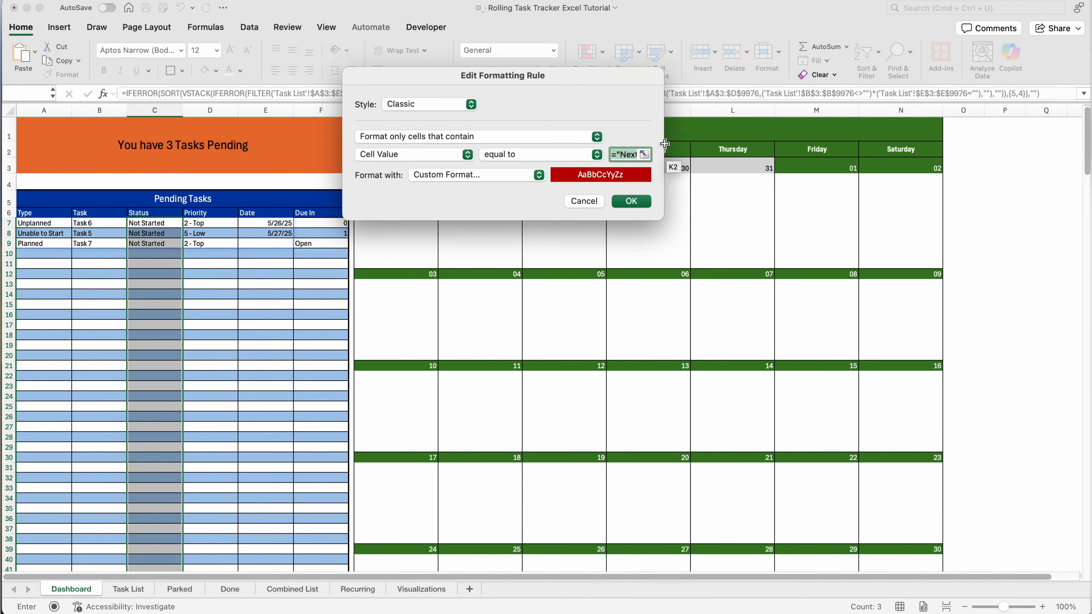
click(644, 159)
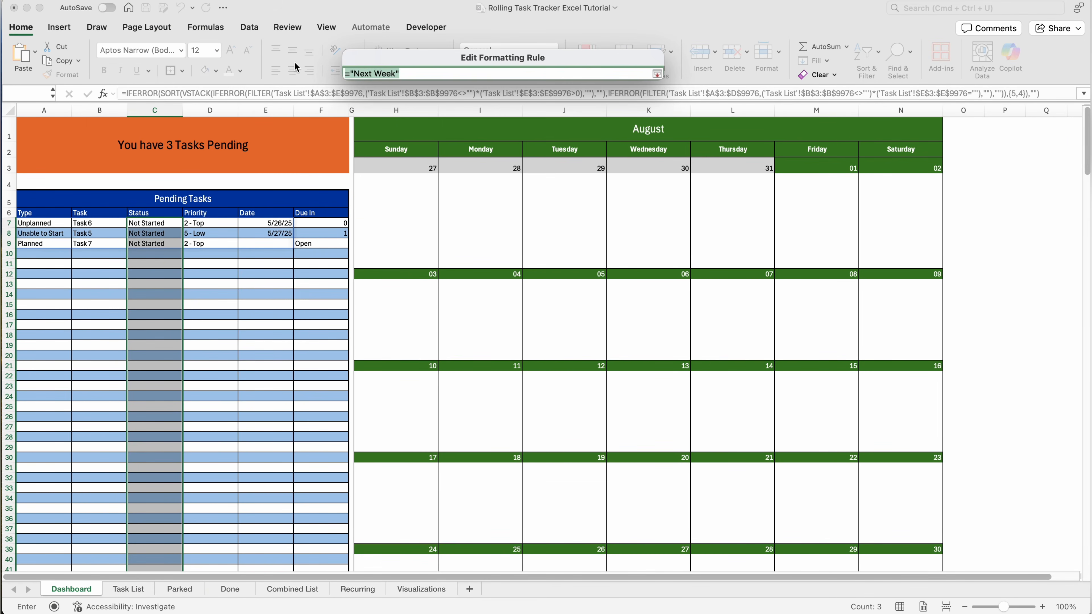
text(Not Started)
key(Return)
Change the Not Started rule's custom format to a dark blue background fill and confirm the rule
click(470, 174)
click(482, 177)
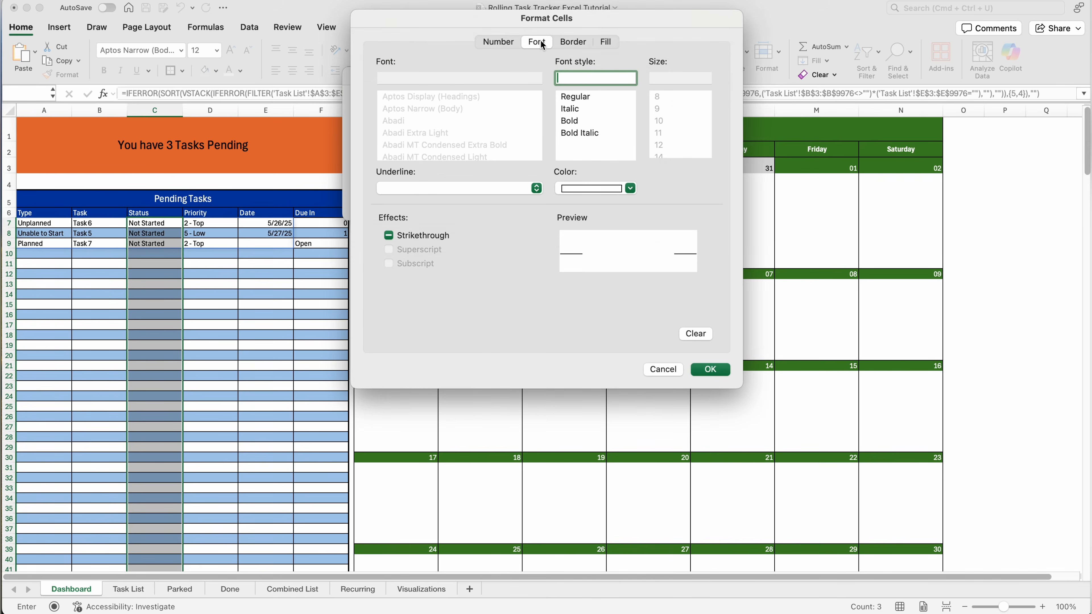
click(605, 42)
click(490, 90)
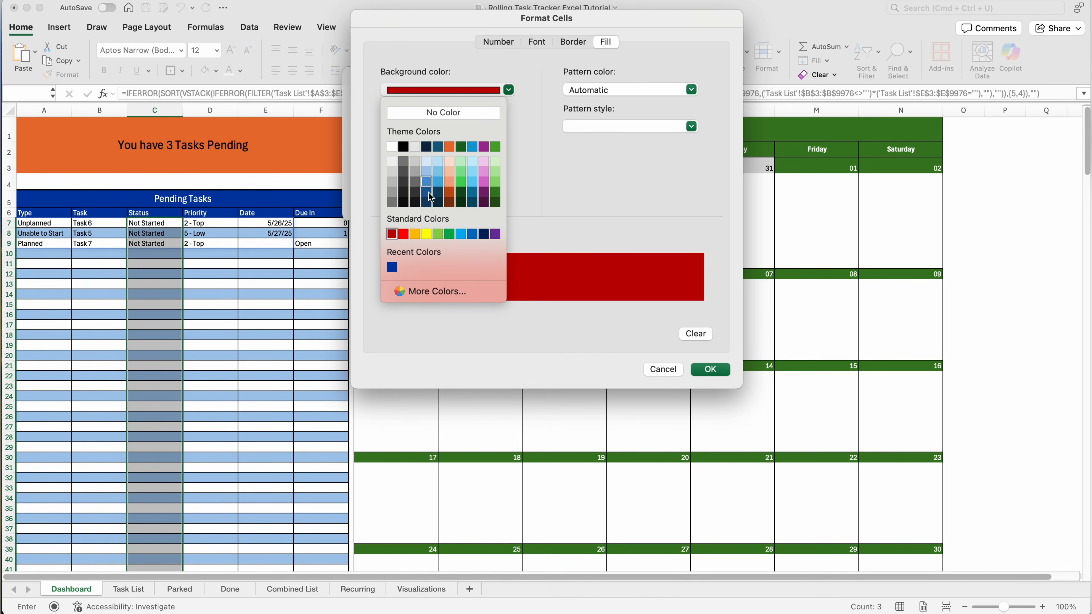
click(441, 182)
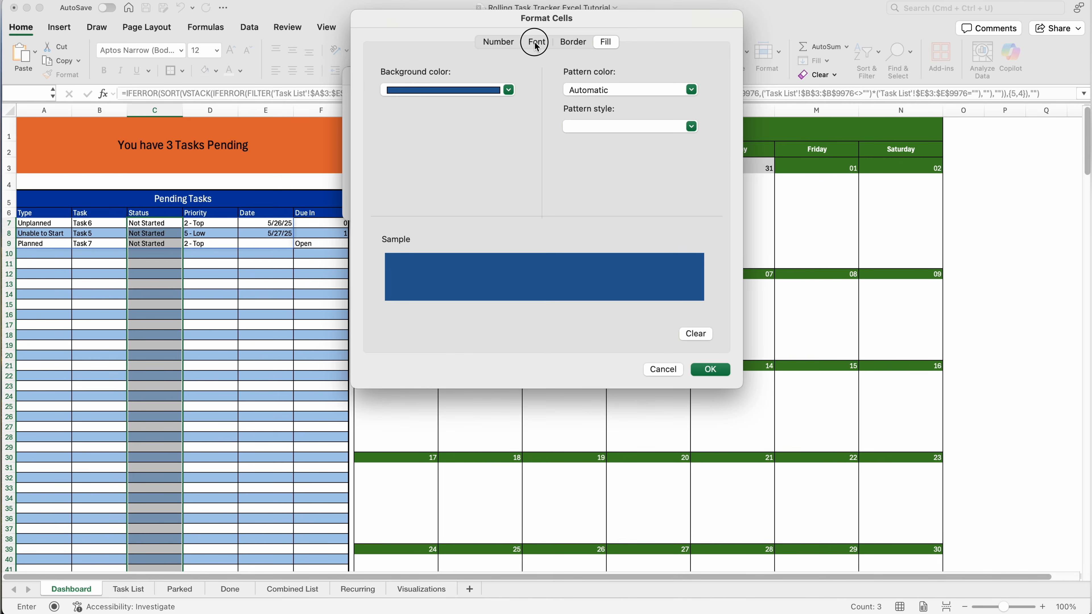
click(536, 42)
click(711, 368)
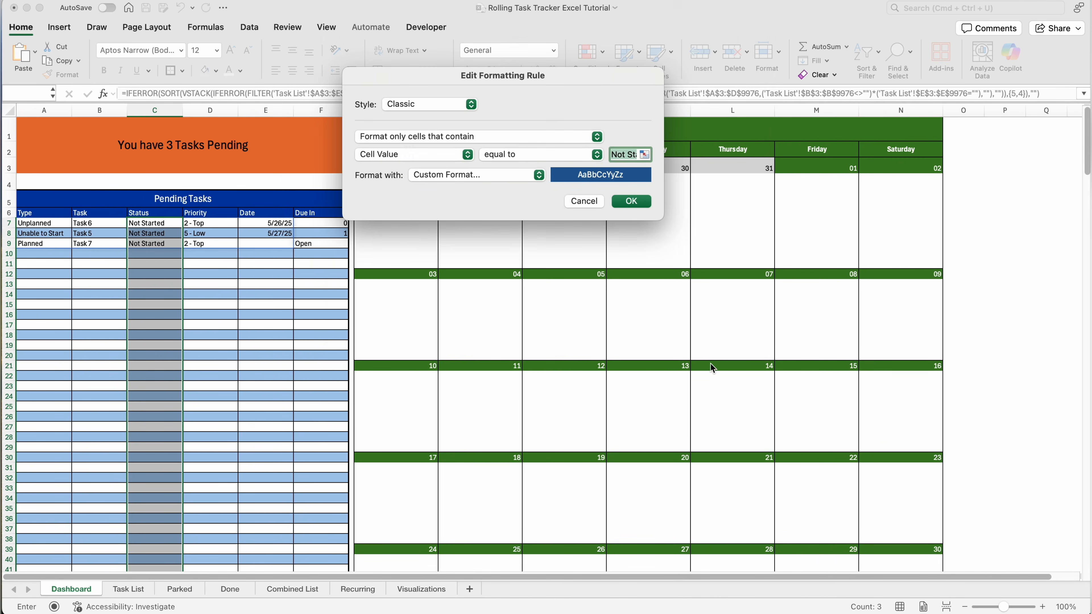
click(635, 203)
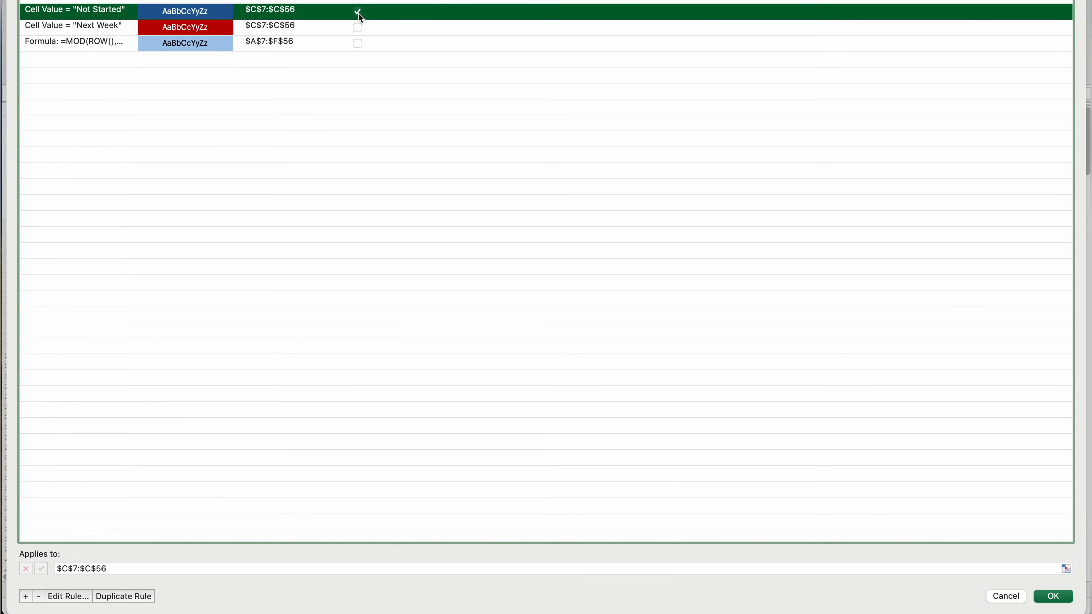
Duplicate the Not Started rule and set the copy's comparison value to Pending
click(135, 597)
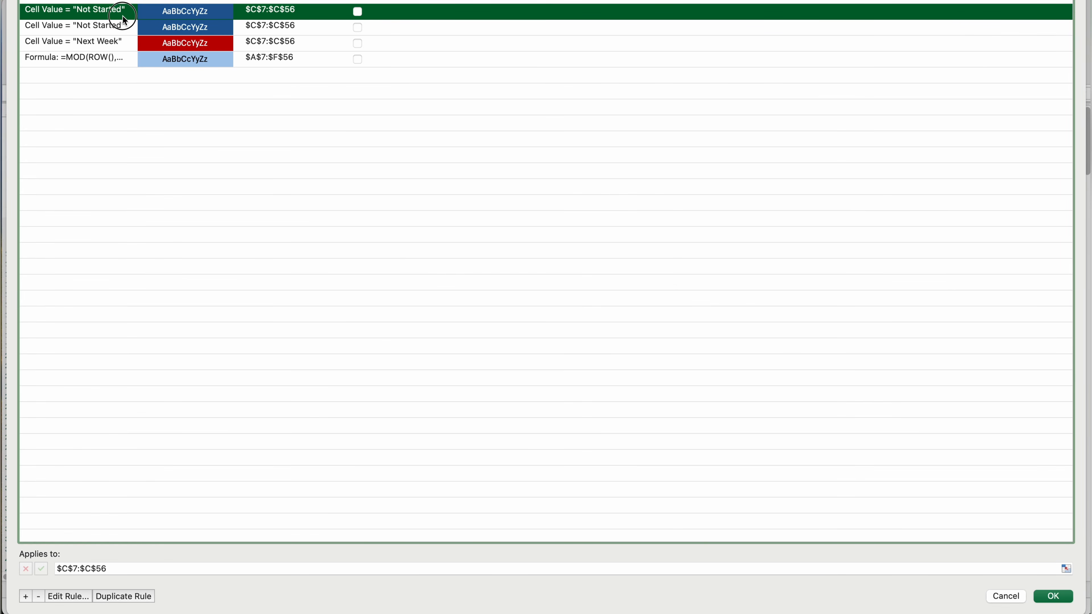
double_click(107, 26)
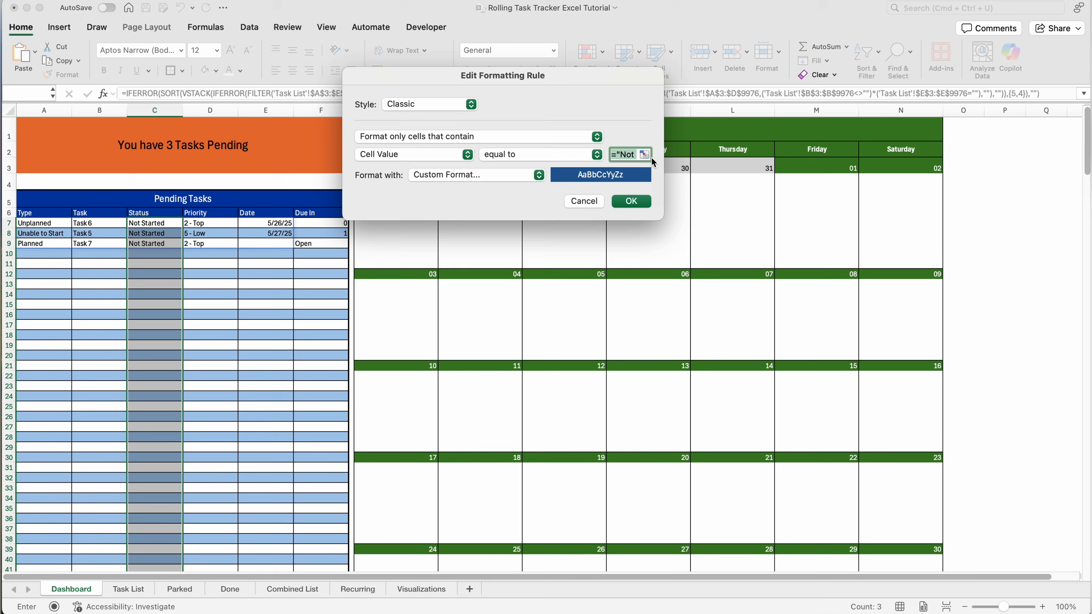
click(644, 155)
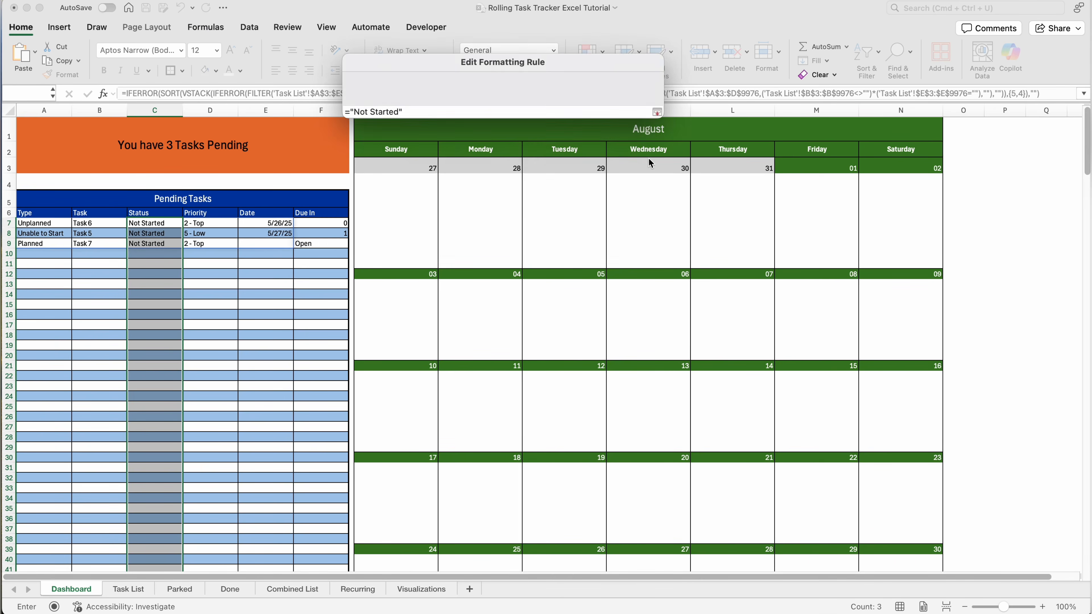
text(Pending)
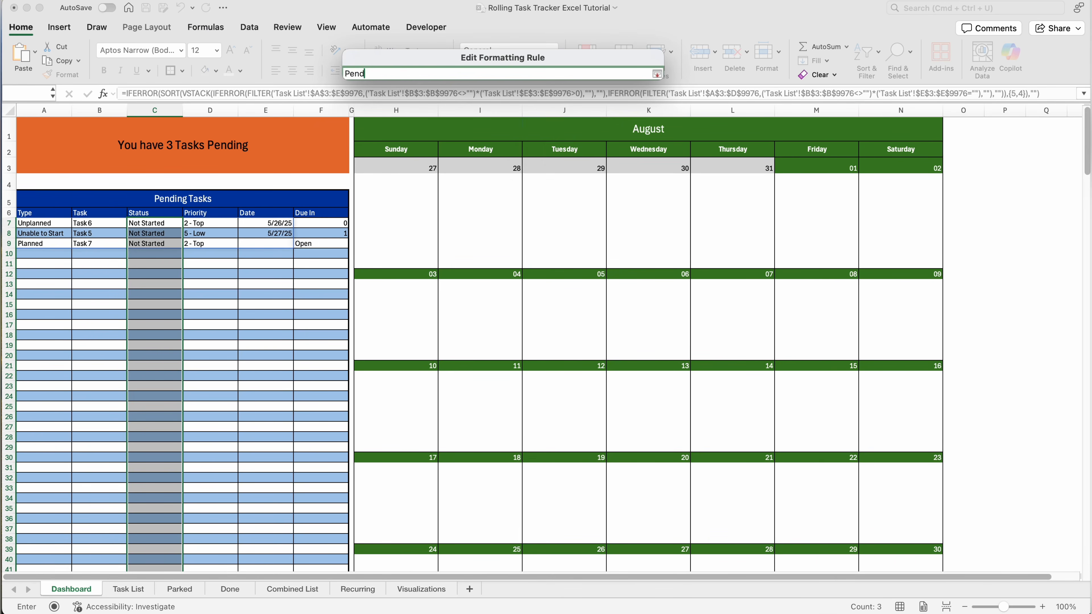
key(Return)
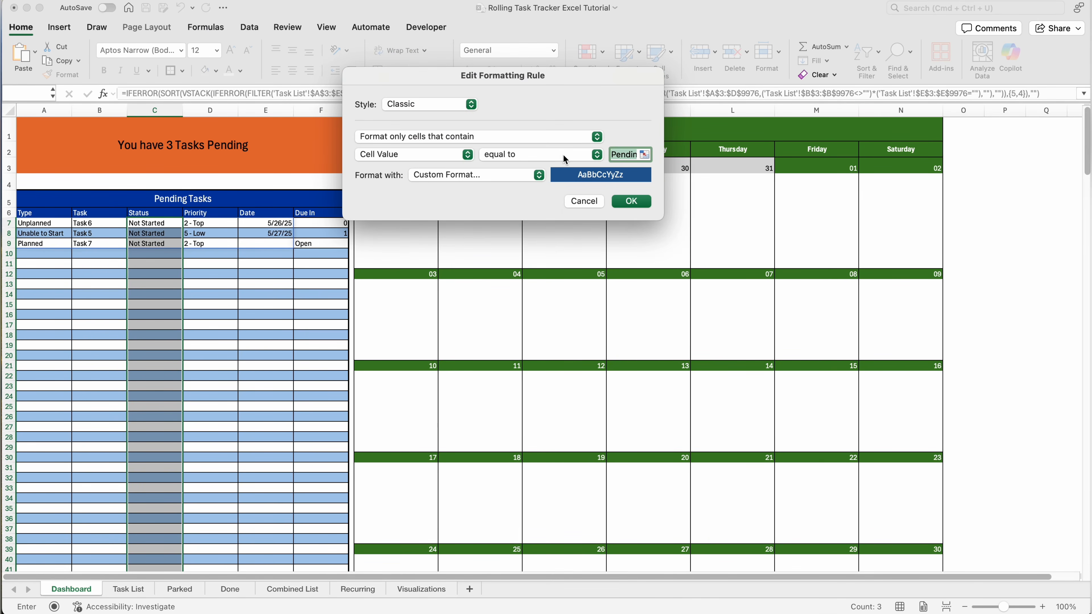
Change the Pending rule's custom format to an orange background fill and apply the Status column rules
click(540, 176)
click(490, 180)
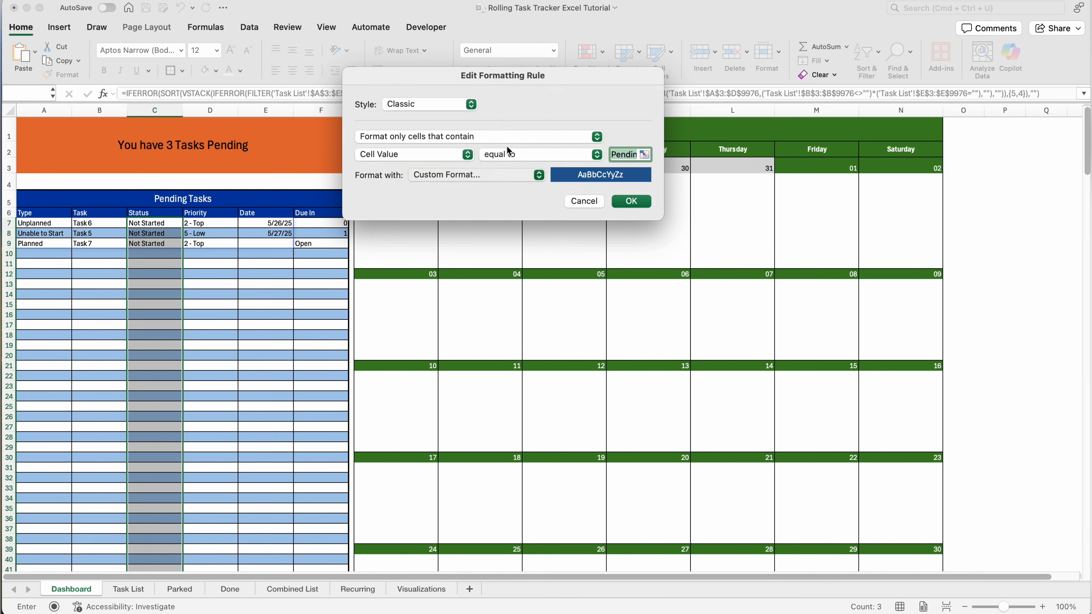
click(605, 43)
click(515, 88)
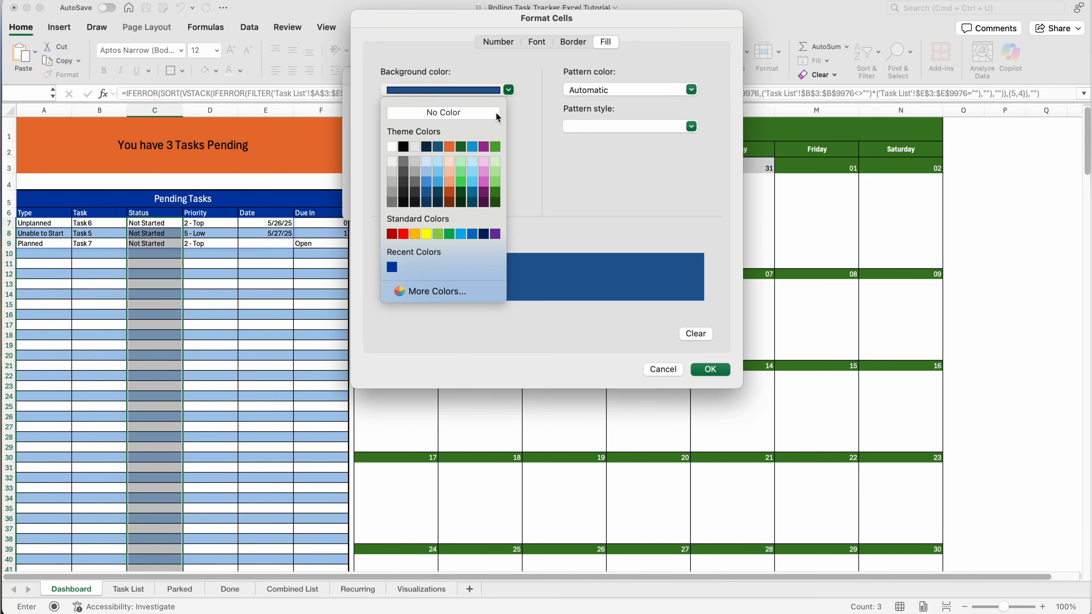
click(448, 138)
click(543, 43)
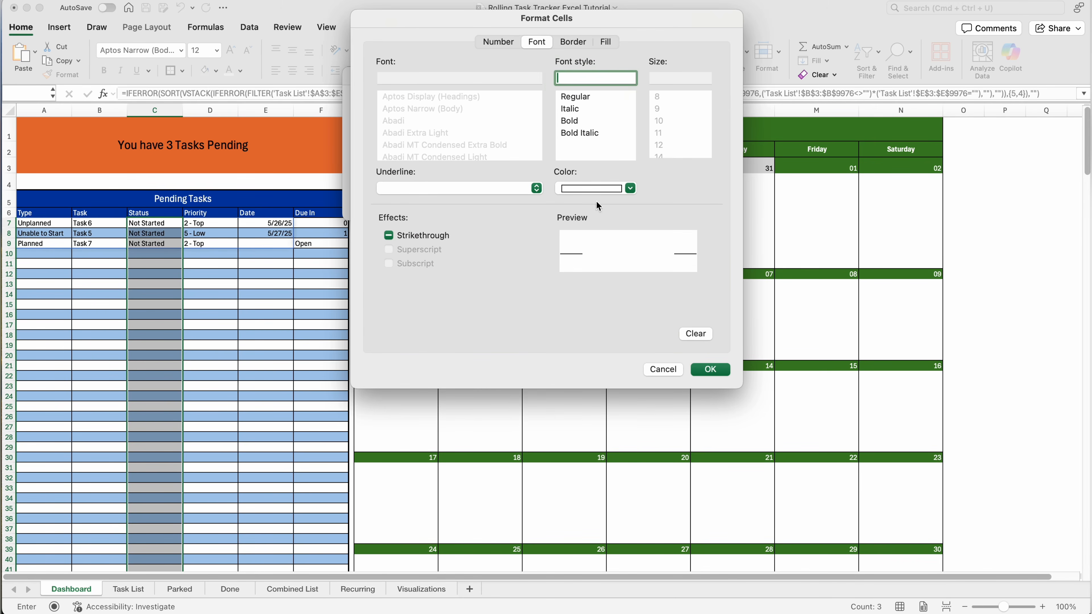
click(711, 369)
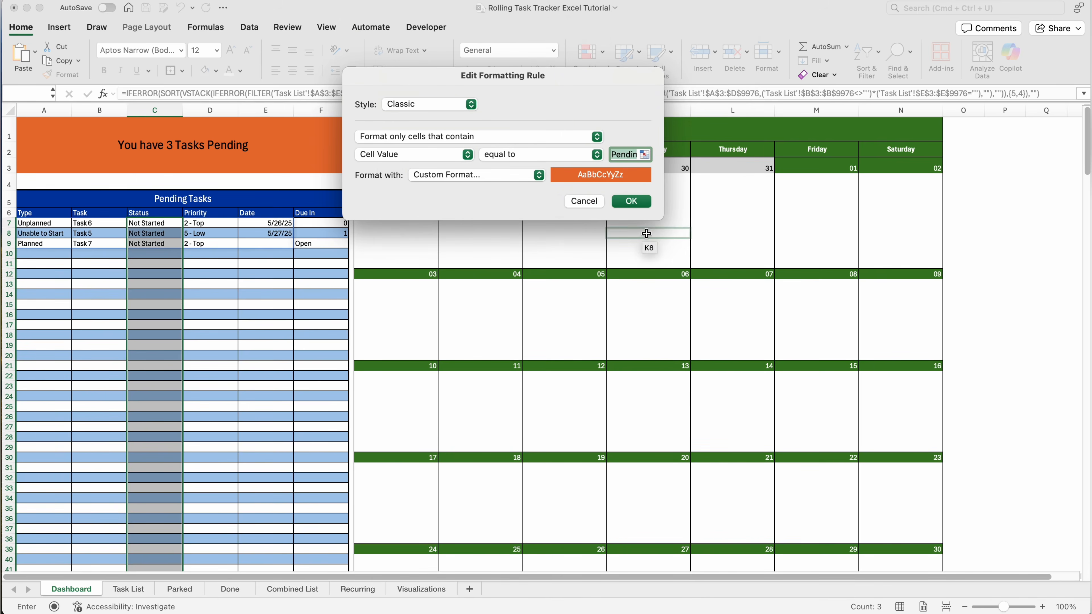
click(642, 205)
click(1053, 596)
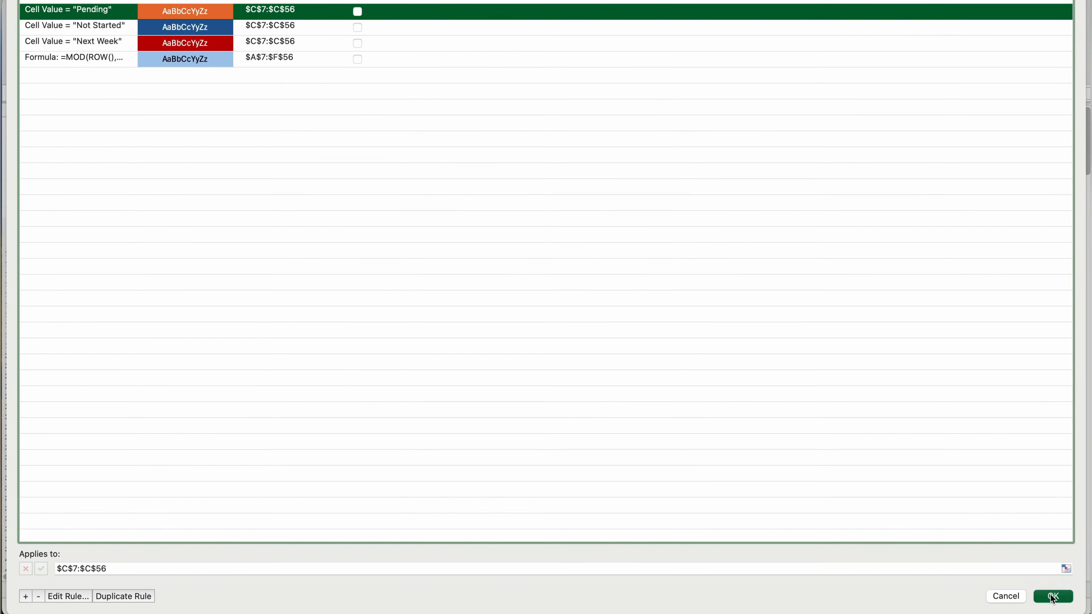
click(159, 232)
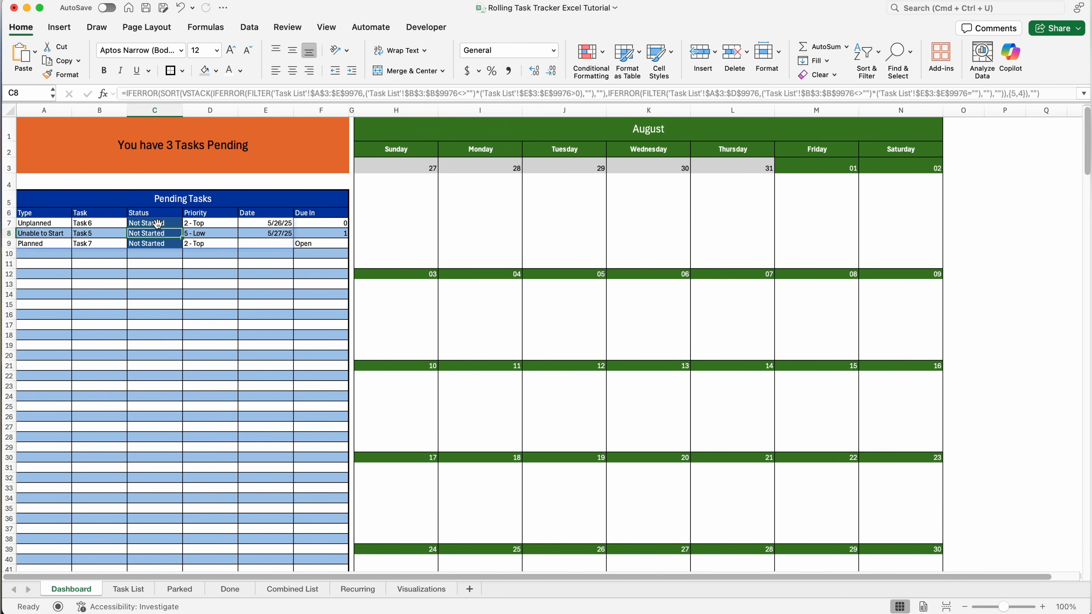
On the Task List sheet, set Task 6's status to Pending and Task 5's to Next Week, then return to the Dashboard
click(128, 589)
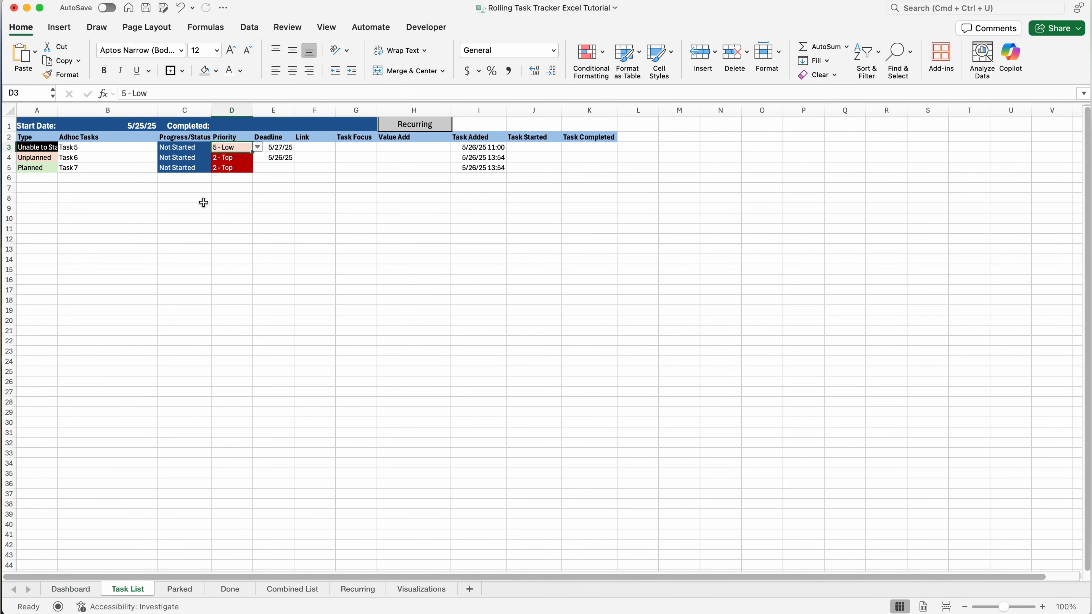
click(198, 157)
click(216, 158)
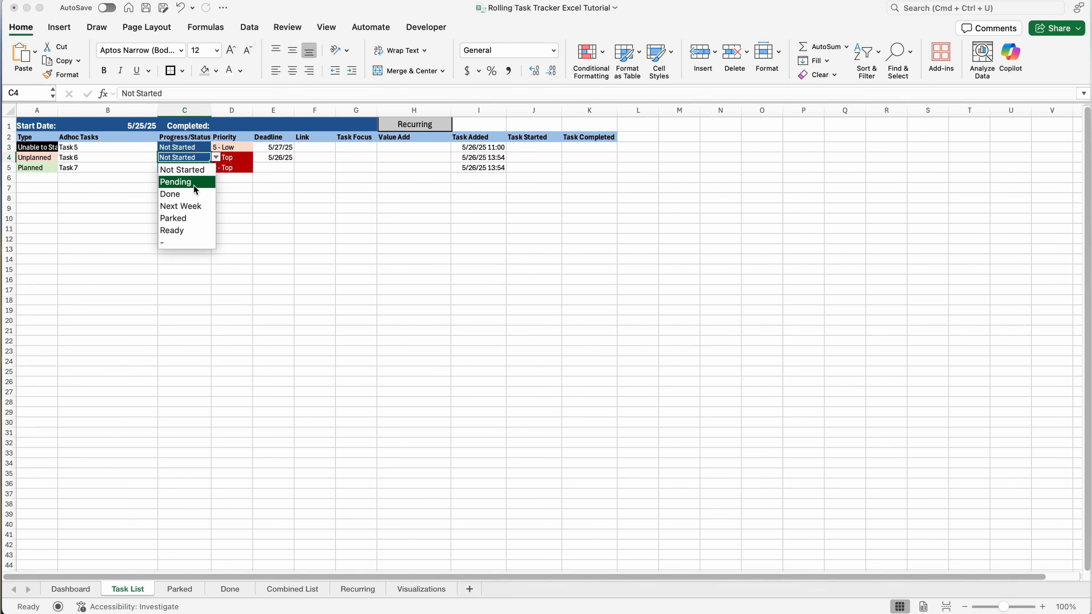
click(196, 182)
click(184, 147)
click(216, 147)
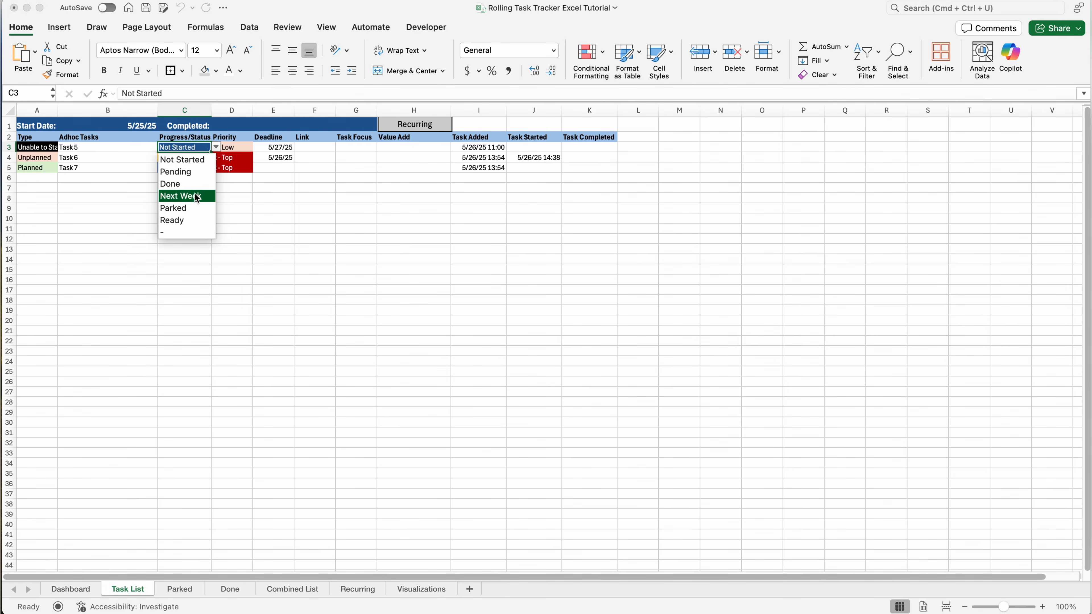
click(197, 197)
click(71, 589)
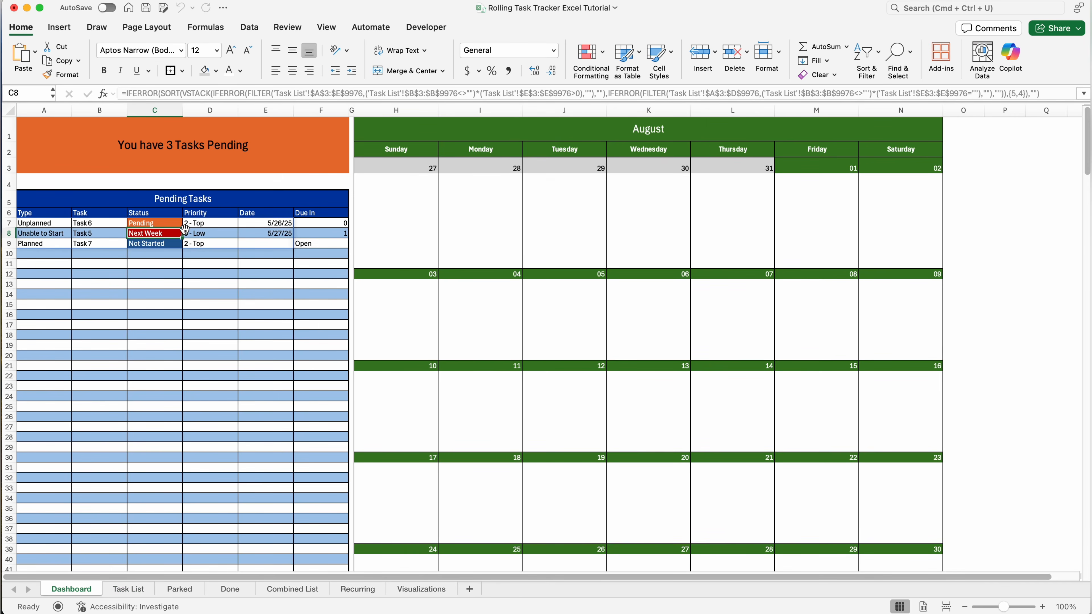
Start a new Classic conditional formatting rule on Priority cells D7:D56 that formats only cells that contain a given content
click(216, 224)
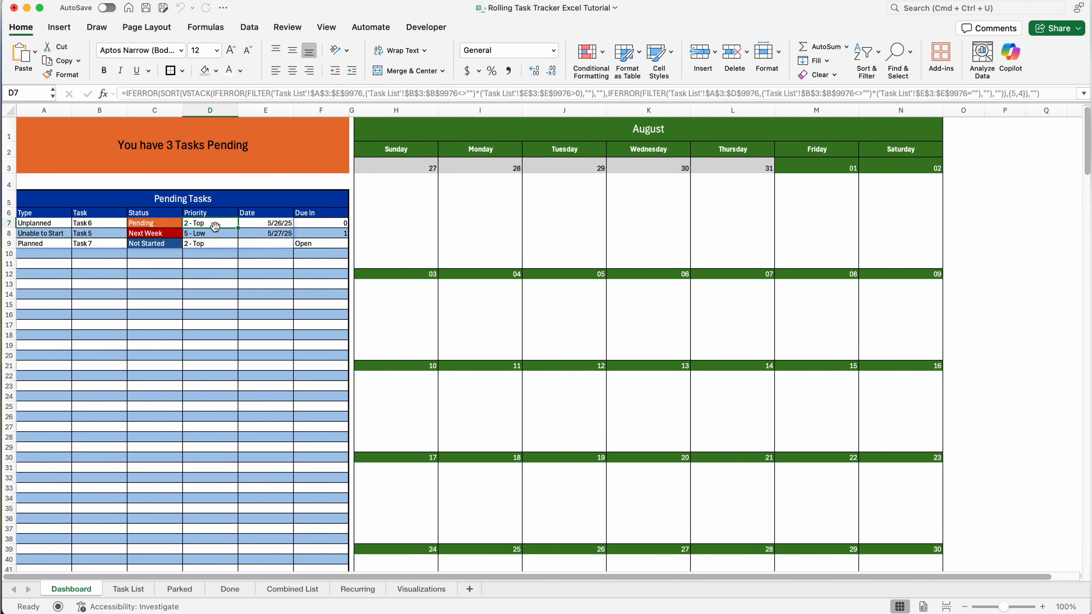
click(253, 223)
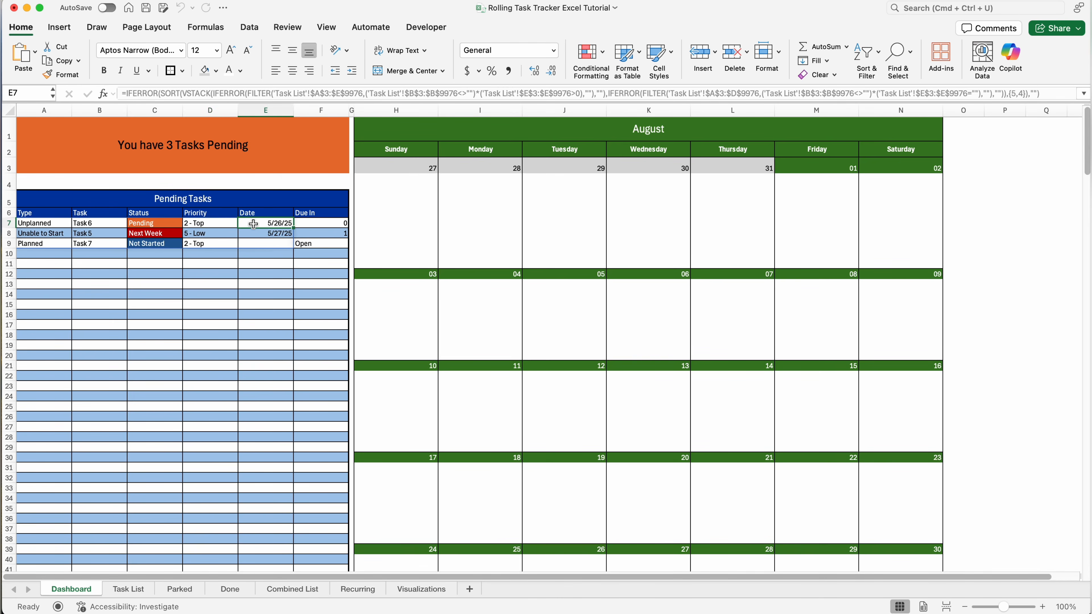
drag(221, 223, 211, 530)
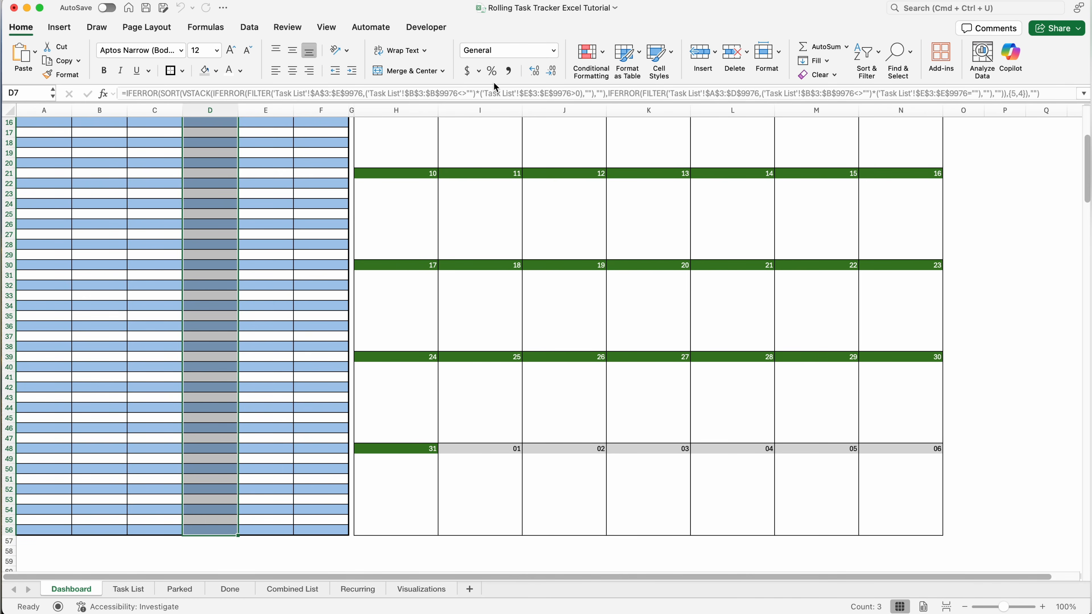
click(604, 56)
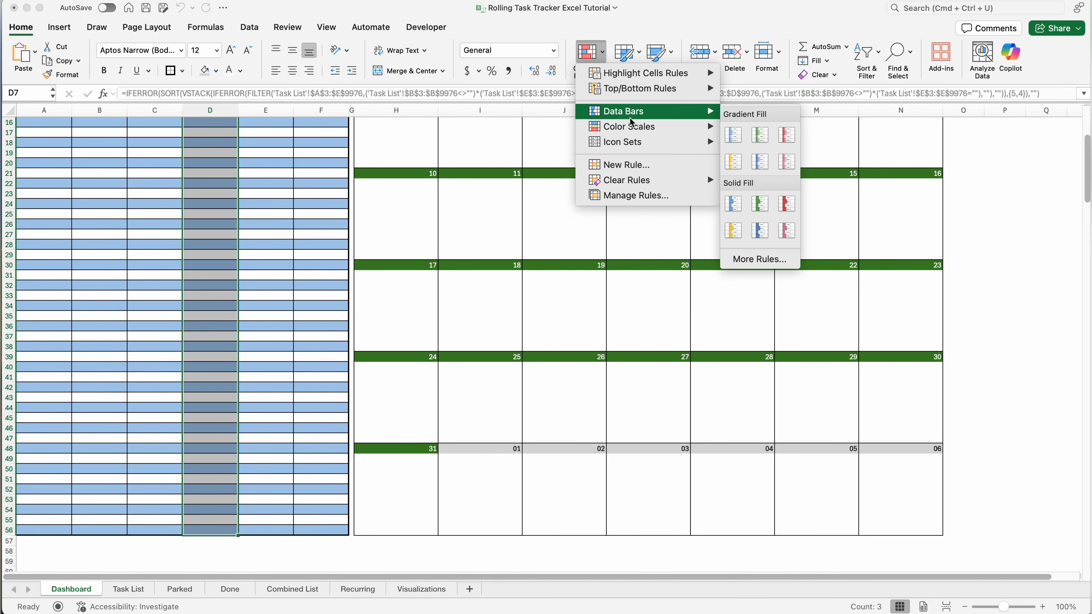
click(635, 165)
click(539, 100)
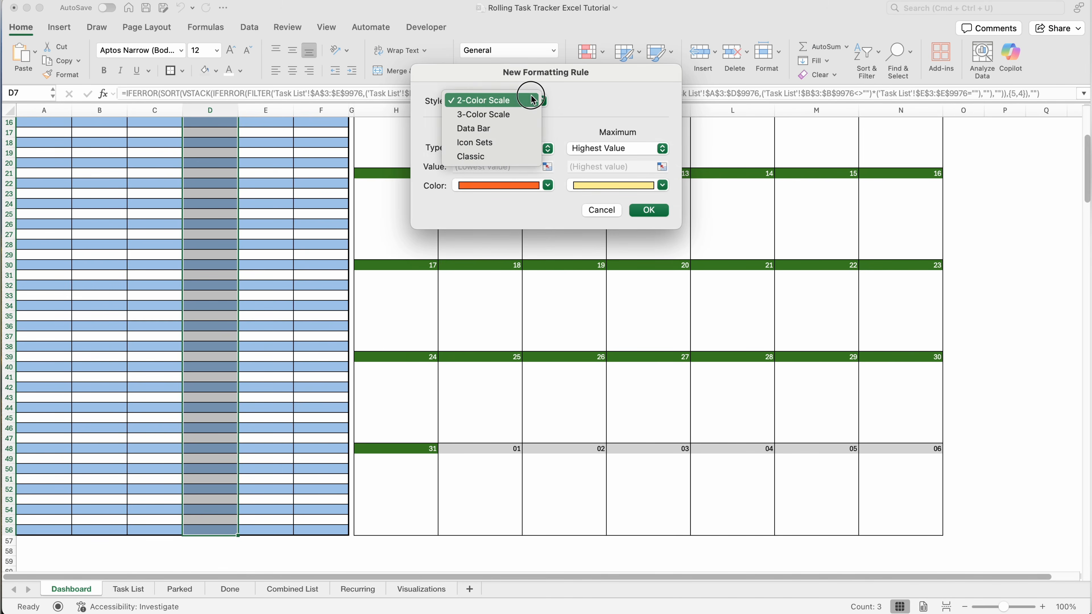
click(499, 163)
click(520, 135)
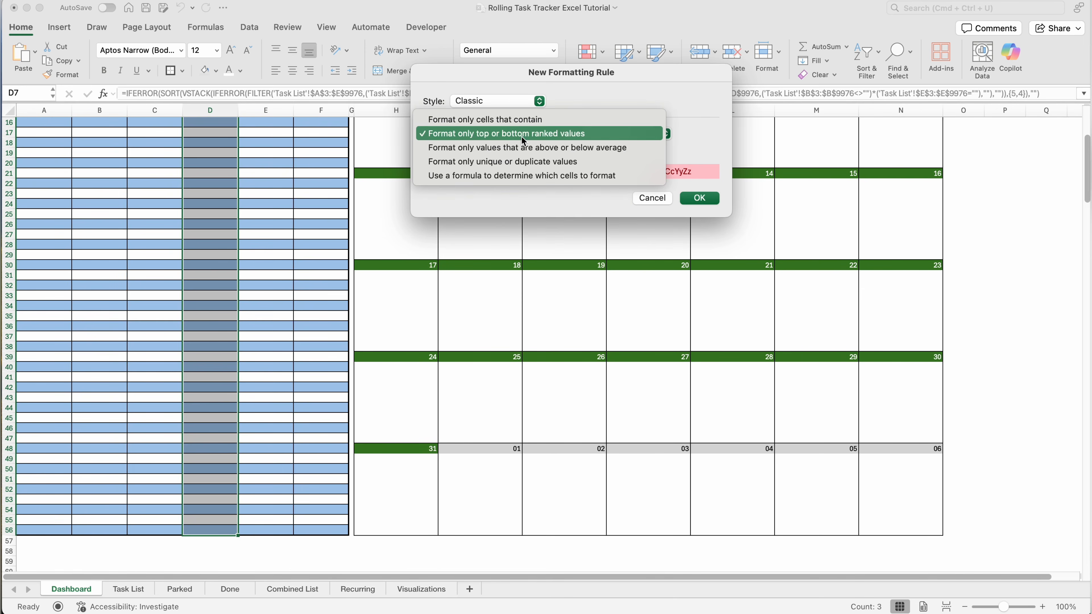
click(525, 119)
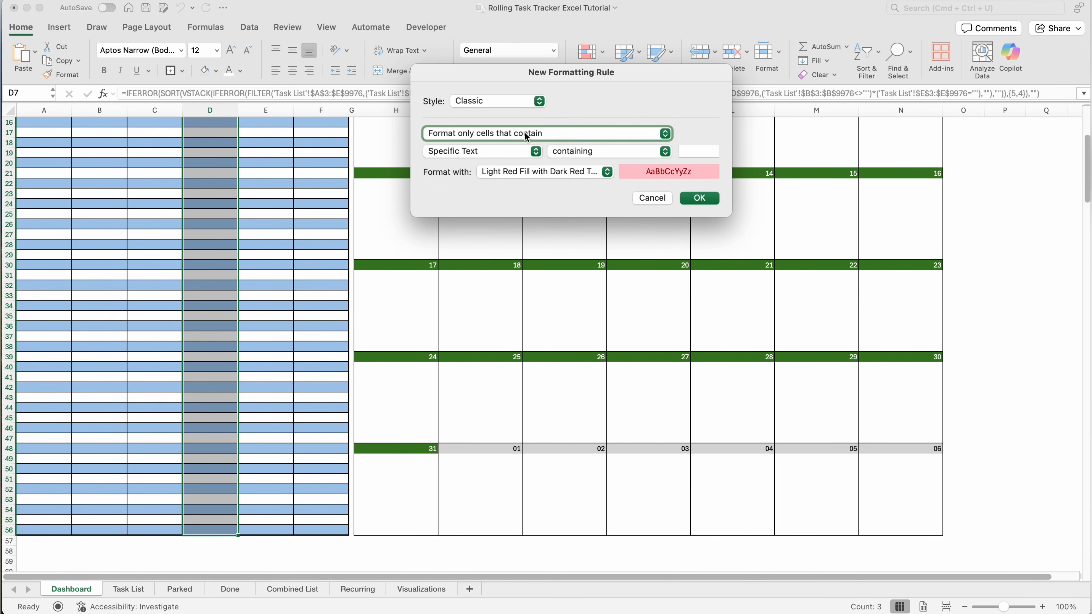
Set the new Priority rule's condition to Cell Value equal to 1
click(526, 151)
click(506, 139)
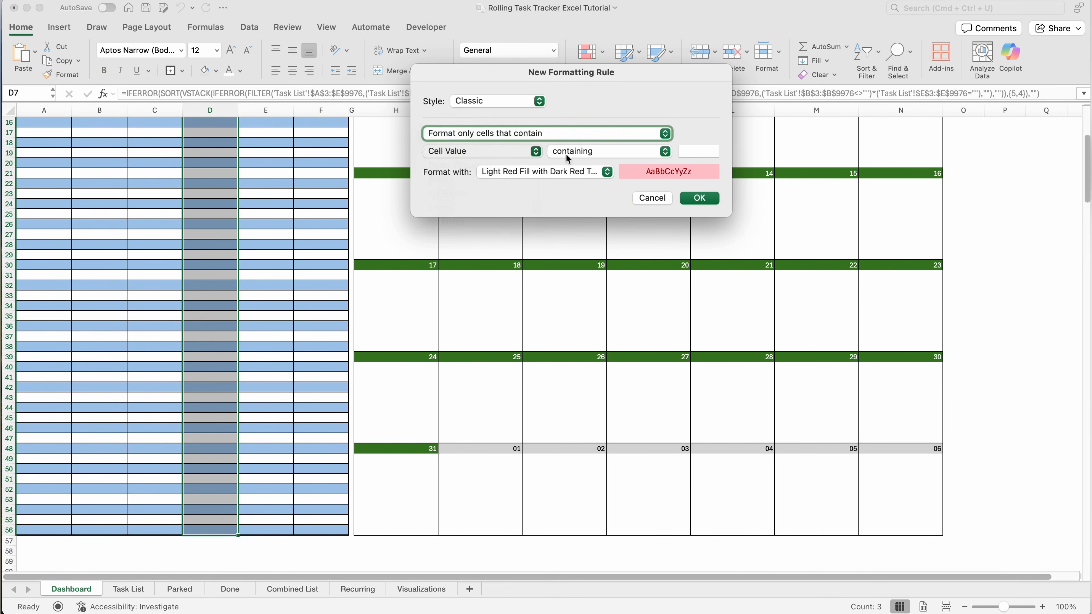
click(578, 154)
click(580, 180)
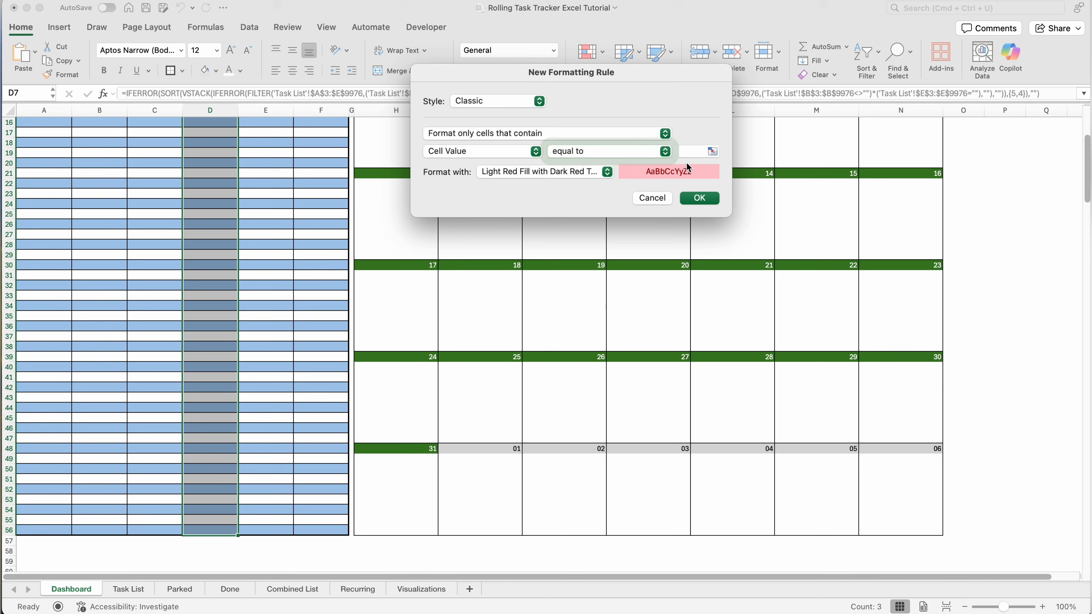
click(696, 151)
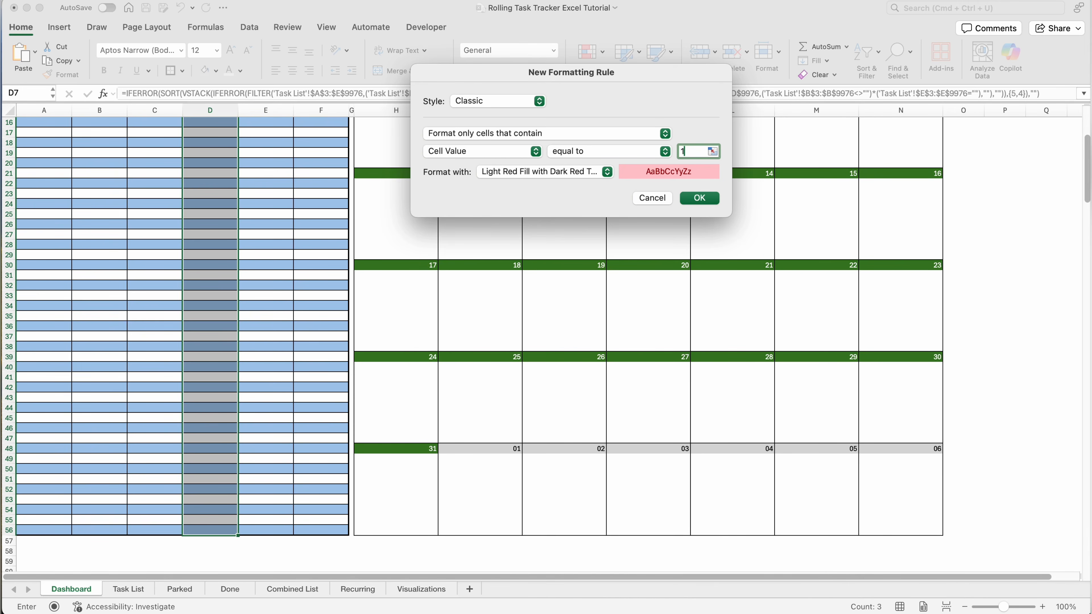
Give the Priority rule for value 1 a custom format with a dark purple fill and white font, and apply it
click(603, 175)
click(530, 255)
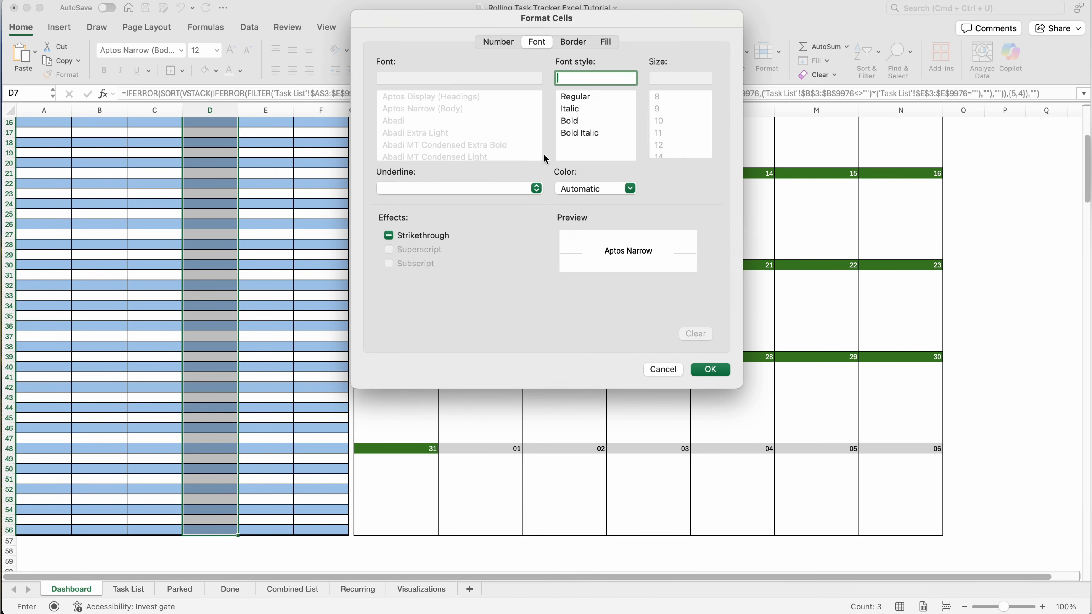
click(606, 42)
click(467, 94)
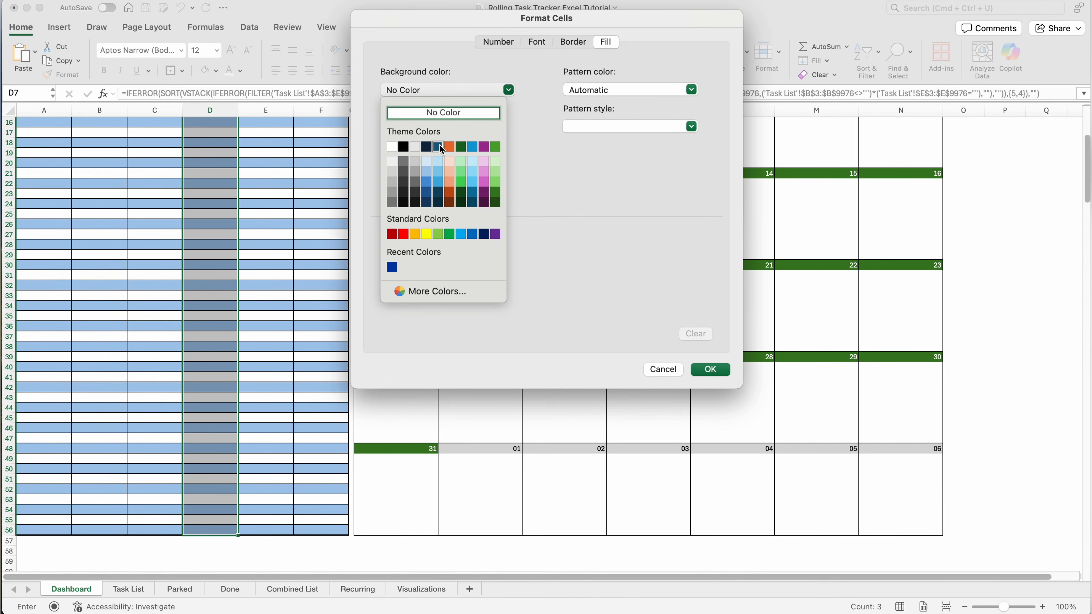
click(483, 200)
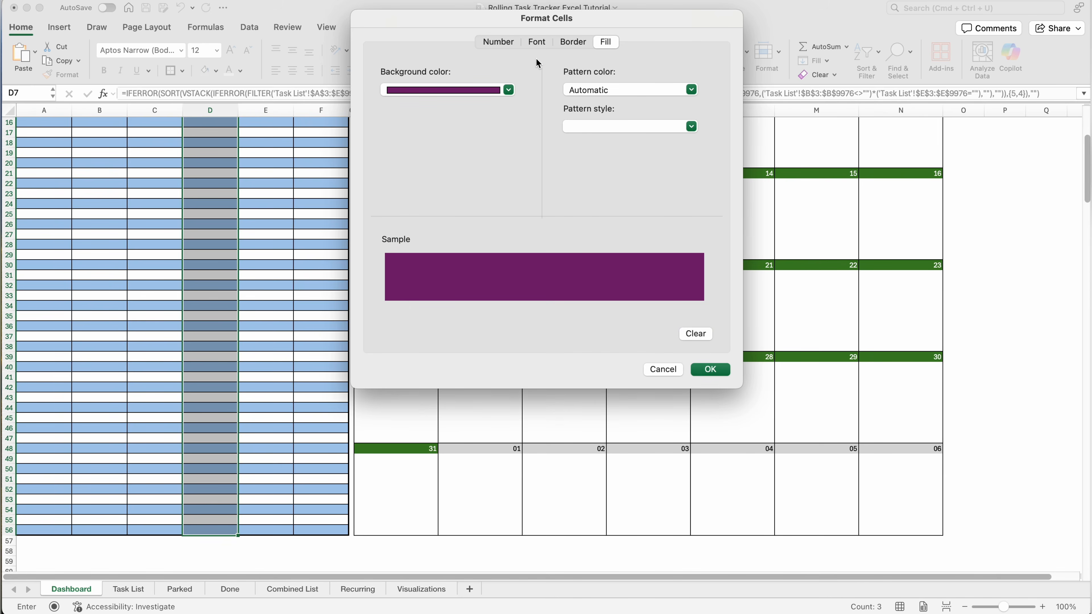
click(536, 42)
click(597, 189)
click(570, 246)
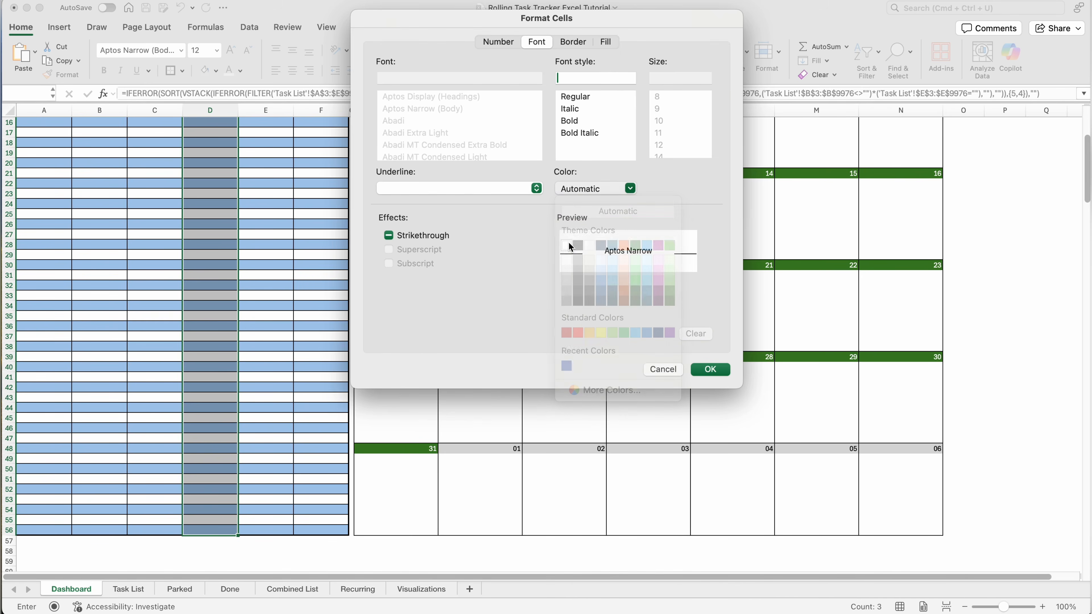
click(714, 370)
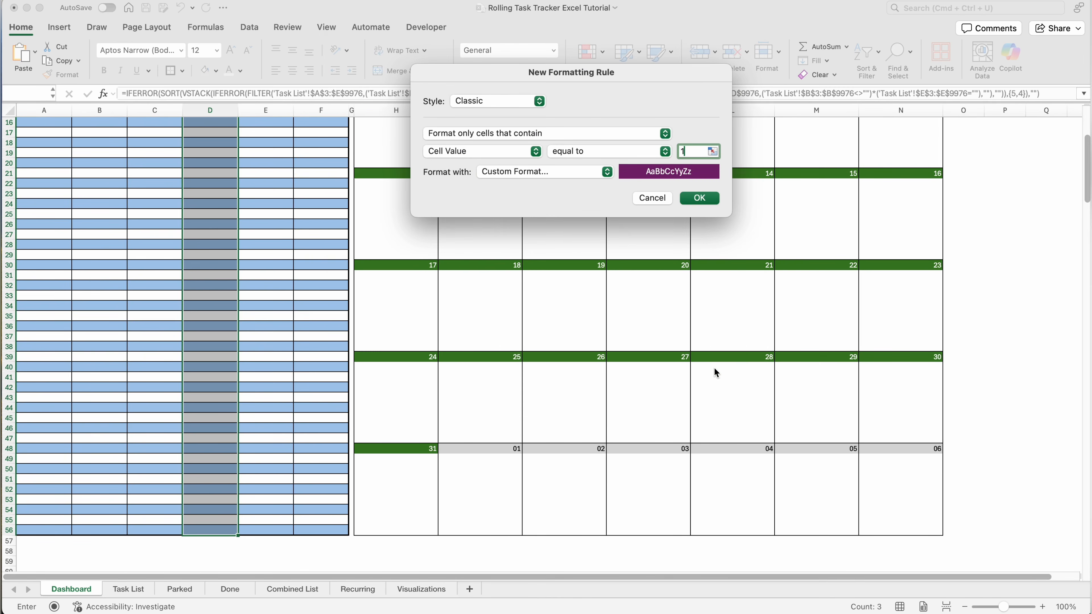
click(699, 198)
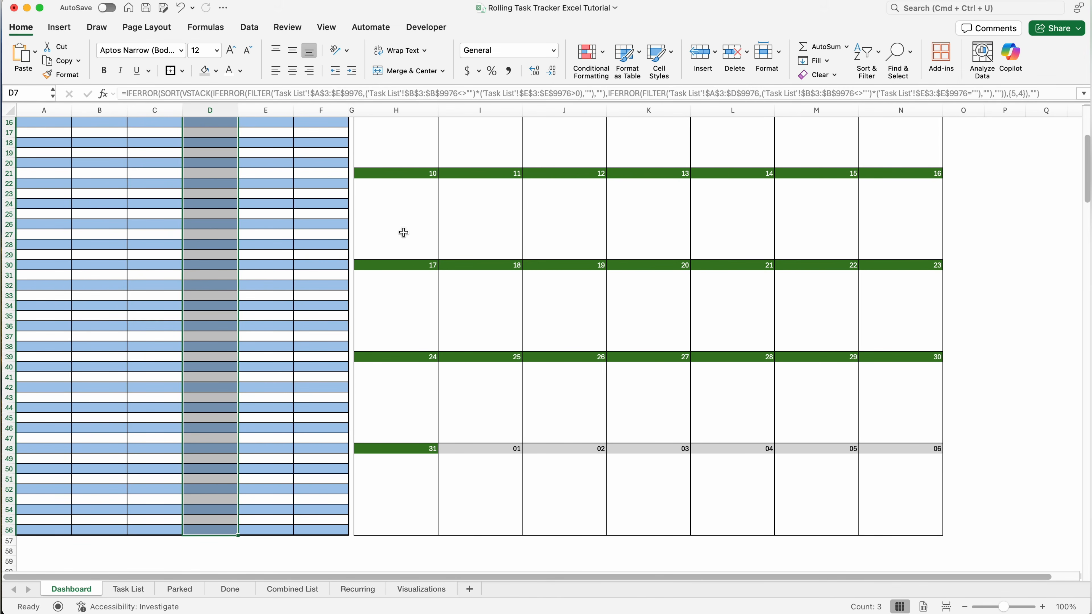
Duplicate the Priority rule for value 1 in the rules manager and set the copy's comparison value to 2
scroll(258, 219, up, 5)
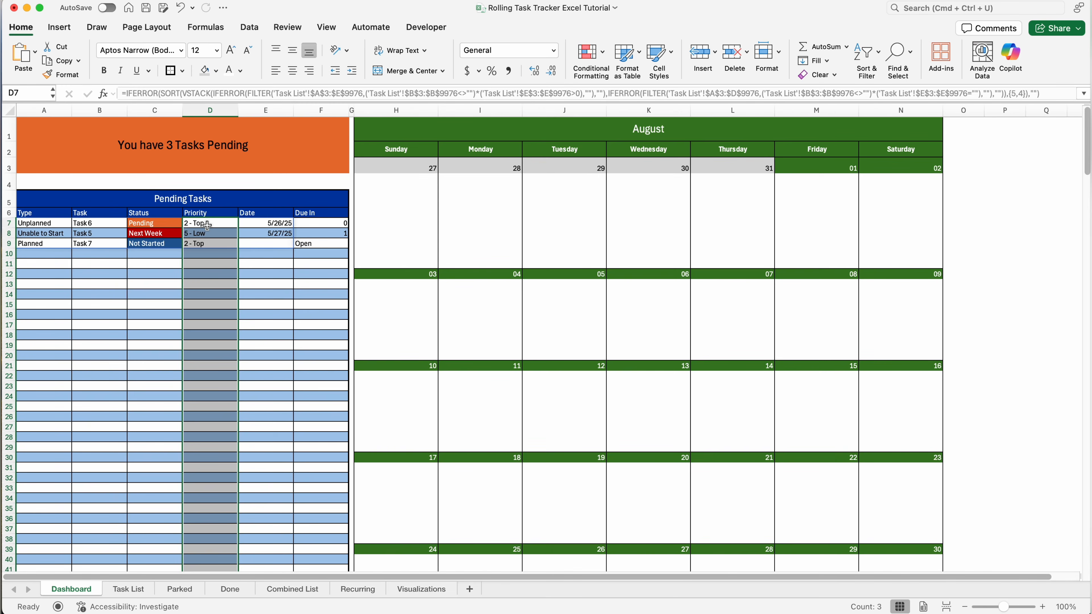
click(591, 56)
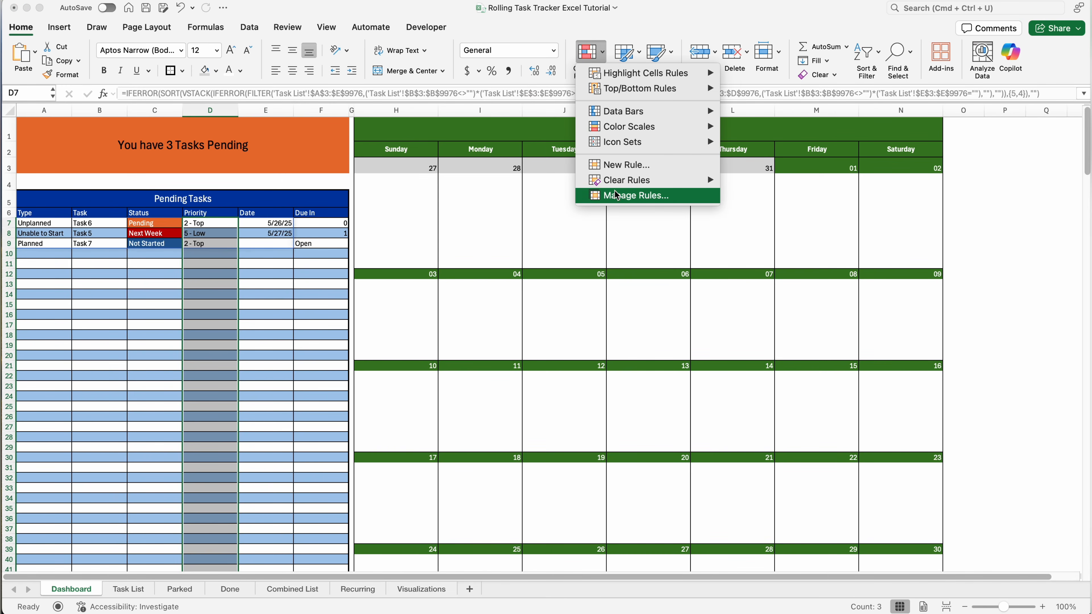
click(619, 197)
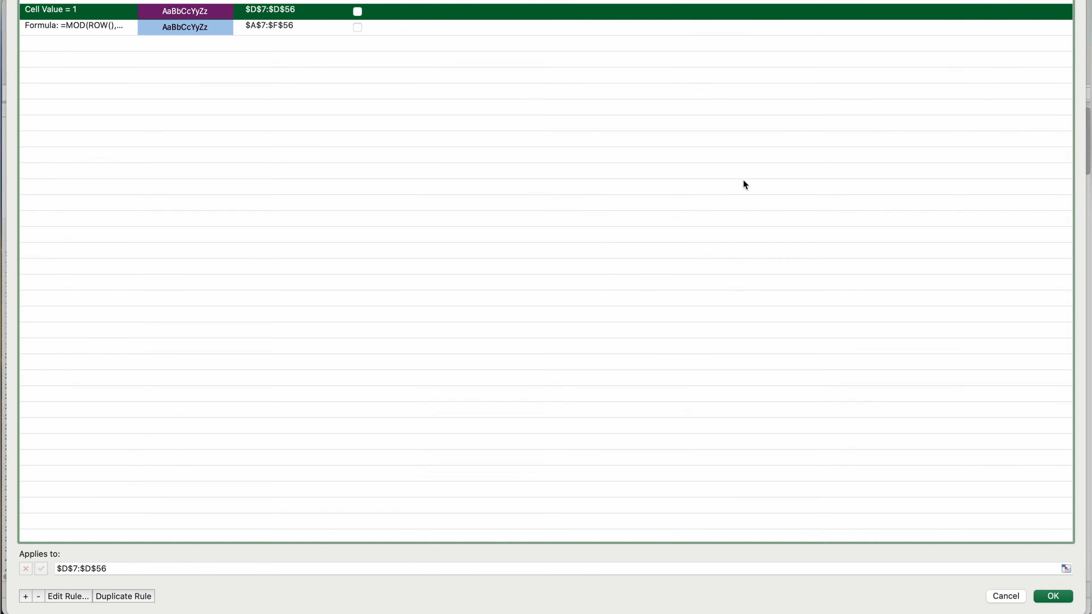
click(120, 600)
double_click(108, 11)
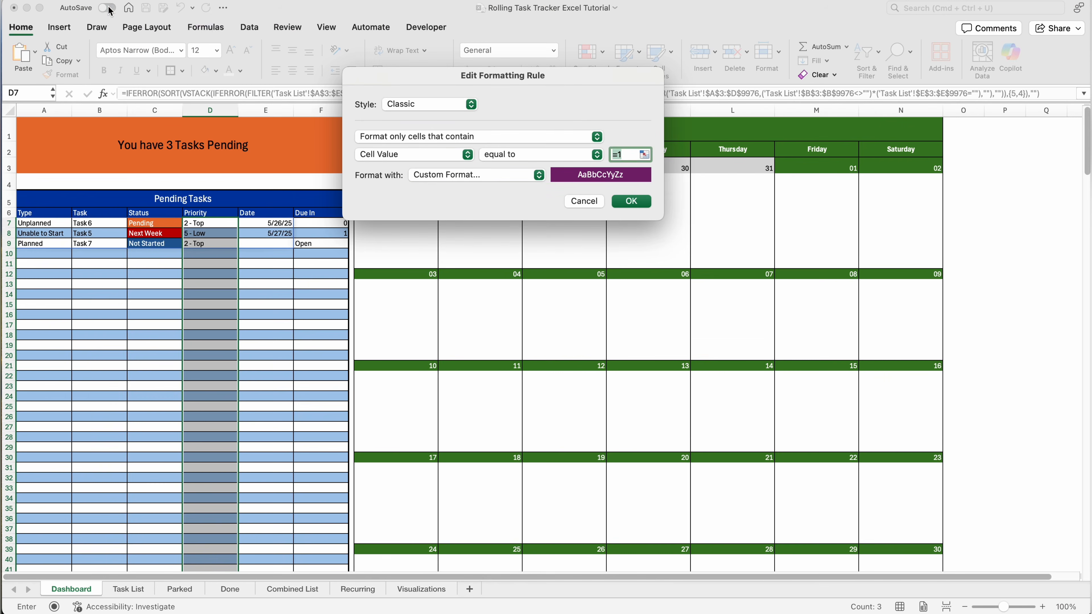
click(628, 156)
key(BackSpace)
key(BackSpace)
text(2)
Change the custom format of the Priority rule for value 2 to a dark red background fill and confirm the rule
click(538, 175)
click(537, 176)
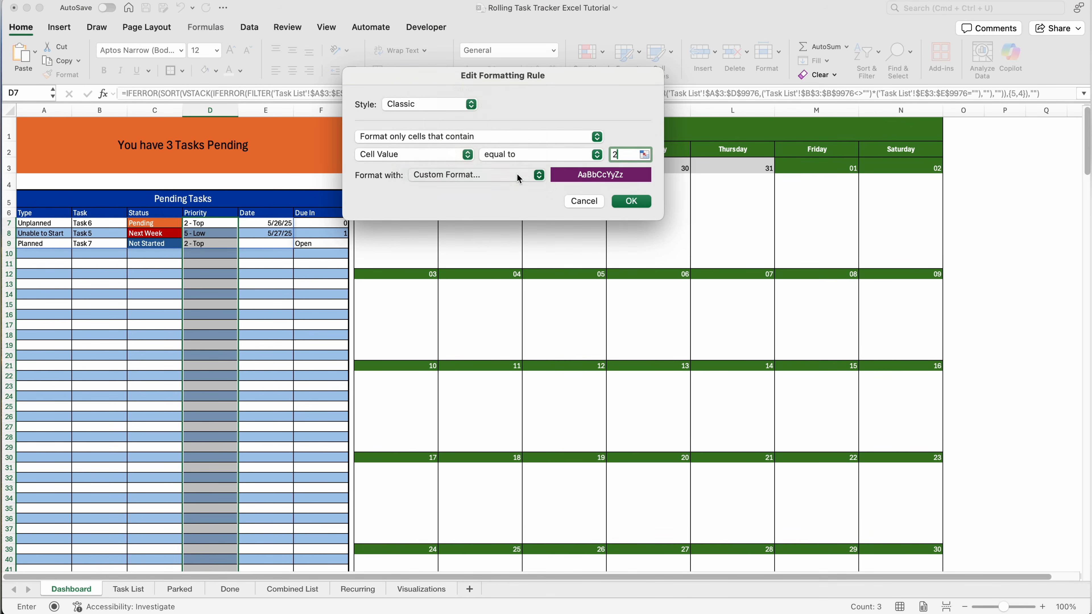
click(605, 42)
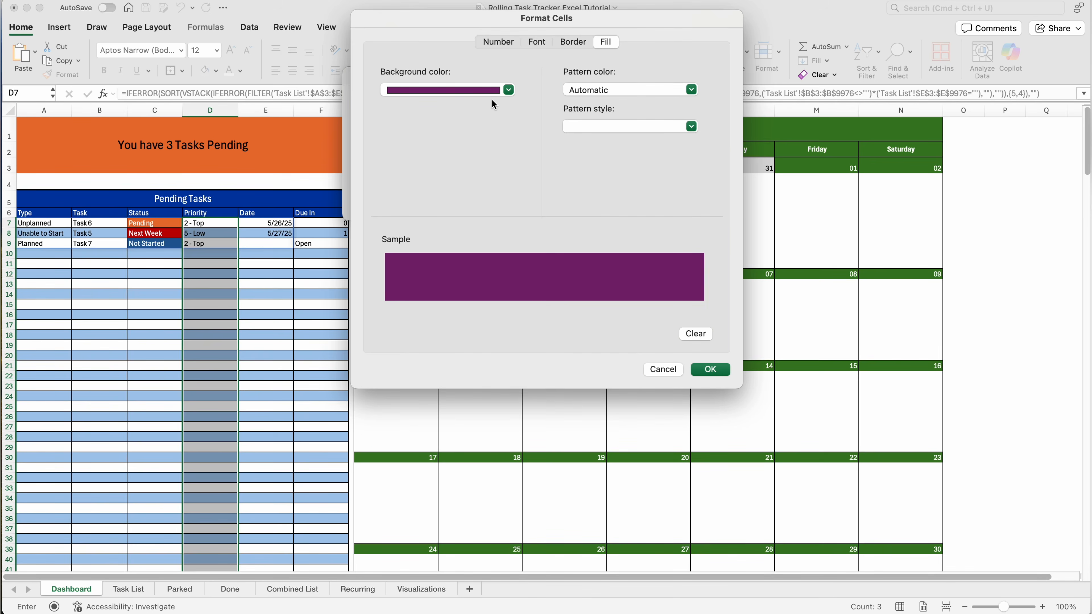
click(500, 90)
click(395, 237)
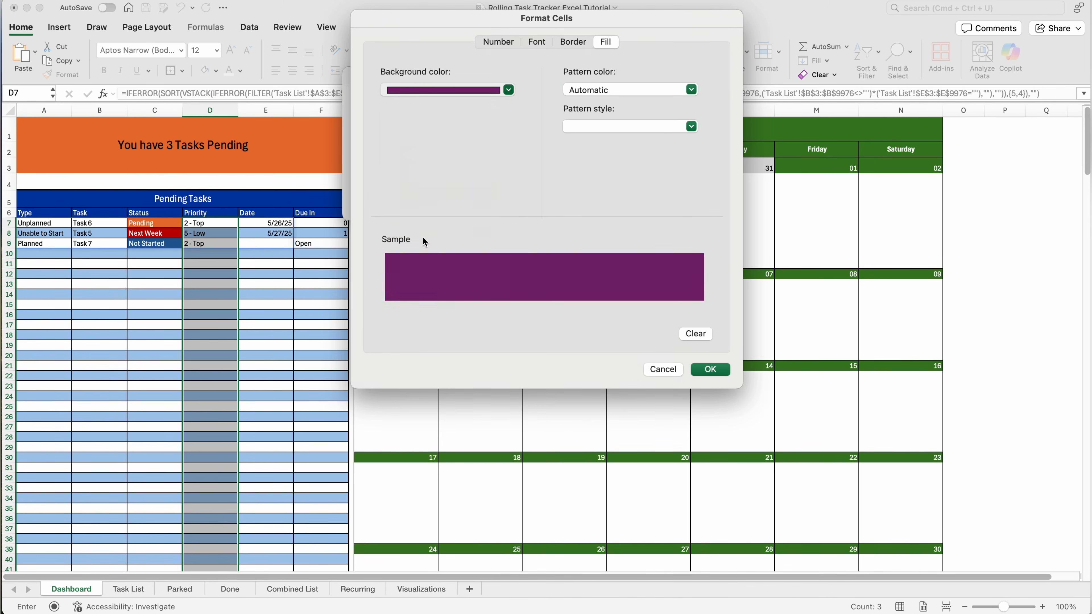
click(715, 371)
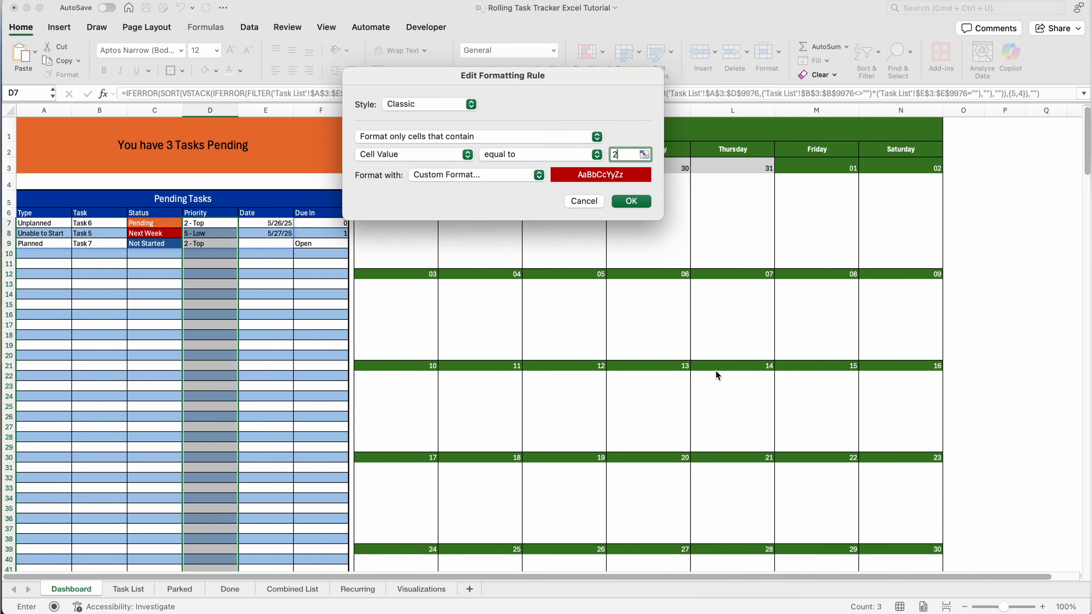
click(631, 201)
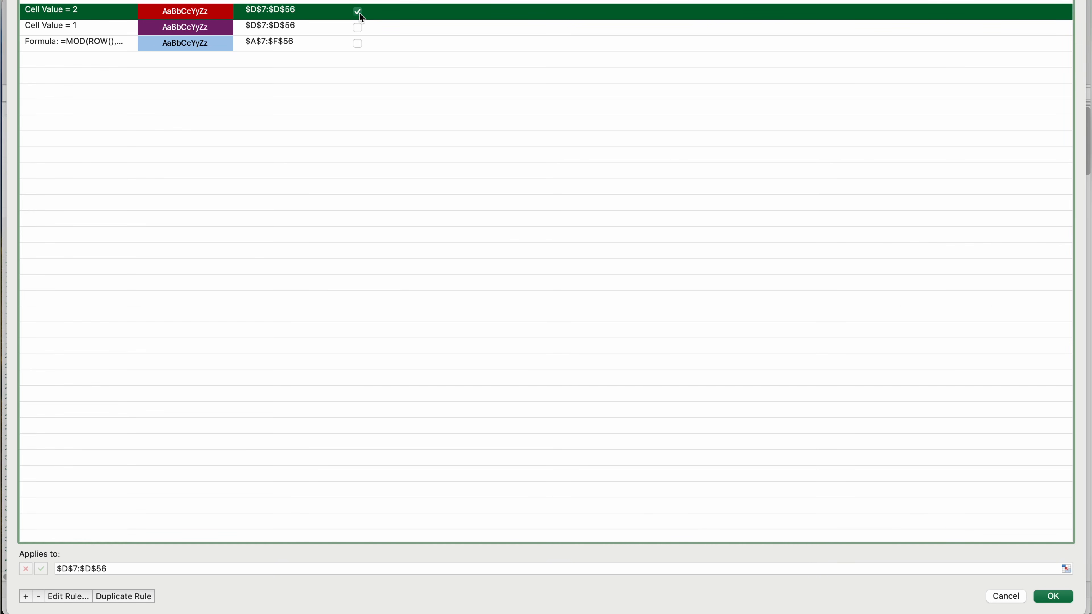
Duplicate the Priority rule for value 2 in the rules manager and set the copy's comparison value to 3
click(122, 601)
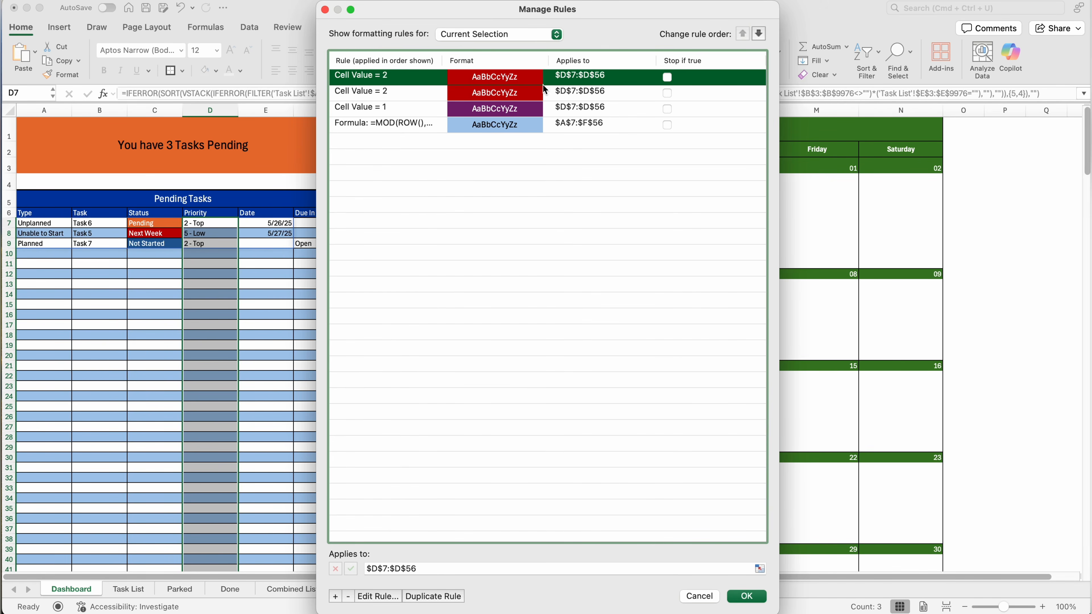
double_click(389, 76)
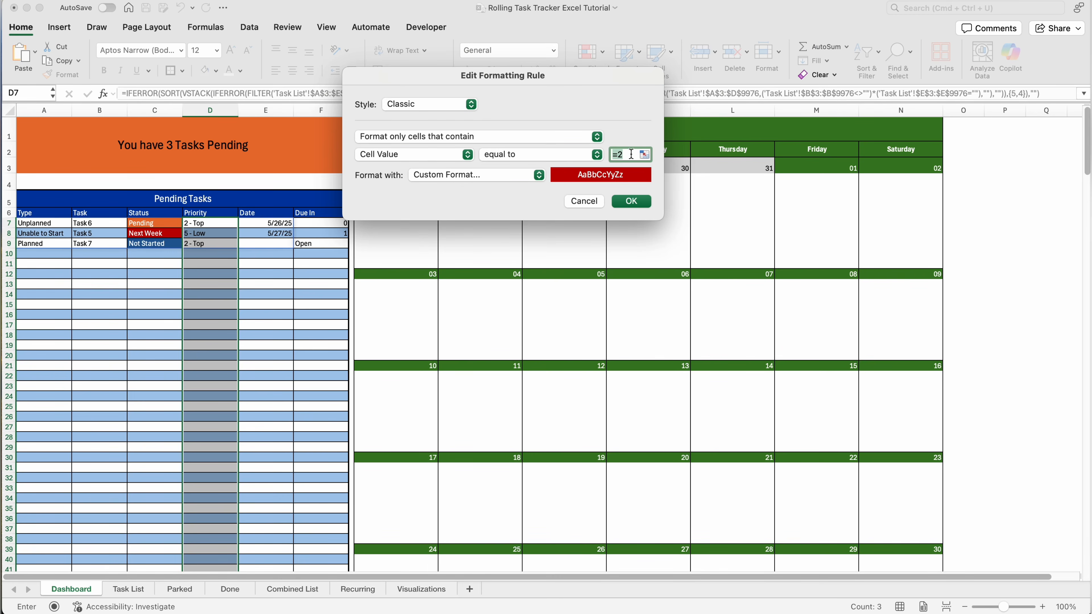
text(3)
Change the custom format of the Priority rule for value 3 to a dark blue background fill and confirm the rule
click(539, 175)
click(516, 176)
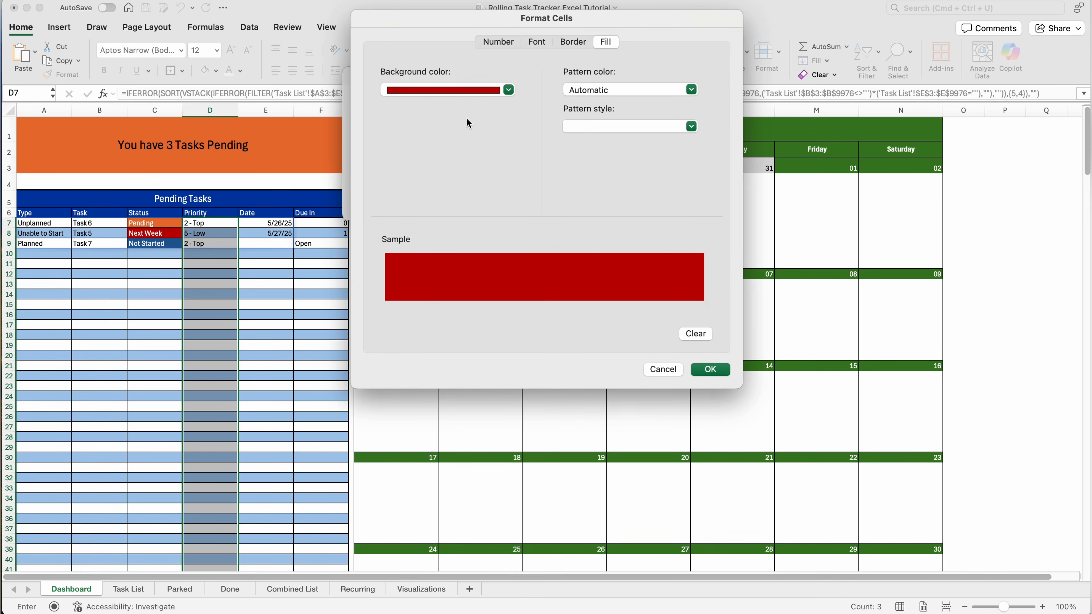
click(499, 91)
click(427, 192)
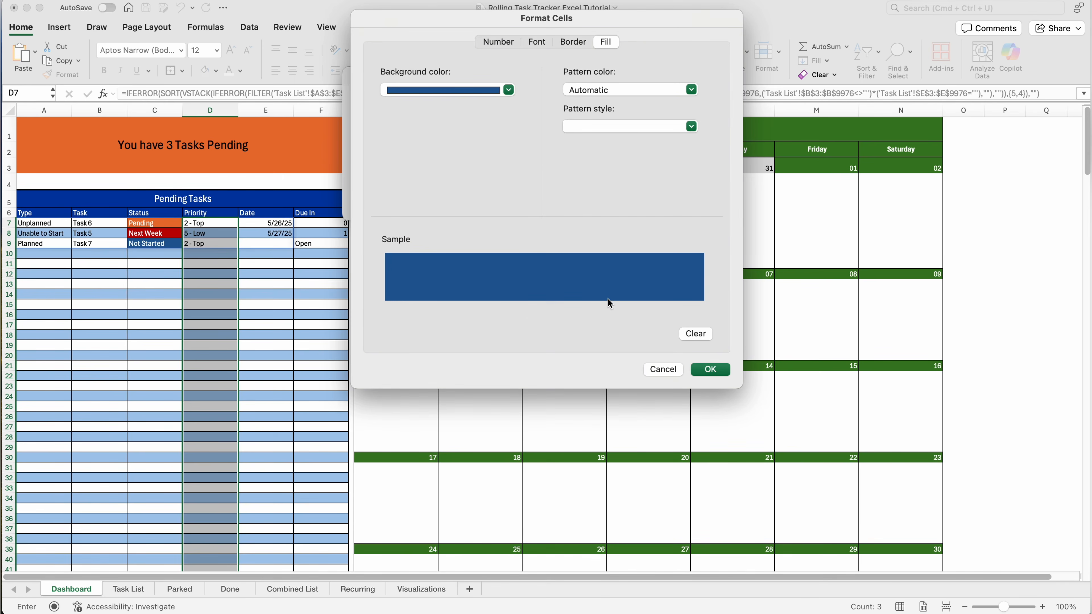
click(711, 370)
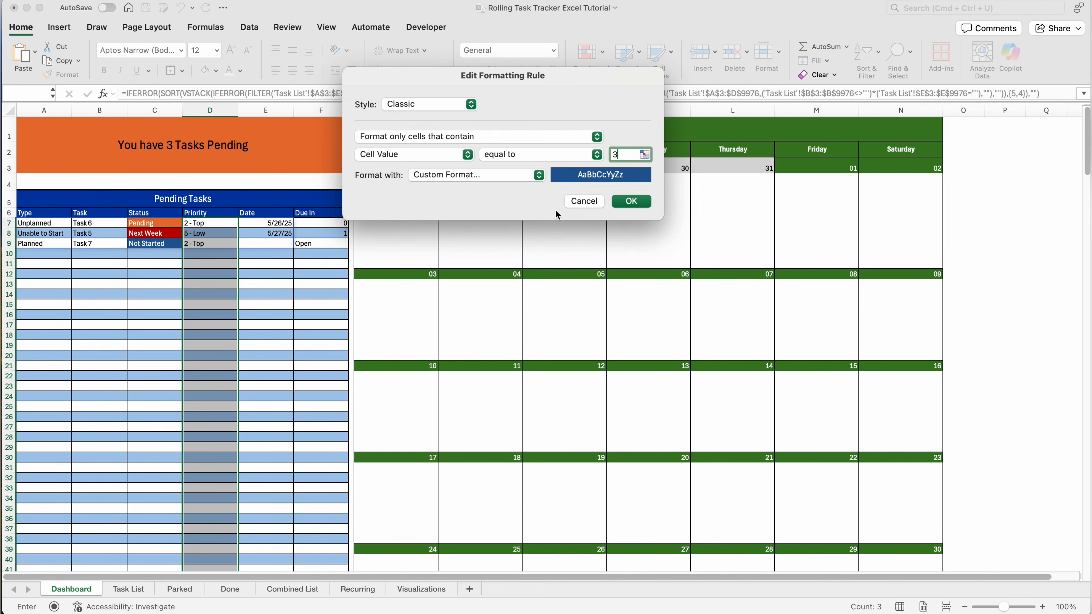
click(624, 201)
Duplicate the Priority rule for value 3 and set the copy's comparison value to 4
click(432, 560)
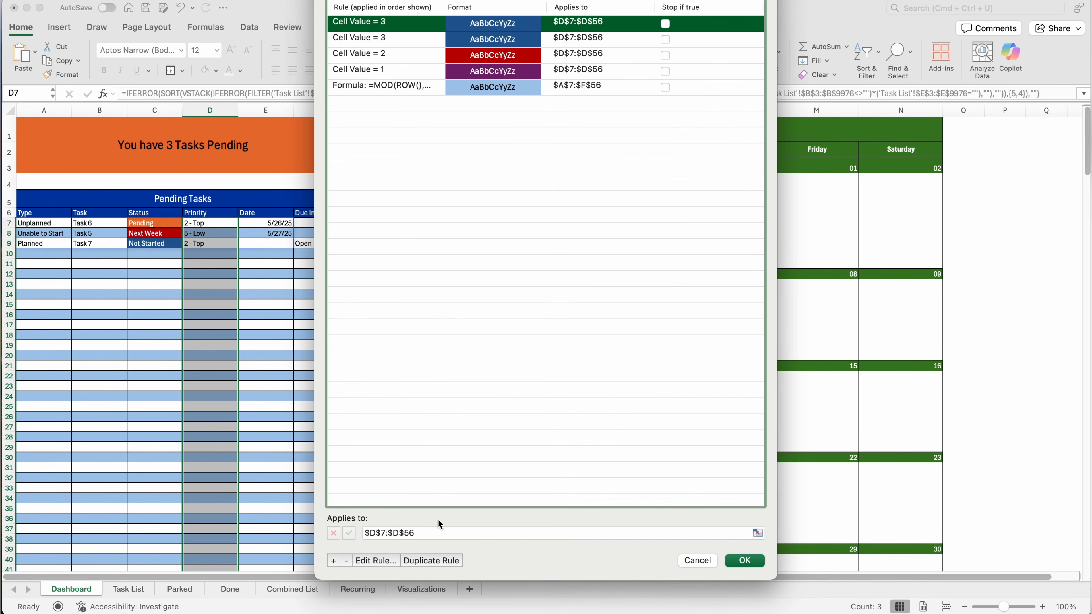
double_click(399, 25)
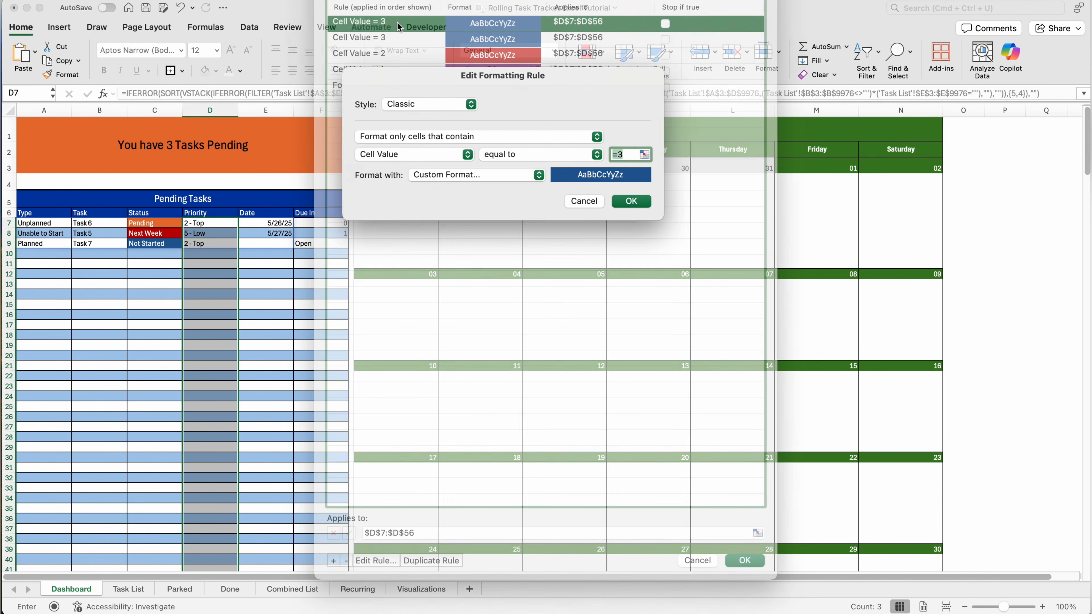
click(620, 155)
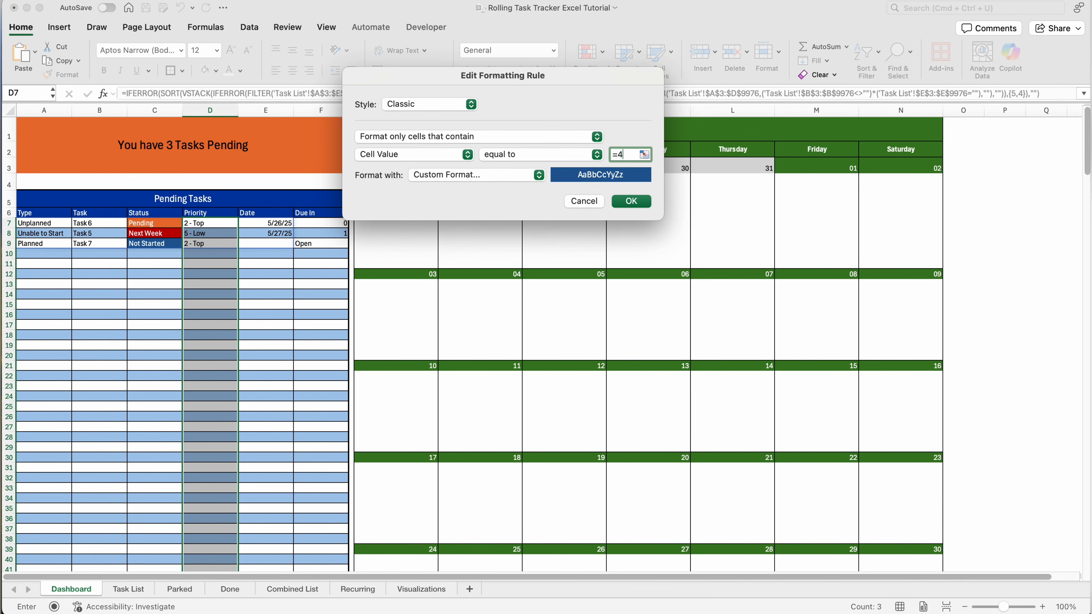
Give the Priority rule for value 4 an orange background fill and apply all the rules to the sheet
click(539, 175)
click(499, 181)
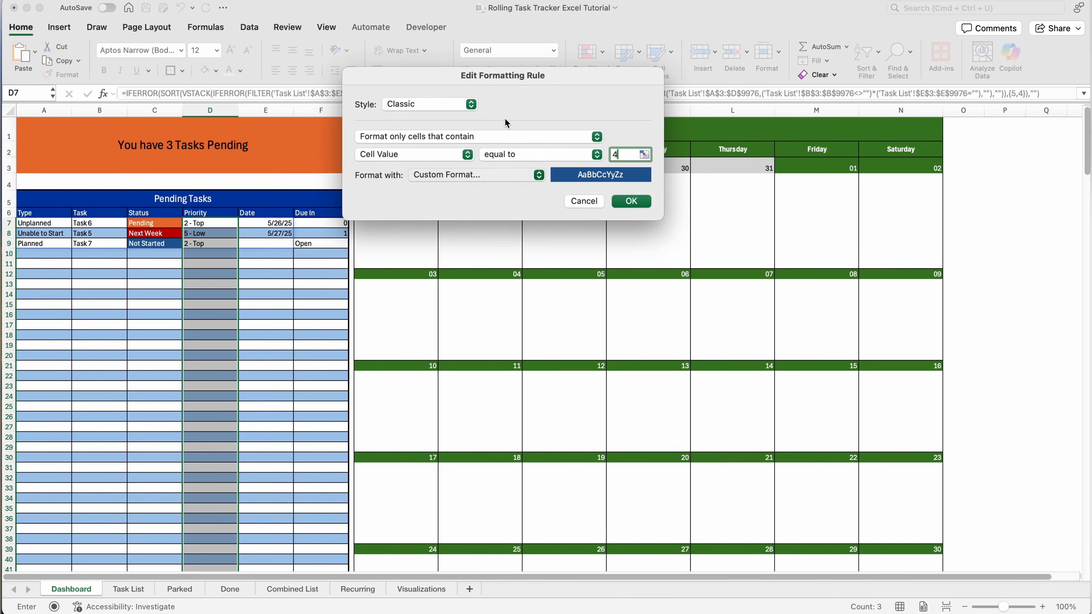
click(534, 43)
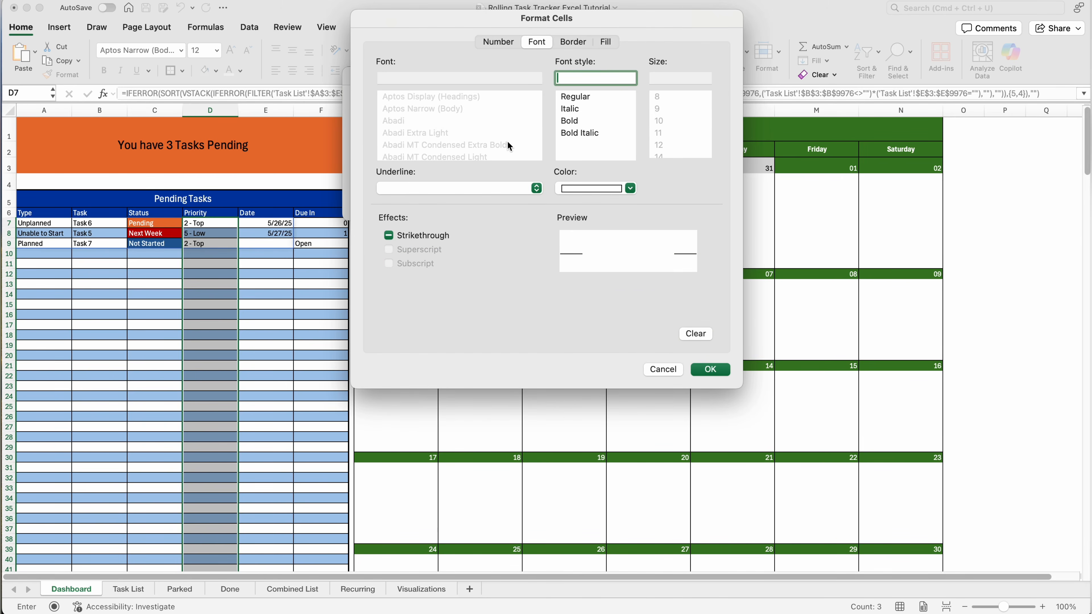
click(714, 370)
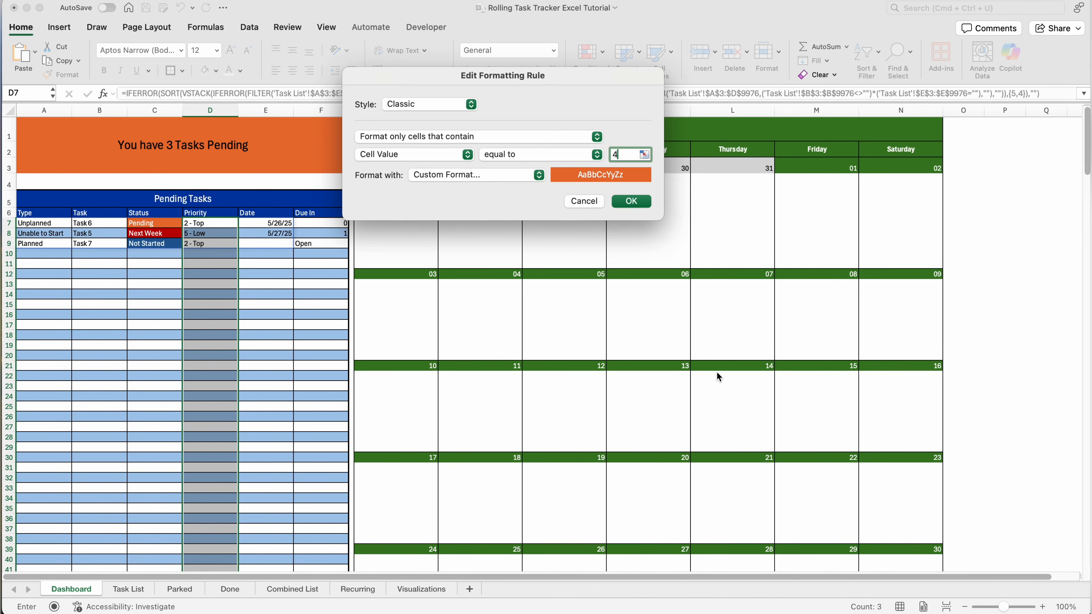
click(632, 201)
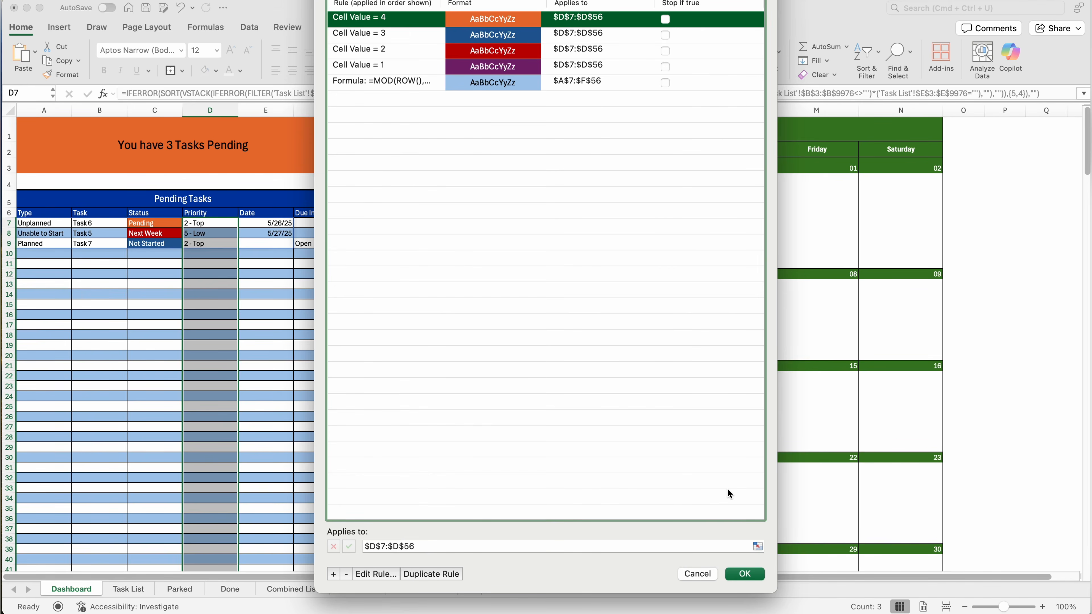
click(748, 575)
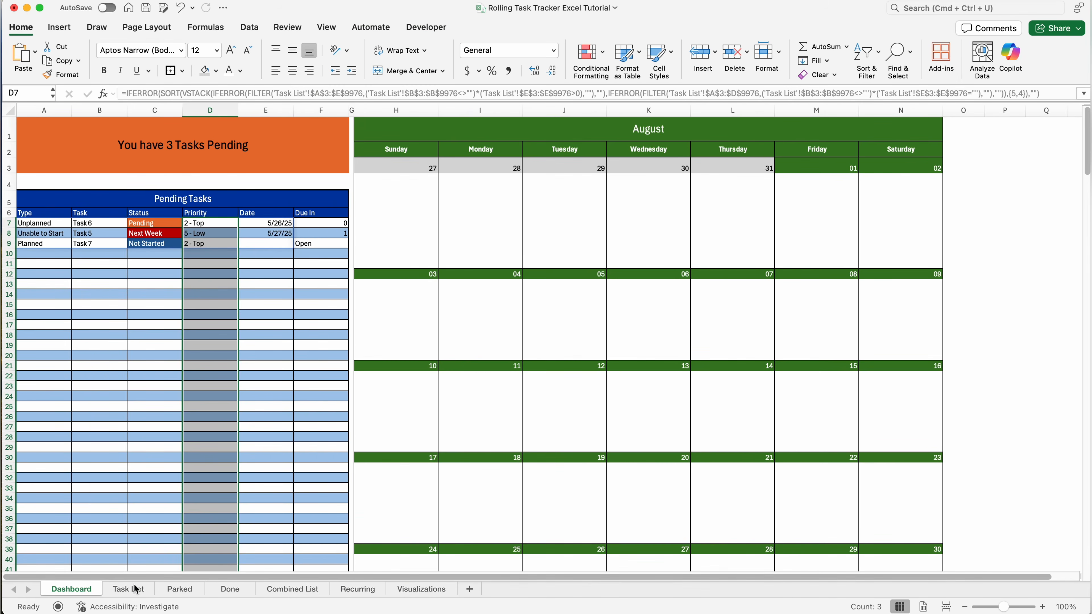
Try priority 4 - Medium for Task 6 on the Task List sheet, undo it and return to the Dashboard sheet
click(136, 589)
click(234, 158)
click(258, 157)
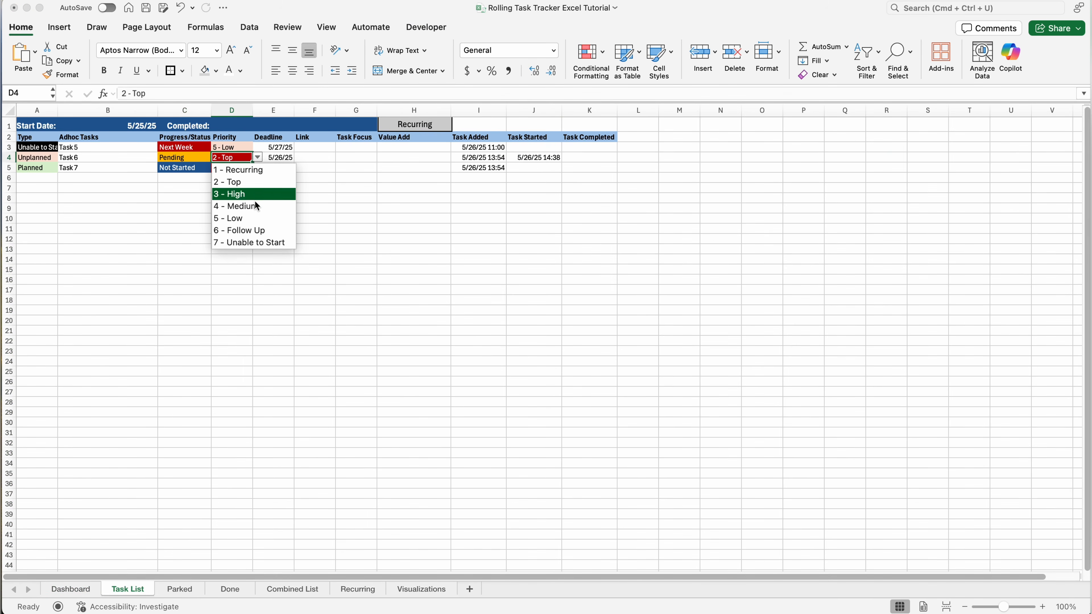
click(258, 207)
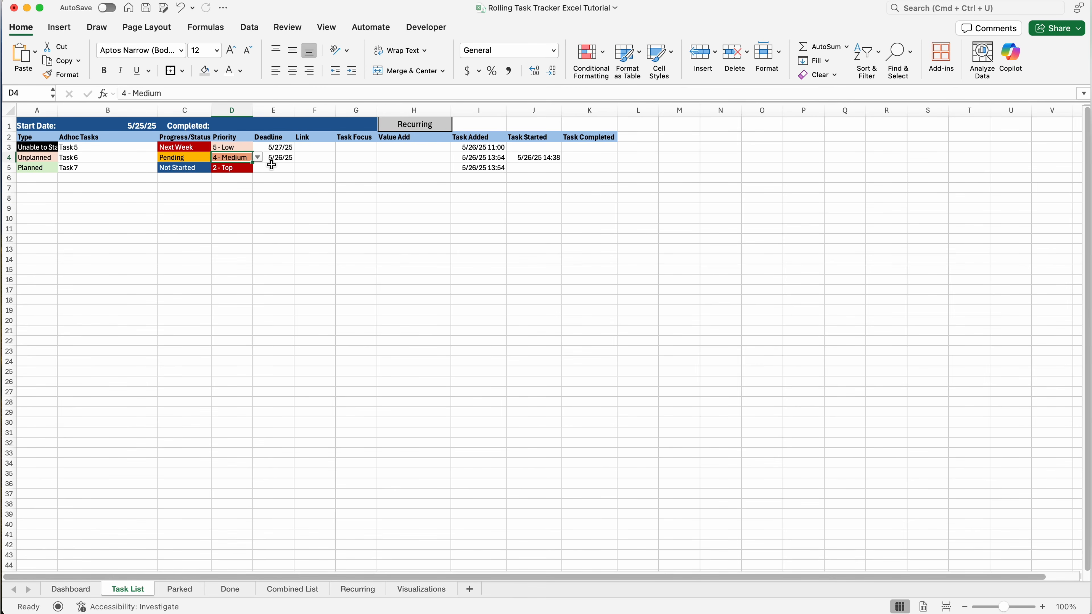
key(super+z)
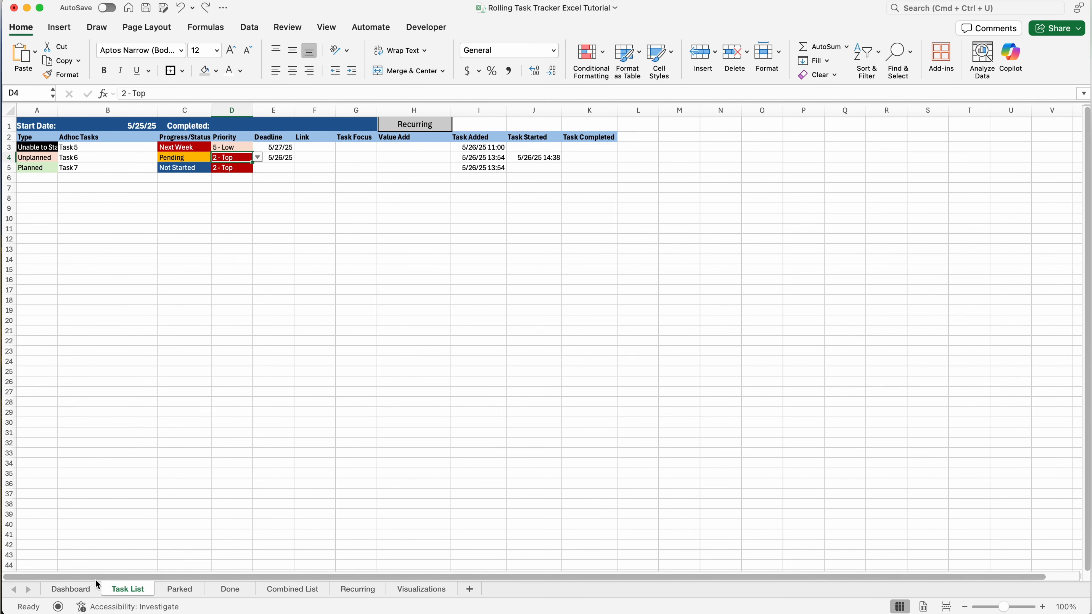
click(93, 593)
Reopen the Priority column's formatting rules and change the orange rule's condition to Specific Text containing 4
click(213, 224)
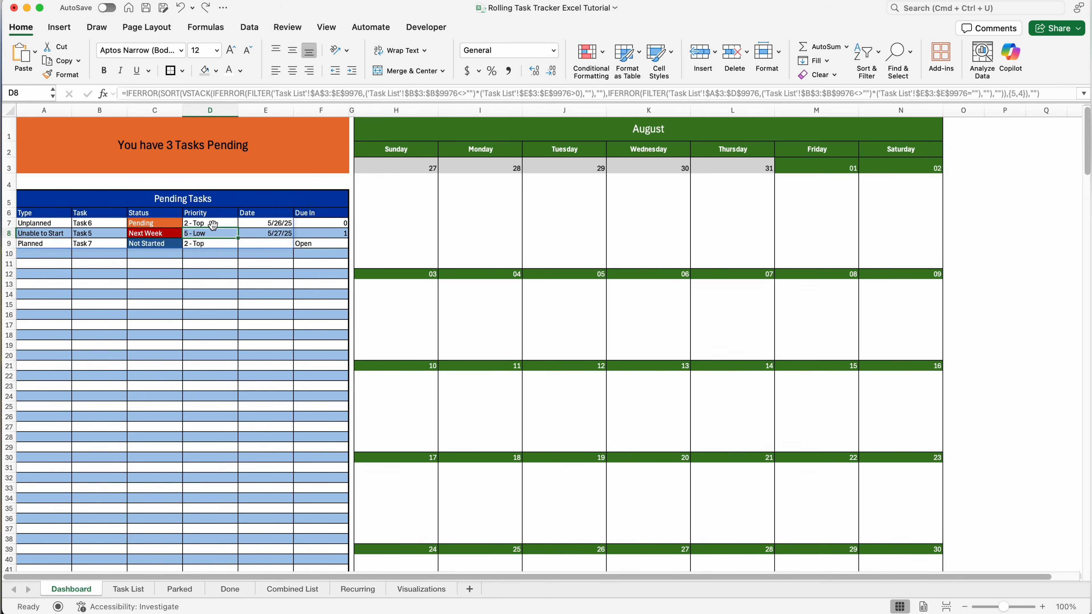
click(591, 60)
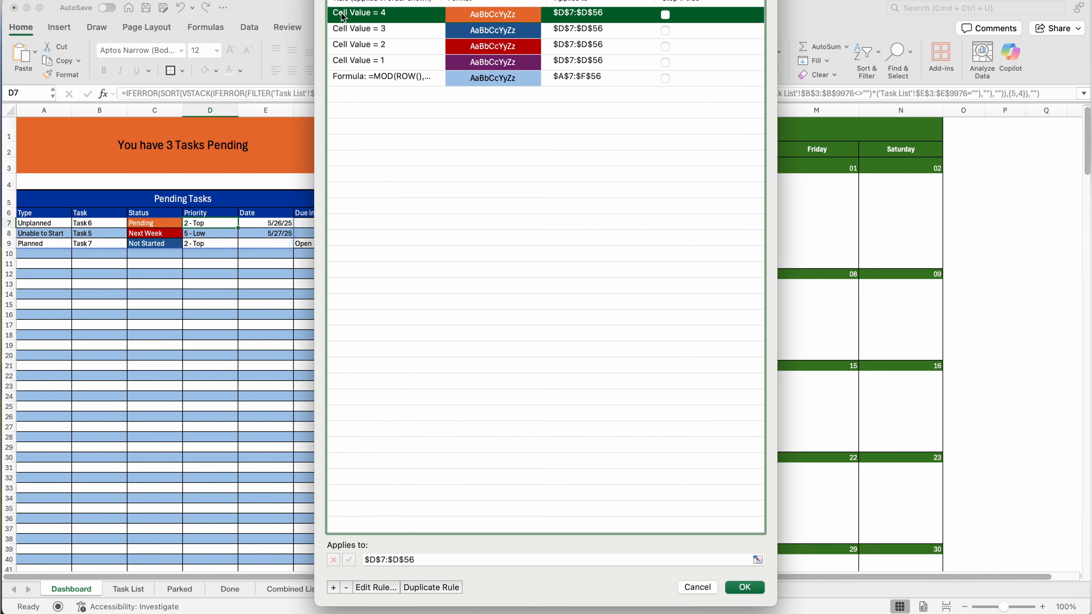
double_click(366, 19)
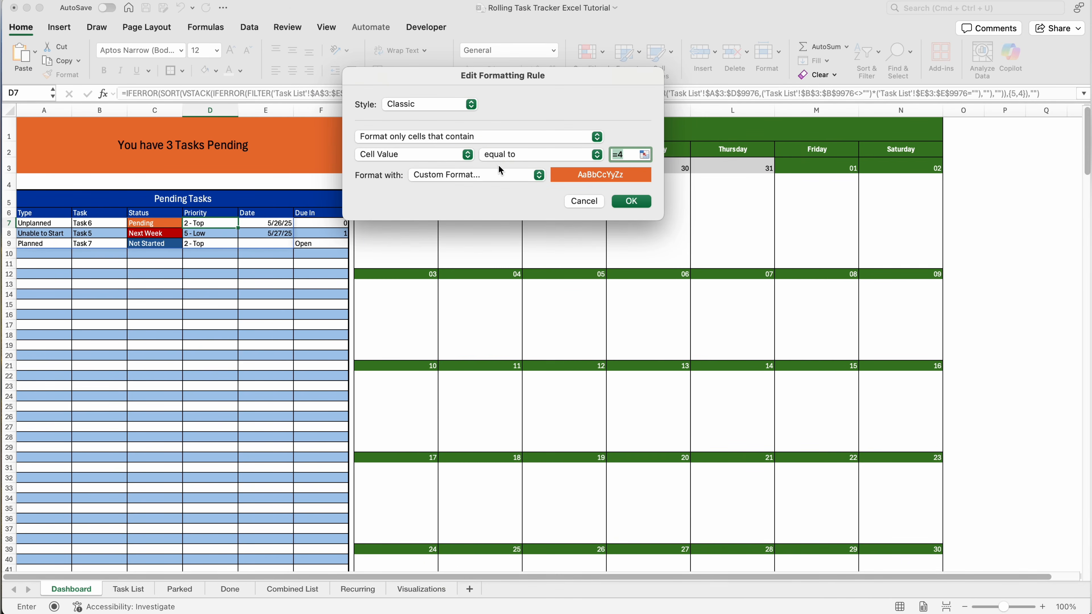
click(521, 153)
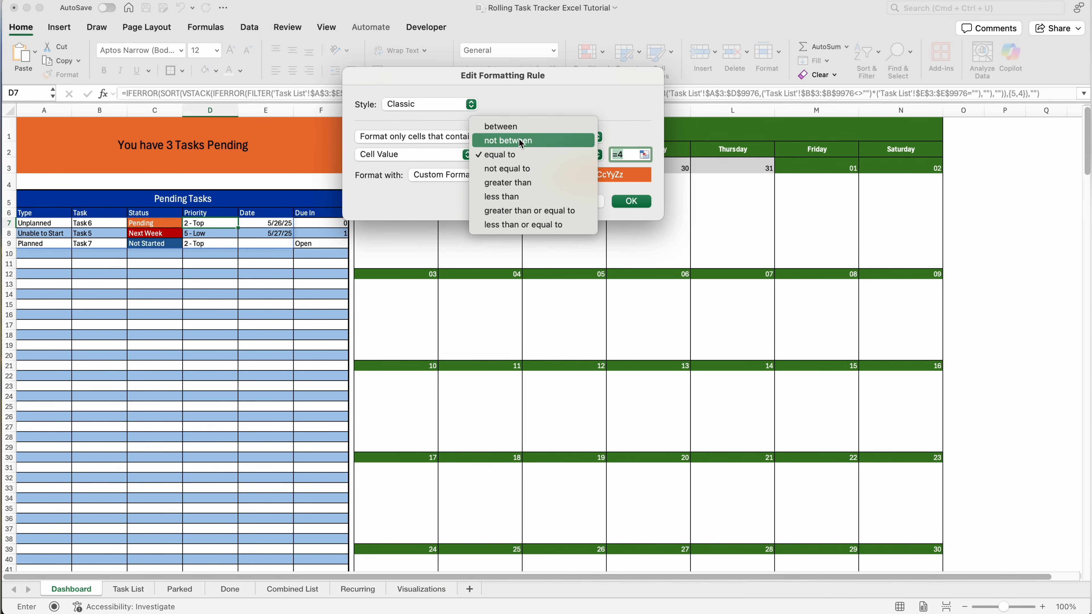
click(433, 157)
click(453, 155)
click(436, 169)
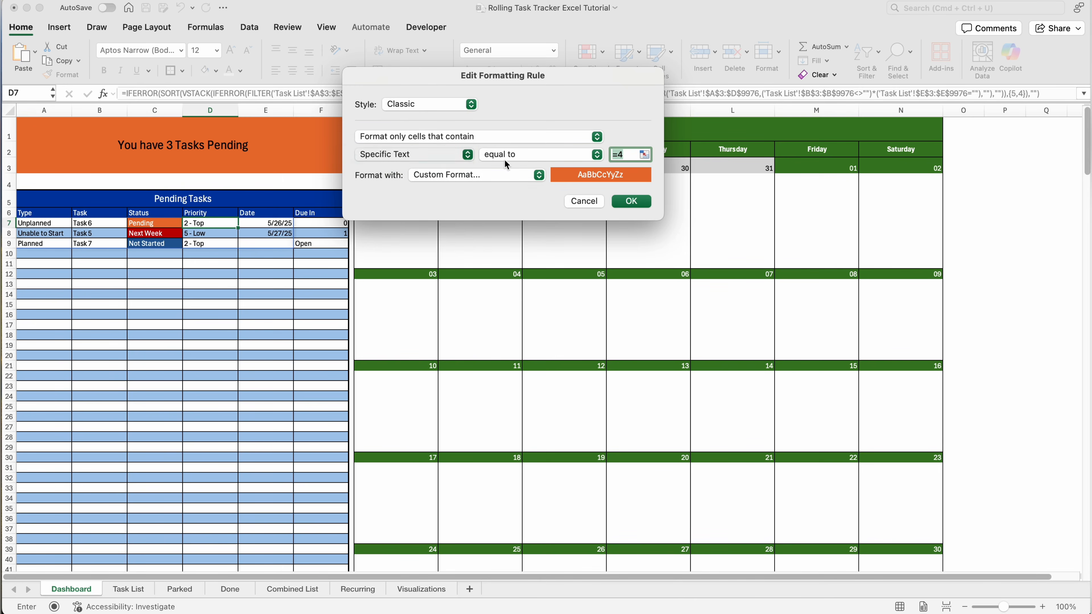
click(639, 155)
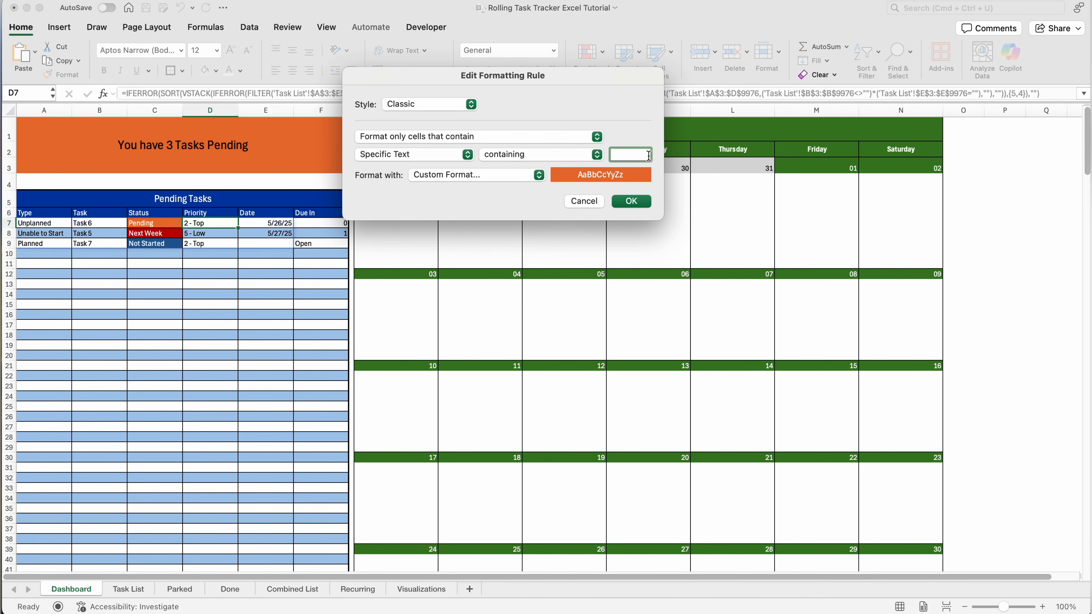
text(5)
click(631, 201)
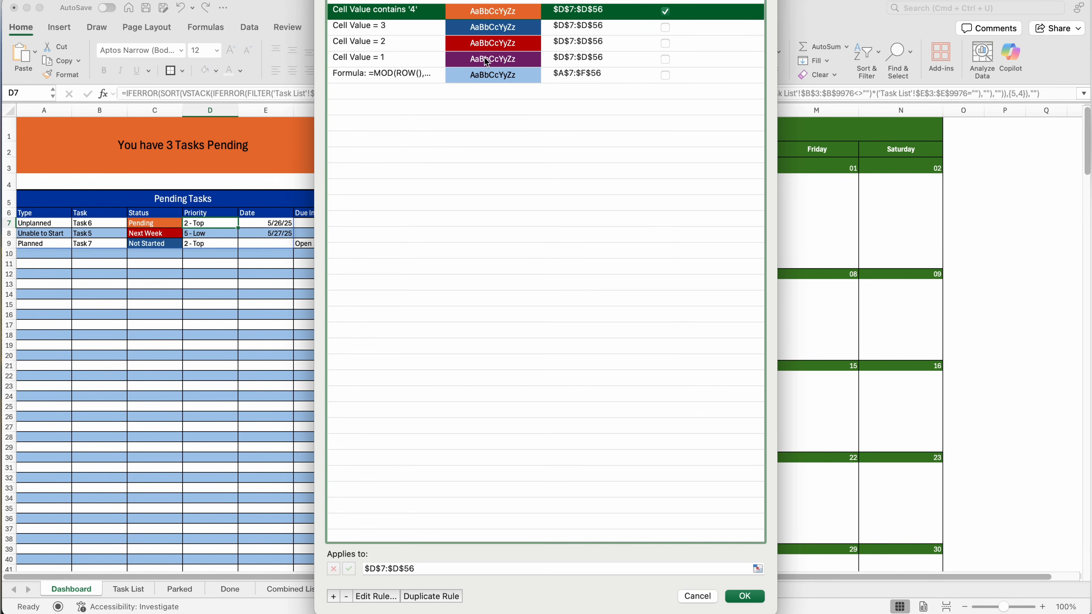
Change the dark blue Priority rule's condition to Specific Text containing 3
click(417, 27)
double_click(417, 27)
click(467, 155)
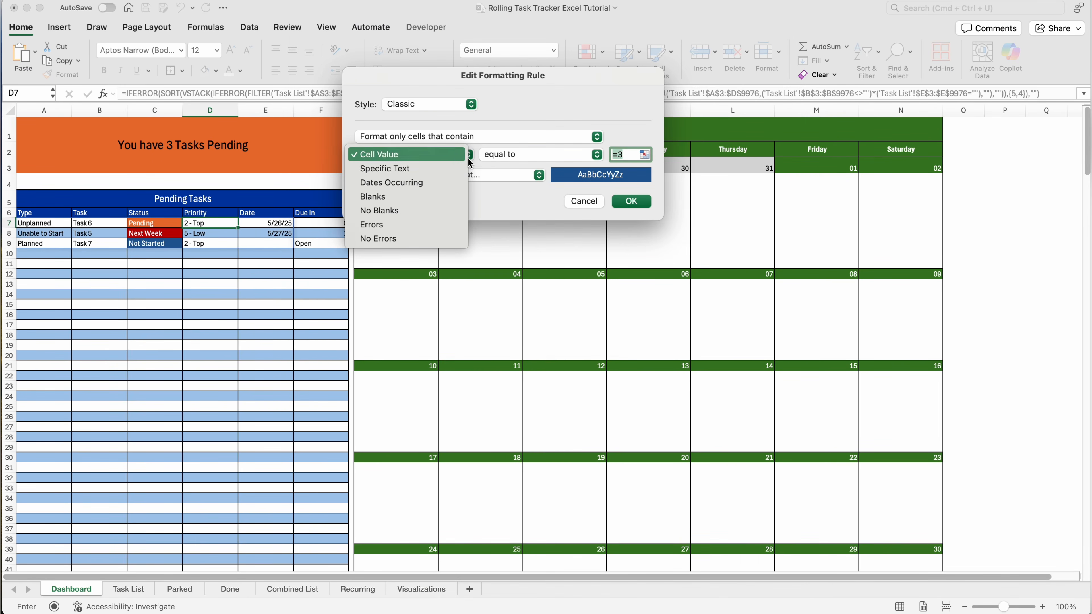
click(387, 176)
click(617, 153)
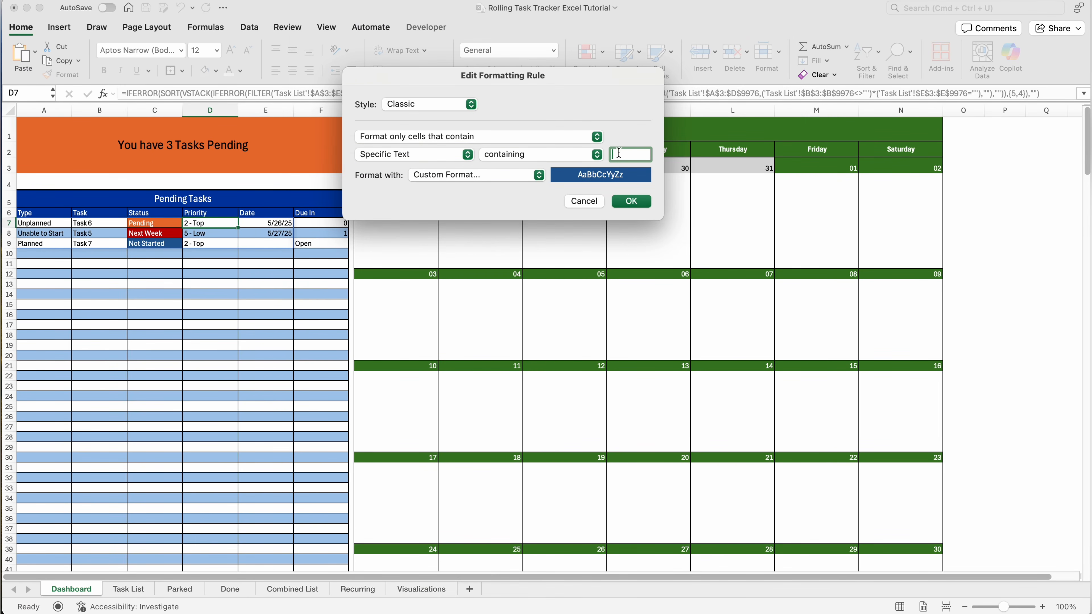
click(634, 200)
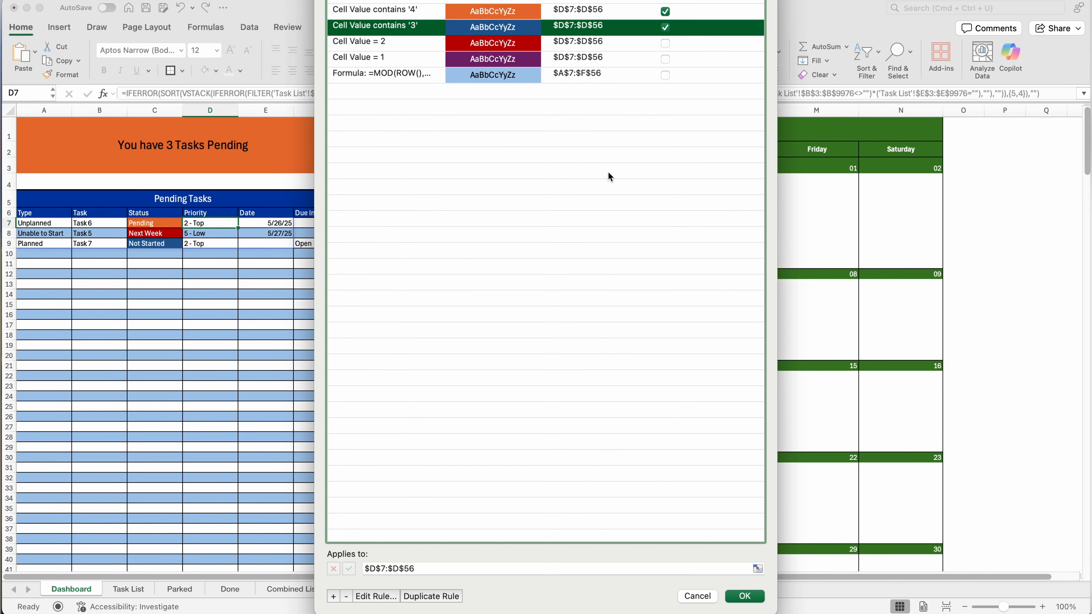
Change the dark red Priority rule's condition to Specific Text containing 2
double_click(441, 41)
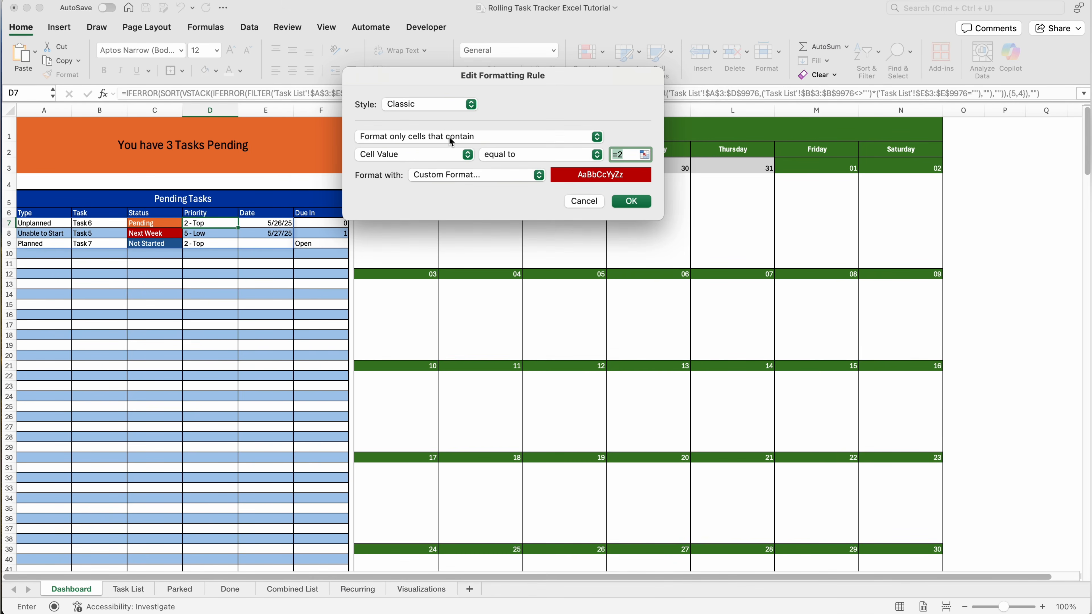
click(468, 154)
click(430, 169)
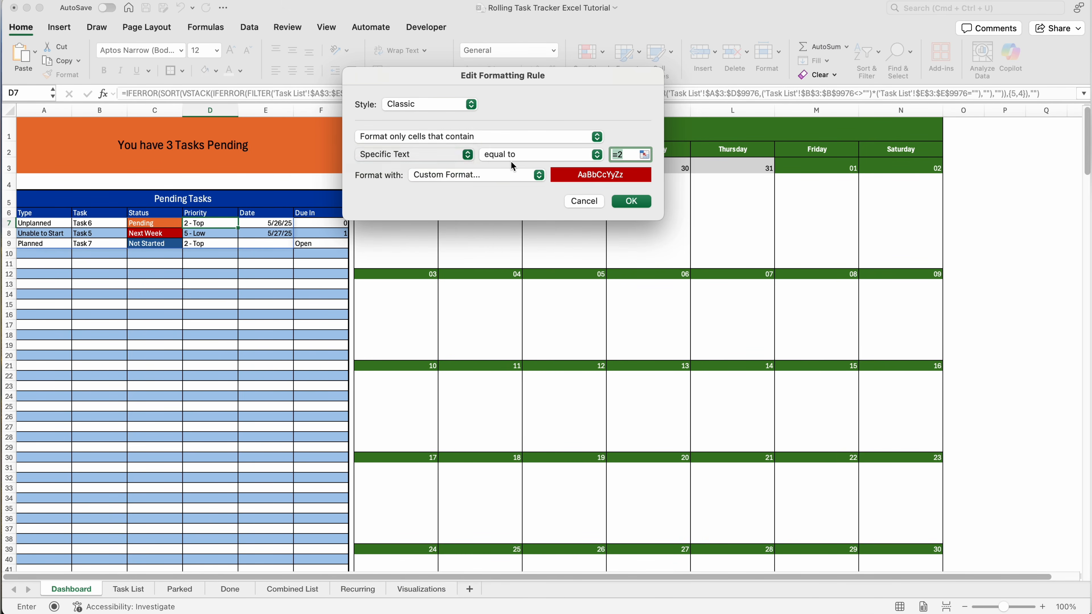
click(634, 155)
text(2)
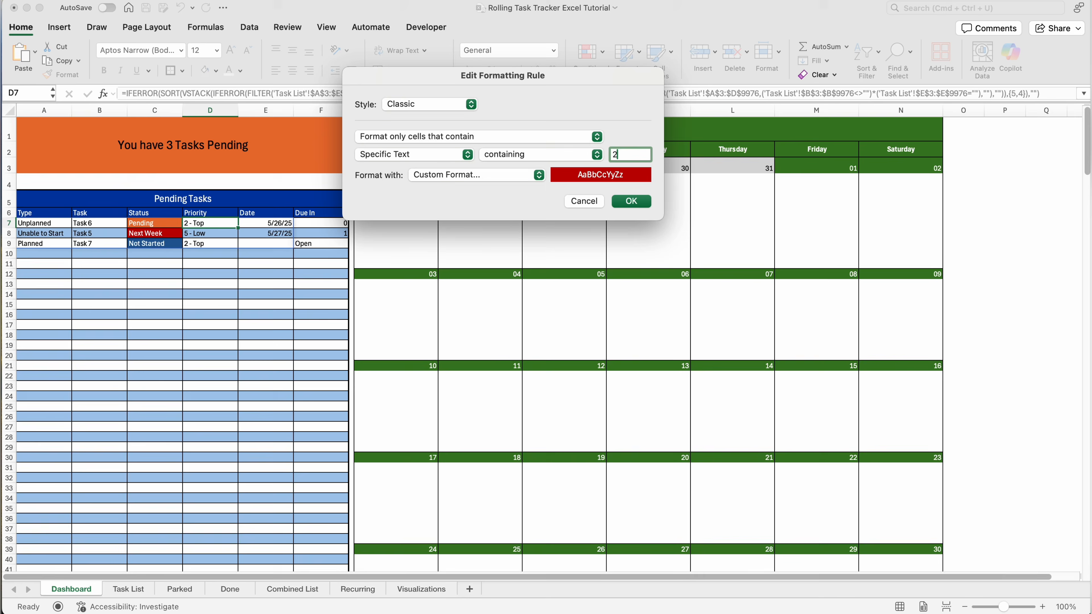
click(639, 201)
Change the dark purple Priority rule's condition to Specific Text containing 1
double_click(424, 58)
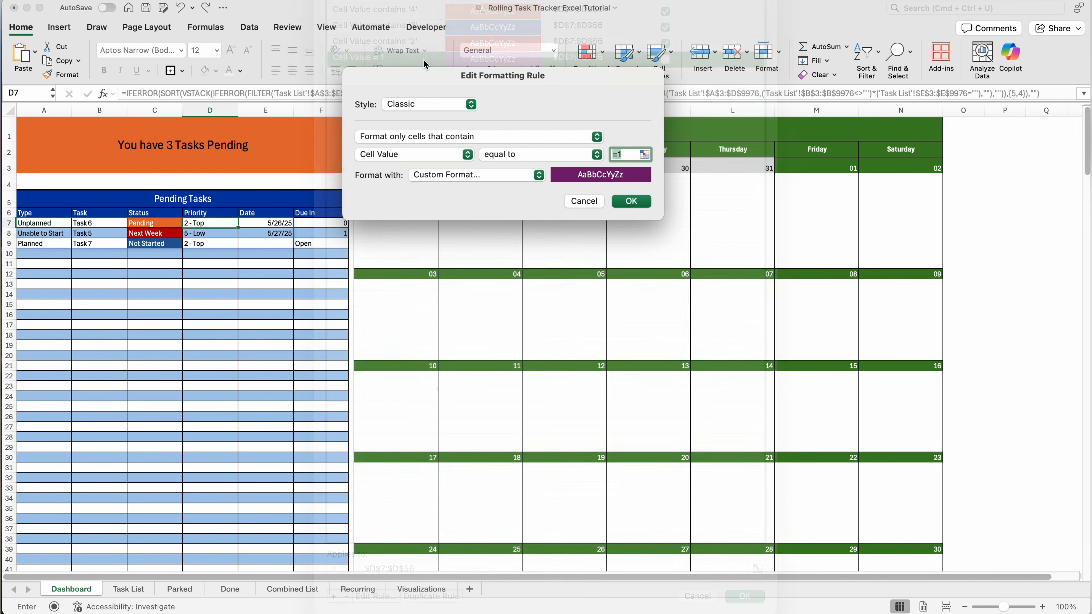
click(456, 153)
click(441, 171)
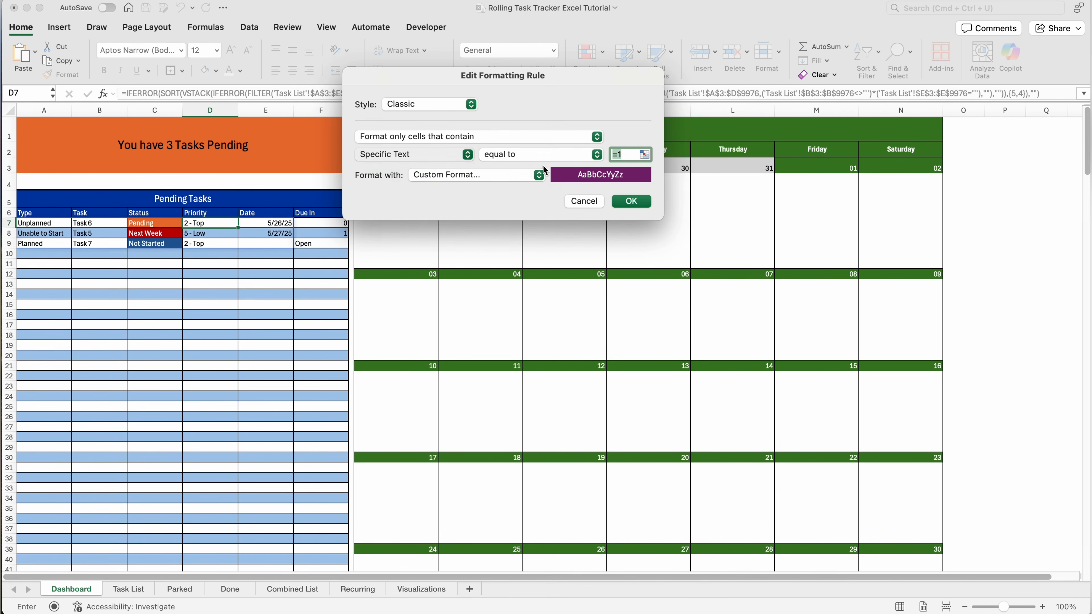
click(632, 154)
text(1)
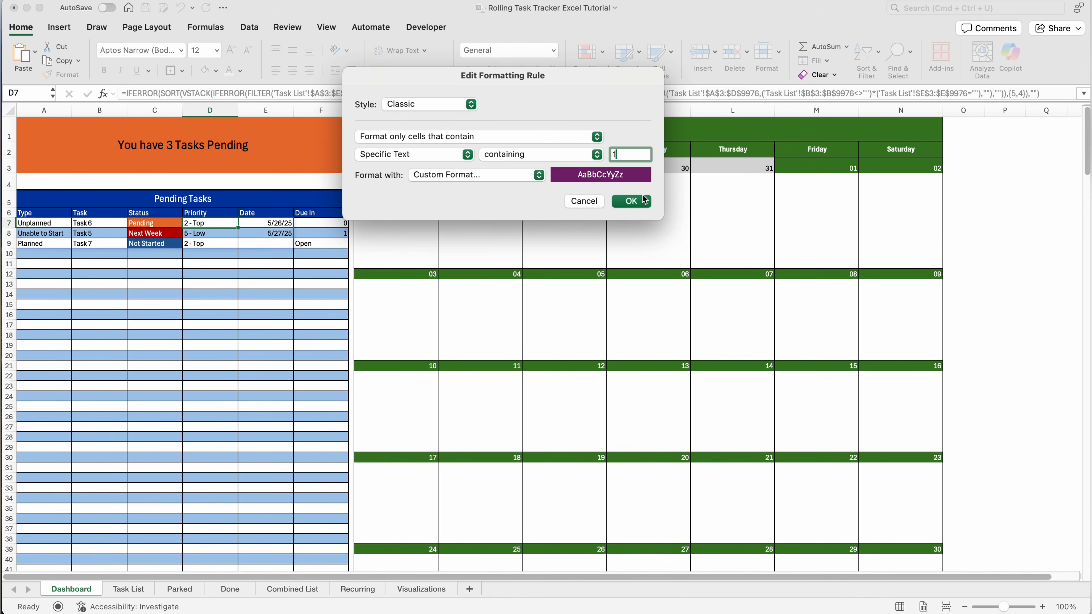
click(641, 201)
Turn off Stop if true for the Priority rules containing 1 to 4
click(665, 60)
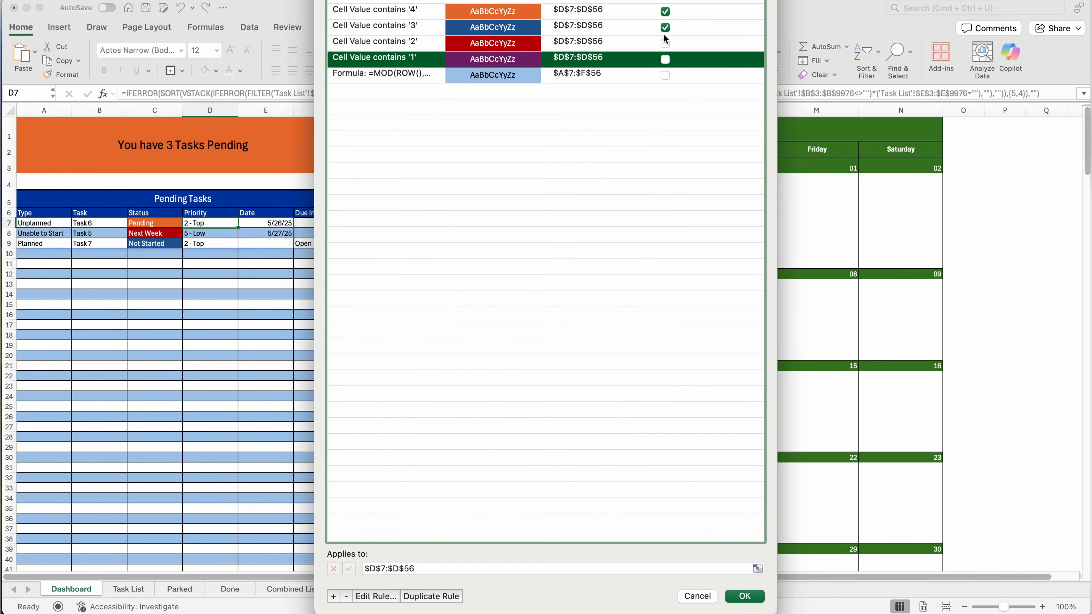
click(665, 28)
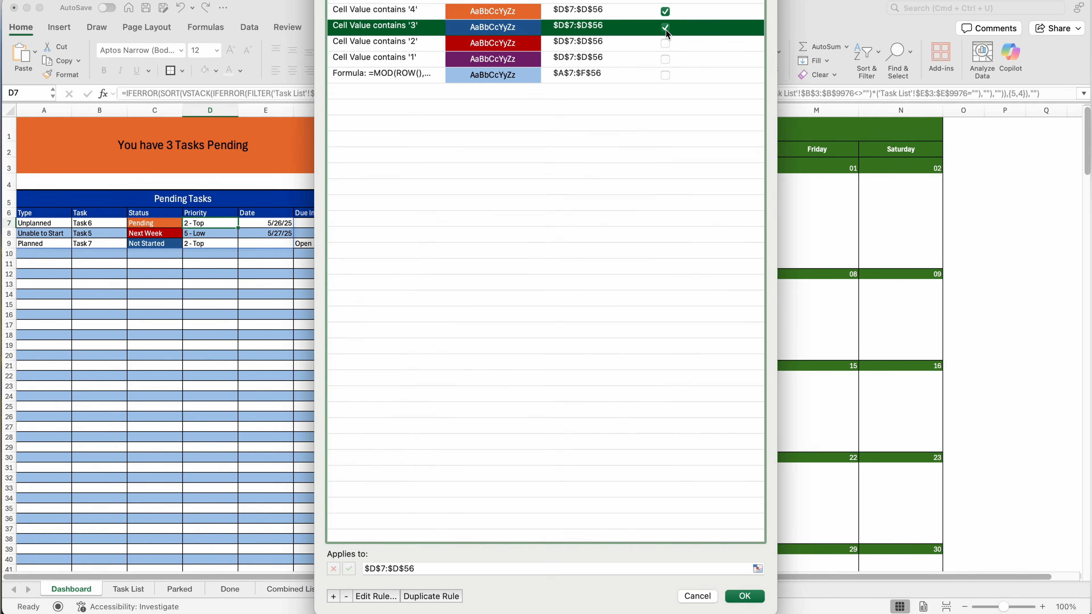
click(665, 11)
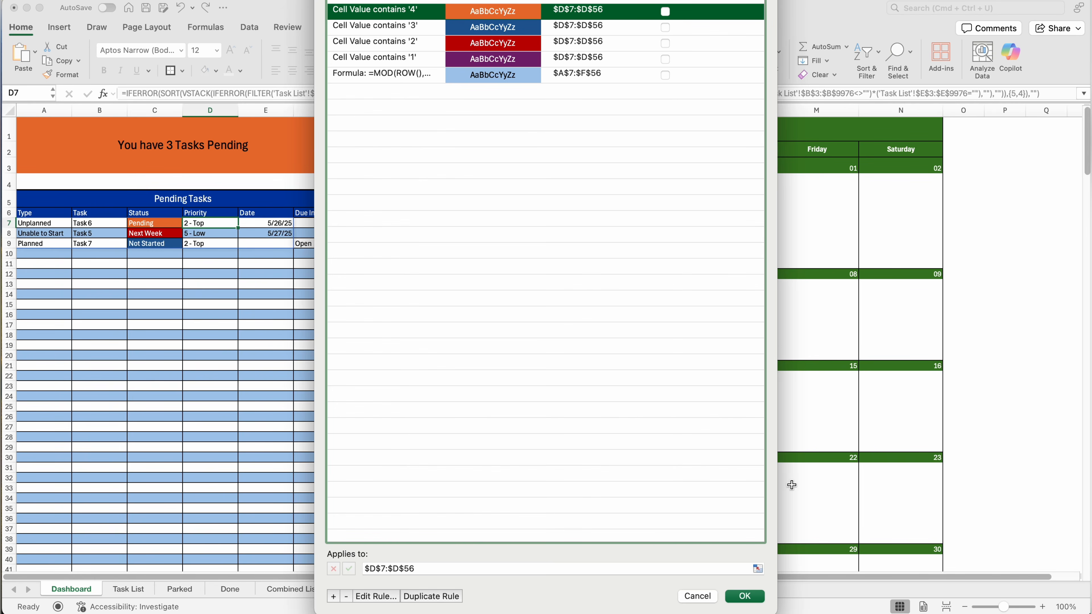
Apply the Priority rules and duplicate the orange rule containing 4
click(745, 596)
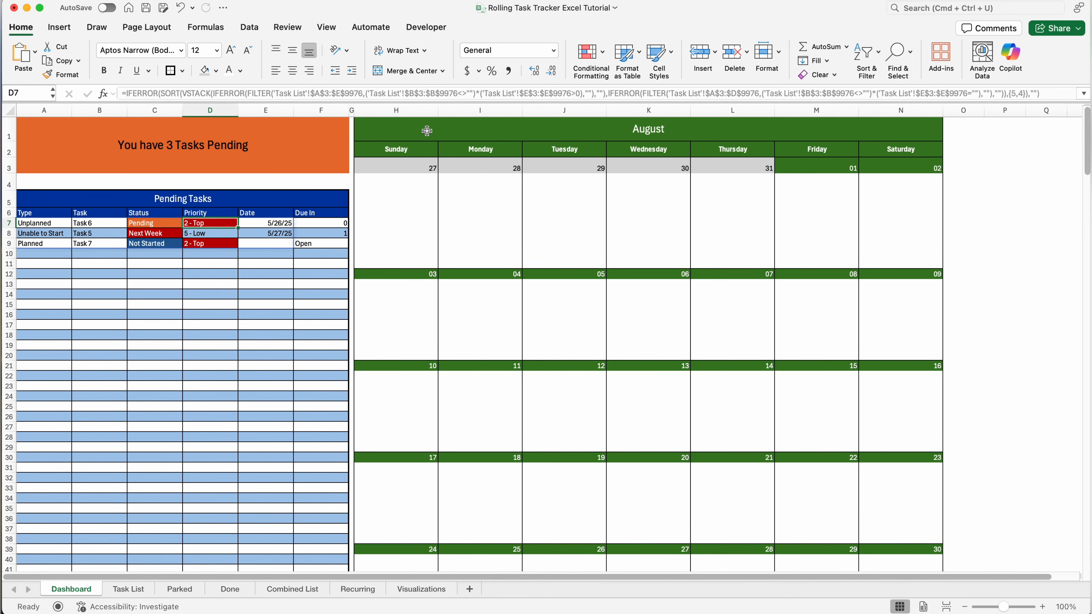
click(590, 52)
click(617, 198)
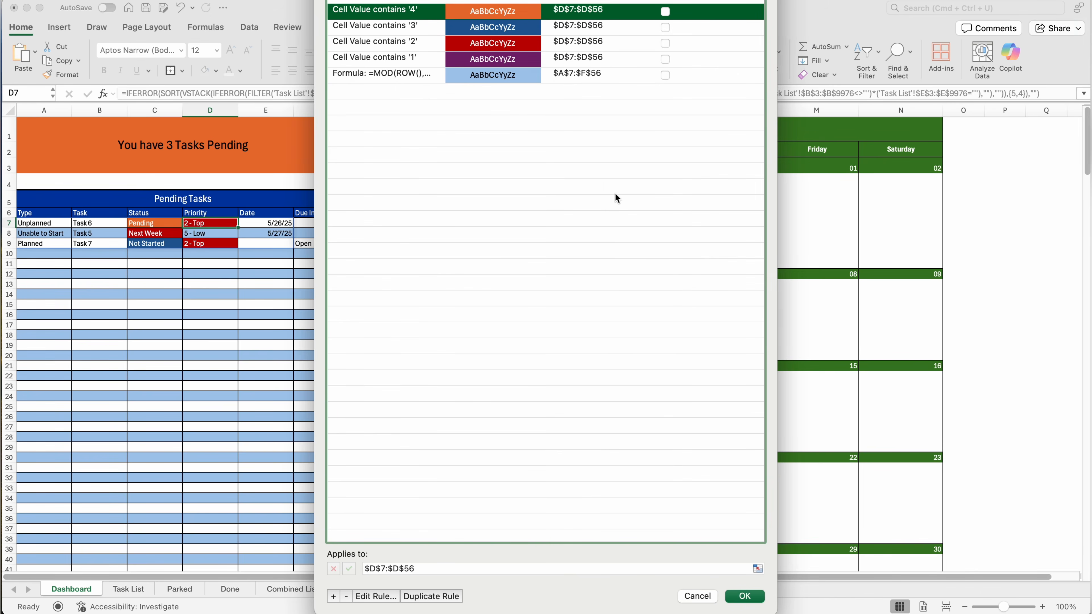
click(436, 602)
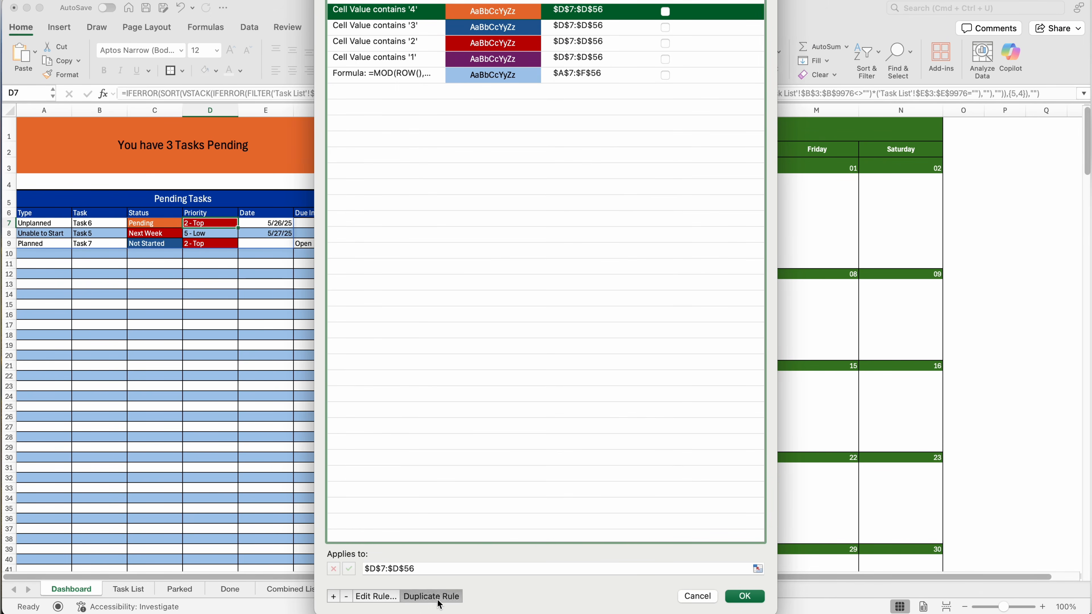
Change the duplicated rule to Specific Text containing 5 with a pale orange fill and black font, and turn off Stop if true
double_click(415, 13)
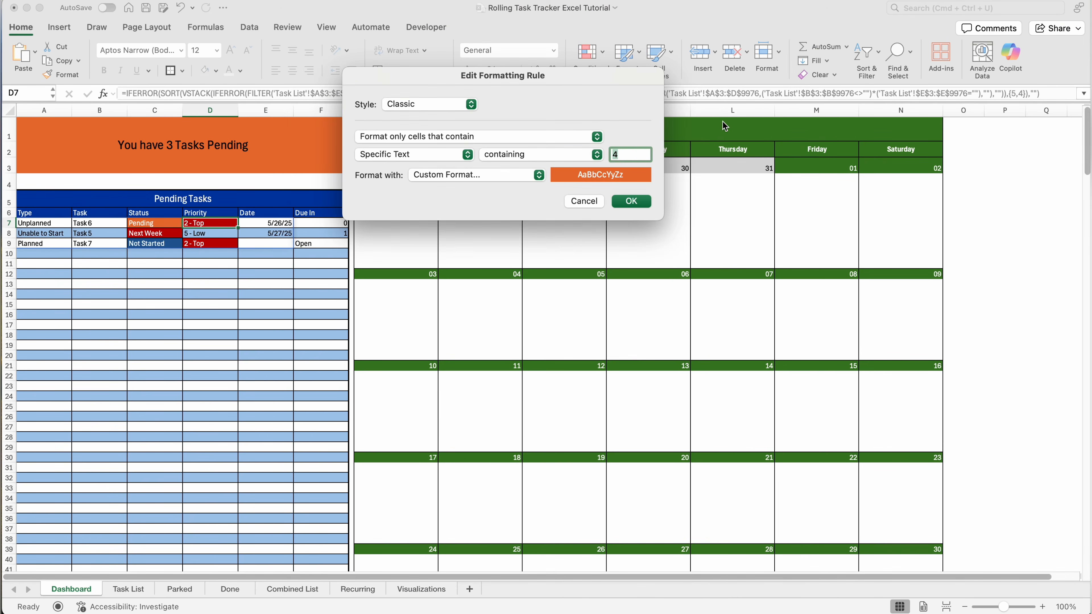
click(541, 177)
click(537, 175)
click(481, 90)
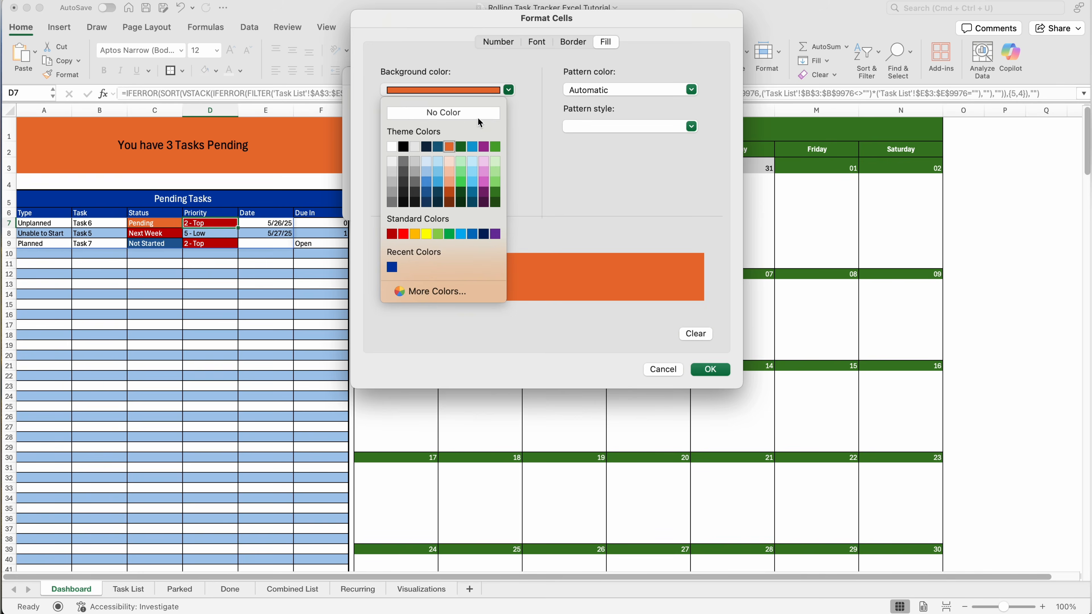
click(450, 171)
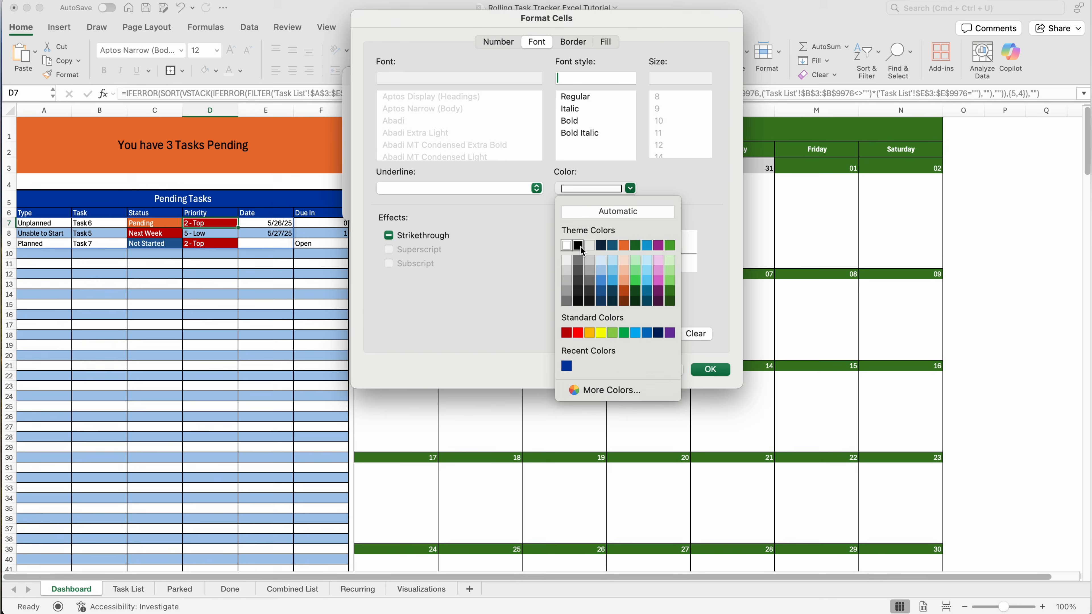
click(580, 246)
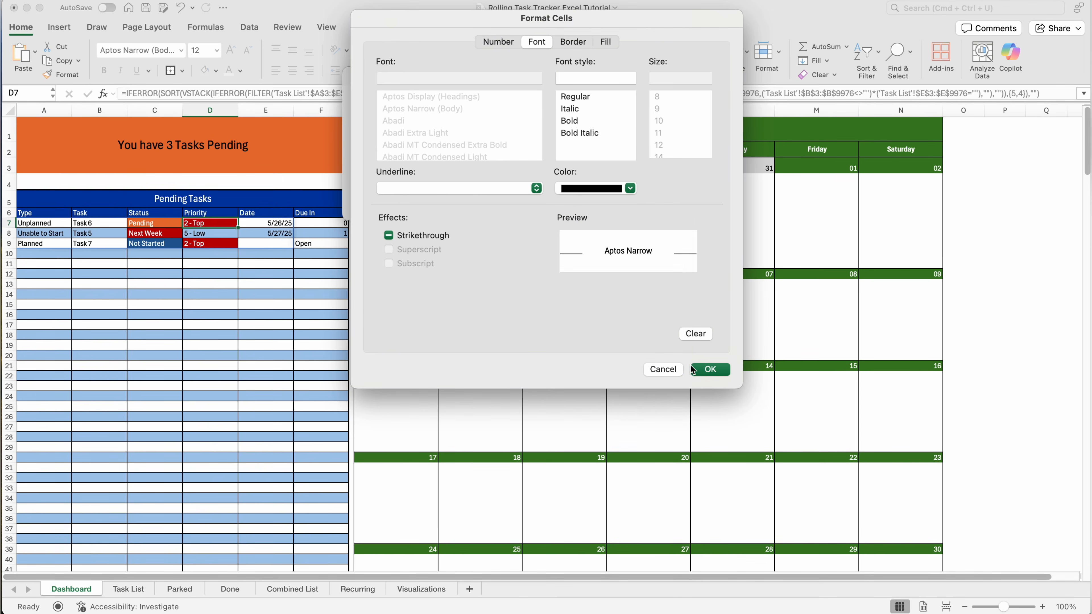
click(707, 369)
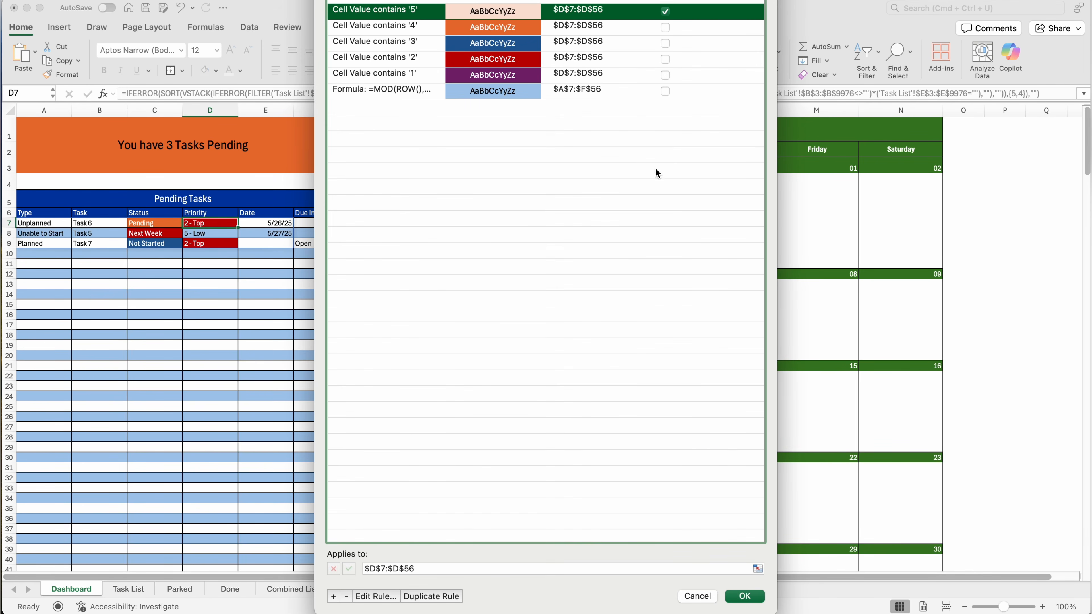
click(665, 11)
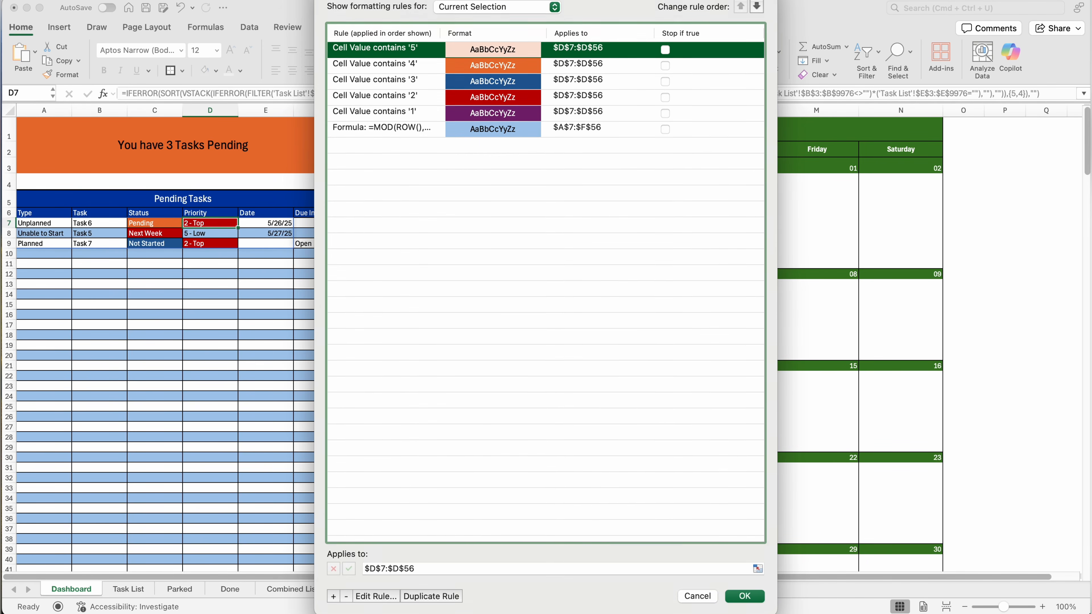
Duplicate the Priority rule containing 5 and change the copy's text to 6
click(436, 596)
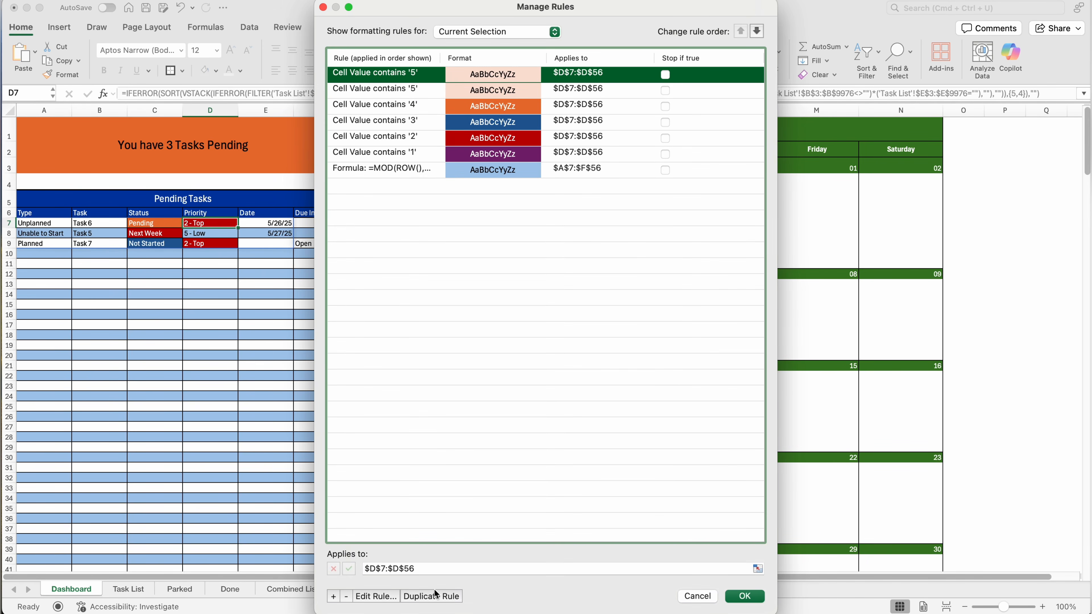
double_click(420, 74)
key(BackSpace)
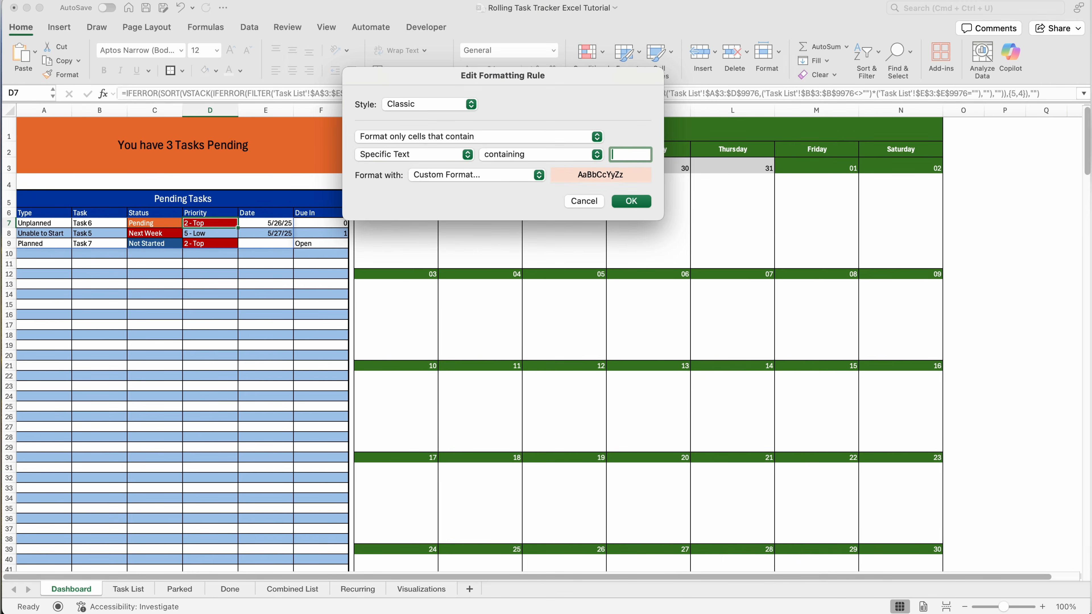
text(6)
Give the Priority rule containing 6 a dark brown fill, the darkest orange shade, and a white font
click(538, 174)
click(506, 172)
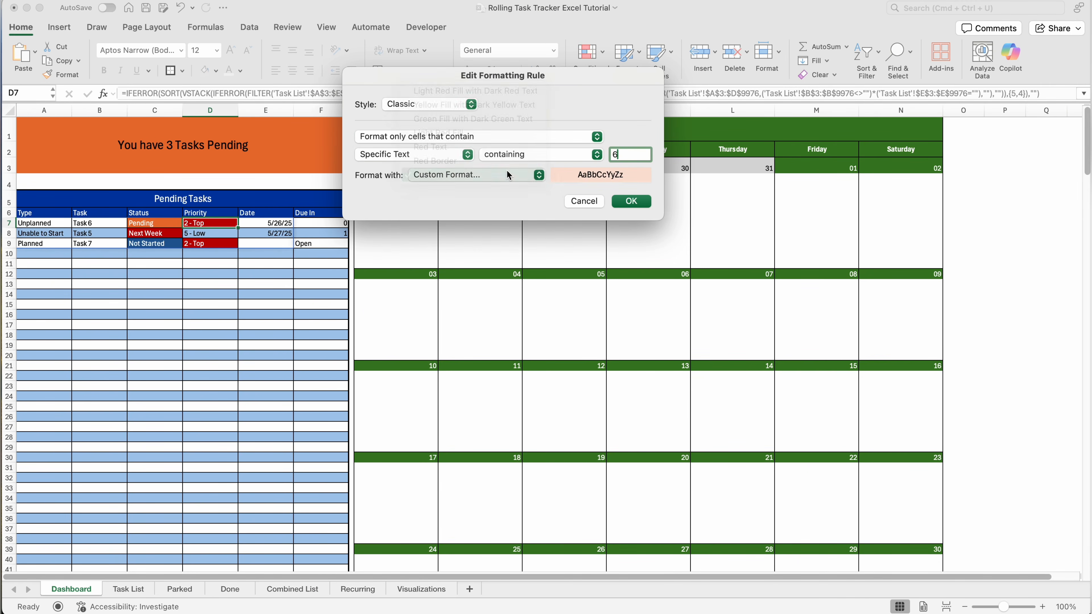
click(606, 42)
click(508, 90)
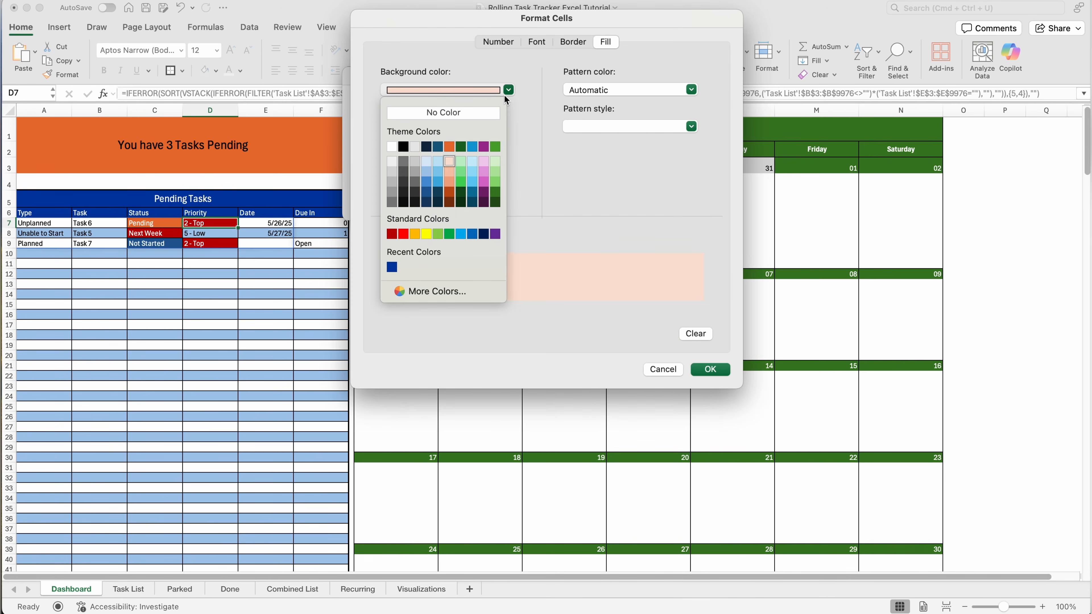
click(450, 202)
click(536, 42)
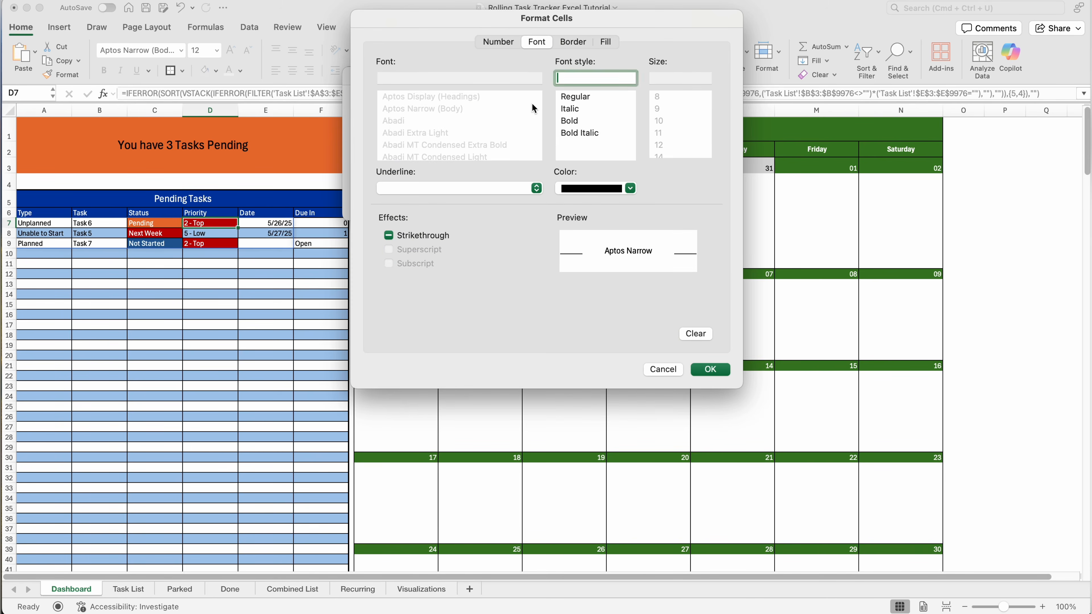
click(609, 195)
click(562, 214)
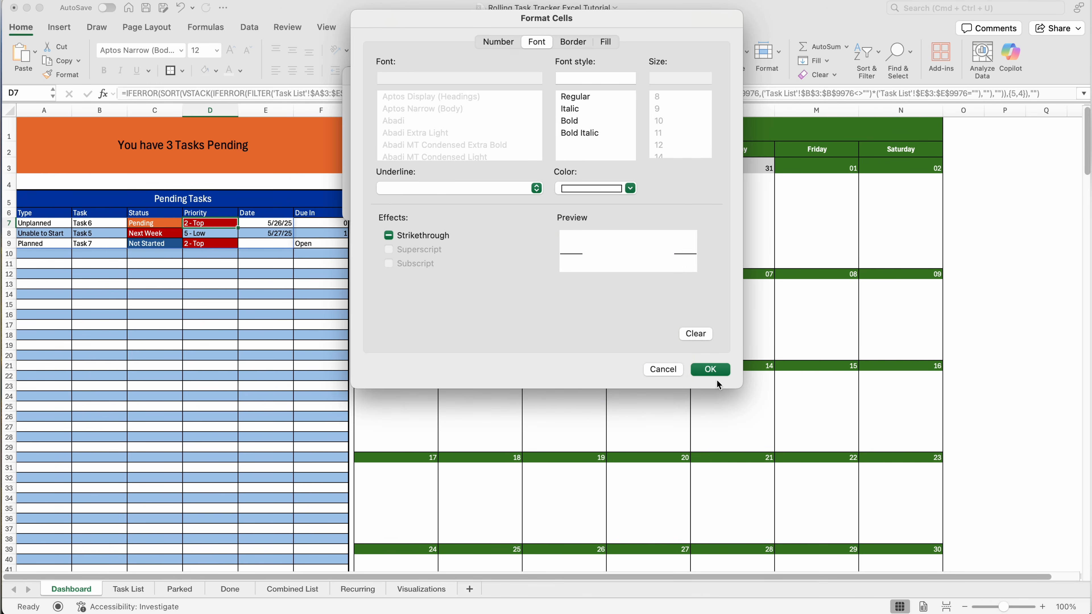
click(711, 370)
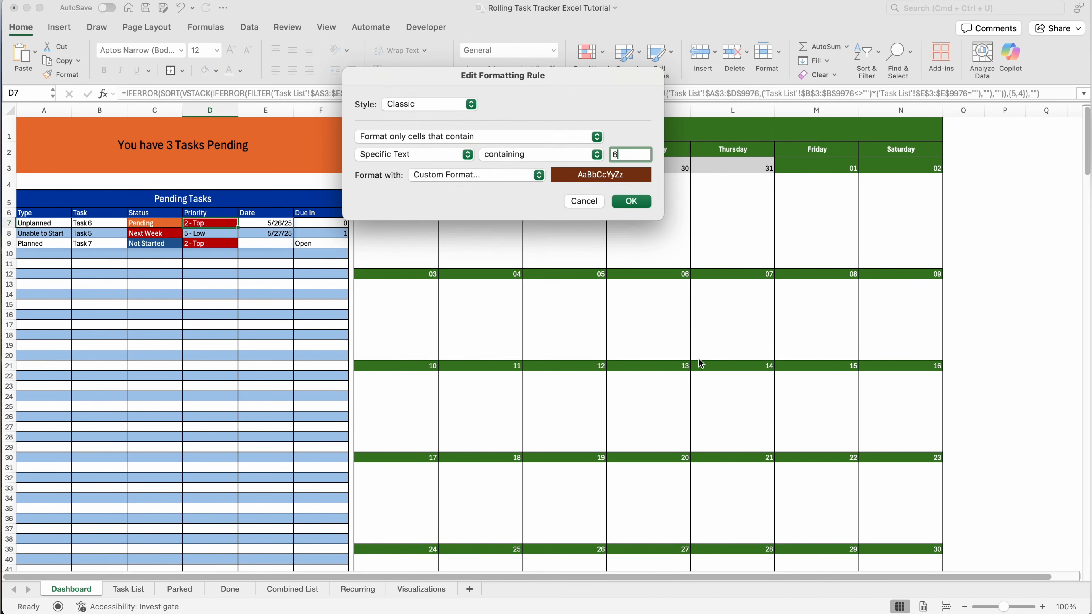
click(634, 205)
Duplicate the dark brown Priority rule containing 6 and change the copy's text to 7
click(451, 563)
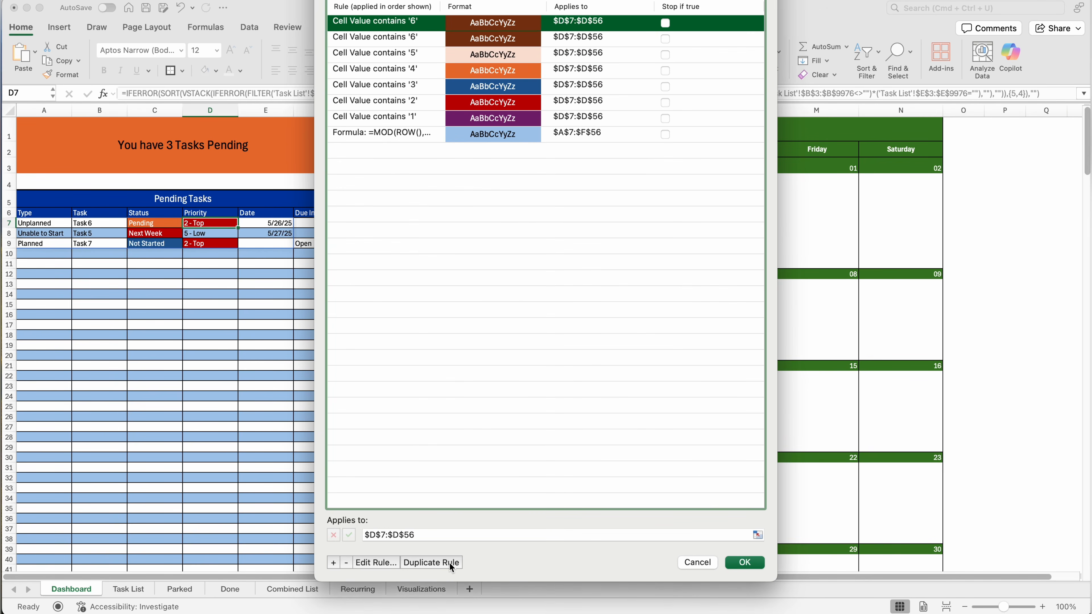
double_click(422, 25)
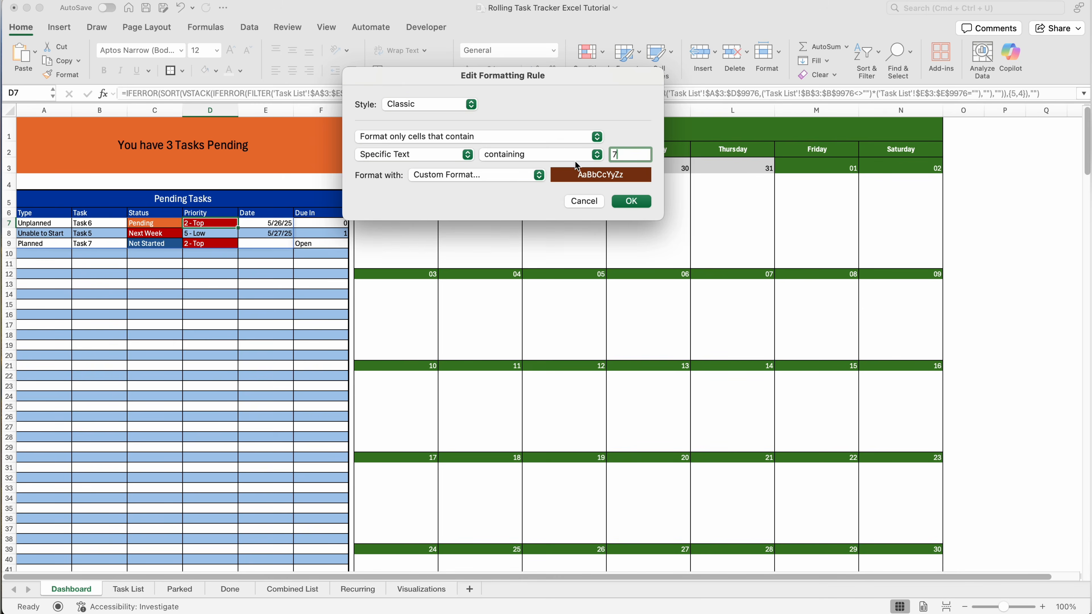
text(7)
Give the Priority rule containing 7 a black fill and apply the rules to the Priority column
click(473, 175)
click(452, 174)
click(488, 92)
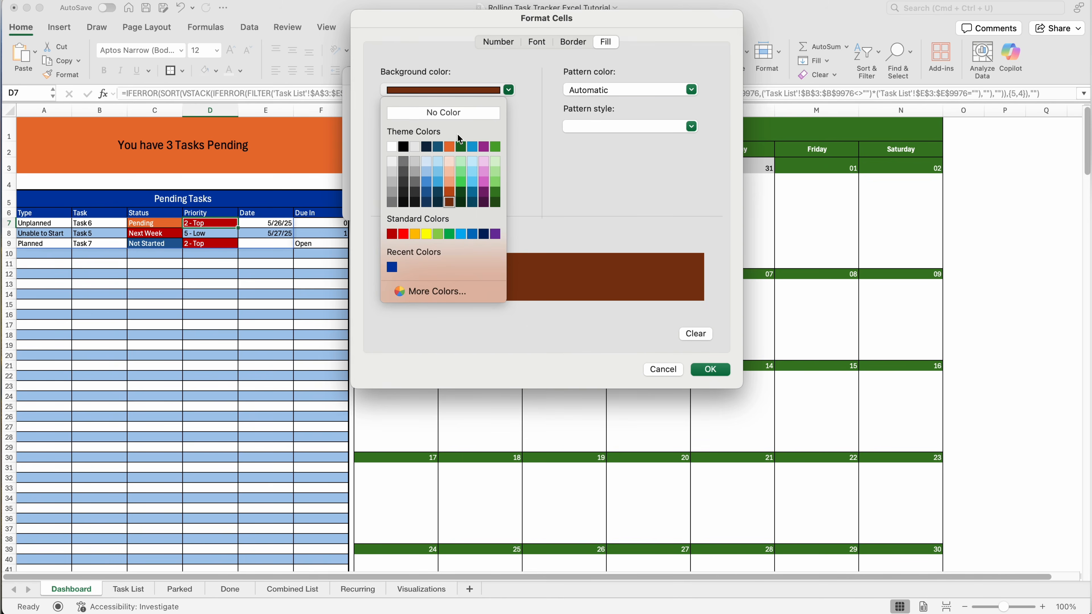
click(416, 147)
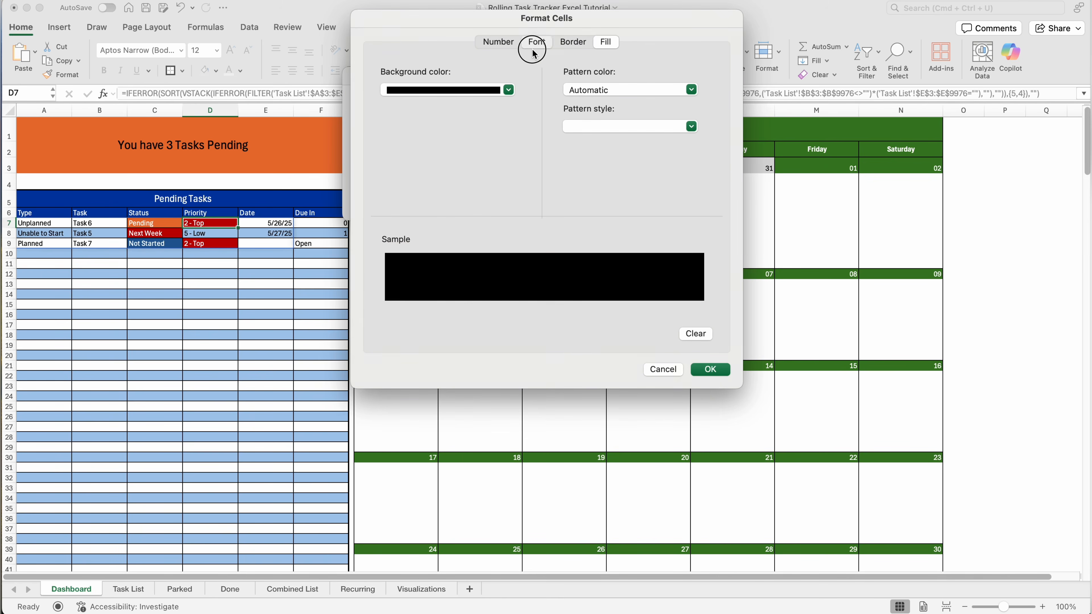
click(542, 39)
click(711, 369)
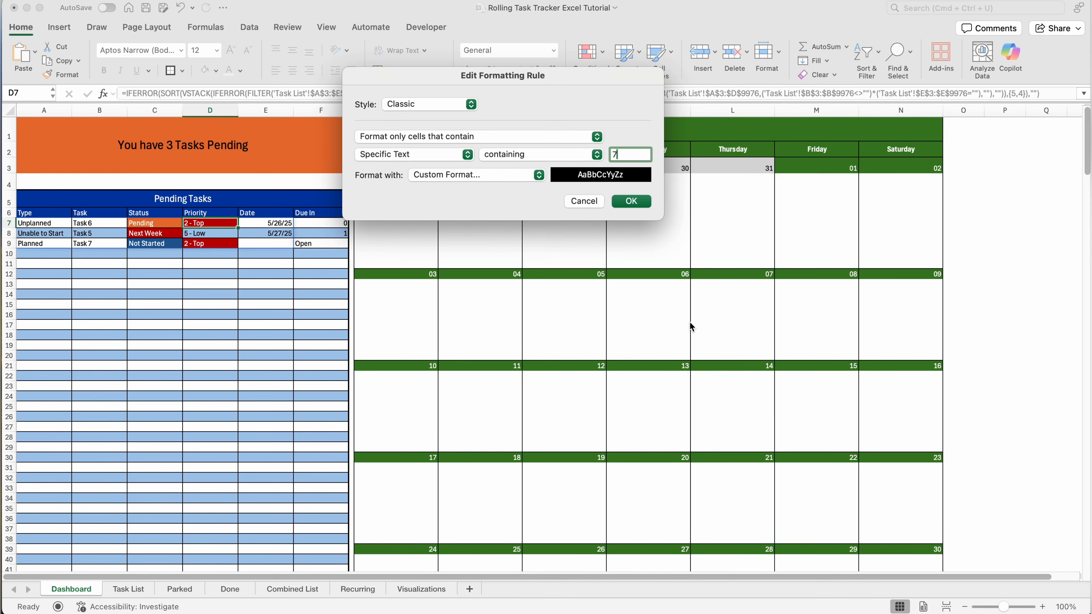
click(640, 205)
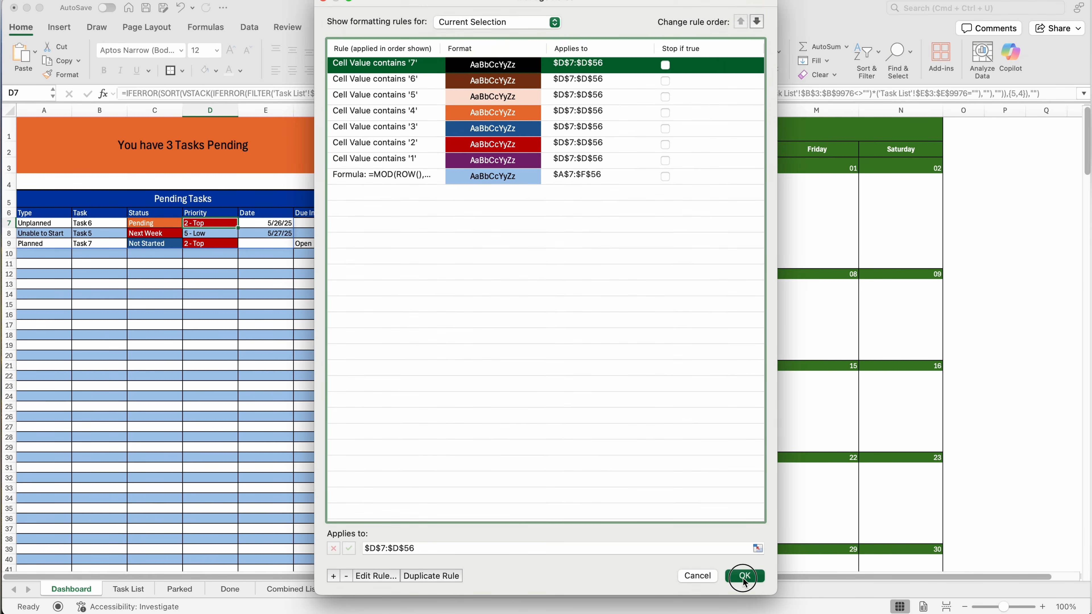
click(744, 575)
click(119, 242)
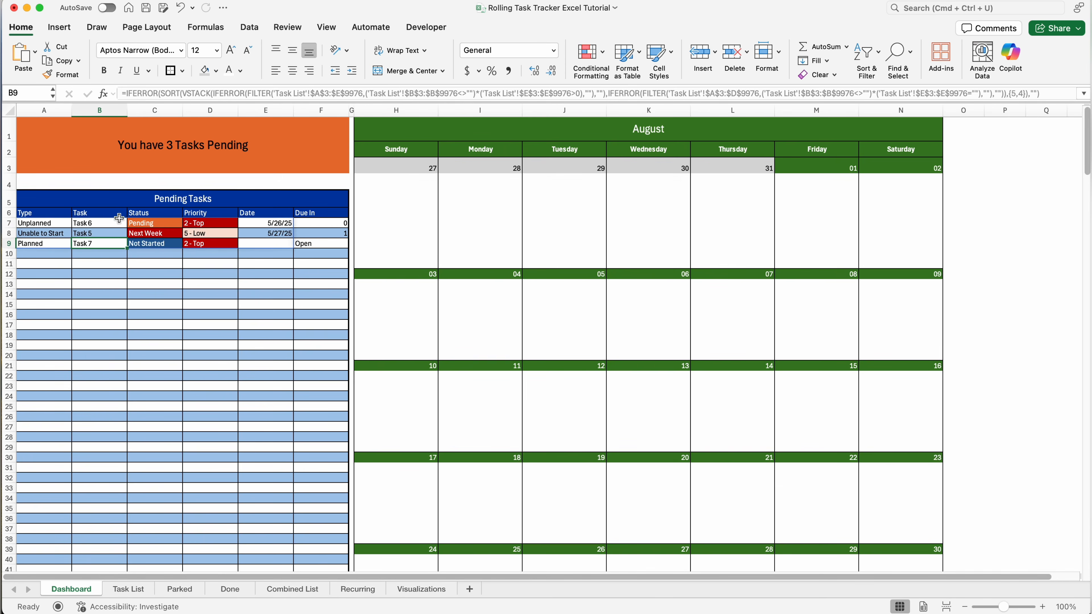
Create a new Classic-style conditional formatting rule for the Due In cells F7:F56
click(333, 222)
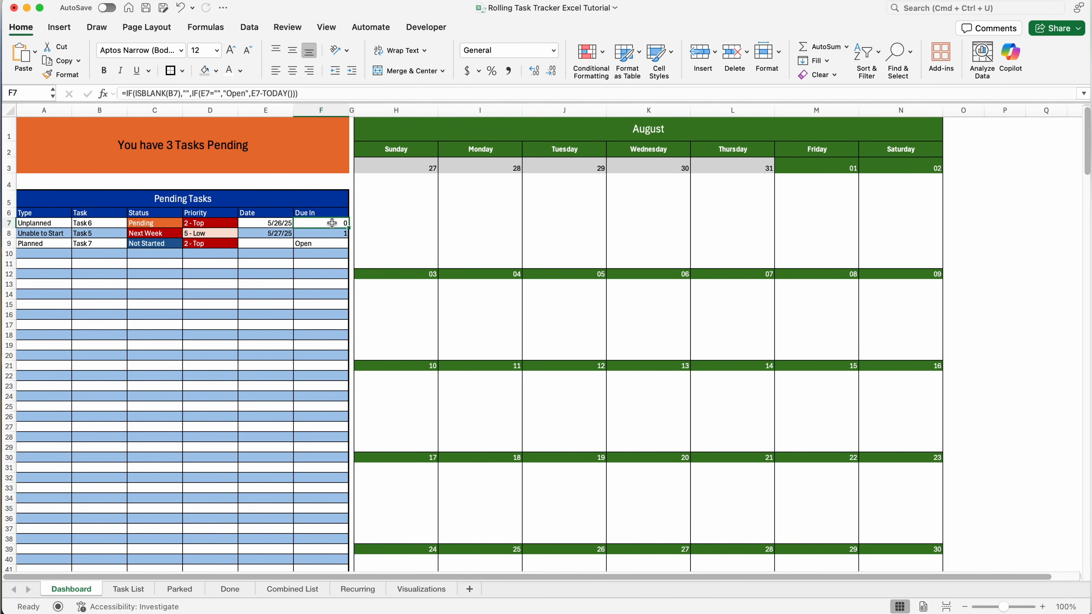
drag(332, 224, 321, 543)
click(591, 54)
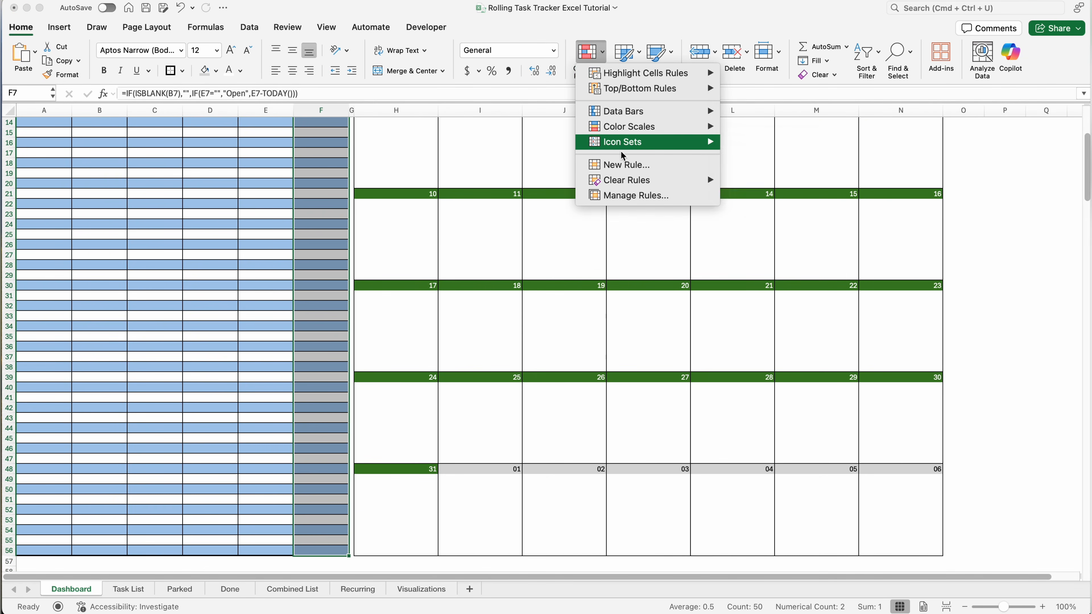
click(634, 163)
drag(494, 101, 505, 161)
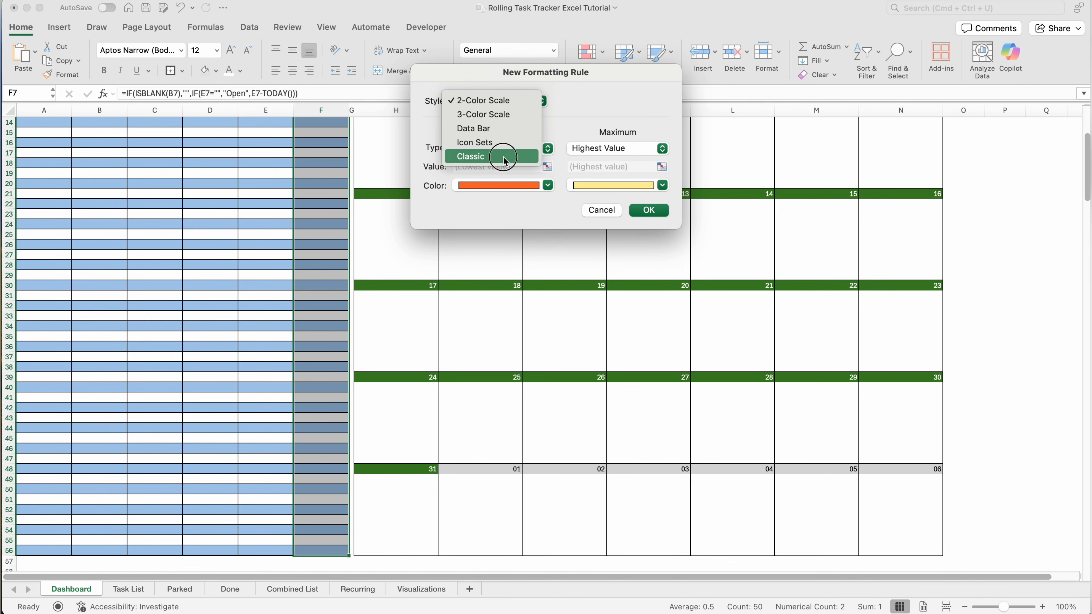
click(505, 158)
Set the Due In rule to format only cells that contain a Cell Value less than 0
click(492, 136)
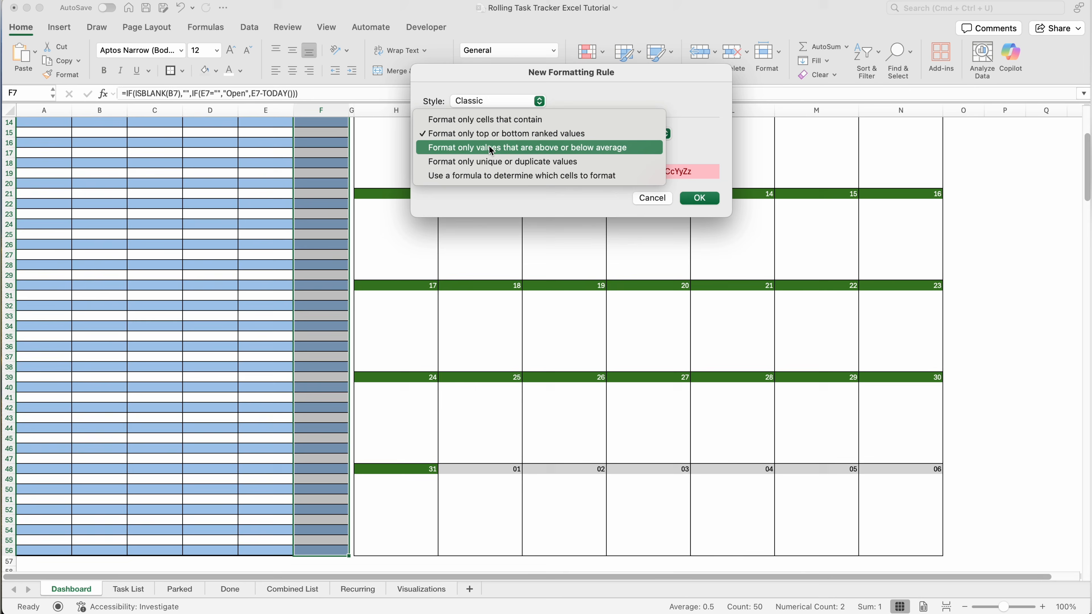
click(499, 123)
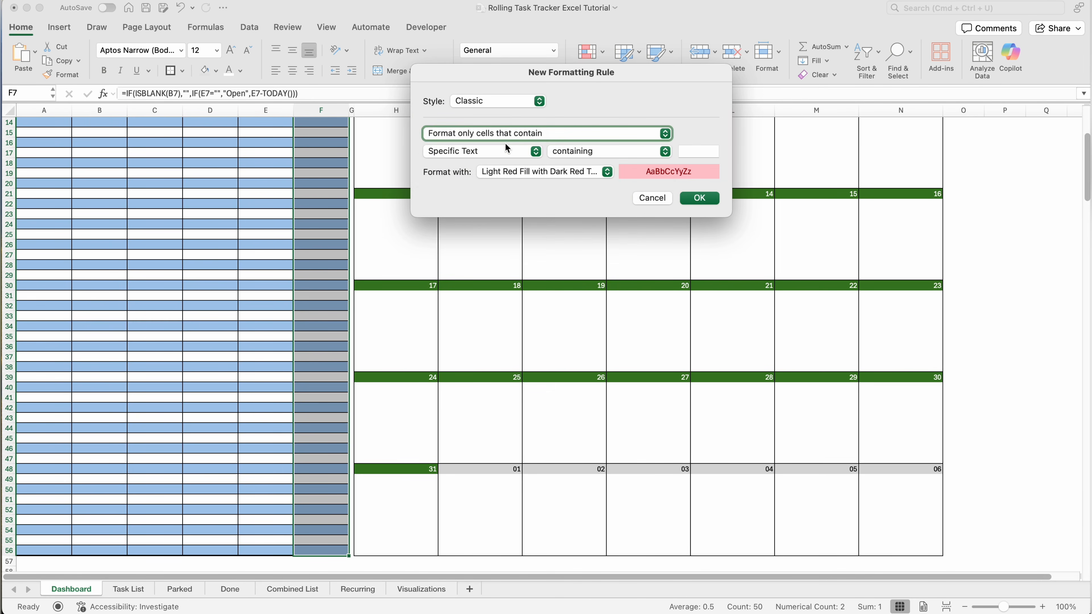
click(522, 152)
click(516, 137)
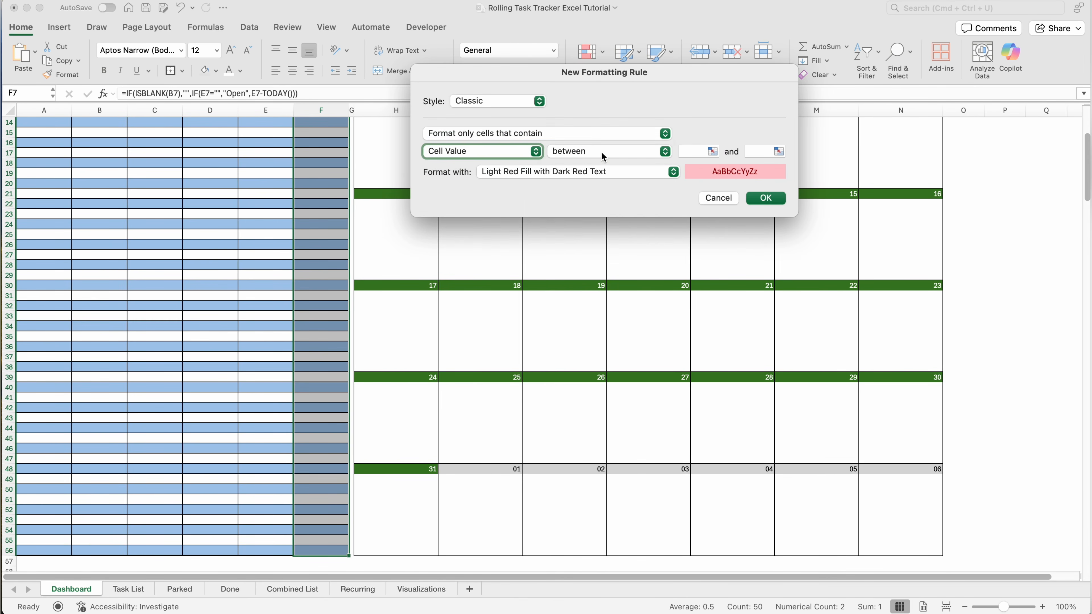
click(602, 151)
click(572, 221)
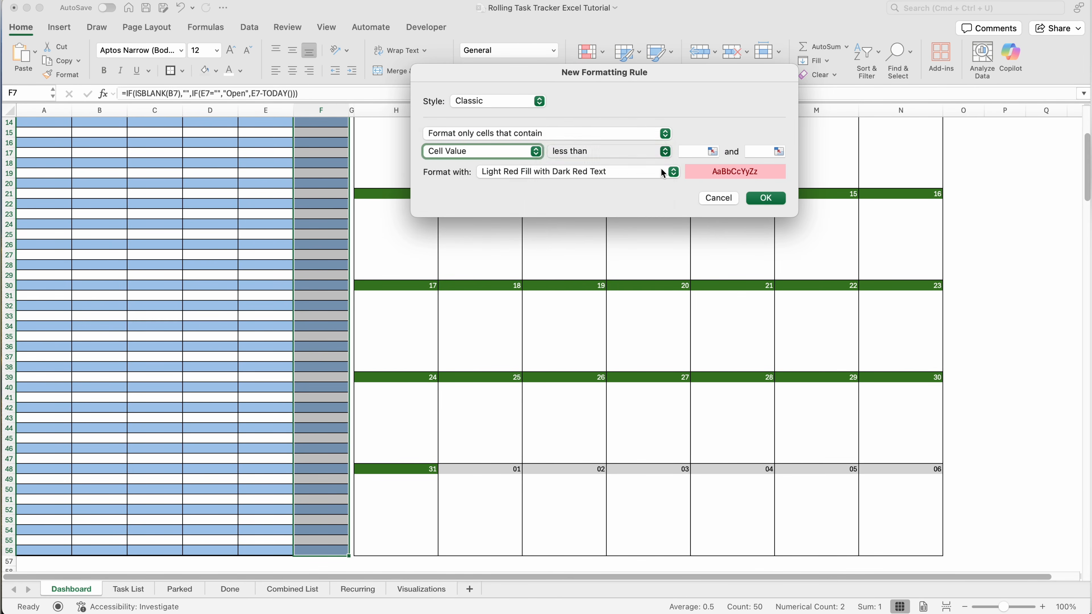
click(699, 149)
text(0)
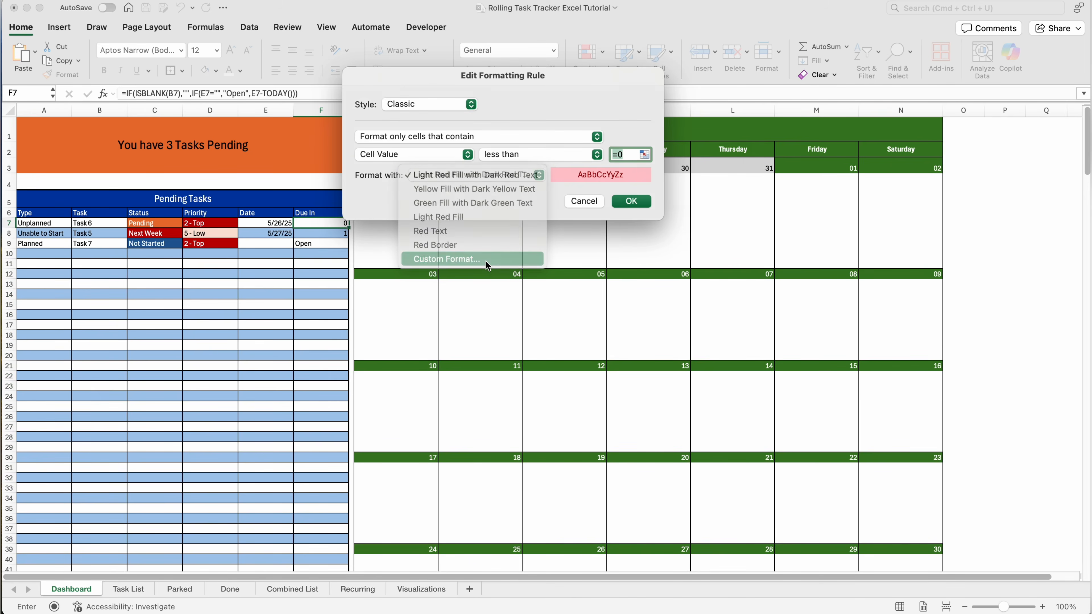
Give the Due In rule for values less than 0 a custom format with a dark red fill and white font
click(486, 260)
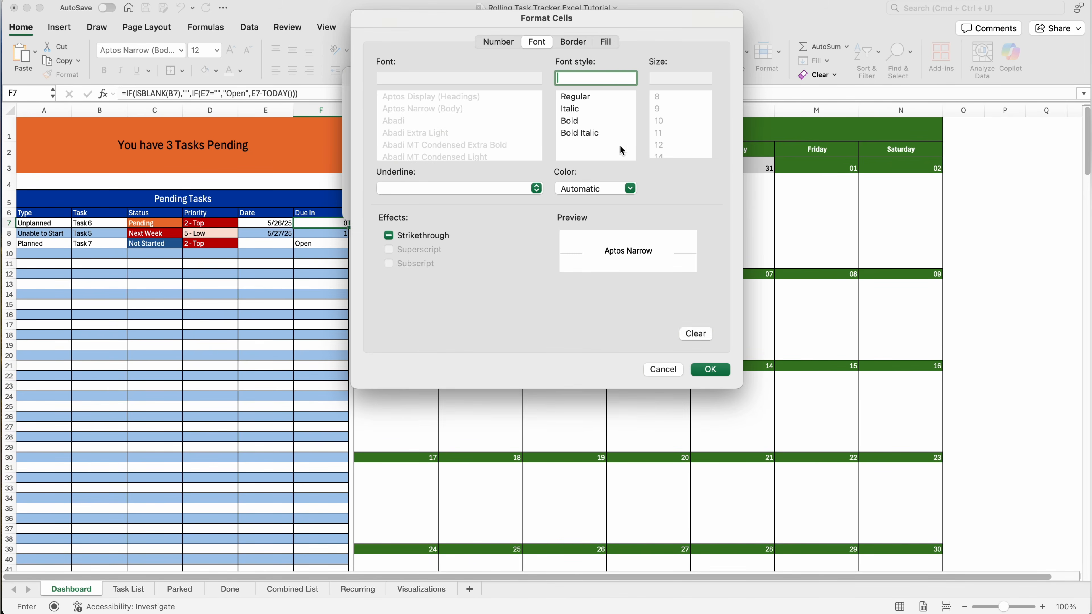
click(606, 42)
click(511, 91)
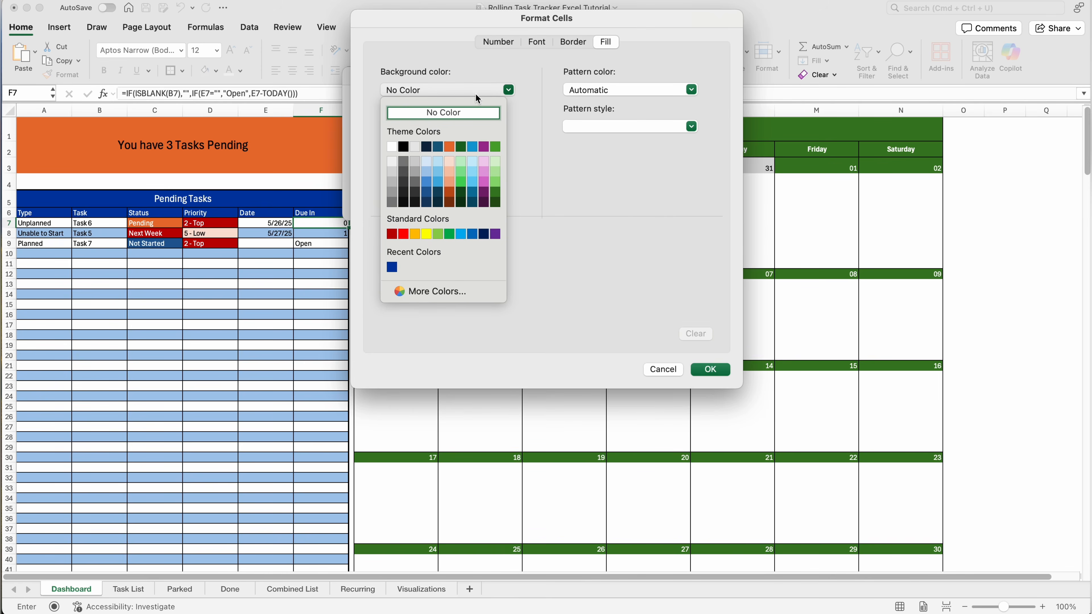
click(391, 235)
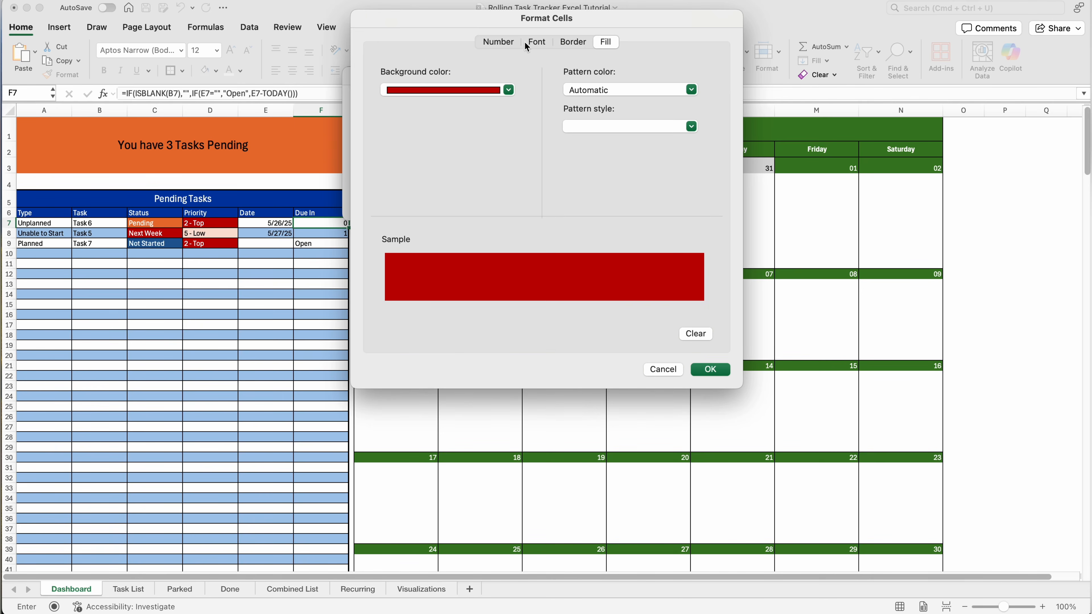
click(536, 42)
click(589, 188)
click(569, 243)
click(709, 370)
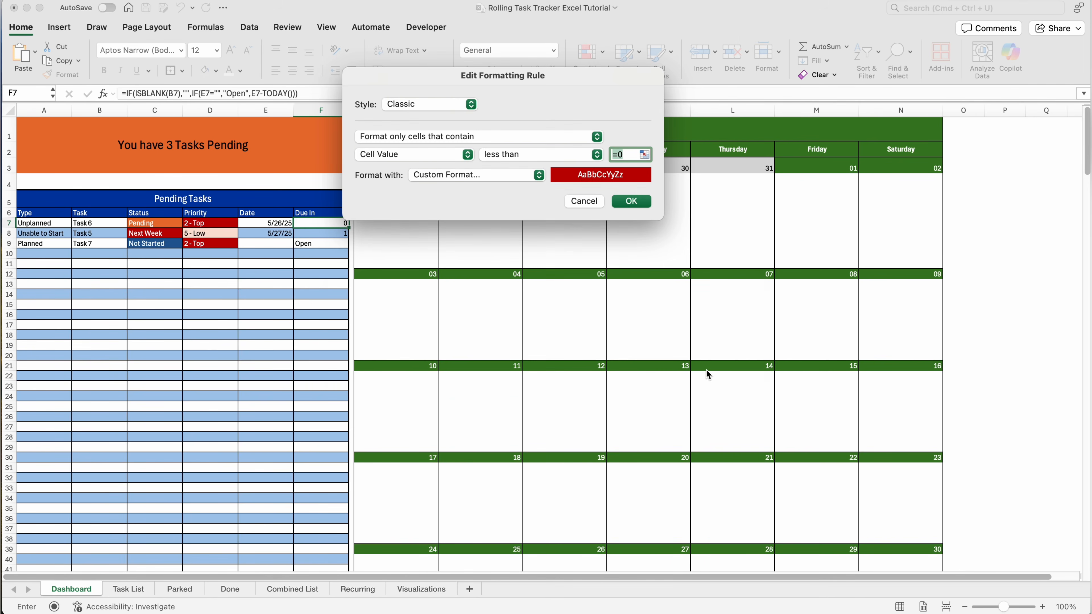
Turn off Stop If True for the Due In rule for values less than 0 and duplicate that rule
click(635, 202)
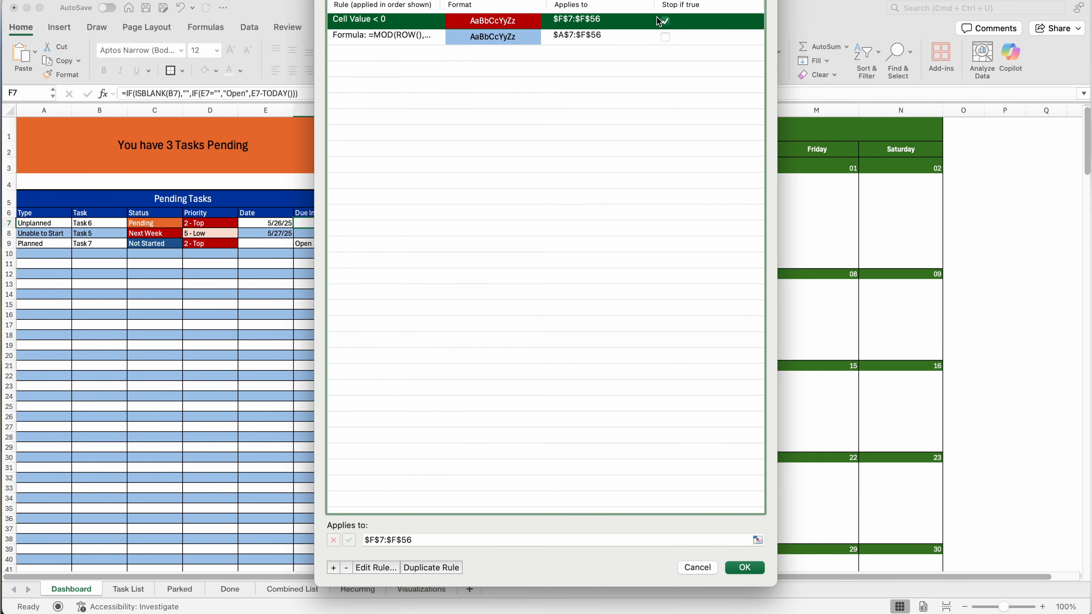
click(665, 21)
click(433, 581)
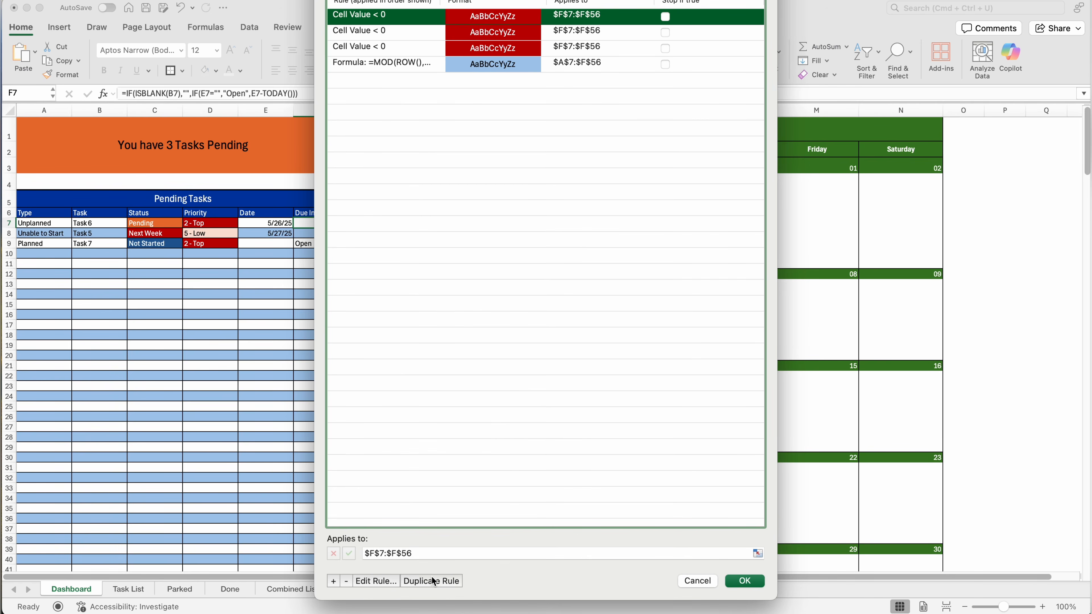
Change the duplicated Due In rule to Cell Value equal to 0 and give it an orange fill
double_click(402, 16)
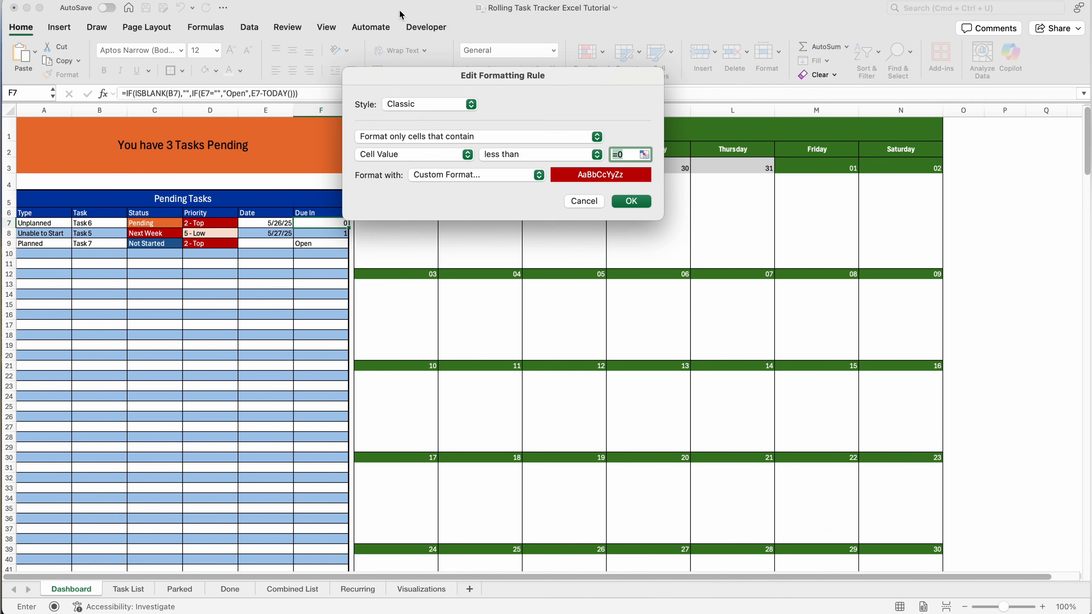
click(533, 154)
click(537, 113)
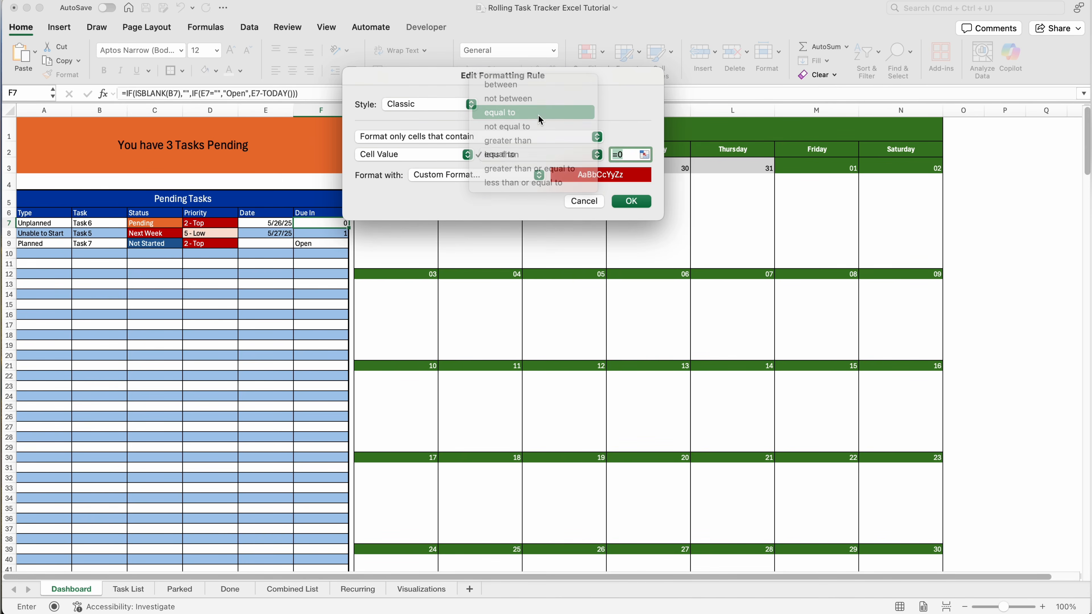
click(498, 177)
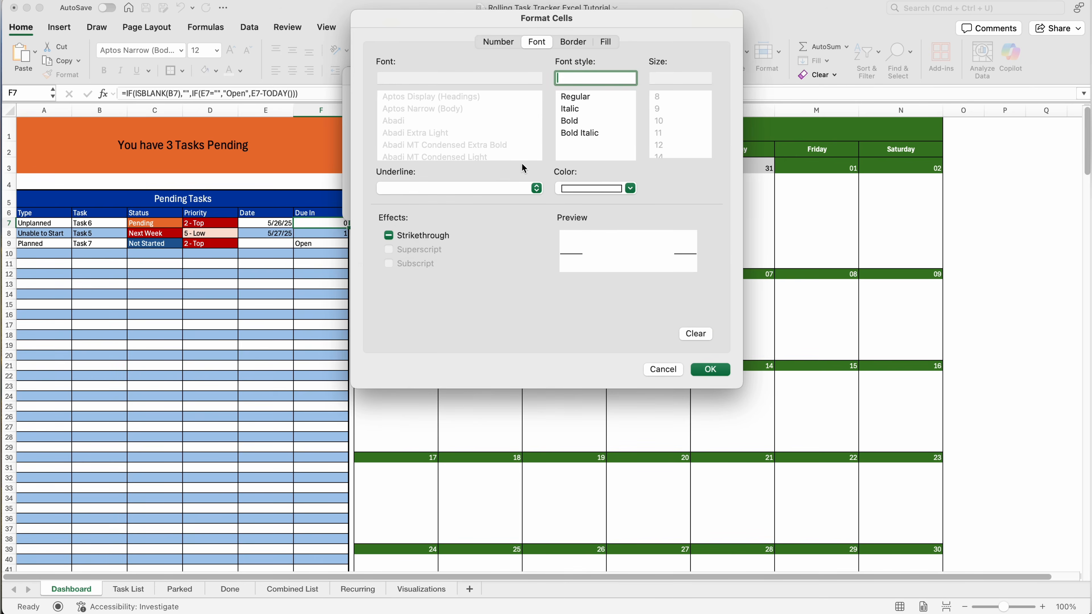
click(605, 42)
click(509, 90)
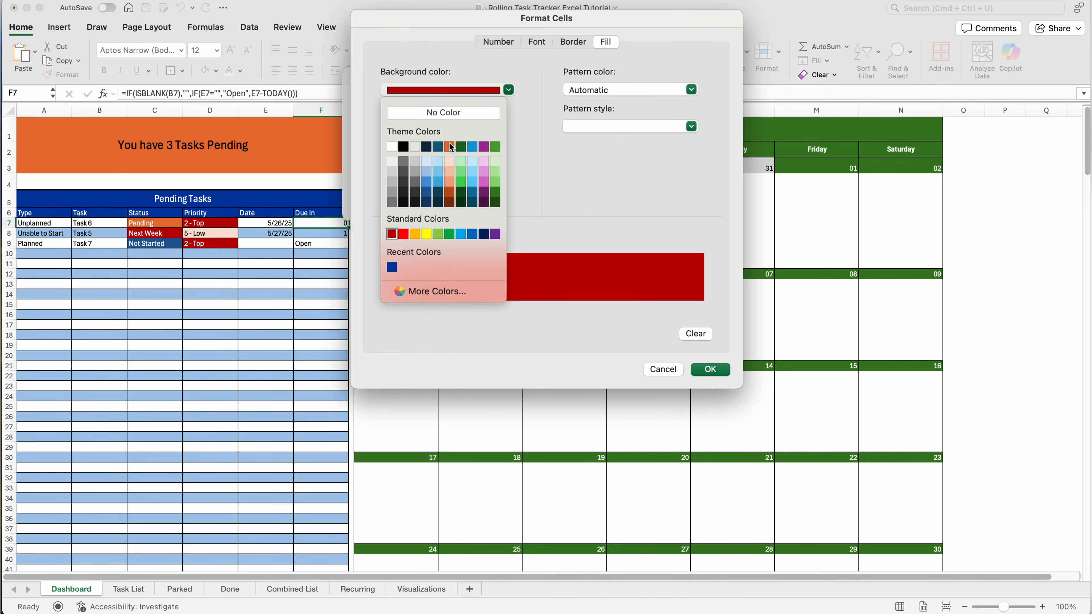
click(448, 148)
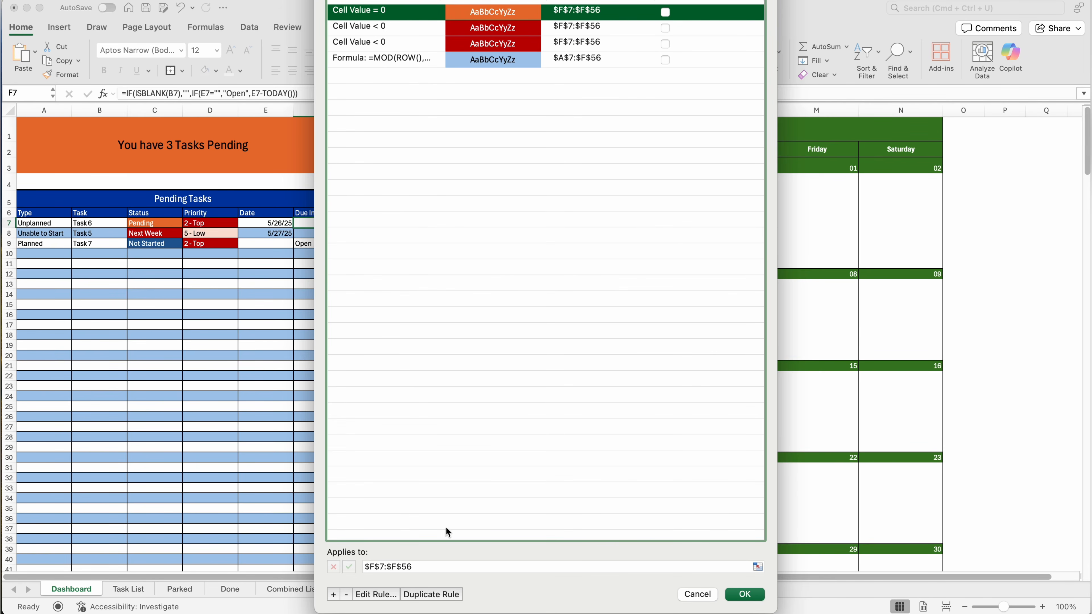
Duplicate the equal-to-0 Due In rule and set the copy to Cell Value between 0 and 5
click(434, 594)
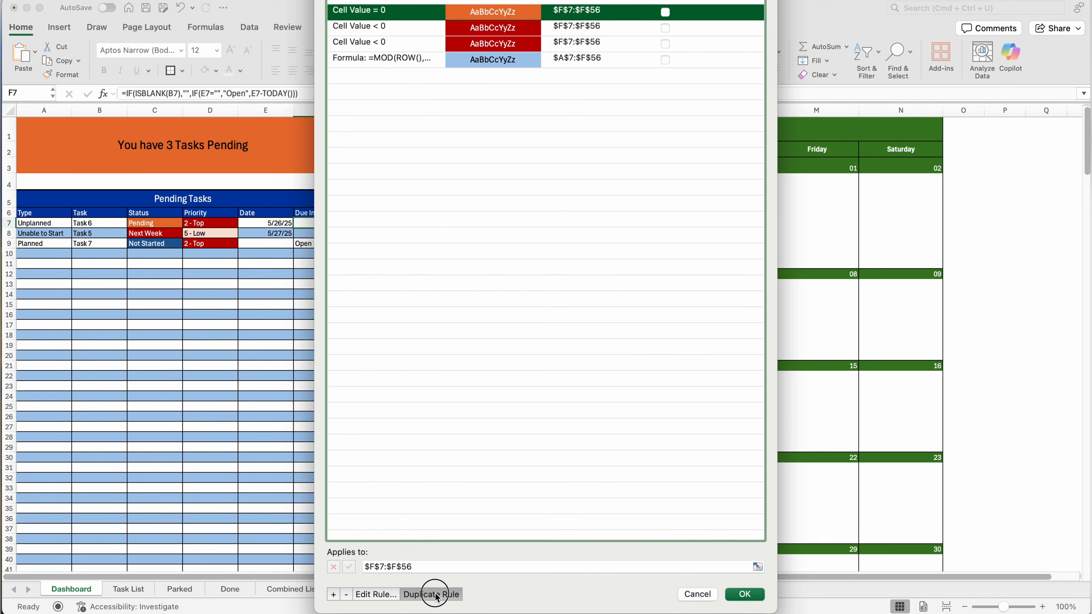
double_click(392, 14)
click(597, 154)
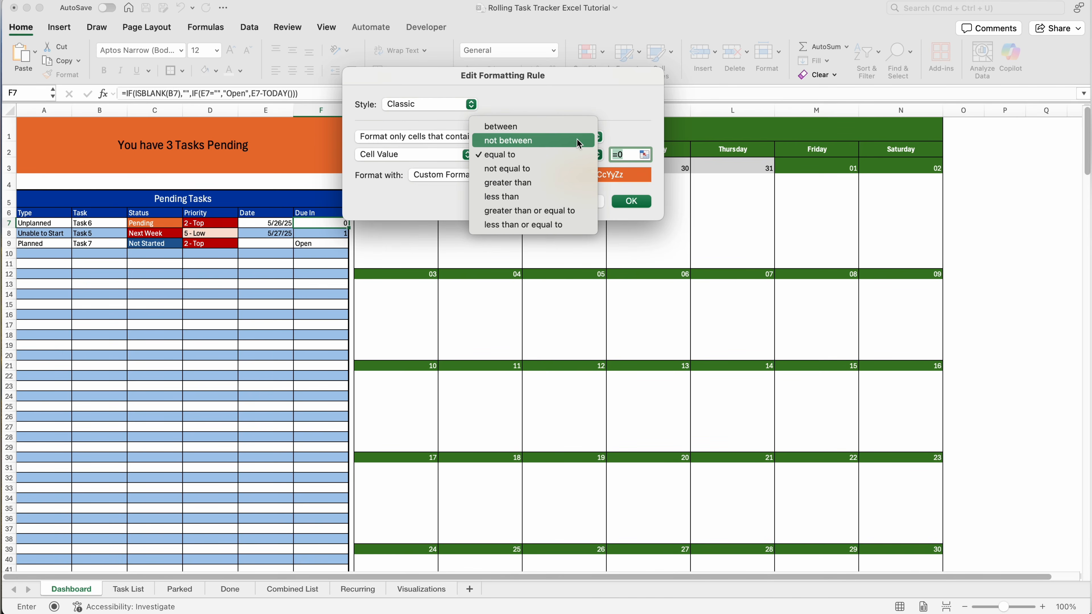
click(578, 126)
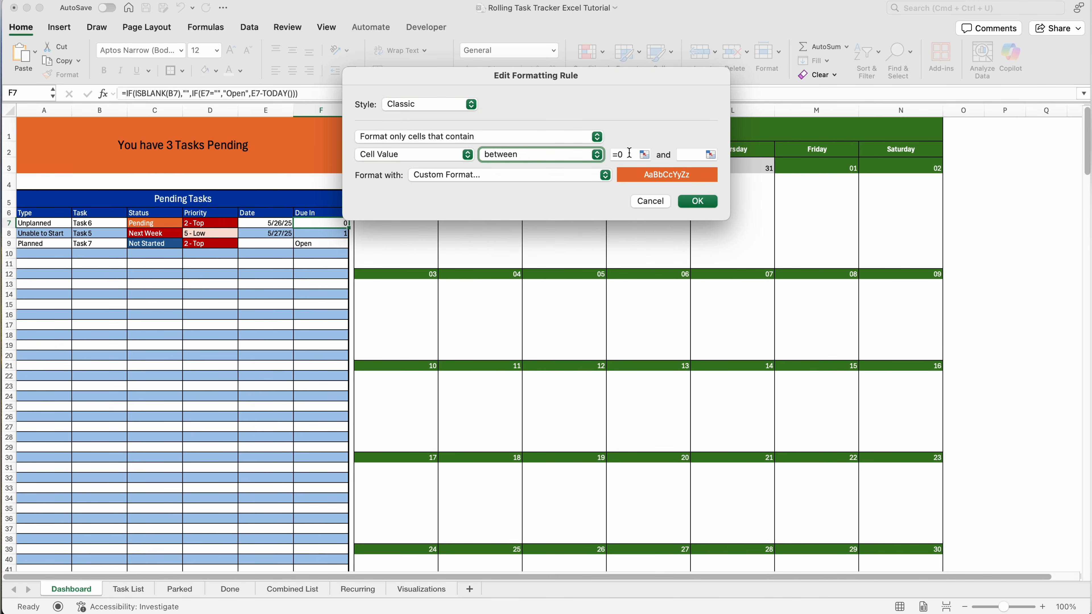
click(686, 153)
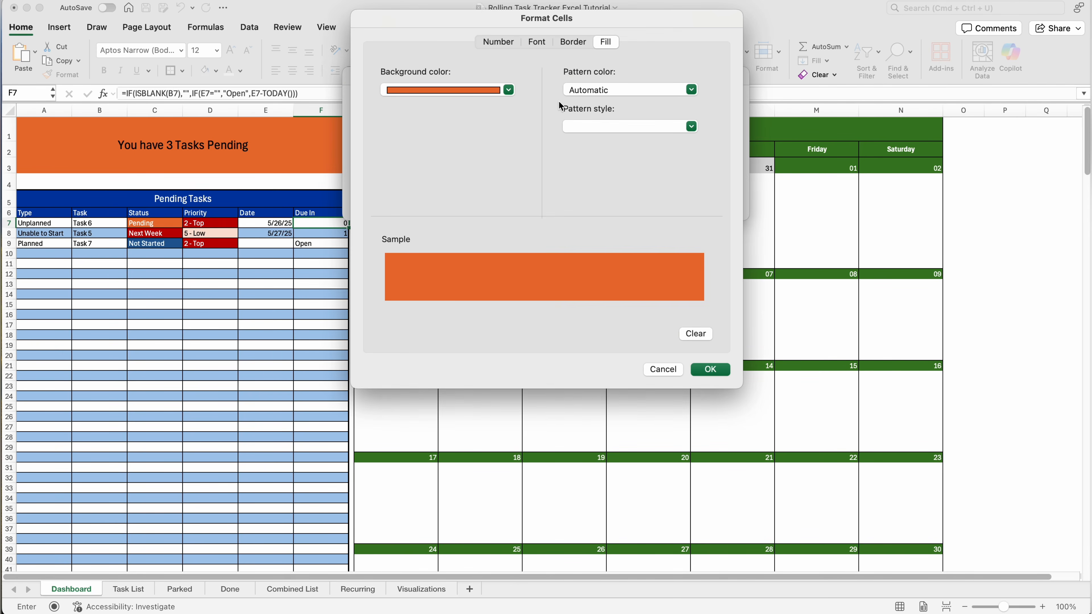
Format the between 0 and 5 rule with no fill and a bold dark orange font
click(507, 89)
click(469, 103)
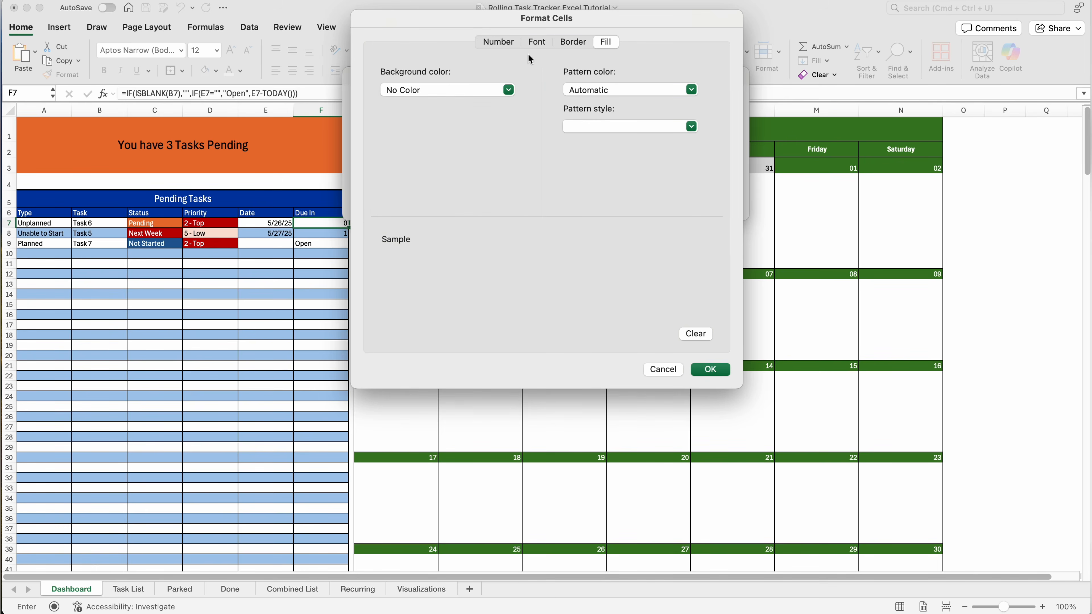
click(544, 43)
click(630, 188)
click(627, 300)
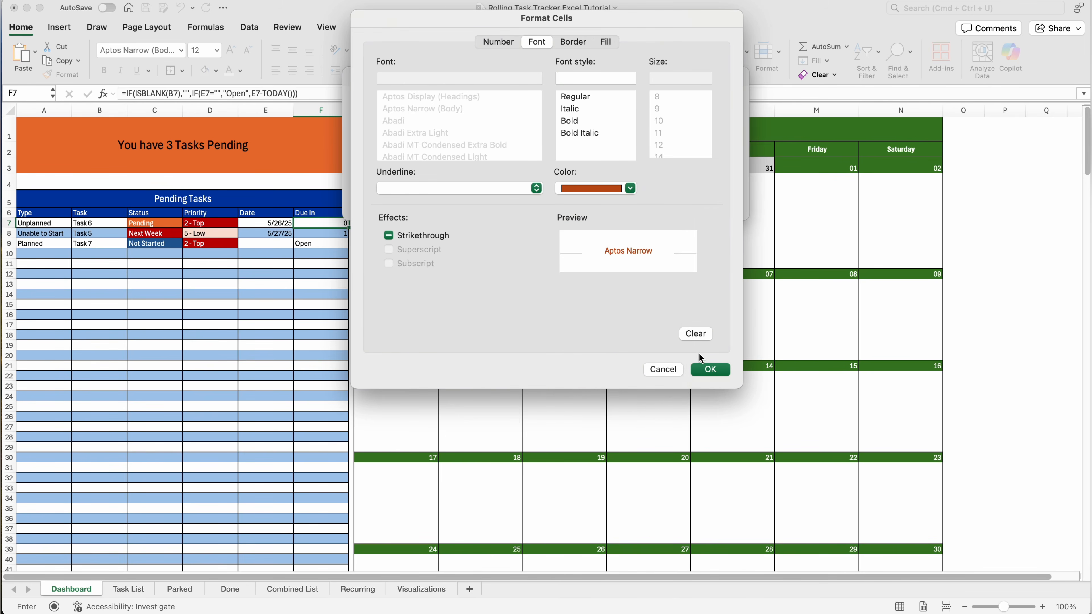
click(586, 121)
click(710, 369)
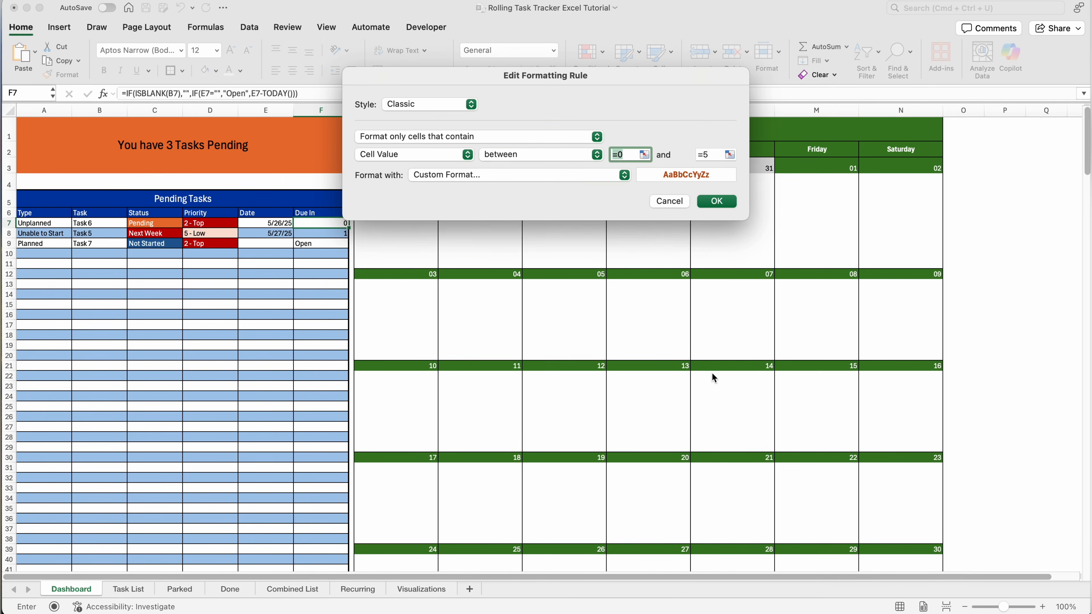
click(716, 201)
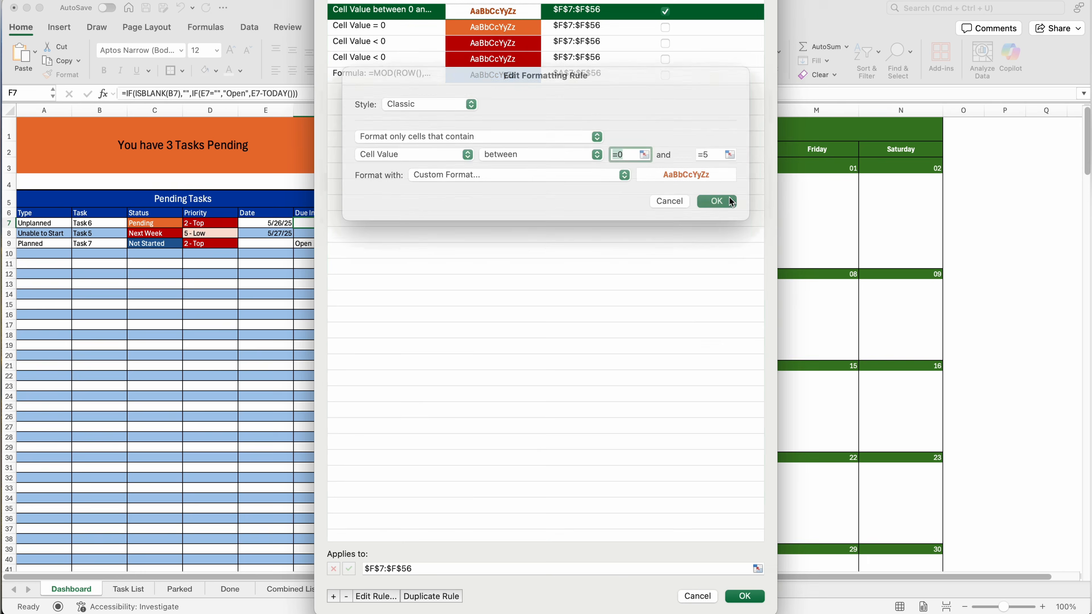
Delete the redundant duplicate of the Due In rule for values less than 0
click(390, 41)
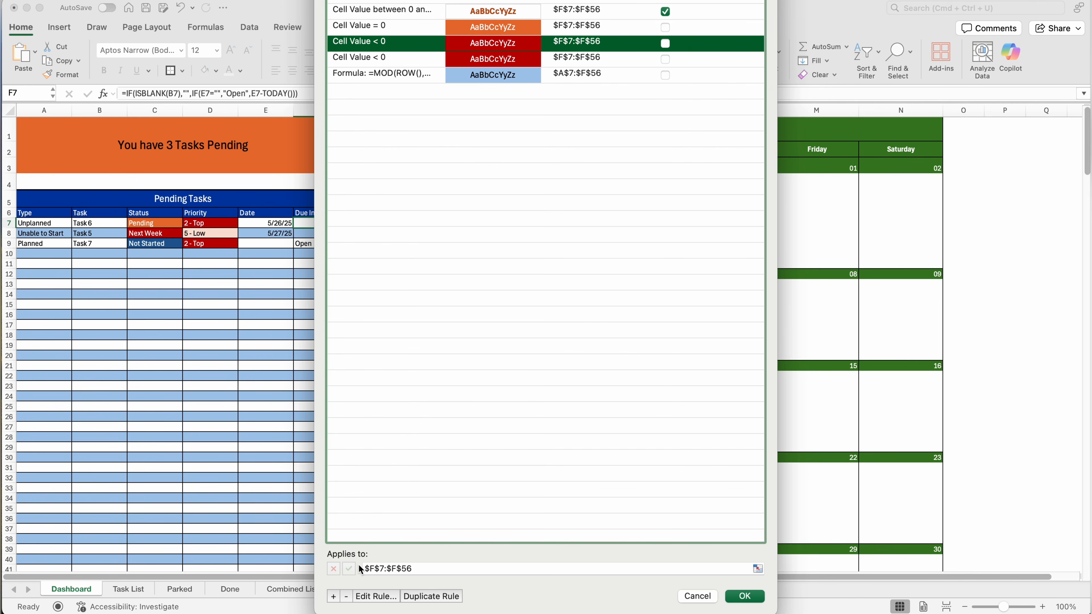
click(346, 597)
click(666, 12)
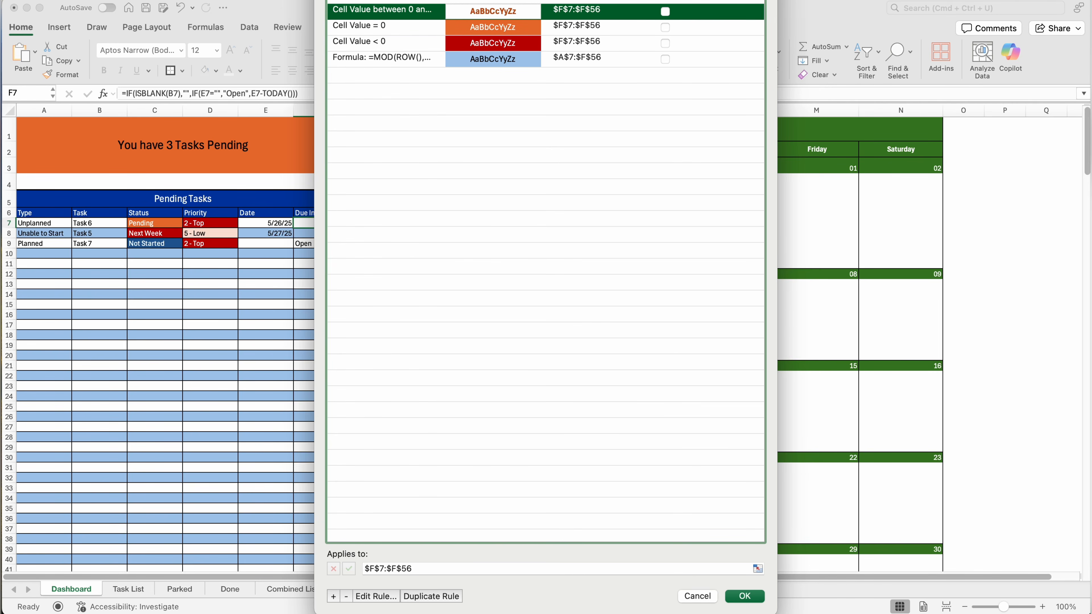
click(665, 12)
Duplicate the between 0 and 5 rule and set the copy to Cell Value between 5 and 14
click(431, 596)
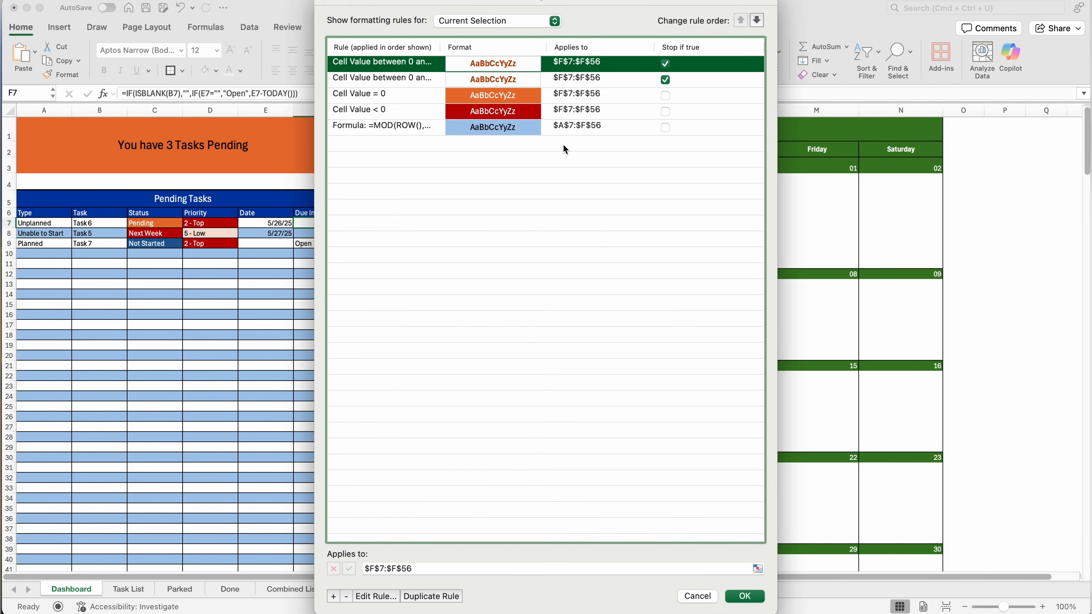
double_click(431, 68)
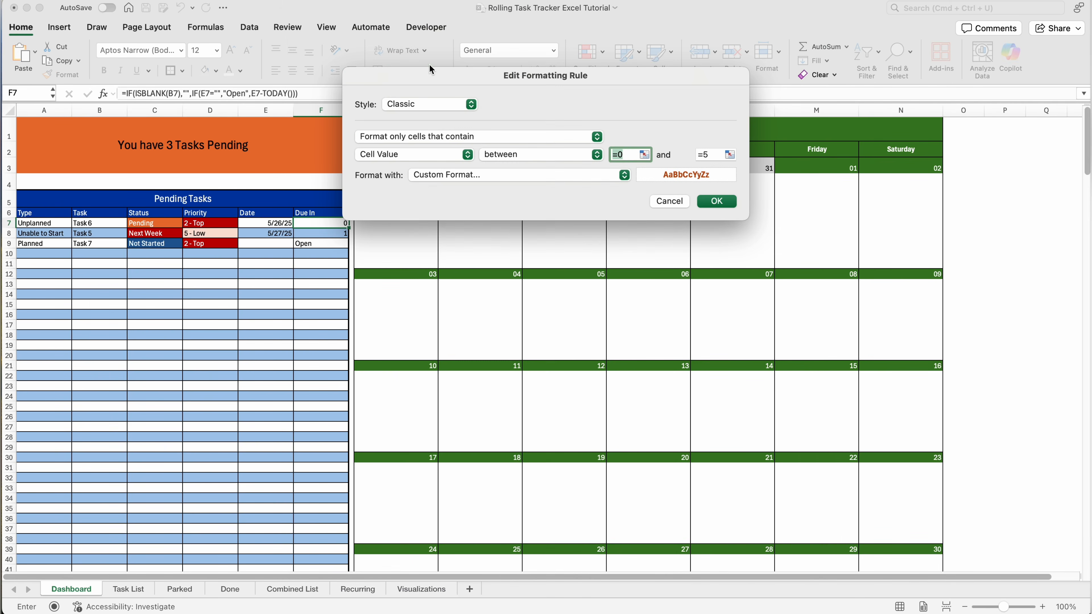
click(628, 154)
click(710, 154)
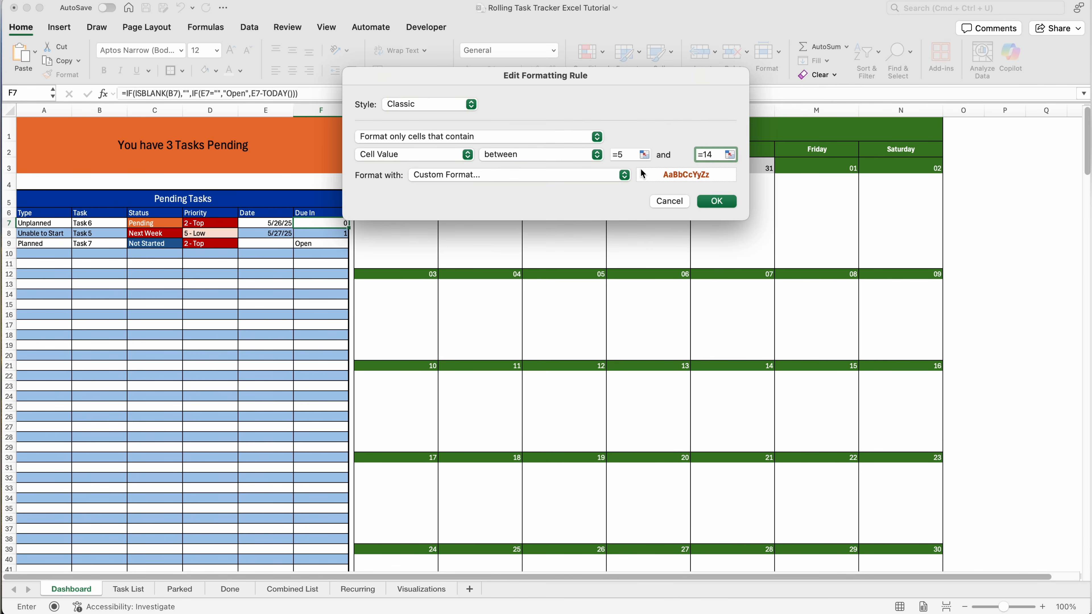
Change the font color of the between 5 and 14 rule to dark green
click(627, 175)
click(564, 180)
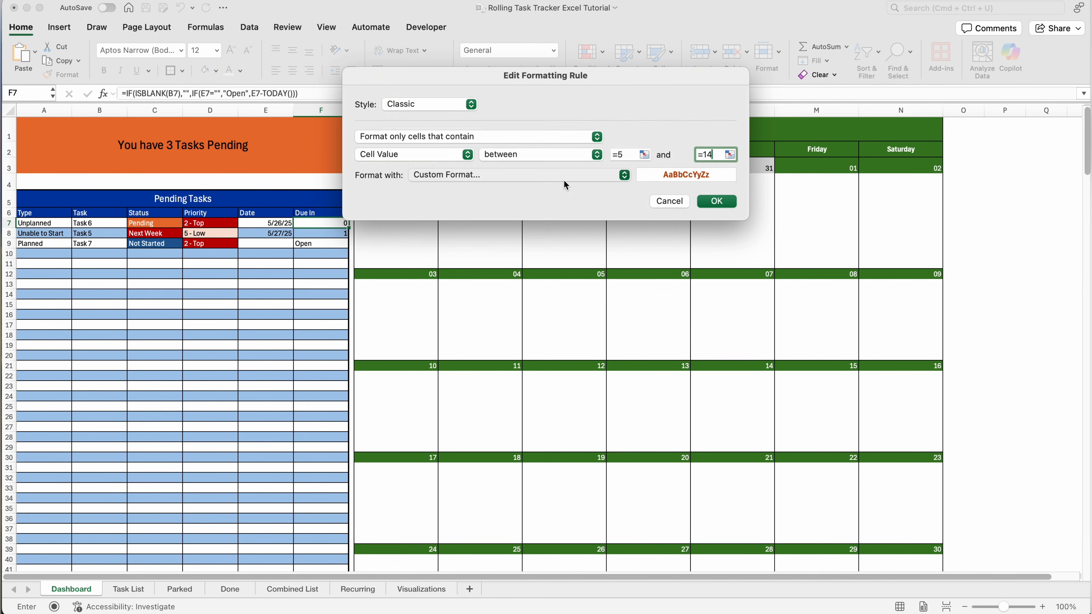
click(630, 188)
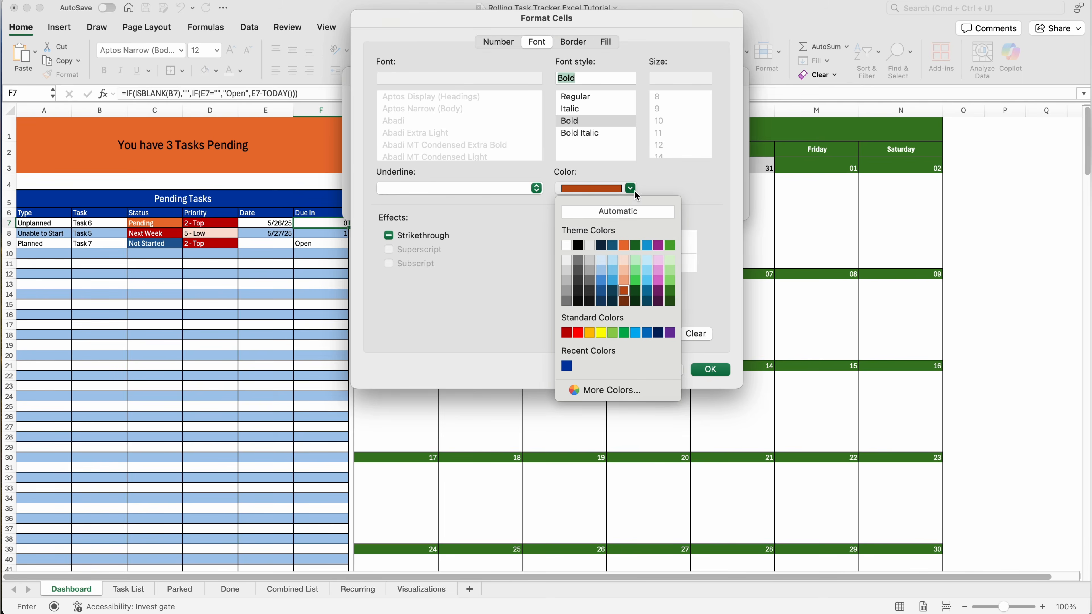
click(671, 292)
click(711, 370)
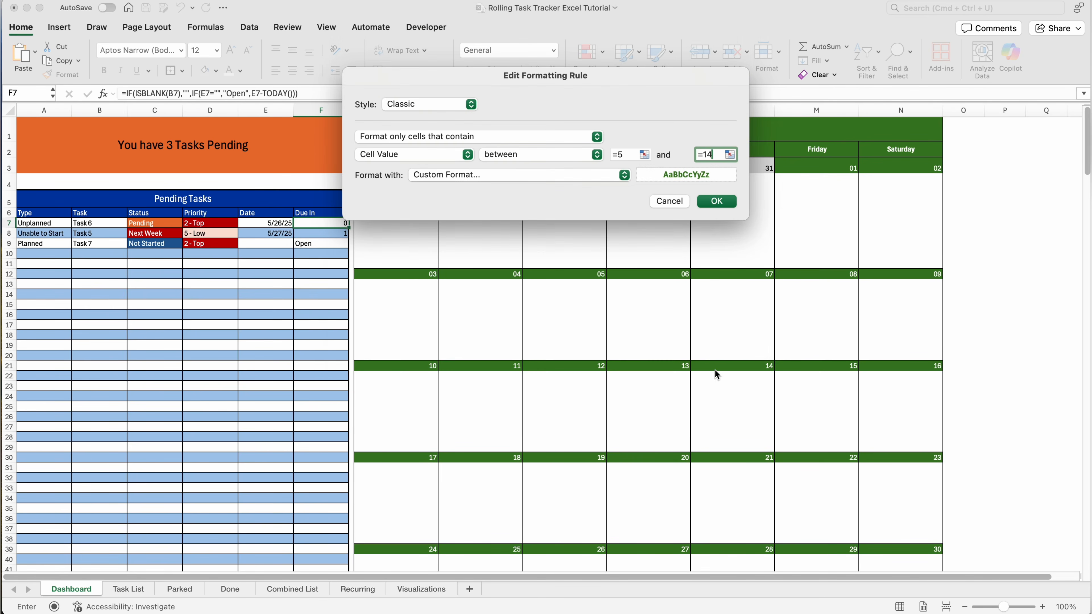
click(717, 201)
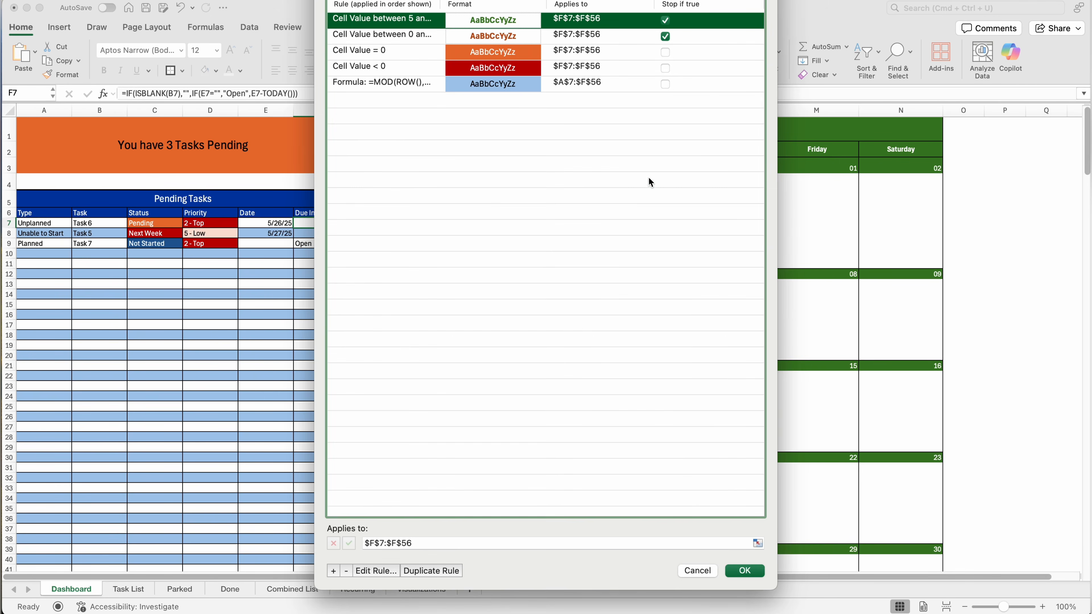
Turn off Stop If True for both between rules and duplicate the between 5 and 14 rule
click(665, 35)
click(664, 21)
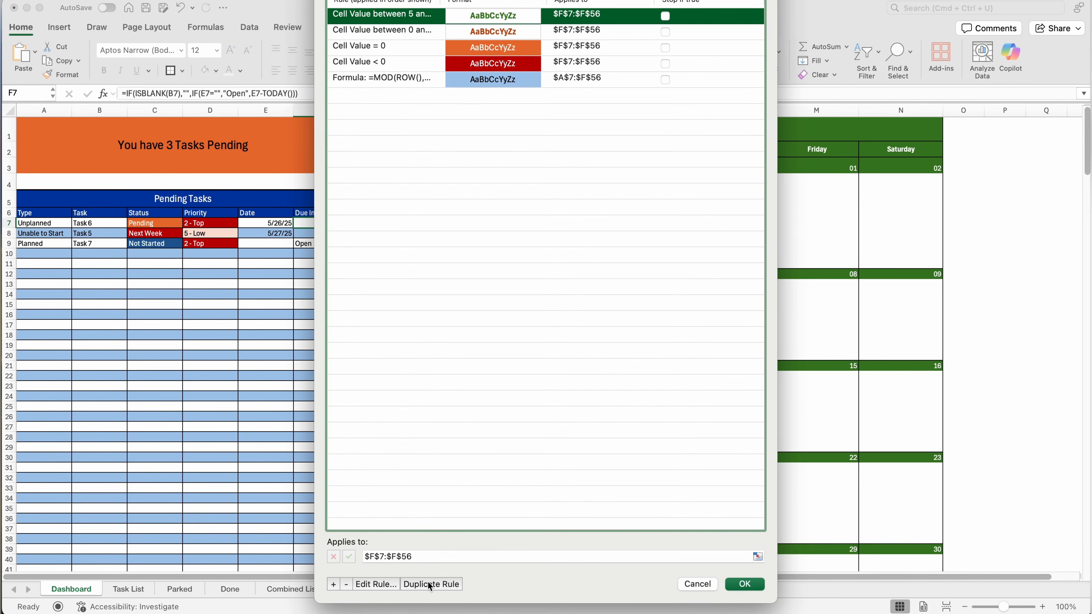
click(430, 584)
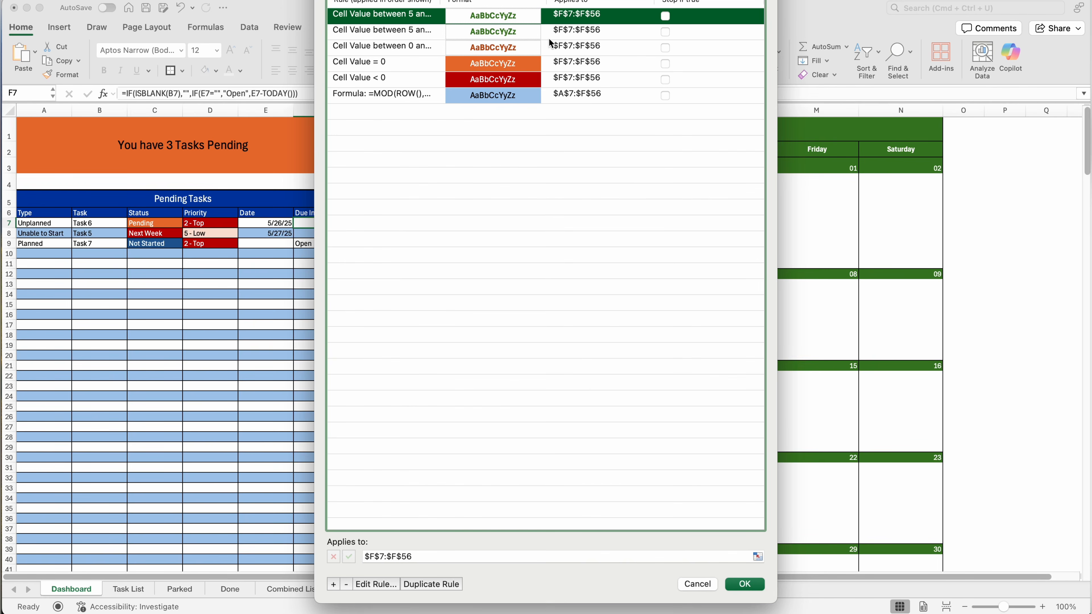
Change the new copy of the between 5 and 14 rule to Cell Value greater than 14
double_click(428, 14)
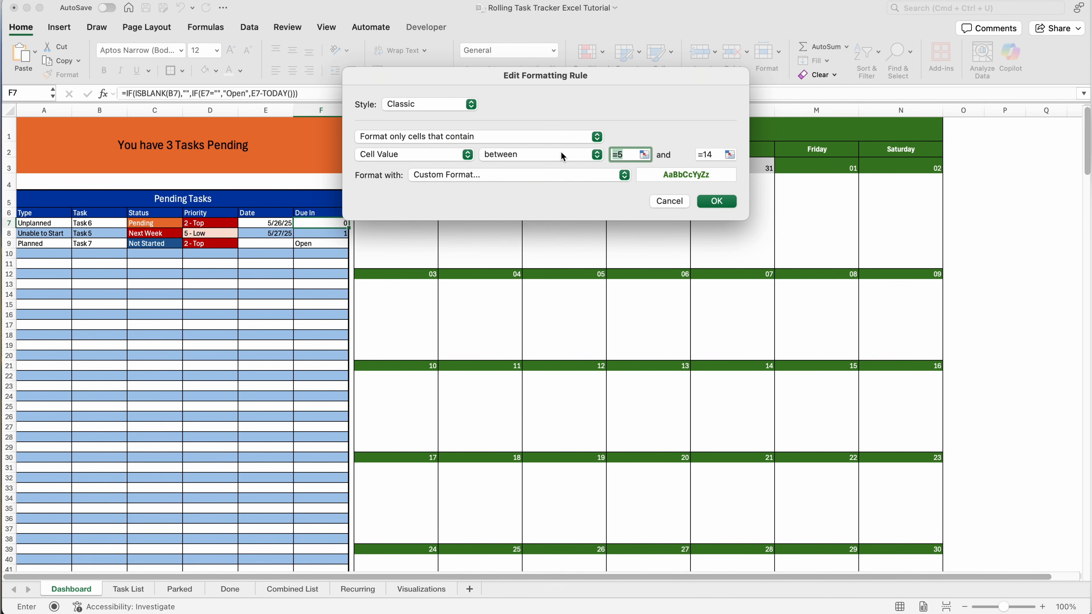
click(560, 154)
click(542, 207)
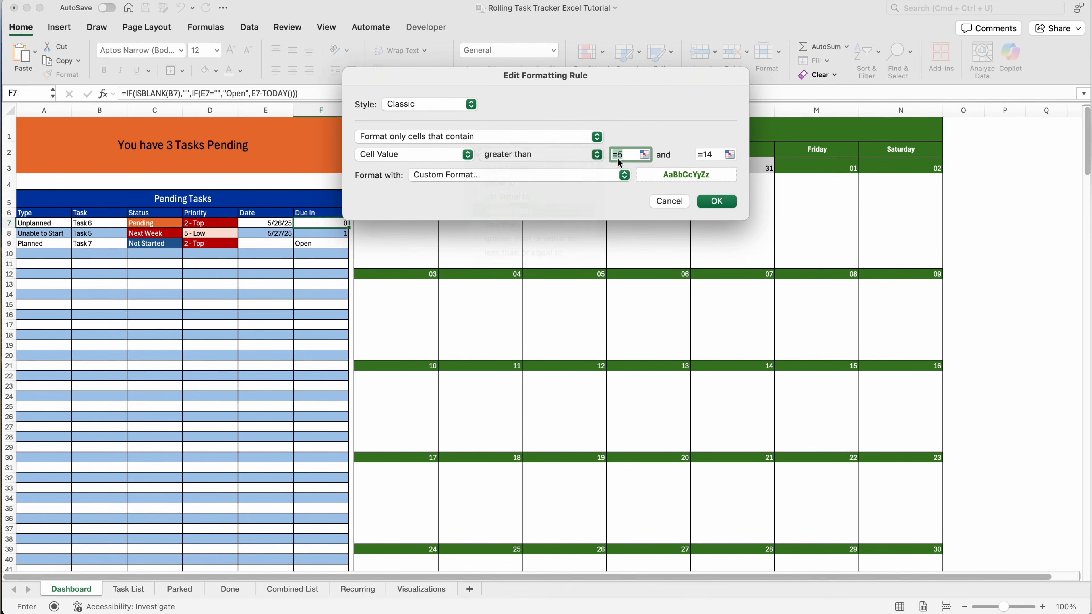
click(617, 158)
key(BackSpace)
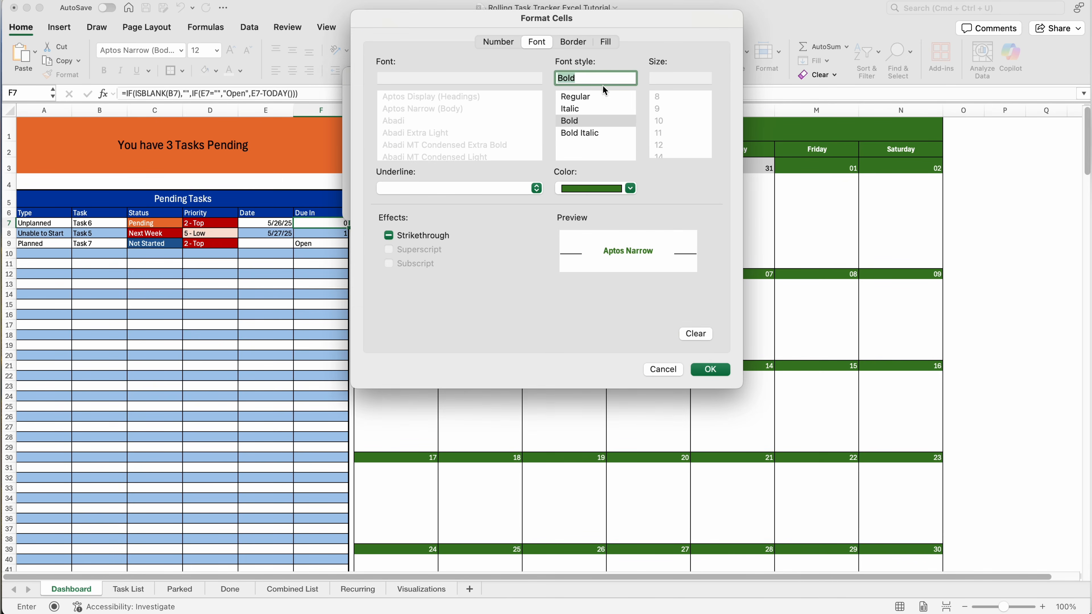
Format the greater than 14 rule with an Automatic font color and Regular style, keeping No Color as its background
click(631, 189)
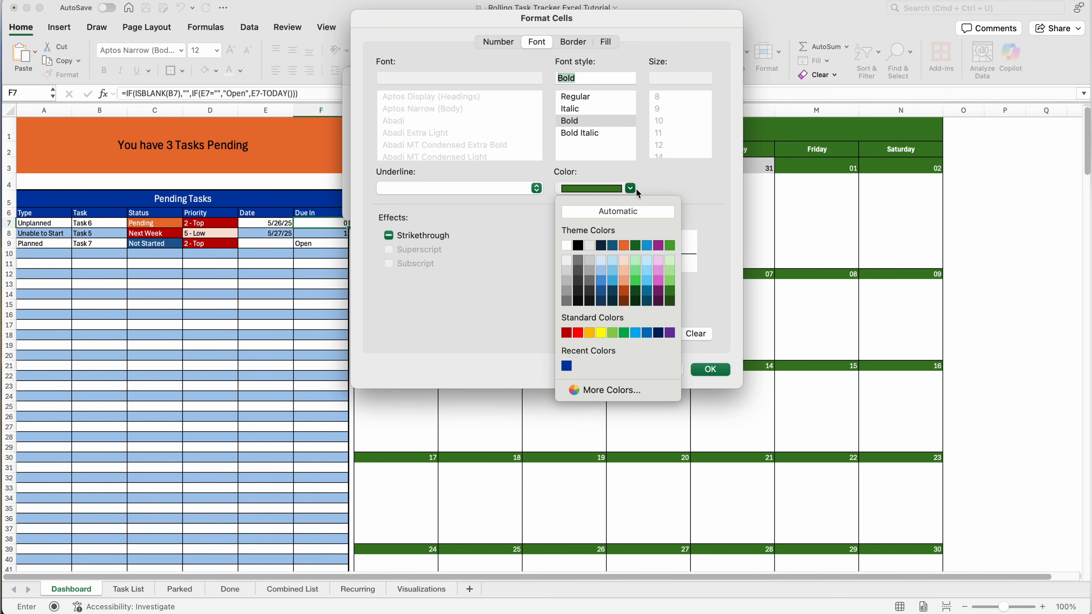
click(612, 217)
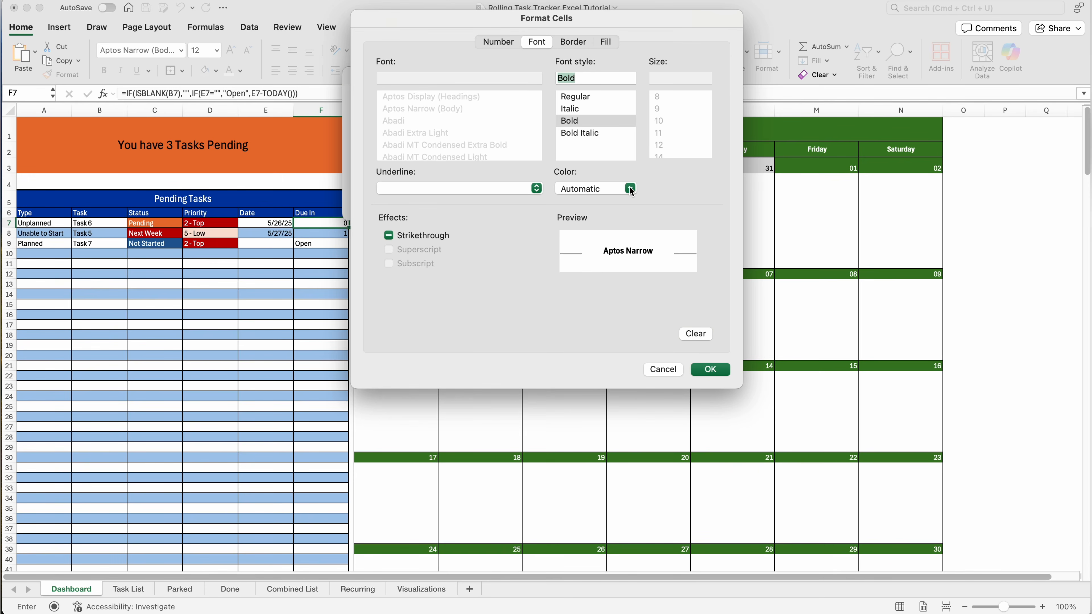
click(583, 95)
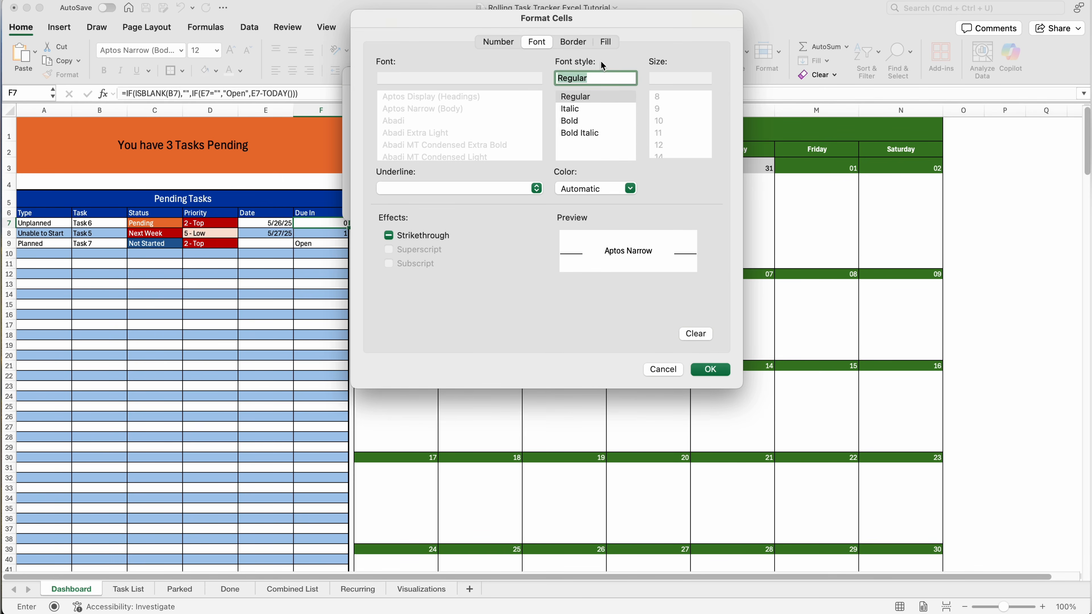
click(606, 43)
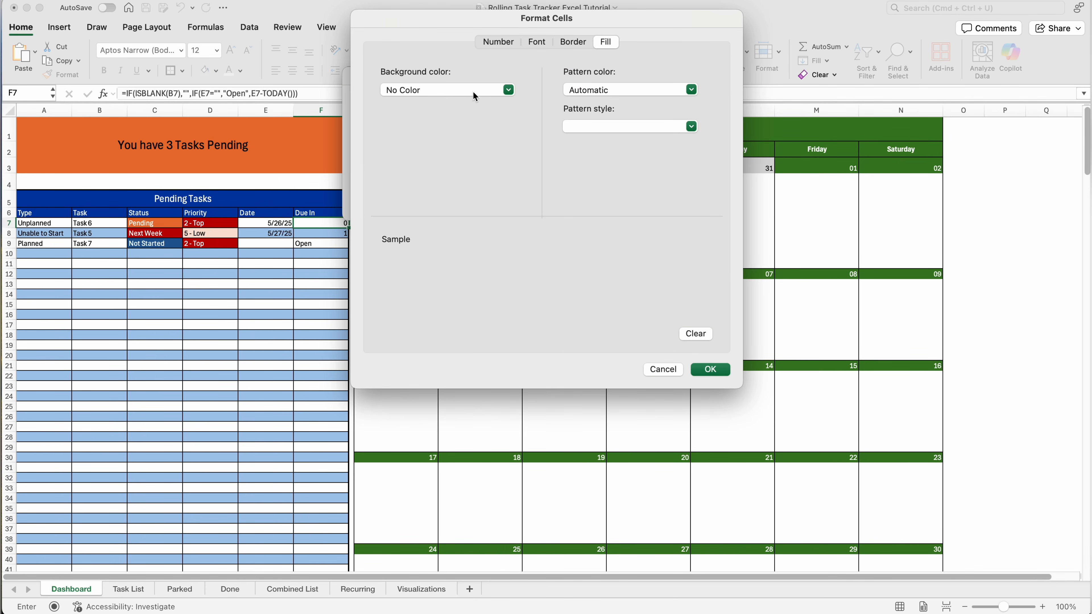
click(714, 371)
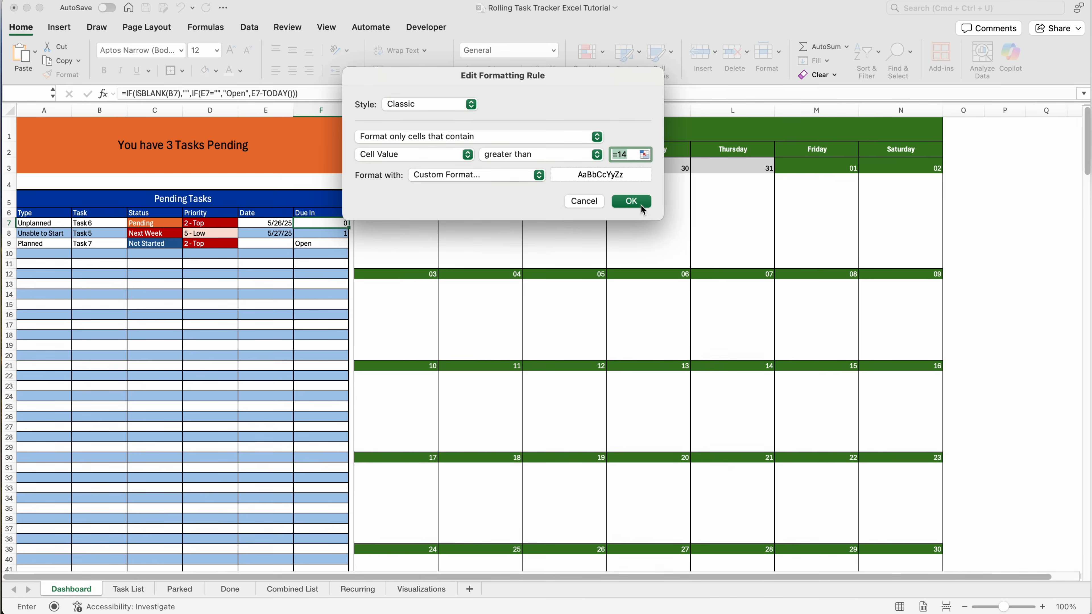
click(641, 205)
click(551, 61)
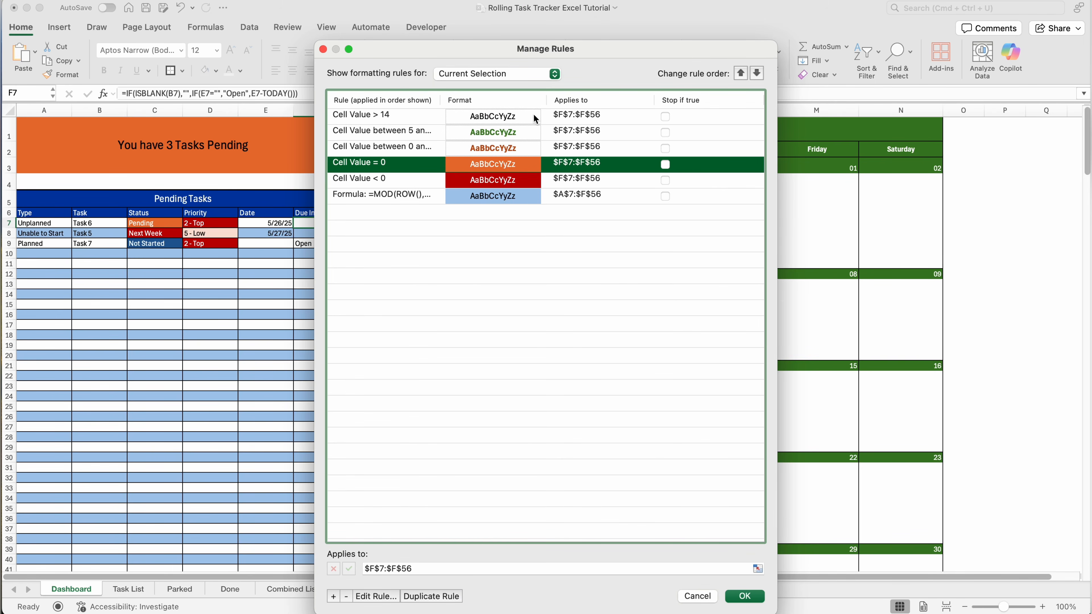
Move the Cell Value greater than 14 rule to the end of the Due In rule order
click(535, 118)
click(757, 74)
click(756, 74)
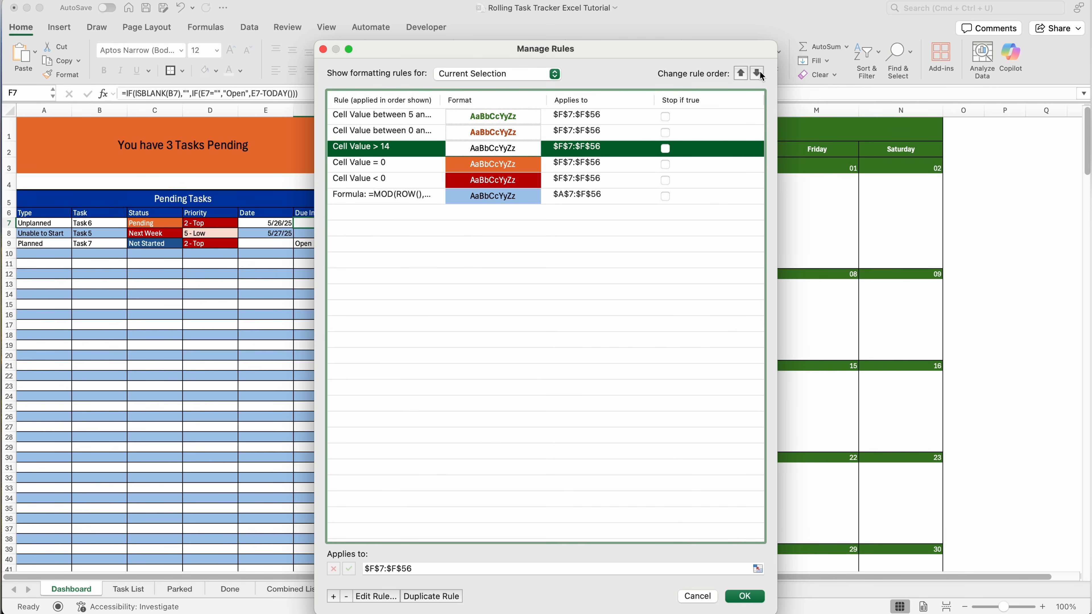
click(757, 73)
click(757, 74)
click(757, 74)
Move the between 5 and 14 rule to the end of the rule order, below the greater than 14 rule
click(567, 119)
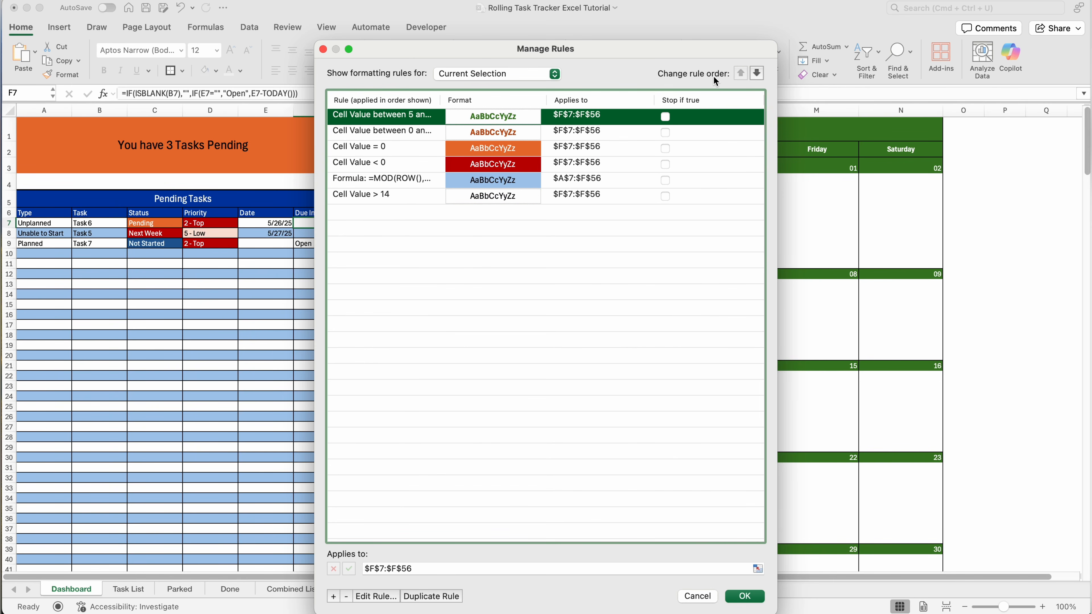
click(757, 74)
click(758, 74)
click(757, 74)
click(757, 73)
click(758, 73)
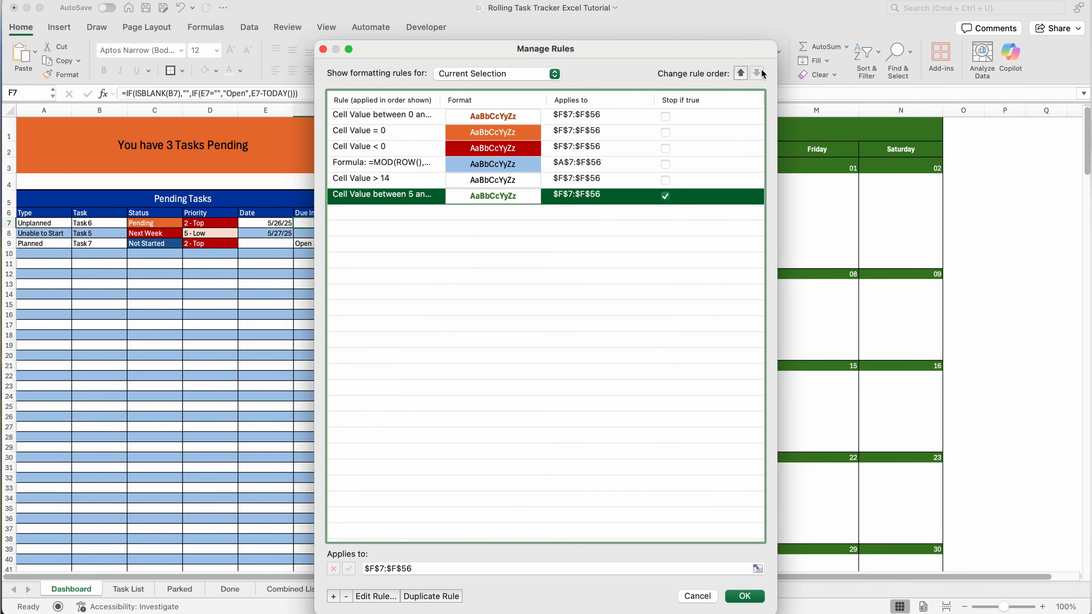
Move the between rule starting at 0 down to directly above the between 5 and 14 rule
click(575, 116)
click(758, 74)
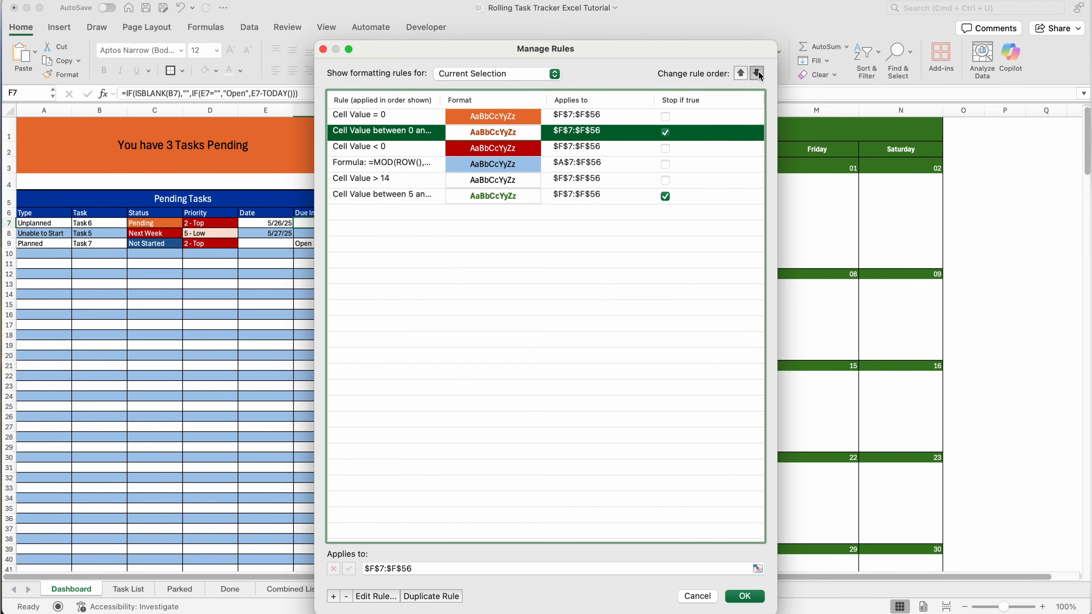
click(758, 73)
click(758, 74)
click(757, 74)
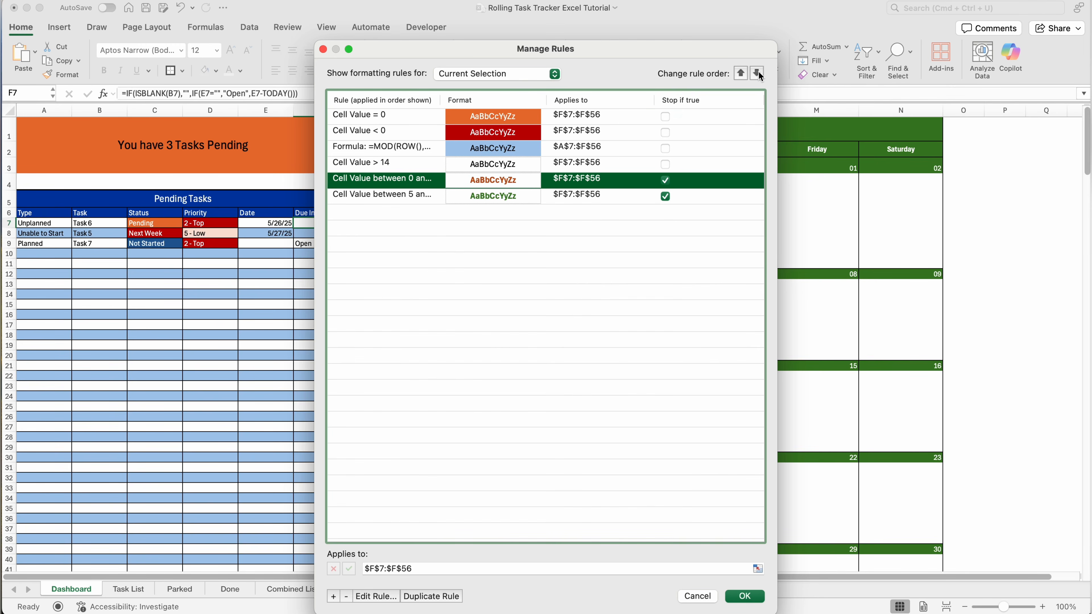
Turn off Stop If True for both between rules, apply the rule changes and check the Due In cells in rows 7 to 9
click(665, 181)
click(666, 199)
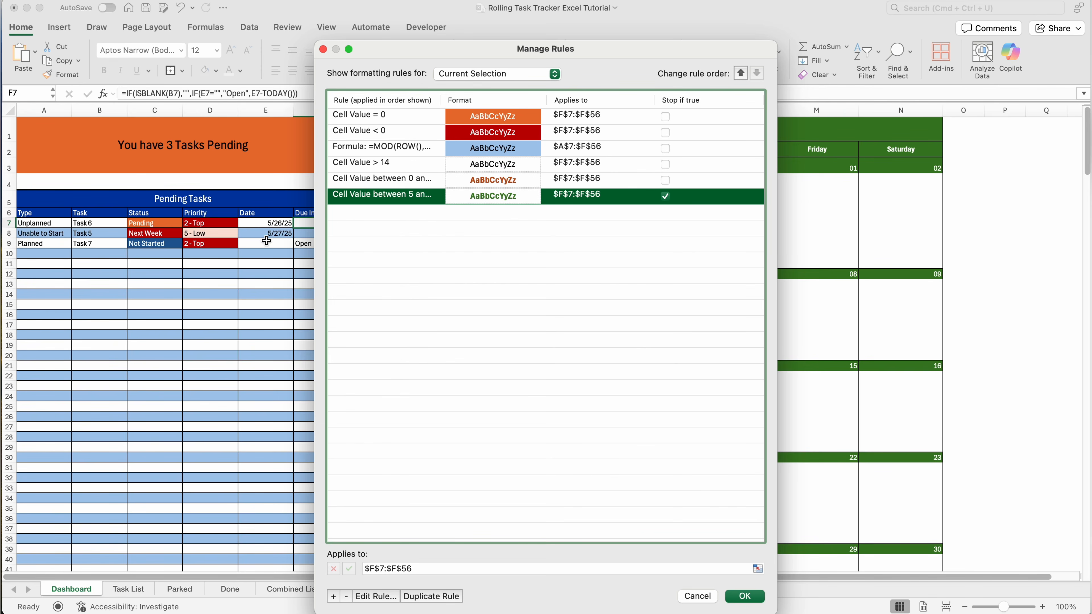
click(664, 197)
click(748, 598)
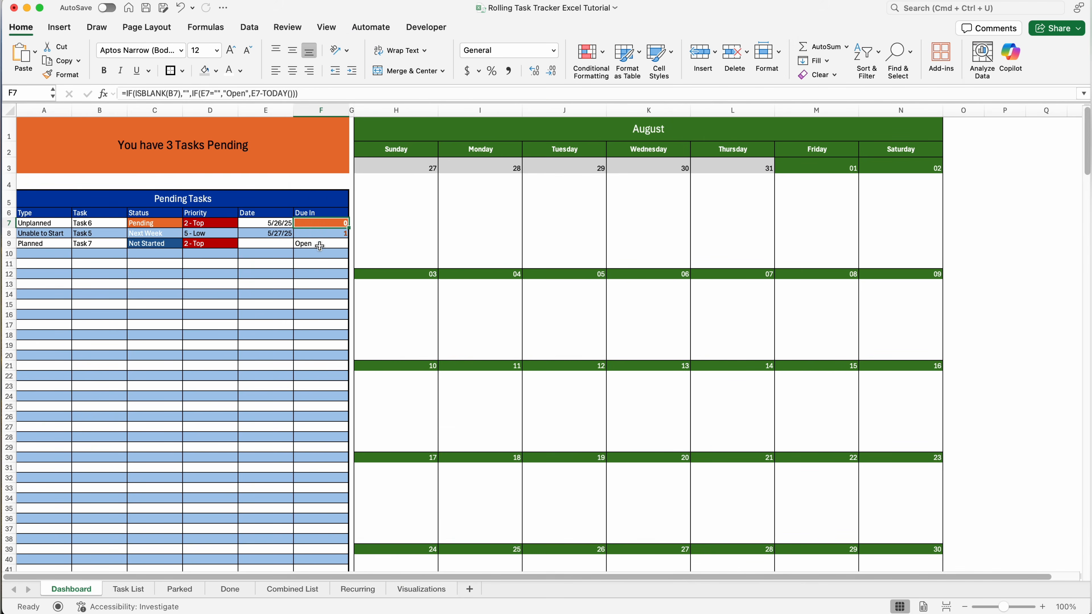
click(319, 243)
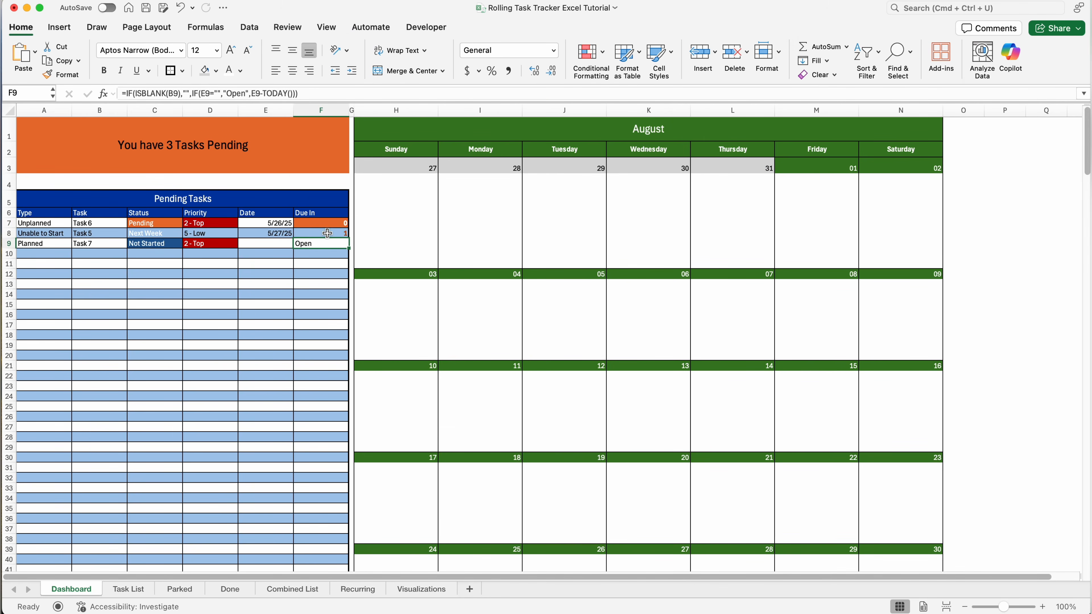
click(327, 233)
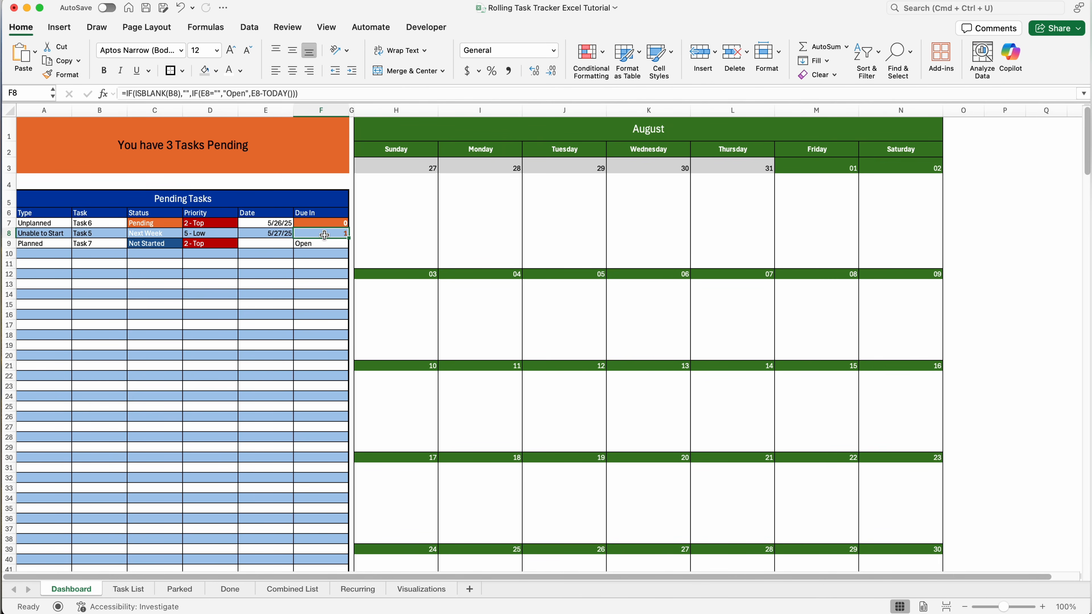
click(332, 223)
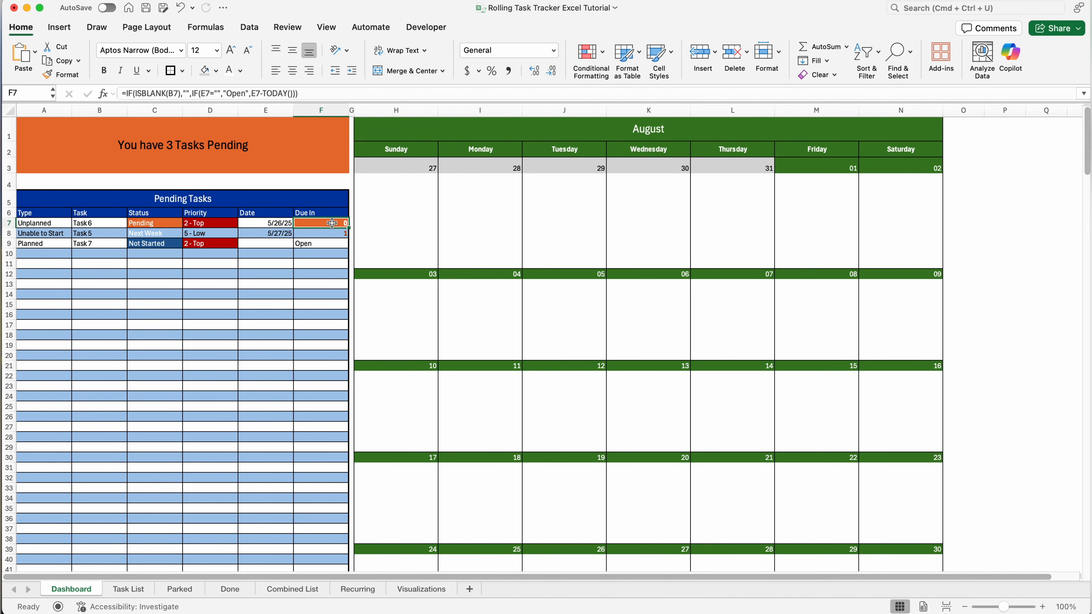
click(271, 284)
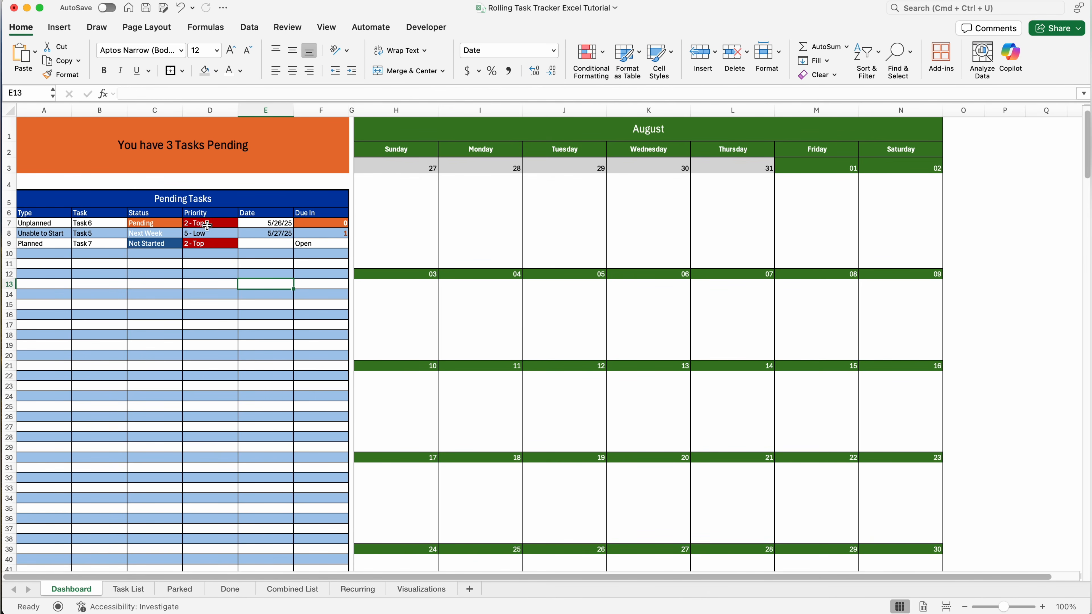
Open the conditional formatting rules for the whole Pending Tasks table, A5:F56, and turn off Stop If True for the between rule starting at 0
drag(292, 199, 244, 532)
click(586, 51)
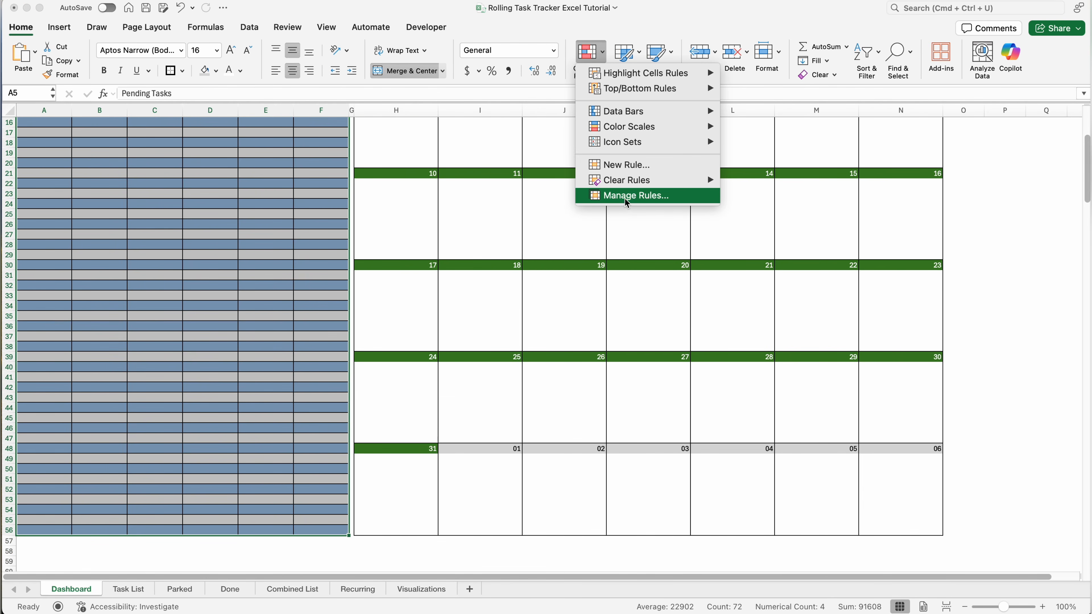
click(627, 197)
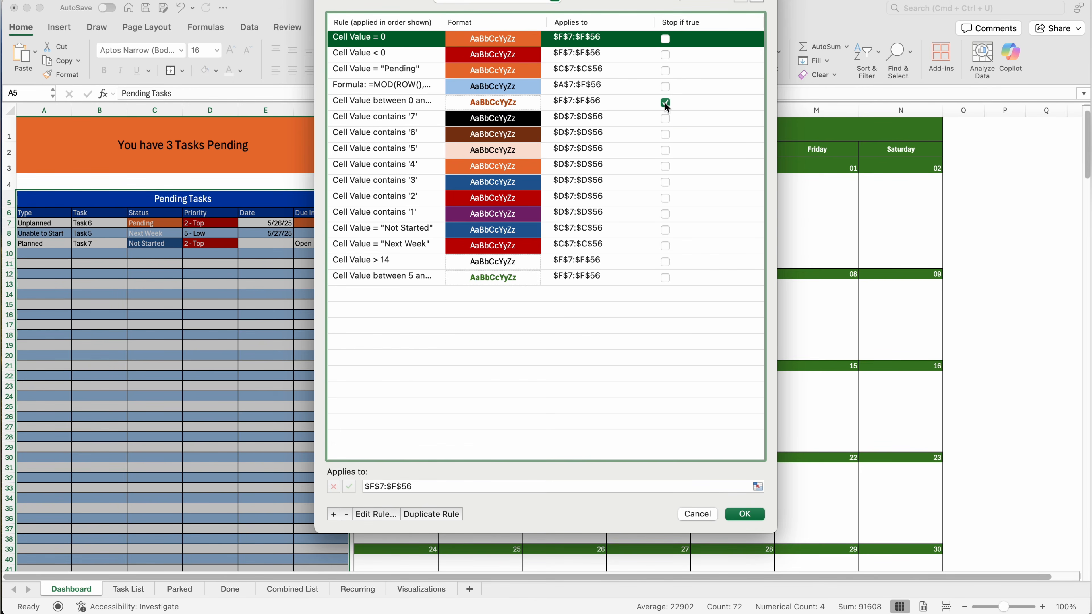
click(666, 103)
click(666, 103)
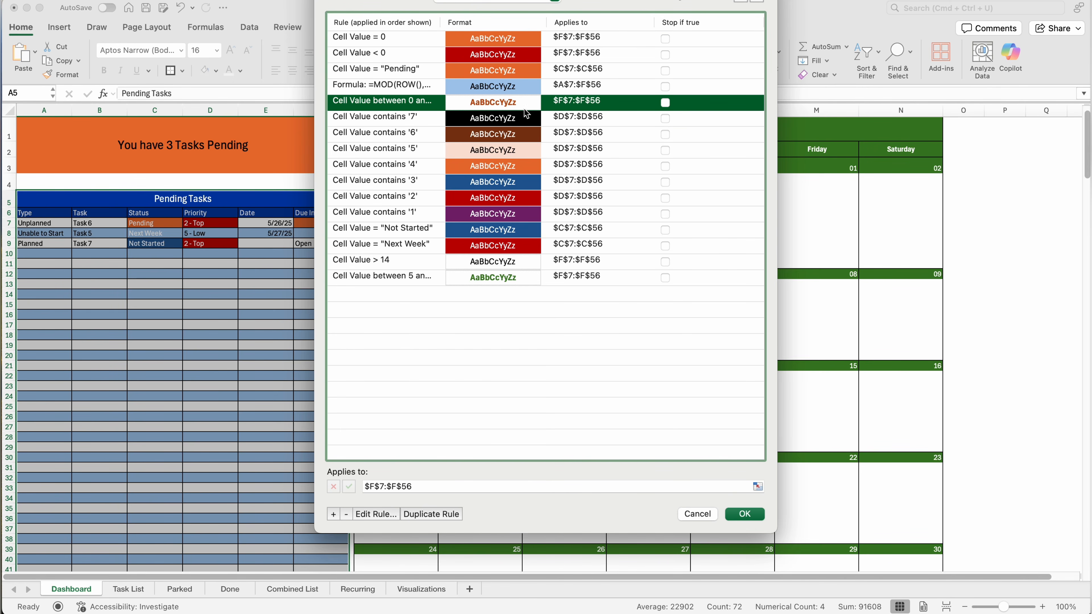
Move the MOD(ROW()) banding rule down to just below the "Next Week" rule, above the greater than 14 rule
click(566, 84)
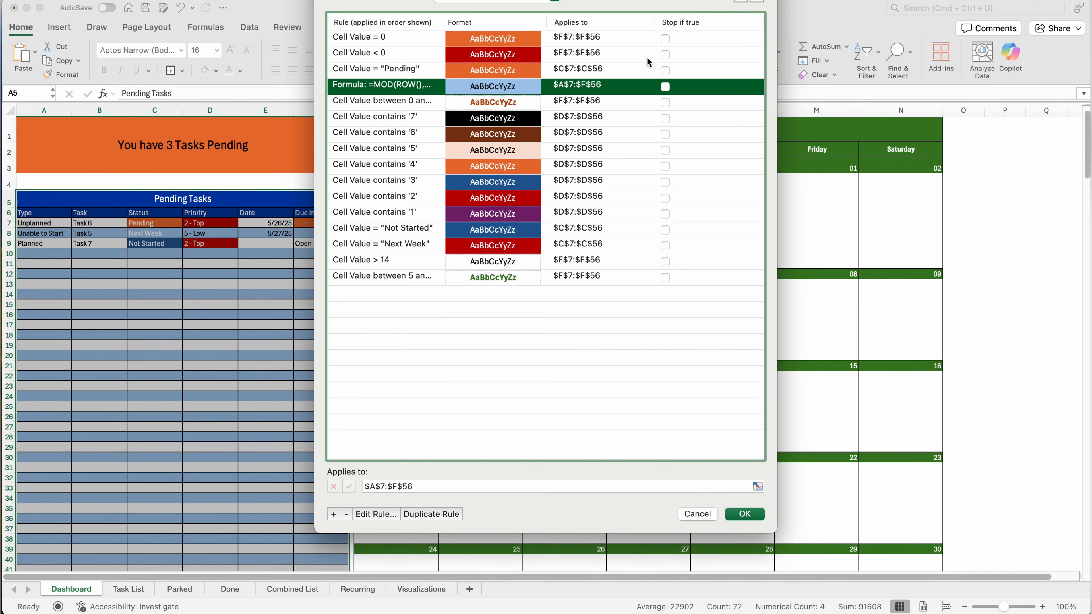
drag(719, 0, 719, 1)
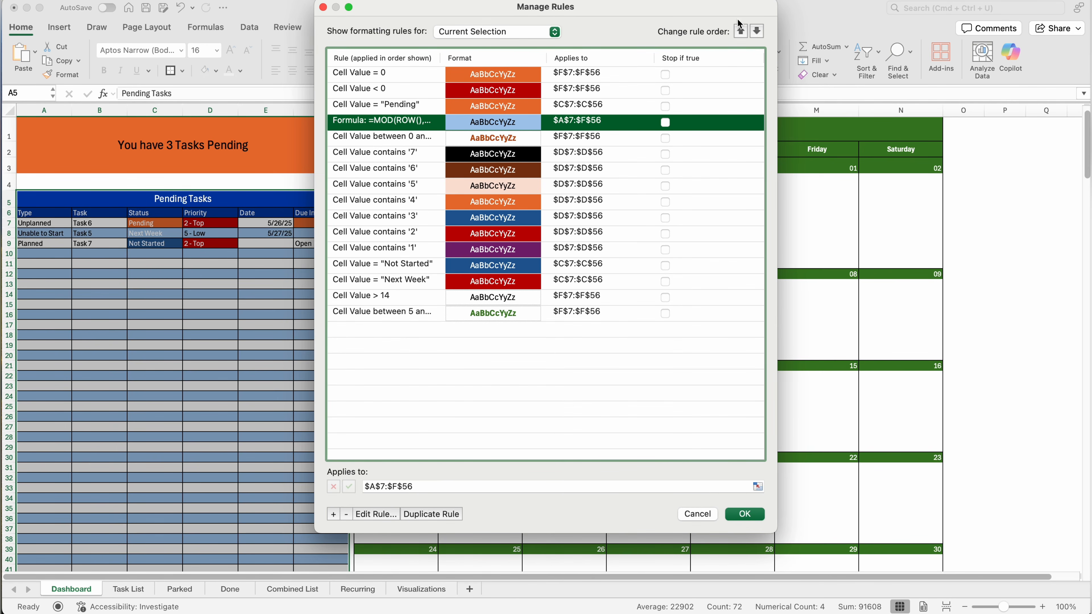
click(757, 31)
triple_click(757, 31)
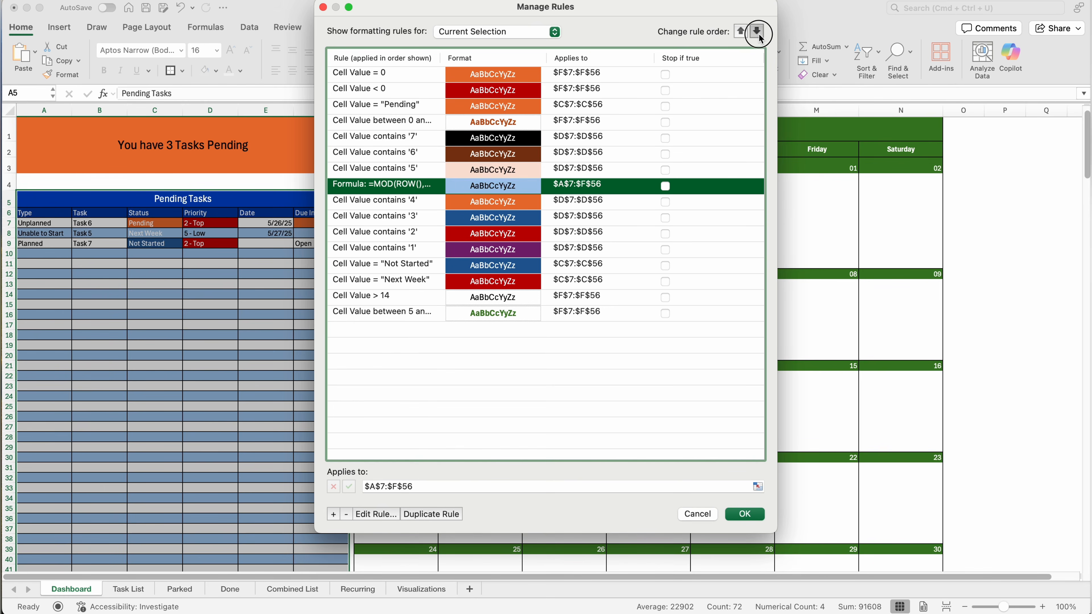
triple_click(757, 31)
triple_click(757, 31)
click(757, 31)
Move the between rule starting at 0 directly above the between 5 and 14 rule, turn off its Stop If True, and apply the changes
triple_click(757, 31)
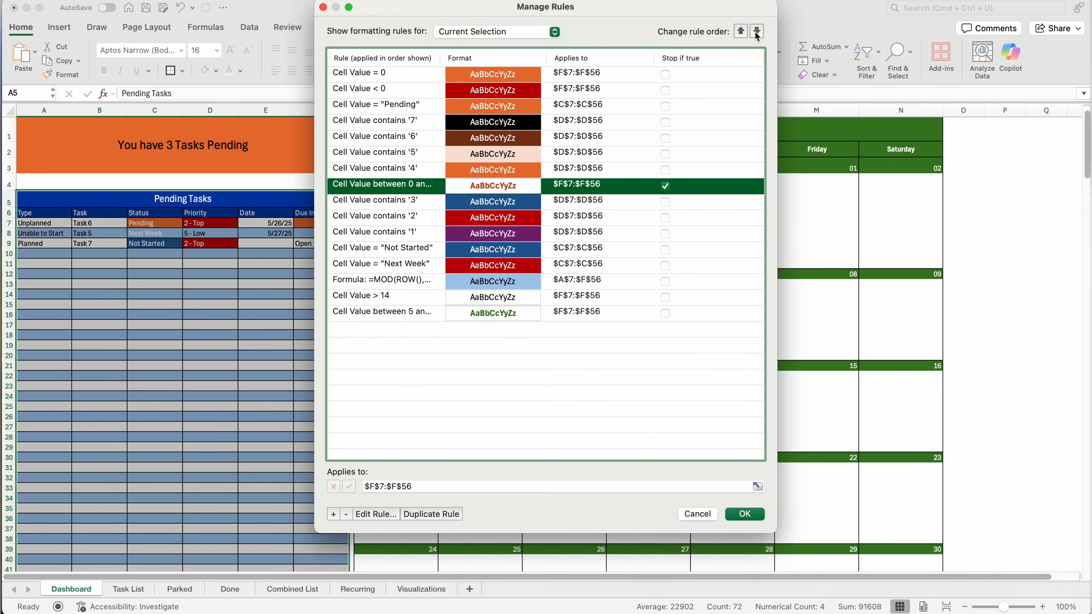
triple_click(757, 31)
double_click(757, 31)
double_click(756, 31)
click(666, 299)
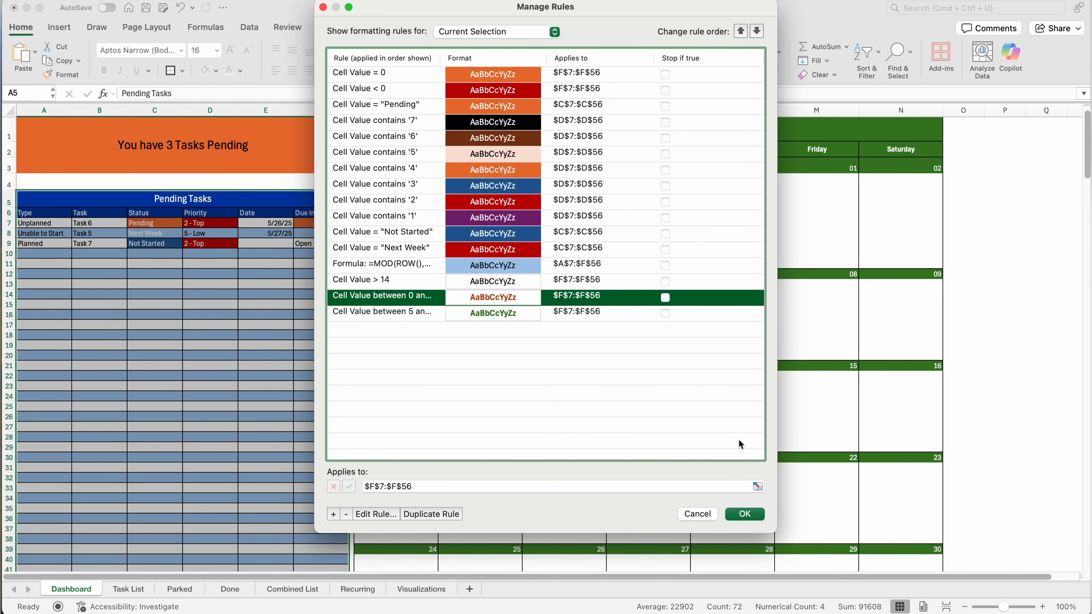
click(745, 514)
click(266, 283)
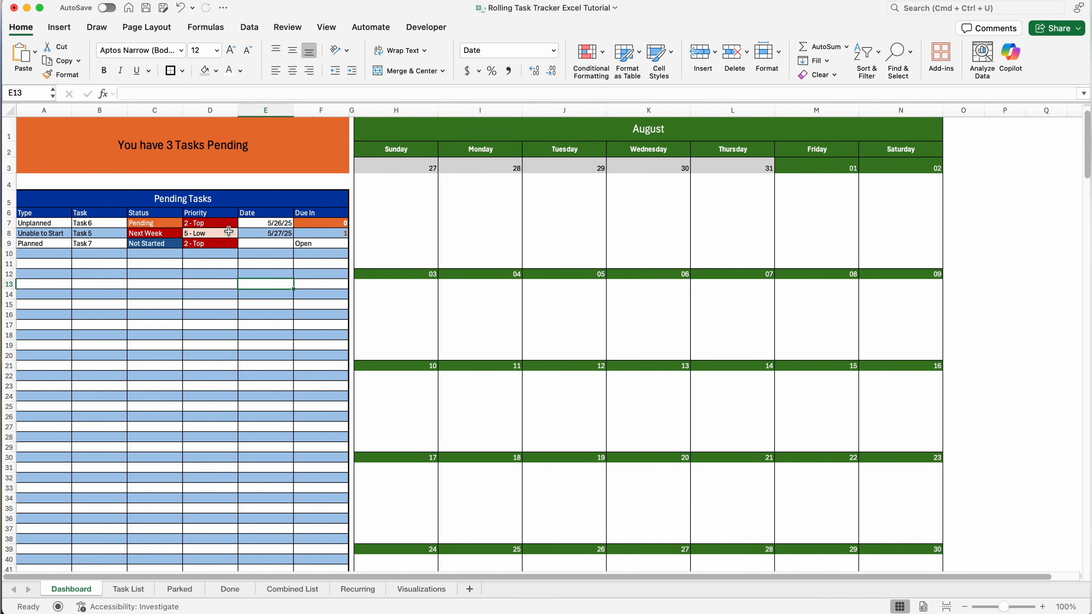
click(338, 234)
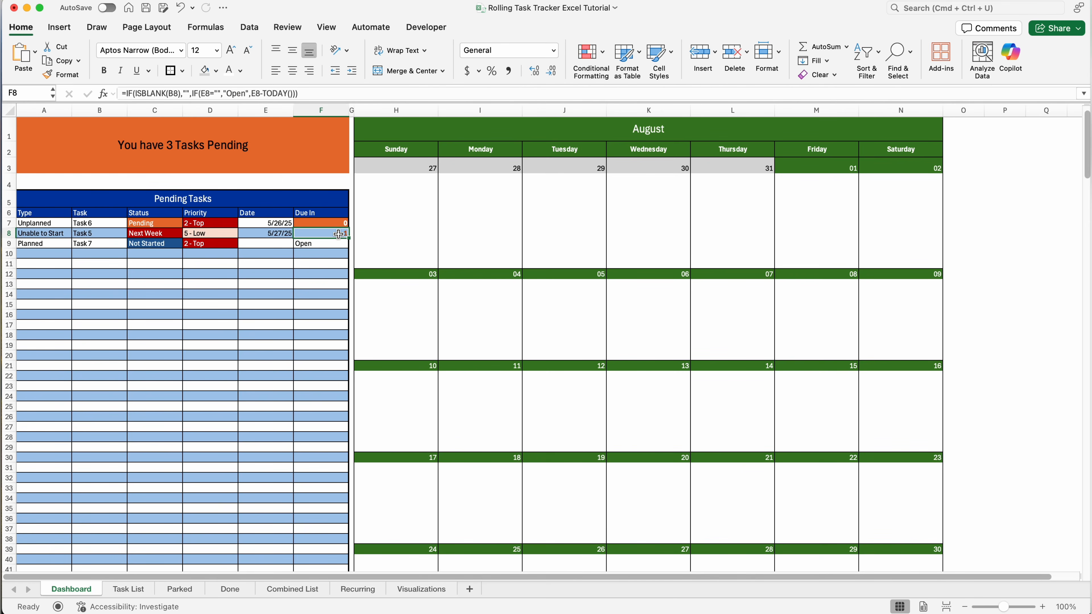
click(303, 262)
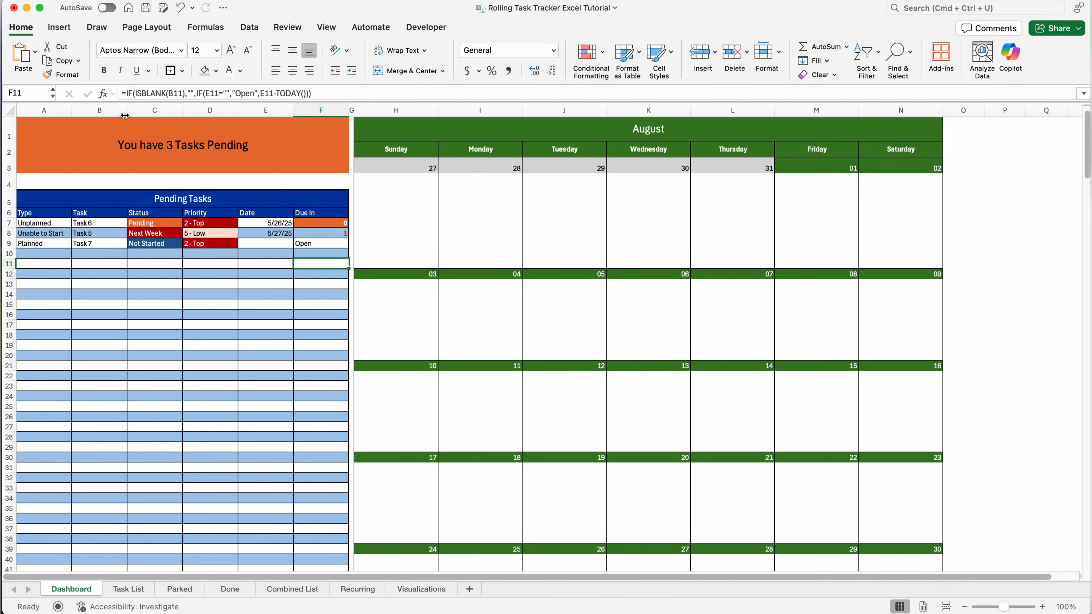
Widen the Task column B on the Dashboard and change the calendar header date in H1 to 5/1/2025
drag(127, 113, 170, 115)
click(540, 135)
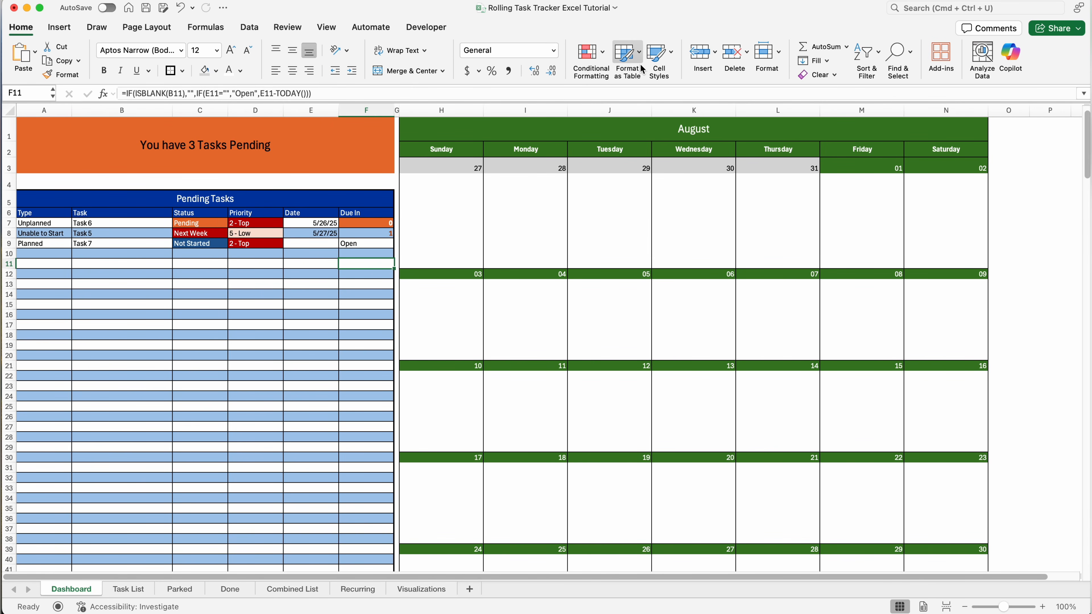
click(124, 94)
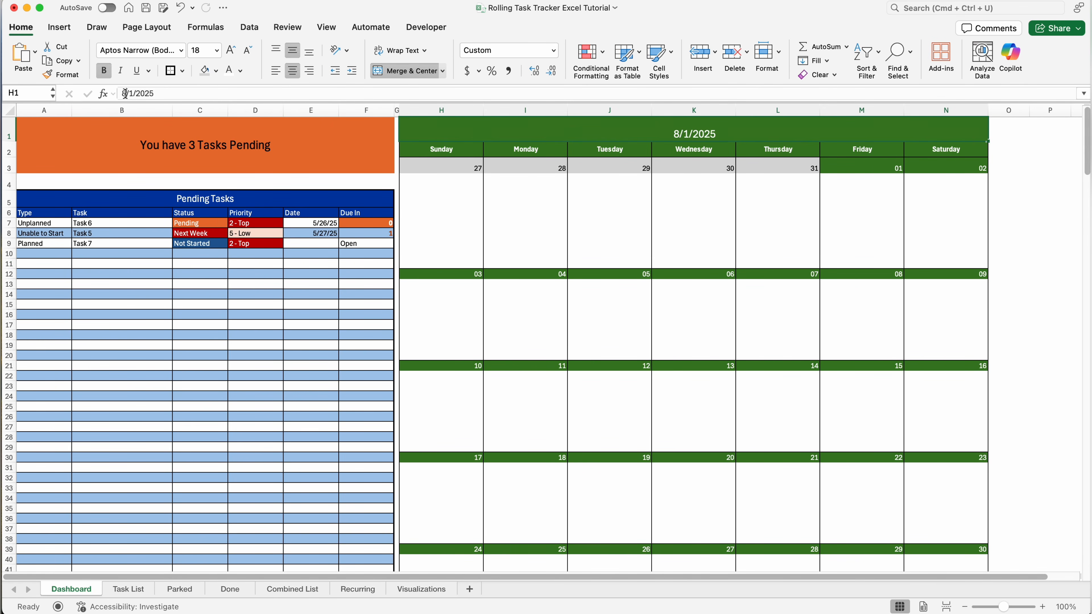
text(5)
key(Return)
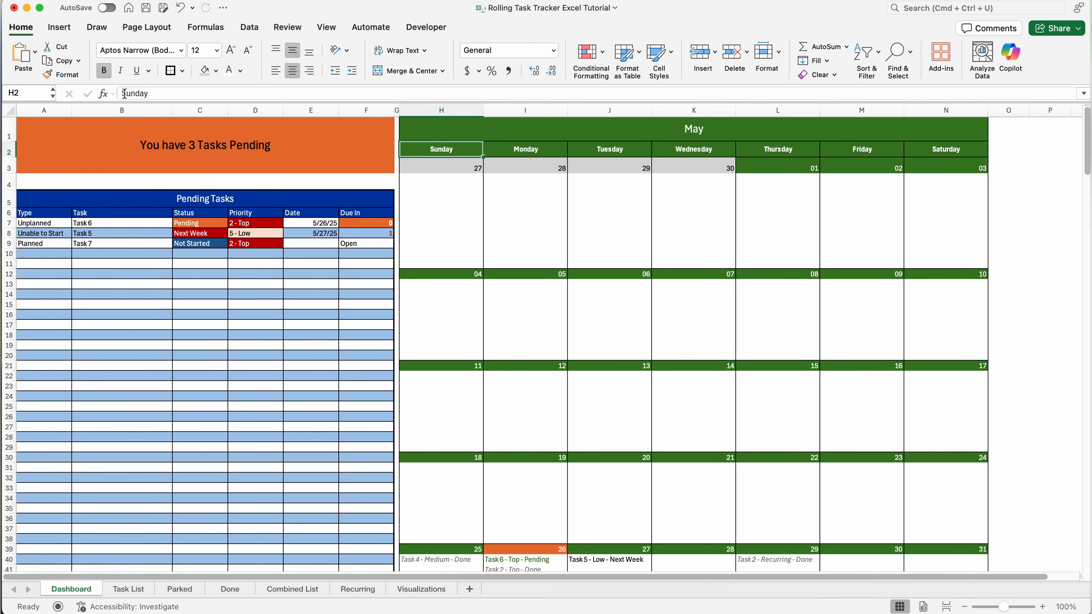
scroll(609, 311, down, 2)
scroll(609, 310, up, 2)
Save the workbook from the Task List sheet and set the Type of the new task in row 6 to Unplanned
click(128, 589)
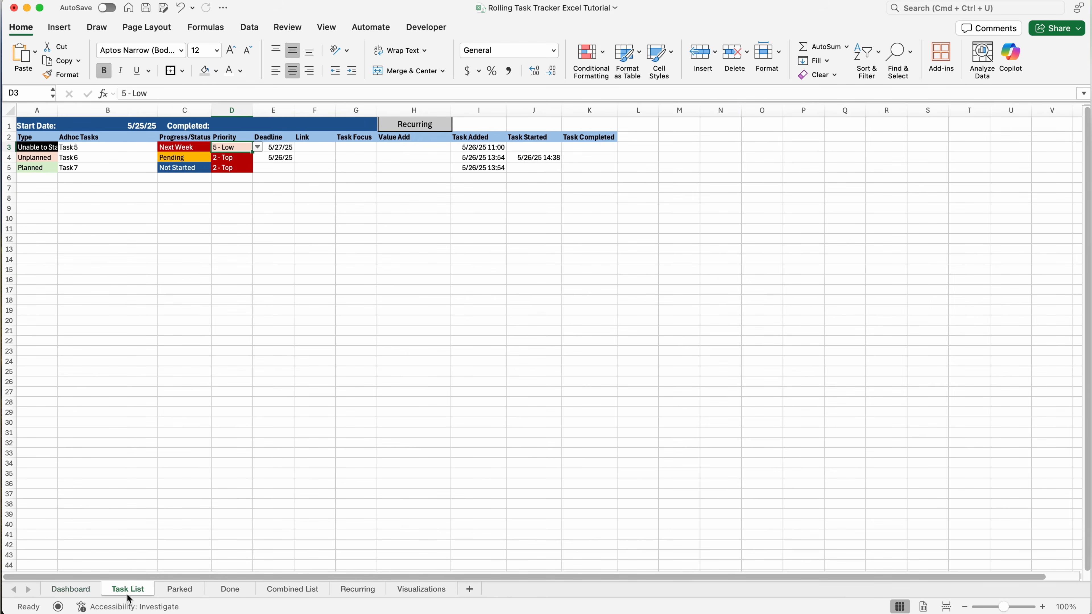
click(146, 9)
click(43, 177)
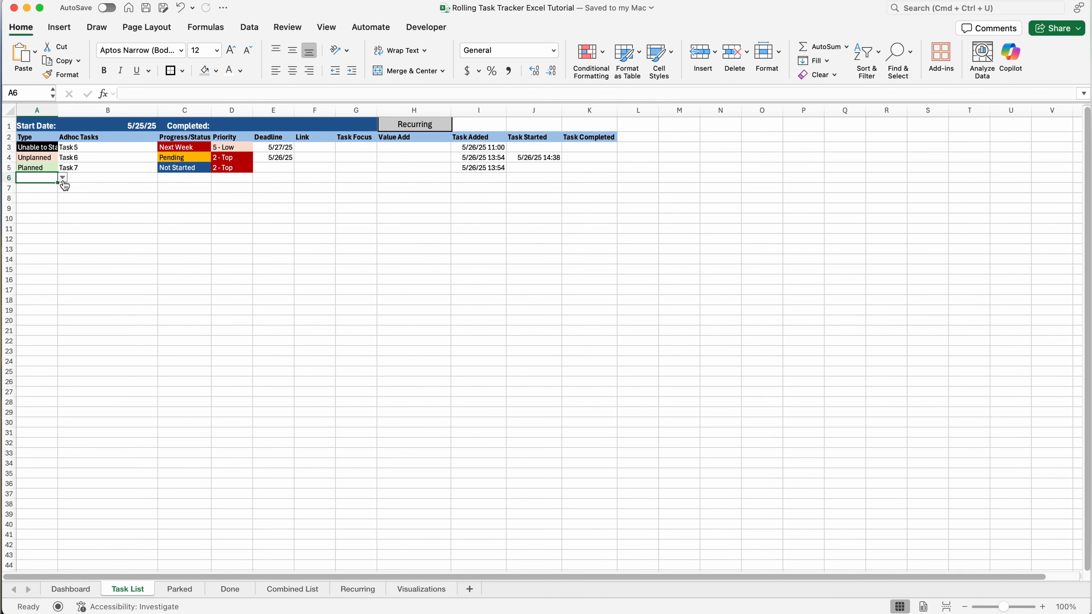
click(63, 178)
click(58, 190)
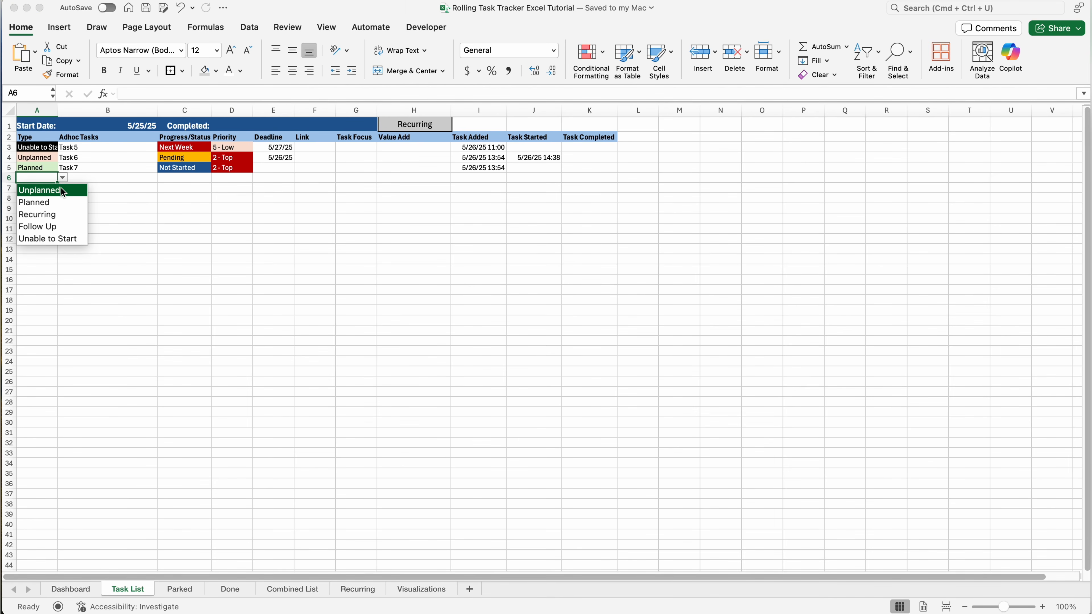
Name the new task in row 6 "Task 10" and set its Progress/Status to Not Started
click(99, 178)
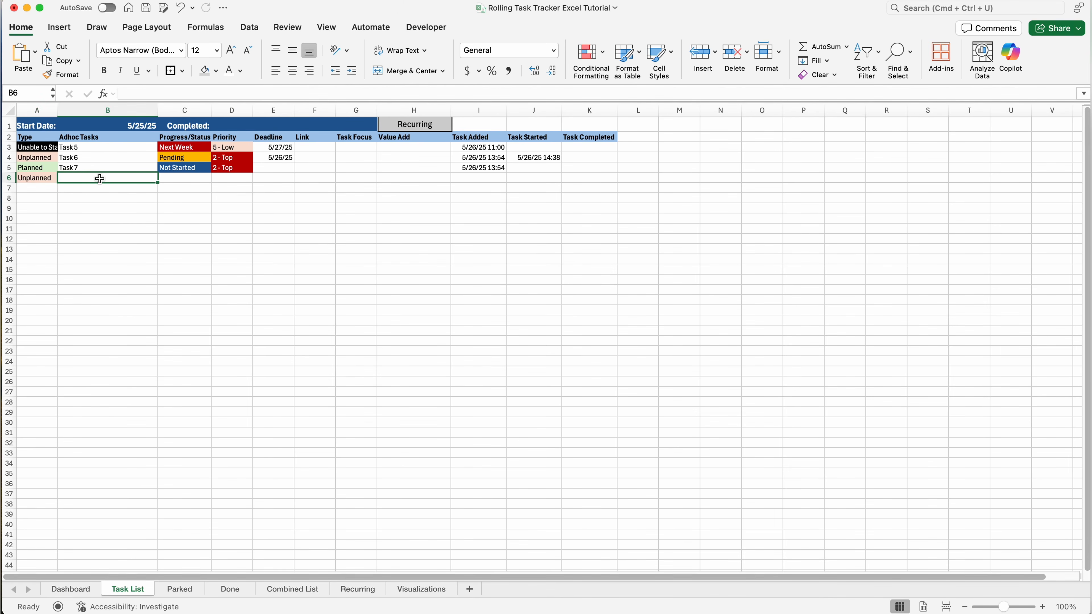
text(Task 2)
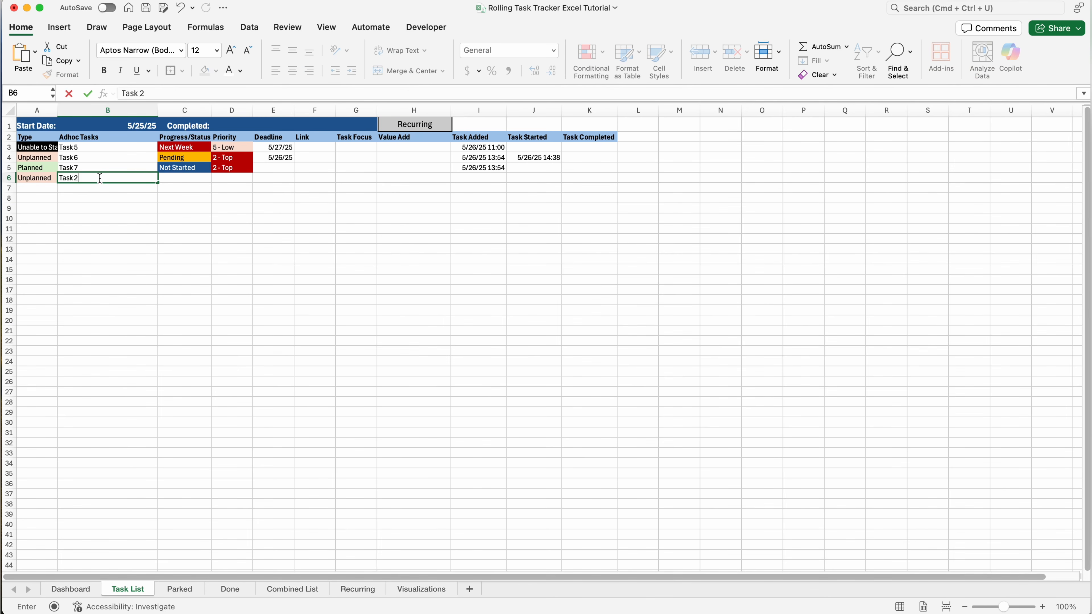
key(Tab)
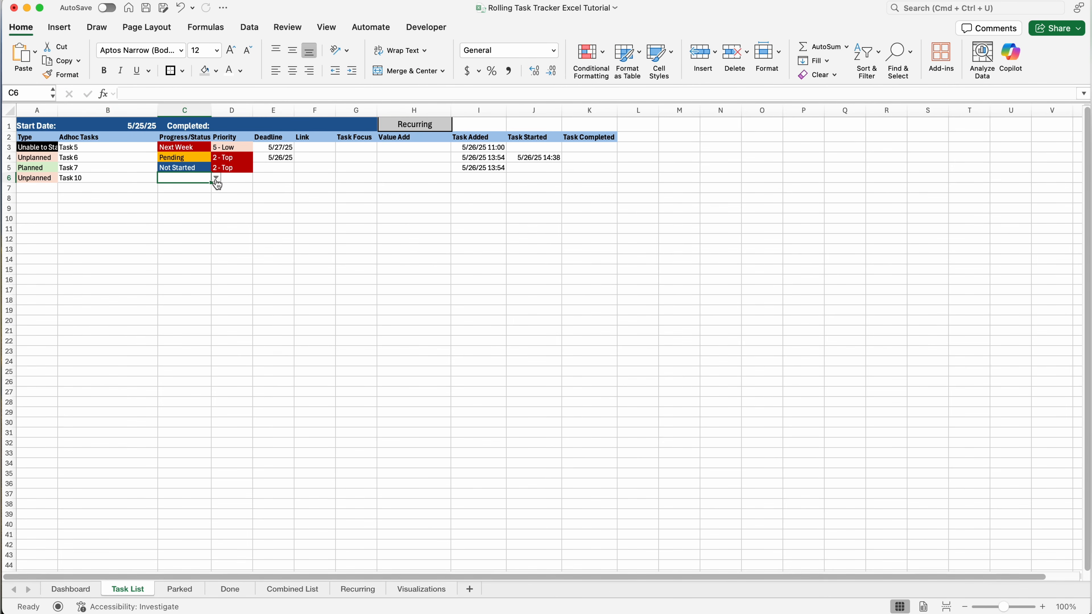
click(215, 177)
click(202, 190)
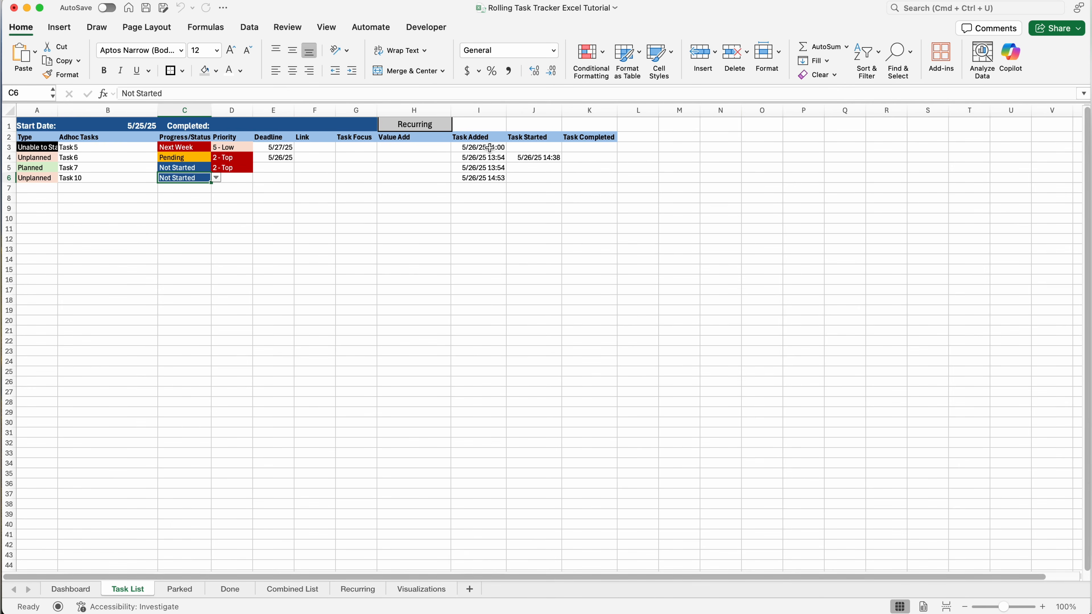
Format the Task Added, Task Started and Task Completed columns (I to K) as Short Date
click(472, 106)
drag(472, 106, 604, 103)
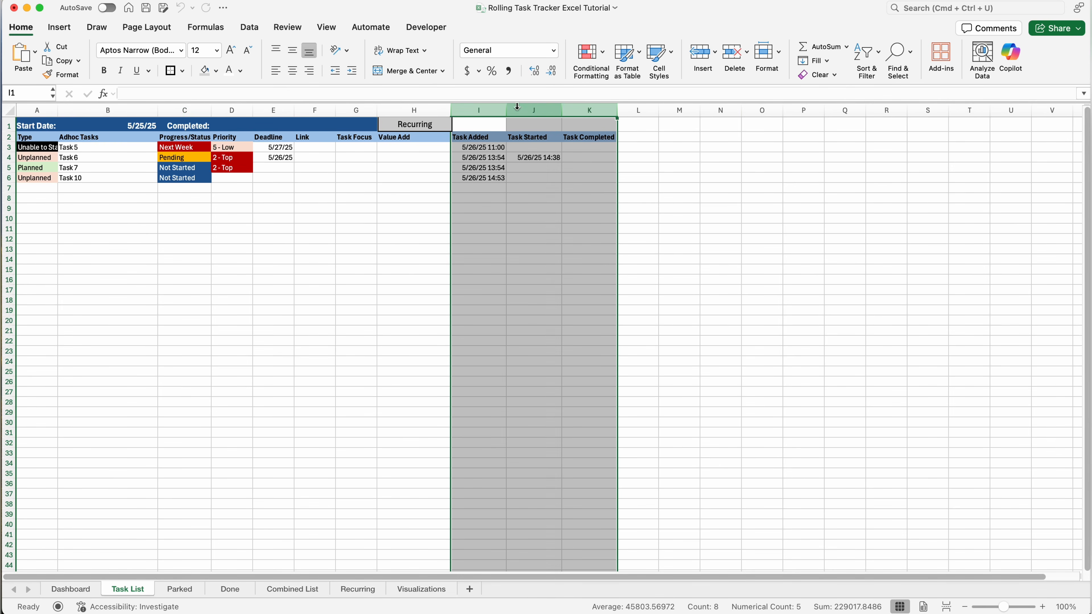
click(554, 50)
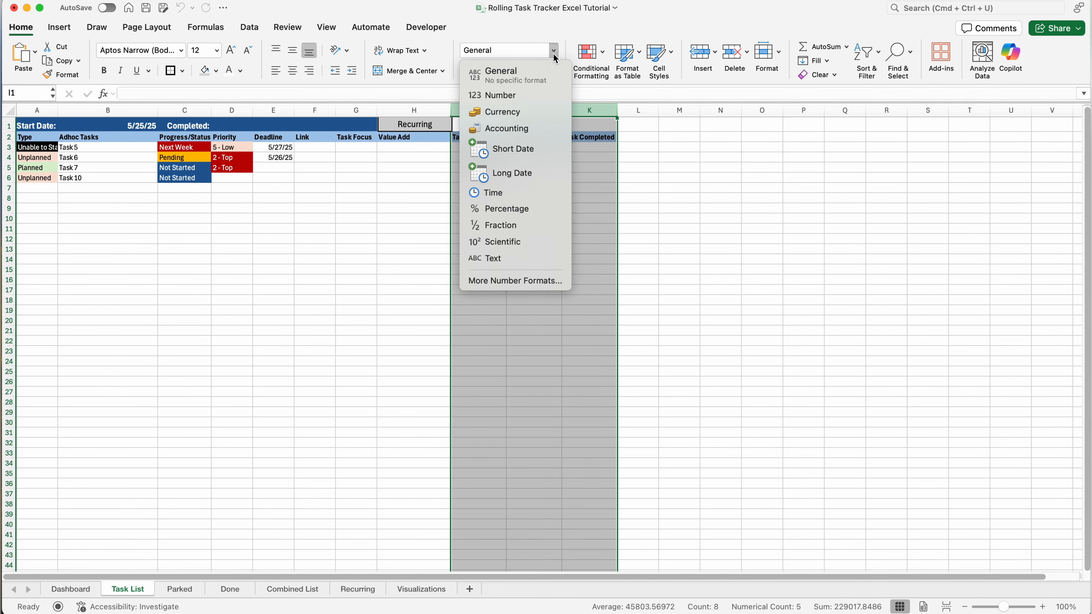
click(525, 150)
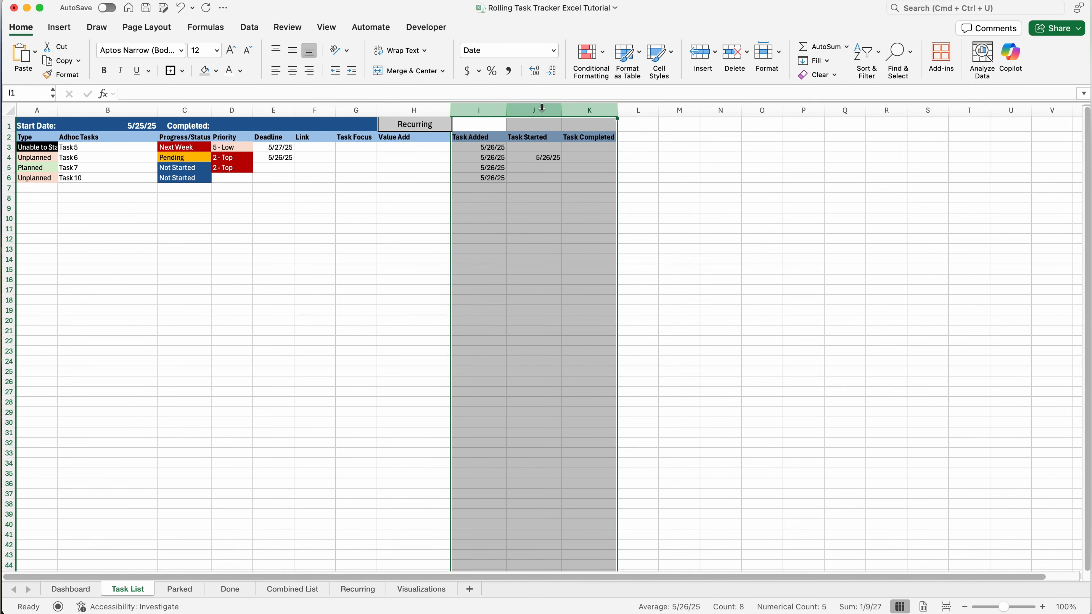
Set the Priority of Task 10 in row 6 to 3 - High and its Deadline to 6/1/25
click(232, 178)
click(258, 178)
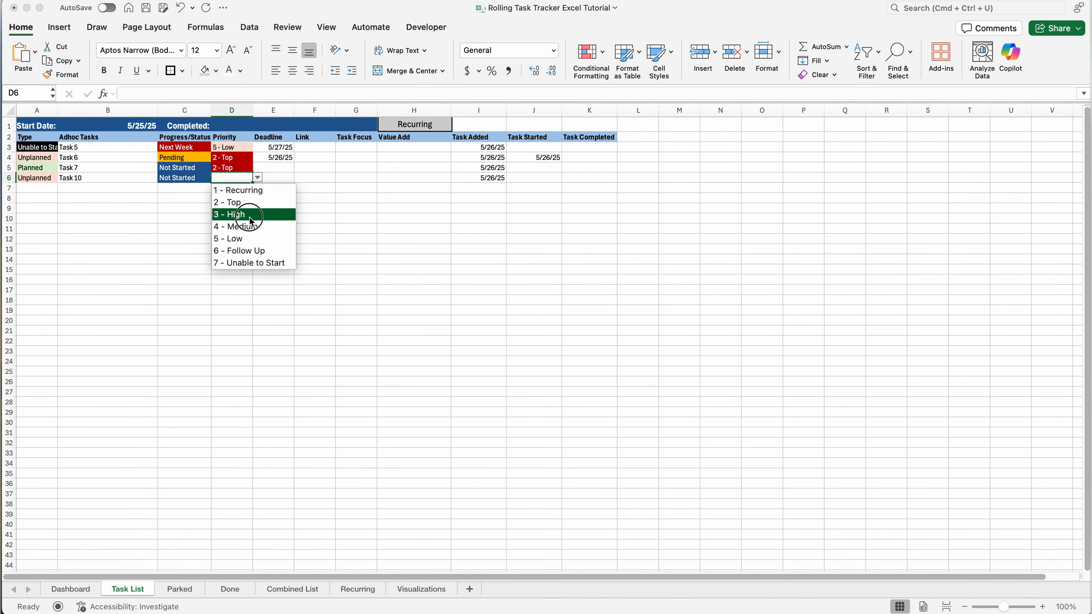
click(251, 217)
double_click(280, 179)
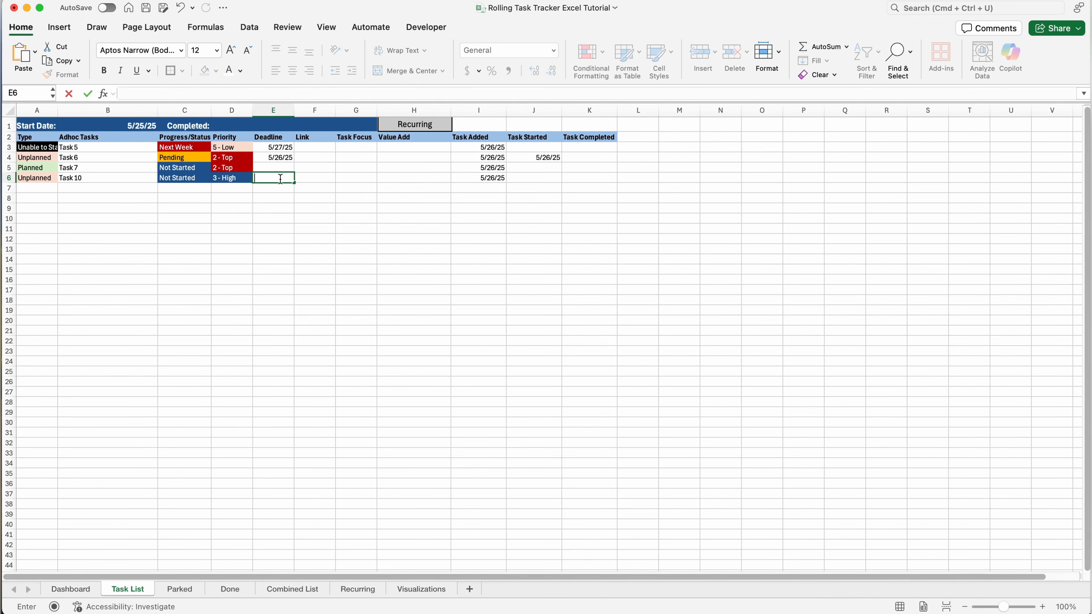
text(6/1/2026)
key(Tab)
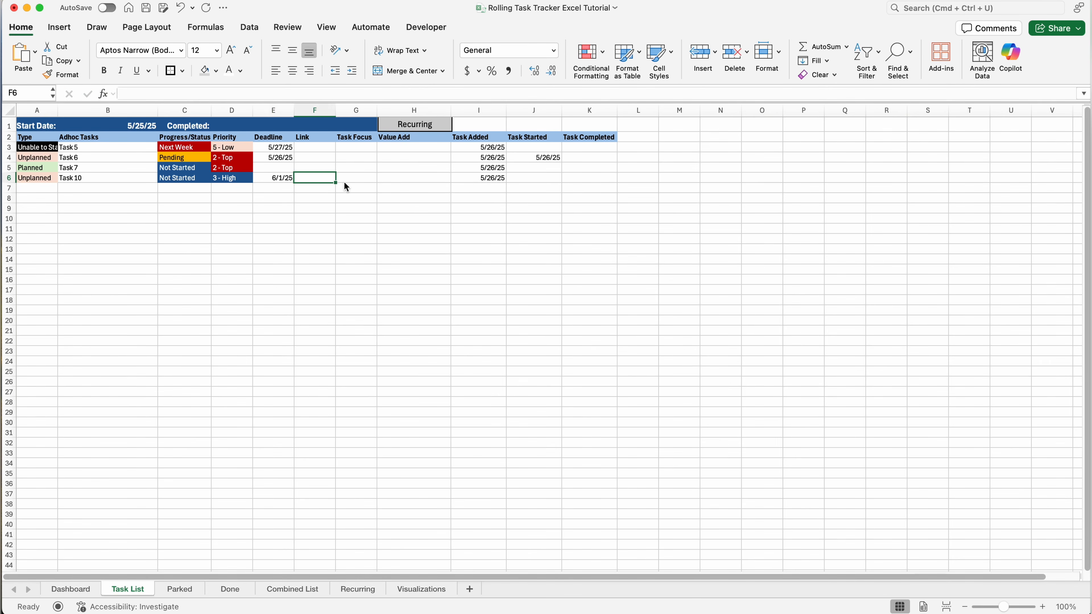
Add google.com as the Link for Task 10 and set its Task Focus to Focus 9
text(google.com)
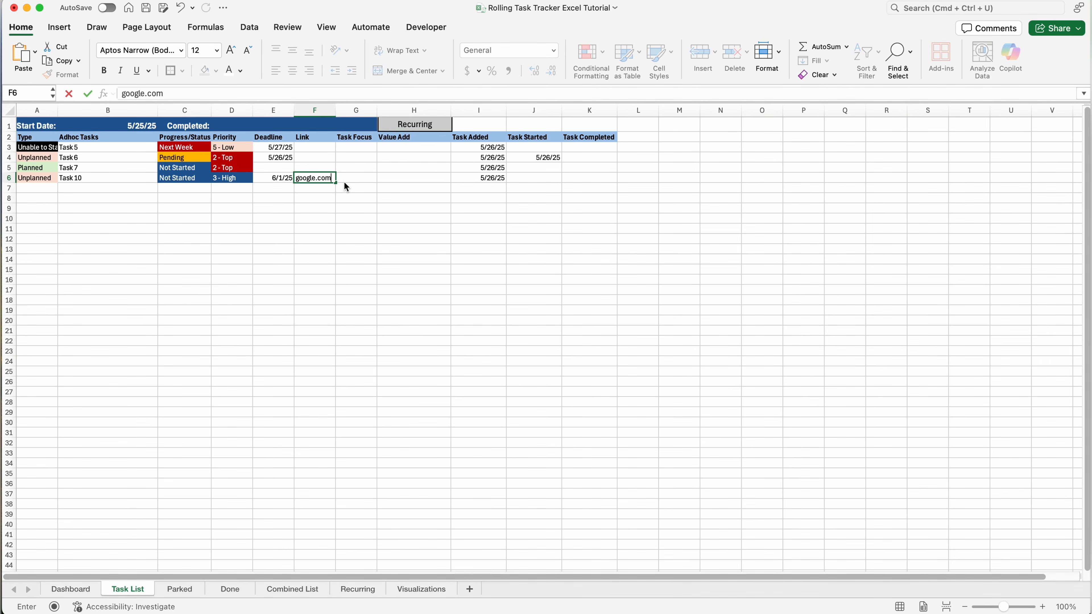
key(Tab)
click(381, 178)
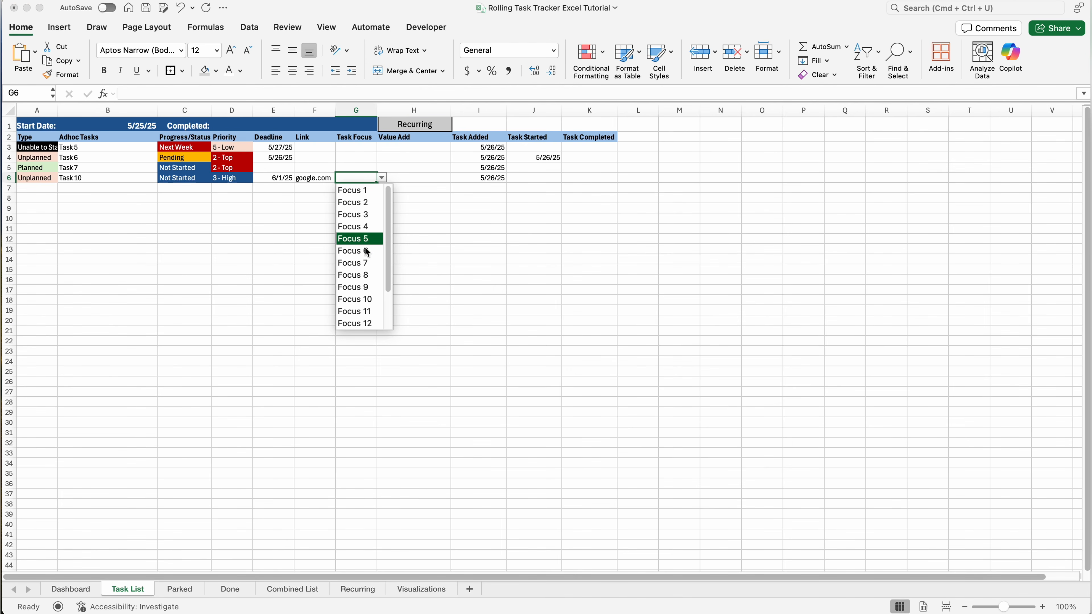
click(366, 287)
click(443, 178)
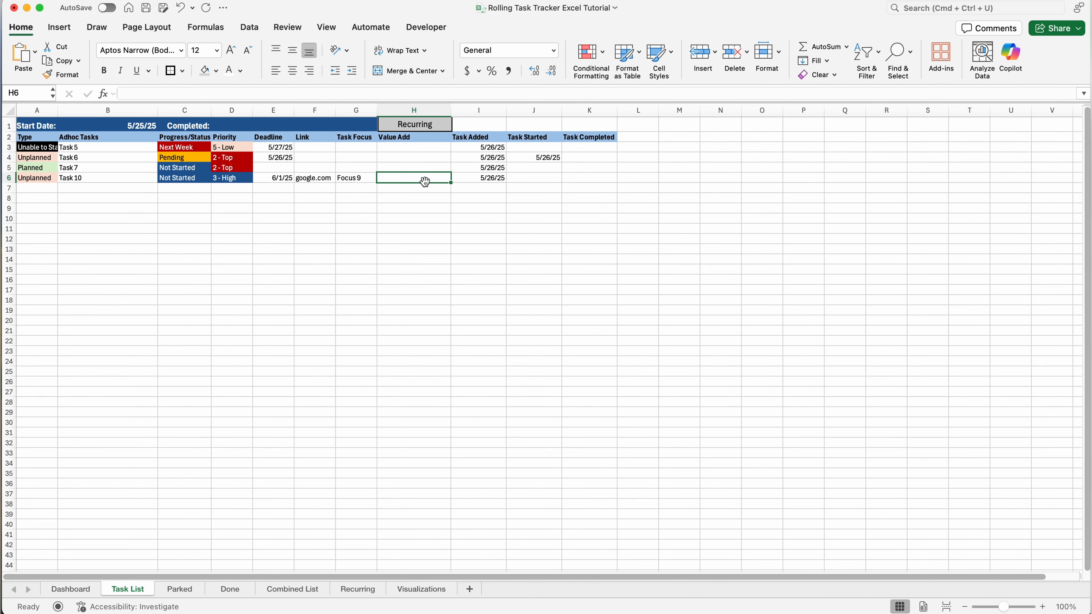
Set Task 10's Progress/Status in C6 to Parked to send it off the Task List sheet
click(192, 178)
click(215, 178)
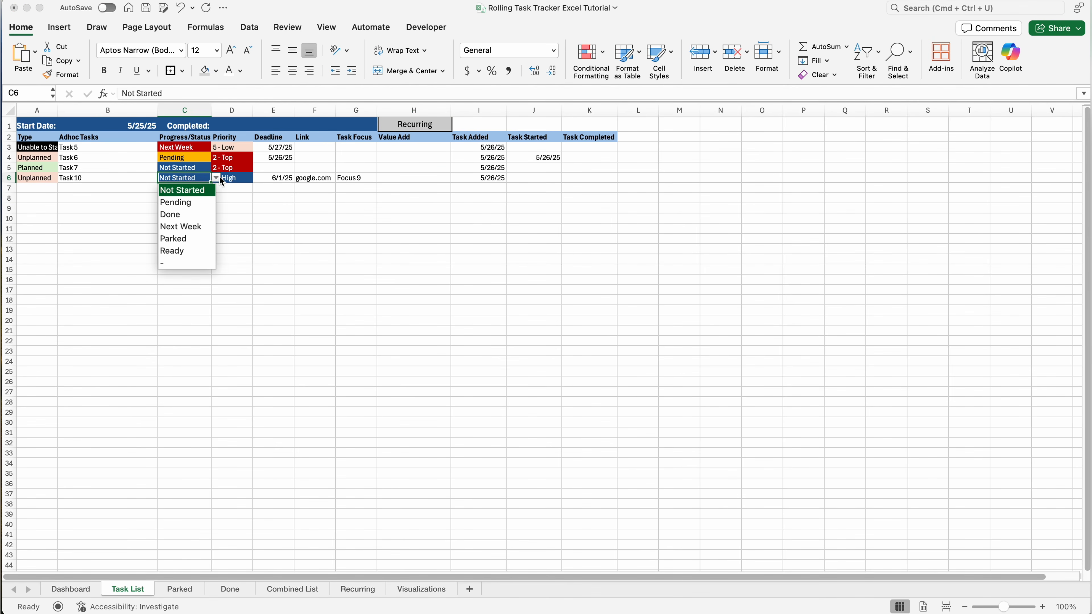
click(182, 243)
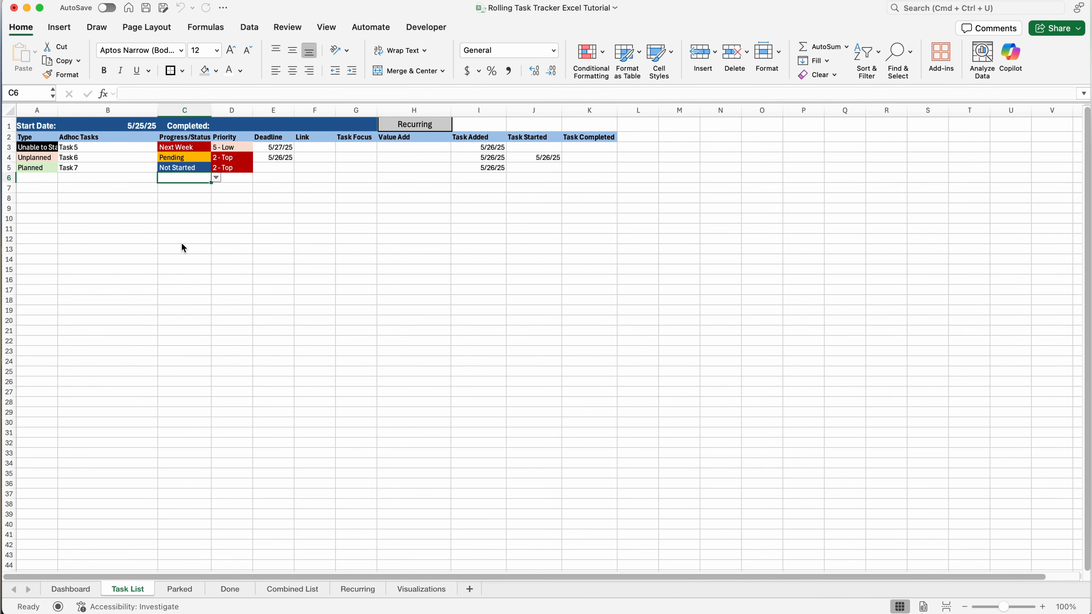
On the Parked sheet, set Task 10's Progress/Status to Ready to return it to the Task List
click(185, 589)
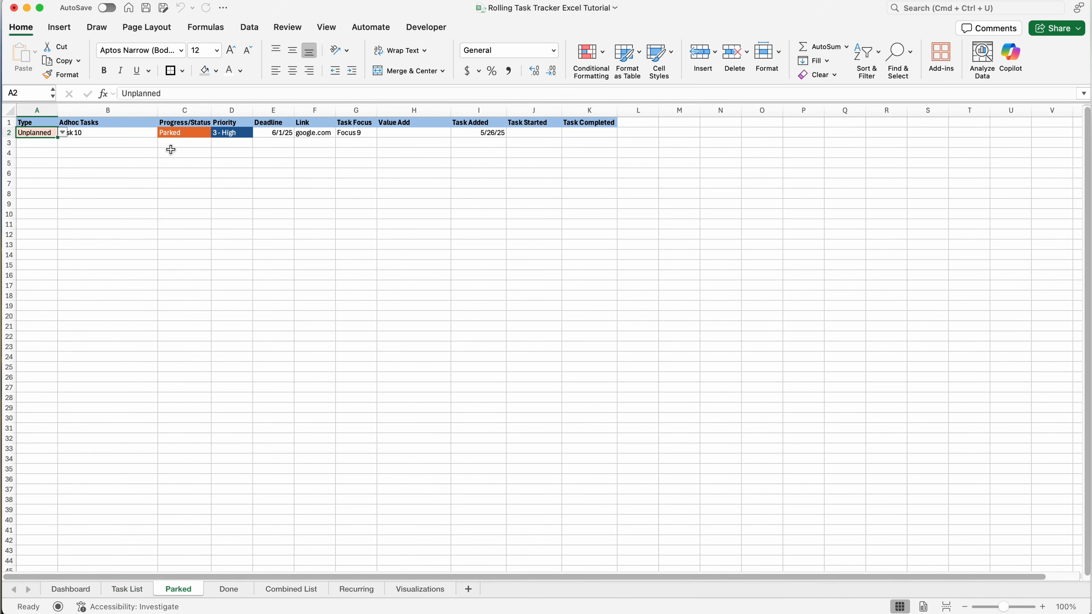
click(188, 134)
click(215, 133)
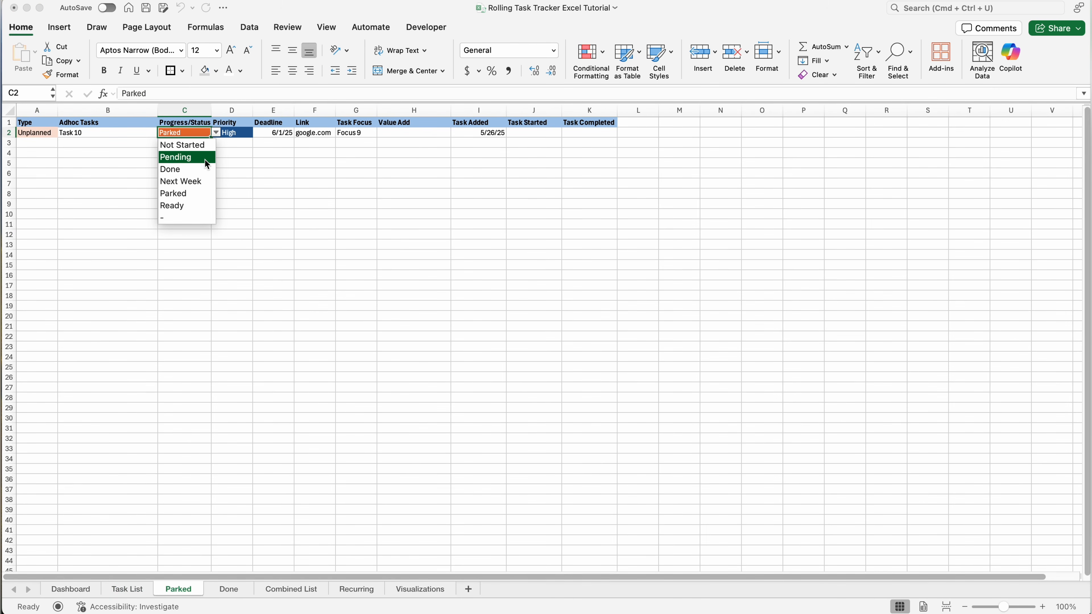
click(189, 206)
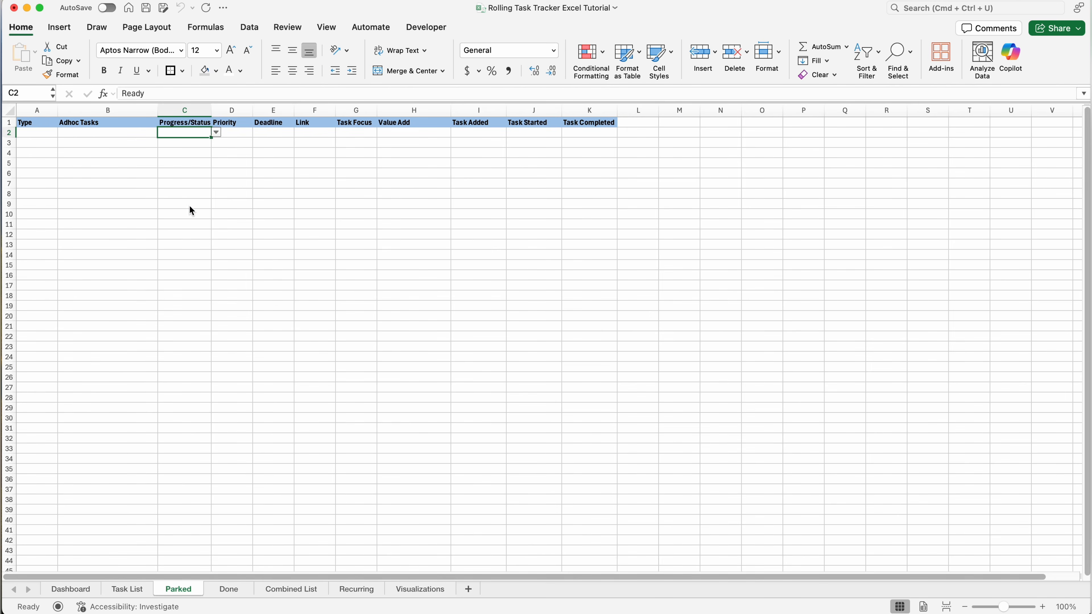
Back on the Task List sheet, set Task 10's Progress/Status to Pending, followed by Done
click(127, 589)
click(216, 177)
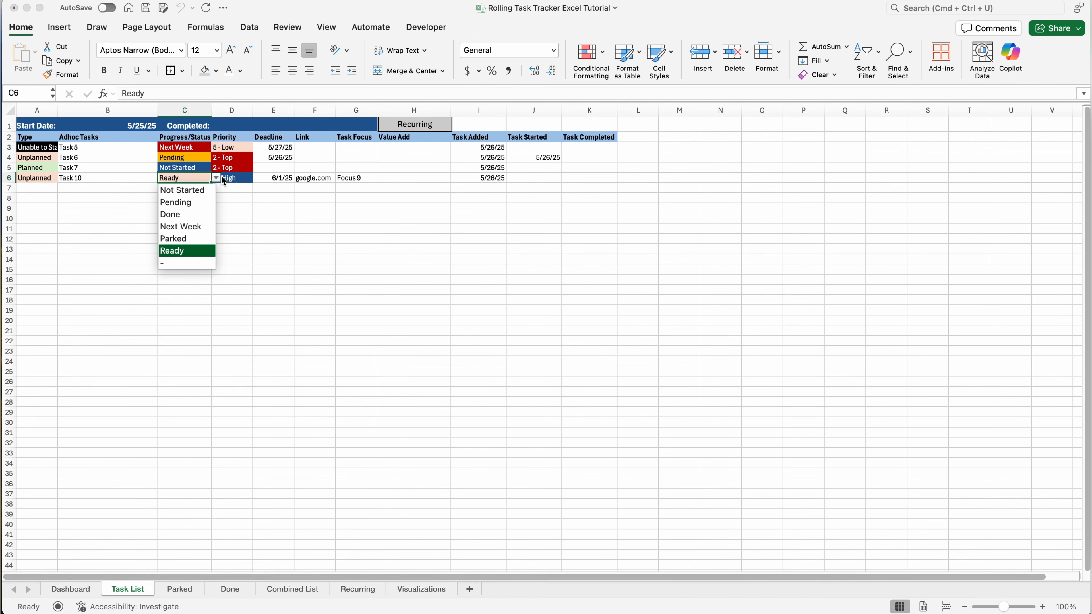
click(193, 205)
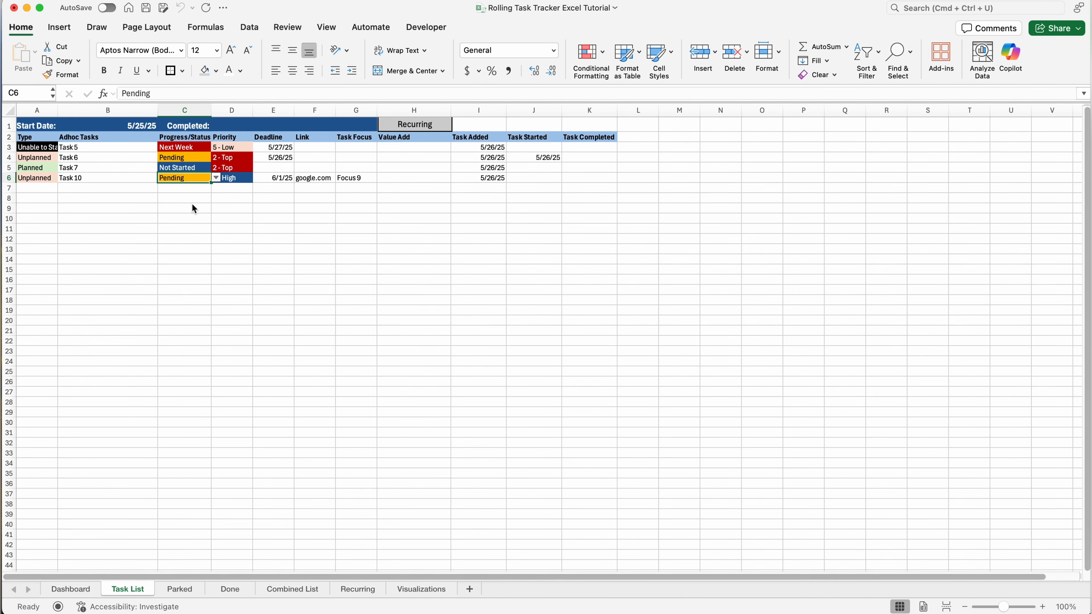
click(215, 178)
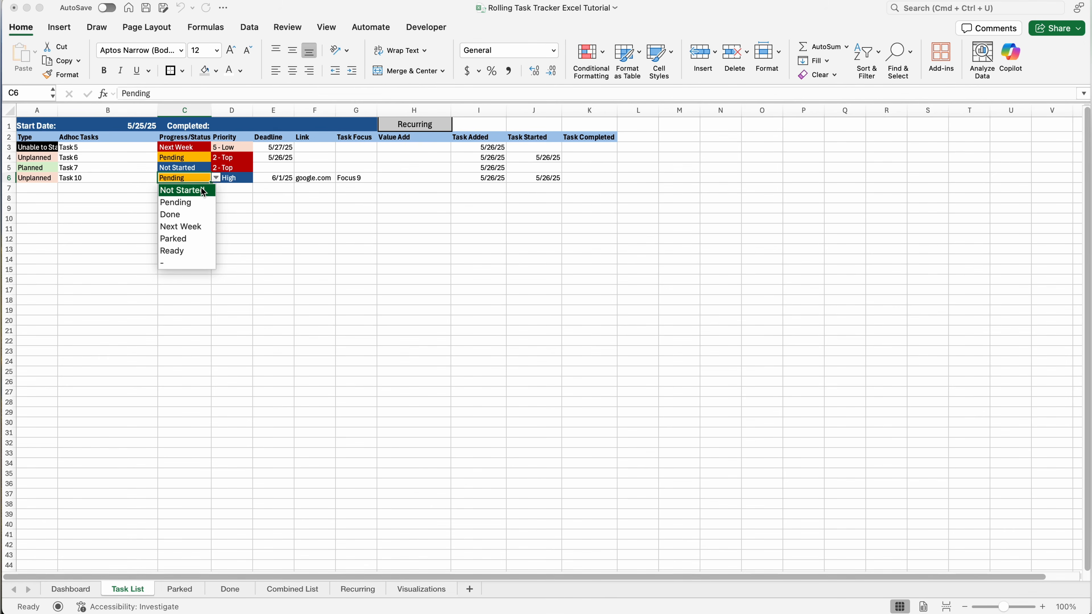
click(192, 215)
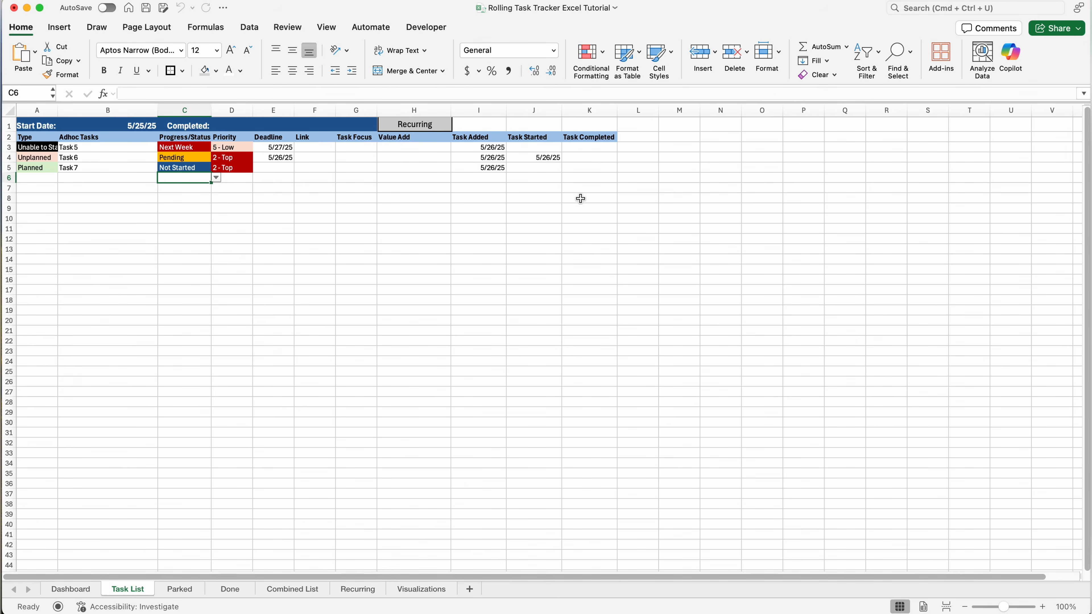
Check the Met Deadline formula and the Start Week value of Task 10 on the Done sheet
click(231, 589)
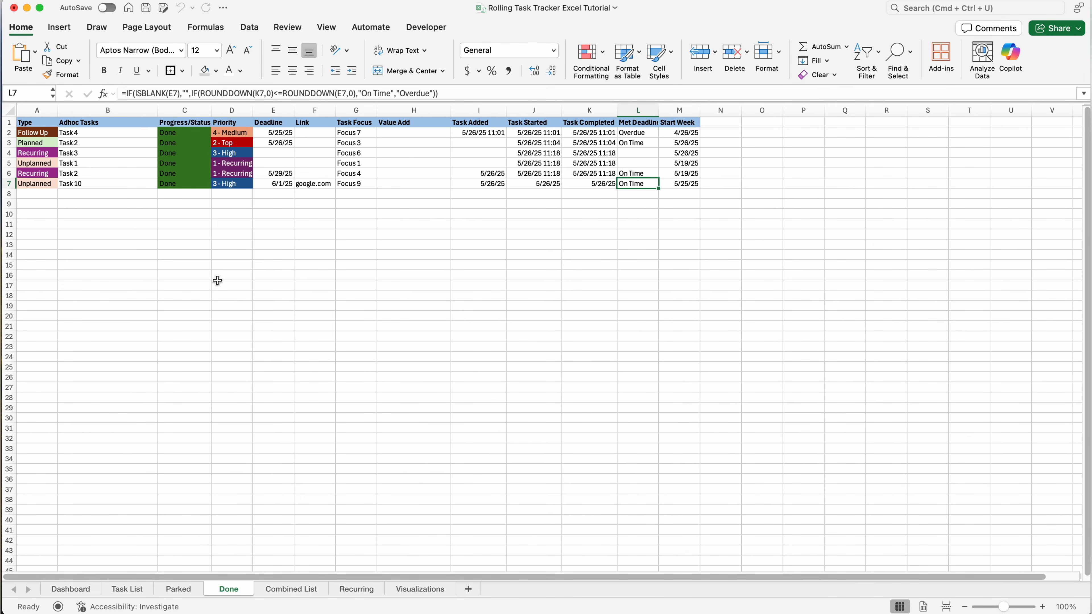
click(688, 186)
click(637, 193)
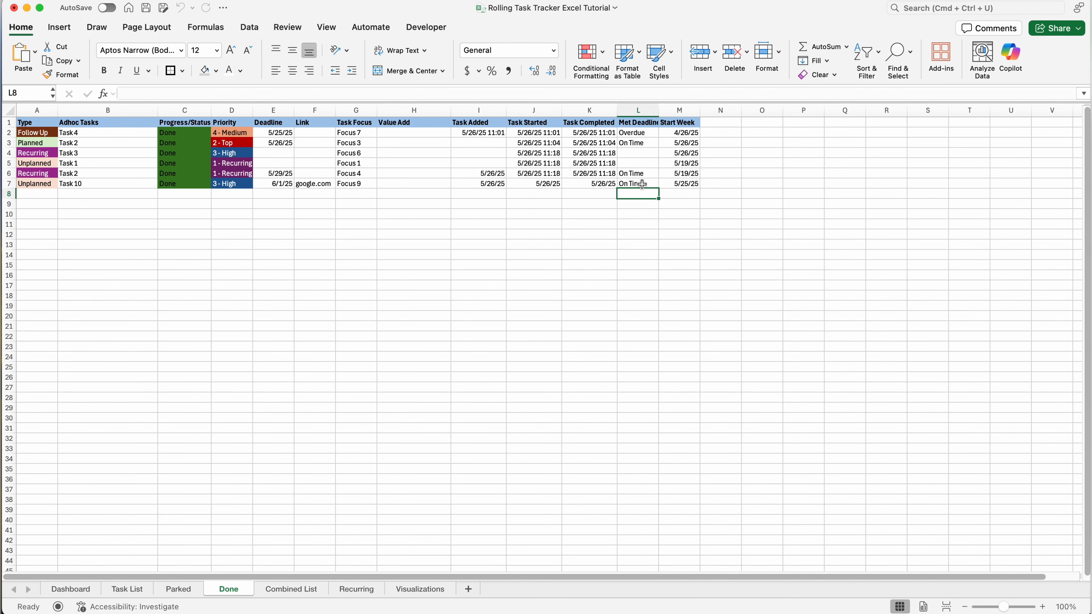
click(641, 184)
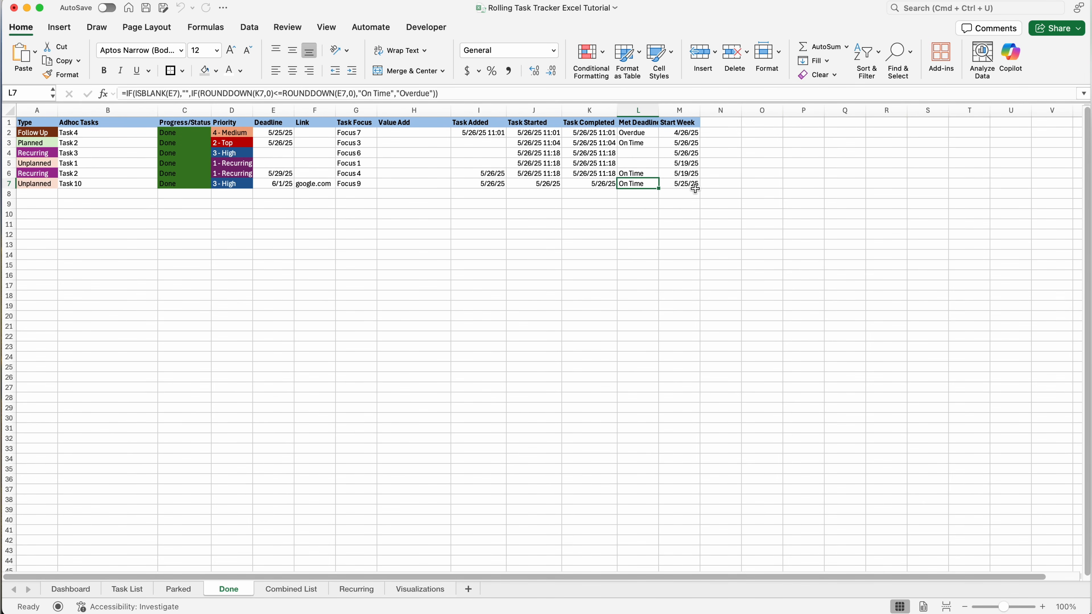
click(680, 184)
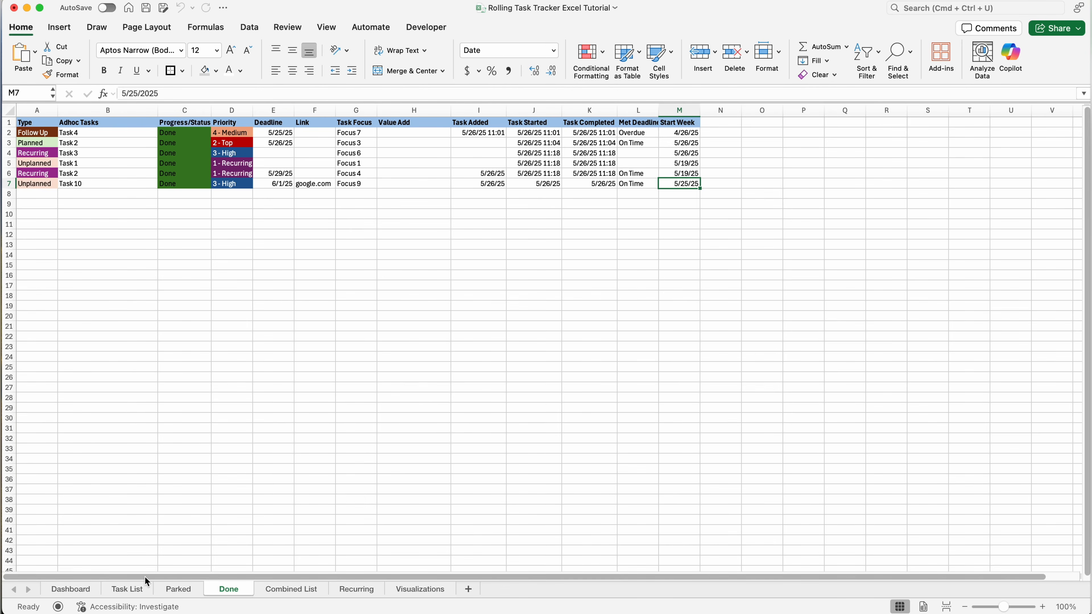
In D1 of the Task List sheet, enter =COUNTIFS(Done!K$1:K$10386,">="&'Task List'!B1,Done!K$1:K$10386,"<="&'Task List'!B1+7) to count completed tasks
click(127, 589)
click(137, 125)
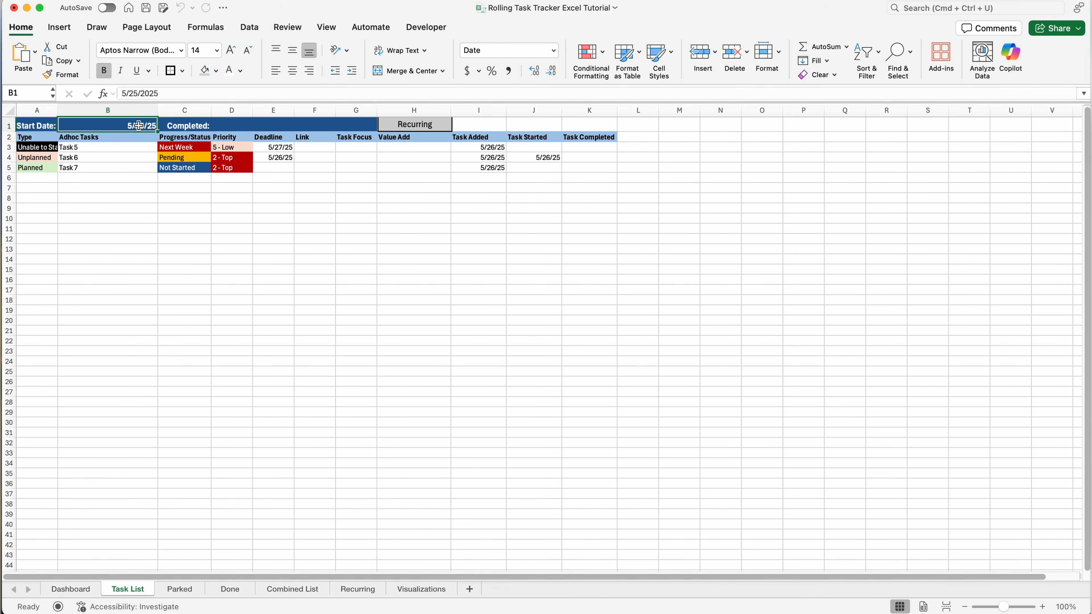
click(234, 125)
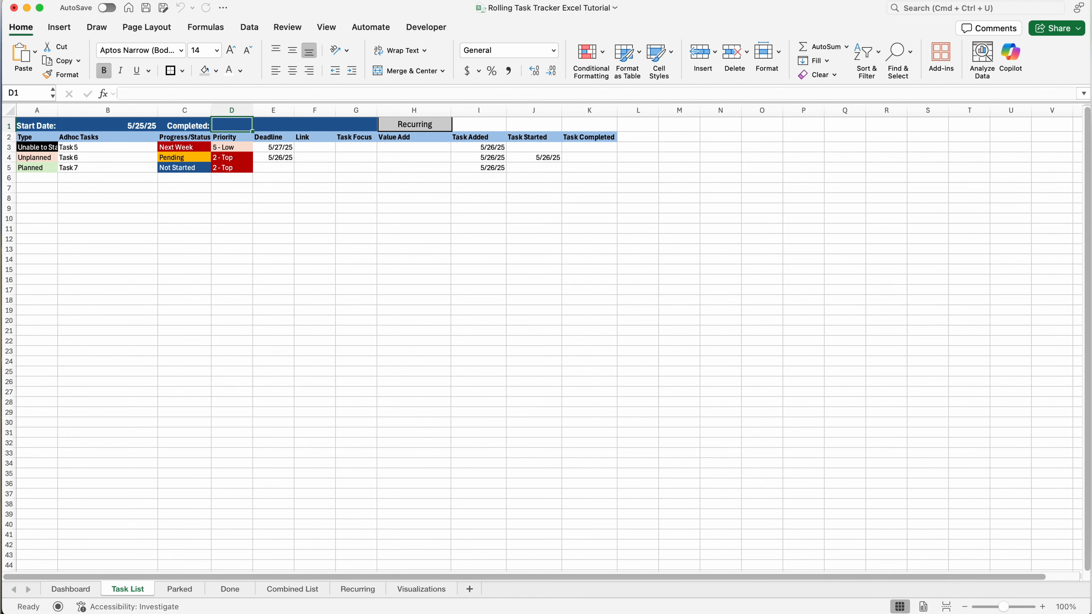
click(248, 126)
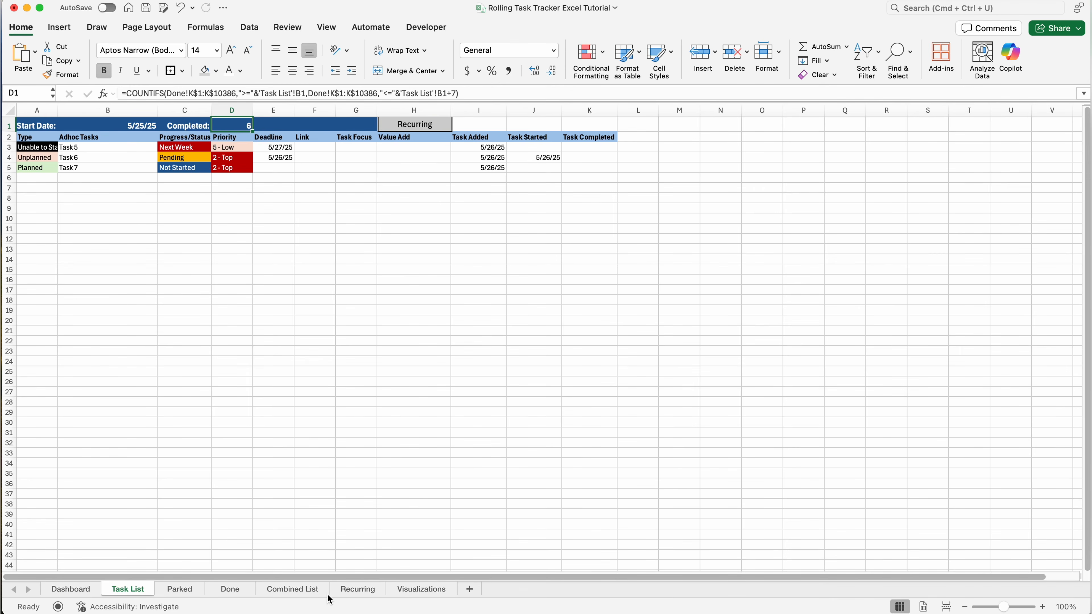
Compare the Task Completed dates on the Done sheet with the Start Date on the Task List sheet
click(239, 593)
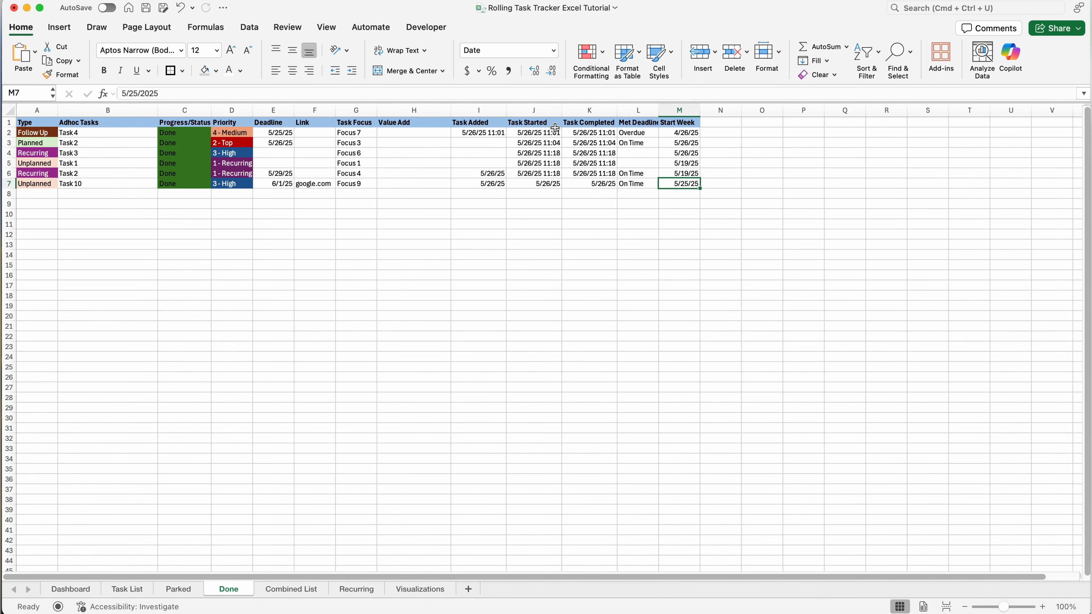
click(132, 589)
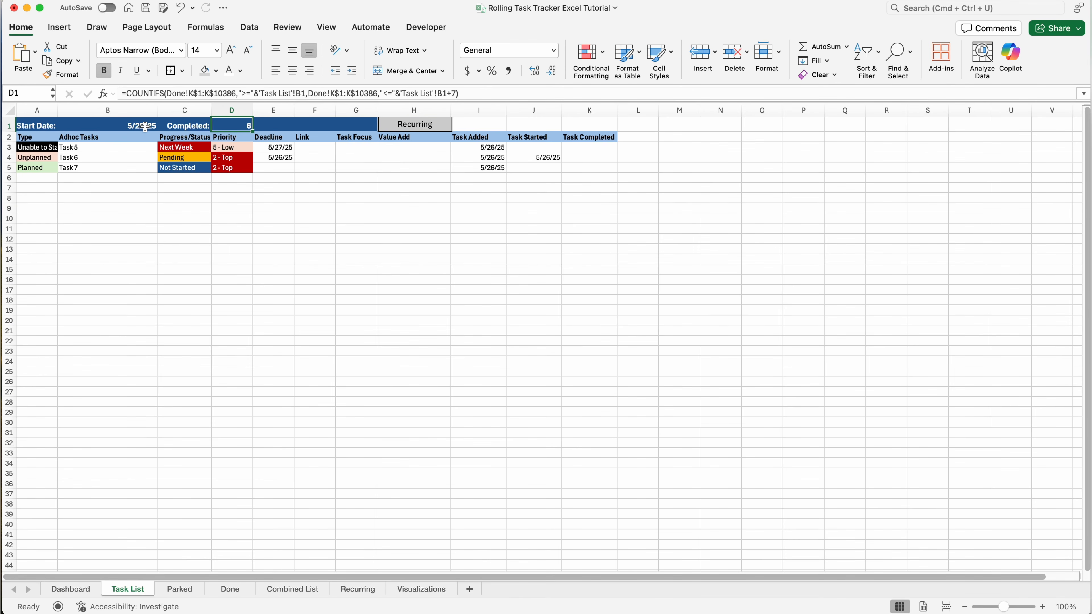
click(234, 593)
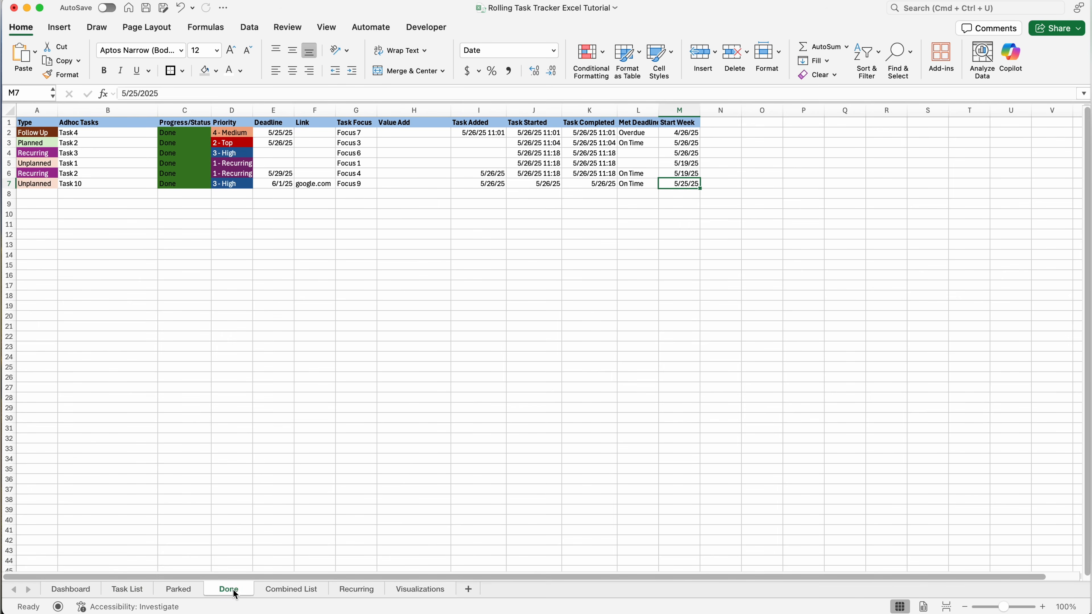
click(127, 589)
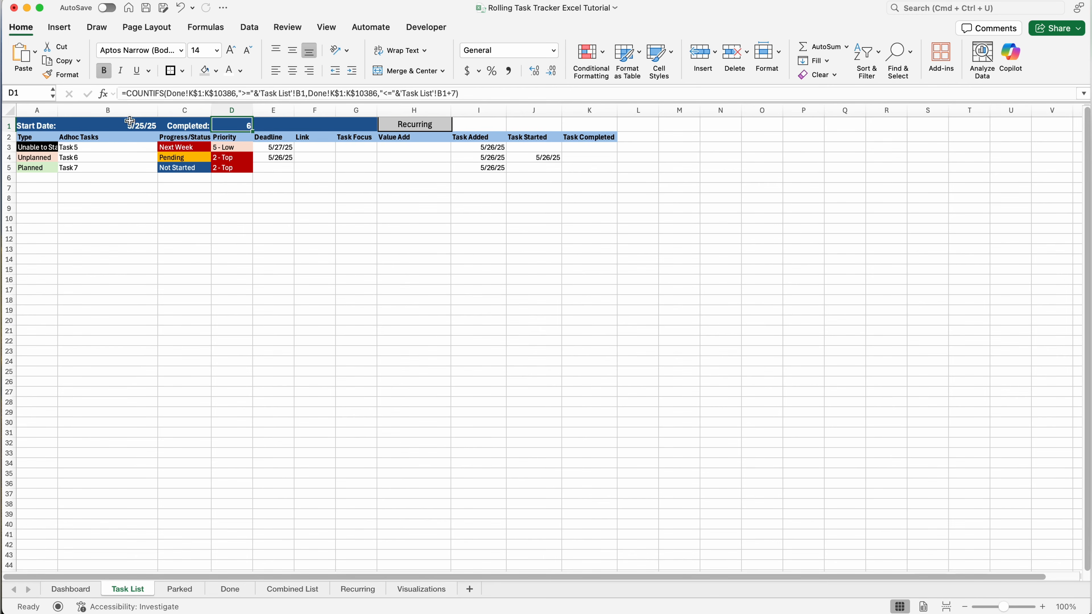
Test the Completed count by setting the Start Date in B1 to 5/19/2025, and restore it to 5/25/2025
click(129, 124)
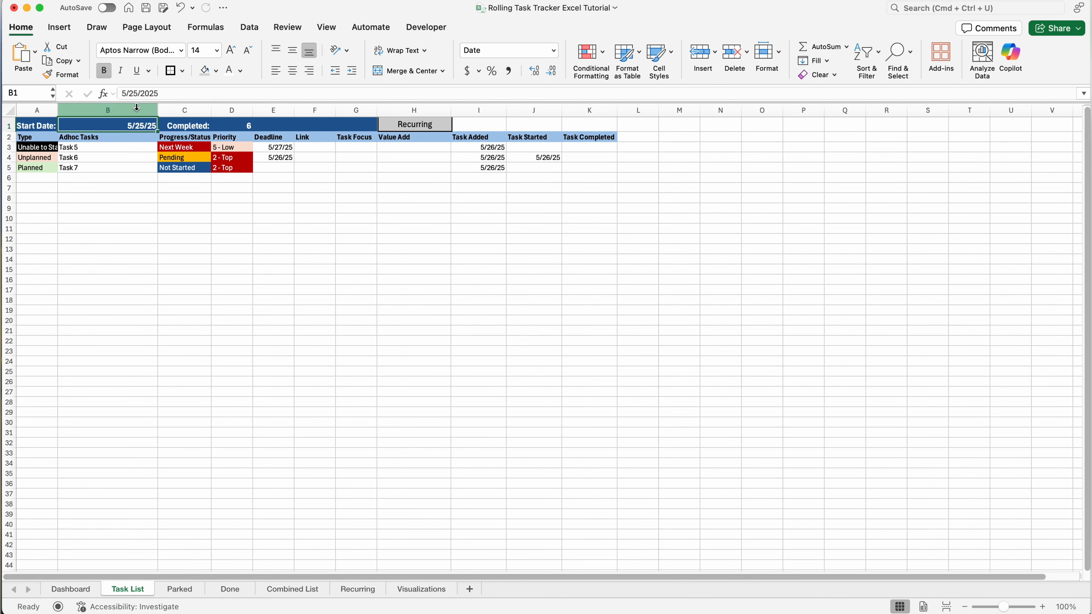
double_click(136, 93)
text(19)
key(Return)
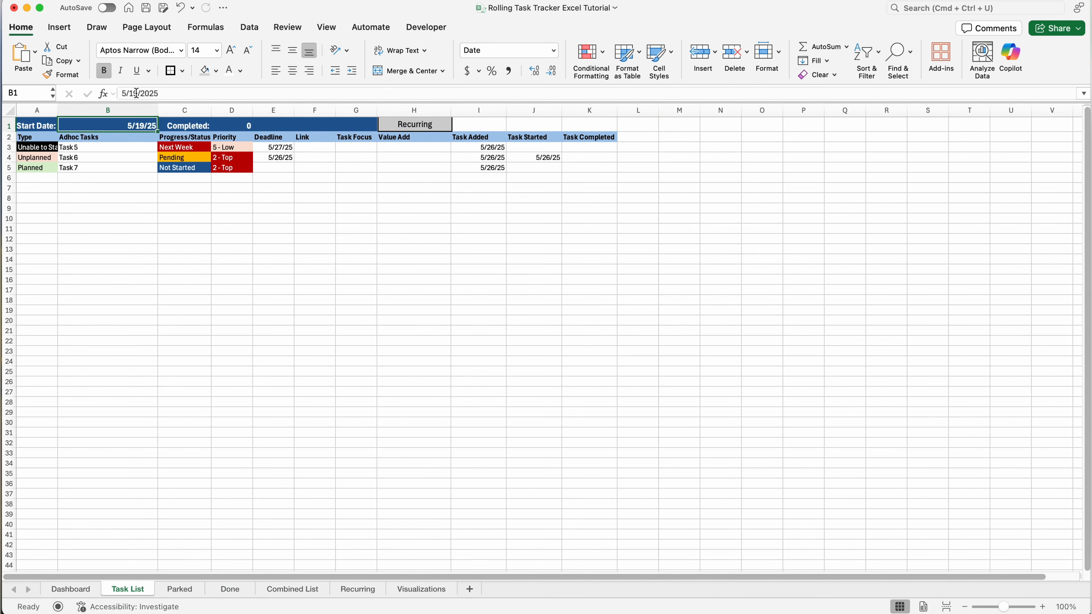
click(137, 93)
key(Return)
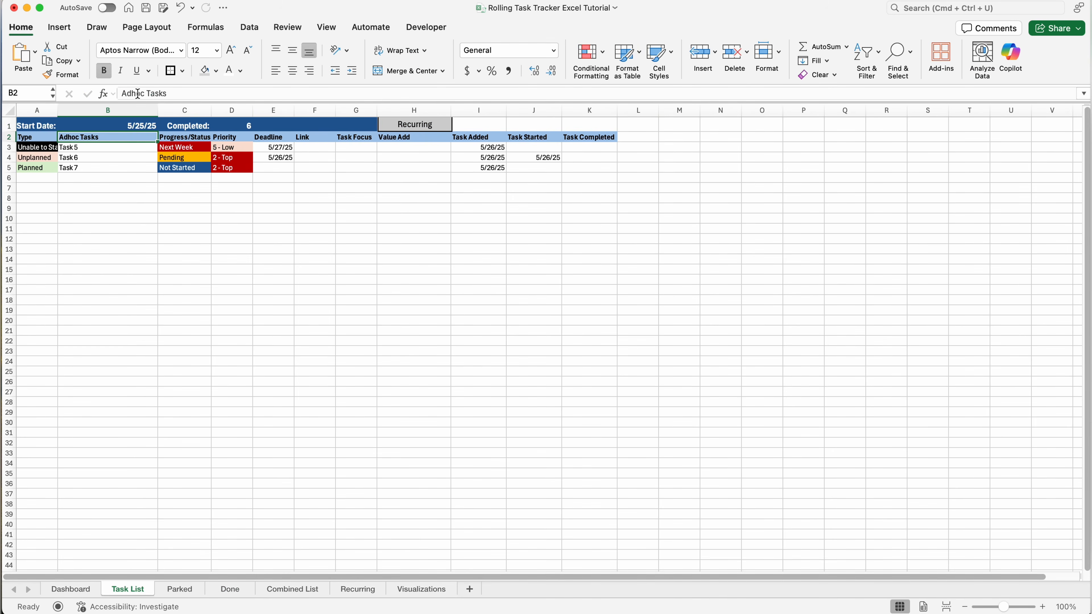
click(247, 125)
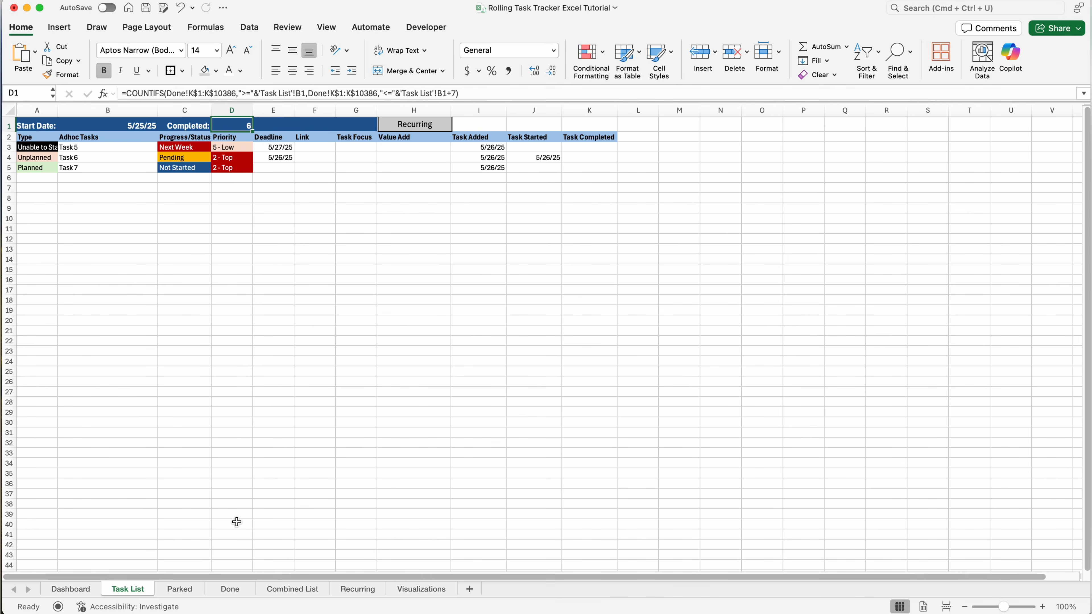
Format the Task Added, Task Started and Task Completed columns (I to K) on the Done sheet as Short Date
click(235, 596)
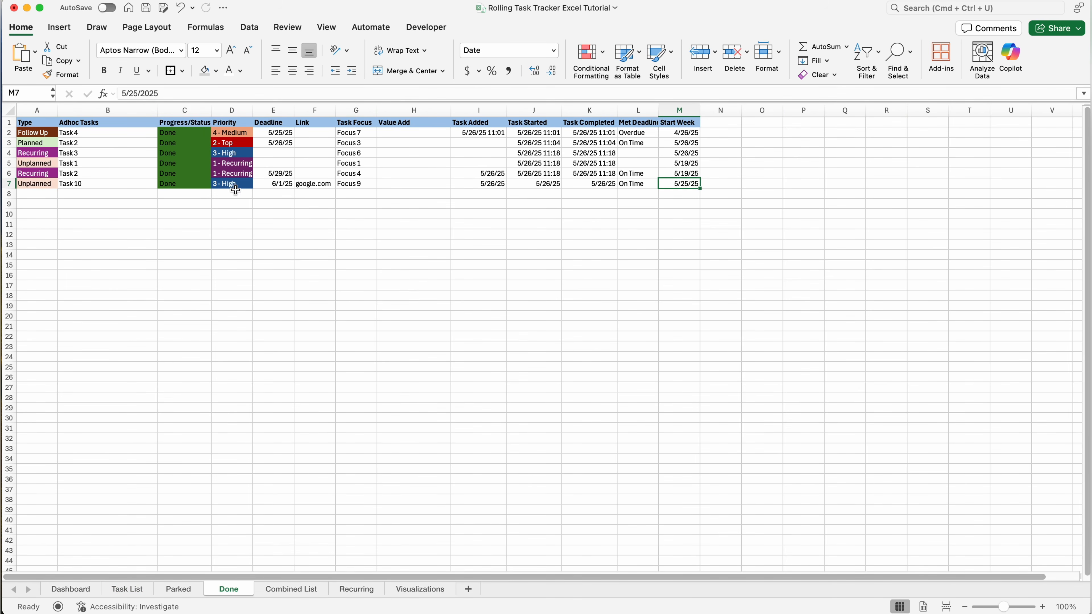
click(476, 193)
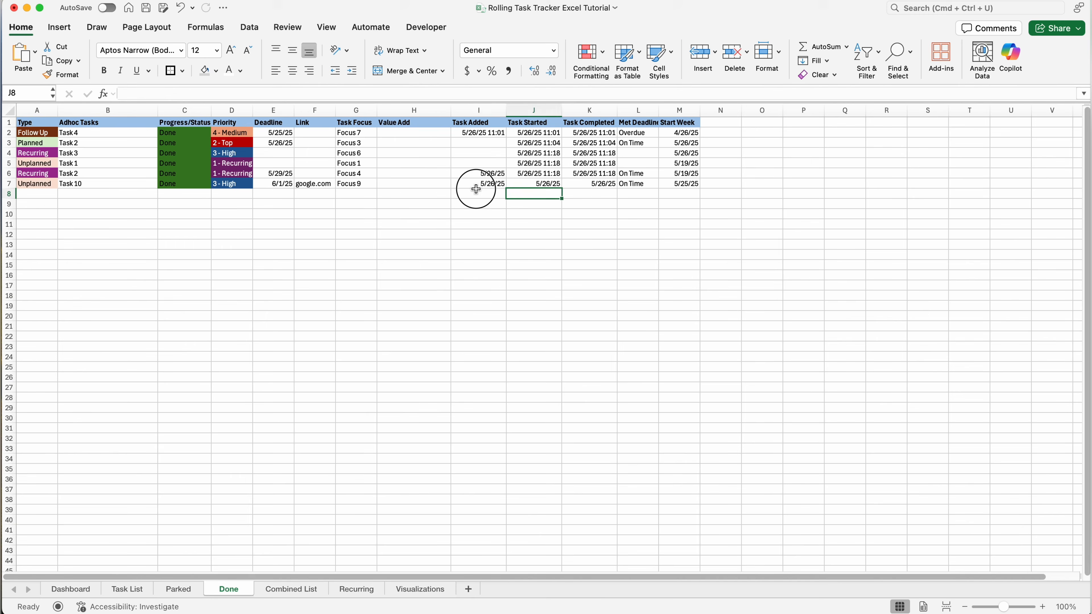
click(506, 182)
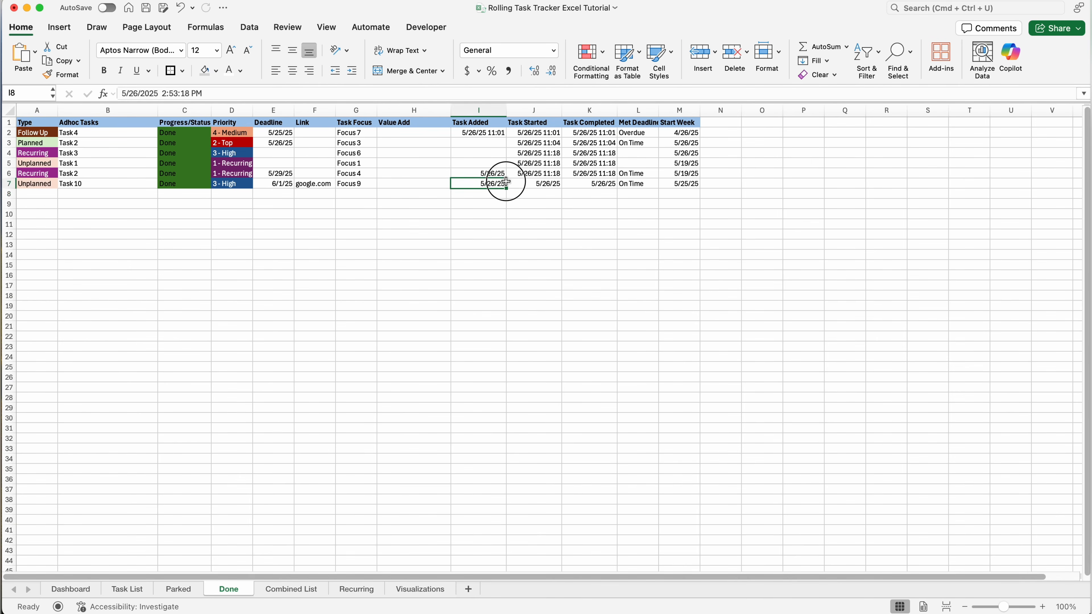
click(545, 185)
click(590, 184)
drag(589, 110, 477, 110)
click(555, 51)
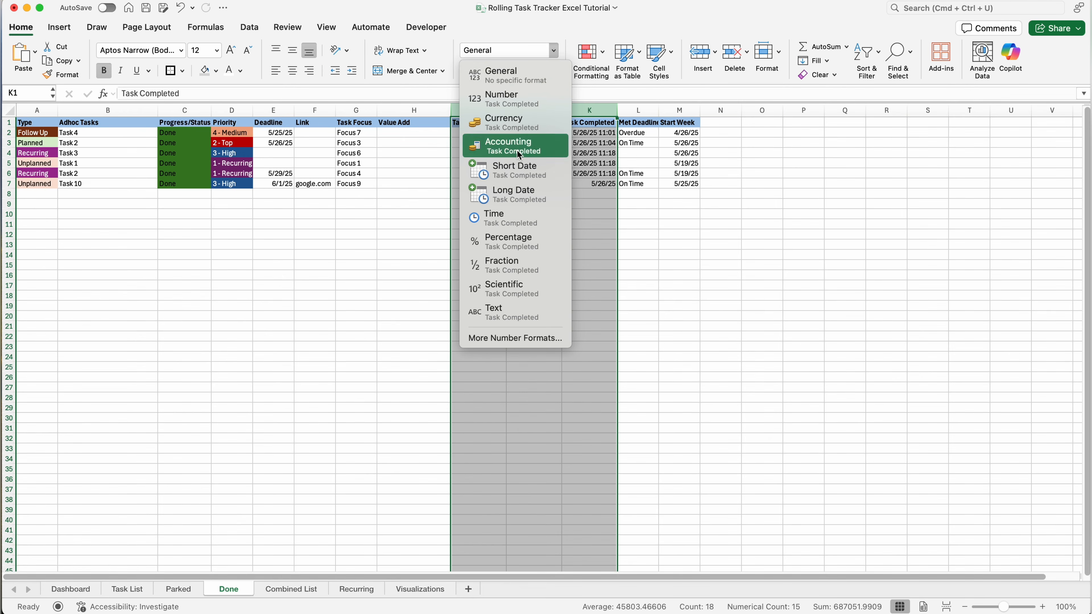
click(520, 171)
click(584, 146)
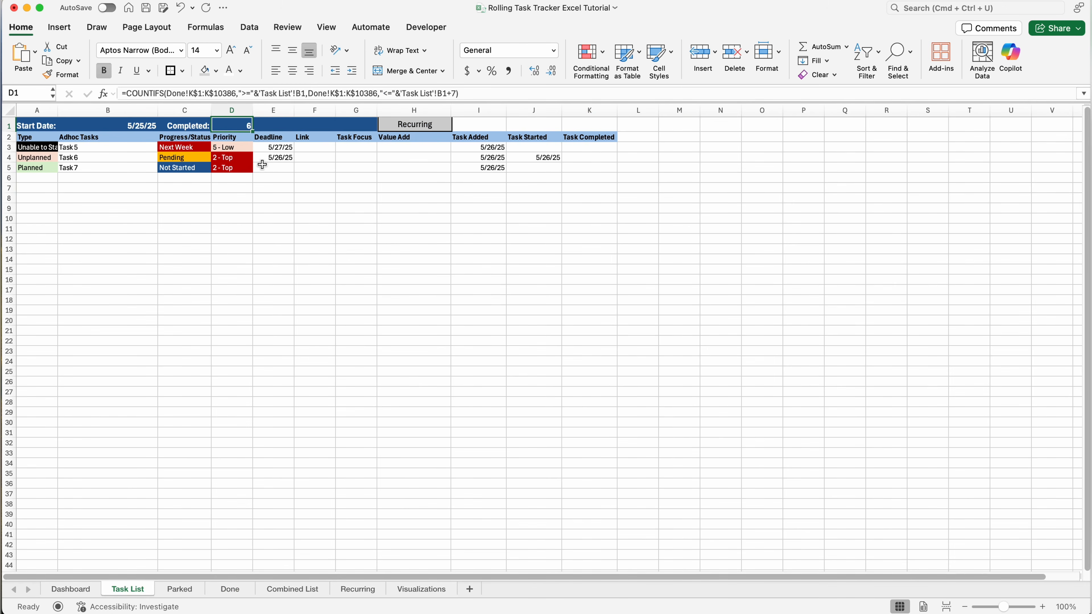
click(282, 171)
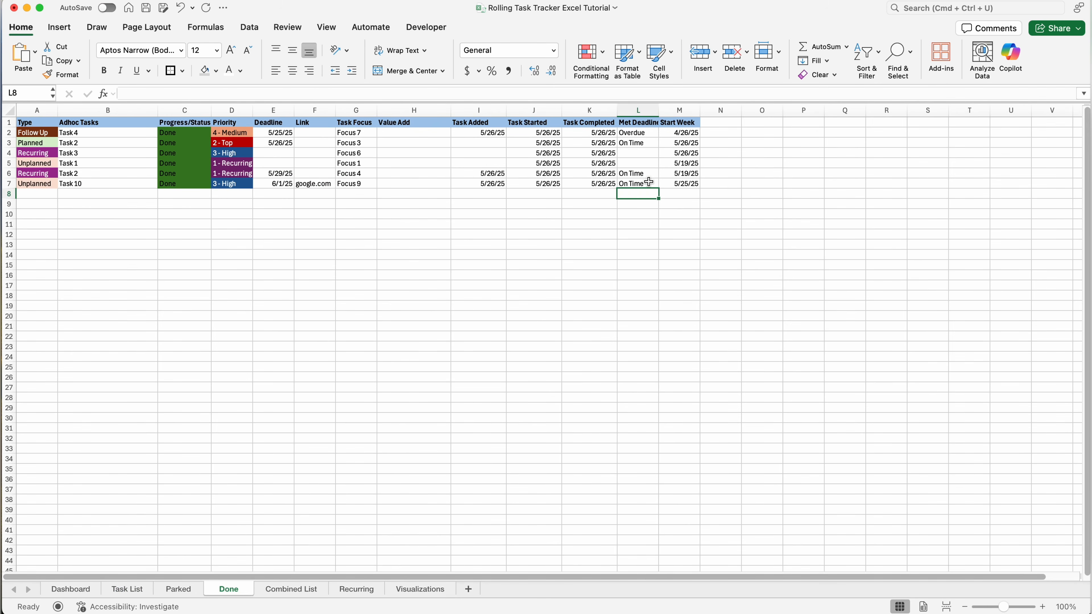
click(649, 181)
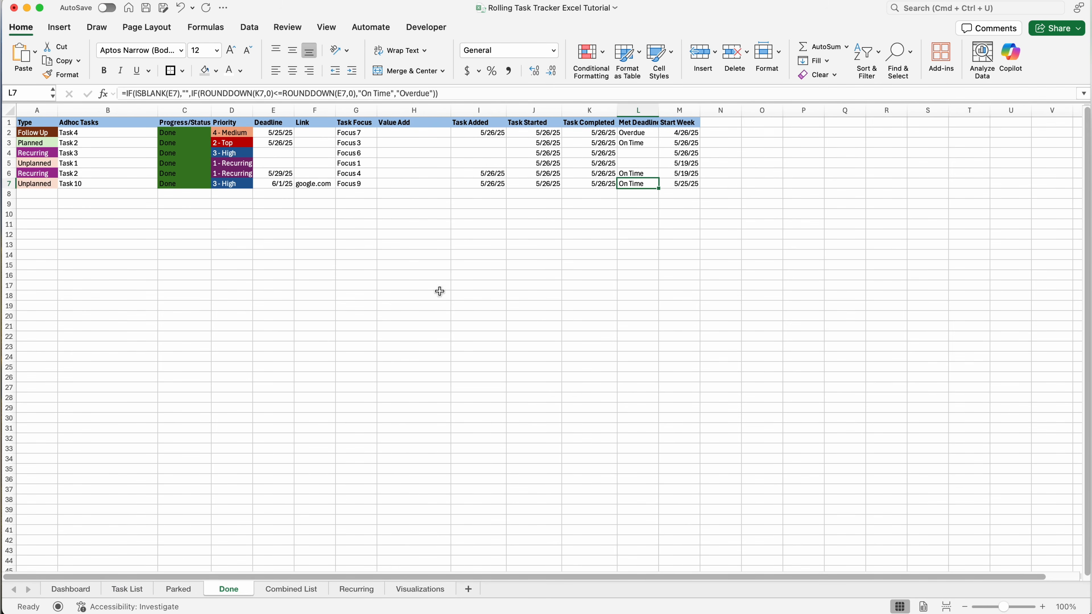
click(314, 184)
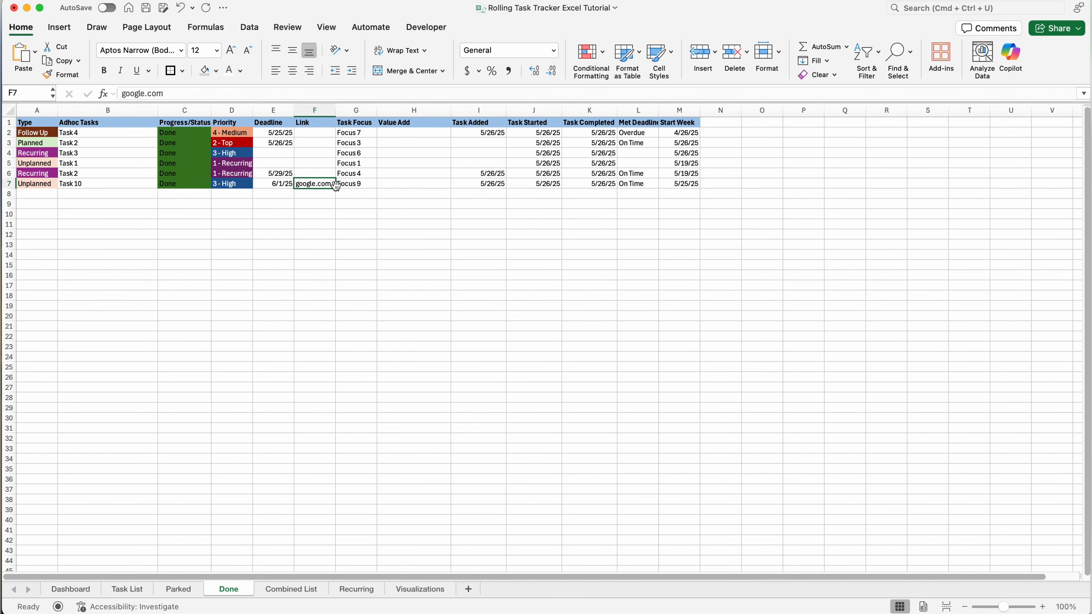
Hide the Combined List sheet
click(315, 592)
right_click(315, 594)
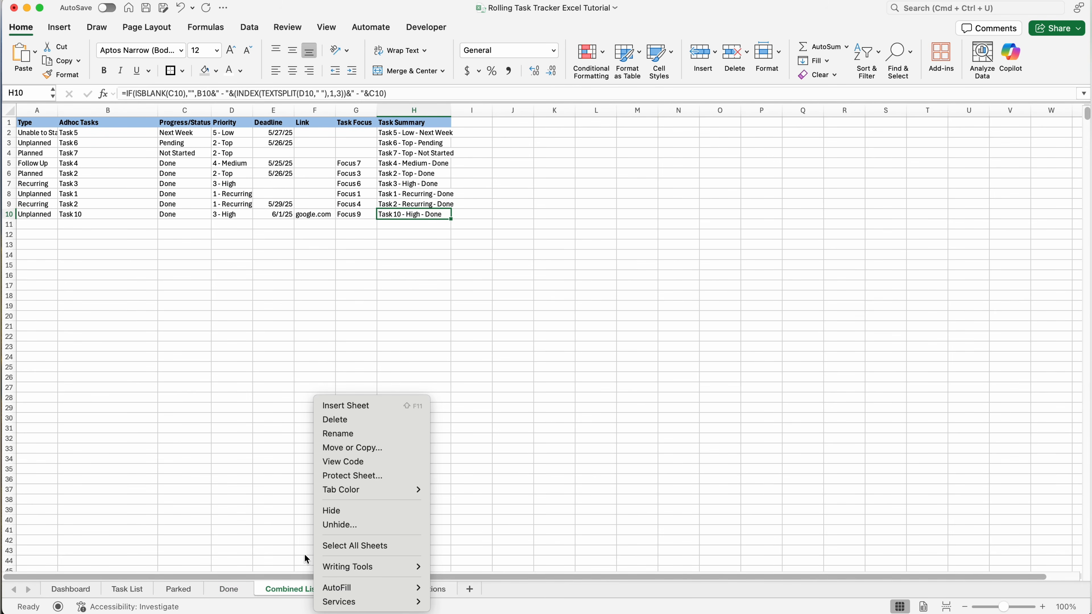
click(352, 511)
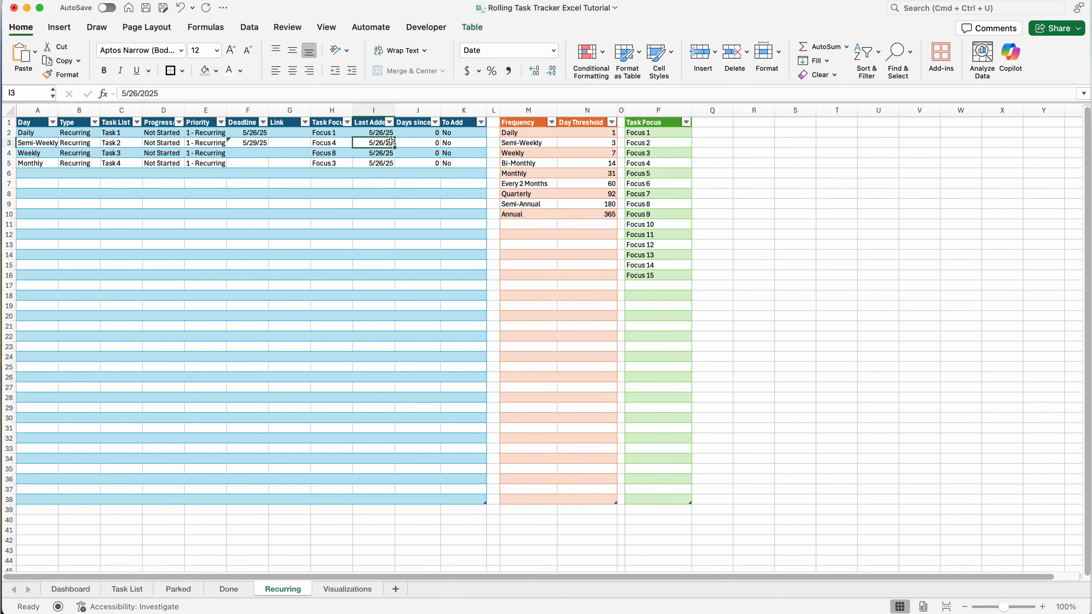
On the Recurring sheet, set the Last Added date of the semi-weekly Task 2 to 5/22/2025
click(138, 93)
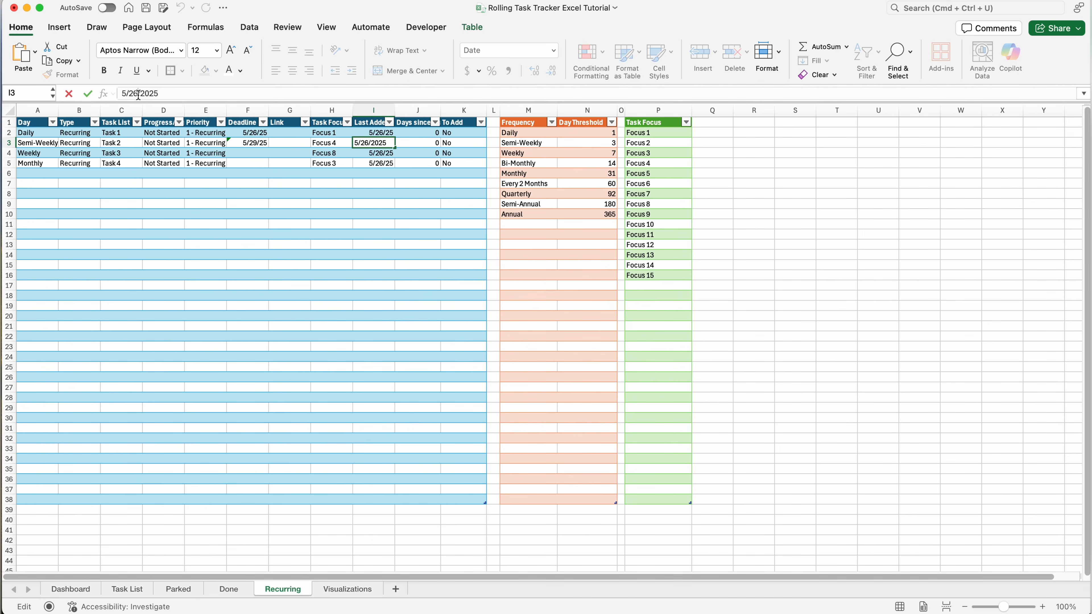
key(BackSpace)
text(5)
key(BackSpace)
text(2)
key(Return)
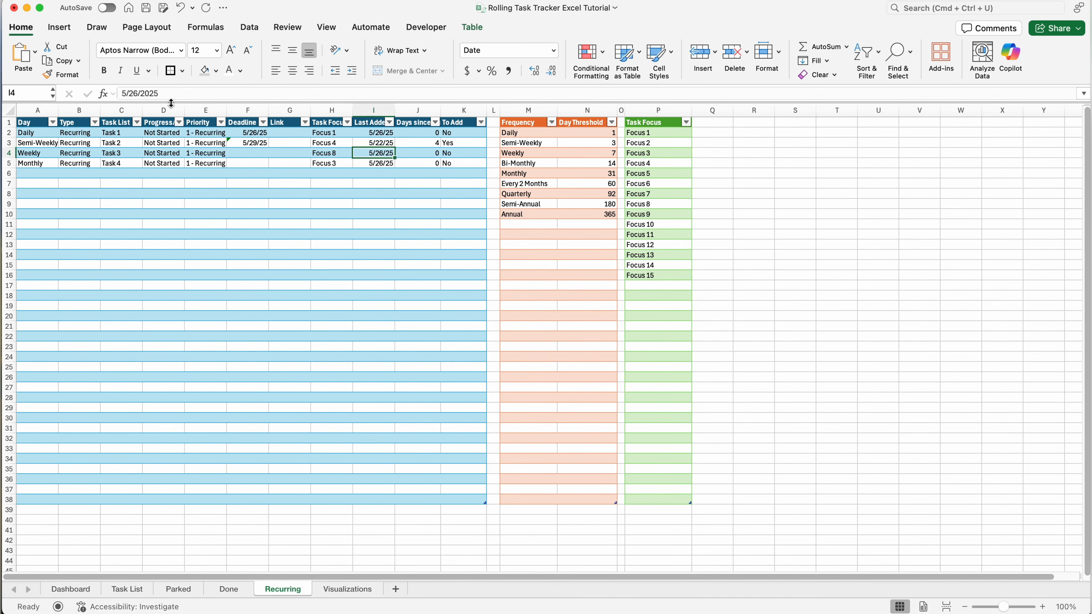
Set the Last Added date of the weekly Task 3 to 5/22/2025
click(139, 93)
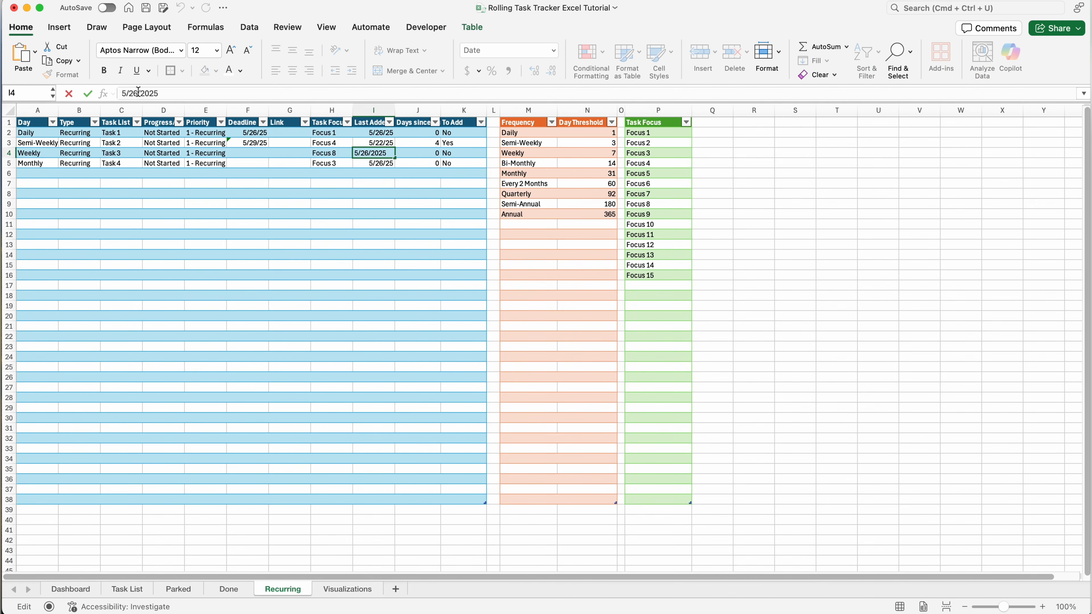
key(BackSpace)
text(2)
key(Return)
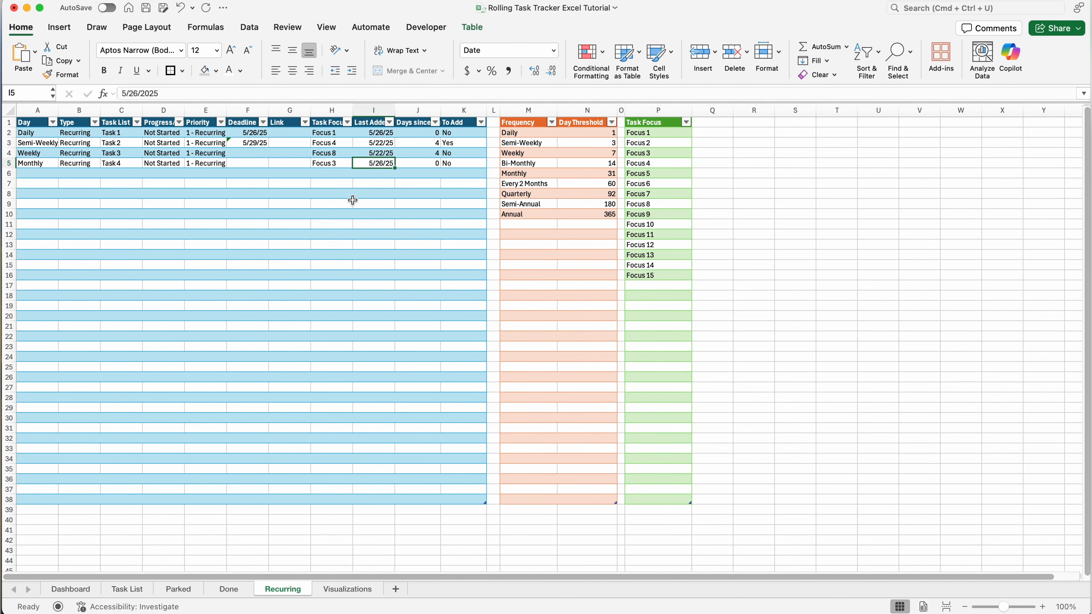
Set the Last Added date of the weekly Task 3 in I4 to 5/12/2025
click(377, 153)
click(135, 92)
key(BackSpace)
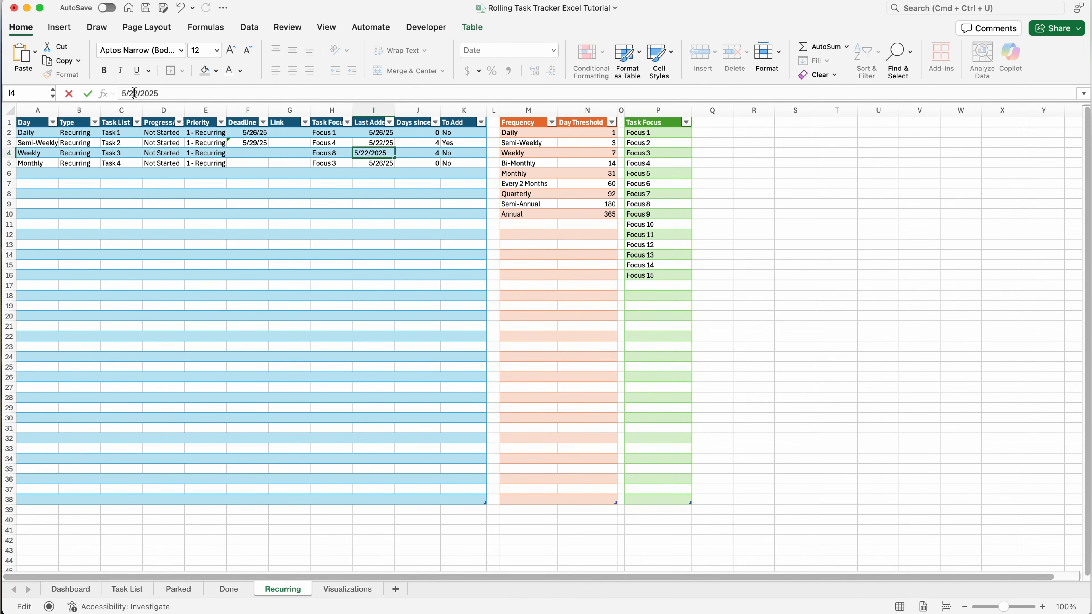
text(1)
key(Return)
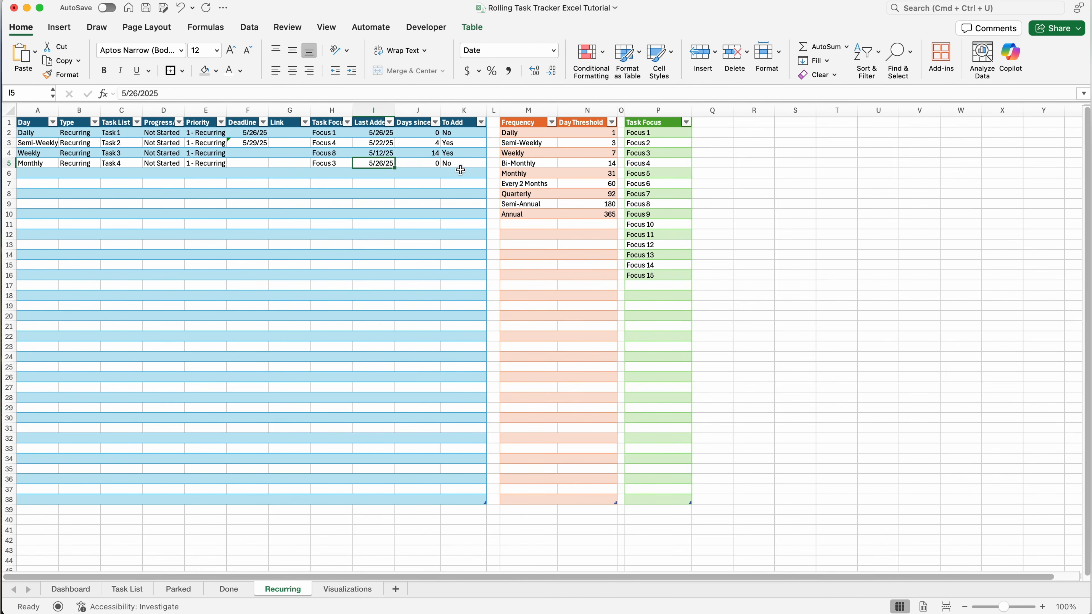
Try the Recurring button on the Task List sheet and save the workbook
click(125, 589)
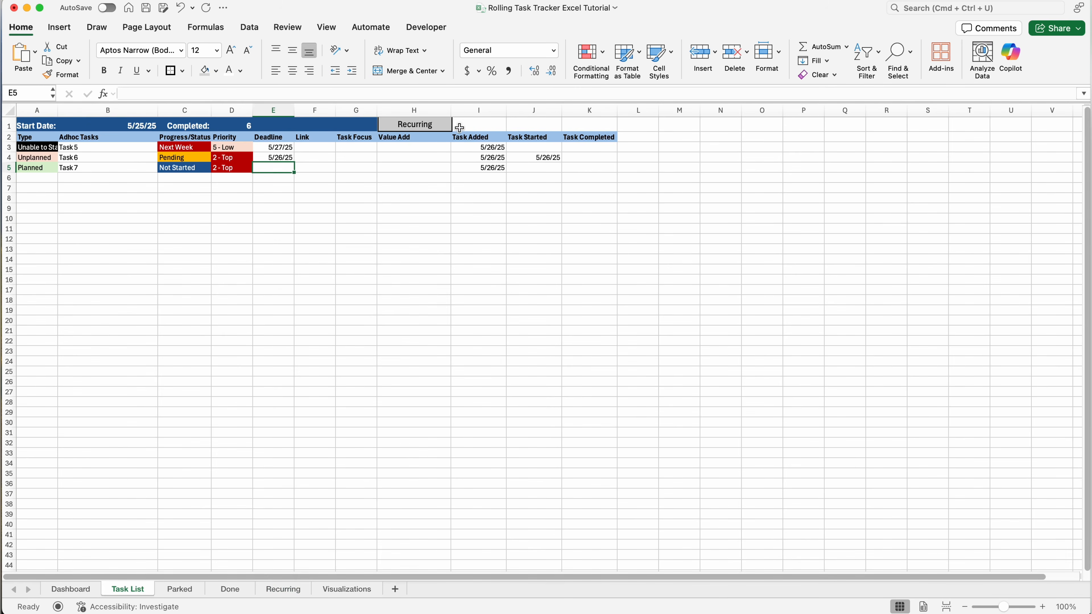
click(434, 127)
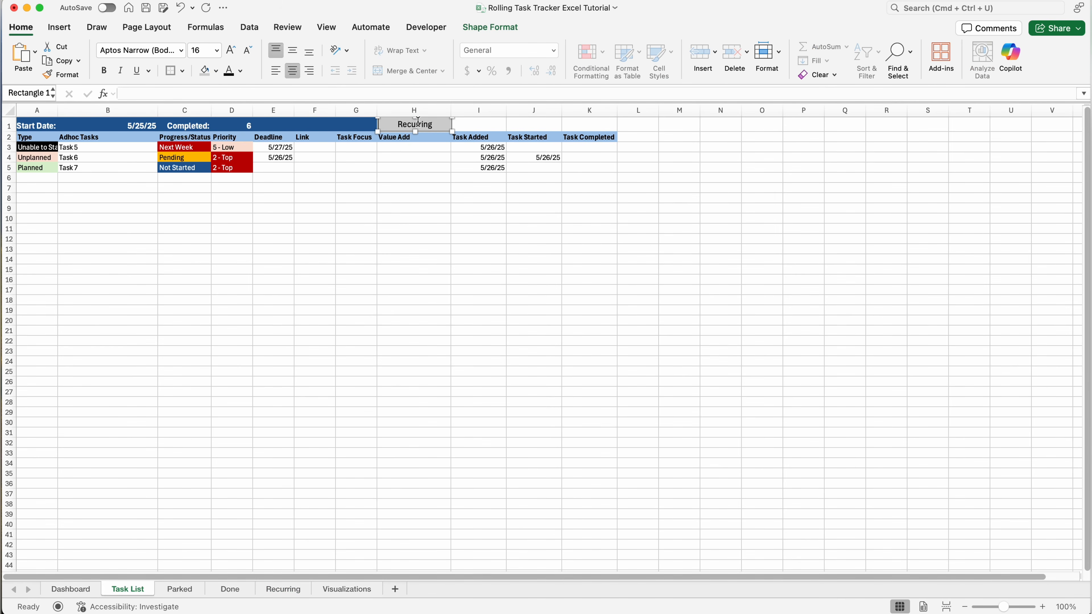
key(super+s)
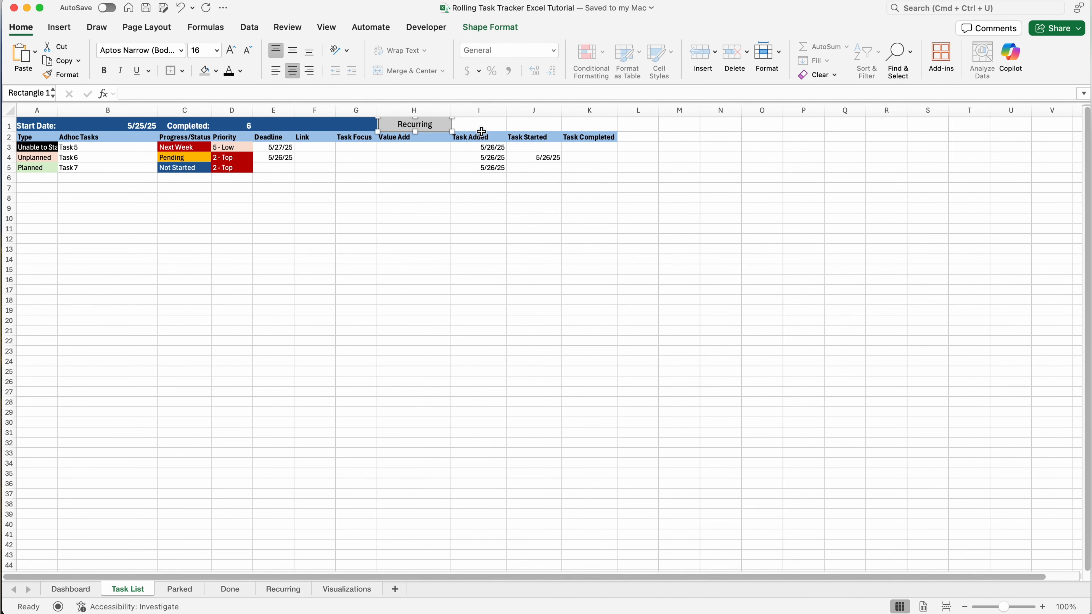
click(415, 158)
click(429, 126)
click(424, 155)
Assign the CopyRecurringTasksToTaskList macro to the Recurring button, and deselect the shape
right_click(435, 126)
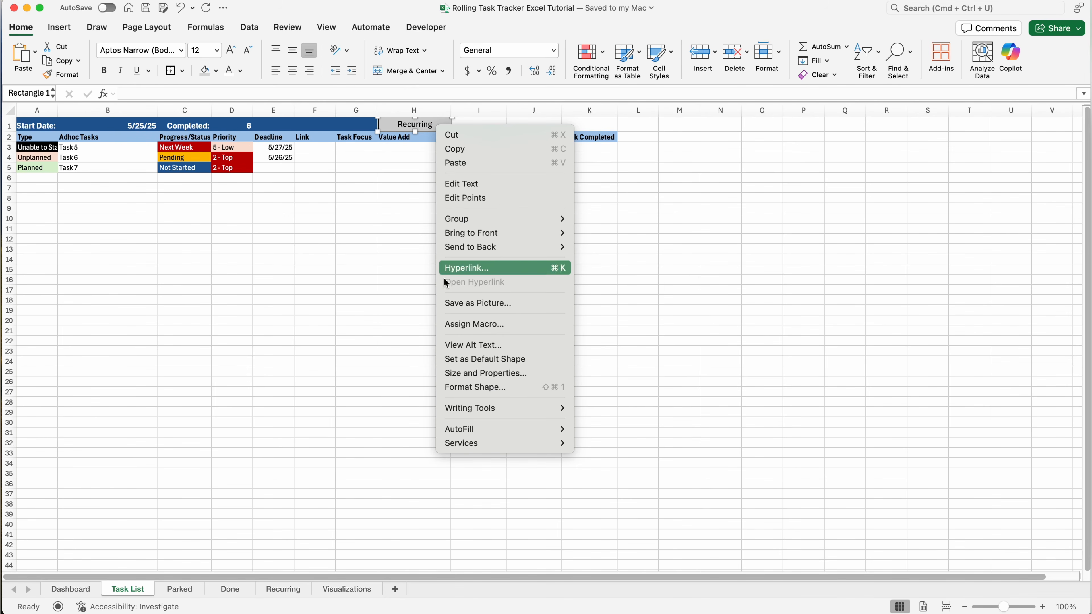
click(477, 323)
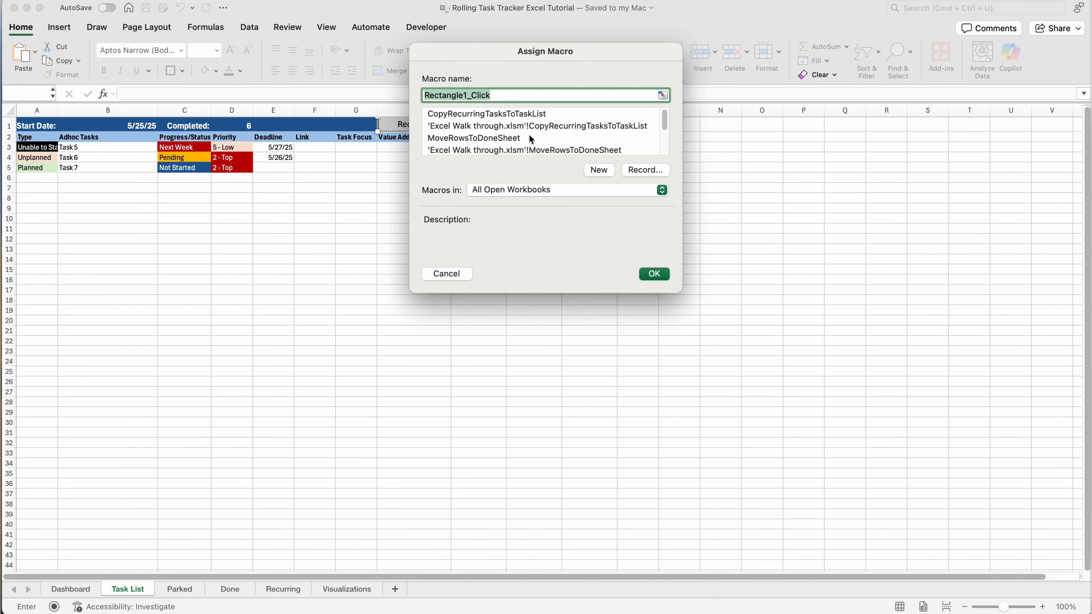
click(521, 114)
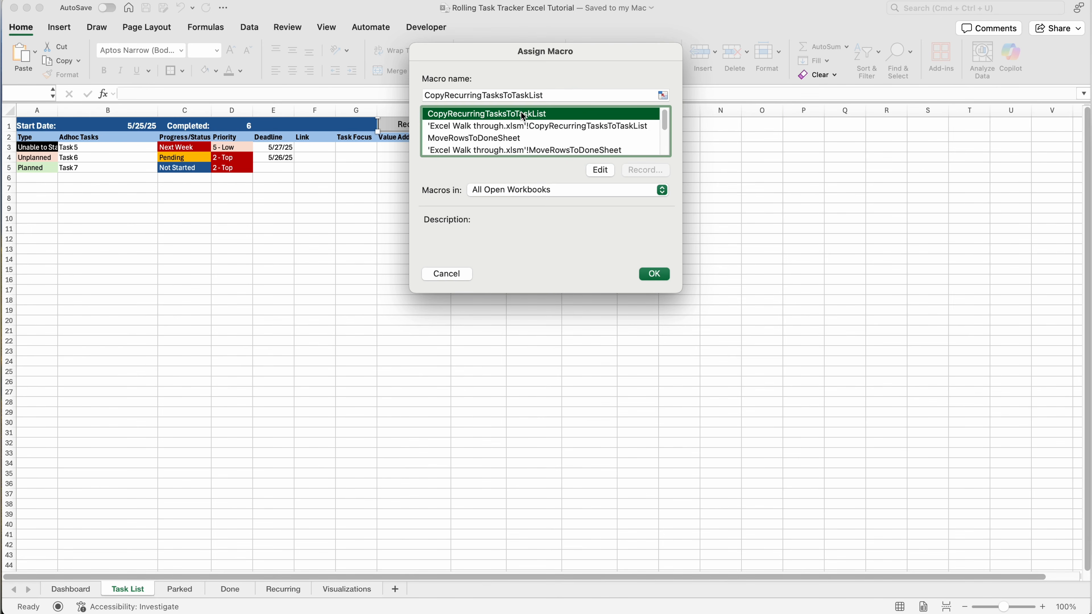
click(654, 274)
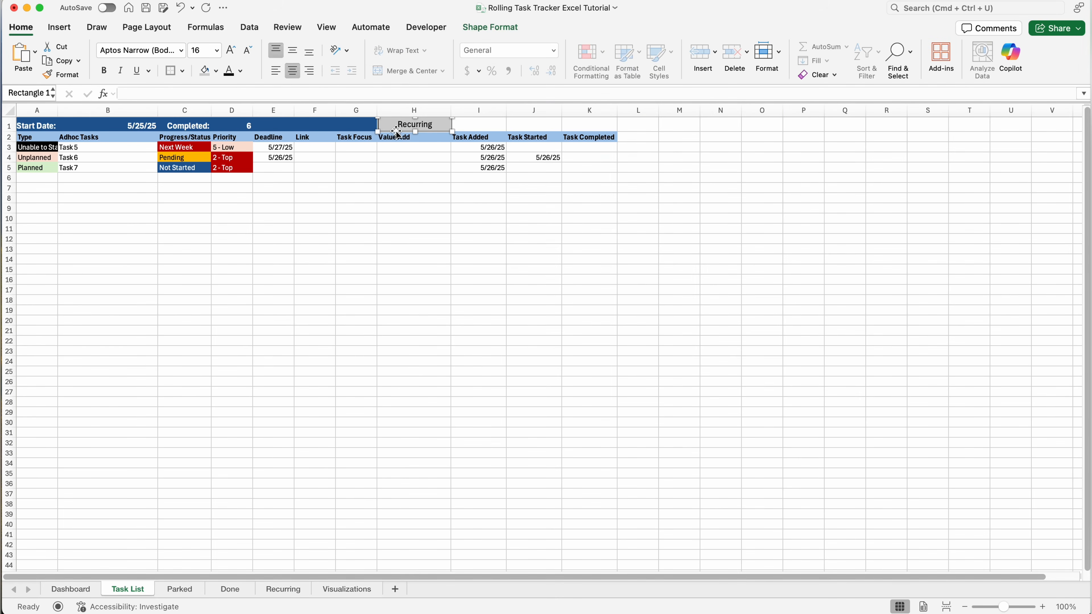
key(Escape)
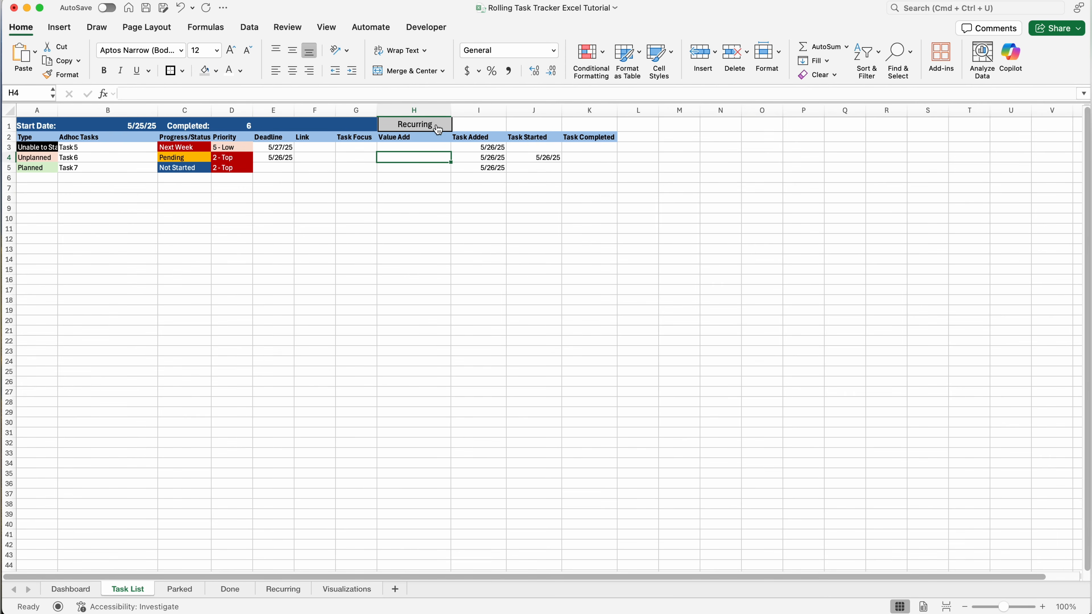
Run the Recurring button's macro and check the Task Focus, Task Added and Deadline values of the copied tasks
click(437, 126)
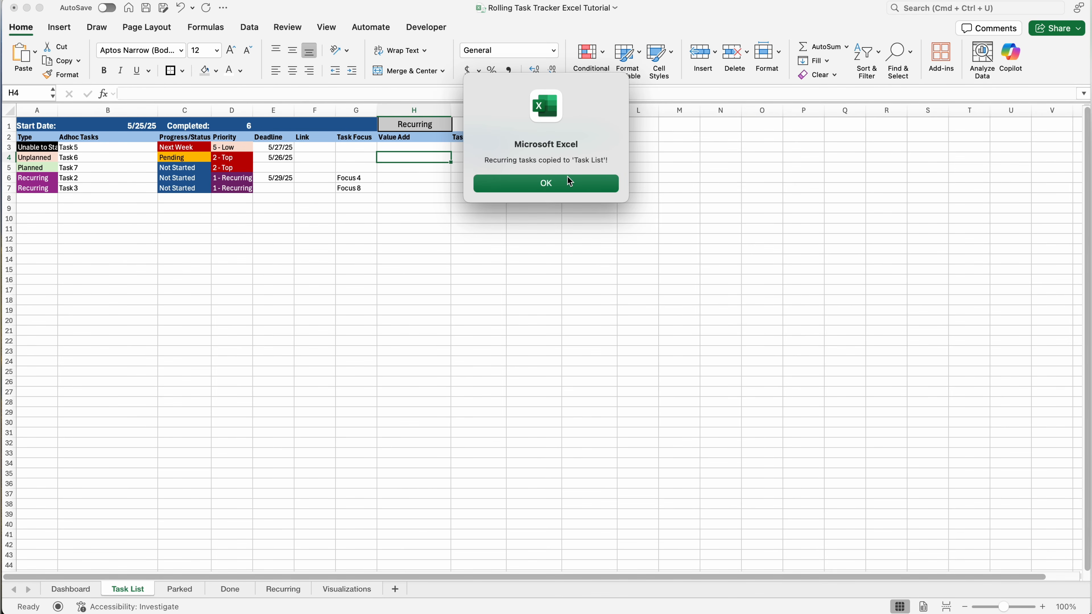
click(553, 185)
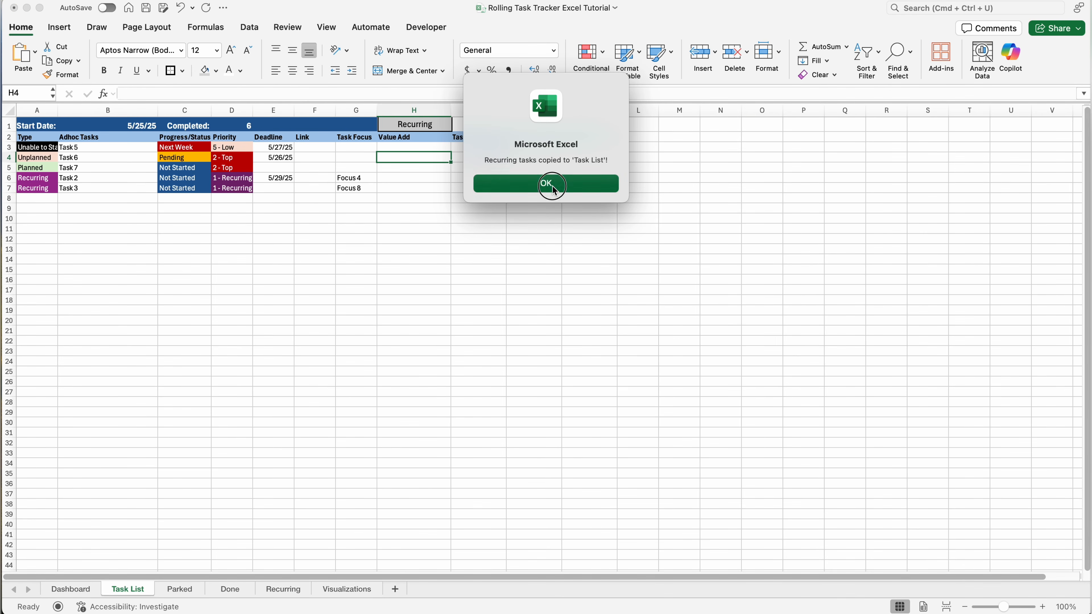
click(444, 199)
click(357, 178)
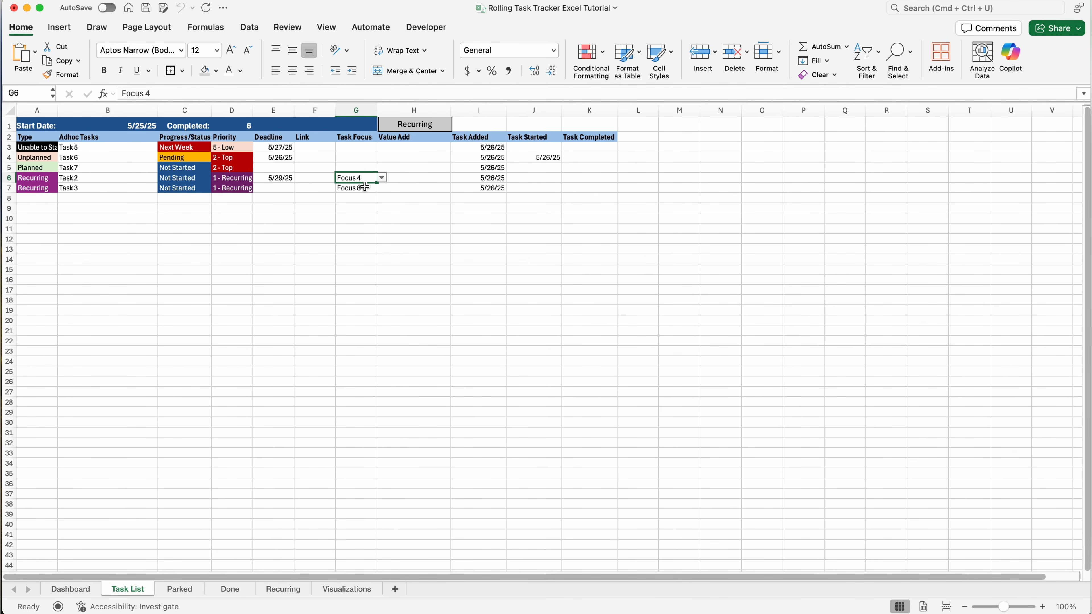
click(494, 178)
click(275, 178)
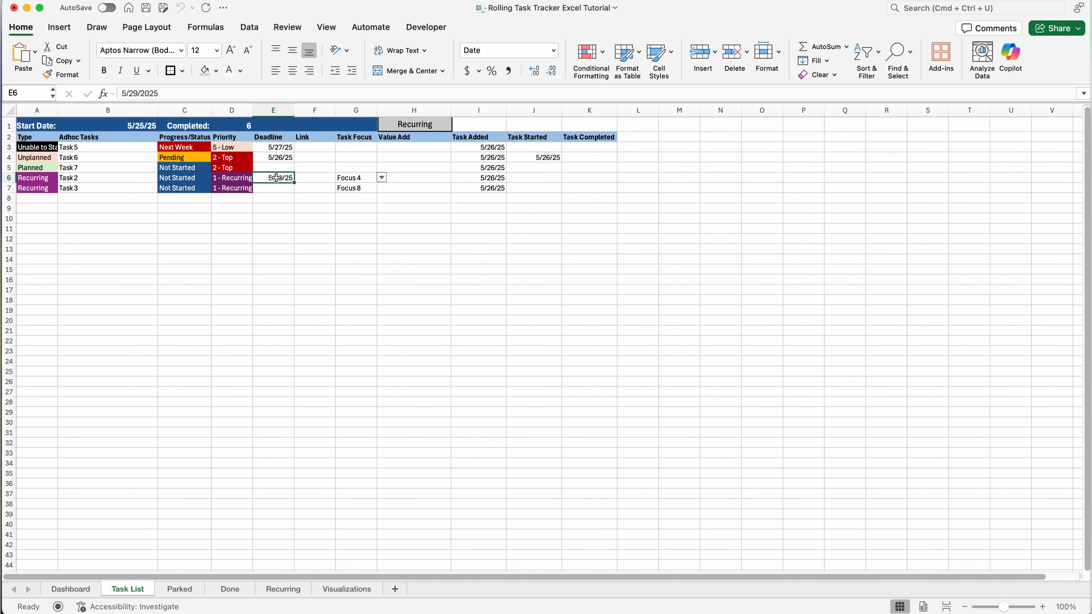
Check the Last Added dates on the Recurring sheet, and run the Recurring macro again from the Task List sheet to test for duplicates
click(280, 590)
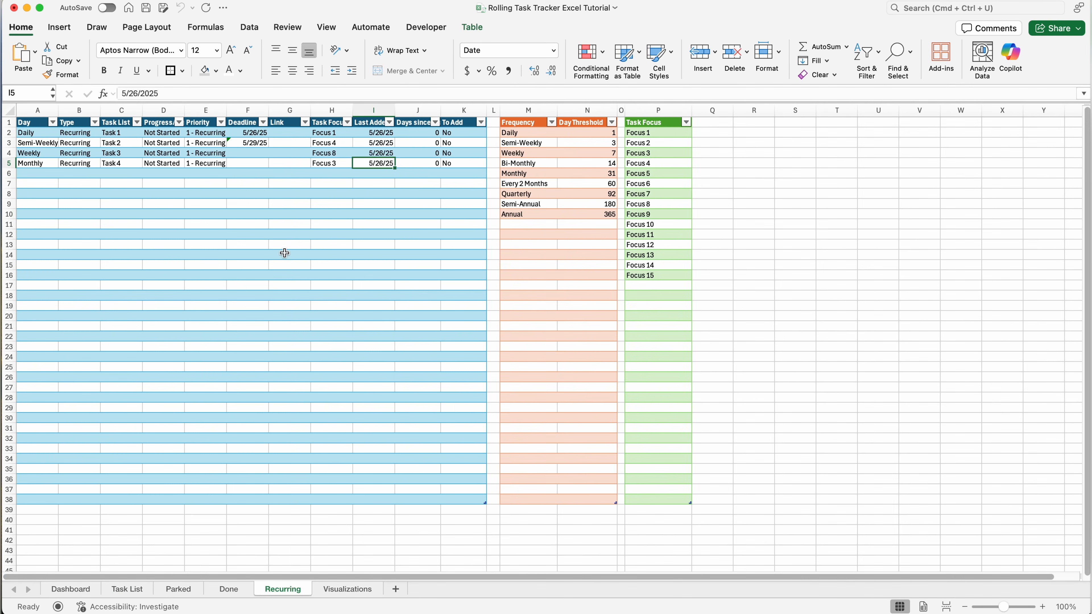
click(401, 154)
click(388, 141)
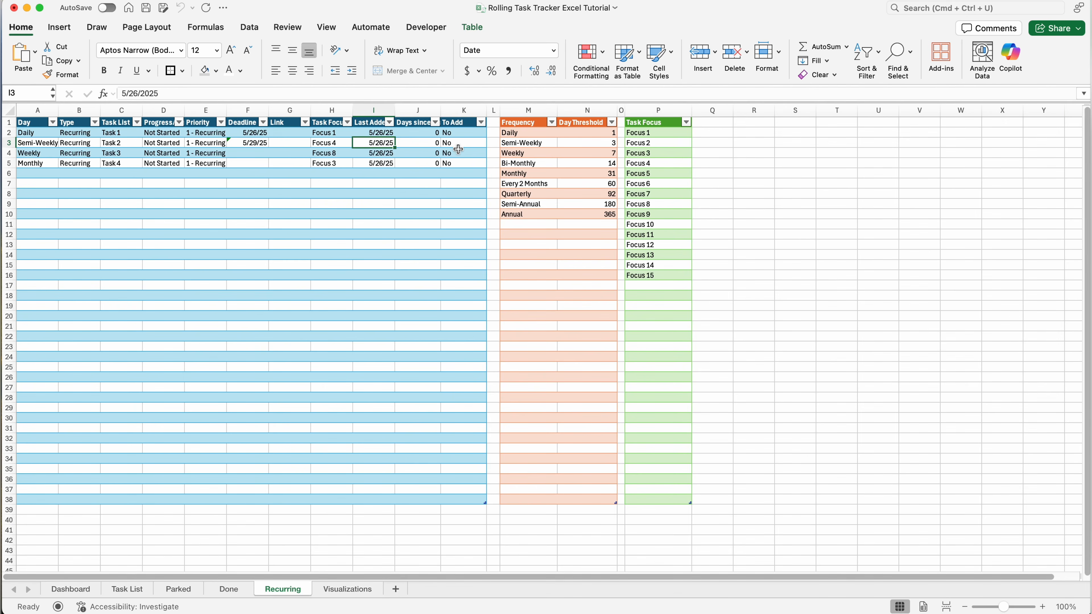
click(127, 589)
click(417, 124)
click(557, 184)
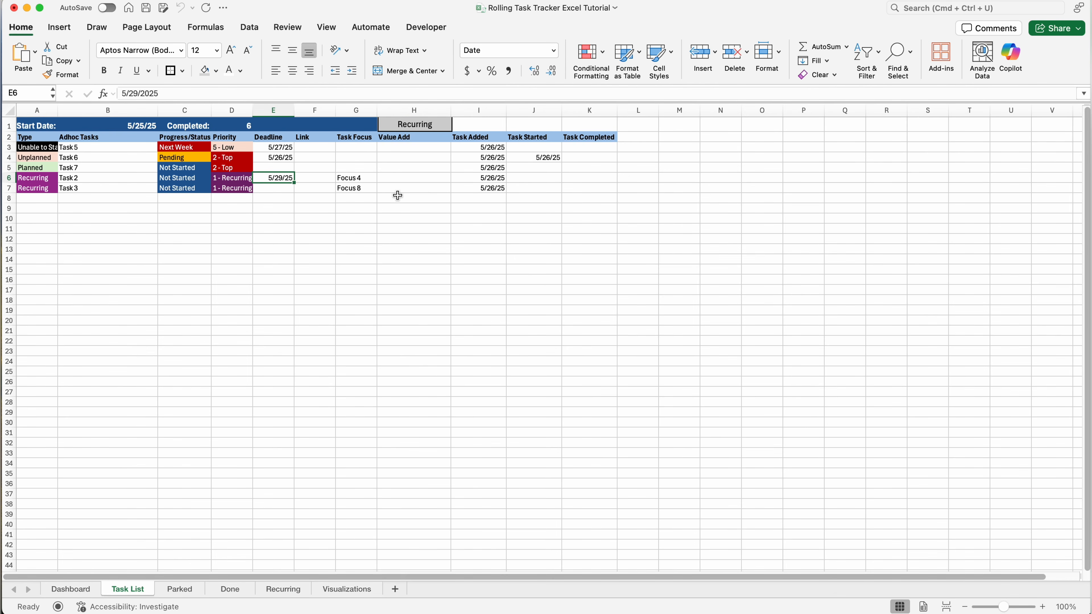
Add filters to the Task List headers in row 2, covering columns A to K down to row 1902
click(589, 259)
drag(589, 137, 6, 608)
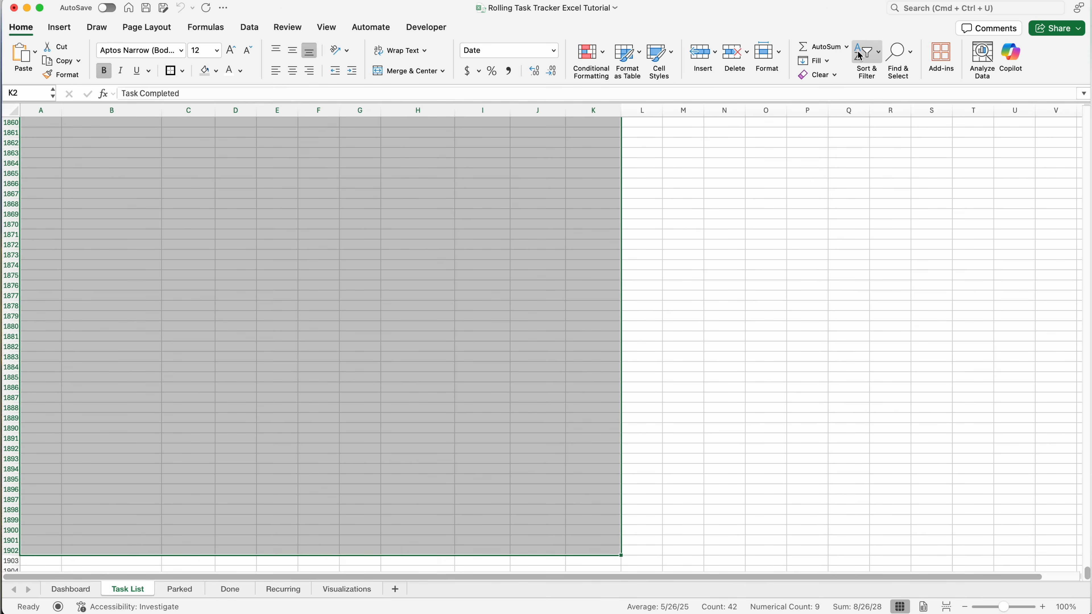
click(860, 55)
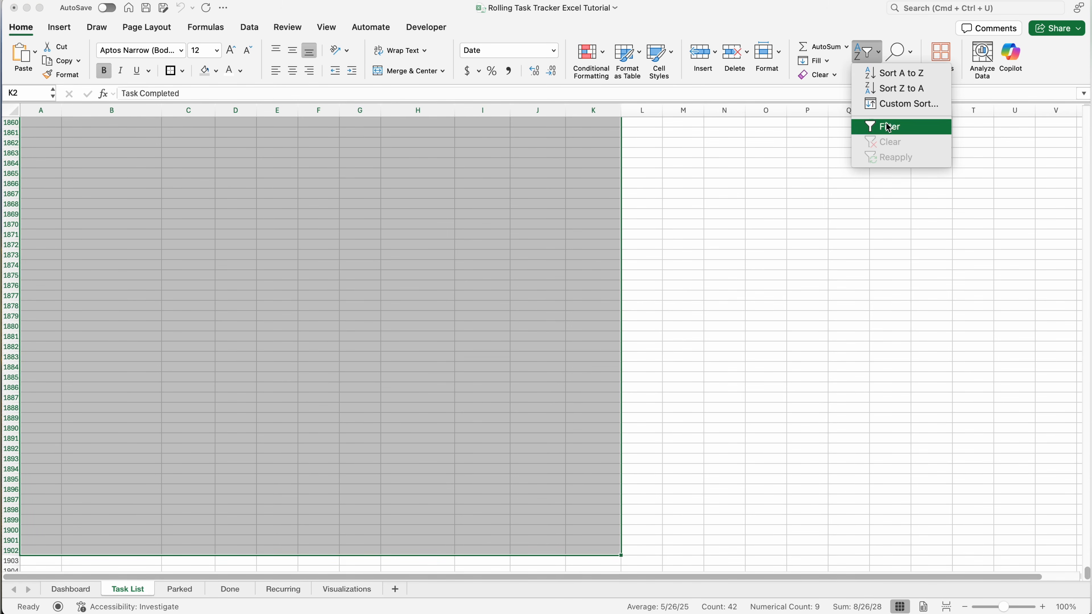
click(888, 128)
click(334, 261)
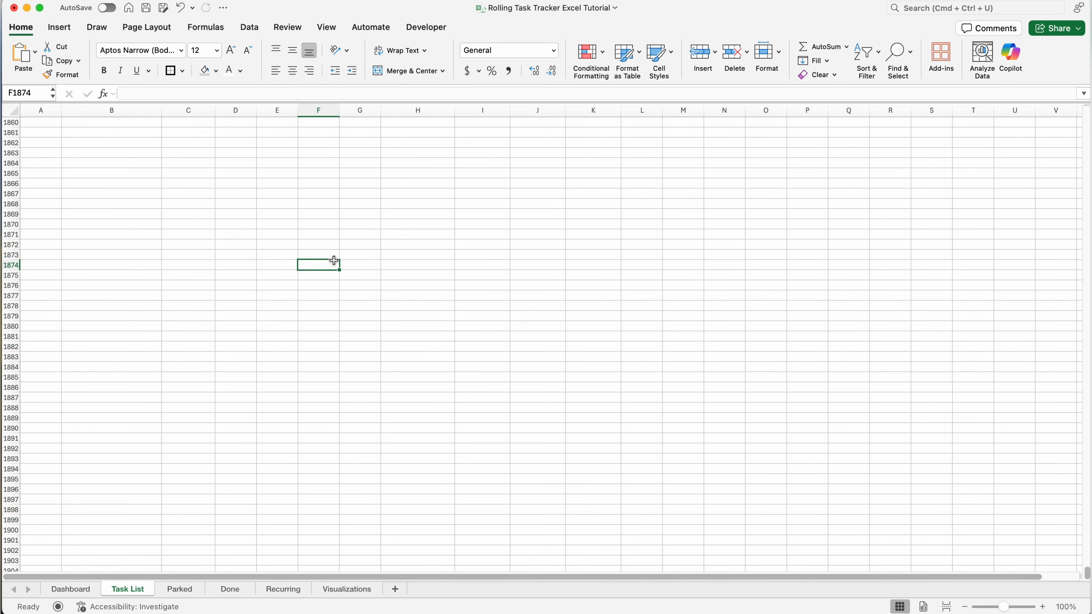
key(ctrl+Up)
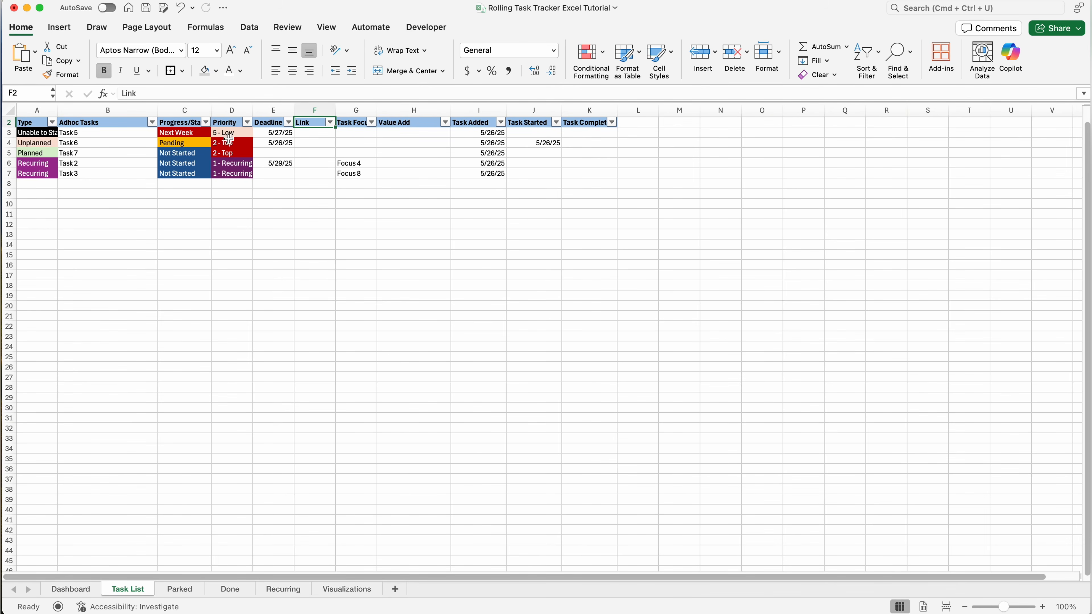
Sort the task list by Priority in ascending order
click(247, 123)
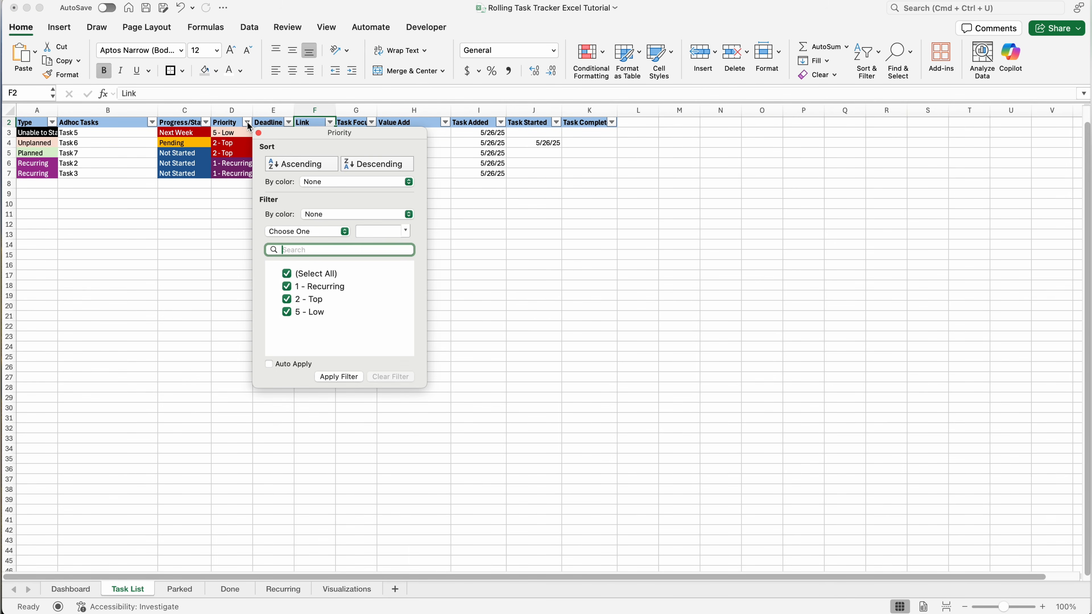
click(287, 165)
click(242, 146)
scroll(147, 179, up, 2)
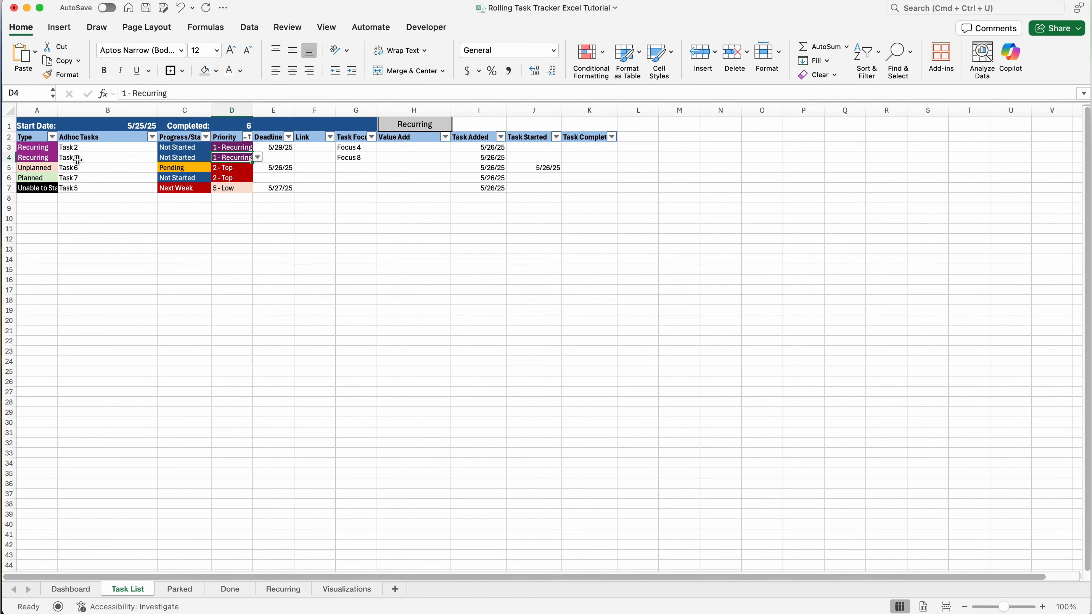
Review the deadlines in the sorted task list and open the Dashboard sheet
click(310, 185)
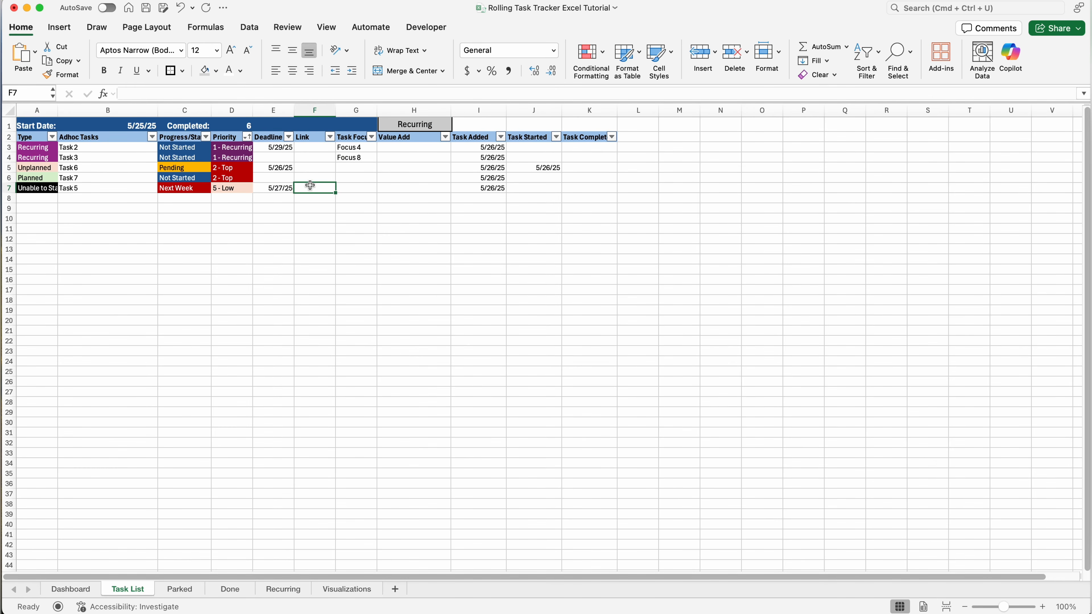
click(280, 187)
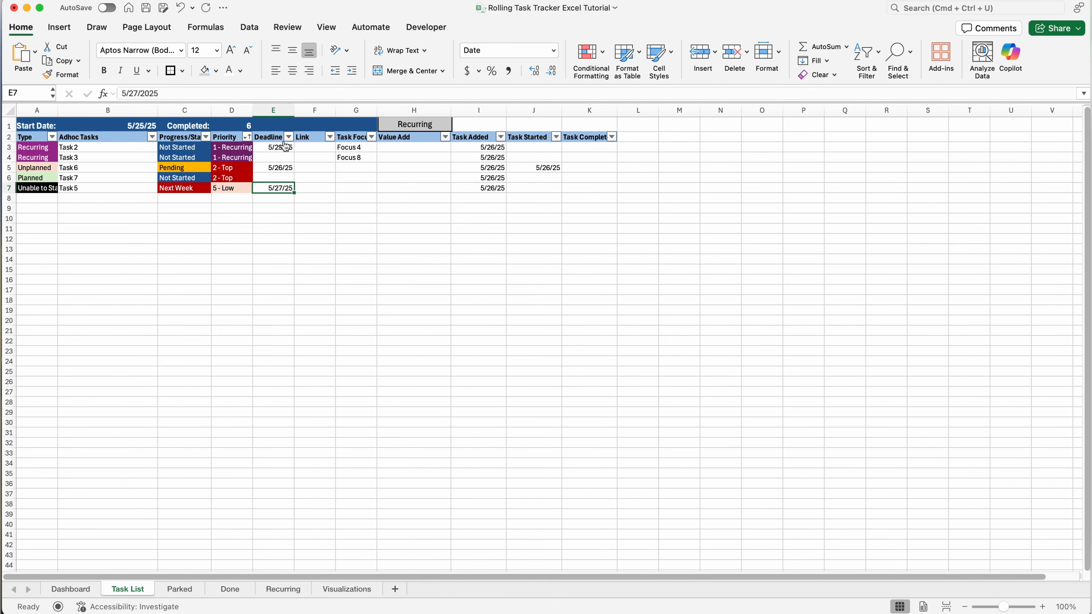
click(72, 589)
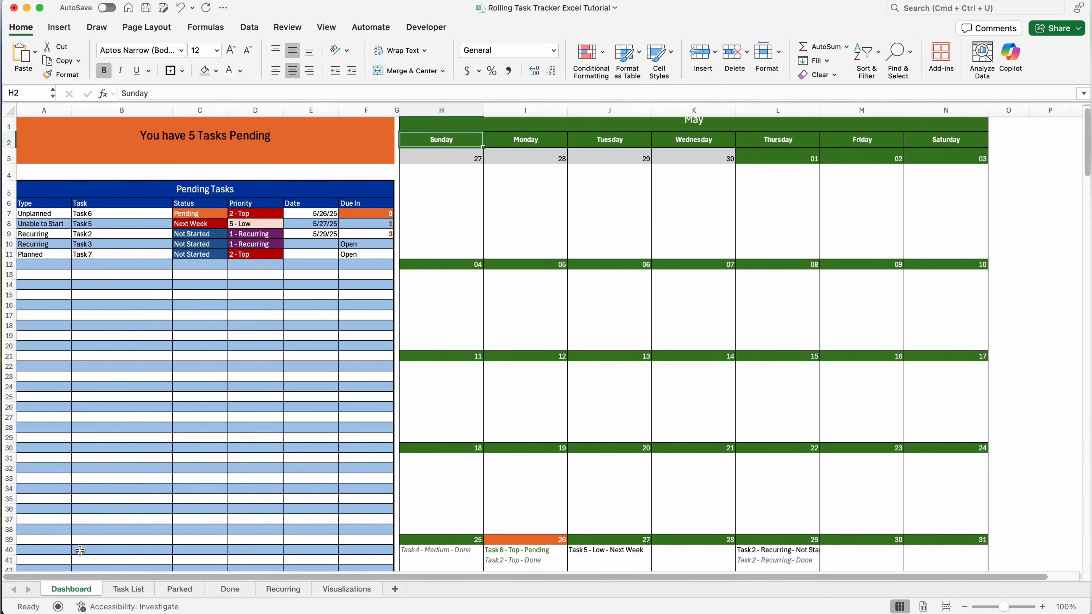
Examine the Pending Tasks list on the Dashboard and compare it with the task entries in the May calendar
click(265, 234)
click(320, 211)
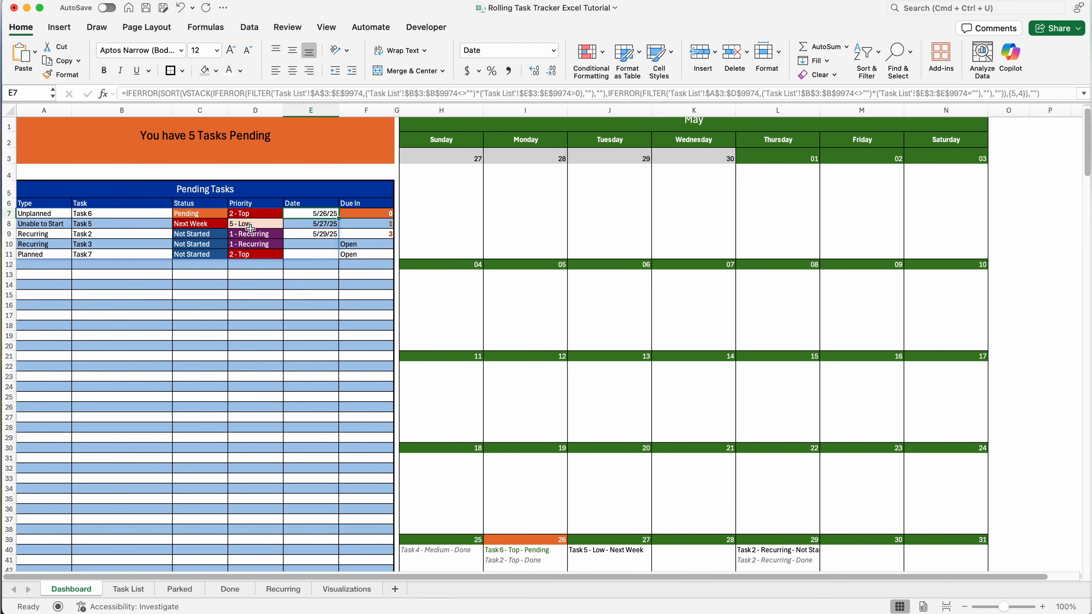
click(311, 233)
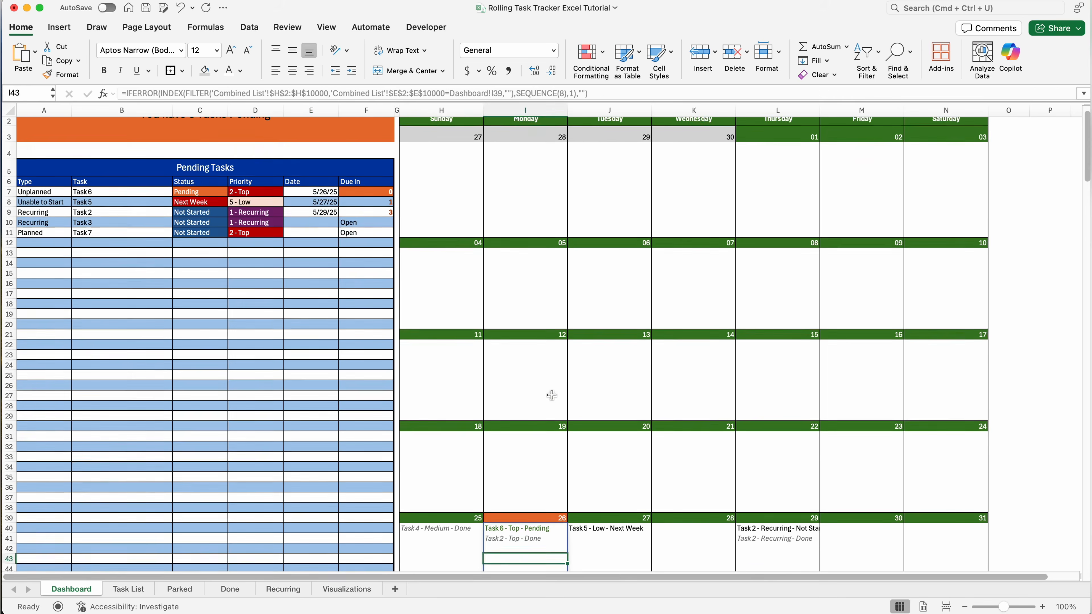
scroll(670, 307, up, 2)
scroll(671, 307, down, 5)
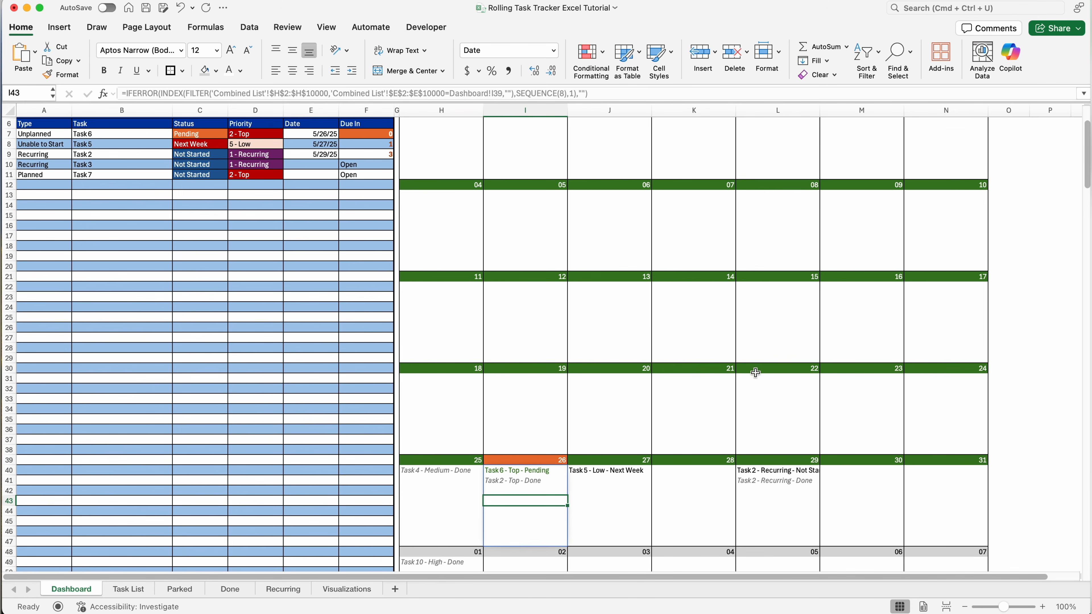
click(793, 471)
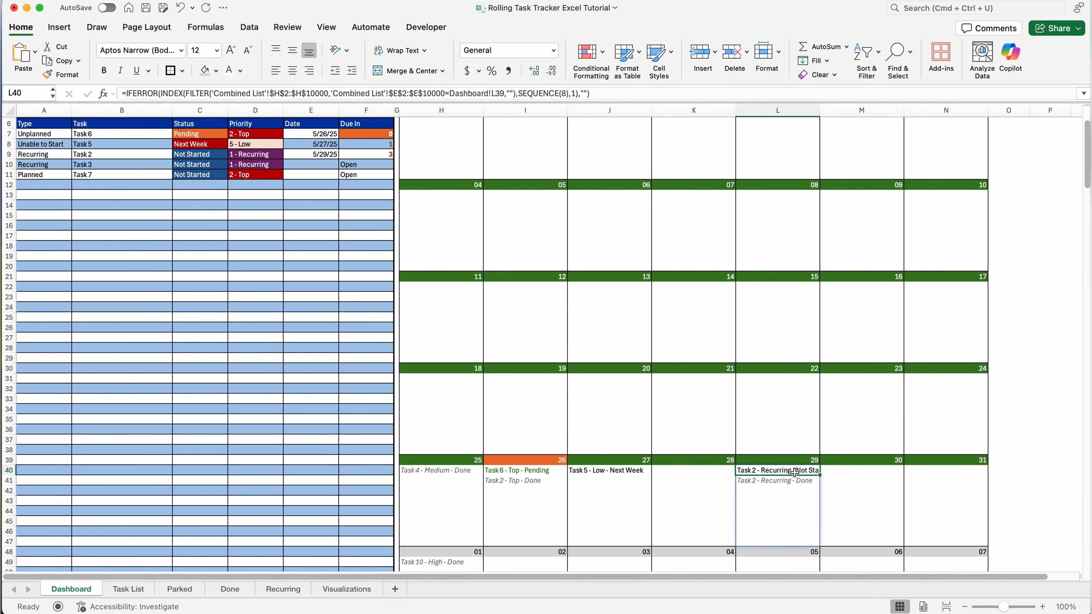
click(788, 481)
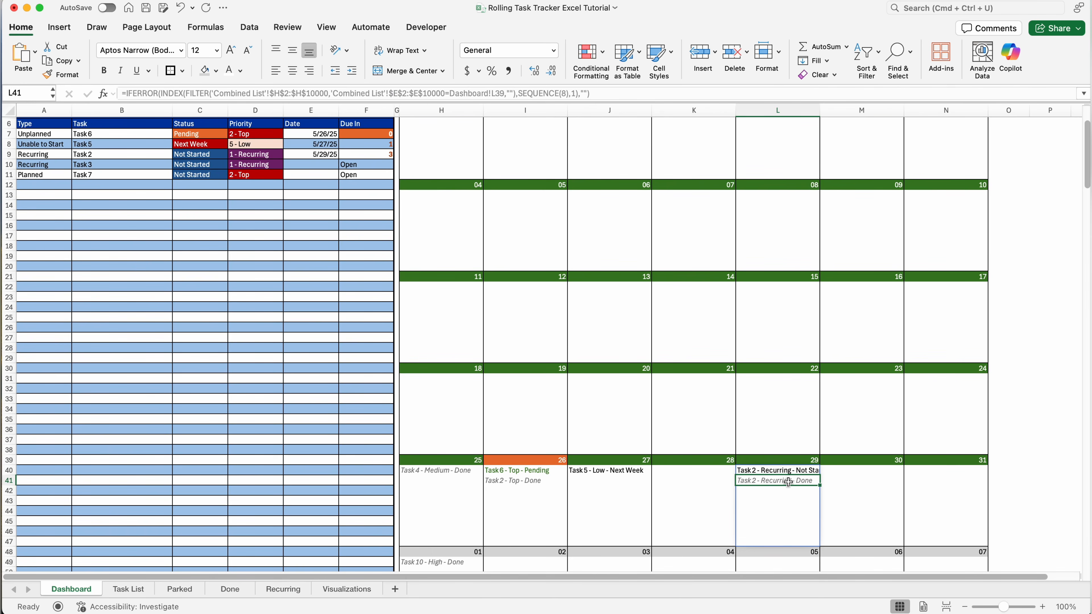
scroll(787, 482, down, 3)
click(555, 441)
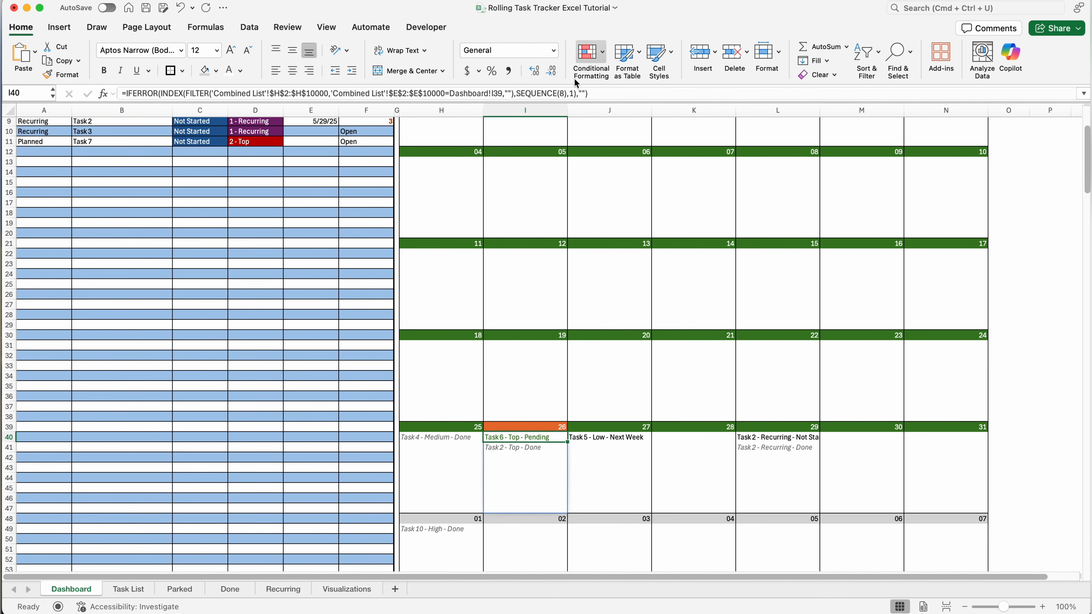
Review the weekly and monthly completion charts on the Visualizations sheet, through to the On Time Completion charts
click(286, 591)
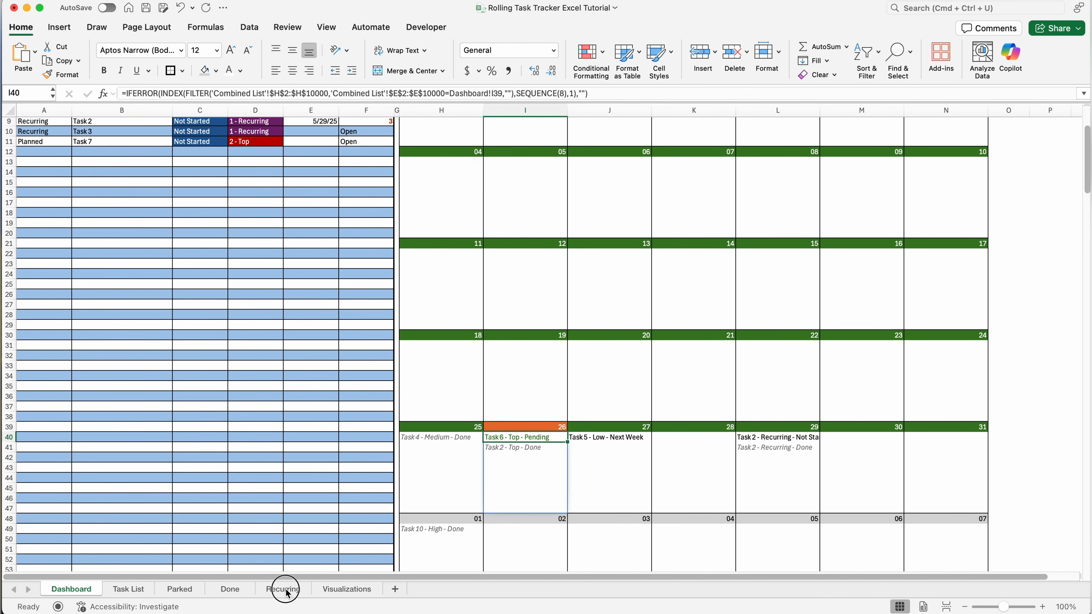
click(350, 590)
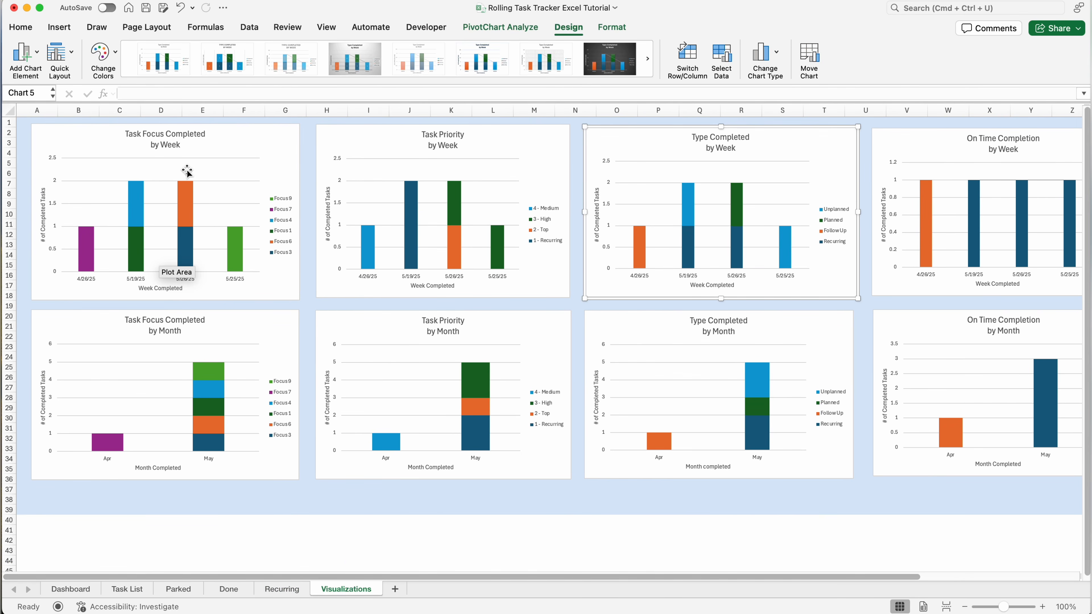
scroll(187, 171, right, 5)
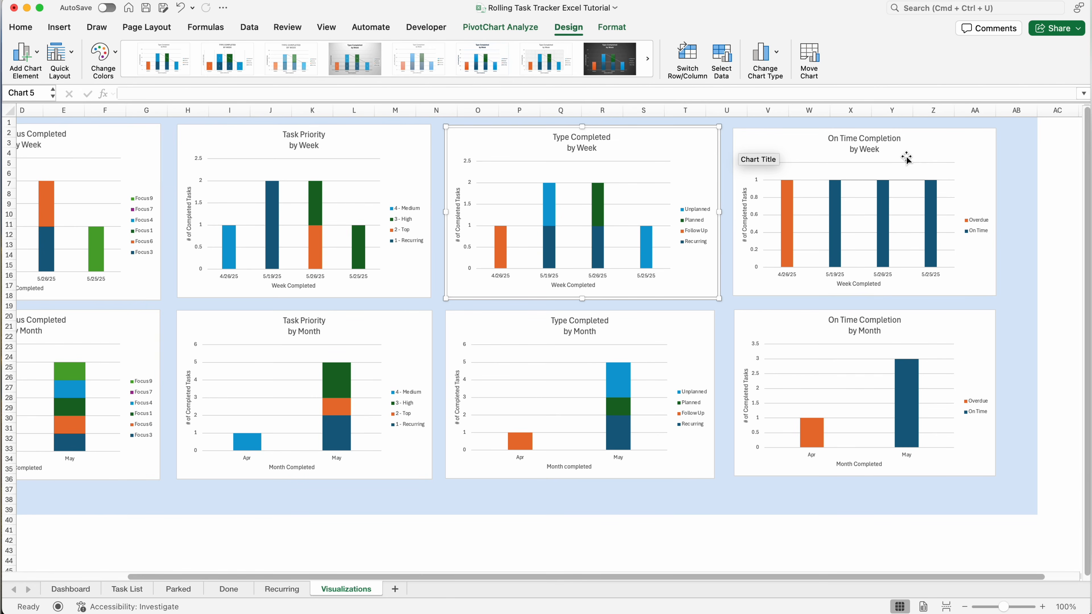
scroll(903, 158, left, 5)
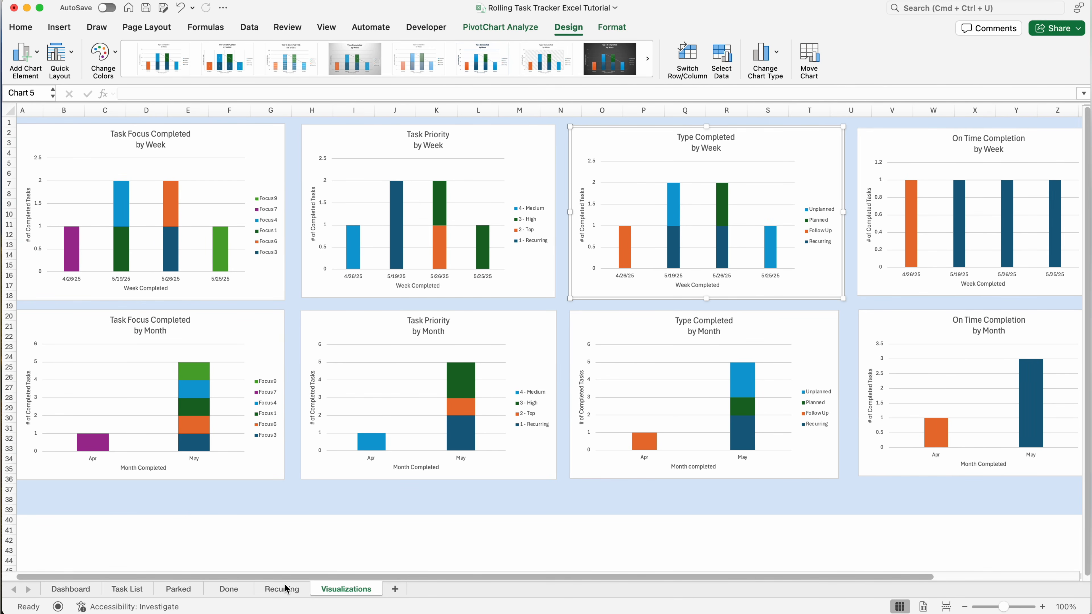
Set the Start Date on the Task List sheet to 6/2/2025
click(126, 589)
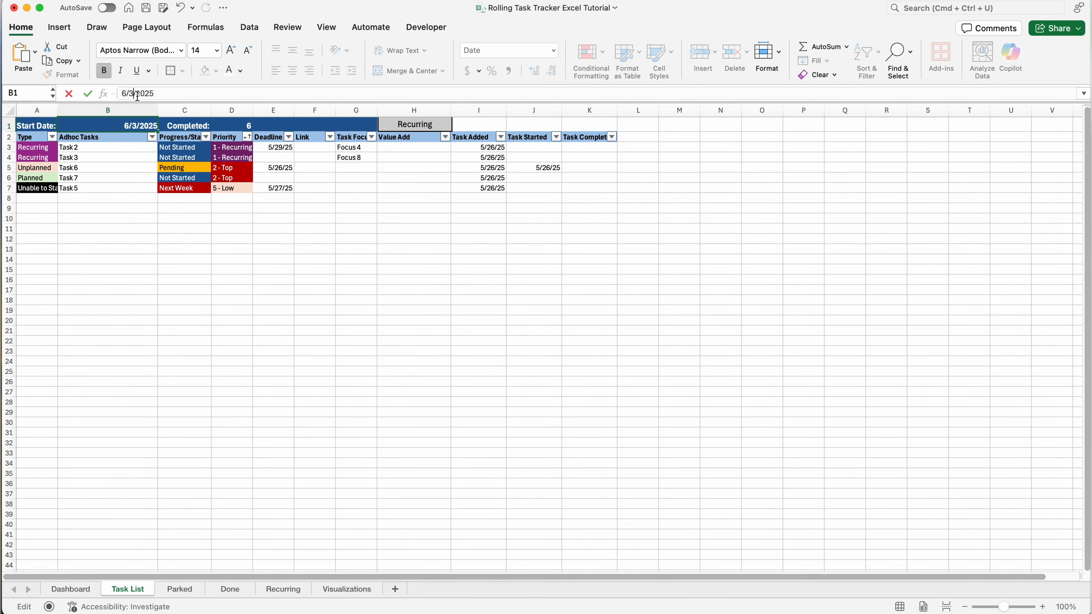
click(138, 94)
key(Return)
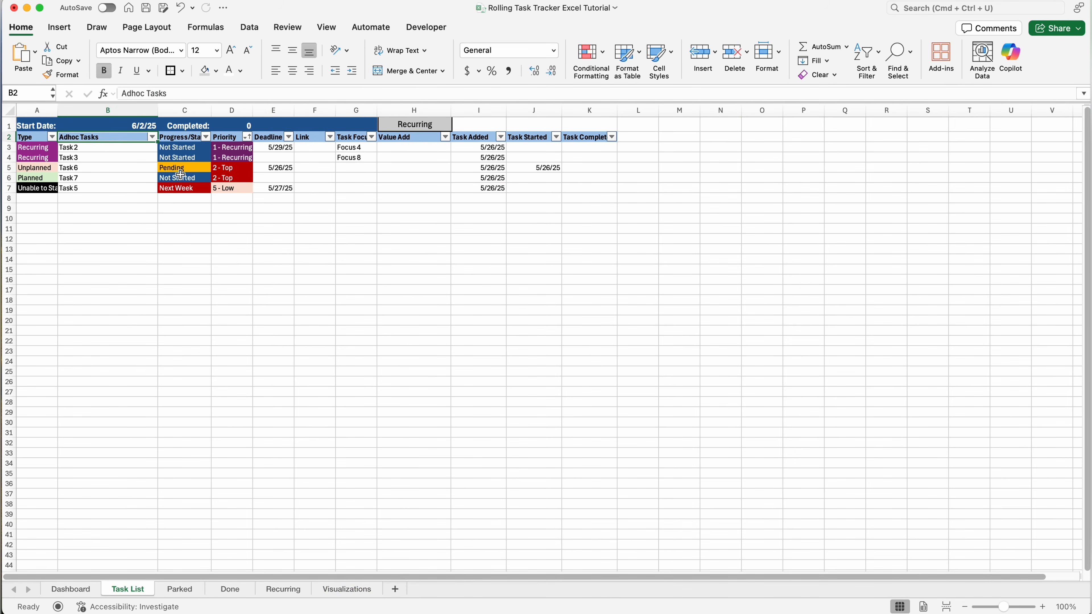
Mark the unplanned Task 6 as Done in the task list
click(202, 167)
click(216, 169)
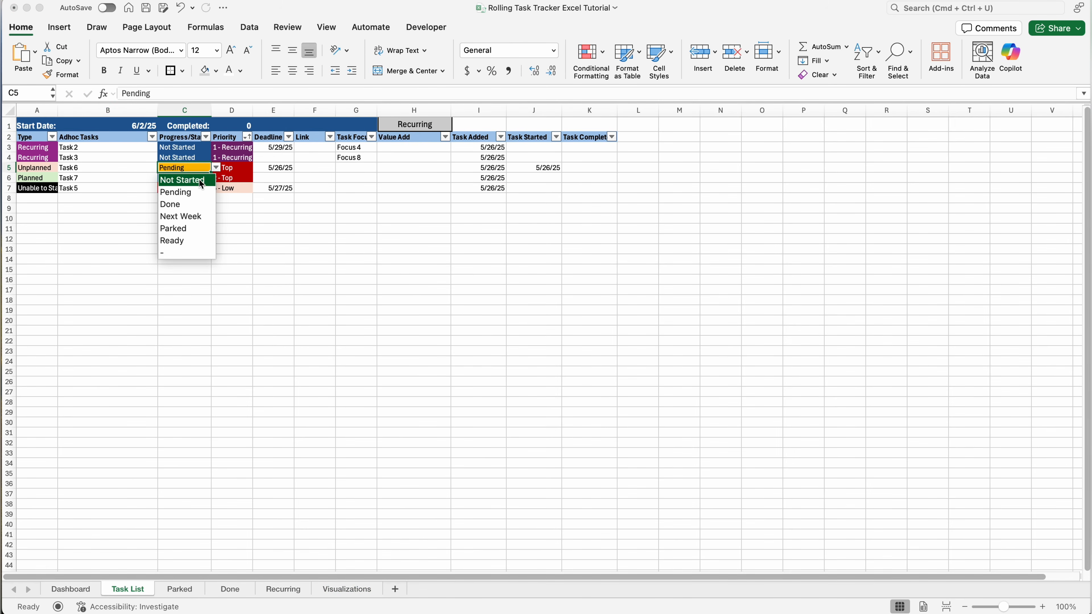
click(185, 206)
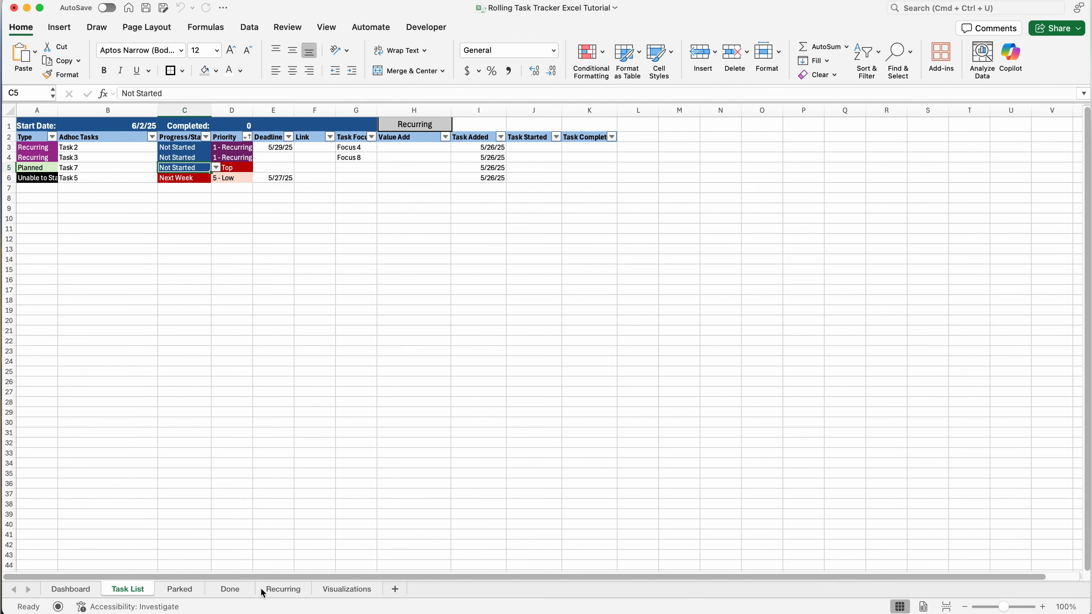
Check the updated charts on the Visualizations sheet and remove the connecting lines from the Type Completed by Month chart
click(346, 589)
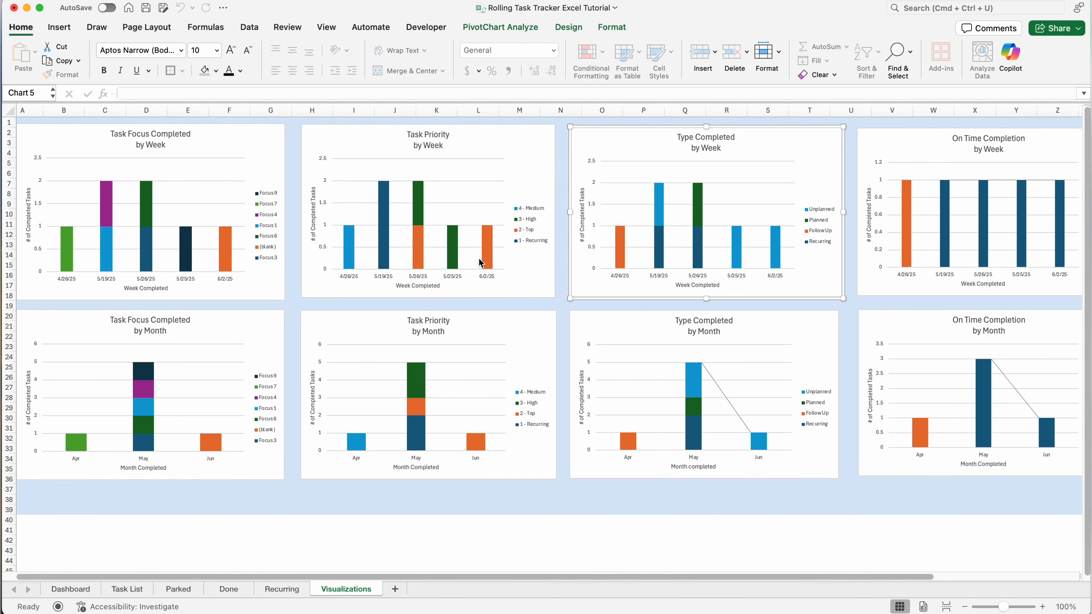
mouse_move(490, 252)
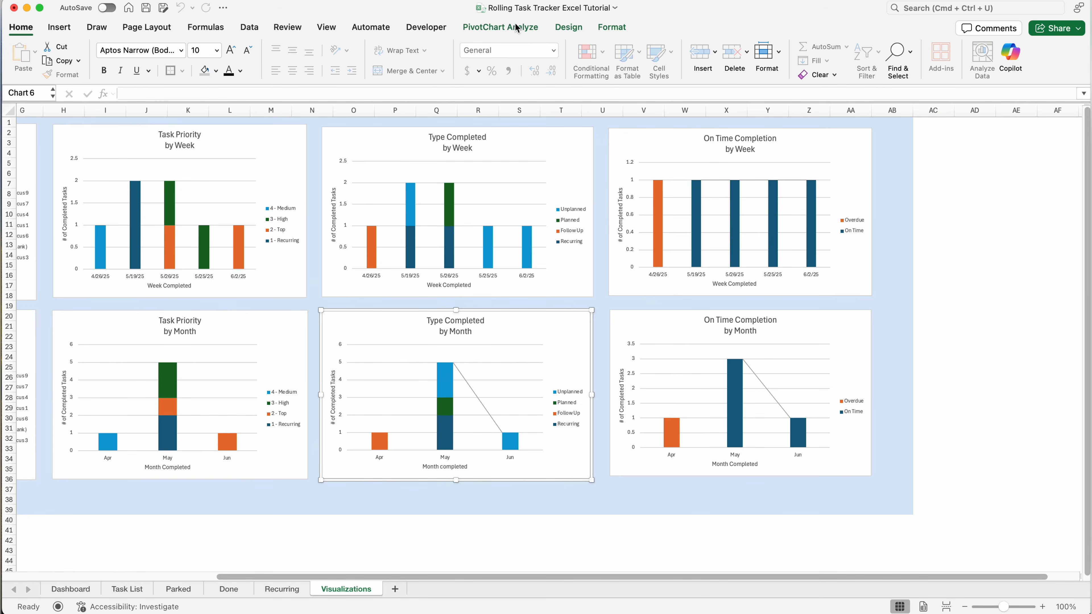
click(569, 27)
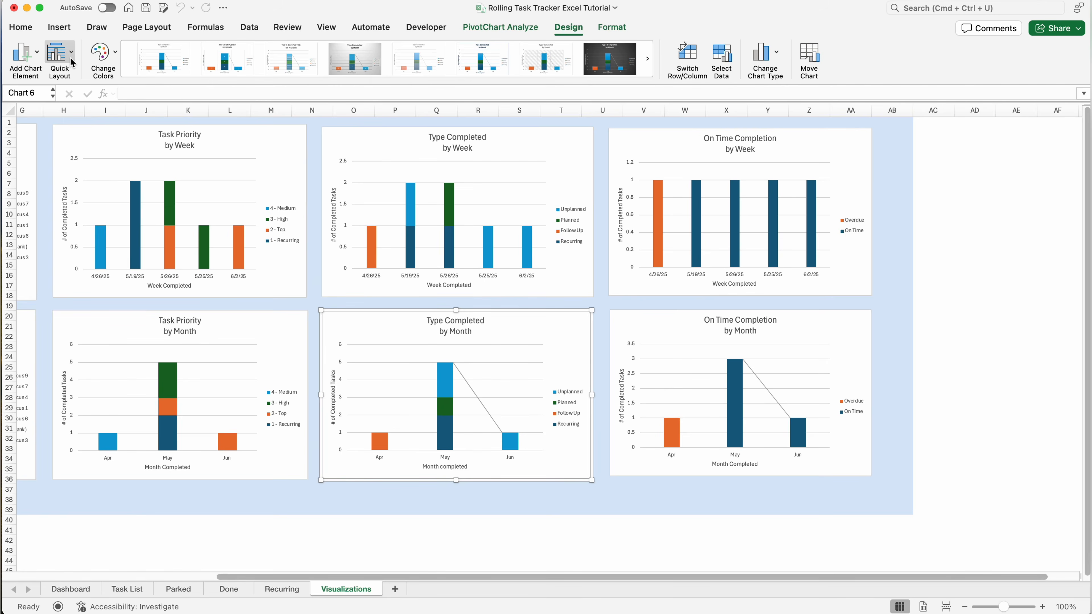
click(70, 57)
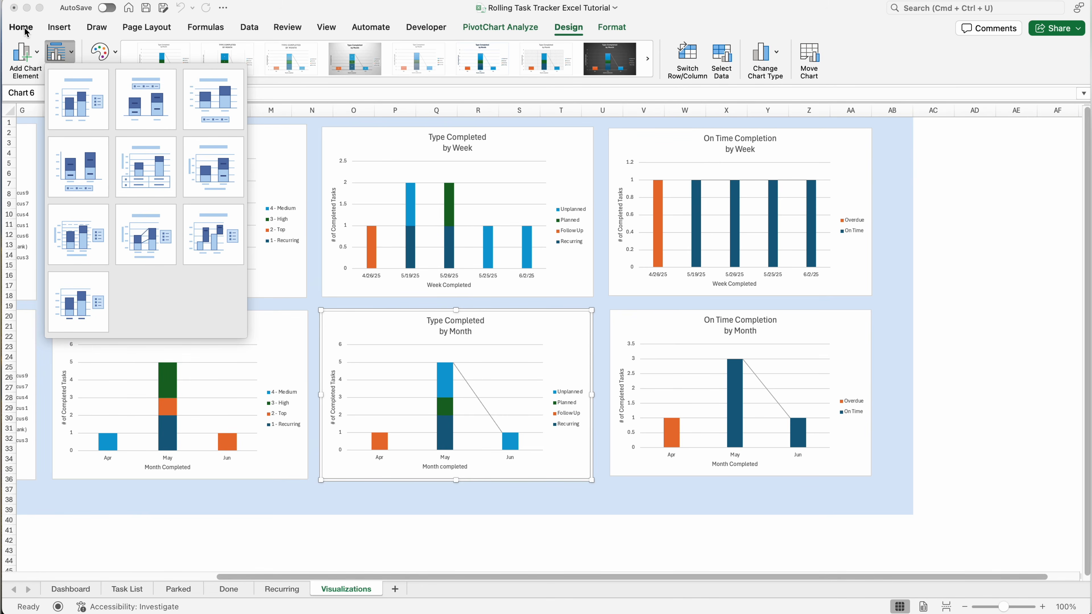
click(30, 61)
click(37, 53)
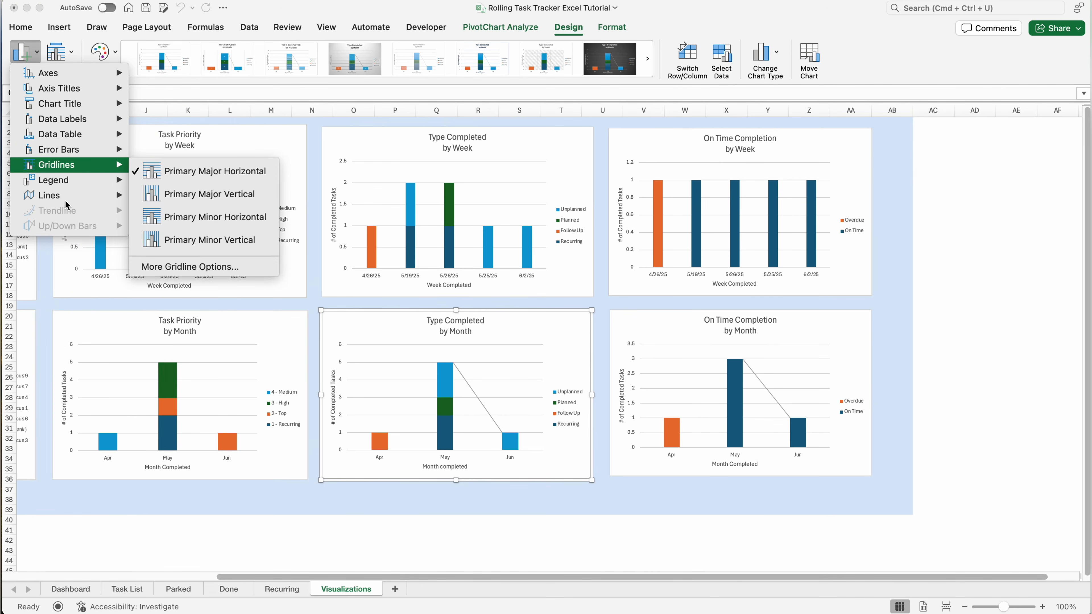
mouse_move(86, 196)
click(178, 204)
Select the On Time Completion by Month chart
click(805, 329)
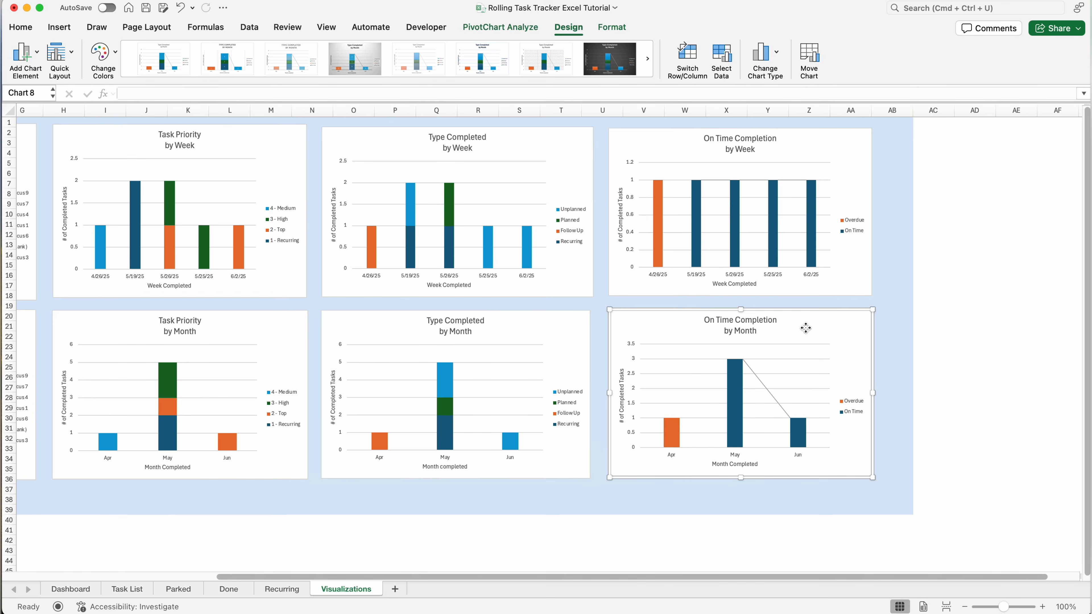